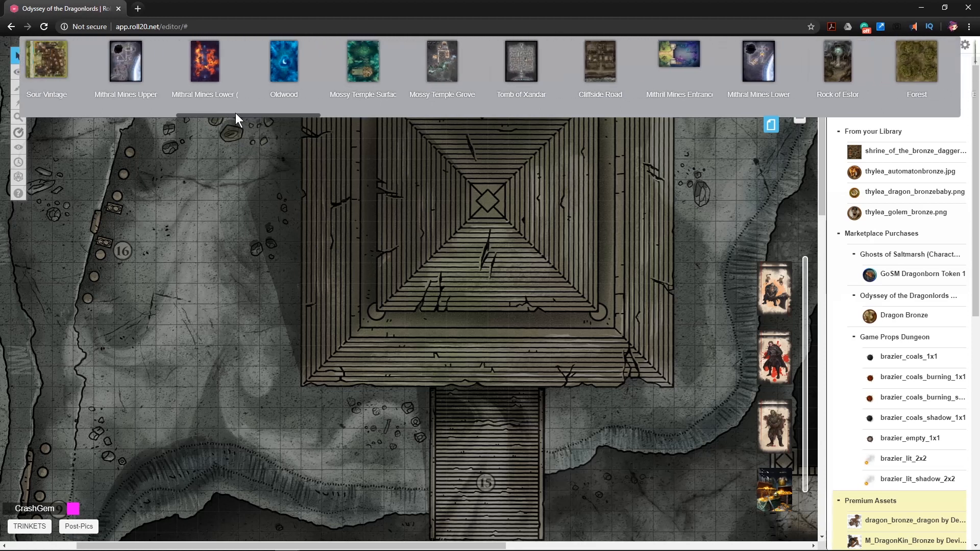
- Reorder the page list so Tomb of Xandar follows the Necropolis page, and open Tomb of Xandar
{"action": "left_click_drag", "start_coordinate": [644, 76], "coordinate": [284, 81]}
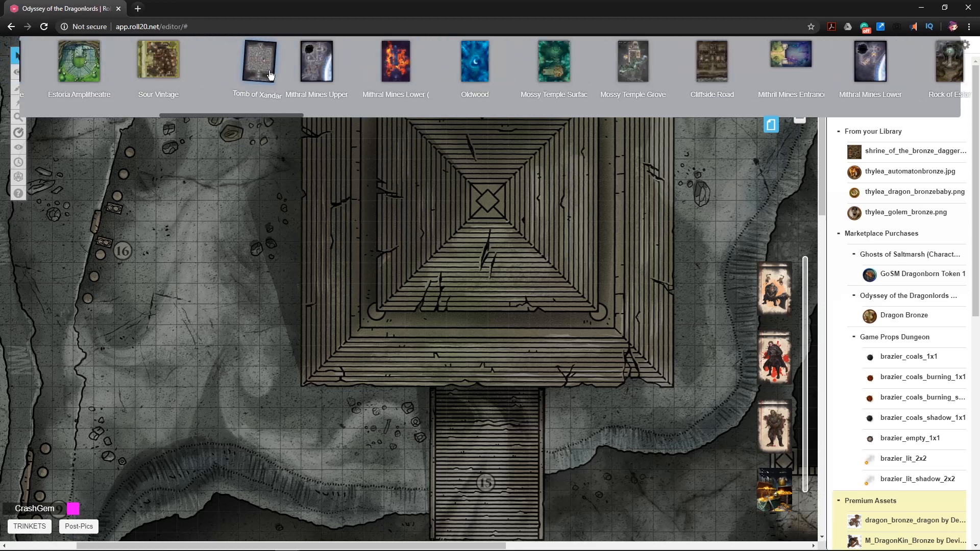
{"action": "left_click_drag", "start_coordinate": [258, 115], "coordinate": [175, 133]}
{"action": "mouse_move", "coordinate": [777, 83]}
{"action": "left_click_drag", "start_coordinate": [778, 83], "coordinate": [389, 86]}
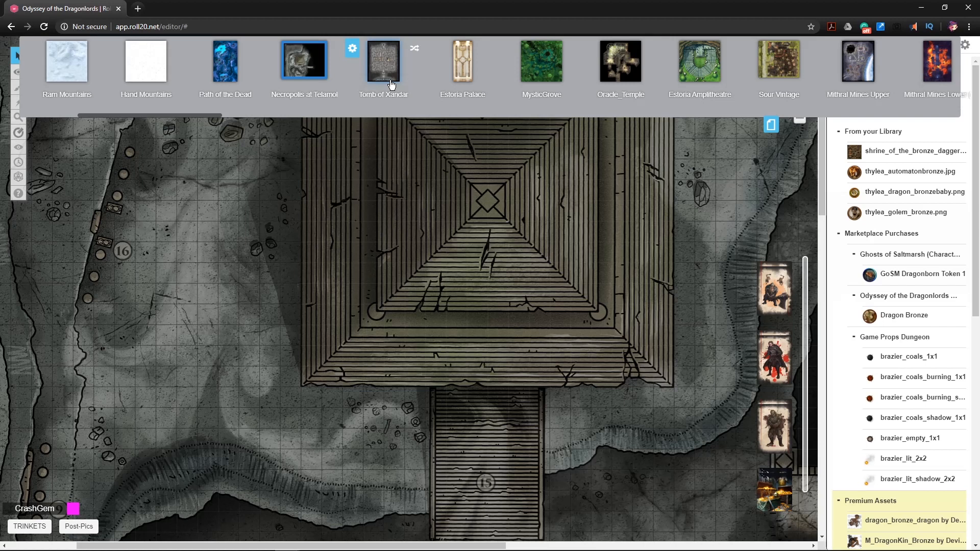
{"action": "left_click", "coordinate": [391, 84]}
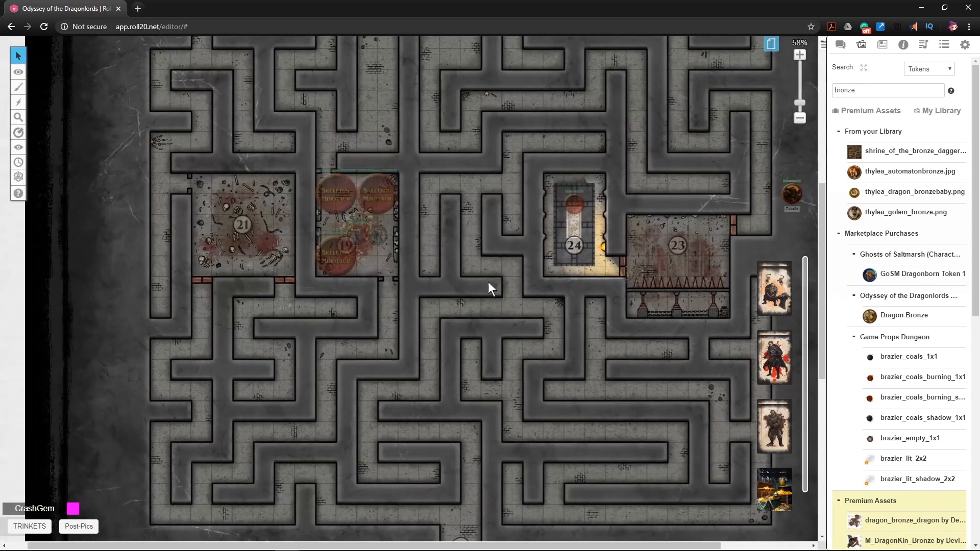
- Examine the northern part of the Tomb of Xandar labyrinth, including rooms 20 and 22 and the northwest corridors
{"action": "scroll", "coordinate": [488, 282], "scroll_direction": "up", "scroll_amount": 3}
{"action": "left_click_drag", "start_coordinate": [502, 292], "coordinate": [596, 176]}
{"action": "left_click_drag", "start_coordinate": [586, 280], "coordinate": [502, 426]}
{"action": "left_click_drag", "start_coordinate": [464, 214], "coordinate": [502, 377]}
{"action": "left_click_drag", "start_coordinate": [476, 283], "coordinate": [424, 502]}
{"action": "left_click_drag", "start_coordinate": [437, 308], "coordinate": [389, 311]}
{"action": "left_click_drag", "start_coordinate": [467, 350], "coordinate": [404, 275]}
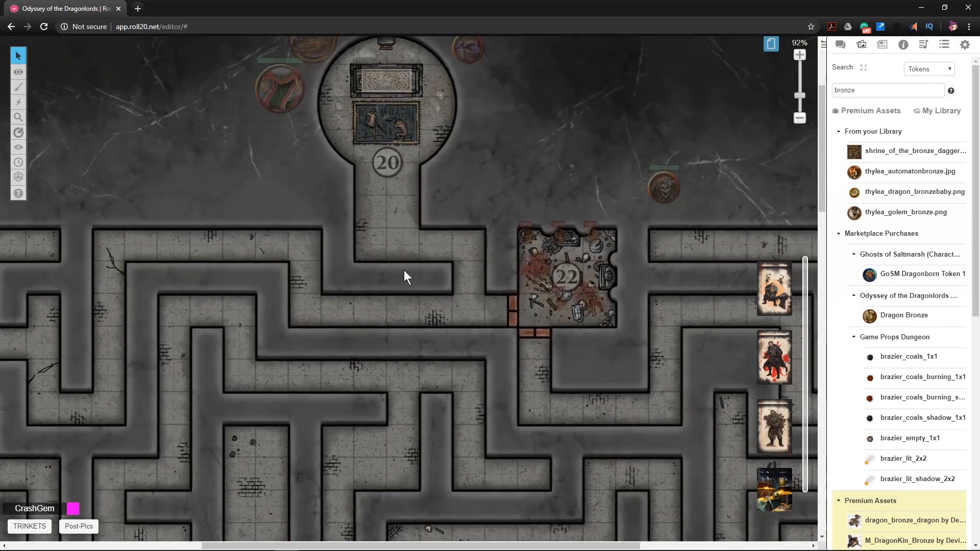
{"action": "left_click_drag", "start_coordinate": [502, 359], "coordinate": [487, 341]}
{"action": "scroll", "coordinate": [491, 340], "scroll_direction": "up", "scroll_amount": 5}
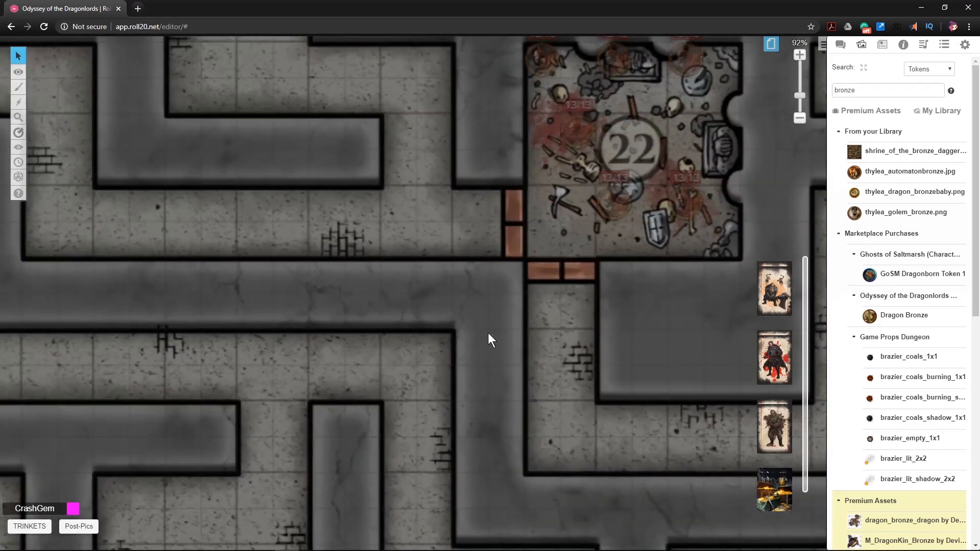
{"action": "scroll", "coordinate": [434, 306], "scroll_direction": "up", "scroll_amount": 5}
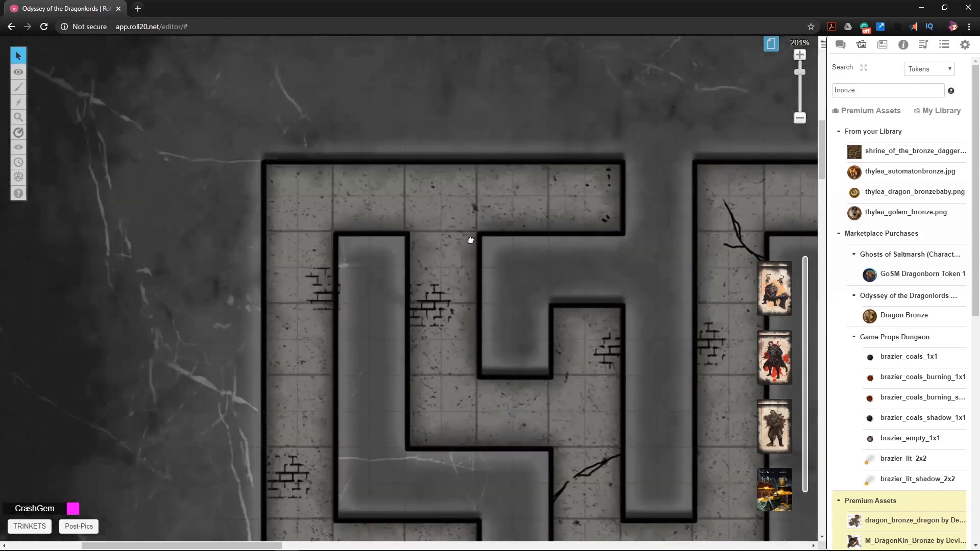
{"action": "left_click_drag", "start_coordinate": [470, 240], "coordinate": [451, 152]}
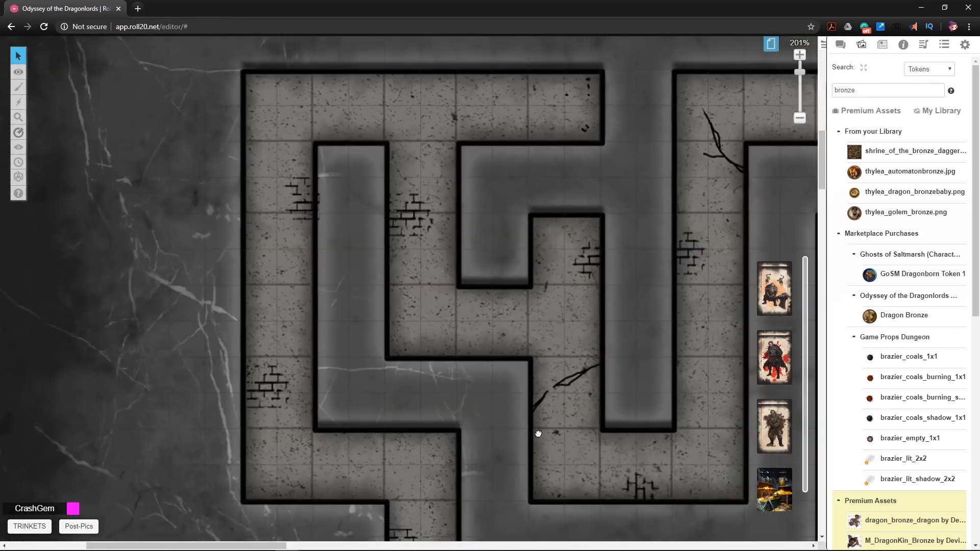
{"action": "left_click_drag", "start_coordinate": [540, 442], "coordinate": [379, 99]}
{"action": "left_click_drag", "start_coordinate": [445, 251], "coordinate": [347, 116]}
{"action": "left_click_drag", "start_coordinate": [498, 352], "coordinate": [473, 235]}
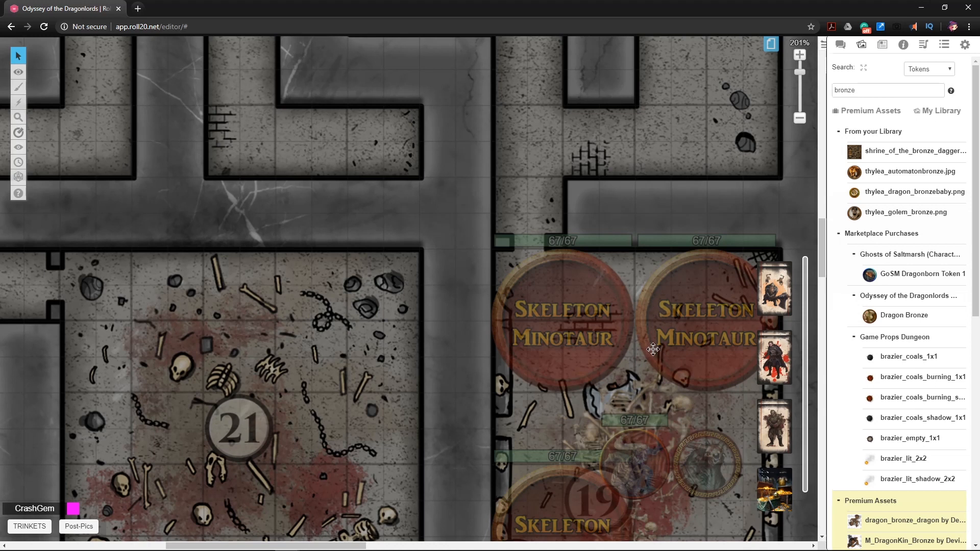
- Examine labyrinth rooms 21, 19, 24 and 23 and the overall maze layout between them
{"action": "scroll", "coordinate": [491, 261], "scroll_direction": "down", "scroll_amount": 3}
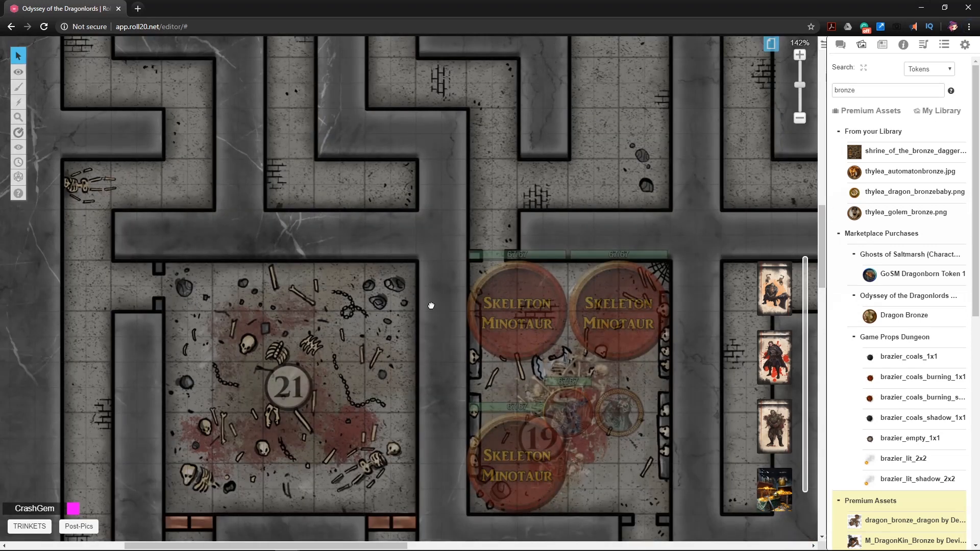
{"action": "left_click_drag", "start_coordinate": [433, 321], "coordinate": [414, 219]}
{"action": "left_click_drag", "start_coordinate": [545, 363], "coordinate": [482, 237]}
{"action": "left_click_drag", "start_coordinate": [581, 241], "coordinate": [367, 510]}
{"action": "left_click_drag", "start_coordinate": [711, 217], "coordinate": [379, 311]}
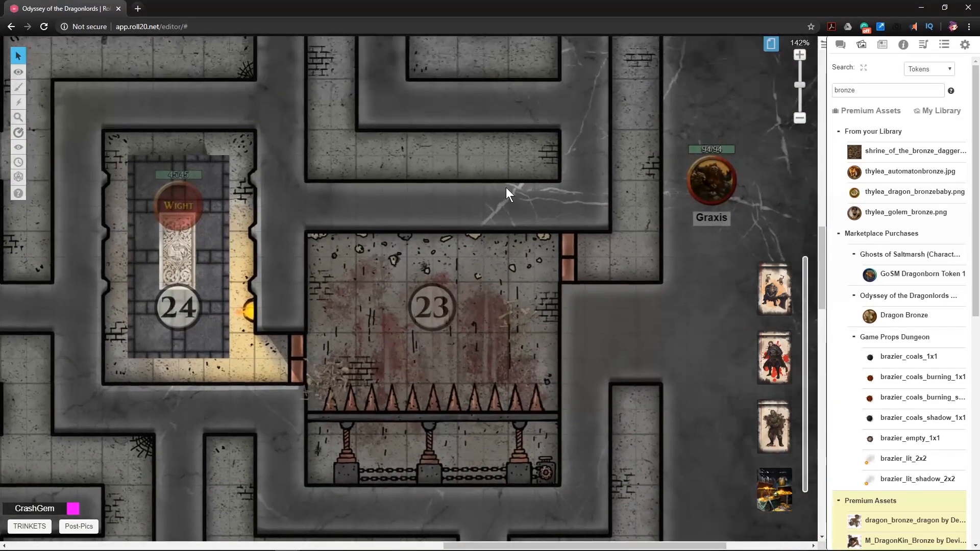
{"action": "left_click_drag", "start_coordinate": [508, 197], "coordinate": [485, 236]}
{"action": "mouse_move", "coordinate": [422, 204]}
{"action": "left_mouse_down"}
{"action": "mouse_move", "coordinate": [534, 245]}
{"action": "mouse_move", "coordinate": [444, 199]}
{"action": "mouse_move", "coordinate": [434, 204]}
{"action": "left_mouse_up"}
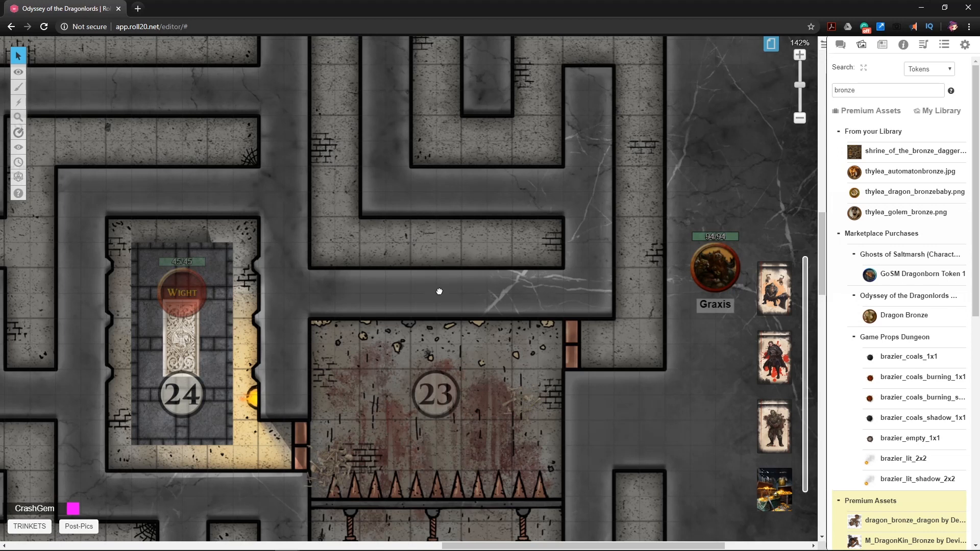
{"action": "scroll", "coordinate": [430, 287], "scroll_direction": "down", "scroll_amount": 2}
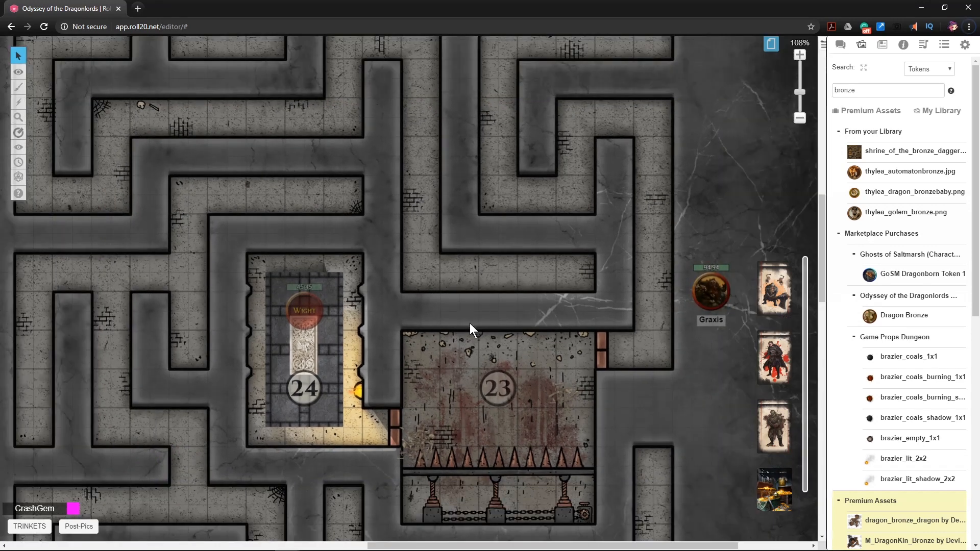
{"action": "left_click_drag", "start_coordinate": [492, 365], "coordinate": [631, 338]}
{"action": "left_click_drag", "start_coordinate": [381, 283], "coordinate": [458, 378]}
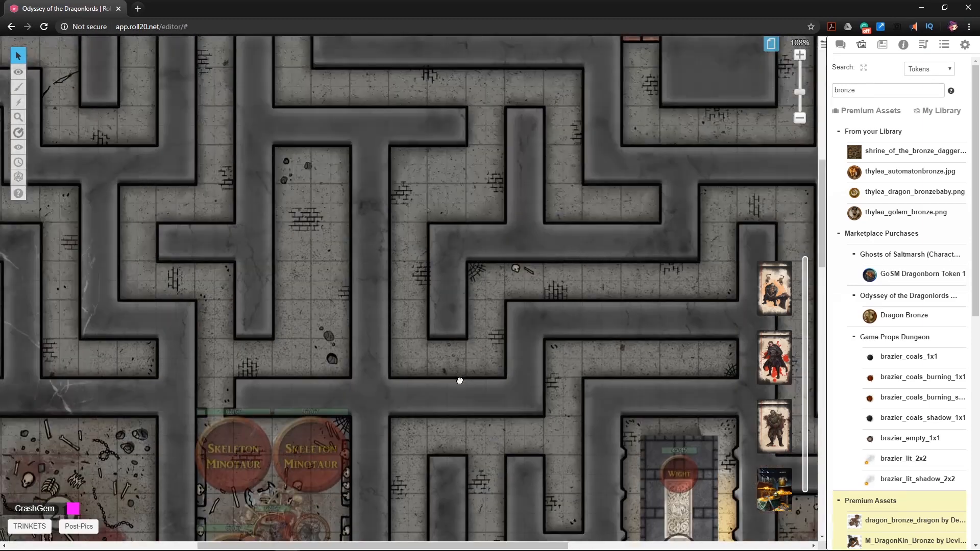
{"action": "scroll", "coordinate": [433, 349], "scroll_direction": "down", "scroll_amount": 3}
{"action": "scroll", "coordinate": [441, 330], "scroll_direction": "down", "scroll_amount": 2}
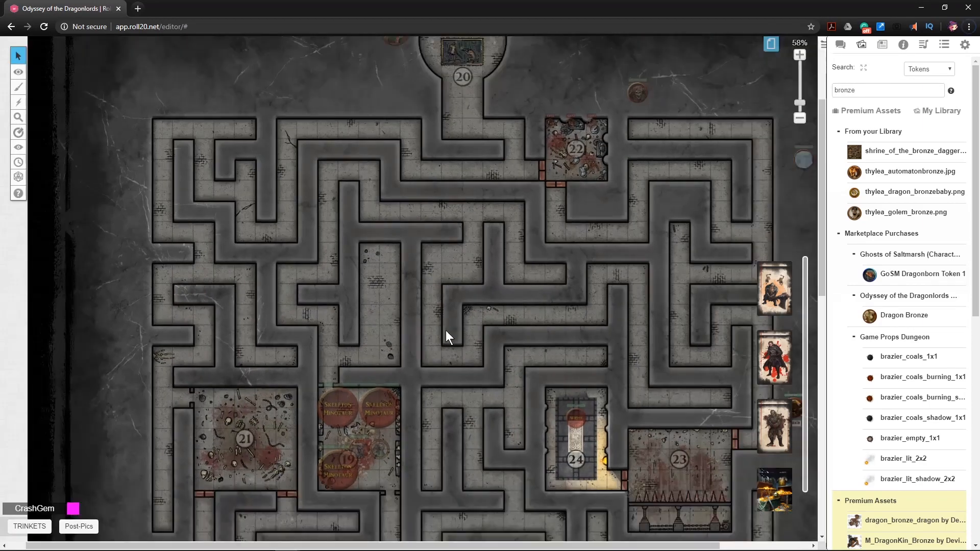
{"action": "left_click_drag", "start_coordinate": [446, 342], "coordinate": [516, 439]}
{"action": "scroll", "coordinate": [550, 331], "scroll_direction": "up", "scroll_amount": 5}
{"action": "scroll", "coordinate": [555, 331], "scroll_direction": "down", "scroll_amount": 5}
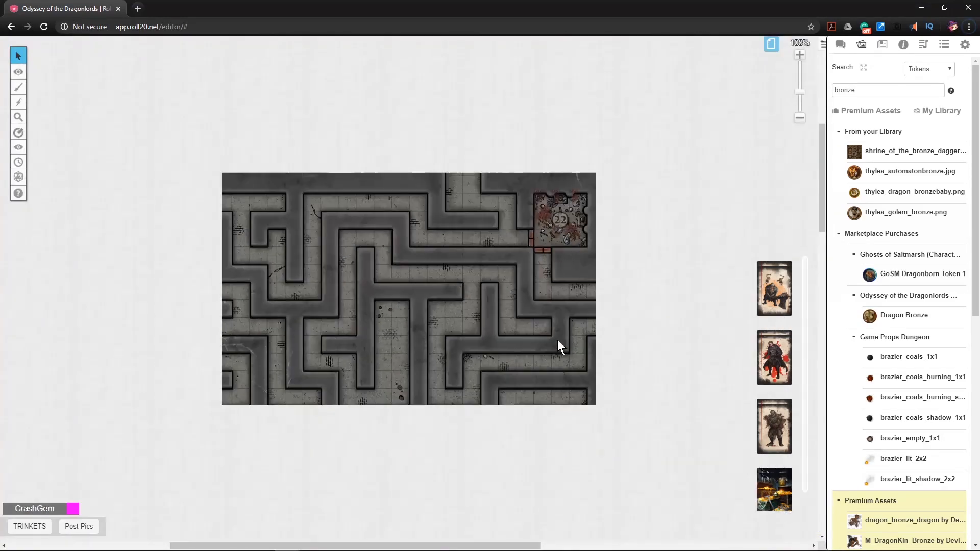
- Duplicate the Estoria Palace page and place the copy just before Tomb of Xandar in the page list
{"action": "left_click", "coordinate": [770, 44]}
{"action": "left_click_drag", "start_coordinate": [159, 113], "coordinate": [211, 122]}
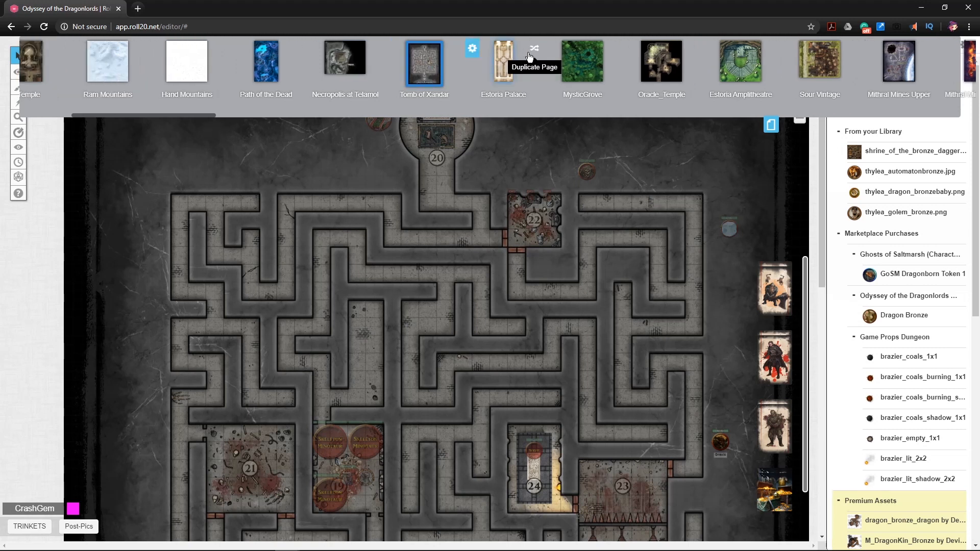
{"action": "left_click", "coordinate": [536, 51]}
{"action": "left_click_drag", "start_coordinate": [587, 72], "coordinate": [428, 99]}
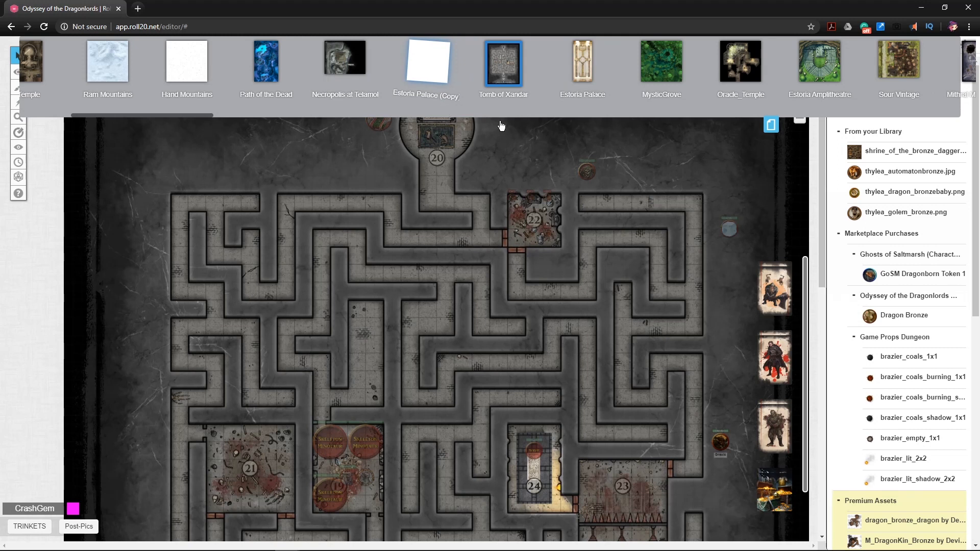
- Rename the duplicated Estoria Palace page as XANDER
{"action": "double_click", "coordinate": [439, 95]}
{"action": "key", "text": "ctrl+a"}
{"action": "type", "text": "XA"}
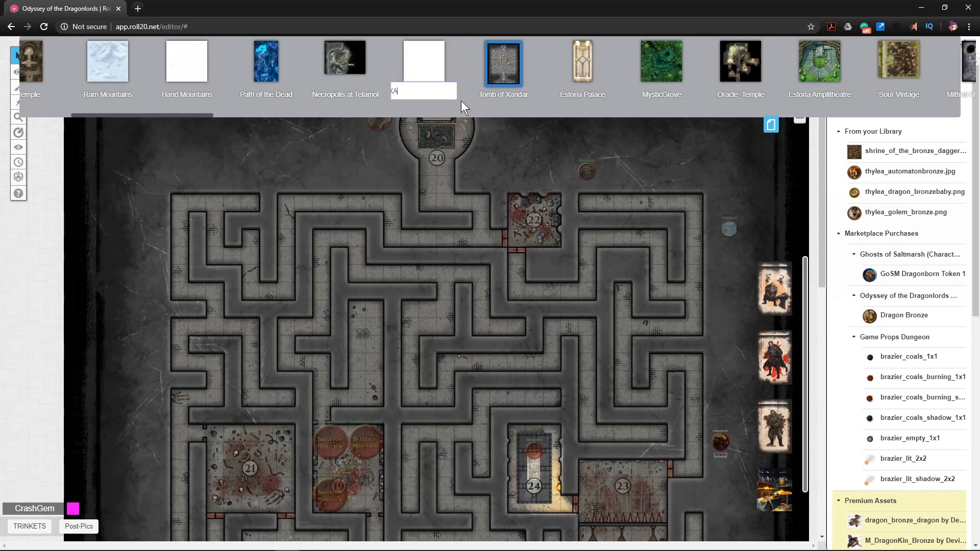
{"action": "type", "text": "NDER"}
{"action": "key", "text": "Return"}
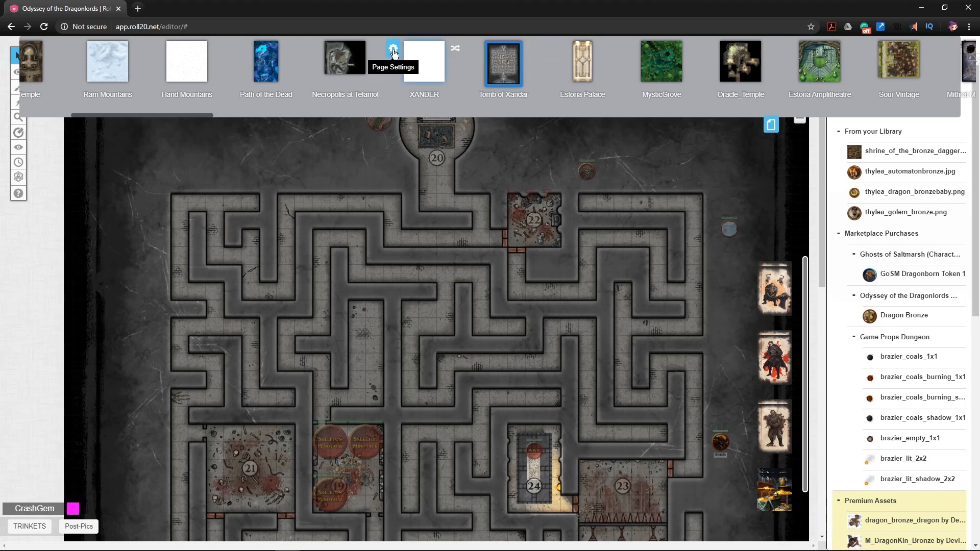
- Set the XANDER page size to 80 by 80 grid cells in its page settings
{"action": "left_click", "coordinate": [393, 50]}
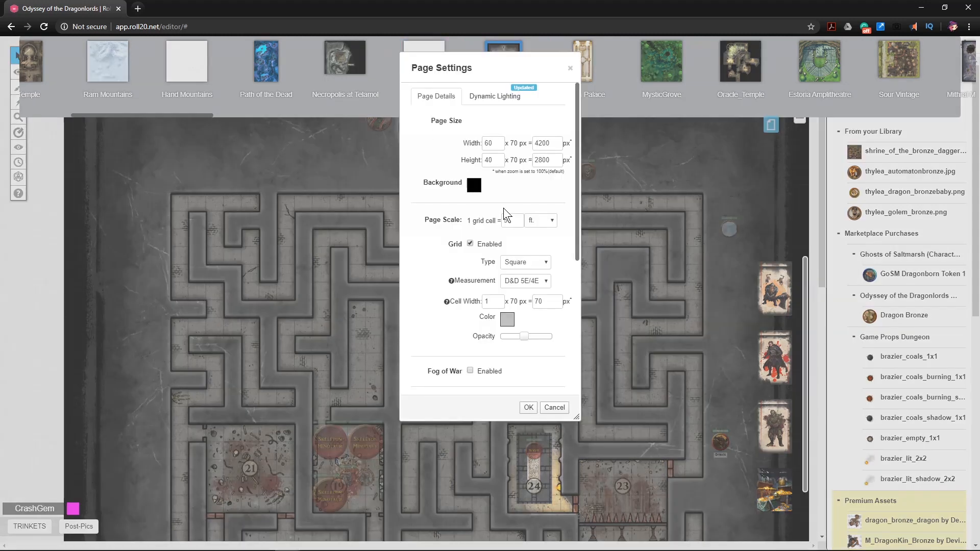
{"action": "left_click", "coordinate": [490, 160]}
{"action": "double_click", "coordinate": [493, 143]}
{"action": "type", "text": "80"}
{"action": "key", "text": "Tab"}
{"action": "key", "text": "Tab"}
{"action": "type", "text": "80"}
{"action": "scroll", "coordinate": [504, 310], "scroll_direction": "down", "scroll_amount": 5}
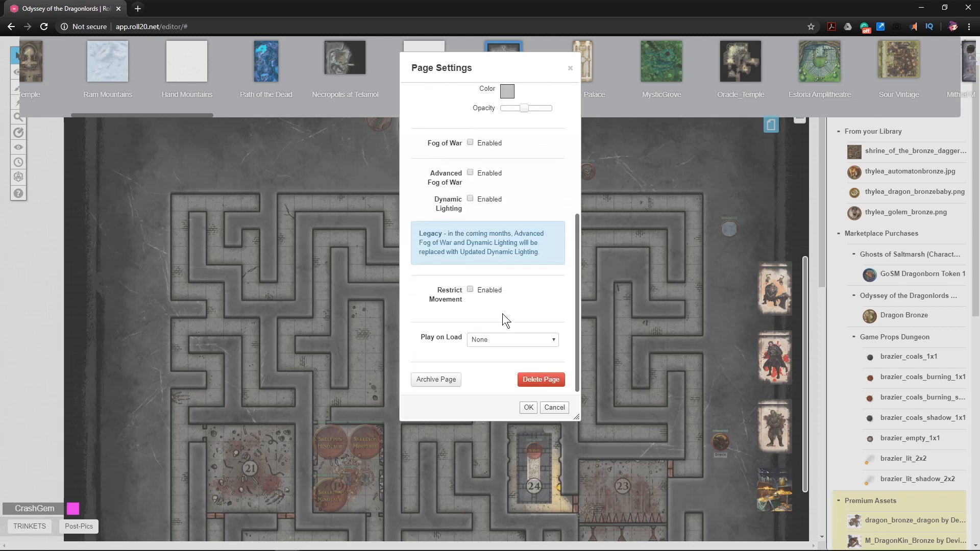
- Enable Dynamic Lighting with Enforce Line of Sight and Restrict Movement, save the settings, and open the XANDER page
{"action": "scroll", "coordinate": [475, 207], "scroll_direction": "up", "scroll_amount": 4}
{"action": "scroll", "coordinate": [505, 194], "scroll_direction": "down", "scroll_amount": 4}
{"action": "left_click", "coordinate": [470, 198]}
{"action": "left_click", "coordinate": [475, 210]}
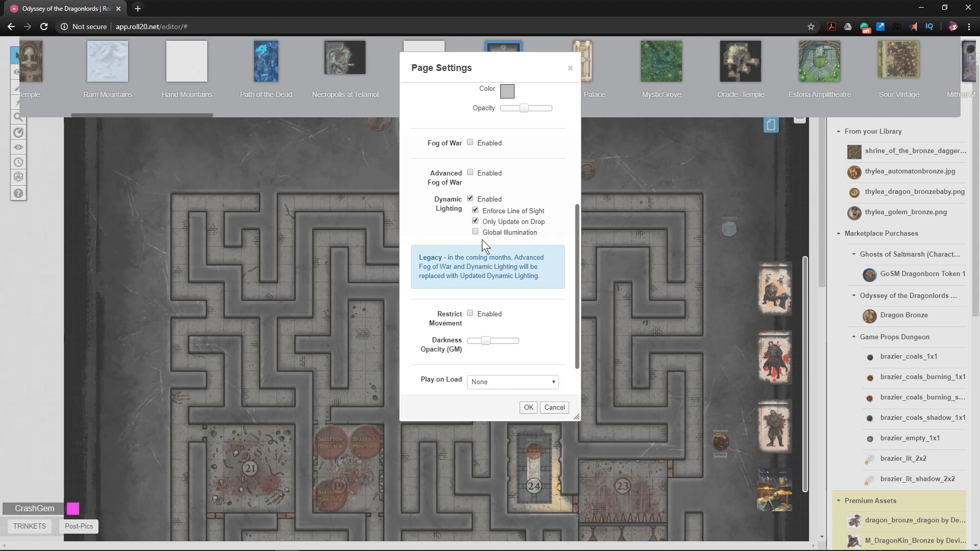
{"action": "left_click", "coordinate": [469, 313]}
{"action": "scroll", "coordinate": [508, 323], "scroll_direction": "down", "scroll_amount": 1}
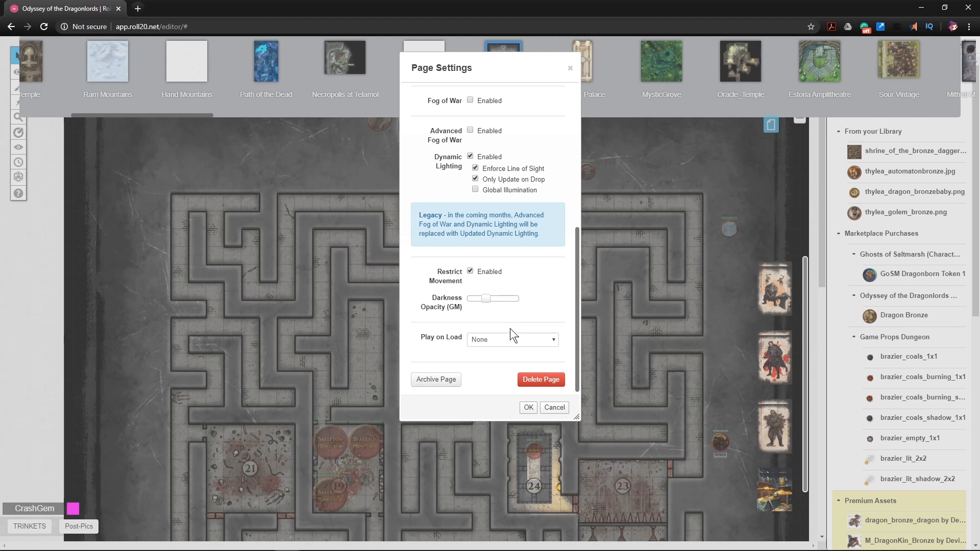
{"action": "left_click", "coordinate": [529, 408]}
{"action": "left_click", "coordinate": [428, 67]}
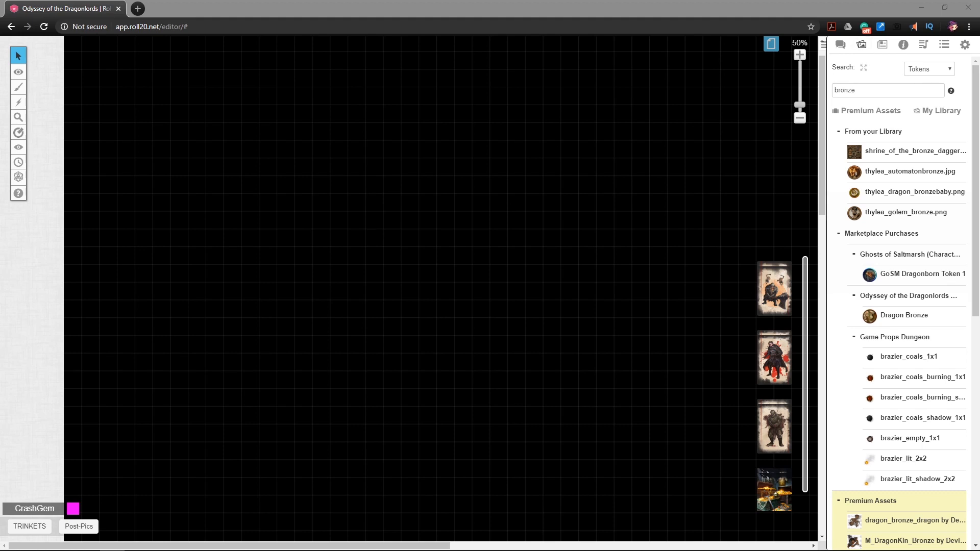
- Search the art library for "lab" and place labyrinth_cultistlair_gridless.jpg from your library on the page
{"action": "left_click", "coordinate": [860, 47]}
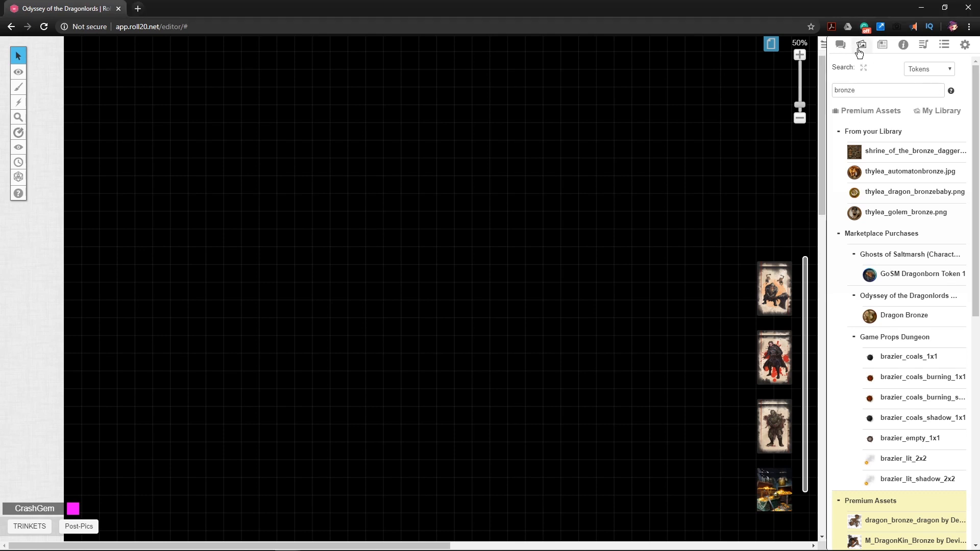
{"action": "left_click_drag", "start_coordinate": [864, 90], "coordinate": [839, 69]}
{"action": "type", "text": "lab"}
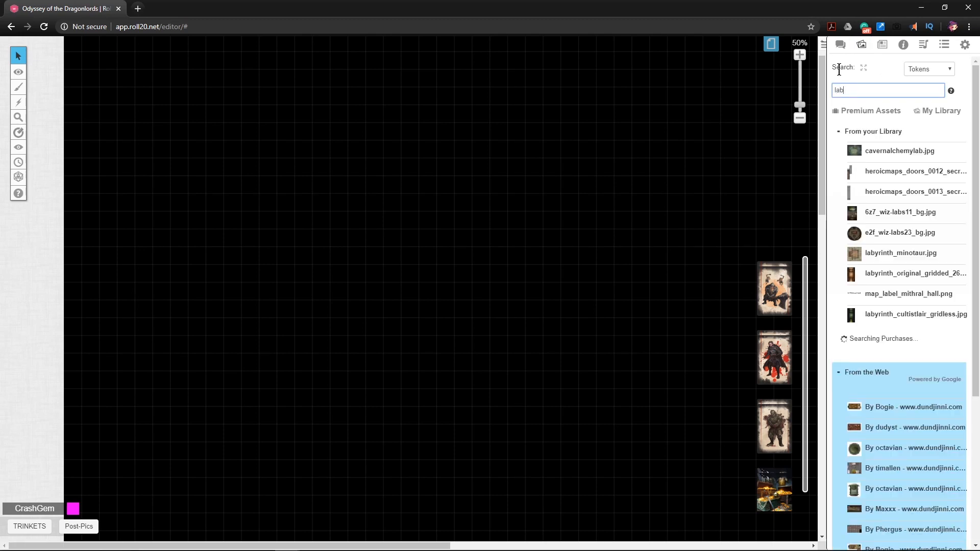
{"action": "mouse_move", "coordinate": [891, 321]}
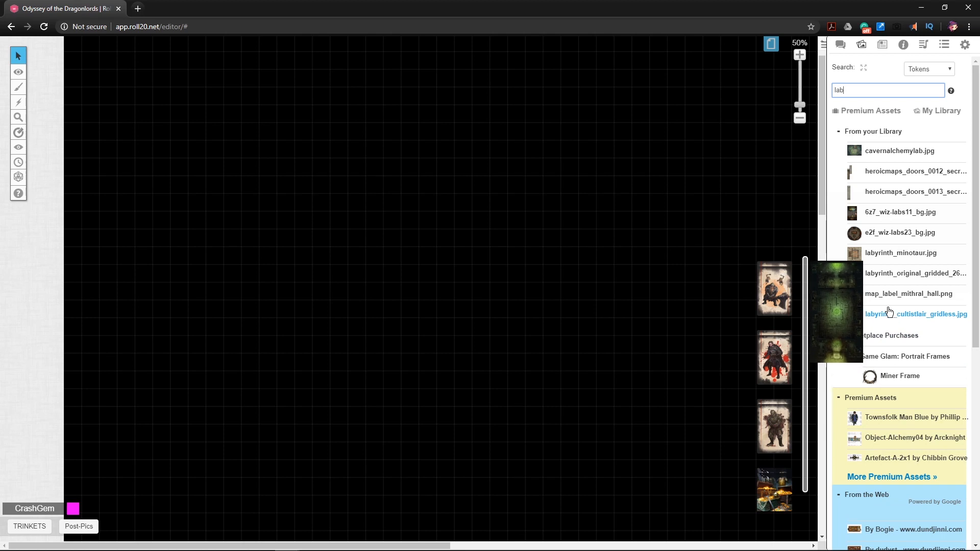
{"action": "left_click_drag", "start_coordinate": [894, 319], "coordinate": [364, 219]}
{"action": "left_click", "coordinate": [365, 214]}
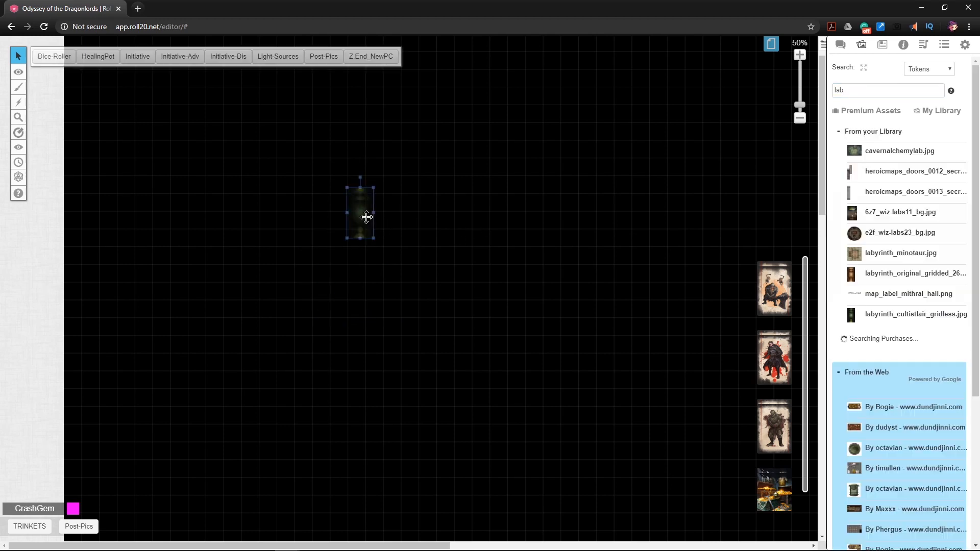
- Rotate the labyrinth image 90° clockwise, enlarge it to about 4130 by 2170 px, and position it near the page's upper-left corner
{"action": "left_click_drag", "start_coordinate": [376, 242], "coordinate": [634, 462]}
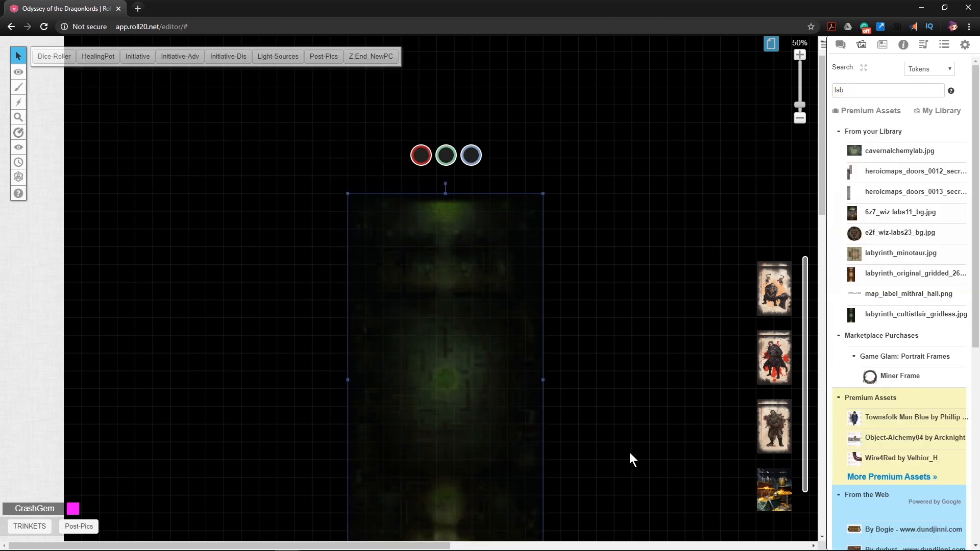
{"action": "scroll", "coordinate": [417, 284], "scroll_direction": "down", "scroll_amount": 3}
{"action": "left_click_drag", "start_coordinate": [262, 276], "coordinate": [230, 221]}
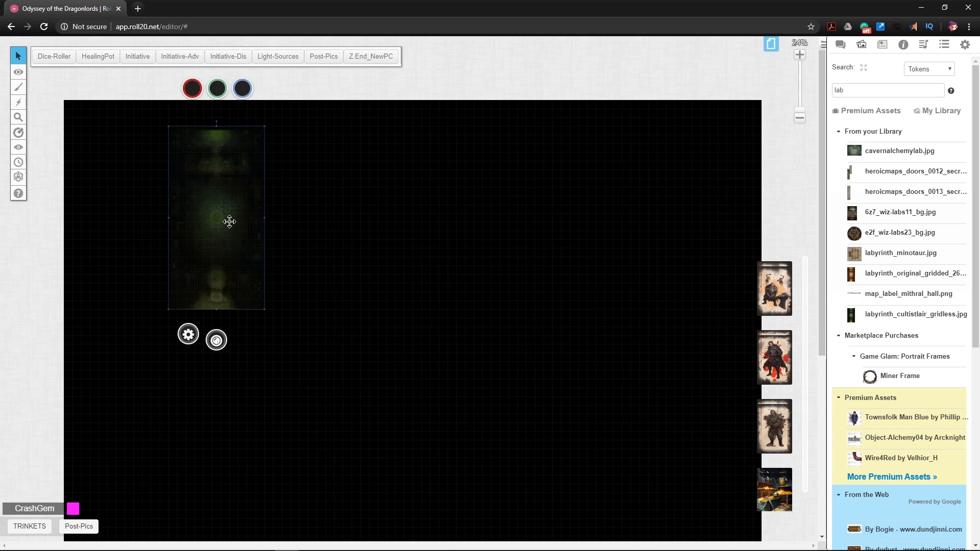
{"action": "left_click_drag", "start_coordinate": [216, 120], "coordinate": [313, 218]}
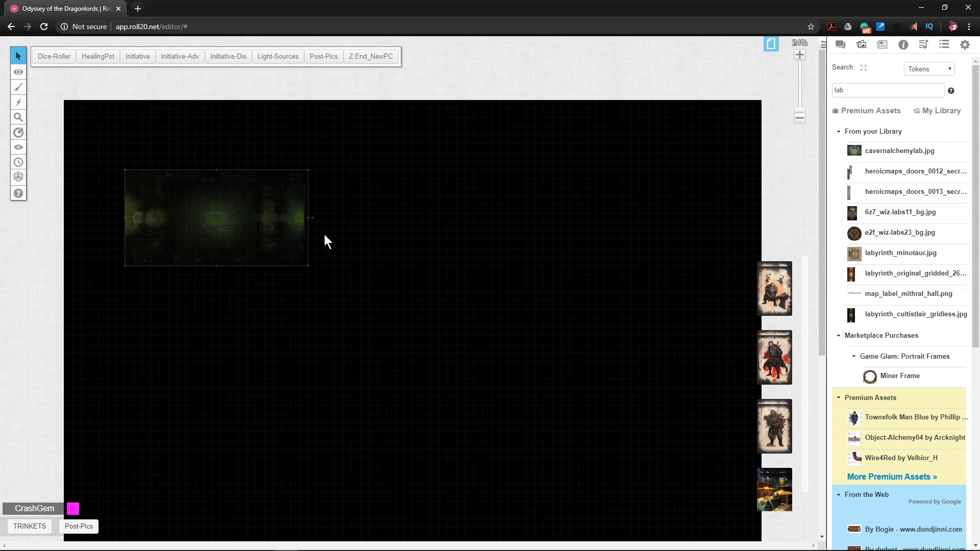
{"action": "left_click_drag", "start_coordinate": [308, 266], "coordinate": [608, 470]}
{"action": "left_click_drag", "start_coordinate": [564, 410], "coordinate": [512, 349]}
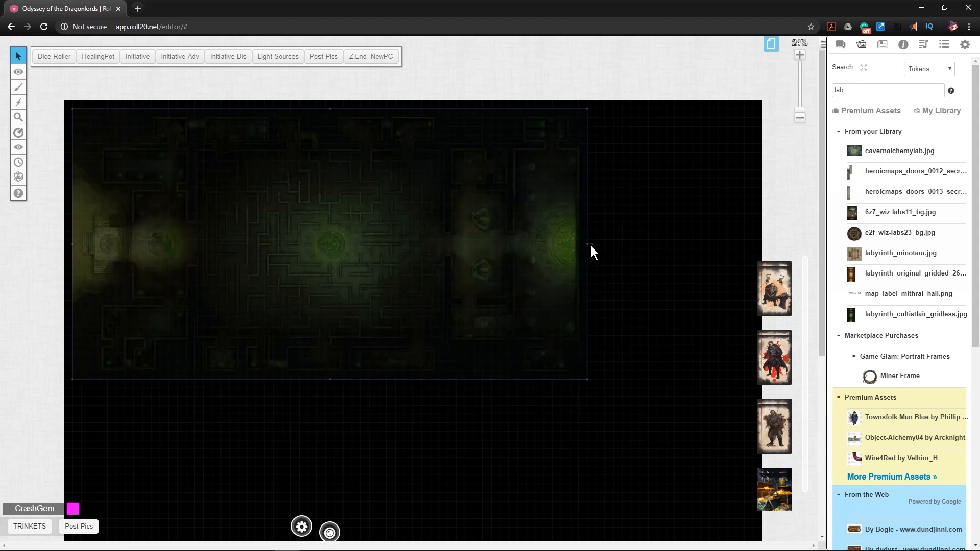
{"action": "left_click_drag", "start_coordinate": [592, 244], "coordinate": [592, 245]}
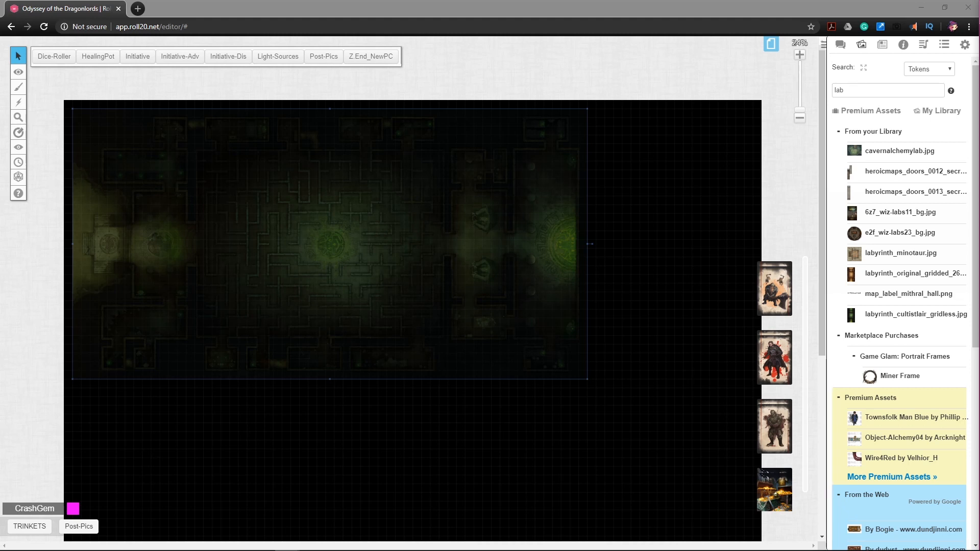
- Move the labyrinth image inward on the page and set its dimensions to 26 by 50 grid units
{"action": "left_click_drag", "start_coordinate": [407, 258], "coordinate": [451, 284]}
{"action": "right_click", "coordinate": [442, 285]}
{"action": "mouse_move", "coordinate": [459, 280]}
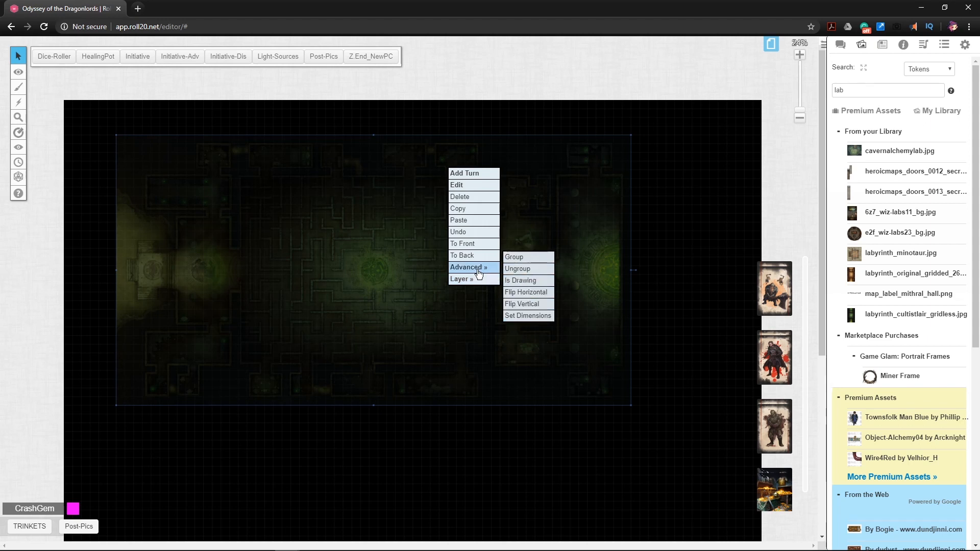
{"action": "left_click", "coordinate": [529, 315]}
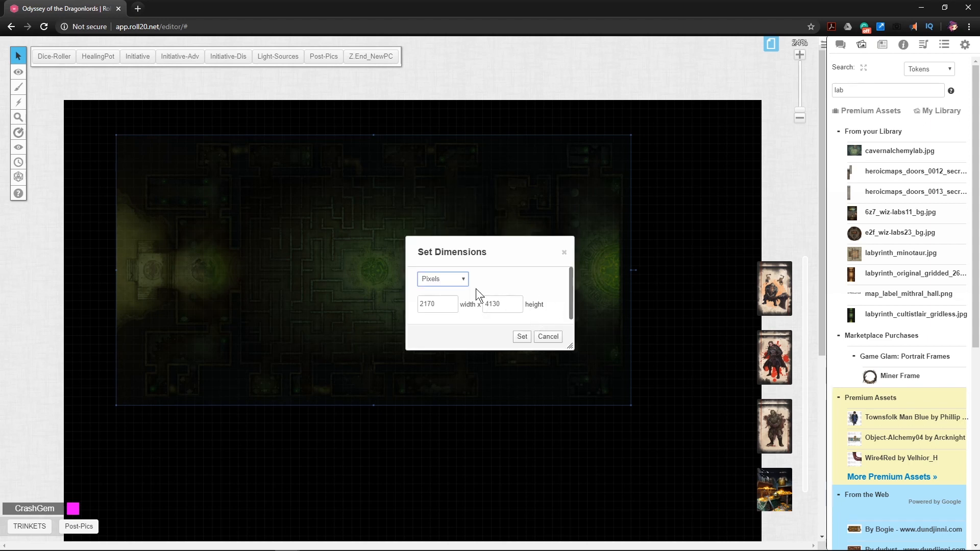
{"action": "left_click", "coordinate": [442, 279]}
{"action": "left_click", "coordinate": [448, 302]}
{"action": "left_click_drag", "start_coordinate": [444, 307], "coordinate": [401, 301]}
{"action": "type", "text": "26"}
{"action": "key", "text": "Tab"}
{"action": "type", "text": "50"}
{"action": "left_click", "coordinate": [514, 338]}
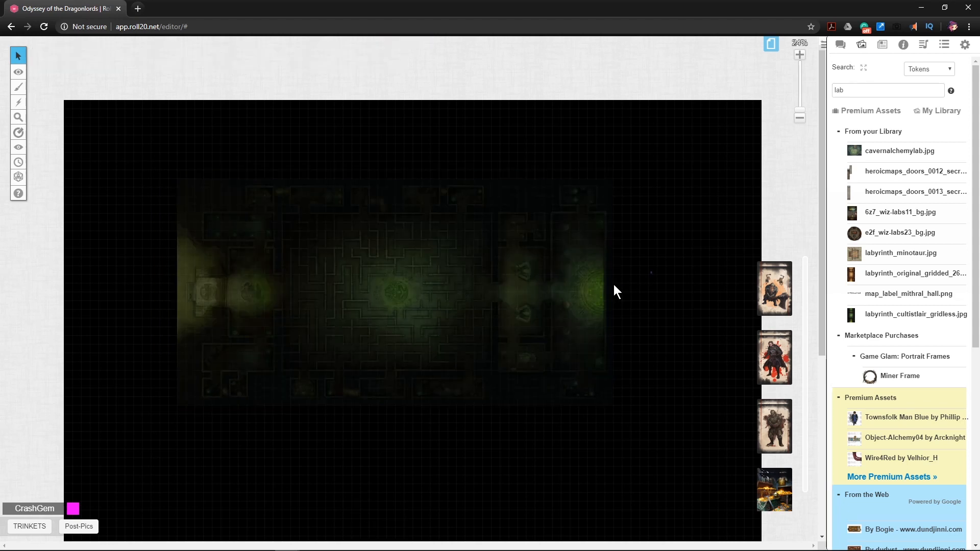
{"action": "scroll", "coordinate": [613, 283], "scroll_direction": "up", "scroll_amount": 2}
{"action": "scroll", "coordinate": [515, 311], "scroll_direction": "down", "scroll_amount": 2}
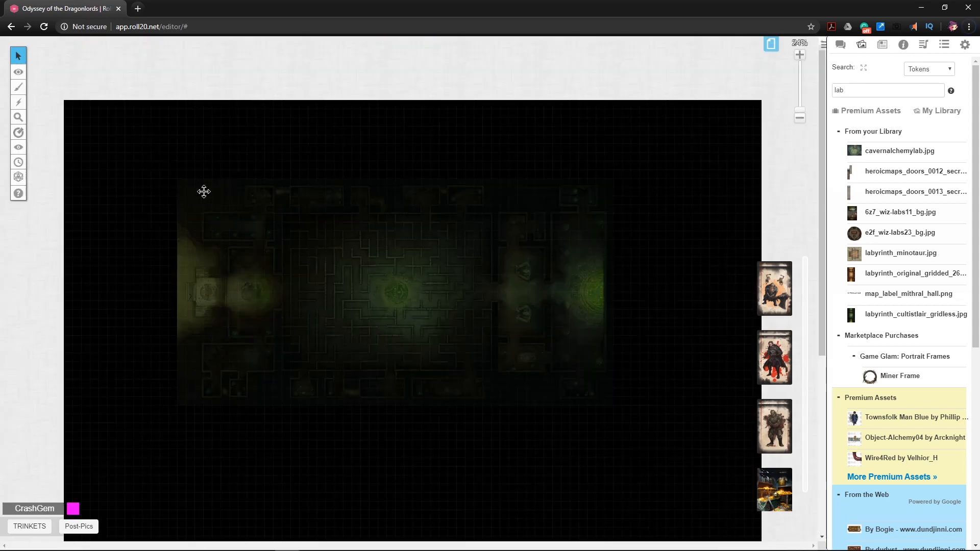
- On the Dynamic Lighting layer, draw a magenta rectangle with no fill around the labyrinth image's outer edge
{"action": "mouse_move", "coordinate": [18, 72]}
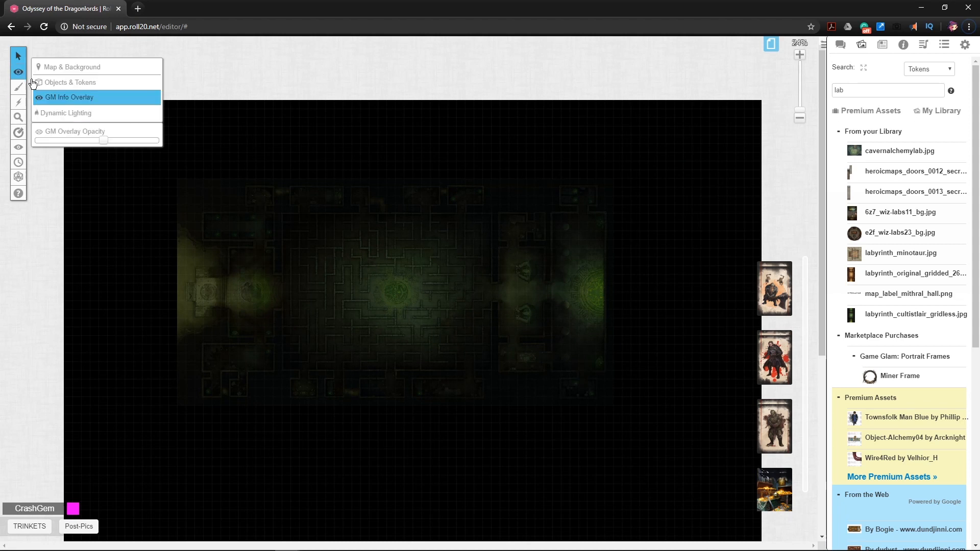
{"action": "left_click", "coordinate": [64, 113]}
{"action": "left_click", "coordinate": [51, 83]}
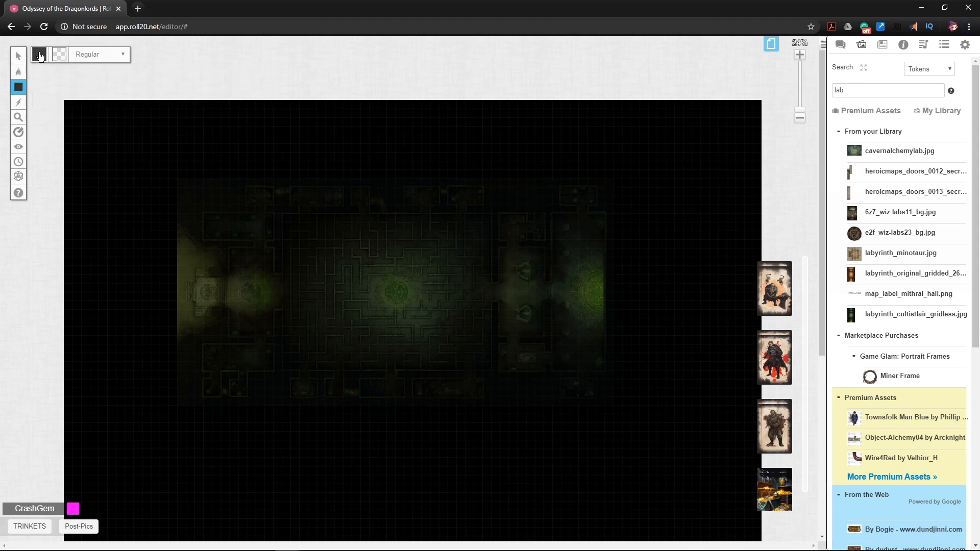
{"action": "left_click", "coordinate": [40, 56]}
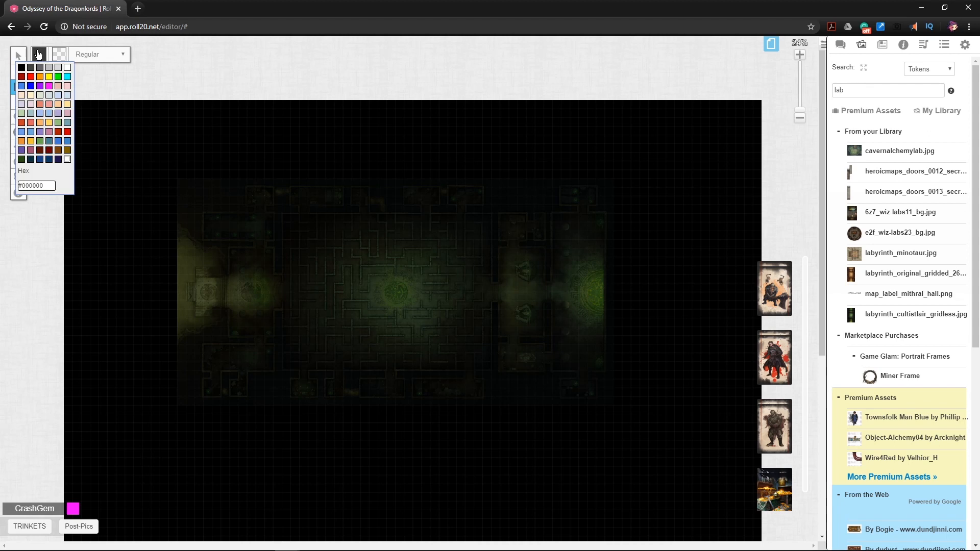
{"action": "left_click", "coordinate": [50, 87]}
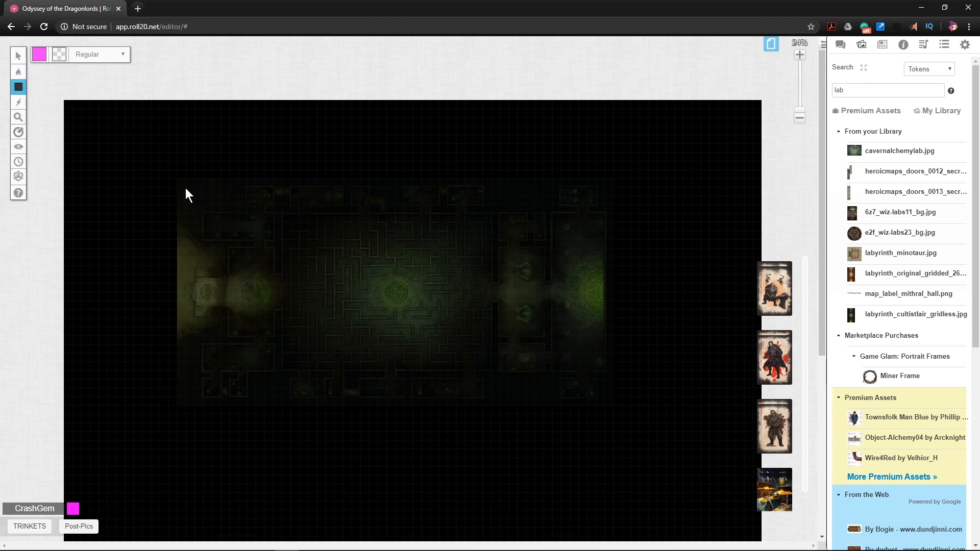
{"action": "mouse_move", "coordinate": [177, 178]}
{"action": "left_mouse_down"}
{"action": "mouse_move", "coordinate": [490, 407]}
{"action": "mouse_move", "coordinate": [606, 422]}
{"action": "mouse_move", "coordinate": [605, 404]}
{"action": "mouse_move", "coordinate": [614, 406]}
{"action": "left_mouse_up"}
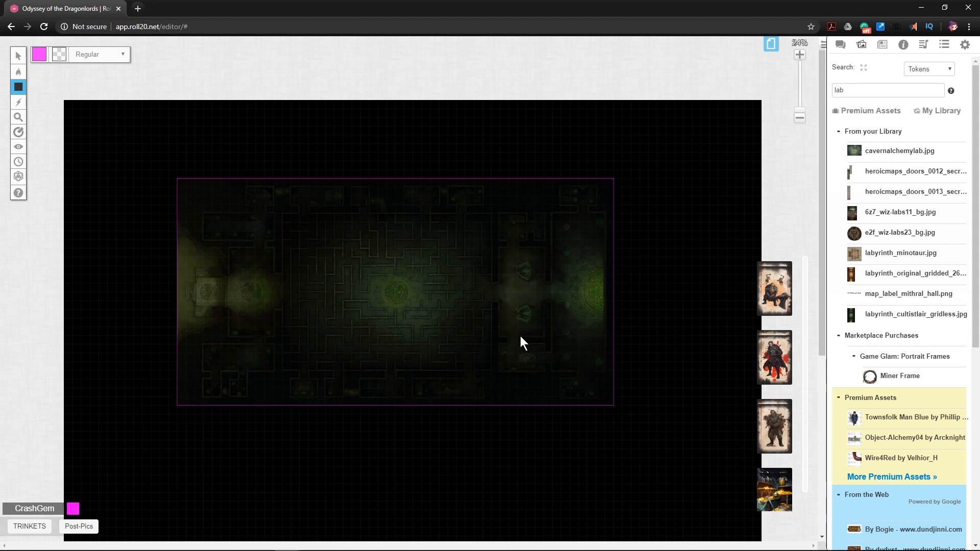
{"action": "scroll", "coordinate": [443, 319], "scroll_direction": "up", "scroll_amount": 2}
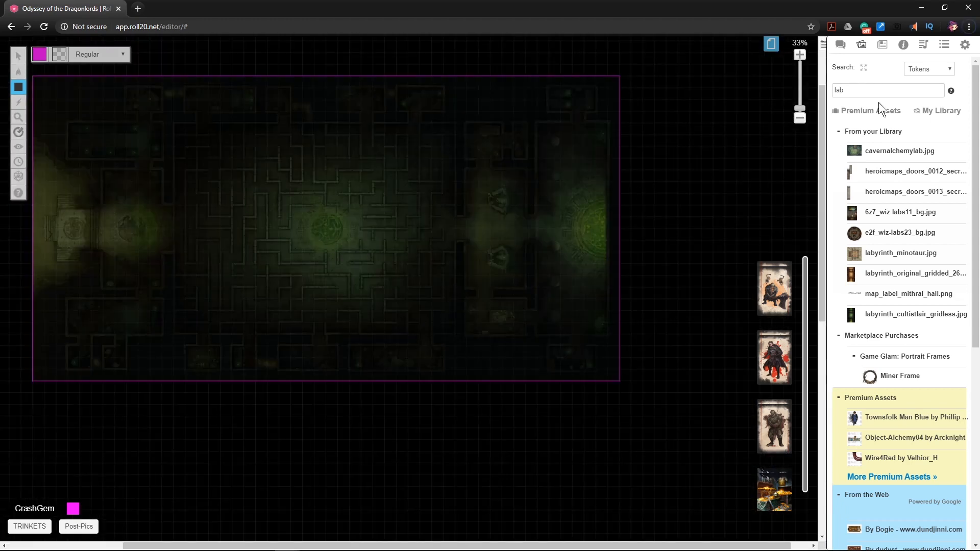
- Search the journal for "fire" and place the Fire 40/20 token on the green circle at the labyrinth's centre
{"action": "left_click", "coordinate": [882, 46]}
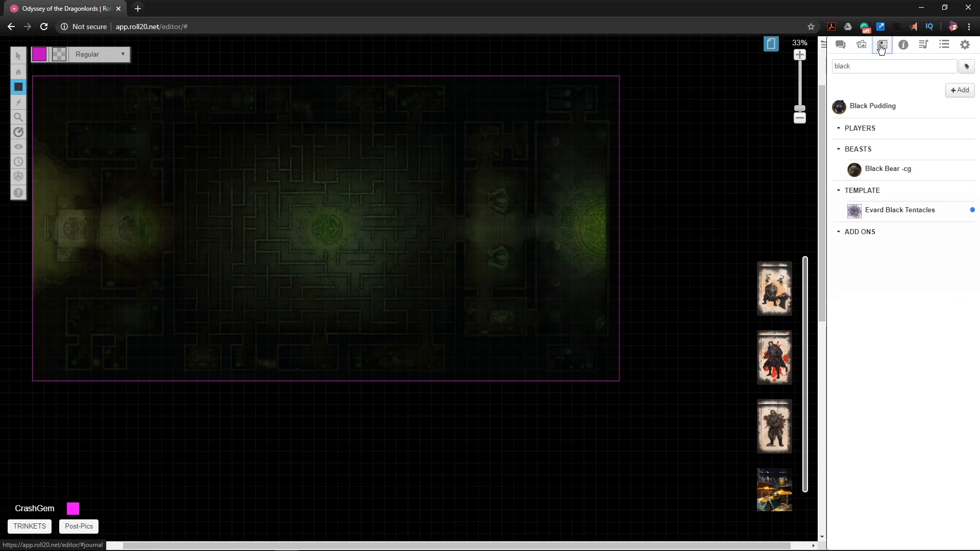
{"action": "left_click_drag", "start_coordinate": [863, 66], "coordinate": [826, 61]}
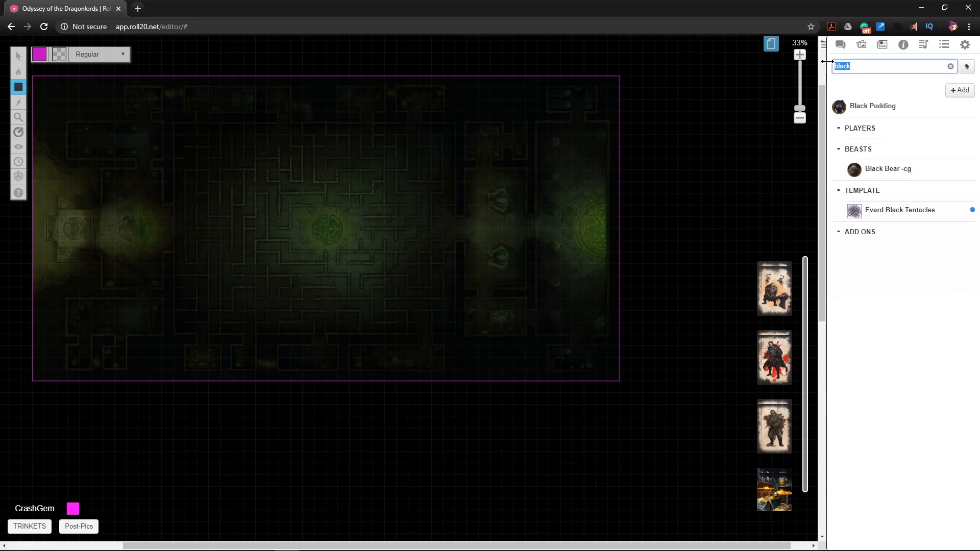
{"action": "type", "text": "fire"}
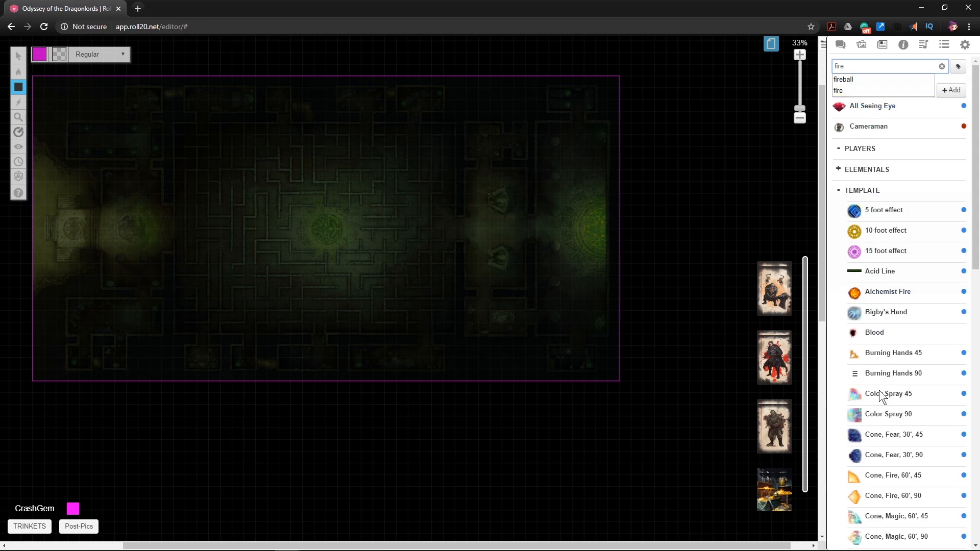
{"action": "scroll", "coordinate": [868, 255], "scroll_direction": "down", "scroll_amount": 6}
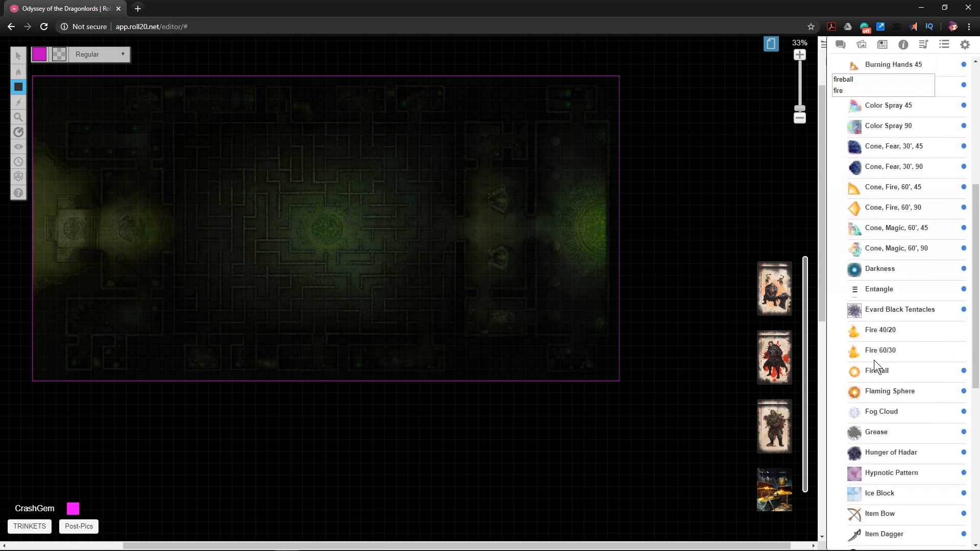
{"action": "left_click_drag", "start_coordinate": [884, 313], "coordinate": [335, 240]}
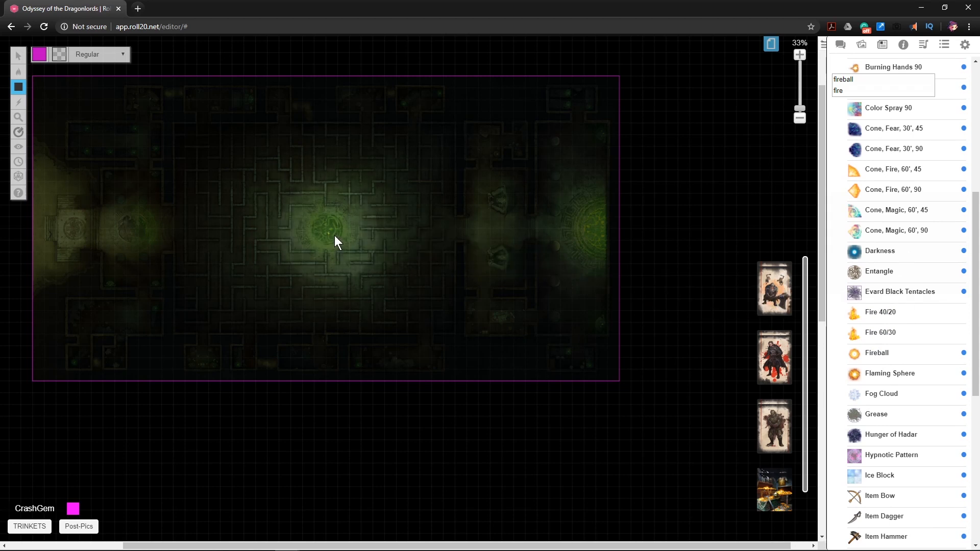
{"action": "left_click", "coordinate": [39, 54]}
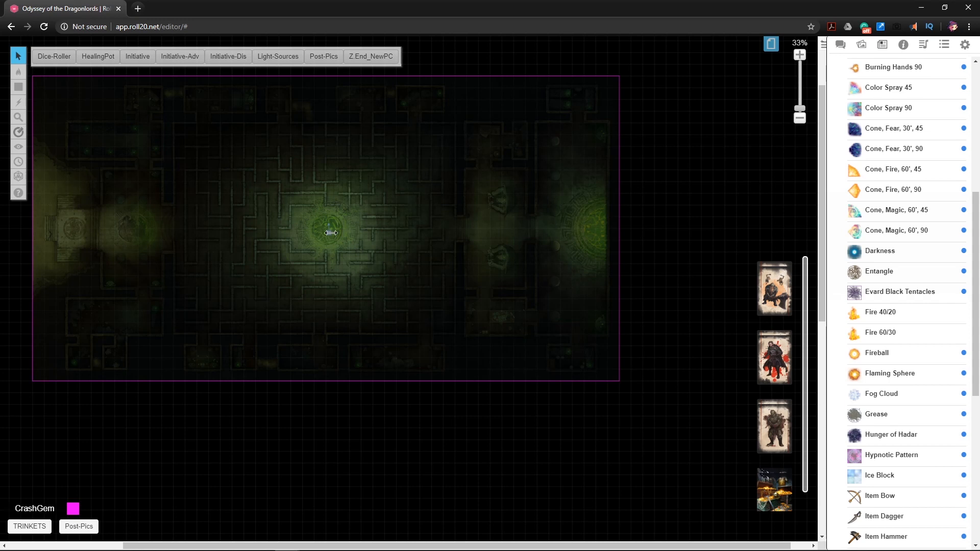
{"action": "left_click_drag", "start_coordinate": [337, 227], "coordinate": [324, 227]}
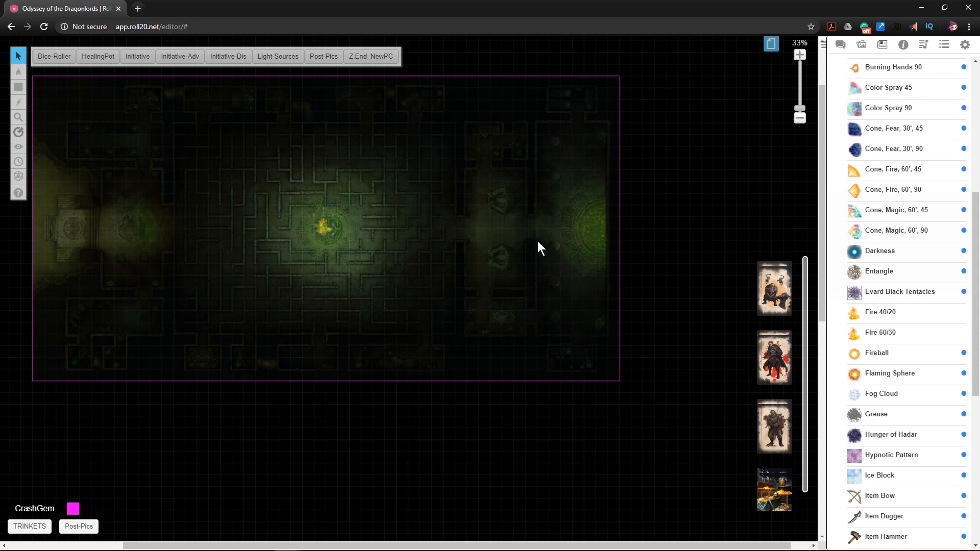
- Place a copy of the fire token on the green circle at the labyrinth map's right-hand end
{"action": "left_click", "coordinate": [595, 228]}
{"action": "key", "text": "ctrl+v"}
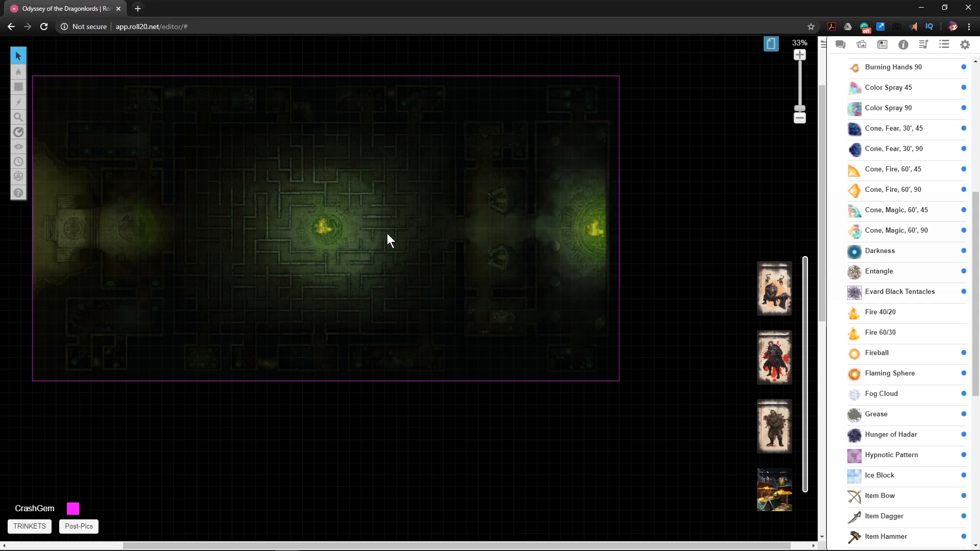
{"action": "left_click_drag", "start_coordinate": [345, 237], "coordinate": [383, 238]}
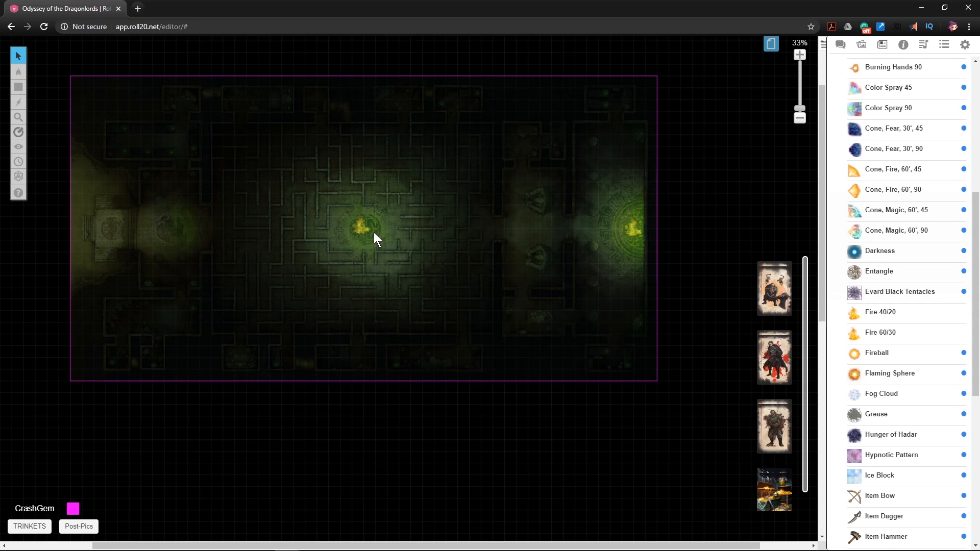
- Place small copies of the fire light on the two green statues in the room between the maze and the right-hand circle
{"action": "scroll", "coordinate": [382, 261], "scroll_direction": "up", "scroll_amount": 1}
{"action": "left_click_drag", "start_coordinate": [332, 214], "coordinate": [393, 339]}
{"action": "left_click_drag", "start_coordinate": [497, 372], "coordinate": [363, 304]}
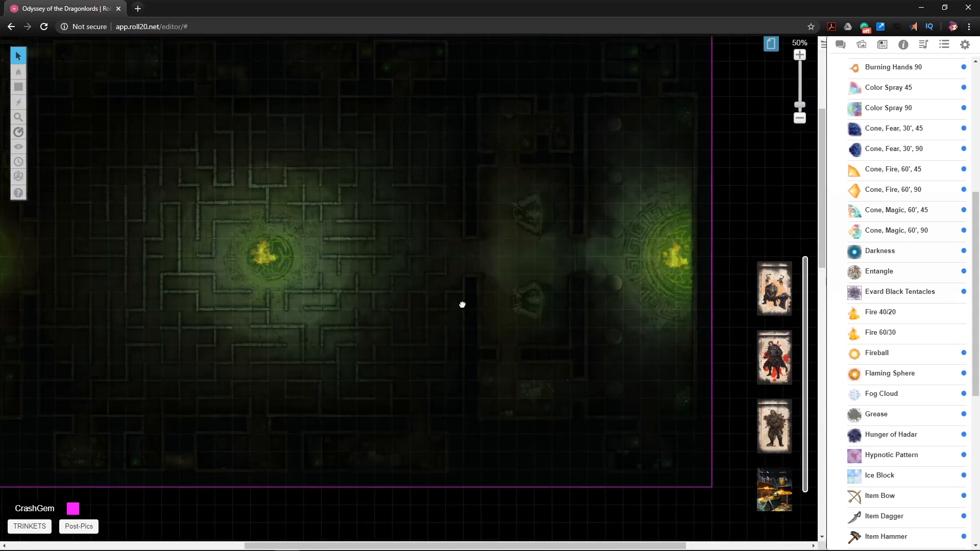
{"action": "left_click_drag", "start_coordinate": [454, 297], "coordinate": [479, 309]}
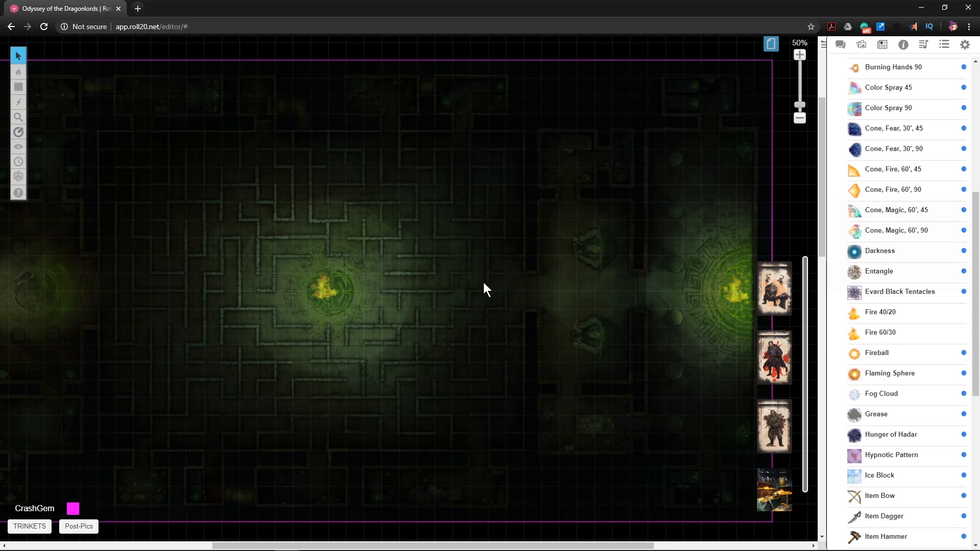
{"action": "left_click", "coordinate": [330, 289]}
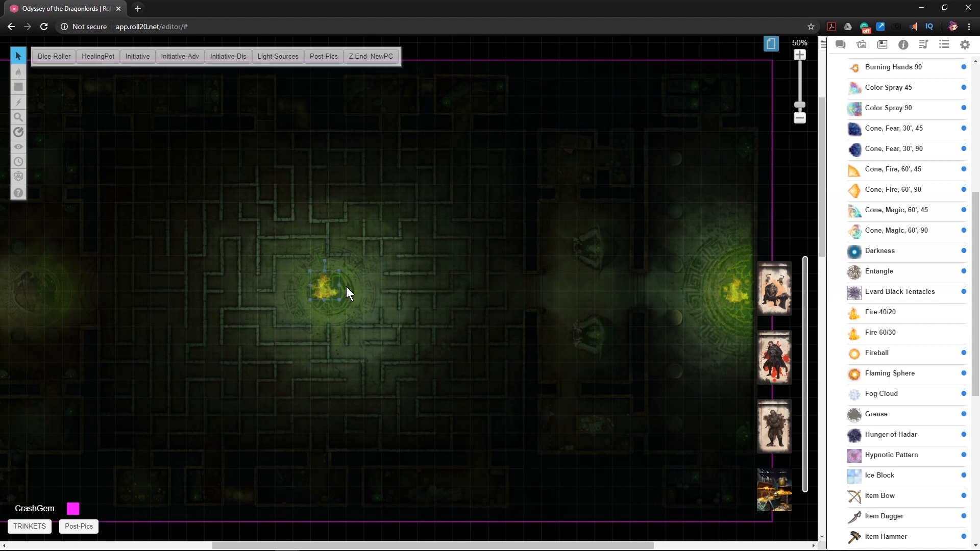
{"action": "key", "text": "ctrl+v"}
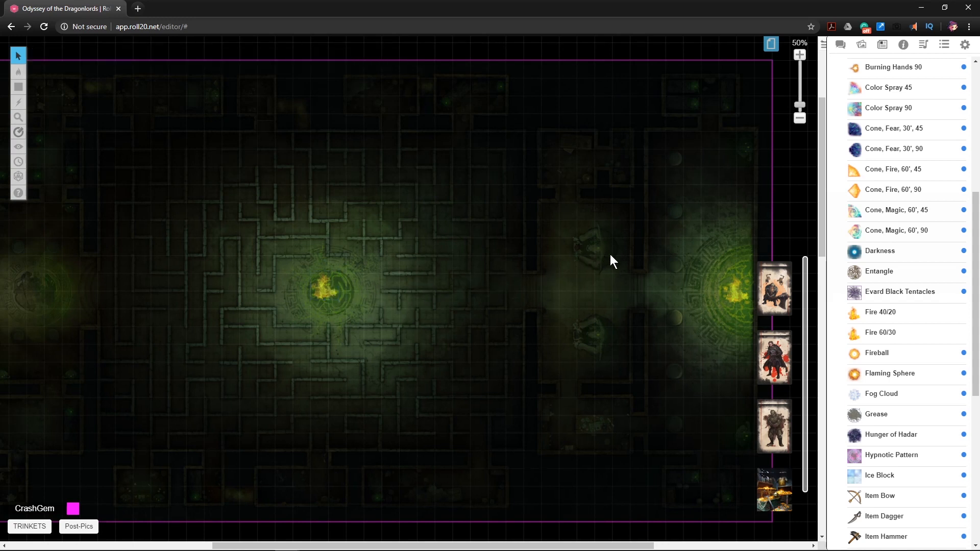
{"action": "left_click", "coordinate": [605, 257]}
{"action": "mouse_move", "coordinate": [611, 261]}
{"action": "left_mouse_down"}
{"action": "mouse_move", "coordinate": [587, 246]}
{"action": "mouse_move", "coordinate": [598, 249]}
{"action": "left_mouse_up"}
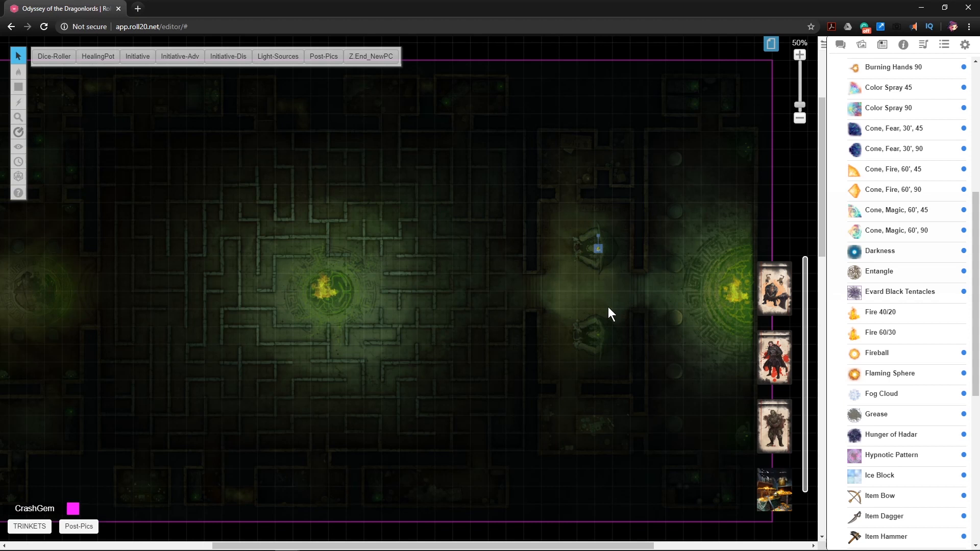
{"action": "left_click", "coordinate": [597, 333]}
- Start the Polygon/Line drawing tool and examine the wall layout of the rooms around the entrance hall at the map's west end
{"action": "left_click_drag", "start_coordinate": [206, 250], "coordinate": [517, 278]}
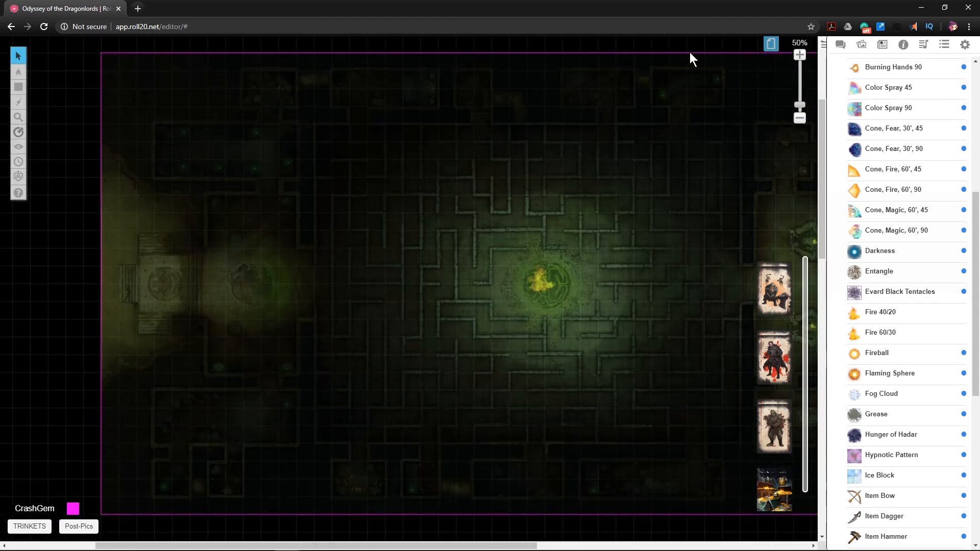
{"action": "mouse_move", "coordinate": [23, 89]}
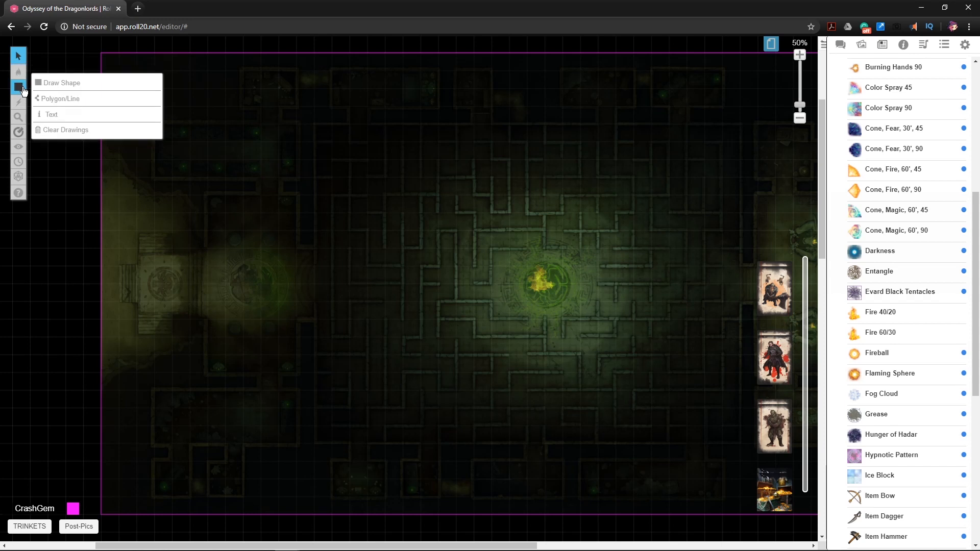
{"action": "left_click", "coordinate": [47, 99]}
{"action": "scroll", "coordinate": [263, 235], "scroll_direction": "up", "scroll_amount": 4}
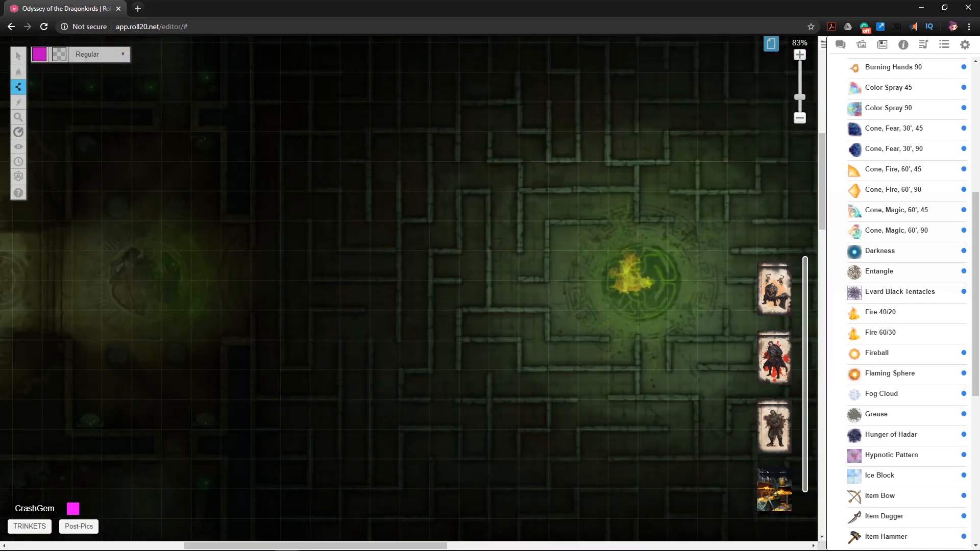
{"action": "left_click_drag", "start_coordinate": [443, 547], "coordinate": [356, 545]}
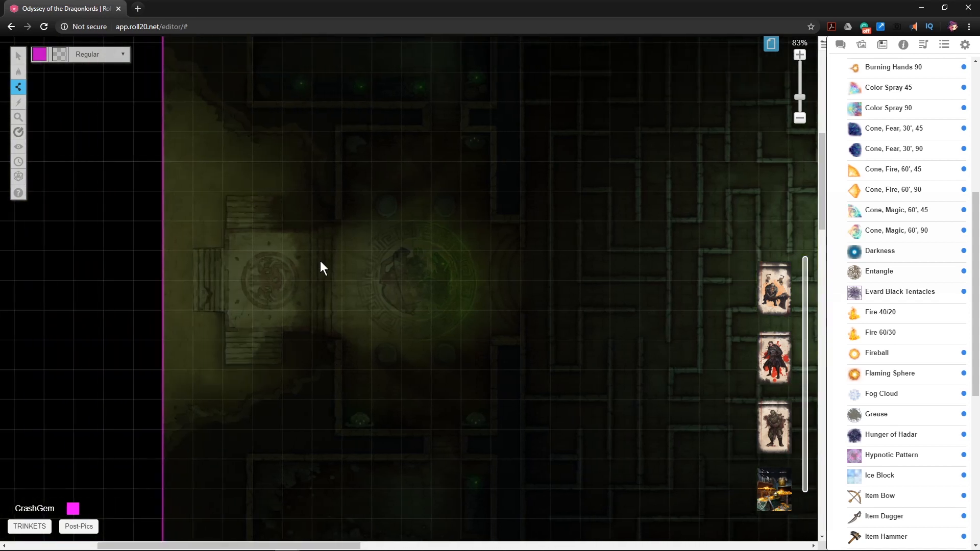
{"action": "scroll", "coordinate": [359, 365], "scroll_direction": "up", "scroll_amount": 8}
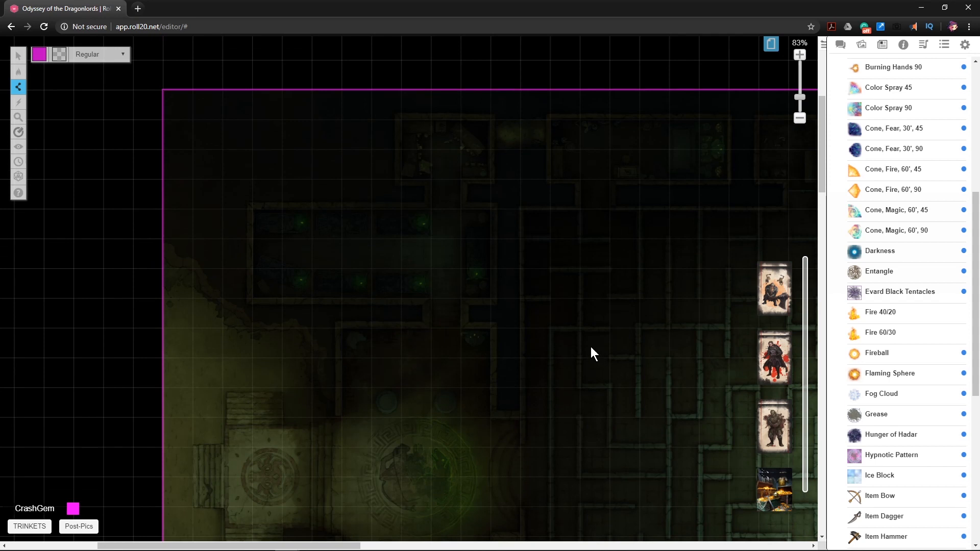
{"action": "scroll", "coordinate": [590, 347], "scroll_direction": "down", "scroll_amount": 3}
{"action": "scroll", "coordinate": [510, 194], "scroll_direction": "down", "scroll_amount": 4}
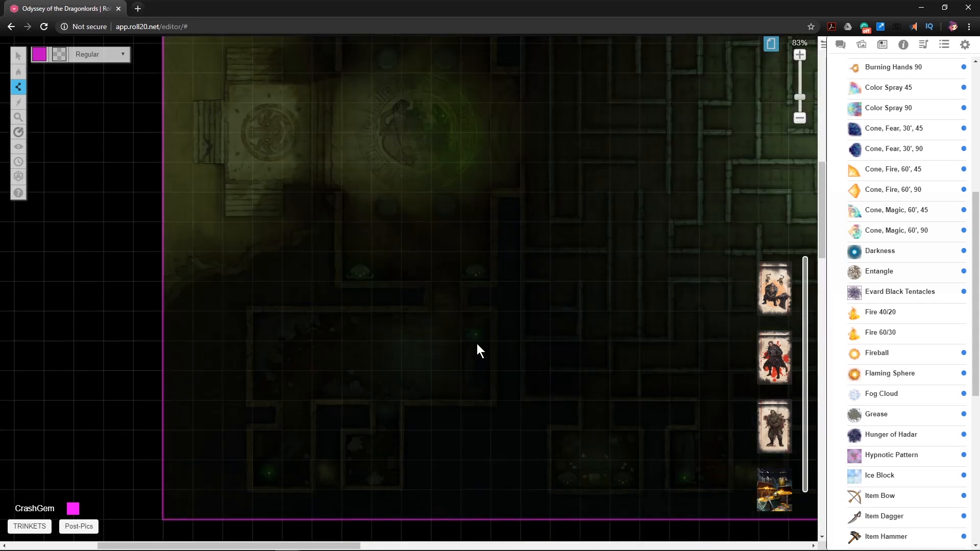
{"action": "scroll", "coordinate": [451, 315], "scroll_direction": "up", "scroll_amount": 7}
{"action": "scroll", "coordinate": [436, 314], "scroll_direction": "right", "scroll_amount": 3}
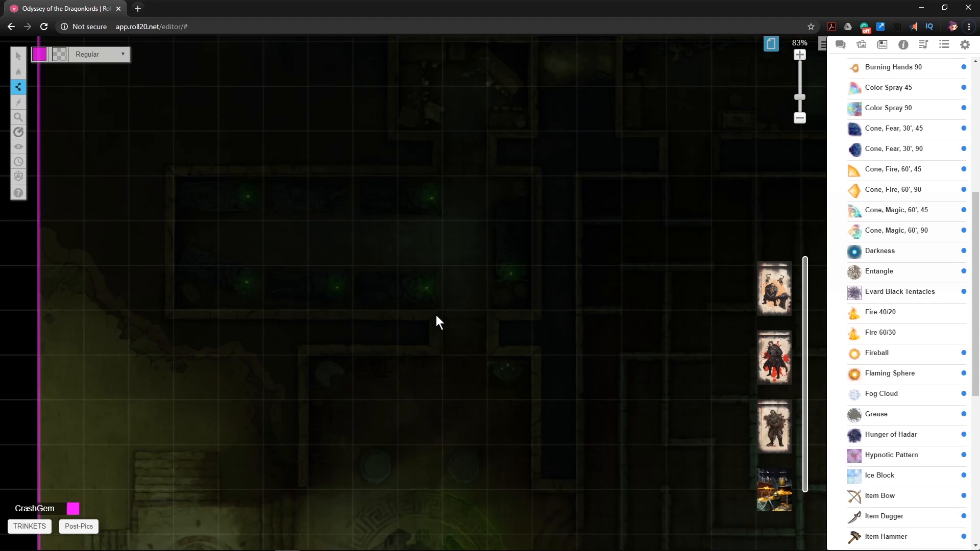
{"action": "scroll", "coordinate": [433, 290], "scroll_direction": "up", "scroll_amount": 3}
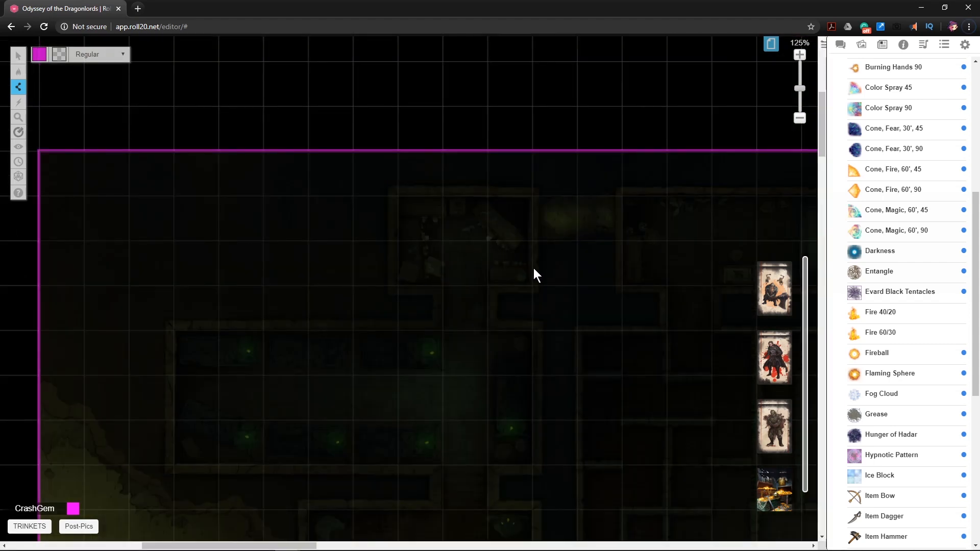
{"action": "scroll", "coordinate": [403, 297], "scroll_direction": "down", "scroll_amount": 1}
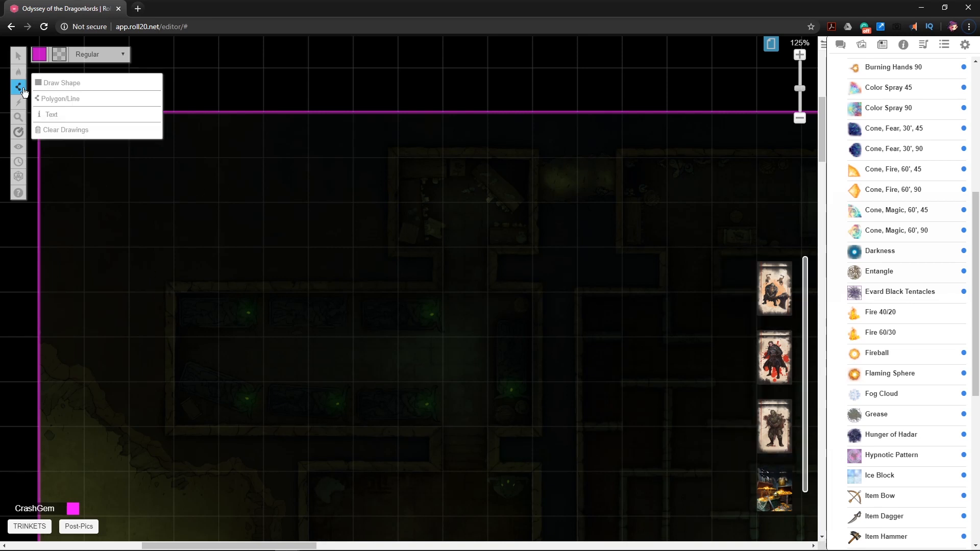
{"action": "scroll", "coordinate": [351, 336], "scroll_direction": "down", "scroll_amount": 5}
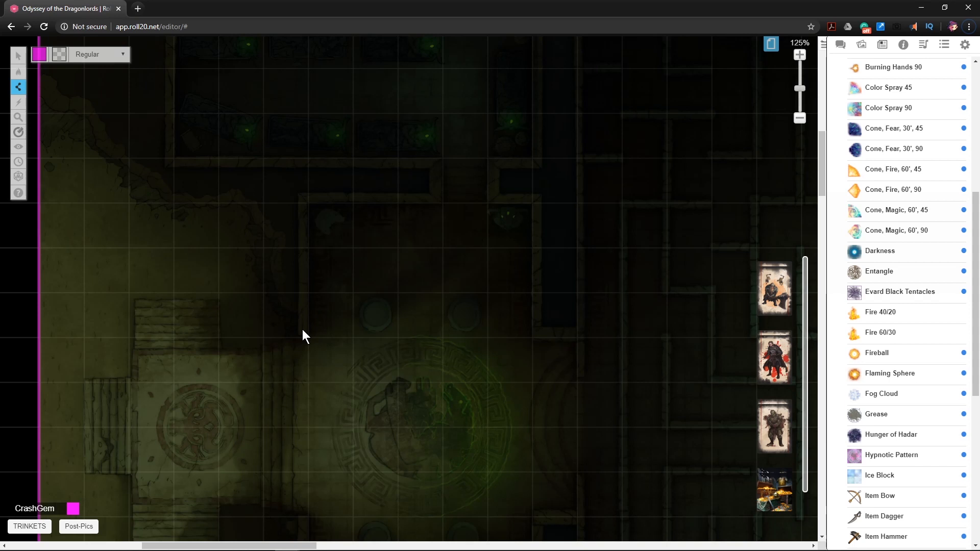
- Trace a magenta wall from the entrance hall's upper-left side through its doorway and around the long room with green lights
{"action": "left_click_drag", "start_coordinate": [303, 331], "coordinate": [302, 198]}
{"action": "left_click", "coordinate": [437, 197]}
{"action": "left_click", "coordinate": [436, 165]}
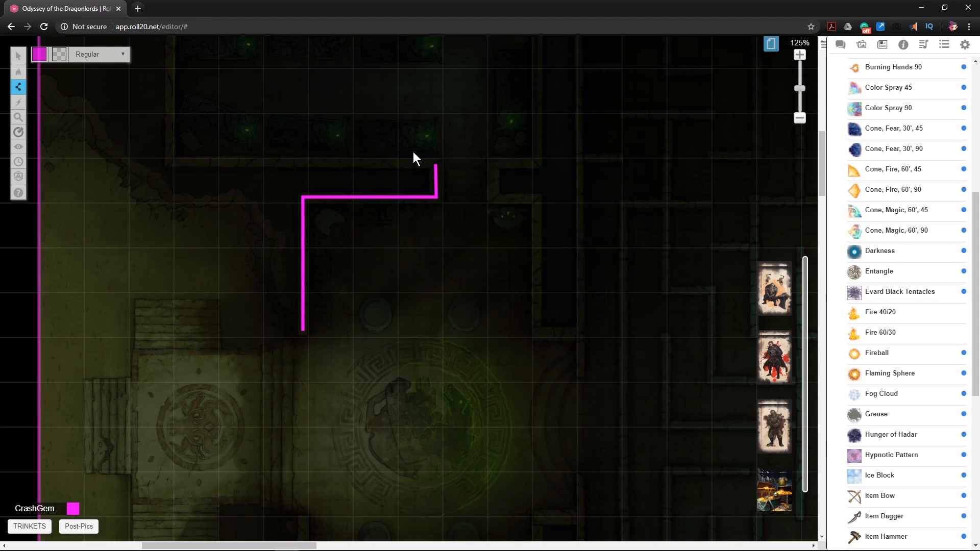
{"action": "left_click", "coordinate": [168, 164]}
{"action": "scroll", "coordinate": [205, 234], "scroll_direction": "up", "scroll_amount": 5}
{"action": "left_click", "coordinate": [170, 290]}
{"action": "left_click", "coordinate": [437, 289]}
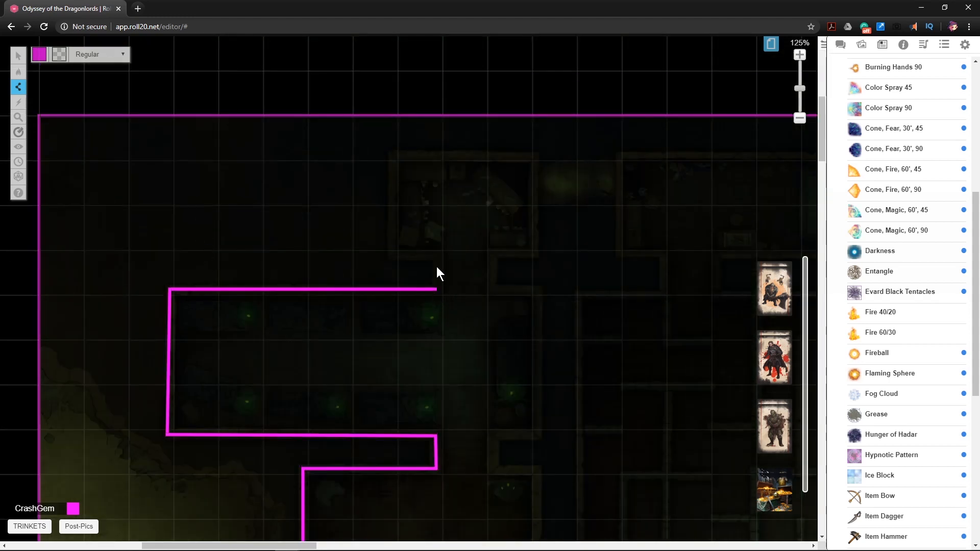
- Continue the wall around the small room north of the green-lit room and along the upper walls to the next room's far corner
{"action": "left_click", "coordinate": [436, 257]}
{"action": "left_click", "coordinate": [392, 256]}
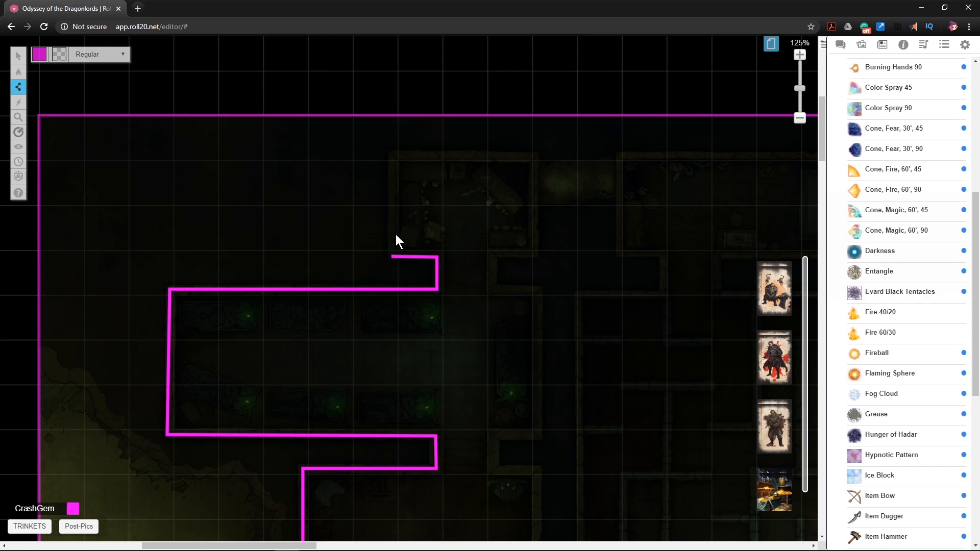
{"action": "left_click", "coordinate": [396, 155]}
{"action": "left_click", "coordinate": [391, 155]}
{"action": "left_click", "coordinate": [536, 154]}
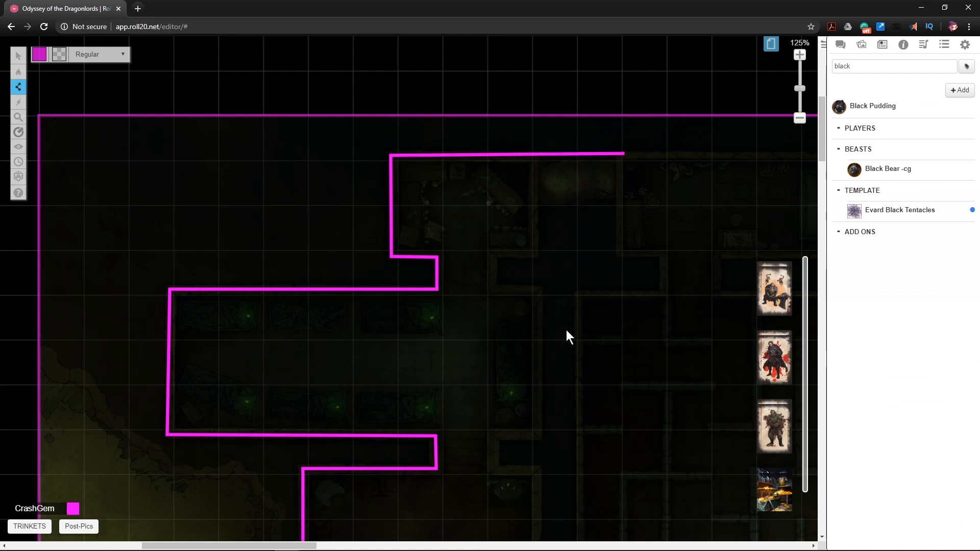
{"action": "left_click_drag", "start_coordinate": [306, 546], "coordinate": [367, 545]}
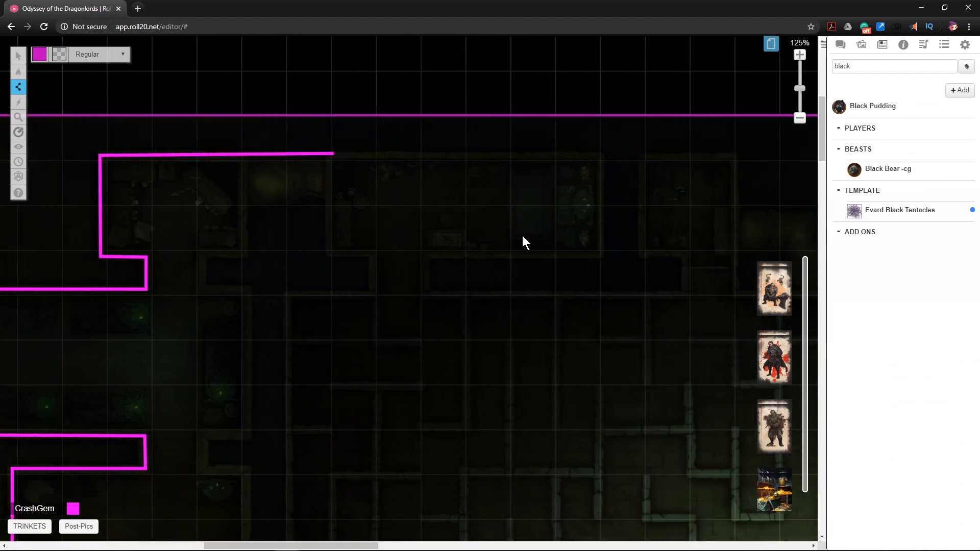
{"action": "left_click", "coordinate": [599, 156]}
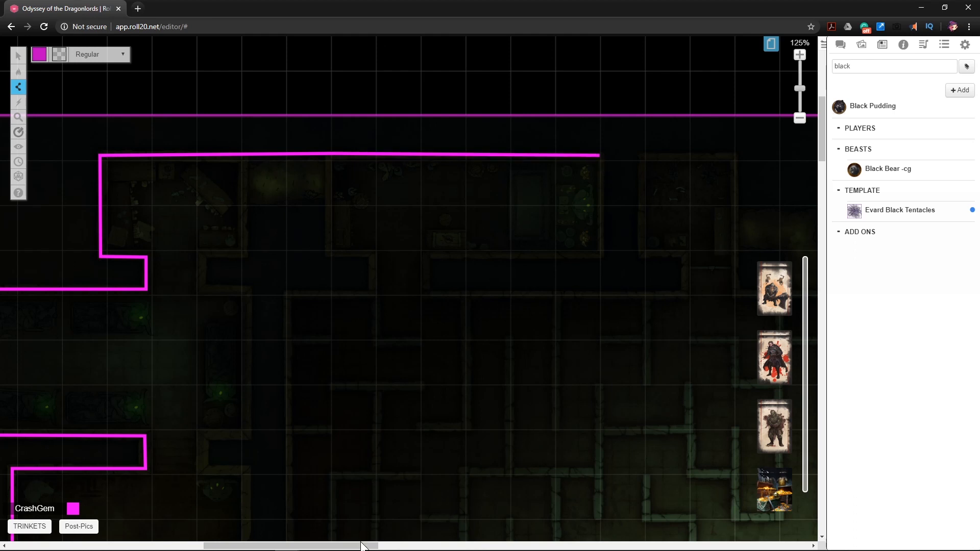
{"action": "left_click_drag", "start_coordinate": [363, 546], "coordinate": [405, 547]}
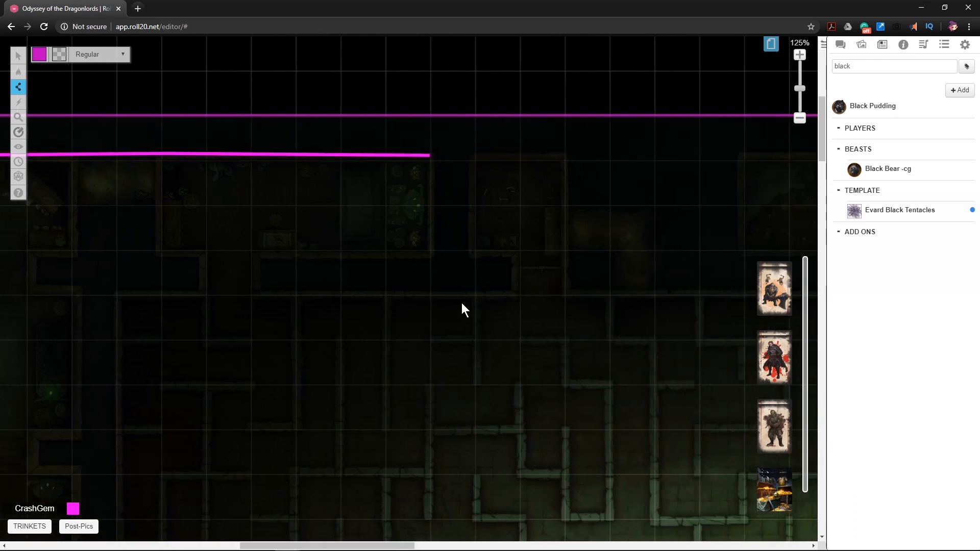
{"action": "left_click", "coordinate": [430, 258]}
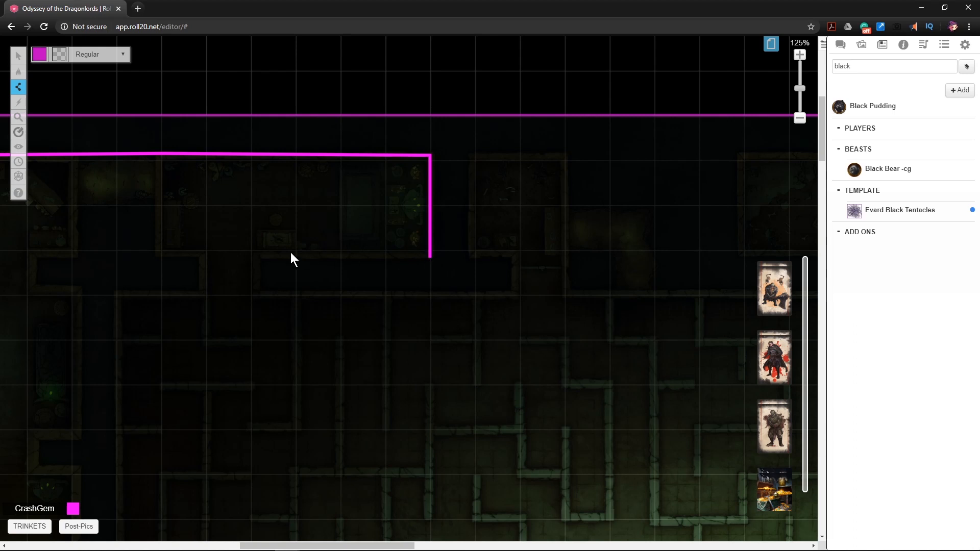
{"action": "left_click", "coordinate": [254, 254]}
{"action": "left_click", "coordinate": [256, 294]}
{"action": "key", "text": "ctrl+z"}
{"action": "key", "text": "ctrl+z"}
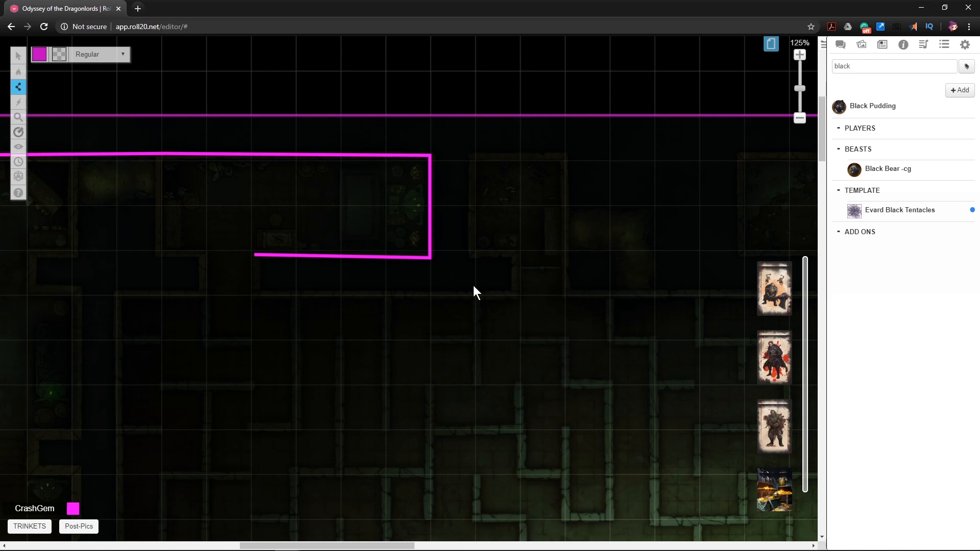
{"action": "left_click", "coordinate": [250, 252]}
{"action": "key", "text": "ctrl+z"}
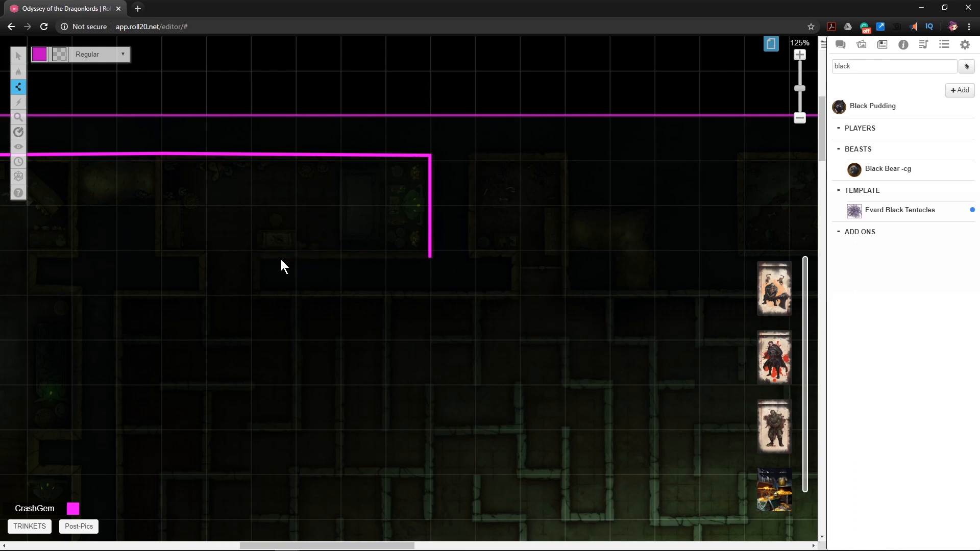
{"action": "key", "text": "ctrl+z"}
- Trace grid-aligned walls down the room's east side, back along its lower edge, and around the long block beneath it
{"action": "left_click", "coordinate": [428, 253]}
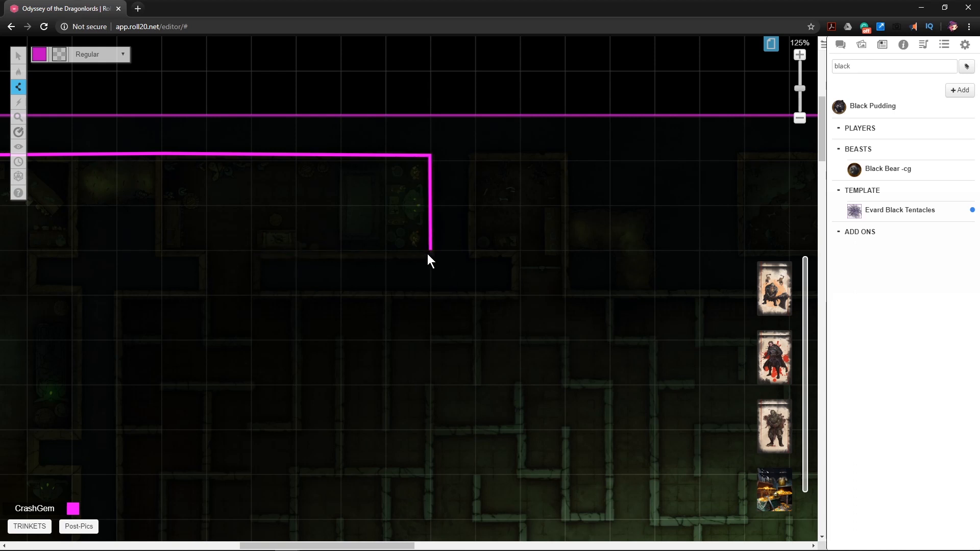
{"action": "left_click", "coordinate": [250, 250]}
{"action": "left_click", "coordinate": [251, 295]}
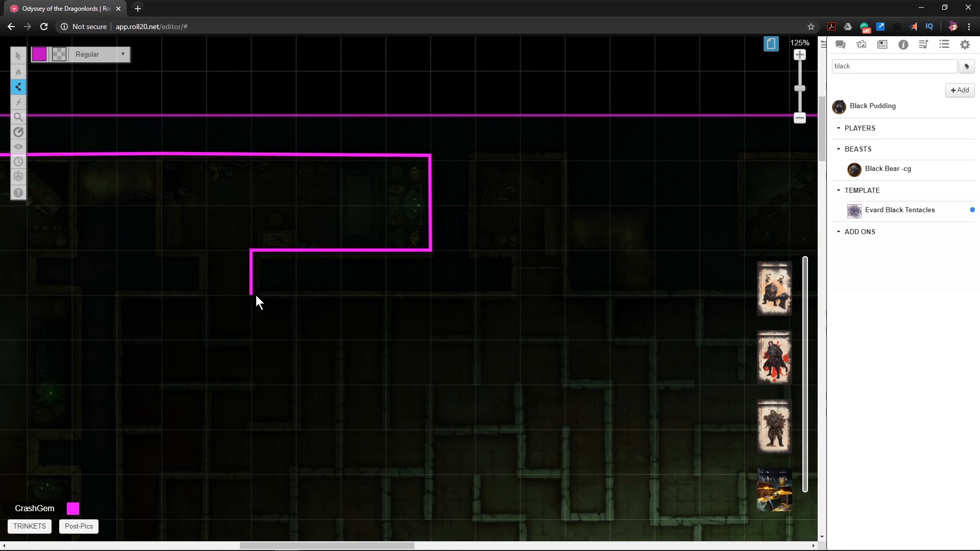
{"action": "left_click", "coordinate": [515, 294]}
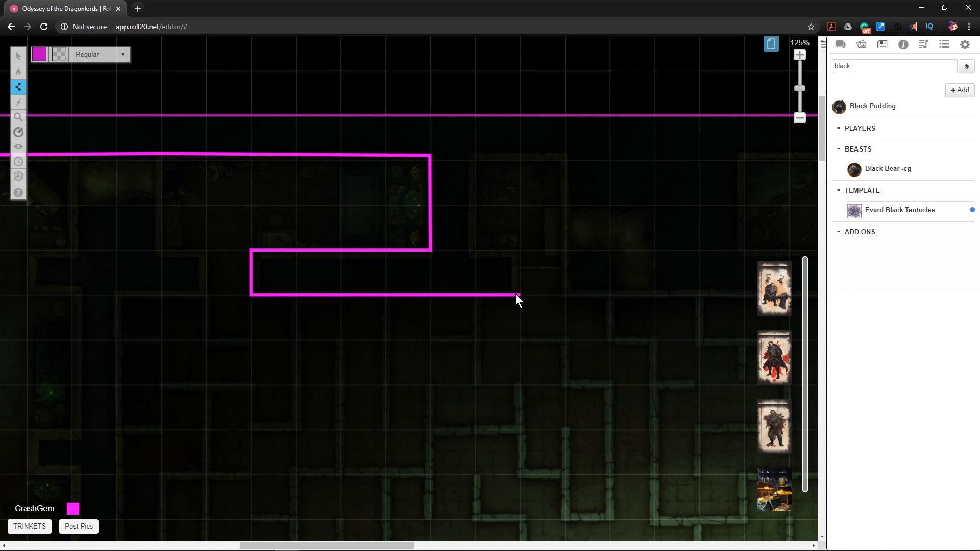
{"action": "left_click", "coordinate": [478, 249]}
- Continue the wall around the small room east of the passage and its stepped alcove, down to the maze's upper edge
{"action": "left_click", "coordinate": [480, 161]}
{"action": "left_click", "coordinate": [563, 160]}
{"action": "left_click", "coordinate": [564, 205]}
{"action": "left_click", "coordinate": [655, 205]}
{"action": "left_click", "coordinate": [655, 294]}
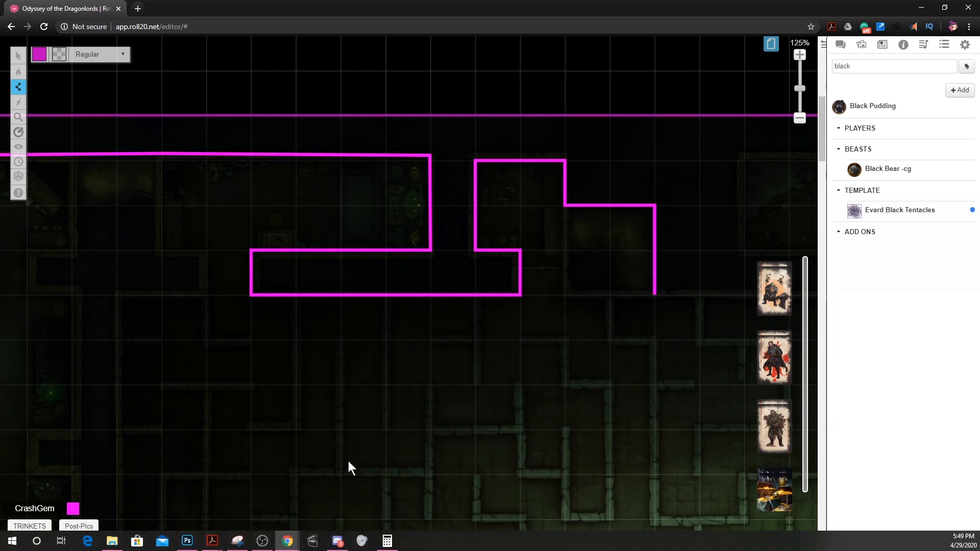
- Continue the wall along the maze's upper edge and around the adjoining pair of rooms at the maze's northeast side
{"action": "left_click_drag", "start_coordinate": [356, 546], "coordinate": [437, 545]}
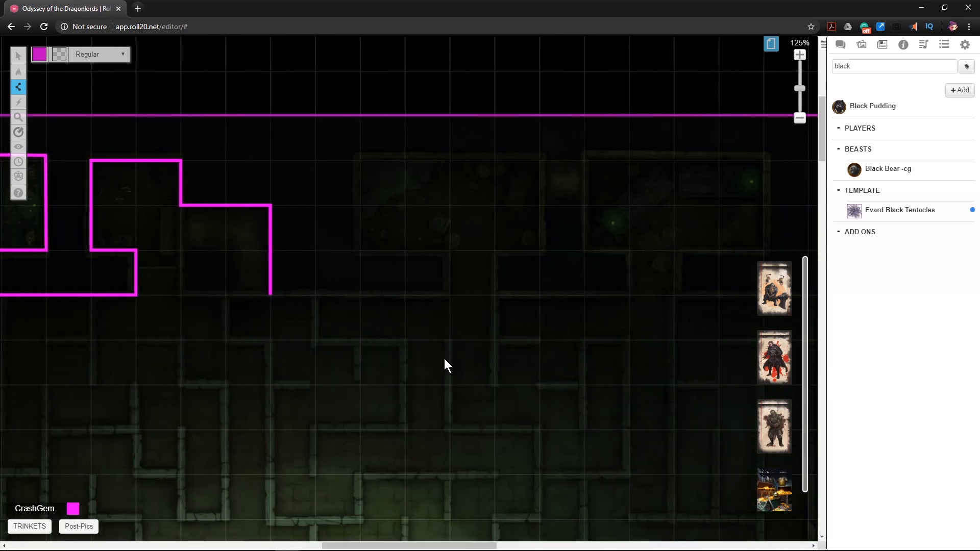
{"action": "left_click", "coordinate": [449, 294]}
{"action": "left_click", "coordinate": [449, 250]}
{"action": "left_click", "coordinate": [360, 250]}
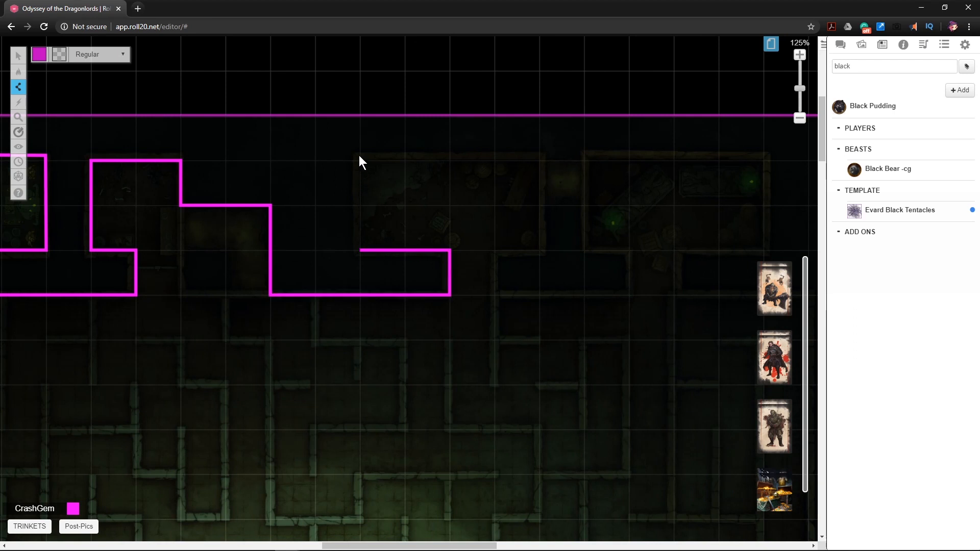
{"action": "double_click", "coordinate": [360, 160]}
{"action": "left_click", "coordinate": [770, 163]}
{"action": "left_click", "coordinate": [765, 252]}
{"action": "left_click", "coordinate": [682, 255]}
{"action": "left_click", "coordinate": [681, 292]}
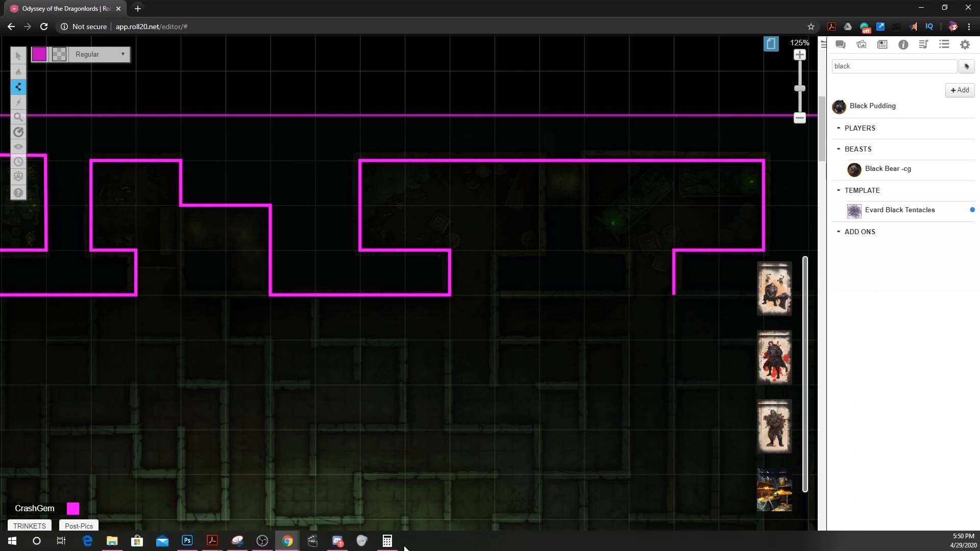
- Run the wall to the maze's northeast corner, down its east edge, and across to the statue room's west entrance
{"action": "left_click_drag", "start_coordinate": [437, 548], "coordinate": [529, 549]}
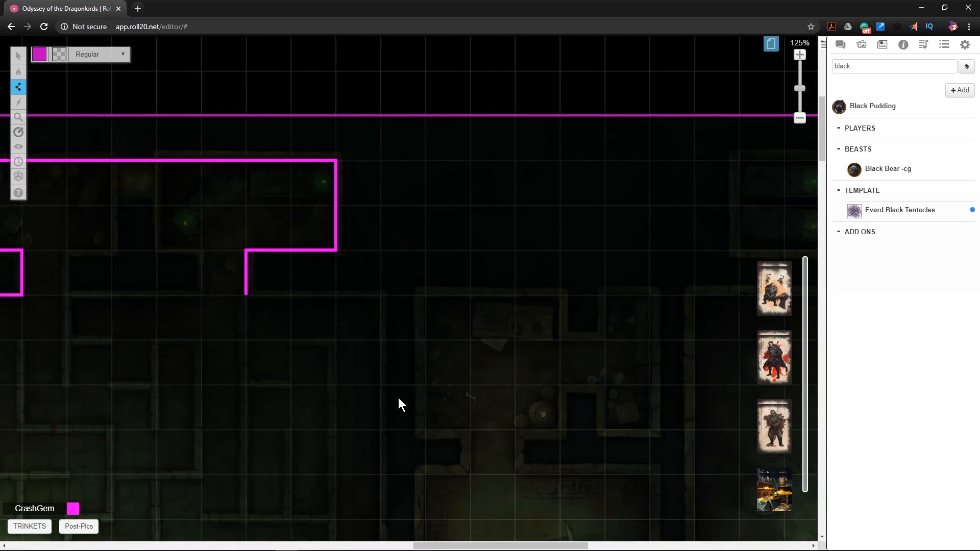
{"action": "left_click", "coordinate": [380, 291]}
{"action": "scroll", "coordinate": [381, 364], "scroll_direction": "down", "scroll_amount": 5}
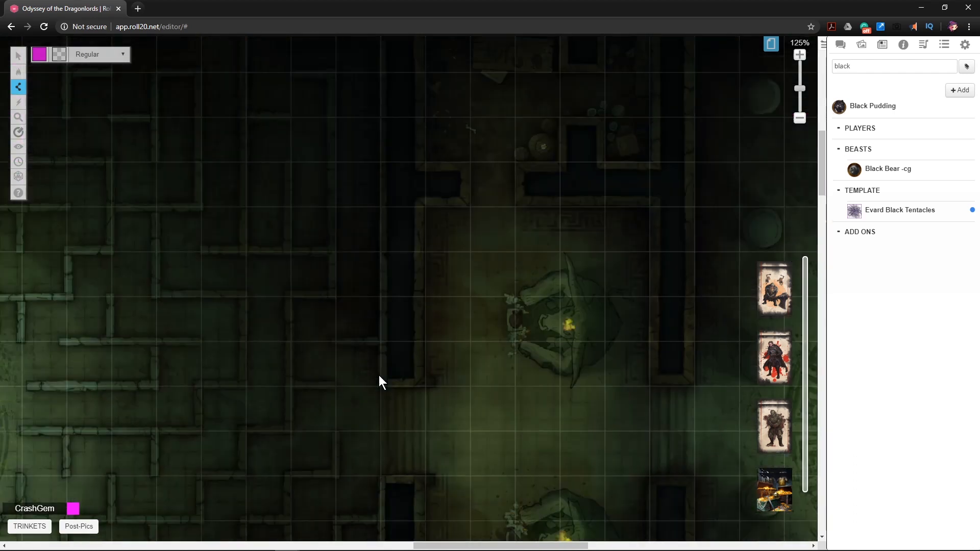
{"action": "left_click", "coordinate": [381, 384]}
{"action": "scroll", "coordinate": [424, 375], "scroll_direction": "right", "scroll_amount": 1}
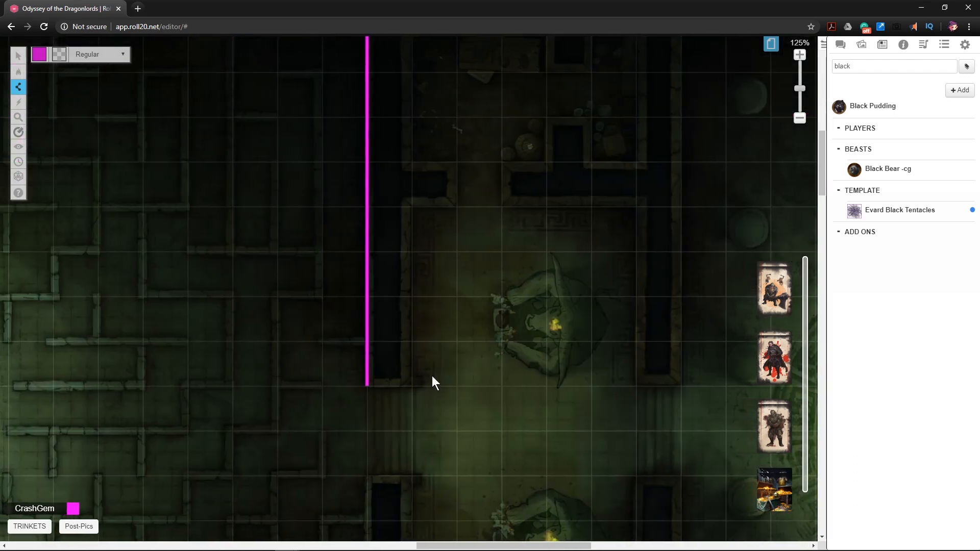
{"action": "left_click", "coordinate": [411, 386]}
- Trace the wall up the statue room's west side and around the left block of its northern doorway
{"action": "left_click", "coordinate": [411, 206]}
{"action": "left_click", "coordinate": [457, 207]}
{"action": "left_click", "coordinate": [457, 163]}
{"action": "left_click", "coordinate": [412, 162]}
- Trace the west, upper and east walls of the storeroom north of the statues, including the notch in its upper wall
{"action": "scroll", "coordinate": [483, 276], "scroll_direction": "up", "scroll_amount": 4}
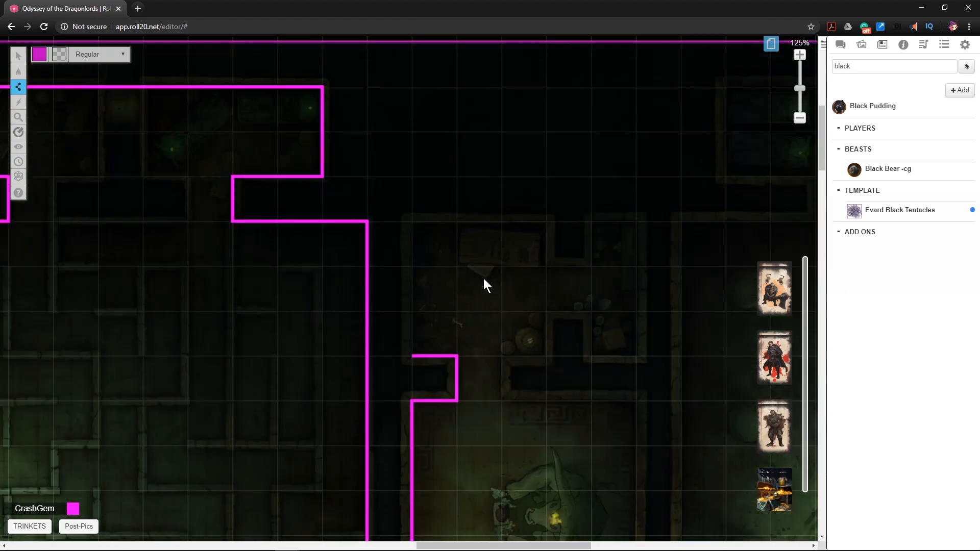
{"action": "left_click", "coordinate": [413, 220]}
{"action": "left_click", "coordinate": [547, 221]}
{"action": "left_click", "coordinate": [546, 266]}
{"action": "left_click", "coordinate": [592, 264]}
{"action": "left_click", "coordinate": [592, 221]}
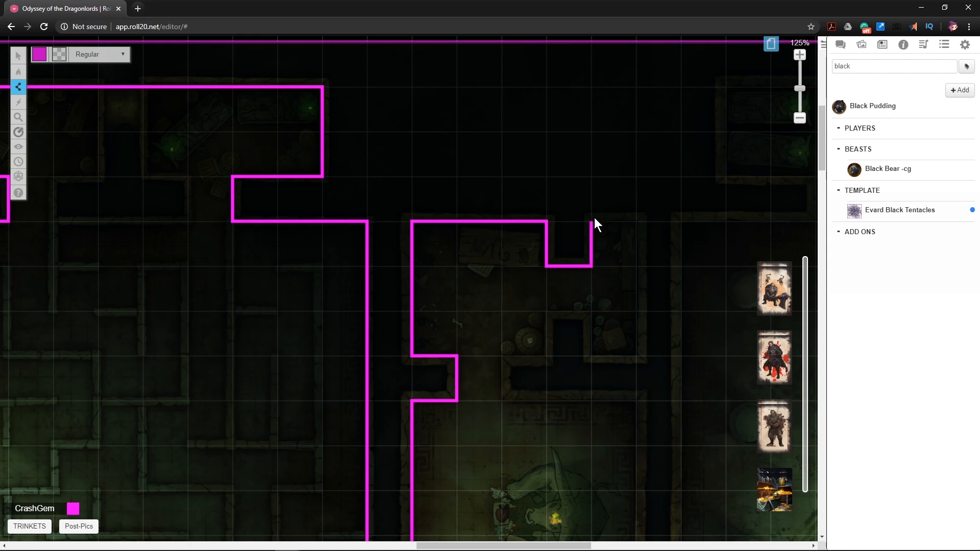
{"action": "left_click", "coordinate": [636, 220]}
{"action": "left_click", "coordinate": [636, 355]}
- Trace the storeroom's notched lower wall back to the doorway and along the statue room's upper wall to its northeast corner
{"action": "left_click", "coordinate": [592, 356]}
{"action": "left_click", "coordinate": [592, 310]}
{"action": "left_click", "coordinate": [546, 310]}
{"action": "left_click", "coordinate": [547, 356]}
{"action": "left_click", "coordinate": [501, 355]}
{"action": "left_click", "coordinate": [501, 400]}
{"action": "left_click", "coordinate": [635, 400]}
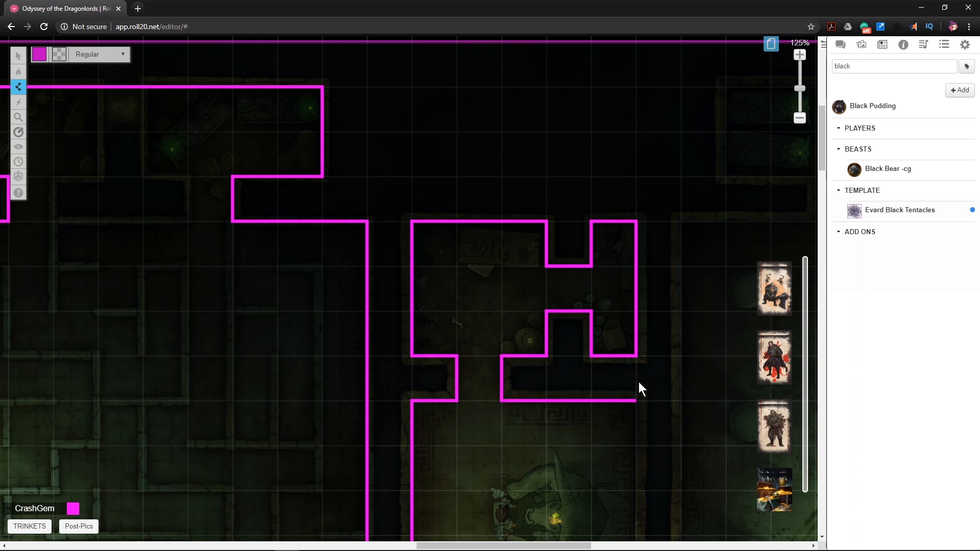
- Trace the wall down the statue room's east side to the passage and up the west wall of the easternmost hall
{"action": "scroll", "coordinate": [638, 388], "scroll_direction": "down", "scroll_amount": 4}
{"action": "left_click", "coordinate": [679, 387]}
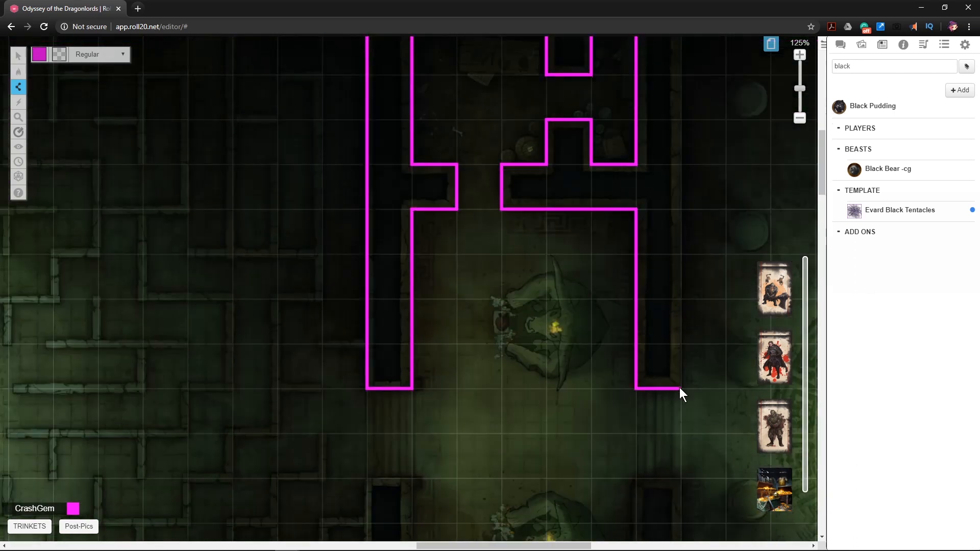
{"action": "scroll", "coordinate": [675, 226], "scroll_direction": "up", "scroll_amount": 4}
{"action": "left_click", "coordinate": [681, 223]}
{"action": "scroll", "coordinate": [663, 316], "scroll_direction": "right", "scroll_amount": 8}
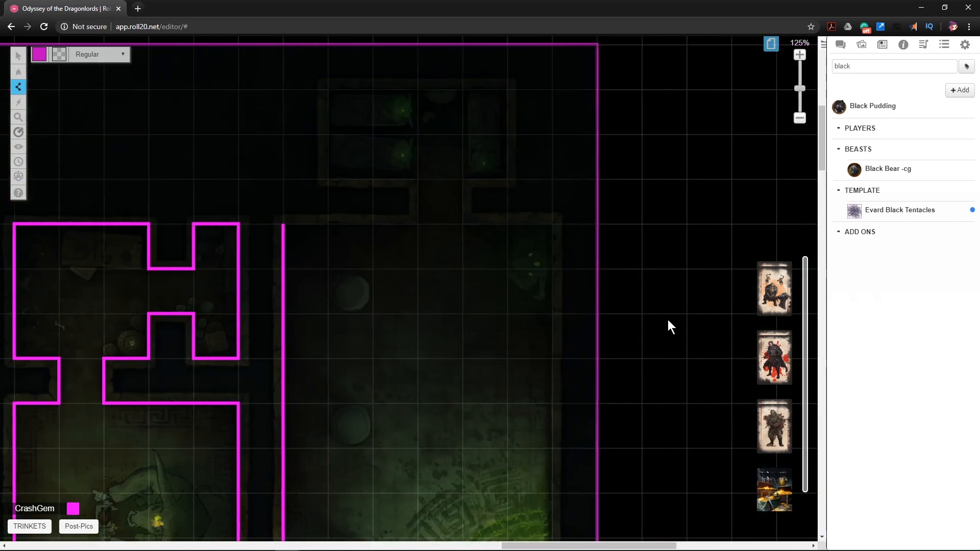
- Trace the wall from the easternmost hall's northwest corner through its northern doorway and around the small crypt back to the hall
{"action": "left_click", "coordinate": [416, 220]}
{"action": "left_click", "coordinate": [415, 178]}
{"action": "left_click", "coordinate": [329, 181]}
{"action": "scroll", "coordinate": [330, 183], "scroll_direction": "up", "scroll_amount": 2}
{"action": "left_click", "coordinate": [327, 167]}
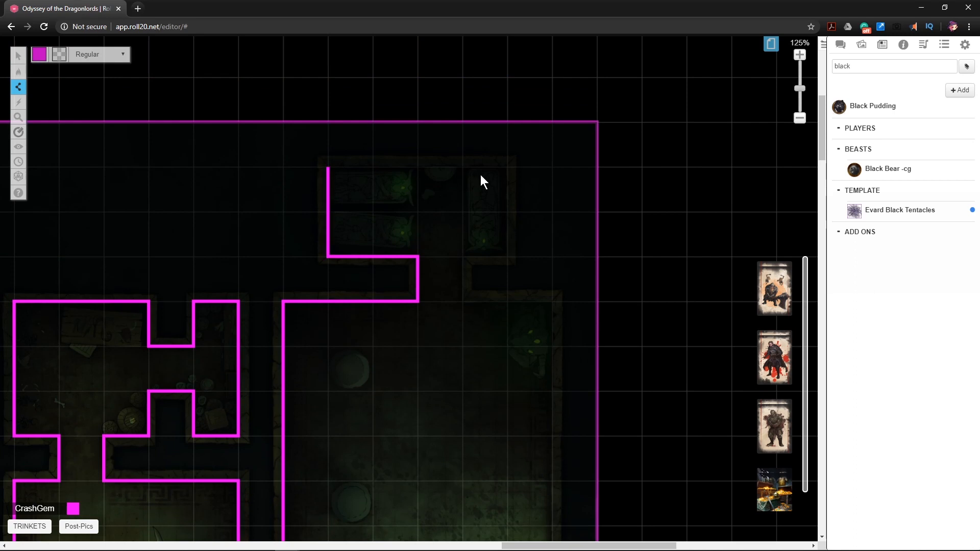
{"action": "left_click", "coordinate": [507, 168]}
{"action": "left_click", "coordinate": [507, 256]}
{"action": "left_click", "coordinate": [462, 257]}
{"action": "left_click", "coordinate": [463, 300]}
- Trace the wall down the easternmost hall's east side and around the small crypt beyond its southern doorway
{"action": "scroll", "coordinate": [556, 298], "scroll_direction": "down", "scroll_amount": 12}
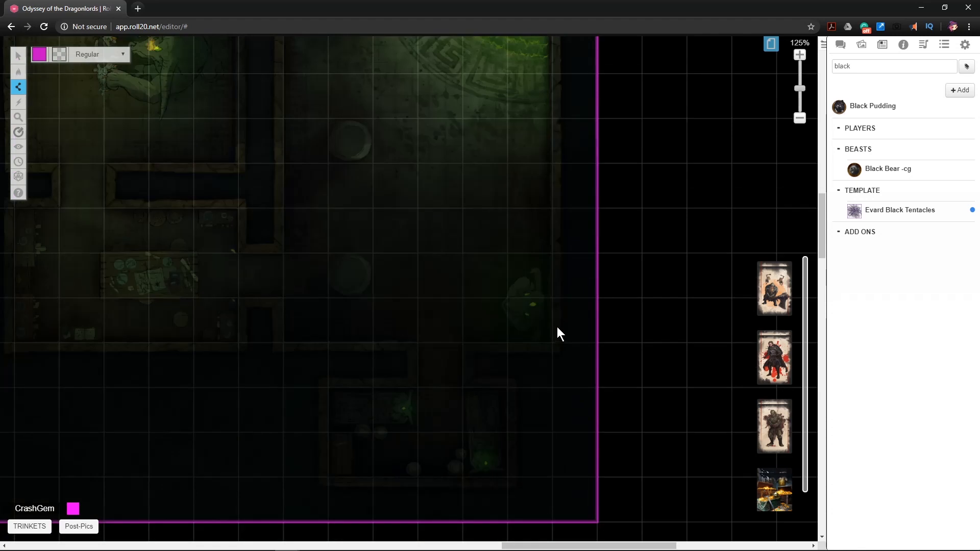
{"action": "left_click", "coordinate": [554, 344]}
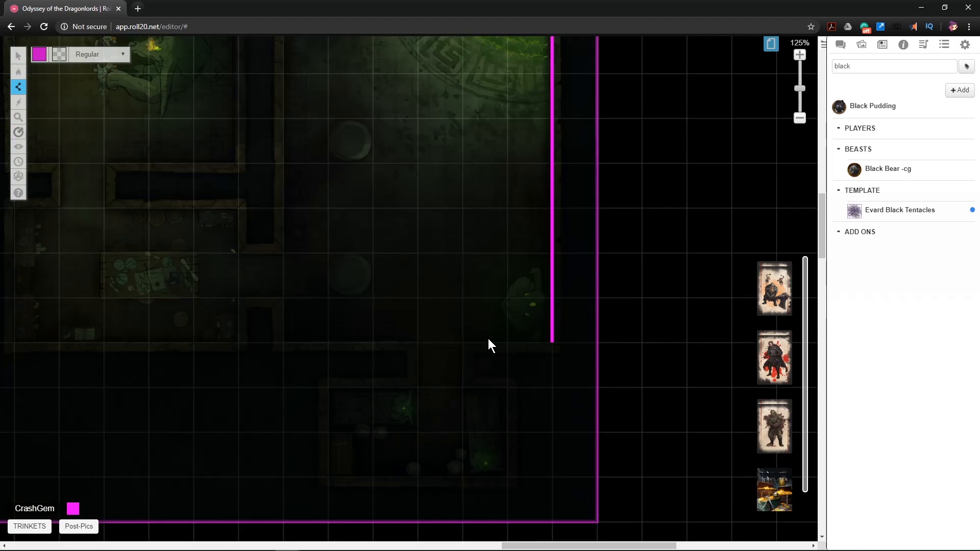
{"action": "left_click", "coordinate": [466, 383]}
{"action": "left_click", "coordinate": [512, 385]}
{"action": "left_click", "coordinate": [510, 485]}
{"action": "left_click", "coordinate": [332, 388]}
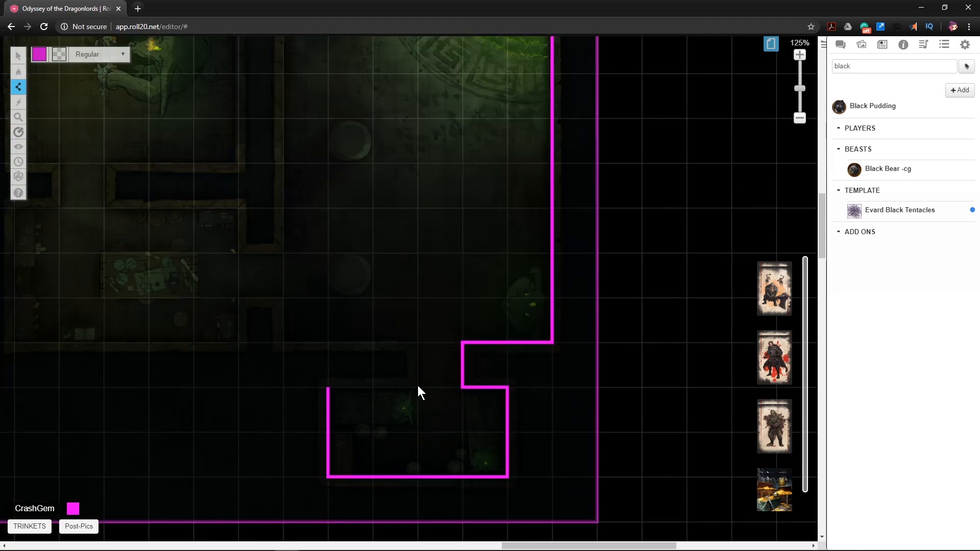
{"action": "left_click", "coordinate": [418, 386]}
- Trace the wall along the hall's lower edge, around the passage notch and along the lower wall of the storeroom south of the statues
{"action": "left_click", "coordinate": [280, 344]}
{"action": "left_click", "coordinate": [284, 301]}
{"action": "left_click", "coordinate": [243, 299]}
{"action": "left_click", "coordinate": [247, 342]}
{"action": "left_click_drag", "start_coordinate": [333, 427], "coordinate": [424, 416]}
{"action": "middle_click", "coordinate": [424, 422]}
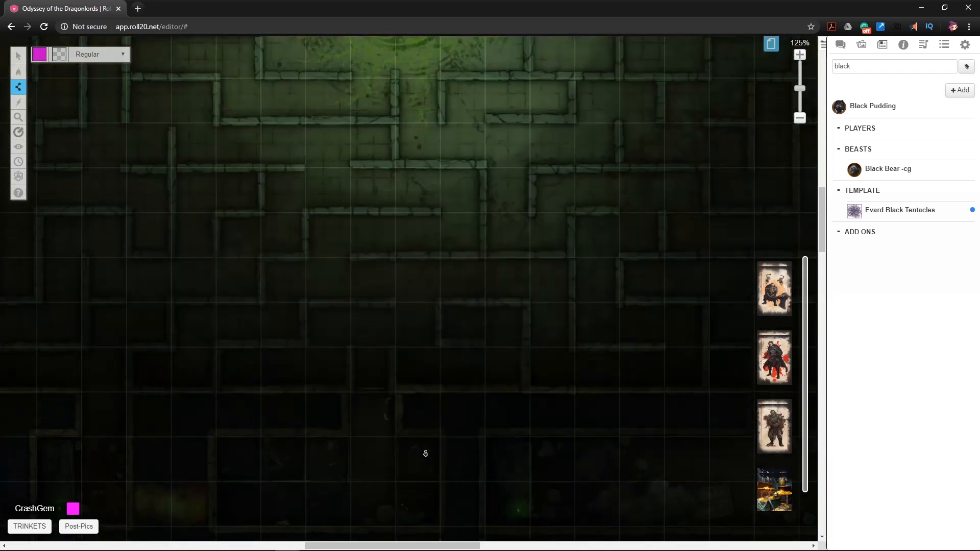
{"action": "middle_click", "coordinate": [499, 435]}
{"action": "left_click", "coordinate": [502, 384]}
- Trace the wall up the storeroom's west side, around the doorway block and up the statue room's west side to the passage
{"action": "left_click", "coordinate": [505, 245]}
{"action": "left_click", "coordinate": [549, 229]}
{"action": "left_click", "coordinate": [551, 201]}
{"action": "left_click", "coordinate": [507, 202]}
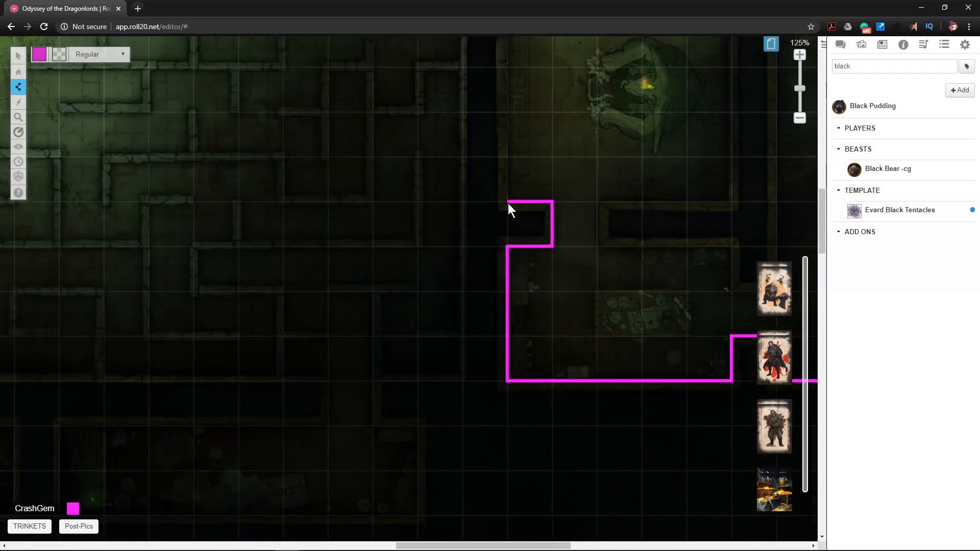
{"action": "scroll", "coordinate": [522, 224], "scroll_direction": "up", "scroll_amount": 3}
{"action": "left_click", "coordinate": [508, 179]}
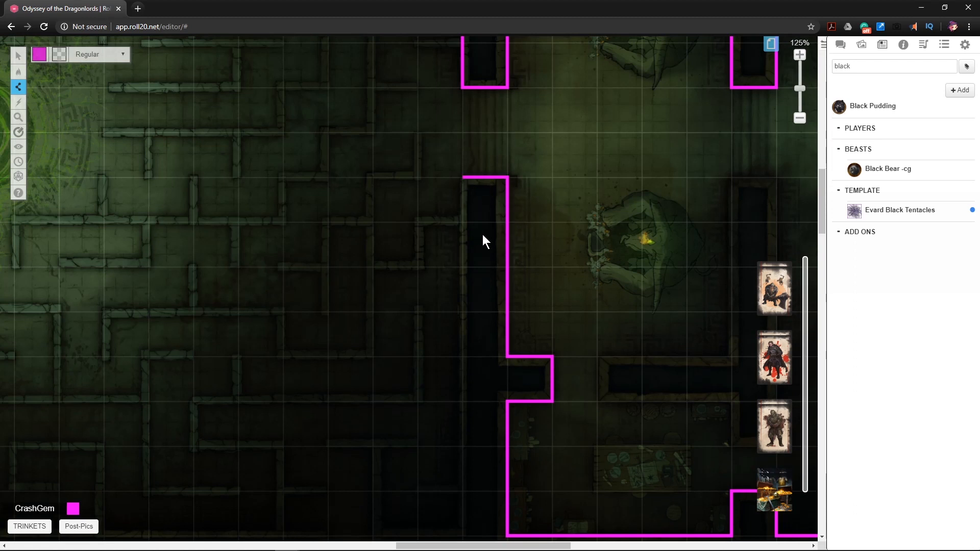
- Trace the wall down the maze's east edge to its southeast corner and through the doorway of the rubble room below
{"action": "scroll", "coordinate": [483, 237], "scroll_direction": "down", "scroll_amount": 5}
{"action": "left_click", "coordinate": [464, 270]}
{"action": "left_click", "coordinate": [381, 263]}
{"action": "left_click", "coordinate": [380, 306]}
- Trace the wall around the rubble room's east, lower, west and upper sides back to its doorway
{"action": "left_click", "coordinate": [420, 310]}
{"action": "left_click", "coordinate": [423, 404]}
{"action": "left_click", "coordinate": [55, 396]}
{"action": "left_click", "coordinate": [58, 309]}
{"action": "left_click", "coordinate": [328, 312]}
- Trace the wall west along the maze's lower edge to the next doorway and around that room's east and lower sides
{"action": "scroll", "coordinate": [300, 330], "scroll_direction": "left", "scroll_amount": 5}
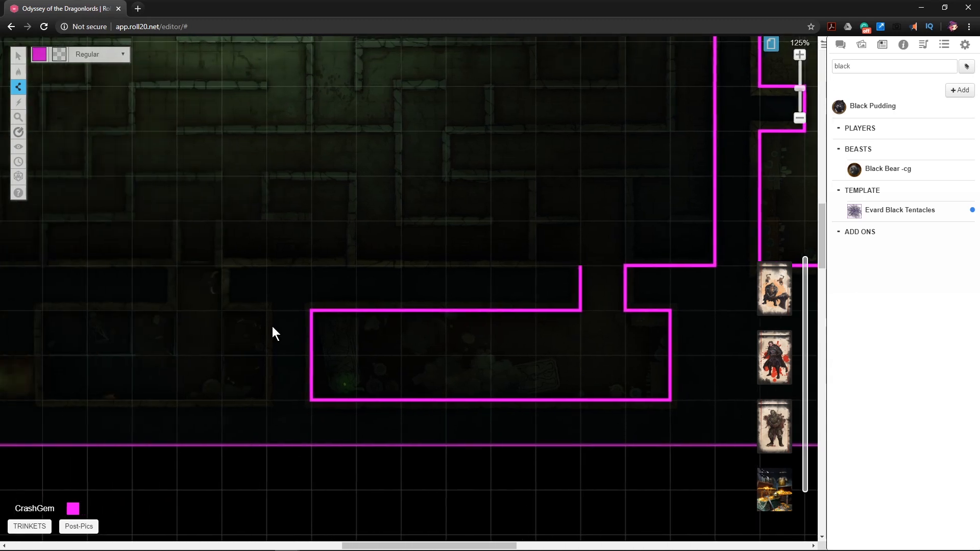
{"action": "left_click", "coordinate": [223, 266]}
{"action": "left_click", "coordinate": [225, 309]}
{"action": "double_click", "coordinate": [265, 310]}
{"action": "left_click", "coordinate": [44, 400]}
- Extend the lower wall west to the green-lit cell's corner and trace up its west side to the doorway
{"action": "scroll", "coordinate": [178, 388], "scroll_direction": "down", "scroll_amount": 1}
{"action": "scroll", "coordinate": [179, 389], "scroll_direction": "left", "scroll_amount": 5}
{"action": "scroll", "coordinate": [169, 396], "scroll_direction": "left", "scroll_amount": 4}
{"action": "scroll", "coordinate": [298, 397], "scroll_direction": "left", "scroll_amount": 4}
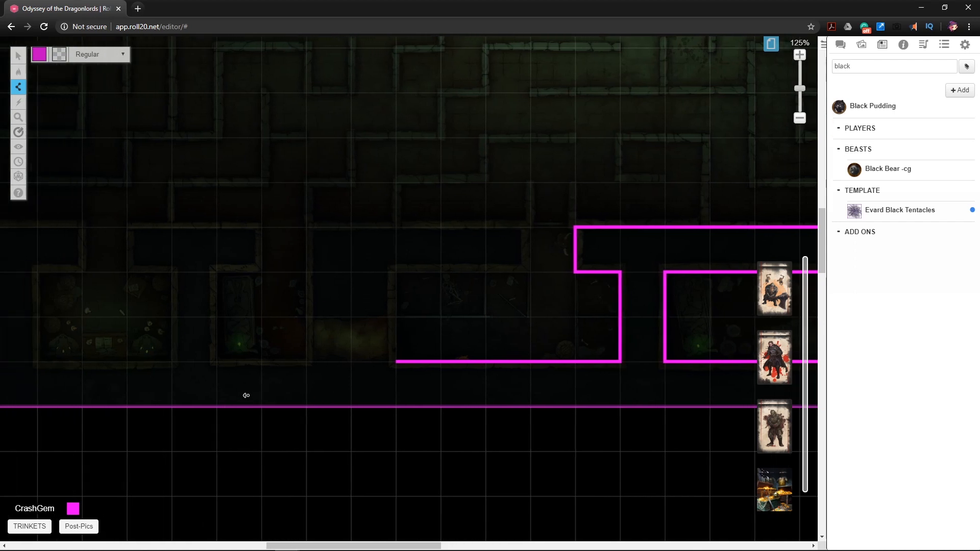
{"action": "left_click", "coordinate": [332, 362]}
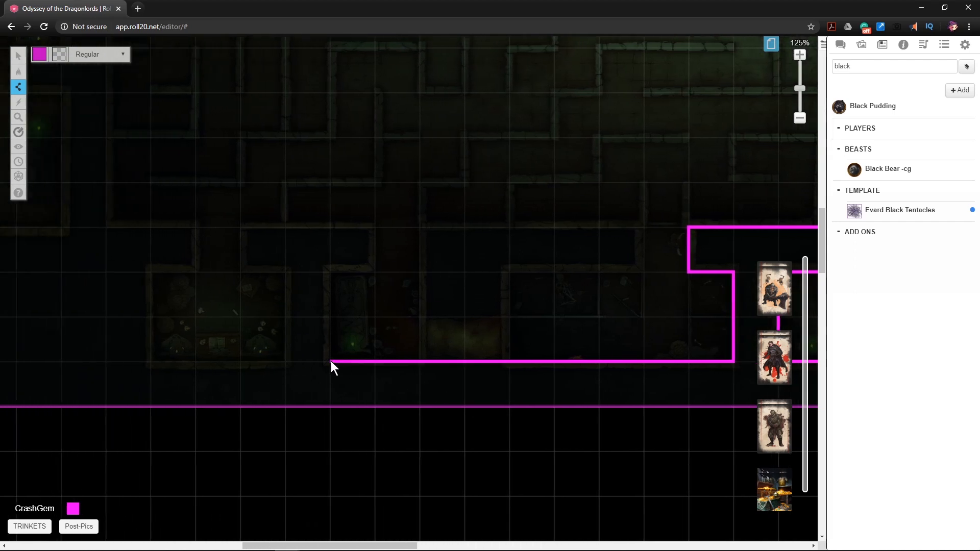
{"action": "left_click", "coordinate": [329, 271]}
{"action": "left_click", "coordinate": [374, 272]}
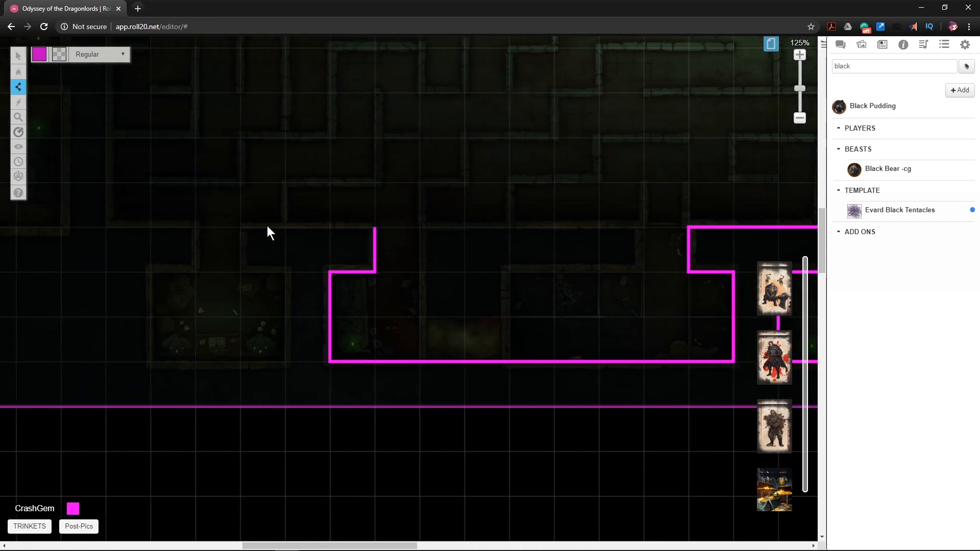
- Trace the wall around the block between the doorways and the small room to its west, ending at the maze's southwest corner
{"action": "left_click", "coordinate": [240, 227]}
{"action": "left_click", "coordinate": [291, 360]}
{"action": "left_click", "coordinate": [152, 360]}
{"action": "left_click", "coordinate": [149, 273]}
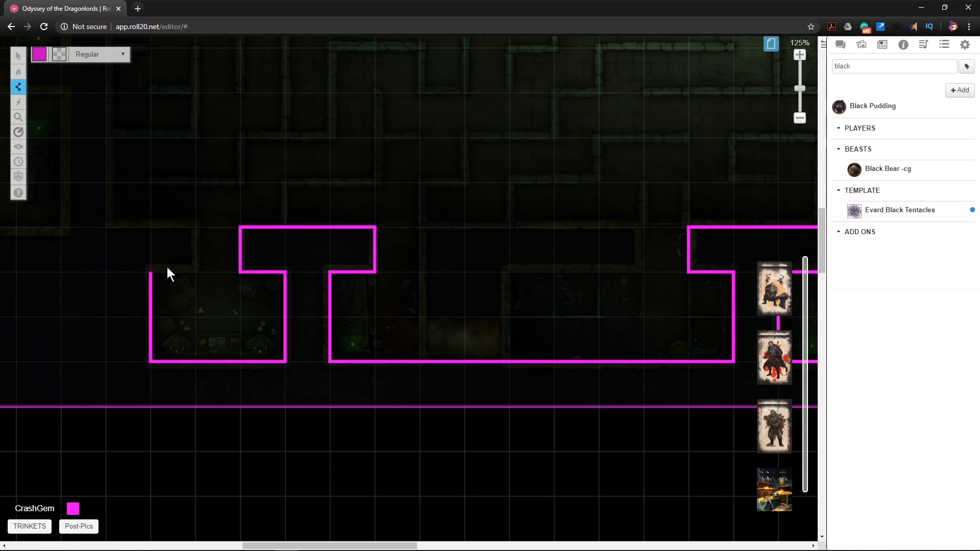
{"action": "left_click", "coordinate": [109, 234]}
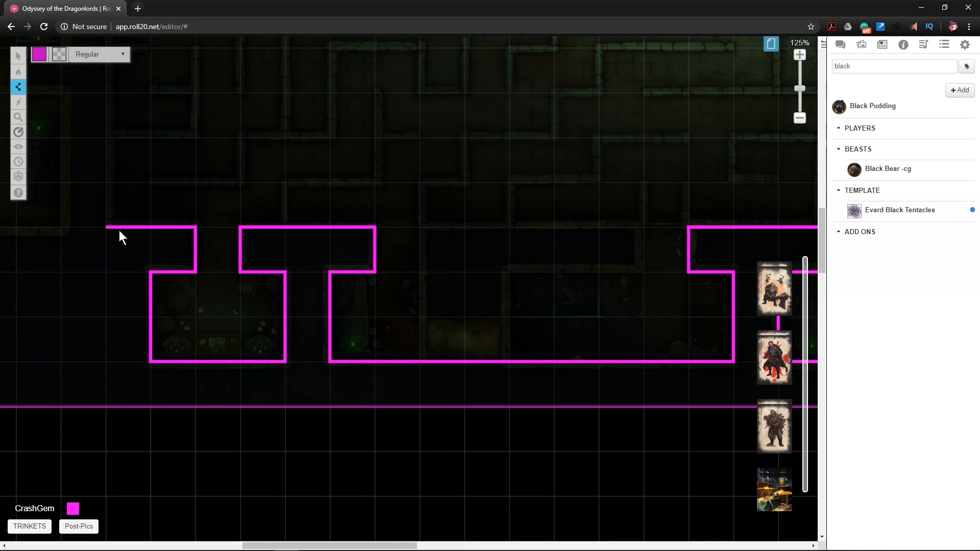
- Trace the wall up the maze's west edge, over the end of the block and down around the entrance hall's southeast doorway notch
{"action": "scroll", "coordinate": [118, 230], "scroll_direction": "up", "scroll_amount": 3}
{"action": "scroll", "coordinate": [130, 240], "scroll_direction": "up", "scroll_amount": 3}
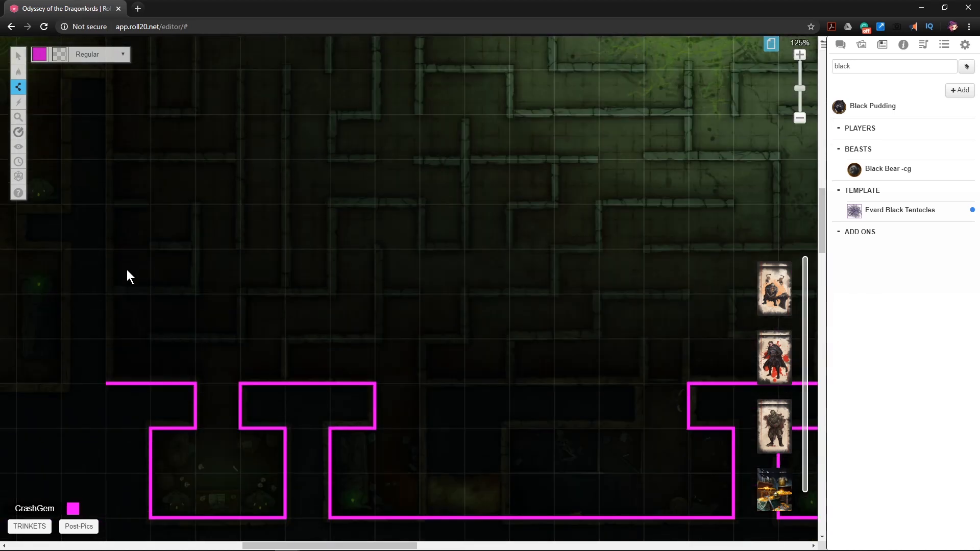
{"action": "left_click", "coordinate": [108, 144]}
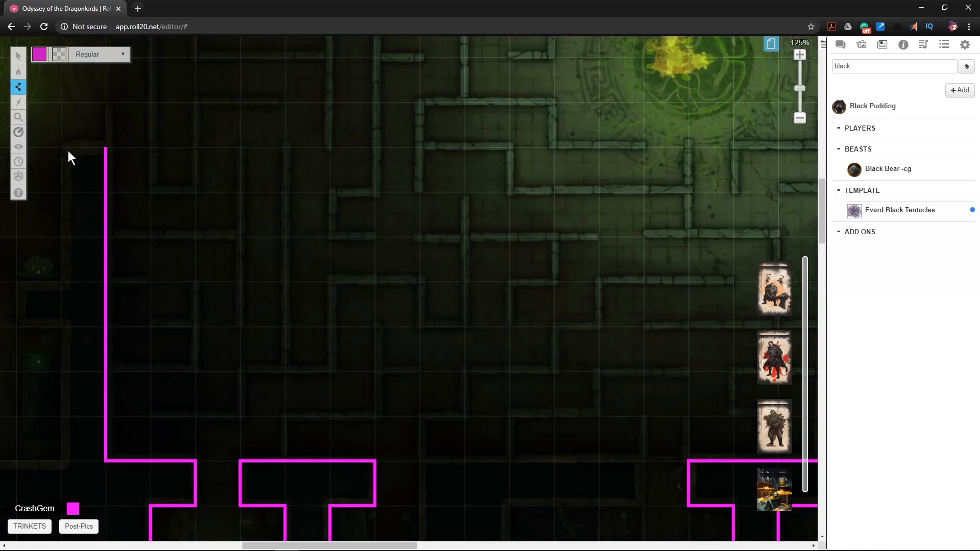
{"action": "left_click", "coordinate": [59, 289]}
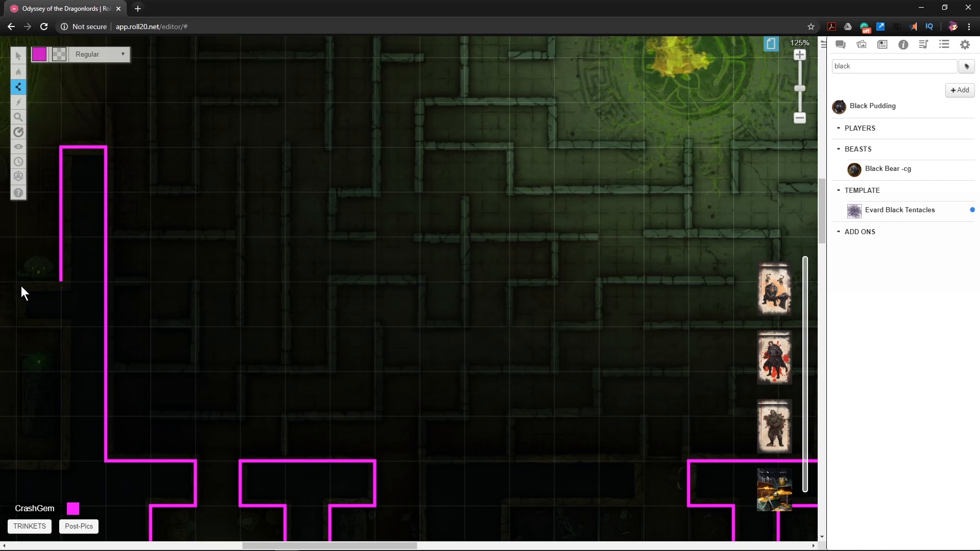
{"action": "left_click", "coordinate": [65, 326]}
{"action": "scroll", "coordinate": [122, 332], "scroll_direction": "down", "scroll_amount": 2}
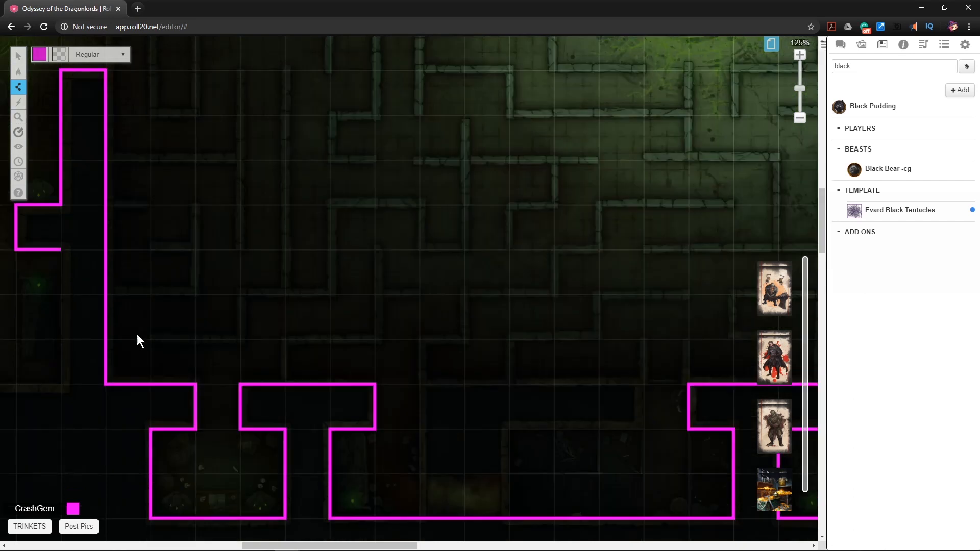
- Trace the wall down the southwest room's east side, along its lower edge and down the east side of its southern extension
{"action": "scroll", "coordinate": [184, 365], "scroll_direction": "left", "scroll_amount": 6}
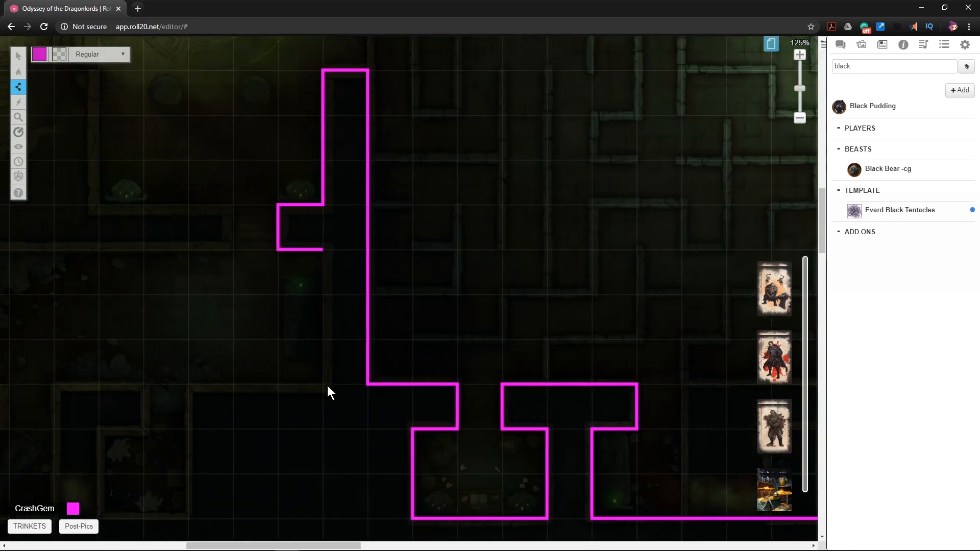
{"action": "left_click", "coordinate": [327, 385]}
{"action": "left_click", "coordinate": [194, 388]}
{"action": "scroll", "coordinate": [195, 370], "scroll_direction": "down", "scroll_amount": 3}
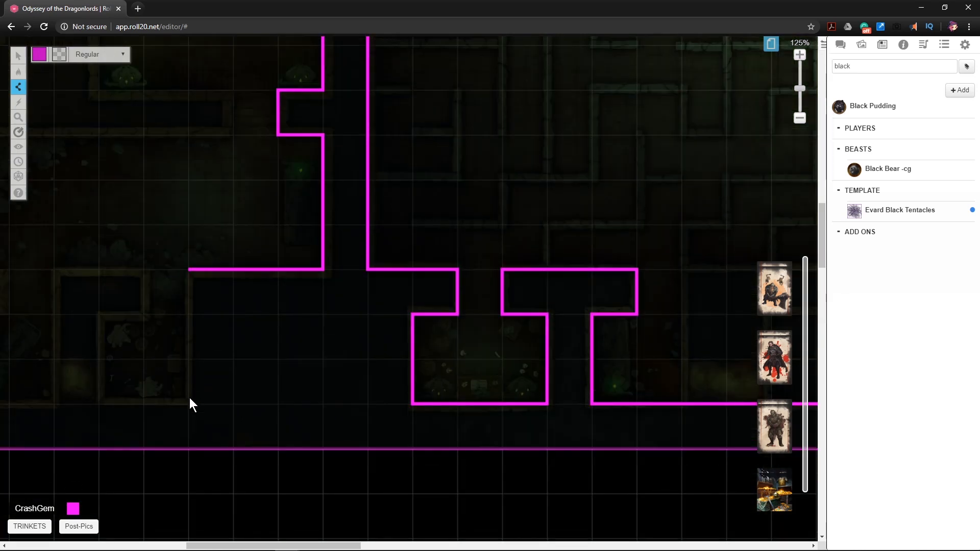
{"action": "left_click", "coordinate": [189, 399]}
{"action": "scroll", "coordinate": [234, 404], "scroll_direction": "left", "scroll_amount": 5}
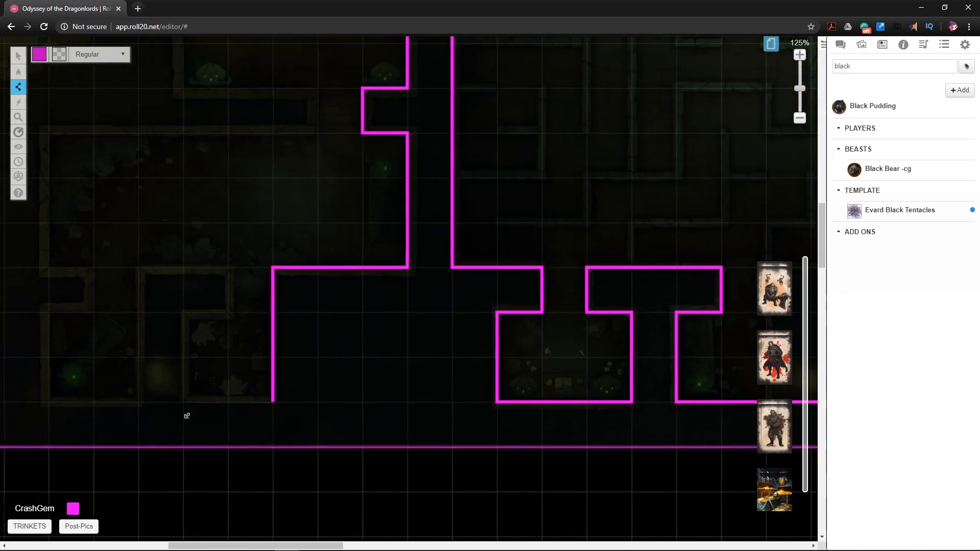
- Trace the southwest room's remaining lower, notched west and upper walls to the west side of its northern doorway
{"action": "left_click", "coordinate": [188, 398]}
{"action": "left_click", "coordinate": [189, 302]}
{"action": "left_click", "coordinate": [228, 273]}
{"action": "left_click", "coordinate": [190, 268]}
{"action": "left_click", "coordinate": [446, 118]}
{"action": "left_click", "coordinate": [450, 93]}
{"action": "scroll", "coordinate": [444, 122], "scroll_direction": "up", "scroll_amount": 2}
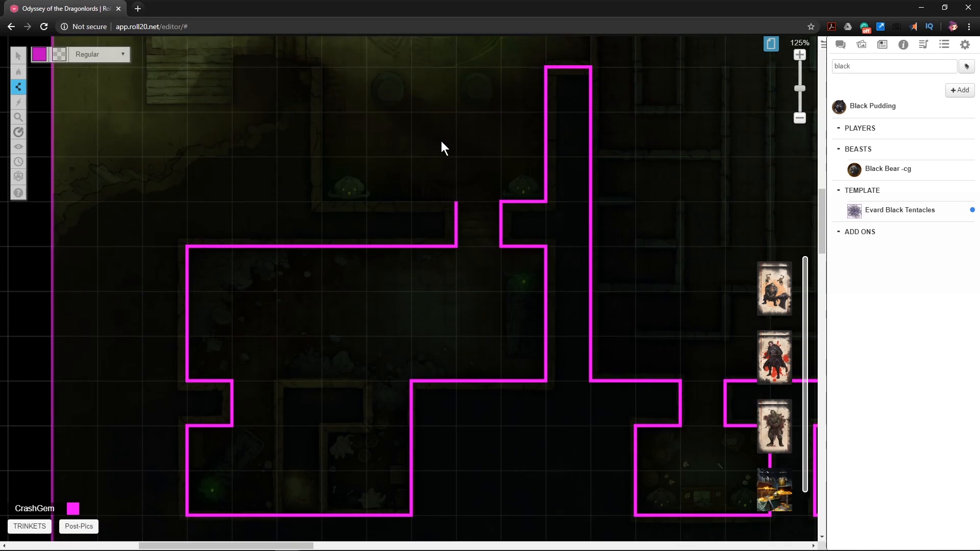
- Trace the wall along the entrance hall's lower edge and up its west side to the entrance, and finish the wall
{"action": "left_click", "coordinate": [323, 206]}
{"action": "scroll", "coordinate": [396, 217], "scroll_direction": "left", "scroll_amount": 1}
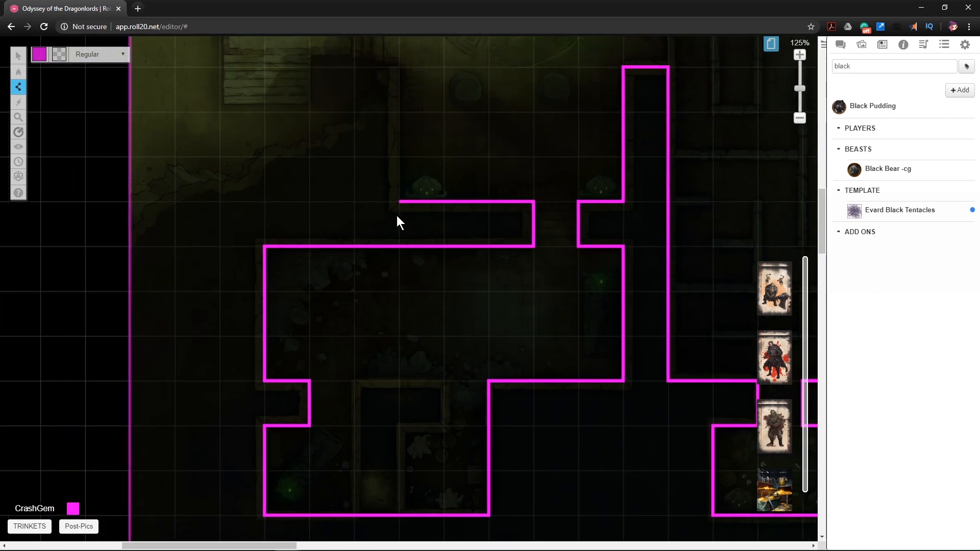
{"action": "scroll", "coordinate": [400, 213], "scroll_direction": "up", "scroll_amount": 2}
{"action": "scroll", "coordinate": [401, 214], "scroll_direction": "up", "scroll_amount": 1}
{"action": "left_click", "coordinate": [399, 223]}
{"action": "scroll", "coordinate": [406, 227], "scroll_direction": "up", "scroll_amount": 3}
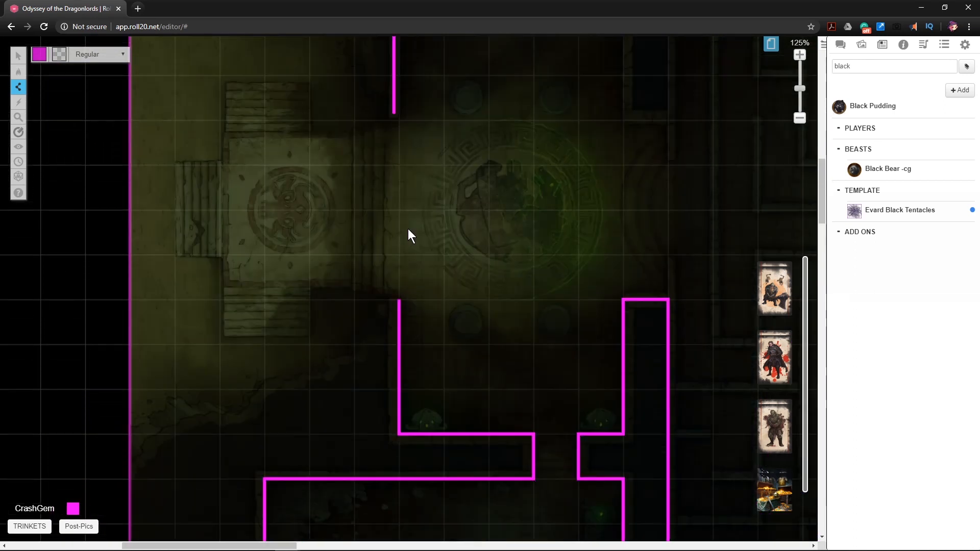
{"action": "scroll", "coordinate": [411, 235], "scroll_direction": "up", "scroll_amount": 1}
{"action": "right_click", "coordinate": [447, 269]}
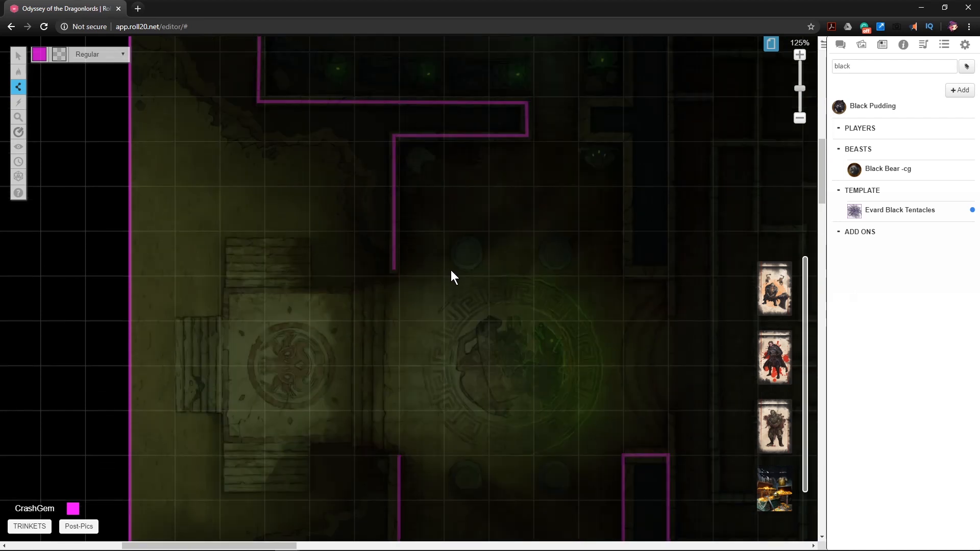
- Start a wall at the lower end of the block northeast of the entrance hall and trace its west side around the first notch
{"action": "scroll", "coordinate": [455, 271], "scroll_direction": "down", "scroll_amount": 5}
{"action": "scroll", "coordinate": [461, 277], "scroll_direction": "up", "scroll_amount": 4}
{"action": "scroll", "coordinate": [450, 291], "scroll_direction": "up", "scroll_amount": 1}
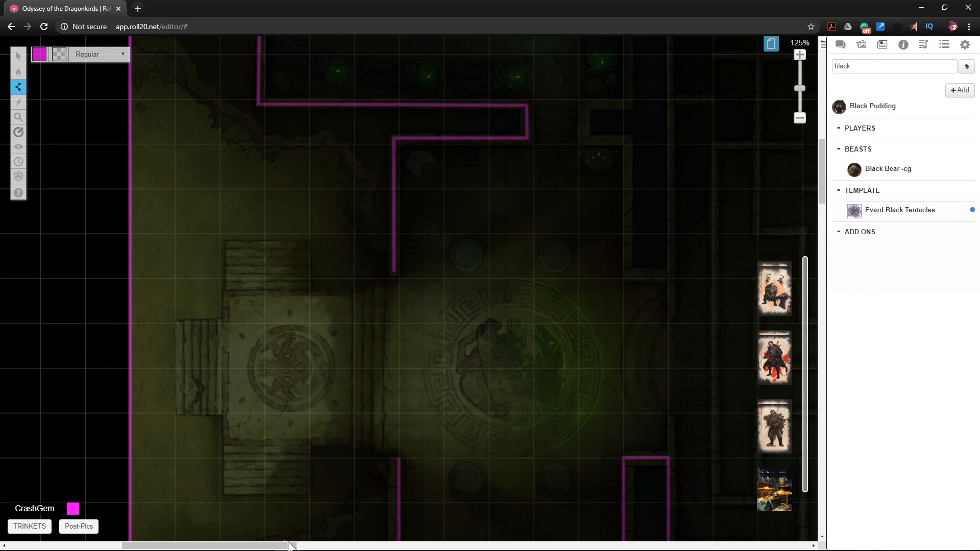
{"action": "left_click_drag", "start_coordinate": [286, 546], "coordinate": [339, 544]}
{"action": "scroll", "coordinate": [400, 309], "scroll_direction": "up", "scroll_amount": 6}
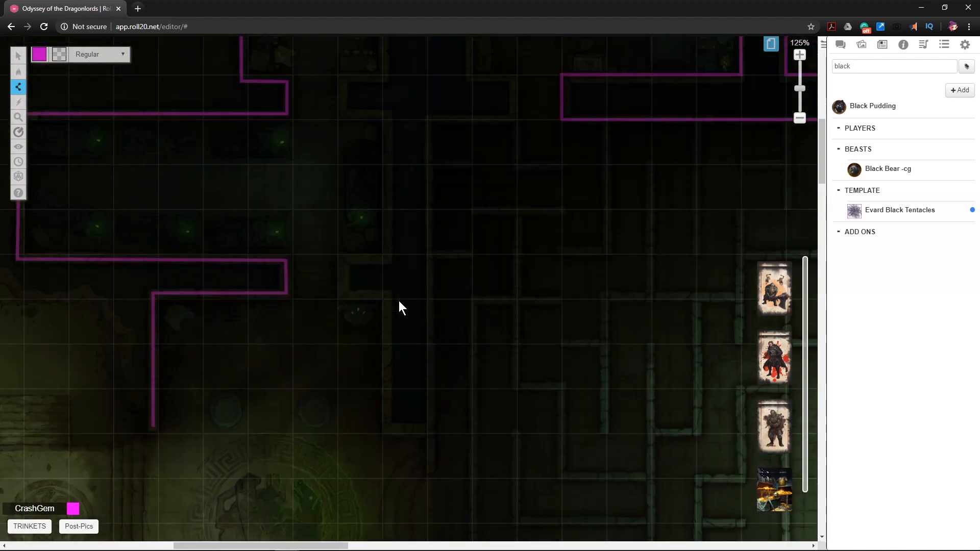
{"action": "scroll", "coordinate": [401, 298], "scroll_direction": "down", "scroll_amount": 2}
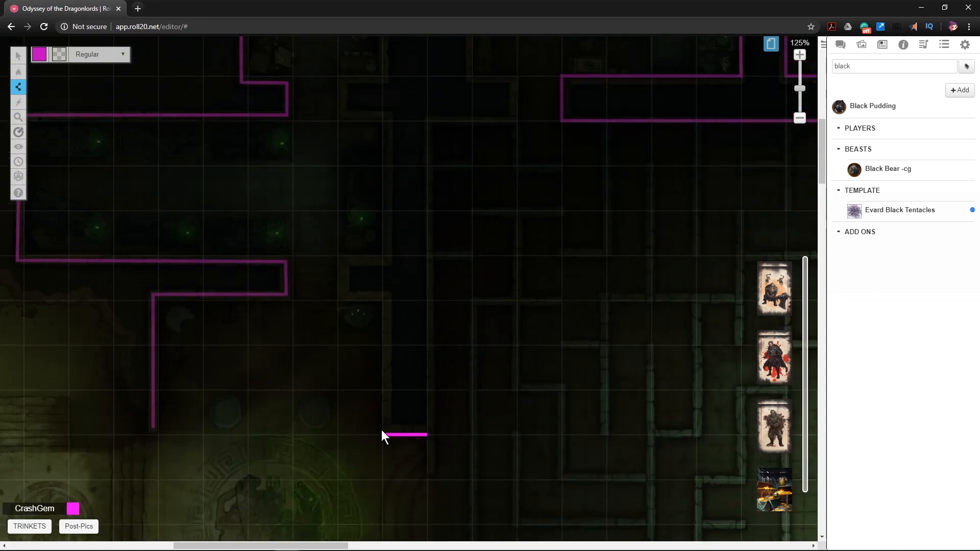
{"action": "left_click", "coordinate": [377, 303]}
{"action": "left_click", "coordinate": [342, 299]}
{"action": "left_click", "coordinate": [346, 262]}
- Trace the wall up the east side of the green-lit tomb room and around the upper notch on the block's west side
{"action": "left_click", "coordinate": [383, 118]}
{"action": "left_click", "coordinate": [347, 113]}
{"action": "left_click", "coordinate": [345, 87]}
{"action": "left_click", "coordinate": [382, 81]}
{"action": "scroll", "coordinate": [413, 128], "scroll_direction": "up", "scroll_amount": 3}
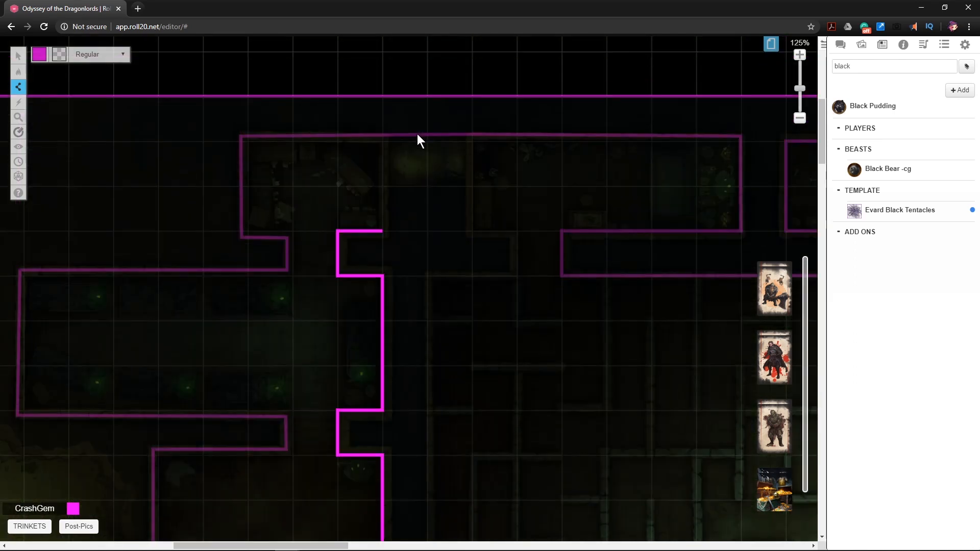
- Trace the wall over the block's upper end, around its east notch and down the maze's west edge to close the outline
{"action": "left_click", "coordinate": [387, 184]}
{"action": "left_click", "coordinate": [465, 192]}
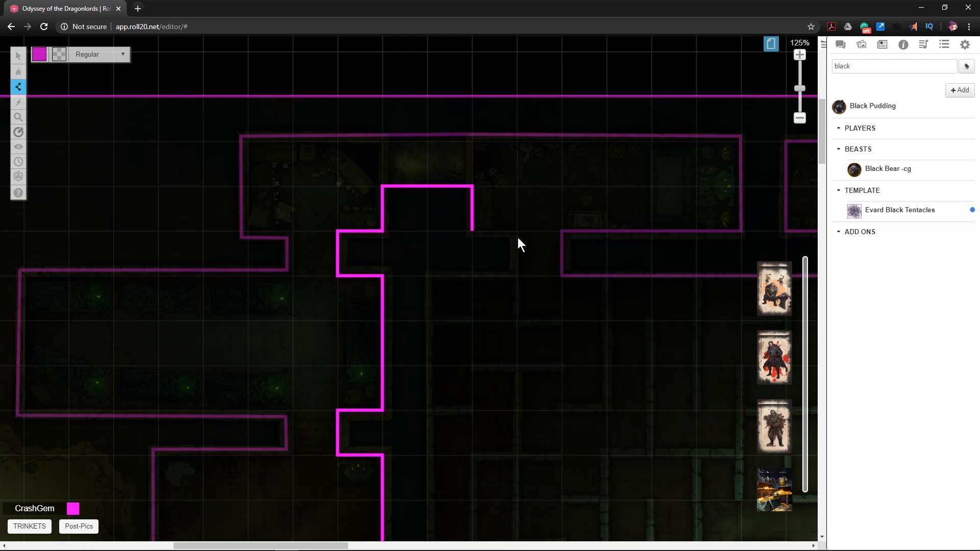
{"action": "left_click", "coordinate": [516, 275]}
{"action": "left_click", "coordinate": [424, 273]}
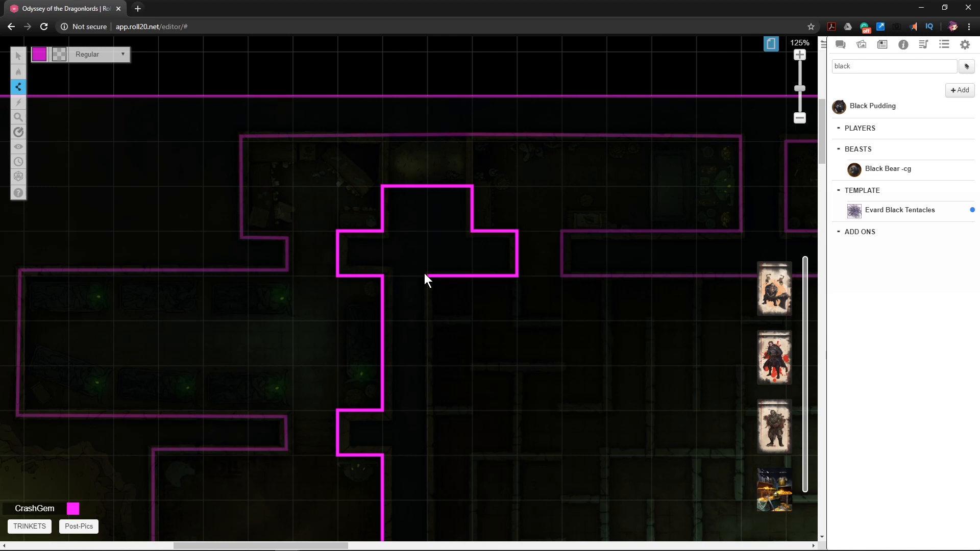
{"action": "scroll", "coordinate": [423, 255], "scroll_direction": "down", "scroll_amount": 2}
{"action": "scroll", "coordinate": [429, 285], "scroll_direction": "down", "scroll_amount": 2}
{"action": "left_click", "coordinate": [426, 362]}
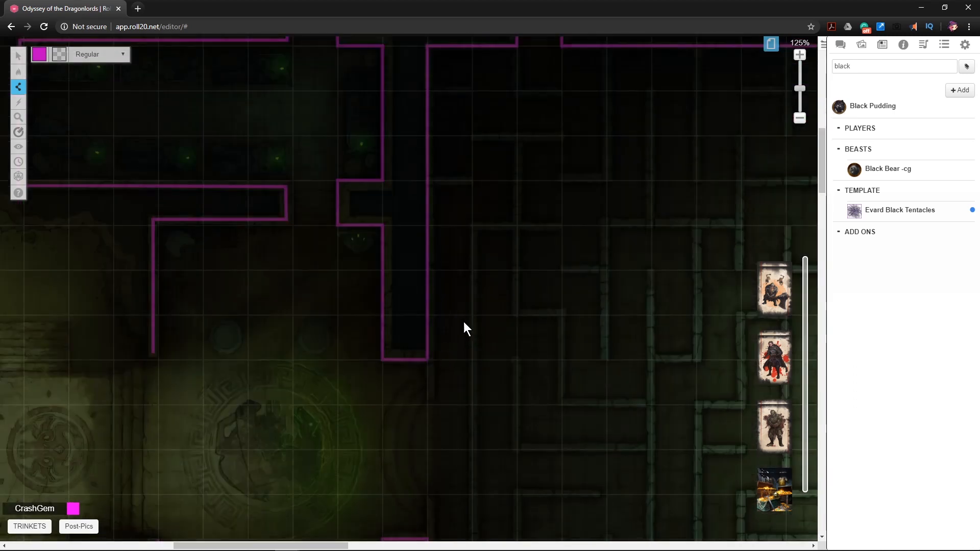
- Trace a closed wall around the stepped inner block in the northeast room along the maze's upper edge
{"action": "scroll", "coordinate": [463, 321], "scroll_direction": "up", "scroll_amount": 3}
{"action": "scroll", "coordinate": [476, 285], "scroll_direction": "down", "scroll_amount": 8}
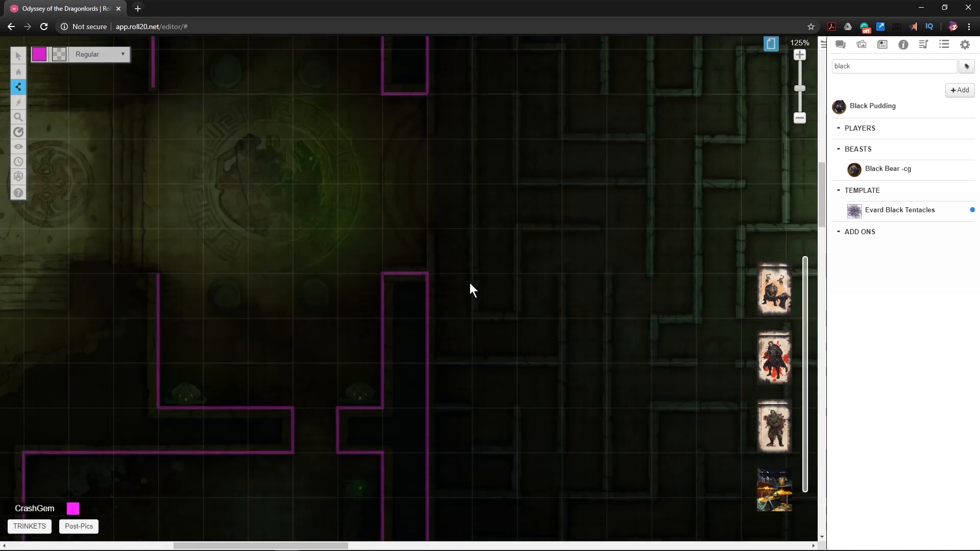
{"action": "scroll", "coordinate": [467, 295], "scroll_direction": "up", "scroll_amount": 8}
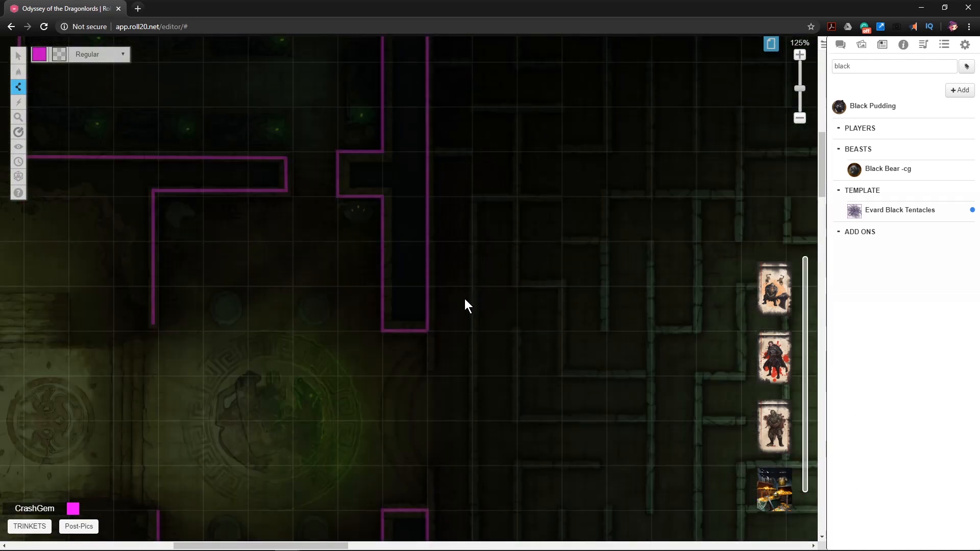
{"action": "left_click_drag", "start_coordinate": [326, 545], "coordinate": [521, 546]}
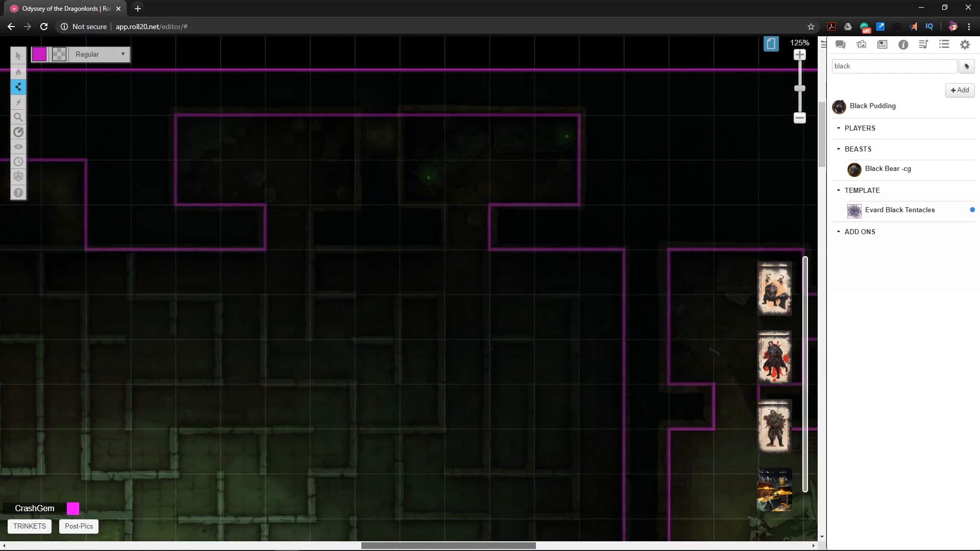
{"action": "left_click", "coordinate": [356, 160]}
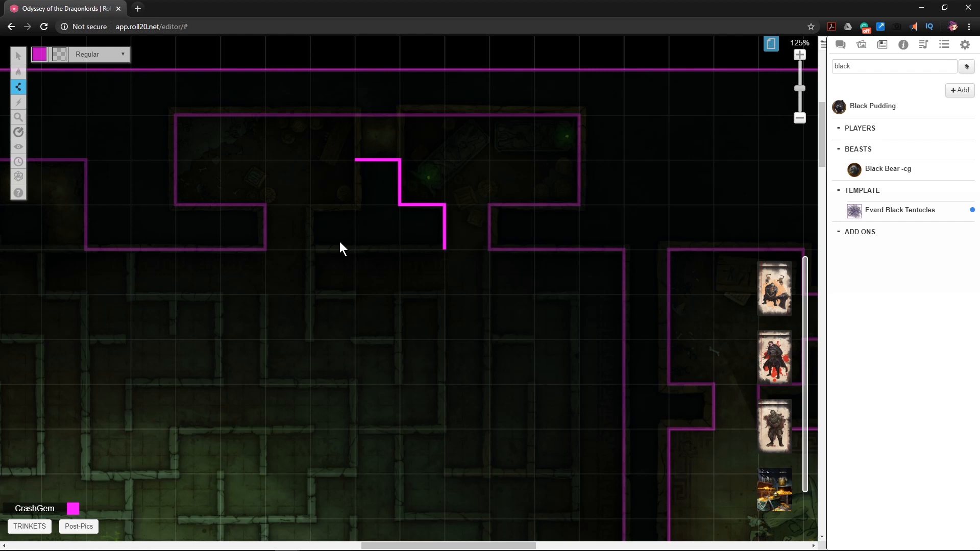
{"action": "left_click", "coordinate": [354, 161]}
- Start a wall at the upper end of the block southeast of the statues and trace its west side out to the arm's tip
{"action": "scroll", "coordinate": [475, 238], "scroll_direction": "down", "scroll_amount": 3}
{"action": "left_click_drag", "start_coordinate": [364, 546], "coordinate": [489, 546]}
{"action": "scroll", "coordinate": [397, 378], "scroll_direction": "left", "scroll_amount": 5}
{"action": "scroll", "coordinate": [385, 335], "scroll_direction": "down", "scroll_amount": 10}
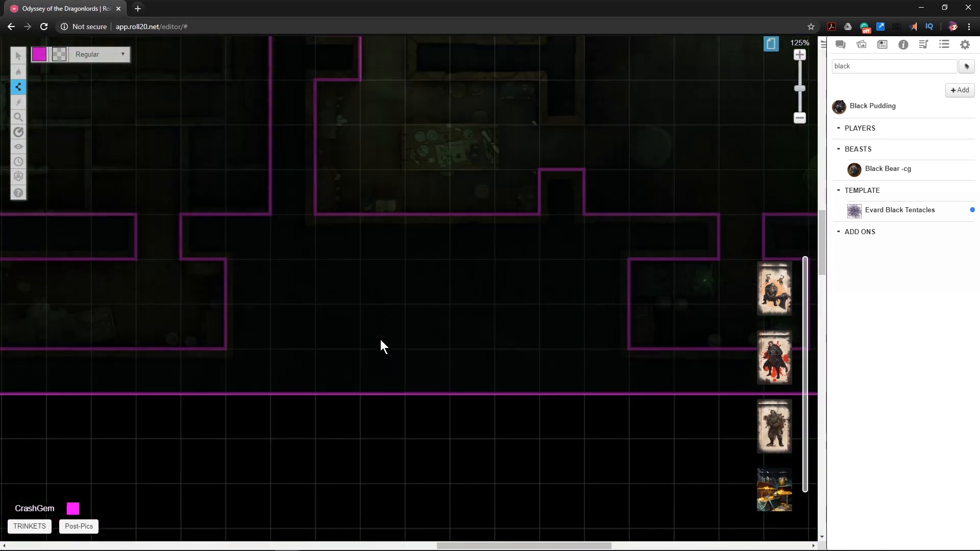
{"action": "scroll", "coordinate": [380, 346], "scroll_direction": "up", "scroll_amount": 5}
{"action": "scroll", "coordinate": [409, 378], "scroll_direction": "up", "scroll_amount": 2}
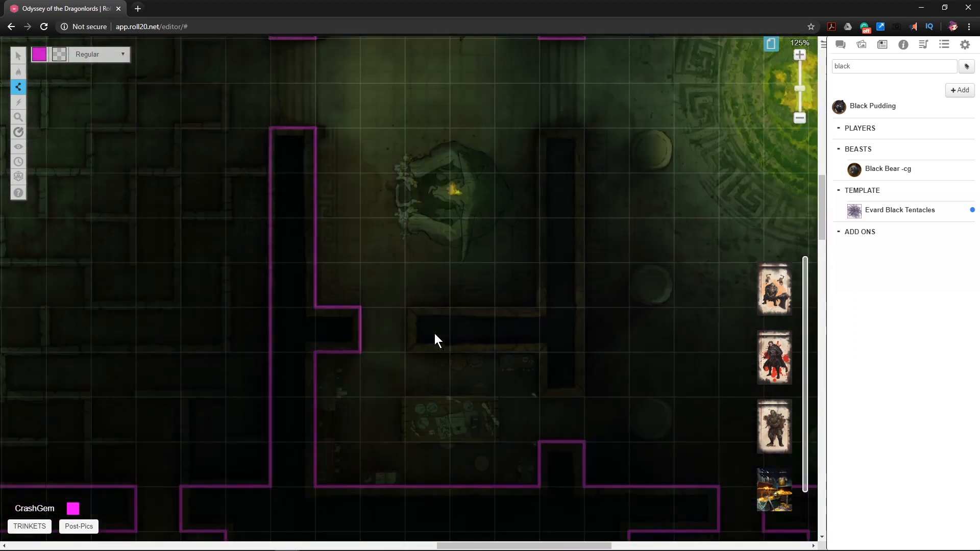
{"action": "scroll", "coordinate": [459, 306], "scroll_direction": "up", "scroll_amount": 2}
{"action": "left_click_drag", "start_coordinate": [585, 204], "coordinate": [539, 204]}
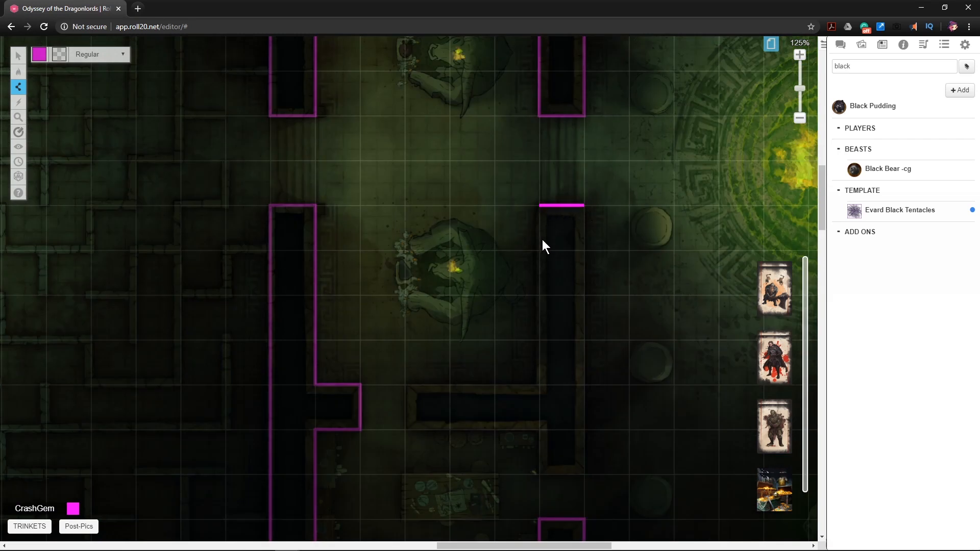
{"action": "left_click", "coordinate": [539, 386]}
{"action": "left_click", "coordinate": [407, 390]}
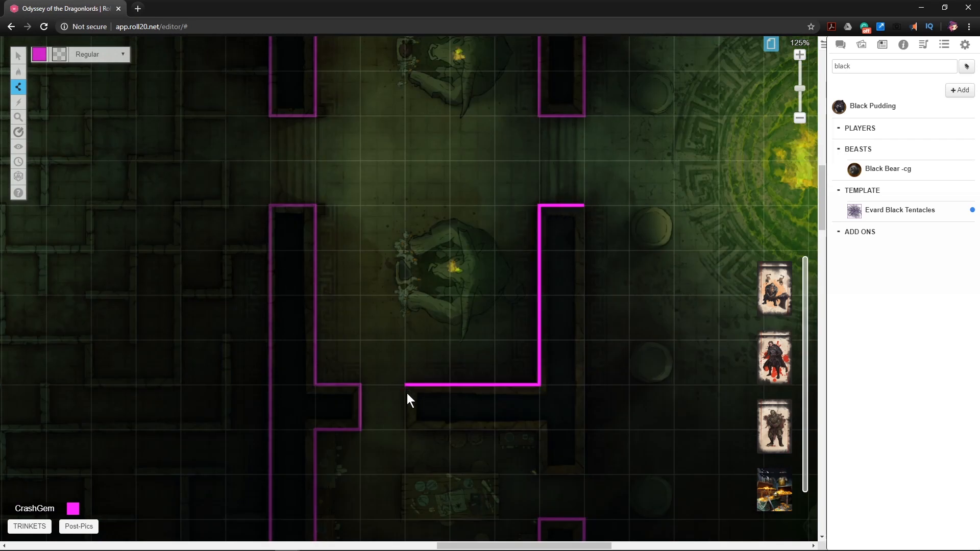
- Trace the wall around the arm's end and the block's lower end, then up its east side to close the outline
{"action": "left_click", "coordinate": [406, 431]}
{"action": "left_click", "coordinate": [543, 431]}
{"action": "left_click", "coordinate": [547, 474]}
{"action": "left_click", "coordinate": [586, 474]}
{"action": "left_click", "coordinate": [585, 209]}
- Try to select the whole labyrinth image on the Map & Background layer
{"action": "scroll", "coordinate": [573, 212], "scroll_direction": "down", "scroll_amount": 2}
{"action": "scroll", "coordinate": [493, 270], "scroll_direction": "down", "scroll_amount": 2}
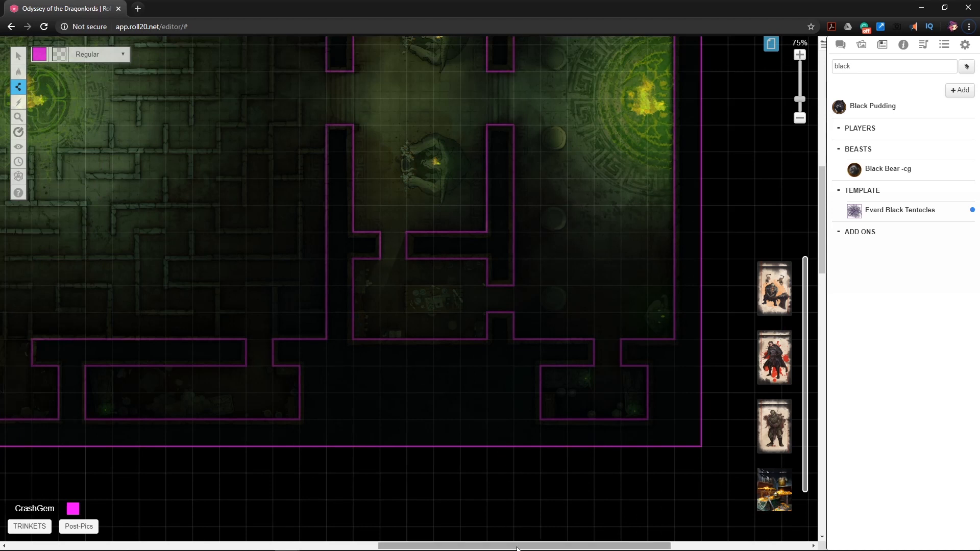
{"action": "left_click_drag", "start_coordinate": [517, 547], "coordinate": [492, 506]}
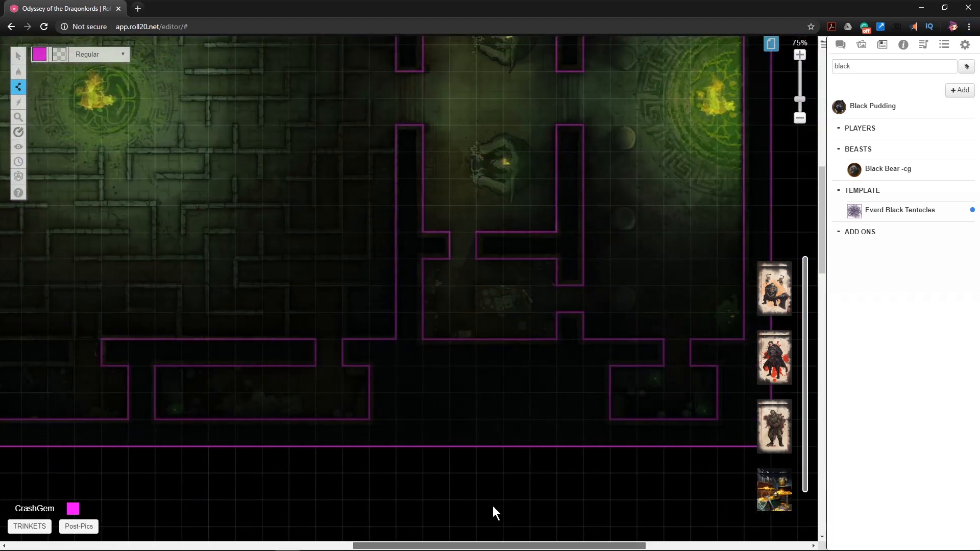
{"action": "scroll", "coordinate": [454, 253], "scroll_direction": "down", "scroll_amount": 3}
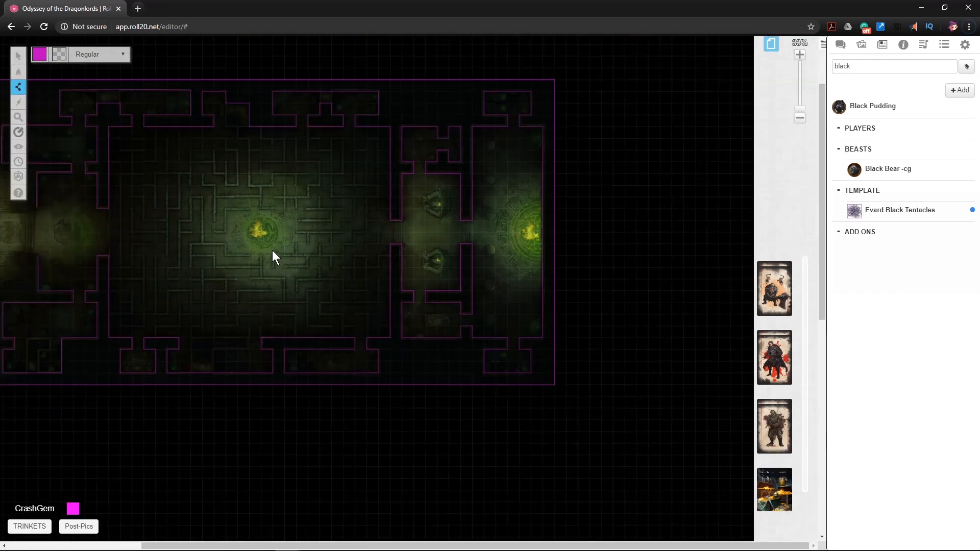
{"action": "left_click_drag", "start_coordinate": [423, 546], "coordinate": [365, 547]}
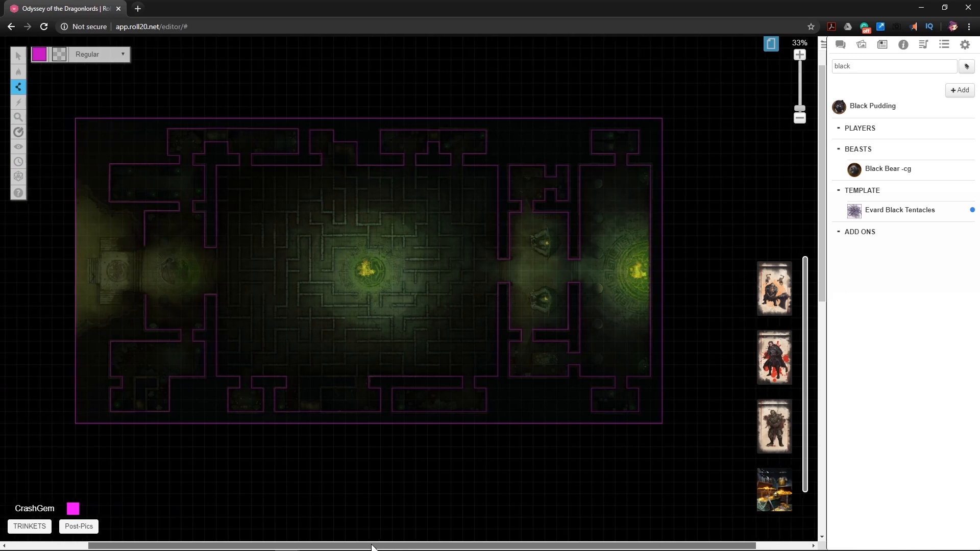
{"action": "mouse_move", "coordinate": [18, 54]}
{"action": "mouse_move", "coordinate": [22, 76]}
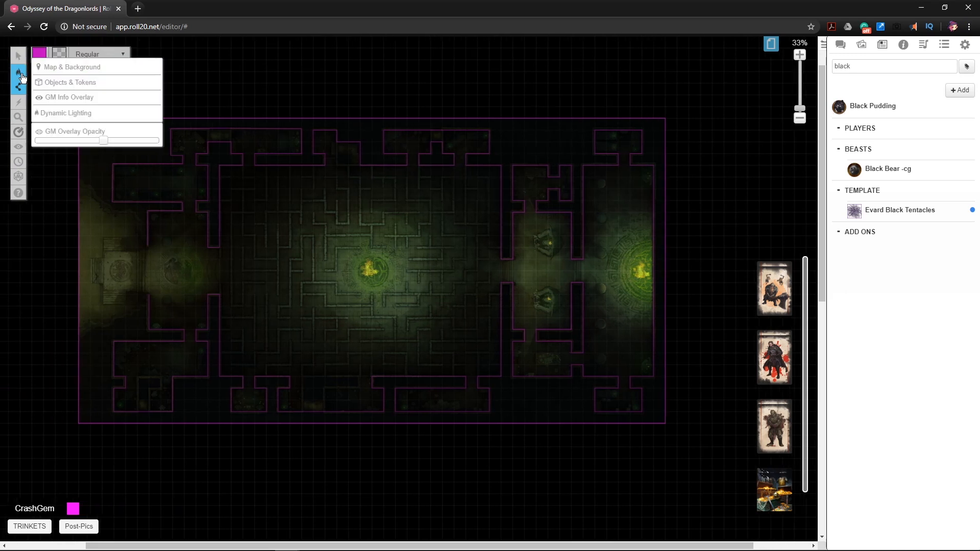
{"action": "left_click", "coordinate": [53, 69]}
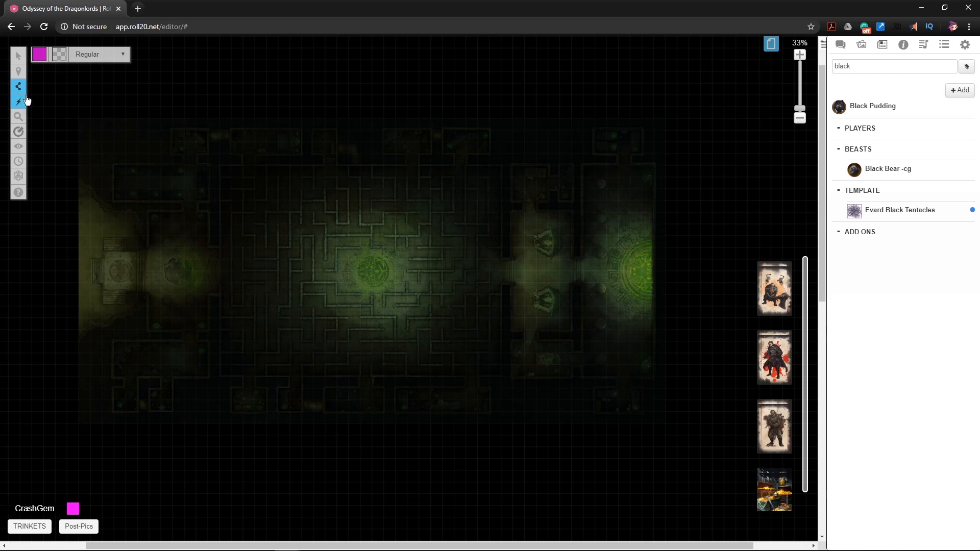
{"action": "left_click", "coordinate": [46, 49]}
{"action": "left_click_drag", "start_coordinate": [250, 150], "coordinate": [400, 259]}
- Try to select the labyrinth image on the Objects & Tokens layer and once more on the Map & Background layer
{"action": "mouse_move", "coordinate": [20, 76]}
{"action": "left_click", "coordinate": [53, 83]}
{"action": "left_click_drag", "start_coordinate": [60, 98], "coordinate": [301, 228]}
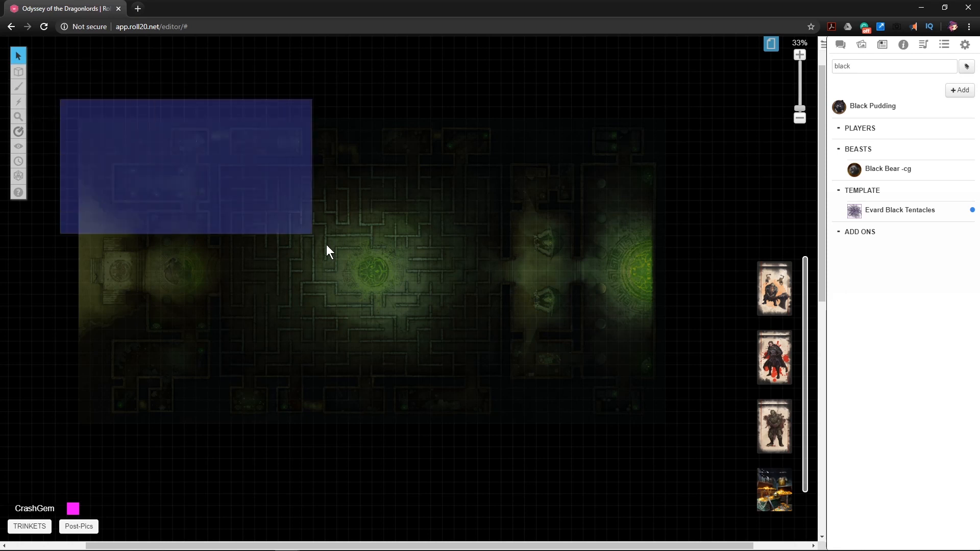
{"action": "mouse_move", "coordinate": [23, 77]}
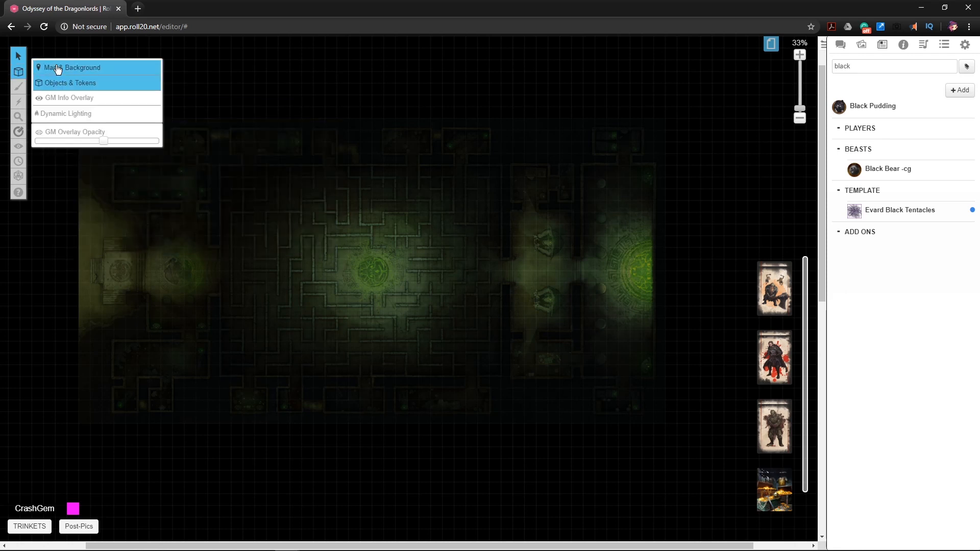
{"action": "left_click", "coordinate": [92, 96]}
{"action": "left_click_drag", "start_coordinate": [66, 113], "coordinate": [544, 431]}
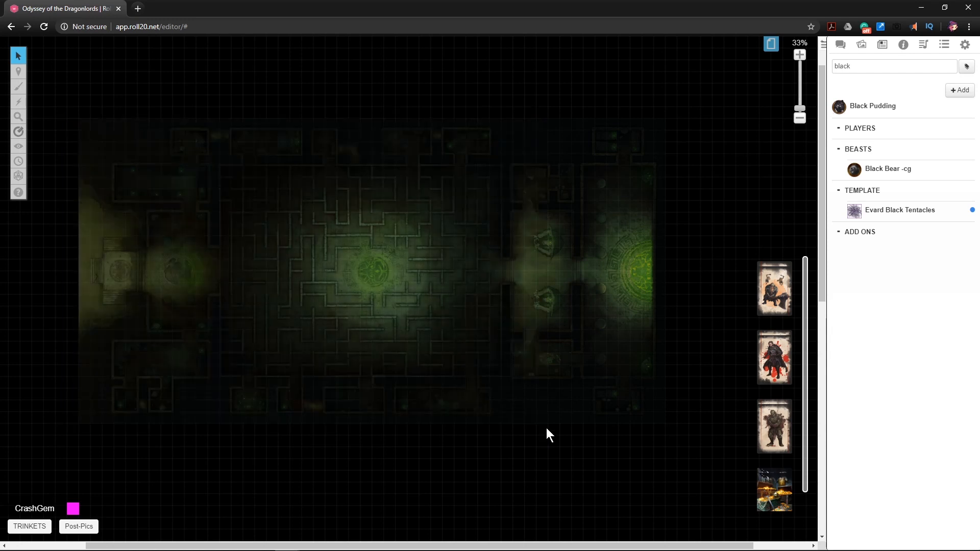
{"action": "left_click_drag", "start_coordinate": [460, 286], "coordinate": [475, 333]}
{"action": "scroll", "coordinate": [375, 298], "scroll_direction": "down", "scroll_amount": 3}
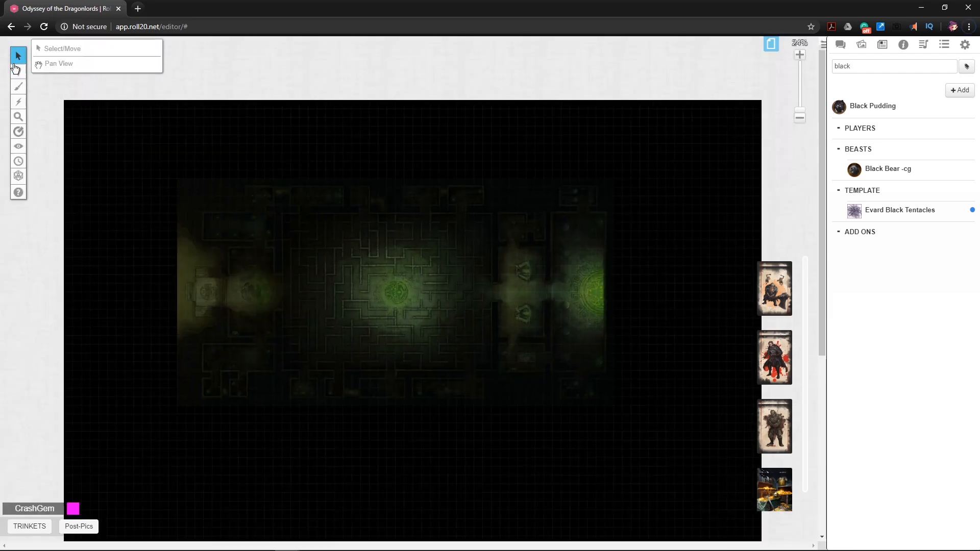
- Select the labyrinth image on the GM Info Overlay layer and move it to the Map Layer
{"action": "mouse_move", "coordinate": [18, 72]}
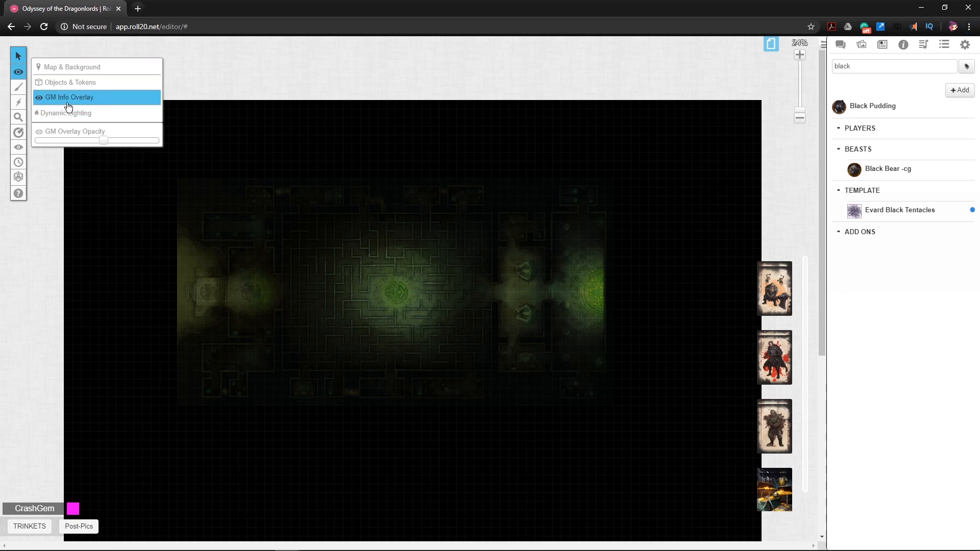
{"action": "left_click", "coordinate": [55, 99]}
{"action": "right_click", "coordinate": [412, 256]}
{"action": "mouse_move", "coordinate": [444, 245]}
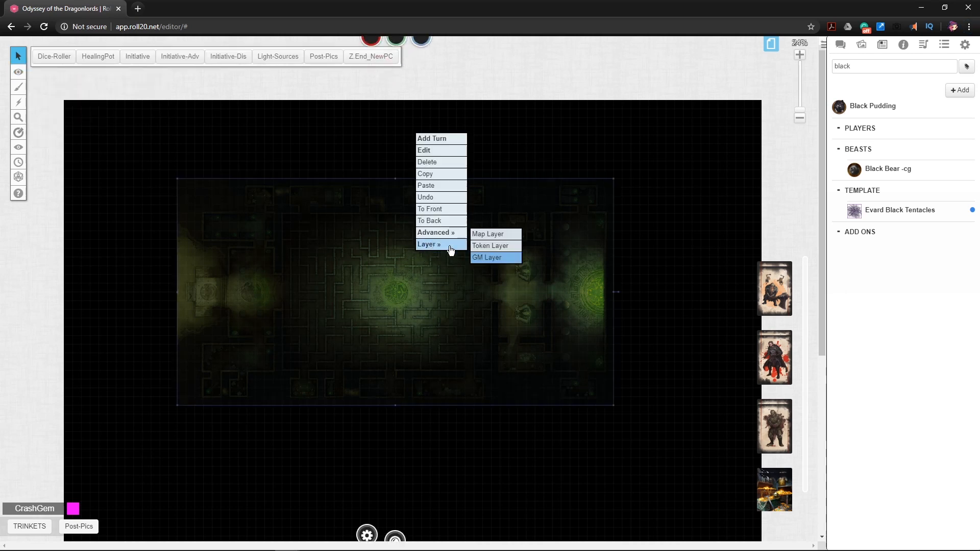
{"action": "left_click", "coordinate": [496, 233]}
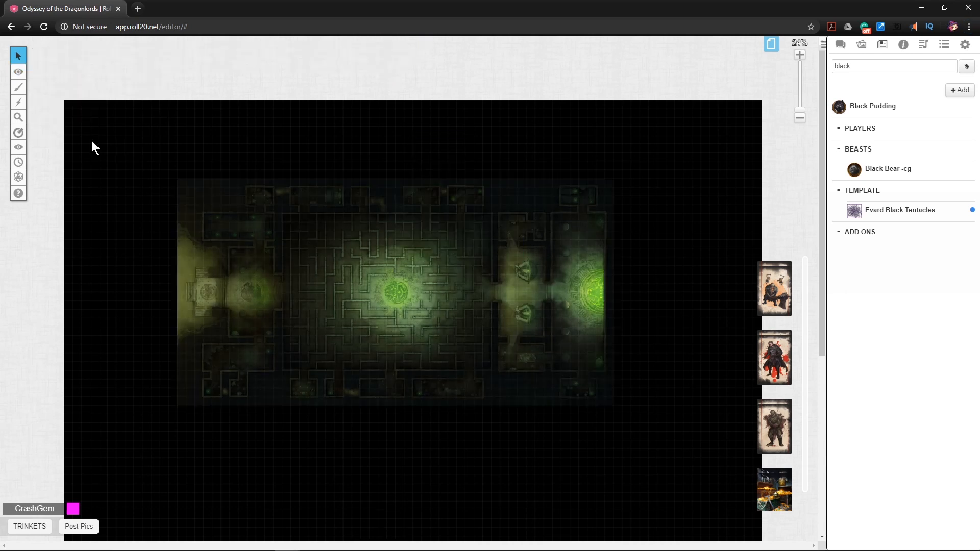
- Rotate the labyrinth image 180 degrees on the Map & Background layer so the entrance faces east
{"action": "mouse_move", "coordinate": [19, 72]}
{"action": "left_click", "coordinate": [54, 83]}
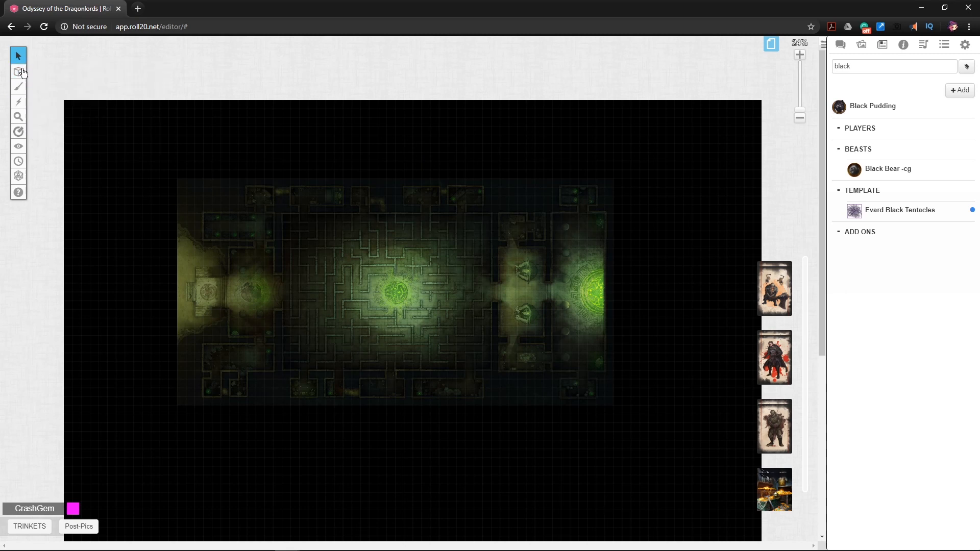
{"action": "left_click", "coordinate": [55, 67]}
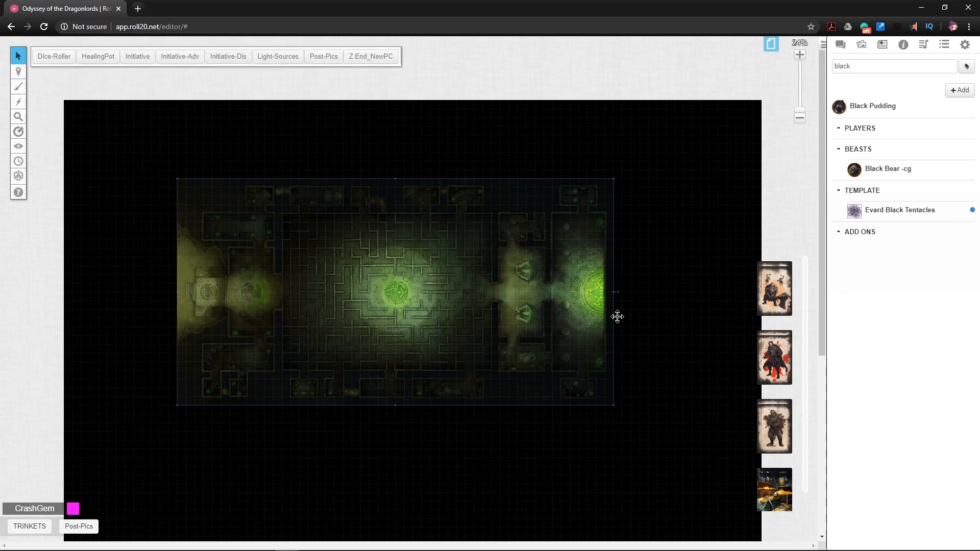
{"action": "left_click_drag", "start_coordinate": [617, 291], "coordinate": [302, 290]}
- Select all walls and fire light sources on the Dynamic Lighting layer and rotate them half a turn to match the image
{"action": "mouse_move", "coordinate": [22, 75]}
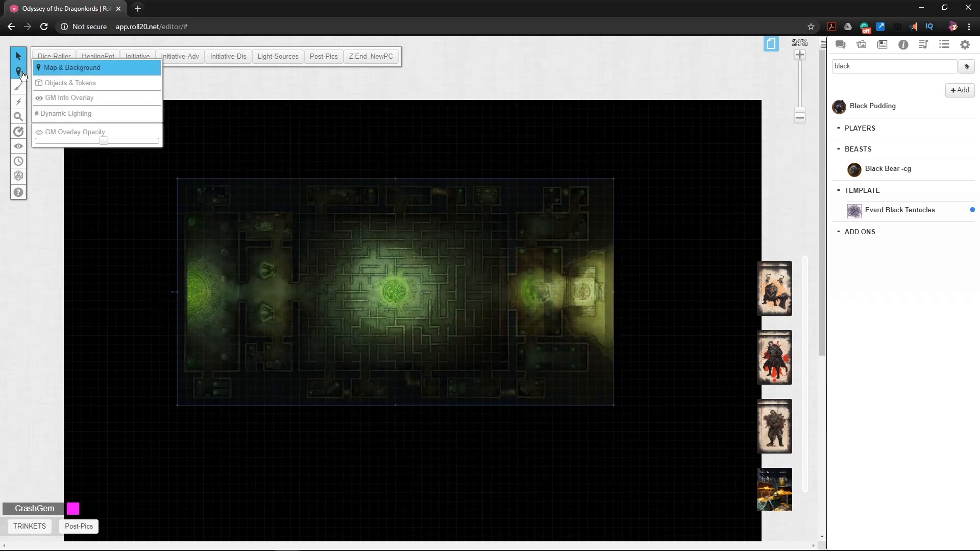
{"action": "left_click", "coordinate": [66, 113]}
{"action": "left_click_drag", "start_coordinate": [650, 454], "coordinate": [158, 151]}
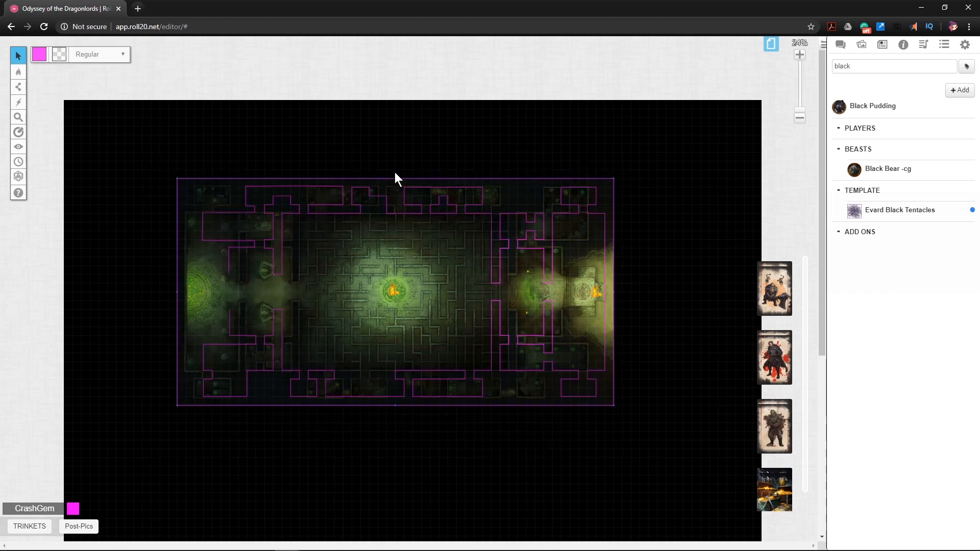
{"action": "mouse_move", "coordinate": [394, 172]}
{"action": "left_mouse_down"}
{"action": "mouse_move", "coordinate": [462, 194]}
{"action": "mouse_move", "coordinate": [513, 305]}
{"action": "mouse_move", "coordinate": [471, 202]}
{"action": "mouse_move", "coordinate": [395, 174]}
{"action": "left_mouse_up"}
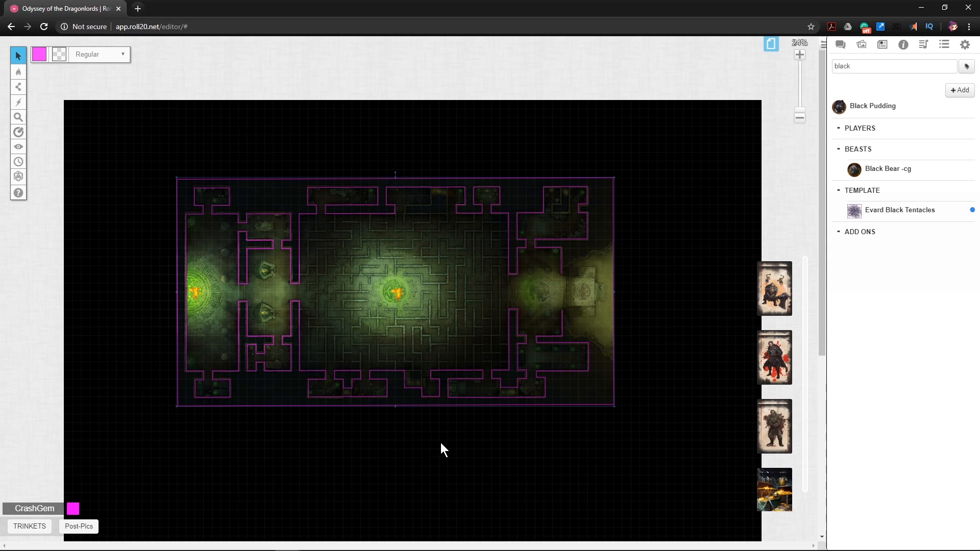
- Fine-tune the rotation of the selected walls and lights until they line up with the labyrinth image, and deselect them
{"action": "scroll", "coordinate": [424, 388], "scroll_direction": "up", "scroll_amount": 3}
{"action": "left_click_drag", "start_coordinate": [270, 436], "coordinate": [393, 474]}
{"action": "left_click_drag", "start_coordinate": [405, 93], "coordinate": [407, 92]}
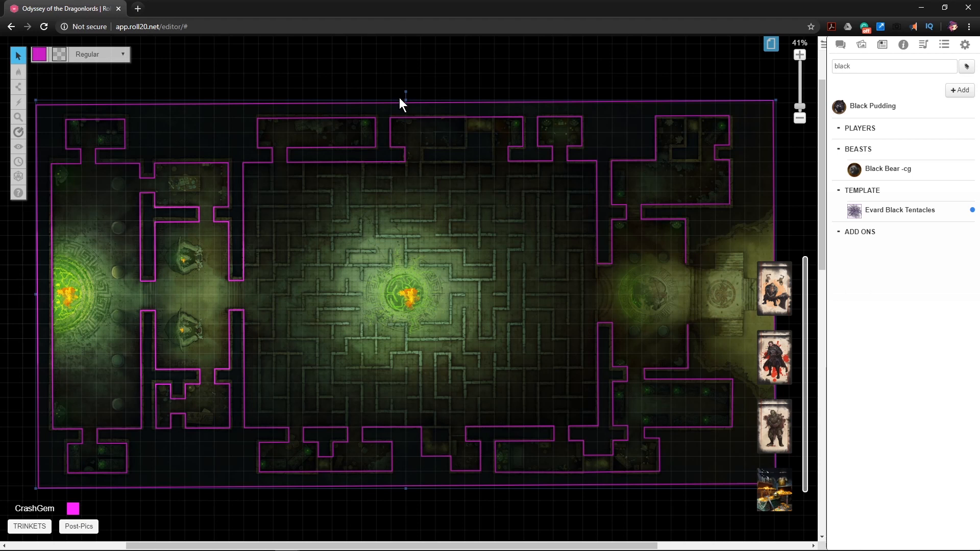
{"action": "left_click_drag", "start_coordinate": [406, 92], "coordinate": [406, 92]}
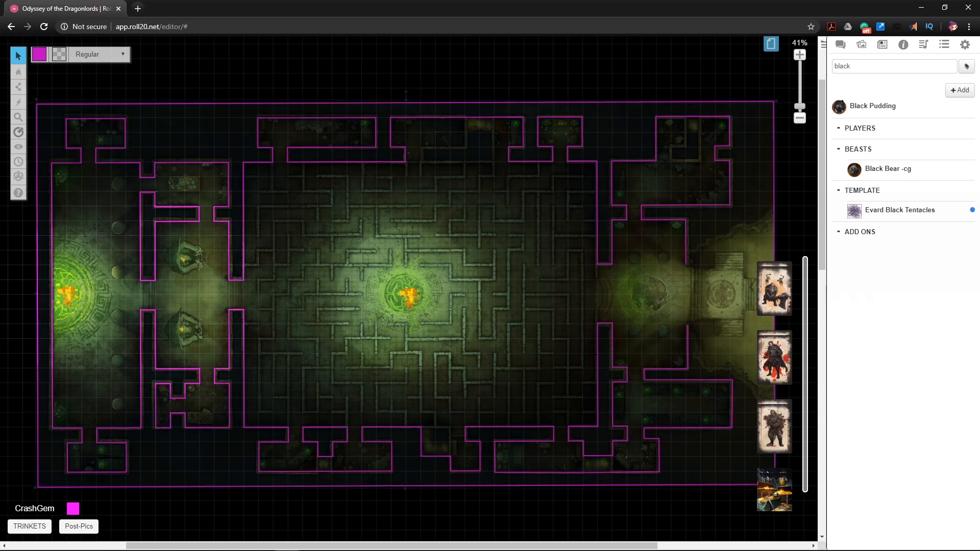
{"action": "left_click_drag", "start_coordinate": [406, 92], "coordinate": [405, 94]}
{"action": "left_click", "coordinate": [506, 95]}
{"action": "mouse_move", "coordinate": [582, 307]}
{"action": "left_mouse_down"}
{"action": "mouse_move", "coordinate": [553, 305]}
{"action": "mouse_move", "coordinate": [533, 282]}
{"action": "left_mouse_up"}
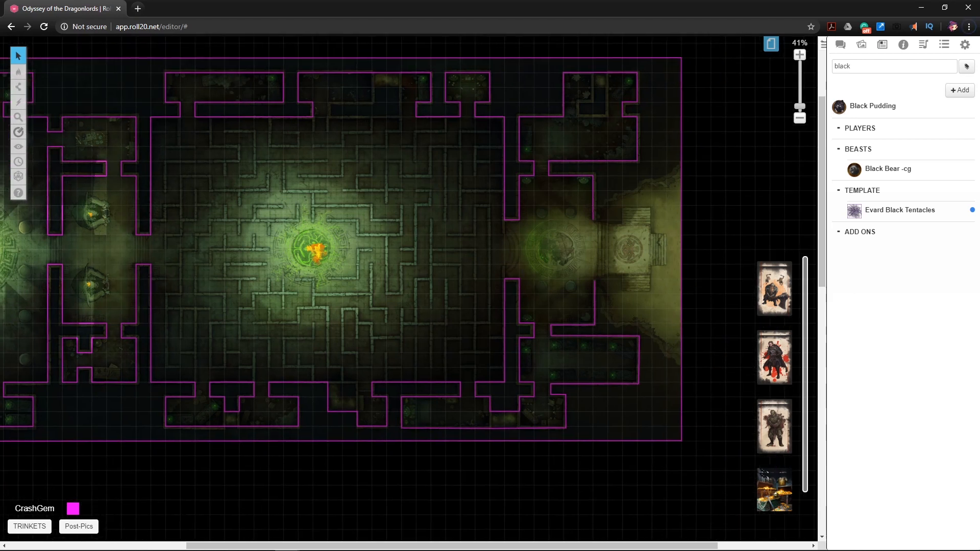
- Switch to the Objects & Tokens layer and inspect the rotated maze and entrance hall without the wall lines
{"action": "mouse_move", "coordinate": [19, 71]}
{"action": "left_click", "coordinate": [66, 79]}
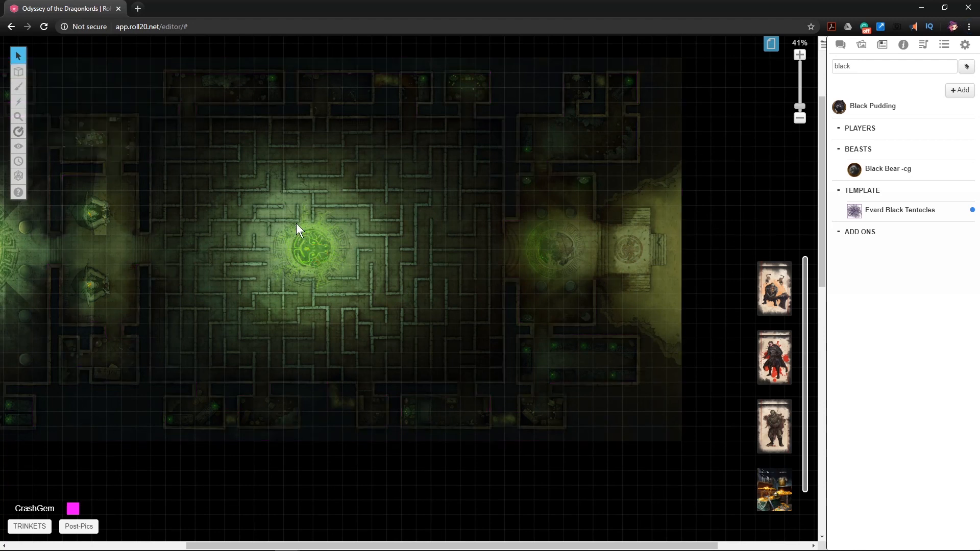
{"action": "left_click_drag", "start_coordinate": [296, 222], "coordinate": [400, 225]}
{"action": "scroll", "coordinate": [481, 228], "scroll_direction": "up", "scroll_amount": 6}
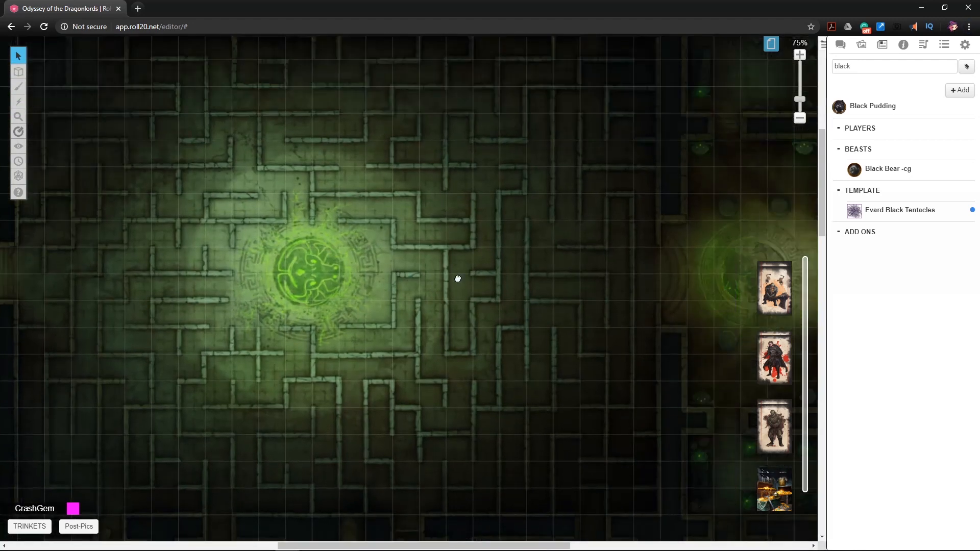
{"action": "left_click_drag", "start_coordinate": [361, 287], "coordinate": [401, 260]}
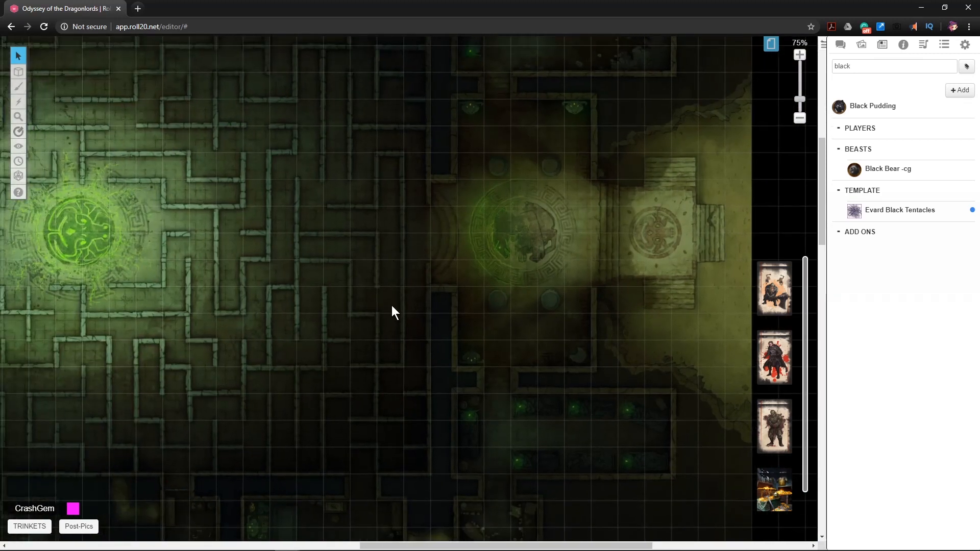
{"action": "left_click_drag", "start_coordinate": [441, 311], "coordinate": [531, 373]}
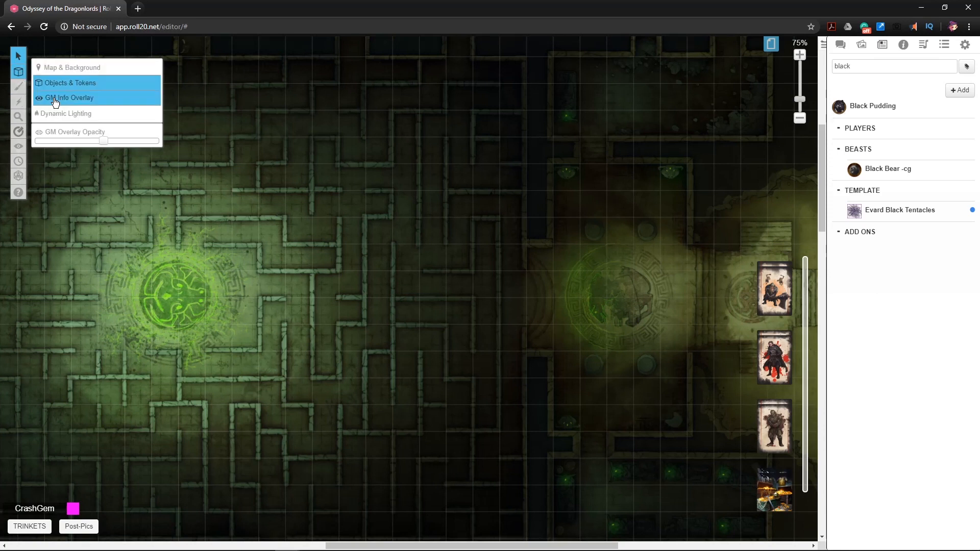
- Return to the Dynamic Lighting layer and check how the rotated walls and fires fit the statue room and western hall
{"action": "left_click", "coordinate": [54, 120]}
{"action": "left_click_drag", "start_coordinate": [572, 354], "coordinate": [556, 370]}
{"action": "left_click_drag", "start_coordinate": [222, 354], "coordinate": [411, 329]}
{"action": "left_click_drag", "start_coordinate": [443, 326], "coordinate": [322, 245]}
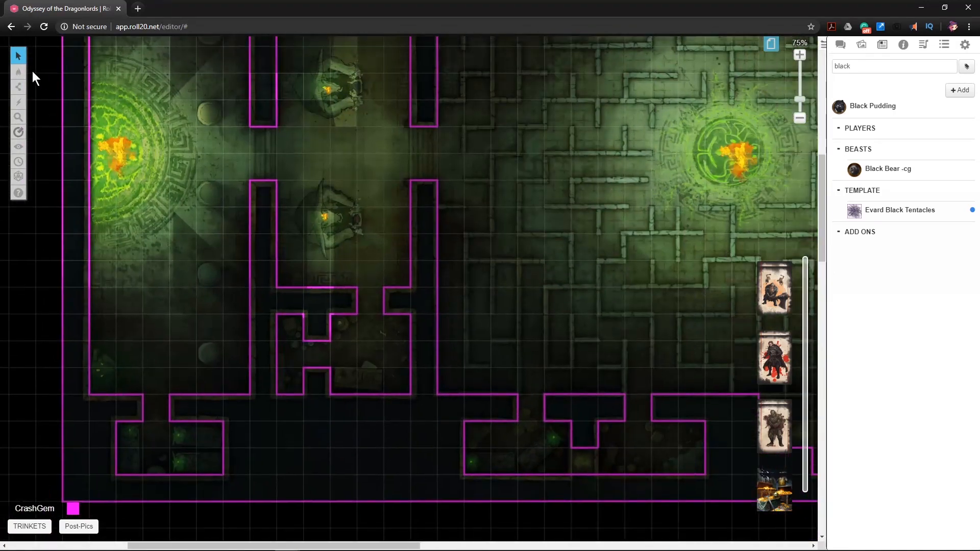
{"action": "mouse_move", "coordinate": [18, 72]}
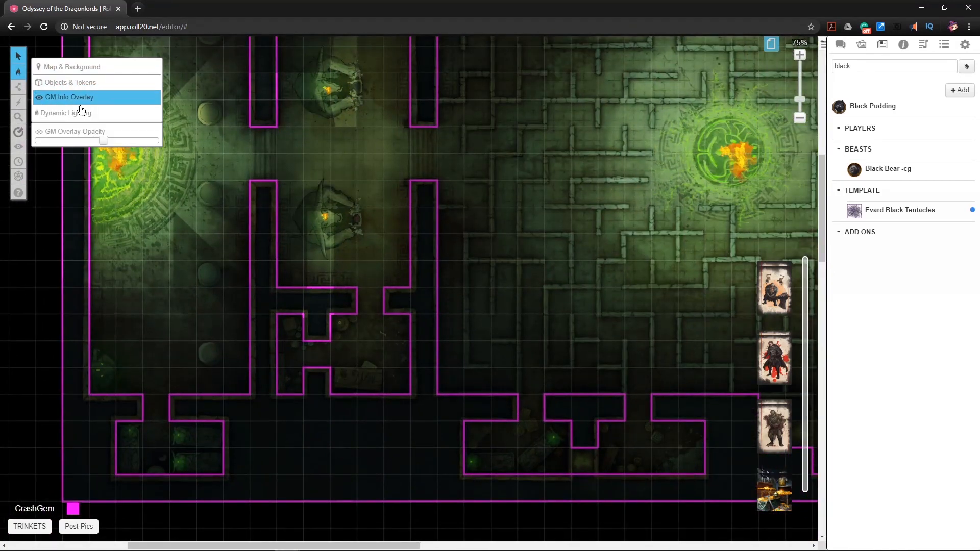
- Draw a circular wall around the southernmost pillar of the western hall on the Dynamic Lighting layer and select it
{"action": "left_click", "coordinate": [54, 91]}
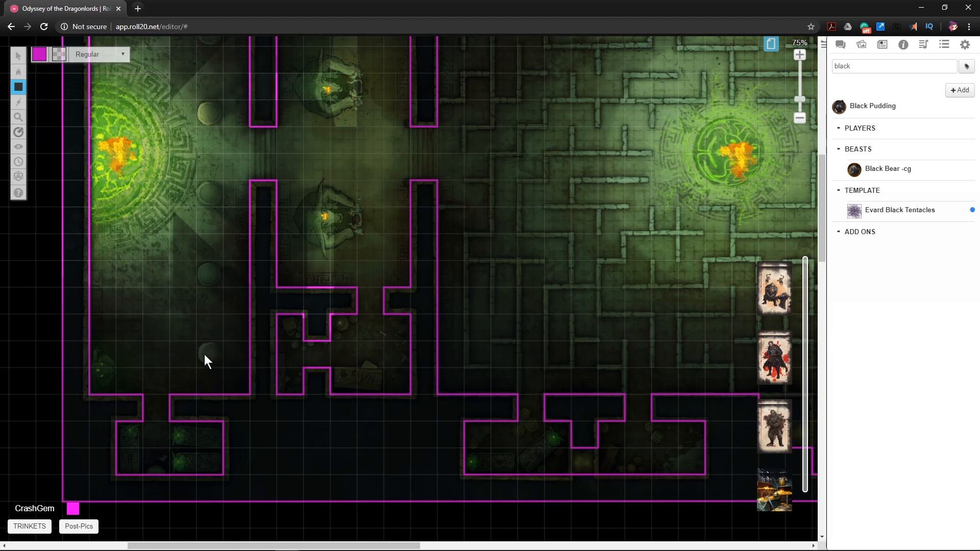
{"action": "left_click_drag", "start_coordinate": [199, 345], "coordinate": [216, 361]}
{"action": "left_click", "coordinate": [51, 48]}
{"action": "left_click_drag", "start_coordinate": [188, 348], "coordinate": [225, 371]}
{"action": "left_click_drag", "start_coordinate": [183, 335], "coordinate": [221, 380]}
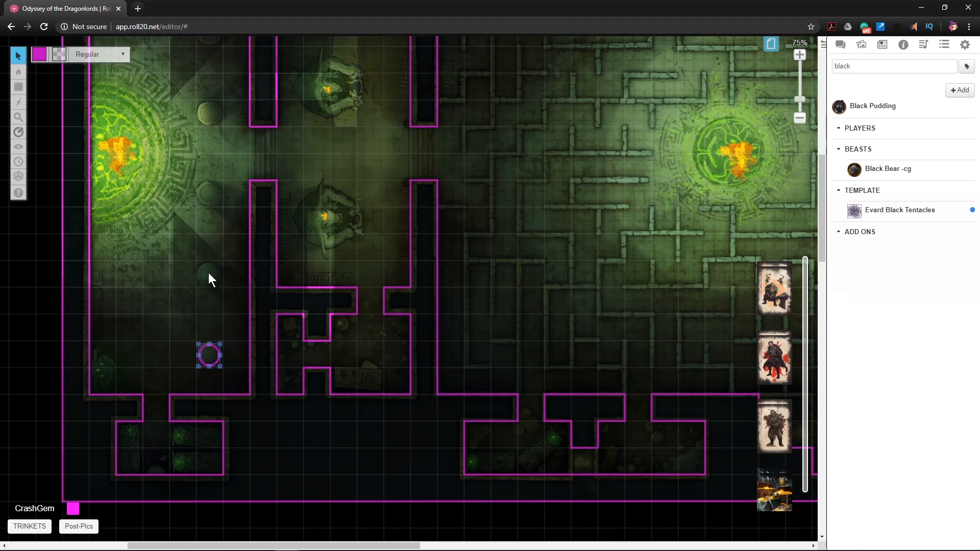
- Paste copies of the circular wall onto the other five pillars in the western hall, working northward
{"action": "key", "text": "ctrl+v"}
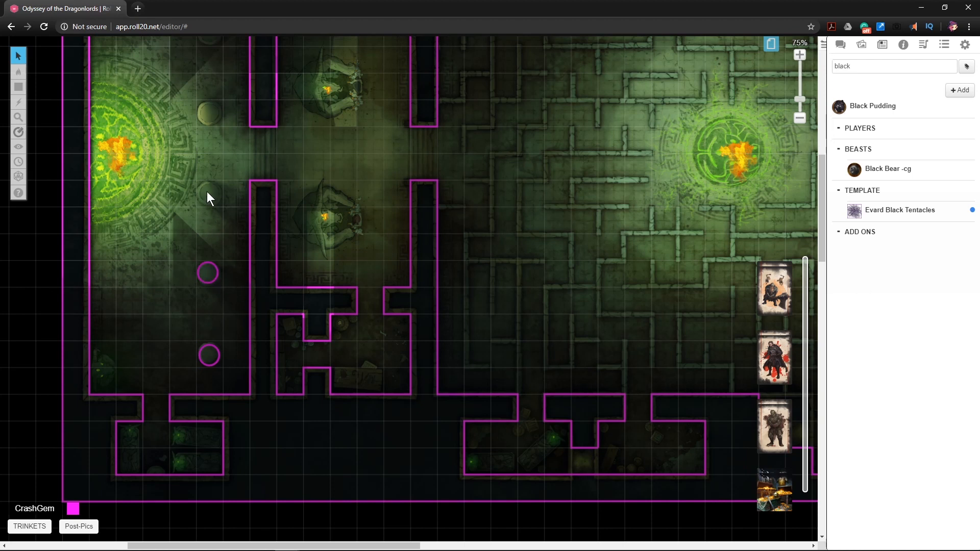
{"action": "key", "text": "ctrl+v"}
{"action": "key", "text": "ctrl+v"}
{"action": "scroll", "coordinate": [207, 115], "scroll_direction": "up", "scroll_amount": 3}
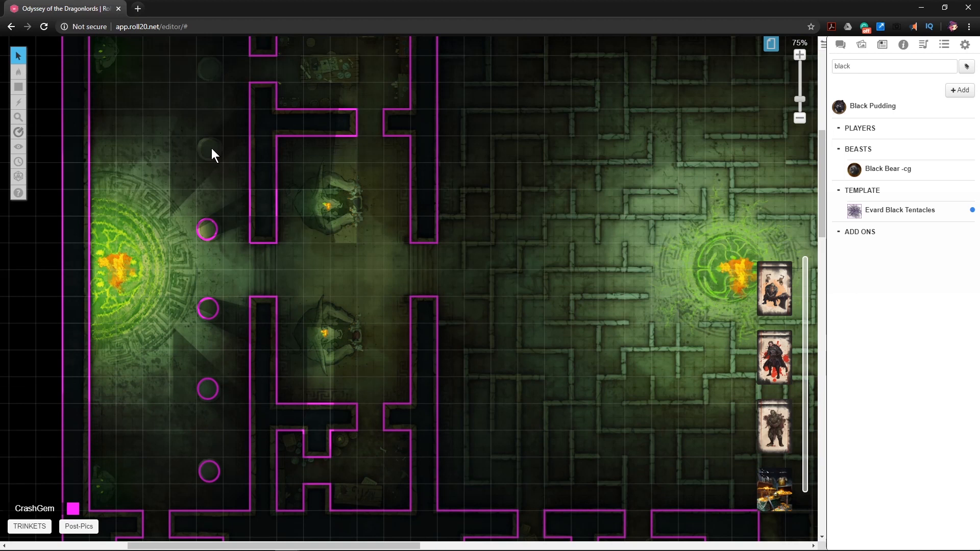
{"action": "key", "text": "ctrl+v"}
{"action": "scroll", "coordinate": [219, 168], "scroll_direction": "up", "scroll_amount": 3}
{"action": "key", "text": "ctrl+v"}
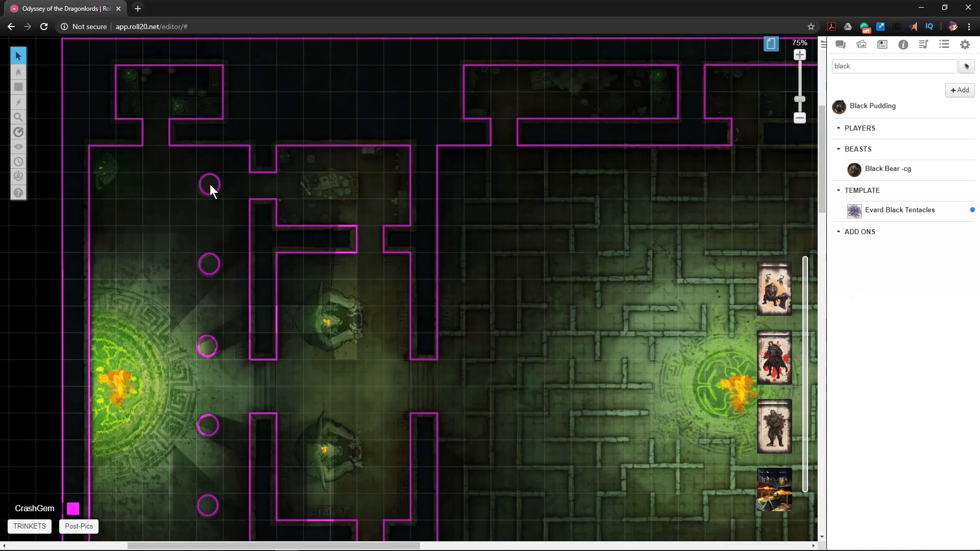
- Draw a circular wall around the northwest pillar of the eastern entrance hall
{"action": "left_click_drag", "start_coordinate": [530, 317], "coordinate": [71, 194]}
{"action": "left_click_drag", "start_coordinate": [717, 321], "coordinate": [368, 296]}
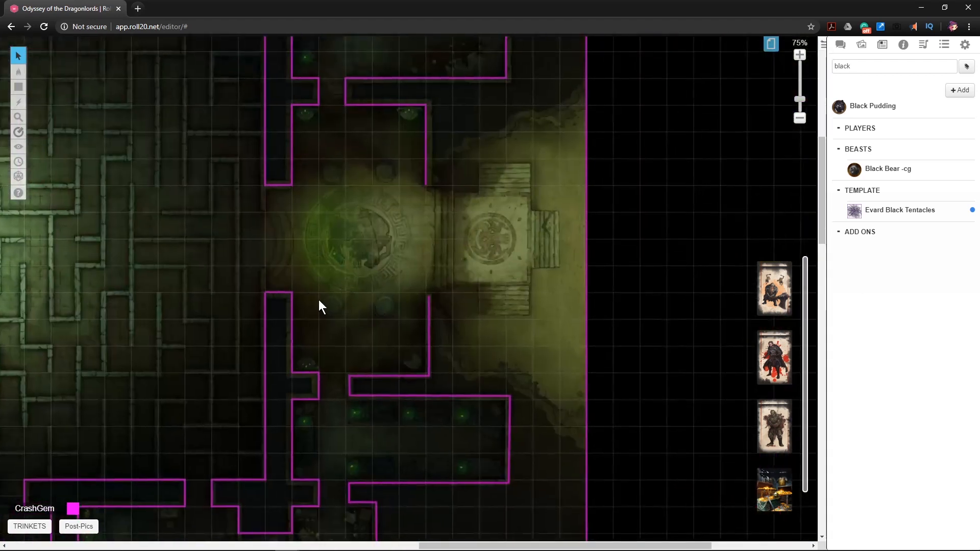
{"action": "left_click", "coordinate": [22, 90]}
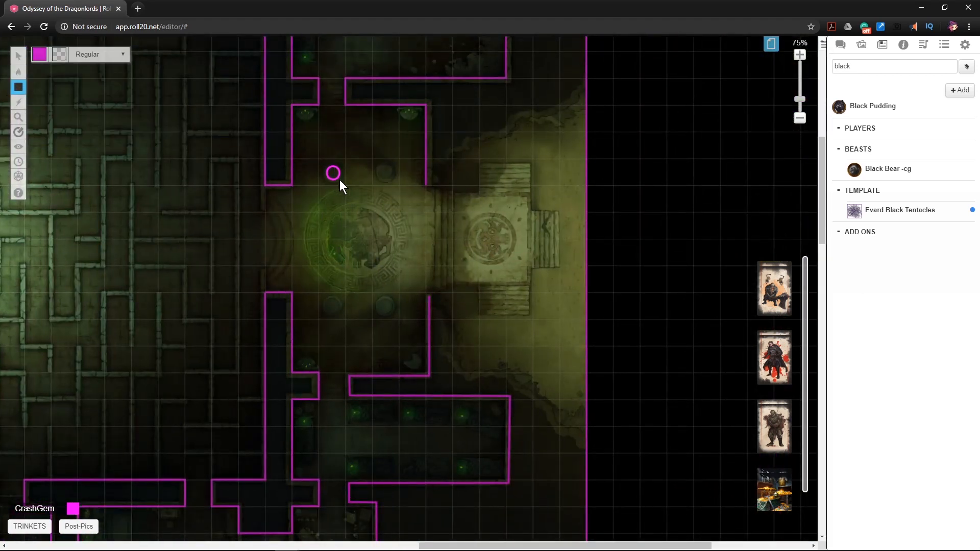
- Select the entrance hall's circular wall and place copies of it on the other three pillars there
{"action": "mouse_move", "coordinate": [17, 54]}
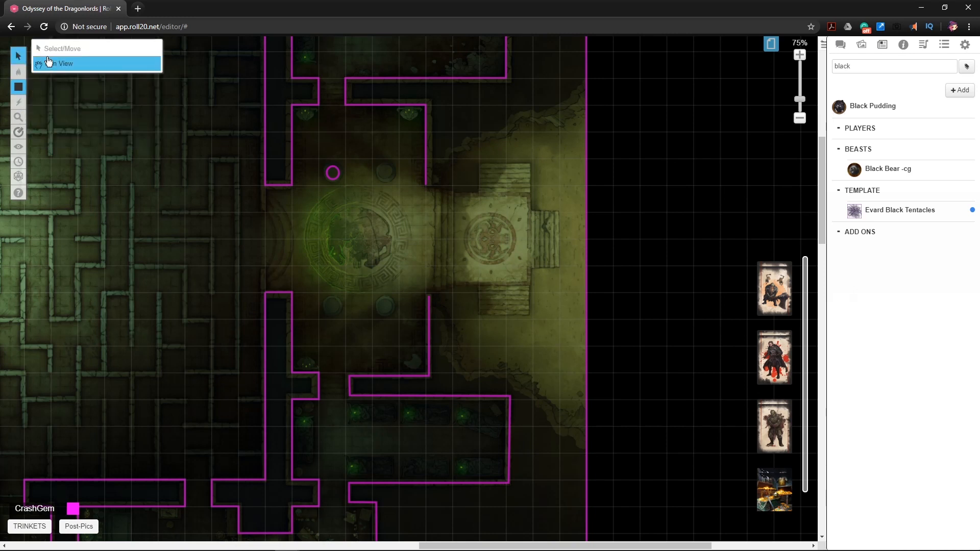
{"action": "left_click", "coordinate": [49, 54]}
{"action": "left_click_drag", "start_coordinate": [345, 198], "coordinate": [308, 149]}
{"action": "left_click", "coordinate": [662, 270]}
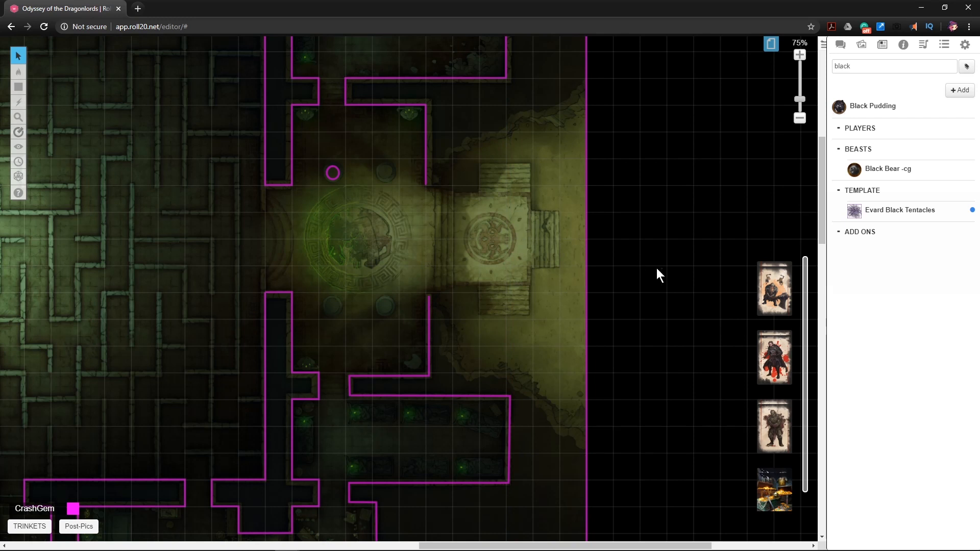
{"action": "left_click_drag", "start_coordinate": [360, 198], "coordinate": [329, 164]}
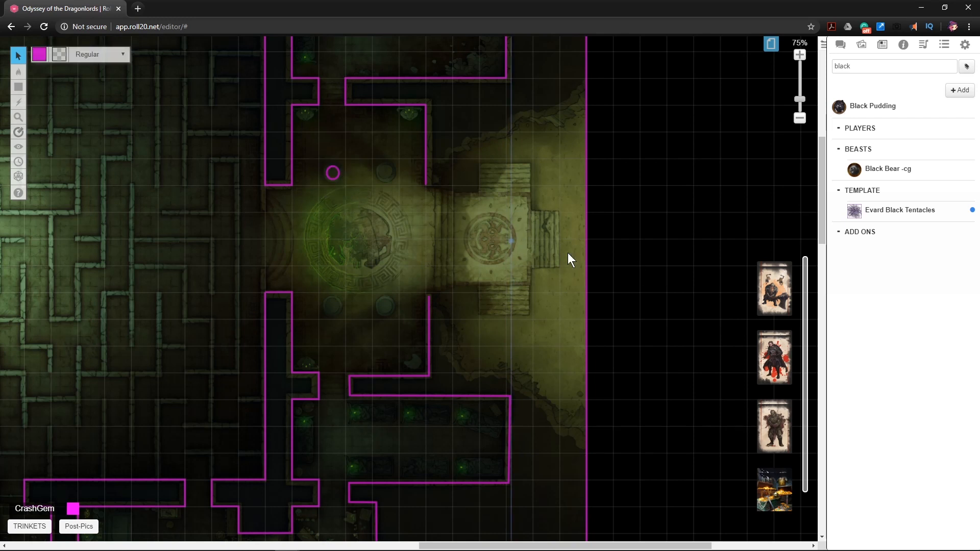
{"action": "left_click", "coordinate": [678, 292]}
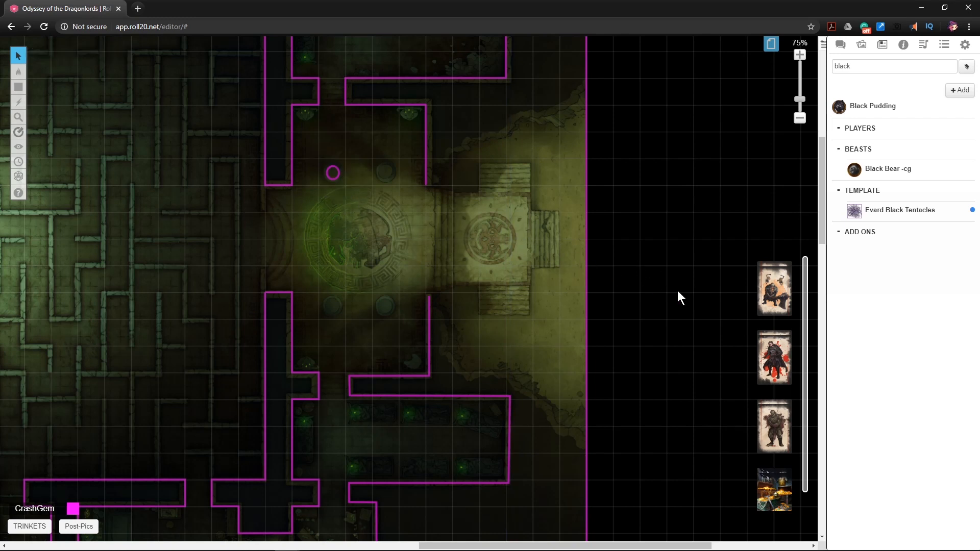
{"action": "left_click", "coordinate": [335, 171]}
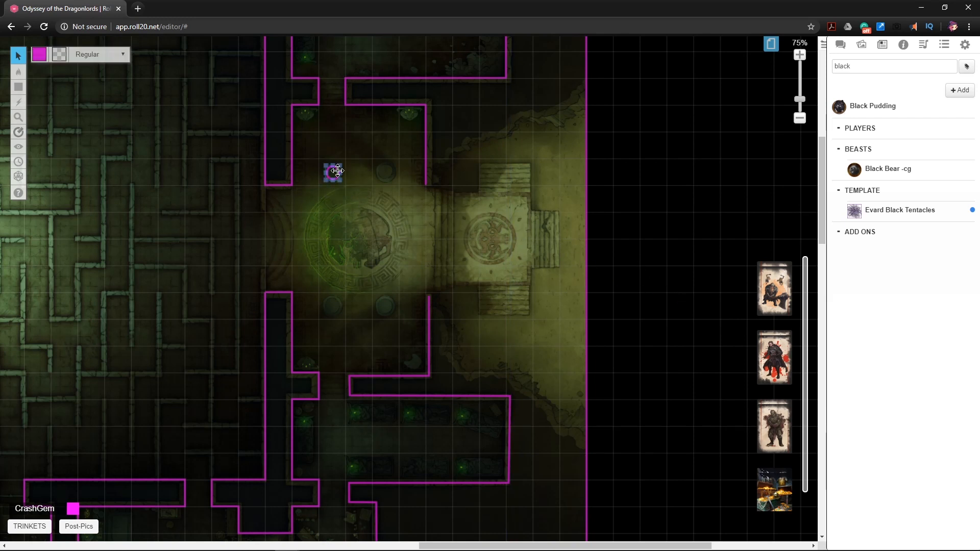
{"action": "left_click", "coordinate": [385, 171]}
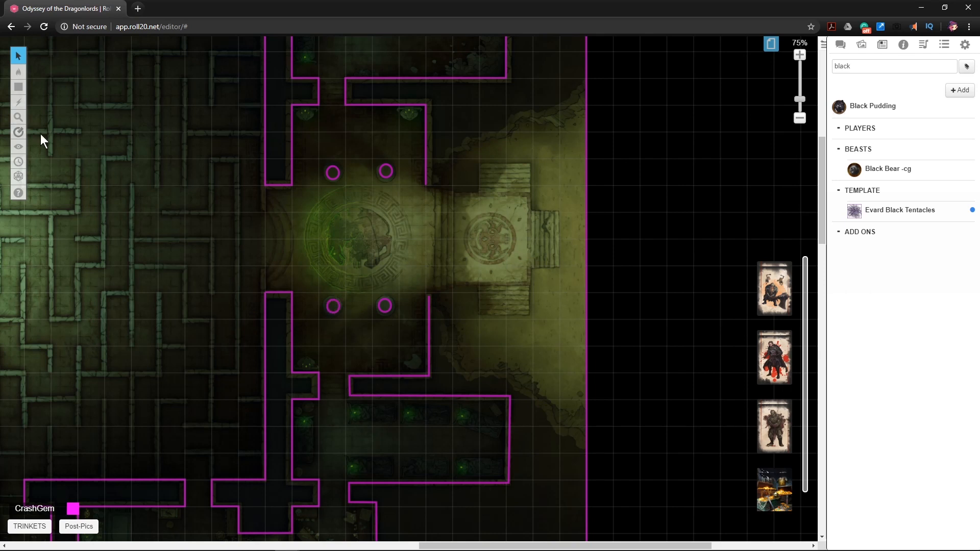
- Trace a wall along the rocky edge south of the entrance stairs, from the hall's east wall past the map's eastern border
{"action": "left_click", "coordinate": [66, 97]}
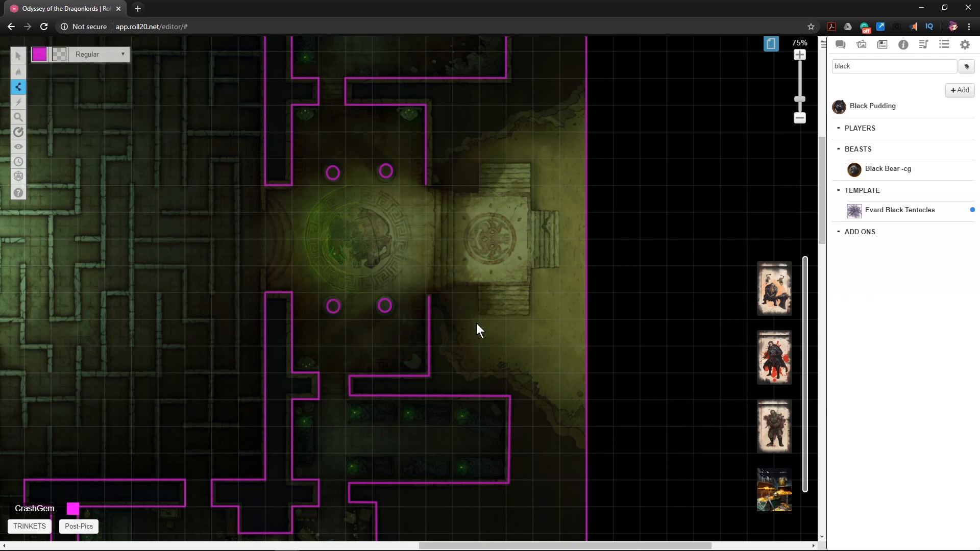
{"action": "left_click", "coordinate": [428, 309]}
{"action": "left_click_drag", "start_coordinate": [443, 341], "coordinate": [454, 363]}
{"action": "left_click_drag", "start_coordinate": [517, 385], "coordinate": [565, 435]}
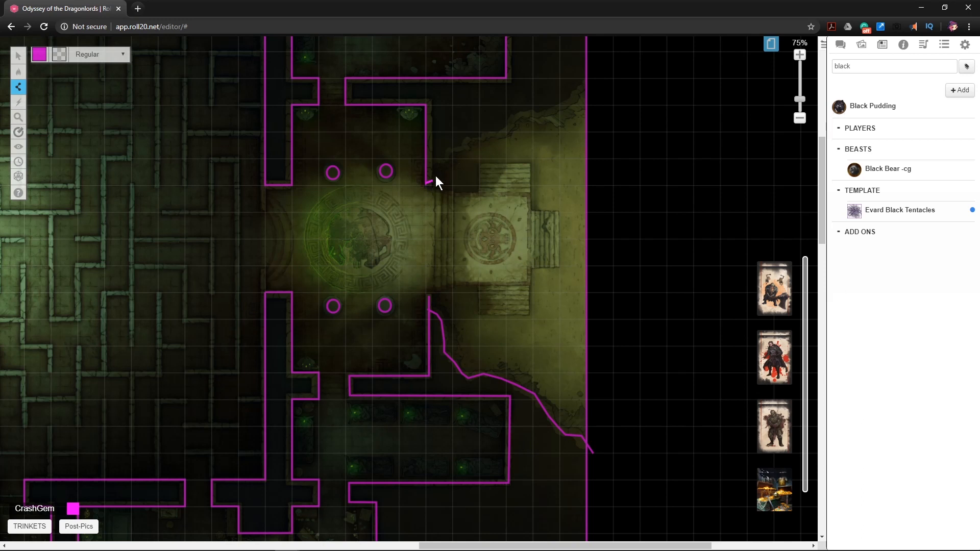
- Trace a matching wall along the rocky edge north of the entrance stairs, ending past the map's eastern border
{"action": "mouse_move", "coordinate": [444, 166]}
{"action": "left_mouse_down"}
{"action": "mouse_move", "coordinate": [453, 147]}
{"action": "mouse_move", "coordinate": [477, 139]}
{"action": "left_mouse_up"}
{"action": "mouse_move", "coordinate": [527, 110]}
{"action": "left_mouse_down"}
{"action": "mouse_move", "coordinate": [556, 111]}
{"action": "mouse_move", "coordinate": [577, 89]}
{"action": "mouse_move", "coordinate": [620, 74]}
{"action": "left_mouse_up"}
{"action": "scroll", "coordinate": [428, 309], "scroll_direction": "up", "scroll_amount": 2}
{"action": "scroll", "coordinate": [426, 310], "scroll_direction": "down", "scroll_amount": 2}
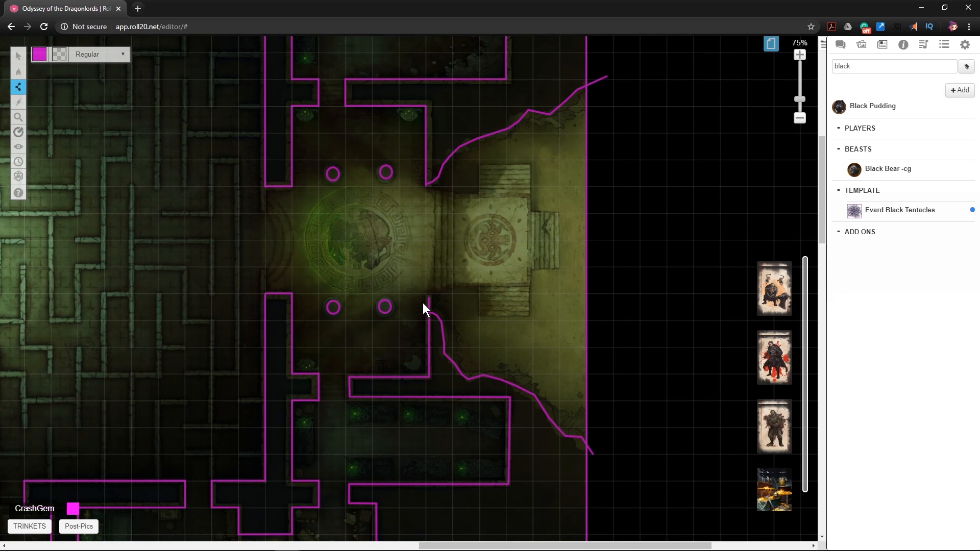
- On the Objects & Tokens layer, search the compendium for "gorg" and place the Gorgon just east of the map image
{"action": "mouse_move", "coordinate": [18, 72]}
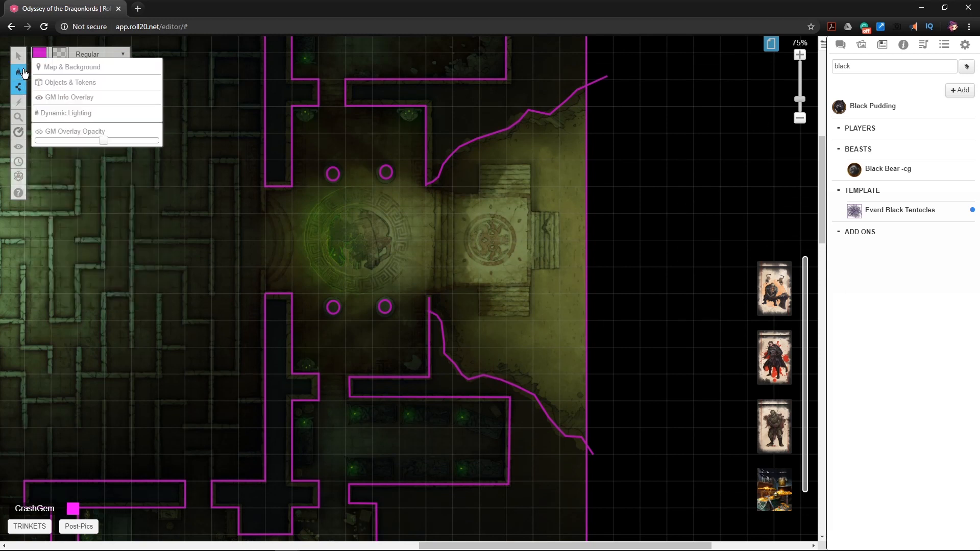
{"action": "left_click", "coordinate": [66, 81]}
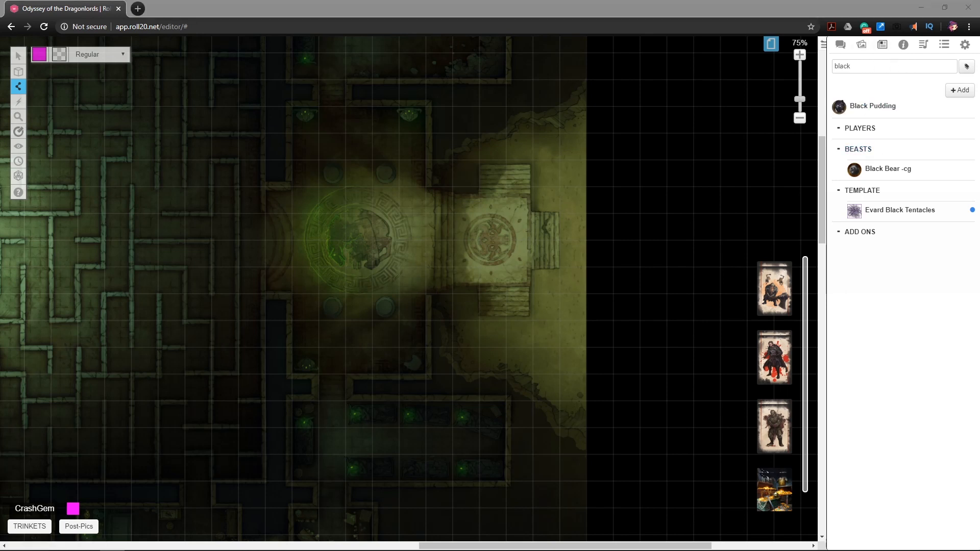
{"action": "left_click", "coordinate": [902, 45]}
{"action": "type", "text": "gorg"}
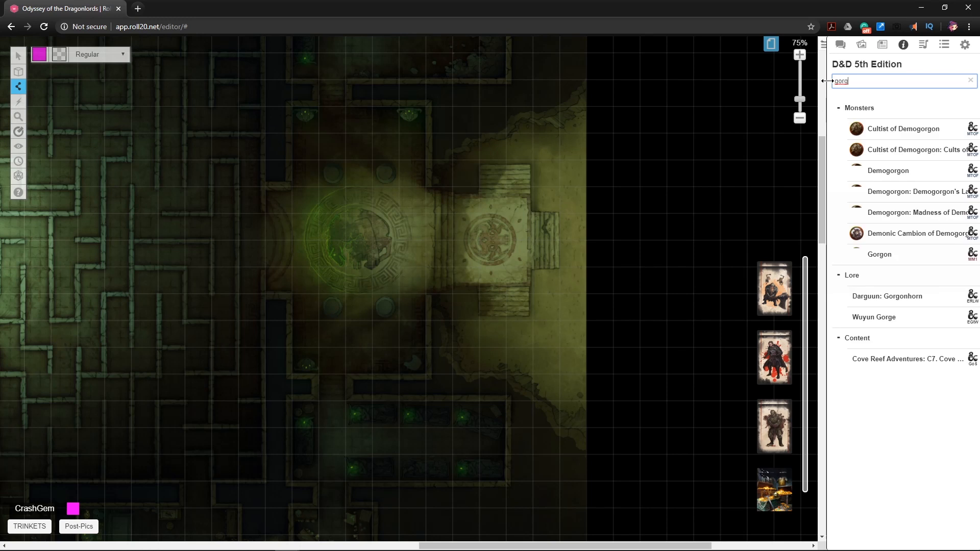
{"action": "left_click_drag", "start_coordinate": [860, 259], "coordinate": [695, 220]}
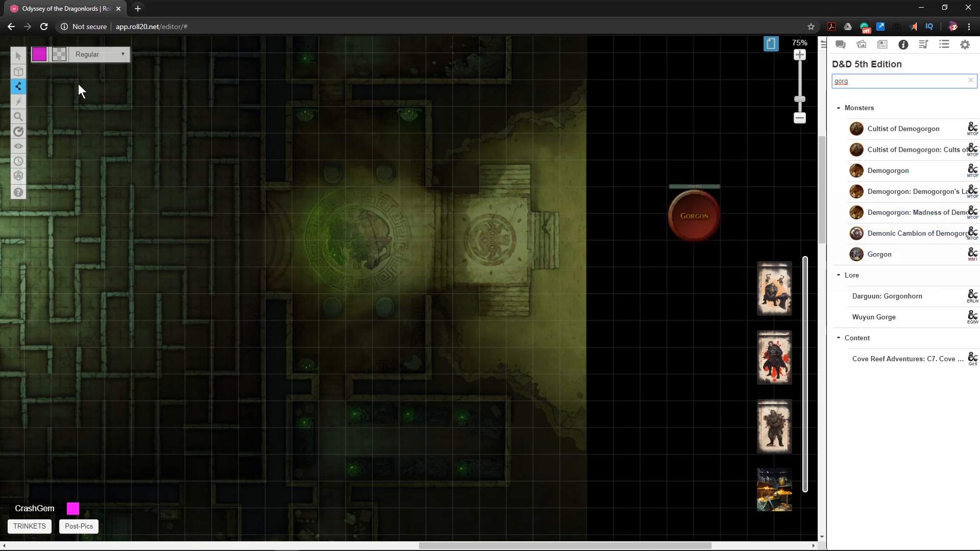
{"action": "mouse_move", "coordinate": [18, 56]}
{"action": "left_click", "coordinate": [58, 50]}
{"action": "left_click_drag", "start_coordinate": [700, 226], "coordinate": [646, 222]}
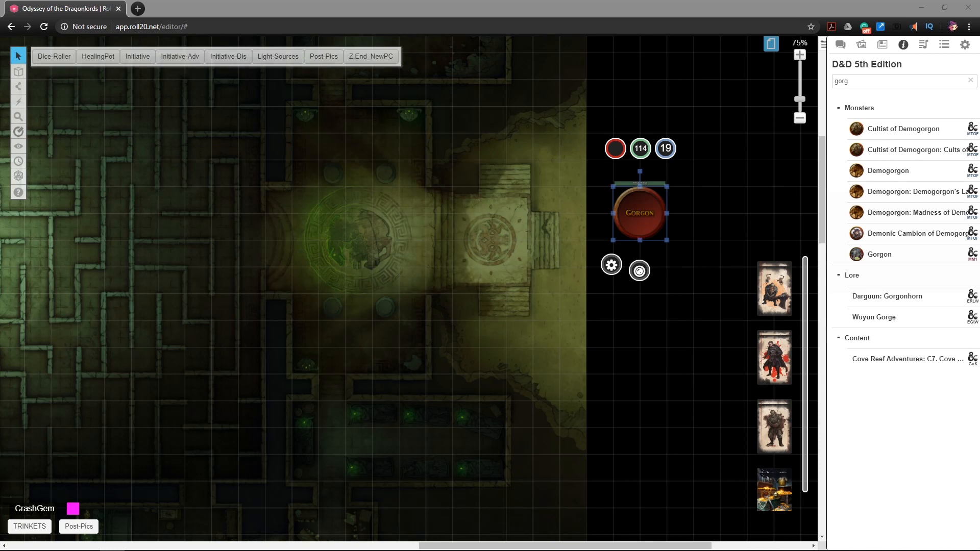
- Add the green-ringed Gorgon token image, shrink it to the compendium token's size, and place it on the entrance platform
{"action": "left_click_drag", "start_coordinate": [636, 238], "coordinate": [627, 350]}
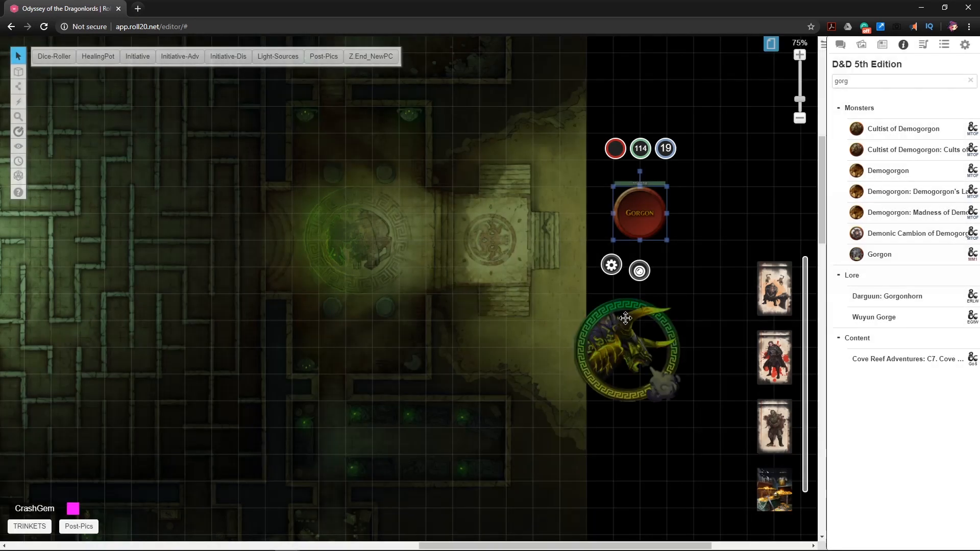
{"action": "left_click_drag", "start_coordinate": [548, 305], "coordinate": [526, 271]}
{"action": "left_click_drag", "start_coordinate": [585, 318], "coordinate": [510, 274]}
- Open the new token's settings and make it represent the Gorgon character, moving the dialog clear of the tokens
{"action": "double_click", "coordinate": [509, 245]}
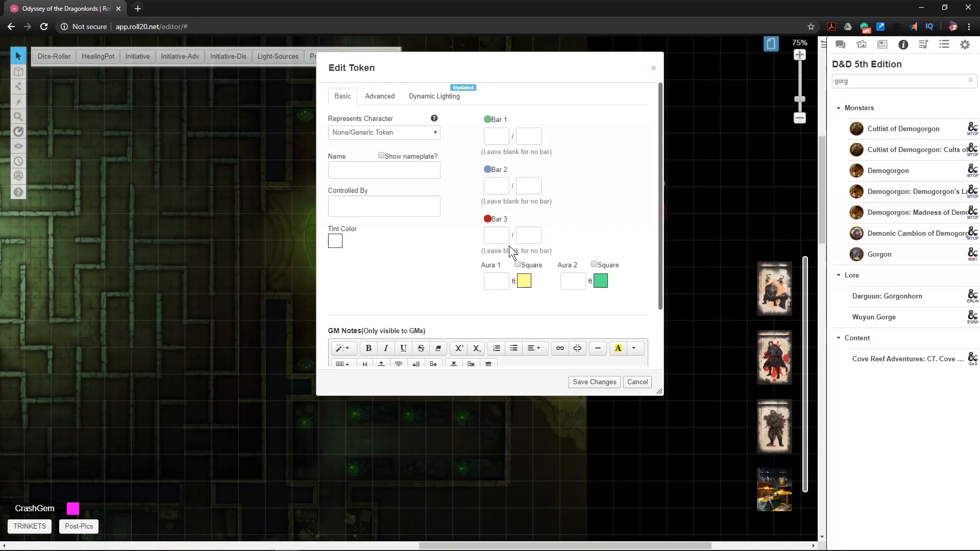
{"action": "left_click", "coordinate": [382, 133]}
{"action": "type", "text": "gor"}
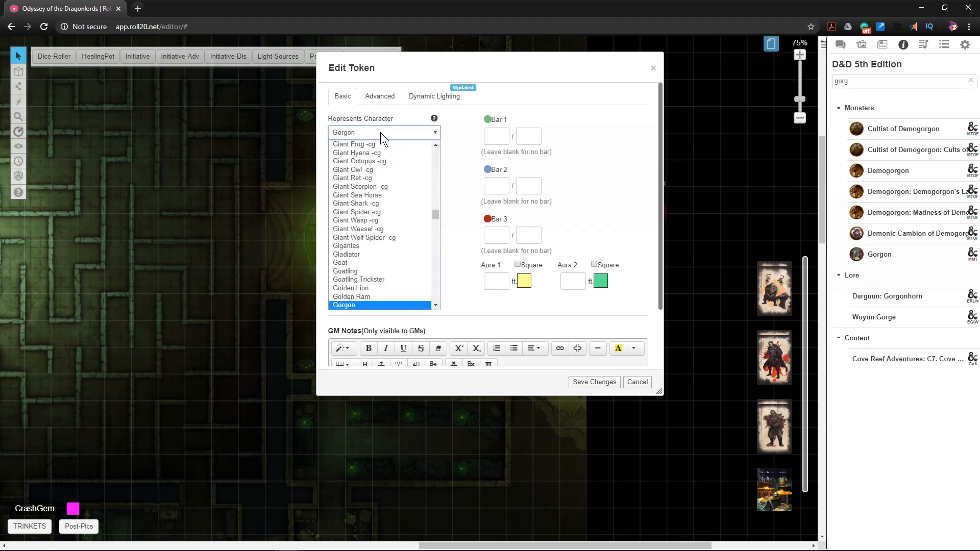
{"action": "key", "text": "Return"}
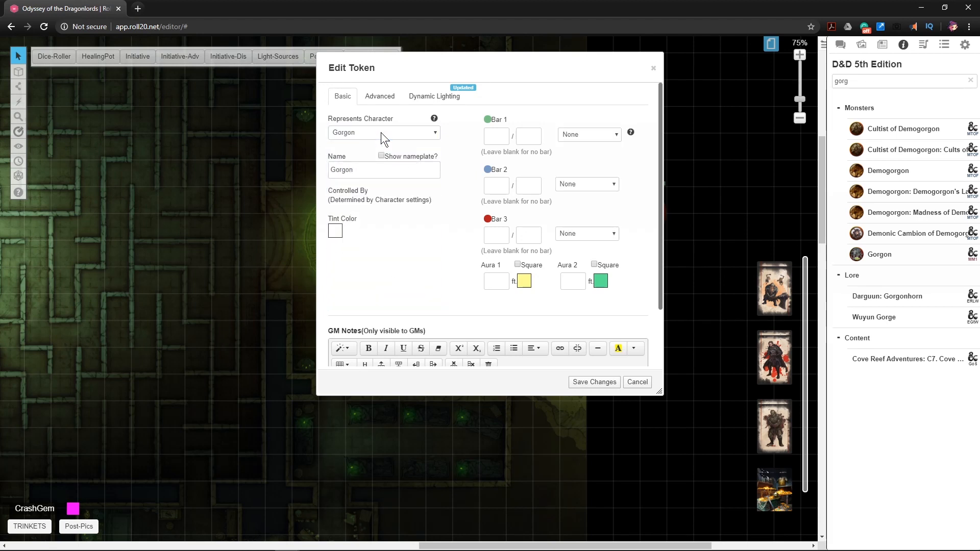
{"action": "left_click_drag", "start_coordinate": [429, 75], "coordinate": [251, 131]}
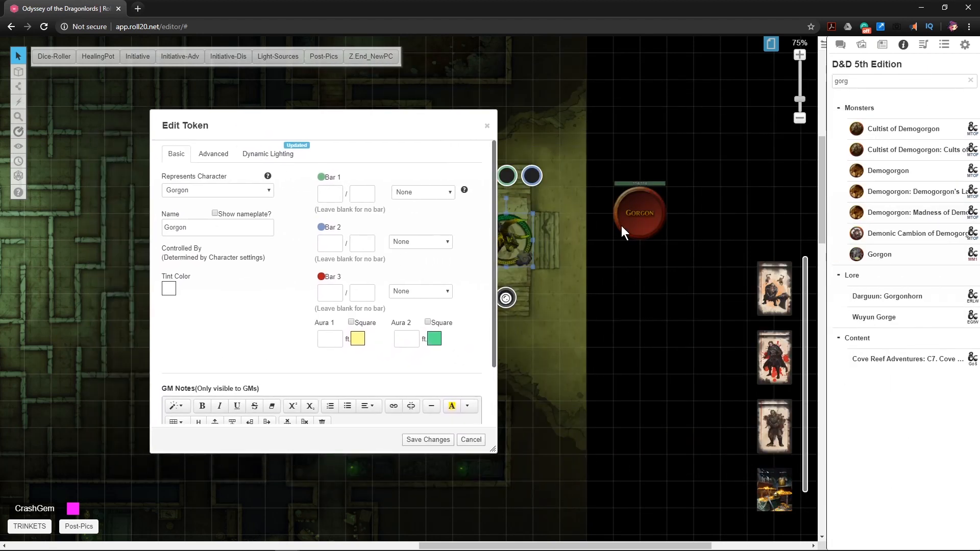
- Set the token's Bar 3 to 114 / 114 and link Bar 2 to npc_ac
{"action": "left_click", "coordinate": [331, 289]}
{"action": "type", "text": "114"}
{"action": "key", "text": "Tab"}
{"action": "type", "text": "1"}
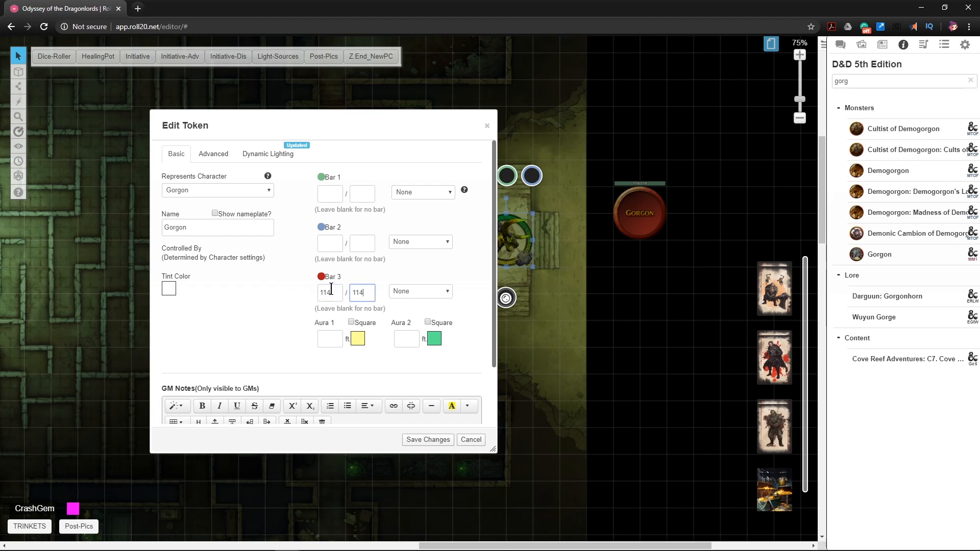
{"action": "left_click", "coordinate": [415, 243]}
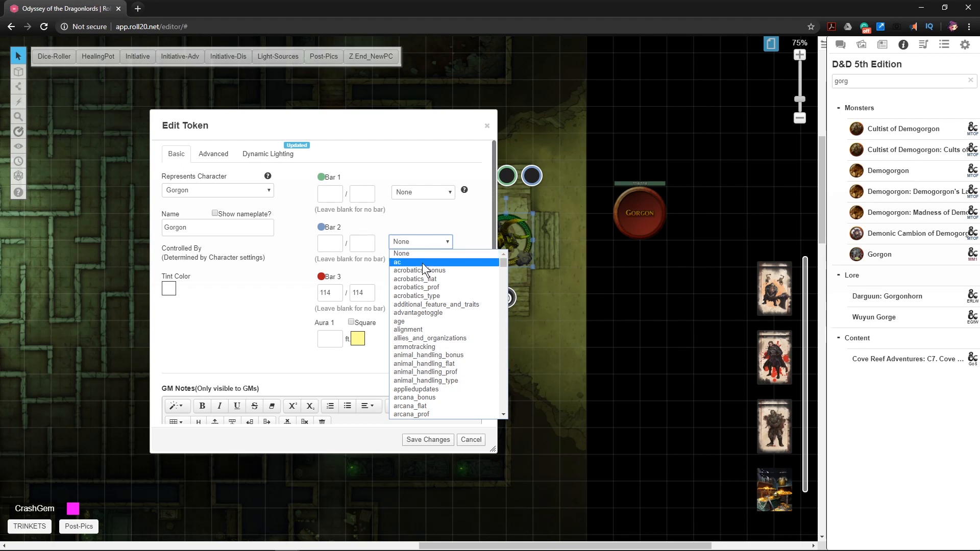
{"action": "type", "text": "npc_ac"}
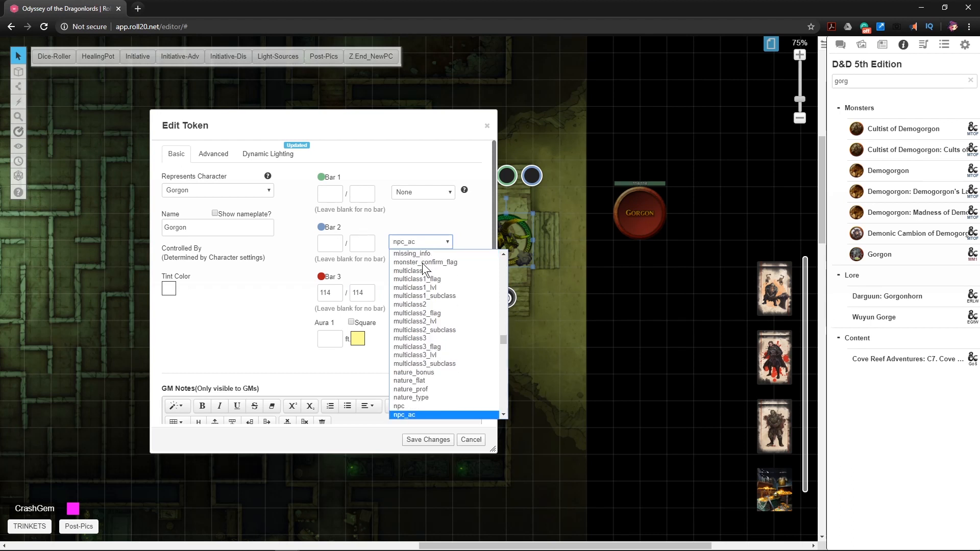
{"action": "key", "text": "Return"}
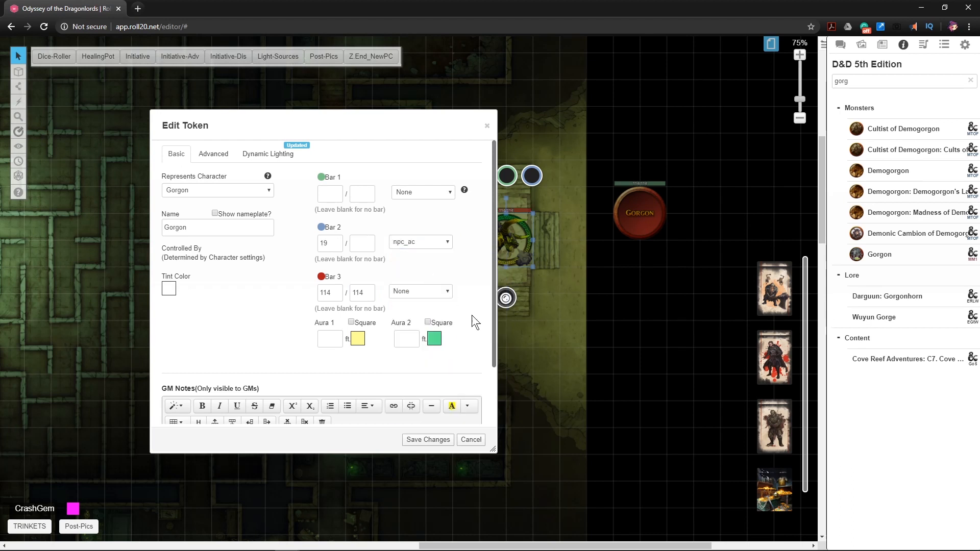
- Enable Has Sight for the Gorgon token and save its settings
{"action": "left_click", "coordinate": [215, 155]}
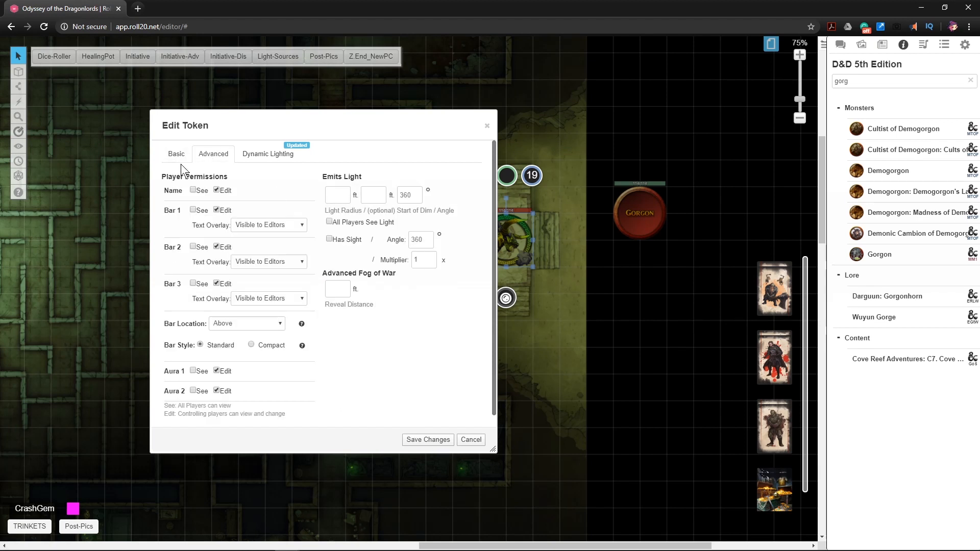
{"action": "left_click", "coordinate": [329, 238]}
{"action": "left_click", "coordinate": [428, 439]}
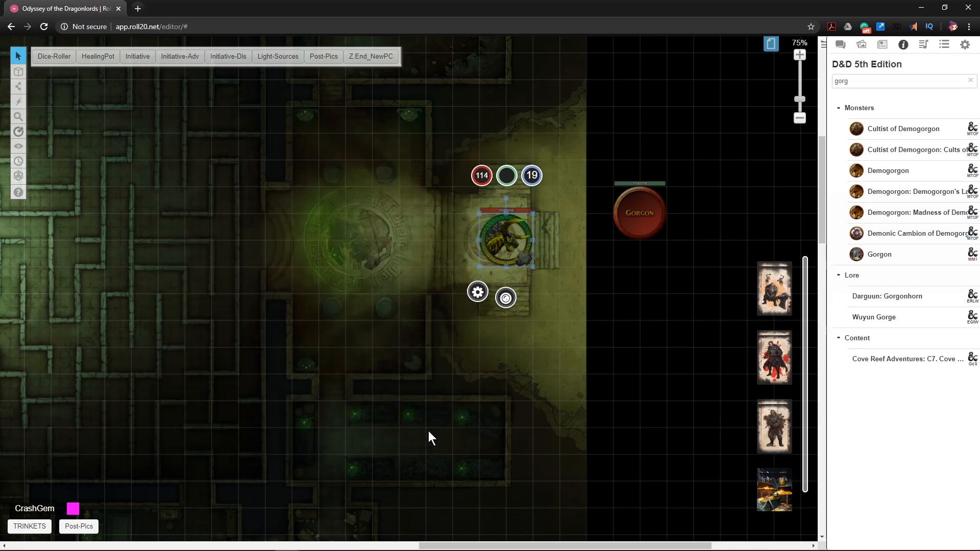
- Move the Gorgon token into the hall's lower corner and replace the Gorgon character's avatar with thylea_gorgon_green.png from the art library
{"action": "left_click_drag", "start_coordinate": [507, 241], "coordinate": [396, 337]}
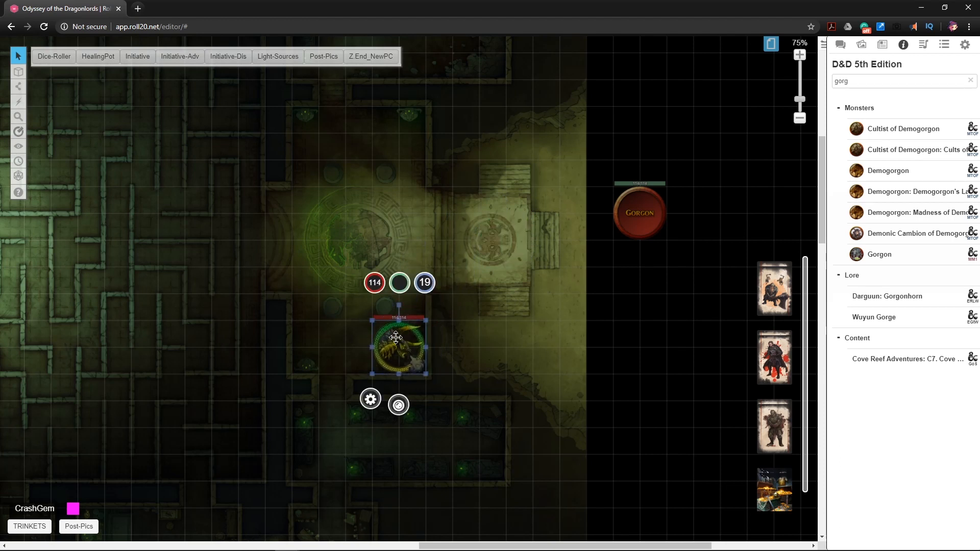
{"action": "double_click", "coordinate": [395, 337]}
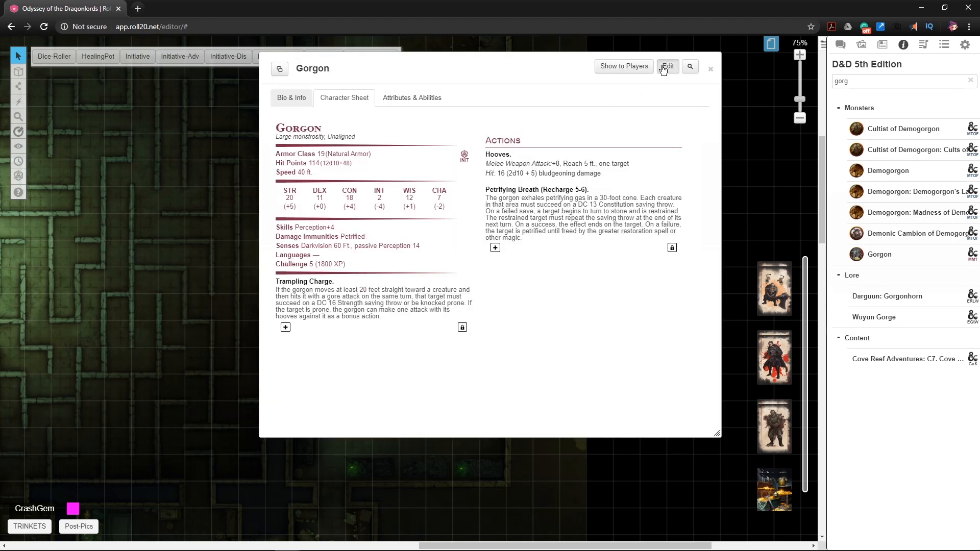
{"action": "left_click", "coordinate": [667, 66]}
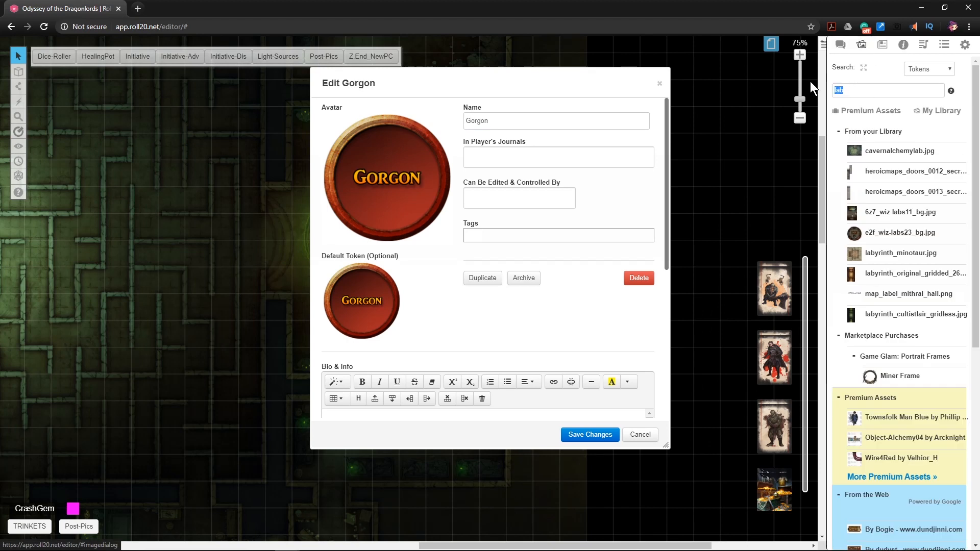
{"action": "type", "text": "gor"}
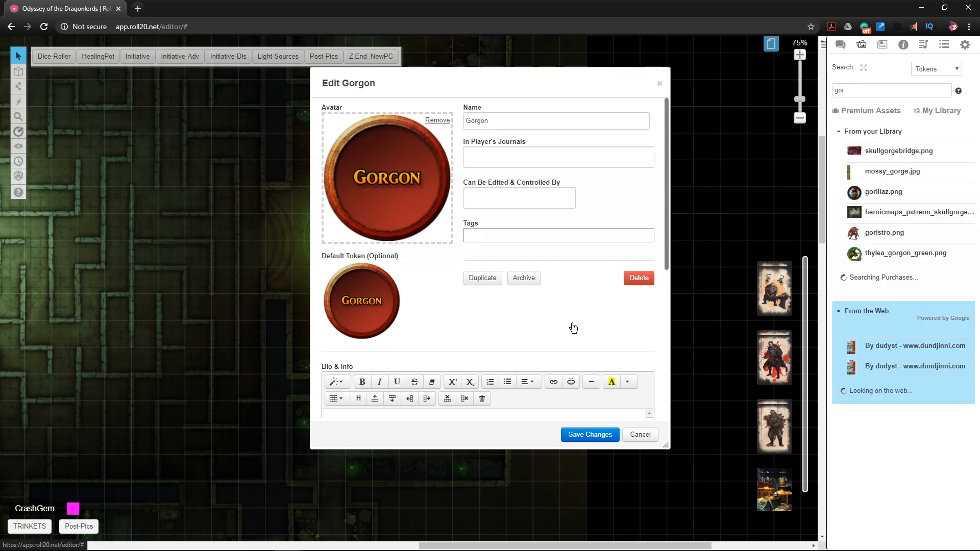
{"action": "mouse_move", "coordinate": [899, 254]}
{"action": "left_click_drag", "start_coordinate": [899, 254], "coordinate": [452, 224]}
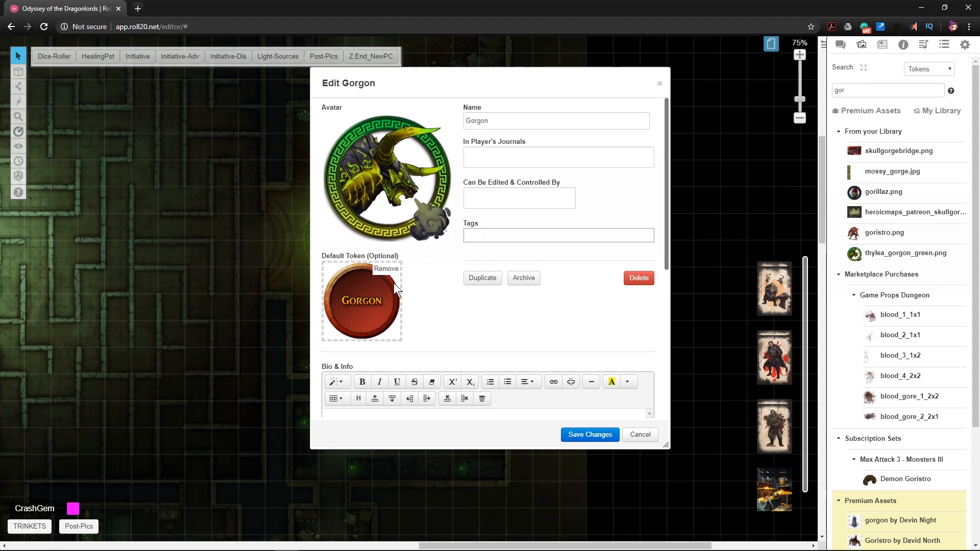
- Delete the Gorgon character's old default token, use the selected green-ringed token instead, and save and close the character
{"action": "left_click", "coordinate": [387, 272]}
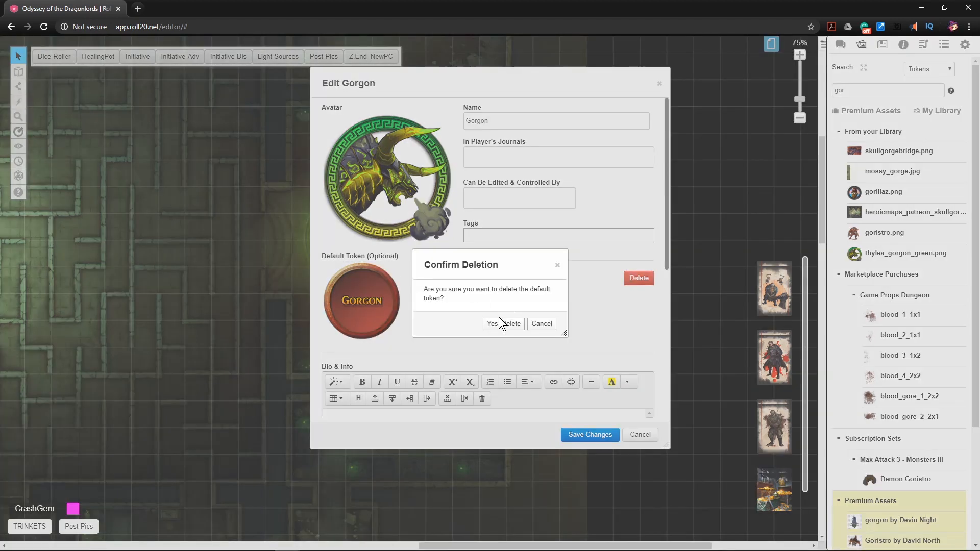
{"action": "left_click", "coordinate": [500, 327]}
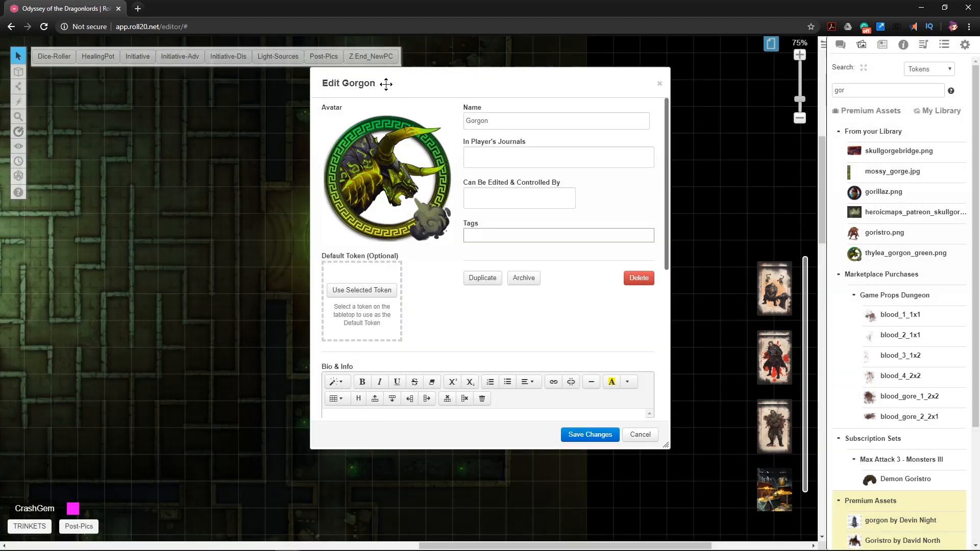
{"action": "left_click_drag", "start_coordinate": [406, 83], "coordinate": [523, 80]}
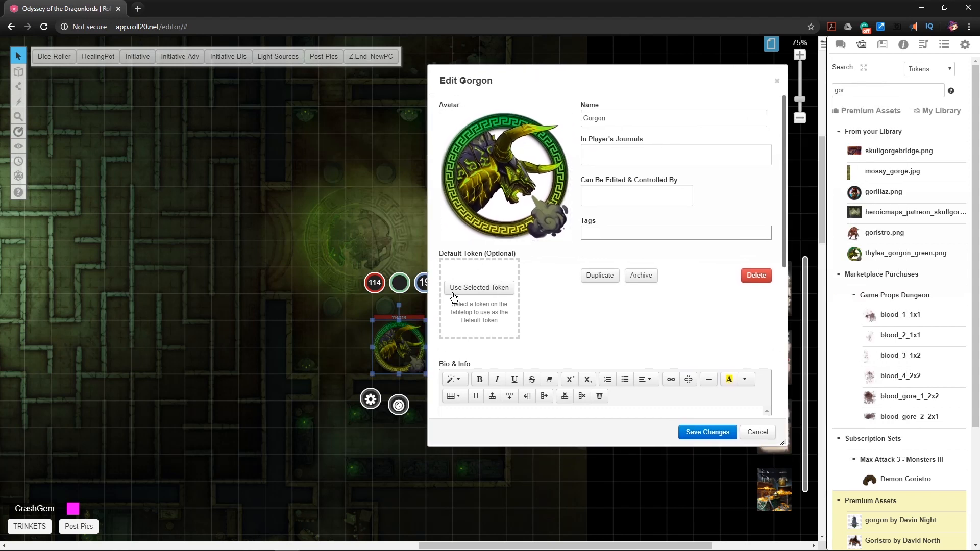
{"action": "left_click", "coordinate": [485, 288]}
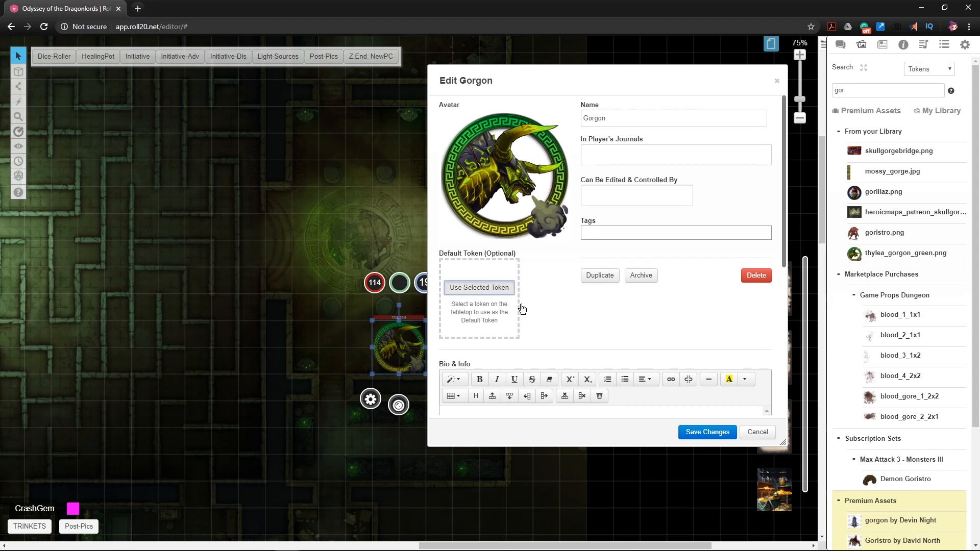
{"action": "left_click", "coordinate": [707, 432]}
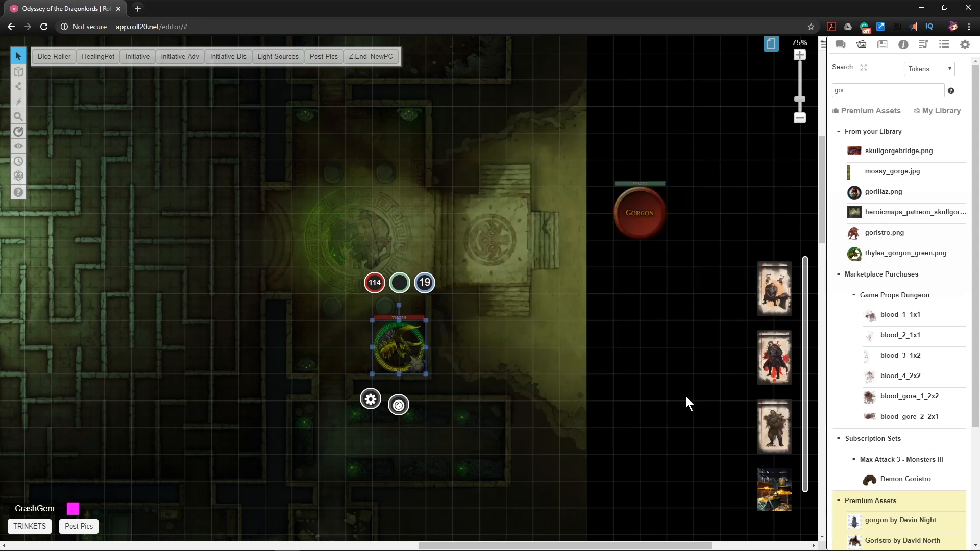
{"action": "left_click", "coordinate": [711, 69]}
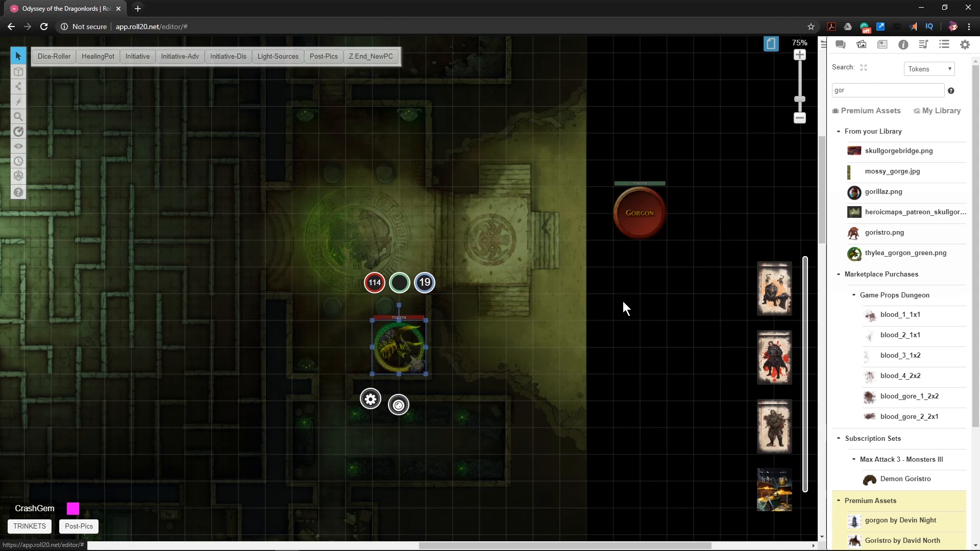
- Inspect the dynamic lighting walls around the entrance hall, the rooms beside it and the labyrinth
{"action": "left_click_drag", "start_coordinate": [531, 323], "coordinate": [573, 342]}
{"action": "left_click_drag", "start_coordinate": [571, 380], "coordinate": [576, 332]}
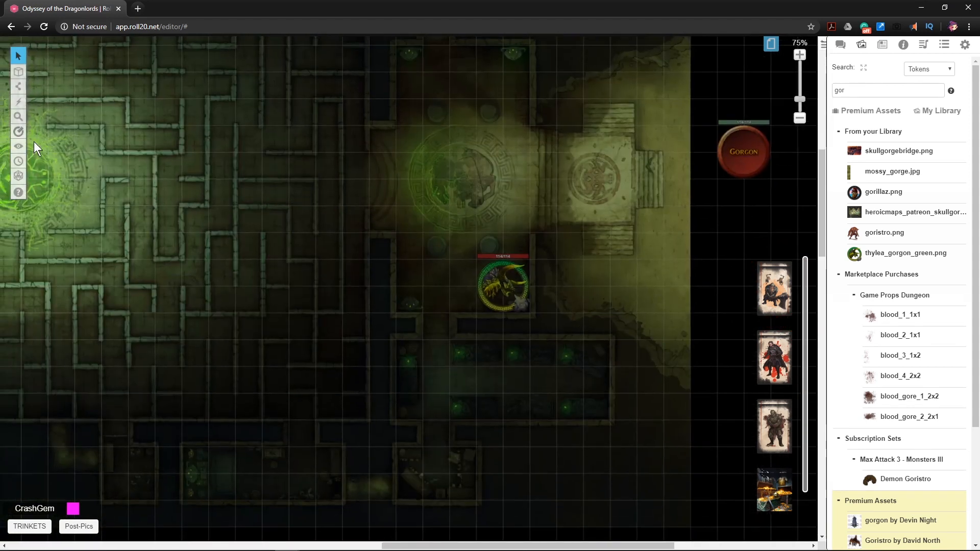
{"action": "mouse_move", "coordinate": [19, 70]}
{"action": "left_click", "coordinate": [67, 113]}
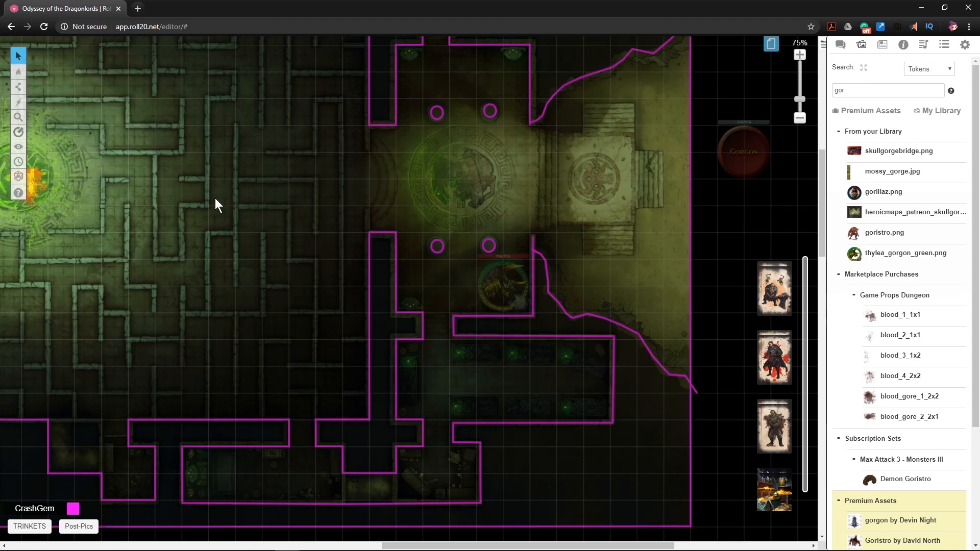
{"action": "left_click_drag", "start_coordinate": [503, 334], "coordinate": [493, 384]}
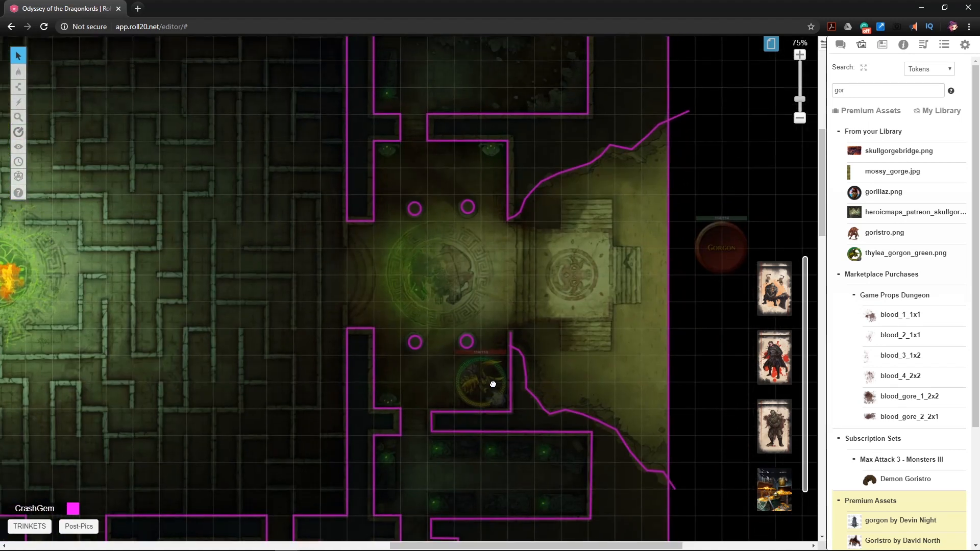
{"action": "left_click_drag", "start_coordinate": [493, 383], "coordinate": [484, 469]}
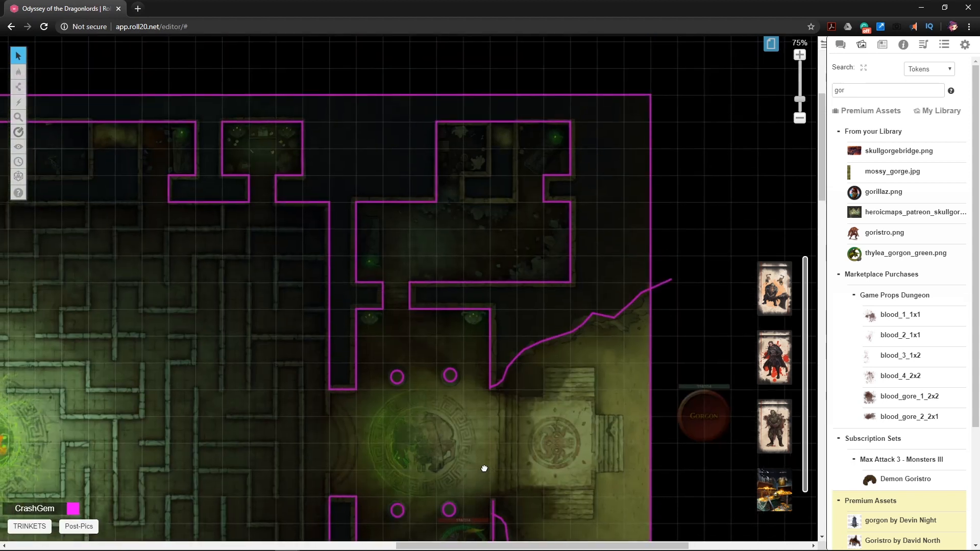
{"action": "left_click_drag", "start_coordinate": [485, 468], "coordinate": [484, 468]}
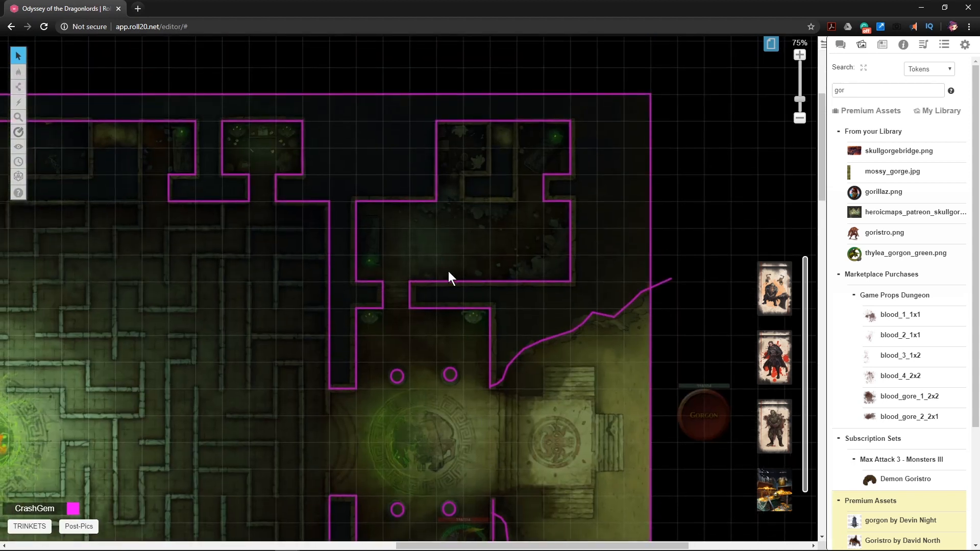
{"action": "left_click", "coordinate": [411, 283]}
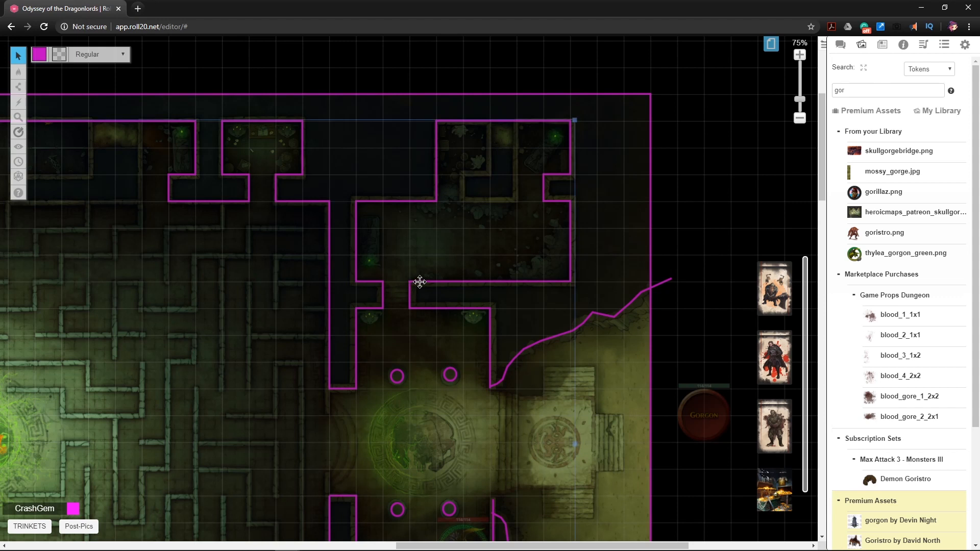
{"action": "left_click_drag", "start_coordinate": [334, 334], "coordinate": [343, 303]}
{"action": "left_click", "coordinate": [470, 234]}
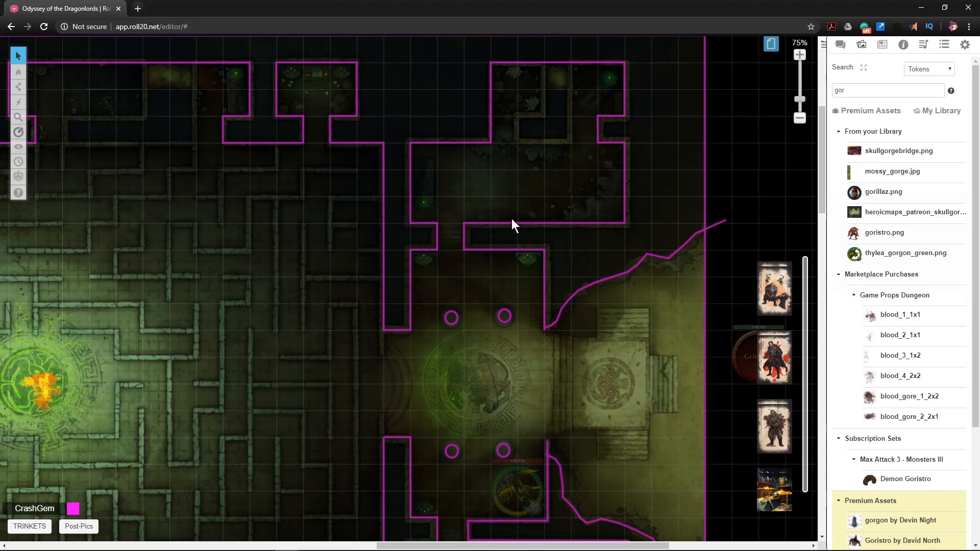
{"action": "scroll", "coordinate": [494, 205], "scroll_direction": "down", "scroll_amount": 4}
{"action": "left_click_drag", "start_coordinate": [466, 199], "coordinate": [488, 196]}
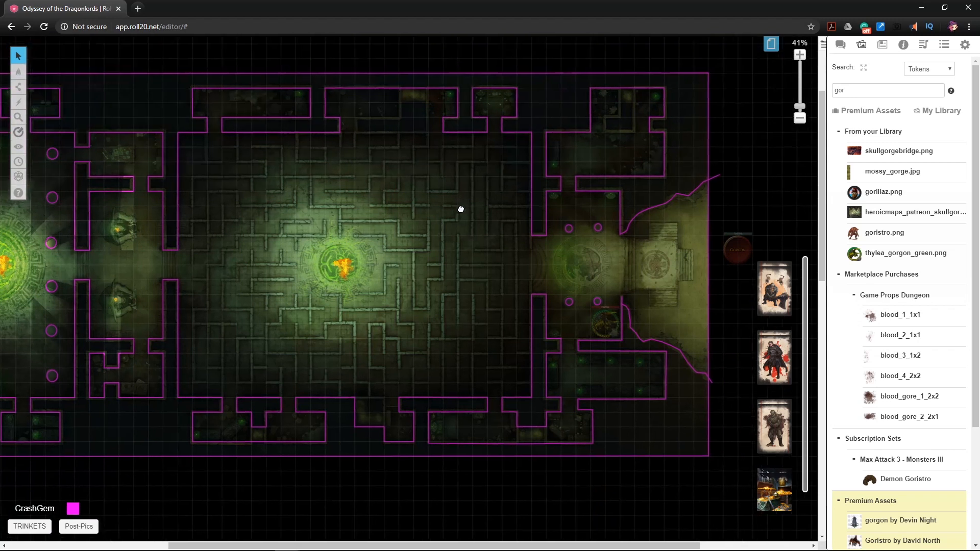
{"action": "left_click", "coordinate": [581, 185]}
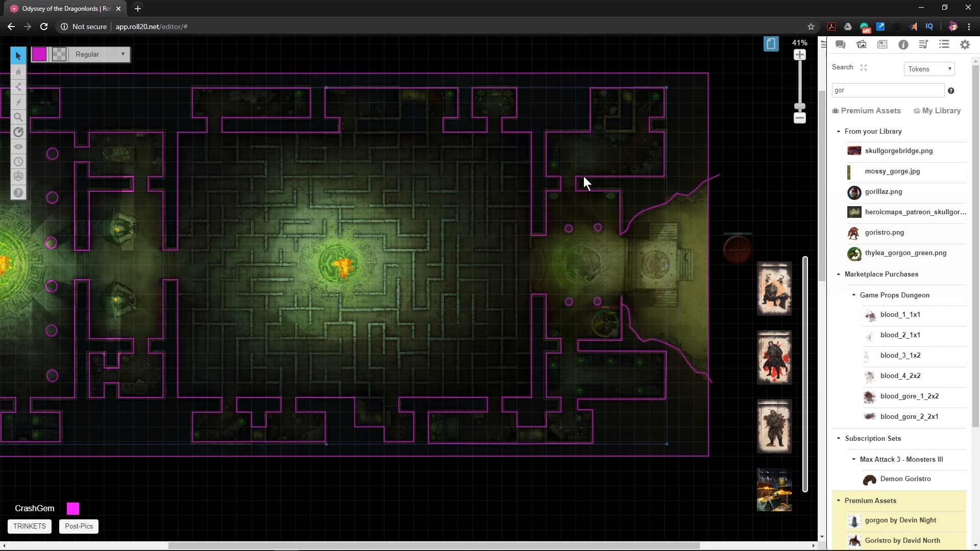
{"action": "left_click", "coordinate": [586, 271]}
- Move the Gorgon token on the Objects & Tokens layer from the entrance hall into the room above it
{"action": "mouse_move", "coordinate": [20, 72]}
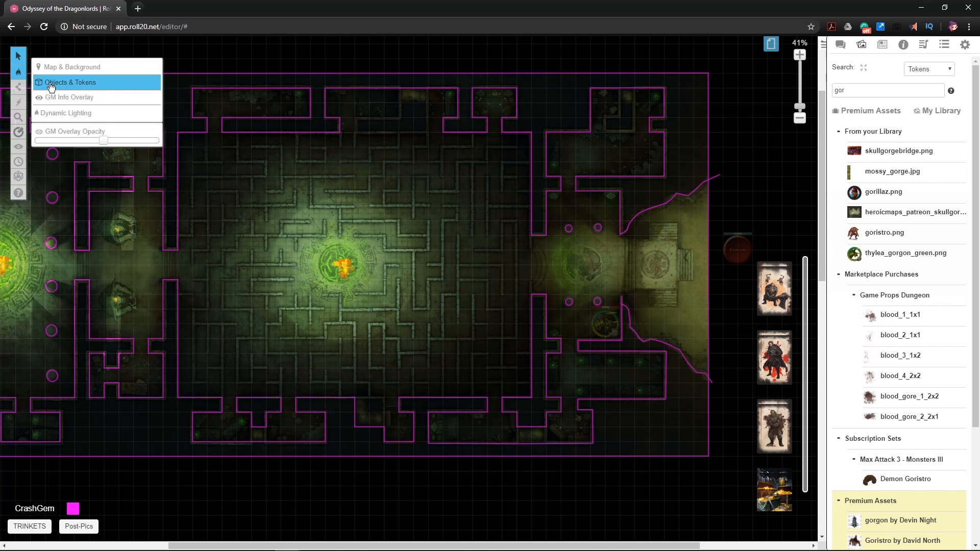
{"action": "left_click", "coordinate": [51, 86]}
{"action": "left_click_drag", "start_coordinate": [605, 323], "coordinate": [604, 159]}
{"action": "left_click", "coordinate": [752, 170]}
- Copy the upper statue's fire light on the Dynamic Lighting layer and paste it at the left end of the room below the entrance hall
{"action": "scroll", "coordinate": [696, 203], "scroll_direction": "up", "scroll_amount": 5}
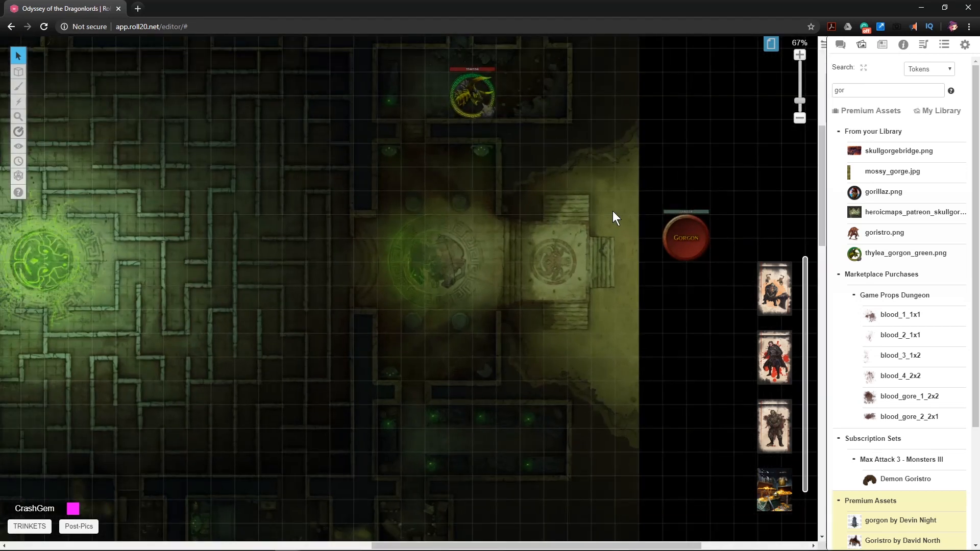
{"action": "scroll", "coordinate": [528, 246], "scroll_direction": "up", "scroll_amount": 2}
{"action": "left_click_drag", "start_coordinate": [590, 247], "coordinate": [640, 216]}
{"action": "left_click_drag", "start_coordinate": [516, 289], "coordinate": [595, 260]}
{"action": "mouse_move", "coordinate": [20, 75]}
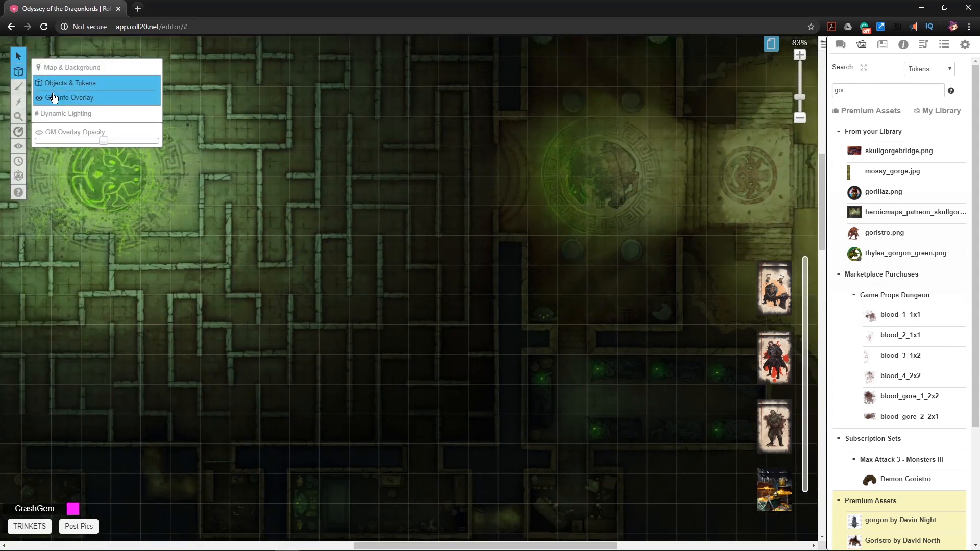
{"action": "left_click", "coordinate": [55, 97]}
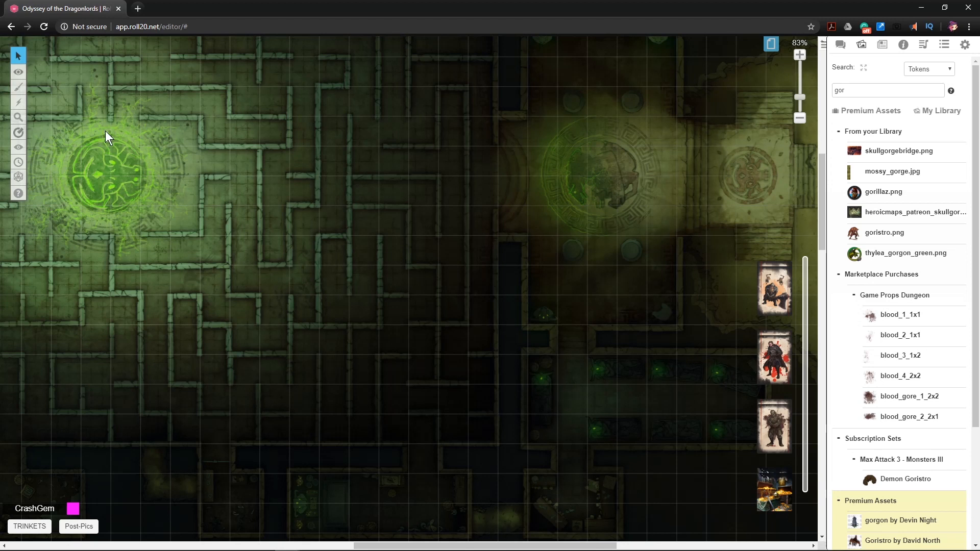
{"action": "mouse_move", "coordinate": [19, 73]}
{"action": "left_click", "coordinate": [68, 112]}
{"action": "left_click_drag", "start_coordinate": [76, 208], "coordinate": [470, 236]}
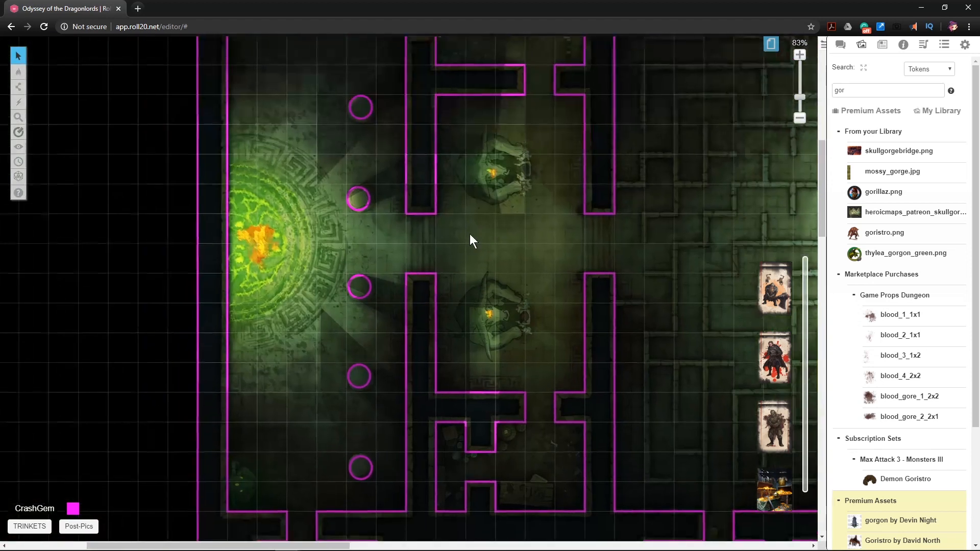
{"action": "left_click", "coordinate": [492, 166]}
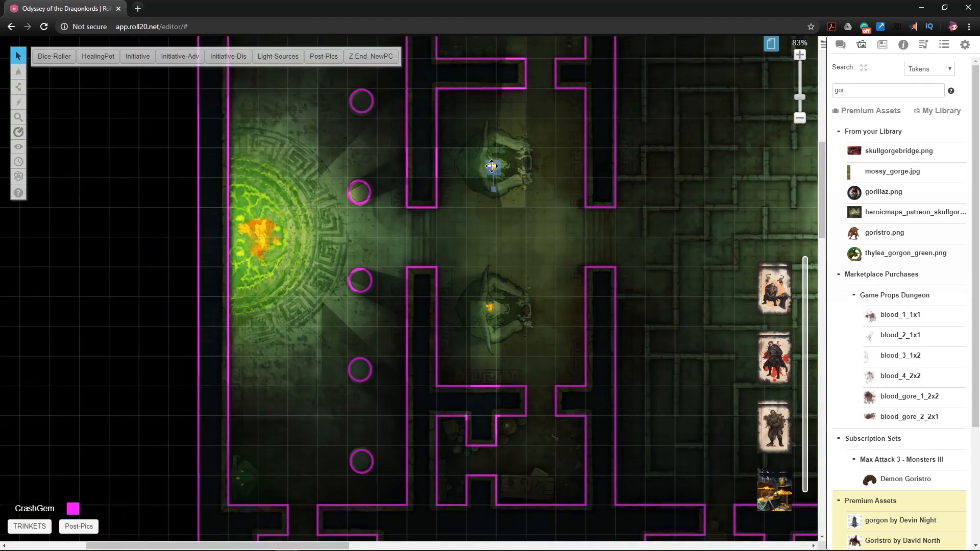
{"action": "left_click", "coordinate": [683, 255]}
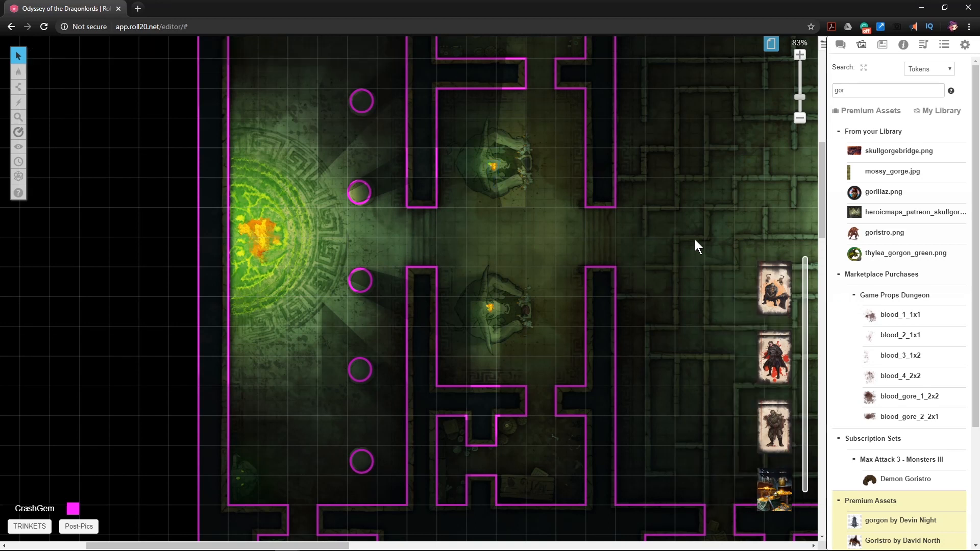
{"action": "left_click_drag", "start_coordinate": [702, 231], "coordinate": [280, 159]}
{"action": "left_click_drag", "start_coordinate": [650, 292], "coordinate": [472, 260]}
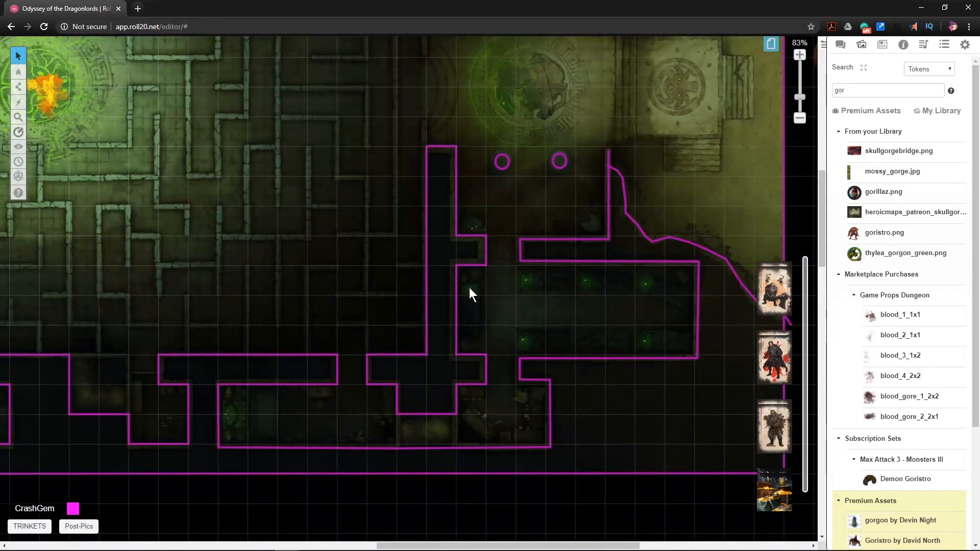
{"action": "key", "text": "ctrl+v"}
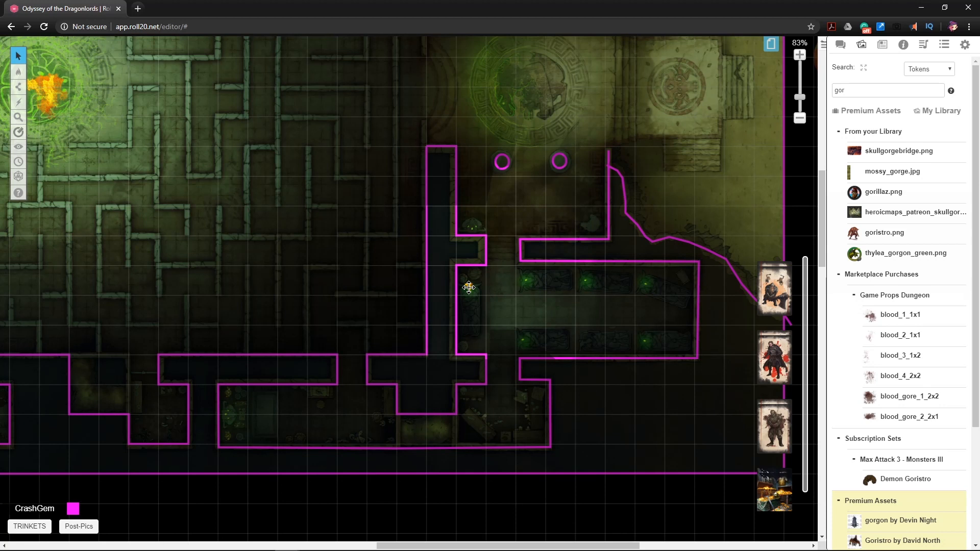
- Set the pasted fire token's emitted light to a 20 ft radius with dim light starting at -5 ft, and save it
{"action": "left_click", "coordinate": [469, 287]}
{"action": "double_click", "coordinate": [468, 287]}
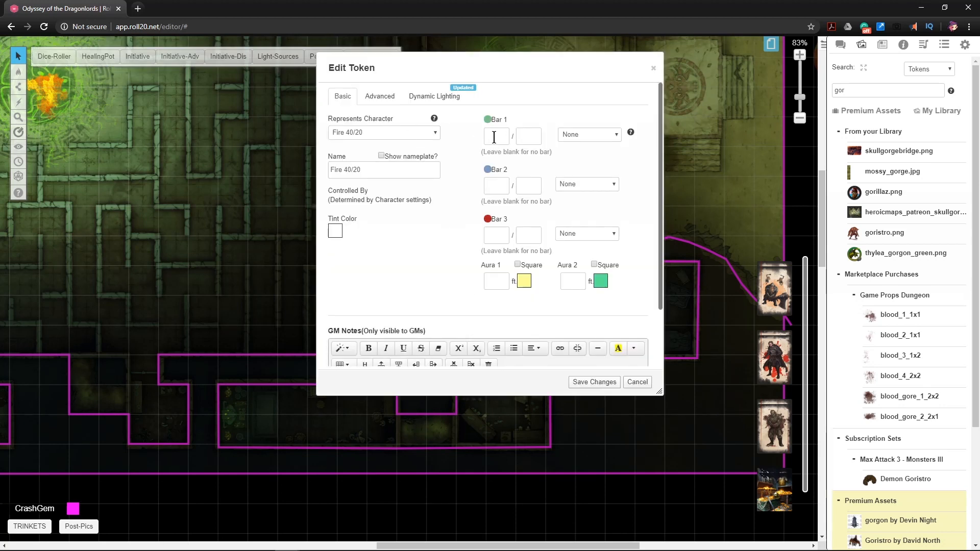
{"action": "left_click", "coordinate": [379, 97]}
{"action": "left_click_drag", "start_coordinate": [509, 138], "coordinate": [481, 134]}
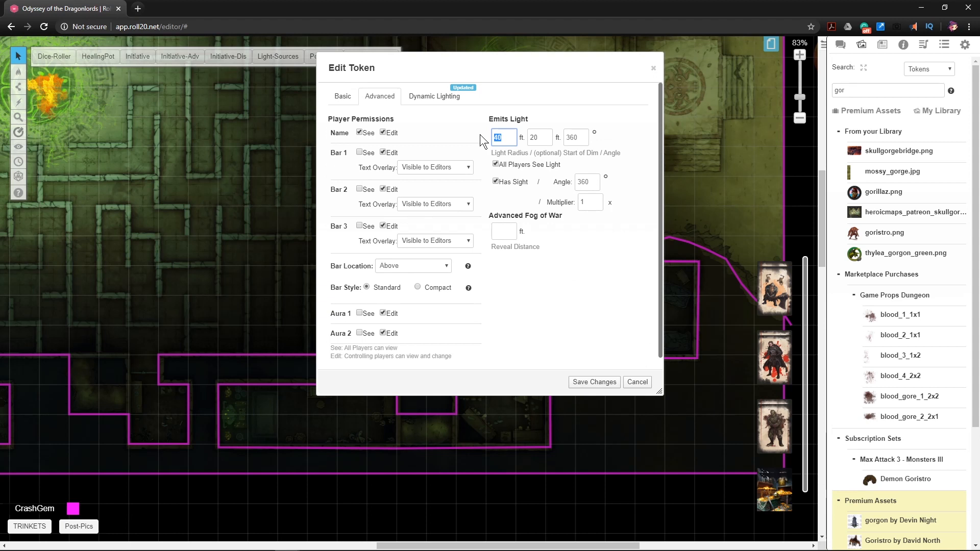
{"action": "type", "text": "20'"}
{"action": "key", "text": "Tab"}
{"action": "type", "text": "-5"}
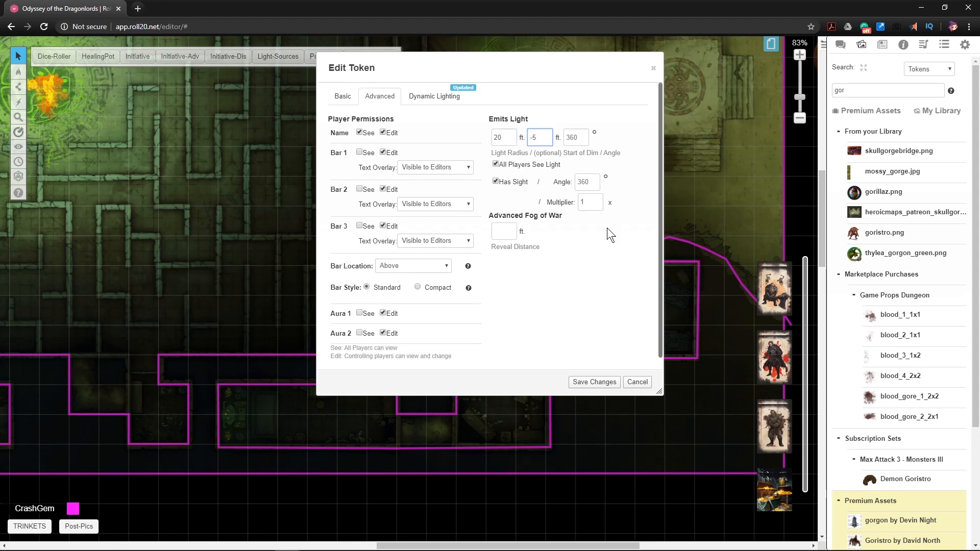
{"action": "left_click", "coordinate": [594, 382]}
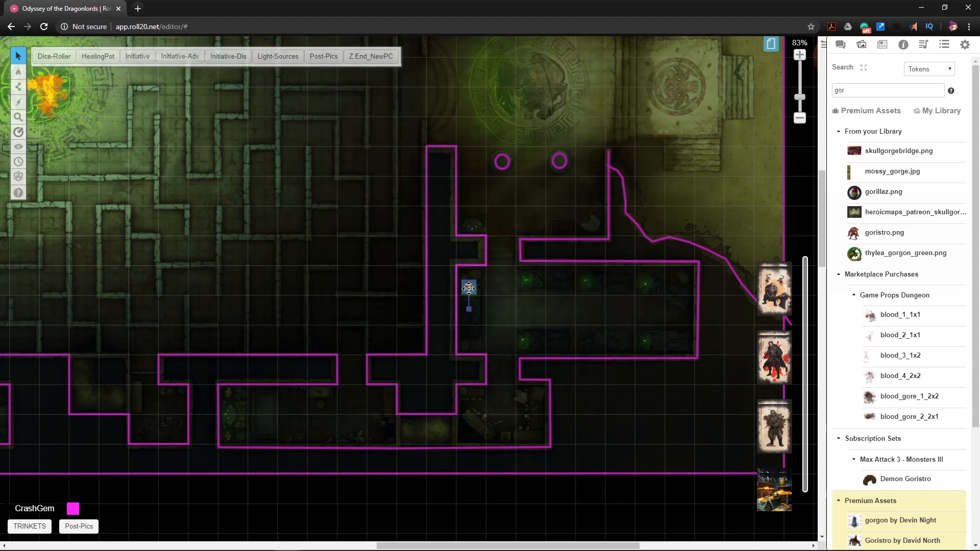
- Paste copies of the 20 ft fire light onto the room's other green lights and the entrance hall's lower-left brazier
{"action": "left_click", "coordinate": [526, 279]}
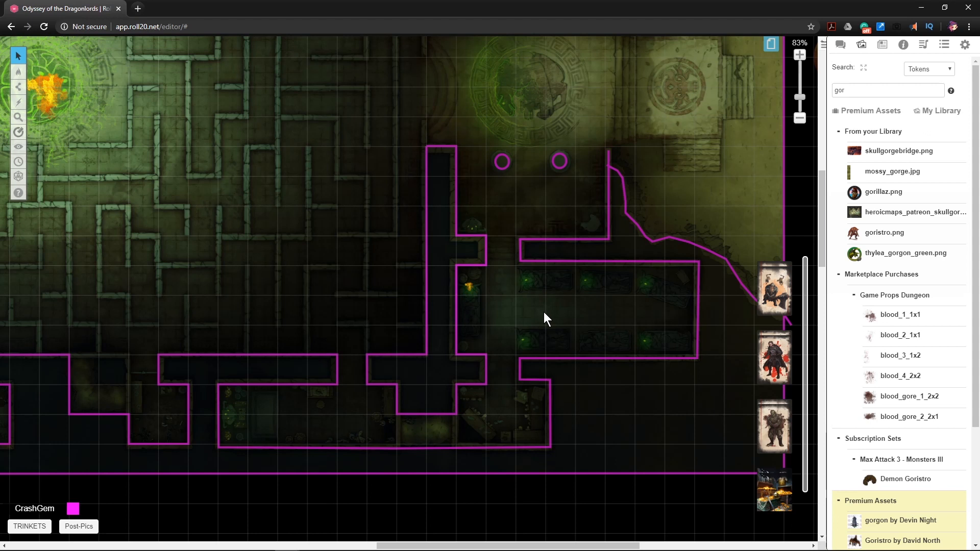
{"action": "key", "text": "ctrl+v"}
{"action": "key", "text": "ctrl+v"}
{"action": "key", "text": "ctrl+v"}
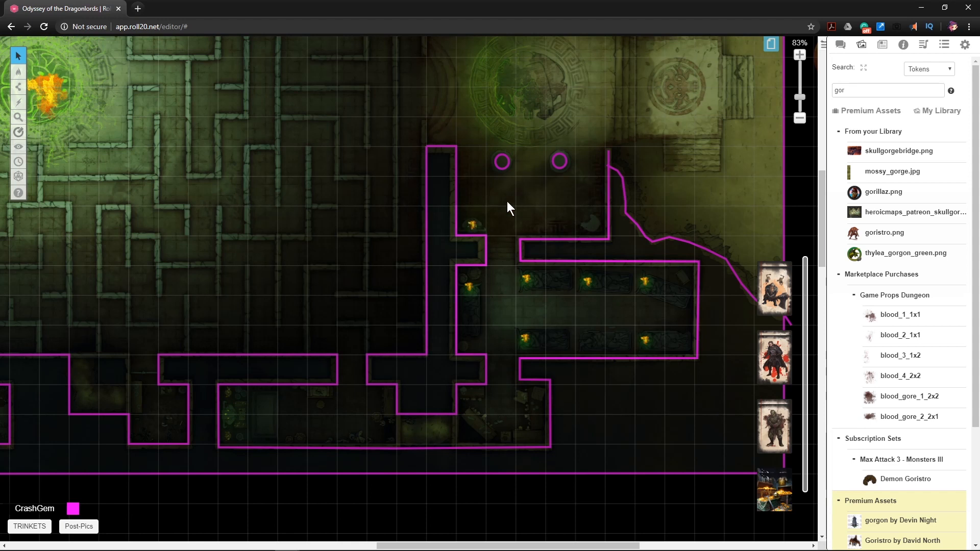
- Paste copies of the 20 ft fire light onto the entrance hall's two upper braziers and the green lights in the rooms above it
{"action": "scroll", "coordinate": [515, 204], "scroll_direction": "up", "scroll_amount": 4}
{"action": "key", "text": "ctrl+v"}
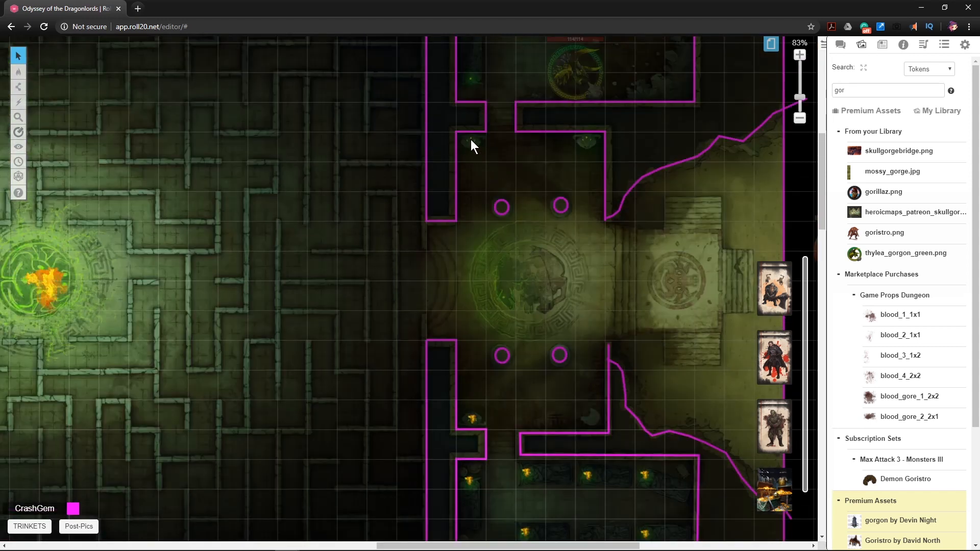
{"action": "key", "text": "ctrl+v"}
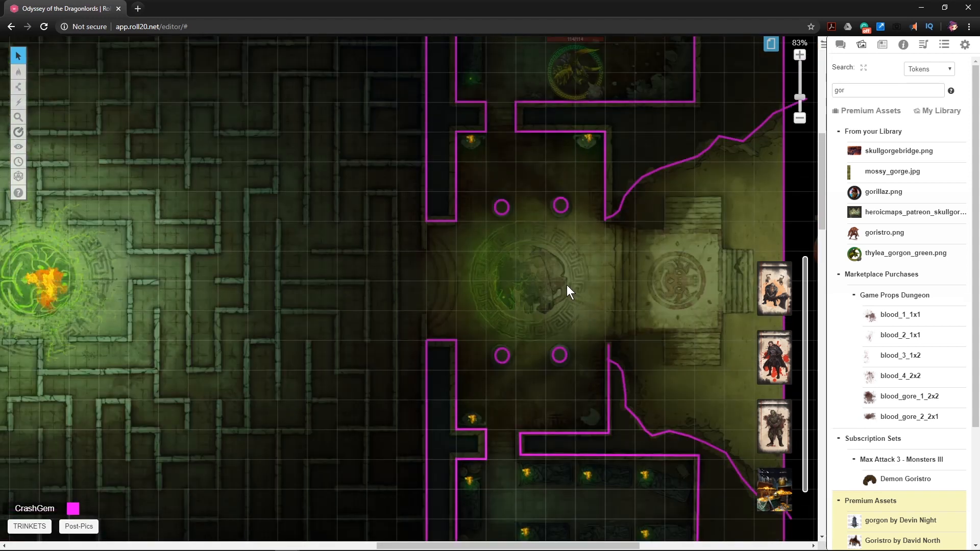
{"action": "scroll", "coordinate": [567, 284], "scroll_direction": "up", "scroll_amount": 2}
{"action": "key", "text": "ctrl+v"}
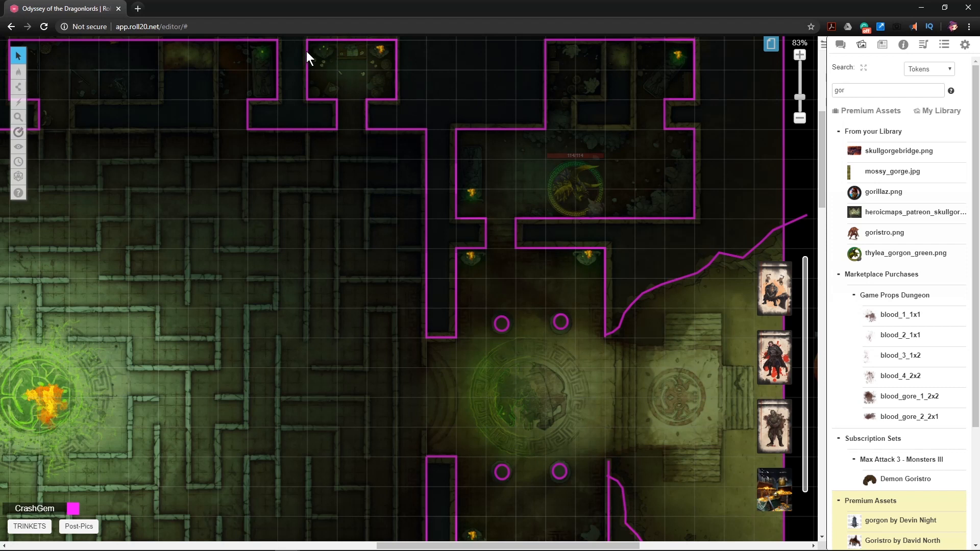
- Paste copies of the fire light onto the green lights in the rooms along the labyrinth's north and south sides
{"action": "left_click_drag", "start_coordinate": [247, 217], "coordinate": [435, 235]}
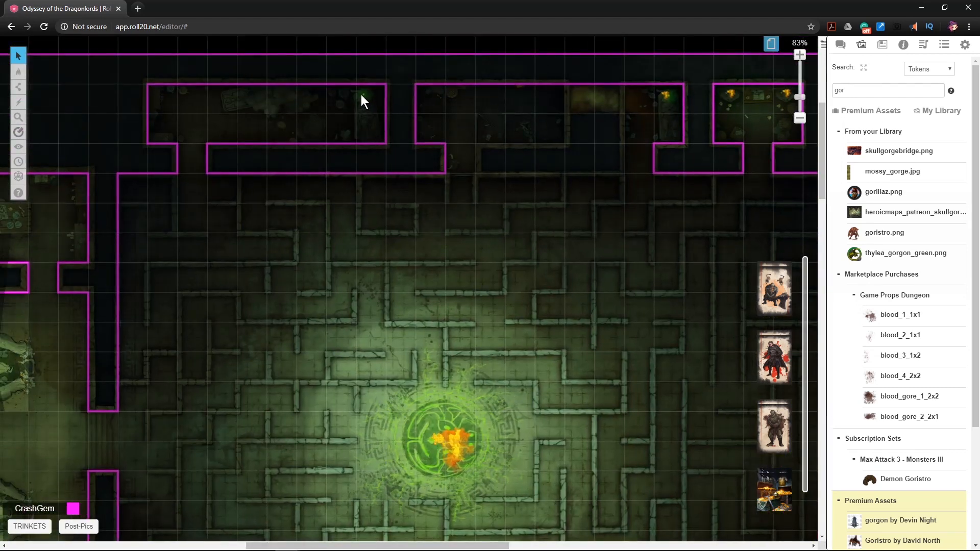
{"action": "scroll", "coordinate": [492, 268], "scroll_direction": "down", "scroll_amount": 8}
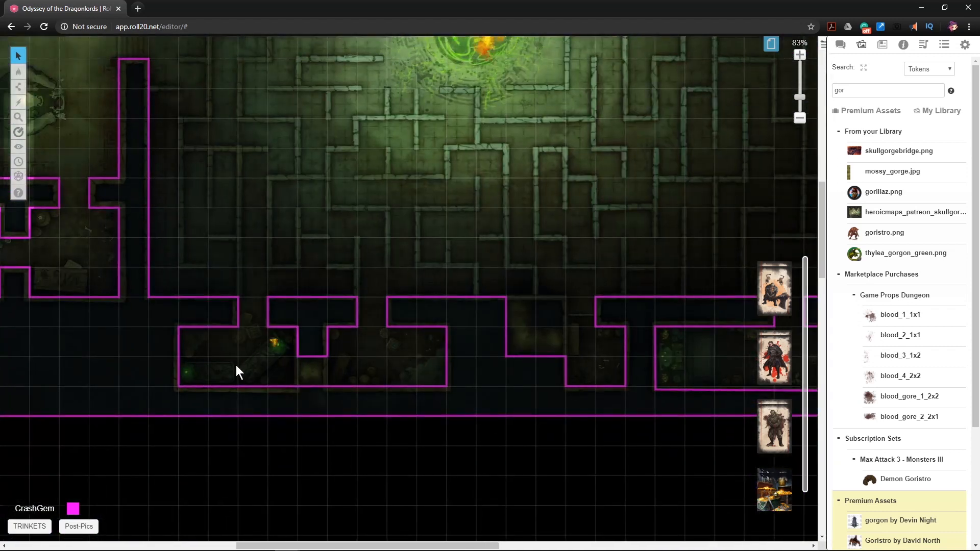
{"action": "left_click_drag", "start_coordinate": [522, 374], "coordinate": [475, 357]}
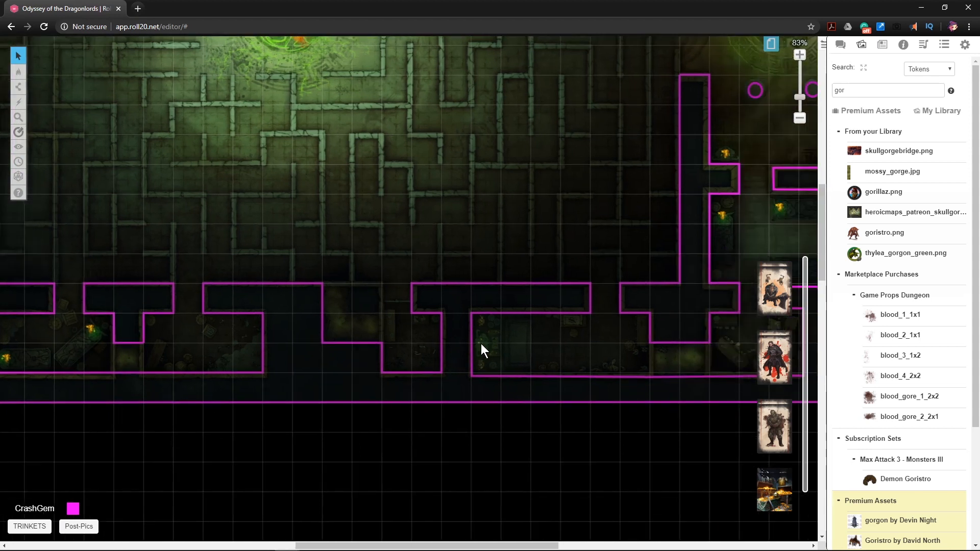
{"action": "left_click_drag", "start_coordinate": [638, 363], "coordinate": [490, 363]}
- Paste copies of the fire light onto the west hall's corner lights and the green lights in its small end rooms
{"action": "left_click_drag", "start_coordinate": [363, 233], "coordinate": [481, 240]}
{"action": "left_click_drag", "start_coordinate": [441, 337], "coordinate": [464, 322]}
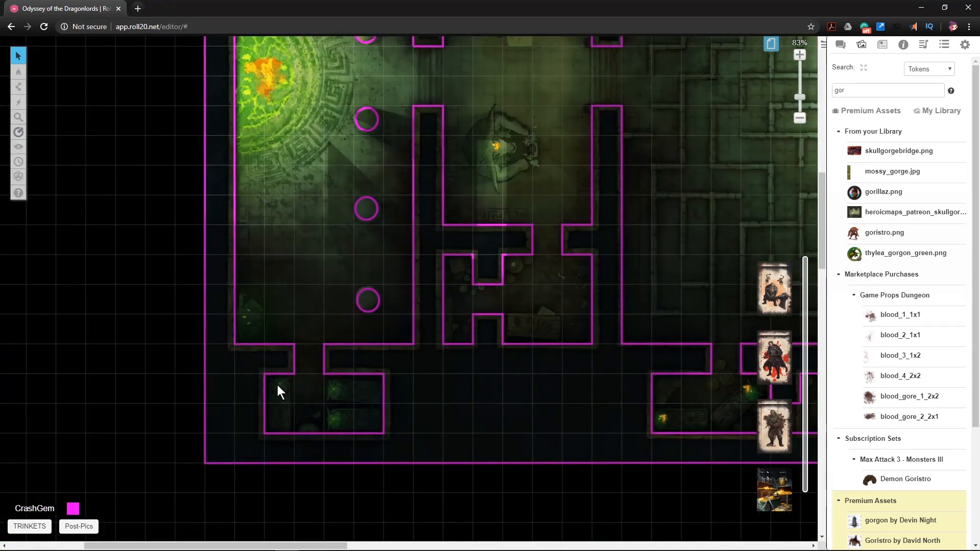
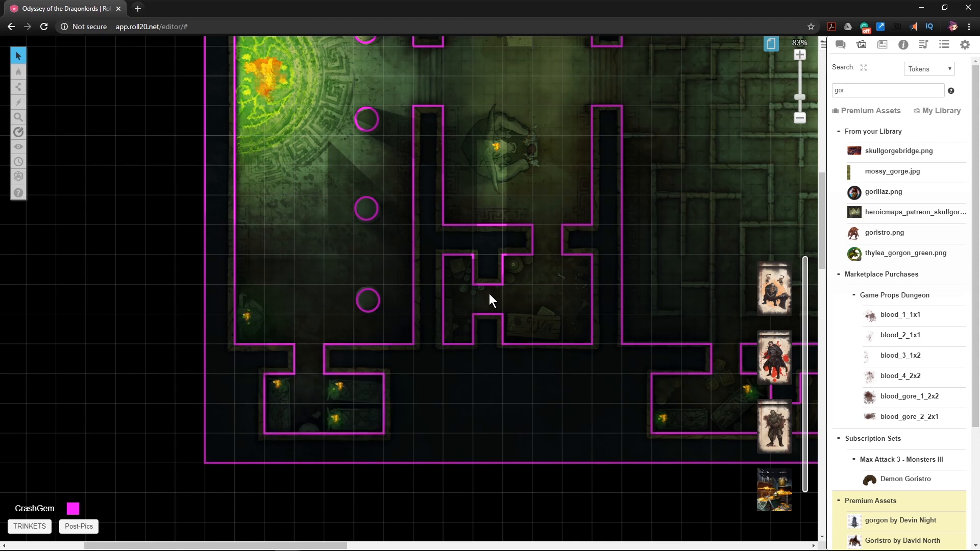
{"action": "scroll", "coordinate": [346, 255], "scroll_direction": "up", "scroll_amount": 7}
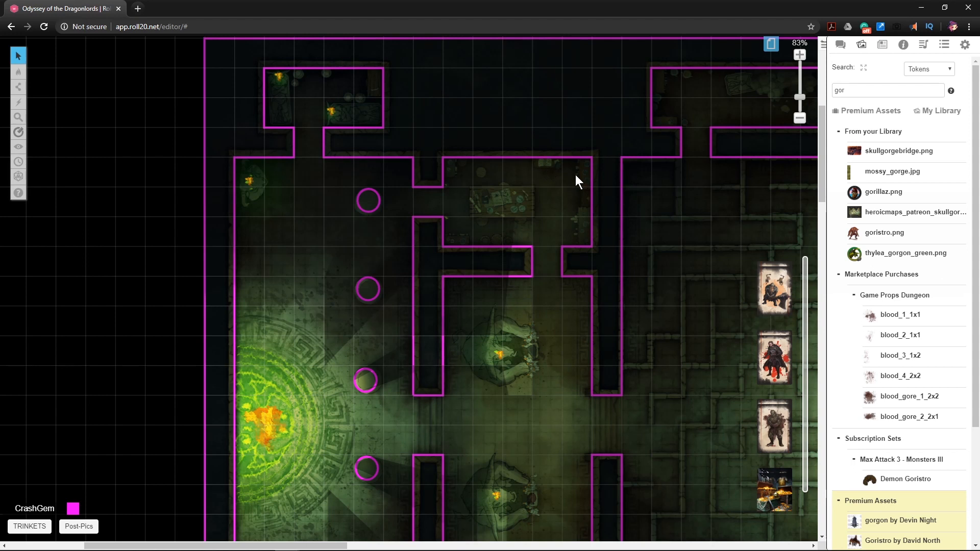
- Outline the unwalled solid block inside the north room with the Polygon/Line tool as a magenta lighting wall
{"action": "left_click_drag", "start_coordinate": [658, 232], "coordinate": [350, 236]}
{"action": "mouse_move", "coordinate": [18, 86]}
{"action": "left_click", "coordinate": [49, 98]}
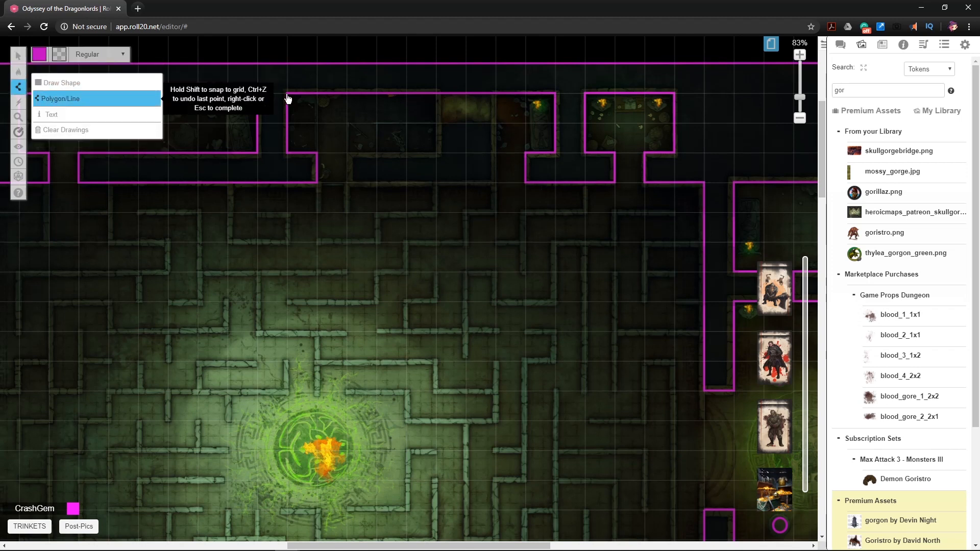
{"action": "left_click", "coordinate": [437, 123]}
{"action": "left_click", "coordinate": [436, 152]}
{"action": "left_click", "coordinate": [347, 152]}
{"action": "left_click", "coordinate": [494, 182]}
{"action": "left_click", "coordinate": [493, 122]}
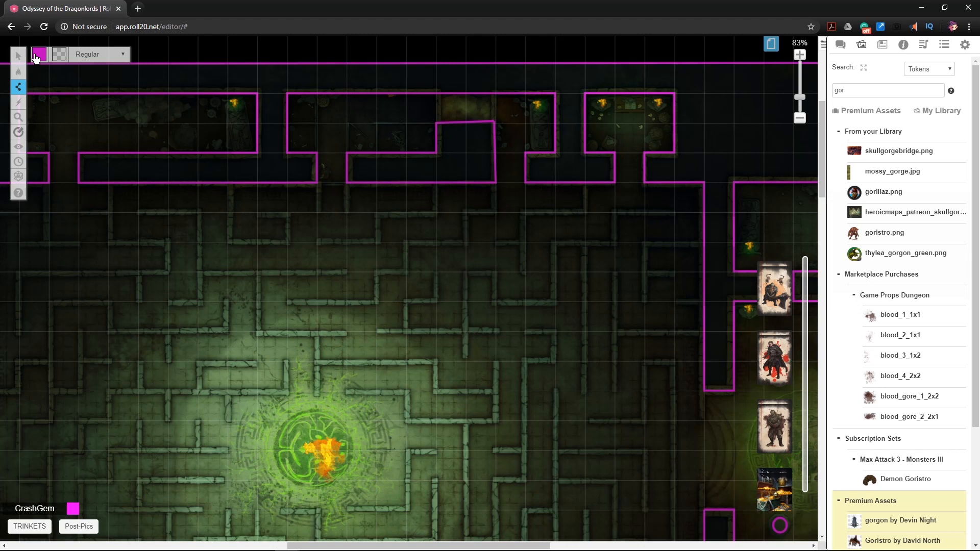
- Switch the line colour to green and outline the one-square block at the opening of the middle south room
{"action": "left_click", "coordinate": [39, 54]}
{"action": "left_click", "coordinate": [62, 82]}
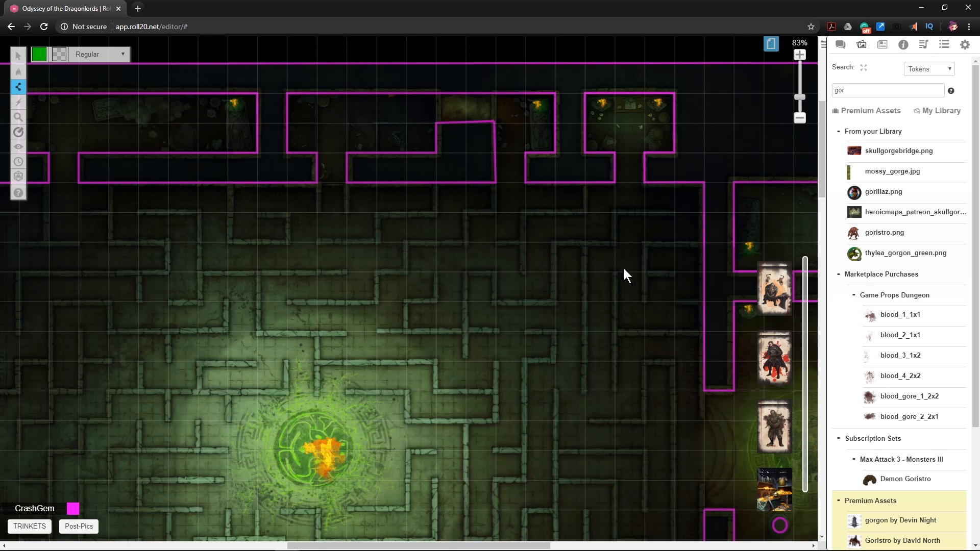
{"action": "scroll", "coordinate": [620, 302], "scroll_direction": "down", "scroll_amount": 3}
{"action": "scroll", "coordinate": [622, 299], "scroll_direction": "down", "scroll_amount": 7}
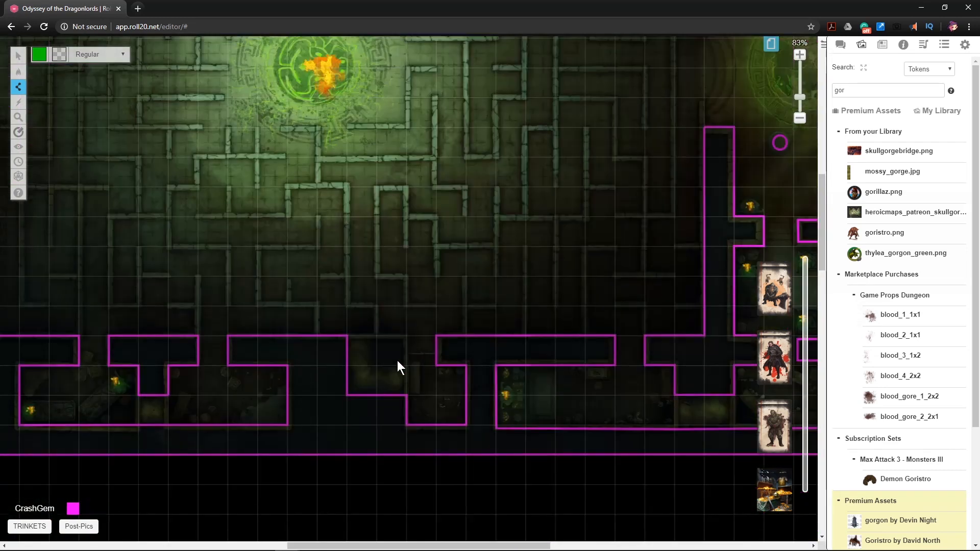
{"action": "scroll", "coordinate": [391, 366], "scroll_direction": "up", "scroll_amount": 2}
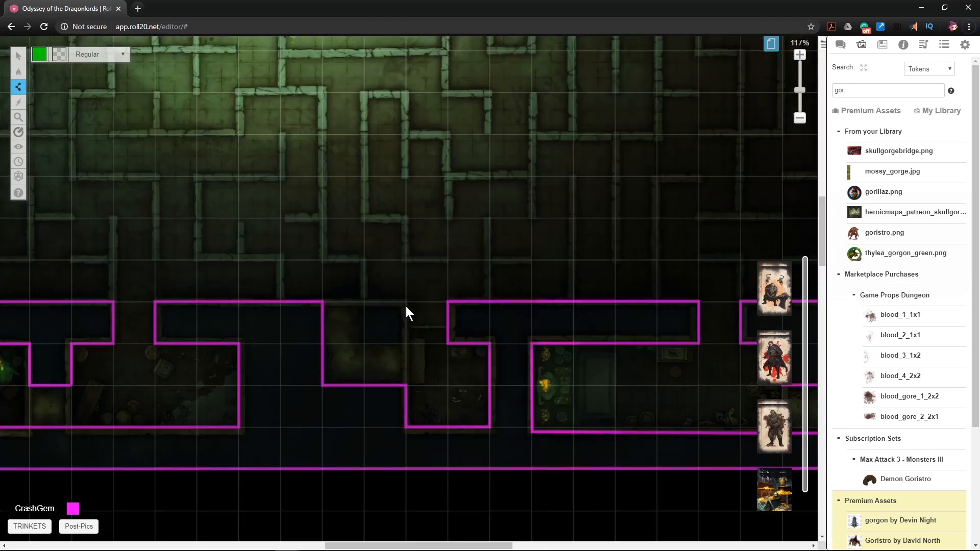
{"action": "left_click", "coordinate": [405, 302]}
{"action": "left_click", "coordinate": [367, 303]}
{"action": "left_click", "coordinate": [369, 341]}
{"action": "left_click", "coordinate": [403, 344]}
{"action": "left_click", "coordinate": [406, 301]}
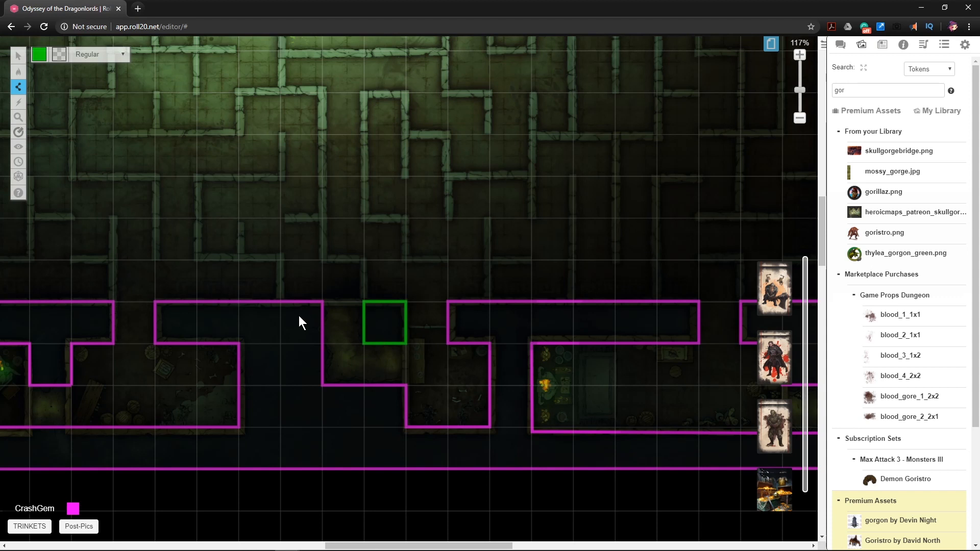
- Trace the stepped labyrinth wall rising from the south block just left of the green square
{"action": "left_click", "coordinate": [280, 300]}
{"action": "left_click", "coordinate": [196, 260]}
{"action": "left_click", "coordinate": [197, 177]}
{"action": "double_click", "coordinate": [198, 177]}
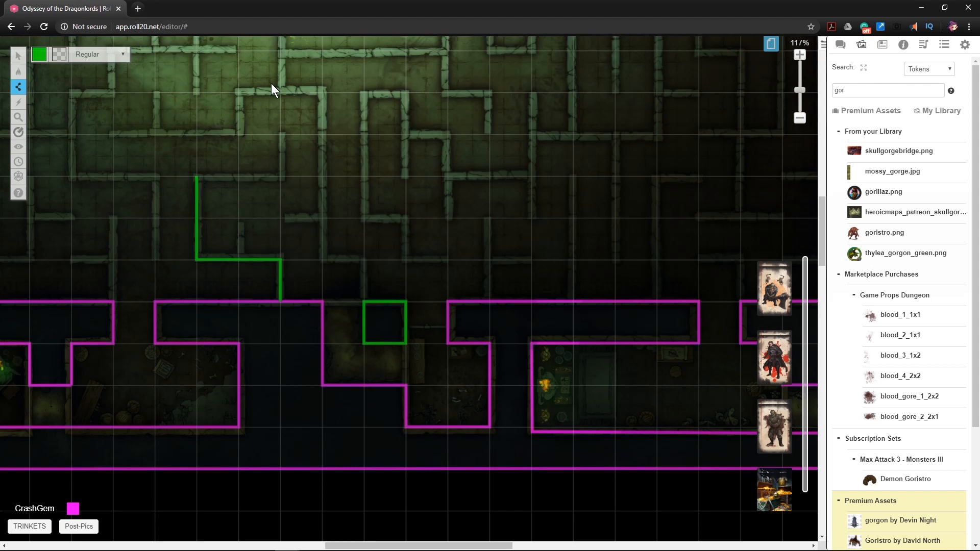
- Trace the two inverted-U walls south of the labyrinth's centre and the L-shaped wall beneath them
{"action": "left_click", "coordinate": [242, 131]}
{"action": "left_click", "coordinate": [239, 93]}
{"action": "double_click", "coordinate": [319, 150]}
{"action": "left_click", "coordinate": [322, 260]}
{"action": "double_click", "coordinate": [369, 259]}
{"action": "left_click", "coordinate": [363, 92]}
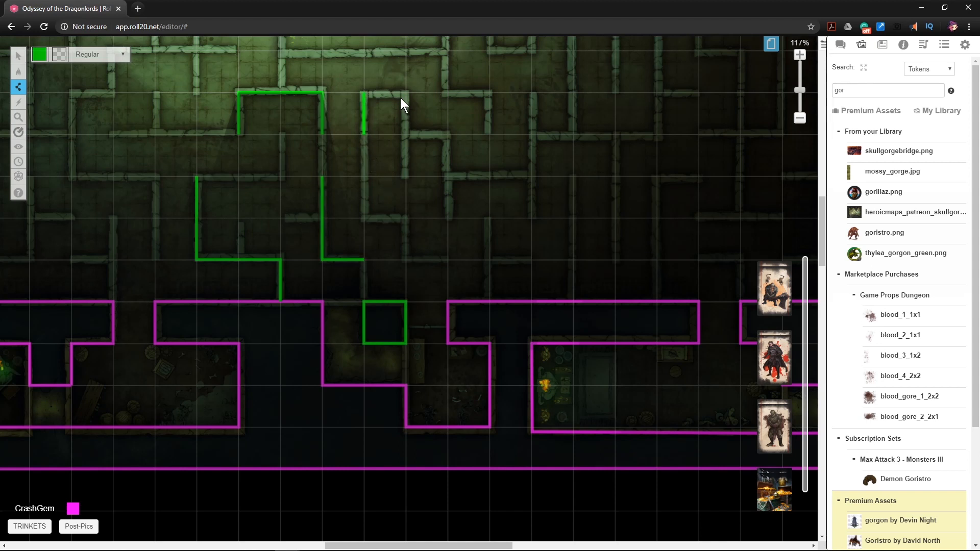
{"action": "left_click", "coordinate": [407, 171]}
{"action": "right_click", "coordinate": [406, 172]}
- Trace the stepped labyrinth wall directly below the central green circle, extending east
{"action": "scroll", "coordinate": [413, 182], "scroll_direction": "up", "scroll_amount": 4}
{"action": "left_click", "coordinate": [230, 166]}
{"action": "left_click", "coordinate": [278, 167]}
{"action": "left_click", "coordinate": [280, 205]}
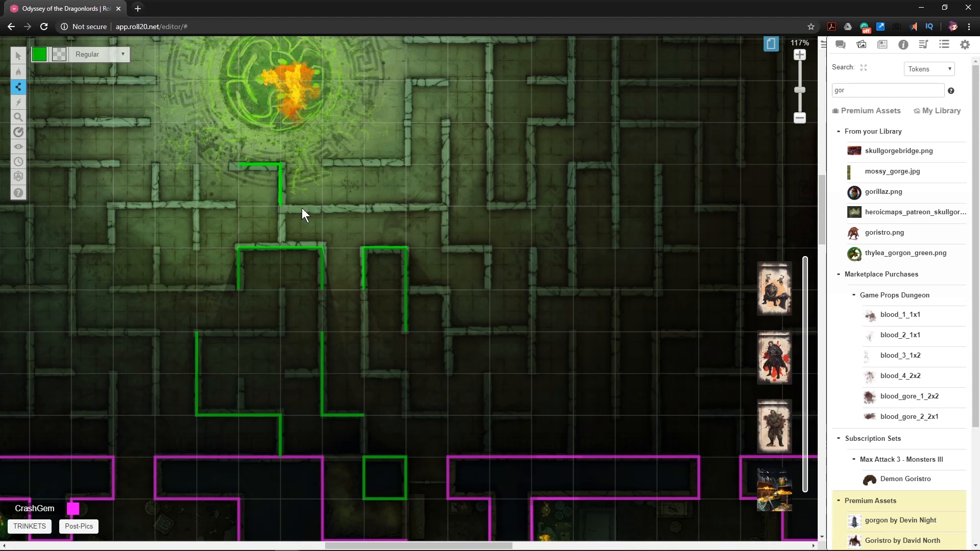
{"action": "left_click", "coordinate": [443, 206]}
- Trace the stepped labyrinth wall just northeast of the central green circle
{"action": "scroll", "coordinate": [466, 225], "scroll_direction": "up", "scroll_amount": 4}
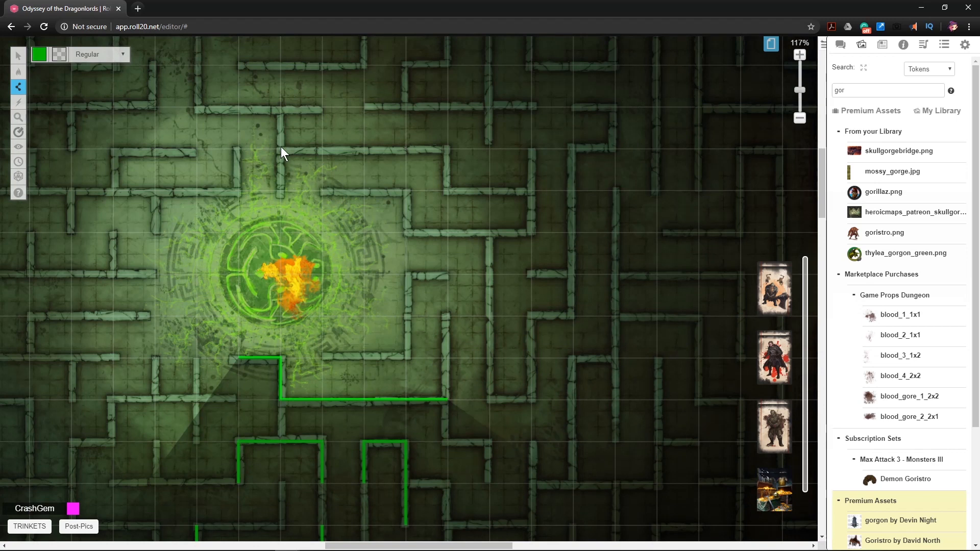
{"action": "left_click", "coordinate": [446, 148]}
{"action": "left_click", "coordinate": [448, 190]}
{"action": "left_click", "coordinate": [530, 190]}
- Trace the stepped wall two corridors north of the central circle, ending in a short eastward run
{"action": "scroll", "coordinate": [523, 211], "scroll_direction": "up", "scroll_amount": 5}
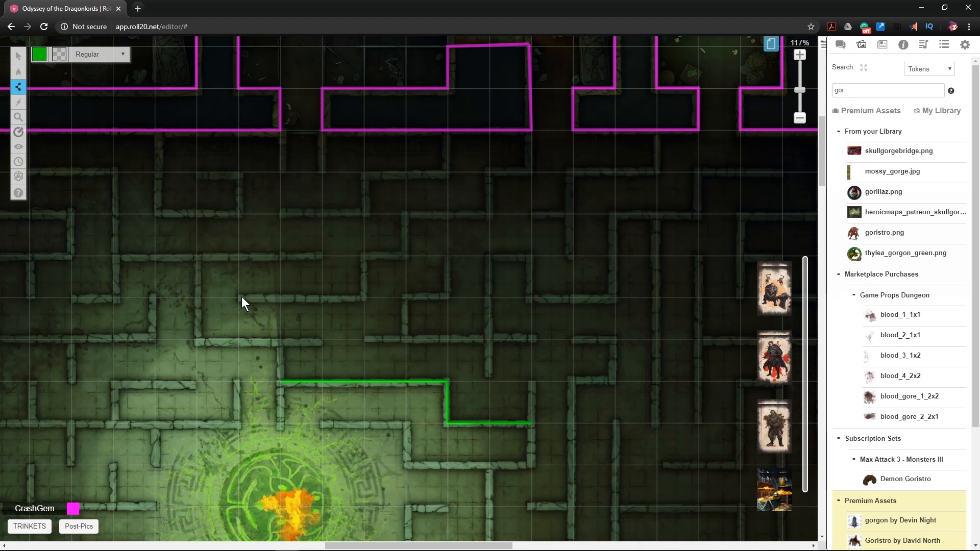
{"action": "left_click", "coordinate": [363, 297]}
{"action": "left_click", "coordinate": [363, 255]}
{"action": "double_click", "coordinate": [405, 255]}
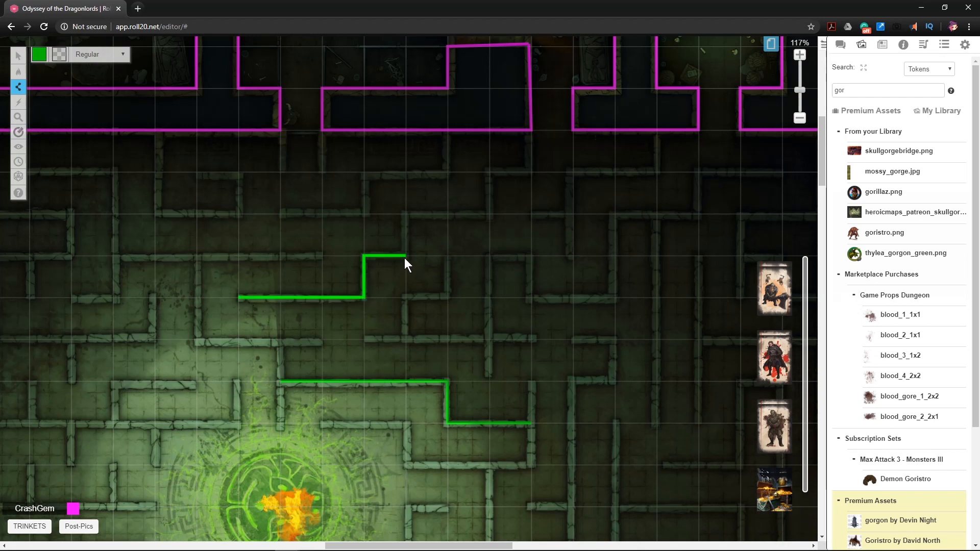
{"action": "left_click", "coordinate": [283, 211]}
{"action": "double_click", "coordinate": [364, 214]}
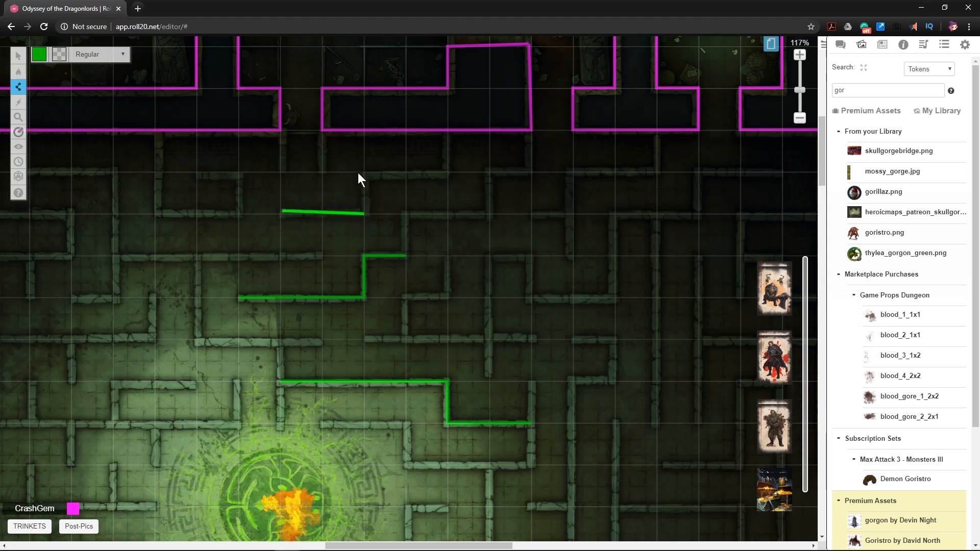
{"action": "key", "text": "ctrl+z"}
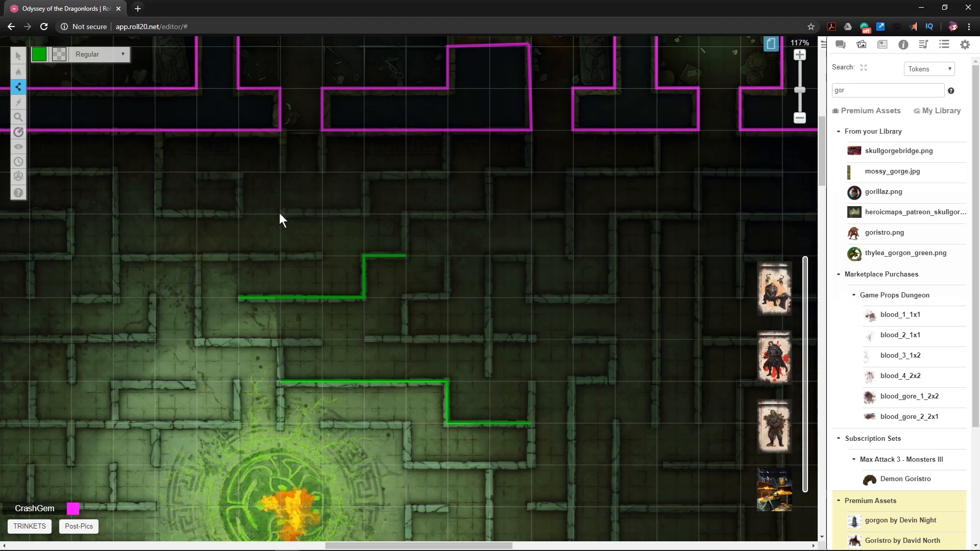
- Trace the stepped wall below the north rooms and the hook-shaped wall hanging from the north block to its left
{"action": "left_click", "coordinate": [363, 214]}
{"action": "left_click", "coordinate": [364, 172]}
{"action": "double_click", "coordinate": [444, 172]}
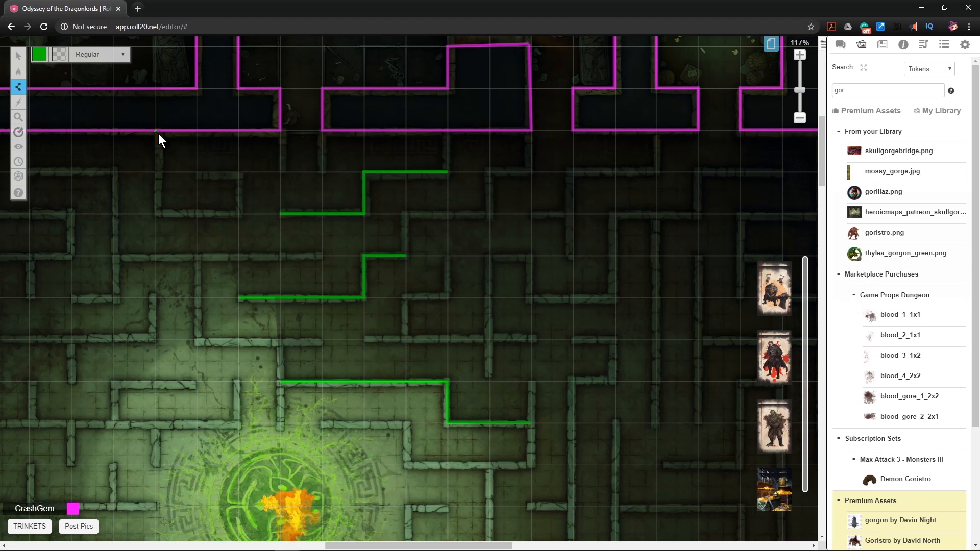
{"action": "left_click", "coordinate": [155, 213]}
{"action": "double_click", "coordinate": [239, 213]}
{"action": "double_click", "coordinate": [239, 173]}
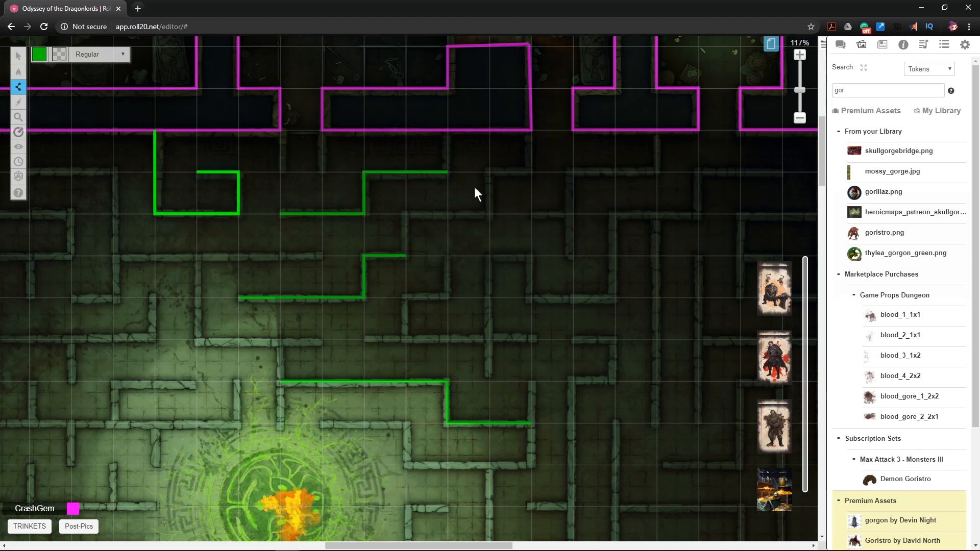
- Trace the stepped wall descending southwest from the small north block near the labyrinth's northeast corner
{"action": "left_click", "coordinate": [531, 215]}
{"action": "left_click", "coordinate": [572, 214]}
{"action": "left_click", "coordinate": [573, 172]}
{"action": "double_click", "coordinate": [656, 172]}
{"action": "double_click", "coordinate": [657, 131]}
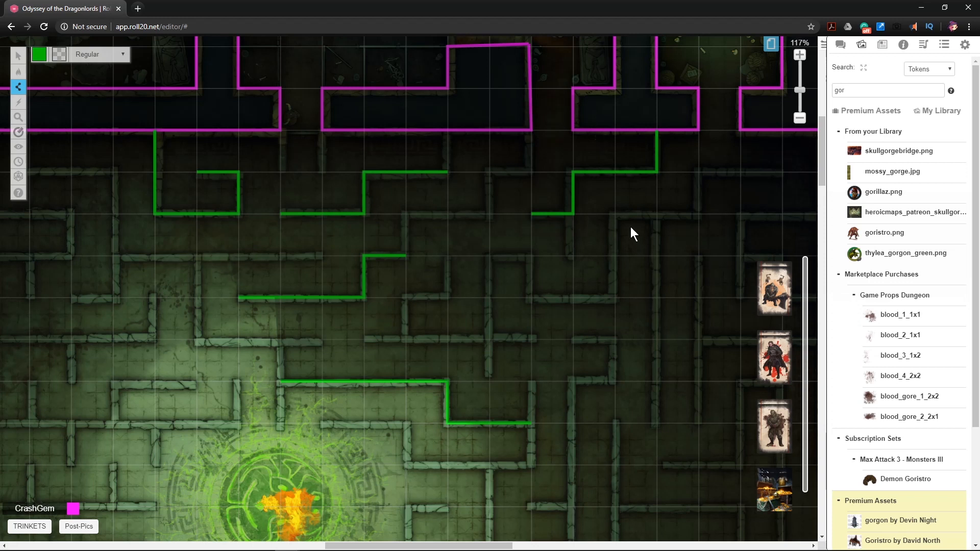
- Trace the bracket-shaped wall in the labyrinth's northeast and the long hooked vertical wall beside it
{"action": "left_click", "coordinate": [697, 215]}
{"action": "left_click", "coordinate": [615, 214]}
{"action": "left_click", "coordinate": [615, 297]}
{"action": "double_click", "coordinate": [530, 296]}
{"action": "left_click", "coordinate": [530, 255]}
{"action": "left_click", "coordinate": [490, 255]}
{"action": "double_click", "coordinate": [490, 380]}
- Trace the small stepped wall left of the long vertical wall and the stepped wall joining the north block's corner
{"action": "left_click", "coordinate": [448, 255]}
{"action": "double_click", "coordinate": [447, 298]}
{"action": "double_click", "coordinate": [405, 340]}
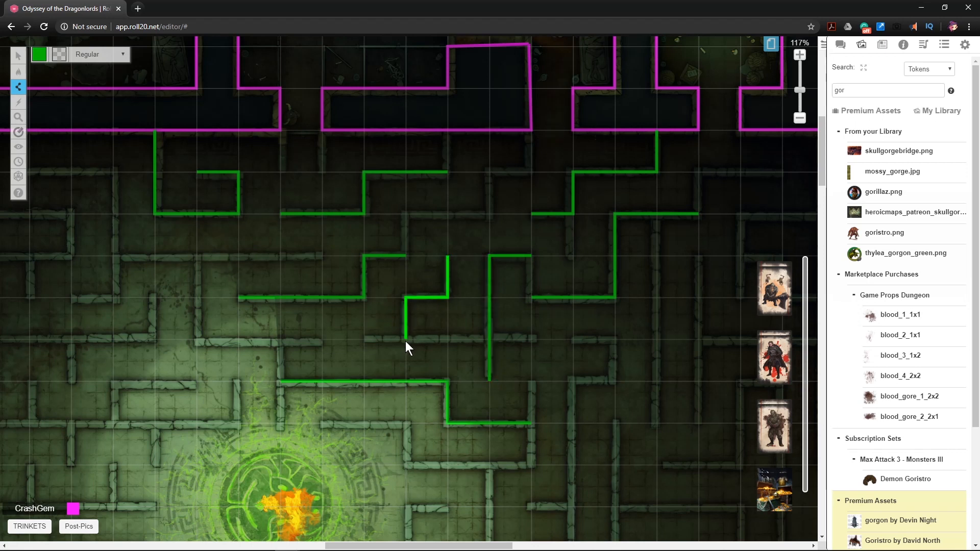
{"action": "left_click", "coordinate": [490, 171]}
{"action": "left_click", "coordinate": [531, 172]}
{"action": "double_click", "coordinate": [531, 131]}
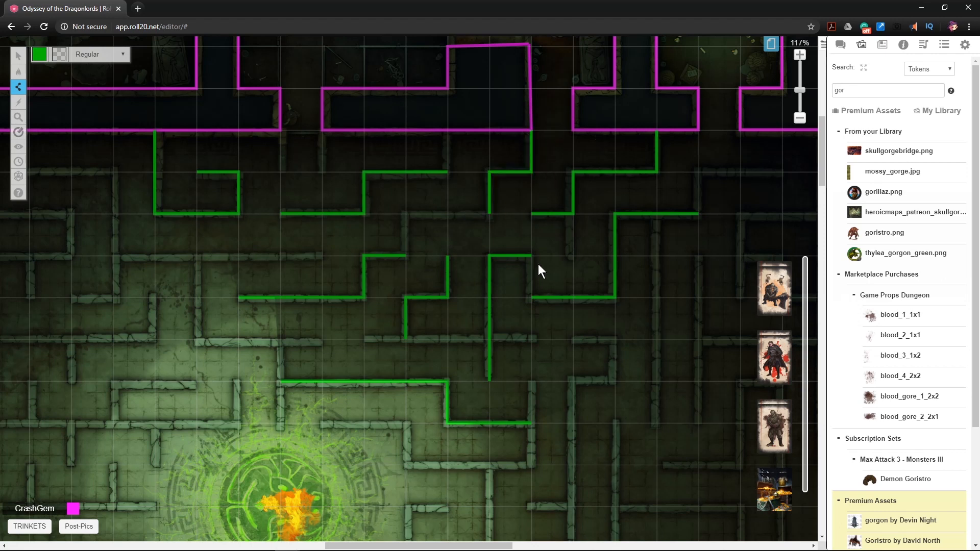
- Trace the long horizontal wall west of the central circle with its short downward end
{"action": "scroll", "coordinate": [459, 545], "scroll_direction": "left", "scroll_amount": 5}
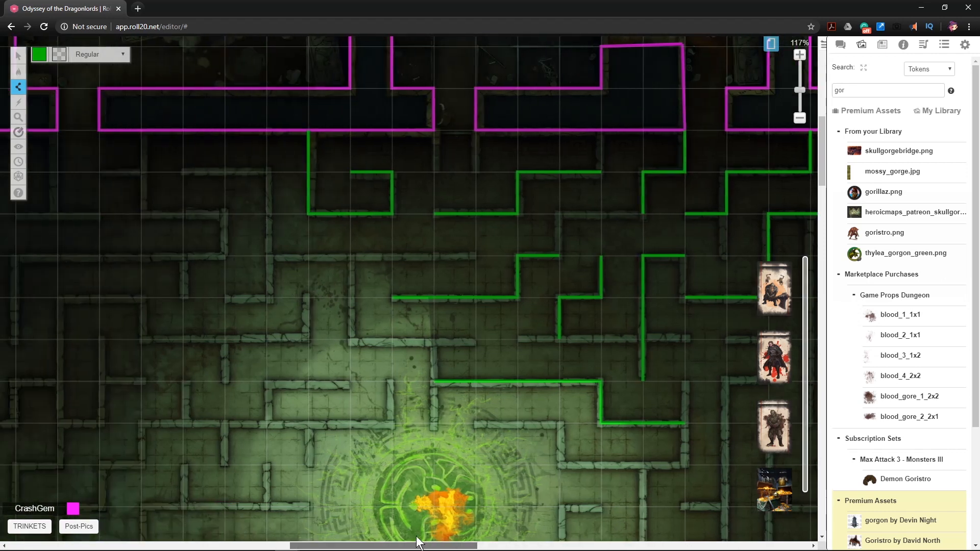
{"action": "scroll", "coordinate": [412, 341], "scroll_direction": "down", "scroll_amount": 3}
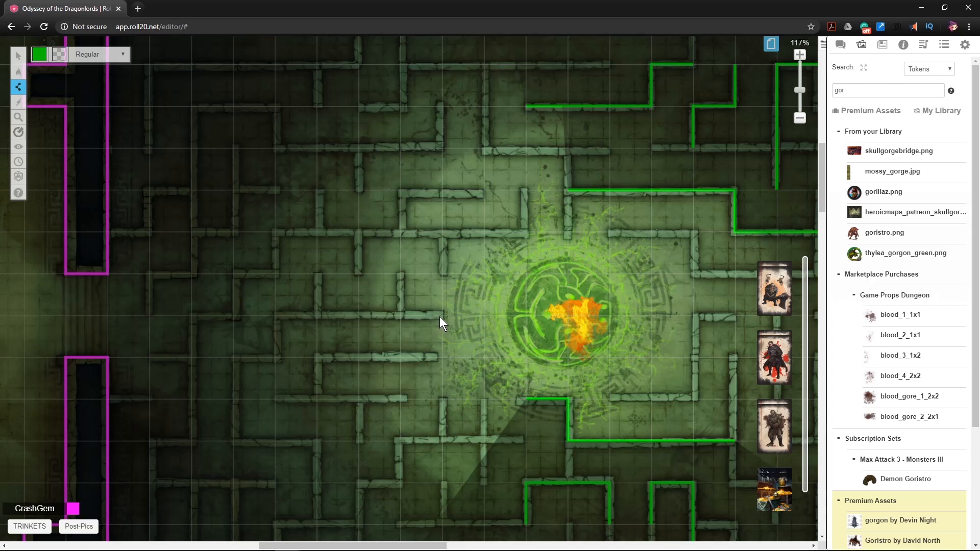
{"action": "left_click", "coordinate": [276, 316]}
{"action": "double_click", "coordinate": [275, 357]}
- Trace the three-step wall rising toward the northeast near the labyrinth's west entrance
{"action": "left_click", "coordinate": [149, 315]}
{"action": "left_click", "coordinate": [149, 274]}
{"action": "double_click", "coordinate": [192, 274]}
{"action": "left_click", "coordinate": [197, 235]}
{"action": "left_click", "coordinate": [235, 229]}
{"action": "double_click", "coordinate": [231, 204]}
- Trace the stepped wall running east from the upper west block, just above the west entrance
{"action": "left_click", "coordinate": [109, 233]}
{"action": "double_click", "coordinate": [150, 233]}
{"action": "left_click", "coordinate": [154, 194]}
{"action": "left_click", "coordinate": [197, 191]}
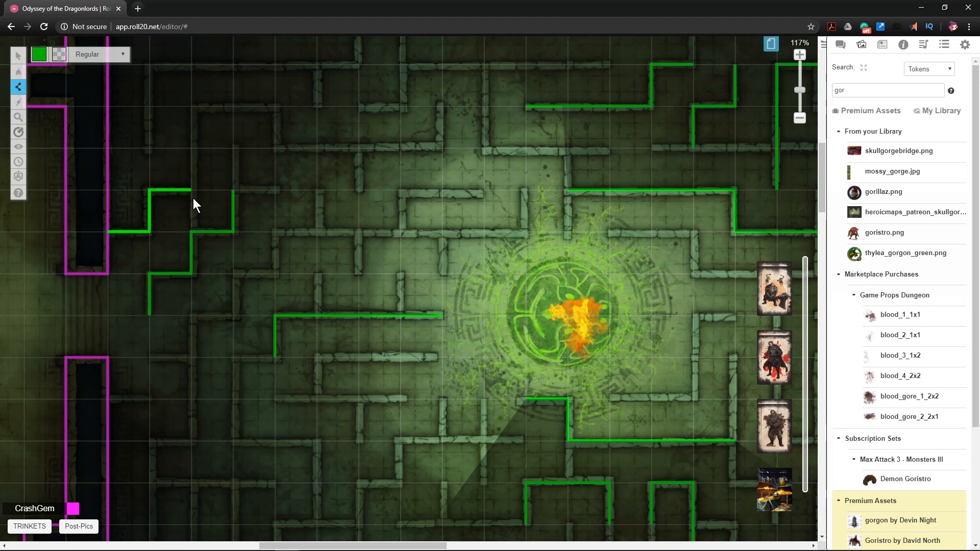
{"action": "right_click", "coordinate": [193, 198]}
- Trace the L-shaped wall in the labyrinth's northwest area, right of the upper west block
{"action": "scroll", "coordinate": [219, 210], "scroll_direction": "up", "scroll_amount": 1}
{"action": "scroll", "coordinate": [160, 333], "scroll_direction": "up", "scroll_amount": 4}
{"action": "left_click", "coordinate": [151, 222]}
{"action": "double_click", "coordinate": [231, 224]}
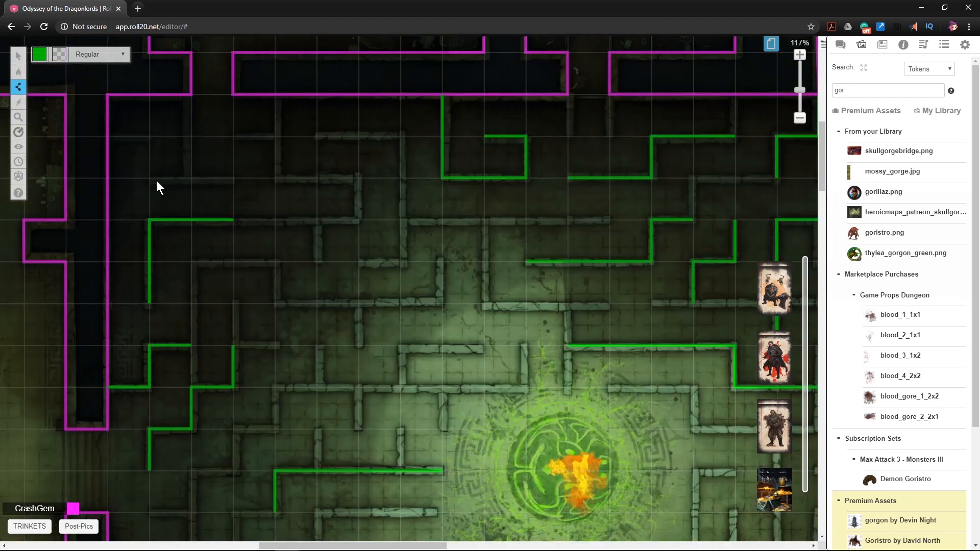
- Trace the L-shaped wall hanging from the northwest block's corner and the short wall extending east from the west block
{"action": "left_click", "coordinate": [189, 178]}
{"action": "double_click", "coordinate": [191, 96]}
{"action": "left_click", "coordinate": [106, 134]}
{"action": "double_click", "coordinate": [148, 135]}
- Trace the L-shaped wall hanging from the northwest room's block and the bent wall to its right
{"action": "left_click", "coordinate": [276, 178]}
{"action": "double_click", "coordinate": [359, 178]}
{"action": "left_click", "coordinate": [317, 135]}
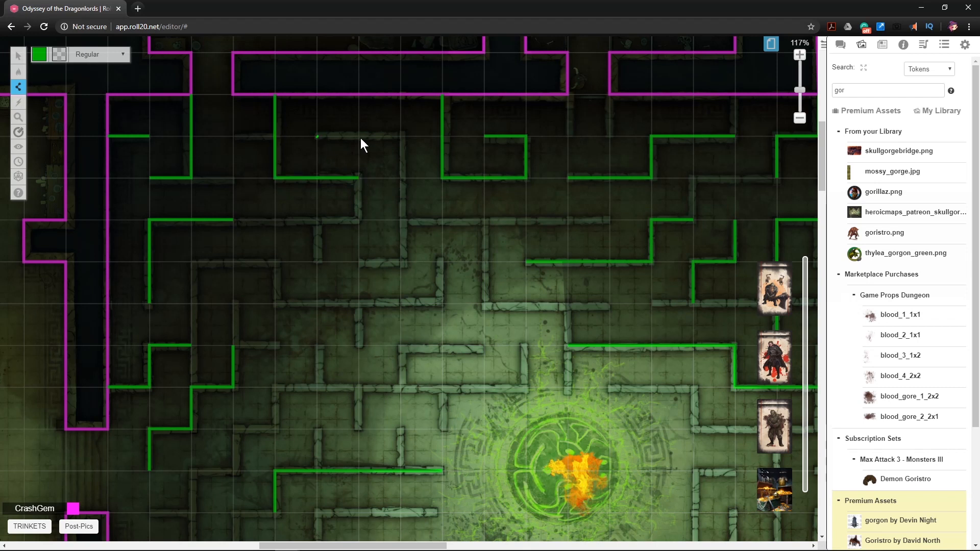
{"action": "left_click", "coordinate": [400, 135]}
{"action": "double_click", "coordinate": [401, 219]}
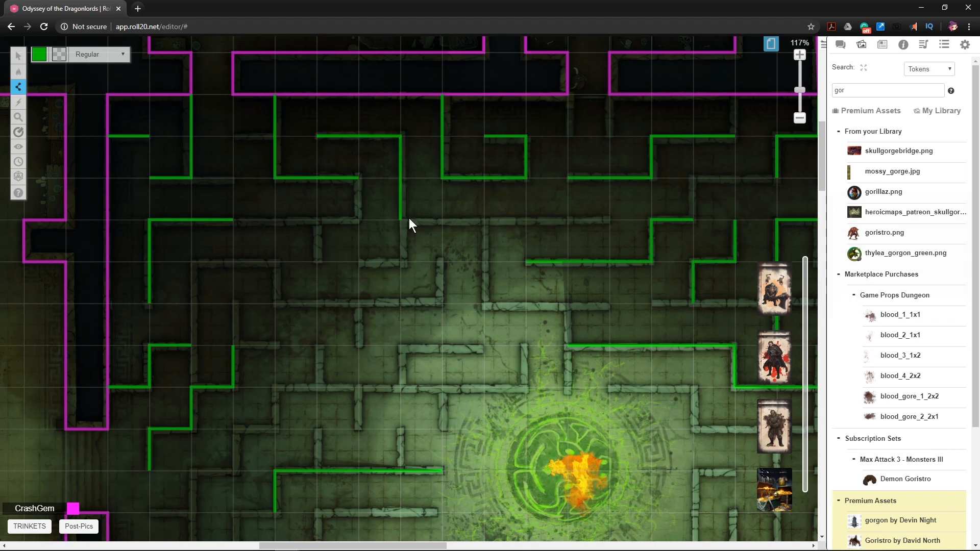
- Trace the horizontal wall below the hook-shaped wall and the short vertical wall northwest of the central circle
{"action": "left_click", "coordinate": [604, 220]}
{"action": "double_click", "coordinate": [485, 220]}
{"action": "double_click", "coordinate": [442, 302]}
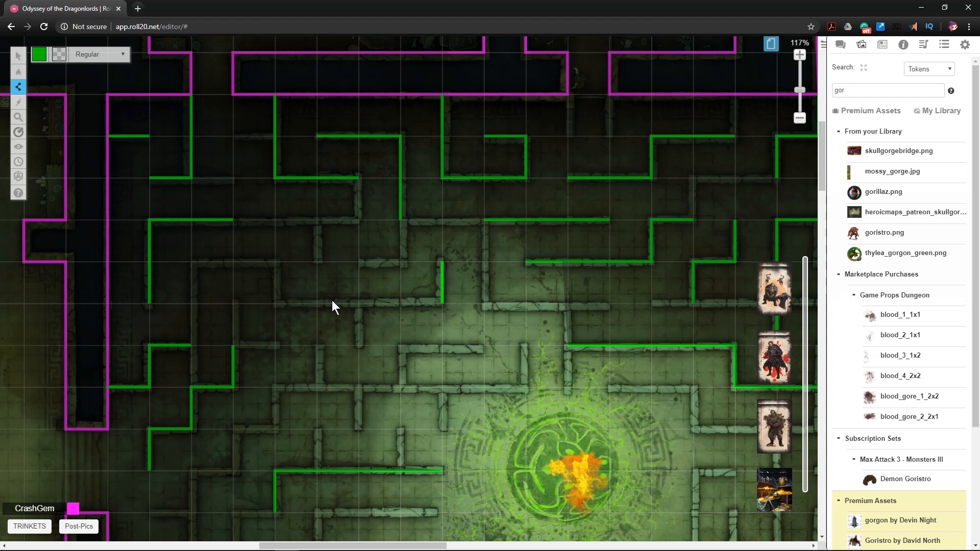
- Trace the stepped wall northwest of the central circle and the bent wall to its west
{"action": "left_click", "coordinate": [359, 305]}
{"action": "left_click", "coordinate": [360, 339]}
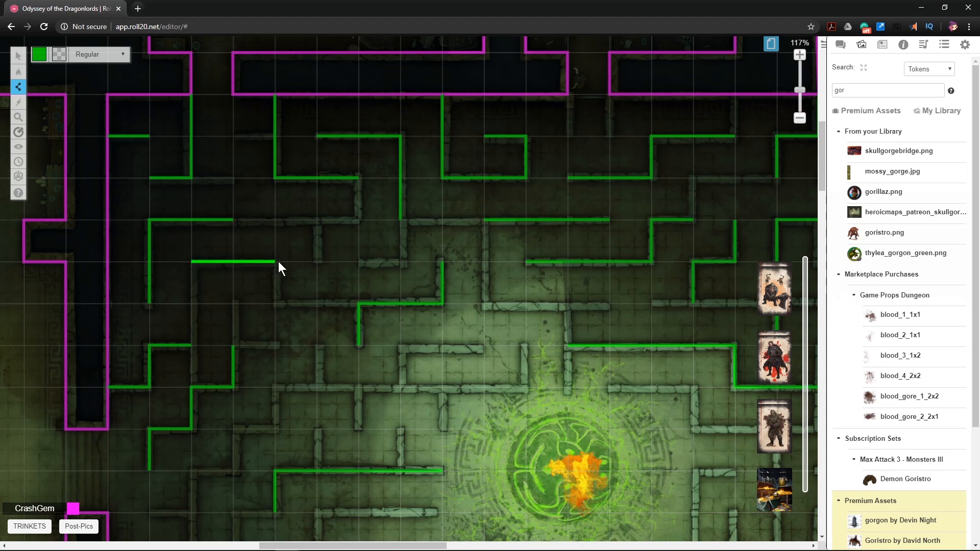
{"action": "left_click", "coordinate": [279, 300]}
{"action": "left_click", "coordinate": [320, 302]}
- Trace the stepped wall close to the central circle's northwest side, ending in the short upper horizontal section
{"action": "scroll", "coordinate": [393, 286], "scroll_direction": "down", "scroll_amount": 3}
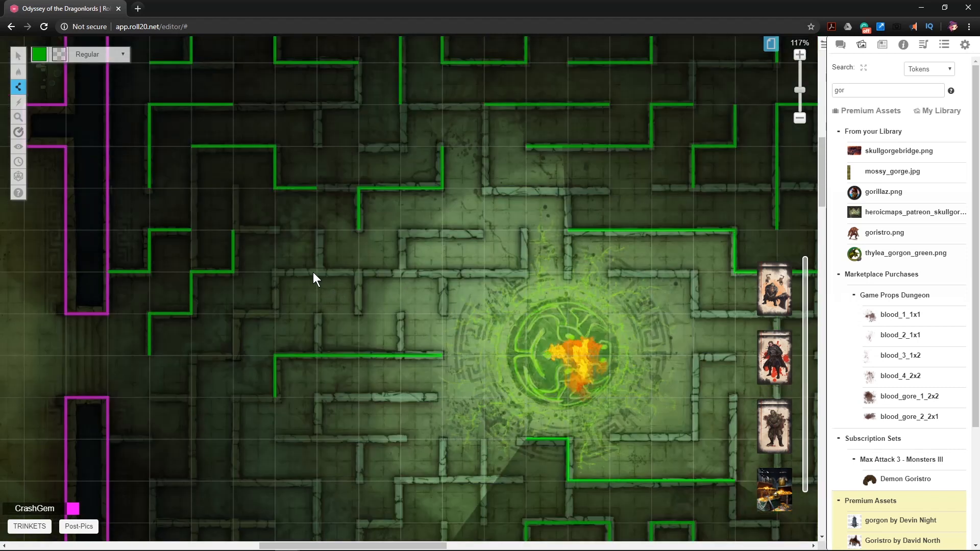
{"action": "left_click", "coordinate": [398, 270]}
{"action": "left_click", "coordinate": [403, 230]}
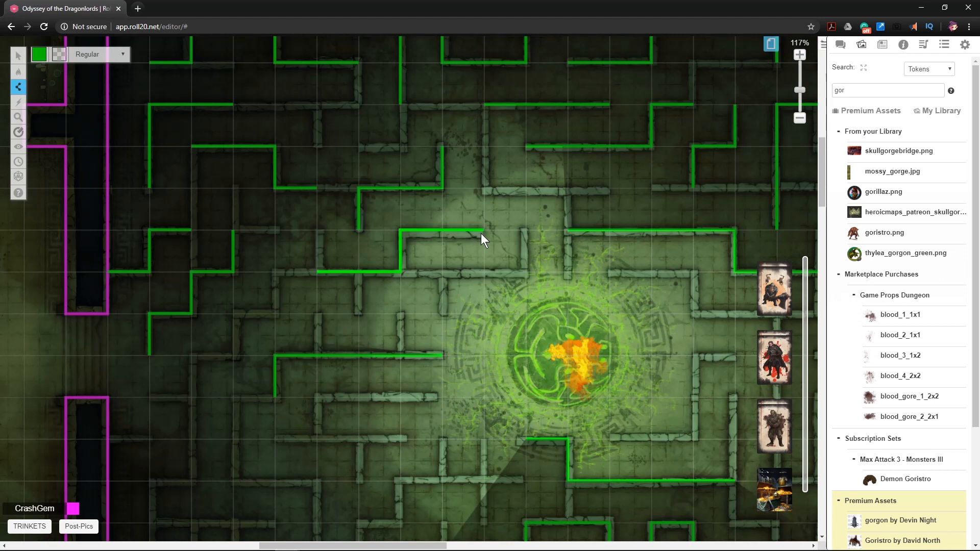
{"action": "double_click", "coordinate": [481, 233]}
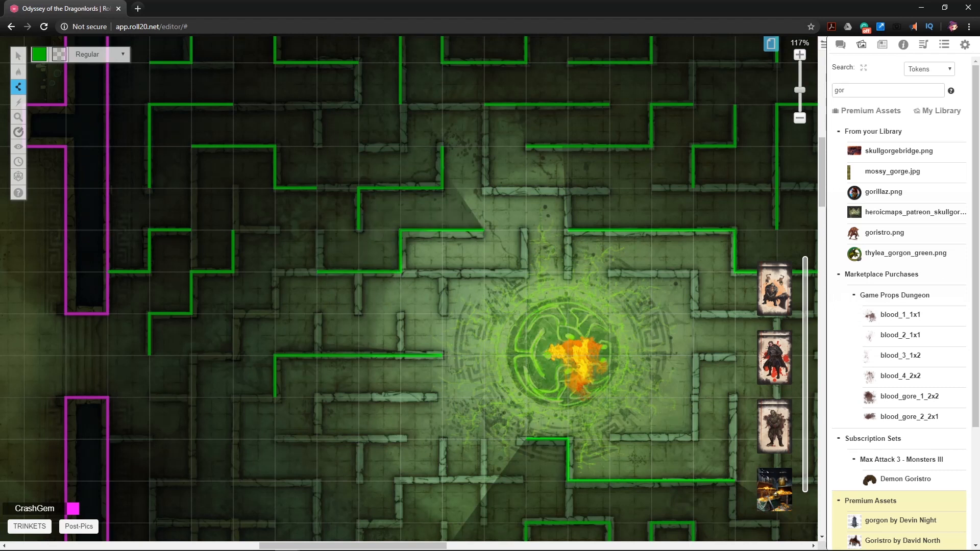
- Trace the stepped wall southwest of the central circle and the bracket-shaped wall to its lower left
{"action": "scroll", "coordinate": [388, 286], "scroll_direction": "down", "scroll_amount": 2}
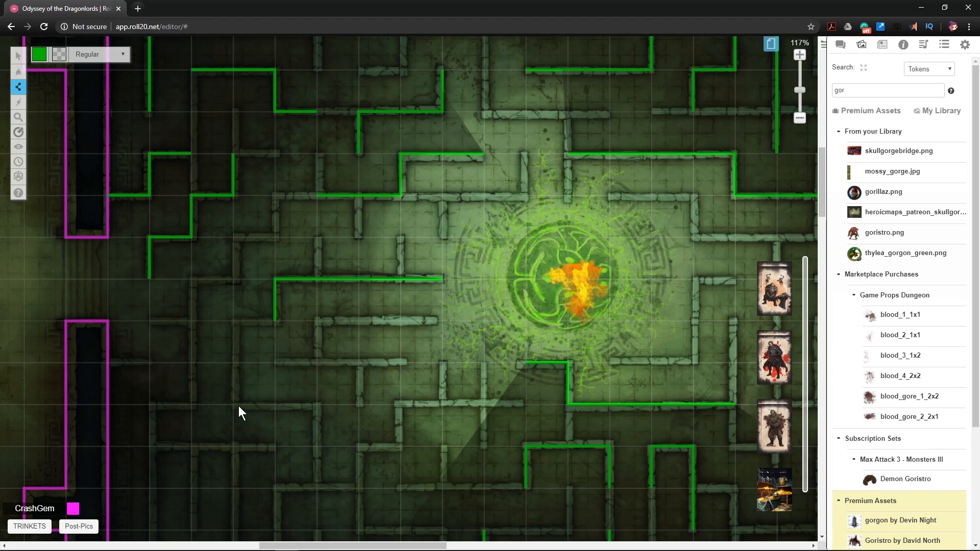
{"action": "left_click", "coordinate": [313, 415]}
{"action": "double_click", "coordinate": [325, 482]}
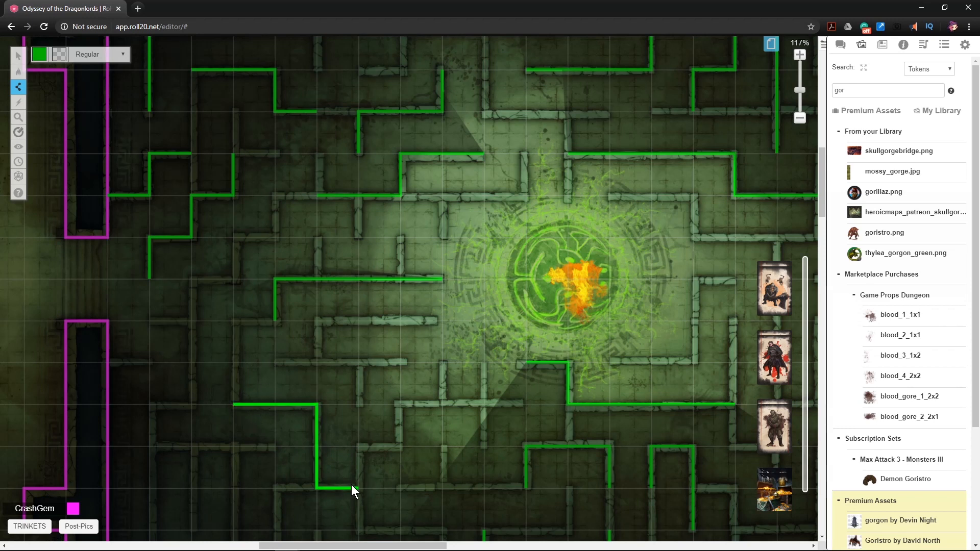
{"action": "scroll", "coordinate": [312, 378], "scroll_direction": "down", "scroll_amount": 3}
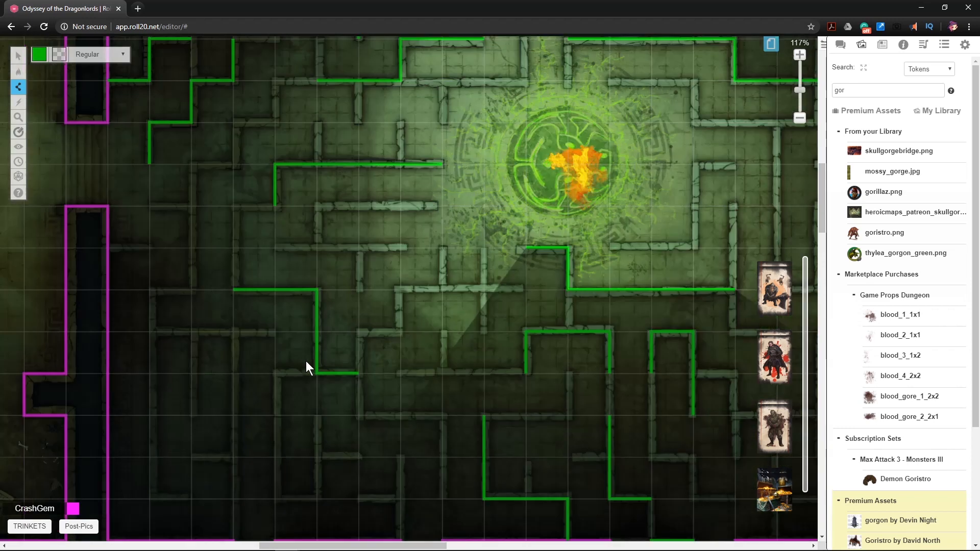
{"action": "left_click", "coordinate": [200, 455]}
{"action": "left_click", "coordinate": [228, 446]}
{"action": "left_click", "coordinate": [239, 331]}
{"action": "left_click", "coordinate": [199, 336]}
{"action": "right_click", "coordinate": [199, 336]}
- Trace the zigzag wall alongside the west block, from its upper end down to the long vertical section
{"action": "left_click", "coordinate": [153, 203]}
{"action": "left_click", "coordinate": [190, 208]}
{"action": "left_click", "coordinate": [191, 289]}
{"action": "left_click", "coordinate": [150, 290]}
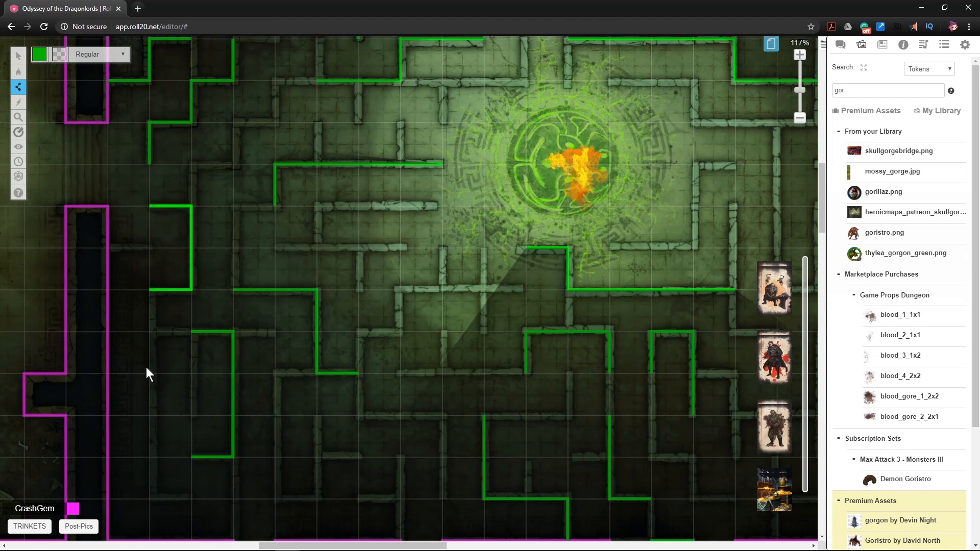
{"action": "left_click", "coordinate": [150, 374]}
{"action": "right_click", "coordinate": [184, 354]}
- Trace the U-shaped wall above the southwest room and the L-shaped wall to its right
{"action": "scroll", "coordinate": [207, 253], "scroll_direction": "down", "scroll_amount": 3}
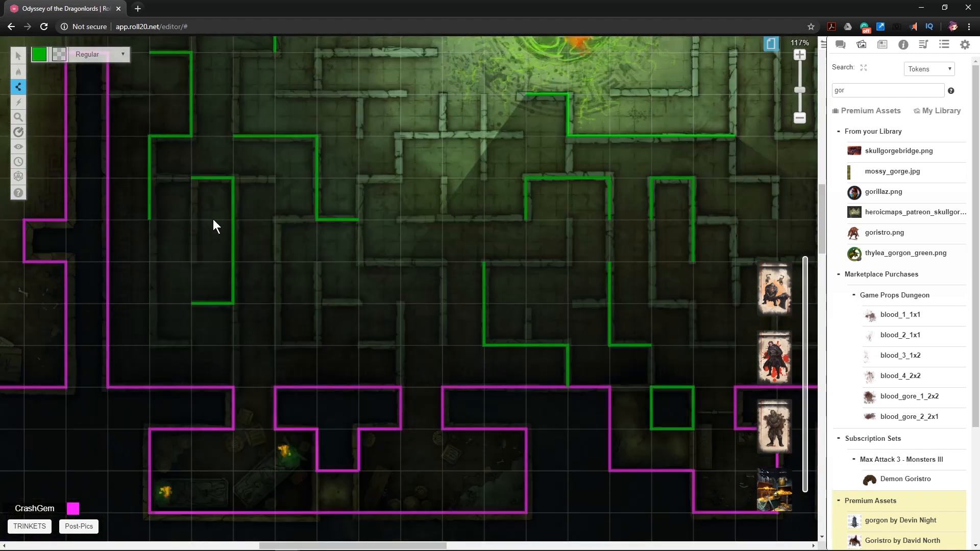
{"action": "left_click", "coordinate": [276, 262]}
{"action": "left_click", "coordinate": [276, 344]}
{"action": "left_click", "coordinate": [318, 345]}
{"action": "left_click", "coordinate": [318, 303]}
{"action": "right_click", "coordinate": [365, 350]}
{"action": "left_click", "coordinate": [361, 344]}
{"action": "left_click", "coordinate": [401, 345]}
{"action": "left_click", "coordinate": [401, 304]}
{"action": "right_click", "coordinate": [401, 300]}
- Trace the L-shaped wall dropping toward the southern block and the small L-shaped wall directly above it
{"action": "left_click", "coordinate": [400, 262]}
{"action": "left_click", "coordinate": [441, 261]}
{"action": "left_click", "coordinate": [443, 345]}
{"action": "right_click", "coordinate": [454, 311]}
{"action": "left_click", "coordinate": [401, 220]}
{"action": "left_click", "coordinate": [442, 219]}
{"action": "left_click", "coordinate": [443, 178]}
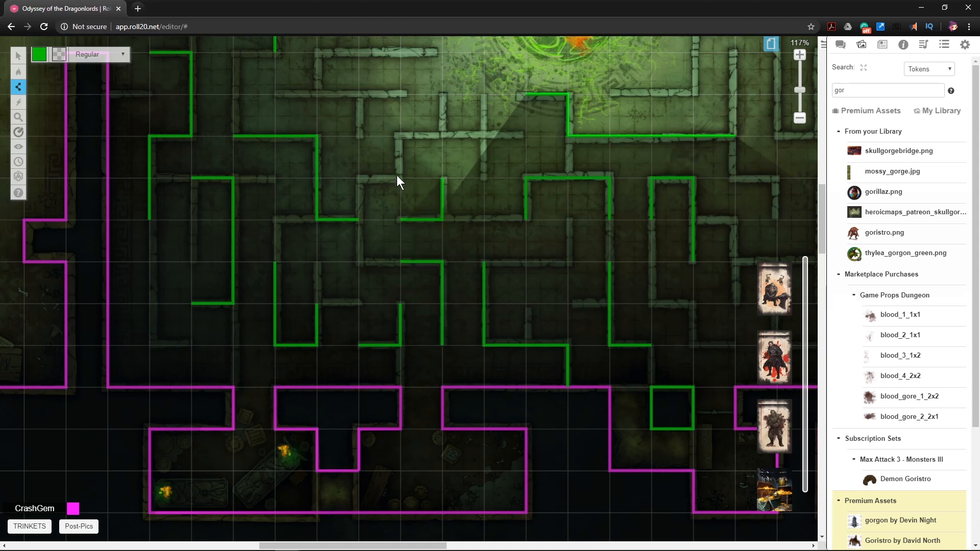
- Trace the L-shaped wall south-southwest of the central circle and the two horizontal walls northwest of it
{"action": "left_click", "coordinate": [401, 137]}
{"action": "left_click", "coordinate": [489, 134]}
{"action": "scroll", "coordinate": [568, 259], "scroll_direction": "up", "scroll_amount": 2}
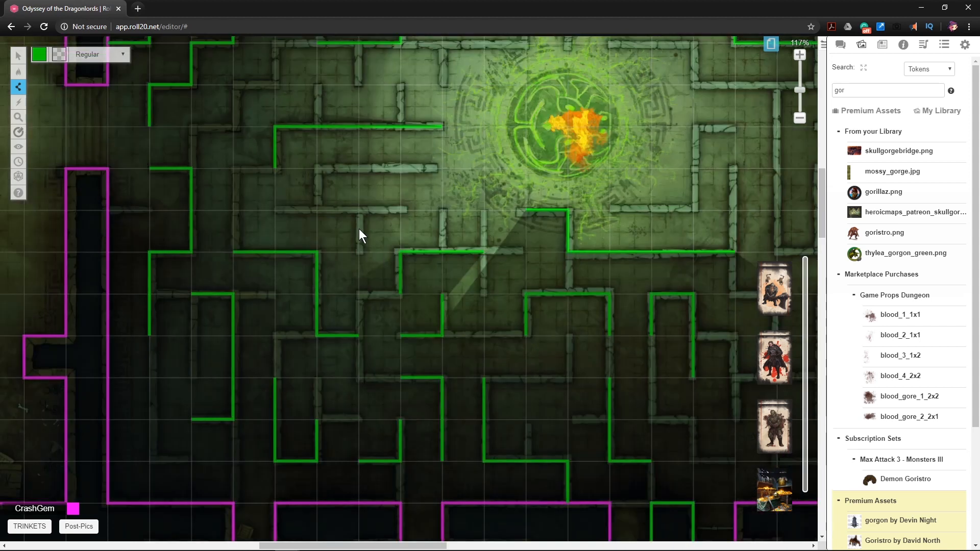
{"action": "left_click", "coordinate": [359, 210]}
{"action": "double_click", "coordinate": [403, 210]}
{"action": "left_click", "coordinate": [318, 167]}
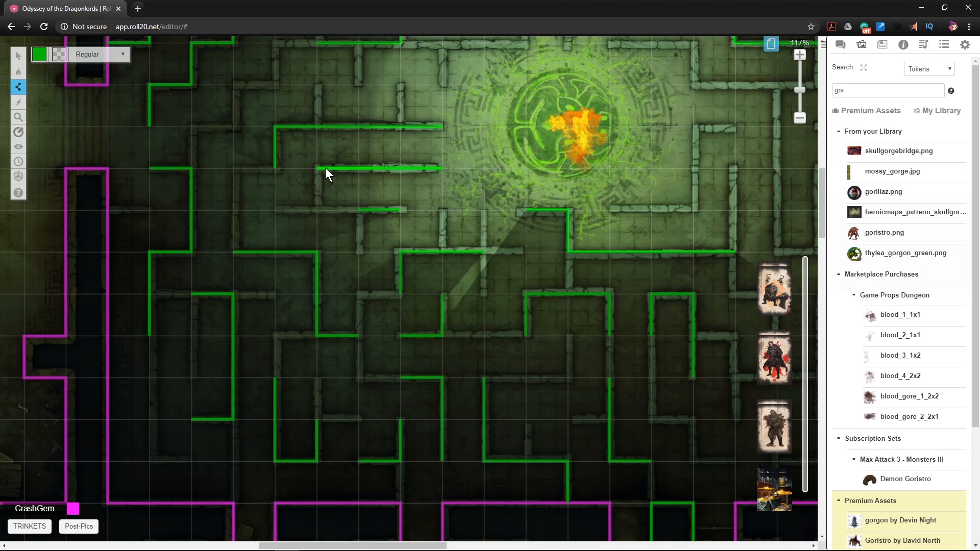
- Trace the small L-shaped wall at the central circle's northwest edge and the larger L-shaped wall above it
{"action": "scroll", "coordinate": [531, 274], "scroll_direction": "up", "scroll_amount": 3}
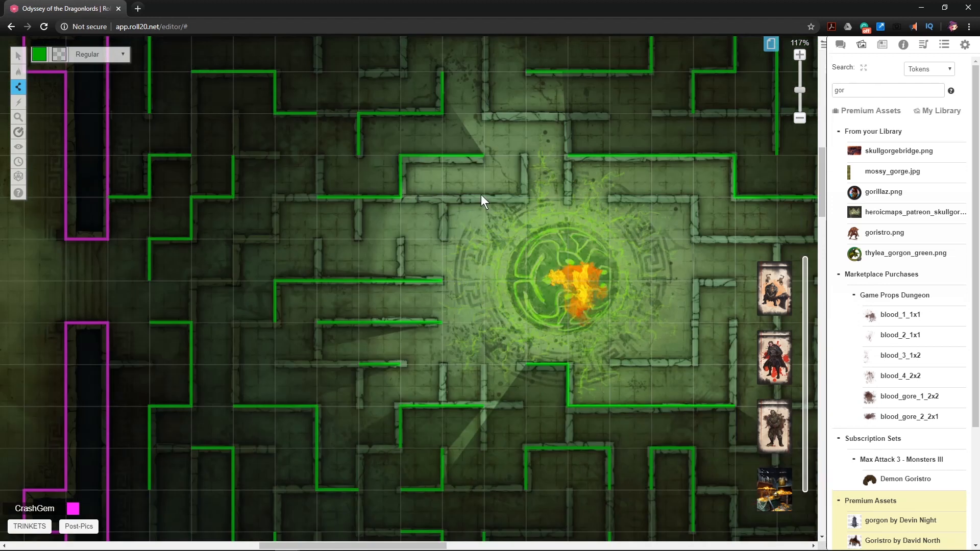
{"action": "left_click", "coordinate": [523, 195]}
{"action": "left_click", "coordinate": [523, 158]}
{"action": "right_click", "coordinate": [522, 158]}
{"action": "scroll", "coordinate": [575, 232], "scroll_direction": "up", "scroll_amount": 3}
{"action": "left_click", "coordinate": [486, 186]}
{"action": "left_click", "coordinate": [483, 230]}
{"action": "right_click", "coordinate": [483, 230]}
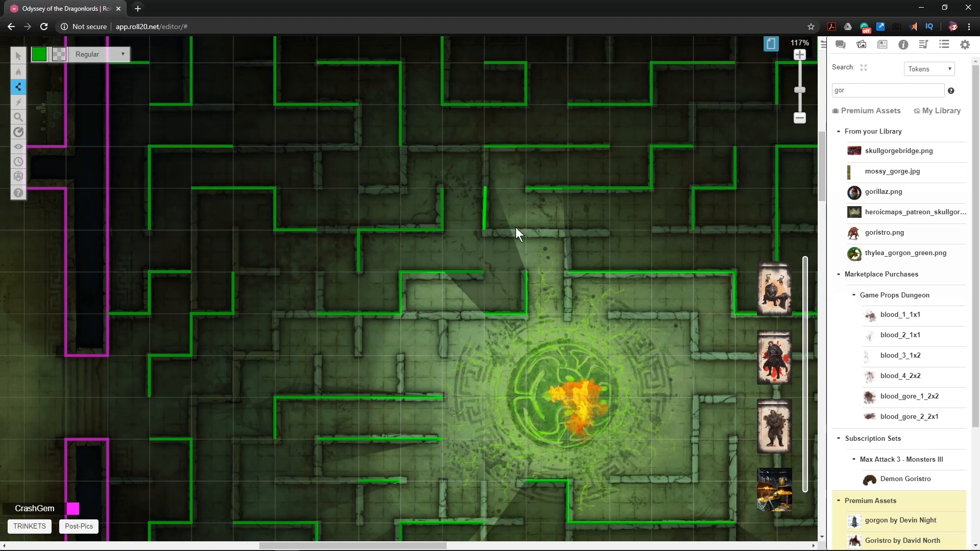
{"action": "left_click", "coordinate": [609, 231]}
{"action": "right_click", "coordinate": [610, 232]}
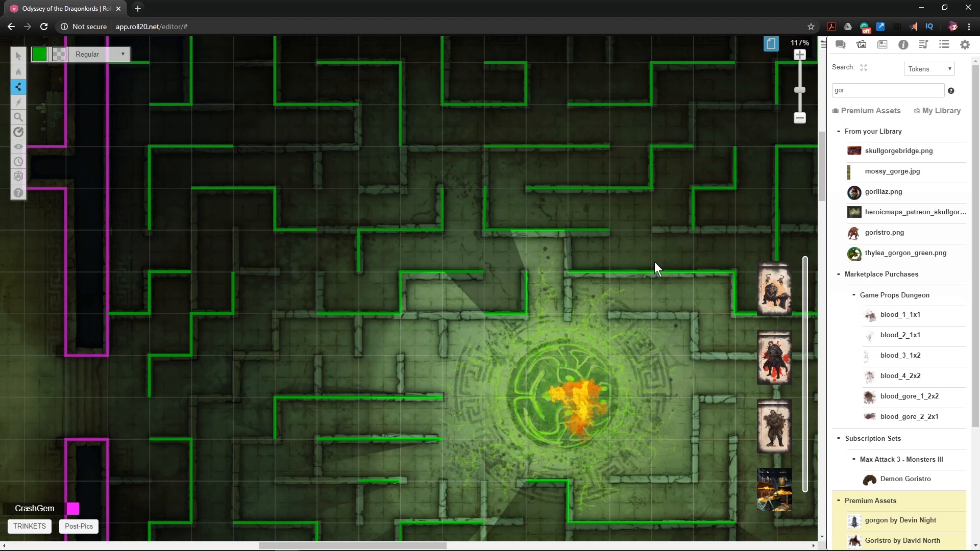
- Trace the two short vertical walls extending down from both sides of the northern room's doorway
{"action": "scroll", "coordinate": [602, 339], "scroll_direction": "up", "scroll_amount": 4}
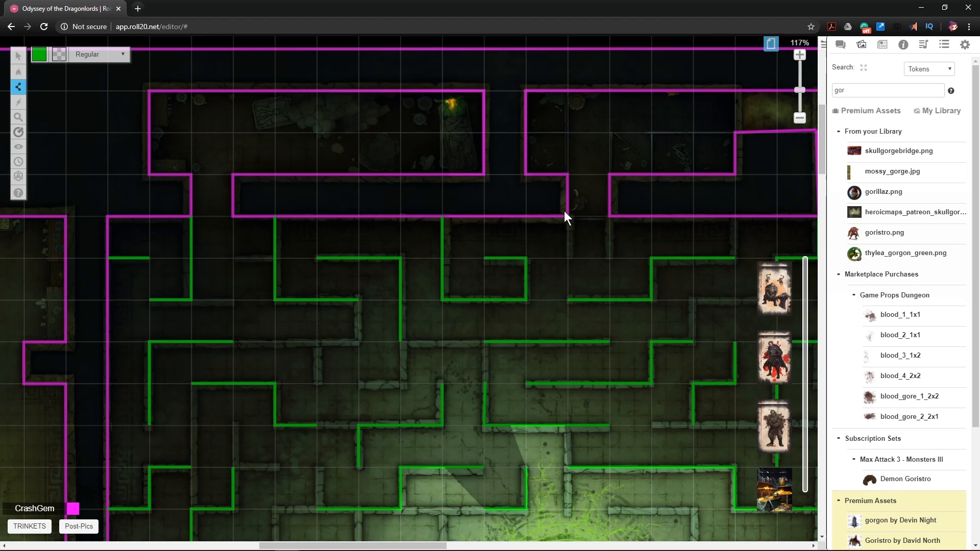
{"action": "left_click", "coordinate": [566, 215]}
{"action": "left_click", "coordinate": [610, 216]}
- Trace the hooked wall northeast of the central circle, including its long vertical section running south
{"action": "left_click_drag", "start_coordinate": [408, 546], "coordinate": [510, 546]}
{"action": "scroll", "coordinate": [559, 401], "scroll_direction": "down", "scroll_amount": 3}
{"action": "left_click", "coordinate": [416, 310]}
{"action": "left_click", "coordinate": [458, 310]}
{"action": "double_click", "coordinate": [458, 352]}
{"action": "left_click", "coordinate": [417, 352]}
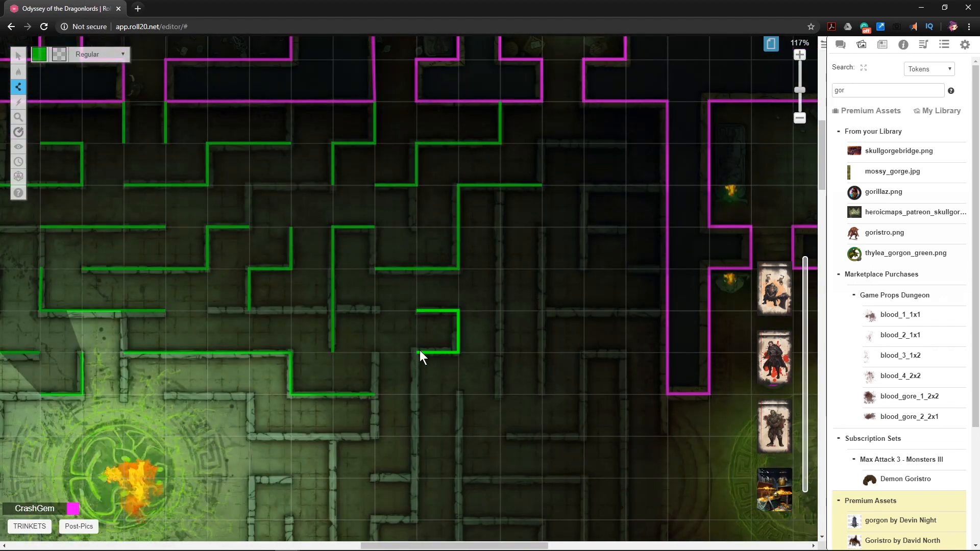
{"action": "scroll", "coordinate": [419, 351], "scroll_direction": "down", "scroll_amount": 3}
{"action": "double_click", "coordinate": [415, 397]}
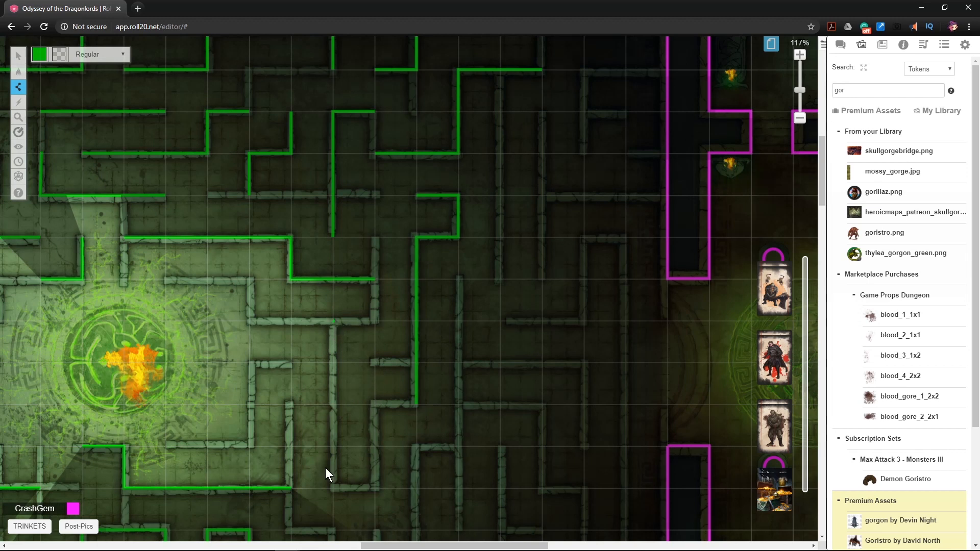
- Trace the long L-shaped wall east of the central circle and the stepped wall along the circle's northeast side
{"action": "left_click", "coordinate": [334, 487]}
{"action": "double_click", "coordinate": [376, 486]}
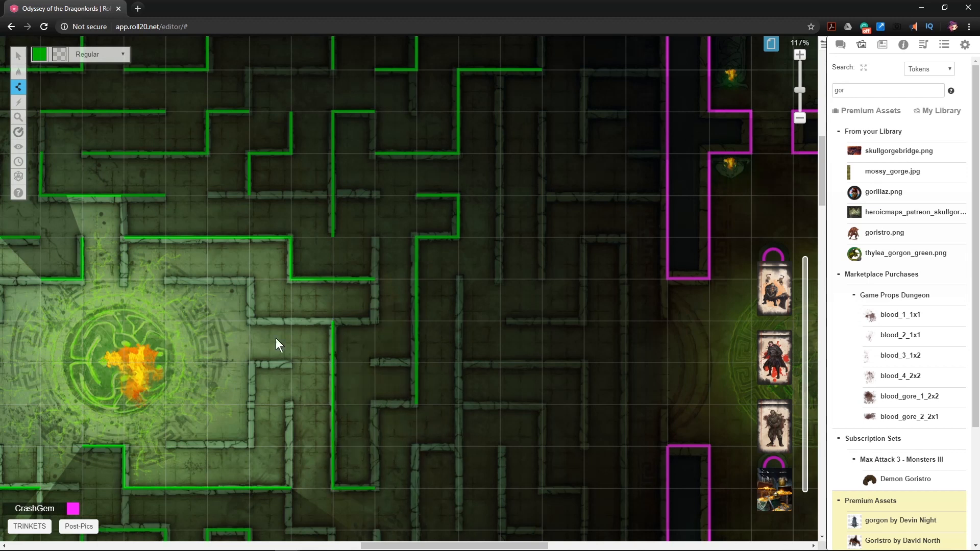
{"action": "left_click", "coordinate": [250, 280]}
{"action": "left_click", "coordinate": [250, 320]}
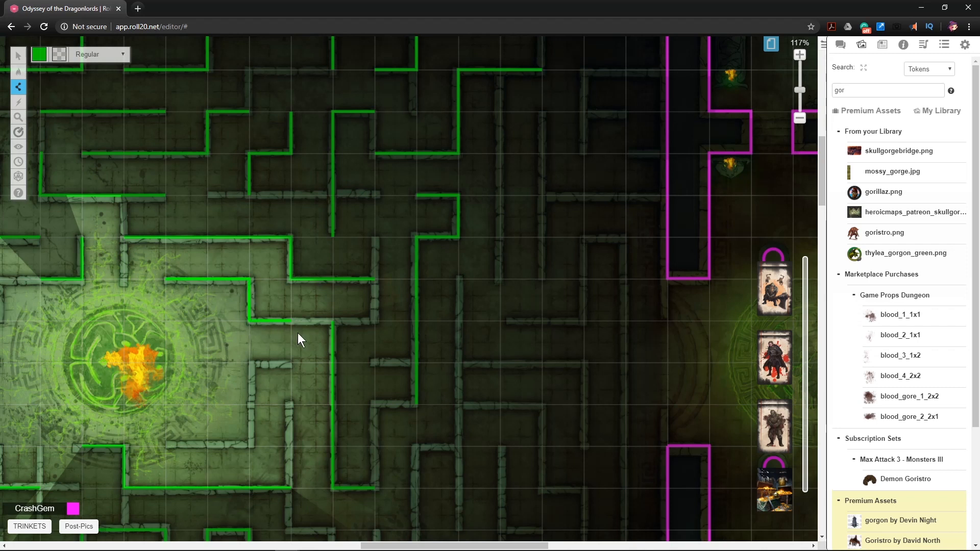
- Trace the L-shaped wall enclosing the southeast corner of the central circle's chamber
{"action": "scroll", "coordinate": [275, 327], "scroll_direction": "down", "scroll_amount": 3}
{"action": "left_click", "coordinate": [252, 286]}
{"action": "left_click", "coordinate": [243, 366]}
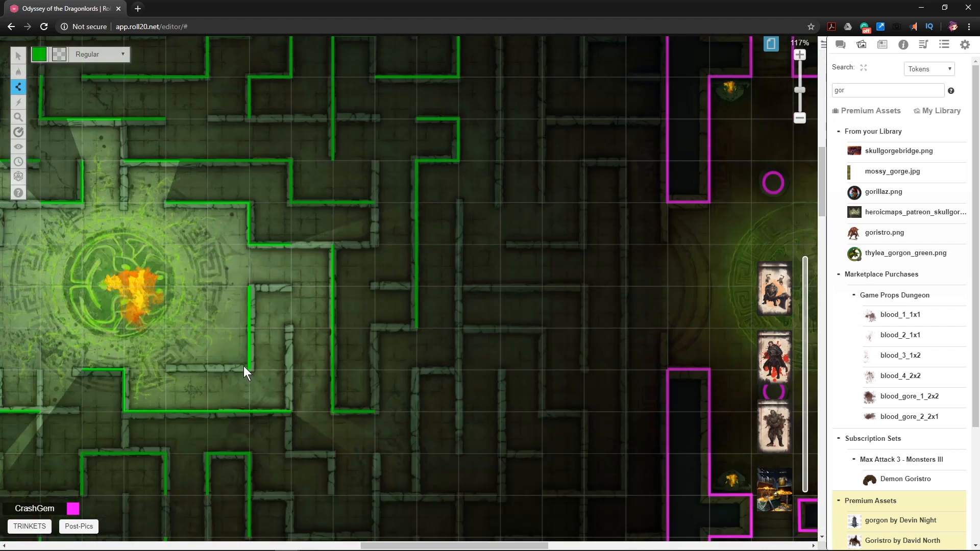
{"action": "double_click", "coordinate": [171, 369]}
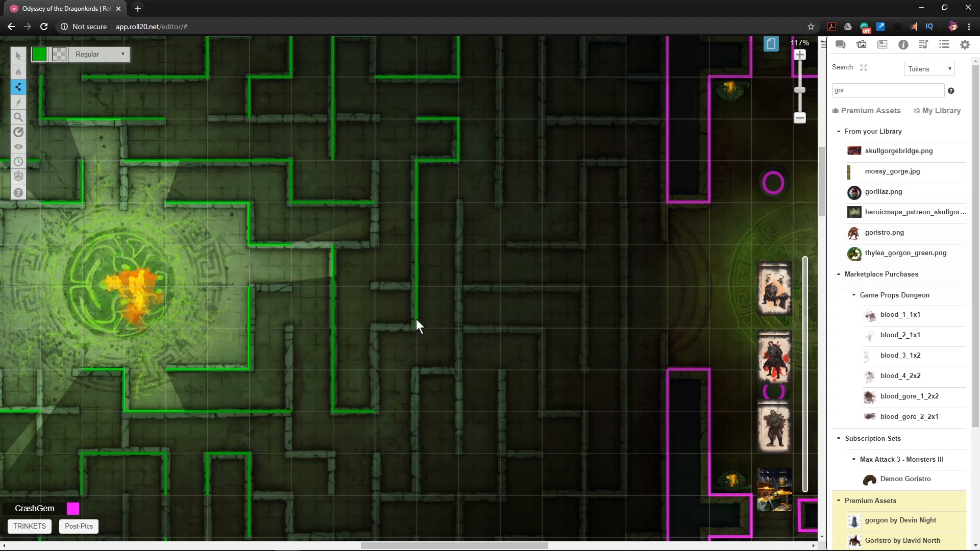
- Trace the long vertical wall in the eastern maze and the L-shaped wall branching off its right side
{"action": "left_click", "coordinate": [458, 203]}
{"action": "left_click", "coordinate": [459, 449]}
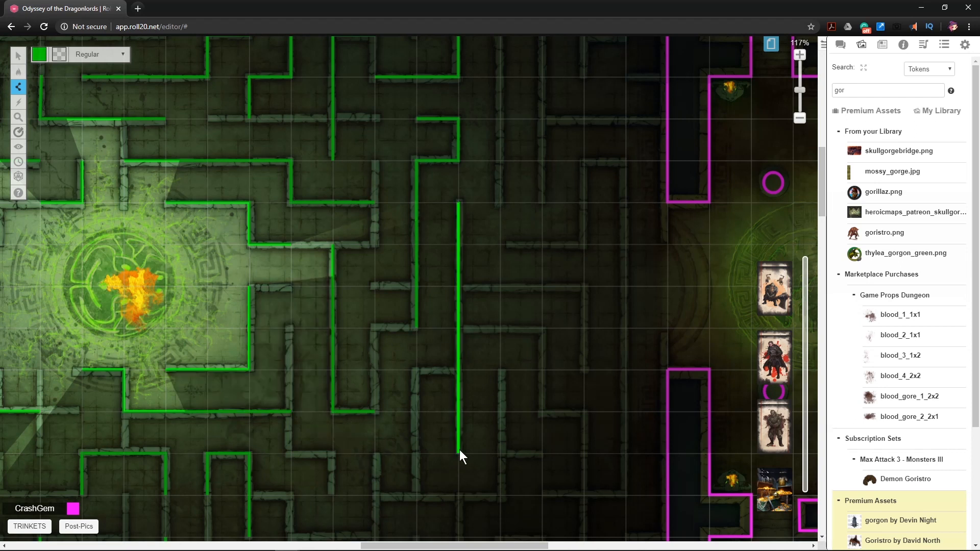
{"action": "right_click", "coordinate": [459, 448]}
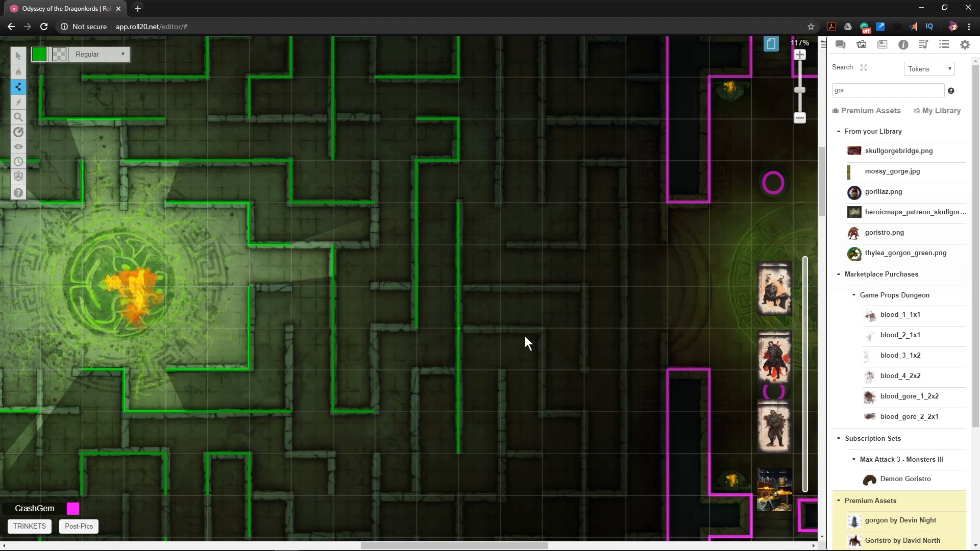
{"action": "left_click", "coordinate": [542, 329]}
{"action": "left_click", "coordinate": [543, 409]}
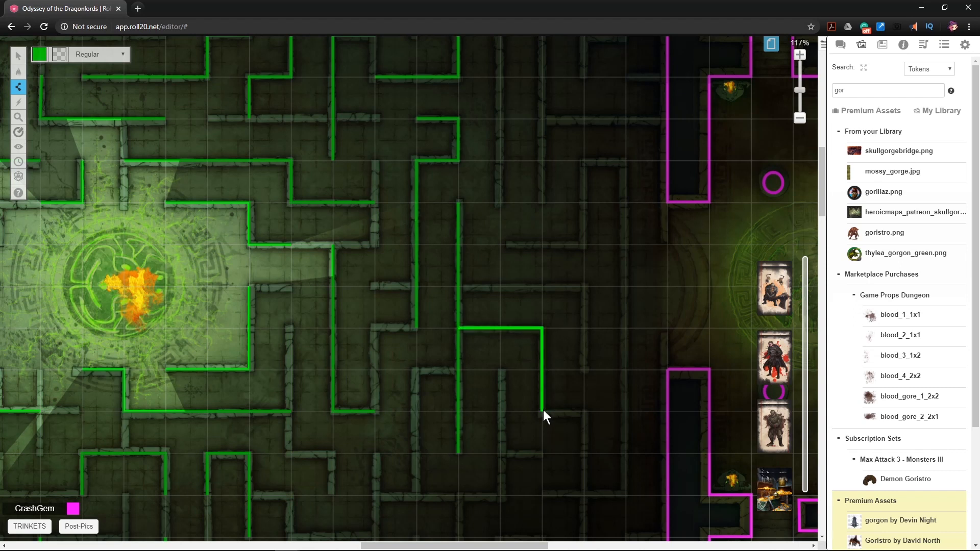
{"action": "right_click", "coordinate": [542, 409]}
- Trace the L-shaped wall nested outside the branching wall and the stepped wall above it
{"action": "left_click", "coordinate": [584, 286]}
{"action": "left_click", "coordinate": [584, 367]}
{"action": "right_click", "coordinate": [619, 348]}
{"action": "left_click", "coordinate": [506, 244]}
{"action": "left_click", "coordinate": [581, 245]}
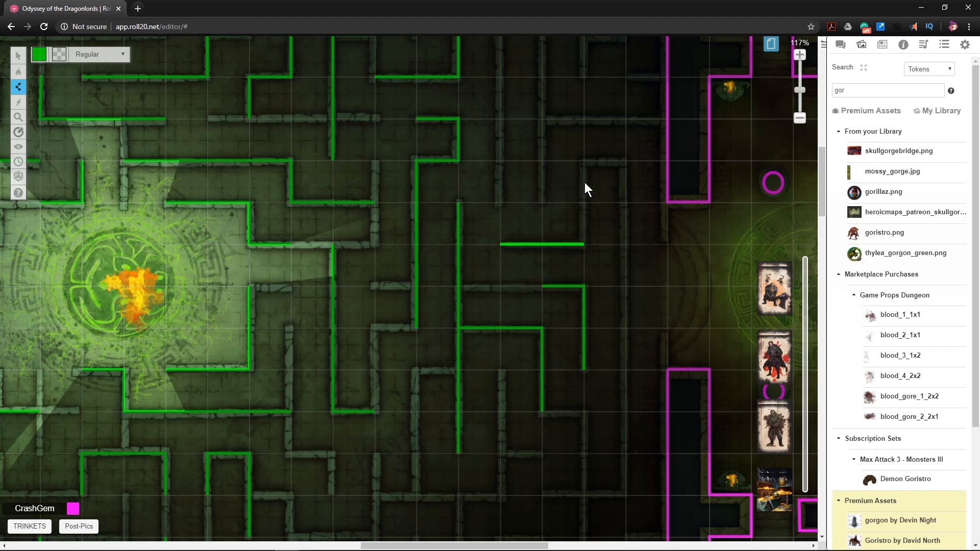
{"action": "left_click", "coordinate": [582, 162]}
{"action": "left_click", "coordinate": [626, 161]}
- Trace the two nested L-shaped walls that join the west side of the northeast block
{"action": "scroll", "coordinate": [632, 306], "scroll_direction": "up", "scroll_amount": 3}
{"action": "left_click", "coordinate": [667, 273]}
{"action": "left_click", "coordinate": [541, 273]}
{"action": "left_click", "coordinate": [540, 193]}
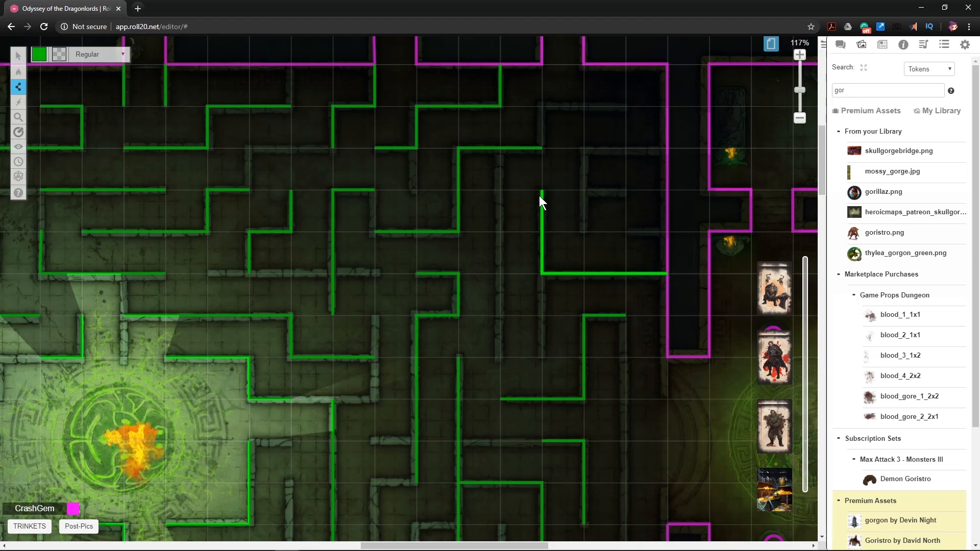
{"action": "right_click", "coordinate": [604, 206]}
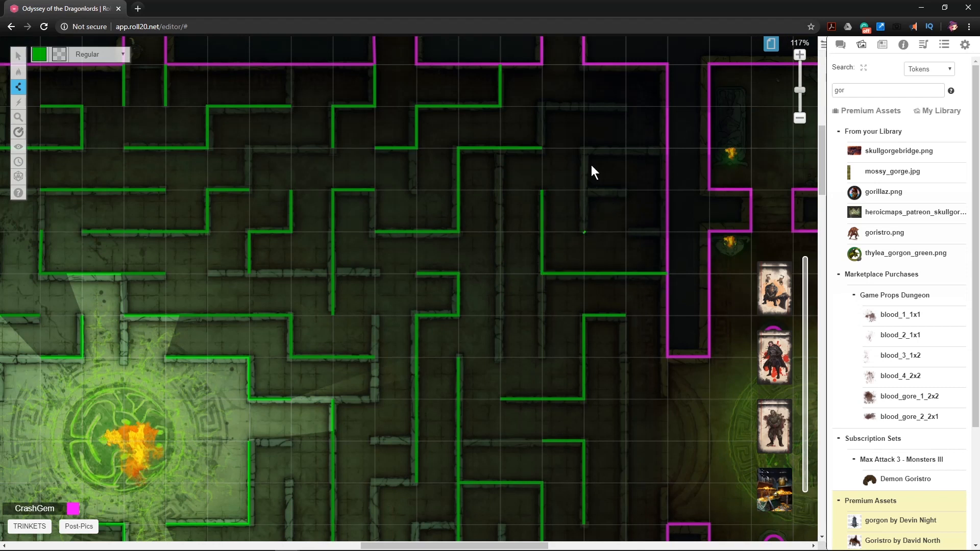
{"action": "left_click", "coordinate": [583, 150]}
{"action": "left_click", "coordinate": [666, 148]}
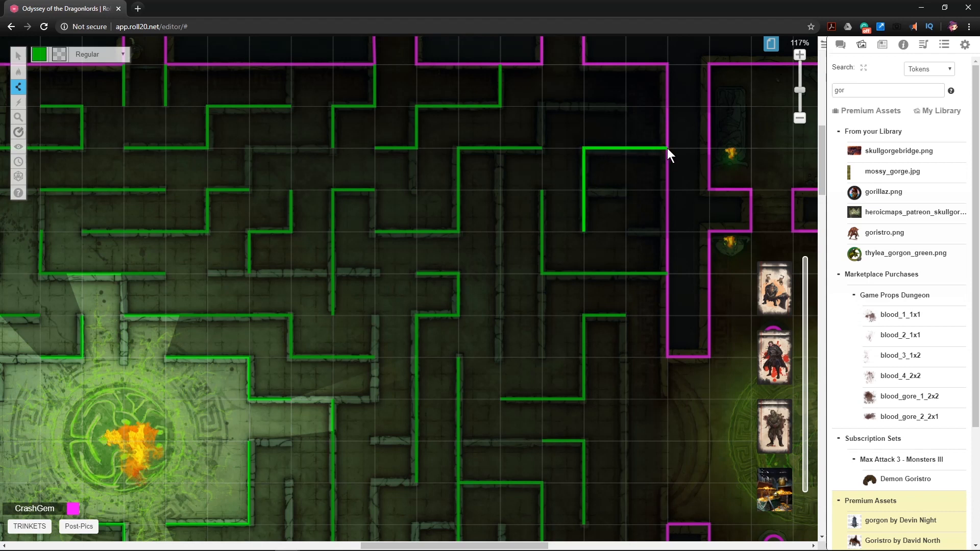
{"action": "right_click", "coordinate": [666, 148]}
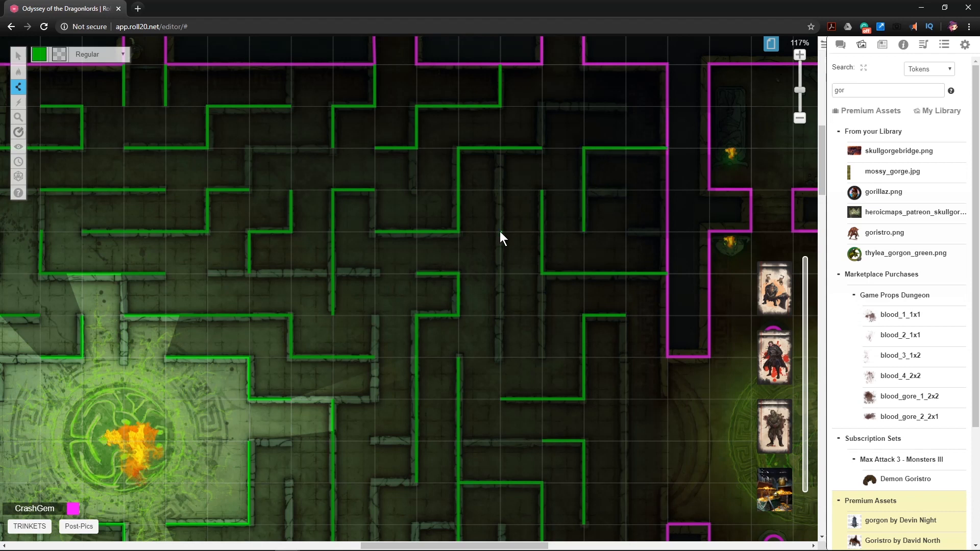
- Trace the long vertical wall in the northeast maze and the tall L-shaped wall near the eastern entrance
{"action": "left_click", "coordinate": [498, 355]}
{"action": "right_click", "coordinate": [504, 344]}
{"action": "scroll", "coordinate": [513, 340], "scroll_direction": "down", "scroll_amount": 5}
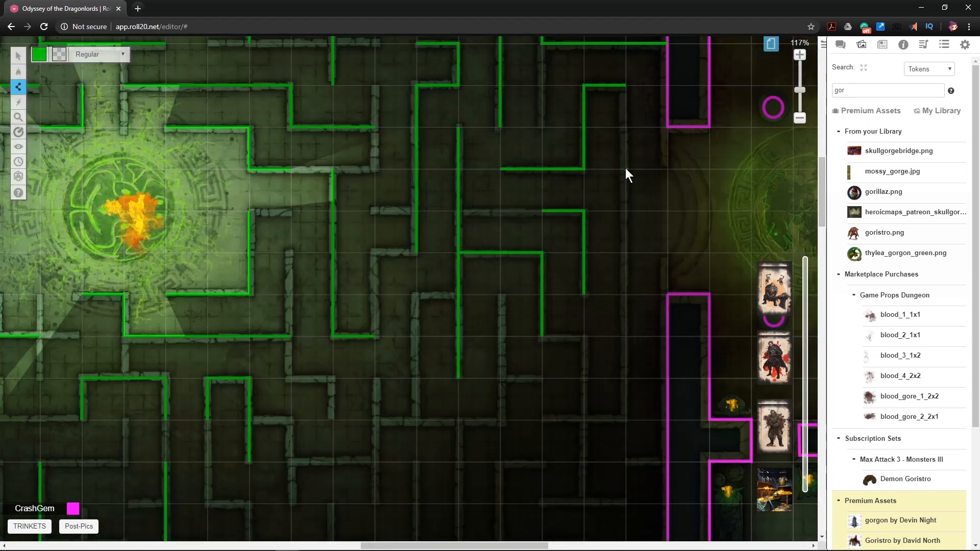
{"action": "left_click", "coordinate": [626, 419]}
{"action": "left_click", "coordinate": [543, 420]}
{"action": "right_click", "coordinate": [546, 417]}
- Trace the vertical wall crossing the tall L-shaped wall's base and the small L-shaped wall below it
{"action": "scroll", "coordinate": [553, 408], "scroll_direction": "down", "scroll_amount": 3}
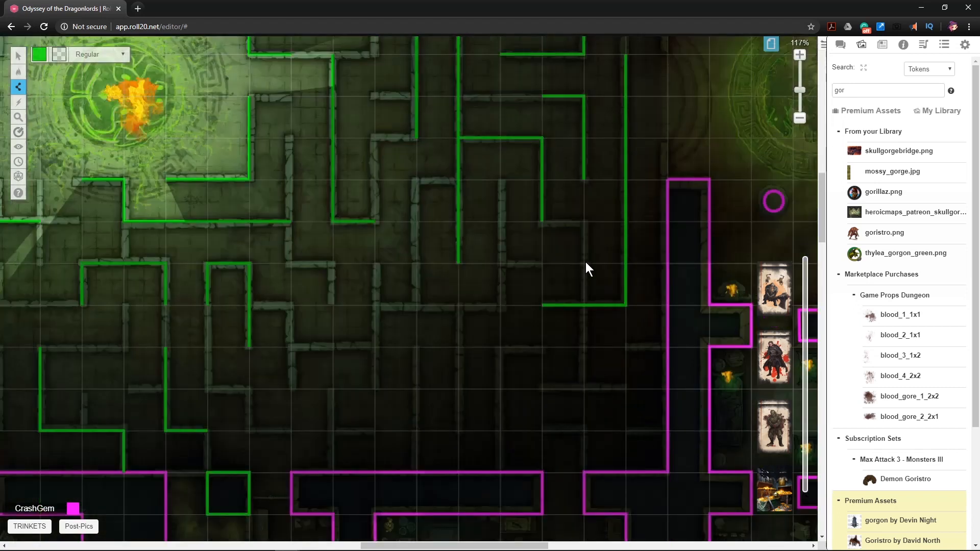
{"action": "left_click", "coordinate": [584, 389]}
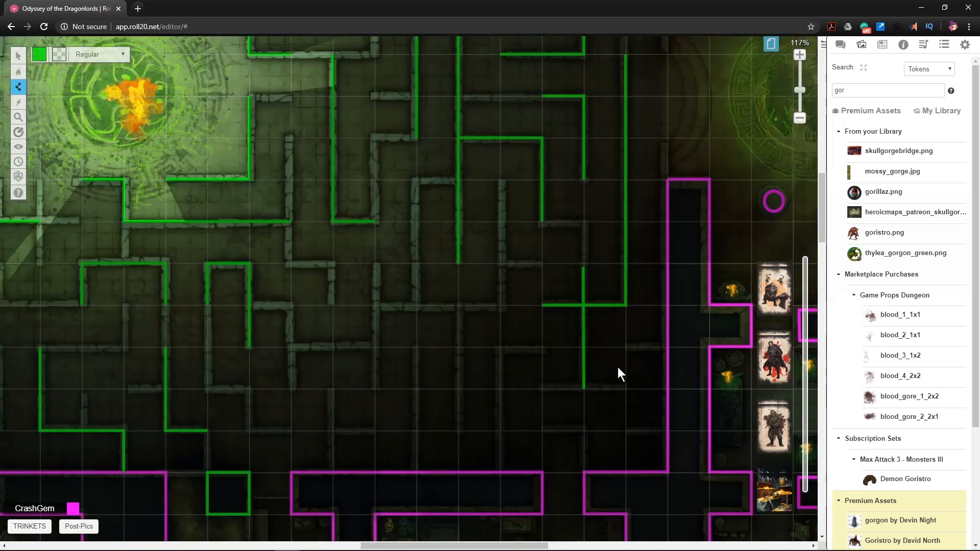
{"action": "left_click", "coordinate": [584, 430]}
{"action": "left_click", "coordinate": [585, 472]}
{"action": "right_click", "coordinate": [590, 468]}
- Trace the two short horizontal walls joining the west side of the southeast block
{"action": "left_click", "coordinate": [626, 430]}
{"action": "left_click", "coordinate": [668, 430]}
{"action": "right_click", "coordinate": [668, 428]}
{"action": "left_click", "coordinate": [665, 346]}
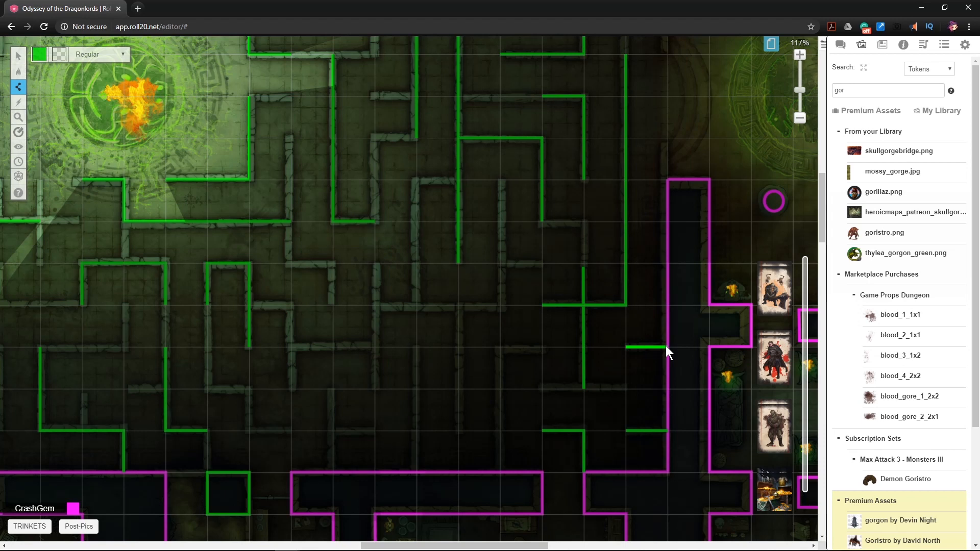
- Trace the L-shaped wall in the southeast maze that runs down to the southern block
{"action": "left_click", "coordinate": [544, 347]}
{"action": "left_click", "coordinate": [500, 347]}
{"action": "right_click", "coordinate": [500, 348]}
{"action": "left_click", "coordinate": [507, 469]}
{"action": "right_click", "coordinate": [507, 469]}
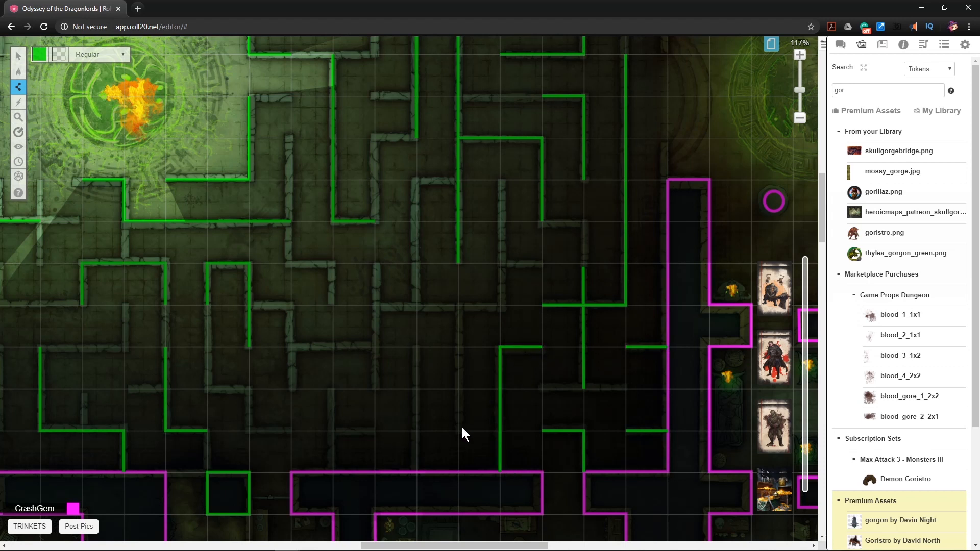
- Trace the stepped green wall in the southeast maze, running up from its long vertical section and then west
{"action": "left_click", "coordinate": [458, 306]}
{"action": "left_click", "coordinate": [376, 304]}
{"action": "right_click", "coordinate": [378, 302]}
{"action": "left_click", "coordinate": [377, 266]}
{"action": "right_click", "coordinate": [378, 271]}
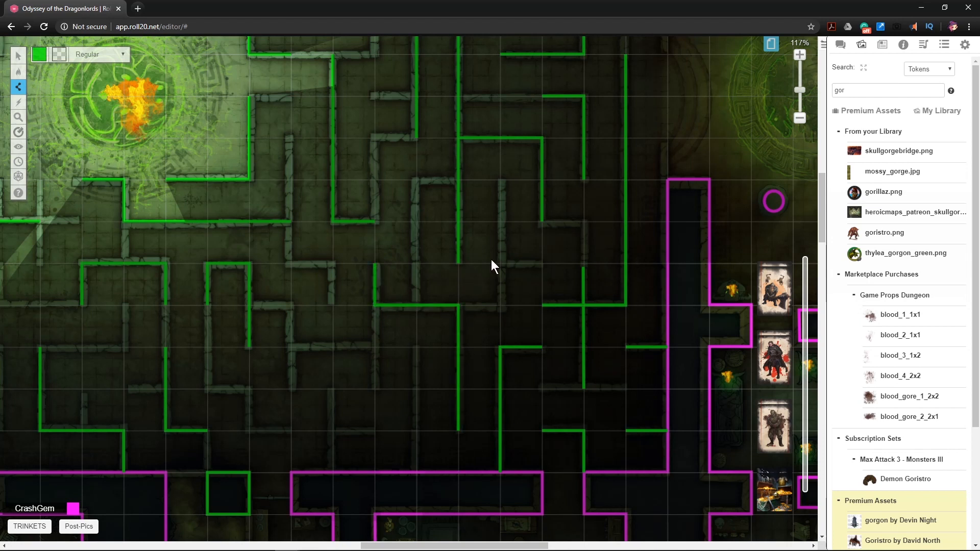
- Trace the short horizontal wall, the stepped wall below it and the vertical wall reaching the southern block
{"action": "left_click", "coordinate": [290, 347]}
{"action": "right_click", "coordinate": [289, 347]}
{"action": "left_click", "coordinate": [247, 391]}
{"action": "left_click", "coordinate": [250, 429]}
{"action": "left_click", "coordinate": [284, 430]}
{"action": "right_click", "coordinate": [285, 429]}
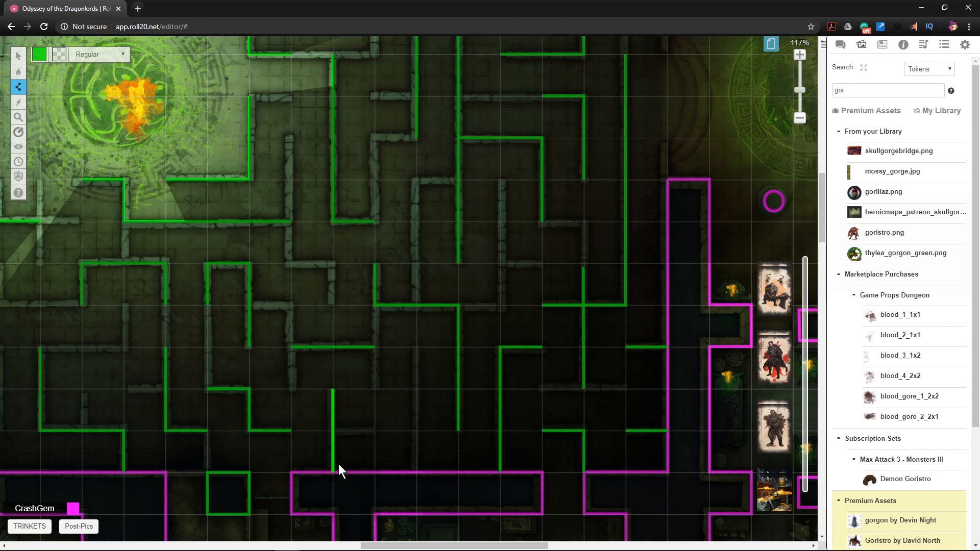
- Trace the green wall in the southwest corner of the maze, beside the western block
{"action": "scroll", "coordinate": [348, 454], "scroll_direction": "up", "scroll_amount": 4}
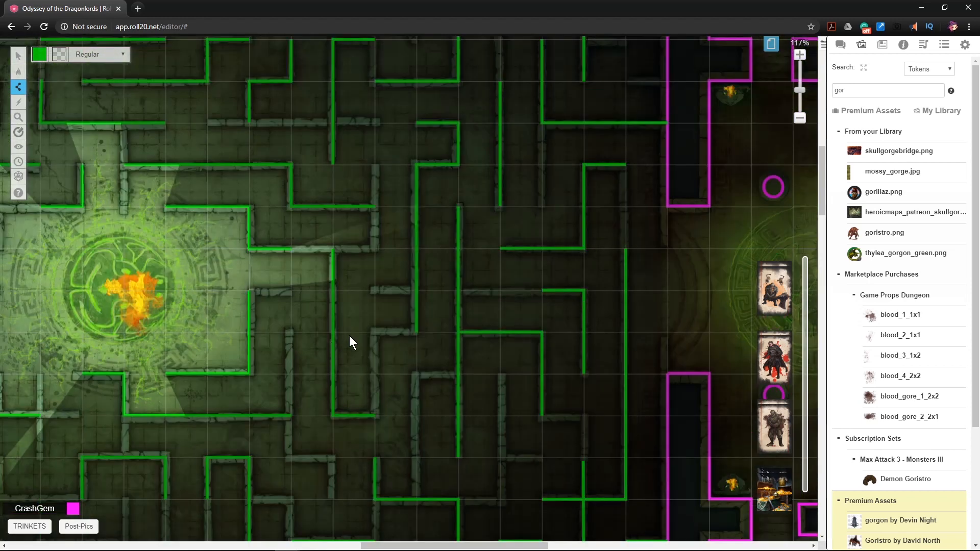
{"action": "scroll", "coordinate": [347, 337], "scroll_direction": "up", "scroll_amount": 5}
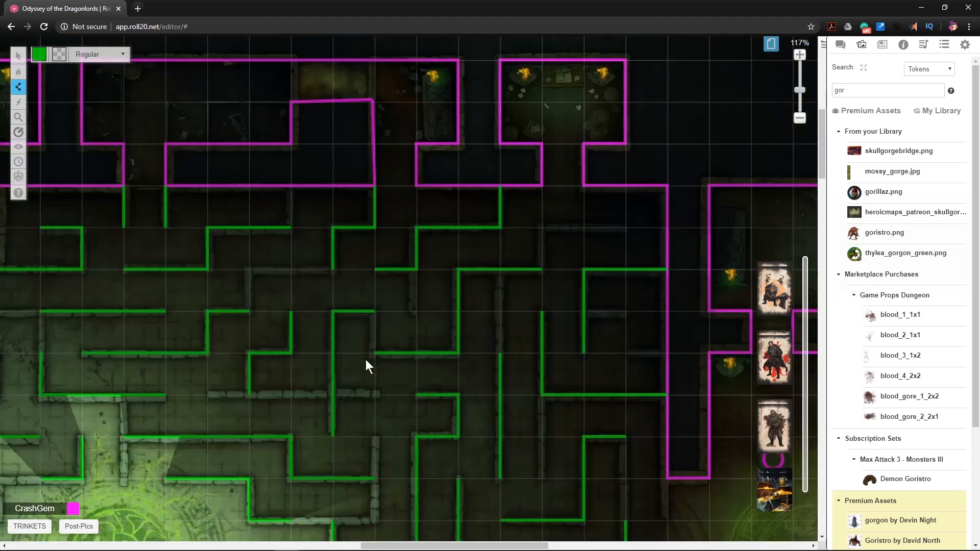
{"action": "left_click_drag", "start_coordinate": [459, 545], "coordinate": [327, 533]}
{"action": "scroll", "coordinate": [402, 357], "scroll_direction": "down", "scroll_amount": 8}
{"action": "scroll", "coordinate": [400, 351], "scroll_direction": "down", "scroll_amount": 2}
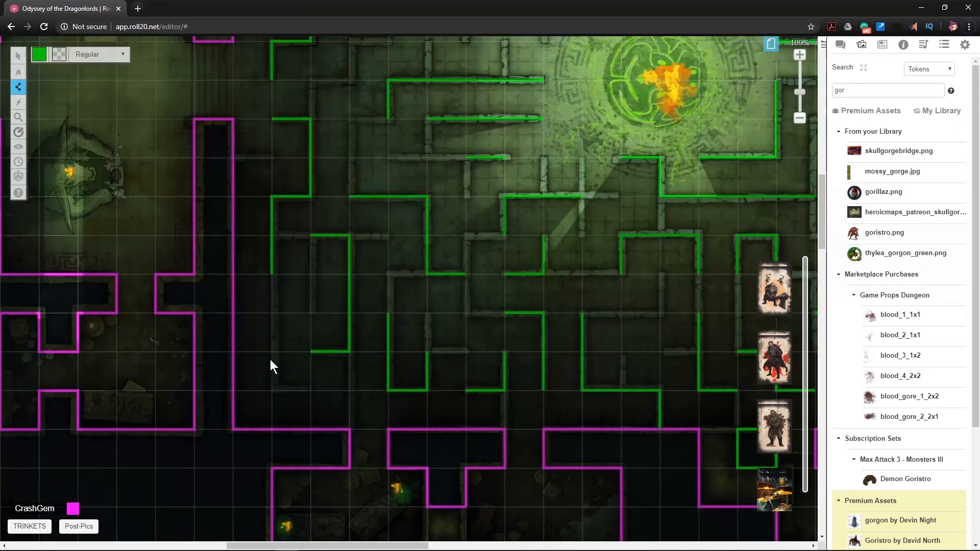
{"action": "left_click", "coordinate": [272, 389]}
- Trace the stepped green wall west of the central fire chamber
{"action": "scroll", "coordinate": [560, 324], "scroll_direction": "down", "scroll_amount": 3}
{"action": "scroll", "coordinate": [572, 304], "scroll_direction": "down", "scroll_amount": 2}
{"action": "scroll", "coordinate": [572, 305], "scroll_direction": "up", "scroll_amount": 2}
{"action": "scroll", "coordinate": [642, 316], "scroll_direction": "up", "scroll_amount": 7}
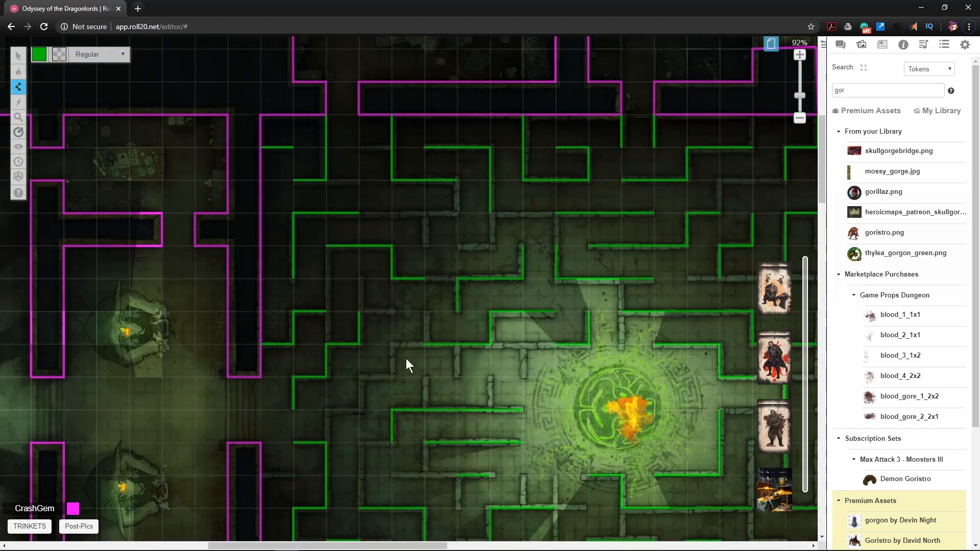
{"action": "left_click", "coordinate": [392, 343]}
{"action": "double_click", "coordinate": [391, 377]}
{"action": "left_click", "coordinate": [359, 406]}
- Change the wall drawing colour from green to cyan for the remaining walls of the northeast maze
{"action": "scroll", "coordinate": [511, 369], "scroll_direction": "up", "scroll_amount": 3}
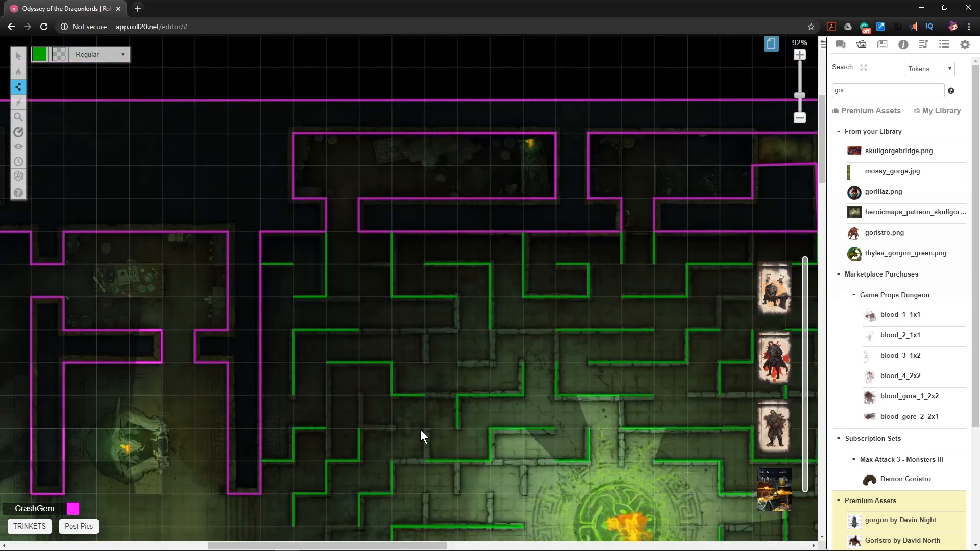
{"action": "left_click_drag", "start_coordinate": [407, 547], "coordinate": [530, 547]}
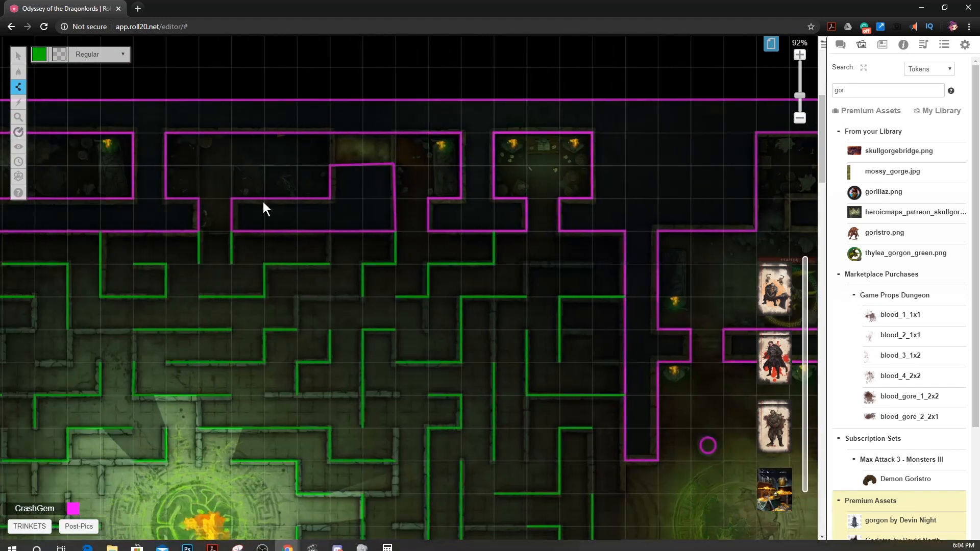
{"action": "left_click", "coordinate": [40, 61]}
{"action": "left_click", "coordinate": [40, 61]}
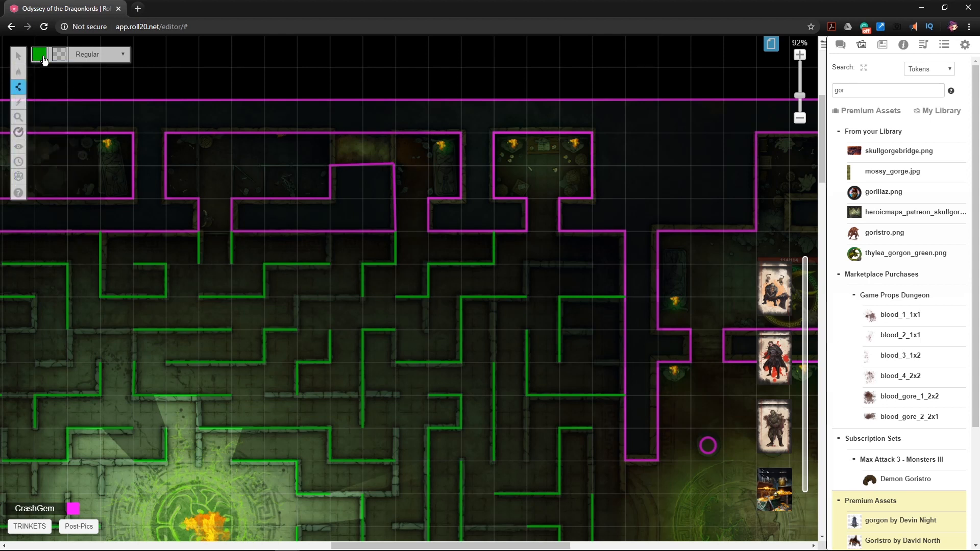
{"action": "left_click", "coordinate": [44, 61]}
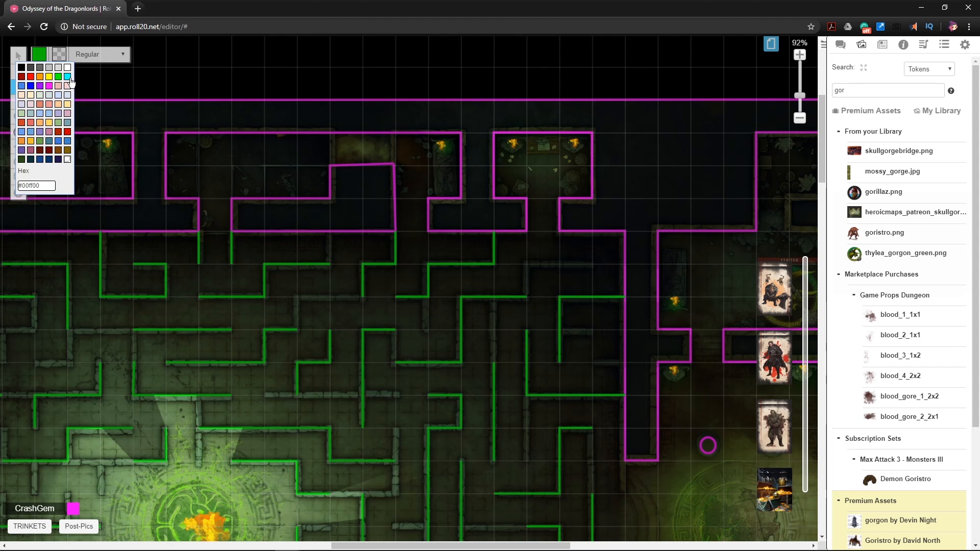
{"action": "left_click", "coordinate": [228, 117]}
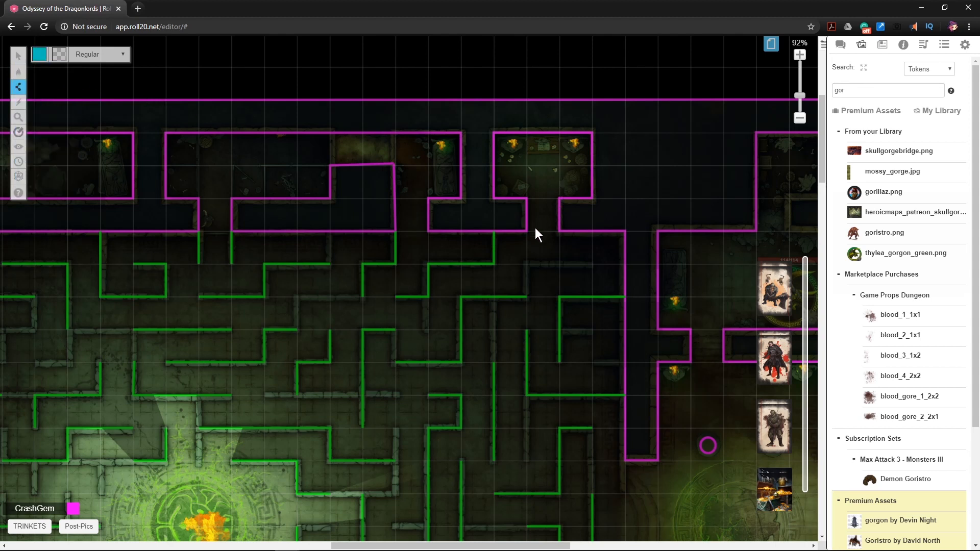
- Trace the L-shaped wall below the northeast room's doorway and the two vertical walls south of it in cyan
{"action": "left_click_drag", "start_coordinate": [592, 263], "coordinate": [527, 264]}
{"action": "double_click", "coordinate": [527, 296]}
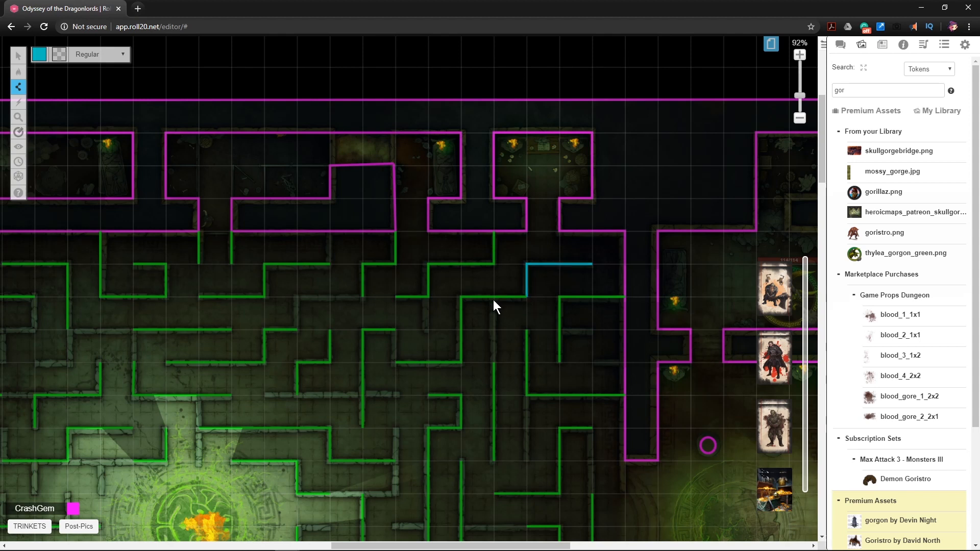
{"action": "left_click", "coordinate": [495, 361]}
{"action": "right_click", "coordinate": [497, 358]}
{"action": "left_click", "coordinate": [526, 395]}
{"action": "left_click", "coordinate": [527, 458]}
{"action": "right_click", "coordinate": [527, 458]}
- Trace the two short horizontal walls just west of the northeast block in cyan
{"action": "left_click", "coordinate": [593, 330]}
{"action": "right_click", "coordinate": [593, 332]}
{"action": "left_click", "coordinate": [592, 362]}
{"action": "left_click", "coordinate": [622, 362]}
{"action": "right_click", "coordinate": [623, 362]}
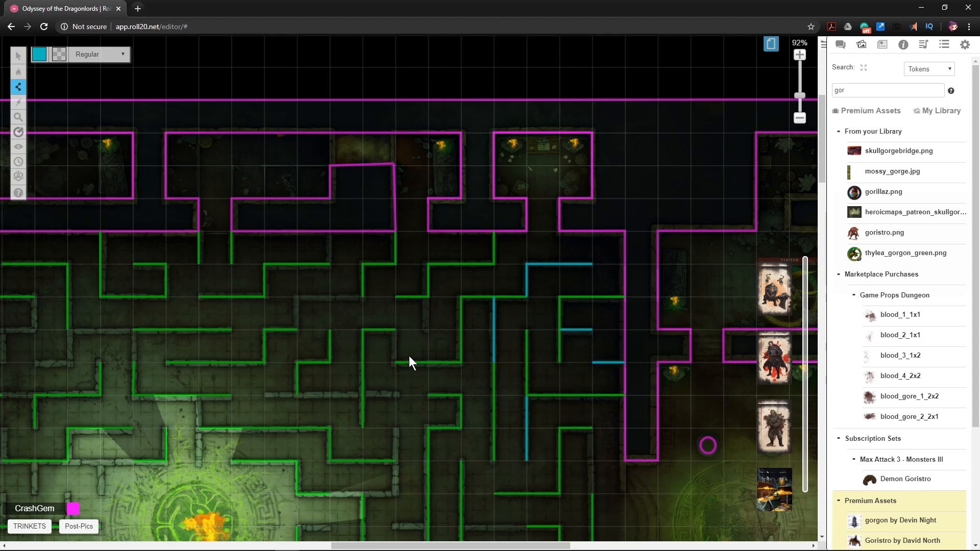
- Trace the two short vertical walls on either side of the small corridor in the northern maze in cyan
{"action": "left_click", "coordinate": [393, 362]}
{"action": "right_click", "coordinate": [394, 362]}
{"action": "left_click", "coordinate": [423, 332]}
{"action": "right_click", "coordinate": [423, 332]}
- Trace the L-shaped wall in the northern maze and the short vertical wall hanging from the northern block
{"action": "left_click", "coordinate": [362, 297]}
{"action": "left_click", "coordinate": [295, 294]}
{"action": "left_click", "coordinate": [302, 321]}
{"action": "right_click", "coordinate": [302, 321]}
{"action": "left_click", "coordinate": [329, 232]}
{"action": "left_click", "coordinate": [326, 265]}
{"action": "right_click", "coordinate": [326, 265]}
- Trace the long horizontal wall northeast of the central chamber and the L-shaped wall below it in cyan
{"action": "left_click", "coordinate": [264, 395]}
{"action": "left_click", "coordinate": [393, 393]}
{"action": "right_click", "coordinate": [394, 394]}
{"action": "scroll", "coordinate": [398, 357], "scroll_direction": "down", "scroll_amount": 3}
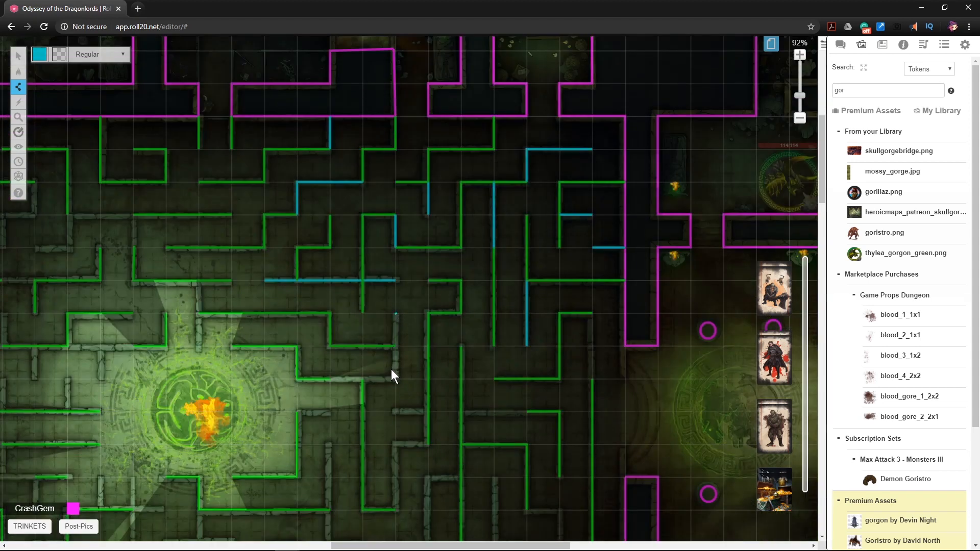
{"action": "left_click", "coordinate": [330, 379]}
{"action": "right_click", "coordinate": [339, 371]}
- Trace the short horizontal wall east of the central chamber and the L-shaped wall just below it
{"action": "scroll", "coordinate": [364, 353], "scroll_direction": "down", "scroll_amount": 3}
{"action": "left_click", "coordinate": [424, 298]}
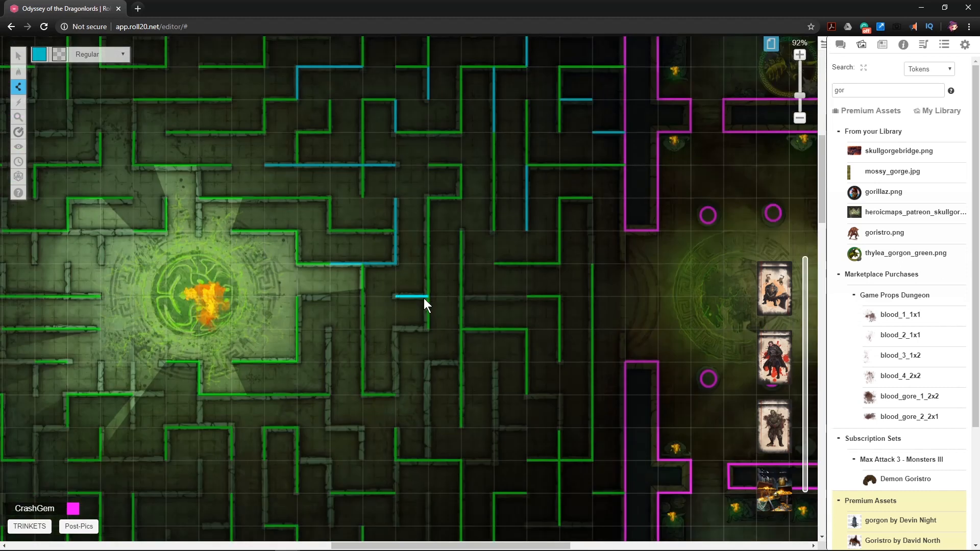
{"action": "left_click", "coordinate": [397, 335]}
{"action": "left_click", "coordinate": [396, 396]}
{"action": "right_click", "coordinate": [395, 394]}
- Trace the stepped cyan wall that runs down southeast of the central chamber
{"action": "left_click", "coordinate": [330, 329]}
{"action": "left_click", "coordinate": [335, 426]}
{"action": "left_click", "coordinate": [362, 429]}
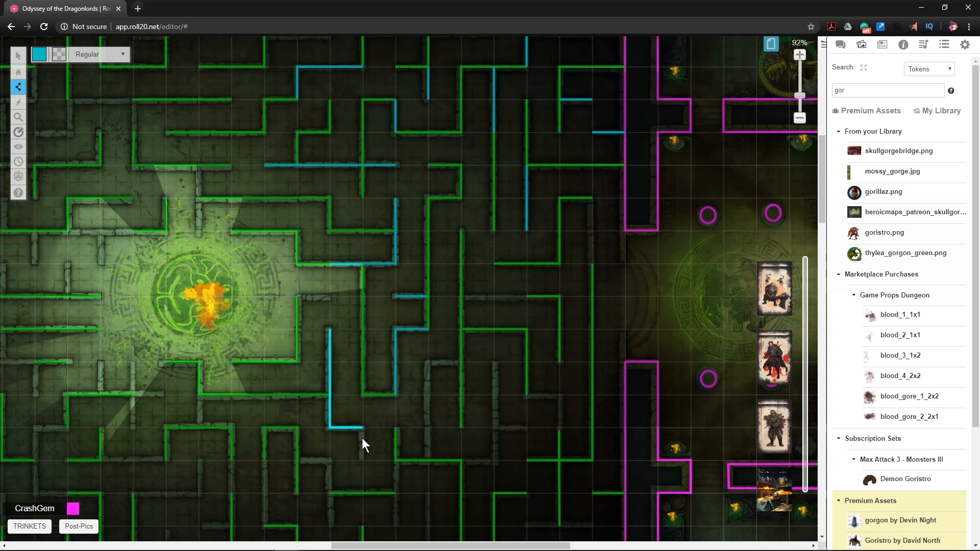
{"action": "left_click", "coordinate": [363, 454]}
{"action": "right_click", "coordinate": [363, 454]}
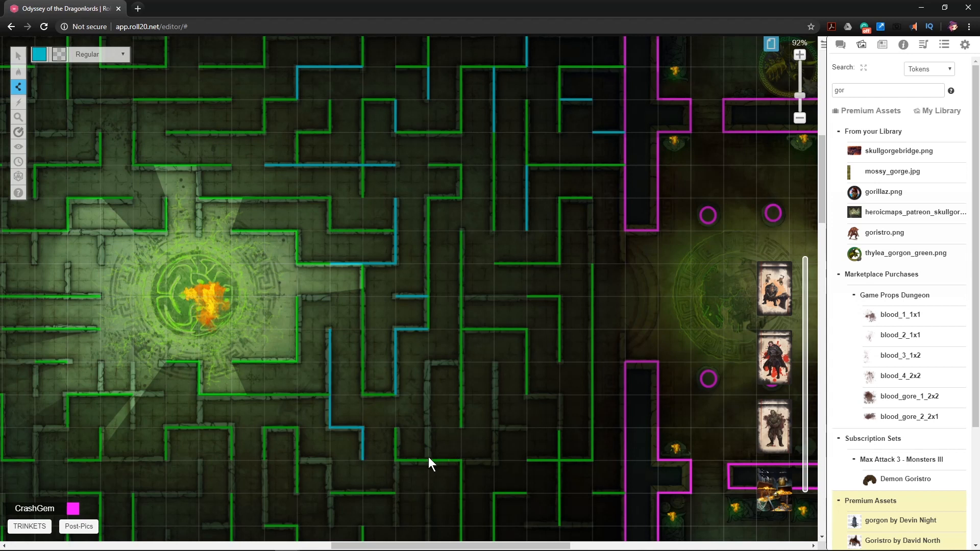
- Trace the tall hooked wall and the L-shaped wall that together enclose the green vertical wall in the eastern maze
{"action": "left_click", "coordinate": [429, 365]}
{"action": "left_click", "coordinate": [460, 361]}
{"action": "right_click", "coordinate": [461, 360]}
{"action": "scroll", "coordinate": [499, 345], "scroll_direction": "down", "scroll_amount": 2}
{"action": "left_click", "coordinate": [495, 384]}
{"action": "left_click", "coordinate": [460, 384]}
{"action": "right_click", "coordinate": [460, 384]}
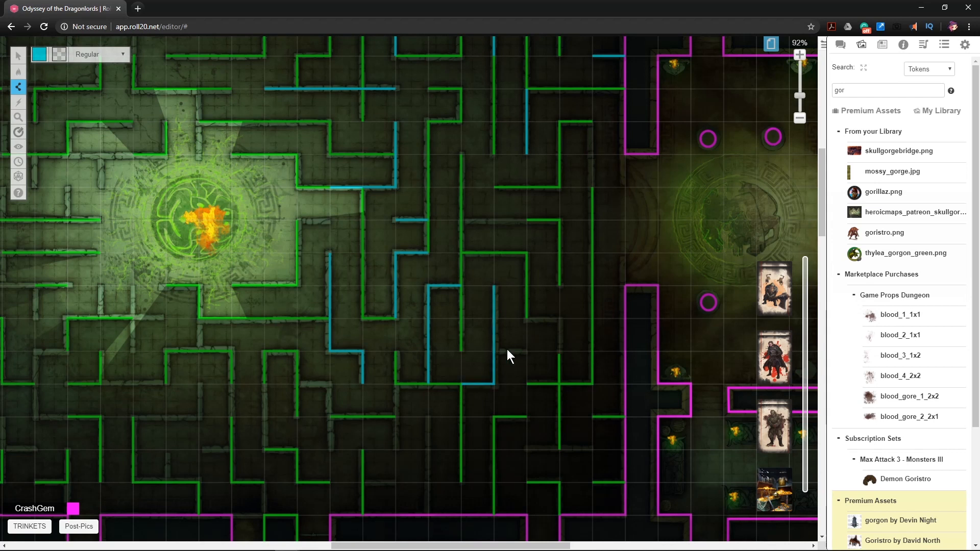
- Try to trace the small cyan corner wall joining two green walls near the eastern entrance
{"action": "left_click", "coordinate": [560, 354]}
{"action": "right_click", "coordinate": [560, 353]}
{"action": "scroll", "coordinate": [573, 347], "scroll_direction": "down", "scroll_amount": 2}
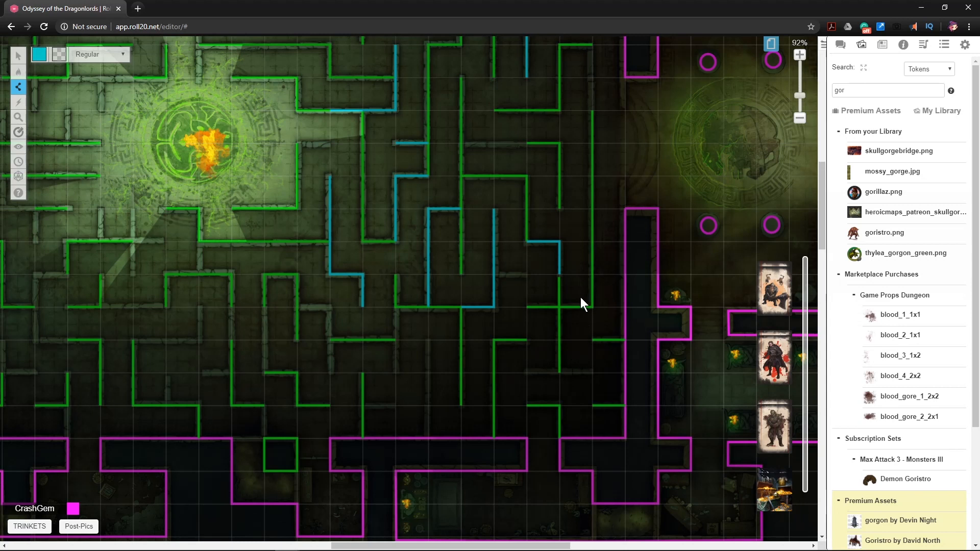
- Delete the small cyan corner wall near the eastern entrance and the green vertical wall directly below it
{"action": "scroll", "coordinate": [581, 300], "scroll_direction": "up", "scroll_amount": 5}
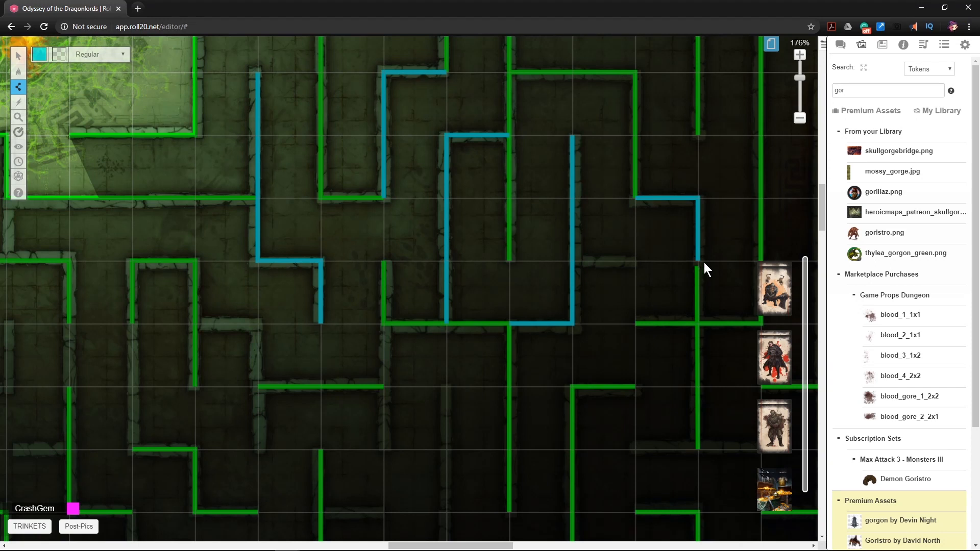
{"action": "mouse_move", "coordinate": [19, 55]}
{"action": "left_click", "coordinate": [54, 54]}
{"action": "left_click_drag", "start_coordinate": [679, 188], "coordinate": [706, 227]}
{"action": "left_click", "coordinate": [679, 247]}
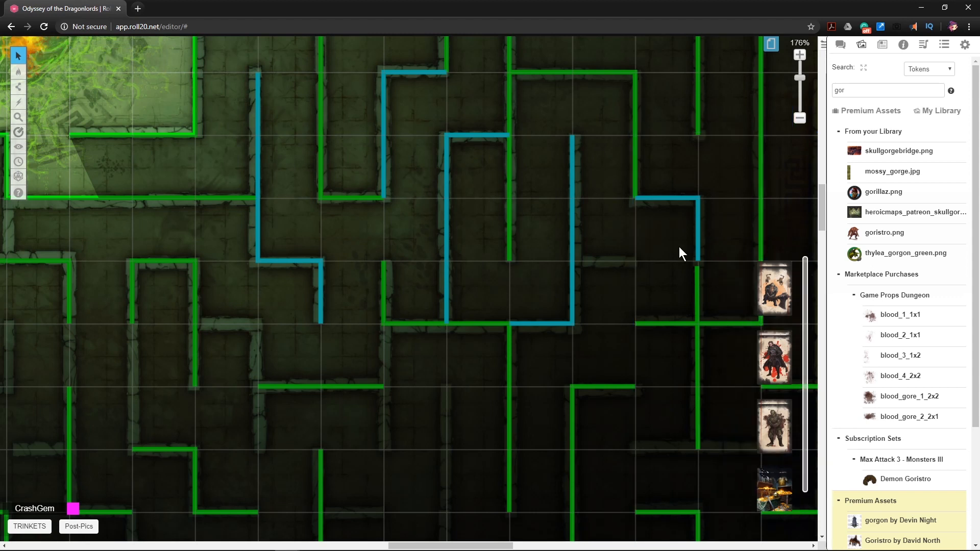
{"action": "left_click", "coordinate": [700, 234]}
{"action": "key", "text": "Delete"}
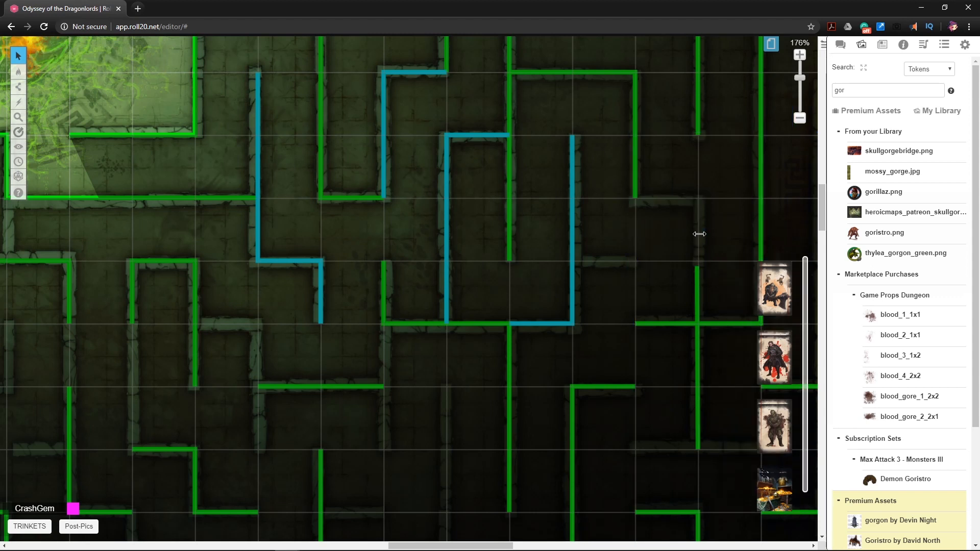
{"action": "left_click", "coordinate": [696, 280]}
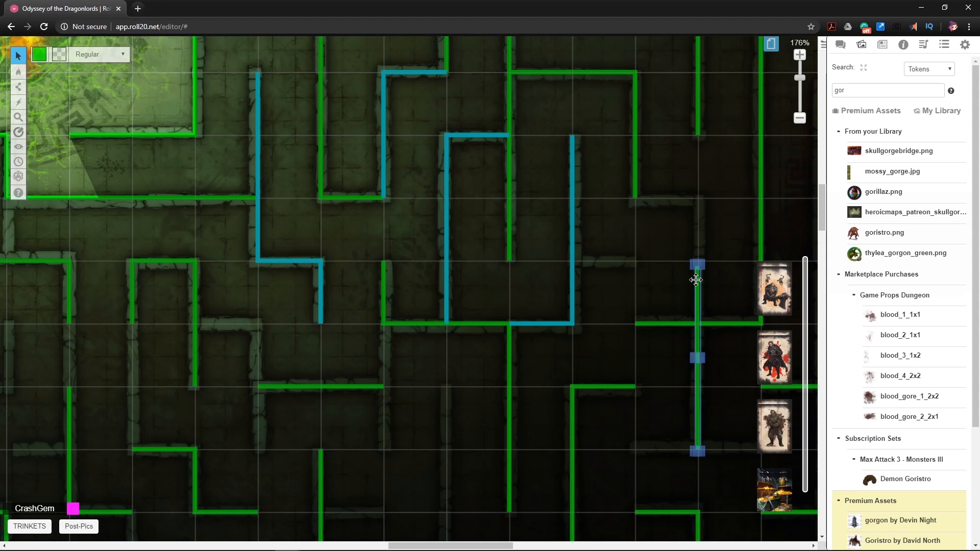
{"action": "key", "text": "Delete"}
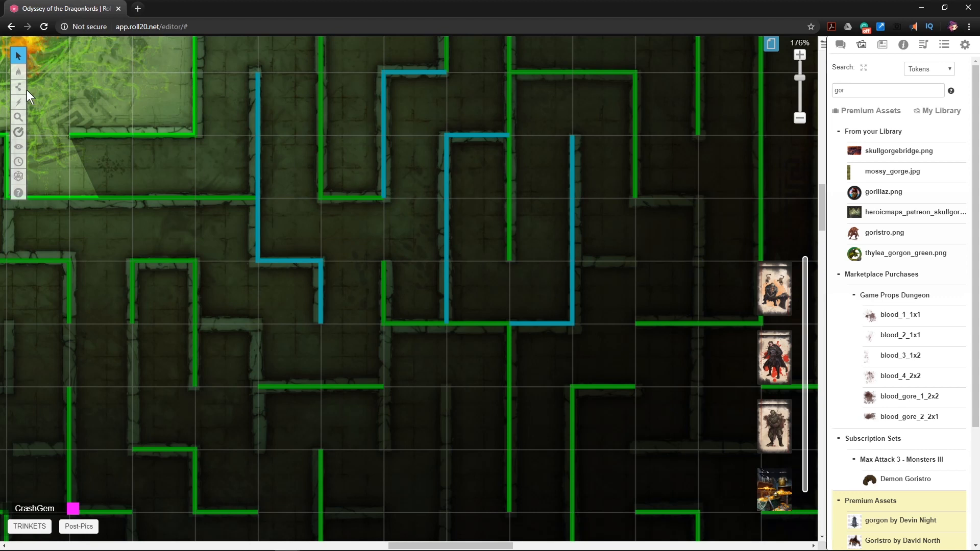
- Set the wall colour to cyan again and trace the corner wall as one L down to the horizontal green wall
{"action": "mouse_move", "coordinate": [20, 91]}
{"action": "left_click", "coordinate": [59, 98]}
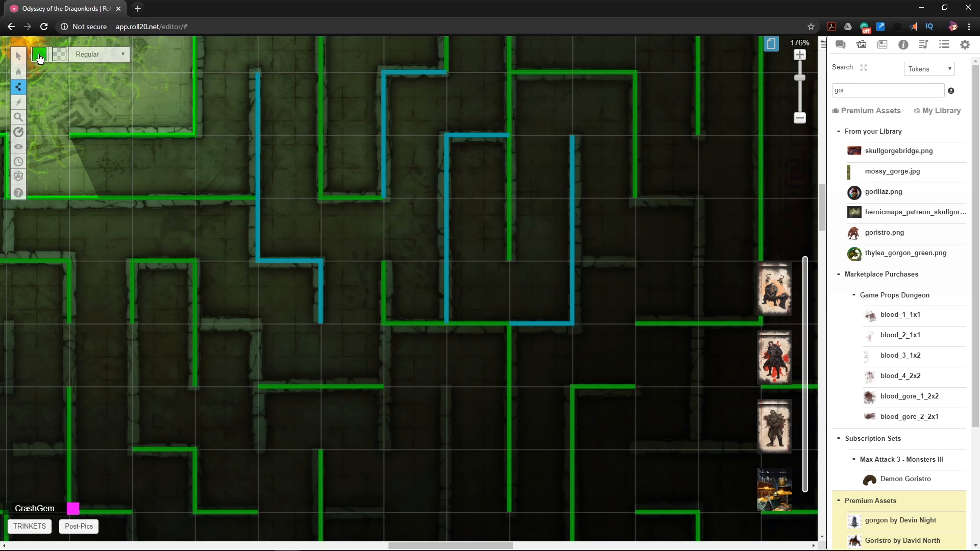
{"action": "left_click", "coordinate": [40, 59]}
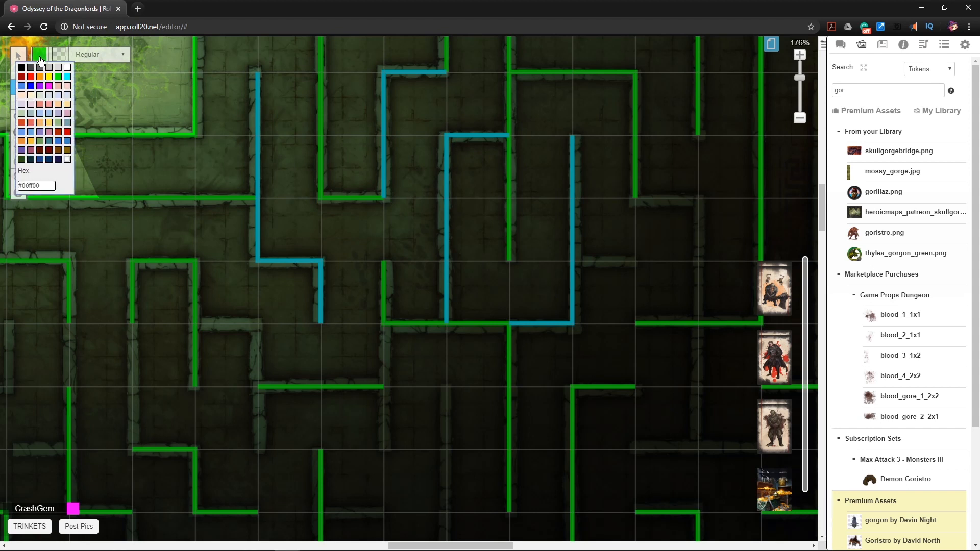
{"action": "left_click", "coordinate": [39, 60]}
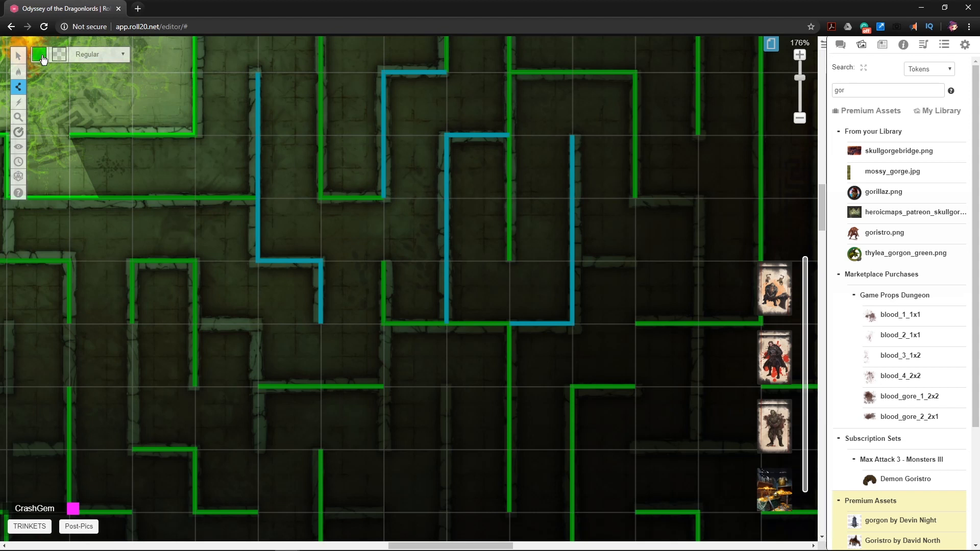
{"action": "left_click", "coordinate": [40, 59]}
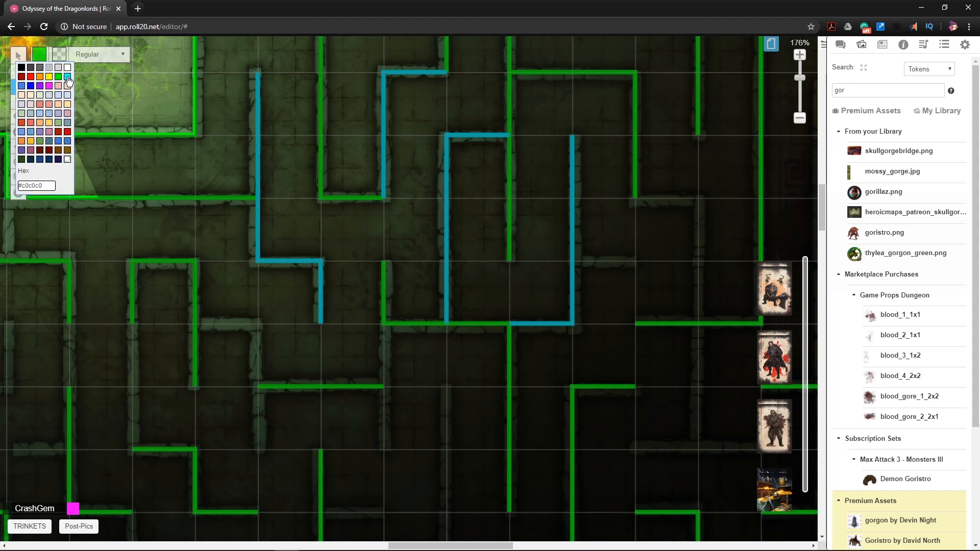
{"action": "left_click", "coordinate": [635, 197]}
{"action": "double_click", "coordinate": [698, 199]}
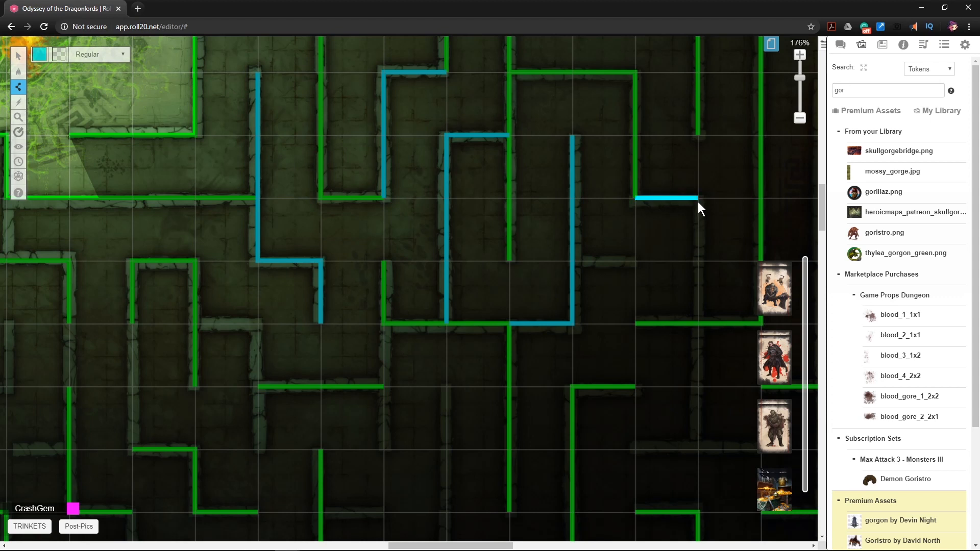
{"action": "double_click", "coordinate": [698, 321]}
- Trace the vertical wall rising from the southern block and the short horizontal wall west of it in cyan
{"action": "scroll", "coordinate": [703, 307], "scroll_direction": "down", "scroll_amount": 3}
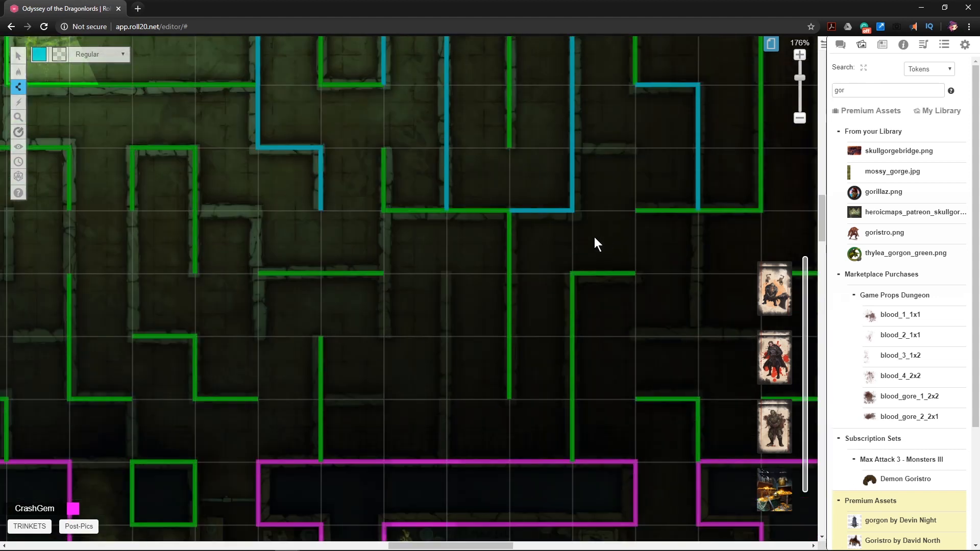
{"action": "left_click", "coordinate": [445, 275]}
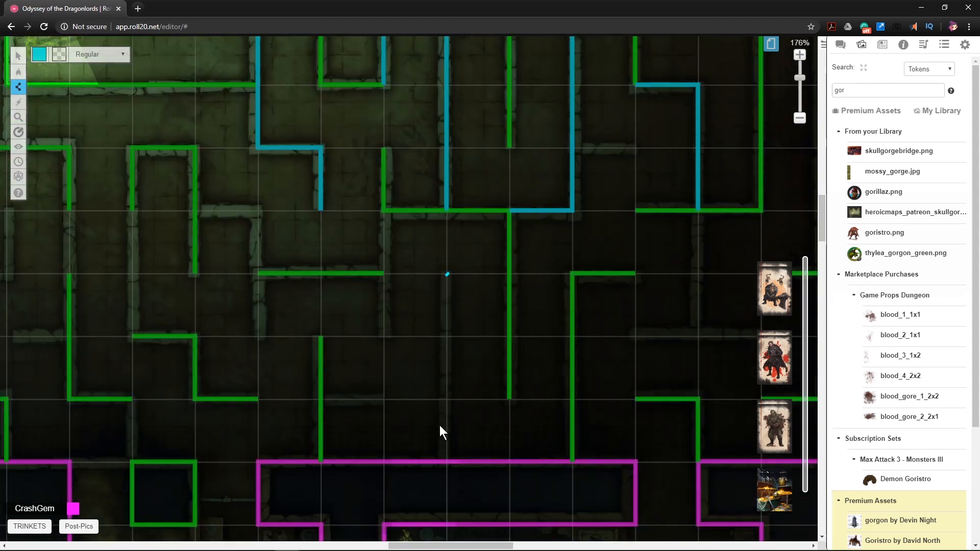
{"action": "double_click", "coordinate": [445, 458]}
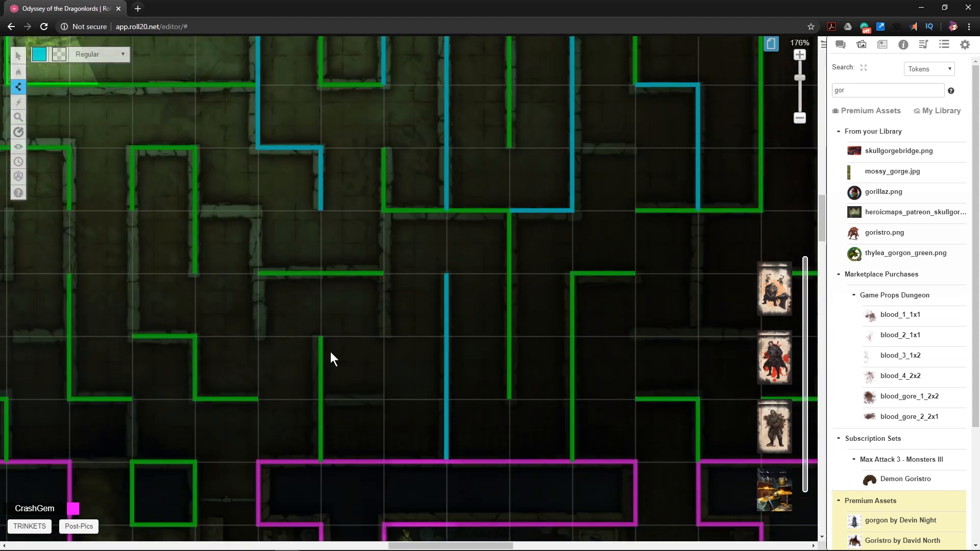
{"action": "double_click", "coordinate": [363, 380]}
- Trace the L-shaped wall in the southern maze and the vertical wall extending the narrow green enclosure beside it
{"action": "left_click", "coordinate": [259, 210]}
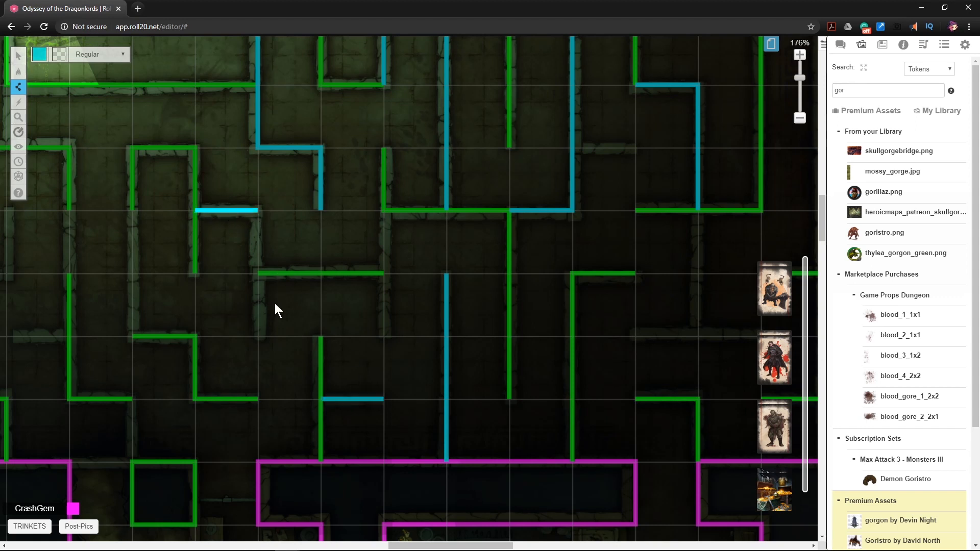
{"action": "double_click", "coordinate": [260, 334]}
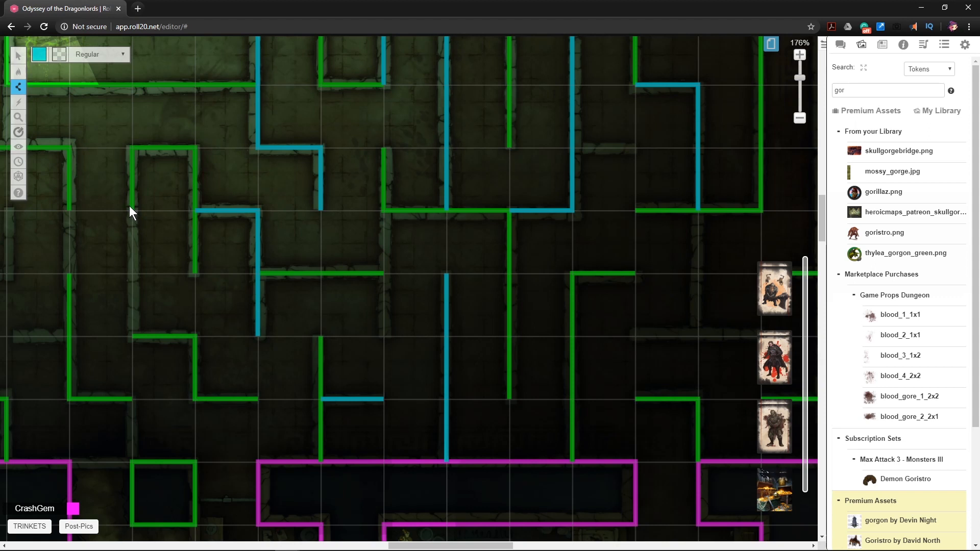
{"action": "double_click", "coordinate": [133, 337]}
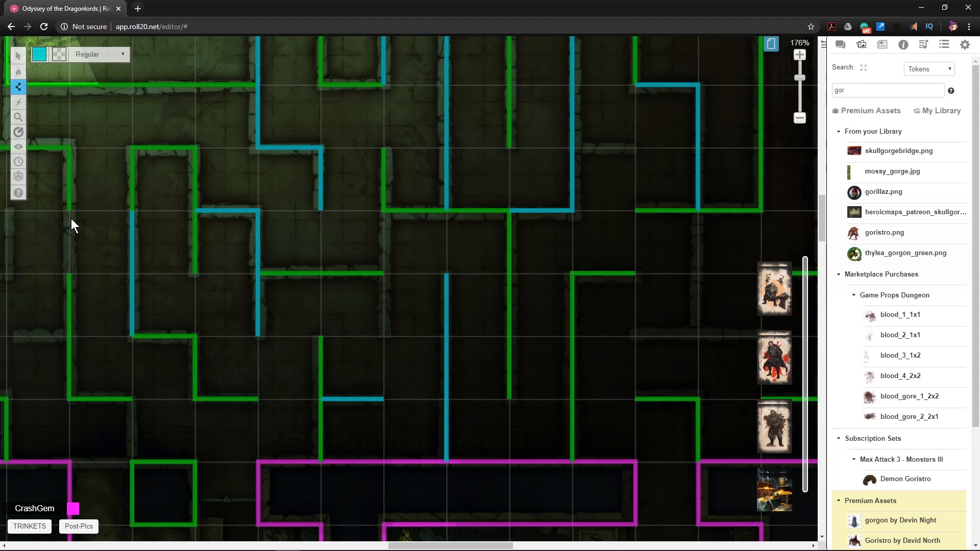
- Trace the gap in the vertical green wall and the short horizontal wall branching west below it in cyan
{"action": "double_click", "coordinate": [70, 280]}
{"action": "double_click", "coordinate": [68, 335]}
- Trace the vertical wall down to the small green square and the short horizontal wall joining that corner to the magenta block
{"action": "left_click", "coordinate": [132, 400]}
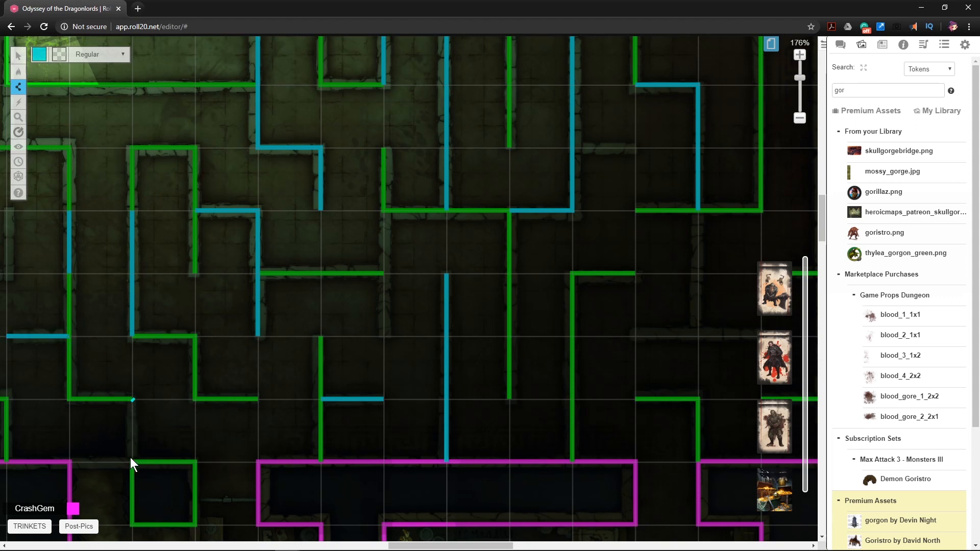
{"action": "scroll", "coordinate": [174, 408], "scroll_direction": "down", "scroll_amount": 3}
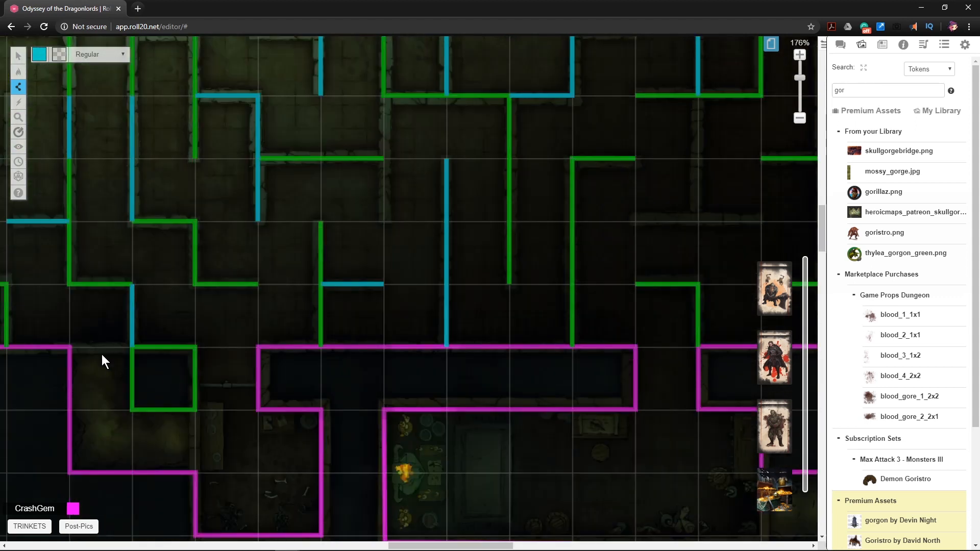
{"action": "left_click_drag", "start_coordinate": [414, 544], "coordinate": [344, 543]}
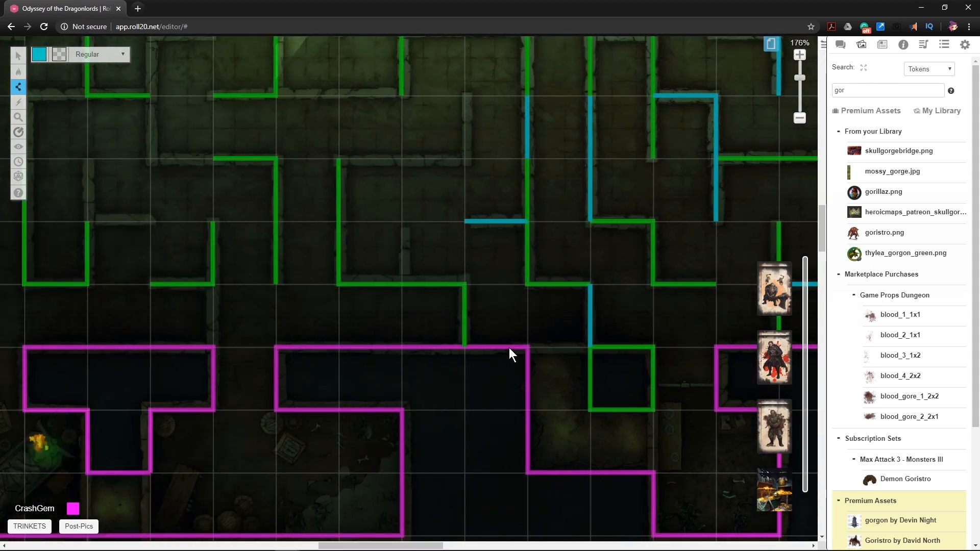
{"action": "left_click", "coordinate": [527, 347]}
{"action": "double_click", "coordinate": [591, 347]}
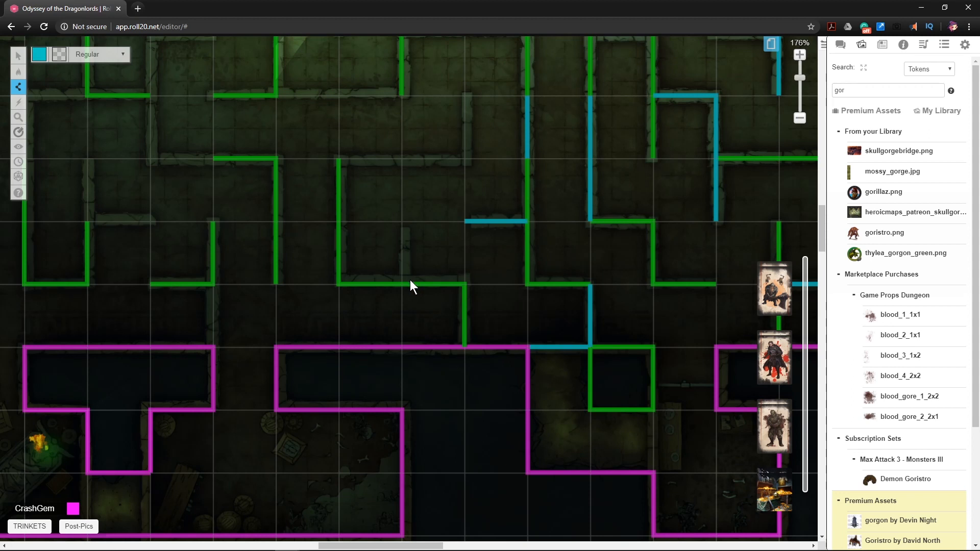
- Trace the short vertical stub inside the southern green enclosure and the L-shaped wall along its northern side in cyan
{"action": "left_click", "coordinate": [403, 284]}
{"action": "double_click", "coordinate": [410, 223]}
{"action": "left_click", "coordinate": [464, 159]}
{"action": "double_click", "coordinate": [464, 95]}
- Trace the horizontal wall linking the two green corner walls north of the enclosure in cyan
{"action": "scroll", "coordinate": [471, 174], "scroll_direction": "up", "scroll_amount": 3}
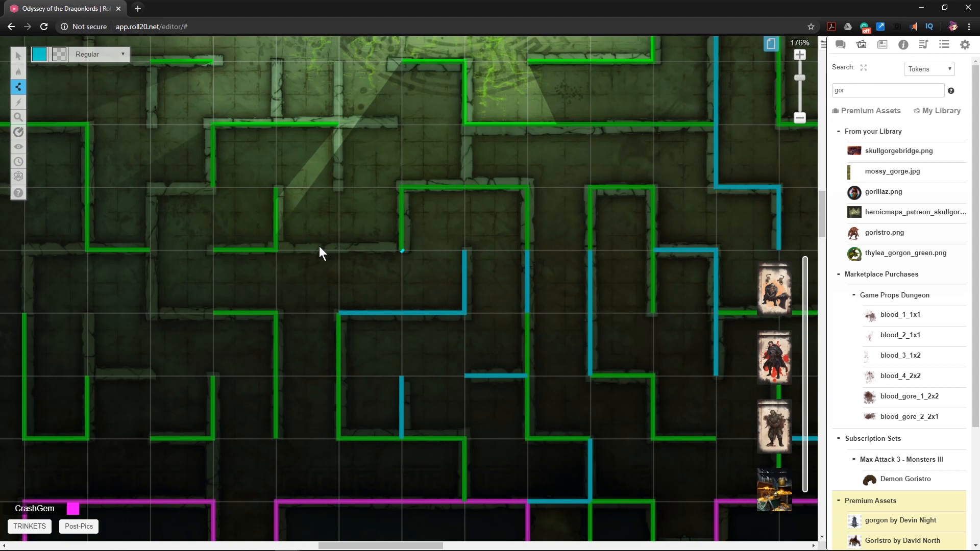
{"action": "left_click", "coordinate": [275, 251]}
{"action": "double_click", "coordinate": [274, 251]}
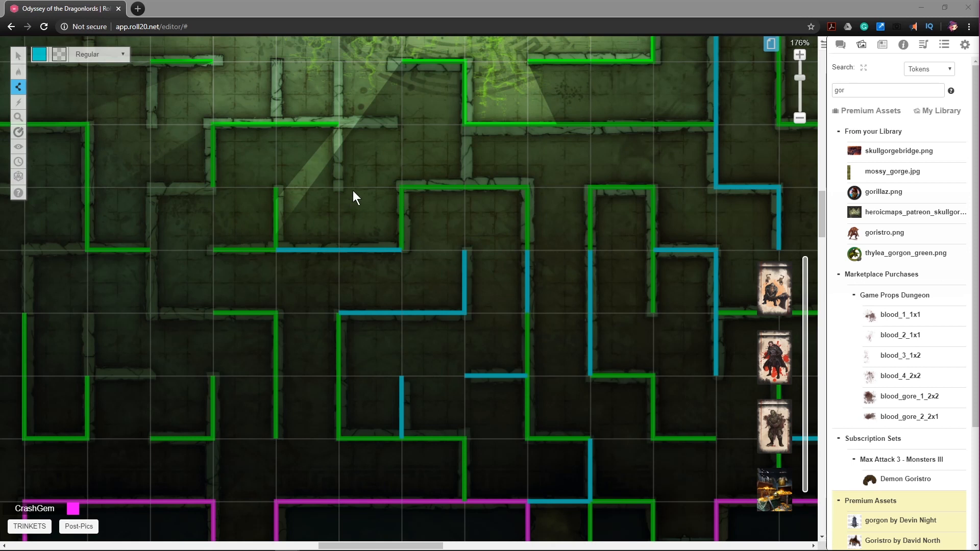
- Trace the long vertical wall southwest of the central fire with its short eastward branch, and the short vertical wall west of it
{"action": "left_click", "coordinate": [339, 186]}
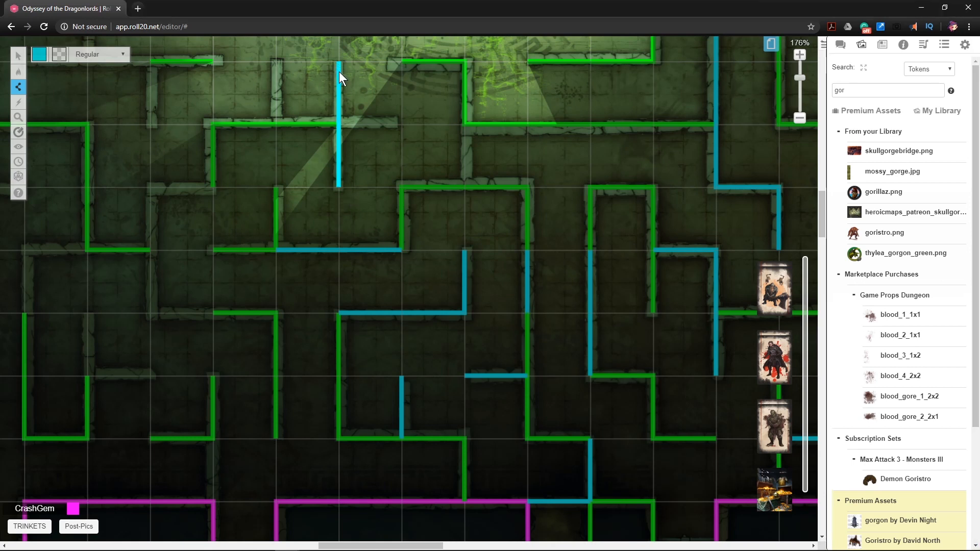
{"action": "right_click", "coordinate": [341, 121]}
{"action": "left_click", "coordinate": [339, 121]}
{"action": "left_click", "coordinate": [393, 121]}
{"action": "right_click", "coordinate": [393, 120]}
{"action": "left_click", "coordinate": [276, 62]}
{"action": "left_click", "coordinate": [276, 125]}
{"action": "right_click", "coordinate": [283, 158]}
- Trace the corner wall joining the two horizontal green walls west of the fire, and the short vertical stub descending from it
{"action": "scroll", "coordinate": [271, 178], "scroll_direction": "up", "scroll_amount": 5}
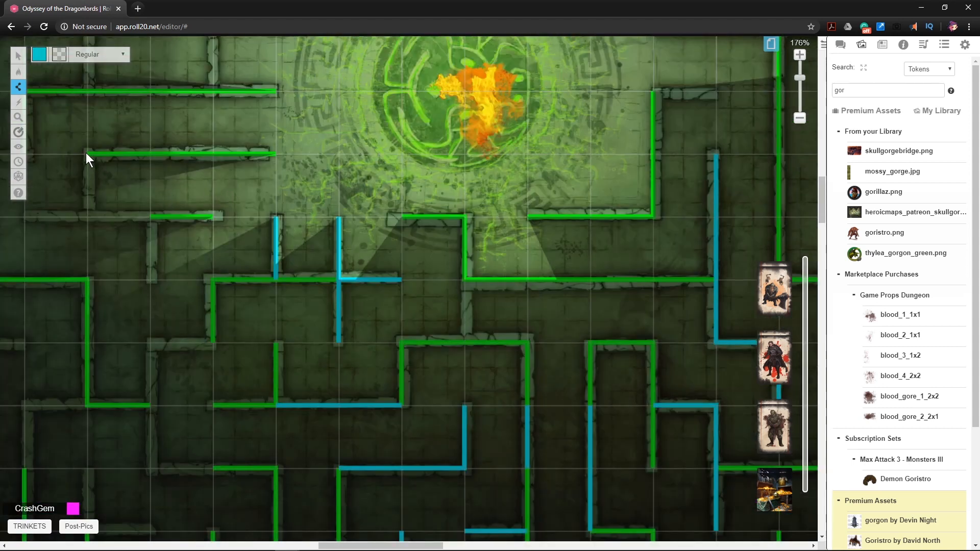
{"action": "left_click", "coordinate": [86, 153]}
{"action": "left_click", "coordinate": [94, 214]}
{"action": "right_click", "coordinate": [151, 217]}
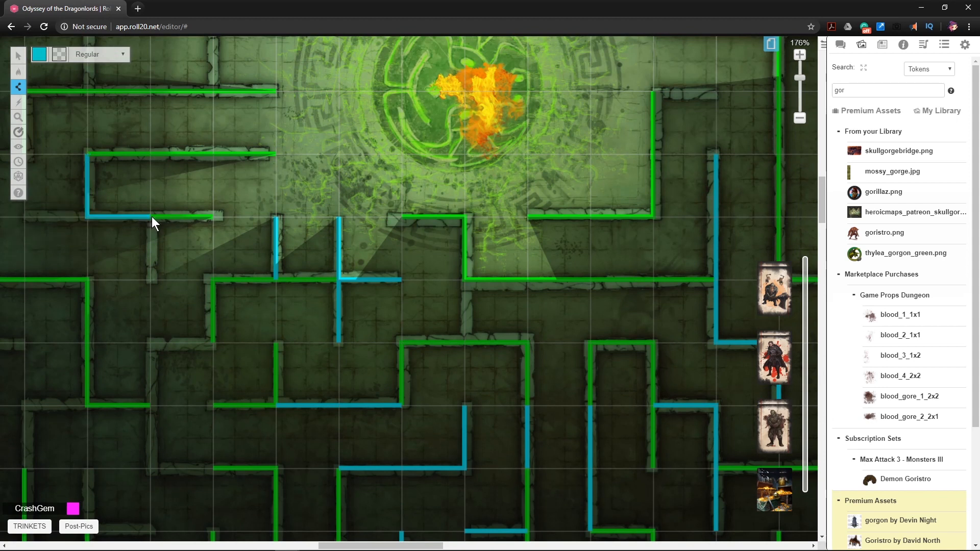
{"action": "left_click", "coordinate": [154, 276]}
{"action": "right_click", "coordinate": [191, 236]}
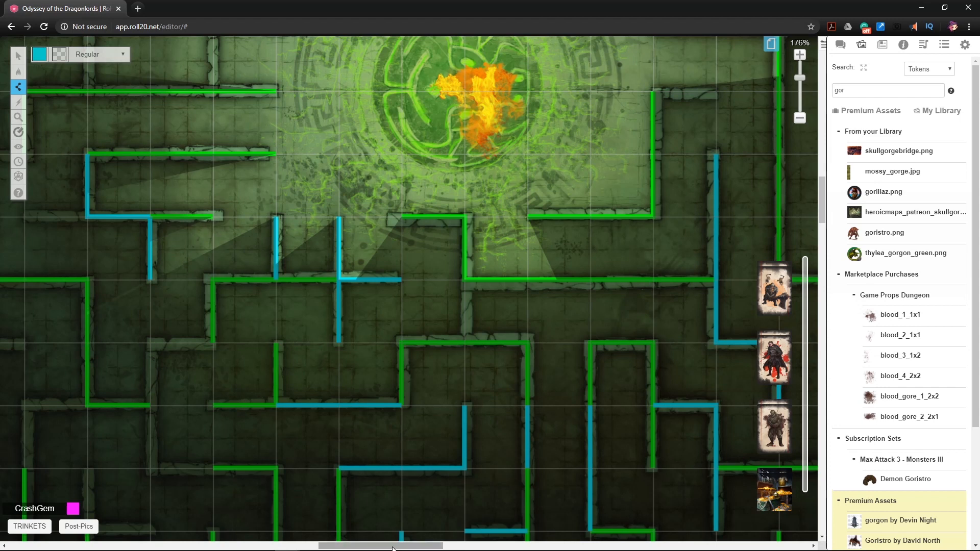
- Trace the L-shaped wall connecting the two green corner walls southwest of the fire in cyan
{"action": "left_click_drag", "start_coordinate": [392, 546], "coordinate": [342, 545]}
{"action": "scroll", "coordinate": [434, 331], "scroll_direction": "down", "scroll_amount": 2}
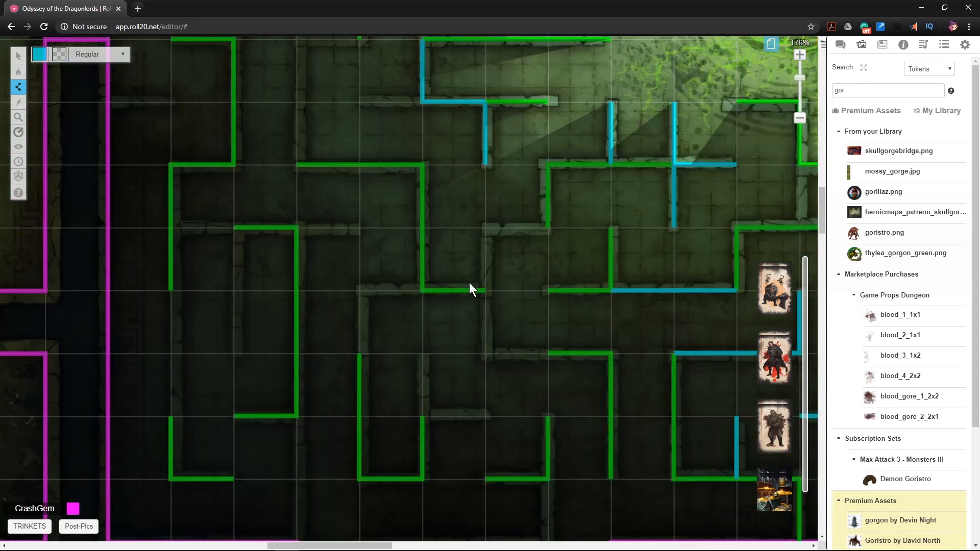
{"action": "left_click", "coordinate": [487, 227]}
{"action": "left_click", "coordinate": [486, 290]}
{"action": "right_click", "coordinate": [485, 290]}
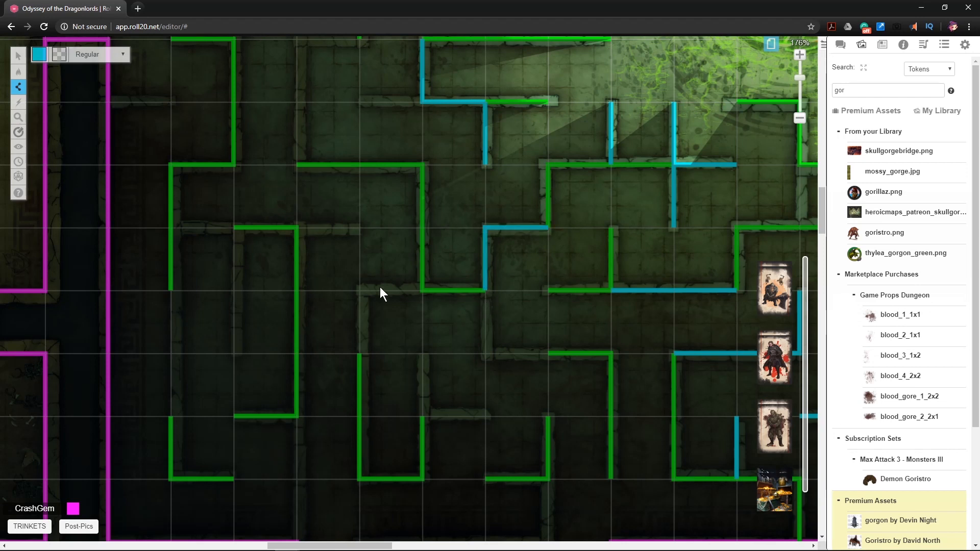
- Trace the corner wall closing the northwest of the narrow U-shaped green enclosure and the short horizontal wall extending east from it
{"action": "left_click", "coordinate": [422, 290]}
{"action": "left_click", "coordinate": [359, 291]}
{"action": "left_click", "coordinate": [360, 353]}
{"action": "right_click", "coordinate": [360, 355]}
{"action": "left_click", "coordinate": [423, 416]}
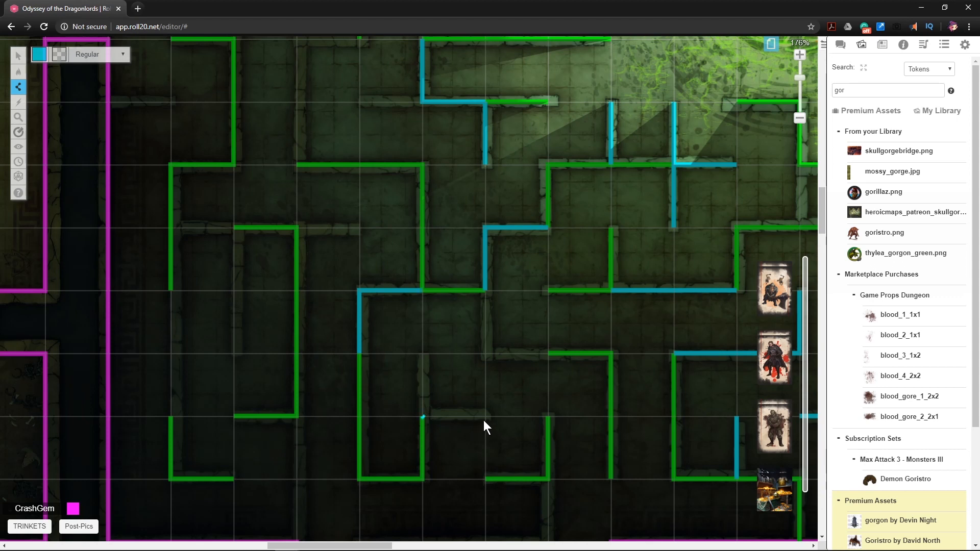
{"action": "left_click", "coordinate": [489, 416]}
{"action": "right_click", "coordinate": [489, 417]}
- Trace the west side of the inner green enclosure and the gap in the outer vertical wall in cyan
{"action": "left_click", "coordinate": [235, 353]}
{"action": "right_click", "coordinate": [235, 353]}
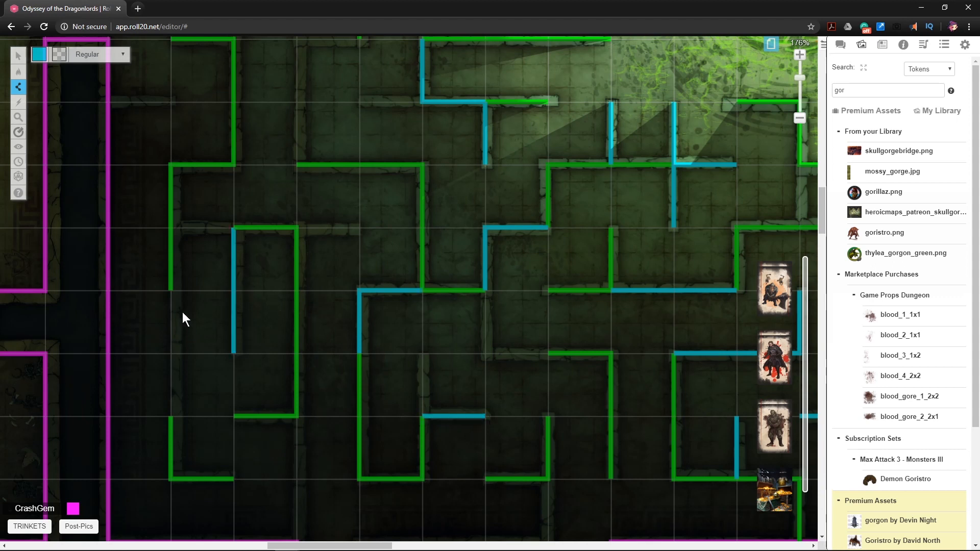
{"action": "left_click", "coordinate": [170, 417]}
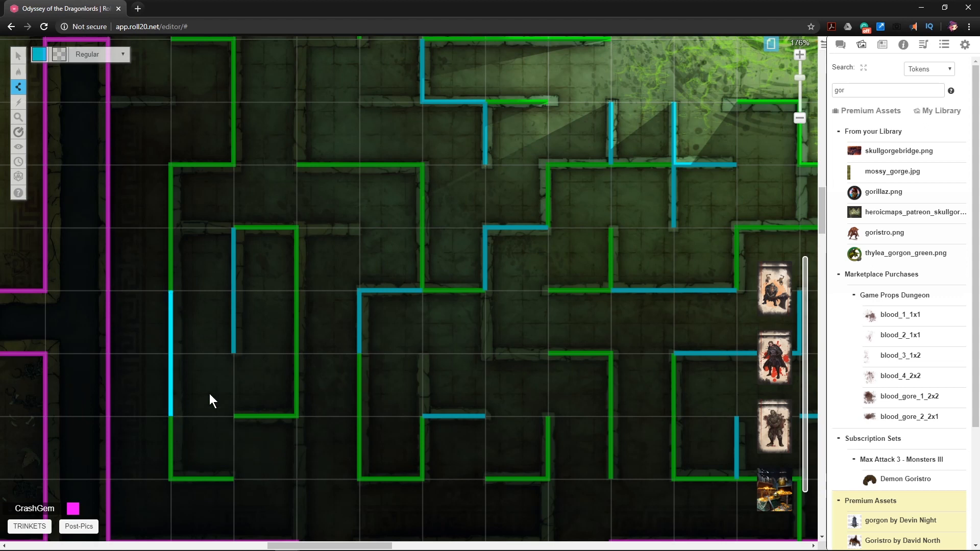
{"action": "right_click", "coordinate": [218, 386]}
- Trace the two vertical walls running from the southwestern green walls down to the corners of the magenta blocks
{"action": "scroll", "coordinate": [218, 387], "scroll_direction": "down", "scroll_amount": 2}
{"action": "scroll", "coordinate": [218, 382], "scroll_direction": "down", "scroll_amount": 2}
{"action": "scroll", "coordinate": [412, 356], "scroll_direction": "up", "scroll_amount": 3}
{"action": "scroll", "coordinate": [394, 360], "scroll_direction": "down", "scroll_amount": 3}
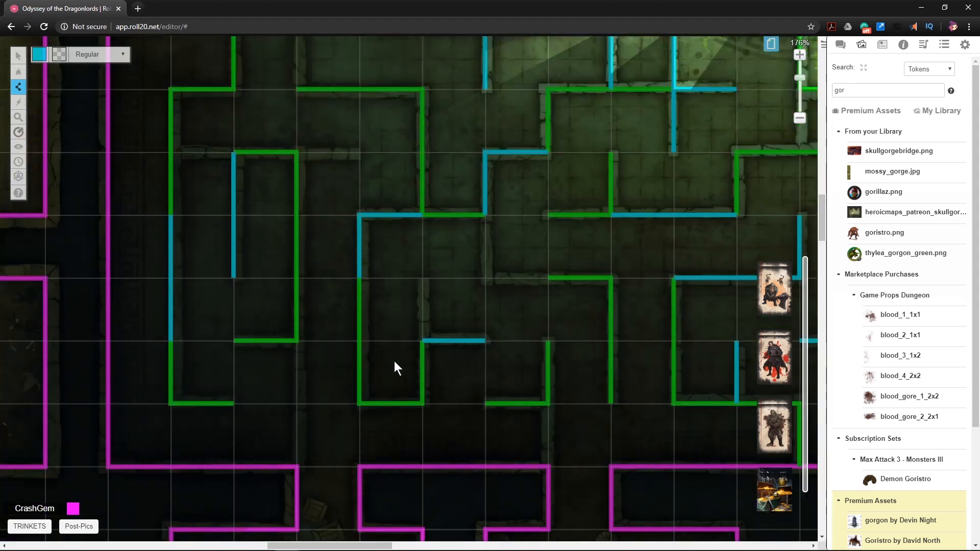
{"action": "left_click", "coordinate": [294, 273]}
{"action": "left_click", "coordinate": [297, 389]}
{"action": "right_click", "coordinate": [307, 382]}
{"action": "left_click", "coordinate": [547, 327]}
{"action": "left_click", "coordinate": [548, 387]}
{"action": "right_click", "coordinate": [449, 263]}
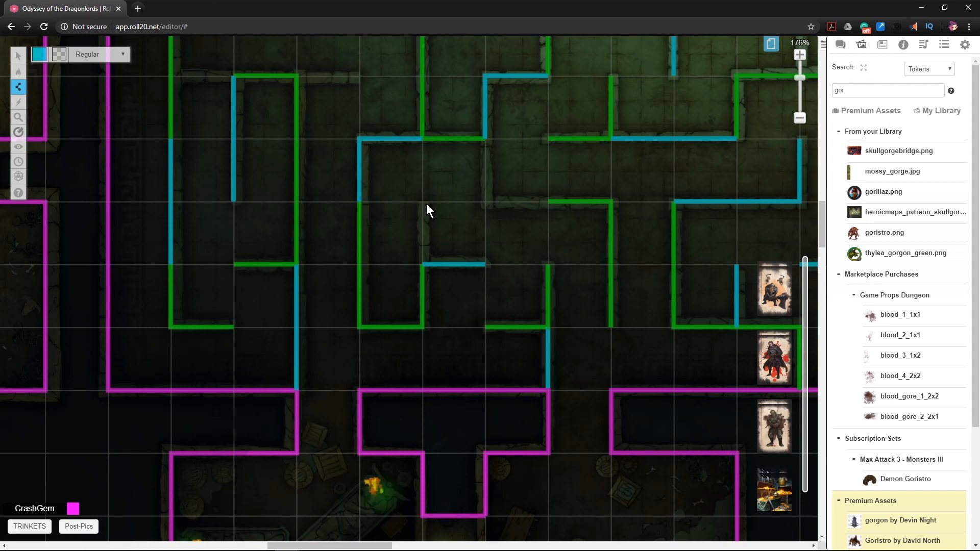
- Trace the vertical wall extending the narrow enclosure's east side northward and the L-shaped wall joining the two green walls northeast of it
{"action": "left_click", "coordinate": [425, 204]}
{"action": "left_click", "coordinate": [424, 260]}
{"action": "right_click", "coordinate": [424, 256]}
{"action": "left_click", "coordinate": [486, 201]}
{"action": "left_click", "coordinate": [549, 201]}
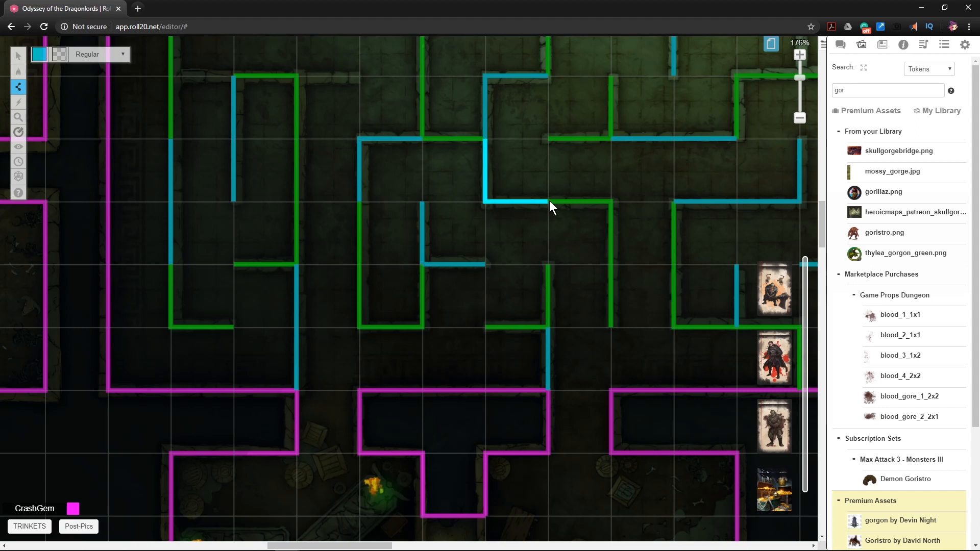
- Undo the last cyan wall segment and delete the adjoining vertical cyan segment in the southern part of the labyrinth
{"action": "key", "text": "ctrl+z"}
{"action": "mouse_move", "coordinate": [19, 56]}
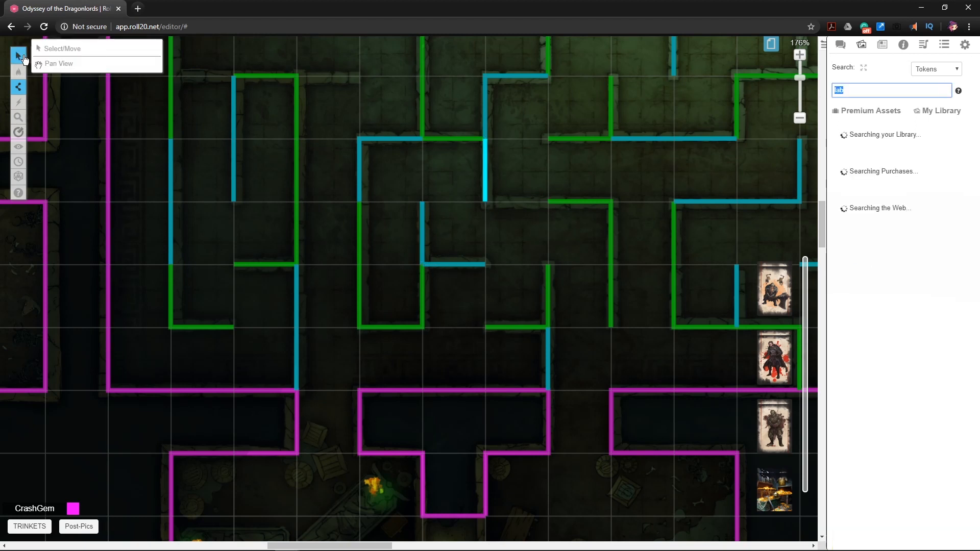
{"action": "left_click", "coordinate": [62, 49]}
{"action": "left_click_drag", "start_coordinate": [510, 212], "coordinate": [456, 174]}
{"action": "key", "text": "Delete"}
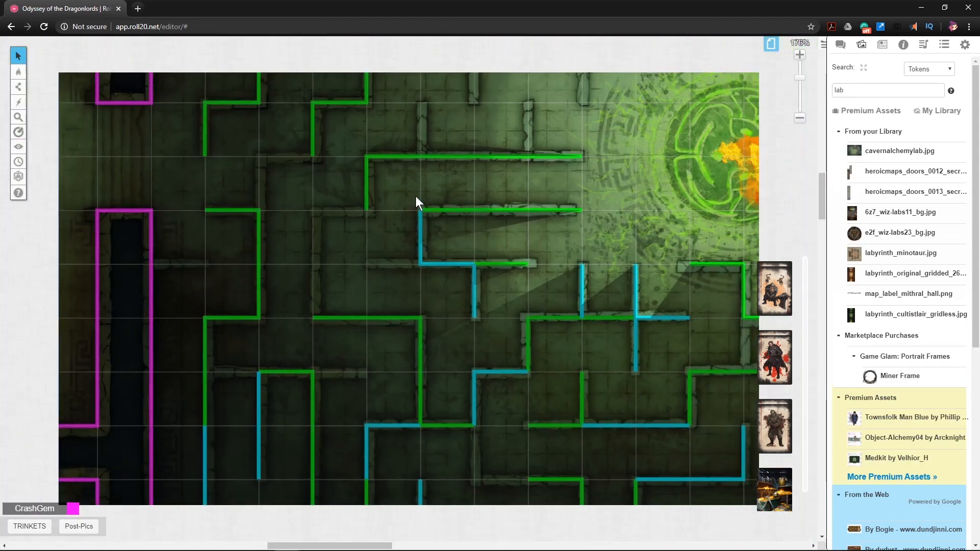
- Draw an L-shaped cyan wall line, one grid cell per side, northwest of the glowing rune circle
{"action": "scroll", "coordinate": [458, 311], "scroll_direction": "up", "scroll_amount": 2}
{"action": "scroll", "coordinate": [458, 311], "scroll_direction": "down", "scroll_amount": 1}
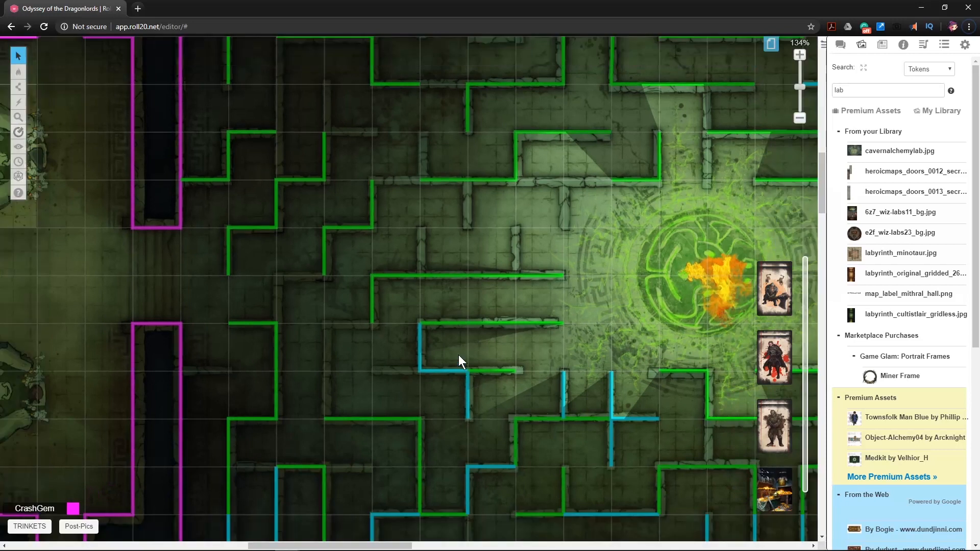
{"action": "scroll", "coordinate": [462, 375], "scroll_direction": "up", "scroll_amount": 1}
{"action": "scroll", "coordinate": [463, 376], "scroll_direction": "up", "scroll_amount": 1}
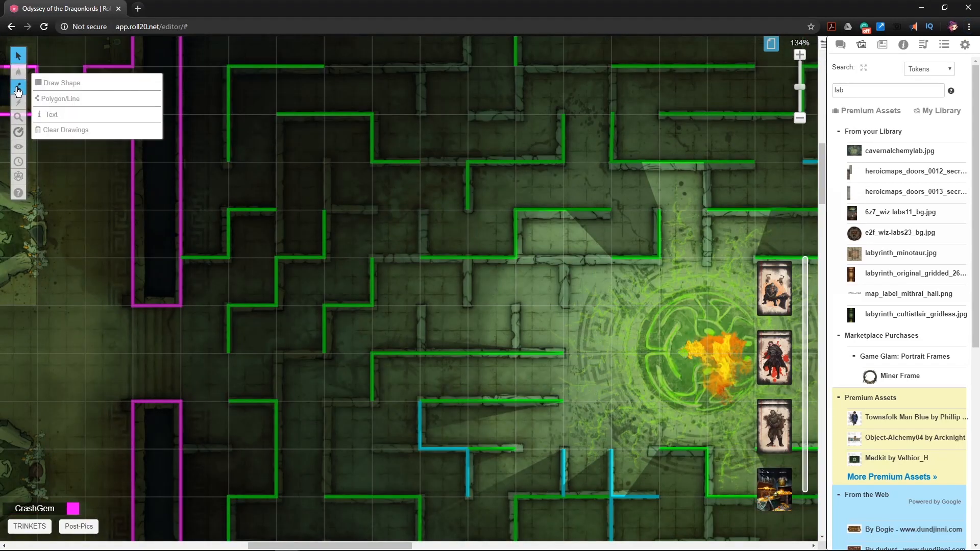
{"action": "left_click", "coordinate": [19, 87]}
{"action": "left_click", "coordinate": [419, 257]}
{"action": "right_click", "coordinate": [403, 222]}
- Draw a one-cell-per-side L-shaped cyan wall and a three-cell vertical one just west of it in the labyrinth's western part
{"action": "left_click", "coordinate": [326, 160]}
{"action": "left_click", "coordinate": [331, 213]}
{"action": "right_click", "coordinate": [374, 207]}
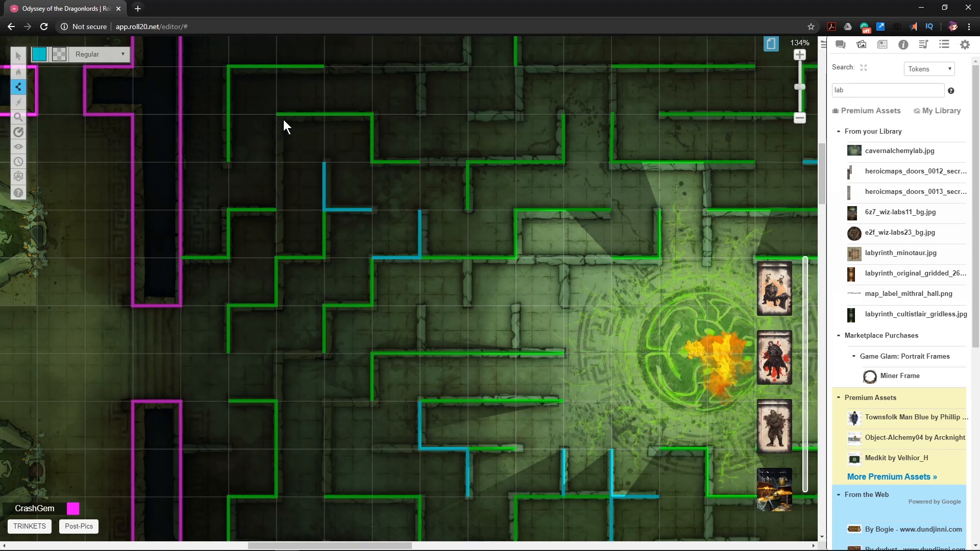
{"action": "left_click", "coordinate": [279, 253]}
{"action": "right_click", "coordinate": [281, 253]}
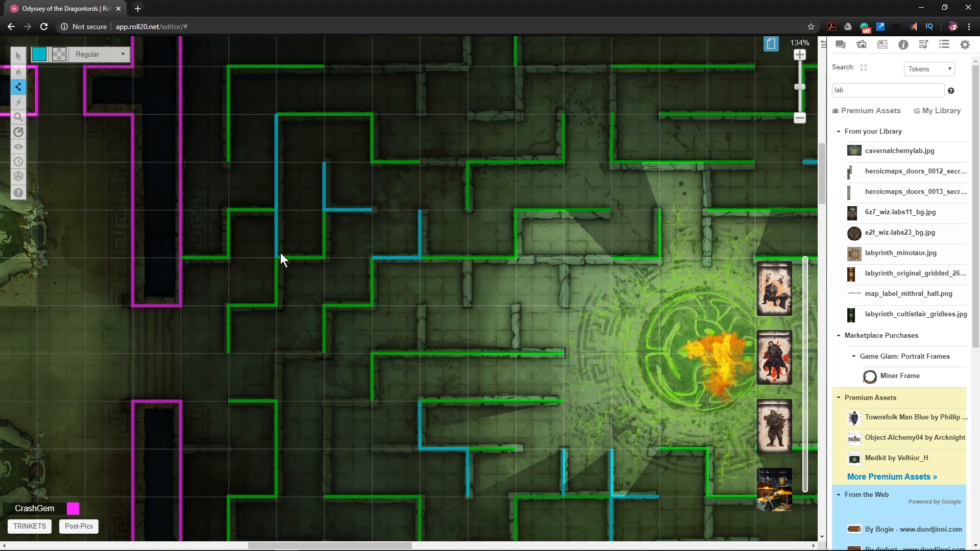
- Extend the northwestern green wall in cyan with a line two cells east and one cell south
{"action": "scroll", "coordinate": [338, 281], "scroll_direction": "up", "scroll_amount": 3}
{"action": "left_click", "coordinate": [324, 143]}
{"action": "left_click", "coordinate": [420, 144]}
{"action": "left_click", "coordinate": [418, 189]}
{"action": "right_click", "coordinate": [419, 189]}
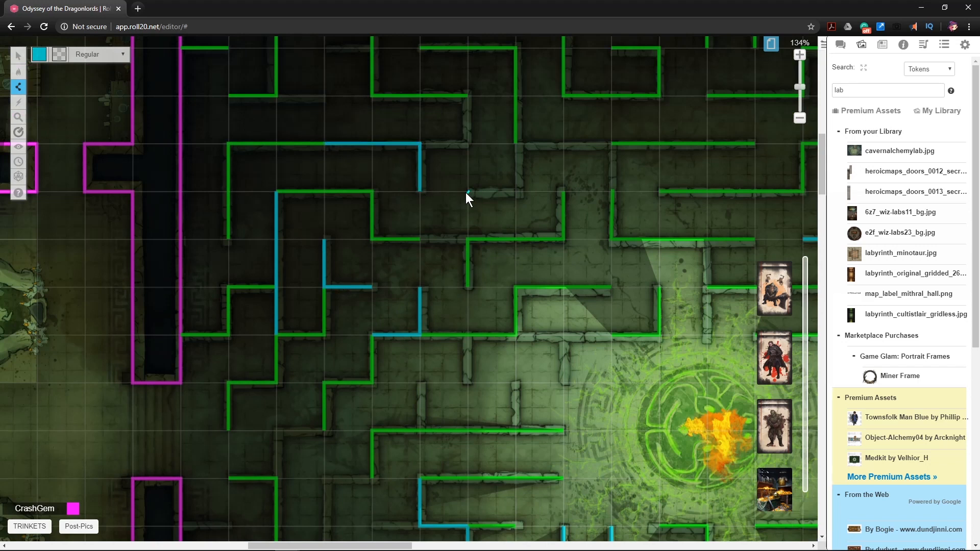
- Draw a one-cell-per-side L-shaped cyan wall and a one-cell vertical wall two cells to its east, north of the rune circle
{"action": "left_click", "coordinate": [512, 190]}
{"action": "left_click", "coordinate": [512, 145]}
{"action": "right_click", "coordinate": [512, 144]}
{"action": "scroll", "coordinate": [622, 157], "scroll_direction": "up", "scroll_amount": 1}
{"action": "left_click", "coordinate": [612, 183]}
{"action": "left_click", "coordinate": [611, 229]}
{"action": "right_click", "coordinate": [611, 229]}
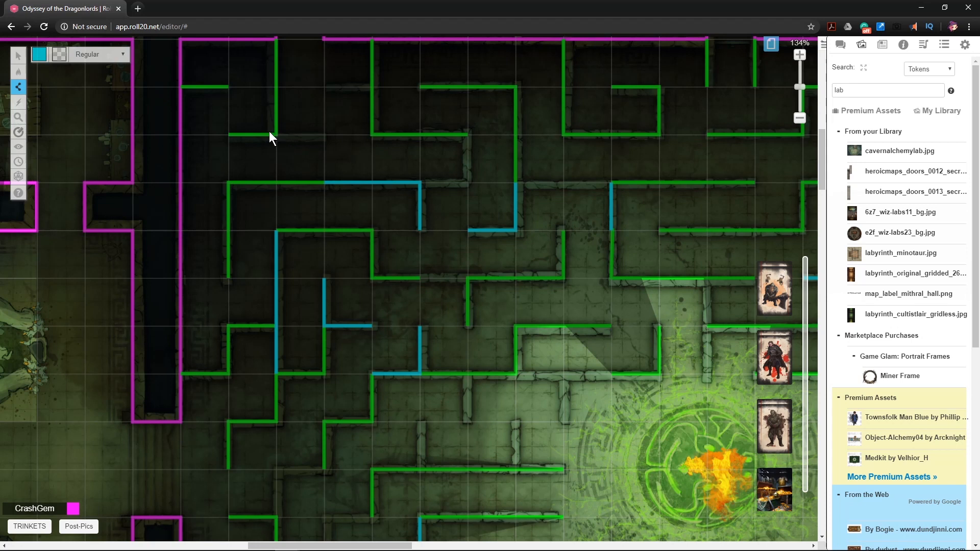
- Trace two one-cell horizontal walls in cyan near the labyrinth's northwest corner, joining the existing green walls
{"action": "left_click", "coordinate": [324, 134]}
{"action": "right_click", "coordinate": [326, 135]}
{"action": "left_click", "coordinate": [371, 87]}
{"action": "right_click", "coordinate": [381, 108]}
- Close the lower edge of the green rectangle northwest of the rune circle with a two-cell horizontal cyan line
{"action": "left_click", "coordinate": [516, 375]}
{"action": "left_click", "coordinate": [611, 375]}
{"action": "right_click", "coordinate": [616, 375]}
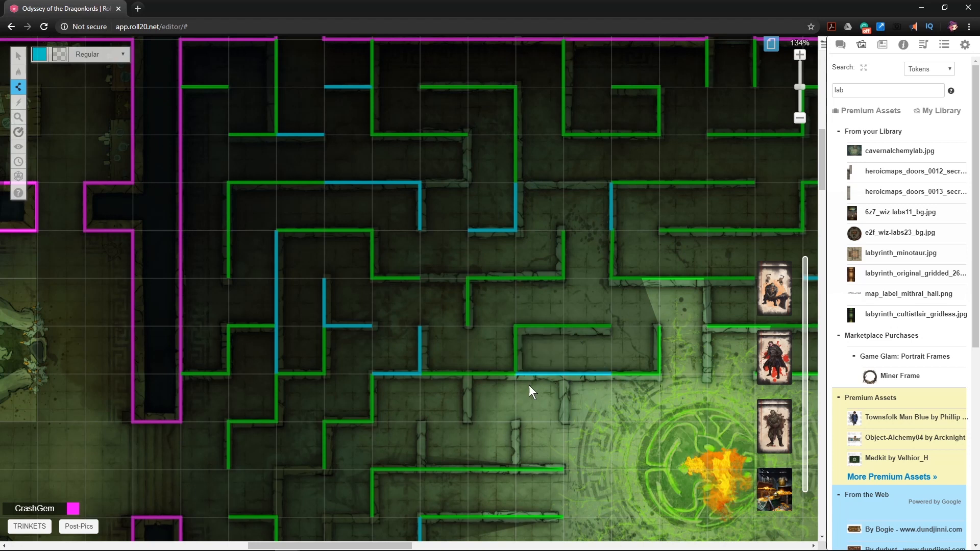
- Trace the three one-cell vertical stub walls west of the rune circle in cyan
{"action": "scroll", "coordinate": [483, 366], "scroll_direction": "down", "scroll_amount": 2}
{"action": "left_click", "coordinate": [466, 297]}
{"action": "left_click", "coordinate": [466, 343]}
{"action": "right_click", "coordinate": [437, 347]}
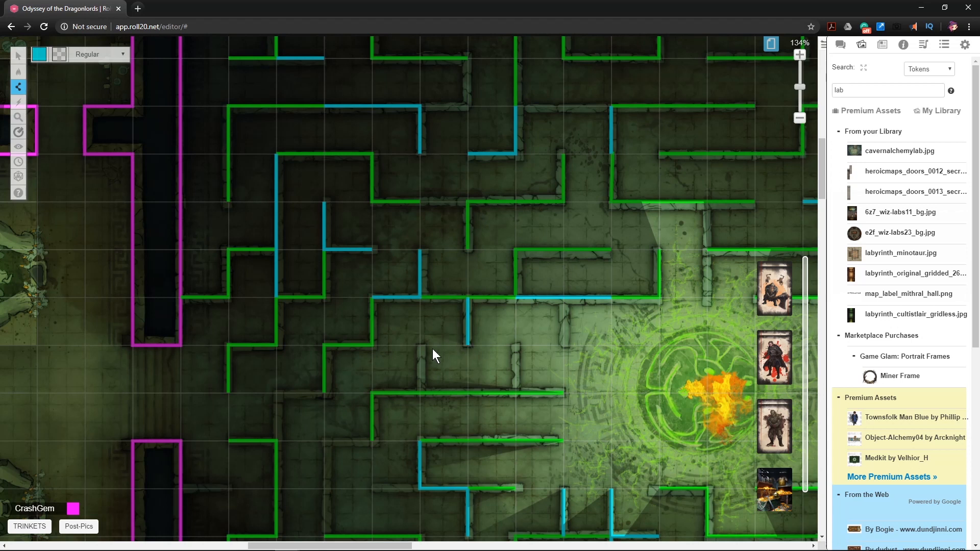
{"action": "left_click", "coordinate": [420, 393]}
{"action": "right_click", "coordinate": [461, 383]}
{"action": "left_click", "coordinate": [514, 390]}
{"action": "right_click", "coordinate": [516, 388]}
- Draw two L-shaped cyan wall lines in the western labyrinth, one running one cell by two cells, the other one cell per side
{"action": "scroll", "coordinate": [521, 372], "scroll_direction": "down", "scroll_amount": 2}
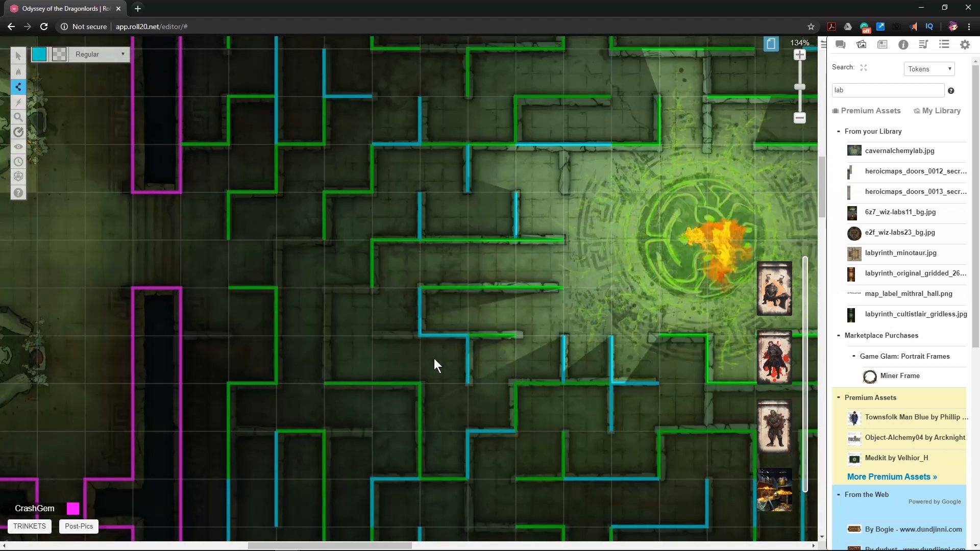
{"action": "scroll", "coordinate": [408, 286], "scroll_direction": "down", "scroll_amount": 1}
{"action": "left_click", "coordinate": [372, 212]}
{"action": "left_click", "coordinate": [327, 207]}
{"action": "left_click", "coordinate": [327, 307]}
{"action": "right_click", "coordinate": [326, 310]}
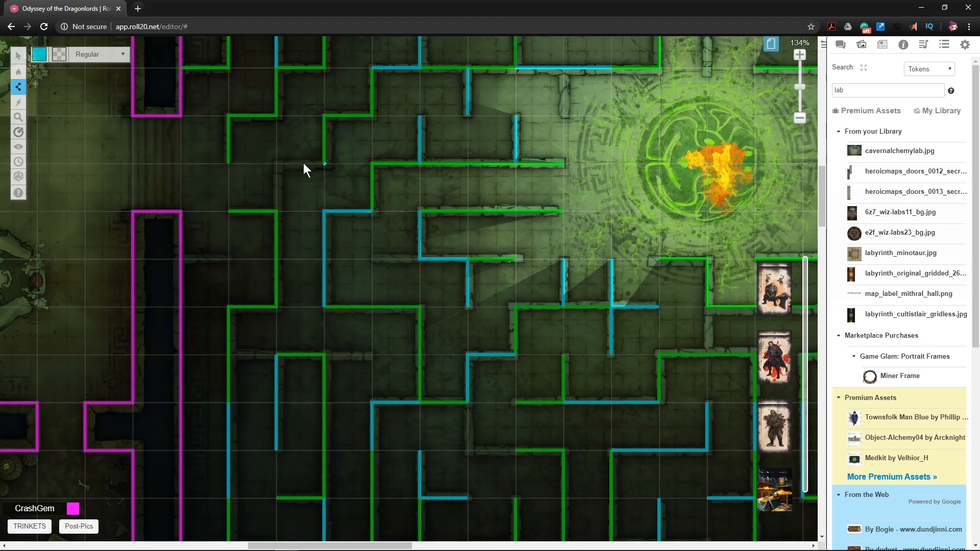
{"action": "left_click", "coordinate": [279, 164]}
{"action": "left_click", "coordinate": [275, 215]}
{"action": "right_click", "coordinate": [276, 215]}
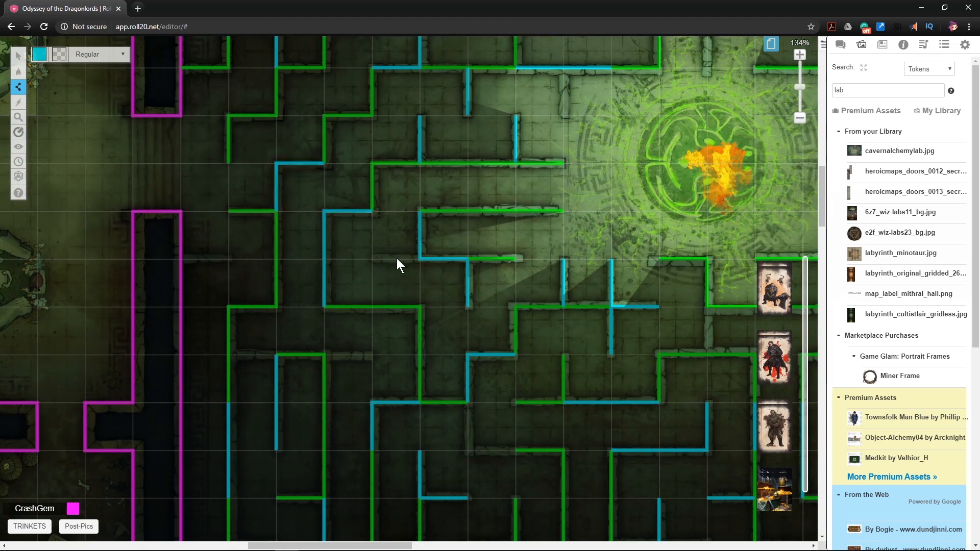
- Extend the short green horizontal wall in the southwestern labyrinth one cell east with a cyan line
{"action": "scroll", "coordinate": [396, 252], "scroll_direction": "down", "scroll_amount": 2}
{"action": "scroll", "coordinate": [272, 265], "scroll_direction": "down", "scroll_amount": 1}
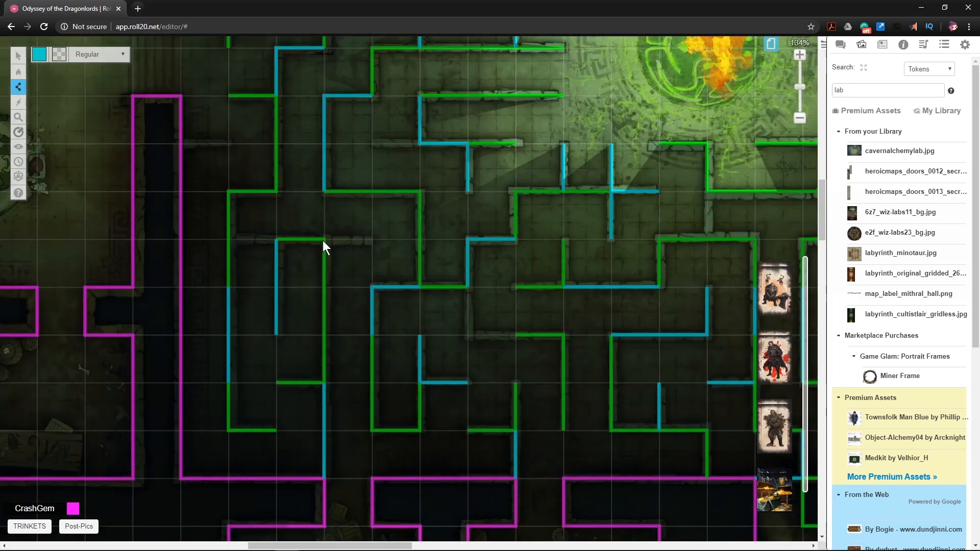
{"action": "left_click", "coordinate": [372, 238]}
{"action": "right_click", "coordinate": [372, 240]}
- Draw a two-cell horizontal cyan wall line in the labyrinth's southeast corner area
{"action": "scroll", "coordinate": [472, 327], "scroll_direction": "down", "scroll_amount": 1}
{"action": "scroll", "coordinate": [447, 398], "scroll_direction": "down", "scroll_amount": 1}
{"action": "left_click_drag", "start_coordinate": [398, 547], "coordinate": [553, 542]}
{"action": "left_click", "coordinate": [418, 308]}
{"action": "left_click", "coordinate": [516, 305]}
{"action": "right_click", "coordinate": [513, 306]}
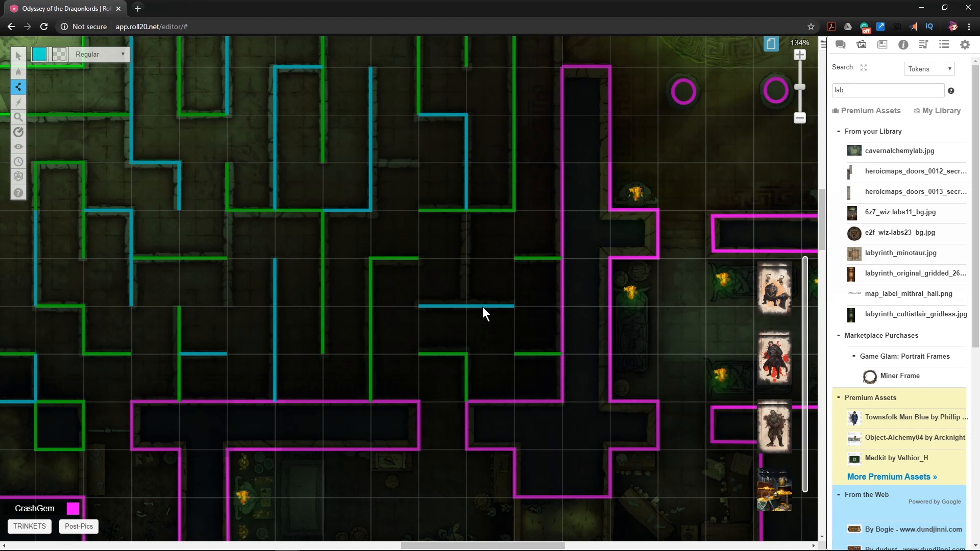
- Draw a two-cell horizontal cyan wall joining the green walls in the labyrinth's eastern part
{"action": "scroll", "coordinate": [482, 308], "scroll_direction": "up", "scroll_amount": 5}
{"action": "scroll", "coordinate": [372, 280], "scroll_direction": "down", "scroll_amount": 10}
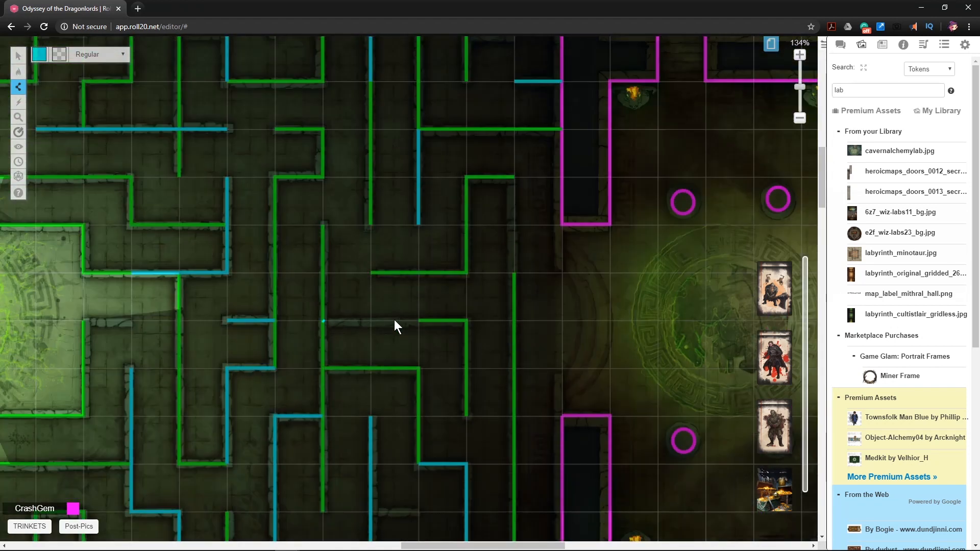
{"action": "left_click", "coordinate": [418, 319]}
{"action": "right_click", "coordinate": [420, 320]}
- Fill the two-cell gap in the easternmost vertical wall and add a one-cell vertical cyan line on each side of the eastern entrance
{"action": "scroll", "coordinate": [375, 302], "scroll_direction": "up", "scroll_amount": 2}
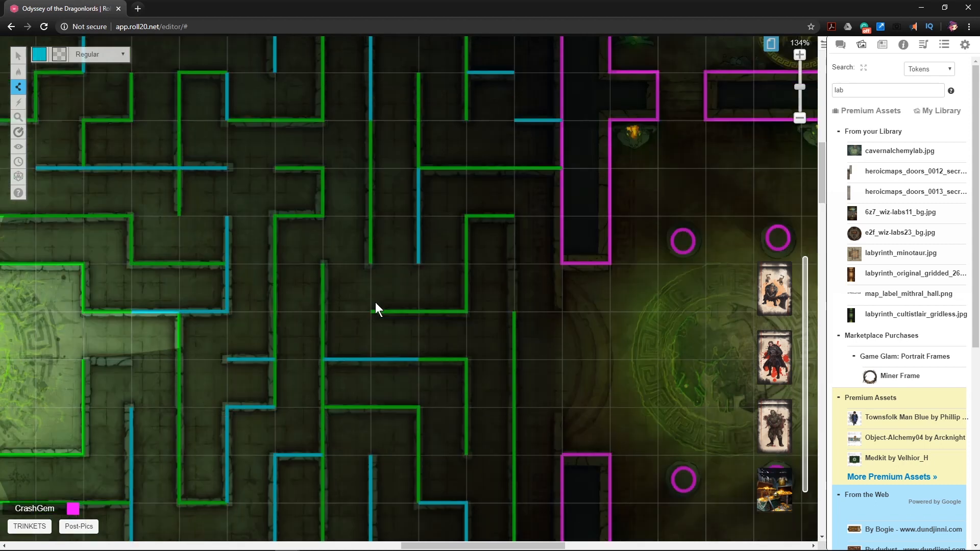
{"action": "scroll", "coordinate": [375, 306], "scroll_direction": "up", "scroll_amount": 10}
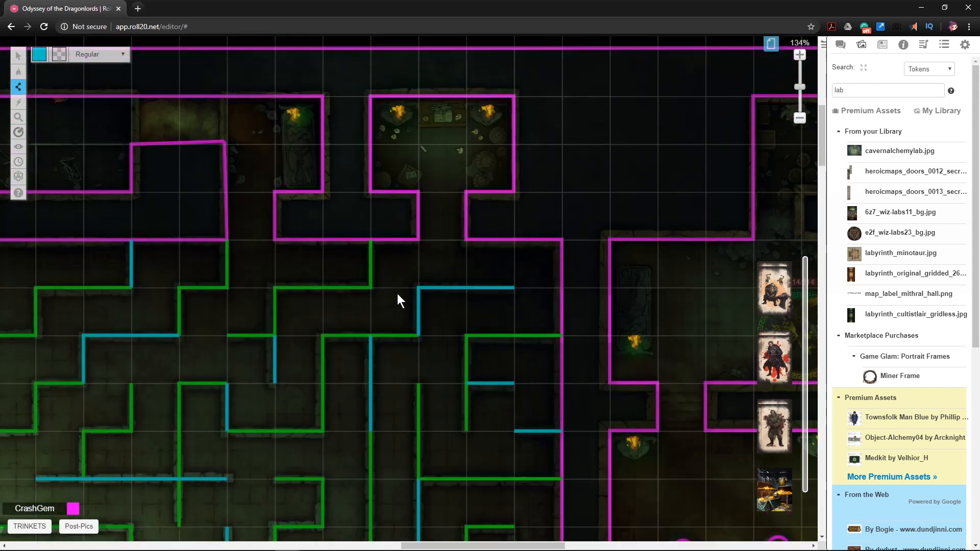
{"action": "scroll", "coordinate": [397, 293], "scroll_direction": "down", "scroll_amount": 2}
{"action": "scroll", "coordinate": [398, 291], "scroll_direction": "down", "scroll_amount": 3}
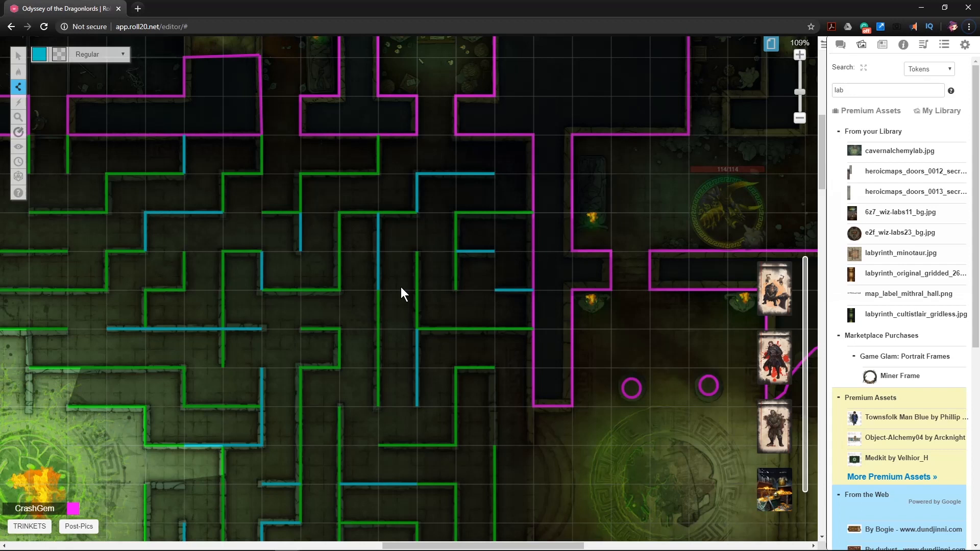
{"action": "scroll", "coordinate": [433, 275], "scroll_direction": "down", "scroll_amount": 3}
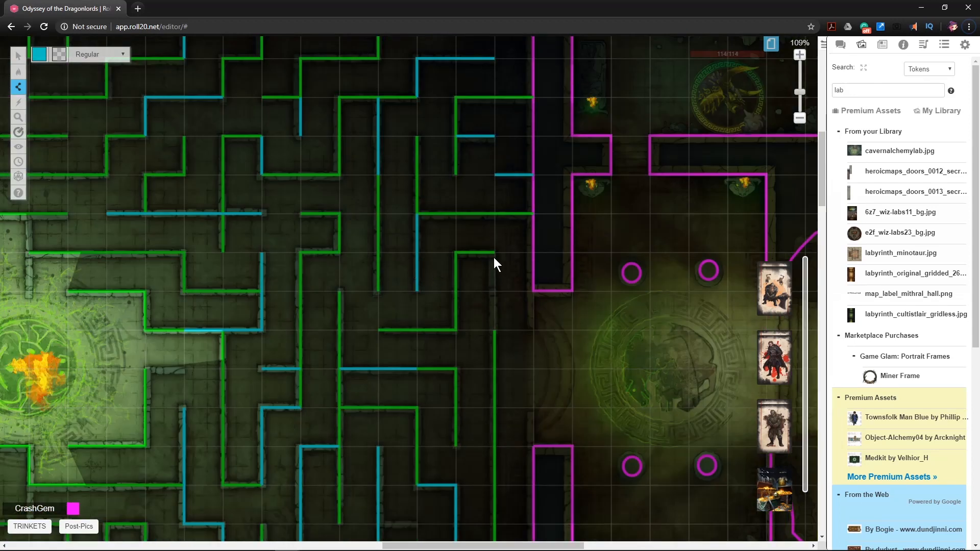
{"action": "double_click", "coordinate": [495, 329]}
{"action": "double_click", "coordinate": [534, 329]}
{"action": "left_click", "coordinate": [533, 408]}
- Draw a two-cell vertical cyan wall running south from the short green wall in the labyrinth's southern part
{"action": "scroll", "coordinate": [519, 365], "scroll_direction": "down", "scroll_amount": 4}
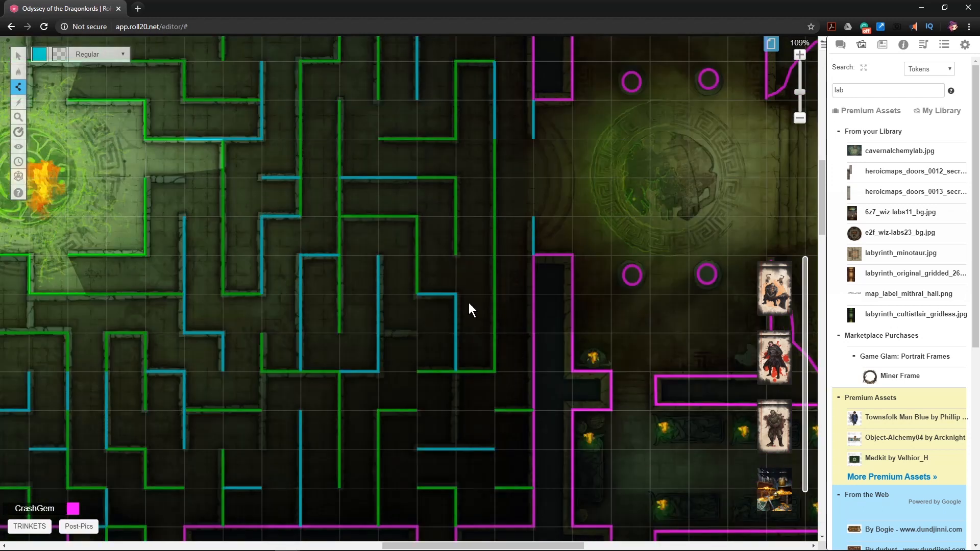
{"action": "scroll", "coordinate": [423, 270], "scroll_direction": "down", "scroll_amount": 2}
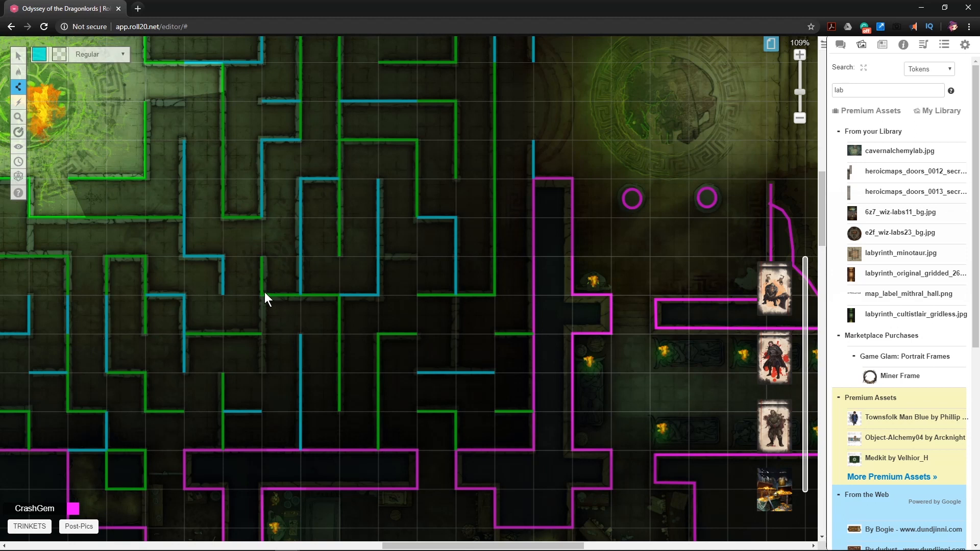
{"action": "left_click_drag", "start_coordinate": [261, 295], "coordinate": [261, 372]}
- Set the line colour to red and close the one-cell gap in the green horizontal wall northwest of the rune circle
{"action": "left_click_drag", "start_coordinate": [418, 545], "coordinate": [274, 520]}
{"action": "scroll", "coordinate": [389, 359], "scroll_direction": "up", "scroll_amount": 3}
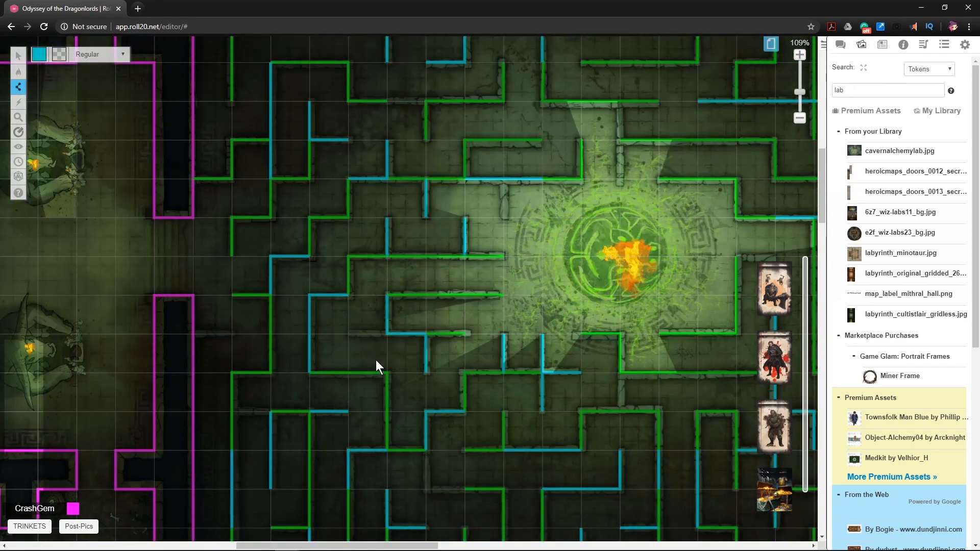
{"action": "left_click", "coordinate": [54, 54]}
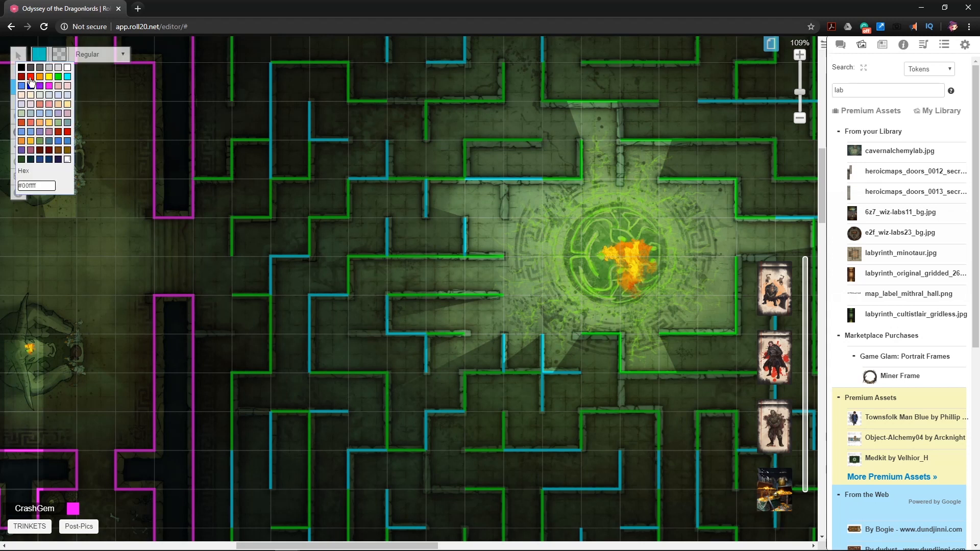
{"action": "left_click", "coordinate": [31, 77]}
{"action": "left_click", "coordinate": [387, 102]}
{"action": "double_click", "coordinate": [426, 101]}
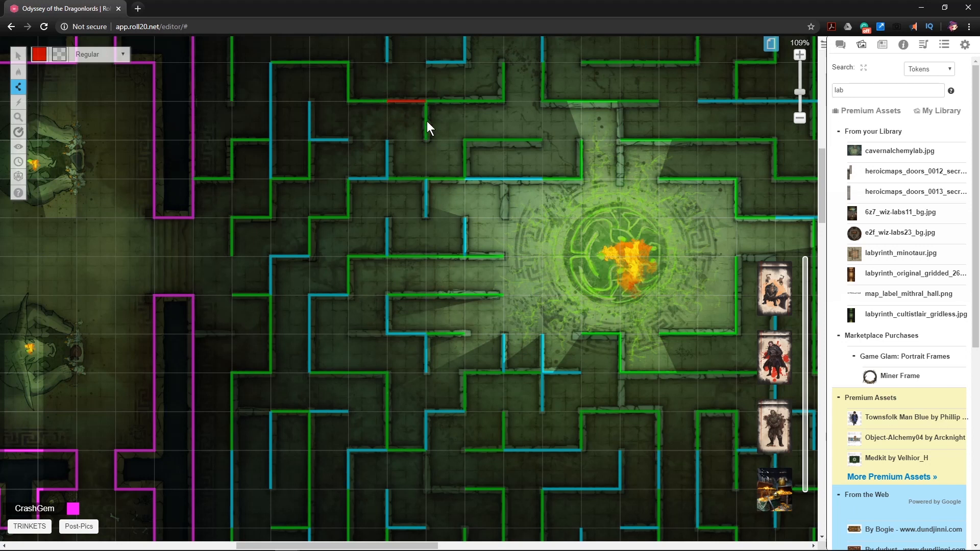
- Draw a red L-shaped wall, one cell east and one cell north, from the cyan corner in the northwestern labyrinth
{"action": "scroll", "coordinate": [429, 133], "scroll_direction": "up", "scroll_amount": 3}
{"action": "left_click", "coordinate": [388, 137]}
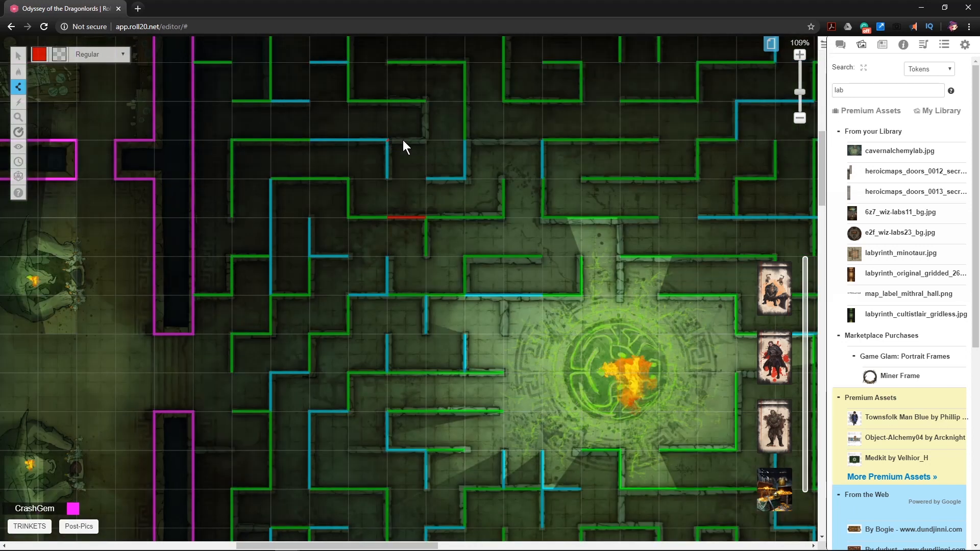
{"action": "left_click", "coordinate": [426, 135]}
{"action": "double_click", "coordinate": [423, 102]}
- Draw a two-cell horizontal red wall bridging the two vertical cyan walls north of the rune circle
{"action": "scroll", "coordinate": [520, 265], "scroll_direction": "up", "scroll_amount": 3}
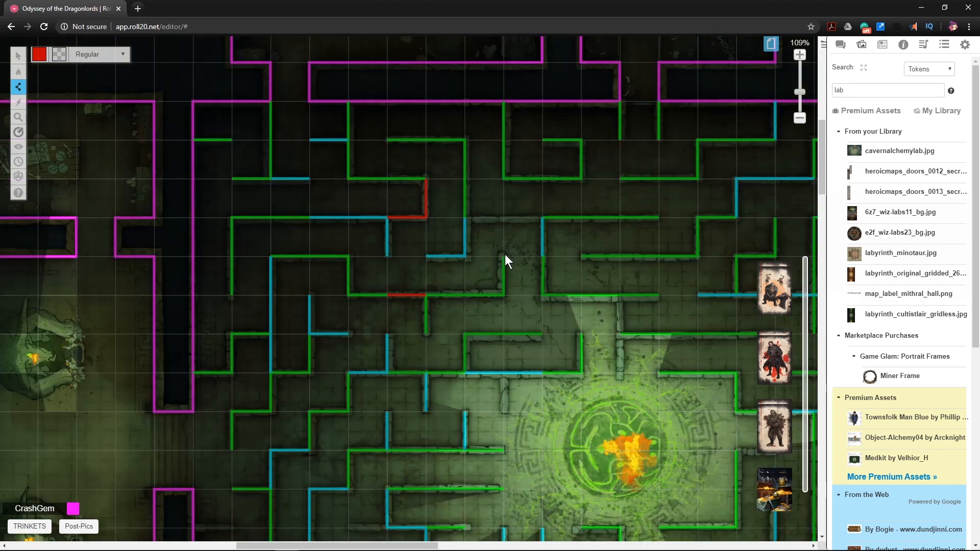
{"action": "left_click", "coordinate": [546, 217]}
{"action": "right_click", "coordinate": [547, 219]}
{"action": "scroll", "coordinate": [553, 224], "scroll_direction": "up", "scroll_amount": 2}
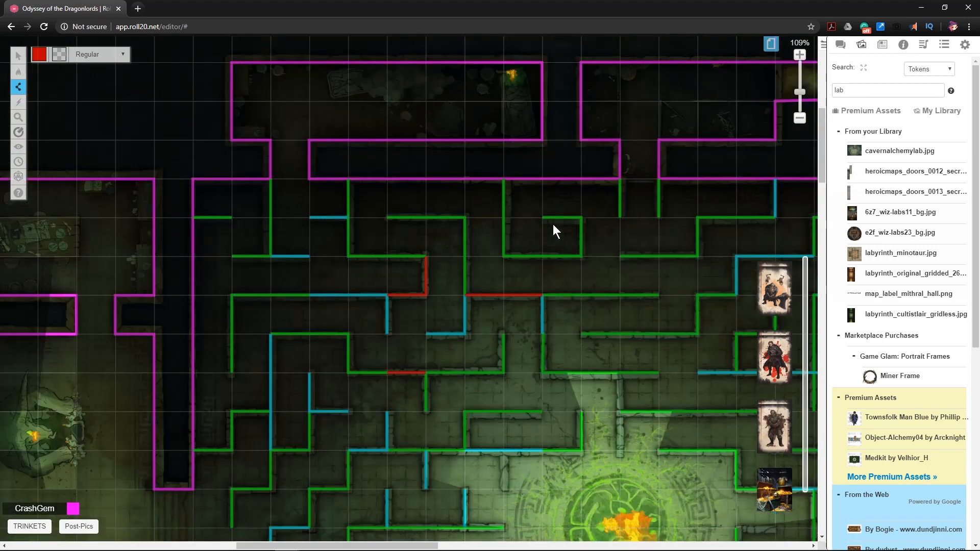
- Draw a red horizontal line across the passage between the small green square and the magenta-outlined block at the labyrinth's southern edge
{"action": "left_click_drag", "start_coordinate": [383, 546], "coordinate": [464, 544]}
{"action": "scroll", "coordinate": [442, 344], "scroll_direction": "down", "scroll_amount": 3}
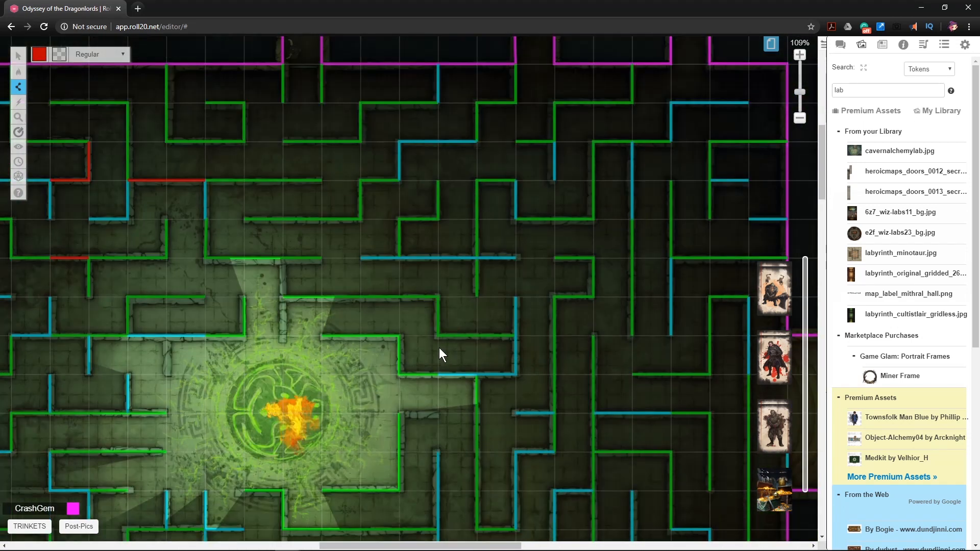
{"action": "scroll", "coordinate": [440, 347], "scroll_direction": "down", "scroll_amount": 2}
{"action": "scroll", "coordinate": [437, 286], "scroll_direction": "down", "scroll_amount": 3}
{"action": "scroll", "coordinate": [435, 276], "scroll_direction": "down", "scroll_amount": 4}
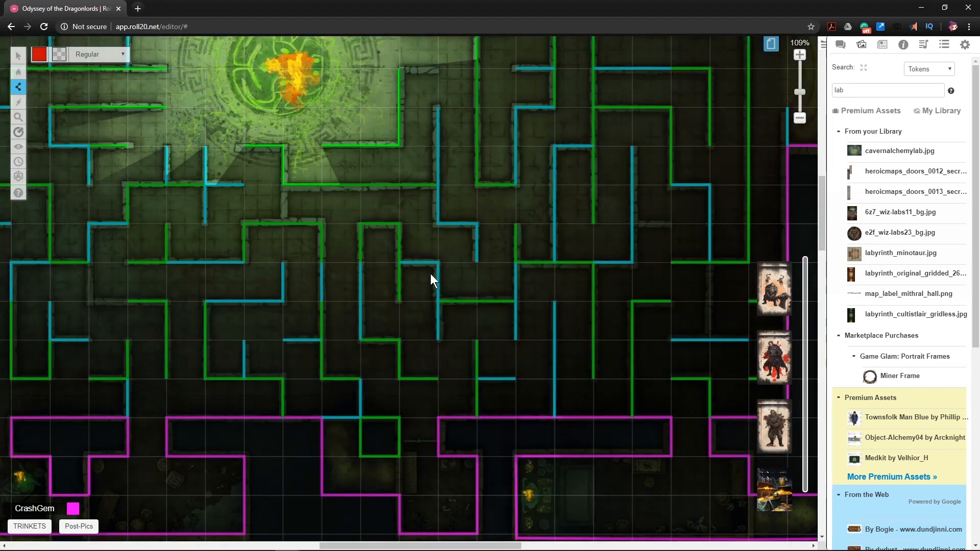
{"action": "scroll", "coordinate": [431, 274], "scroll_direction": "up", "scroll_amount": 3}
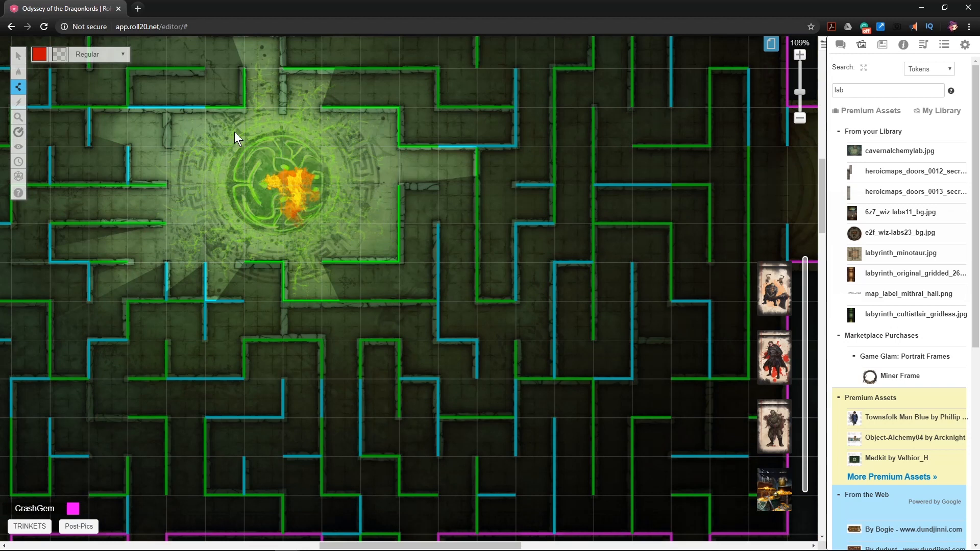
{"action": "scroll", "coordinate": [385, 210], "scroll_direction": "down", "scroll_amount": 3}
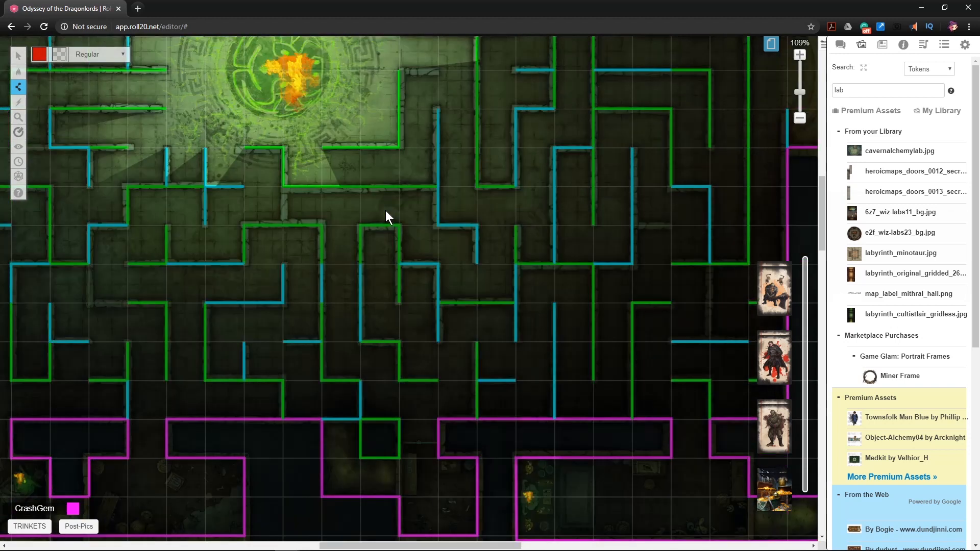
{"action": "scroll", "coordinate": [386, 225], "scroll_direction": "down", "scroll_amount": 1}
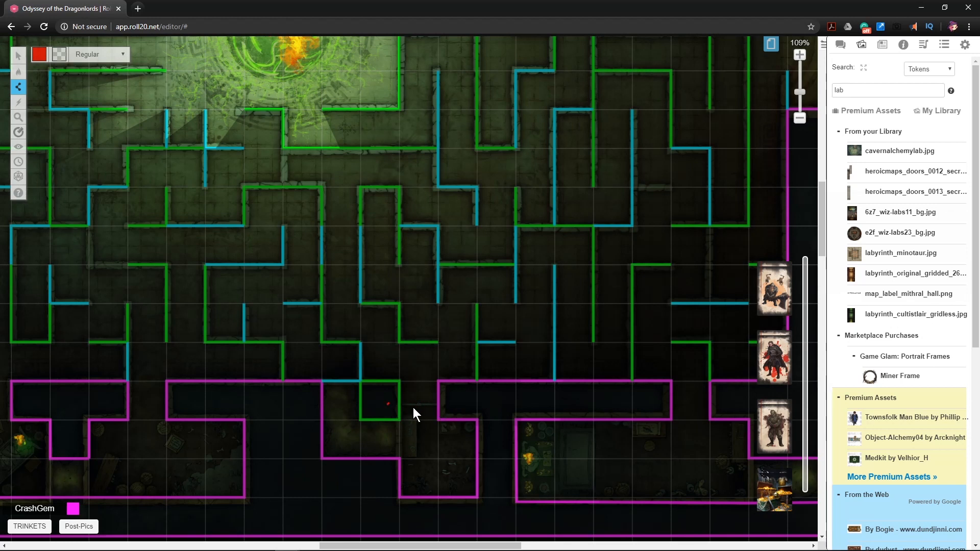
{"action": "left_click", "coordinate": [449, 404]}
{"action": "right_click", "coordinate": [452, 402]}
- Draw a two-cell vertical red wall and a one-cell horizontal red wall northwest of it in the southeastern labyrinth
{"action": "left_click_drag", "start_coordinate": [484, 546], "coordinate": [562, 546]}
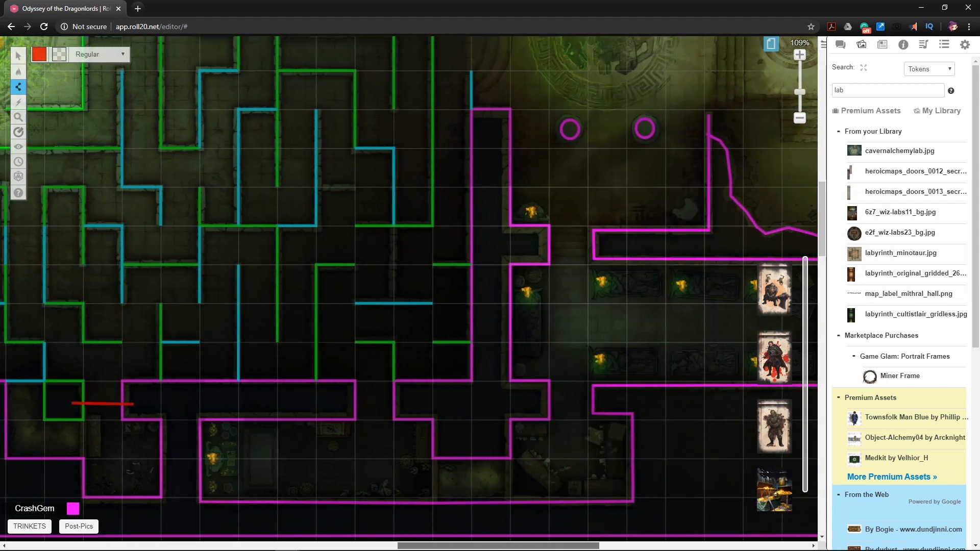
{"action": "scroll", "coordinate": [556, 352], "scroll_direction": "up", "scroll_amount": 3}
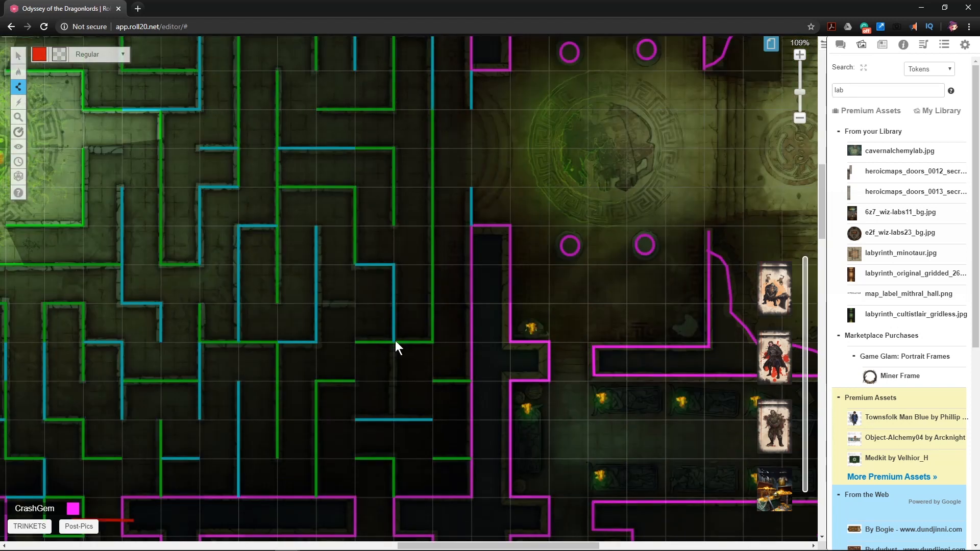
{"action": "left_click", "coordinate": [393, 418]}
{"action": "left_click", "coordinate": [316, 304]}
- Draw two one-cell horizontal red walls near the labyrinth's southwestern edge, one from the magenta boundary and one joining the green and cyan walls
{"action": "scroll", "coordinate": [354, 304], "scroll_direction": "up", "scroll_amount": 5}
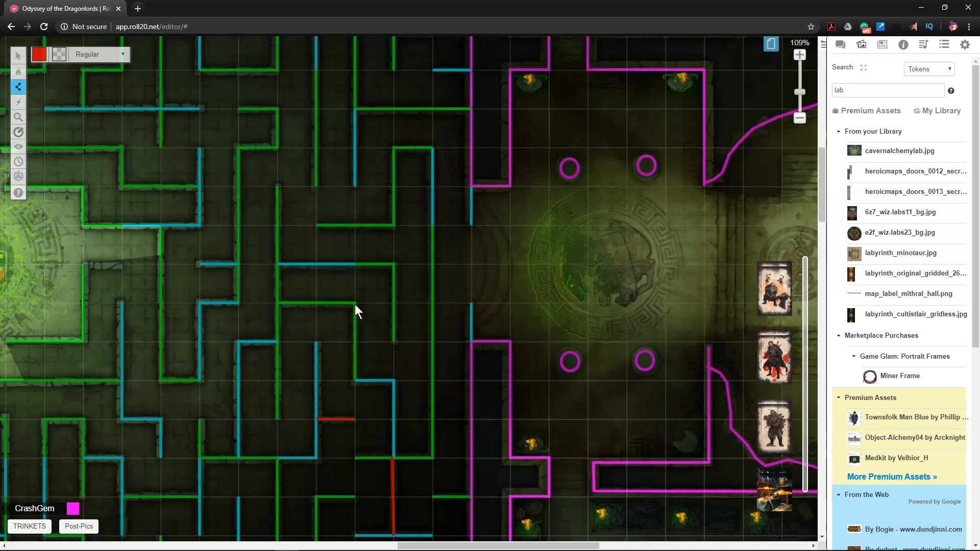
{"action": "scroll", "coordinate": [388, 291], "scroll_direction": "up", "scroll_amount": 1}
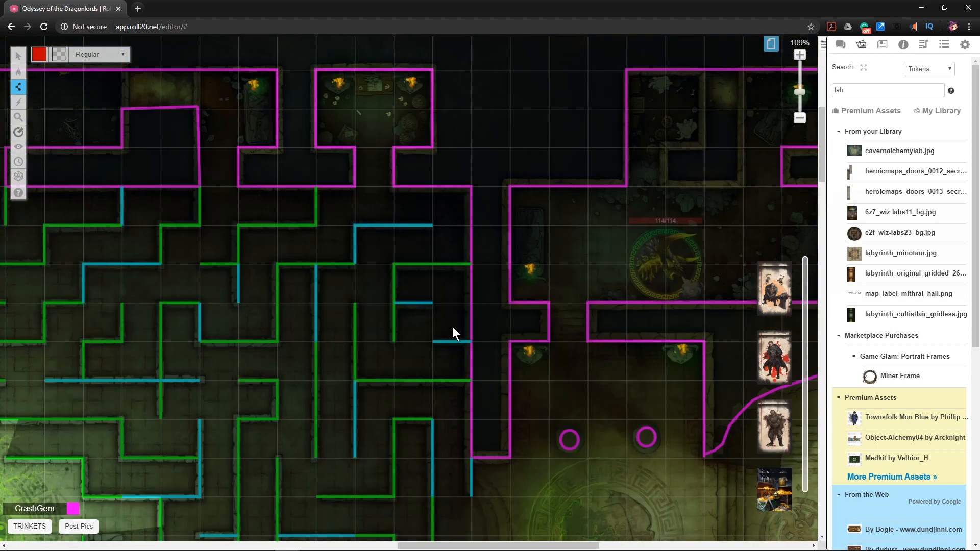
{"action": "left_click_drag", "start_coordinate": [575, 544], "coordinate": [387, 516]}
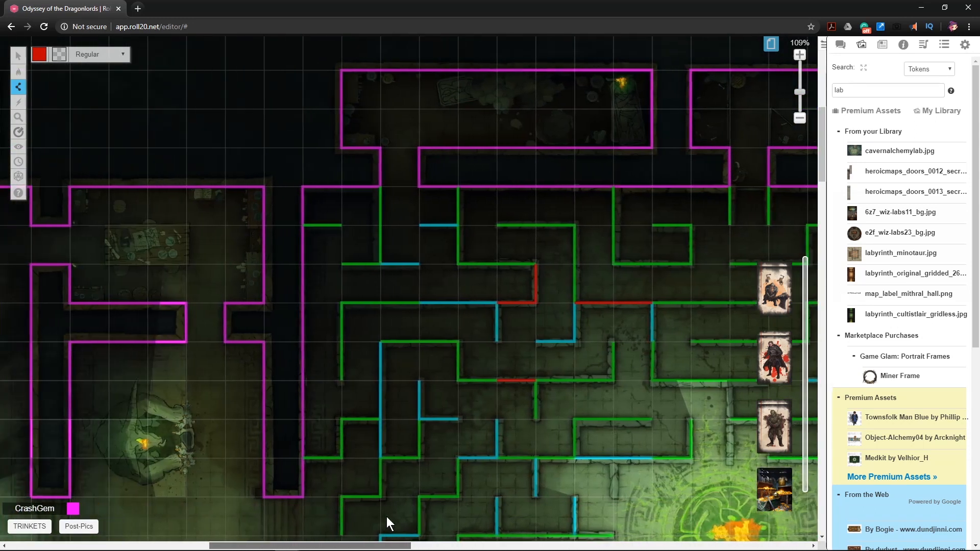
{"action": "scroll", "coordinate": [390, 388], "scroll_direction": "down", "scroll_amount": 5}
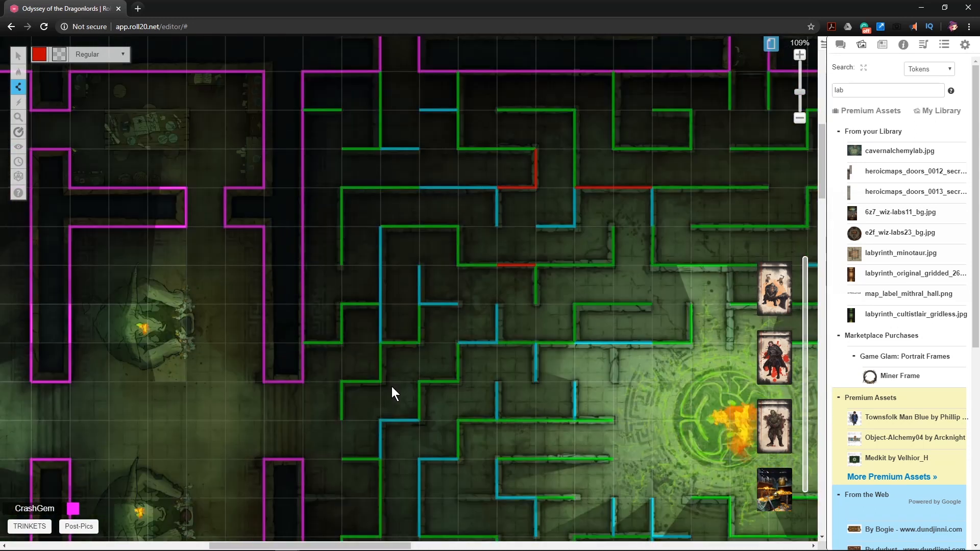
{"action": "scroll", "coordinate": [412, 250], "scroll_direction": "down", "scroll_amount": 4}
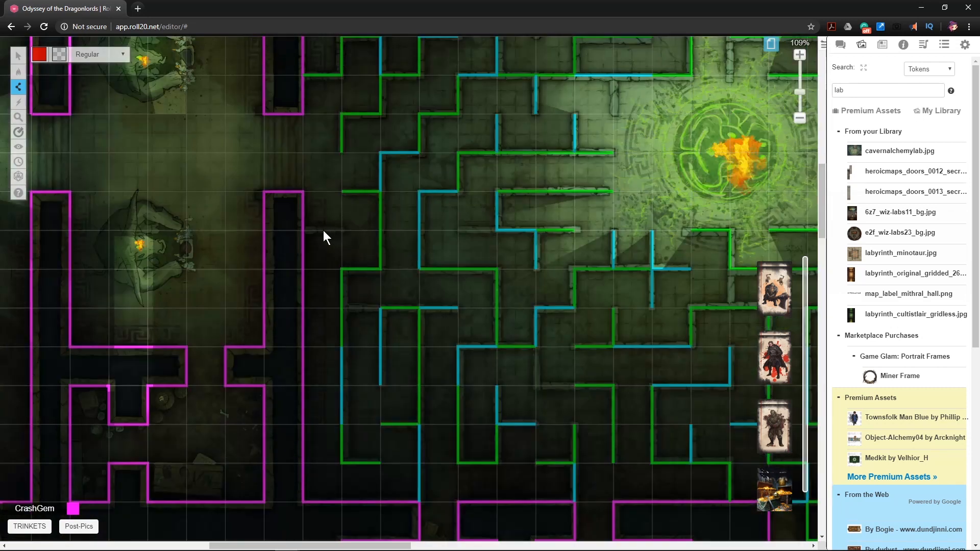
{"action": "left_click_drag", "start_coordinate": [304, 230], "coordinate": [341, 230]}
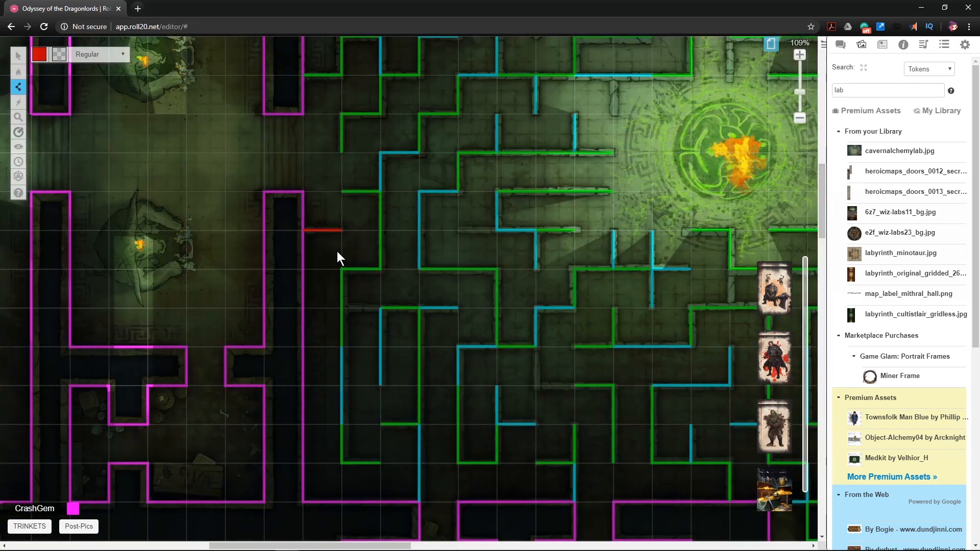
{"action": "left_click_drag", "start_coordinate": [343, 308], "coordinate": [381, 308]}
- Draw red lines with angled upper ends along both sides of the alcove below the southern magenta notch, down to the outer boundary
{"action": "scroll", "coordinate": [384, 306], "scroll_direction": "down", "scroll_amount": 4}
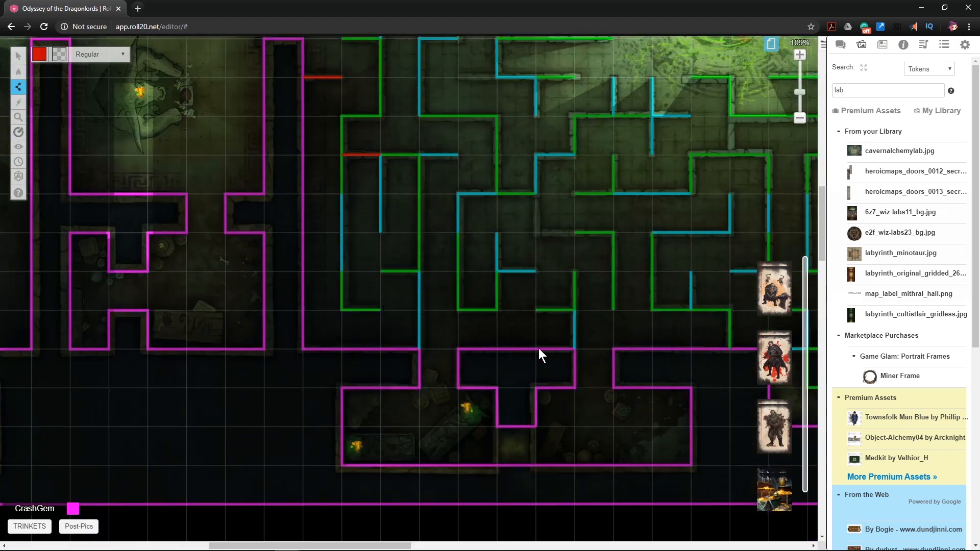
{"action": "scroll", "coordinate": [540, 346], "scroll_direction": "down", "scroll_amount": 1}
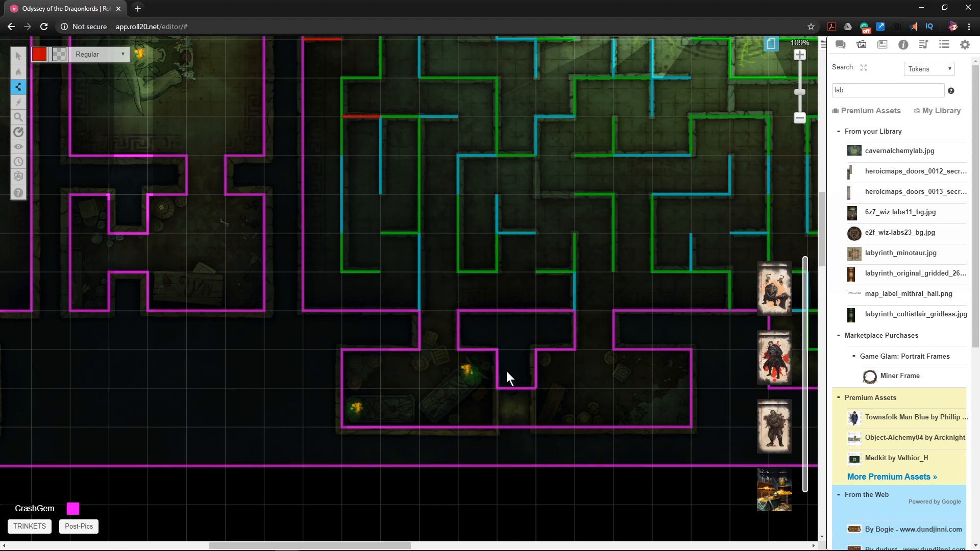
{"action": "left_click", "coordinate": [496, 387]}
{"action": "left_click", "coordinate": [496, 450]}
{"action": "right_click", "coordinate": [497, 449]}
{"action": "left_click", "coordinate": [537, 465]}
{"action": "right_click", "coordinate": [538, 465]}
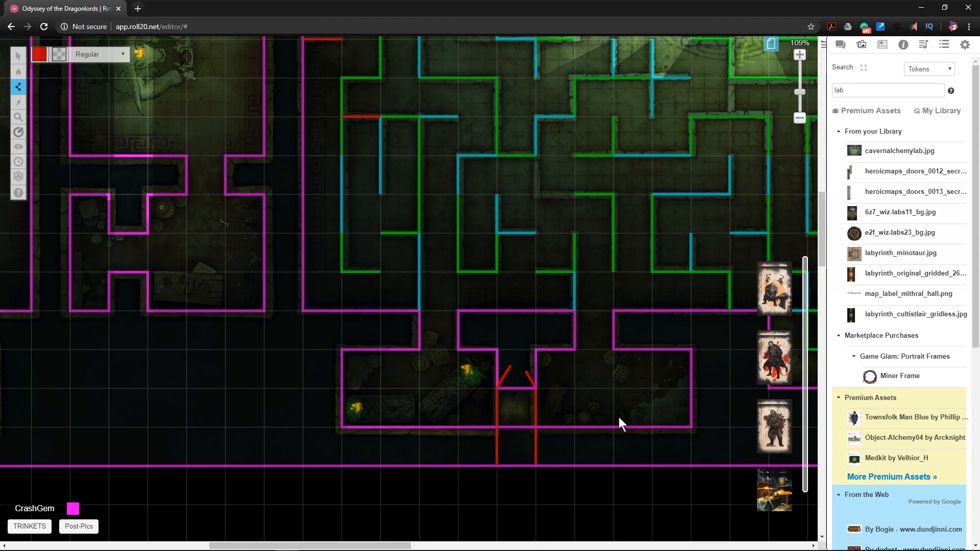
- Draw a two-cell vertical red wall in the passage directly north of the rune circle
{"action": "scroll", "coordinate": [341, 362], "scroll_direction": "up", "scroll_amount": 4}
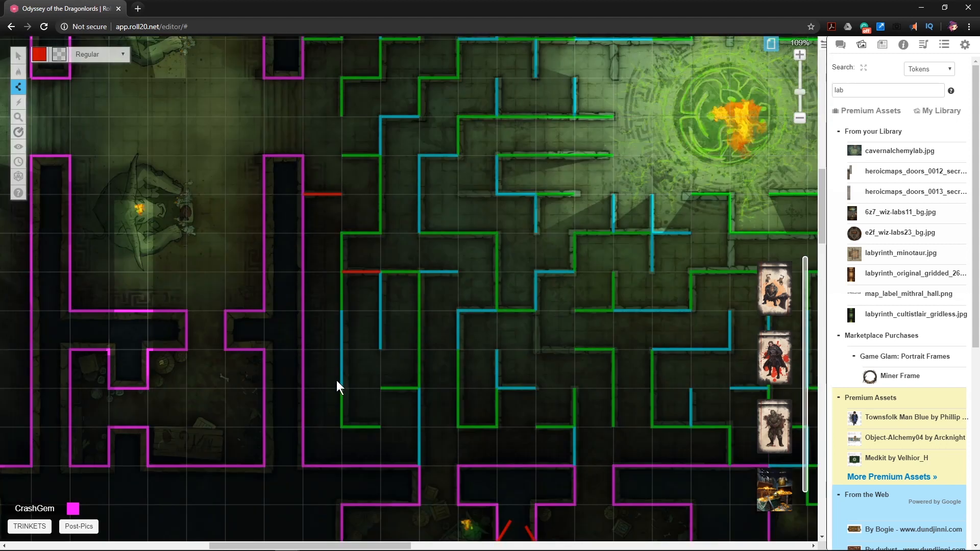
{"action": "scroll", "coordinate": [463, 357], "scroll_direction": "down", "scroll_amount": 2}
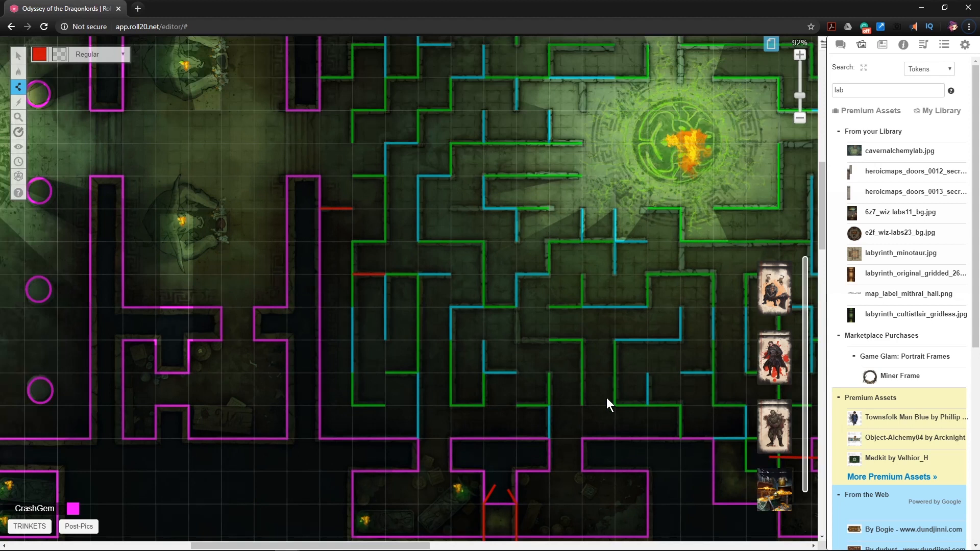
{"action": "scroll", "coordinate": [567, 396], "scroll_direction": "up", "scroll_amount": 2}
{"action": "scroll", "coordinate": [565, 400], "scroll_direction": "down", "scroll_amount": 1}
{"action": "scroll", "coordinate": [564, 403], "scroll_direction": "up", "scroll_amount": 7}
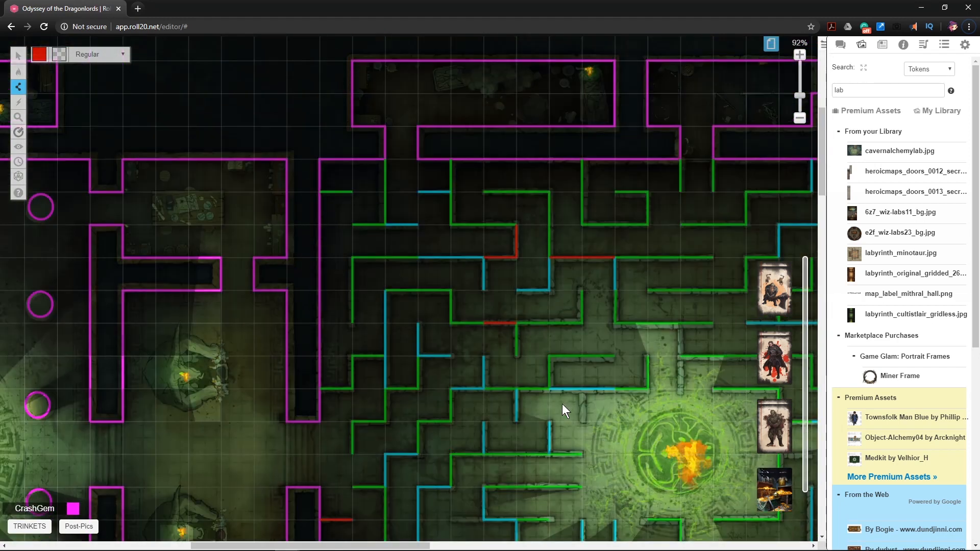
{"action": "scroll", "coordinate": [562, 403], "scroll_direction": "up", "scroll_amount": 1}
{"action": "left_click_drag", "start_coordinate": [415, 545], "coordinate": [512, 545]}
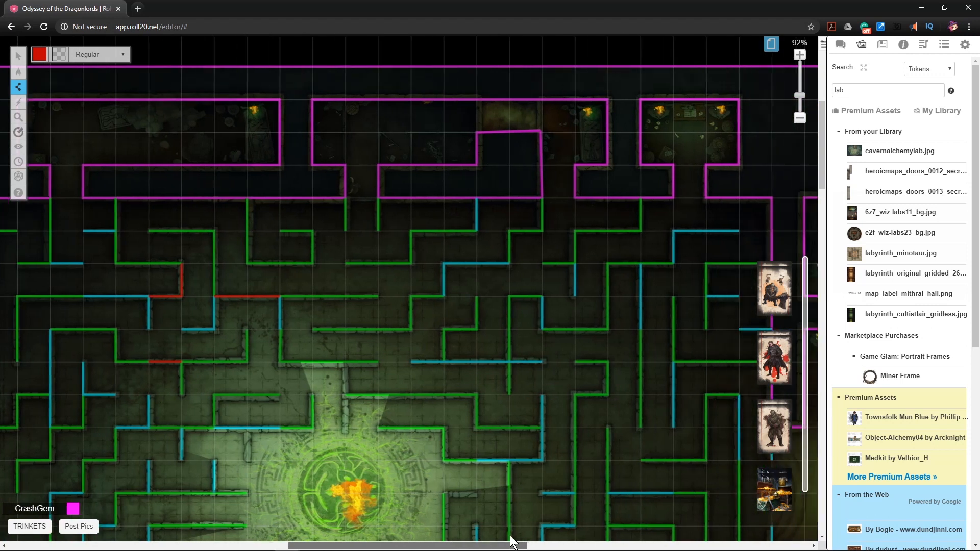
{"action": "left_click", "coordinate": [343, 363]}
{"action": "left_click", "coordinate": [345, 433]}
{"action": "right_click", "coordinate": [345, 433]}
- Draw a one-cell vertical red wall at the northwest corner of the rune circle chamber
{"action": "scroll", "coordinate": [352, 415], "scroll_direction": "down", "scroll_amount": 2}
{"action": "scroll", "coordinate": [352, 415], "scroll_direction": "down", "scroll_amount": 1}
{"action": "left_click", "coordinate": [251, 320]}
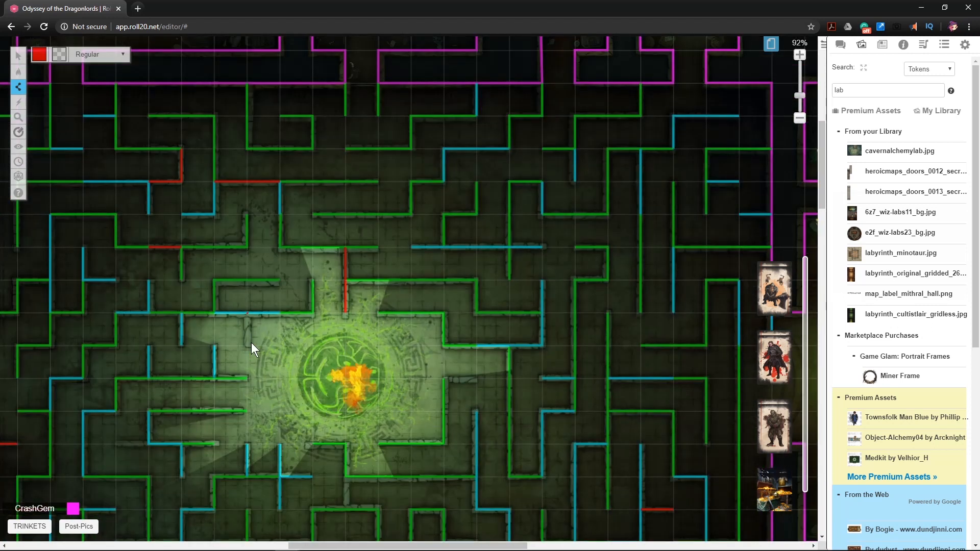
{"action": "left_click", "coordinate": [249, 351]}
{"action": "right_click", "coordinate": [249, 350]}
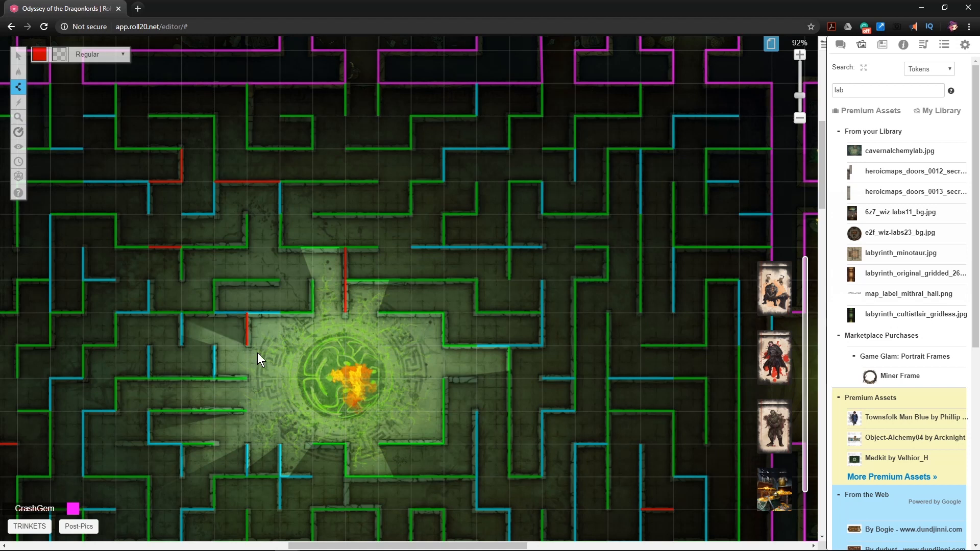
- Draw a one-cell vertical red wall south of the rune circle and a one-cell horizontal red wall east of its chamber
{"action": "left_click", "coordinate": [347, 482]}
{"action": "left_click", "coordinate": [343, 506]}
{"action": "right_click", "coordinate": [344, 506]}
{"action": "left_click", "coordinate": [476, 378]}
{"action": "right_click", "coordinate": [476, 378]}
- Draw red lines with angled ends along both sides of the alcove inside the northern magenta-outlined room
{"action": "scroll", "coordinate": [502, 372], "scroll_direction": "down", "scroll_amount": 5}
{"action": "scroll", "coordinate": [502, 373], "scroll_direction": "down", "scroll_amount": 2}
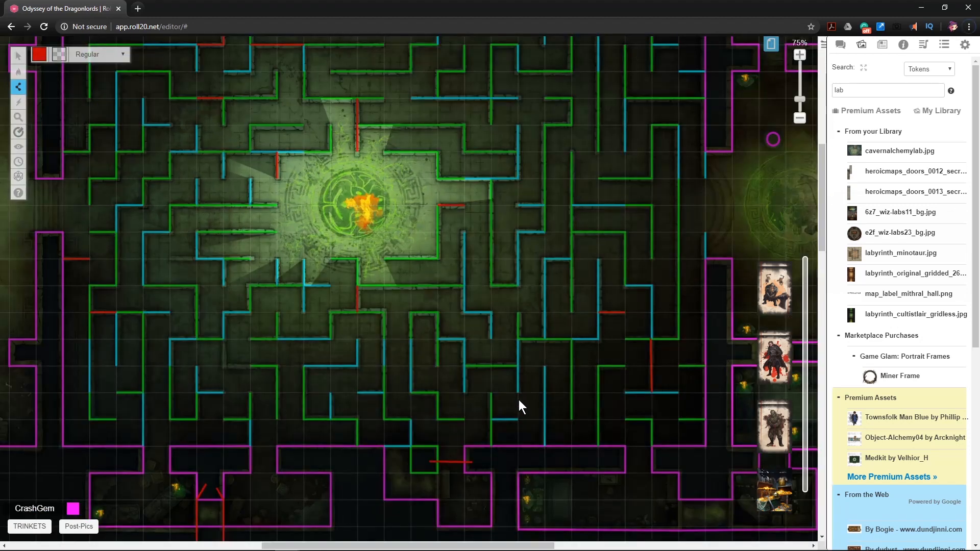
{"action": "scroll", "coordinate": [519, 399], "scroll_direction": "down", "scroll_amount": 2}
{"action": "scroll", "coordinate": [518, 399], "scroll_direction": "up", "scroll_amount": 1}
{"action": "scroll", "coordinate": [519, 400], "scroll_direction": "up", "scroll_amount": 5}
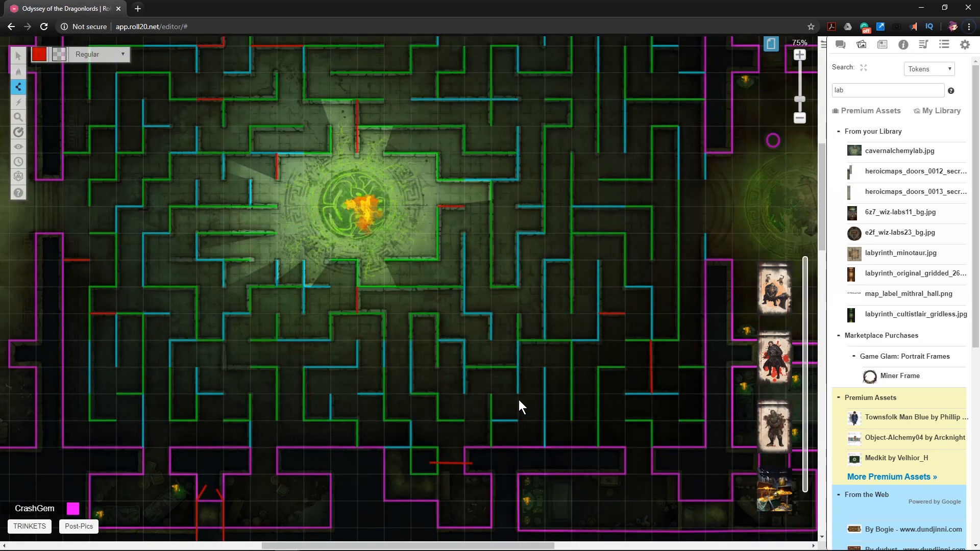
{"action": "scroll", "coordinate": [519, 400], "scroll_direction": "up", "scroll_amount": 1}
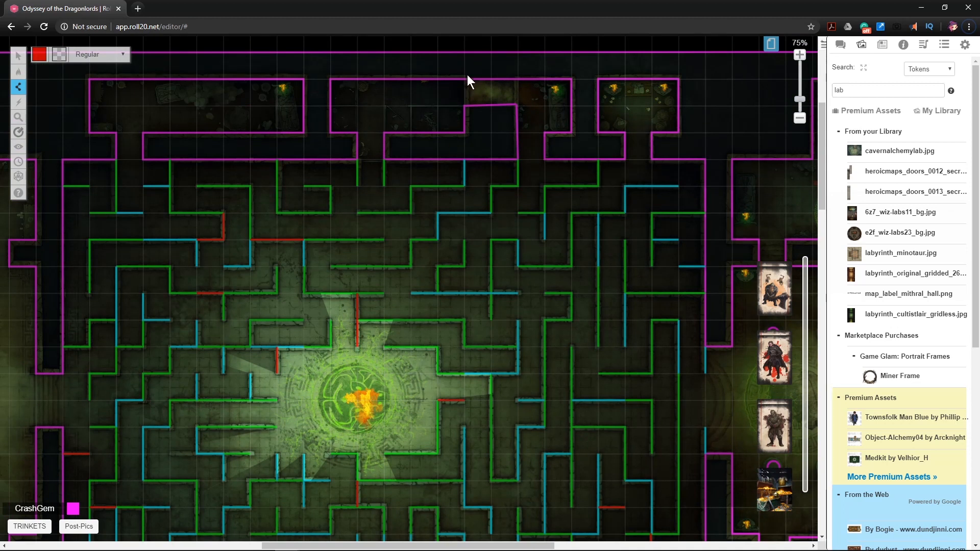
{"action": "left_click", "coordinate": [453, 58]}
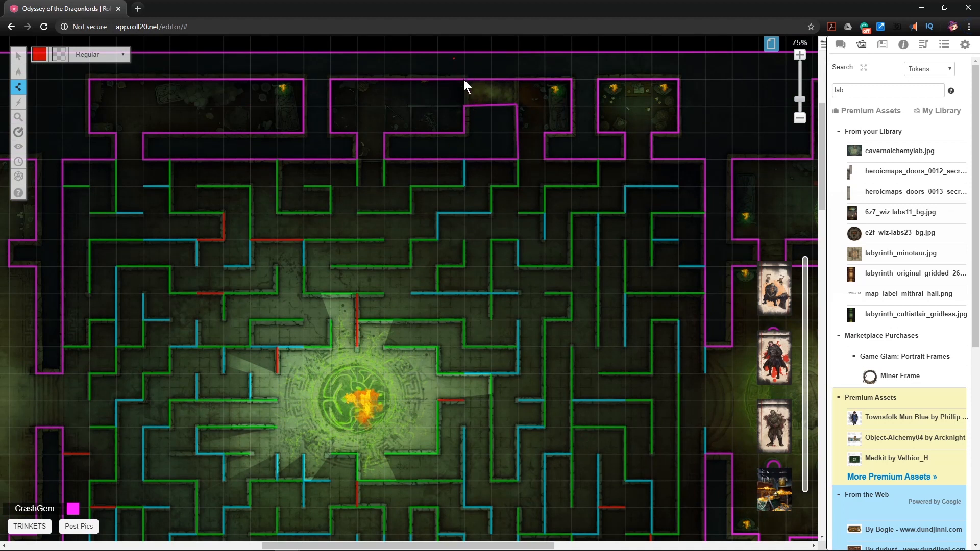
{"action": "right_click", "coordinate": [473, 129]}
{"action": "left_click", "coordinate": [509, 128]}
{"action": "right_click", "coordinate": [532, 58]}
- Try to trace the inner block of the northeastern room with one red polyline starting above the room
{"action": "mouse_move", "coordinate": [18, 56]}
{"action": "left_click", "coordinate": [68, 49]}
{"action": "left_click_drag", "start_coordinate": [510, 249], "coordinate": [378, 267]}
{"action": "mouse_move", "coordinate": [18, 86]}
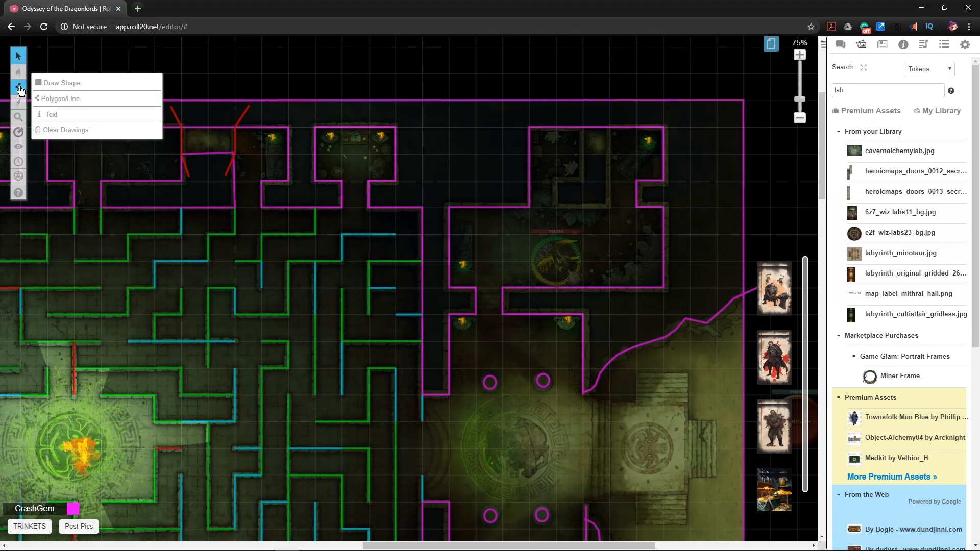
{"action": "left_click", "coordinate": [125, 81]}
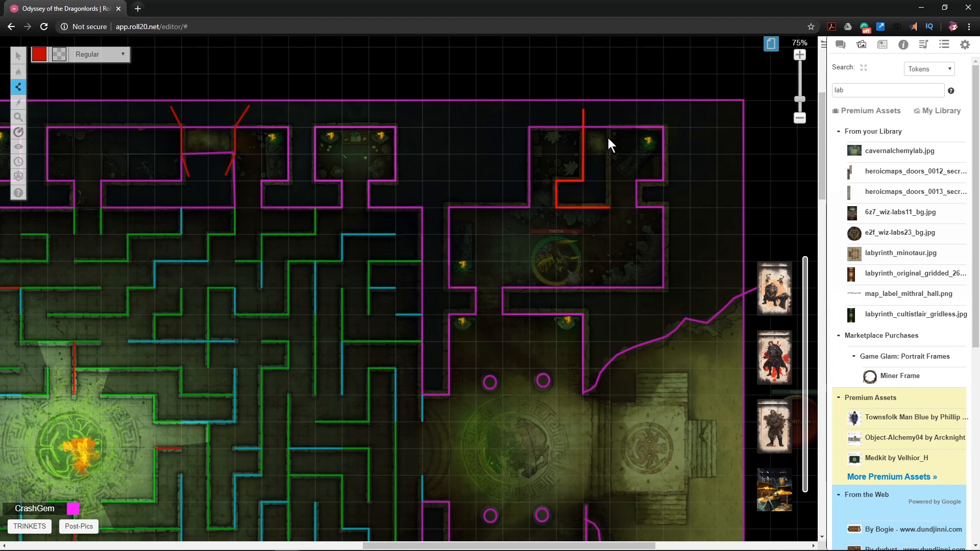
{"action": "key", "text": "ctrl+z"}
{"action": "key", "text": "ctrl+z"}
{"action": "key", "text": "ctrl+z"}
{"action": "key", "text": "ctrl+z"}
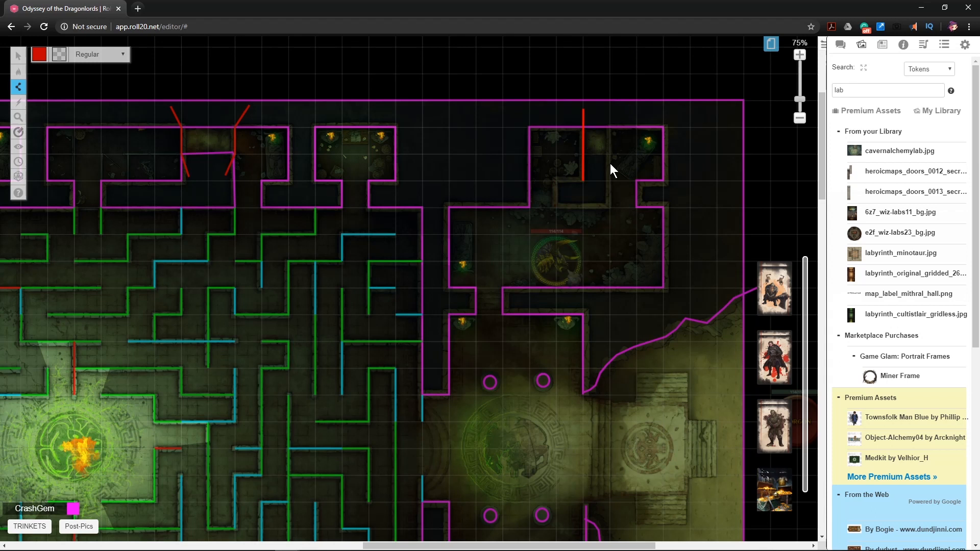
- Outline the L-shaped inner block of the northeastern room in red and draw vertical red lines along both sides of the alcove above it
{"action": "left_click", "coordinate": [583, 151]}
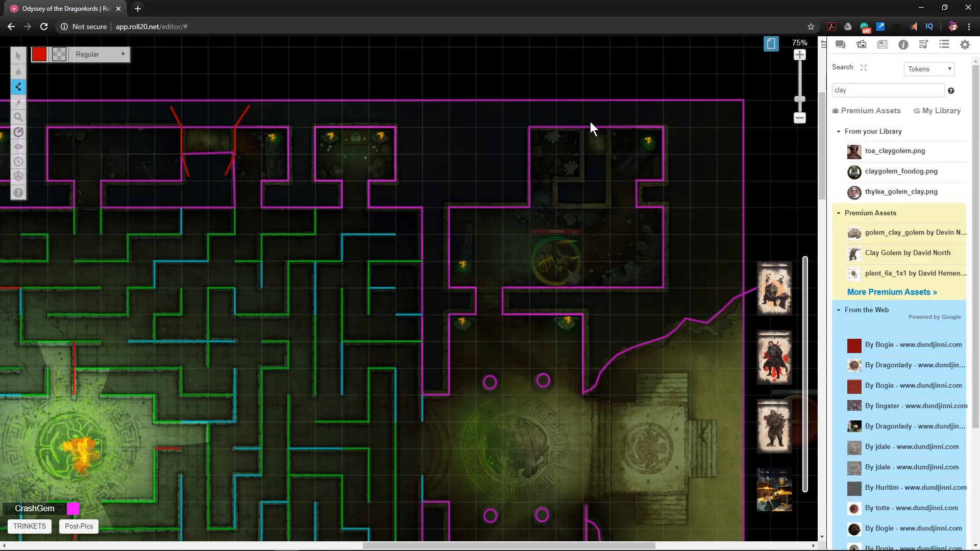
{"action": "left_click", "coordinate": [610, 205]}
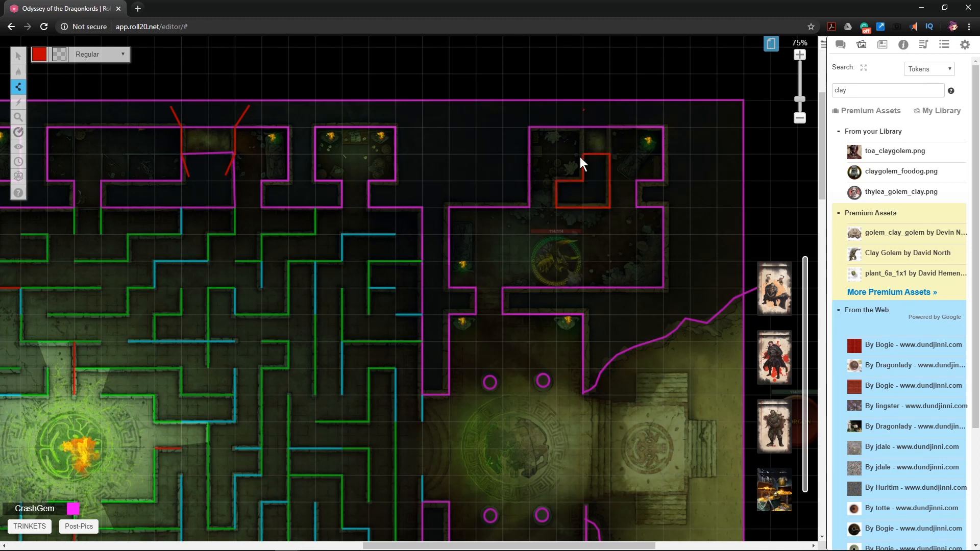
{"action": "left_click", "coordinate": [582, 182]}
{"action": "left_click", "coordinate": [612, 106]}
{"action": "left_click", "coordinate": [606, 193]}
{"action": "right_click", "coordinate": [587, 198]}
- Switch to the Objects & Tokens layer and delete the Gorgon token east of the dungeon
{"action": "scroll", "coordinate": [626, 199], "scroll_direction": "down", "scroll_amount": 1}
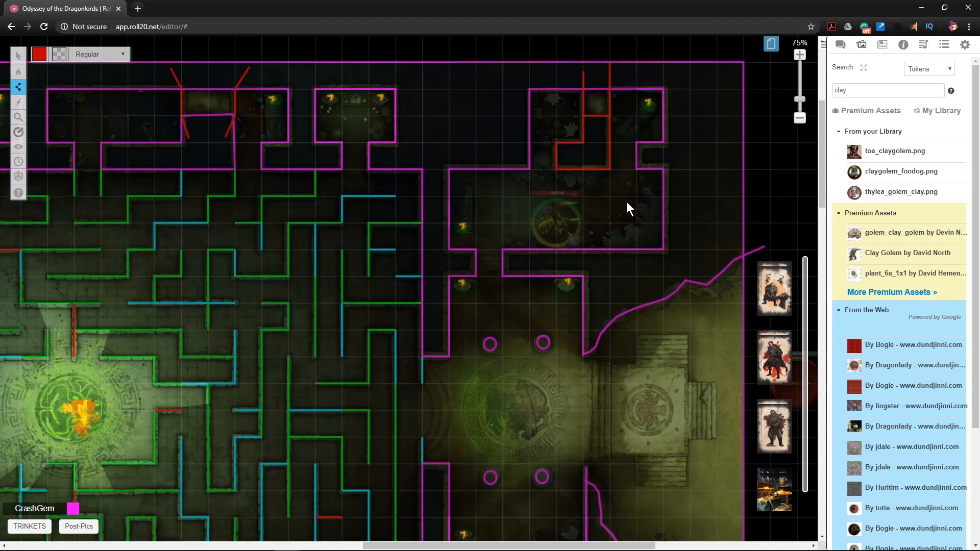
{"action": "scroll", "coordinate": [605, 266], "scroll_direction": "down", "scroll_amount": 5}
{"action": "scroll", "coordinate": [607, 278], "scroll_direction": "down", "scroll_amount": 1}
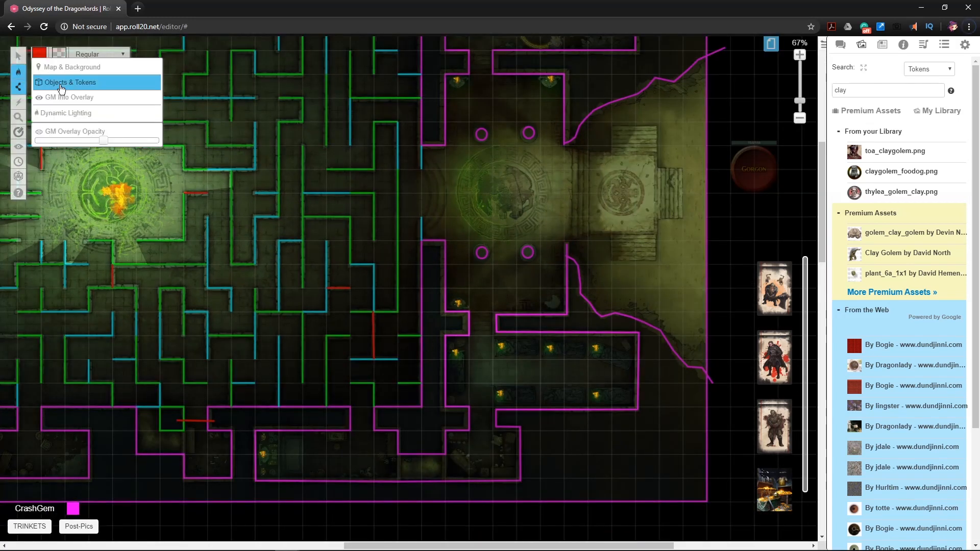
{"action": "left_click", "coordinate": [56, 81]}
{"action": "left_click", "coordinate": [18, 55]}
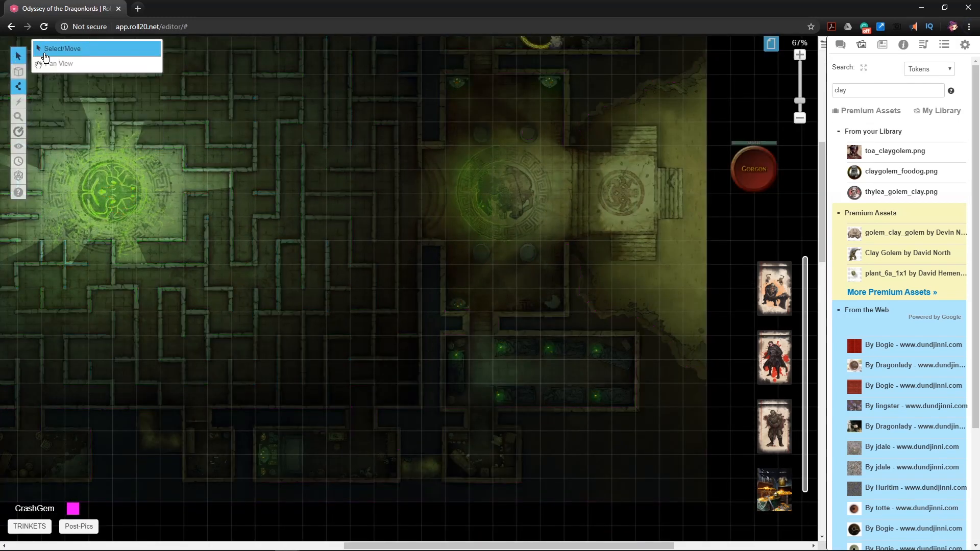
{"action": "left_click", "coordinate": [743, 187]}
{"action": "key", "text": "Delete"}
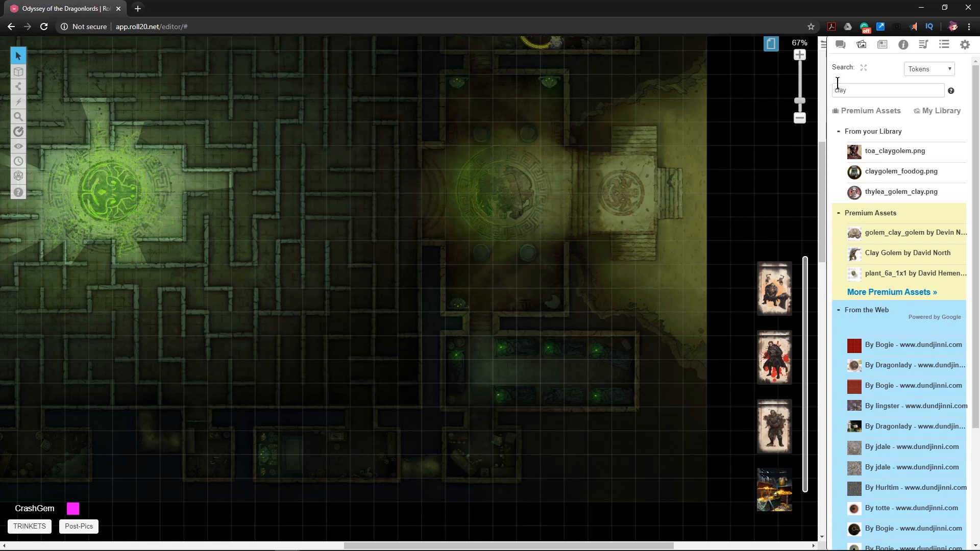
- Search the journal for "phil" and place the matching player token beside the rune circle in the eastern hall
{"action": "left_click", "coordinate": [882, 45]}
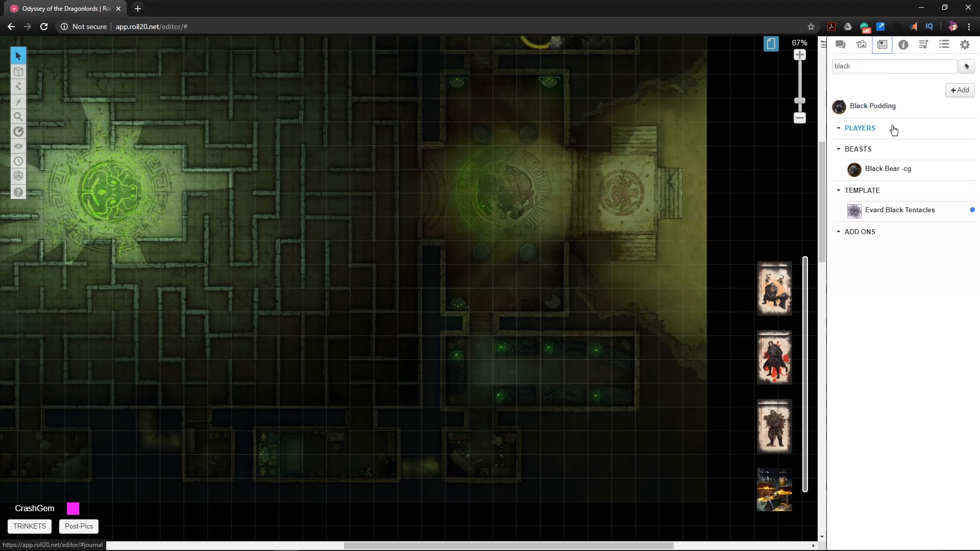
{"action": "double_click", "coordinate": [842, 65]}
{"action": "type", "text": "phil"}
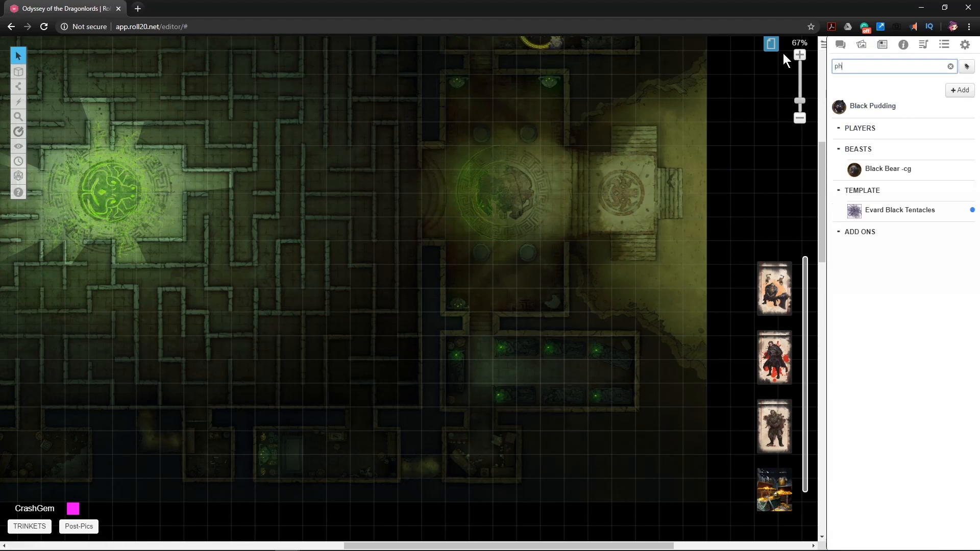
{"action": "left_click_drag", "start_coordinate": [853, 127], "coordinate": [564, 215]}
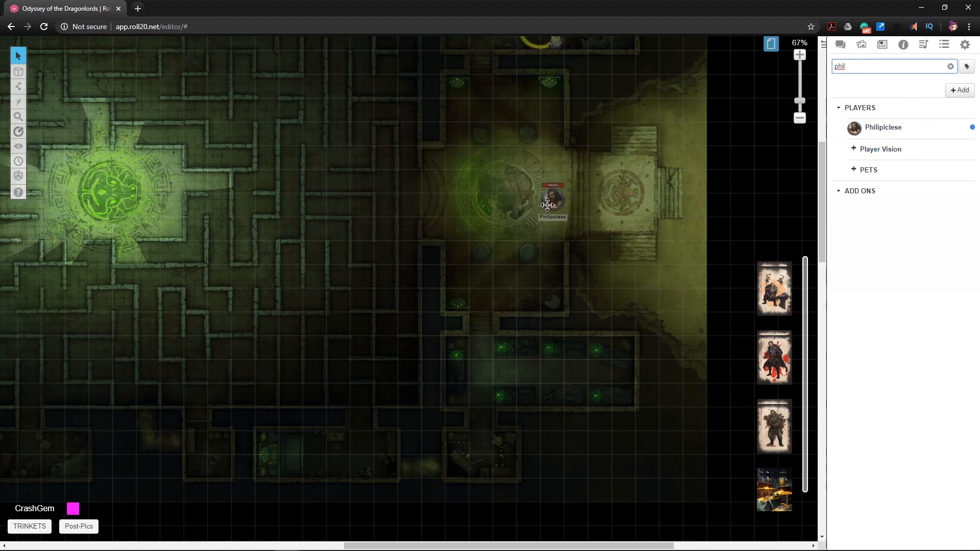
- Move the player token one square southwest within the eastern hall and check its line of sight
{"action": "left_click", "coordinate": [552, 200]}
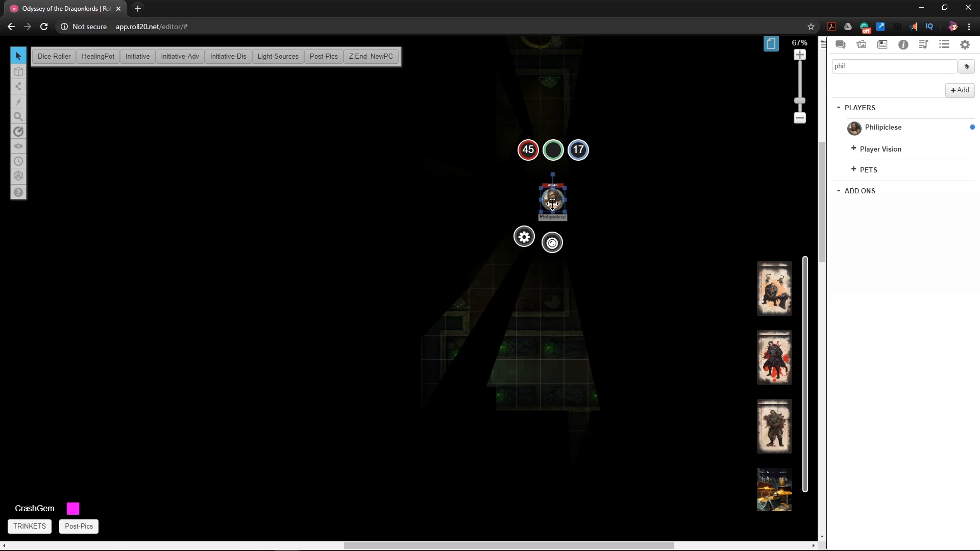
{"action": "key", "text": "Down"}
{"action": "key", "text": "Left"}
{"action": "key", "text": "Left"}
{"action": "key", "text": "Right"}
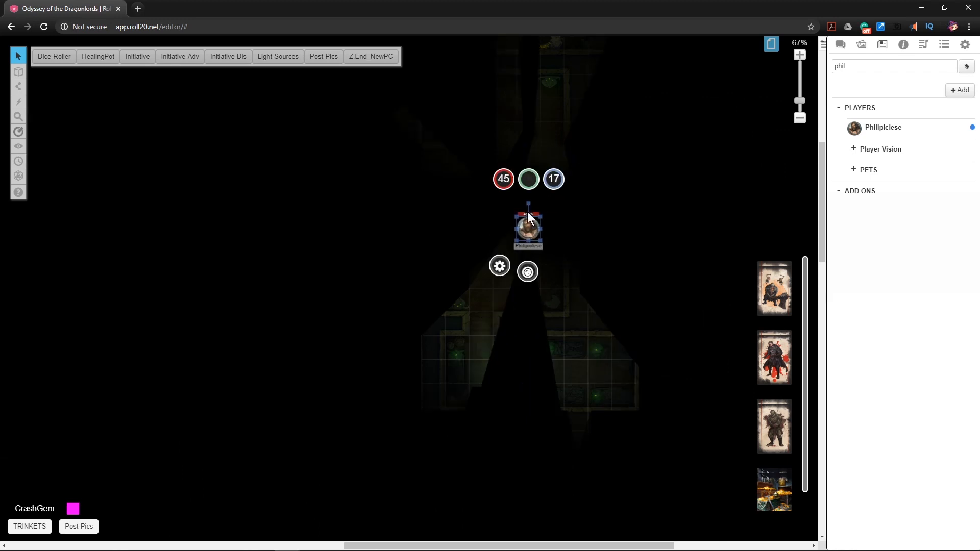
- Set the player token's light/vision option to Torch/Light Cantrip
{"action": "left_click", "coordinate": [292, 56]}
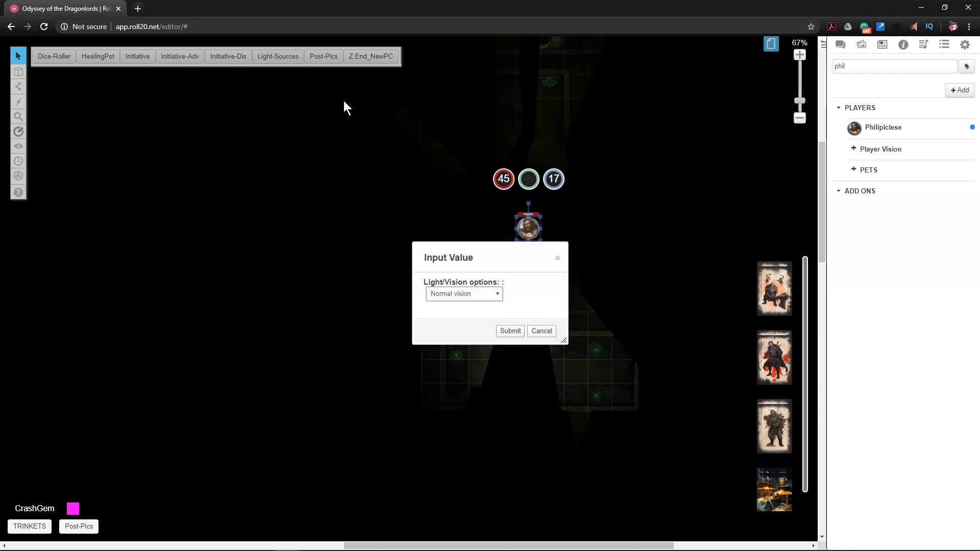
{"action": "left_click", "coordinate": [453, 291]}
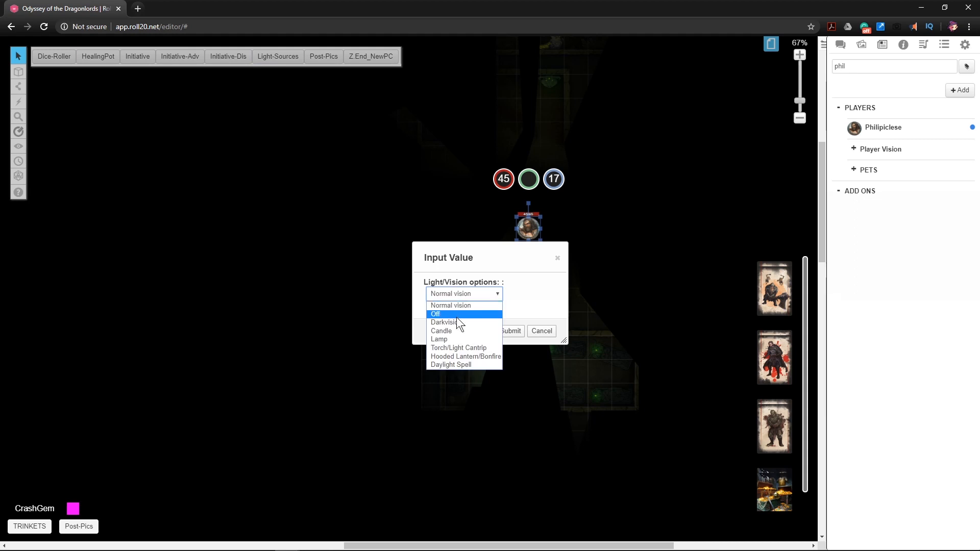
{"action": "left_click", "coordinate": [466, 348]}
{"action": "left_click", "coordinate": [506, 331]}
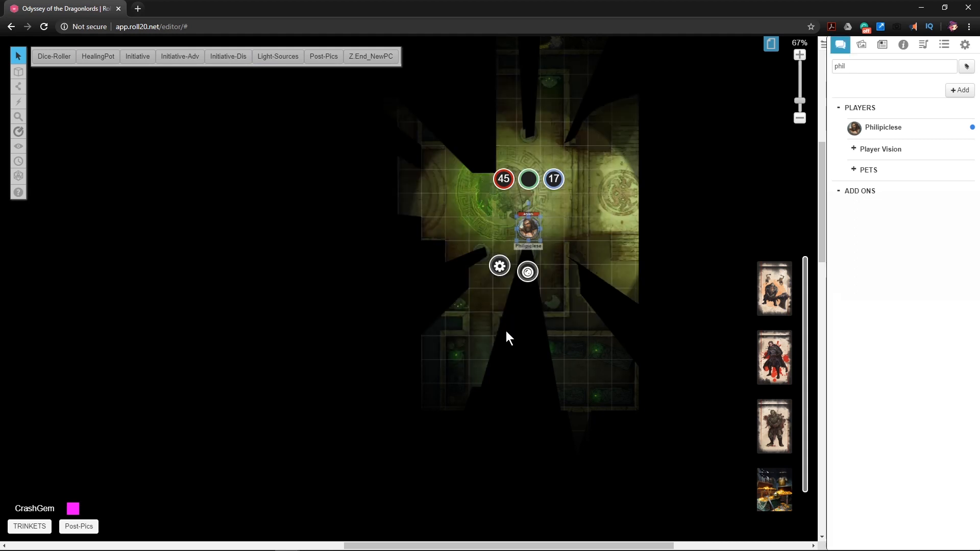
- Examine the torch-lit line of sight around the player token, comparing its view with the full map of the eastern hall
{"action": "left_click", "coordinate": [611, 217]}
{"action": "left_click", "coordinate": [525, 229]}
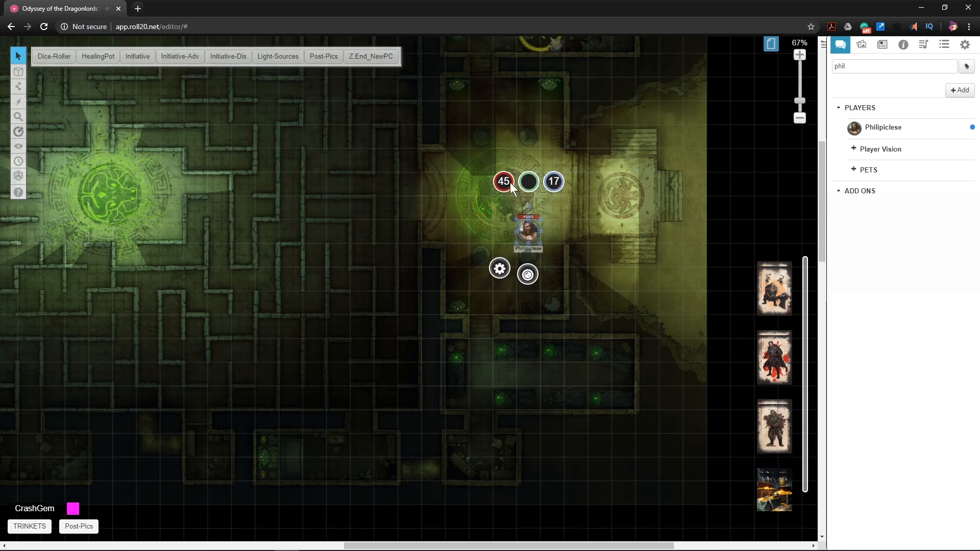
{"action": "scroll", "coordinate": [510, 182], "scroll_direction": "up", "scroll_amount": 4}
{"action": "scroll", "coordinate": [547, 276], "scroll_direction": "down", "scroll_amount": 4}
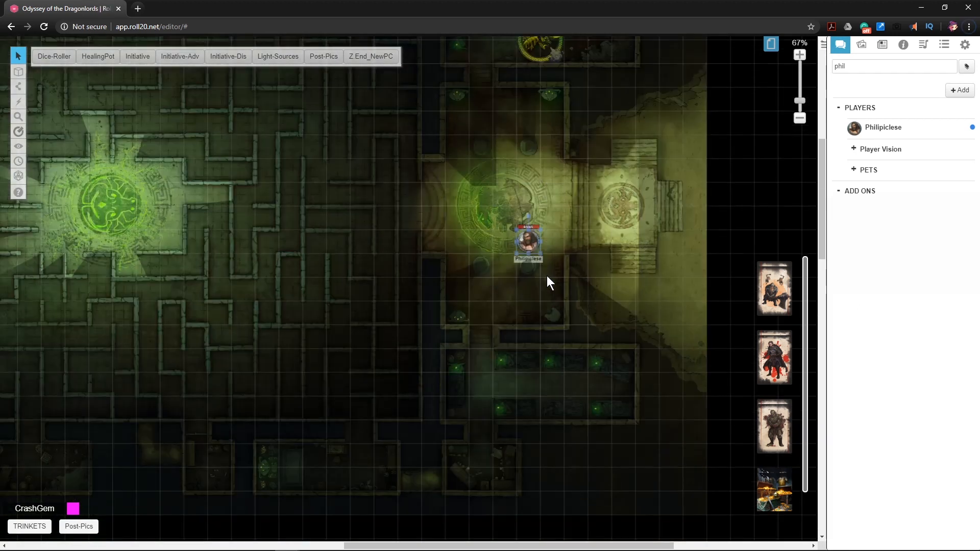
{"action": "left_click", "coordinate": [574, 251]}
{"action": "scroll", "coordinate": [587, 227], "scroll_direction": "up", "scroll_amount": 2}
{"action": "left_click", "coordinate": [592, 222]}
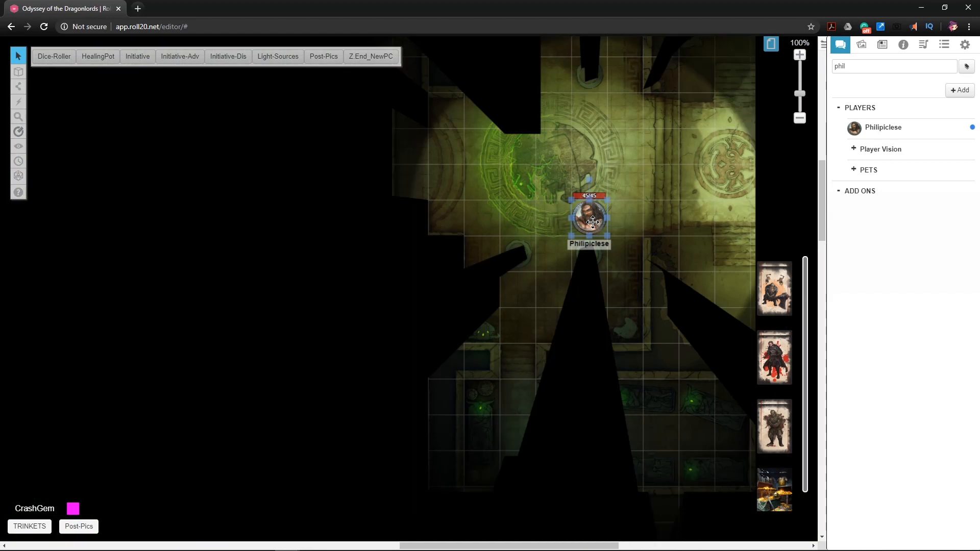
{"action": "scroll", "coordinate": [496, 182], "scroll_direction": "down", "scroll_amount": 4}
- On the Dynamic Lighting layer, draw vertical red lines across both ends of the short passage between the two southeastern rooms
{"action": "mouse_move", "coordinate": [18, 71]}
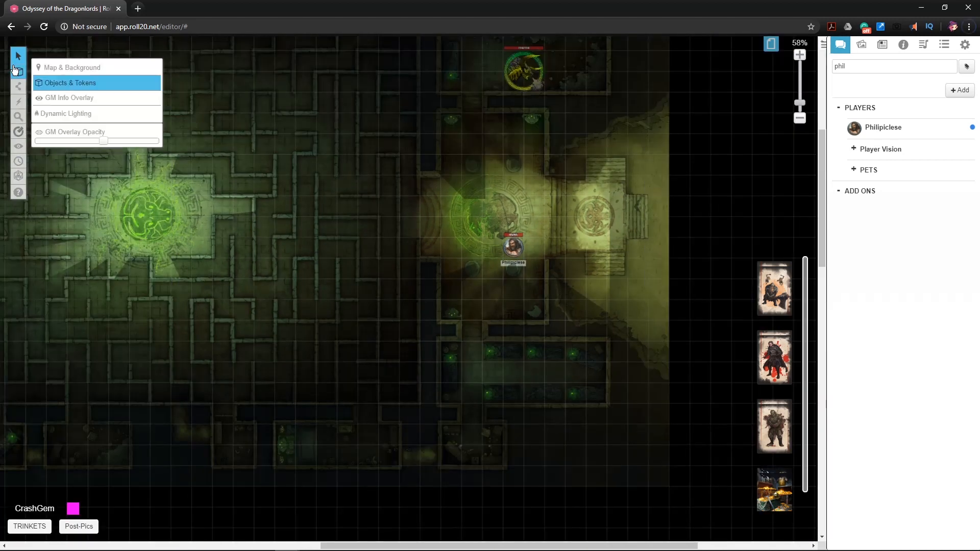
{"action": "left_click", "coordinate": [58, 123]}
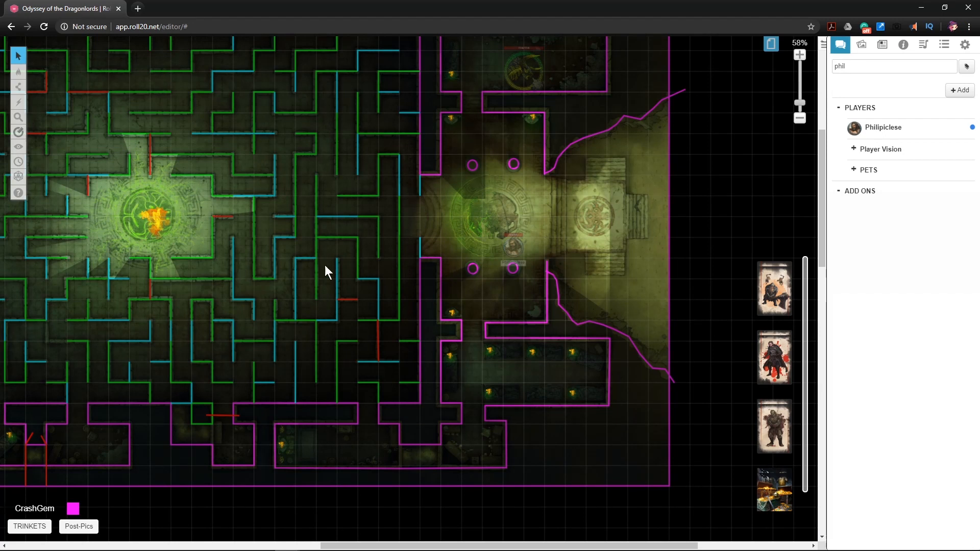
{"action": "scroll", "coordinate": [405, 454], "scroll_direction": "down", "scroll_amount": 1}
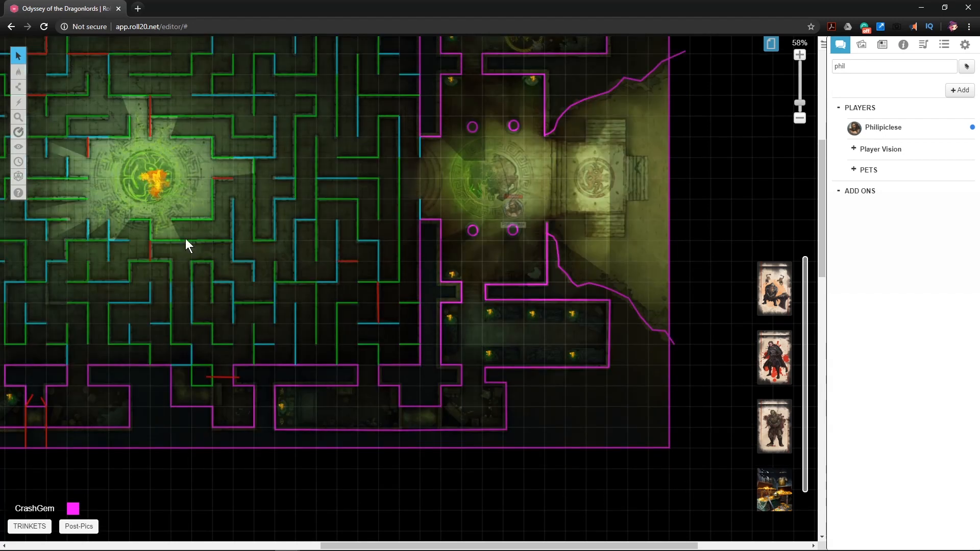
{"action": "left_click", "coordinate": [17, 87]}
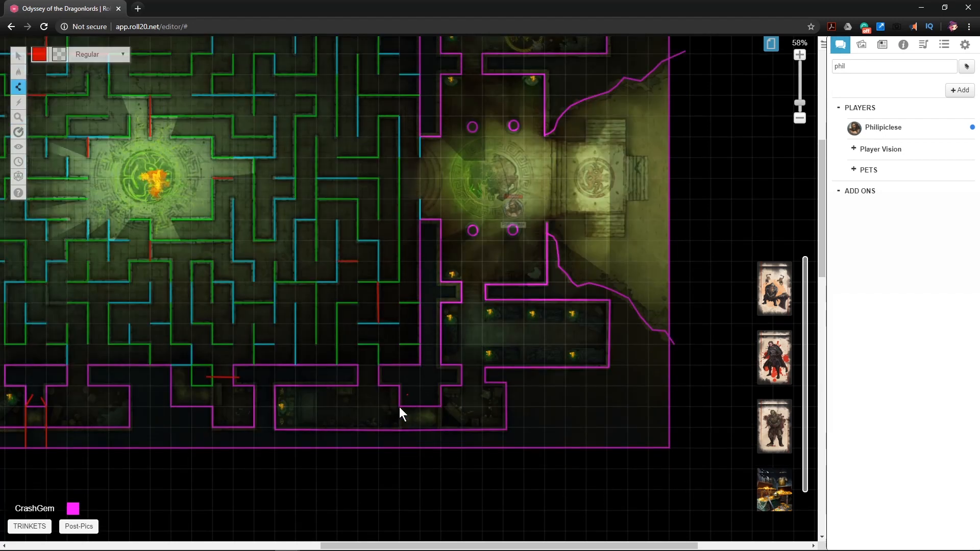
{"action": "left_click", "coordinate": [399, 405]}
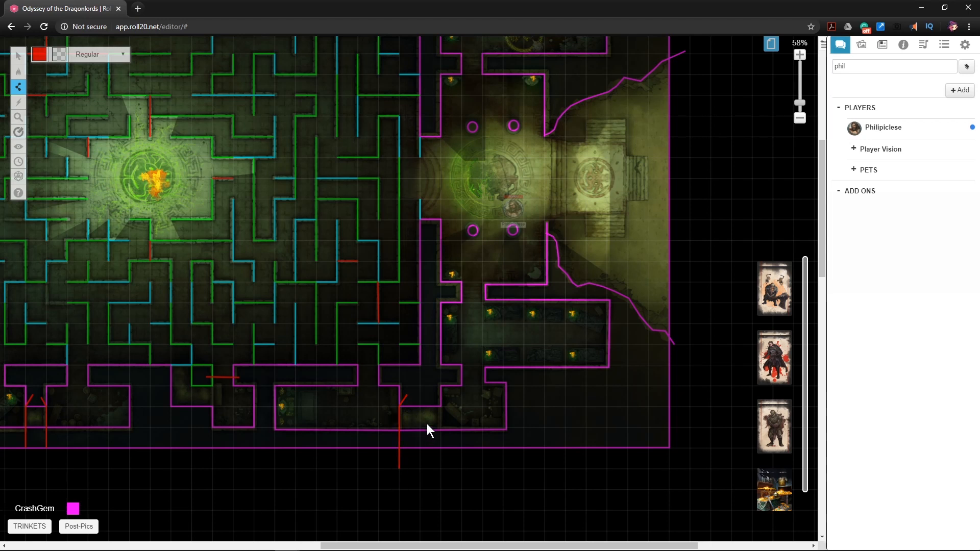
{"action": "left_click", "coordinate": [440, 482]}
{"action": "right_click", "coordinate": [440, 481]}
{"action": "mouse_move", "coordinate": [21, 60]}
{"action": "left_click", "coordinate": [58, 48]}
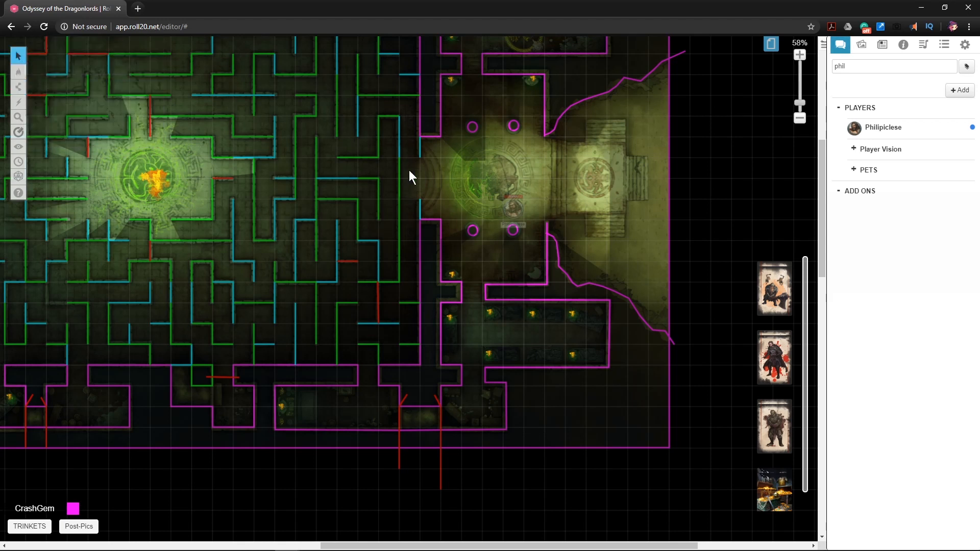
- Return to the Objects & Tokens layer and walk the player token around the rune circle to the northeastern pillar, checking its line of sight
{"action": "left_click", "coordinate": [51, 85]}
{"action": "left_click", "coordinate": [506, 204]}
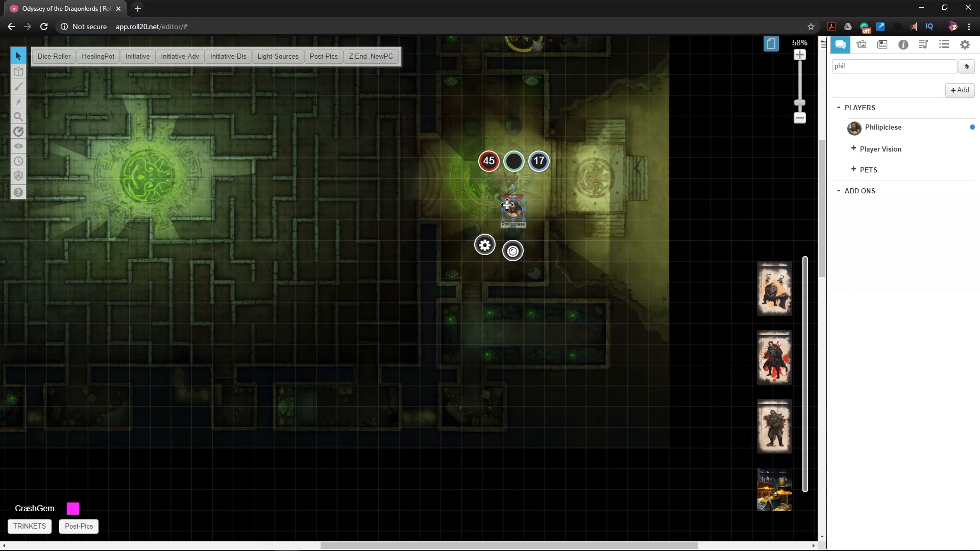
{"action": "key", "text": "ctrl+l"}
{"action": "scroll", "coordinate": [513, 222], "scroll_direction": "up", "scroll_amount": 6}
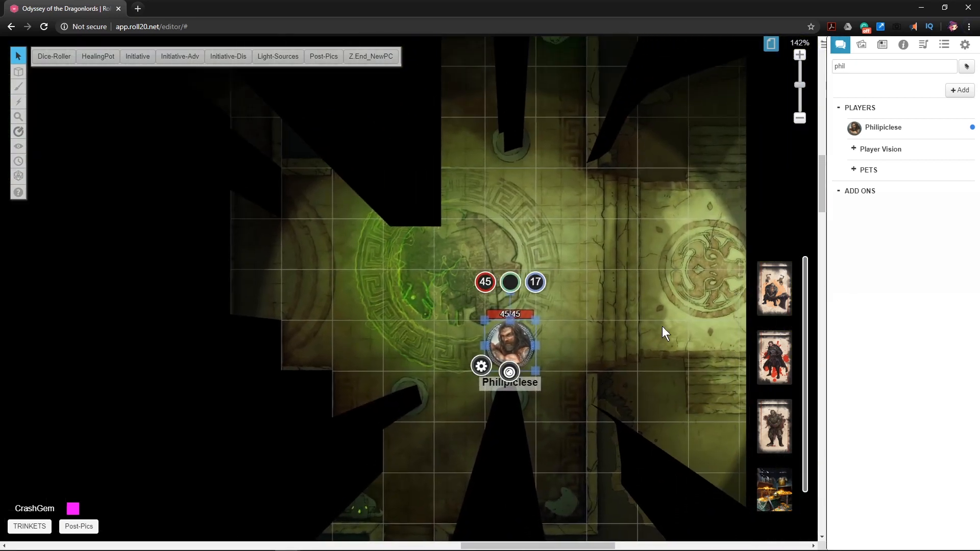
{"action": "key", "text": "Right"}
{"action": "key", "text": "Right"}
{"action": "key", "text": "Up"}
{"action": "key", "text": "Up"}
{"action": "key", "text": "Left"}
{"action": "key", "text": "Left"}
{"action": "key", "text": "Left"}
{"action": "key", "text": "Down"}
{"action": "key", "text": "Right"}
{"action": "key", "text": "Up"}
{"action": "key", "text": "Up"}
{"action": "key", "text": "Left"}
{"action": "key", "text": "Up"}
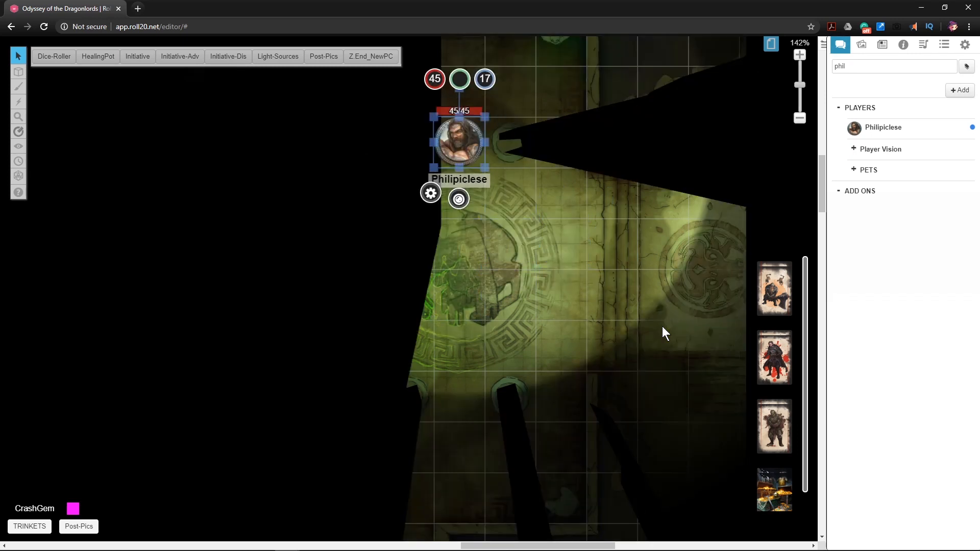
{"action": "key", "text": "Right"}
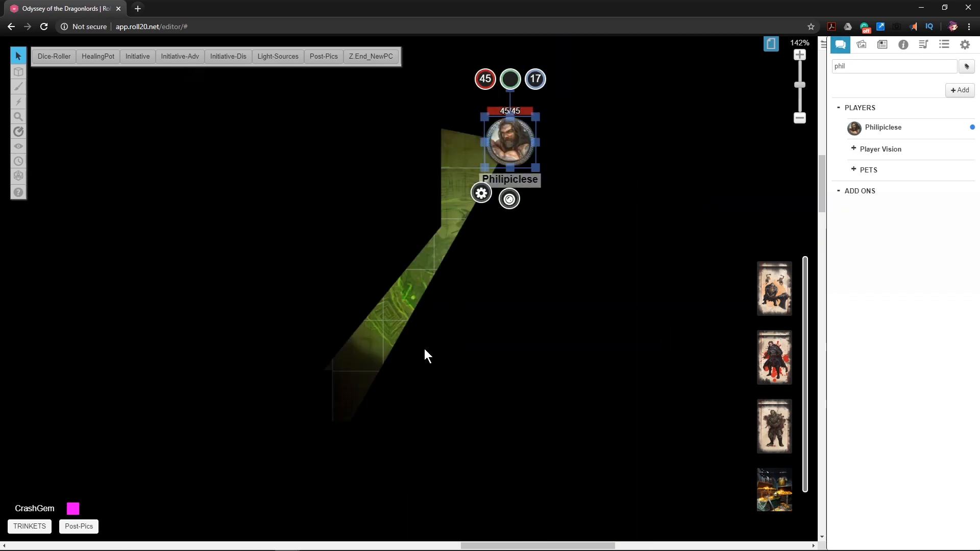
{"action": "left_click", "coordinate": [414, 322]}
- Inspect the eastern hall's walls on the Dynamic Lighting layer for a stray line blocking sight over the rune circle
{"action": "mouse_move", "coordinate": [19, 71]}
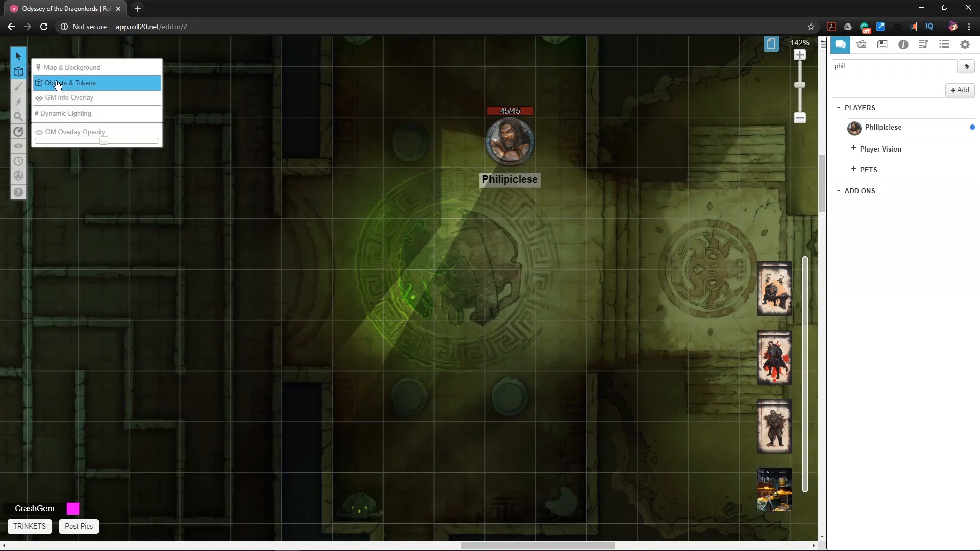
{"action": "left_click", "coordinate": [57, 115]}
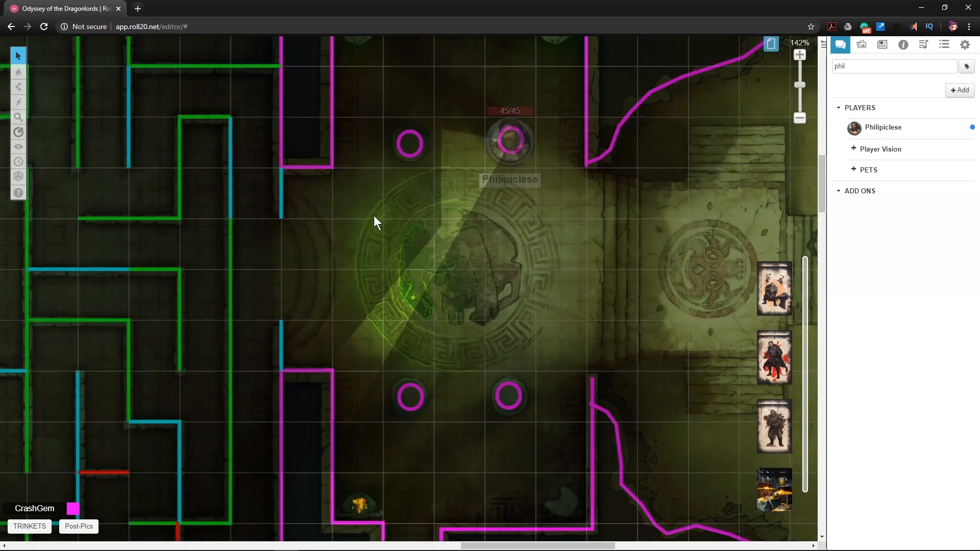
{"action": "scroll", "coordinate": [456, 239], "scroll_direction": "up", "scroll_amount": 3}
{"action": "mouse_move", "coordinate": [465, 343]}
{"action": "left_mouse_down"}
{"action": "mouse_move", "coordinate": [427, 353]}
{"action": "mouse_move", "coordinate": [388, 400]}
{"action": "left_mouse_up"}
{"action": "left_click", "coordinate": [18, 87]}
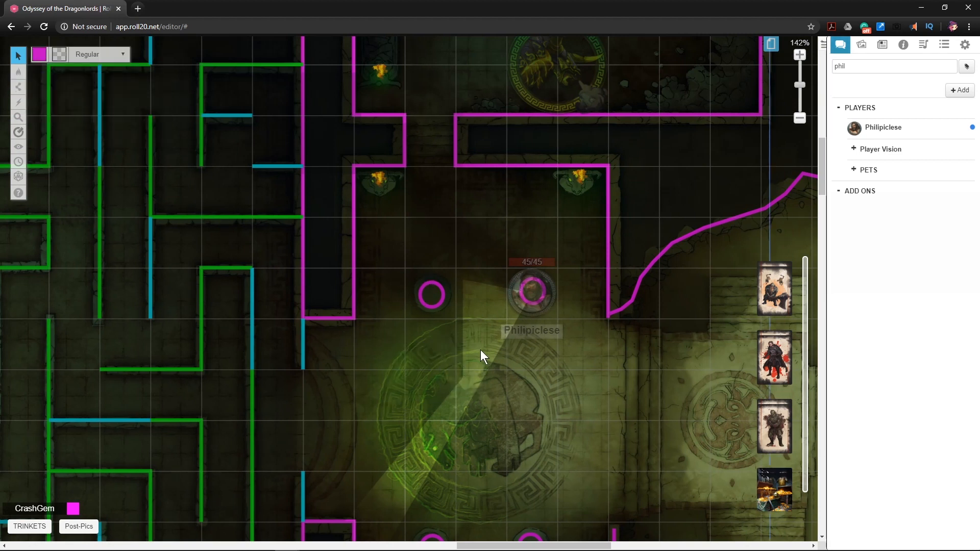
{"action": "scroll", "coordinate": [476, 348], "scroll_direction": "down", "scroll_amount": 3}
{"action": "key", "text": "Escape"}
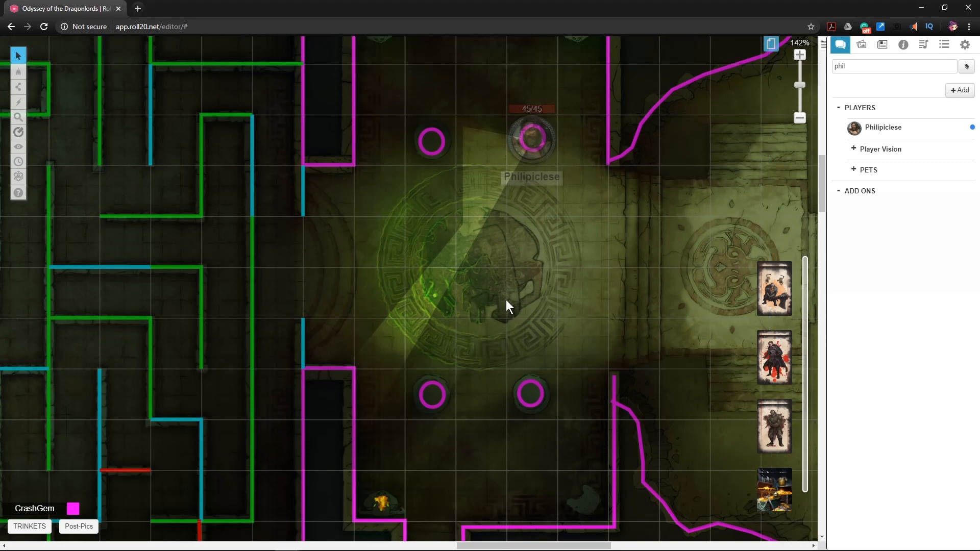
{"action": "scroll", "coordinate": [506, 305], "scroll_direction": "up", "scroll_amount": 1}
- On the Objects & Tokens layer, move the player token onto the rune circle and around it to trace the blocked area
{"action": "mouse_move", "coordinate": [26, 75]}
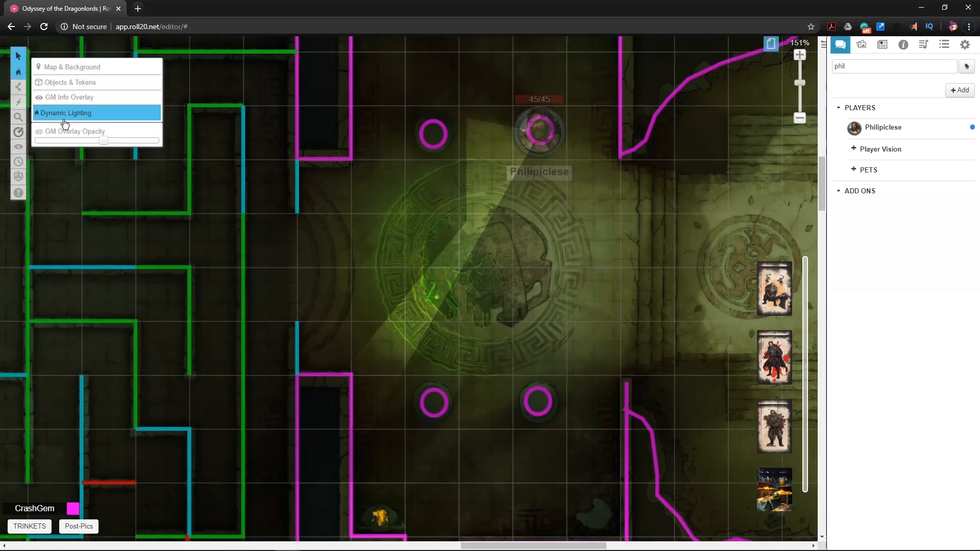
{"action": "left_click", "coordinate": [103, 91]}
{"action": "left_click_drag", "start_coordinate": [535, 123], "coordinate": [481, 230]}
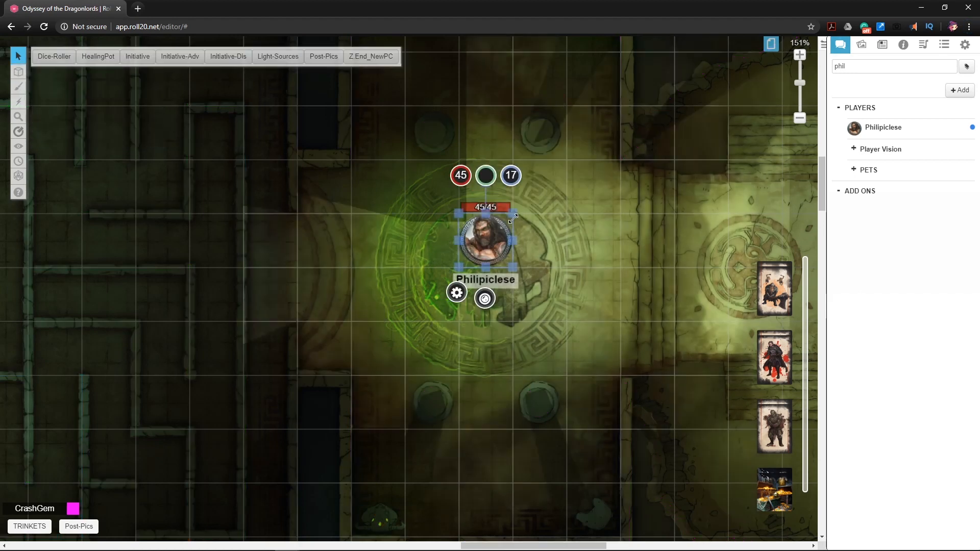
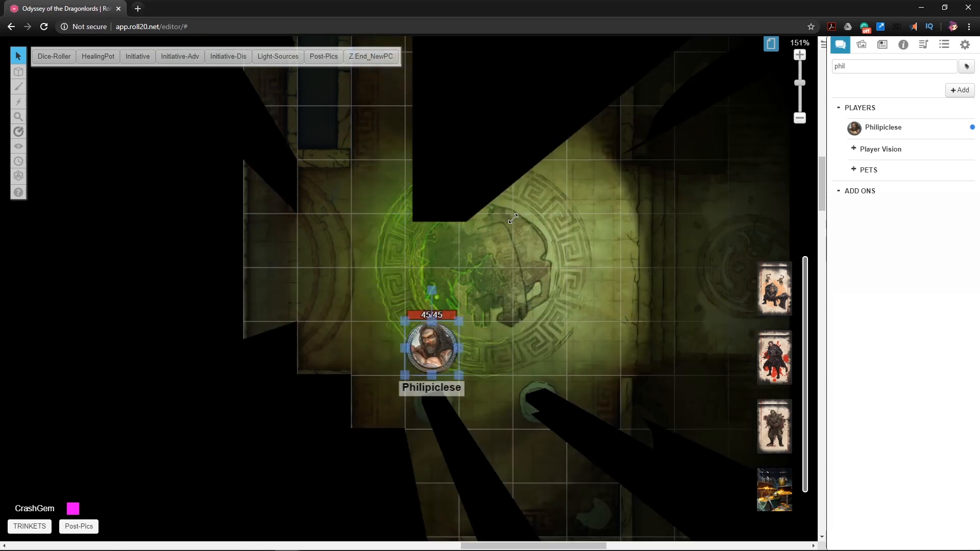
{"action": "key", "text": "Right"}
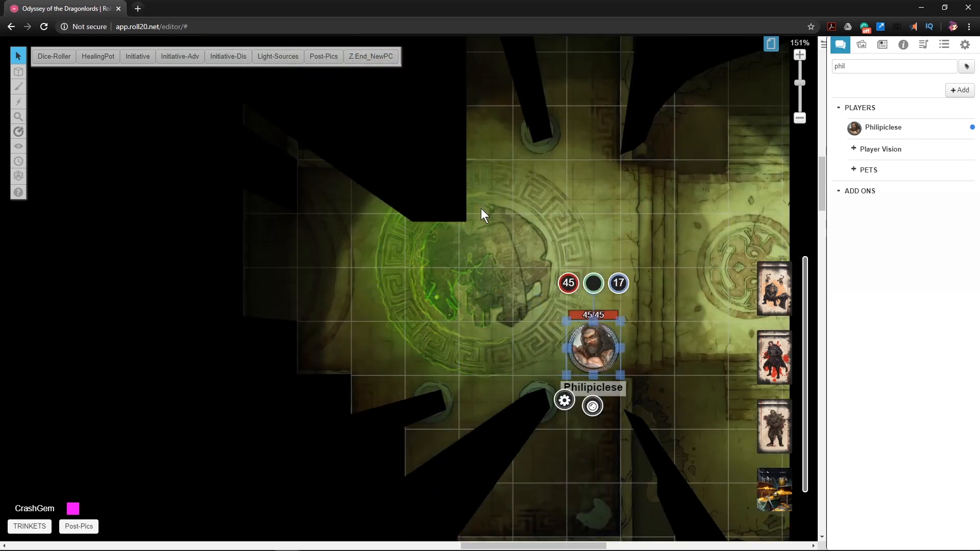
{"action": "scroll", "coordinate": [480, 208], "scroll_direction": "down", "scroll_amount": 2}
{"action": "scroll", "coordinate": [488, 230], "scroll_direction": "up", "scroll_amount": 3}
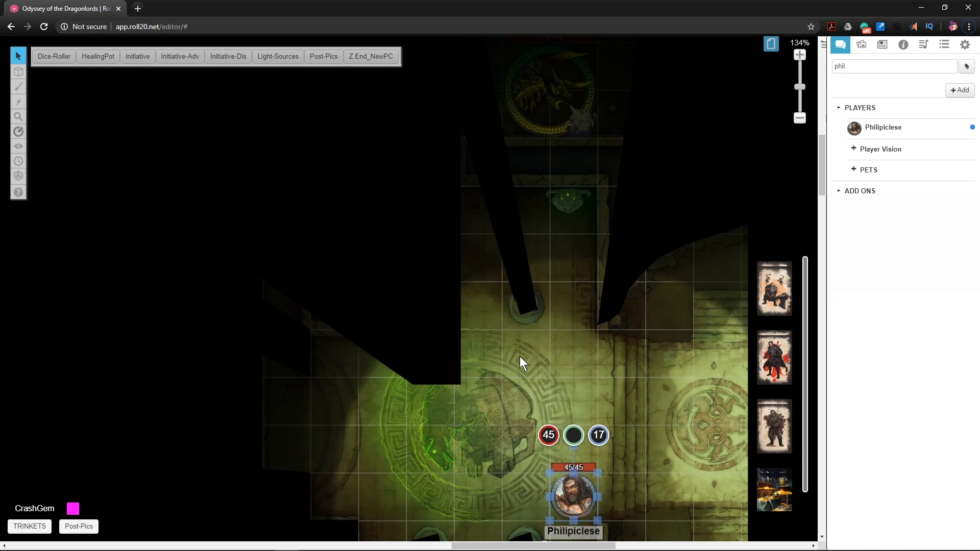
{"action": "left_click", "coordinate": [568, 371]}
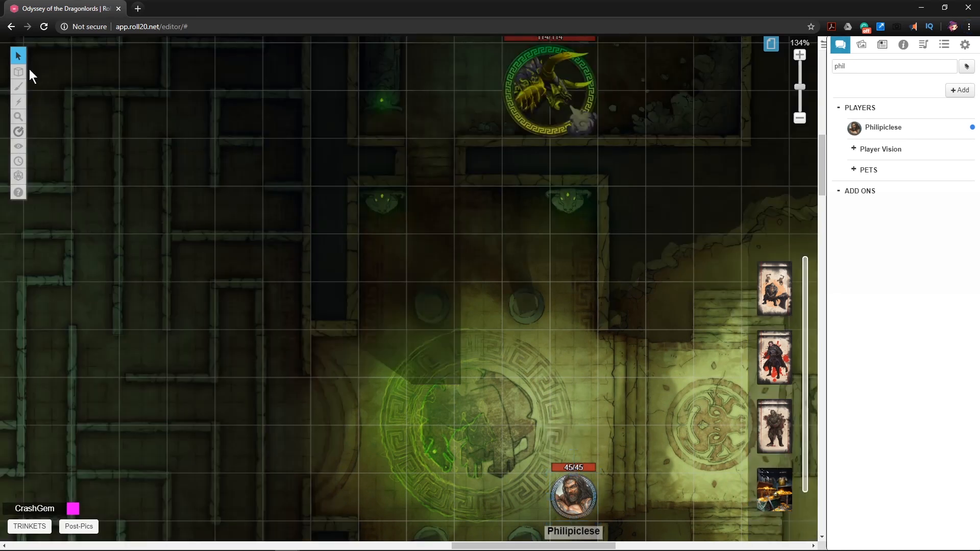
- Switch to the Dynamic Lighting layer, try shifting the magenta wall polyline around the eastern hall, and undo the shift
{"action": "mouse_move", "coordinate": [20, 72]}
{"action": "left_click", "coordinate": [67, 109]}
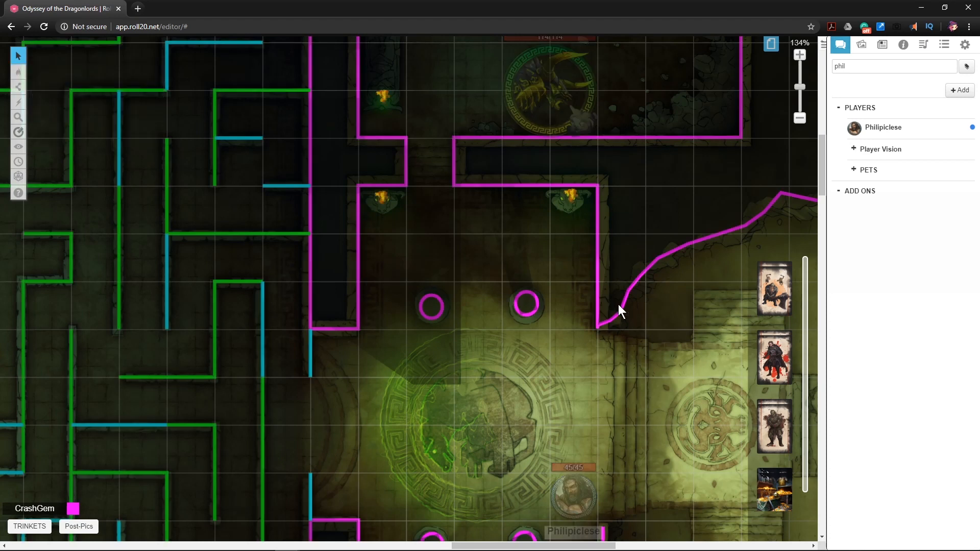
{"action": "left_click_drag", "start_coordinate": [597, 314], "coordinate": [593, 308]}
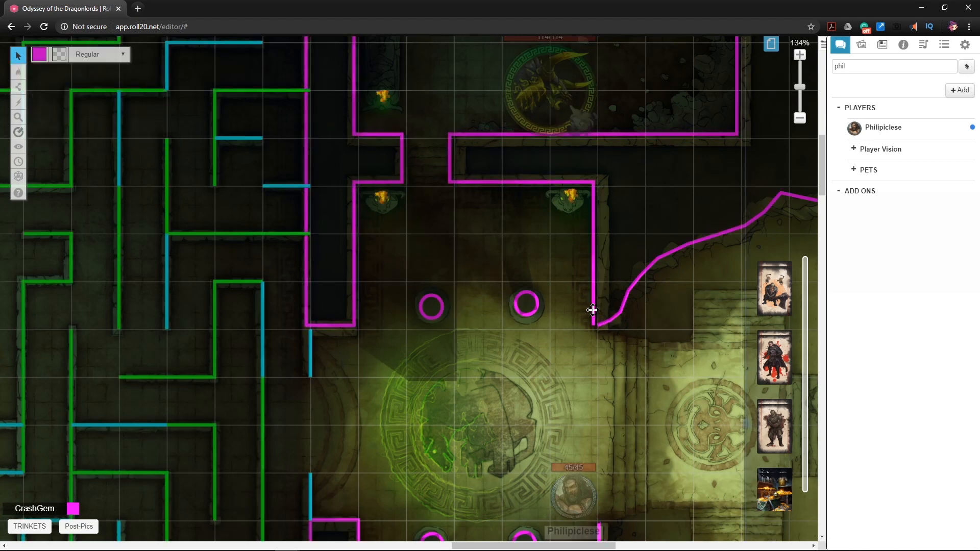
{"action": "key", "text": "ctrl+z"}
- Shift the magenta wall polyline off the eastern hall's walls and delete it from the Dynamic Lighting layer
{"action": "scroll", "coordinate": [490, 269], "scroll_direction": "down", "scroll_amount": 2}
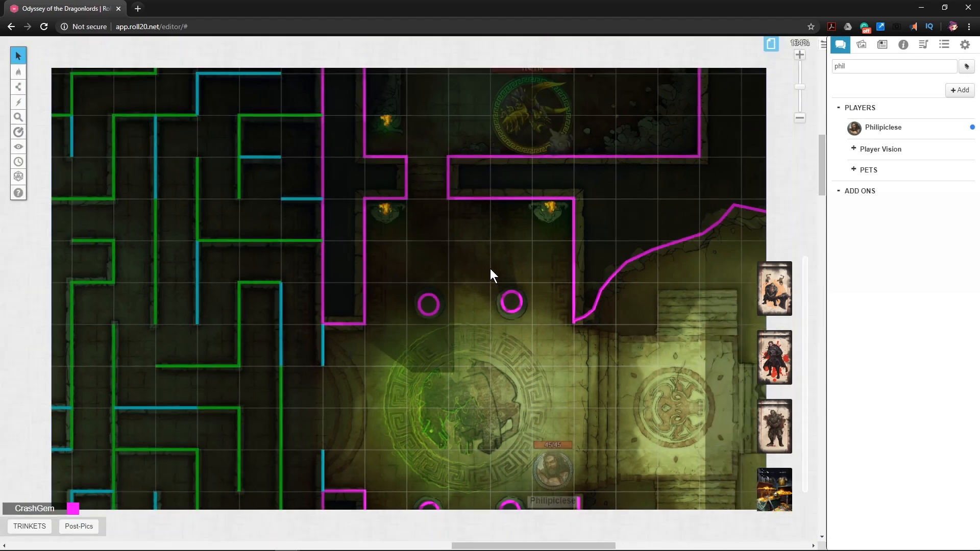
{"action": "mouse_move", "coordinate": [460, 180]}
{"action": "left_mouse_down"}
{"action": "mouse_move", "coordinate": [503, 314]}
{"action": "mouse_move", "coordinate": [485, 250]}
{"action": "mouse_move", "coordinate": [615, 251]}
{"action": "mouse_move", "coordinate": [492, 310]}
{"action": "mouse_move", "coordinate": [526, 244]}
{"action": "mouse_move", "coordinate": [604, 295]}
{"action": "mouse_move", "coordinate": [595, 400]}
{"action": "mouse_move", "coordinate": [564, 223]}
{"action": "mouse_move", "coordinate": [537, 319]}
{"action": "mouse_move", "coordinate": [549, 321]}
{"action": "mouse_move", "coordinate": [525, 179]}
{"action": "mouse_move", "coordinate": [551, 328]}
{"action": "mouse_move", "coordinate": [562, 317]}
{"action": "mouse_move", "coordinate": [590, 169]}
{"action": "mouse_move", "coordinate": [557, 322]}
{"action": "mouse_move", "coordinate": [382, 319]}
{"action": "mouse_move", "coordinate": [551, 298]}
{"action": "mouse_move", "coordinate": [513, 368]}
{"action": "mouse_move", "coordinate": [517, 361]}
{"action": "left_mouse_up"}
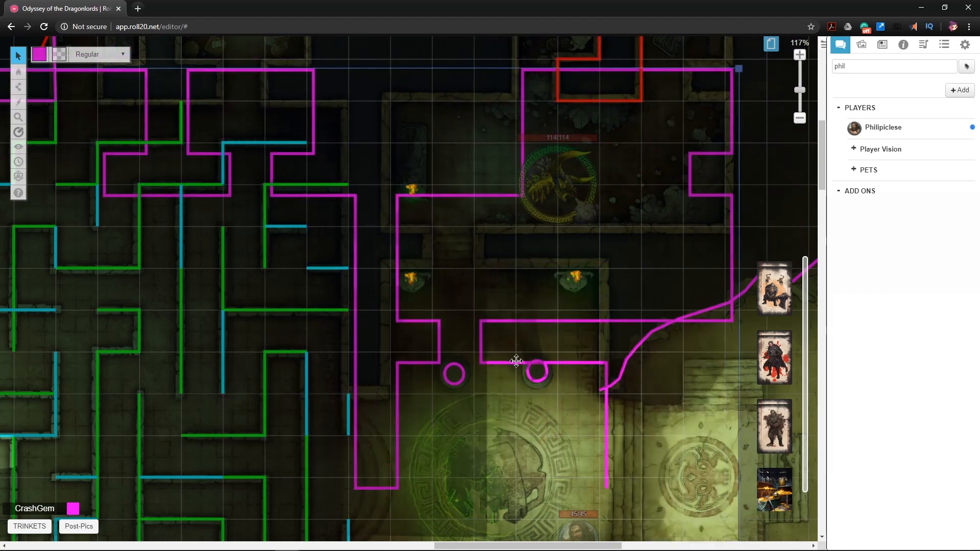
{"action": "scroll", "coordinate": [667, 368], "scroll_direction": "down", "scroll_amount": 5}
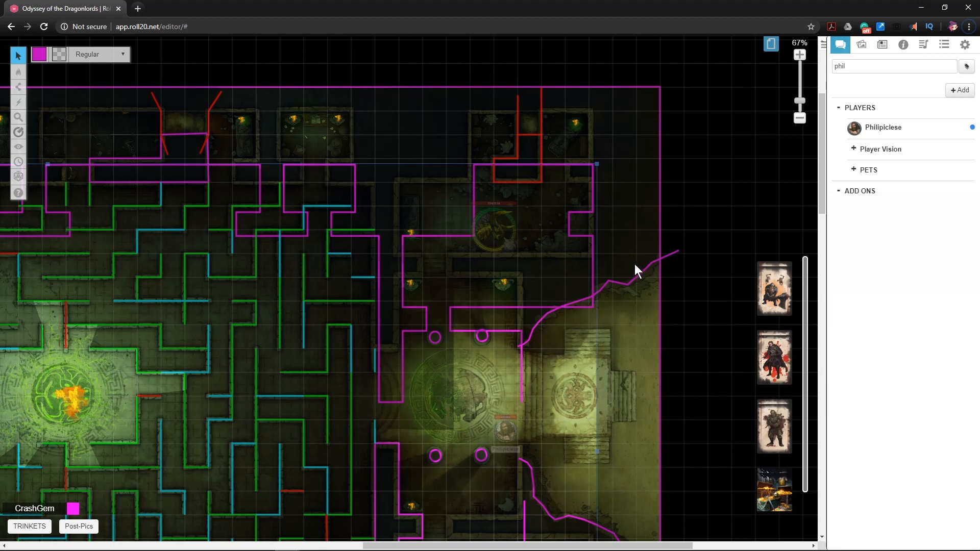
{"action": "left_click", "coordinate": [628, 179]}
{"action": "left_click_drag", "start_coordinate": [435, 66], "coordinate": [451, 118]}
{"action": "left_click", "coordinate": [439, 199]}
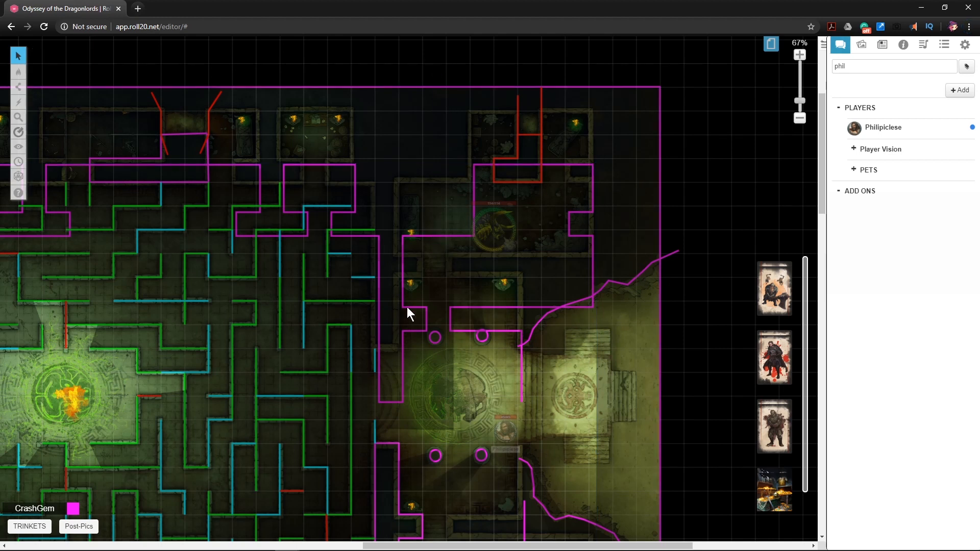
{"action": "left_click", "coordinate": [426, 309]}
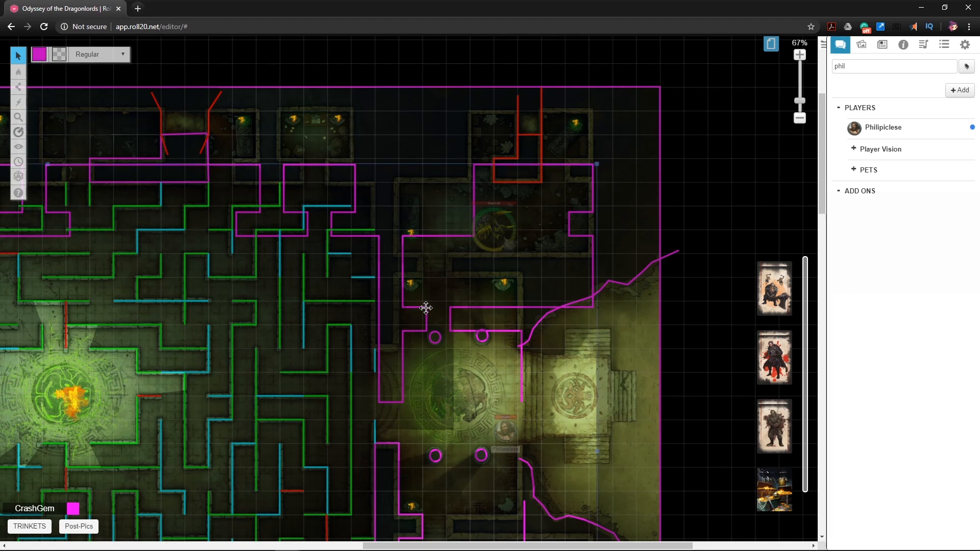
{"action": "key", "text": "Delete"}
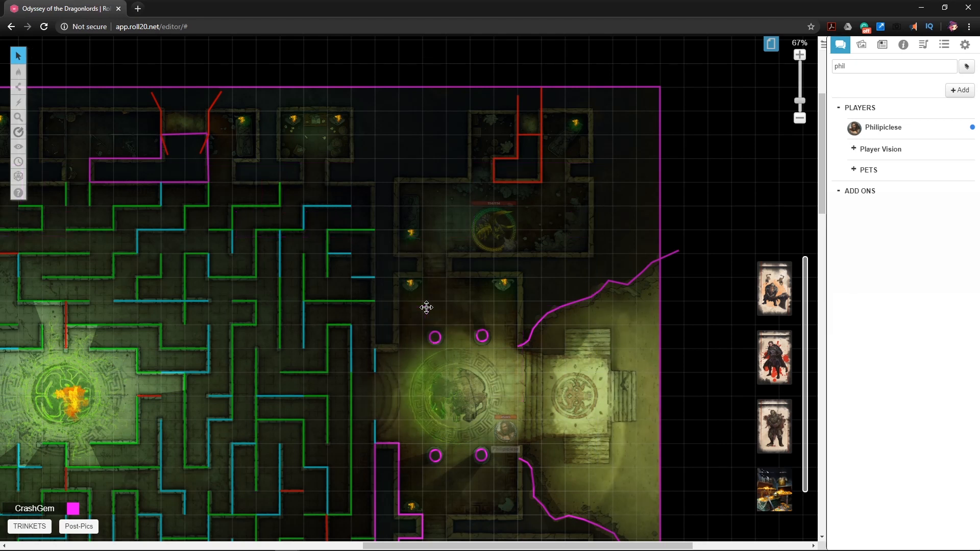
- Switch to the Objects & Tokens layer and move the player token onto the eastern rune circle to check its vision
{"action": "scroll", "coordinate": [440, 302], "scroll_direction": "down", "scroll_amount": 3}
{"action": "scroll", "coordinate": [439, 303], "scroll_direction": "up", "scroll_amount": 2}
{"action": "scroll", "coordinate": [439, 303], "scroll_direction": "down", "scroll_amount": 2}
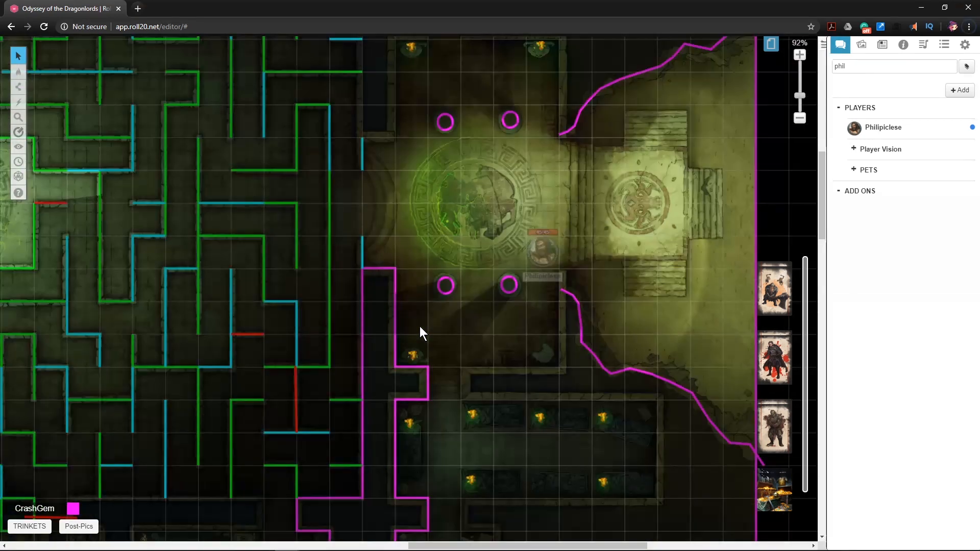
{"action": "scroll", "coordinate": [419, 326], "scroll_direction": "up", "scroll_amount": 3}
{"action": "mouse_move", "coordinate": [19, 133]}
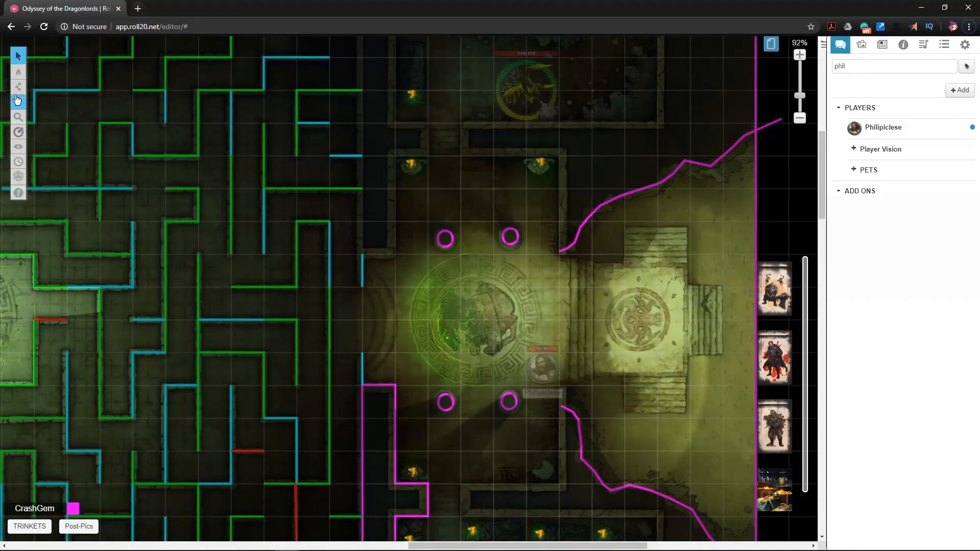
{"action": "mouse_move", "coordinate": [18, 71]}
{"action": "left_click", "coordinate": [57, 85]}
{"action": "left_click_drag", "start_coordinate": [554, 372], "coordinate": [498, 310]}
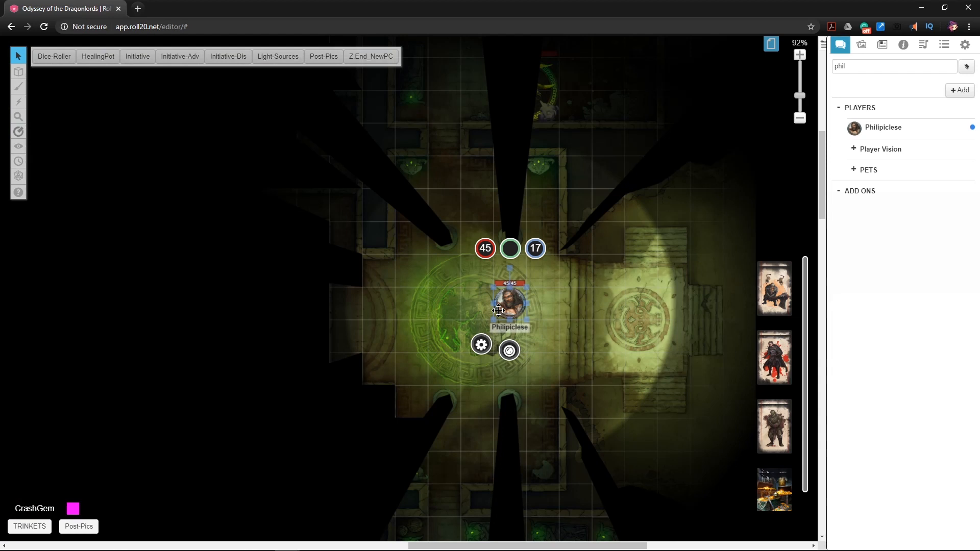
- Walk the player token across the rune circle to the hall's western entrance and back, checking line of sight
{"action": "key", "text": "Left"}
{"action": "key", "text": "Left"}
{"action": "key", "text": "Left"}
{"action": "key", "text": "Left"}
{"action": "key", "text": "Right"}
{"action": "key", "text": "Right"}
{"action": "key", "text": "Down"}
{"action": "key", "text": "Down"}
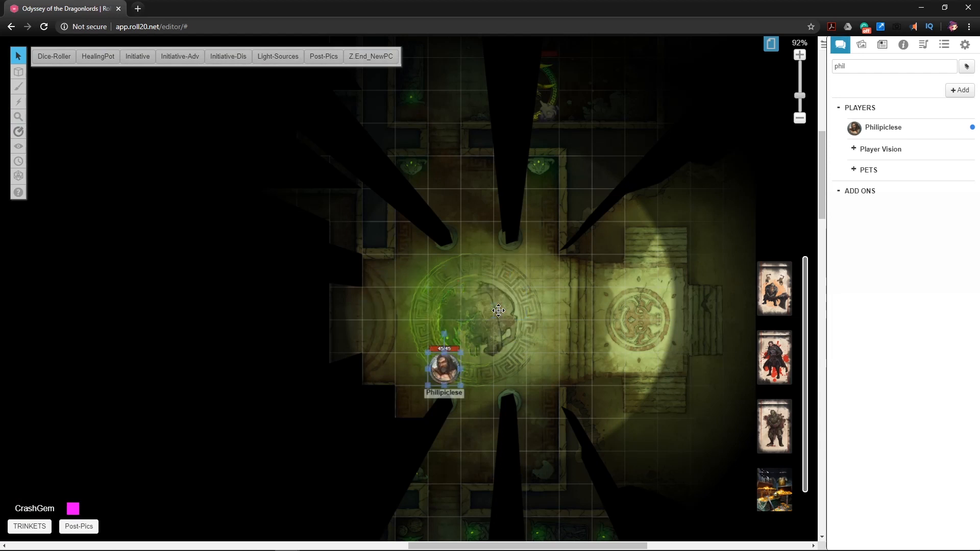
{"action": "key", "text": "Up"}
{"action": "key", "text": "Left"}
{"action": "key", "text": "Left"}
{"action": "key", "text": "Left"}
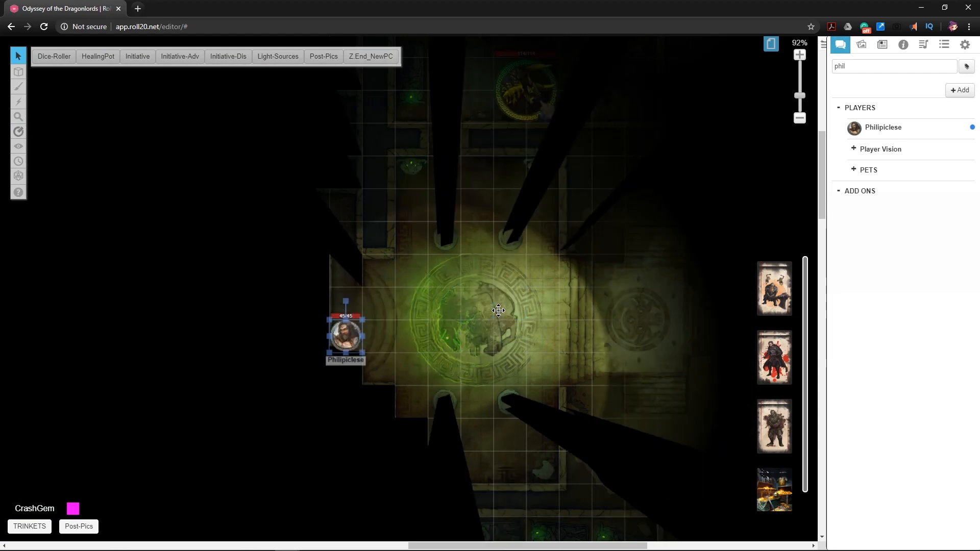
{"action": "key", "text": "Right"}
{"action": "key", "text": "Right"}
{"action": "key", "text": "Right"}
{"action": "key", "text": "Right"}
{"action": "key", "text": "Left"}
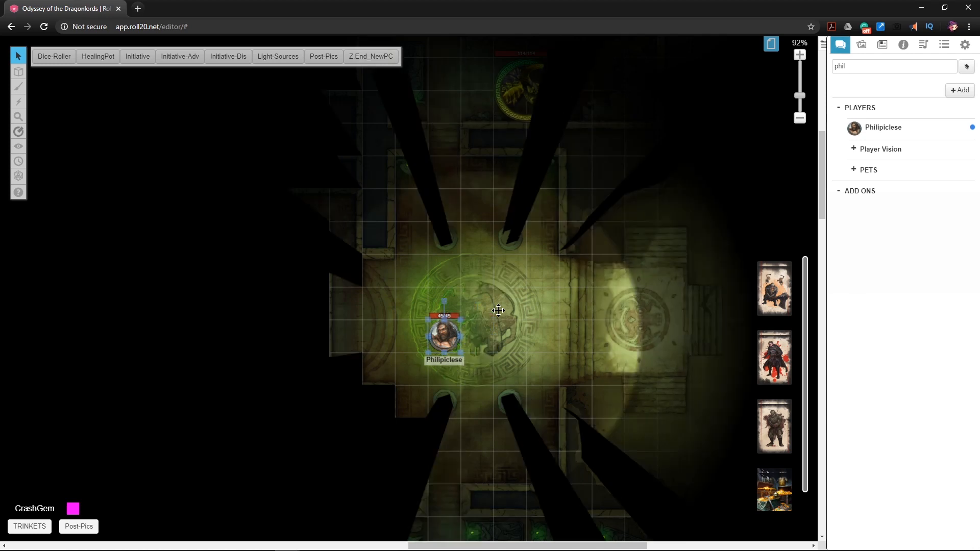
{"action": "left_click", "coordinate": [346, 200]}
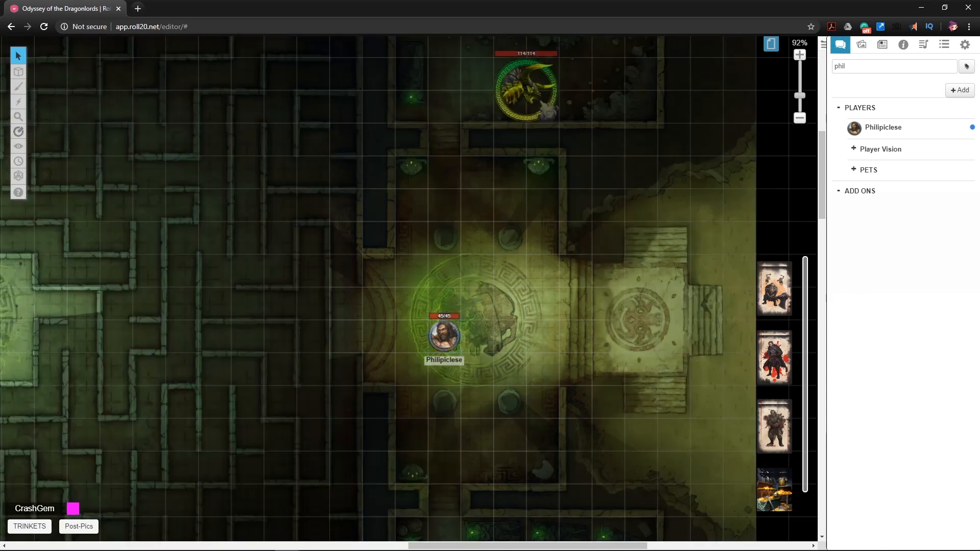
- Return to the Dynamic Lighting layer and ready the Polygon/Line tool for redrawing the walls
{"action": "mouse_move", "coordinate": [28, 71]}
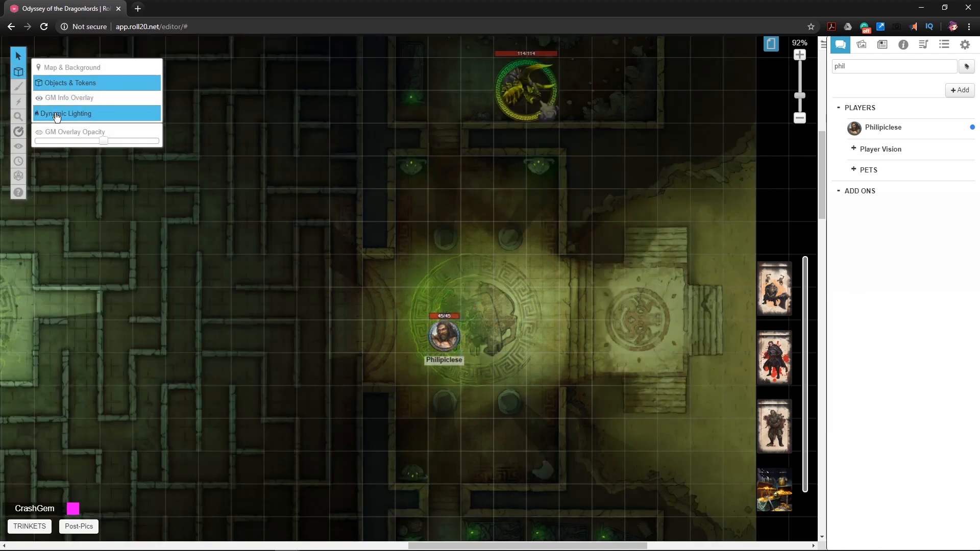
{"action": "left_click", "coordinate": [57, 113]}
{"action": "left_click", "coordinate": [49, 100]}
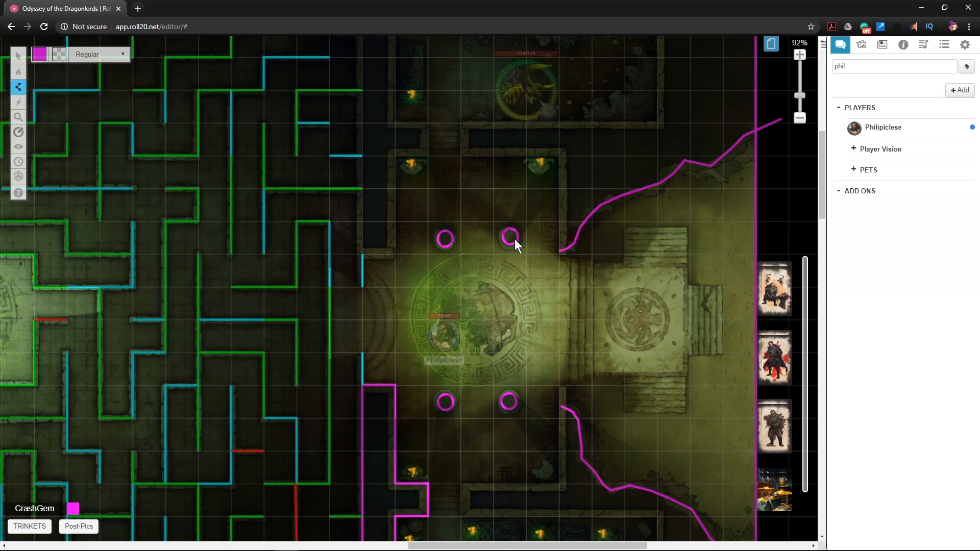
- Try tracing a magenta wall polyline from the hall's eastern corner around the monster's room to the north
{"action": "scroll", "coordinate": [749, 259], "scroll_direction": "up", "scroll_amount": 4}
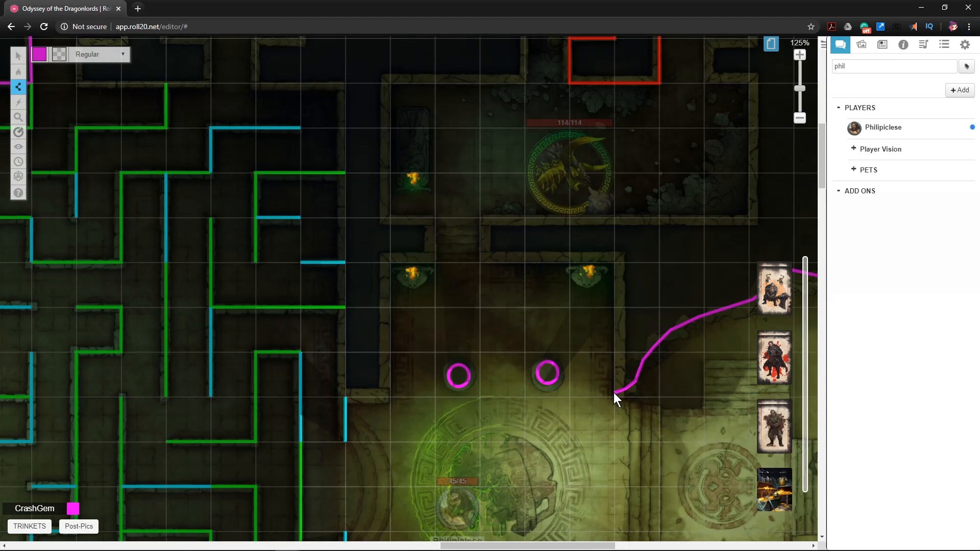
{"action": "left_click", "coordinate": [615, 262]}
{"action": "left_click", "coordinate": [480, 262]}
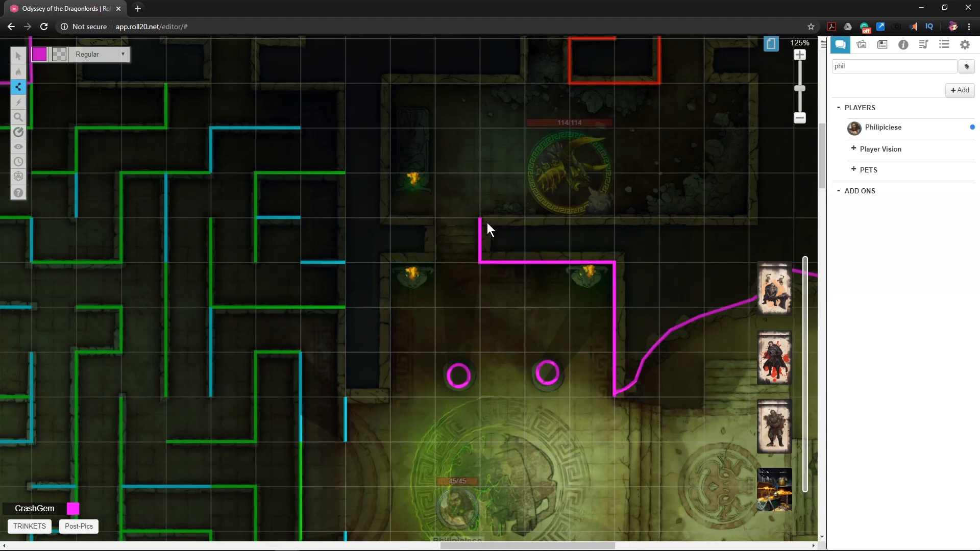
{"action": "left_click", "coordinate": [751, 219]}
{"action": "scroll", "coordinate": [758, 208], "scroll_direction": "up", "scroll_amount": 4}
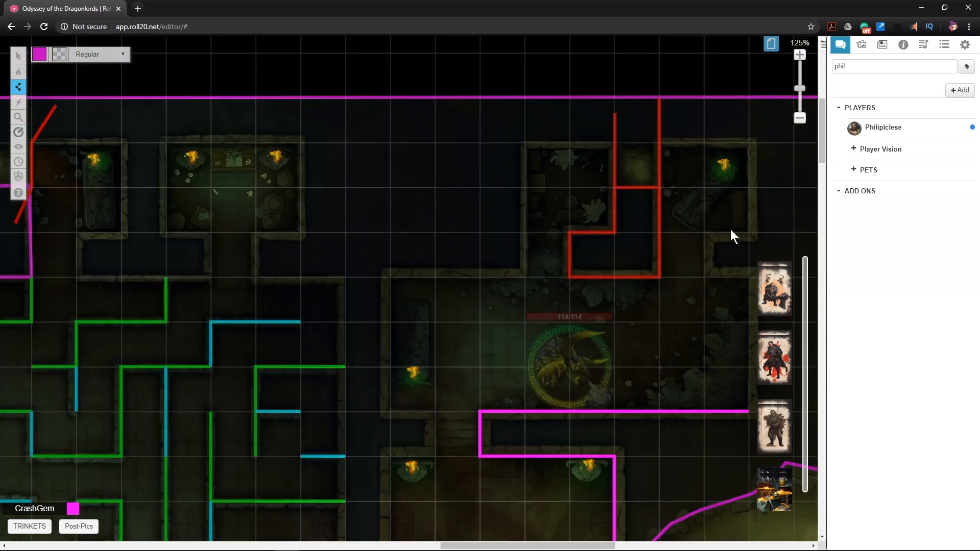
{"action": "scroll", "coordinate": [696, 259], "scroll_direction": "right", "scroll_amount": 2}
{"action": "left_click", "coordinate": [657, 277]}
{"action": "left_click", "coordinate": [651, 146]}
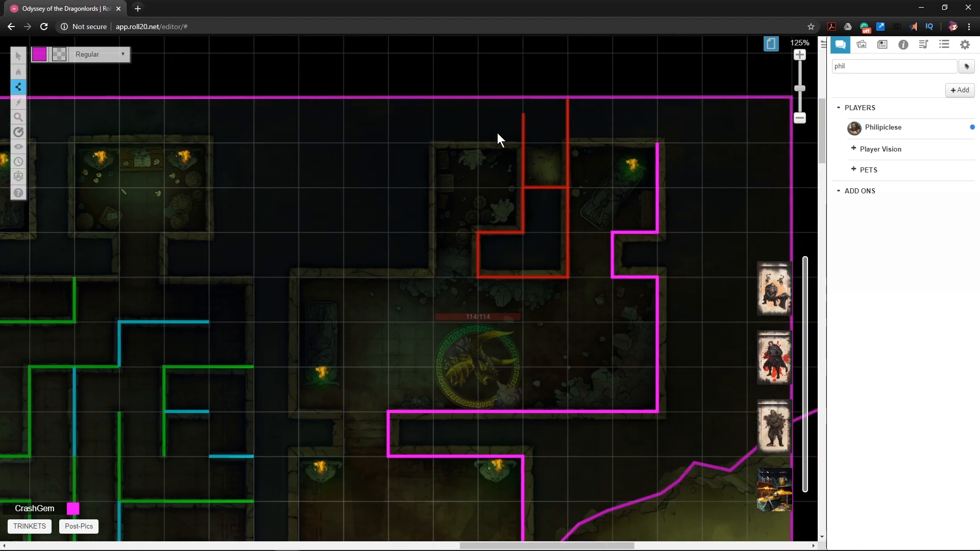
{"action": "left_click", "coordinate": [433, 143]}
{"action": "left_click", "coordinate": [433, 277]}
{"action": "left_click", "coordinate": [299, 277]}
{"action": "left_click", "coordinate": [299, 400]}
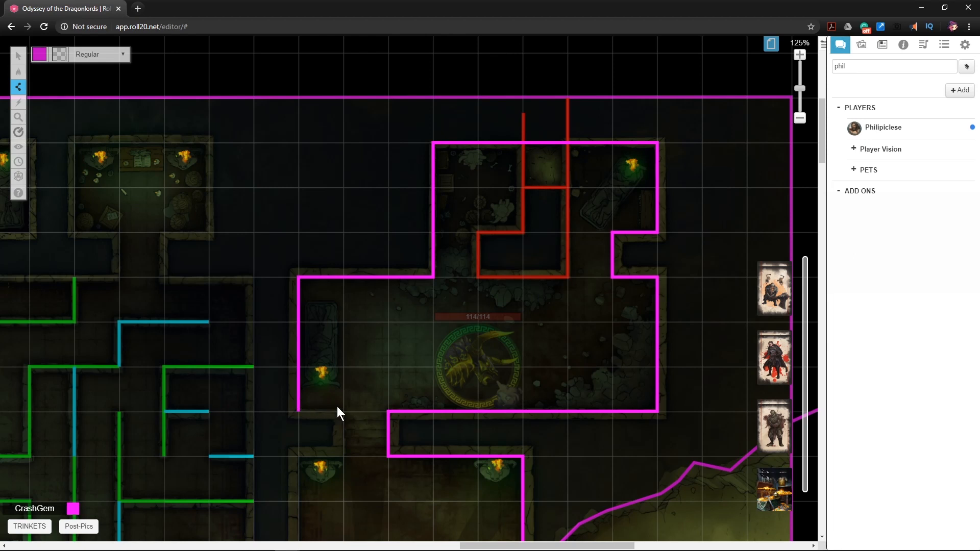
- Delete the incomplete magenta polyline around the monster's room
{"action": "scroll", "coordinate": [350, 408], "scroll_direction": "down", "scroll_amount": 2}
{"action": "key", "text": "ctrl+z"}
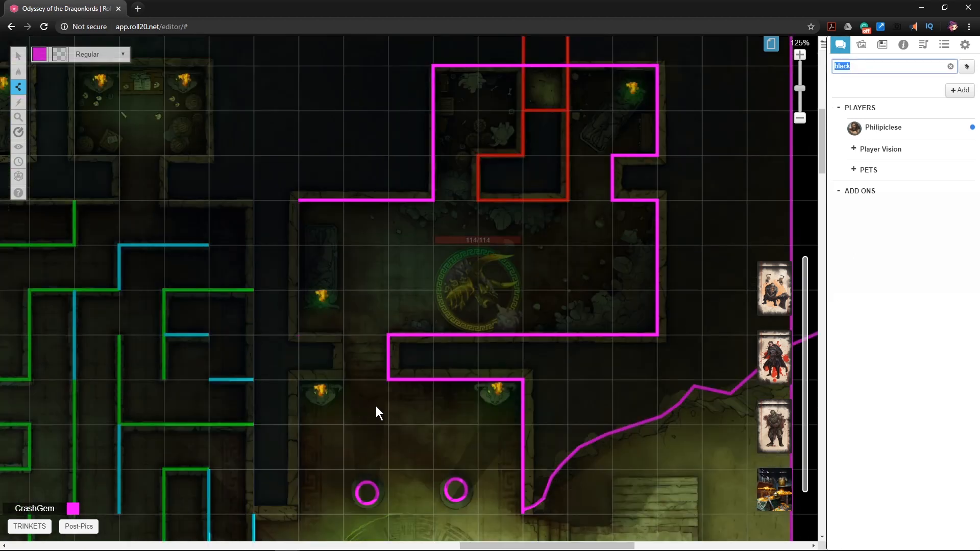
{"action": "left_click", "coordinate": [18, 55]}
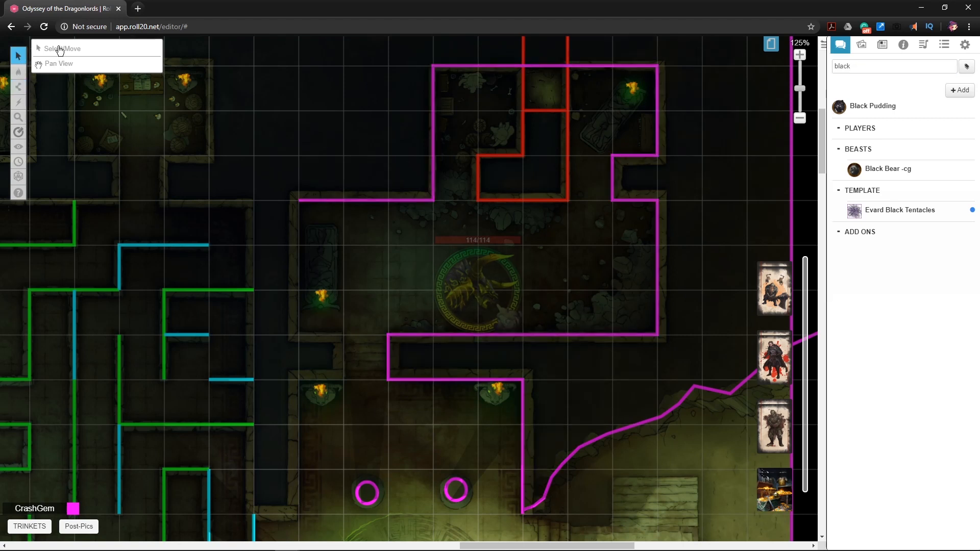
{"action": "left_click_drag", "start_coordinate": [342, 175], "coordinate": [407, 232]}
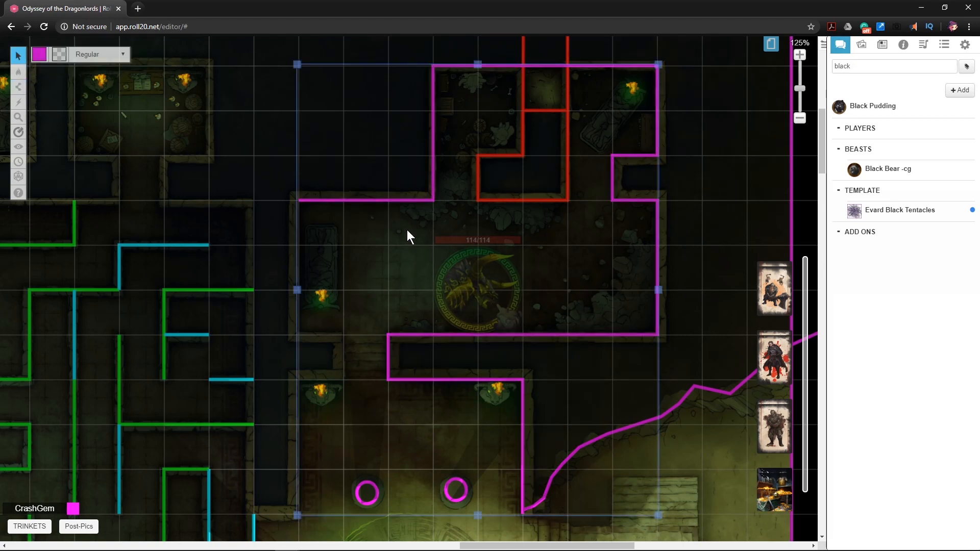
{"action": "key", "text": "Delete"}
{"action": "scroll", "coordinate": [411, 231], "scroll_direction": "down", "scroll_amount": 3}
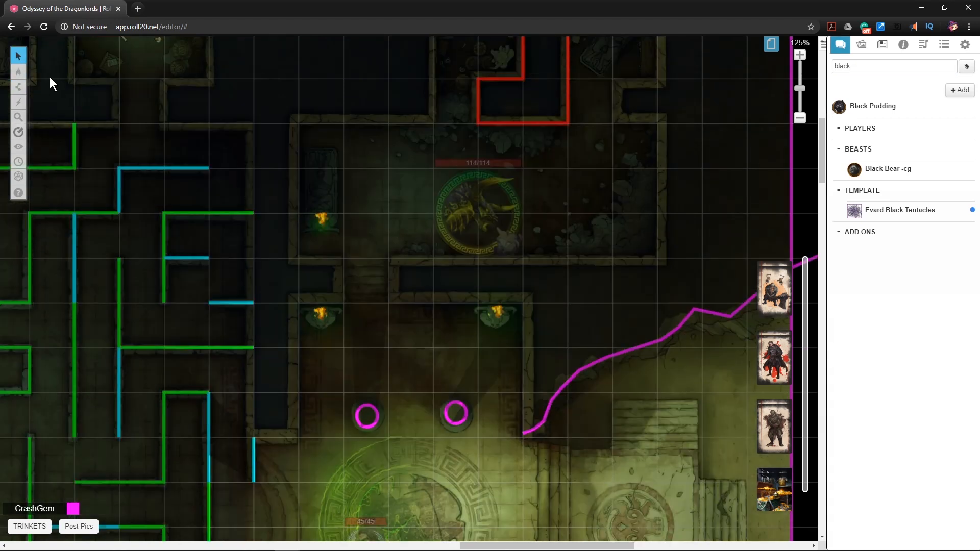
- Trace a new magenta wall polyline from the hall's eastern corner around the east and north sides of the monster's room
{"action": "mouse_move", "coordinate": [20, 90]}
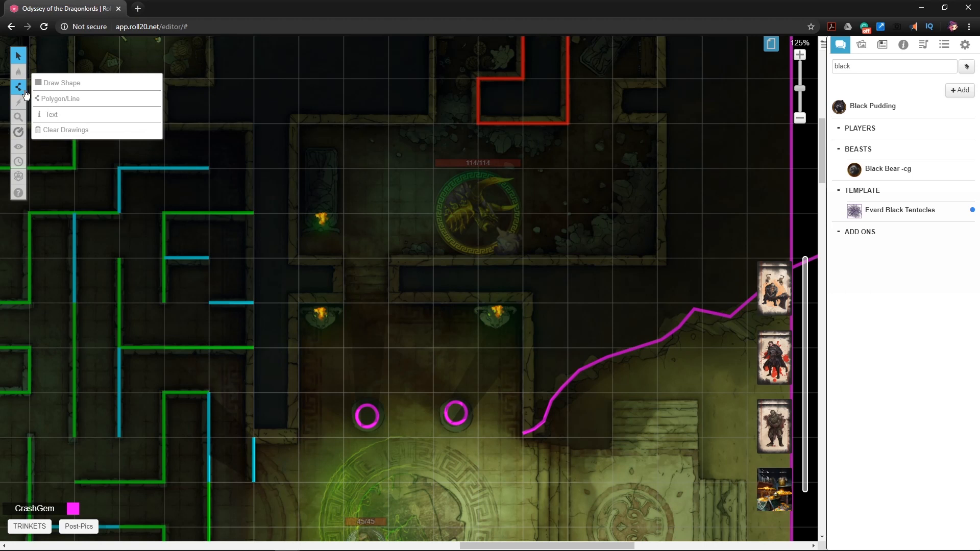
{"action": "left_click", "coordinate": [56, 98]}
{"action": "left_click", "coordinate": [507, 296]}
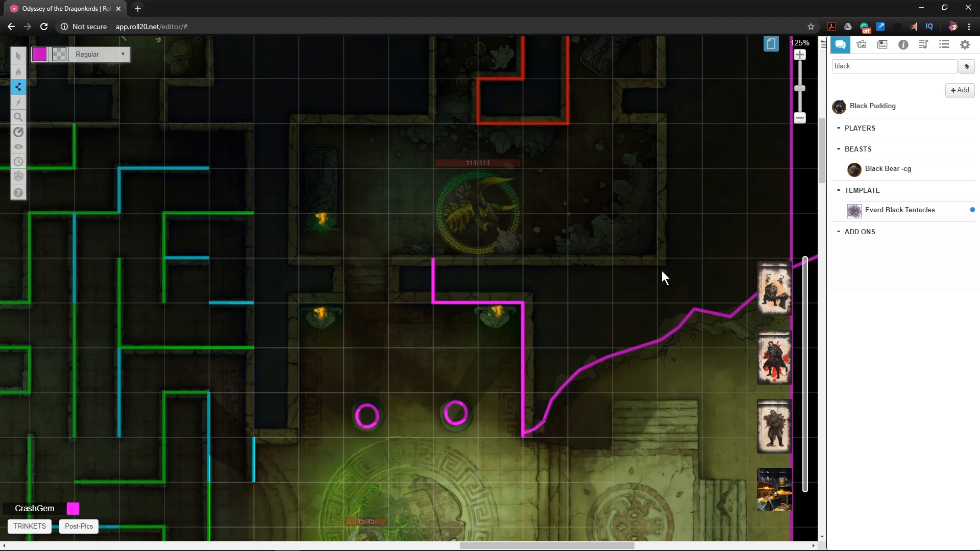
{"action": "left_click", "coordinate": [678, 251]}
{"action": "scroll", "coordinate": [678, 249], "scroll_direction": "up", "scroll_amount": 2}
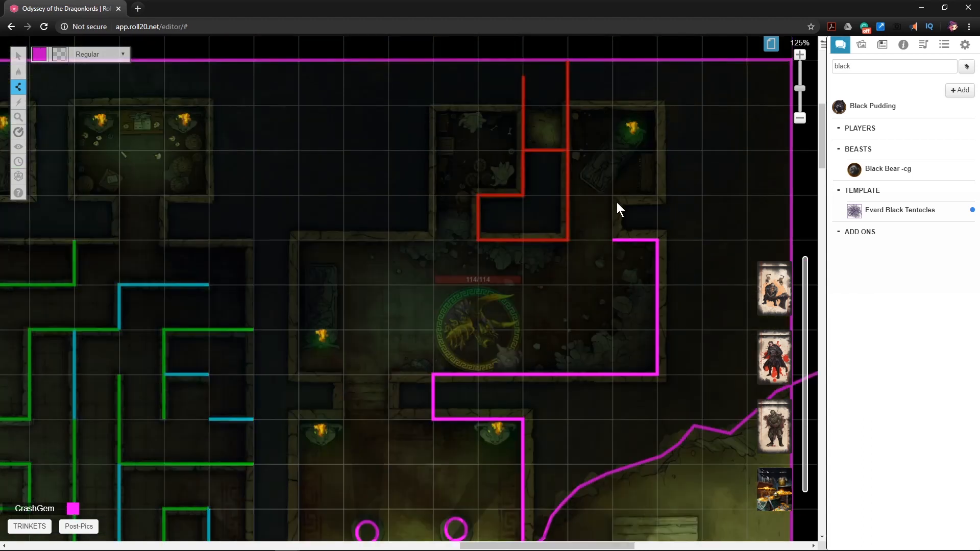
{"action": "left_click", "coordinate": [659, 177]}
{"action": "left_click", "coordinate": [442, 122]}
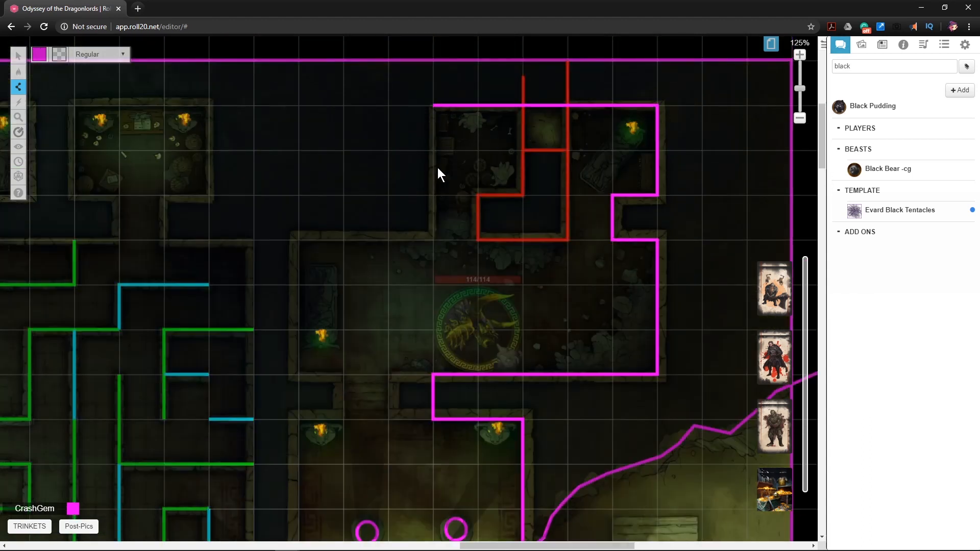
- Continue the polyline down the monster room's west side, through the connecting passage and along the hall's west wall to the maze entrance
{"action": "left_click", "coordinate": [429, 239]}
{"action": "left_click", "coordinate": [300, 241]}
{"action": "left_click", "coordinate": [301, 375]}
{"action": "left_click", "coordinate": [341, 379]}
{"action": "left_click", "coordinate": [294, 421]}
{"action": "scroll", "coordinate": [343, 364], "scroll_direction": "down", "scroll_amount": 6}
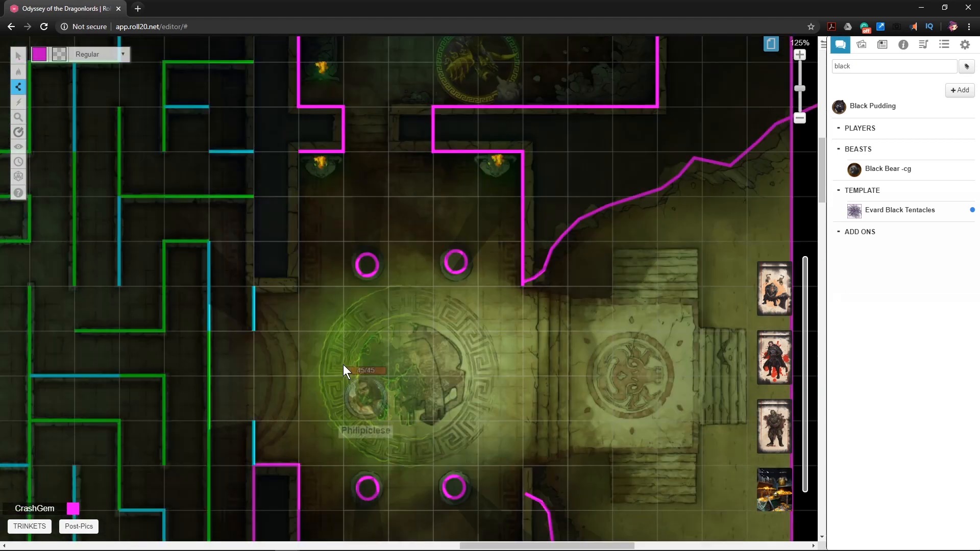
{"action": "left_click", "coordinate": [298, 168]}
{"action": "left_click", "coordinate": [253, 167]}
{"action": "right_click", "coordinate": [253, 167]}
{"action": "scroll", "coordinate": [268, 194], "scroll_direction": "up", "scroll_amount": 3}
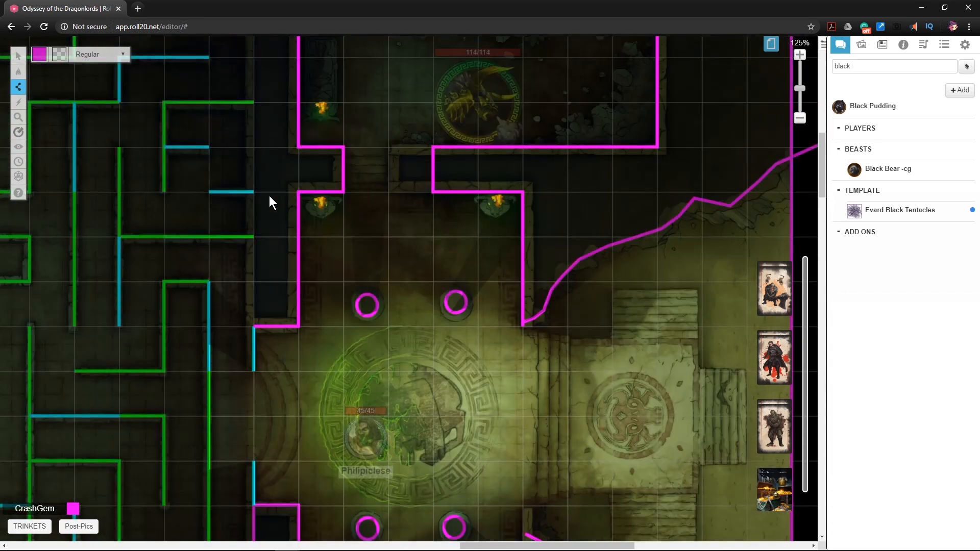
- Extend the wall polyline up the maze's eastern edge and around the northern room with two torches
{"action": "scroll", "coordinate": [270, 198], "scroll_direction": "left", "scroll_amount": 3}
{"action": "scroll", "coordinate": [516, 317], "scroll_direction": "up", "scroll_amount": 9}
{"action": "left_click", "coordinate": [413, 480]}
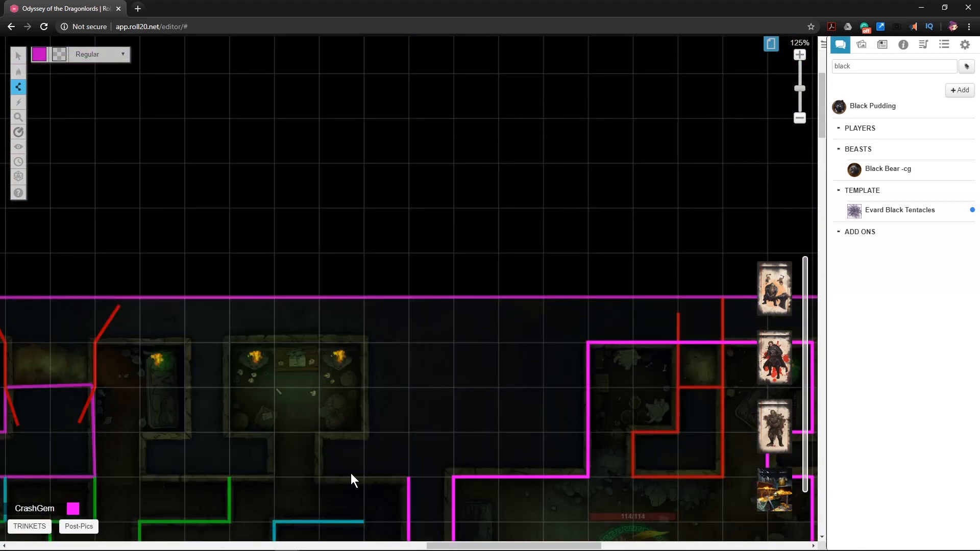
{"action": "left_click", "coordinate": [363, 342]}
{"action": "left_click", "coordinate": [229, 342]}
{"action": "left_click", "coordinate": [229, 433]}
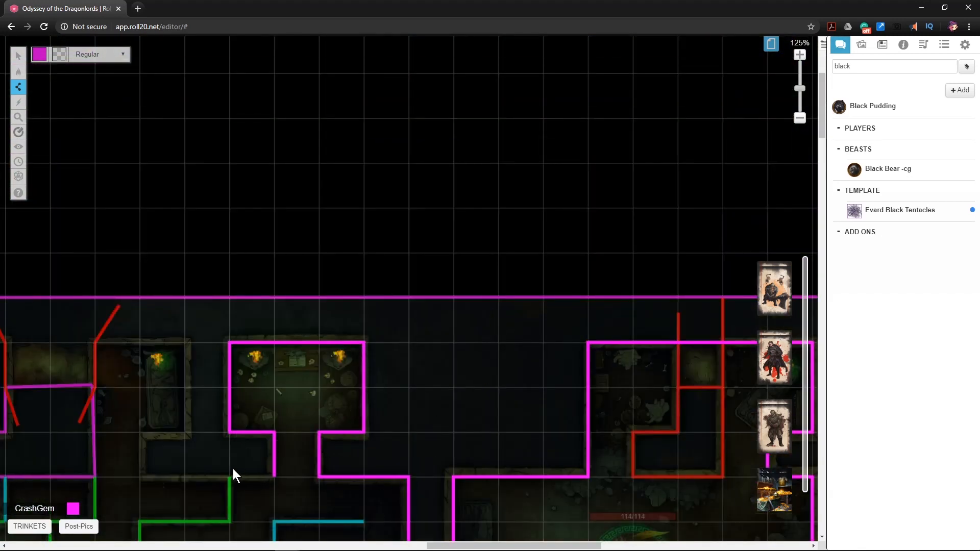
- Extend the magenta wall polyline around the next wide northern room, whose middle is crossed by the red-lined alcove, to its western passage
{"action": "left_click", "coordinate": [139, 477]}
{"action": "left_click", "coordinate": [139, 432]}
{"action": "left_click", "coordinate": [184, 342]}
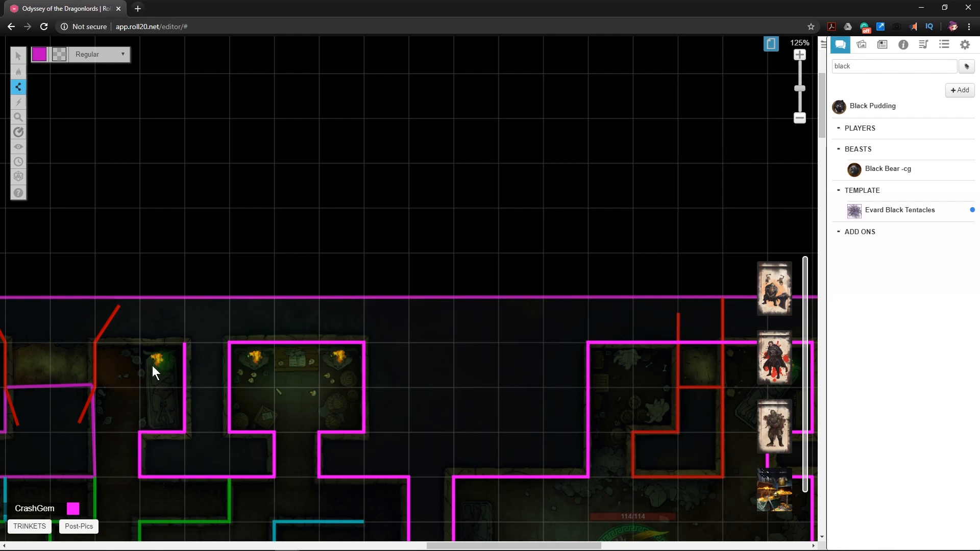
{"action": "scroll", "coordinate": [199, 391], "scroll_direction": "left", "scroll_amount": 7}
{"action": "left_click", "coordinate": [178, 342]}
{"action": "left_click", "coordinate": [178, 431]}
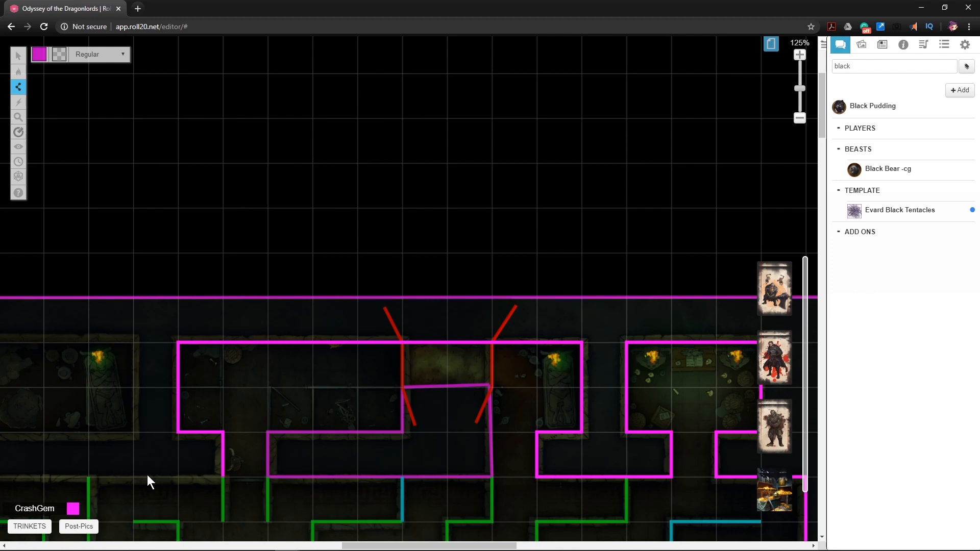
- Continue the polyline around the long northwestern room with one torch and on to the maze's northwest corner
{"action": "scroll", "coordinate": [174, 464], "scroll_direction": "left", "scroll_amount": 5}
{"action": "scroll", "coordinate": [331, 367], "scroll_direction": "down", "scroll_amount": 3}
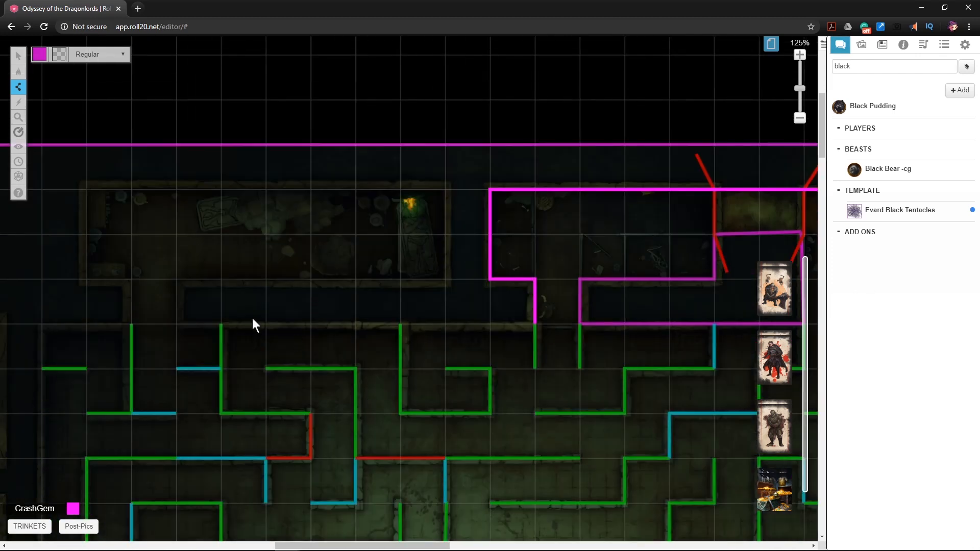
{"action": "left_click", "coordinate": [172, 321]}
{"action": "left_click", "coordinate": [446, 280]}
{"action": "left_click", "coordinate": [447, 189]}
{"action": "left_click", "coordinate": [86, 188]}
{"action": "left_click", "coordinate": [86, 279]}
{"action": "left_click", "coordinate": [113, 330]}
{"action": "left_click", "coordinate": [52, 334]}
- Trace the polyline down the maze's west edge and around the wall east of the upper statue to the study doorway
{"action": "scroll", "coordinate": [56, 352], "scroll_direction": "down", "scroll_amount": 5}
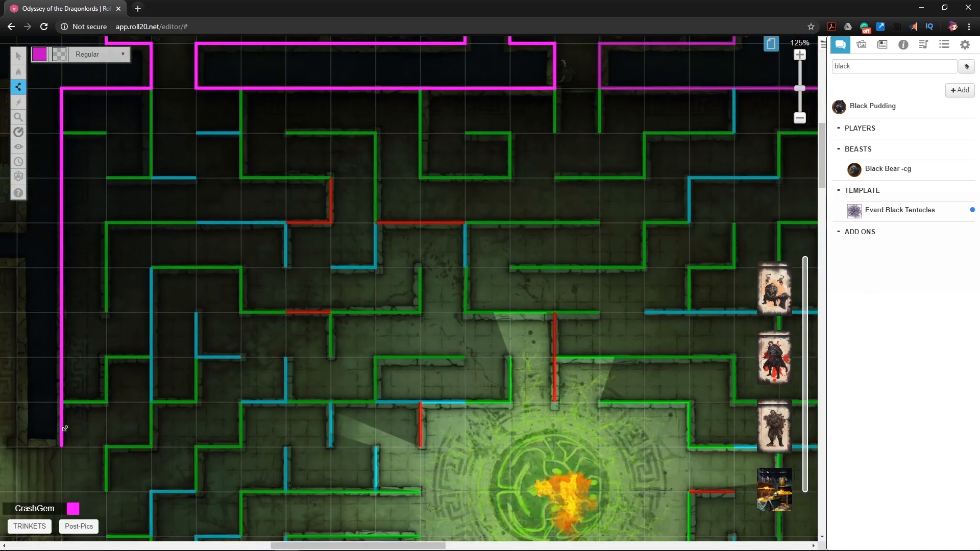
{"action": "left_click_drag", "start_coordinate": [65, 429], "coordinate": [631, 420]}
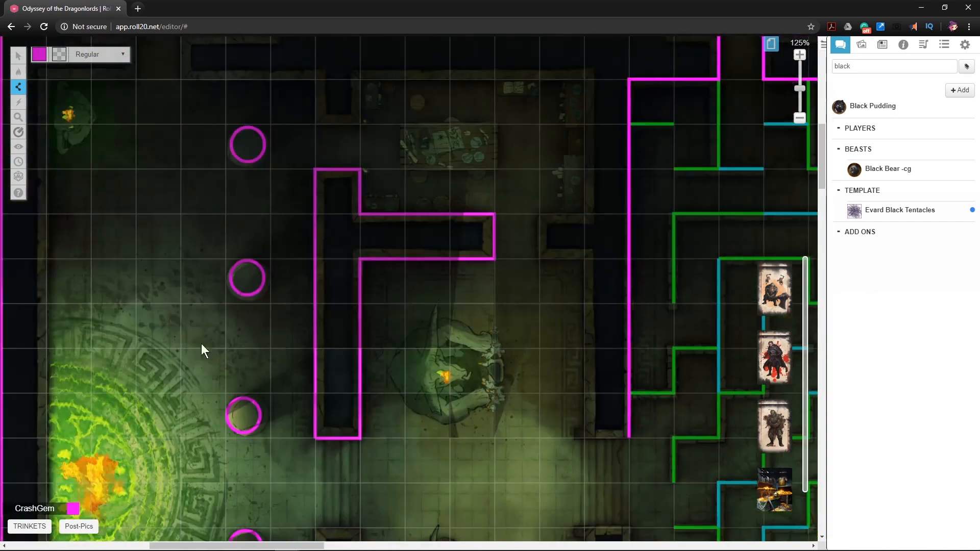
{"action": "left_click", "coordinate": [586, 267]}
{"action": "left_click", "coordinate": [584, 266]}
{"action": "left_click", "coordinate": [548, 250]}
{"action": "left_click", "coordinate": [540, 220]}
{"action": "left_click", "coordinate": [586, 213]}
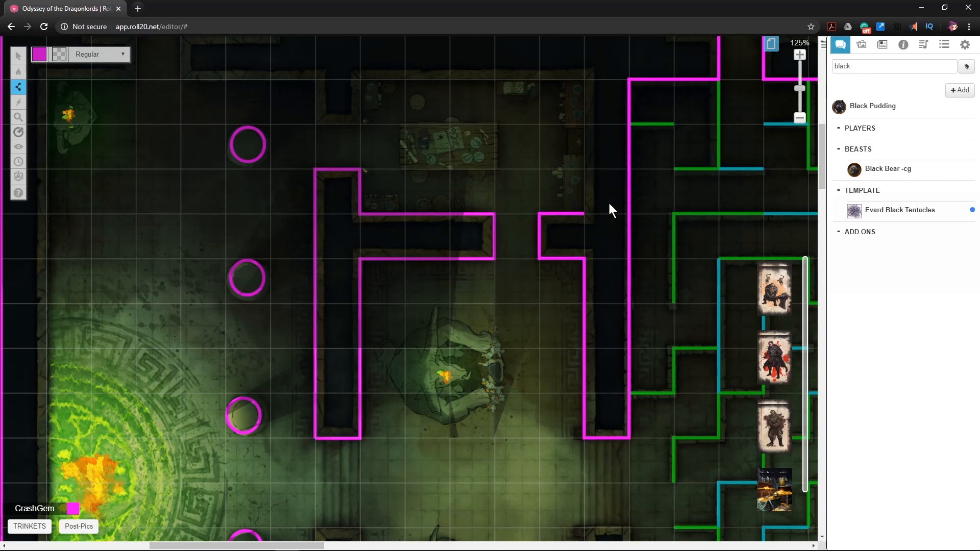
- Continue the polyline around the study with the table and along the pillared western hall's north wall to the northern tomb's passage
{"action": "scroll", "coordinate": [610, 214], "scroll_direction": "up", "scroll_amount": 2}
{"action": "left_click", "coordinate": [584, 156]}
{"action": "left_click", "coordinate": [360, 156]}
{"action": "left_click", "coordinate": [360, 200]}
{"action": "left_click", "coordinate": [315, 200]}
{"action": "left_click", "coordinate": [315, 157]}
{"action": "left_click", "coordinate": [181, 157]}
{"action": "left_click", "coordinate": [182, 111]}
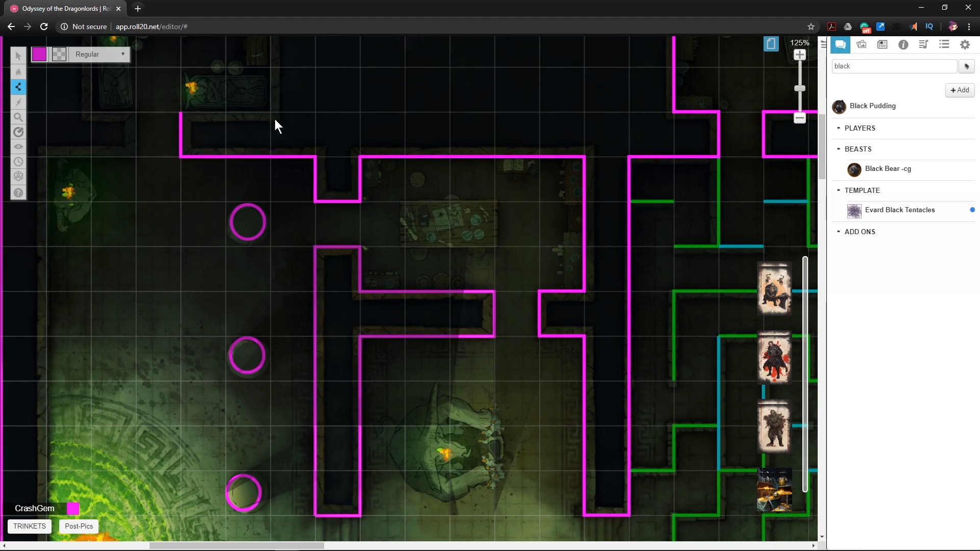
- Trace the polyline around the northern tomb room and back out to the pillared hall's northwest corner
{"action": "left_click", "coordinate": [270, 112]}
{"action": "scroll", "coordinate": [309, 207], "scroll_direction": "up", "scroll_amount": 5}
{"action": "left_click", "coordinate": [270, 217]}
{"action": "left_click", "coordinate": [90, 217]}
{"action": "left_click", "coordinate": [90, 307]}
{"action": "left_click", "coordinate": [136, 306]}
{"action": "left_click", "coordinate": [136, 350]}
{"action": "left_click", "coordinate": [47, 351]}
- Extend the polyline down the pillared hall's west wall, around the southern tomb room and to the hall's southeast corner
{"action": "scroll", "coordinate": [66, 326], "scroll_direction": "down", "scroll_amount": 20}
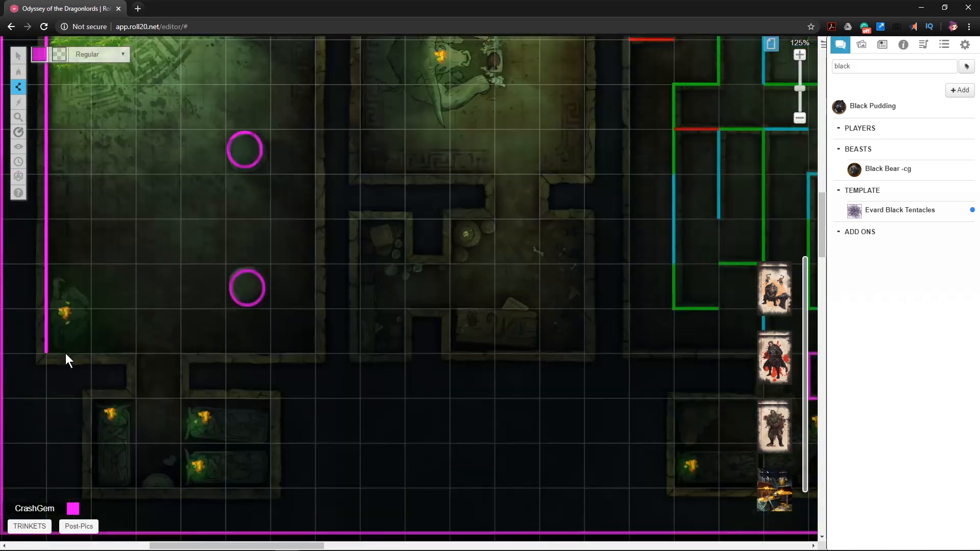
{"action": "left_click", "coordinate": [66, 353]}
{"action": "left_click", "coordinate": [96, 396]}
{"action": "left_click", "coordinate": [283, 494]}
{"action": "left_click", "coordinate": [274, 400]}
{"action": "left_click", "coordinate": [195, 393]}
{"action": "left_click", "coordinate": [196, 362]}
{"action": "left_click", "coordinate": [314, 362]}
- Trace the polyline up the hall's east wall, around the wall end and along the lower statue chamber's west and south walls
{"action": "scroll", "coordinate": [341, 237], "scroll_direction": "up", "scroll_amount": 3}
{"action": "left_click", "coordinate": [334, 197]}
{"action": "left_click", "coordinate": [354, 193]}
{"action": "left_click", "coordinate": [356, 372]}
{"action": "left_click", "coordinate": [489, 380]}
{"action": "left_click", "coordinate": [489, 407]}
- Continue the polyline around the two connected storerooms south of the lower statue, including the wall stubs between them
{"action": "left_click", "coordinate": [452, 406]}
{"action": "left_click", "coordinate": [448, 451]}
{"action": "left_click", "coordinate": [407, 452]}
{"action": "left_click", "coordinate": [401, 415]}
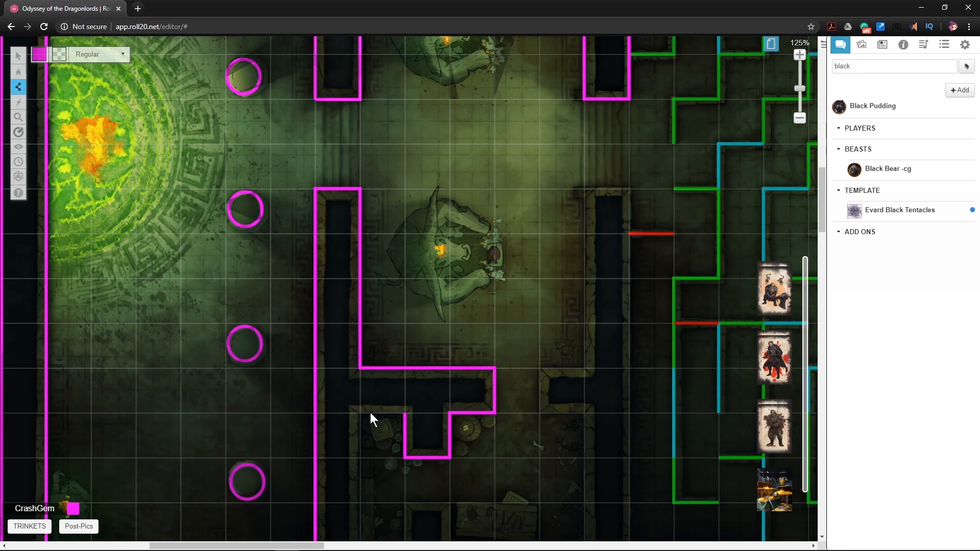
{"action": "left_click", "coordinate": [370, 412]}
{"action": "scroll", "coordinate": [347, 332], "scroll_direction": "down", "scroll_amount": 4}
{"action": "left_click", "coordinate": [357, 321]}
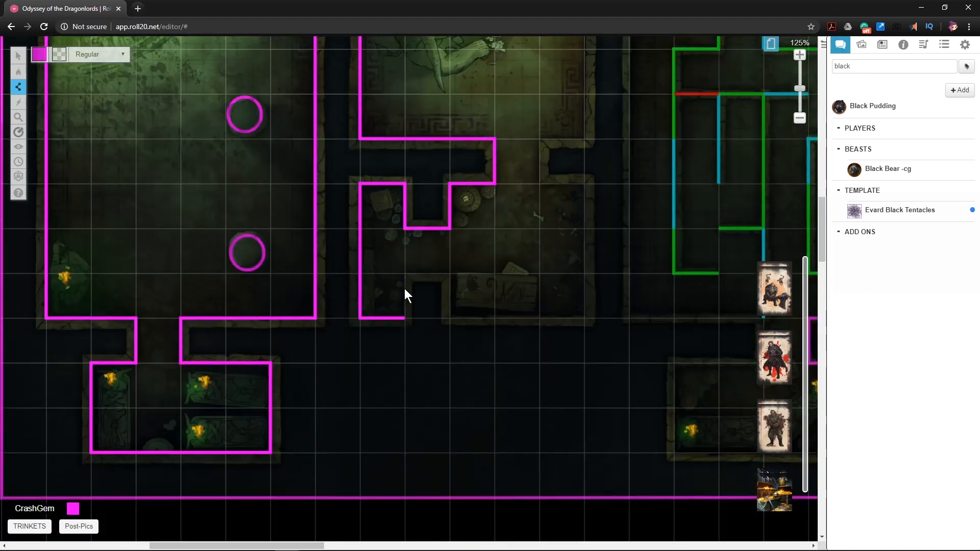
{"action": "left_click", "coordinate": [448, 275]}
{"action": "left_click", "coordinate": [448, 315]}
{"action": "left_click", "coordinate": [588, 314]}
{"action": "left_click", "coordinate": [582, 188]}
- Trace the lower statue chamber's east wall, then run the polyline down the maze's west edge and along its southern corner
{"action": "scroll", "coordinate": [624, 219], "scroll_direction": "up", "scroll_amount": 5}
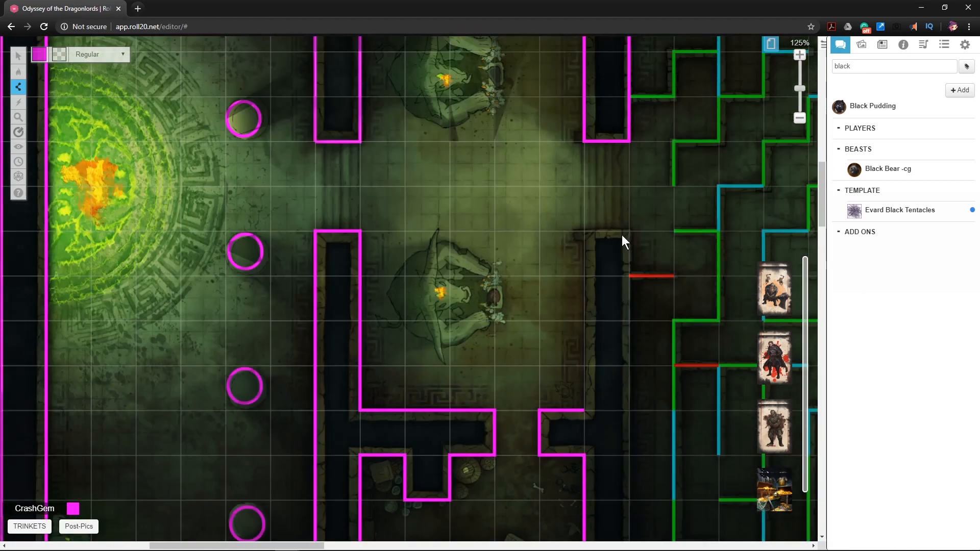
{"action": "left_click", "coordinate": [583, 267]}
{"action": "left_click", "coordinate": [629, 271]}
{"action": "scroll", "coordinate": [637, 308], "scroll_direction": "down", "scroll_amount": 6}
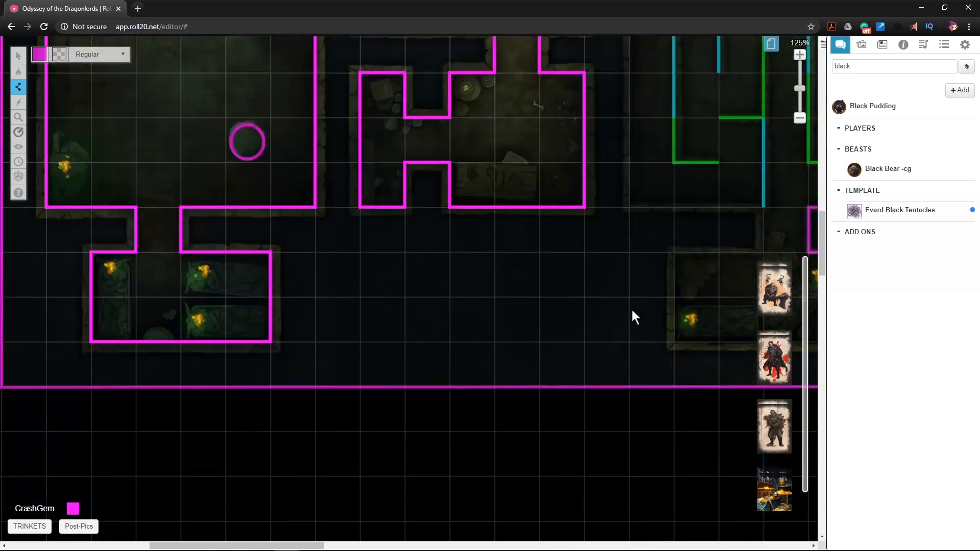
{"action": "left_click", "coordinate": [629, 210]}
{"action": "left_click", "coordinate": [763, 205]}
{"action": "scroll", "coordinate": [766, 227], "scroll_direction": "down", "scroll_amount": 1}
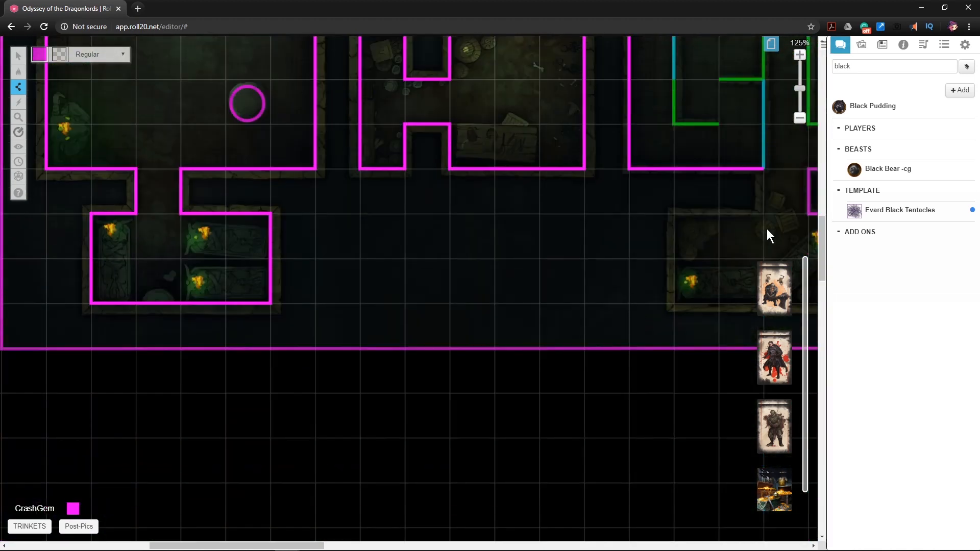
- Extend the polyline around the wide southern room with two torches and along the maze's south edge to the small alcove
{"action": "left_click", "coordinate": [763, 213]}
{"action": "left_click", "coordinate": [674, 213]}
{"action": "left_click", "coordinate": [674, 302]}
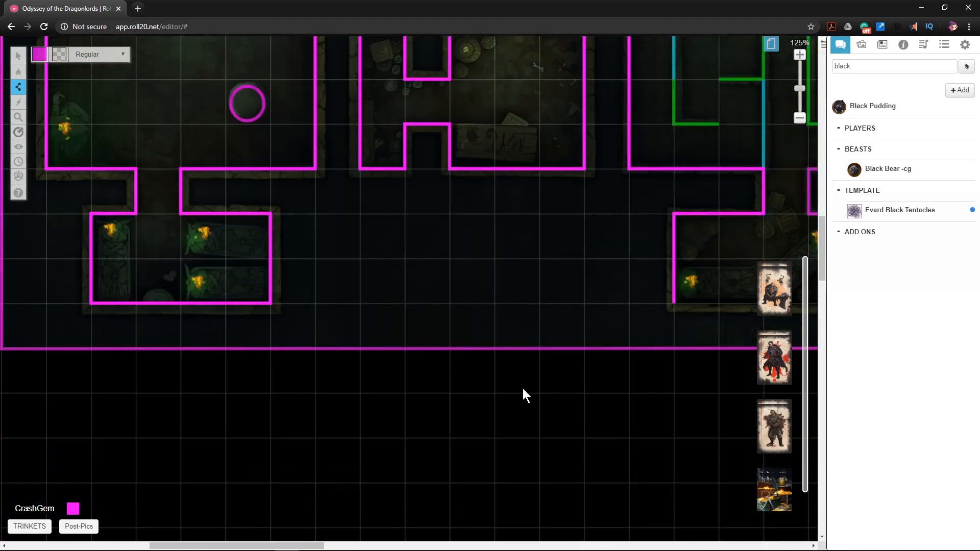
{"action": "left_click_drag", "start_coordinate": [319, 546], "coordinate": [425, 546]}
{"action": "left_click", "coordinate": [588, 305]}
{"action": "left_click", "coordinate": [589, 214]}
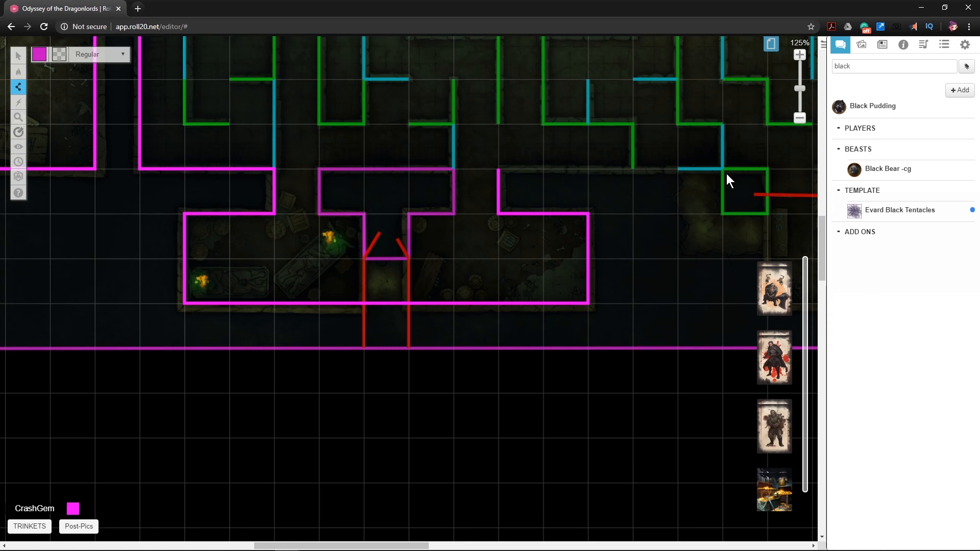
{"action": "left_click", "coordinate": [677, 173]}
{"action": "double_click", "coordinate": [679, 257]}
- Continue the polyline below the small alcove and around the adjoining small southern room back to the maze's edge
{"action": "scroll", "coordinate": [487, 348], "scroll_direction": "right", "scroll_amount": 20}
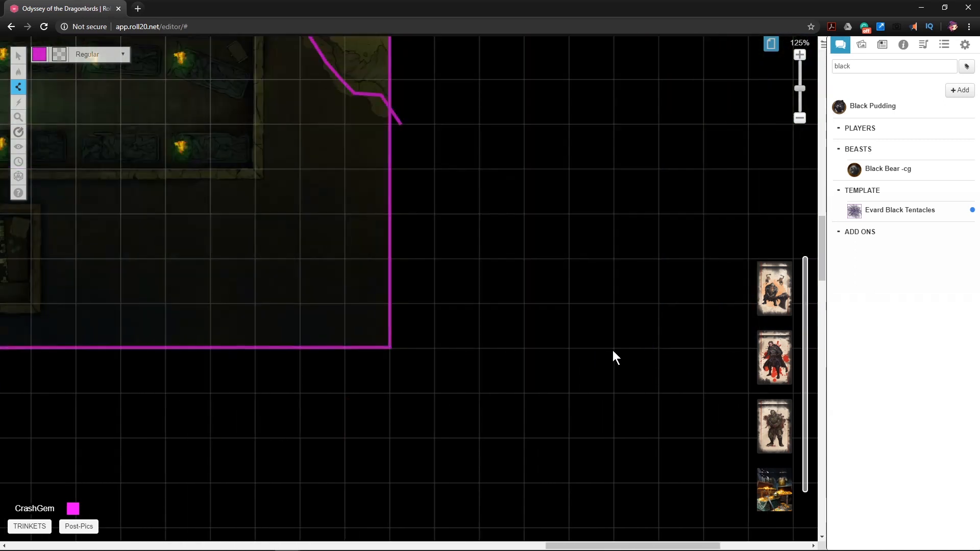
{"action": "scroll", "coordinate": [617, 351], "scroll_direction": "left", "scroll_amount": 20}
{"action": "scroll", "coordinate": [462, 366], "scroll_direction": "right", "scroll_amount": 20}
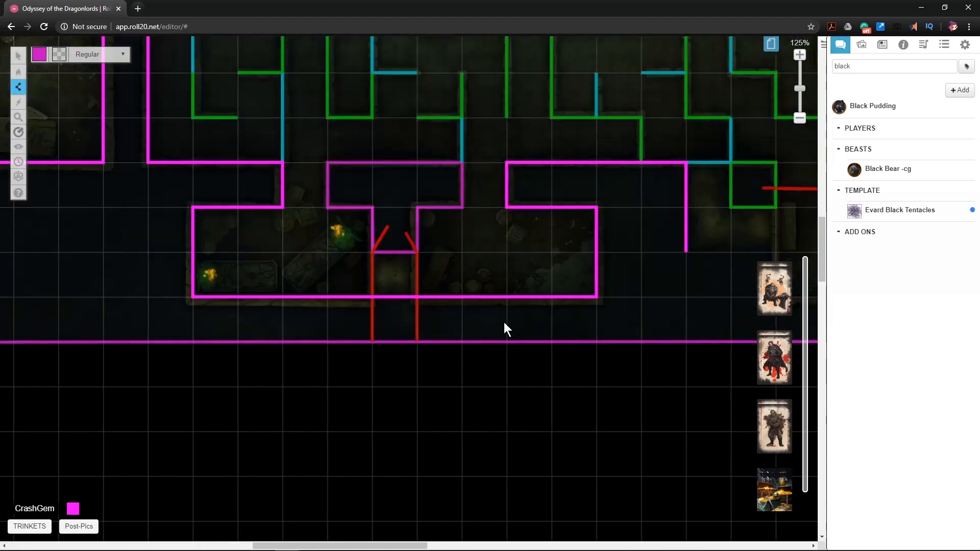
{"action": "scroll", "coordinate": [533, 306], "scroll_direction": "right", "scroll_amount": 3}
{"action": "scroll", "coordinate": [592, 328], "scroll_direction": "right", "scroll_amount": 3}
{"action": "left_click", "coordinate": [509, 252]}
{"action": "left_click", "coordinate": [509, 295]}
{"action": "left_click", "coordinate": [598, 295]}
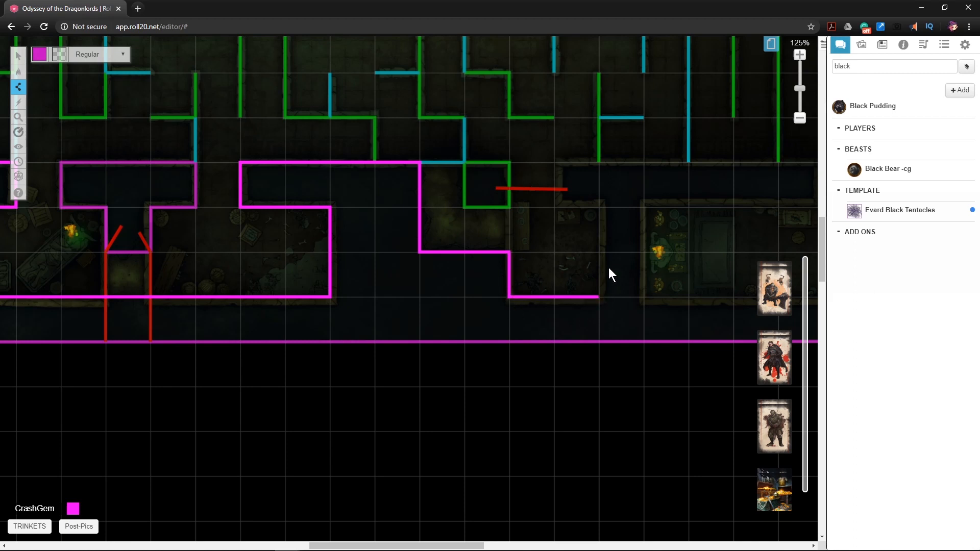
{"action": "left_click", "coordinate": [598, 207]}
{"action": "left_click", "coordinate": [554, 207]}
{"action": "left_click", "coordinate": [554, 163]}
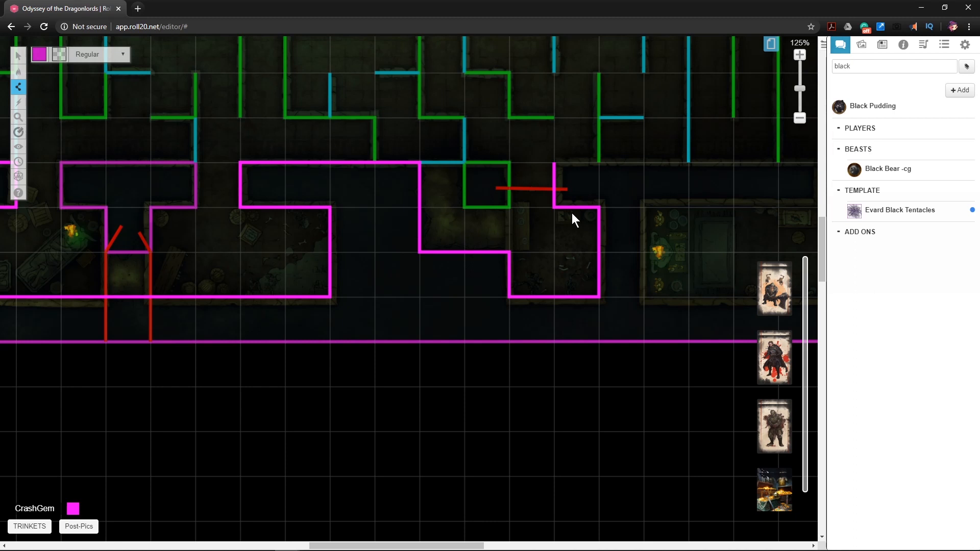
- Trace the polyline along the maze's south edge and down the north and west walls of the long room with one torch
{"action": "scroll", "coordinate": [637, 258], "scroll_direction": "right", "scroll_amount": 5}
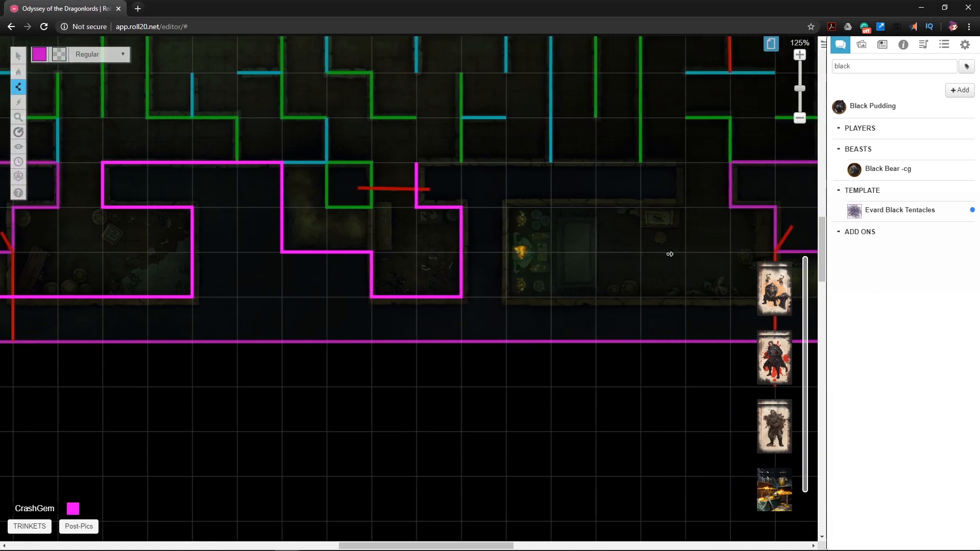
{"action": "scroll", "coordinate": [669, 253], "scroll_direction": "right", "scroll_amount": 2}
{"action": "left_click", "coordinate": [462, 207]}
{"action": "left_click", "coordinate": [462, 296]}
{"action": "scroll", "coordinate": [638, 293], "scroll_direction": "right", "scroll_amount": 4}
{"action": "scroll", "coordinate": [649, 294], "scroll_direction": "right", "scroll_amount": 1}
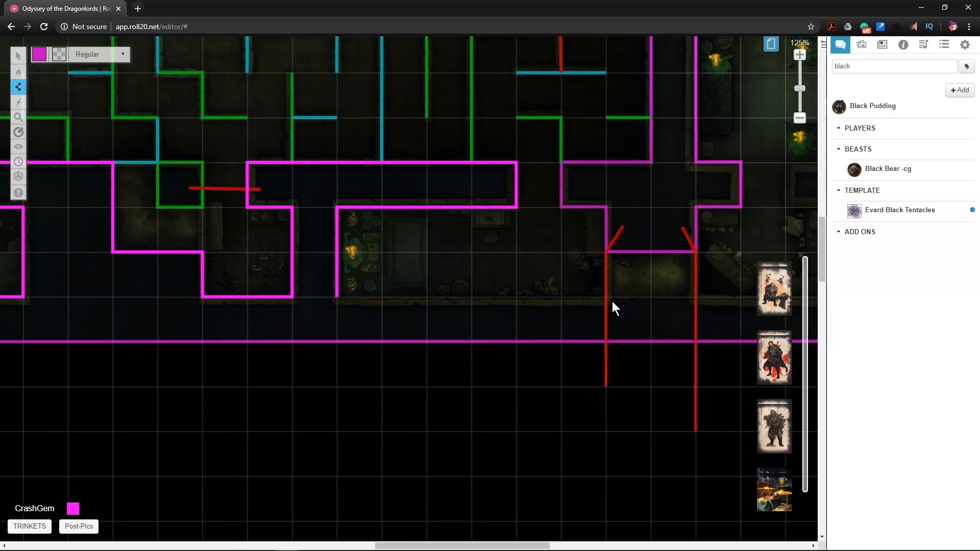
- Run the polyline along the long room's south wall, around the southeastern room and up the crypt's south and east walls
{"action": "scroll", "coordinate": [693, 301], "scroll_direction": "right", "scroll_amount": 10}
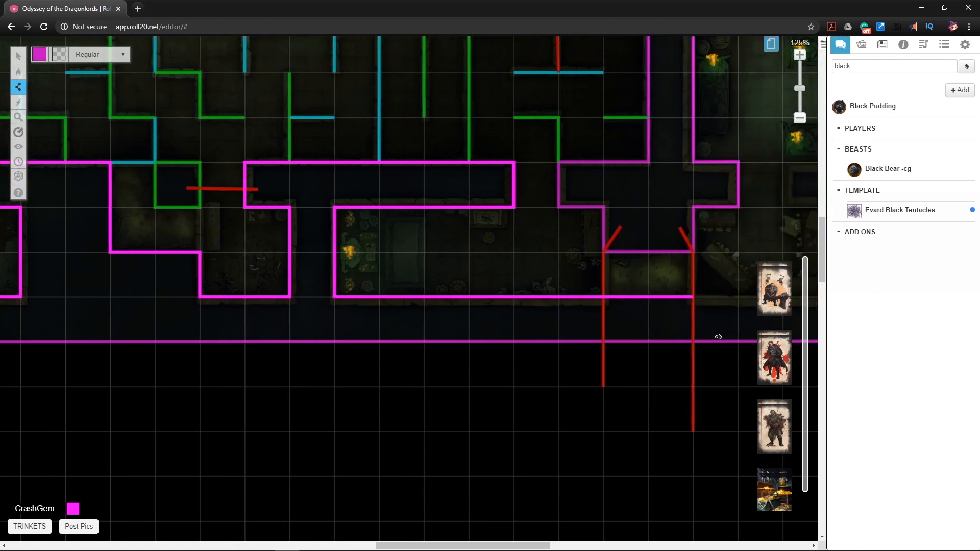
{"action": "left_click", "coordinate": [605, 294]}
{"action": "left_click", "coordinate": [561, 163]}
{"action": "scroll", "coordinate": [619, 204], "scroll_direction": "right", "scroll_amount": 18}
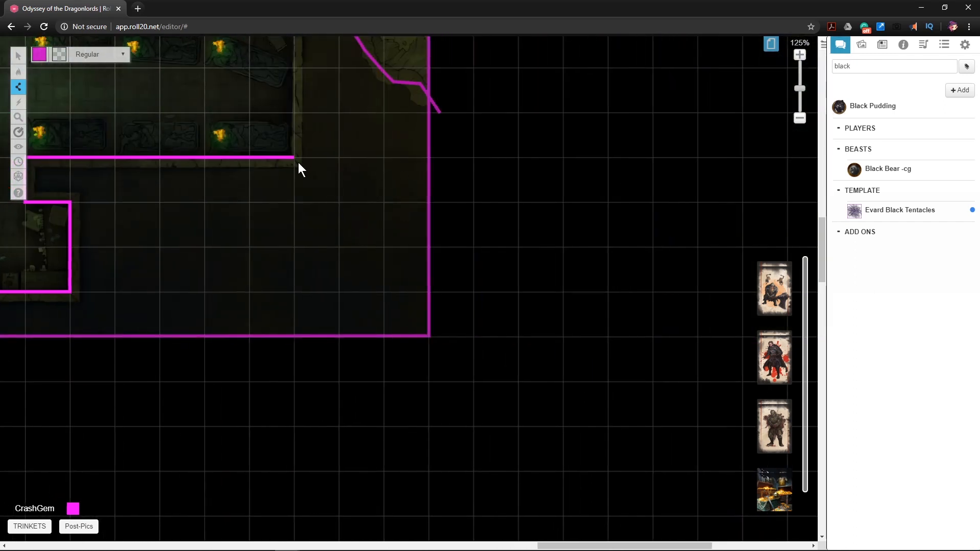
{"action": "scroll", "coordinate": [298, 163], "scroll_direction": "up", "scroll_amount": 5}
{"action": "left_click", "coordinate": [300, 176]}
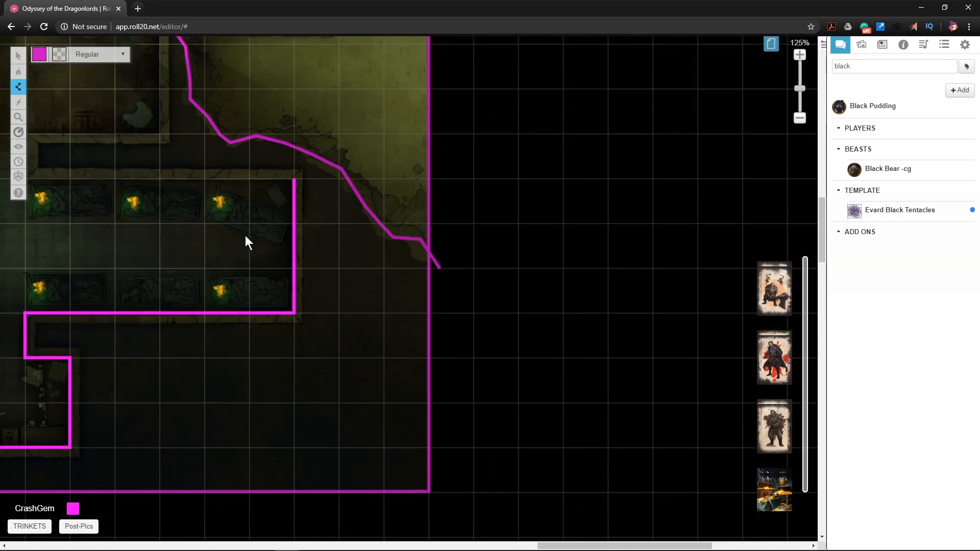
- Trace the crypt's north wall and the eastern rune chamber's south and east walls, finishing the polyline at the cave wall
{"action": "scroll", "coordinate": [256, 242], "scroll_direction": "left", "scroll_amount": 5}
{"action": "left_click", "coordinate": [170, 175]}
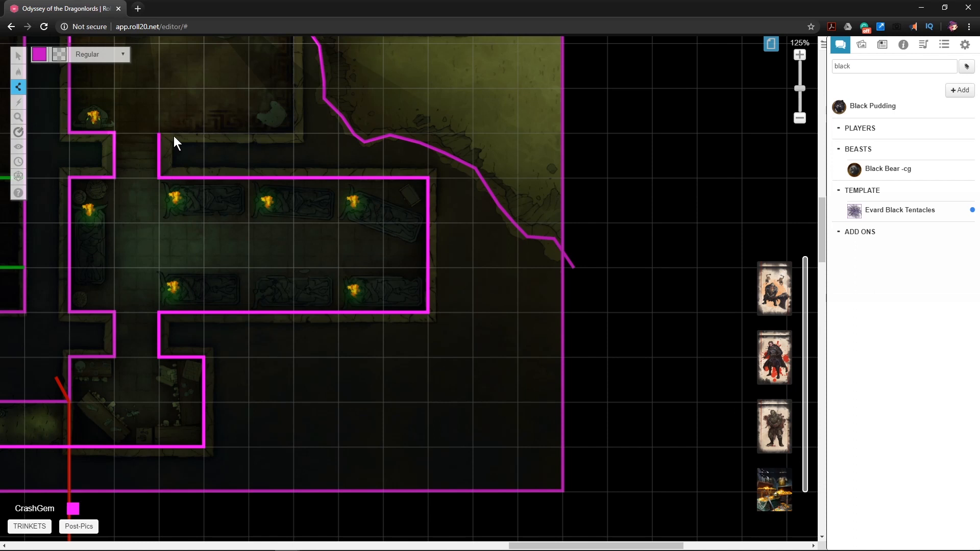
{"action": "left_click", "coordinate": [298, 134]}
{"action": "scroll", "coordinate": [306, 166], "scroll_direction": "up", "scroll_amount": 5}
{"action": "left_click", "coordinate": [295, 120]}
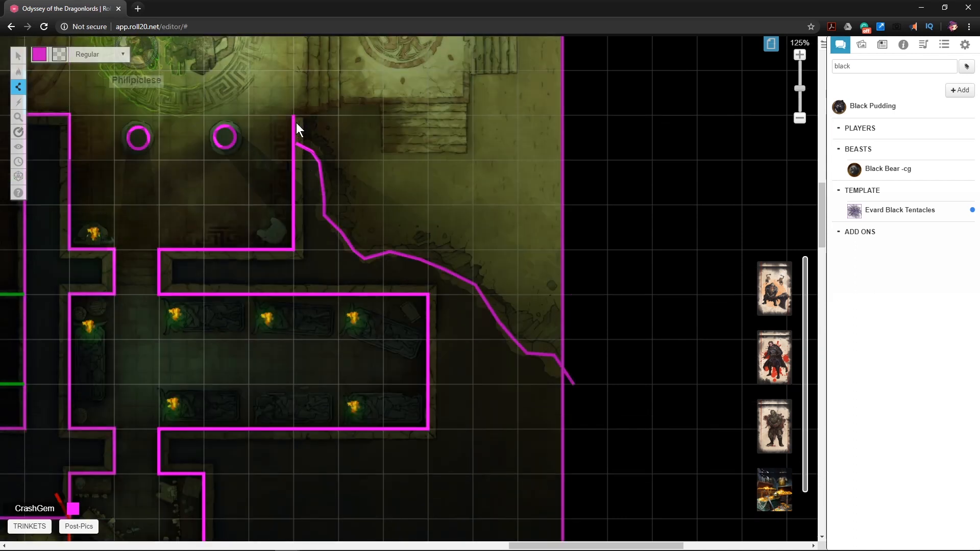
{"action": "right_click", "coordinate": [314, 132]}
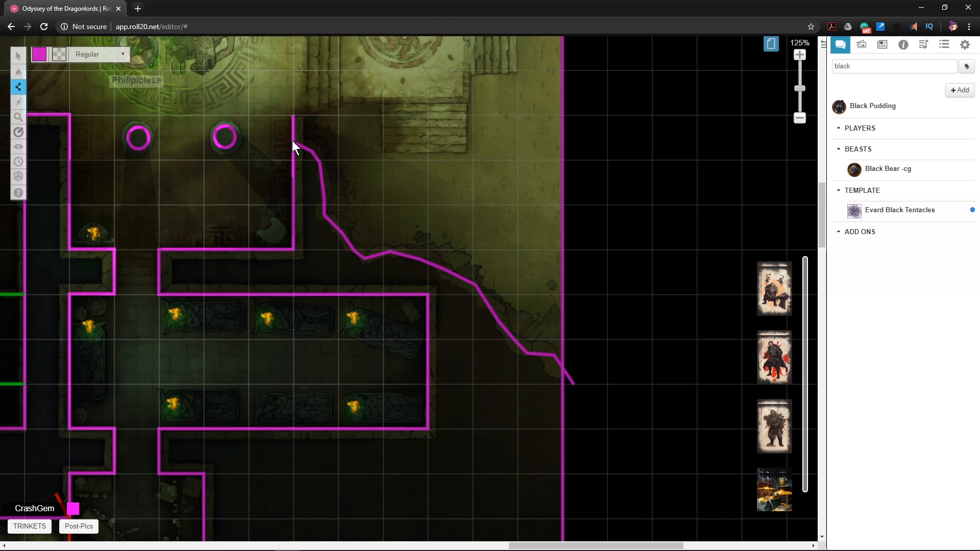
- Set the line colour to cyan and draw a vertical wall from the small green square's northeast corner to the southern map boundary
{"action": "scroll", "coordinate": [189, 298], "scroll_direction": "down", "scroll_amount": 10}
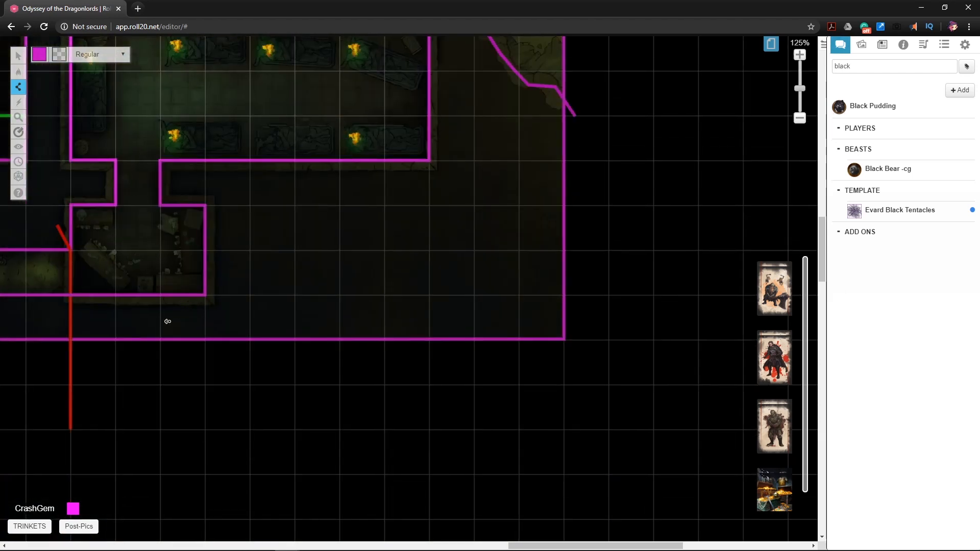
{"action": "scroll", "coordinate": [174, 321], "scroll_direction": "left", "scroll_amount": 15}
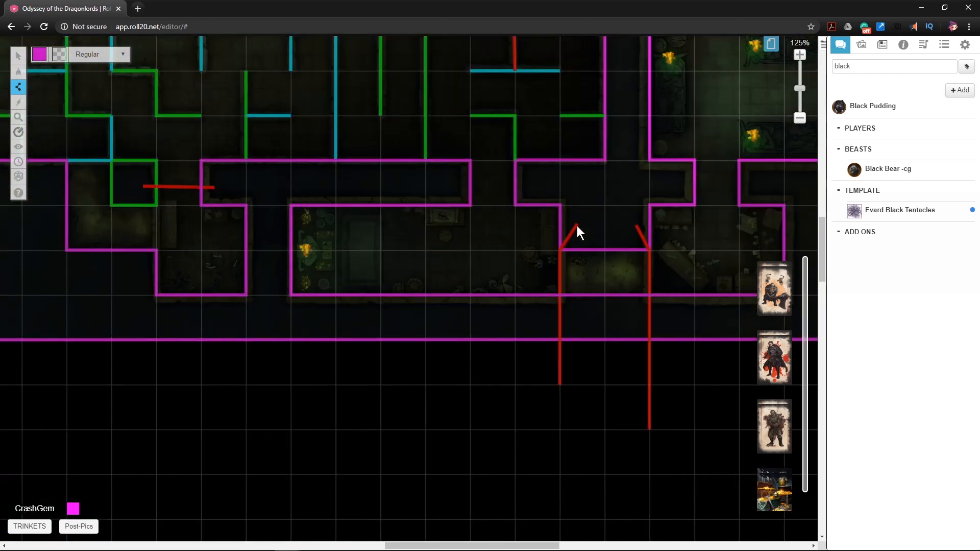
{"action": "scroll", "coordinate": [642, 276], "scroll_direction": "left", "scroll_amount": 15}
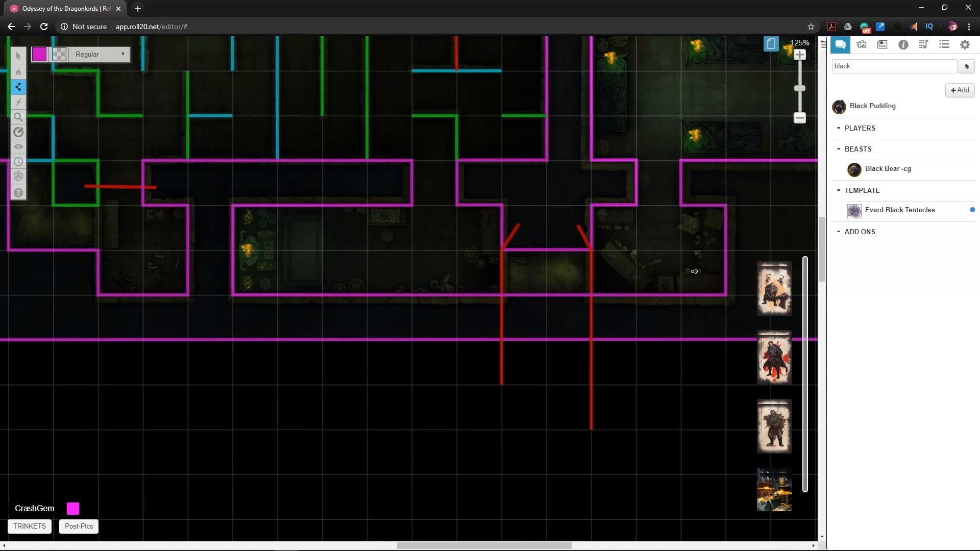
{"action": "scroll", "coordinate": [547, 294], "scroll_direction": "right", "scroll_amount": 15}
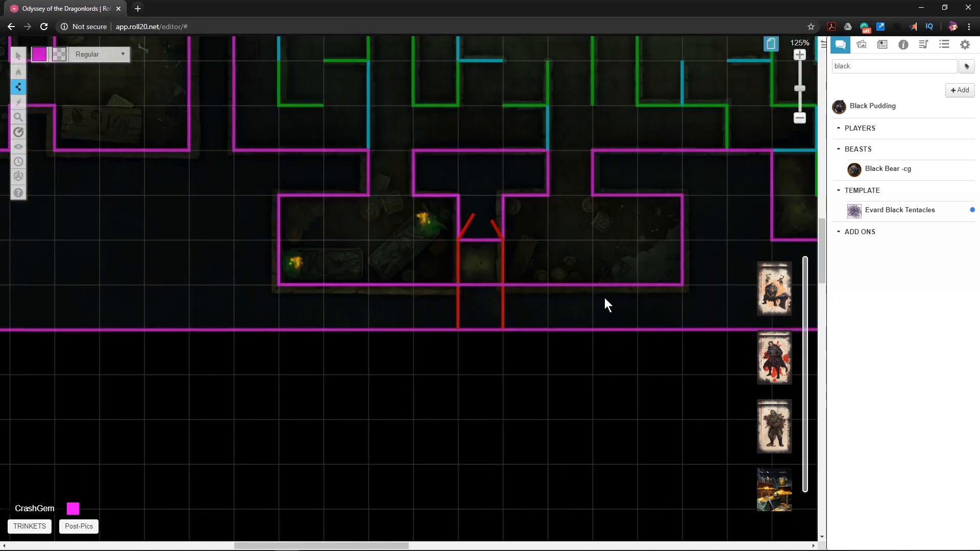
{"action": "scroll", "coordinate": [617, 270], "scroll_direction": "right", "scroll_amount": 10}
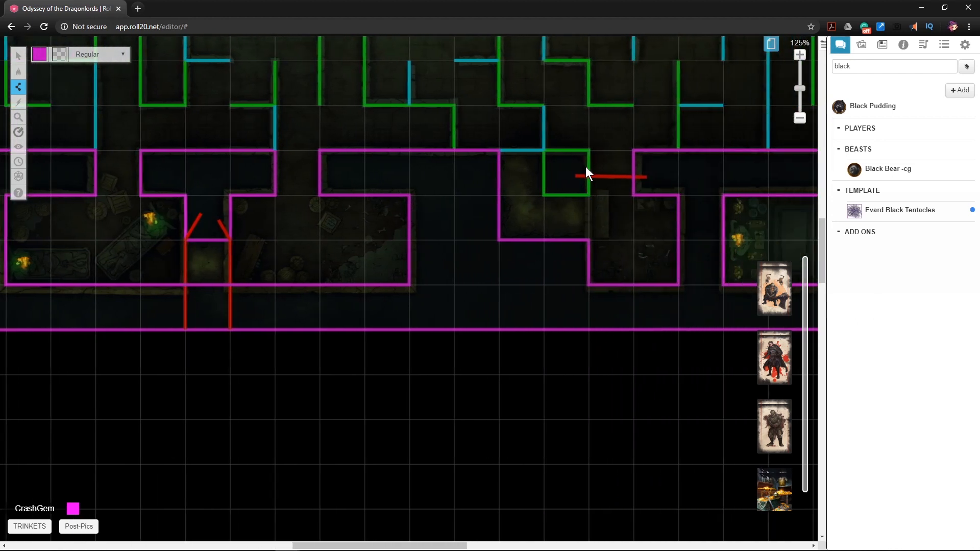
{"action": "left_click", "coordinate": [40, 59]}
{"action": "left_click", "coordinate": [44, 62]}
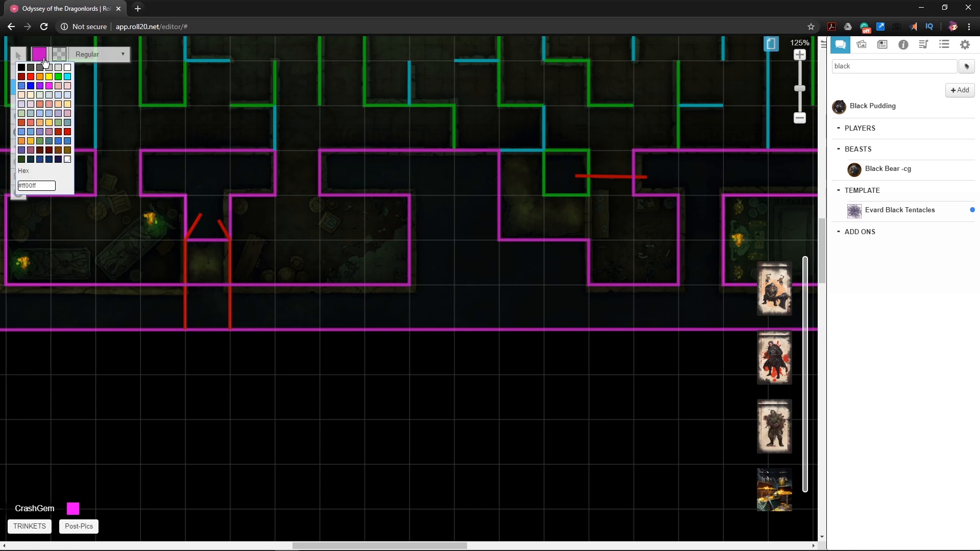
{"action": "left_click", "coordinate": [67, 77]}
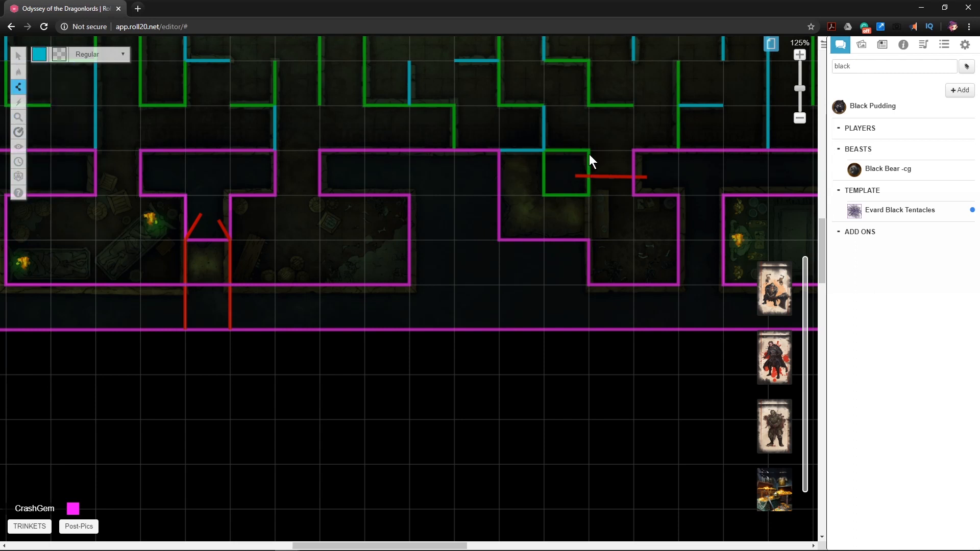
{"action": "left_click", "coordinate": [592, 328]}
{"action": "right_click", "coordinate": [598, 351]}
{"action": "scroll", "coordinate": [625, 276], "scroll_direction": "down", "scroll_amount": 1}
{"action": "scroll", "coordinate": [623, 278], "scroll_direction": "up", "scroll_amount": 4}
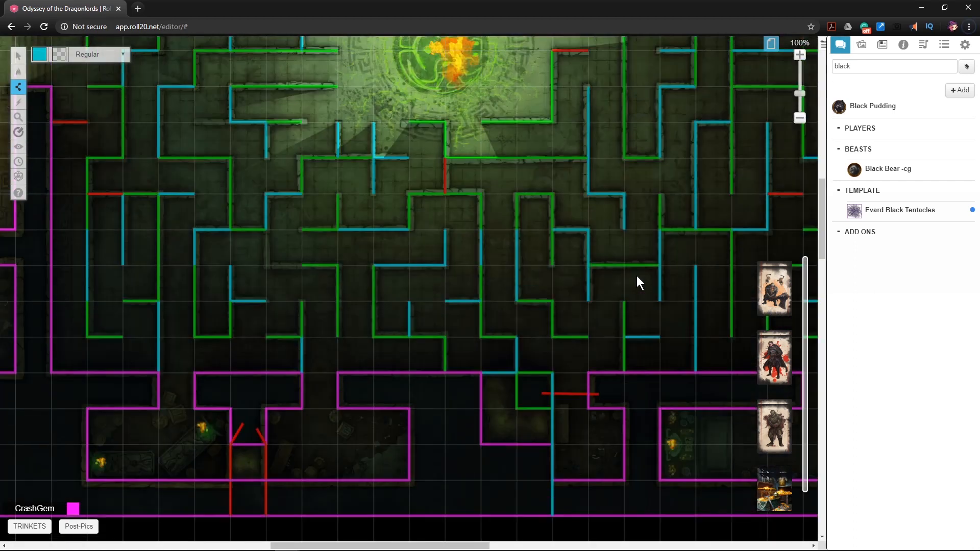
- Switch to the Objects & Tokens layer and select the character token in the eastern rune chamber
{"action": "scroll", "coordinate": [633, 278], "scroll_direction": "down", "scroll_amount": 1}
{"action": "left_click_drag", "start_coordinate": [343, 545], "coordinate": [509, 486]}
{"action": "scroll", "coordinate": [136, 203], "scroll_direction": "up", "scroll_amount": 3}
{"action": "mouse_move", "coordinate": [18, 72]}
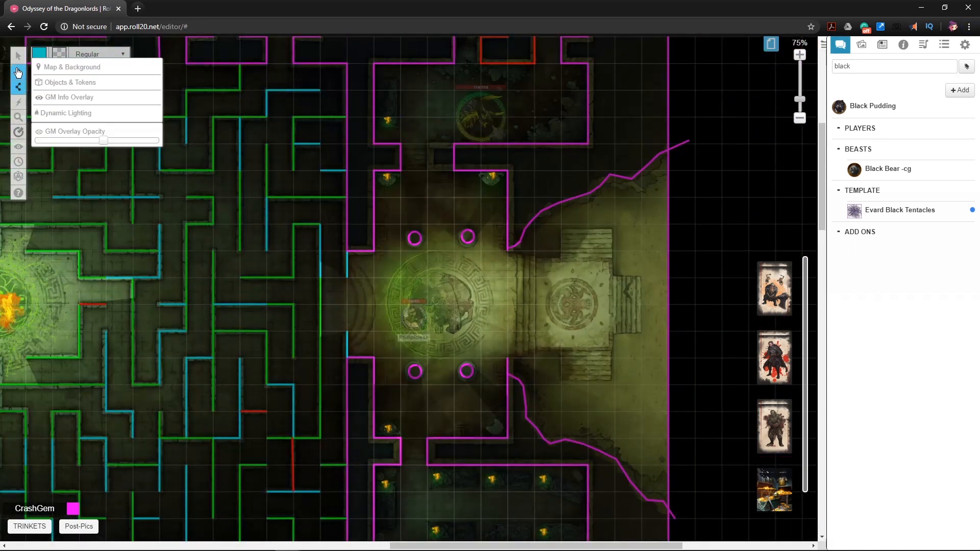
{"action": "left_click", "coordinate": [61, 82]}
{"action": "scroll", "coordinate": [368, 271], "scroll_direction": "up", "scroll_amount": 3}
{"action": "scroll", "coordinate": [388, 273], "scroll_direction": "down", "scroll_amount": 2}
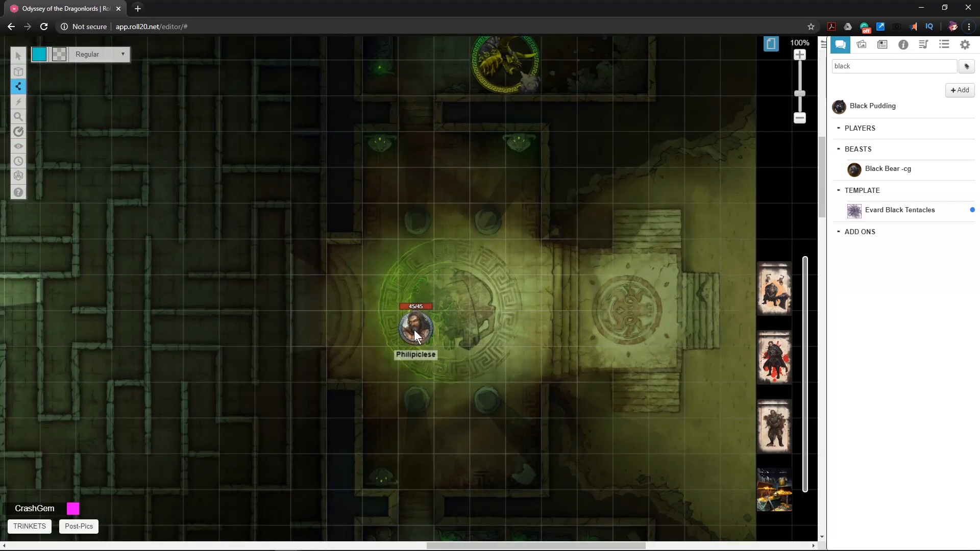
{"action": "mouse_move", "coordinate": [19, 55]}
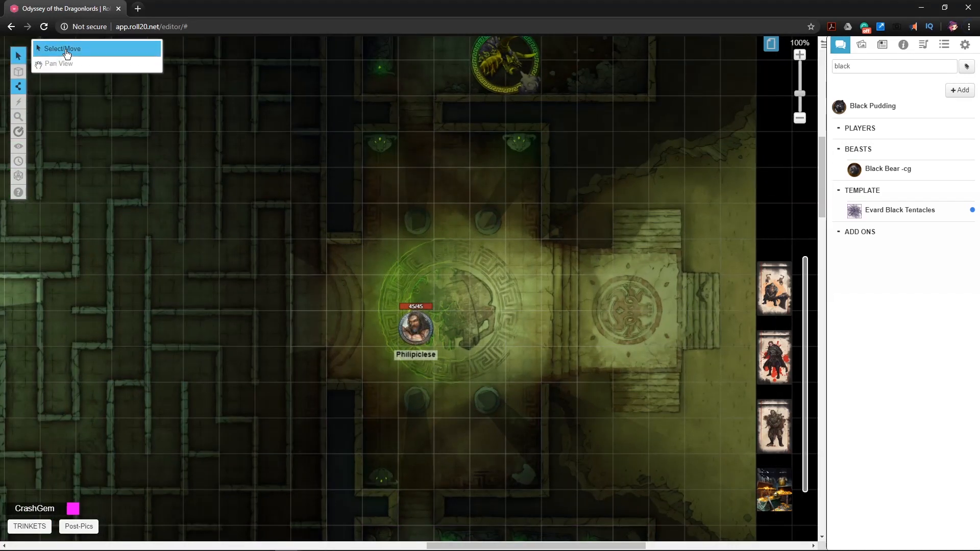
{"action": "left_click", "coordinate": [51, 47]}
{"action": "left_click", "coordinate": [421, 336]}
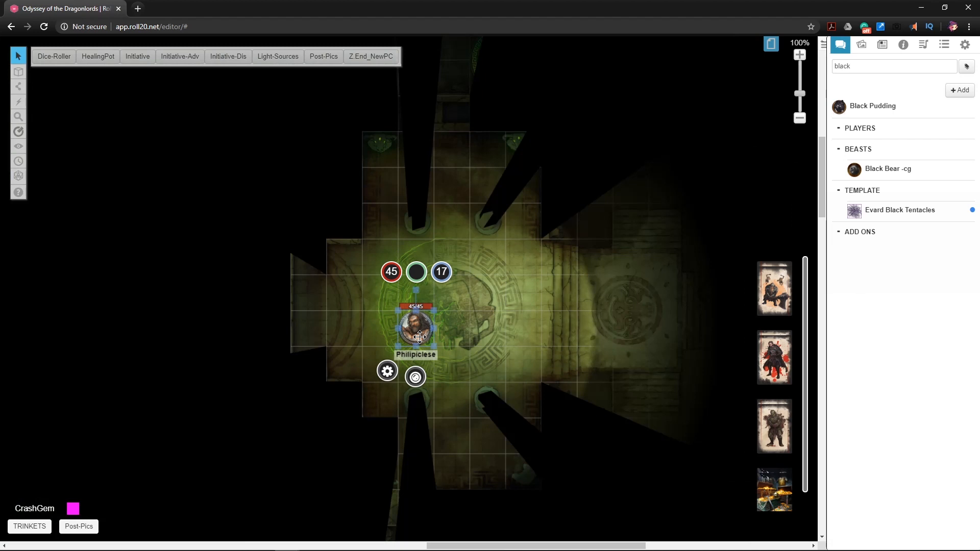
- Walk the token around the eastern rune chamber to check how its walls and pillars block sight
{"action": "key", "text": "Right"}
{"action": "key", "text": "Right"}
{"action": "key", "text": "Right"}
{"action": "key", "text": "Up"}
{"action": "key", "text": "Up"}
{"action": "key", "text": "Up"}
{"action": "key", "text": "Up"}
{"action": "key", "text": "Left"}
{"action": "key", "text": "Left"}
{"action": "key", "text": "Left"}
{"action": "key", "text": "Left"}
{"action": "key", "text": "Down"}
{"action": "key", "text": "Down"}
{"action": "key", "text": "Down"}
- Walk the token north through the doorway into the horned monster's room to check the lighting there
{"action": "scroll", "coordinate": [457, 347], "scroll_direction": "up", "scroll_amount": 3}
{"action": "key", "text": "Up"}
{"action": "key", "text": "Up"}
{"action": "key", "text": "Right"}
{"action": "key", "text": "Up"}
{"action": "key", "text": "Up"}
{"action": "key", "text": "Up"}
{"action": "key", "text": "Up"}
{"action": "key", "text": "Up"}
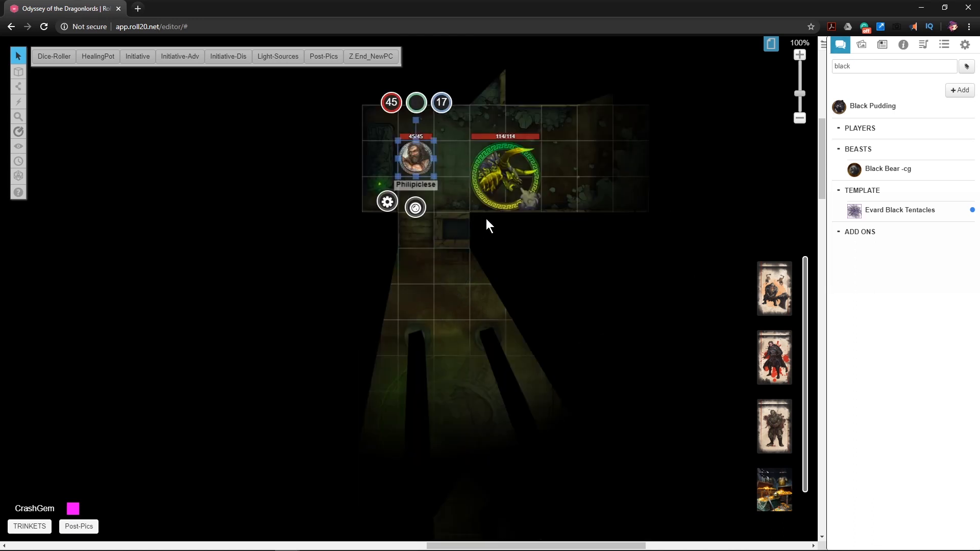
- Walk the token past the monster into the passage to the small northern alcove and back to test its walls
{"action": "key", "text": "Up"}
{"action": "key", "text": "Right"}
{"action": "key", "text": "Right"}
{"action": "key", "text": "Up"}
{"action": "key", "text": "Up"}
{"action": "scroll", "coordinate": [577, 199], "scroll_direction": "up", "scroll_amount": 3}
{"action": "key", "text": "Down"}
{"action": "key", "text": "Down"}
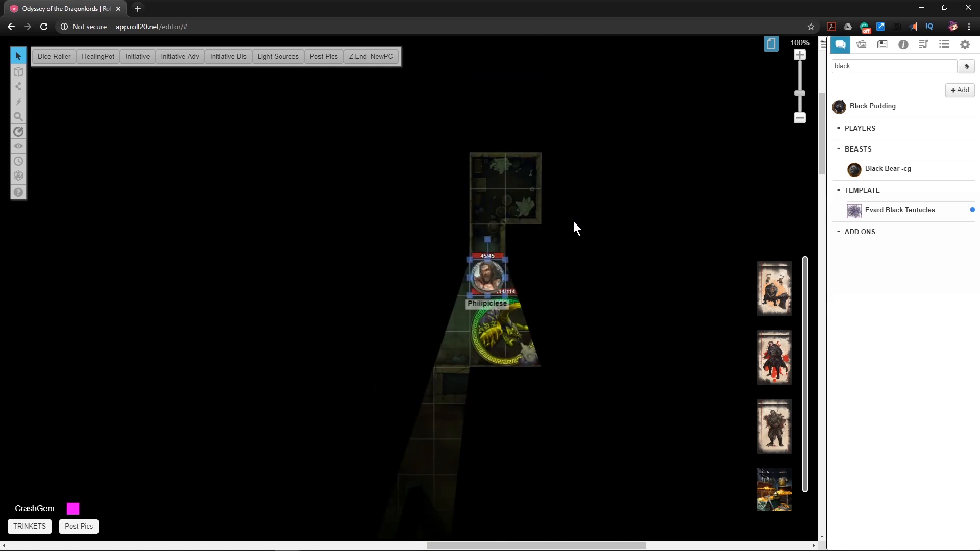
- Walk the token east and north into the other small alcove, the one with the green light
{"action": "key", "text": "Down"}
{"action": "key", "text": "Right"}
{"action": "key", "text": "Right"}
{"action": "key", "text": "Right"}
{"action": "key", "text": "Up"}
{"action": "key", "text": "Up"}
{"action": "key", "text": "Up"}
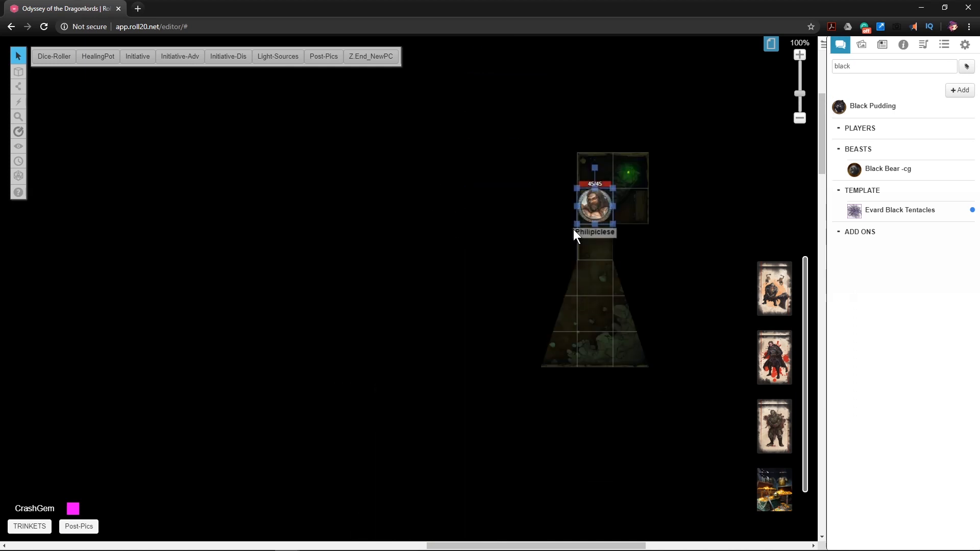
- Walk the token back through the monster's room and rune chamber to the crypt entrance in the south
{"action": "key", "text": "Down"}
{"action": "key", "text": "Down"}
{"action": "key", "text": "Down"}
{"action": "key", "text": "Left"}
{"action": "key", "text": "Left"}
{"action": "key", "text": "Left"}
{"action": "key", "text": "Left"}
{"action": "key", "text": "Left"}
{"action": "key", "text": "Down"}
{"action": "key", "text": "Down"}
{"action": "key", "text": "Down"}
{"action": "key", "text": "Down"}
{"action": "scroll", "coordinate": [505, 281], "scroll_direction": "down", "scroll_amount": 7}
{"action": "key", "text": "Left"}
{"action": "key", "text": "Down"}
{"action": "key", "text": "Down"}
{"action": "key", "text": "Down"}
{"action": "key", "text": "Down"}
{"action": "key", "text": "Down"}
{"action": "key", "text": "Down"}
{"action": "scroll", "coordinate": [504, 281], "scroll_direction": "down", "scroll_amount": 5}
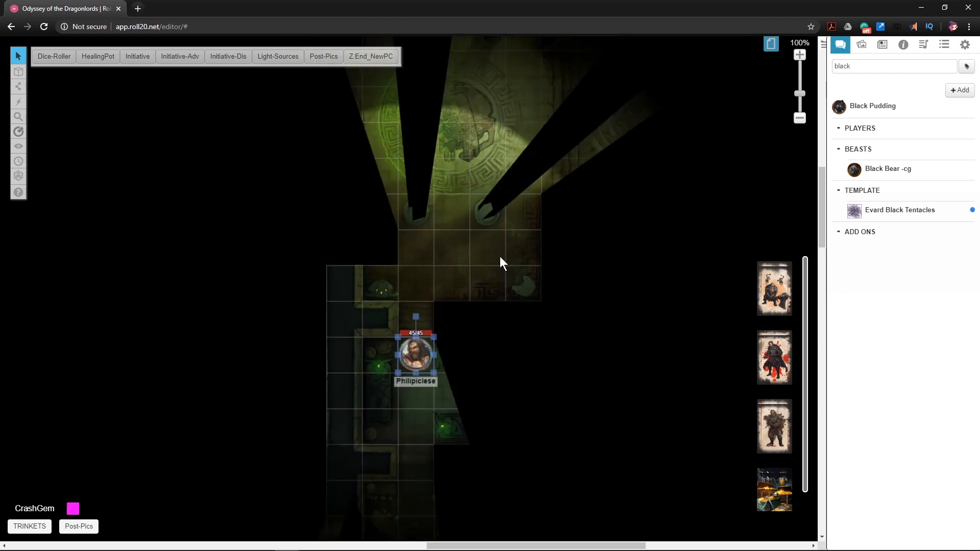
- Walk the token between the small southeastern room, the crypt and the rune chamber to inspect the crypt's west wall
{"action": "scroll", "coordinate": [500, 257], "scroll_direction": "down", "scroll_amount": 3}
{"action": "key", "text": "Down"}
{"action": "key", "text": "Down"}
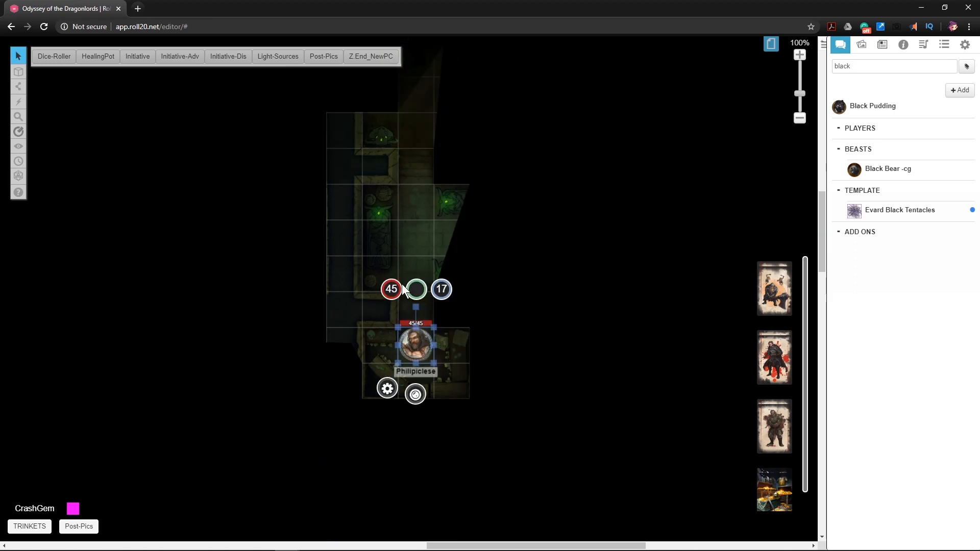
{"action": "key", "text": "Up"}
{"action": "key", "text": "Up"}
{"action": "key", "text": "Up"}
{"action": "key", "text": "Up"}
{"action": "key", "text": "Up"}
{"action": "key", "text": "Up"}
{"action": "key", "text": "Up"}
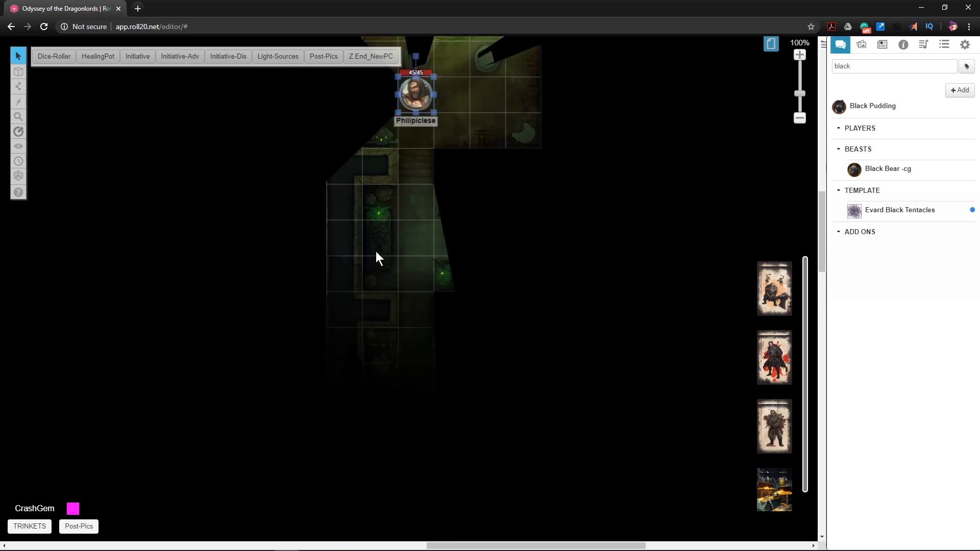
{"action": "key", "text": "Down"}
{"action": "key", "text": "Down"}
{"action": "key", "text": "Down"}
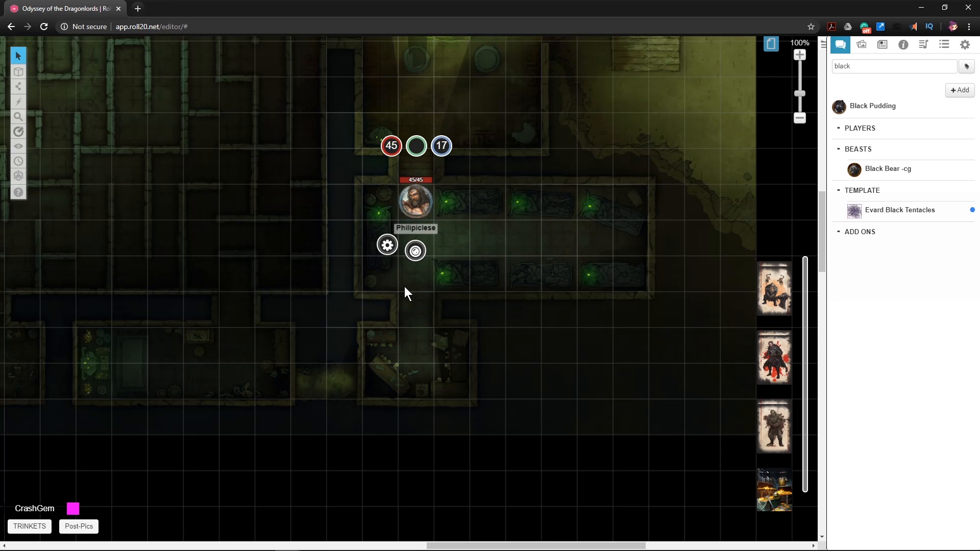
- On the Dynamic Lighting layer, delete the magenta wall polyline between the maze and the crypt's west side
{"action": "mouse_move", "coordinate": [18, 72]}
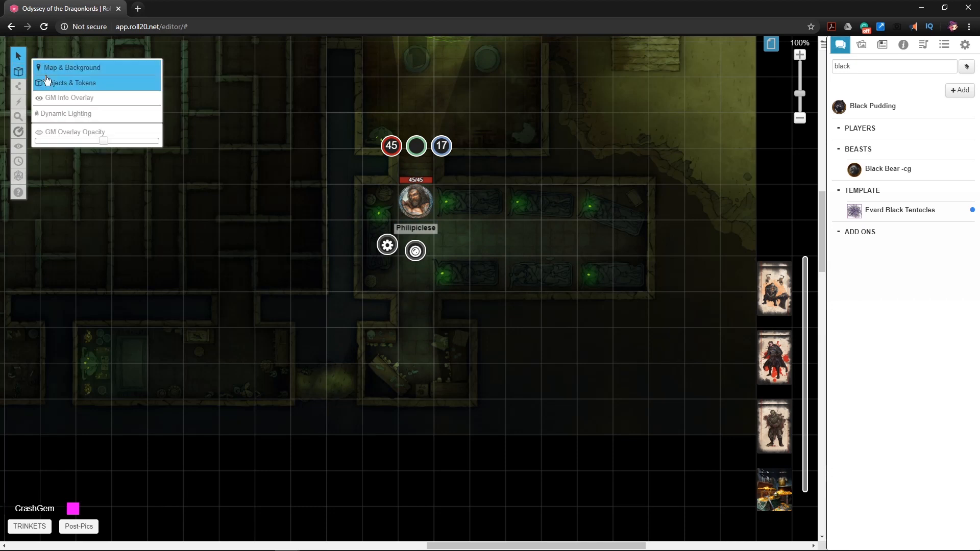
{"action": "left_click", "coordinate": [66, 113]}
{"action": "left_click", "coordinate": [371, 183]}
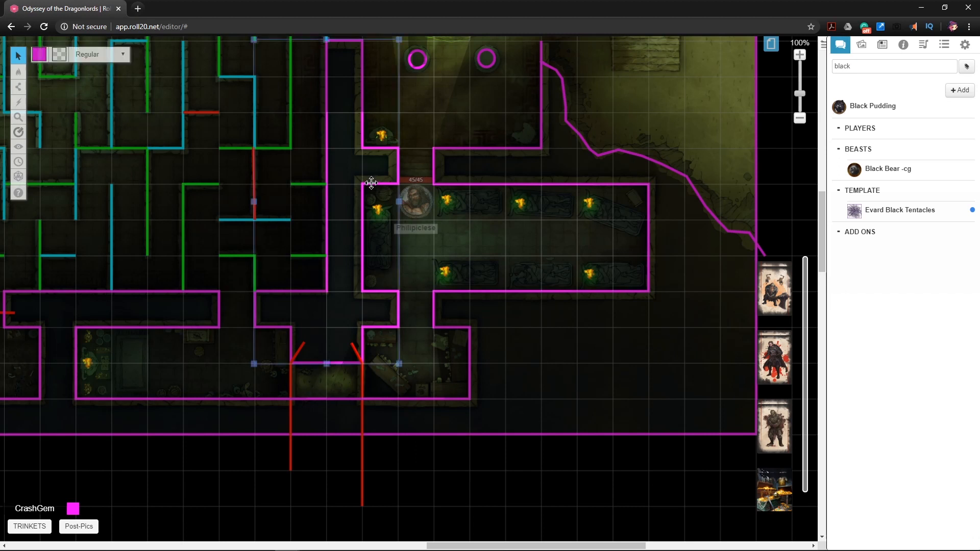
{"action": "key", "text": "Delete"}
- Redraw the wall block between maze, rune chamber and crypt as a closed polyline ending at the passage's red door line
{"action": "mouse_move", "coordinate": [18, 86]}
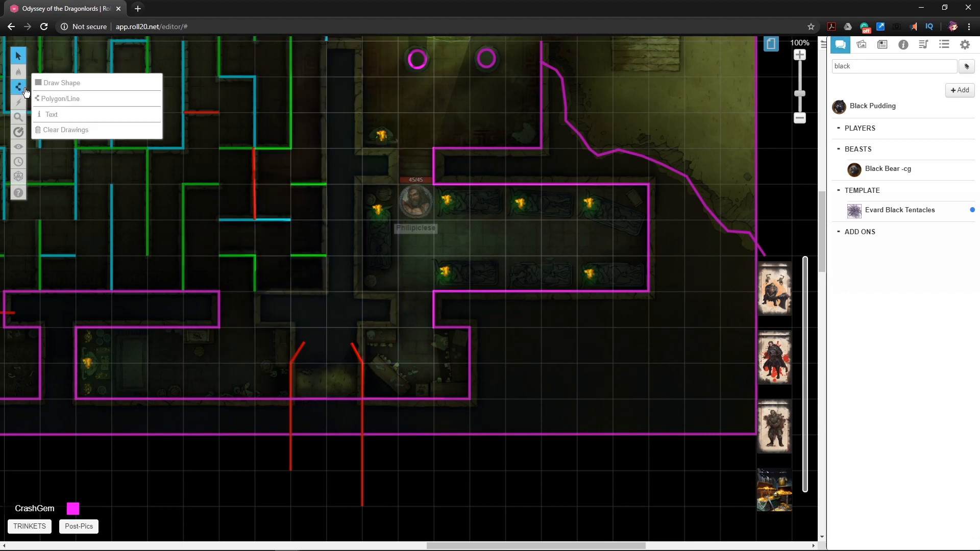
{"action": "left_click", "coordinate": [62, 98]}
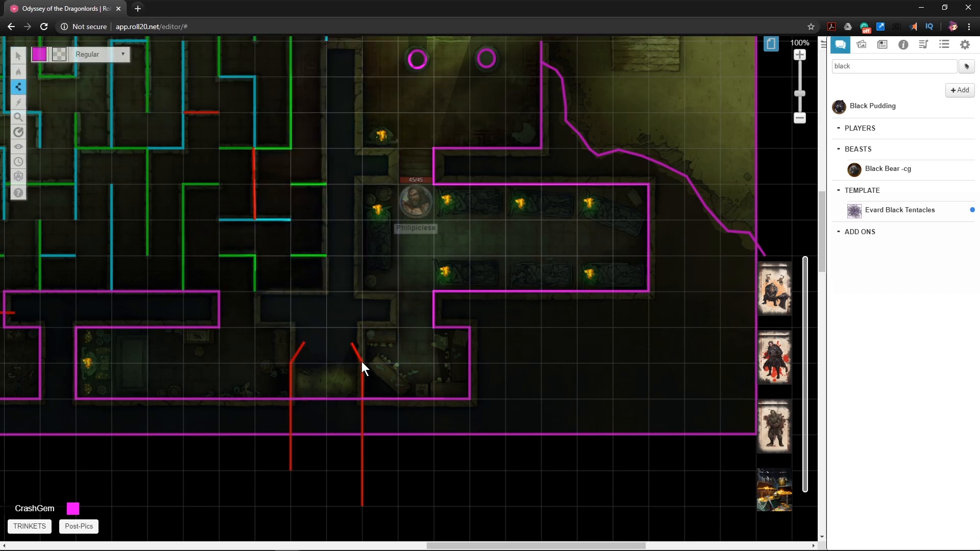
{"action": "left_click", "coordinate": [292, 328]}
{"action": "left_click", "coordinate": [261, 325]}
{"action": "scroll", "coordinate": [339, 274], "scroll_direction": "up", "scroll_amount": 2}
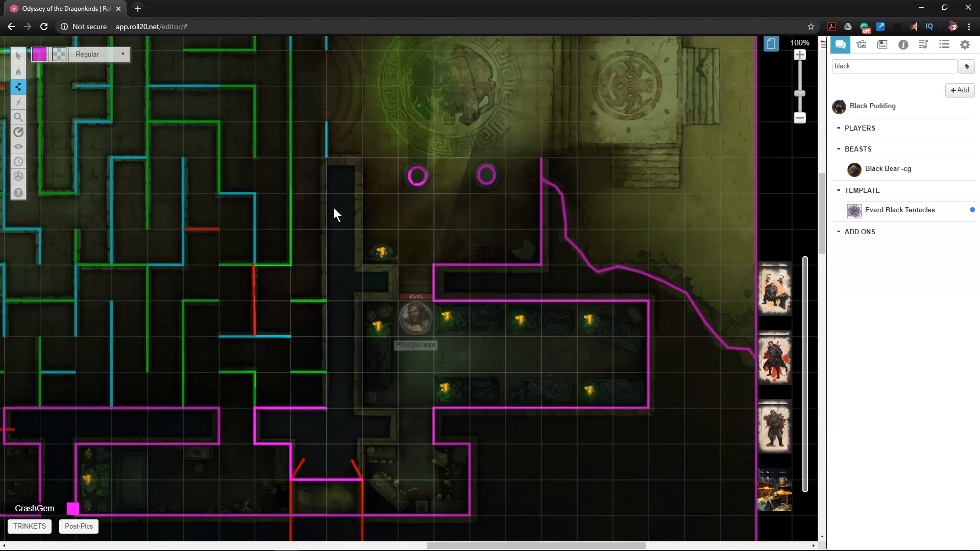
{"action": "left_click", "coordinate": [361, 264]}
{"action": "left_click", "coordinate": [394, 265]}
{"action": "left_click", "coordinate": [396, 298]}
{"action": "left_click", "coordinate": [350, 299]}
{"action": "left_click", "coordinate": [362, 411]}
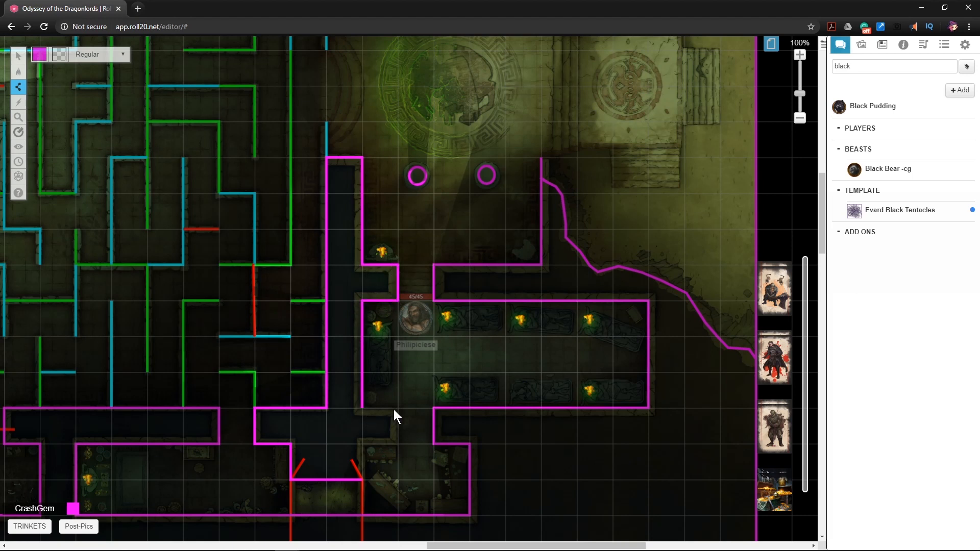
{"action": "left_click", "coordinate": [361, 481]}
{"action": "right_click", "coordinate": [361, 481]}
- Delete the magenta outline of the T-shaped wall block south of the maze, above the two red door lines
{"action": "scroll", "coordinate": [319, 377], "scroll_direction": "up", "scroll_amount": 6}
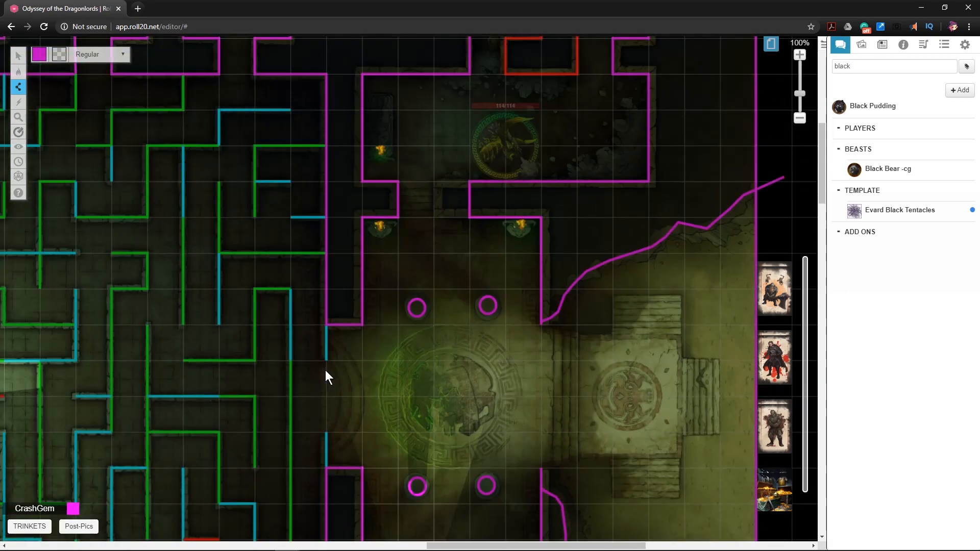
{"action": "scroll", "coordinate": [334, 284], "scroll_direction": "down", "scroll_amount": 10}
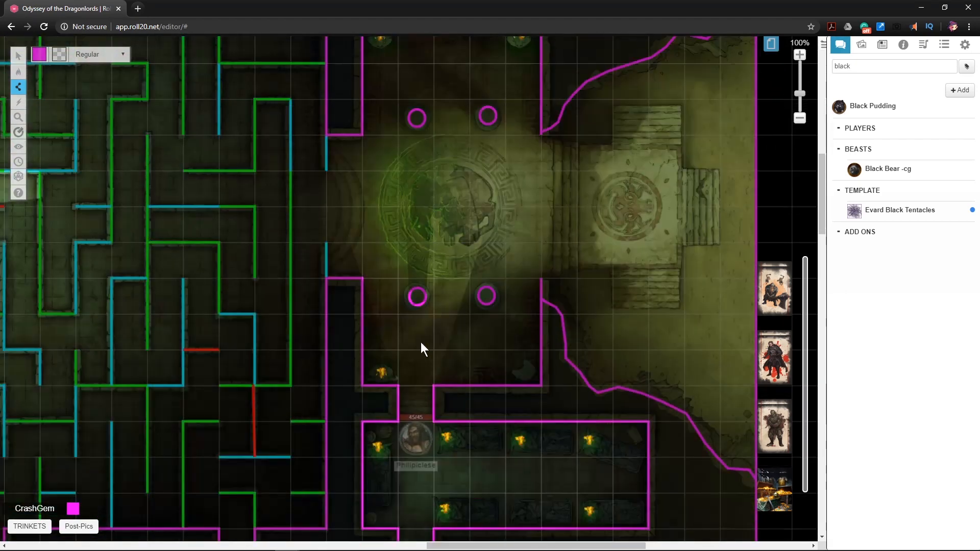
{"action": "scroll", "coordinate": [421, 342], "scroll_direction": "left", "scroll_amount": 5}
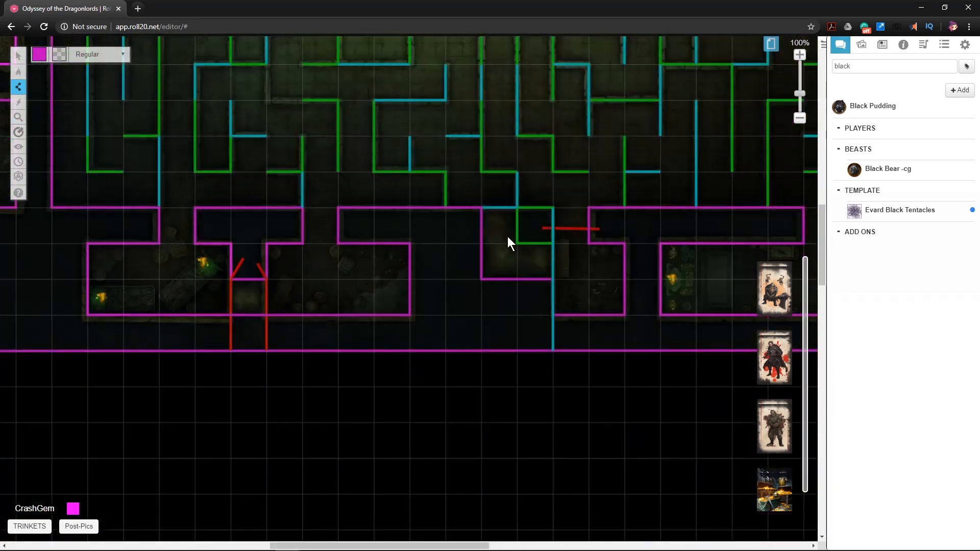
{"action": "mouse_move", "coordinate": [18, 55]}
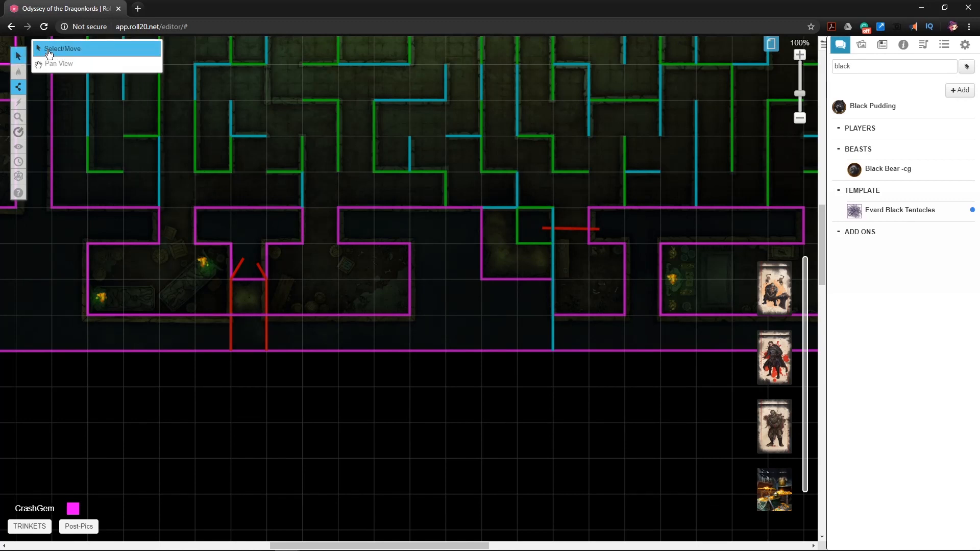
{"action": "left_click", "coordinate": [51, 46]}
{"action": "left_click", "coordinate": [254, 214]}
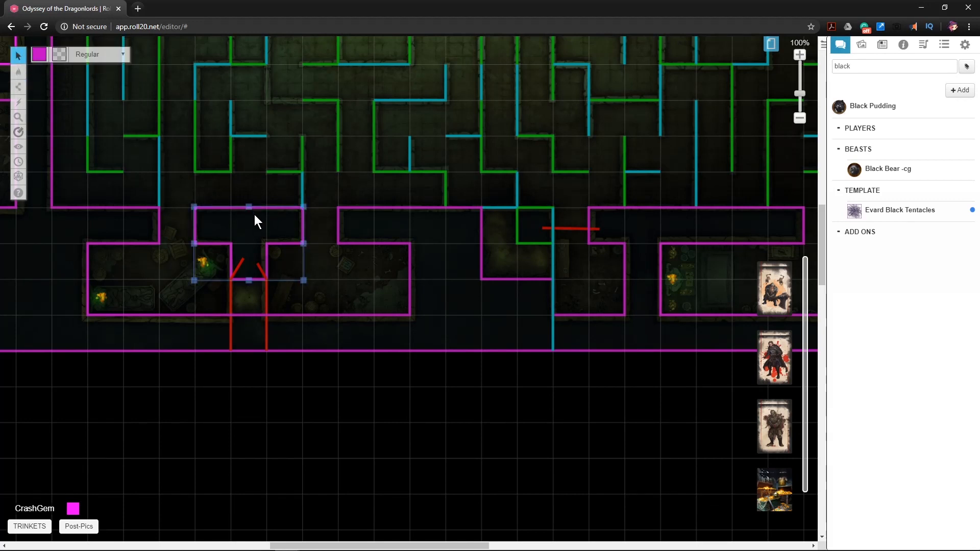
{"action": "key", "text": "Delete"}
- Retrace the T-shaped wall block with a closed magenta polyline down to the hidden passage between the red lines
{"action": "mouse_move", "coordinate": [19, 87]}
{"action": "left_click", "coordinate": [72, 98]}
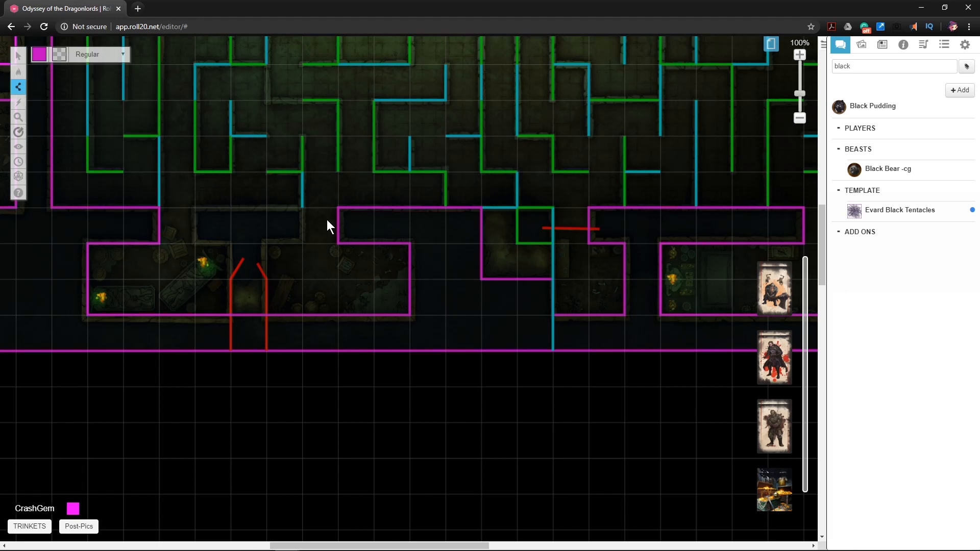
{"action": "left_click", "coordinate": [198, 210]}
{"action": "left_click", "coordinate": [199, 240]}
{"action": "left_click", "coordinate": [228, 246]}
{"action": "left_click", "coordinate": [236, 276]}
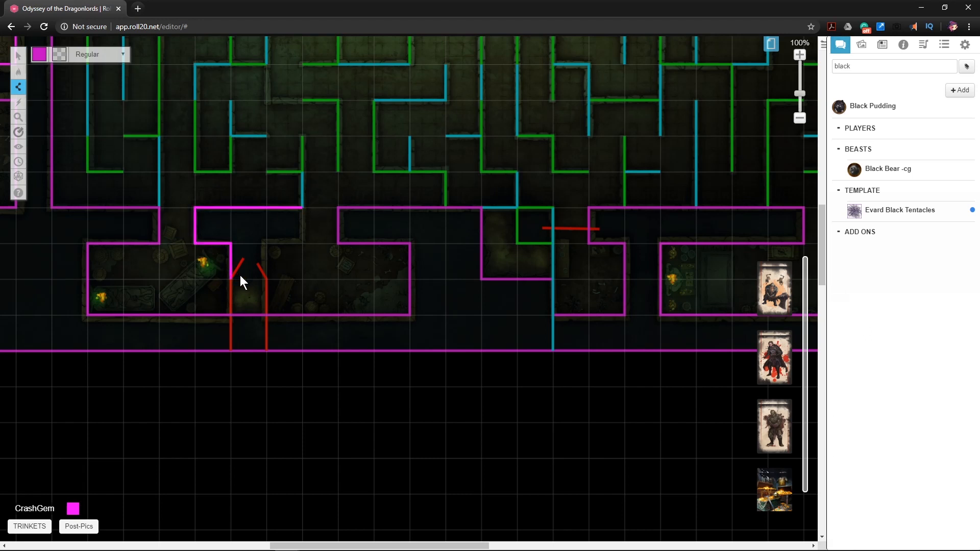
{"action": "left_click", "coordinate": [301, 208]}
- Delete the magenta outline of the wall block below the hidden room with red doors on the map's north side
{"action": "scroll", "coordinate": [265, 259], "scroll_direction": "up", "scroll_amount": 3}
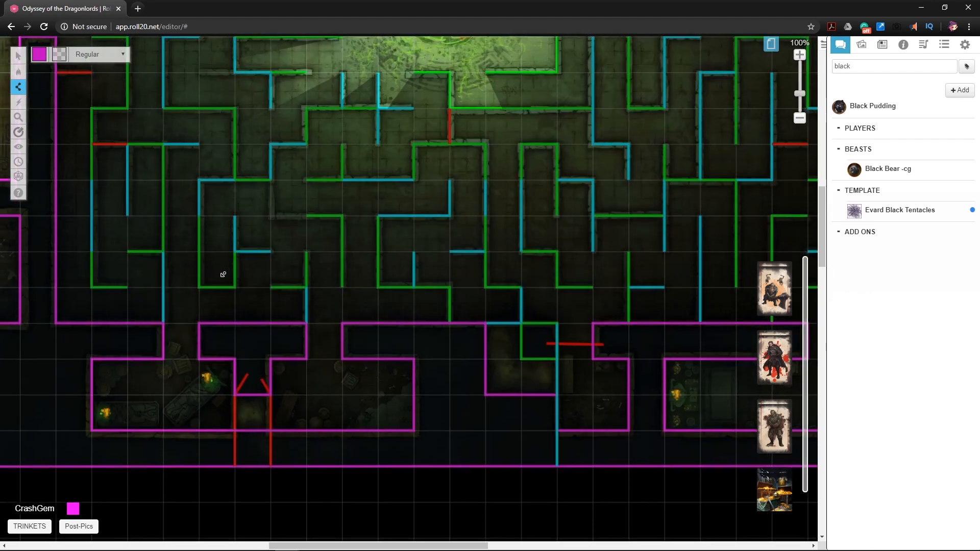
{"action": "scroll", "coordinate": [223, 275], "scroll_direction": "left", "scroll_amount": 19}
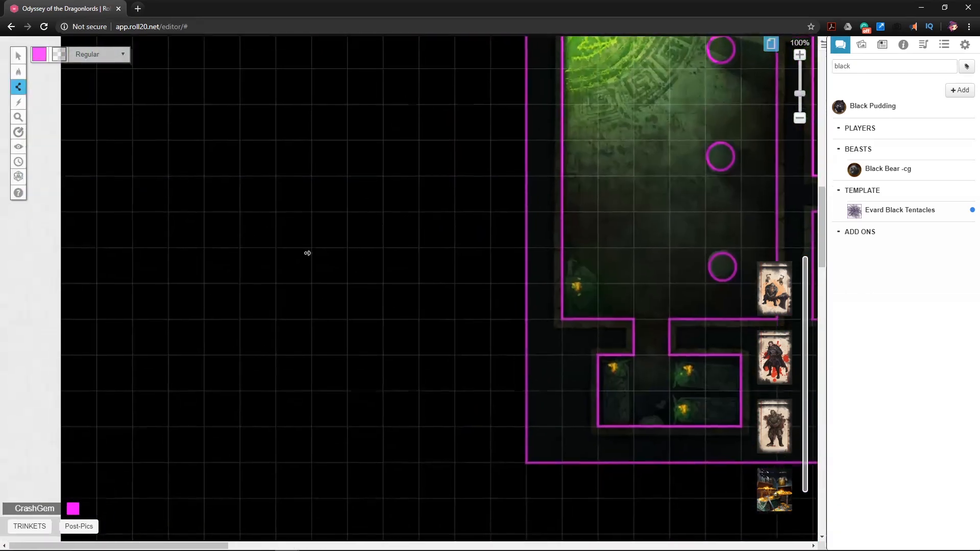
{"action": "scroll", "coordinate": [307, 253], "scroll_direction": "right", "scroll_amount": 20}
{"action": "scroll", "coordinate": [366, 188], "scroll_direction": "up", "scroll_amount": 14}
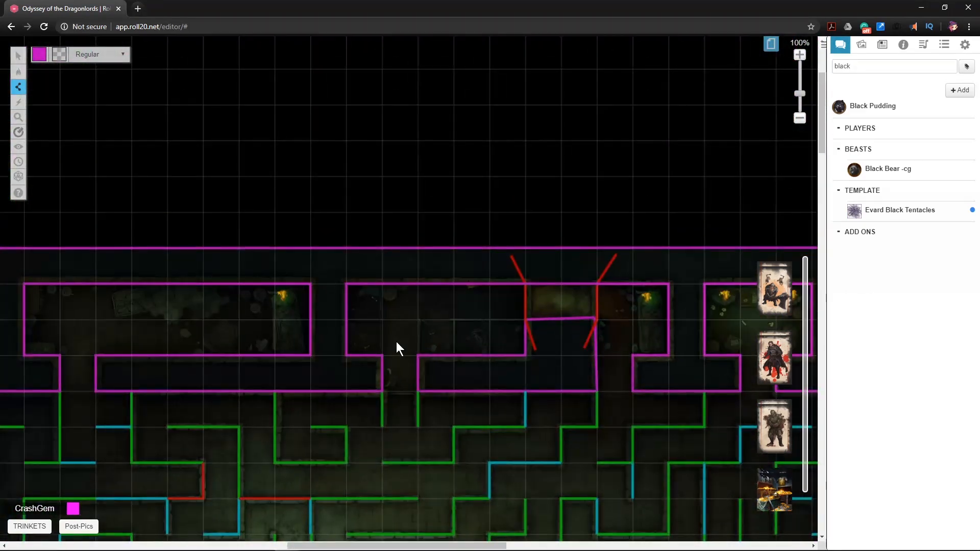
{"action": "scroll", "coordinate": [579, 397], "scroll_direction": "down", "scroll_amount": 1}
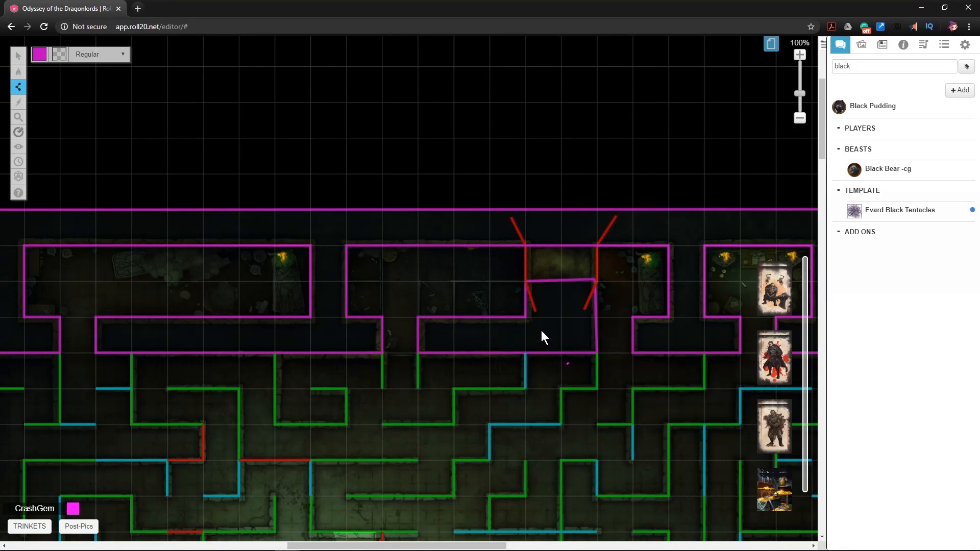
{"action": "mouse_move", "coordinate": [18, 55]}
{"action": "left_click", "coordinate": [56, 50]}
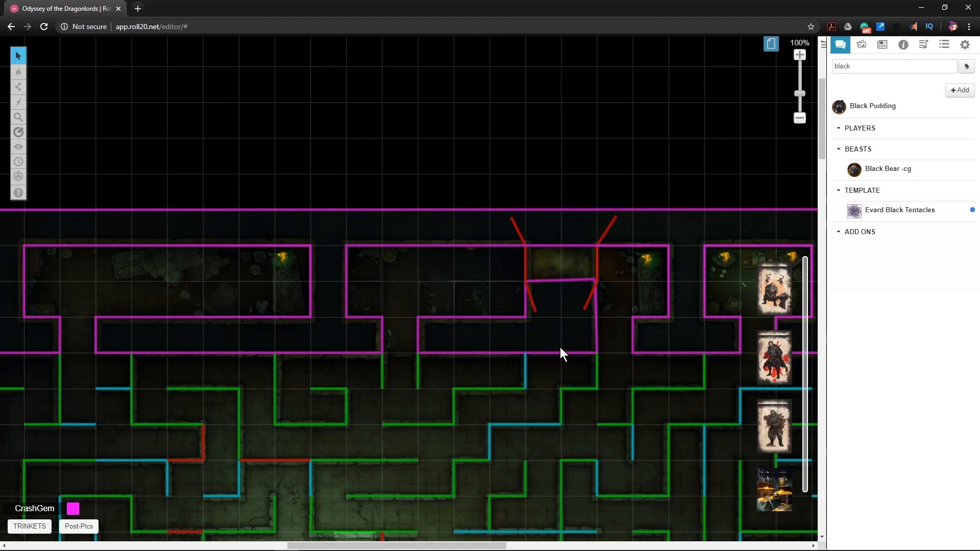
{"action": "left_click", "coordinate": [567, 357]}
{"action": "key", "text": "Delete"}
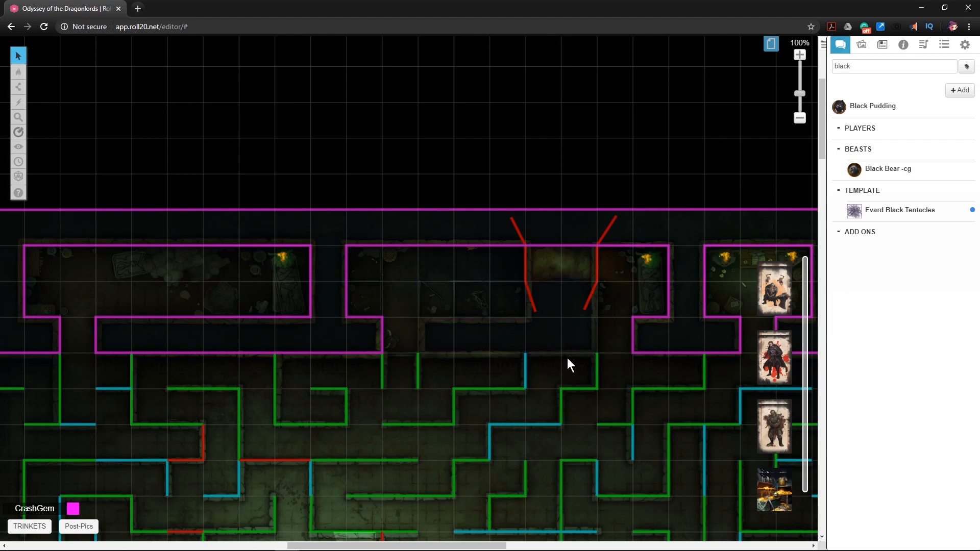
- Redraw the northern wall block below the hidden room as a closed magenta polyline with a straight upper edge
{"action": "mouse_move", "coordinate": [18, 87]}
{"action": "left_click", "coordinate": [55, 97]}
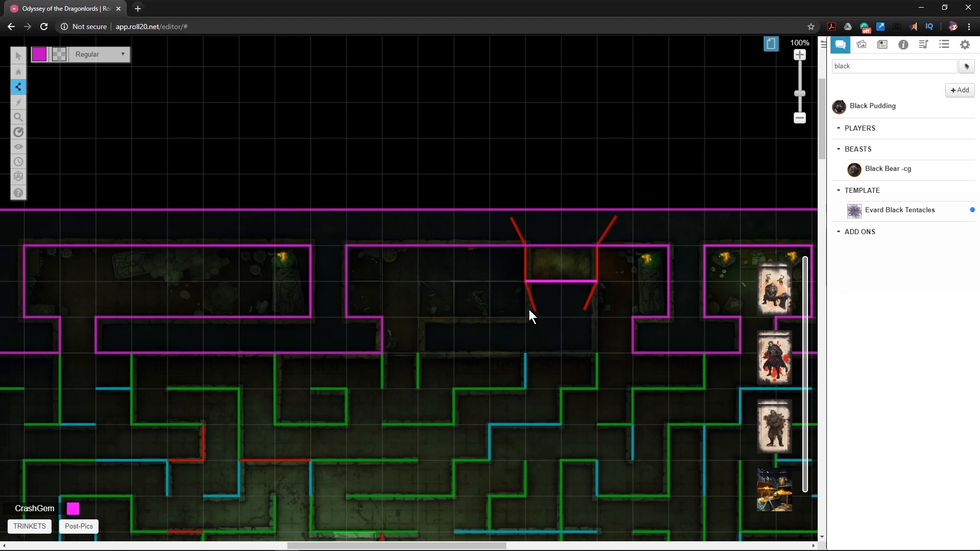
{"action": "left_click", "coordinate": [427, 354]}
{"action": "left_click", "coordinate": [599, 341]}
{"action": "left_click", "coordinate": [599, 282]}
{"action": "left_click_drag", "start_coordinate": [276, 424], "coordinate": [479, 387]}
{"action": "left_click_drag", "start_coordinate": [604, 365], "coordinate": [525, 357]}
- Review the wall and door lines across the maze, the northern rooms and the eastern halls
{"action": "scroll", "coordinate": [526, 357], "scroll_direction": "down", "scroll_amount": 5}
{"action": "scroll", "coordinate": [259, 299], "scroll_direction": "up", "scroll_amount": 3}
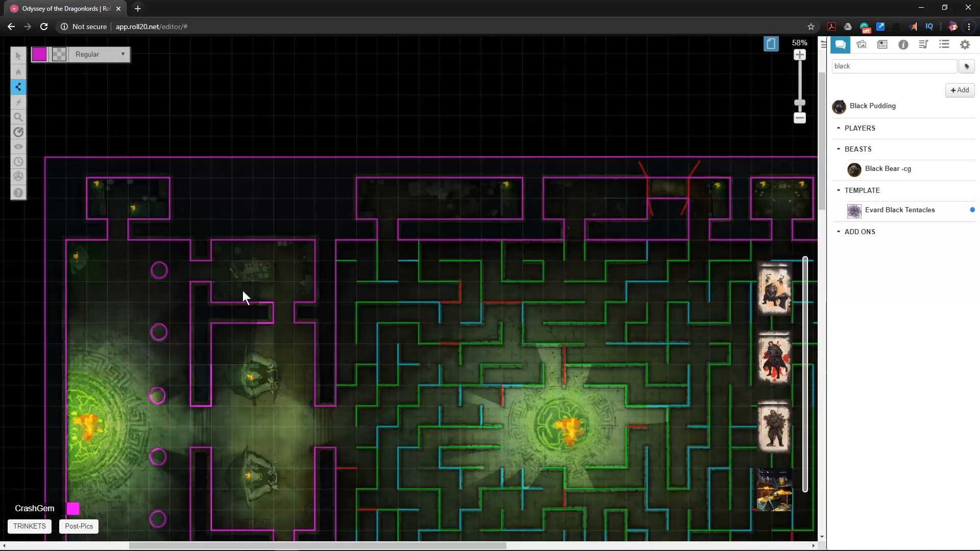
{"action": "left_click_drag", "start_coordinate": [372, 546], "coordinate": [527, 548]}
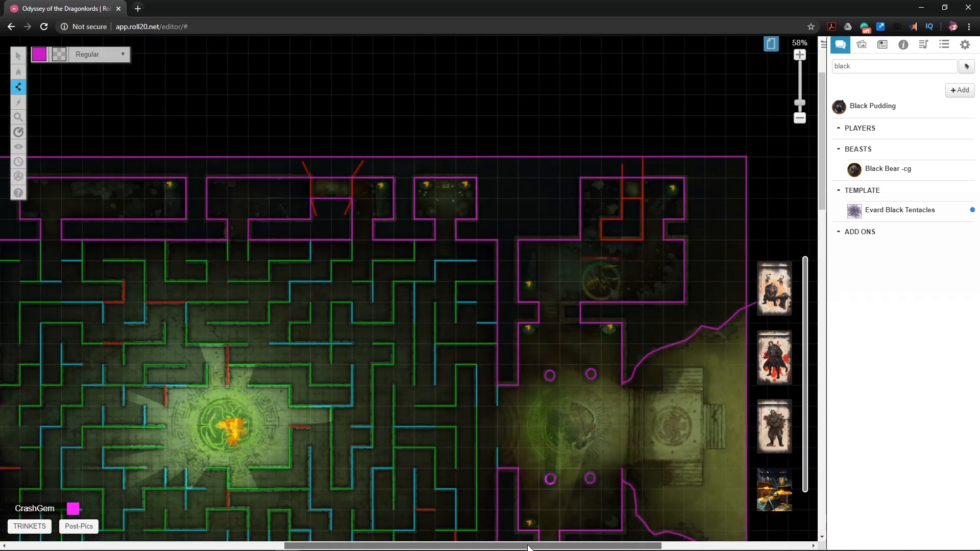
{"action": "scroll", "coordinate": [538, 507], "scroll_direction": "down", "scroll_amount": 2}
{"action": "scroll", "coordinate": [538, 518], "scroll_direction": "down", "scroll_amount": 2}
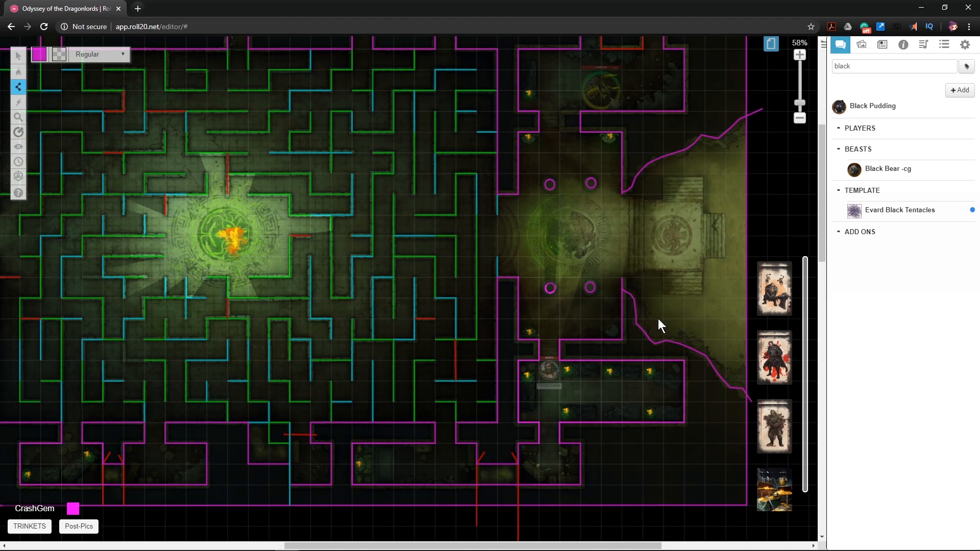
{"action": "scroll", "coordinate": [658, 318], "scroll_direction": "up", "scroll_amount": 2}
- Switch to the token layer and show the line of sight of the bearded character token in the eastern tomb room
{"action": "mouse_move", "coordinate": [22, 87]}
{"action": "mouse_move", "coordinate": [21, 56]}
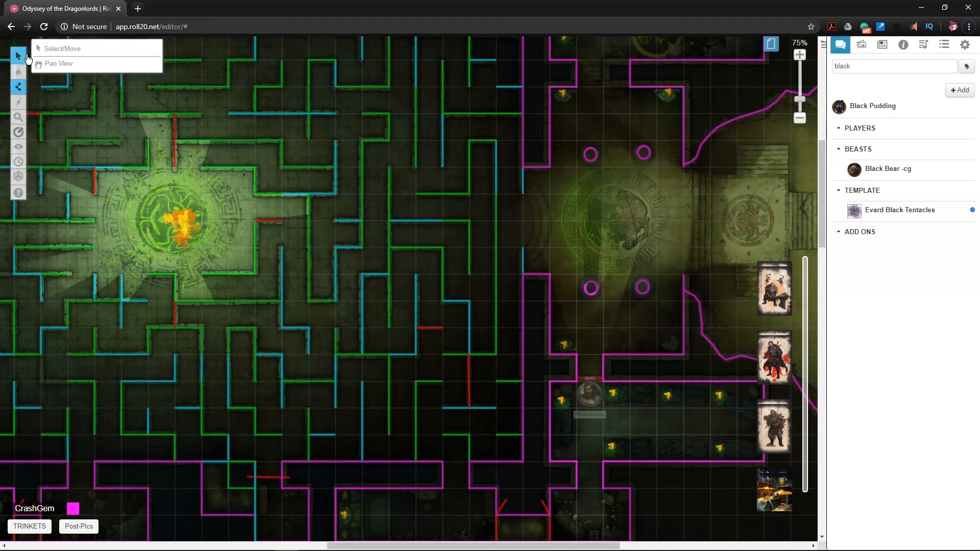
{"action": "left_click", "coordinate": [66, 49]}
{"action": "left_click_drag", "start_coordinate": [655, 82], "coordinate": [521, 198]}
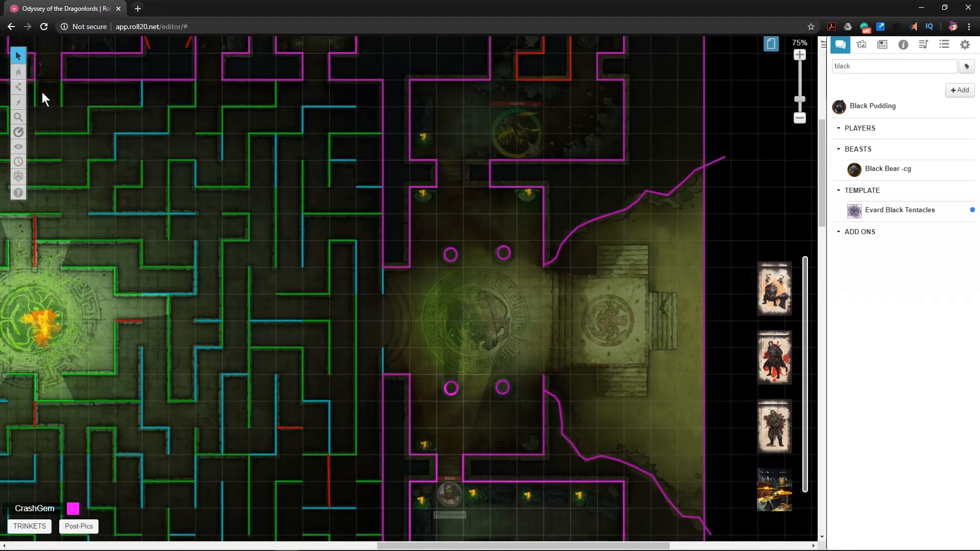
{"action": "mouse_move", "coordinate": [19, 72]}
{"action": "left_click", "coordinate": [66, 80]}
{"action": "scroll", "coordinate": [526, 237], "scroll_direction": "up", "scroll_amount": 2}
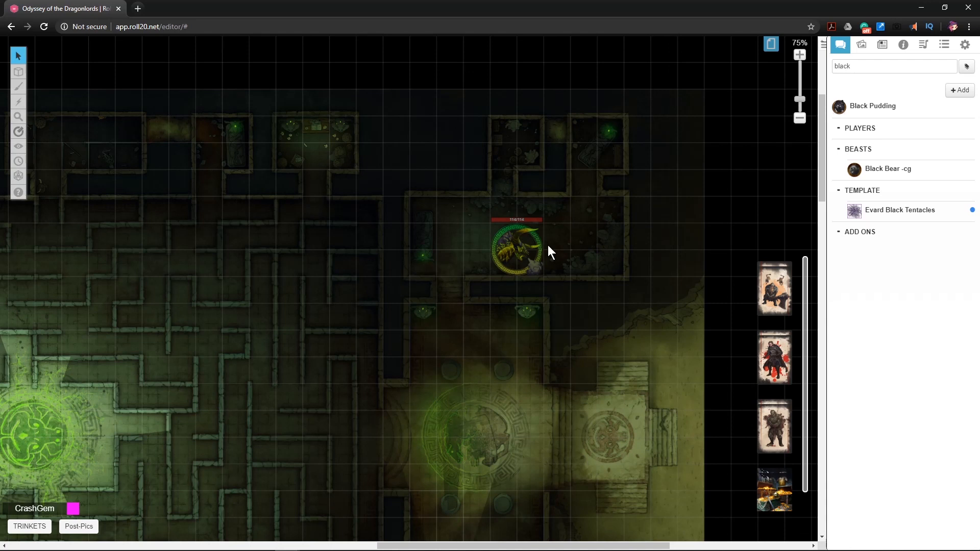
{"action": "scroll", "coordinate": [546, 255], "scroll_direction": "down", "scroll_amount": 5}
{"action": "scroll", "coordinate": [490, 327], "scroll_direction": "up", "scroll_amount": 2}
{"action": "scroll", "coordinate": [469, 347], "scroll_direction": "down", "scroll_amount": 3}
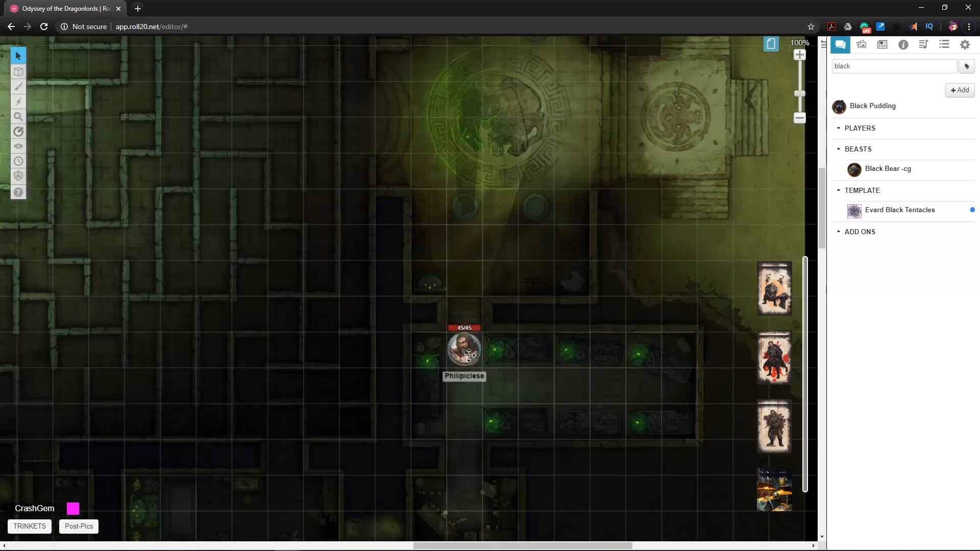
{"action": "left_click", "coordinate": [468, 356]}
{"action": "key", "text": "ctrl+l"}
- Walk the character token south from the tomb room into the small storage room to test the corridor walls
{"action": "key", "text": "Down"}
{"action": "key", "text": "Down"}
{"action": "key", "text": "Down"}
{"action": "key", "text": "Down"}
{"action": "key", "text": "Down"}
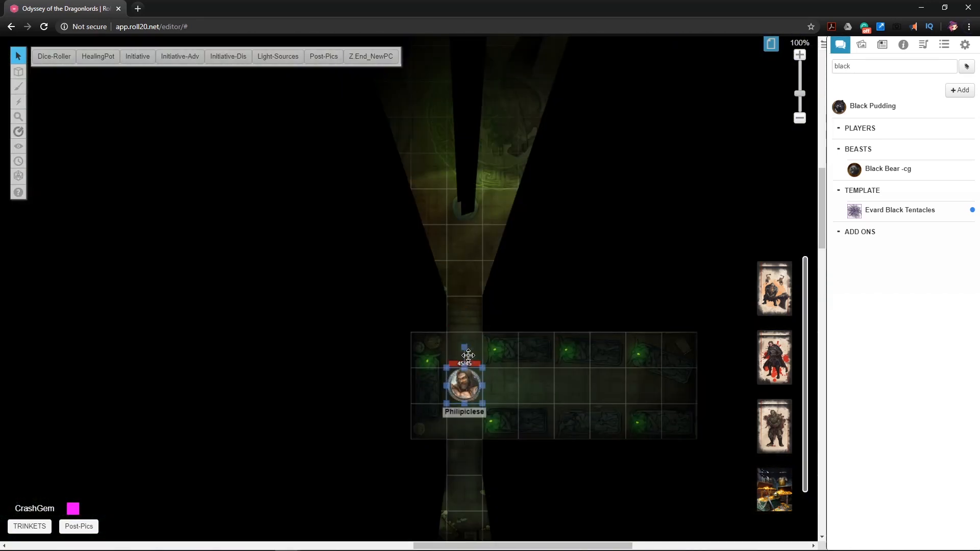
{"action": "key", "text": "Up"}
{"action": "key", "text": "Up"}
{"action": "key", "text": "Up"}
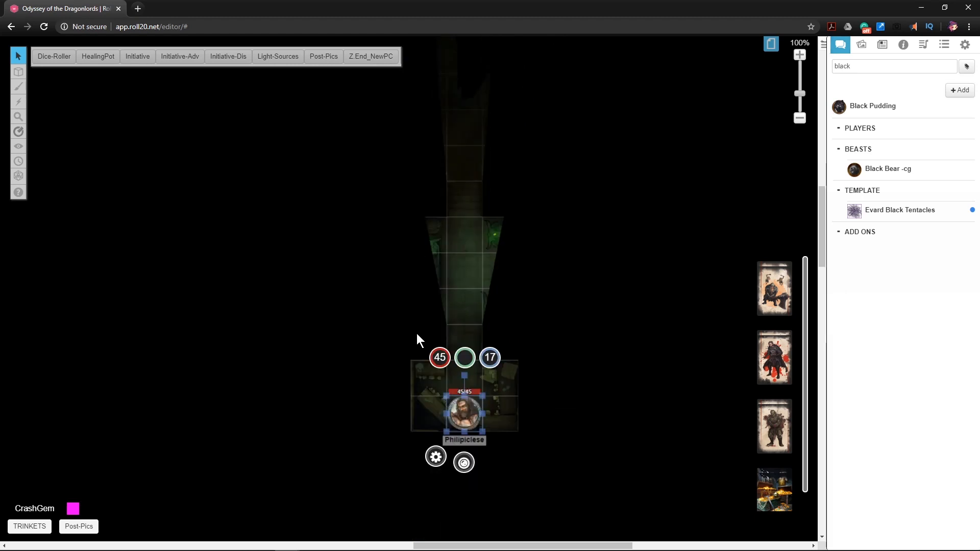
- Walk the token north through the tomb room and along the western side of the pillared hall
{"action": "key", "text": "Up"}
{"action": "key", "text": "Up"}
{"action": "key", "text": "Up"}
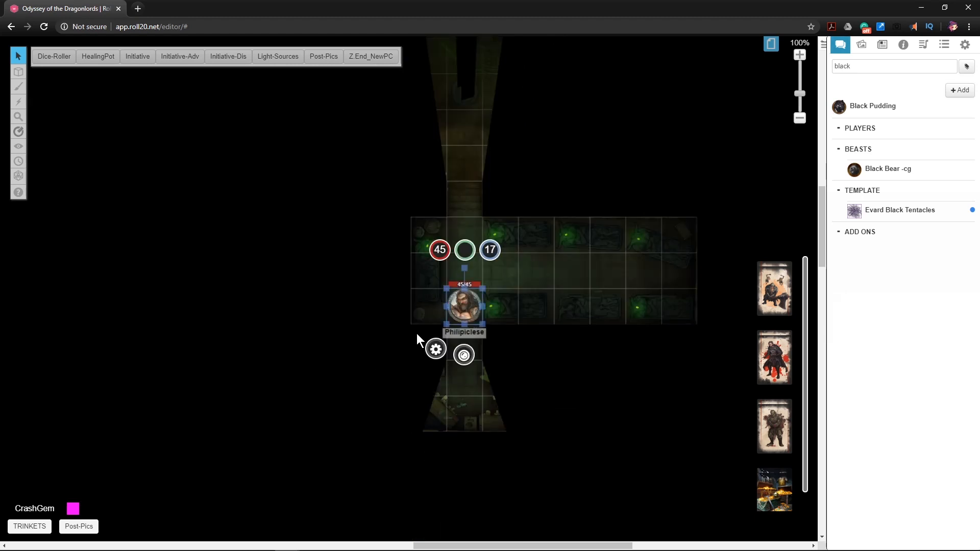
{"action": "key", "text": "Up"}
{"action": "key", "text": "Up"}
{"action": "key", "text": "Up"}
{"action": "key", "text": "Up"}
{"action": "key", "text": "Up"}
{"action": "key", "text": "Left"}
{"action": "key", "text": "Up"}
{"action": "key", "text": "Up"}
{"action": "key", "text": "Up"}
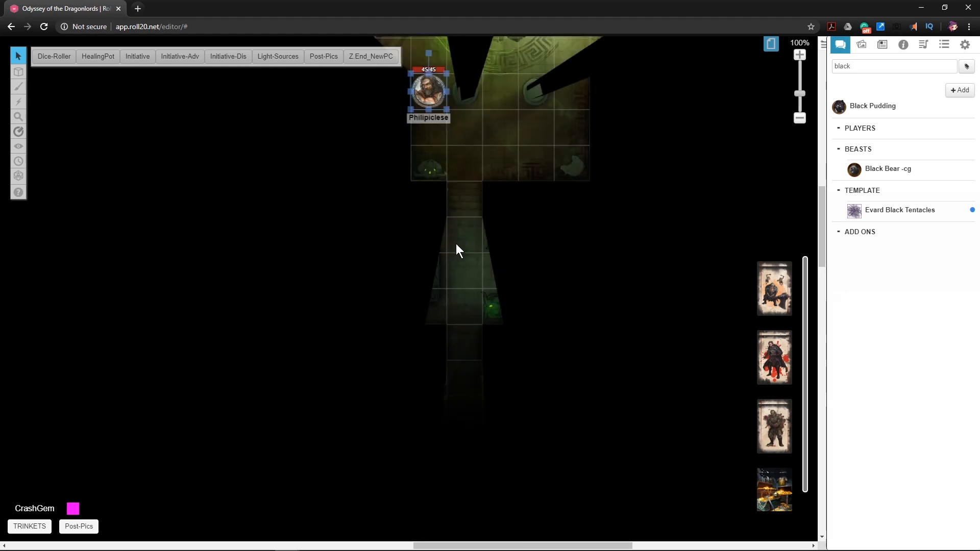
- Move the token through the pillared hall's west opening and south along the maze's easternmost corridor
{"action": "scroll", "coordinate": [482, 245], "scroll_direction": "up", "scroll_amount": 3}
{"action": "scroll", "coordinate": [485, 244], "scroll_direction": "up", "scroll_amount": 1}
{"action": "key", "text": "Up"}
{"action": "key", "text": "Left"}
{"action": "key", "text": "Left"}
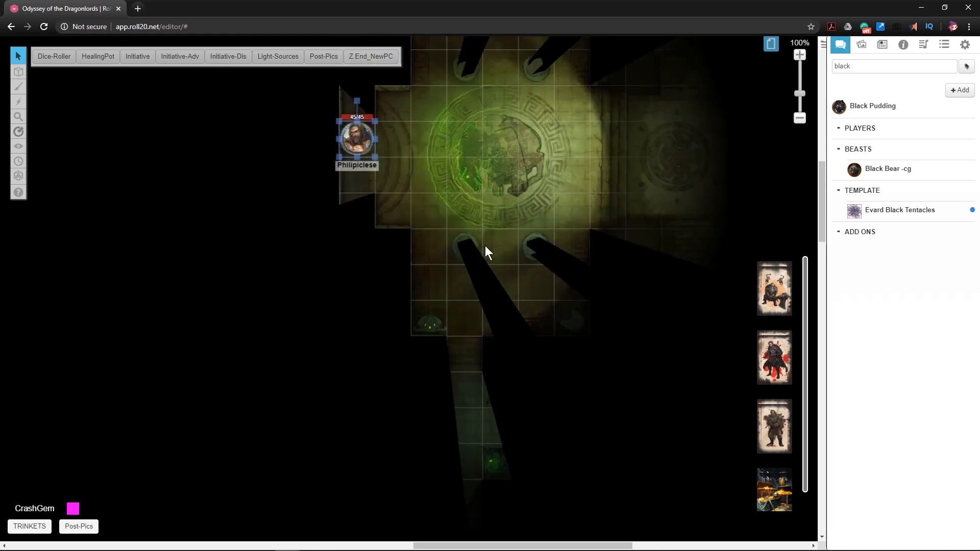
{"action": "scroll", "coordinate": [452, 231], "scroll_direction": "up", "scroll_amount": 4}
{"action": "key", "text": "Down"}
{"action": "key", "text": "Down"}
{"action": "key", "text": "Down"}
{"action": "scroll", "coordinate": [435, 259], "scroll_direction": "down", "scroll_amount": 4}
{"action": "key", "text": "Down"}
{"action": "key", "text": "Down"}
{"action": "key", "text": "Down"}
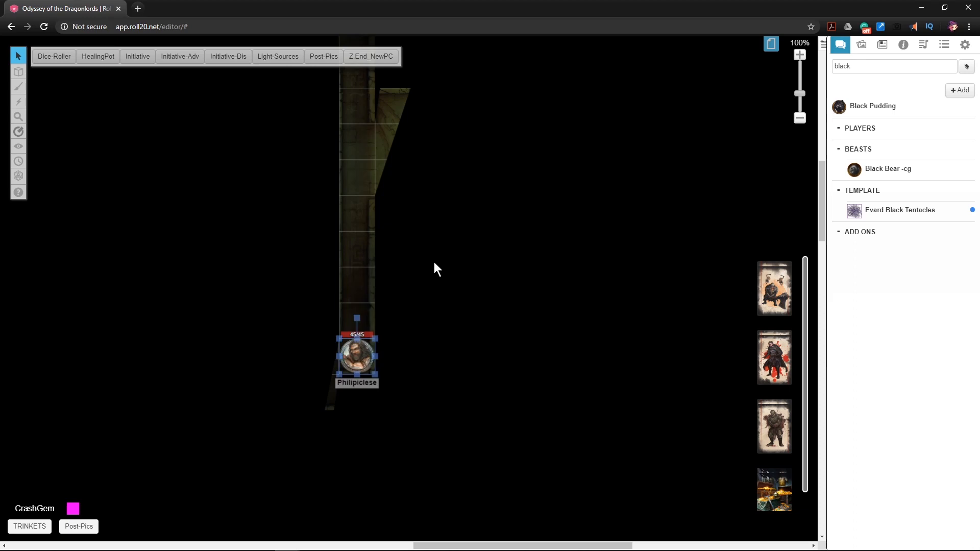
- Test the side passages at the southern end of the maze's easternmost corridor with the token
{"action": "key", "text": "Left"}
{"action": "key", "text": "Down"}
{"action": "key", "text": "Up"}
{"action": "key", "text": "Up"}
{"action": "key", "text": "Right"}
{"action": "key", "text": "Down"}
{"action": "key", "text": "Left"}
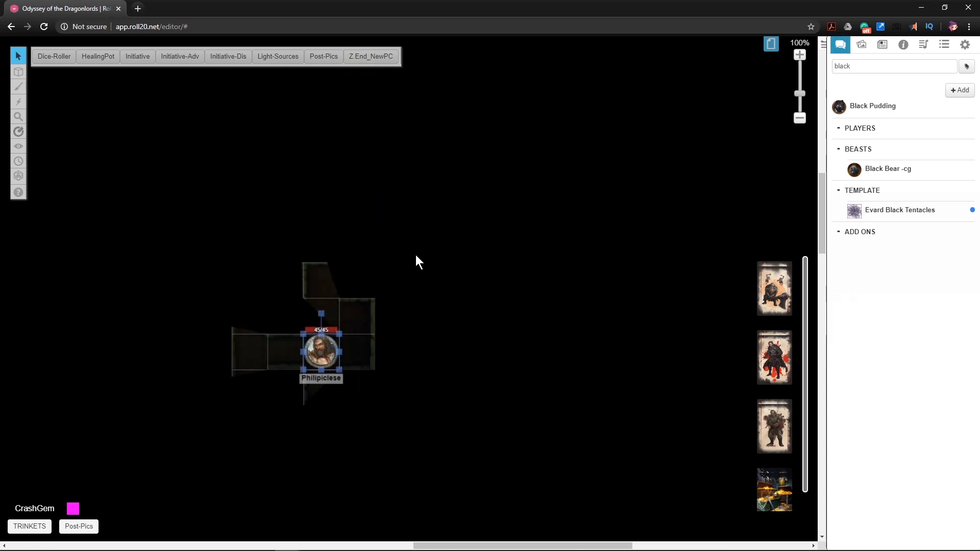
{"action": "key", "text": "Down"}
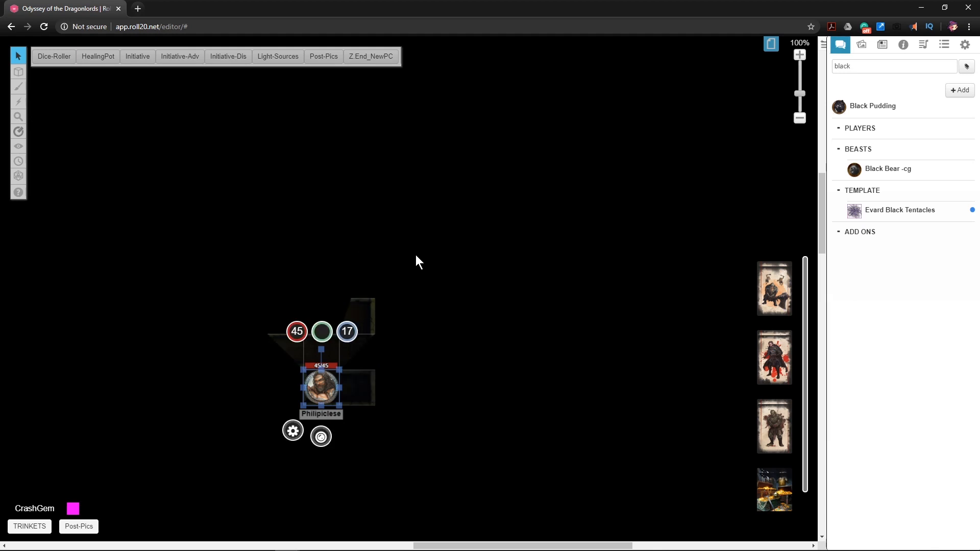
- Deselect the token to reveal the full map around it, and reselect it with its line of sight shown
{"action": "scroll", "coordinate": [319, 189], "scroll_direction": "up", "scroll_amount": 3}
{"action": "scroll", "coordinate": [334, 282], "scroll_direction": "down", "scroll_amount": 4}
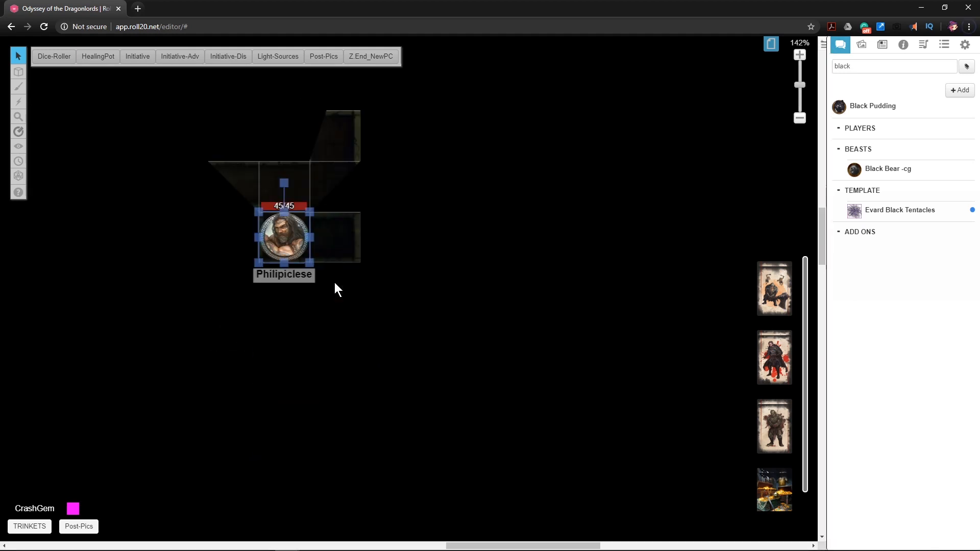
{"action": "scroll", "coordinate": [340, 274], "scroll_direction": "up", "scroll_amount": 1}
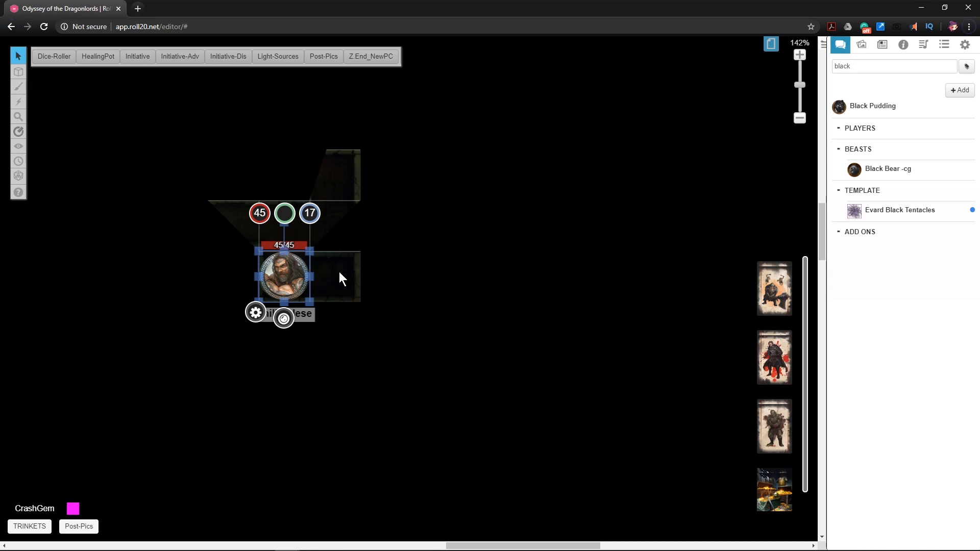
{"action": "left_click", "coordinate": [358, 306]}
{"action": "left_click", "coordinate": [295, 279]}
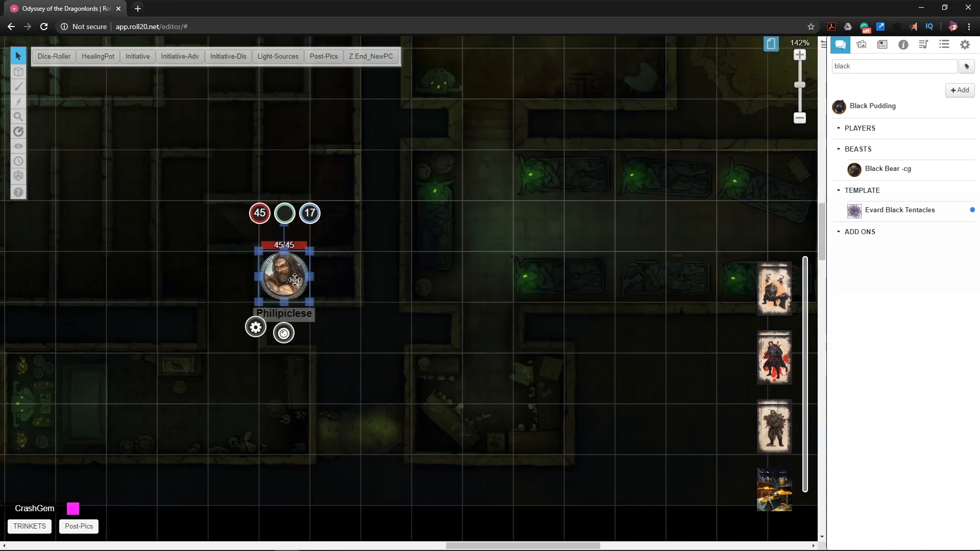
{"action": "key", "text": "ctrl+l"}
- Walk the token around the maze's southeastern bends and south into the furnished room below the maze
{"action": "key", "text": "Right"}
{"action": "key", "text": "Left"}
{"action": "key", "text": "Up"}
{"action": "key", "text": "Left"}
{"action": "key", "text": "Left"}
{"action": "key", "text": "Down"}
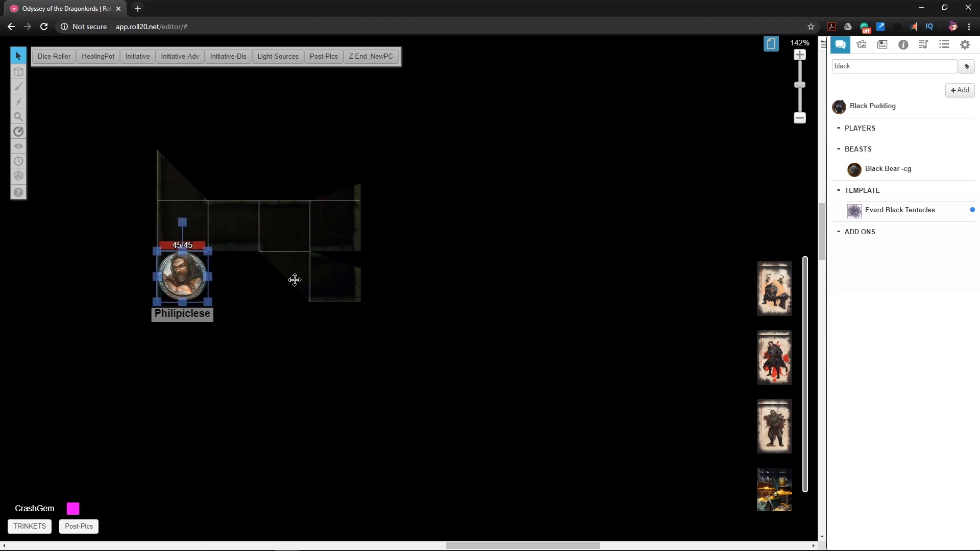
{"action": "key", "text": "Right"}
{"action": "key", "text": "Down"}
{"action": "key", "text": "Down"}
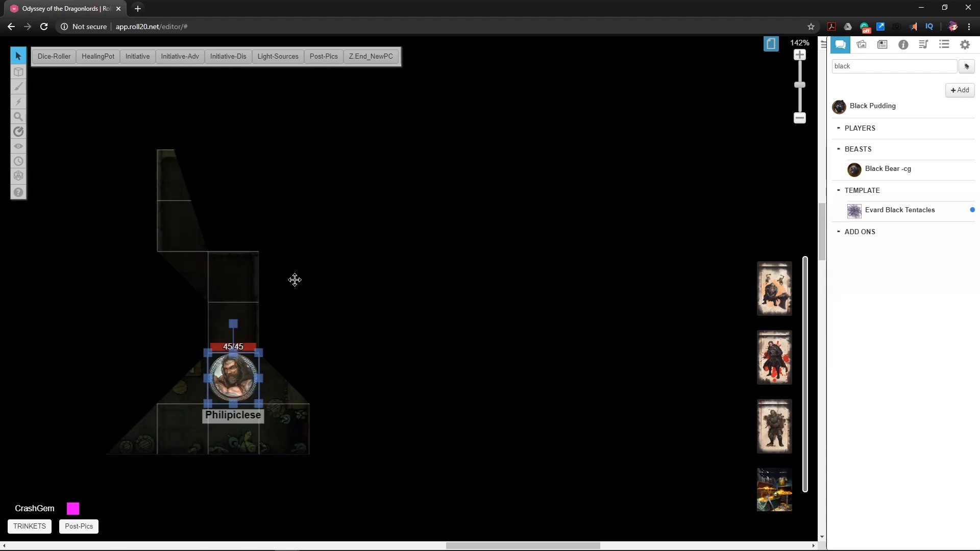
- Move the token west through the furnished southern room and back to its entrance to test the room's walls
{"action": "key", "text": "Left"}
{"action": "key", "text": "Right"}
{"action": "key", "text": "Left"}
{"action": "key", "text": "Left"}
{"action": "key", "text": "Left"}
{"action": "key", "text": "Left"}
{"action": "key", "text": "Down"}
{"action": "key", "text": "Right"}
{"action": "key", "text": "Right"}
{"action": "key", "text": "Right"}
{"action": "key", "text": "Right"}
{"action": "key", "text": "Up"}
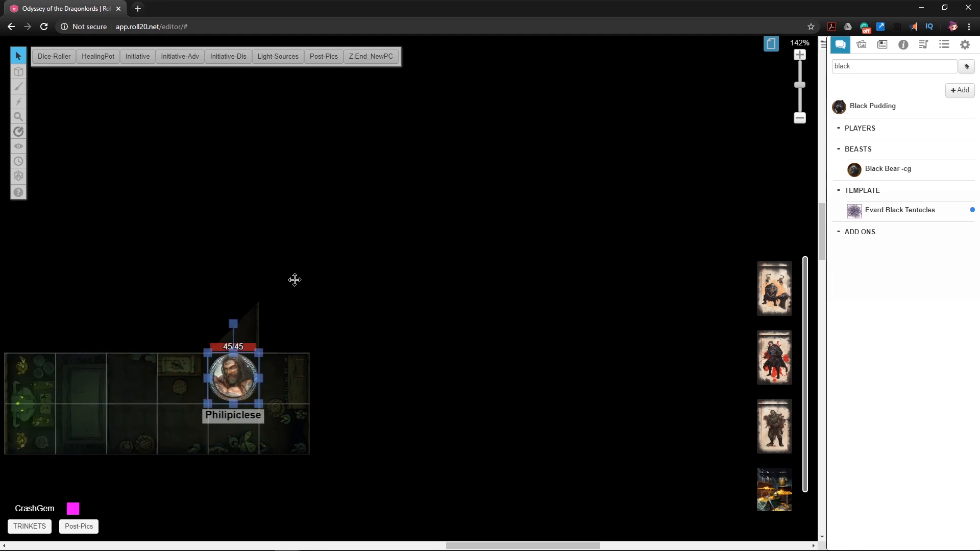
- Walk the token north out of the furnished room and up through the maze's adjoining passages
{"action": "key", "text": "Up"}
{"action": "key", "text": "Up"}
{"action": "key", "text": "Left"}
{"action": "key", "text": "Up"}
{"action": "key", "text": "Up"}
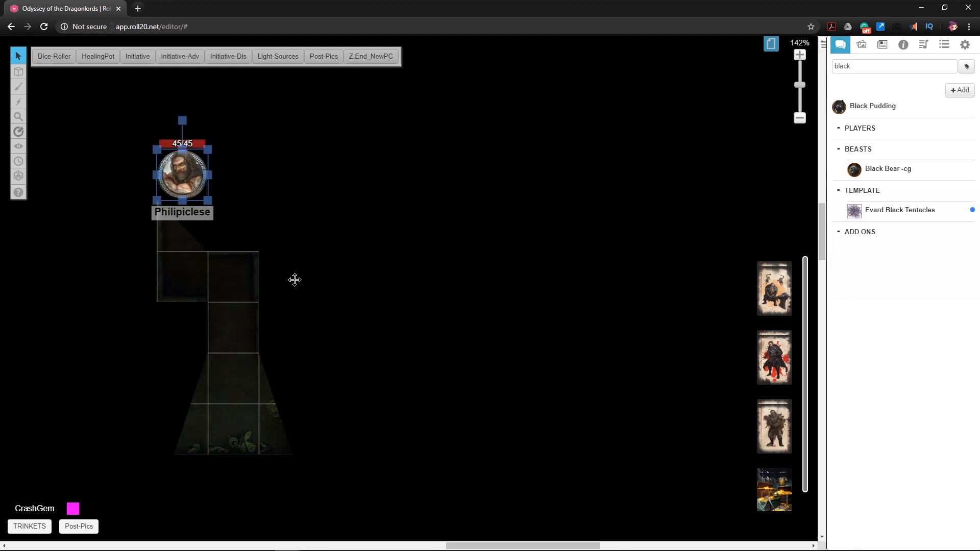
{"action": "key", "text": "Right"}
{"action": "key", "text": "Up"}
{"action": "key", "text": "Left"}
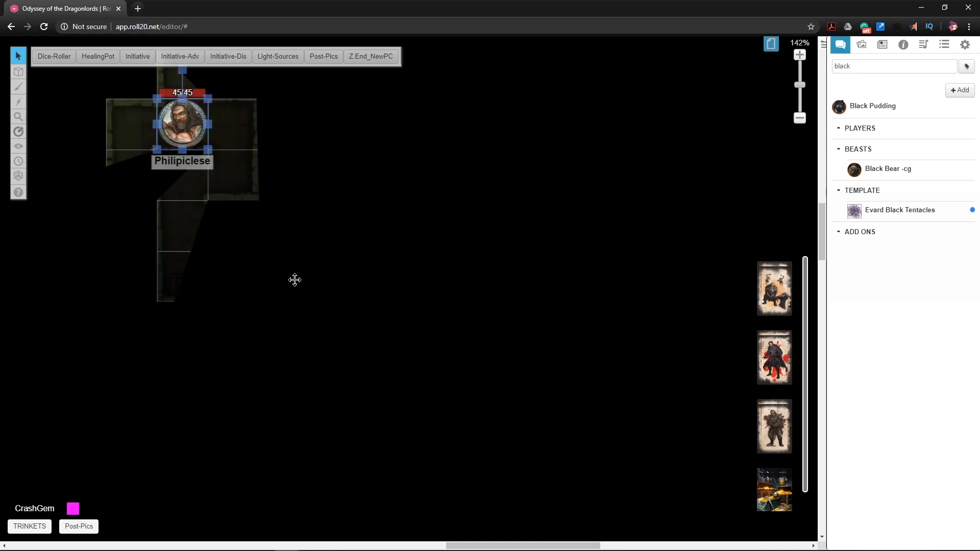
- Guide the token west through the next U-shaped maze corridor, going three squares south and three squares north
{"action": "key", "text": "Left"}
{"action": "key", "text": "Down"}
{"action": "key", "text": "Down"}
{"action": "key", "text": "Down"}
{"action": "key", "text": "Left"}
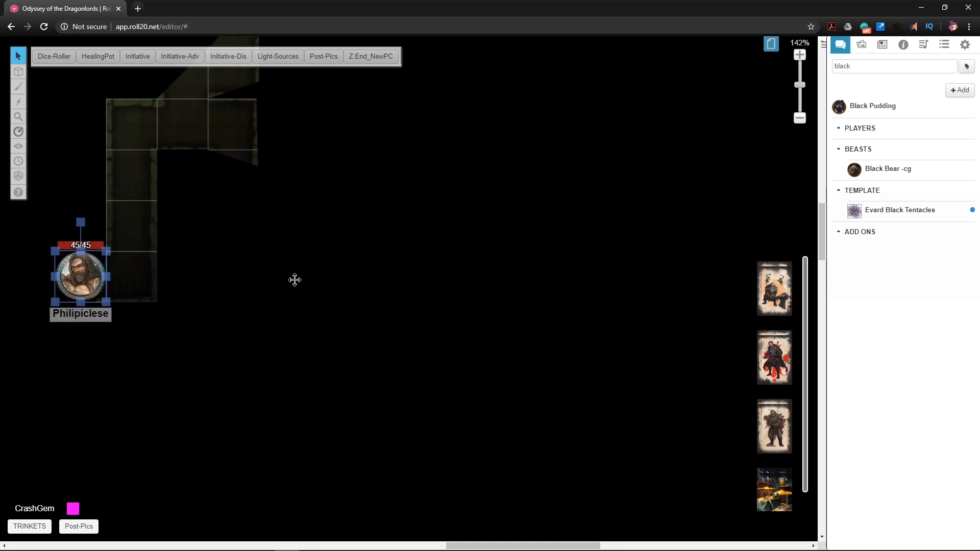
{"action": "key", "text": "Up"}
{"action": "key", "text": "Up"}
{"action": "key", "text": "Up"}
{"action": "key", "text": "Left"}
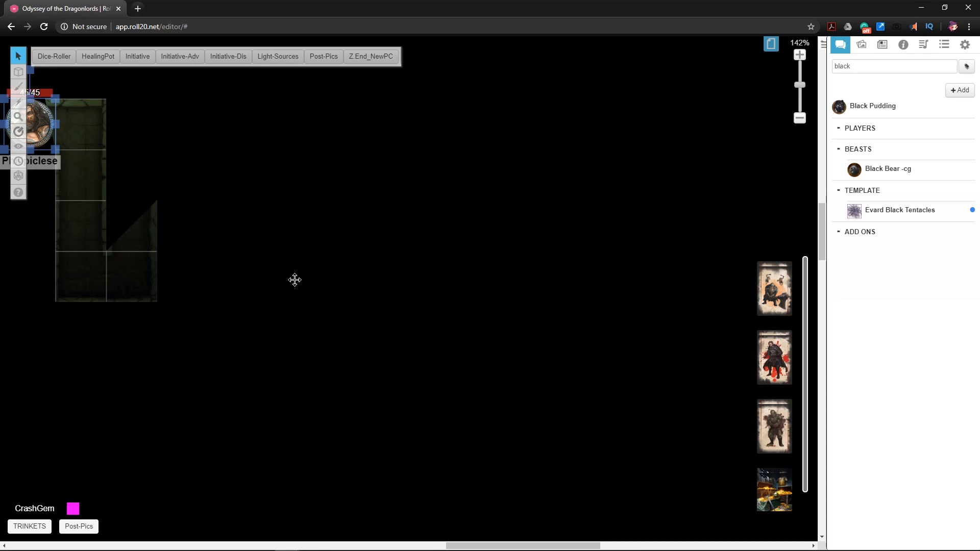
- Test the parallel corridor to the east with the token, and continue through the stepped passage to the west
{"action": "left_click_drag", "start_coordinate": [204, 328], "coordinate": [391, 347]}
{"action": "left_click_drag", "start_coordinate": [259, 332], "coordinate": [339, 325]}
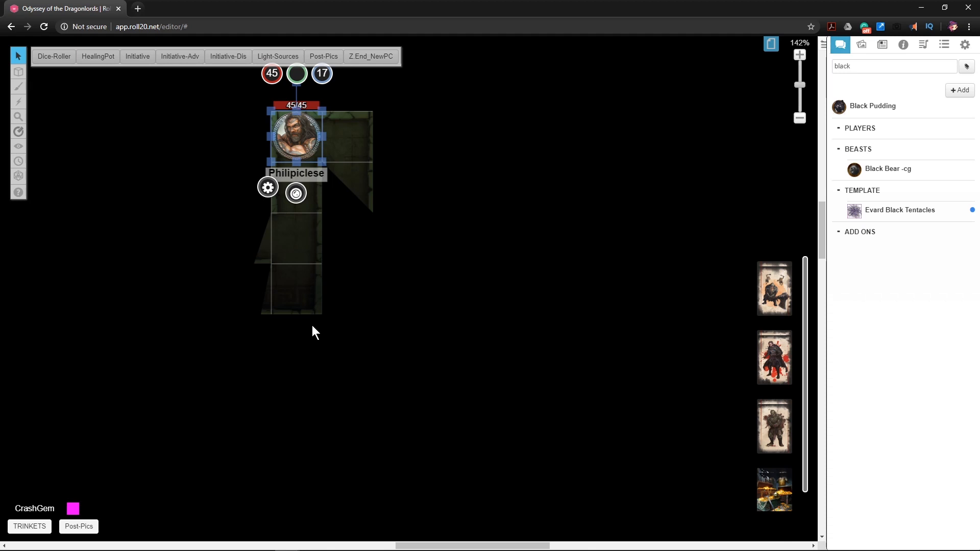
{"action": "key", "text": "Right"}
{"action": "key", "text": "Down"}
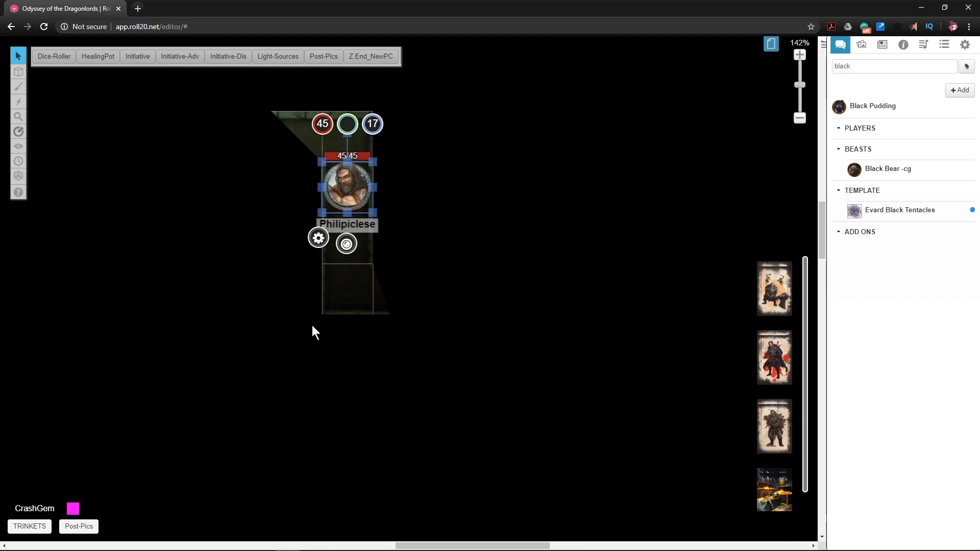
{"action": "key", "text": "Up"}
{"action": "key", "text": "Left"}
{"action": "key", "text": "Down"}
{"action": "key", "text": "Down"}
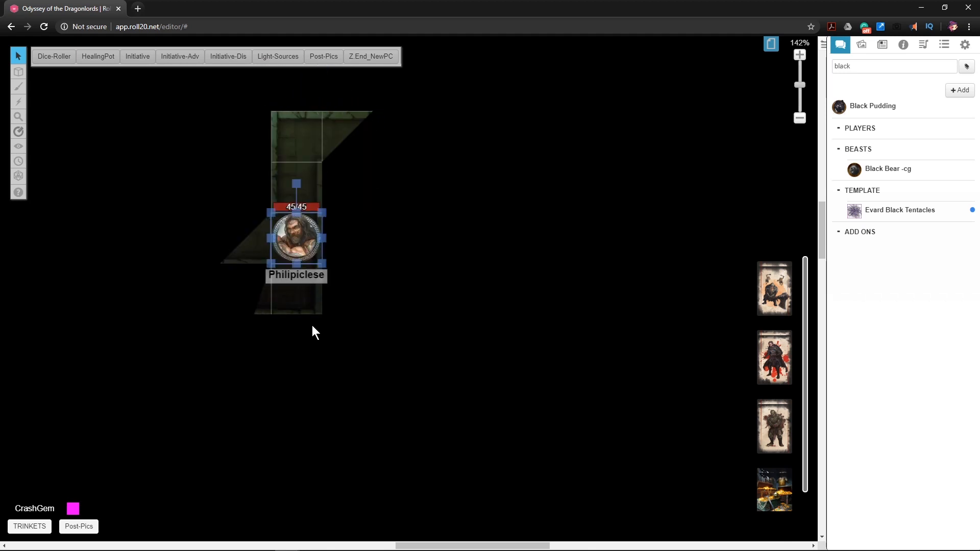
{"action": "key", "text": "Left"}
{"action": "key", "text": "Up"}
{"action": "key", "text": "Left"}
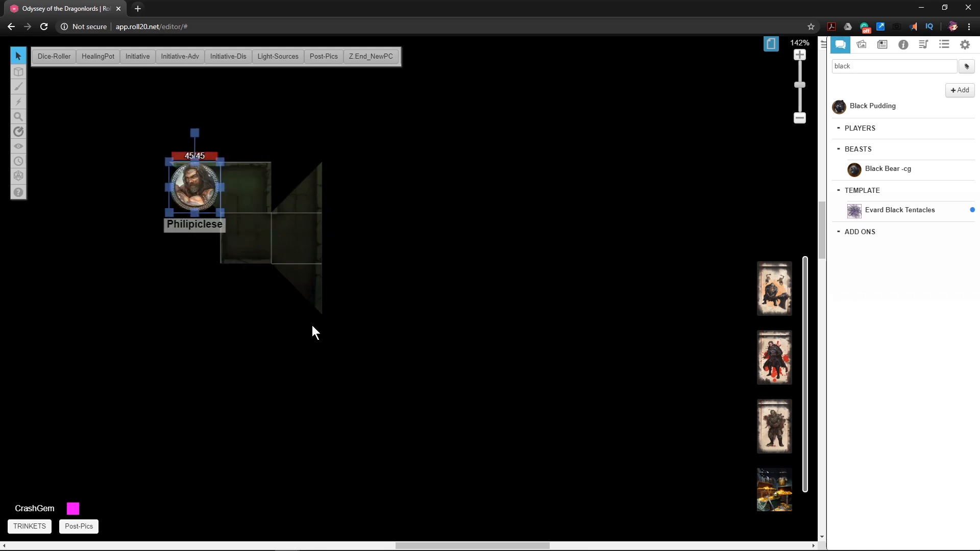
- Move the token back and forth through the stepped passage and its side branches to test the maze walls
{"action": "key", "text": "Down"}
{"action": "key", "text": "Down"}
{"action": "key", "text": "Up"}
{"action": "key", "text": "Up"}
{"action": "key", "text": "Right"}
{"action": "key", "text": "Down"}
{"action": "key", "text": "Down"}
{"action": "key", "text": "Right"}
{"action": "key", "text": "Left"}
{"action": "key", "text": "Right"}
{"action": "key", "text": "Up"}
{"action": "key", "text": "Left"}
{"action": "key", "text": "Up"}
{"action": "key", "text": "Left"}
{"action": "key", "text": "Down"}
{"action": "key", "text": "Down"}
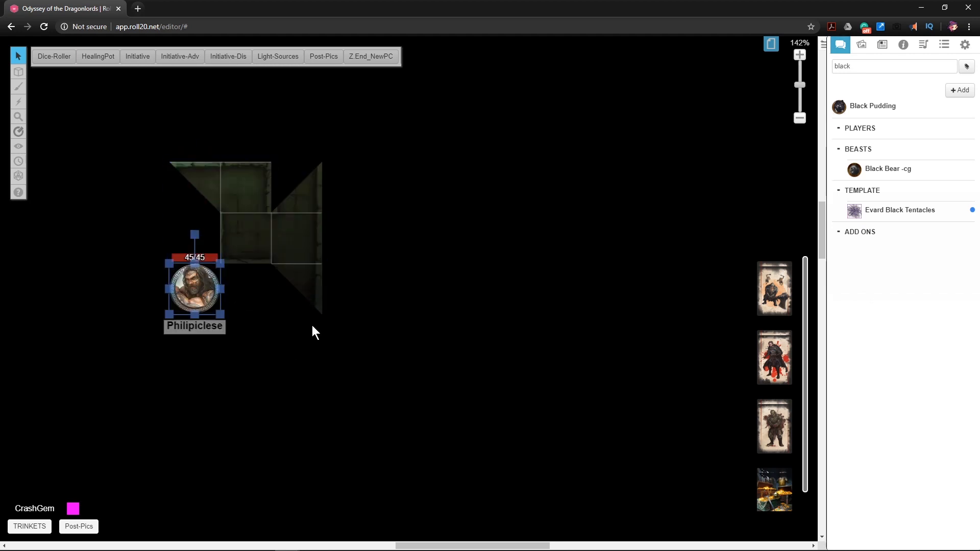
- Walk the token farther west from the stepped passage, testing the branch to the south on the way
{"action": "key", "text": "Left"}
{"action": "key", "text": "Down"}
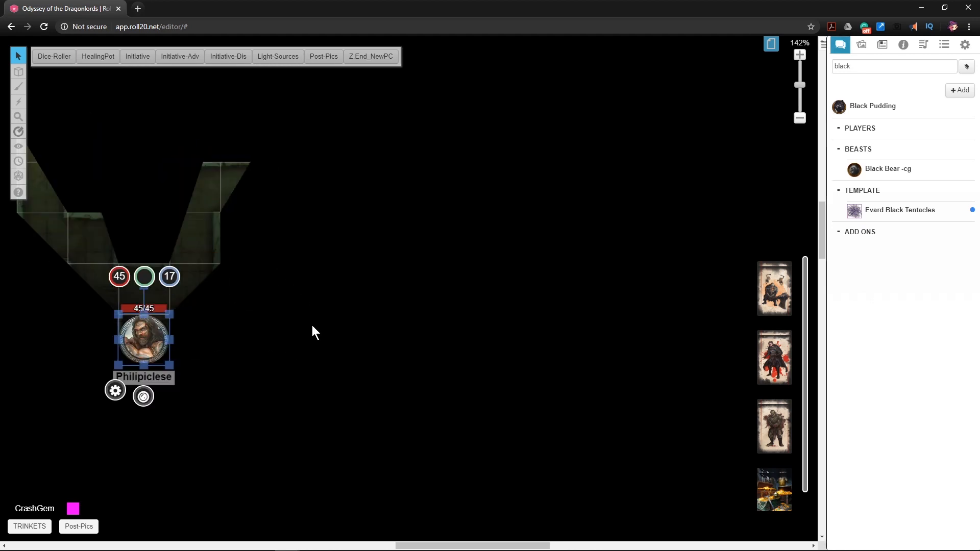
{"action": "key", "text": "Up"}
{"action": "key", "text": "Left"}
{"action": "left_click_drag", "start_coordinate": [312, 332], "coordinate": [475, 385]}
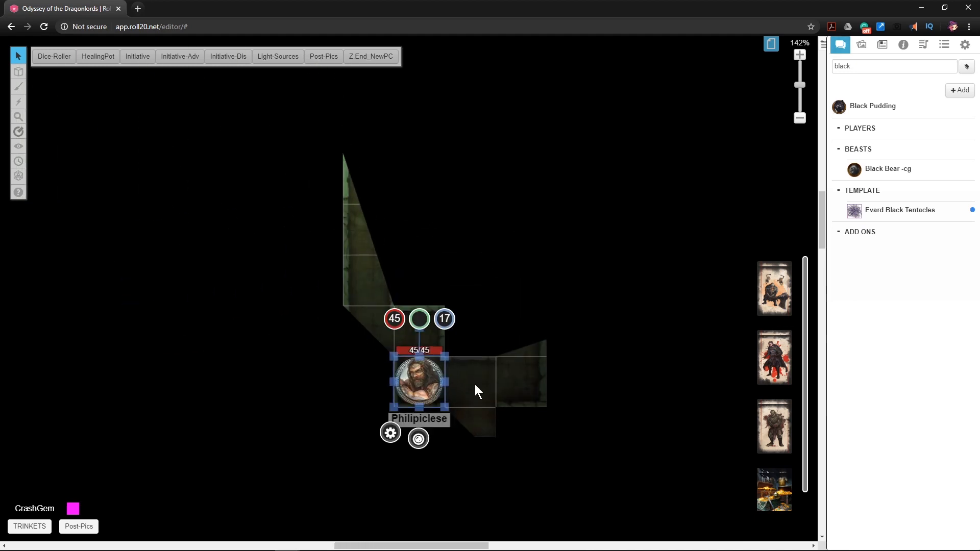
{"action": "scroll", "coordinate": [482, 260], "scroll_direction": "down", "scroll_amount": 10}
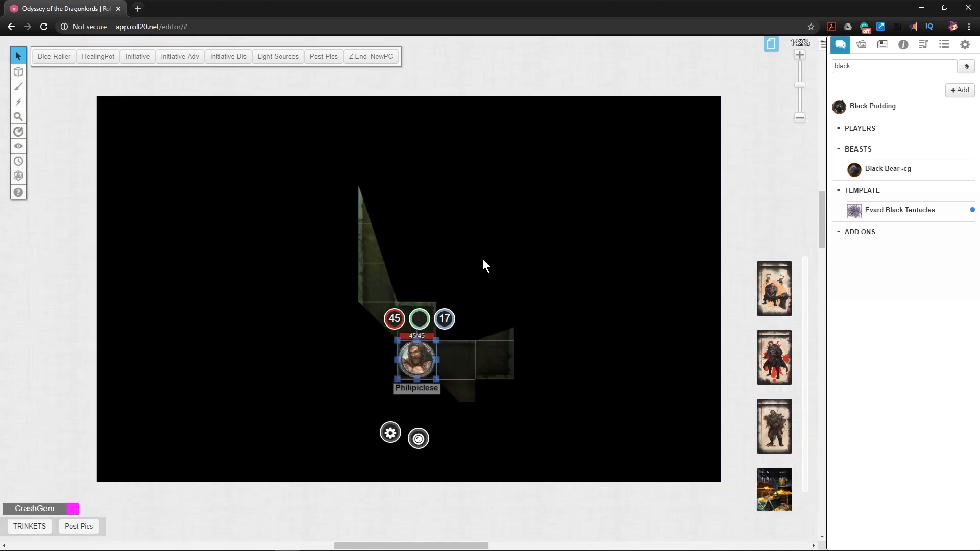
{"action": "scroll", "coordinate": [524, 250], "scroll_direction": "down", "scroll_amount": 3}
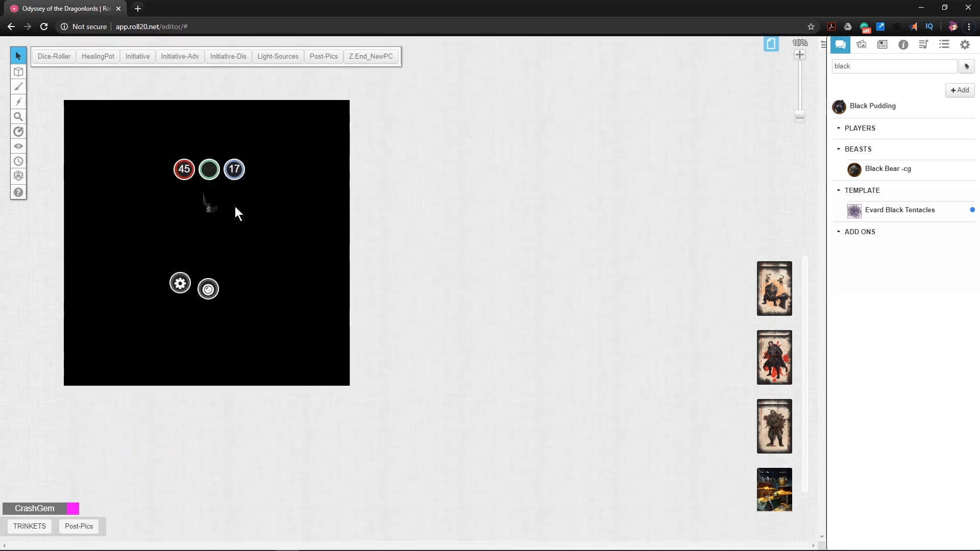
{"action": "scroll", "coordinate": [252, 225], "scroll_direction": "up", "scroll_amount": 5}
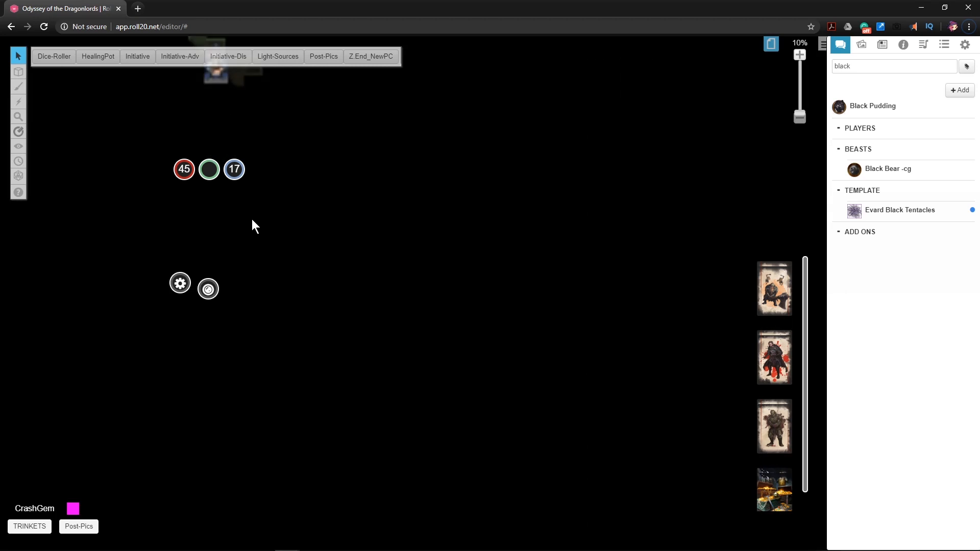
- Test the token's sight by walking it one square north, one west, and up the long corridor to its T-junction
{"action": "scroll", "coordinate": [296, 245], "scroll_direction": "up", "scroll_amount": 8}
{"action": "left_click_drag", "start_coordinate": [11, 286], "coordinate": [292, 261]}
{"action": "scroll", "coordinate": [330, 289], "scroll_direction": "up", "scroll_amount": 5}
{"action": "scroll", "coordinate": [330, 289], "scroll_direction": "up", "scroll_amount": 5}
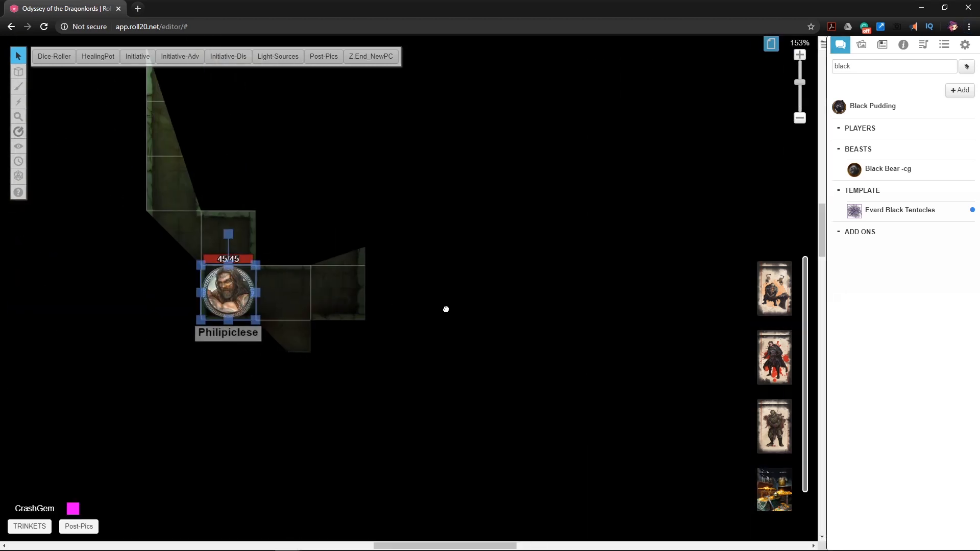
{"action": "scroll", "coordinate": [439, 277], "scroll_direction": "down", "scroll_amount": 3}
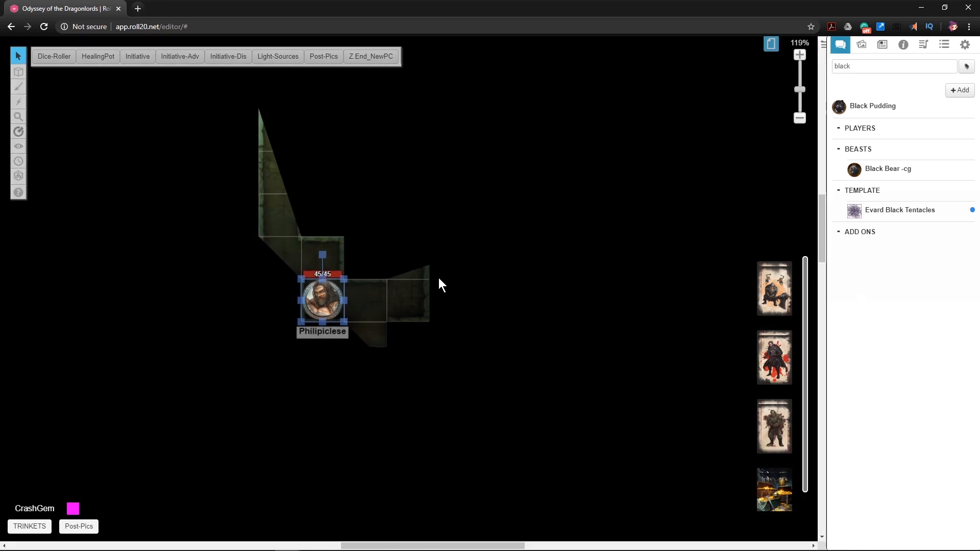
{"action": "scroll", "coordinate": [417, 295], "scroll_direction": "up", "scroll_amount": 2}
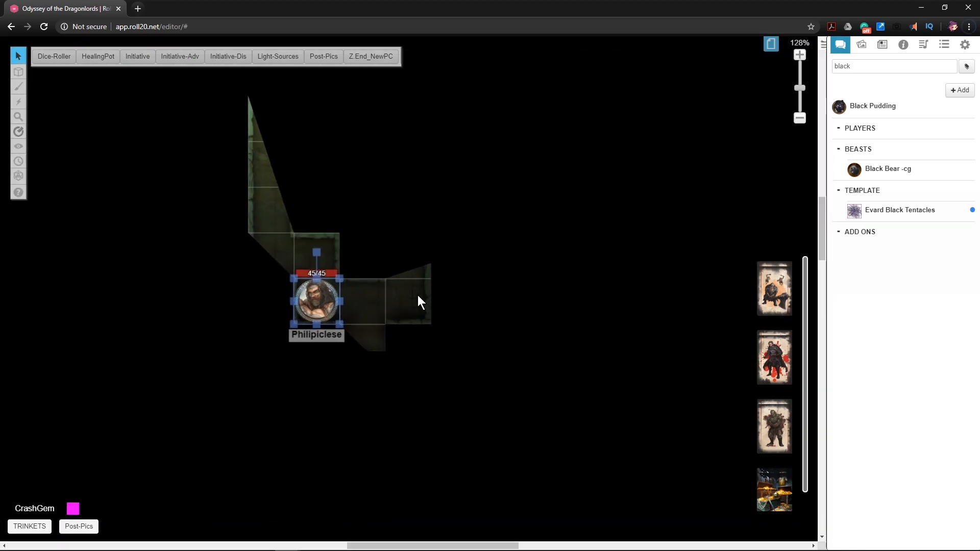
{"action": "left_click", "coordinate": [415, 314]}
{"action": "left_click", "coordinate": [336, 307]}
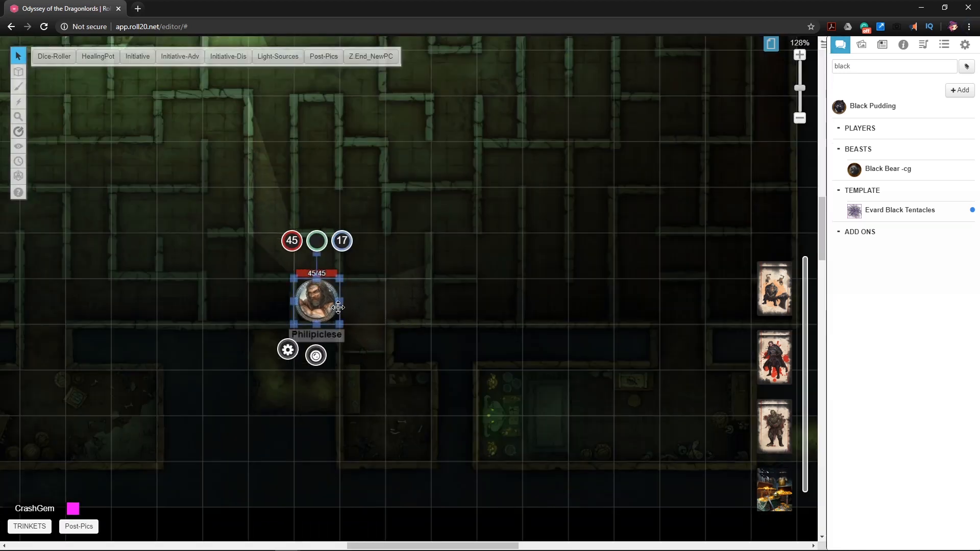
{"action": "key", "text": "ctrl+l"}
{"action": "key", "text": "Up"}
{"action": "key", "text": "Left"}
{"action": "key", "text": "Up"}
{"action": "key", "text": "Up"}
{"action": "key", "text": "Up"}
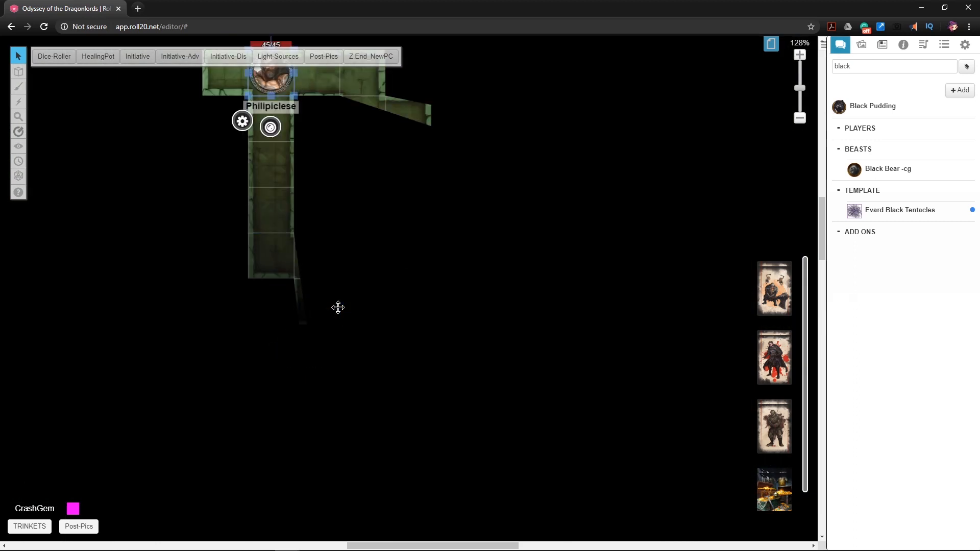
- Check the junction's western dead end with the token, and follow the eastern branch down its stepped passage
{"action": "scroll", "coordinate": [296, 278], "scroll_direction": "up", "scroll_amount": 3}
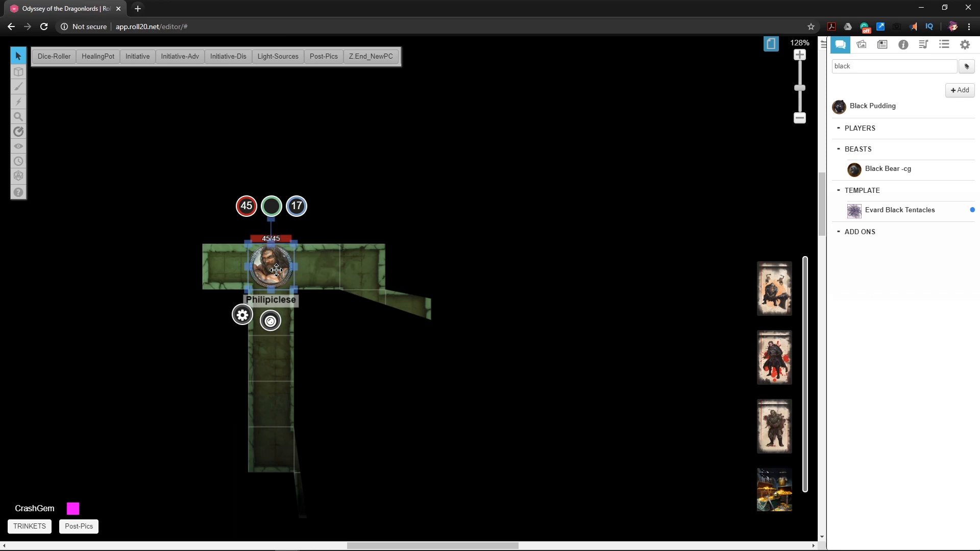
{"action": "key", "text": "Left"}
{"action": "key", "text": "Right"}
{"action": "key", "text": "Right"}
{"action": "key", "text": "Right"}
{"action": "key", "text": "Down"}
{"action": "key", "text": "Right"}
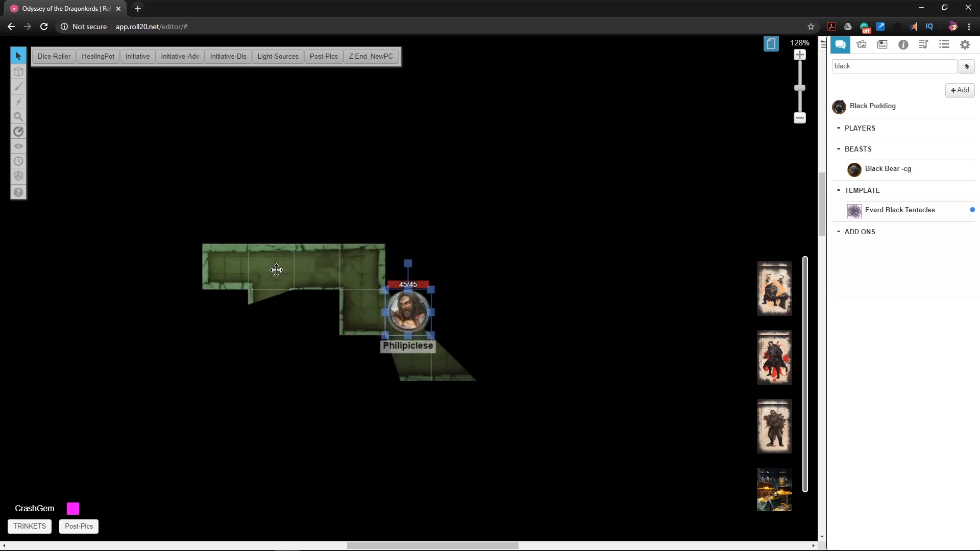
{"action": "key", "text": "Down"}
{"action": "key", "text": "Right"}
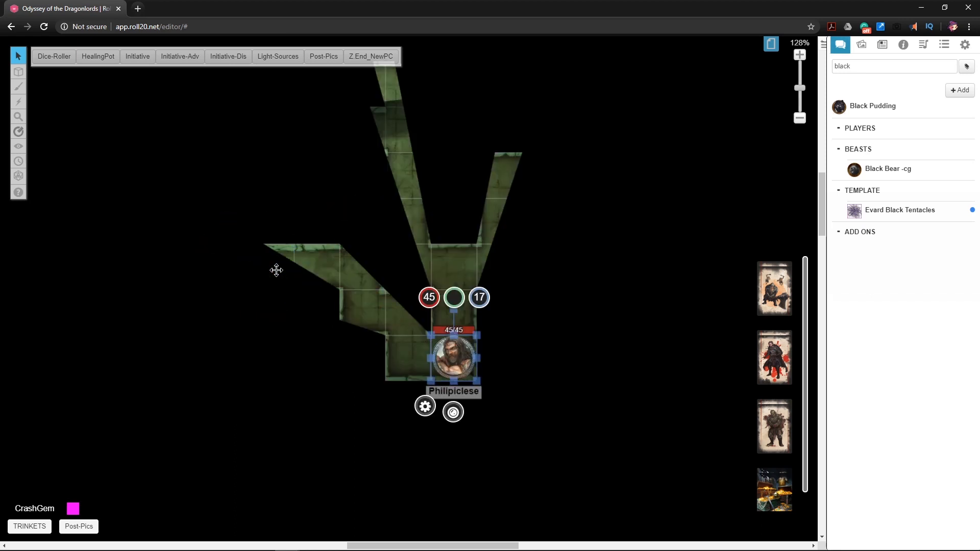
- Walk the token north through the adjoining corridors to the eastern entrance of the glowing central chamber
{"action": "key", "text": "Up"}
{"action": "key", "text": "Up"}
{"action": "key", "text": "Left"}
{"action": "key", "text": "Up"}
{"action": "key", "text": "Up"}
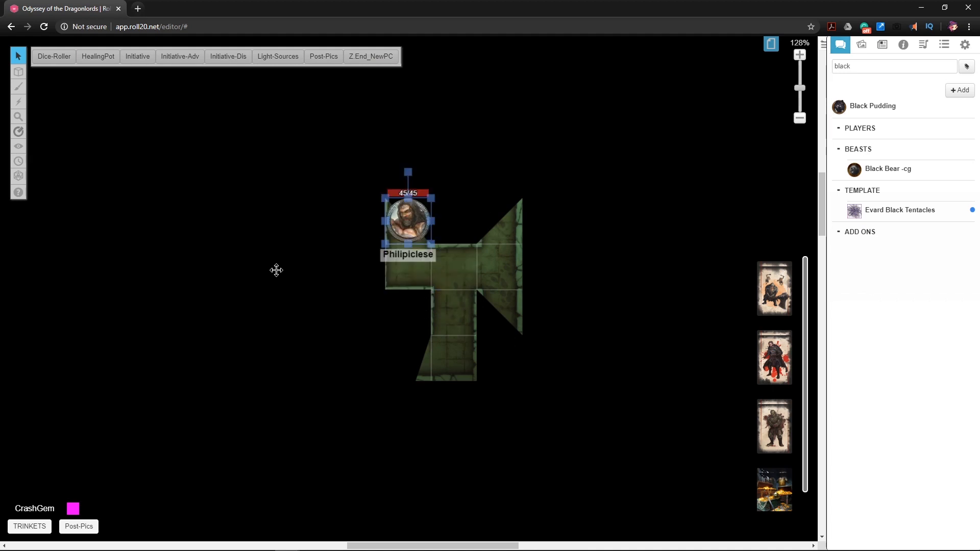
{"action": "key", "text": "Up"}
{"action": "key", "text": "Left"}
{"action": "key", "text": "Up"}
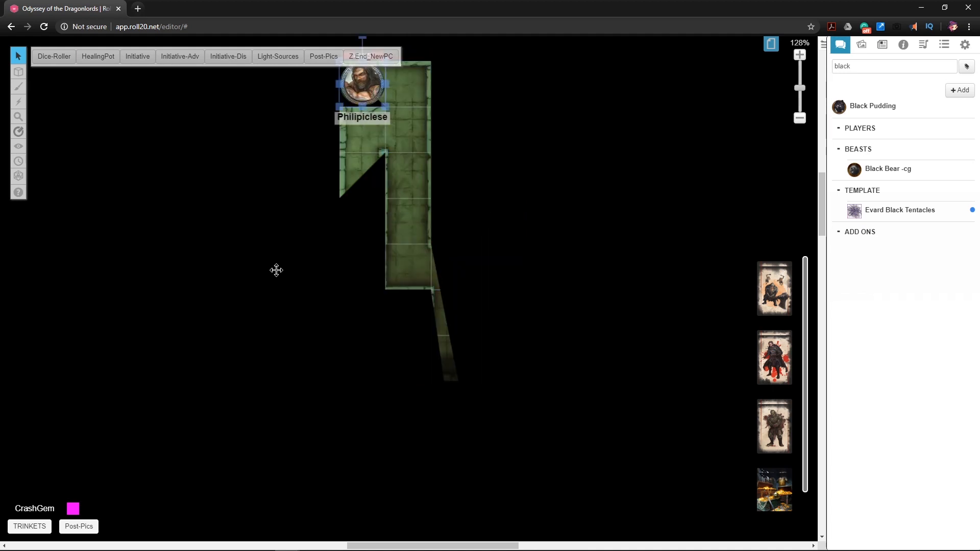
- Guide the token west across the glowing central chamber to test its wall sightlines
{"action": "scroll", "coordinate": [247, 259], "scroll_direction": "up", "scroll_amount": 2}
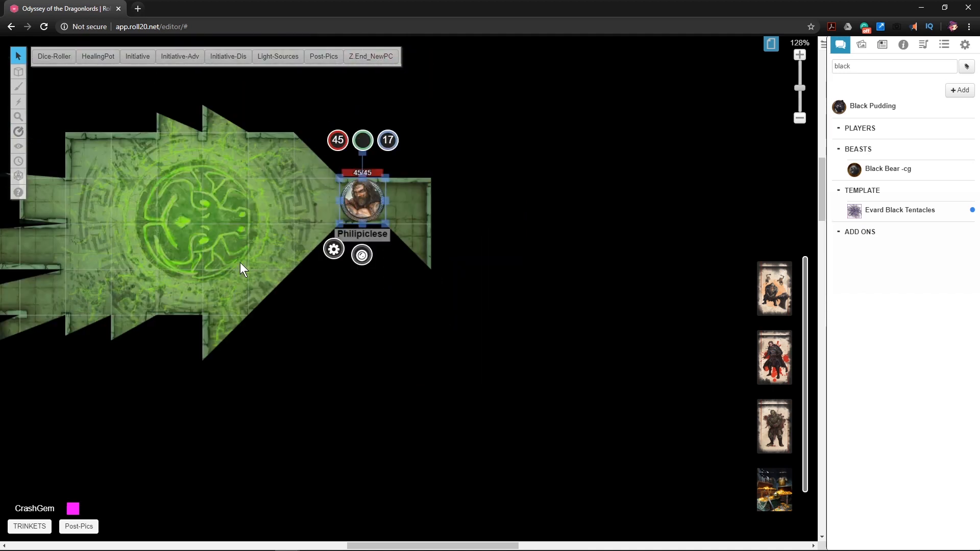
{"action": "key", "text": "Left"}
{"action": "key", "text": "Left"}
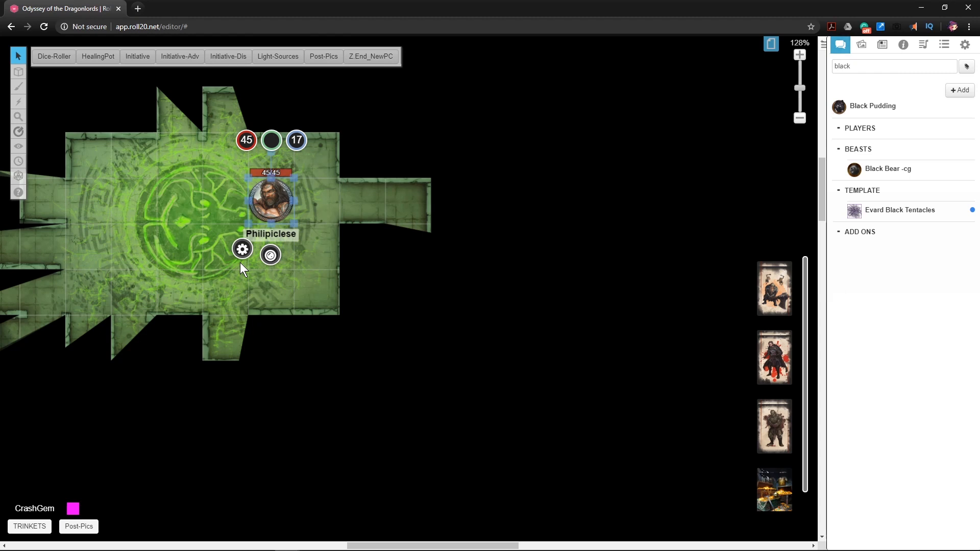
{"action": "key", "text": "Left"}
{"action": "key", "text": "Left"}
{"action": "key", "text": "Down"}
{"action": "key", "text": "Left"}
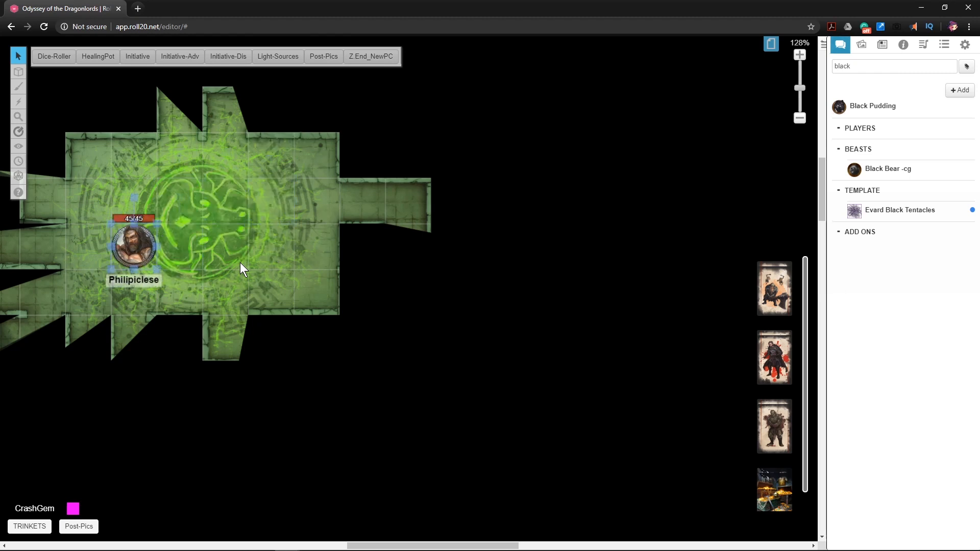
- Lead the token out of the chamber's west side and through the maze passages to the southwest
{"action": "left_click_drag", "start_coordinate": [225, 285], "coordinate": [364, 302]}
{"action": "key", "text": "Up"}
{"action": "key", "text": "Left"}
{"action": "key", "text": "Down"}
{"action": "key", "text": "Left"}
{"action": "key", "text": "Left"}
{"action": "key", "text": "Left"}
{"action": "key", "text": "Left"}
{"action": "key", "text": "Down"}
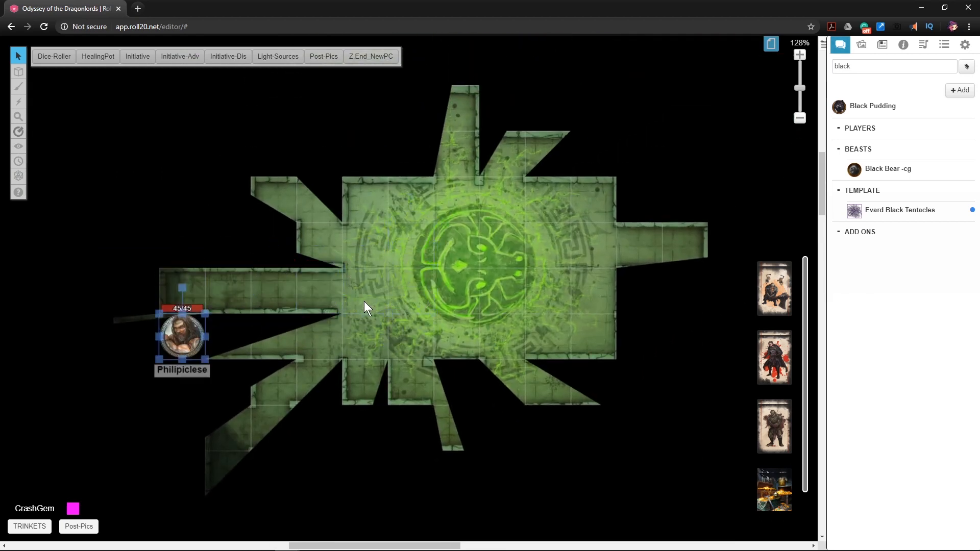
{"action": "key", "text": "Down"}
{"action": "key", "text": "Left"}
{"action": "key", "text": "Right"}
{"action": "key", "text": "Right"}
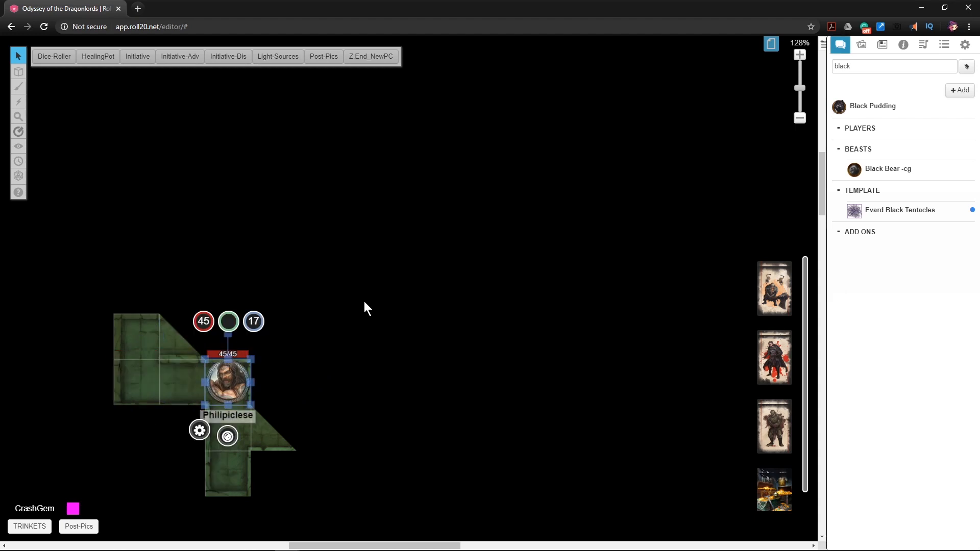
{"action": "key", "text": "Down"}
- On the Dynamic Lighting layer, draw a red one-square wall segment across the gap northwest of the token
{"action": "left_click", "coordinate": [162, 342]}
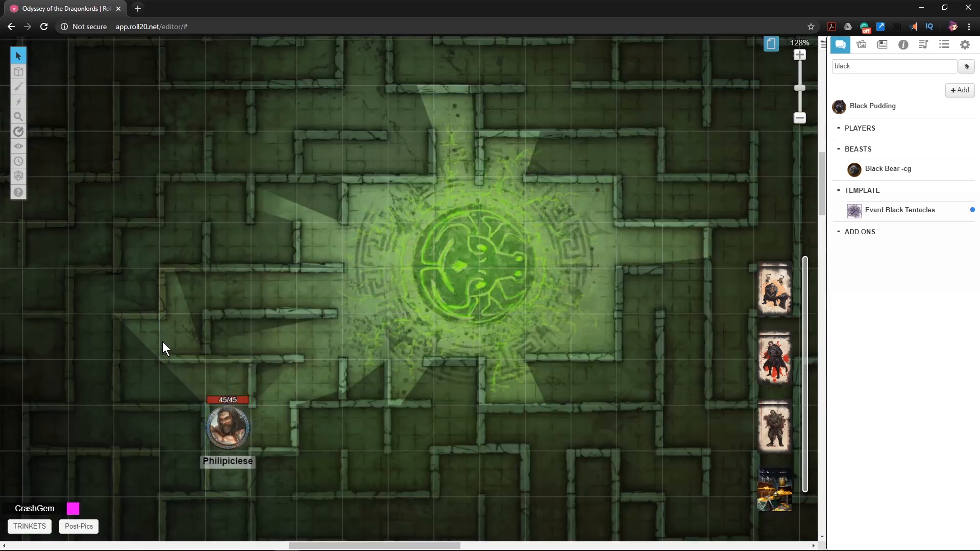
{"action": "mouse_move", "coordinate": [18, 72]}
{"action": "left_click", "coordinate": [57, 112]}
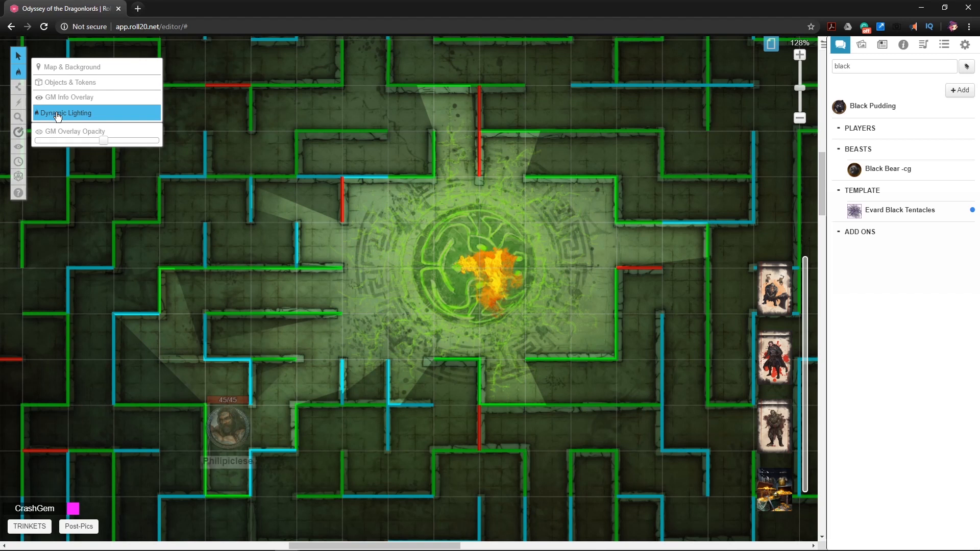
{"action": "left_click", "coordinate": [56, 81]}
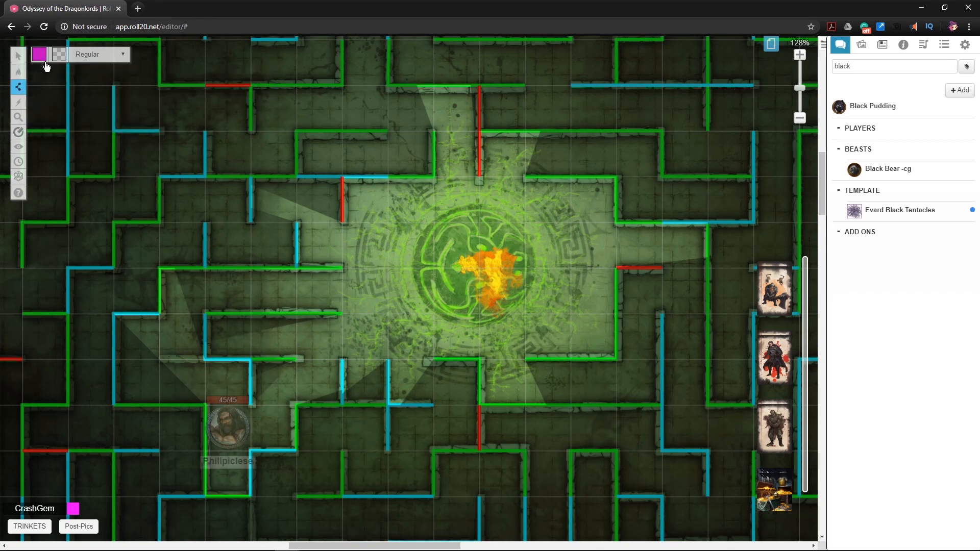
{"action": "left_click", "coordinate": [41, 59]}
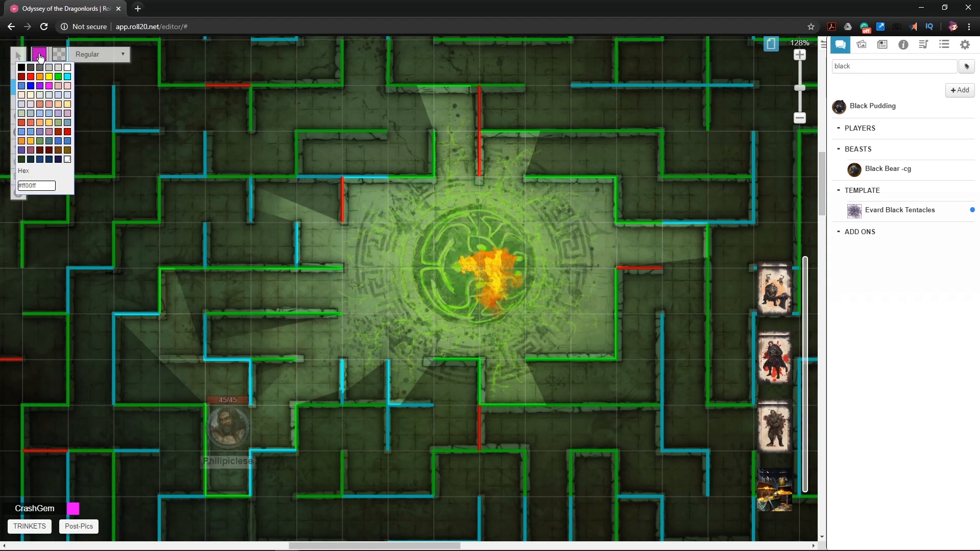
{"action": "left_click", "coordinate": [22, 77]}
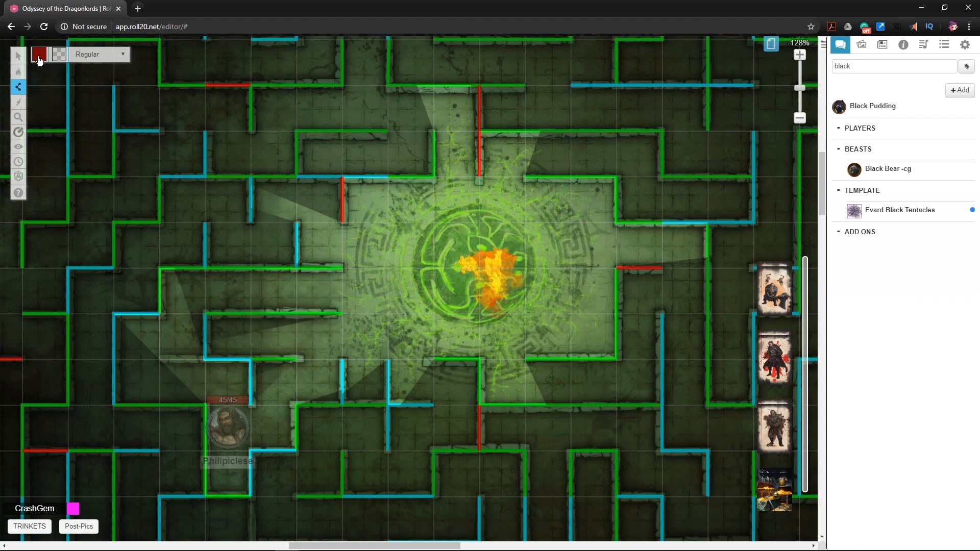
{"action": "left_click", "coordinate": [38, 60]}
{"action": "left_click", "coordinate": [67, 132]}
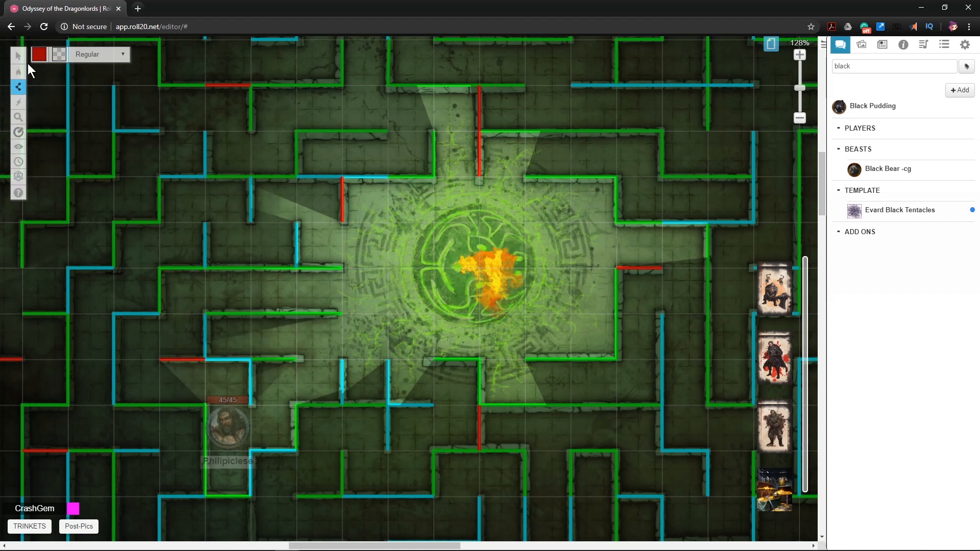
{"action": "left_click", "coordinate": [41, 50]}
- Try to reposition the cyan L-shaped wall line southeast of the token along the stonework
{"action": "scroll", "coordinate": [140, 136], "scroll_direction": "down", "scroll_amount": 2}
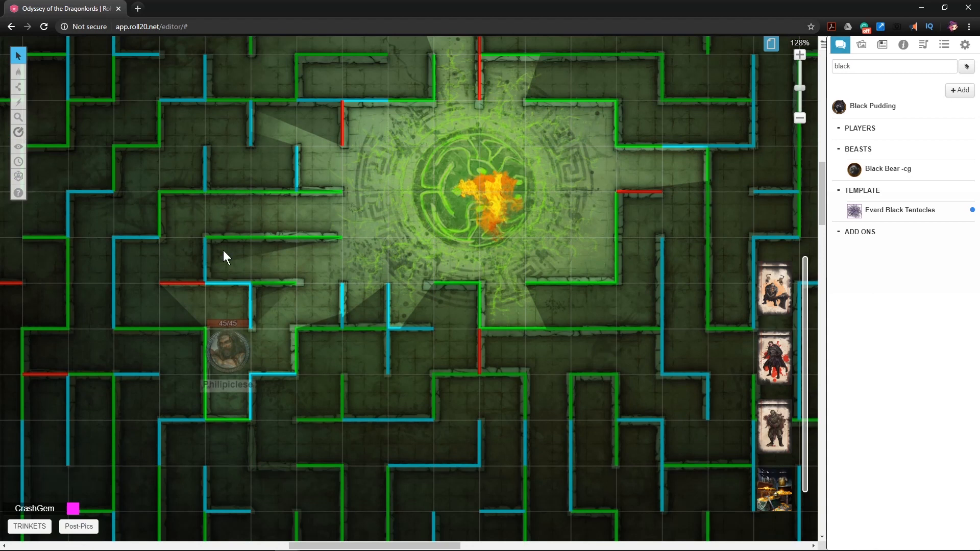
{"action": "left_click", "coordinate": [269, 388]}
{"action": "left_click", "coordinate": [259, 374]}
{"action": "left_click_drag", "start_coordinate": [259, 373], "coordinate": [294, 430]}
{"action": "key", "text": "Delete"}
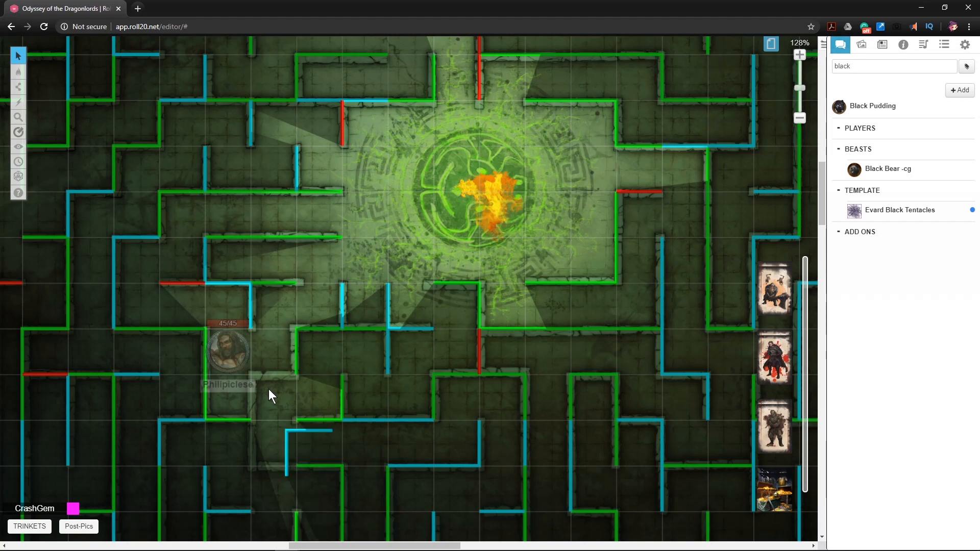
{"action": "left_click_drag", "start_coordinate": [277, 423], "coordinate": [251, 376]}
{"action": "left_click", "coordinate": [327, 391]}
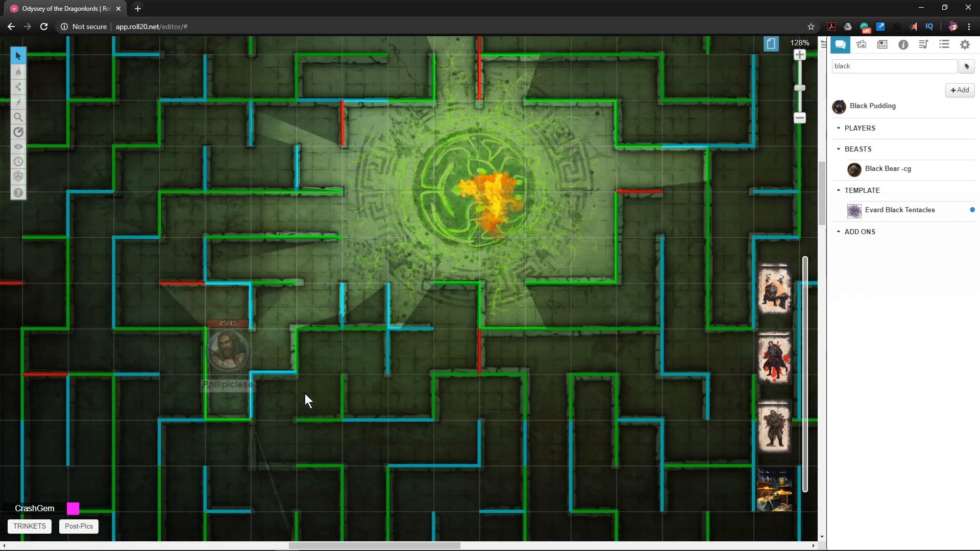
- Delete the cyan L-shaped wall line beside the token and redraw it in cyan along the stonework
{"action": "scroll", "coordinate": [298, 397], "scroll_direction": "up", "scroll_amount": 2}
{"action": "scroll", "coordinate": [294, 401], "scroll_direction": "up", "scroll_amount": 3}
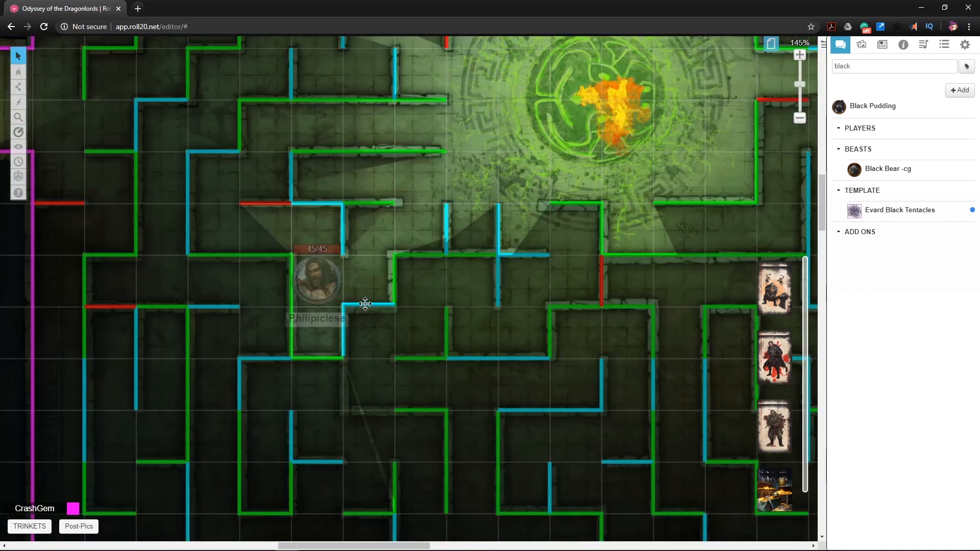
{"action": "left_click", "coordinate": [362, 306]}
{"action": "left_click_drag", "start_coordinate": [362, 306], "coordinate": [367, 306]}
{"action": "left_click", "coordinate": [390, 317]}
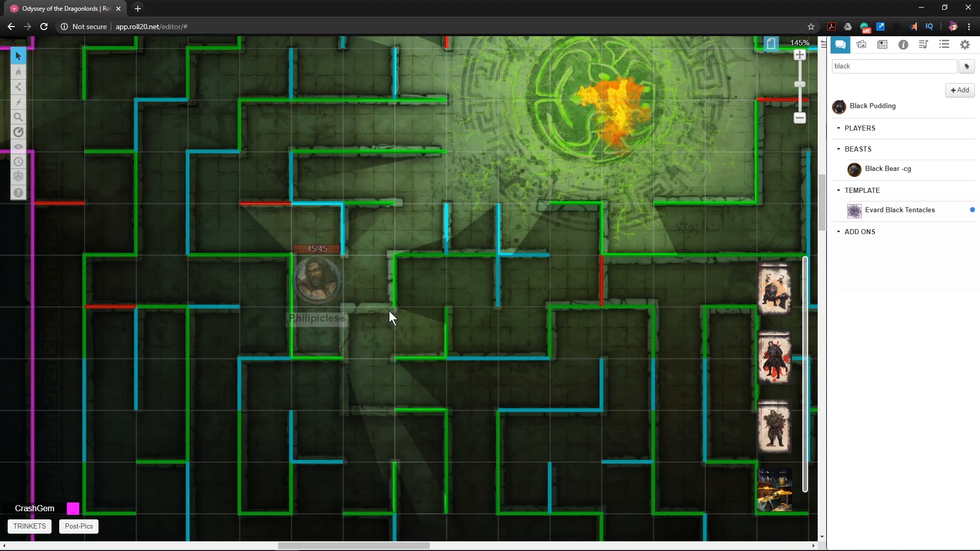
{"action": "mouse_move", "coordinate": [21, 96]}
{"action": "left_click", "coordinate": [59, 99]}
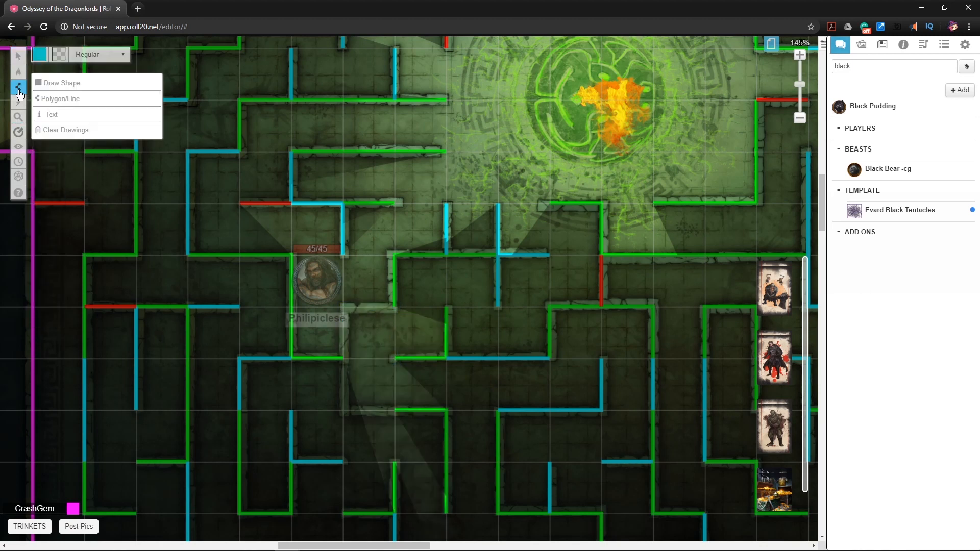
{"action": "left_click", "coordinate": [348, 308]}
{"action": "left_click", "coordinate": [338, 362]}
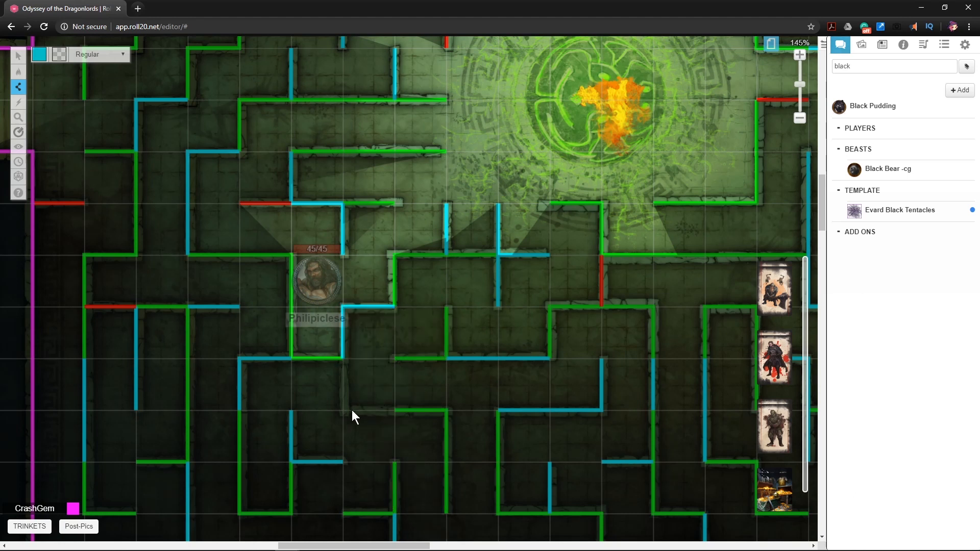
- Draw a red L-shaped wall from the redrawn cyan wall's southern end, one square south and one square east
{"action": "left_click", "coordinate": [40, 54]}
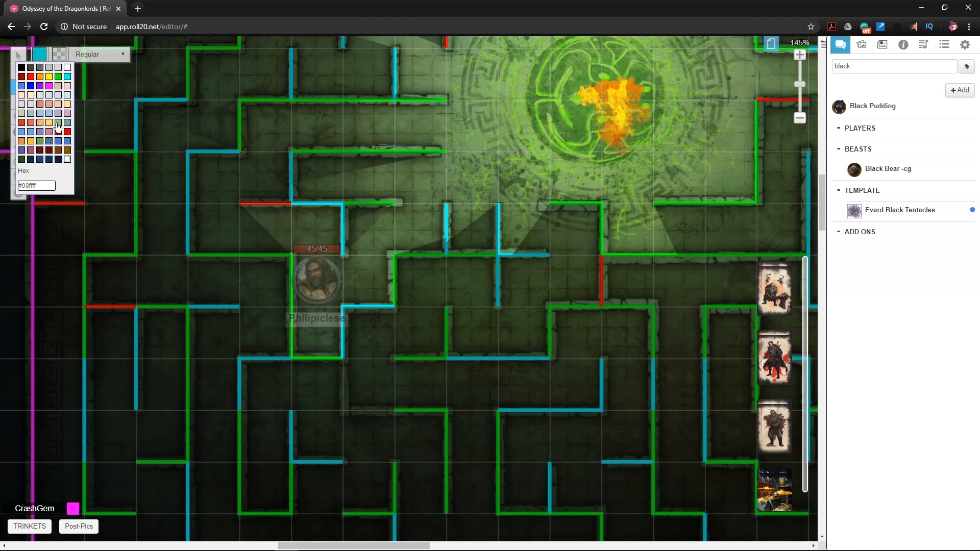
{"action": "left_click", "coordinate": [60, 80]}
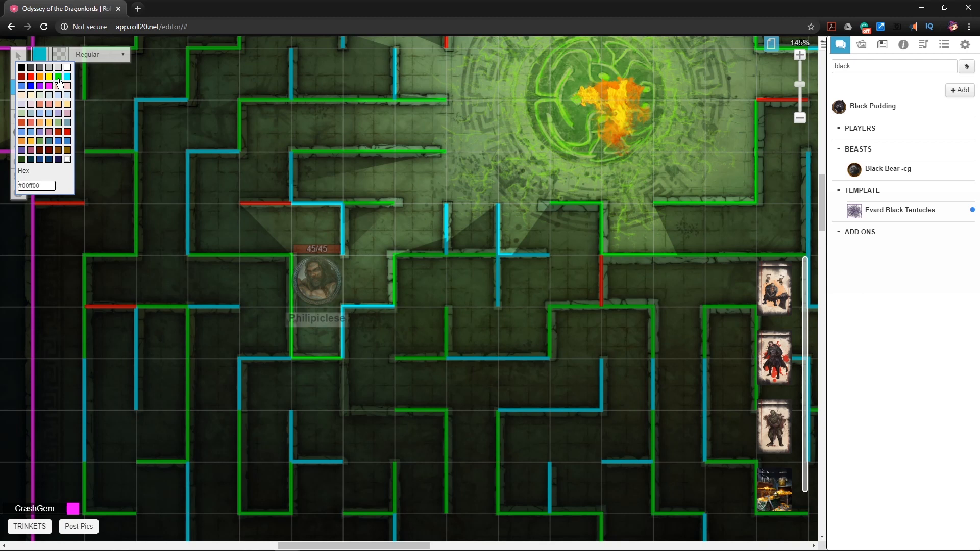
{"action": "left_click", "coordinate": [50, 84]}
{"action": "left_click", "coordinate": [31, 77]}
{"action": "left_click", "coordinate": [346, 188]}
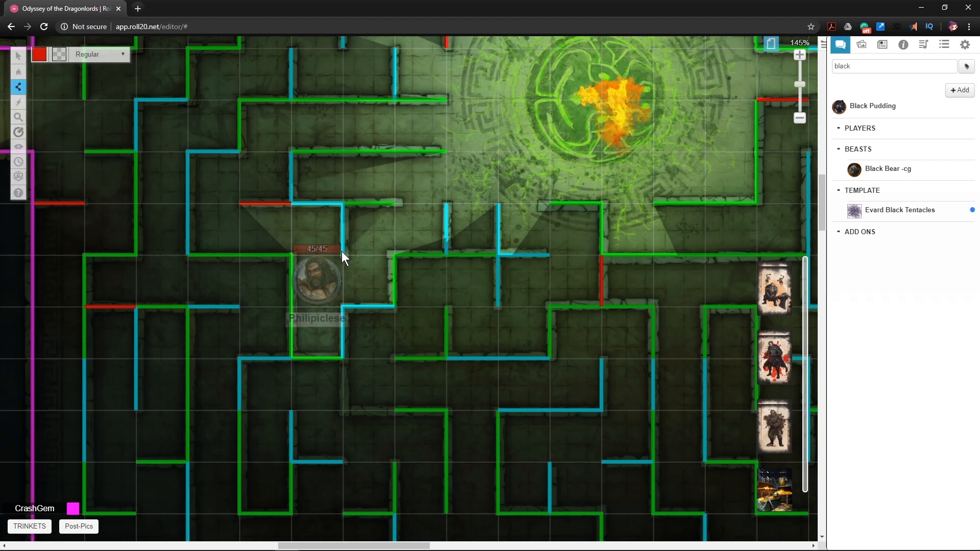
{"action": "left_click", "coordinate": [344, 356]}
{"action": "left_click", "coordinate": [341, 410]}
{"action": "left_click", "coordinate": [402, 409]}
{"action": "right_click", "coordinate": [402, 409]}
{"action": "scroll", "coordinate": [534, 264], "scroll_direction": "down", "scroll_amount": 5}
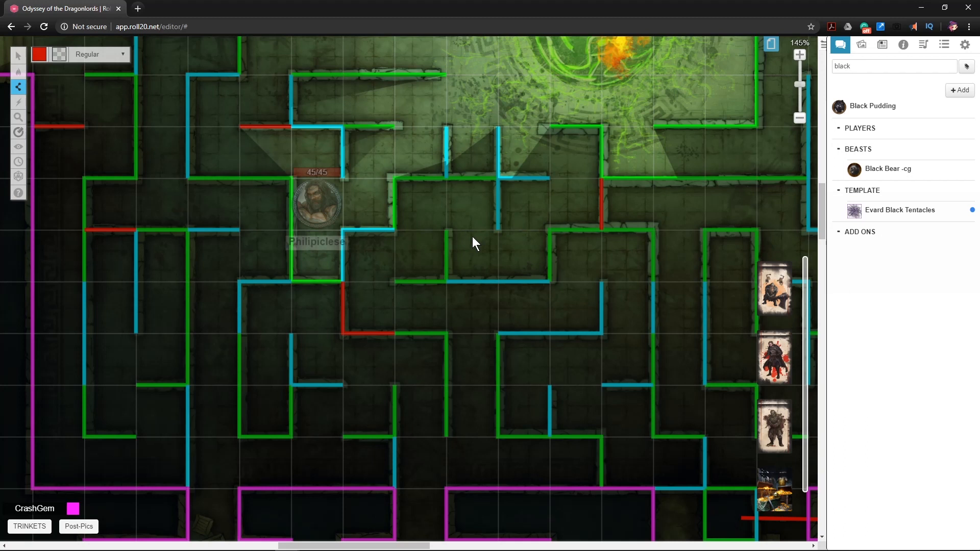
- Inspect the dynamic lighting walls around the central maze, the rooms along its northern side and the hall with the horned statues
{"action": "scroll", "coordinate": [463, 259], "scroll_direction": "up", "scroll_amount": 3}
{"action": "scroll", "coordinate": [331, 288], "scroll_direction": "up", "scroll_amount": 2}
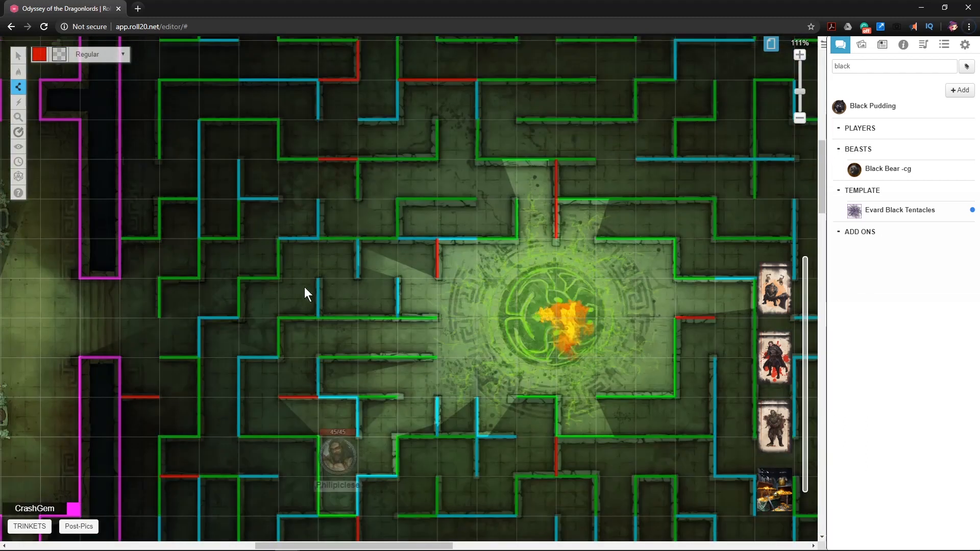
{"action": "mouse_move", "coordinate": [15, 50]}
{"action": "left_click", "coordinate": [56, 44]}
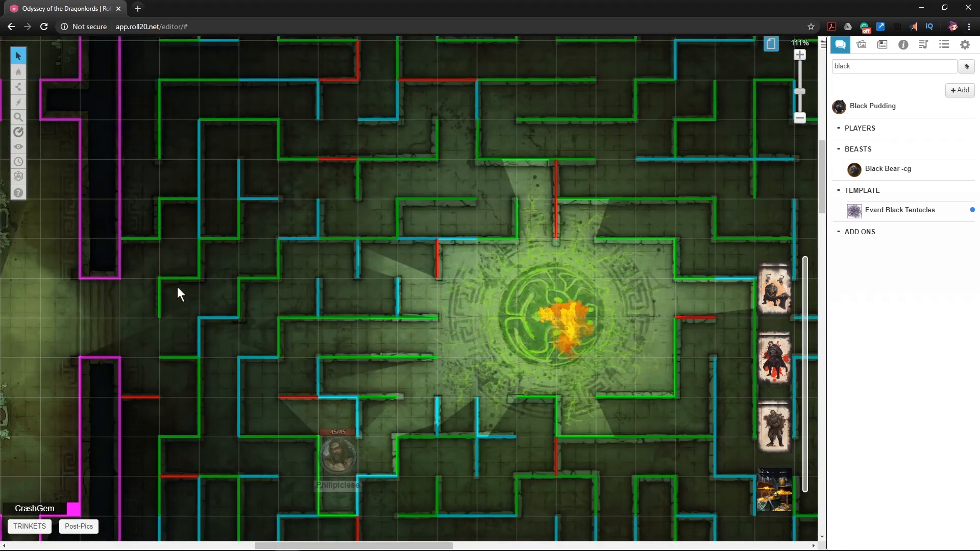
{"action": "left_click_drag", "start_coordinate": [134, 332], "coordinate": [313, 181]}
{"action": "left_click_drag", "start_coordinate": [476, 176], "coordinate": [445, 516]}
{"action": "left_click_drag", "start_coordinate": [474, 246], "coordinate": [509, 283]}
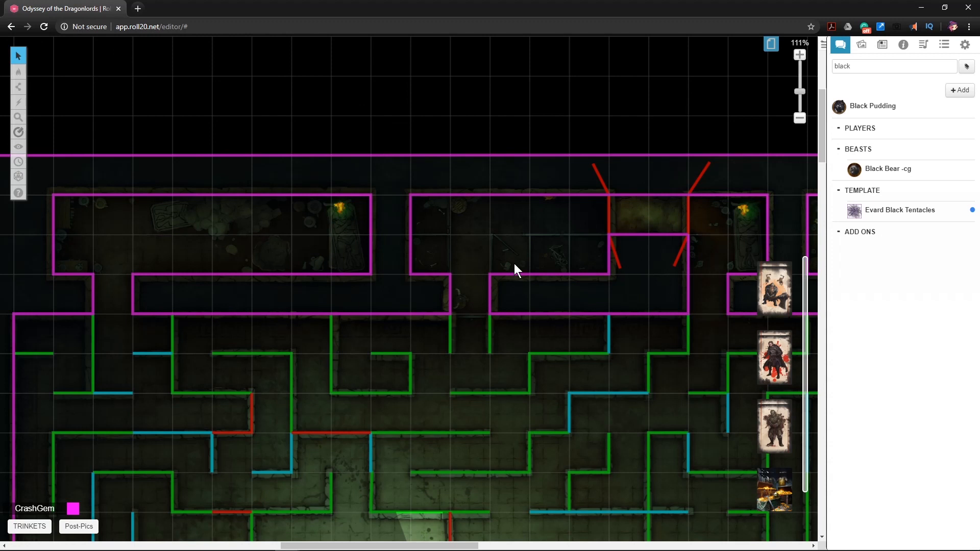
{"action": "left_click", "coordinate": [527, 239]}
{"action": "left_click", "coordinate": [526, 251]}
{"action": "left_click_drag", "start_coordinate": [438, 371], "coordinate": [694, 120]}
{"action": "left_click_drag", "start_coordinate": [257, 392], "coordinate": [545, 295]}
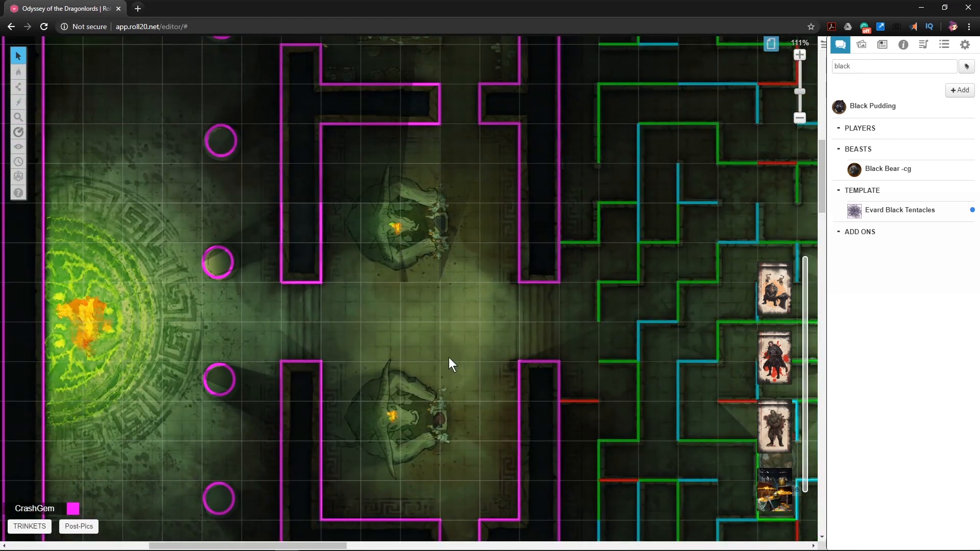
{"action": "left_click_drag", "start_coordinate": [392, 373], "coordinate": [451, 317]}
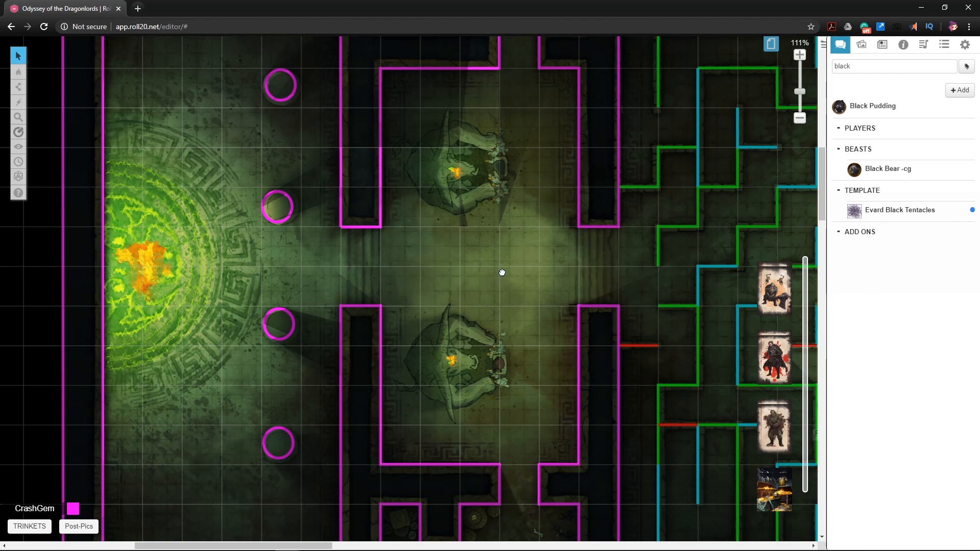
{"action": "left_click_drag", "start_coordinate": [500, 273], "coordinate": [479, 274]}
{"action": "left_click", "coordinate": [449, 291]}
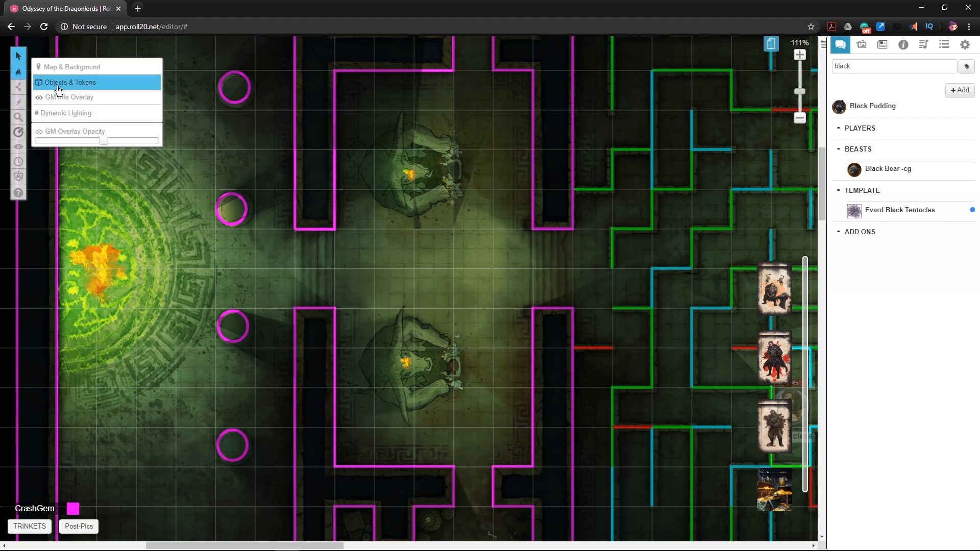
- Make Objects & Tokens the active layer and ping the upper and lower horned statues in the hall
{"action": "left_click", "coordinate": [77, 84]}
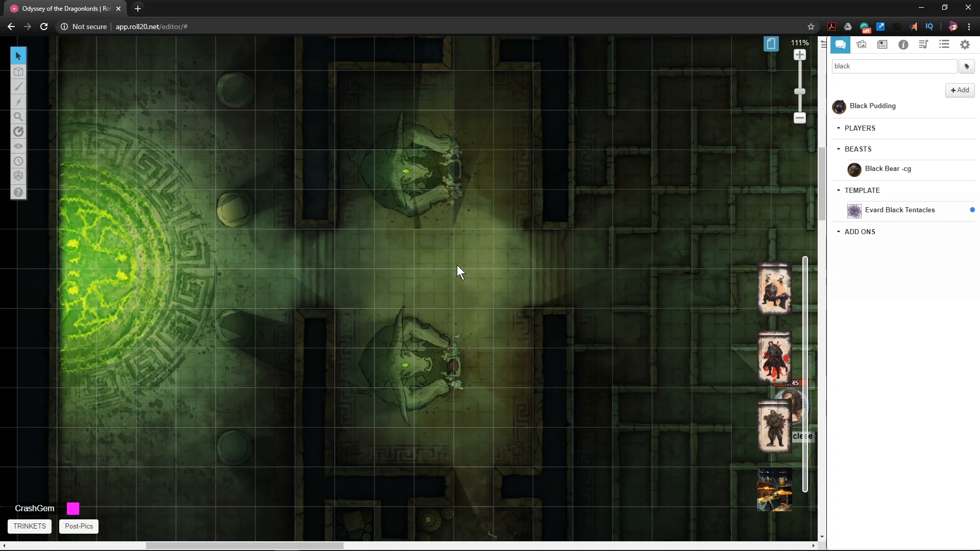
{"action": "left_click_drag", "start_coordinate": [490, 309], "coordinate": [511, 341]}
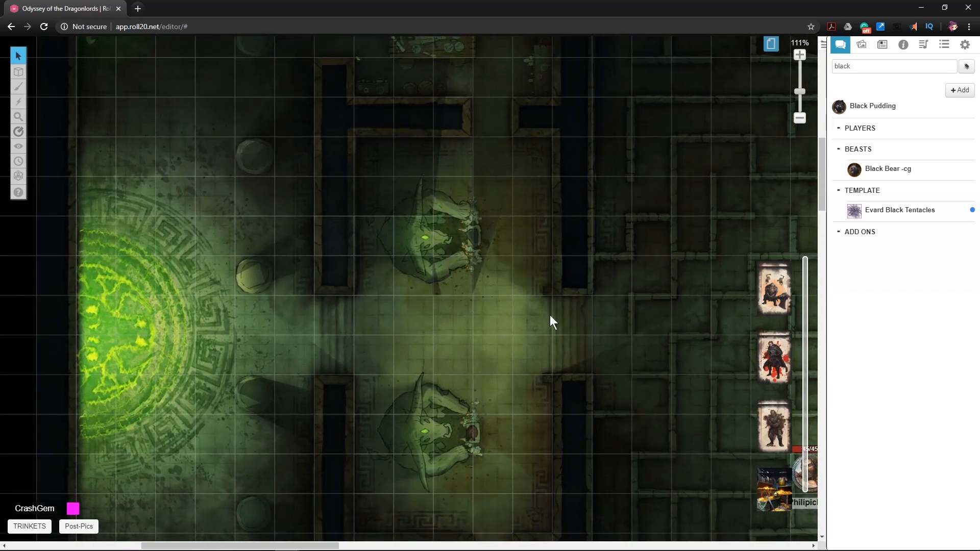
{"action": "left_click", "coordinate": [433, 241]}
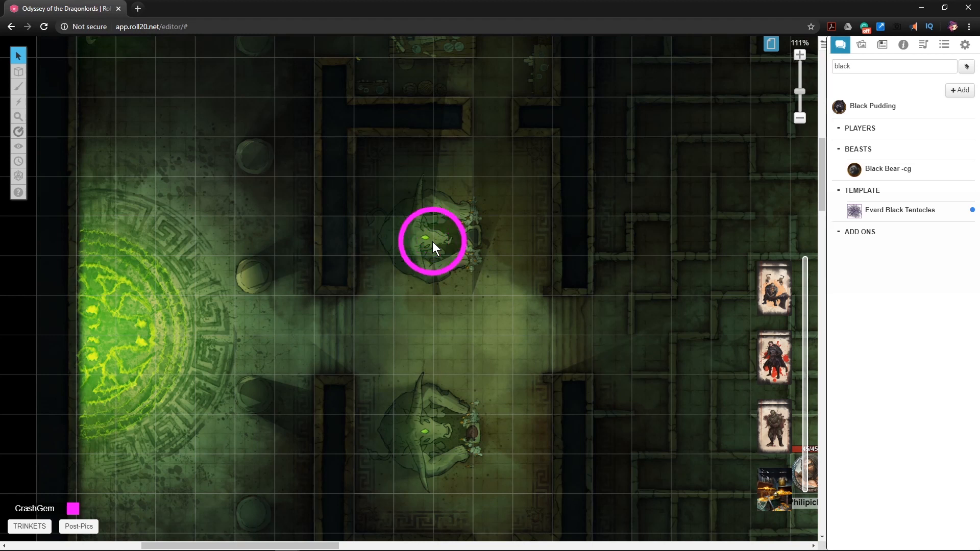
{"action": "left_click", "coordinate": [440, 424]}
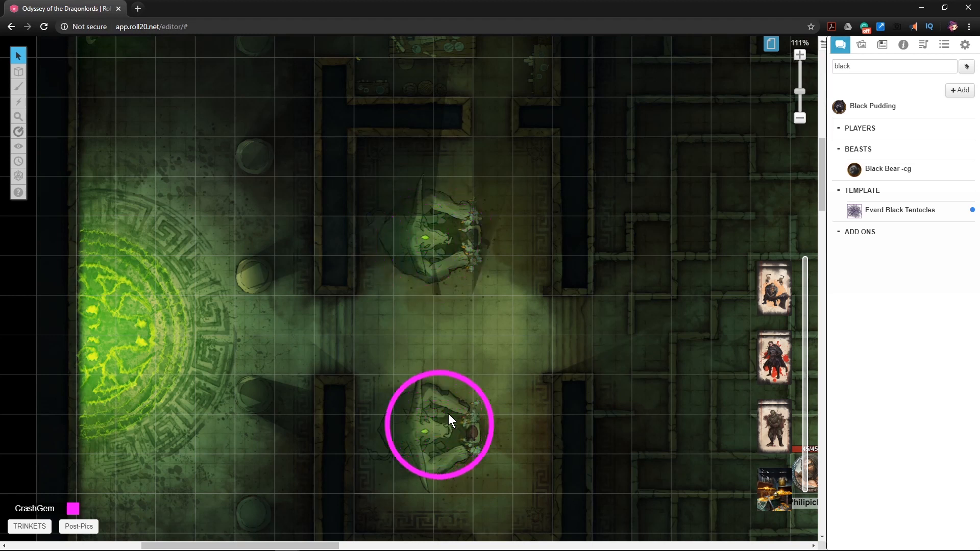
- Examine the statue hall, the storerooms south of it and the glowing central maze chamber without the lighting lines
{"action": "scroll", "coordinate": [619, 351], "scroll_direction": "up", "scroll_amount": 3}
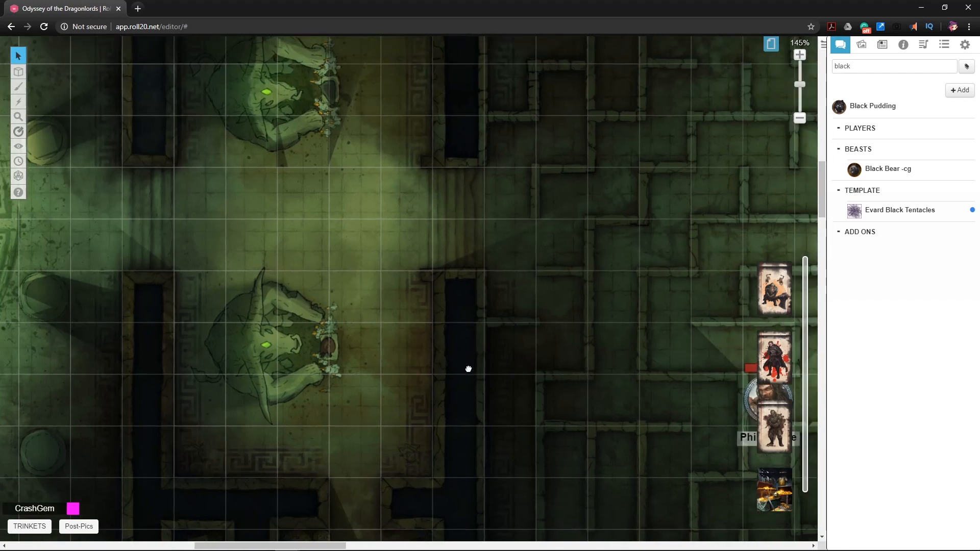
{"action": "left_click_drag", "start_coordinate": [468, 368], "coordinate": [362, 380]}
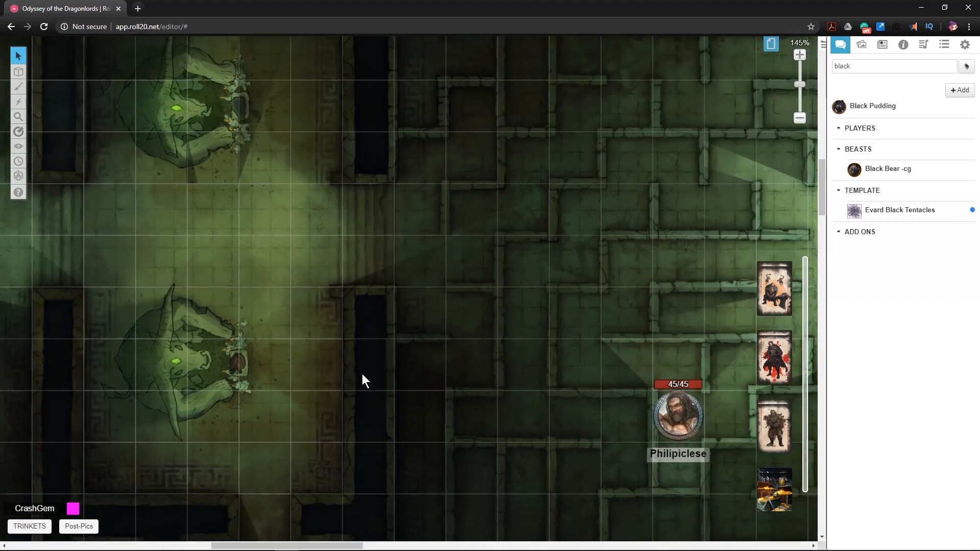
{"action": "left_click", "coordinate": [252, 369]}
{"action": "left_click_drag", "start_coordinate": [253, 118], "coordinate": [329, 120]}
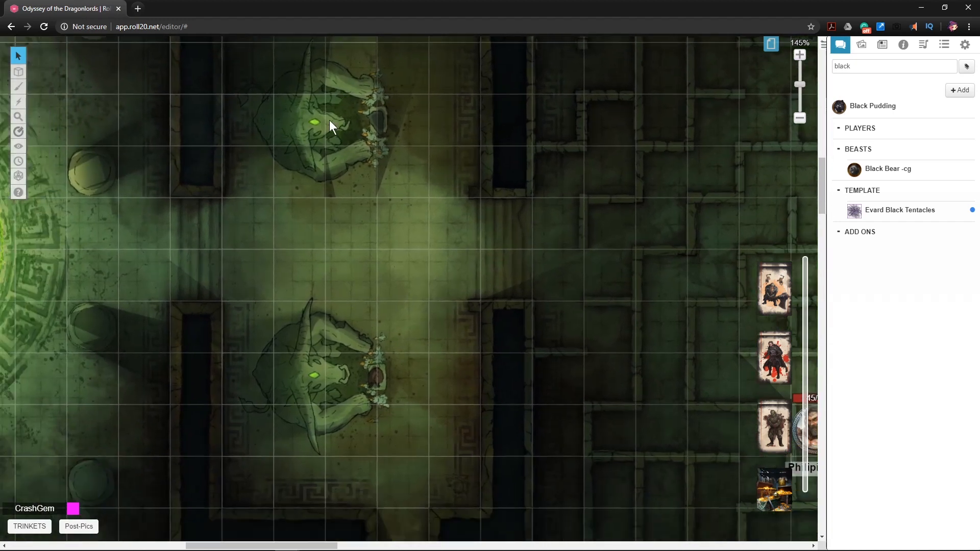
{"action": "left_click_drag", "start_coordinate": [318, 395], "coordinate": [418, 222]}
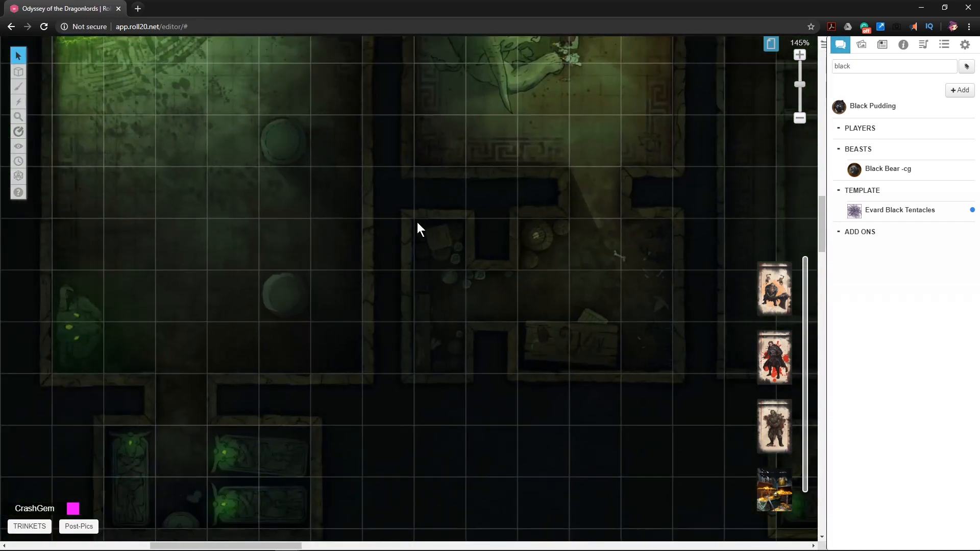
{"action": "left_click_drag", "start_coordinate": [377, 252], "coordinate": [441, 165]}
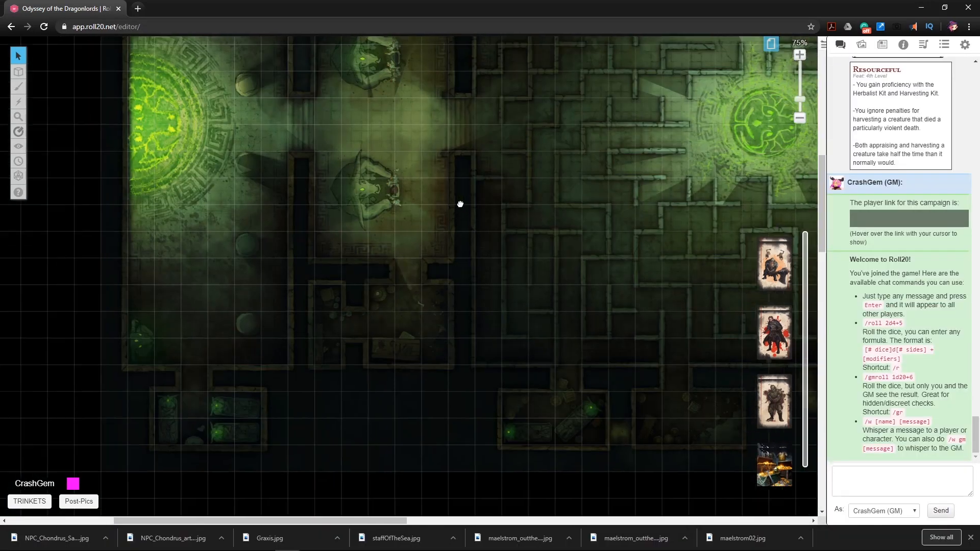
{"action": "left_click_drag", "start_coordinate": [459, 203], "coordinate": [534, 290]}
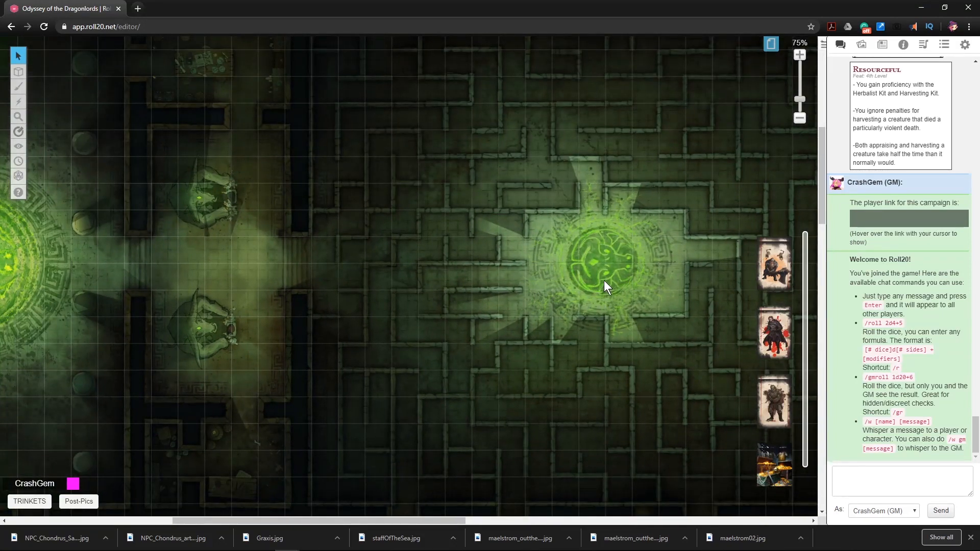
{"action": "left_click_drag", "start_coordinate": [650, 310], "coordinate": [603, 282]}
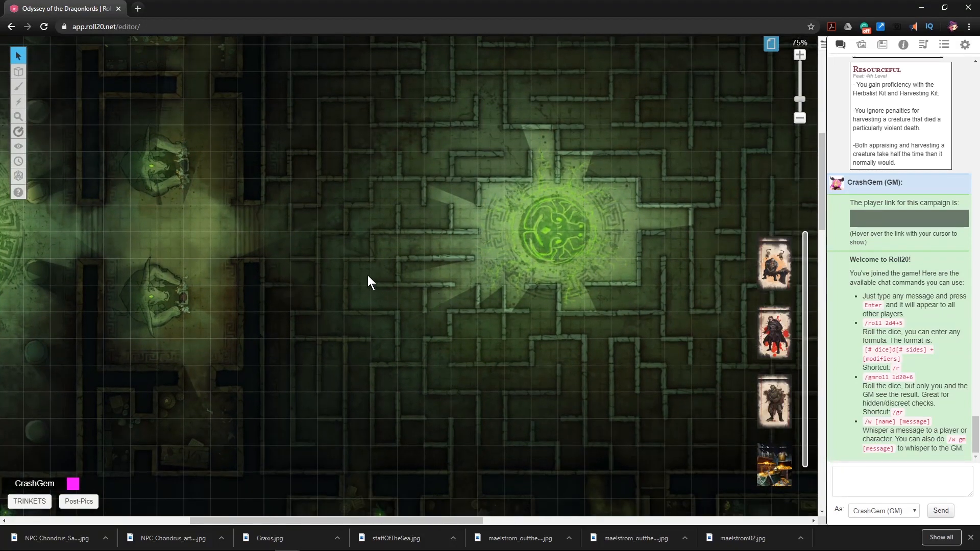
{"action": "scroll", "coordinate": [368, 280], "scroll_direction": "left", "scroll_amount": 3}
{"action": "scroll", "coordinate": [570, 220], "scroll_direction": "right", "scroll_amount": 2}
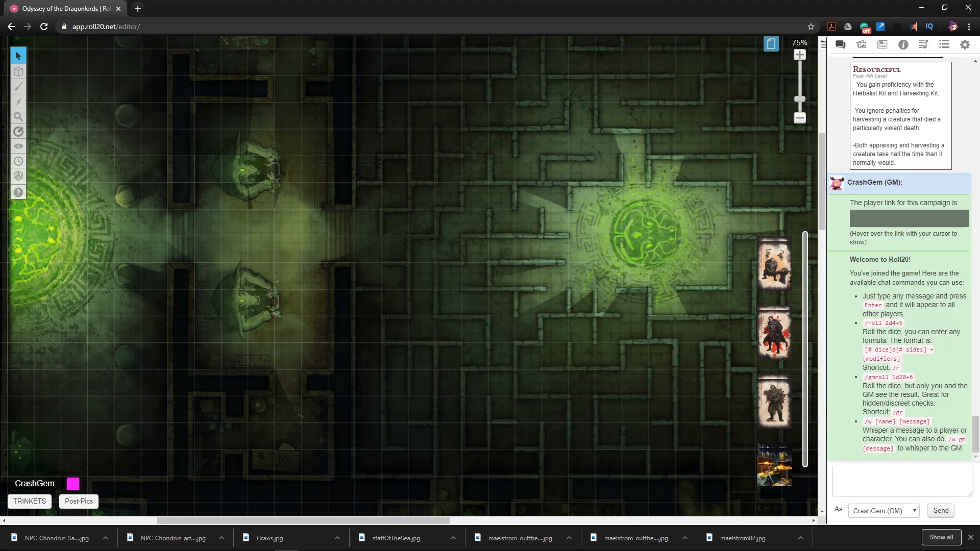
- Add the grey bull-head token image to the map from outside the browser and shrink it to one grid square
{"action": "key", "text": "alt+Tab"}
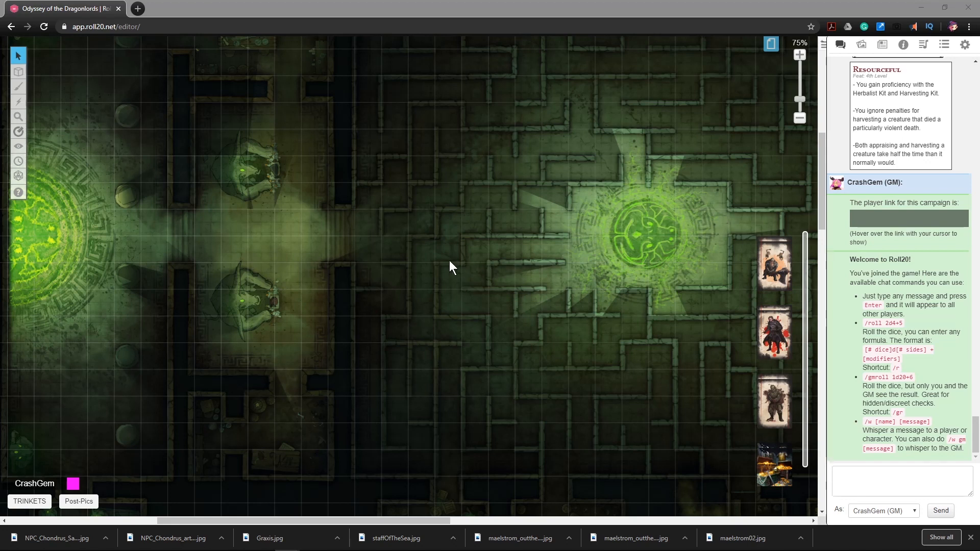
{"action": "left_click_drag", "start_coordinate": [317, 226], "coordinate": [437, 271]}
{"action": "left_click_drag", "start_coordinate": [715, 224], "coordinate": [332, 261]}
{"action": "left_click_drag", "start_coordinate": [421, 226], "coordinate": [308, 160]}
{"action": "left_click_drag", "start_coordinate": [275, 257], "coordinate": [264, 110]}
{"action": "left_click_drag", "start_coordinate": [273, 224], "coordinate": [411, 299]}
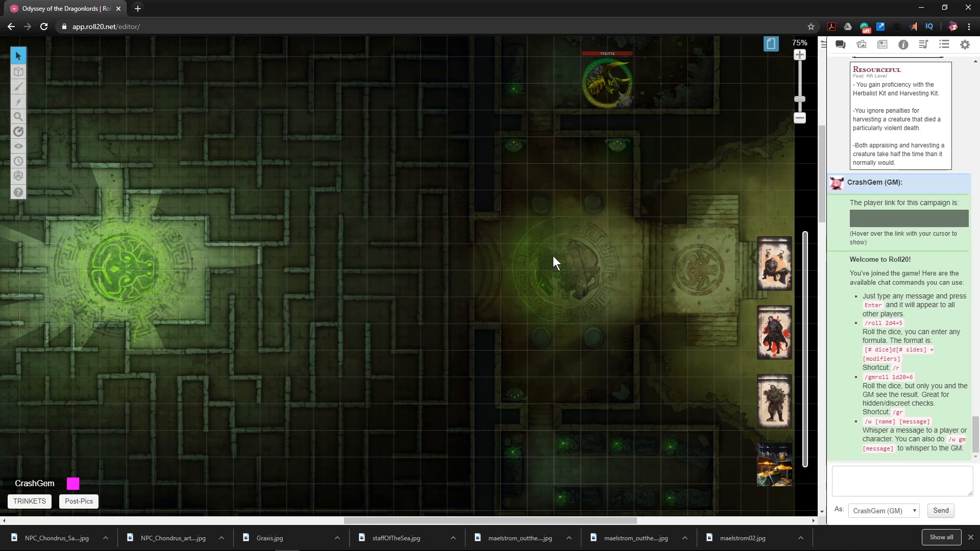
{"action": "left_click_drag", "start_coordinate": [626, 262], "coordinate": [499, 316]}
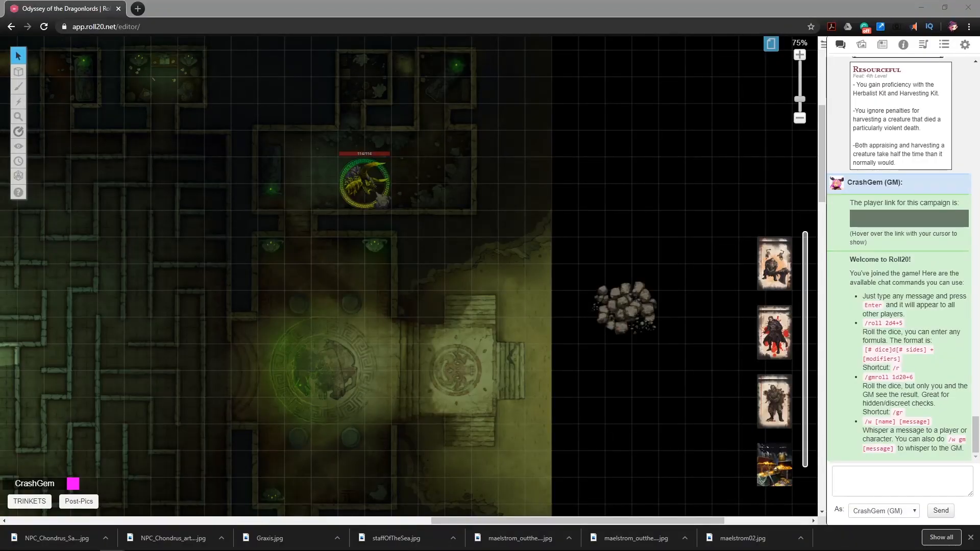
{"action": "left_click_drag", "start_coordinate": [979, 204], "coordinate": [504, 235]}
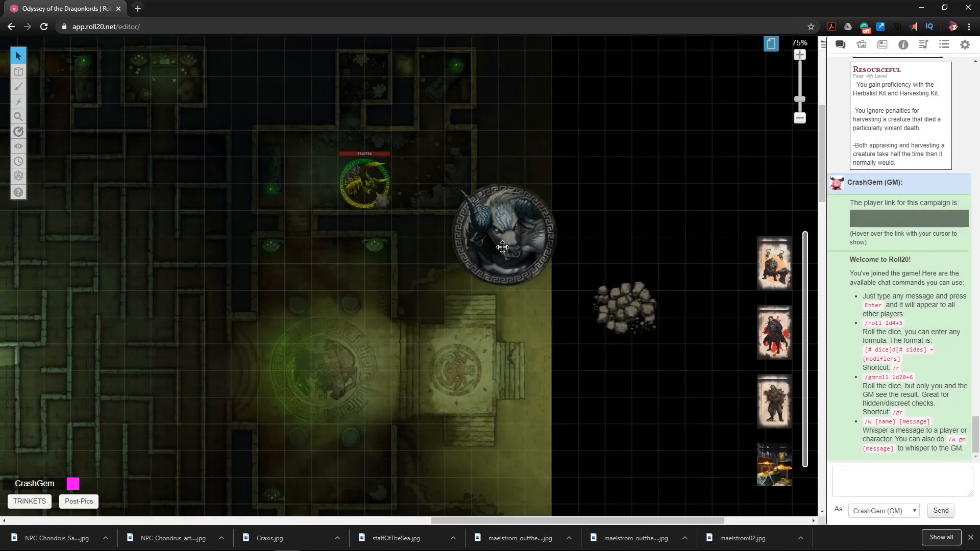
{"action": "left_click_drag", "start_coordinate": [503, 247], "coordinate": [577, 170]}
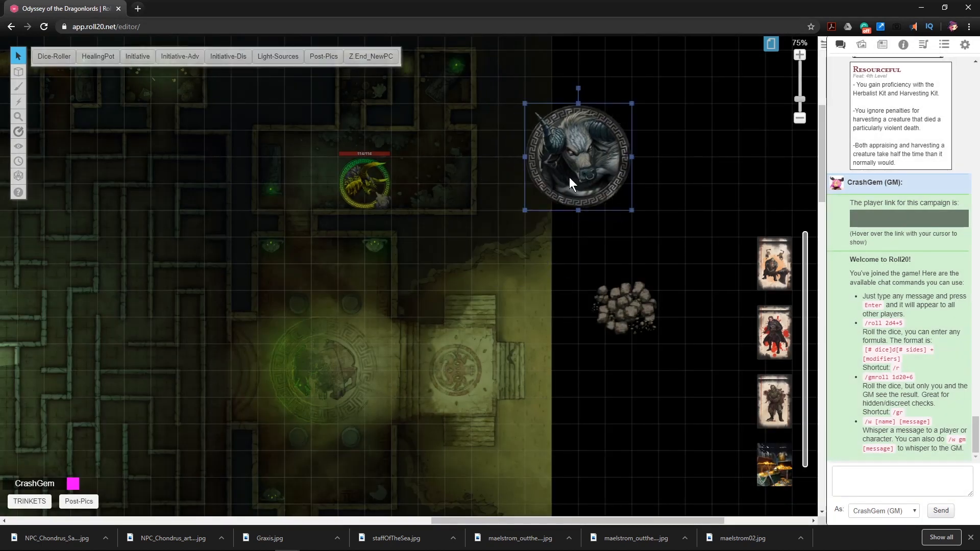
{"action": "left_click_drag", "start_coordinate": [632, 210], "coordinate": [165, 333]}
{"action": "left_click_drag", "start_coordinate": [83, 355], "coordinate": [365, 288]}
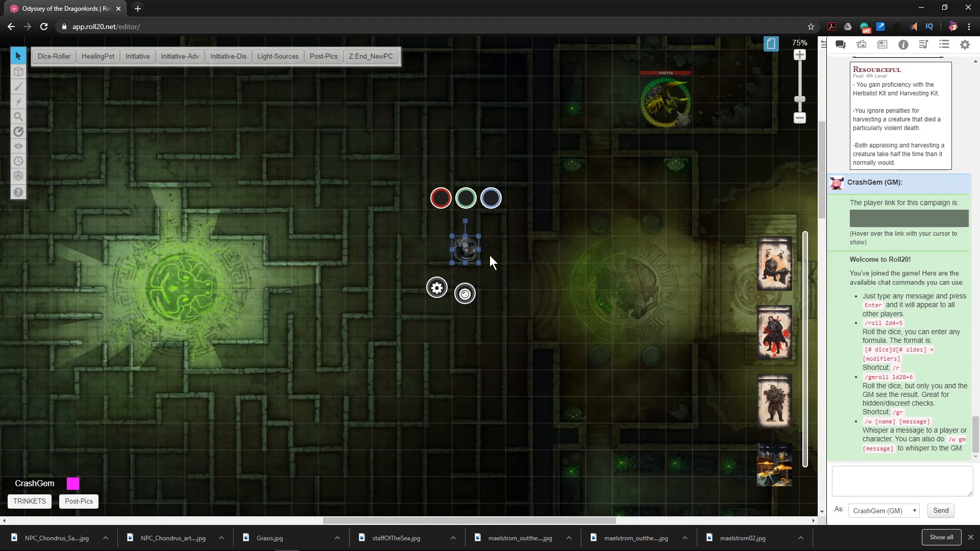
- Move the bull-head token into the northeastern part of the glowing central maze chamber
{"action": "left_click_drag", "start_coordinate": [468, 258], "coordinate": [232, 277]}
{"action": "scroll", "coordinate": [245, 282], "scroll_direction": "up", "scroll_amount": 4}
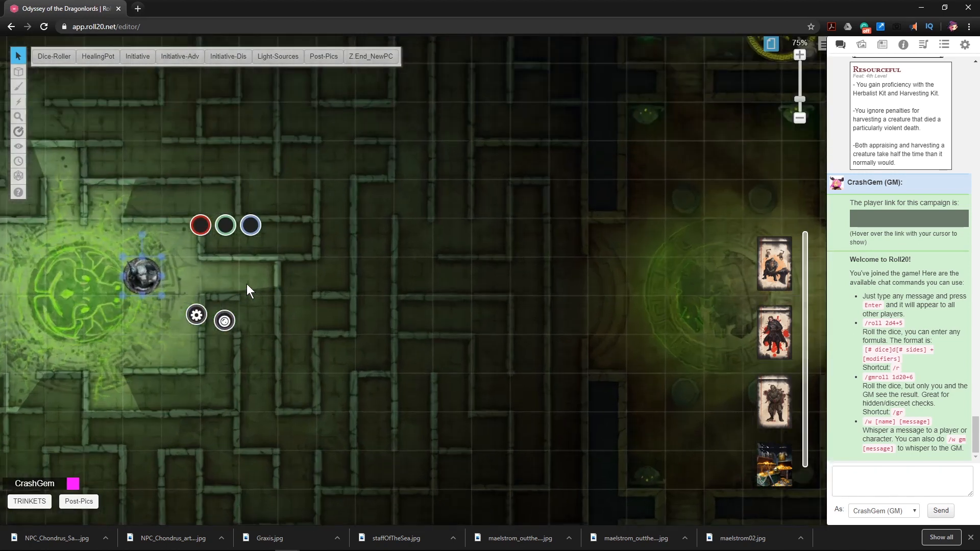
{"action": "left_click_drag", "start_coordinate": [284, 271], "coordinate": [368, 277]}
{"action": "left_click_drag", "start_coordinate": [279, 296], "coordinate": [241, 258]}
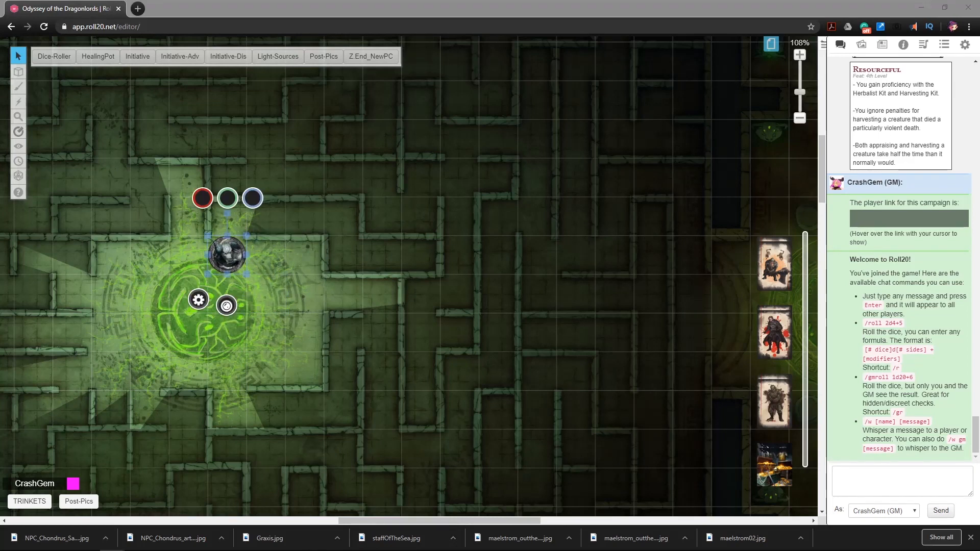
- Add the marble bust token to the glowing chamber at one grid square, and place the bull-head token directly west of it
{"action": "left_click_drag", "start_coordinate": [531, 225], "coordinate": [268, 304]}
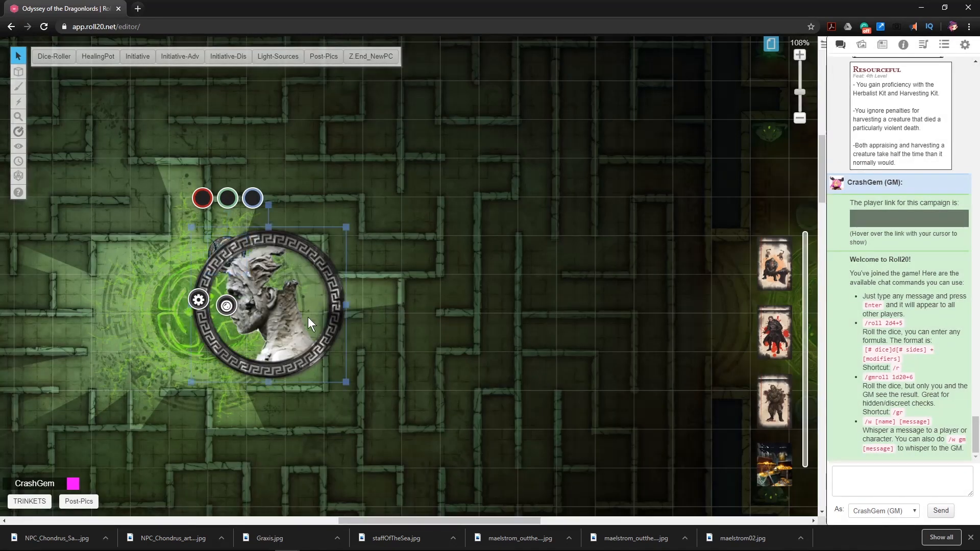
{"action": "left_click_drag", "start_coordinate": [345, 380], "coordinate": [270, 298]}
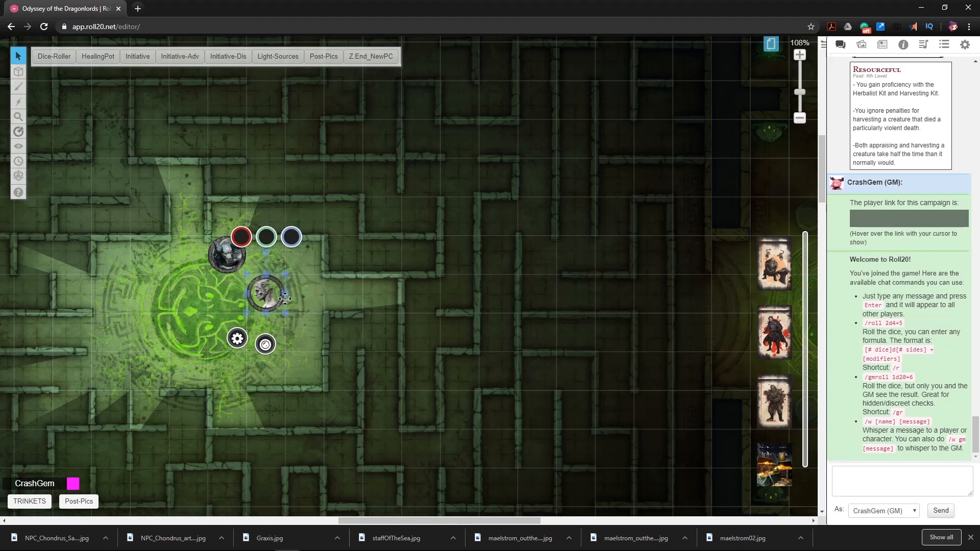
{"action": "left_click", "coordinate": [243, 279]}
{"action": "left_click_drag", "start_coordinate": [223, 258], "coordinate": [219, 295]}
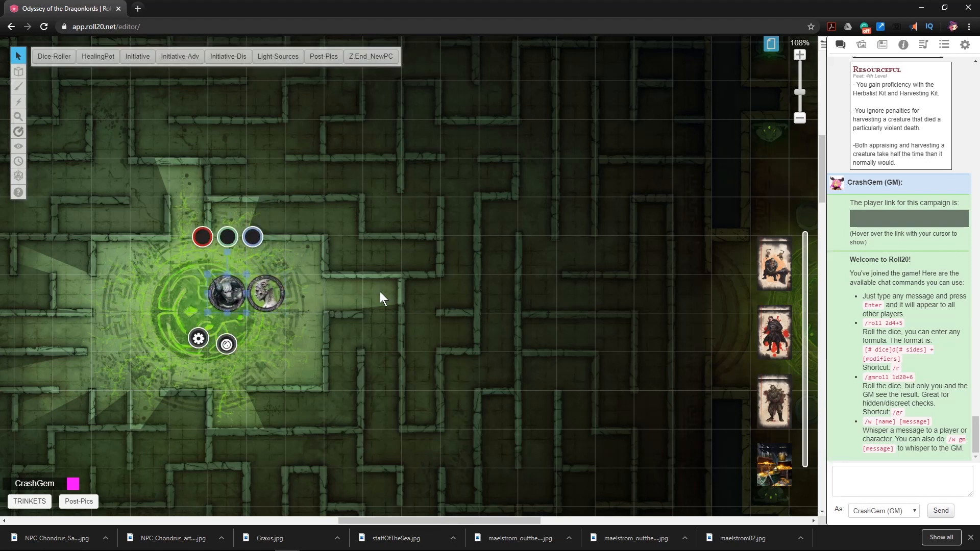
- On the Map & Background layer, search the art library for "stair" and place "stairs, wide, short (4x3).png" over the passage below the yellow creature's room
{"action": "left_click", "coordinate": [381, 292]}
{"action": "left_click_drag", "start_coordinate": [599, 231], "coordinate": [310, 353]}
{"action": "left_click_drag", "start_coordinate": [544, 244], "coordinate": [484, 291]}
{"action": "mouse_move", "coordinate": [19, 71]}
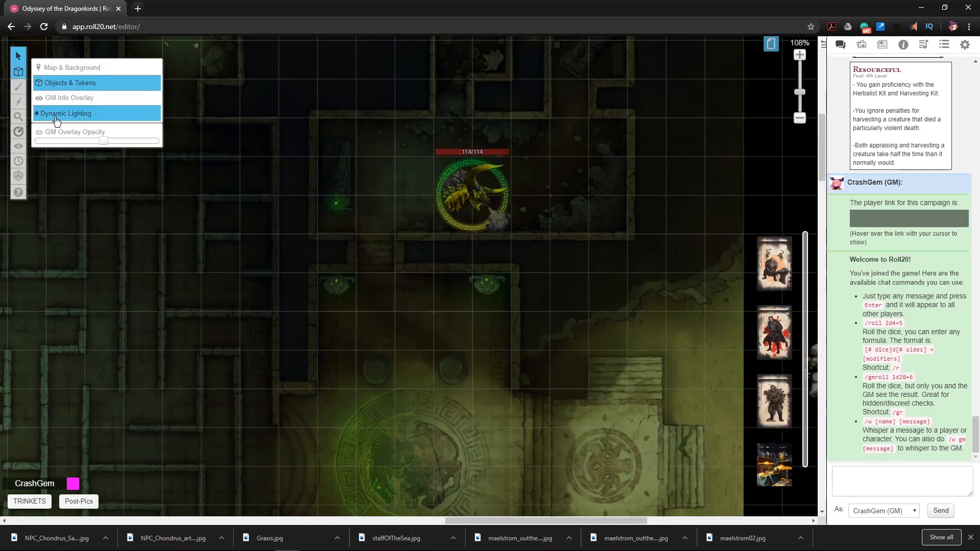
{"action": "left_click", "coordinate": [92, 113]}
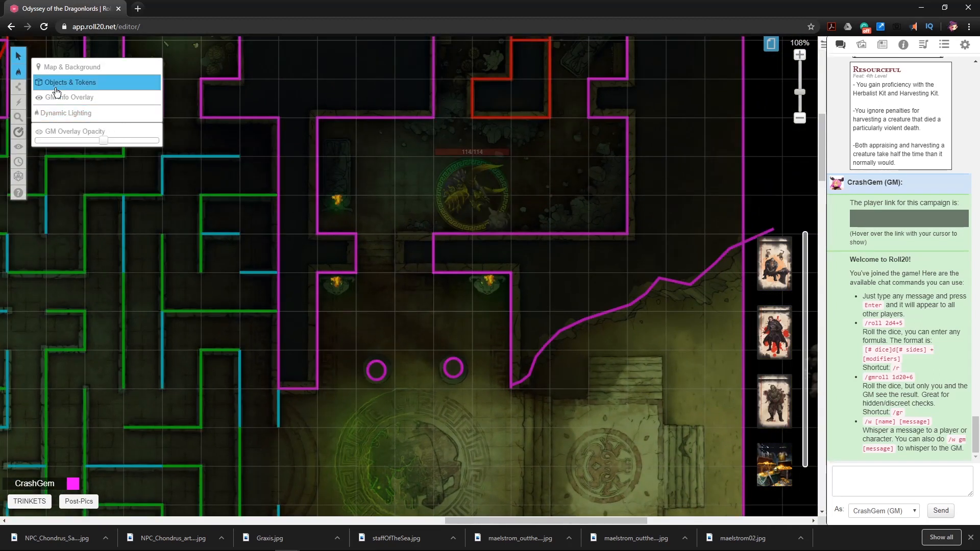
{"action": "left_click", "coordinate": [59, 72]}
{"action": "left_click", "coordinate": [413, 252]}
{"action": "left_click", "coordinate": [862, 45]}
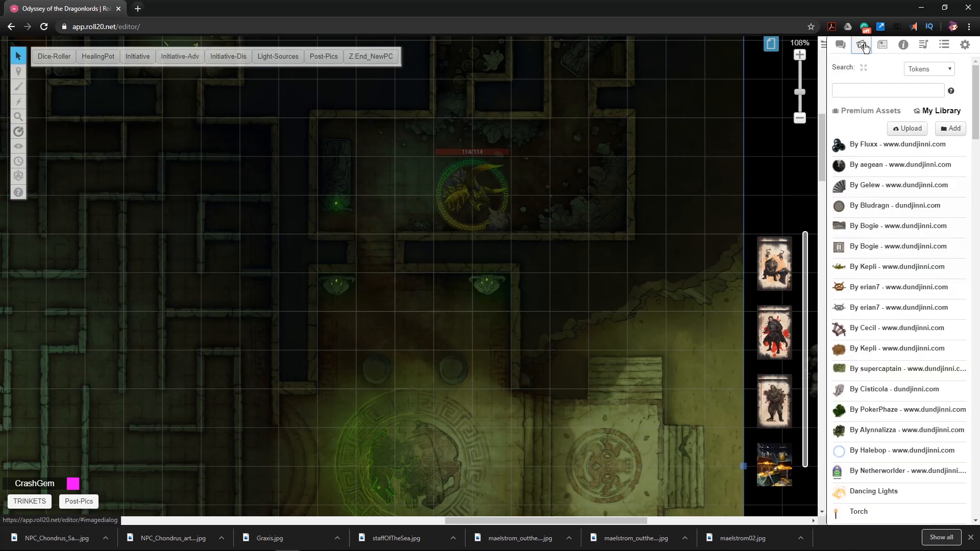
{"action": "left_click", "coordinate": [855, 92]}
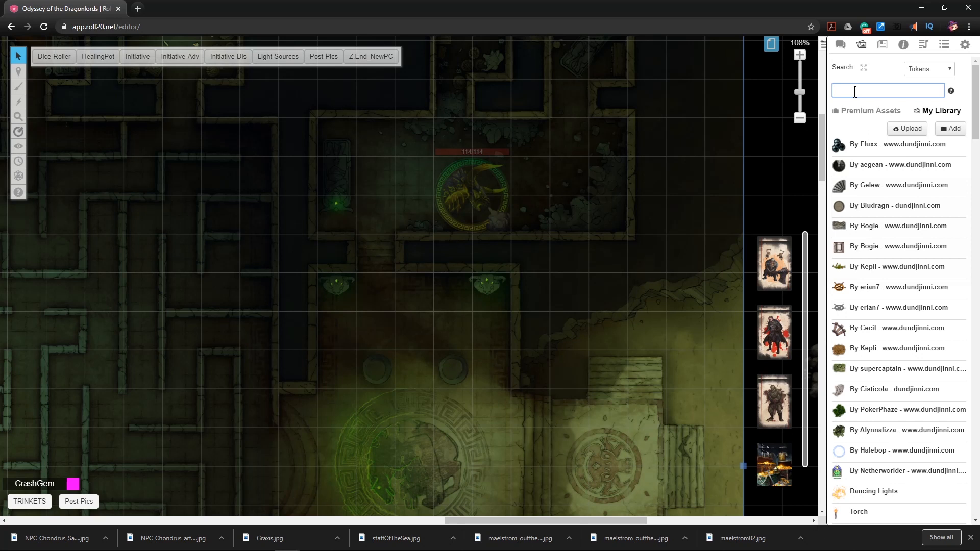
{"action": "key", "text": "Return"}
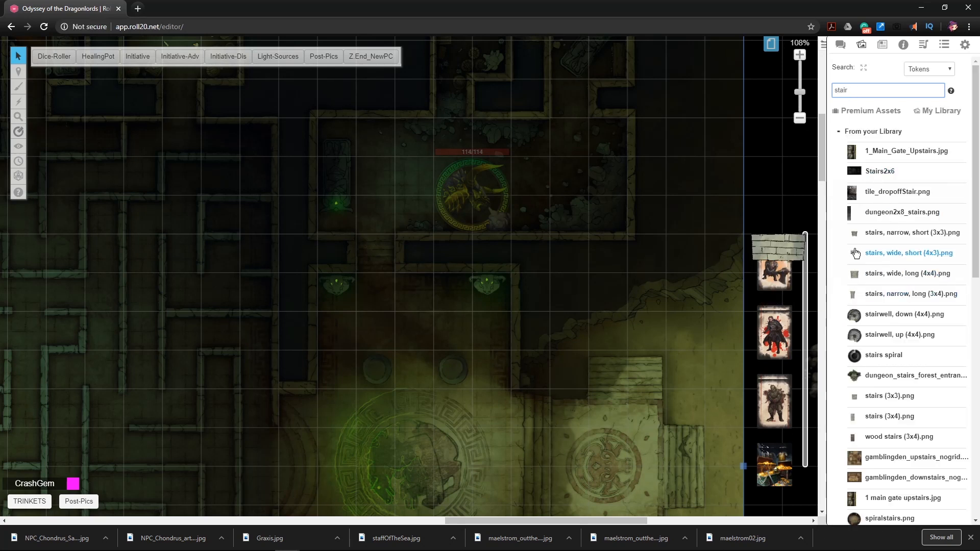
{"action": "left_click_drag", "start_coordinate": [888, 252], "coordinate": [373, 246]}
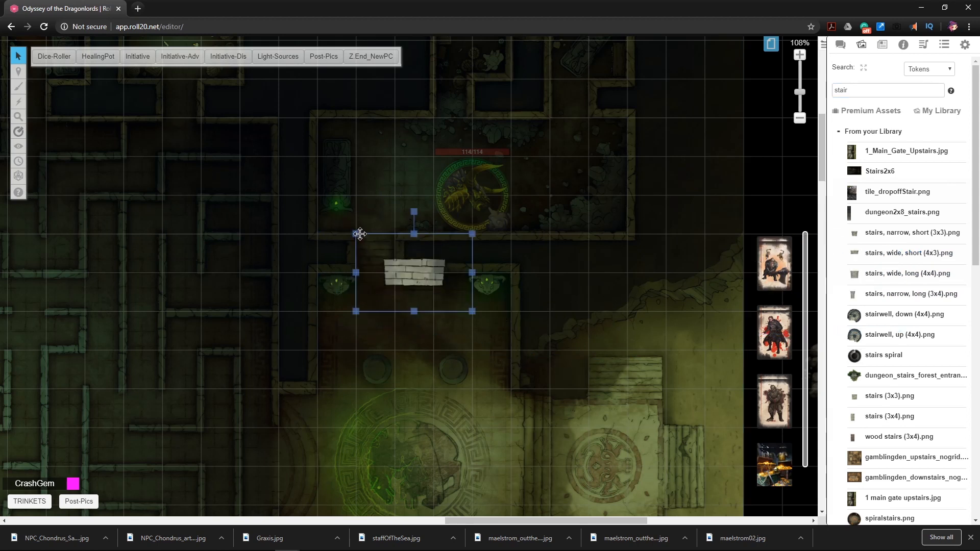
- Enlarge the stairs image slightly, rotate it 180 degrees and fit it over the two-square-wide passage below the yellow creature's room
{"action": "left_click_drag", "start_coordinate": [356, 234], "coordinate": [334, 210]}
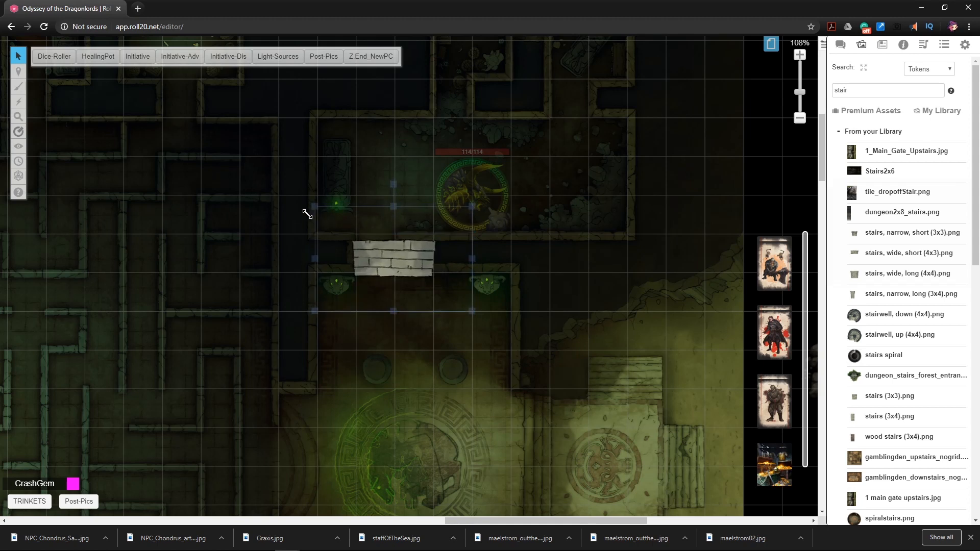
{"action": "left_click_drag", "start_coordinate": [431, 267], "coordinate": [422, 254]}
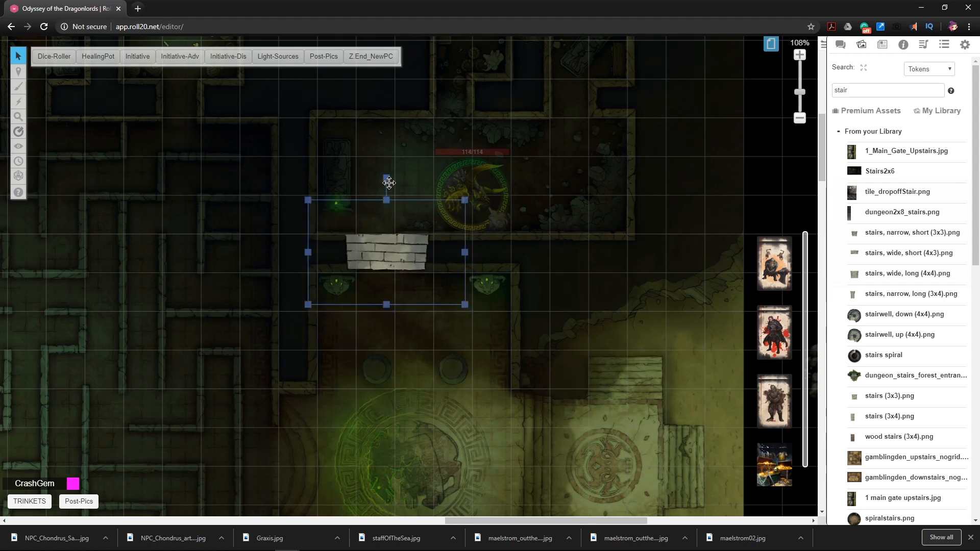
{"action": "left_click_drag", "start_coordinate": [387, 178], "coordinate": [386, 304]}
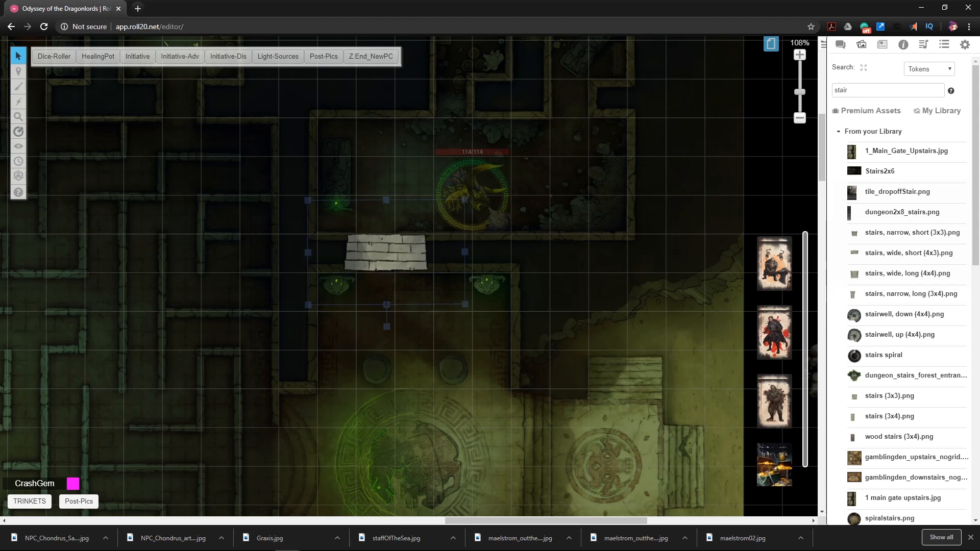
{"action": "left_click", "coordinate": [462, 303]}
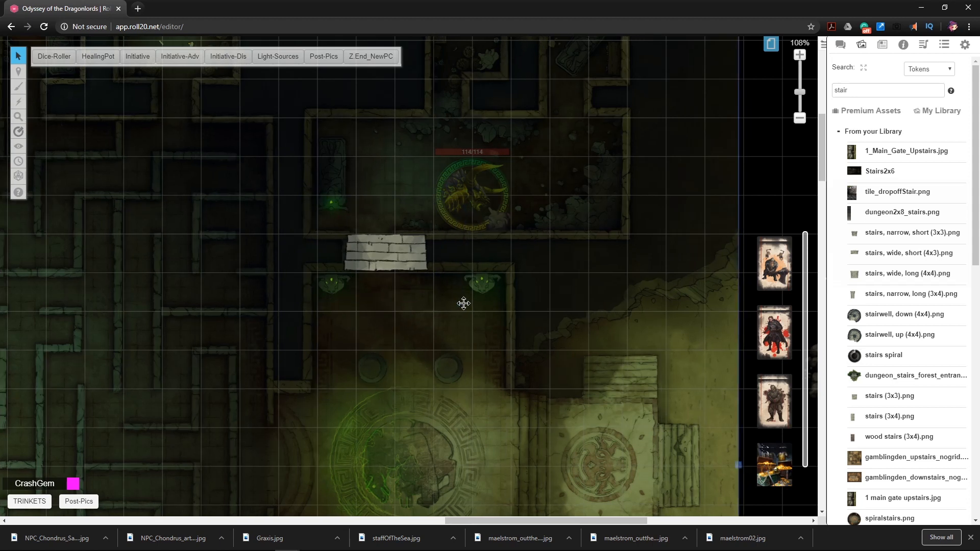
{"action": "left_click", "coordinate": [401, 253]}
{"action": "left_click_drag", "start_coordinate": [465, 304], "coordinate": [443, 291]}
{"action": "left_click_drag", "start_coordinate": [417, 254], "coordinate": [439, 264]}
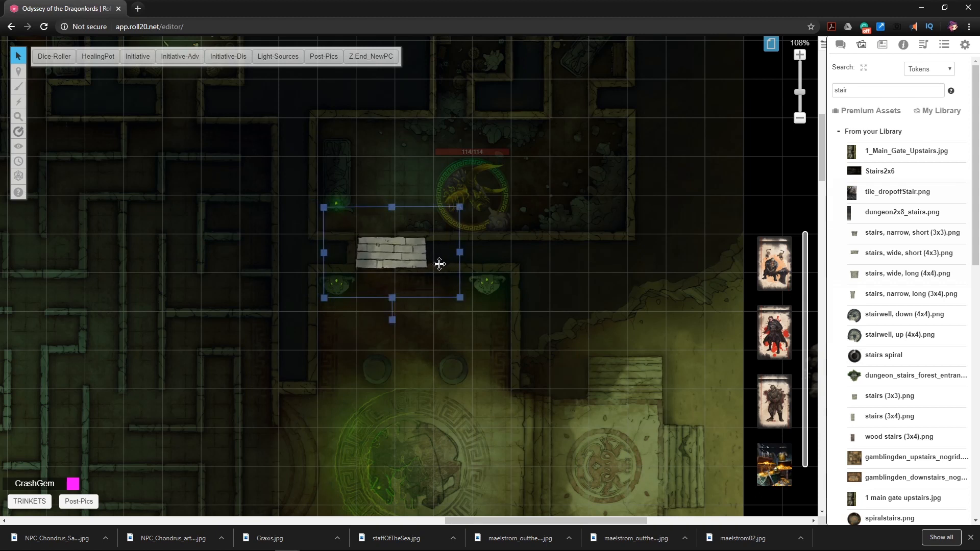
{"action": "left_click_drag", "start_coordinate": [461, 298], "coordinate": [463, 300]}
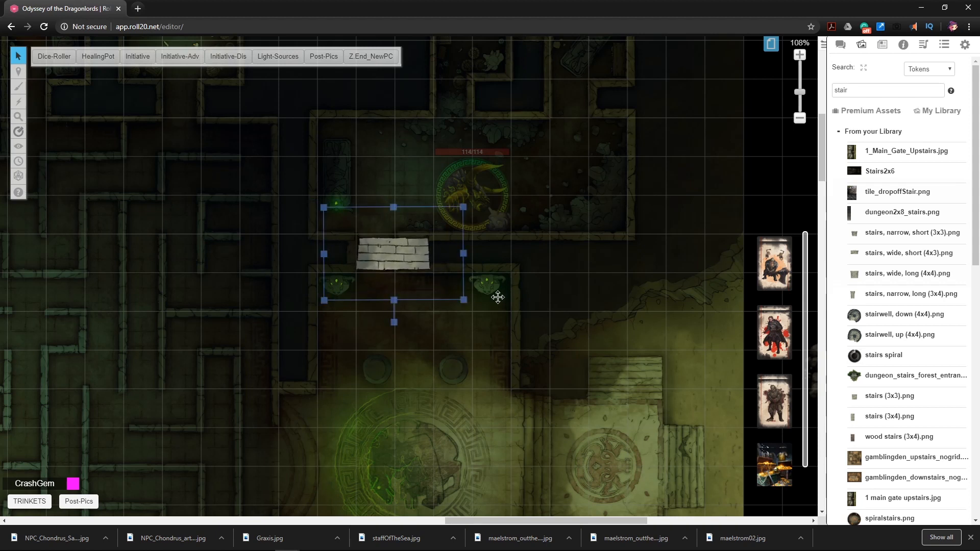
- Search the art library for "tile" and place two stone 3x3 tiles, including "tile, 3 (3x3).png", in the room south of the passage
{"action": "scroll", "coordinate": [858, 352], "scroll_direction": "down", "scroll_amount": 2}
{"action": "scroll", "coordinate": [860, 350], "scroll_direction": "down", "scroll_amount": 4}
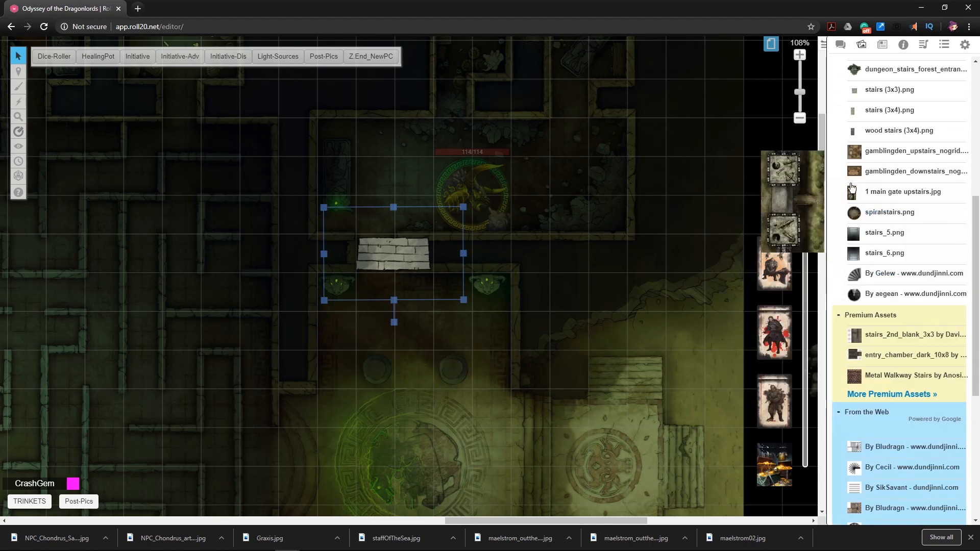
{"action": "scroll", "coordinate": [861, 380], "scroll_direction": "down", "scroll_amount": 5}
{"action": "scroll", "coordinate": [860, 393], "scroll_direction": "down", "scroll_amount": 7}
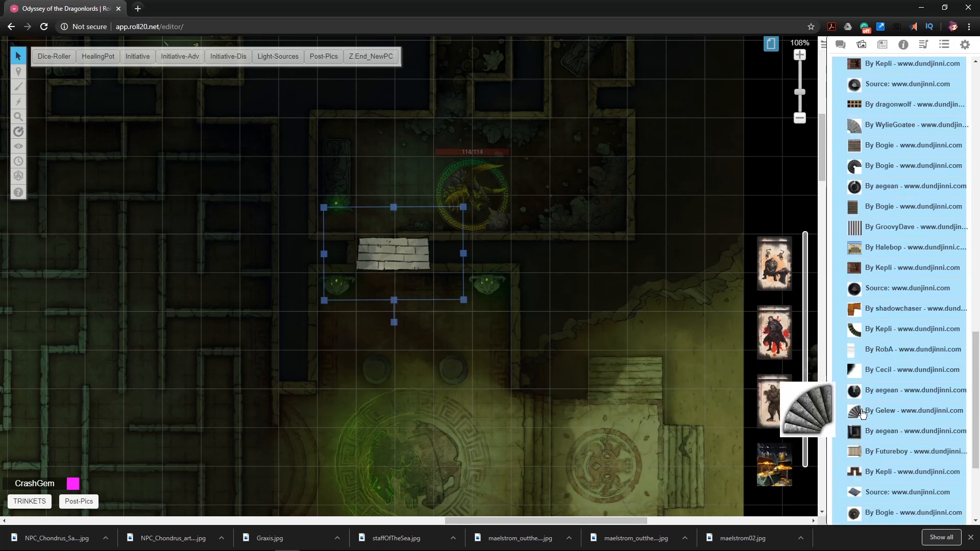
{"action": "scroll", "coordinate": [878, 407], "scroll_direction": "up", "scroll_amount": 15}
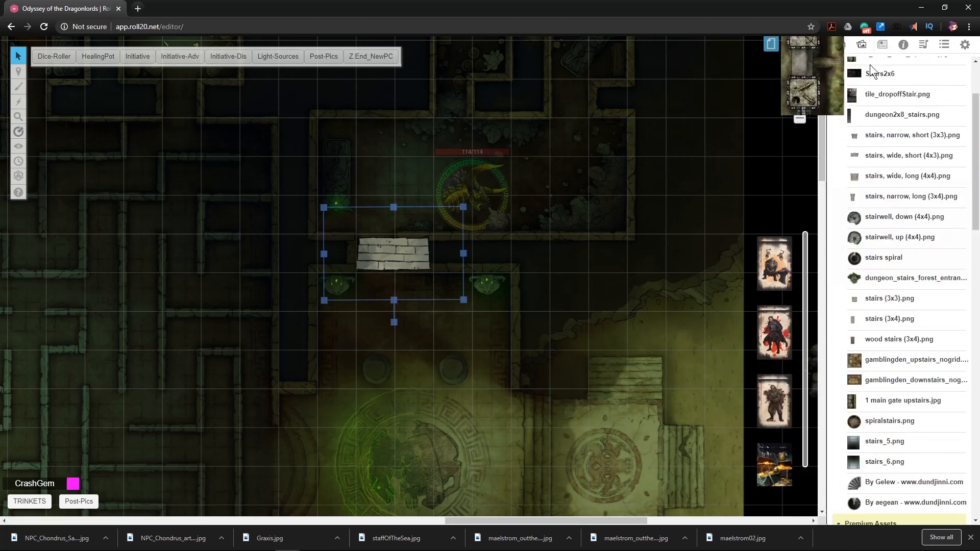
{"action": "left_click_drag", "start_coordinate": [865, 96], "coordinate": [827, 91]}
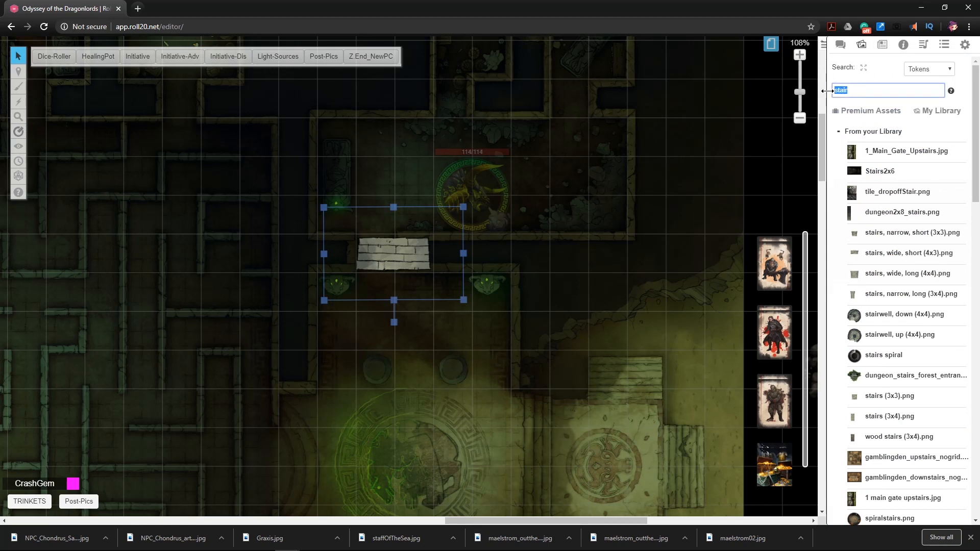
{"action": "key", "text": "Return"}
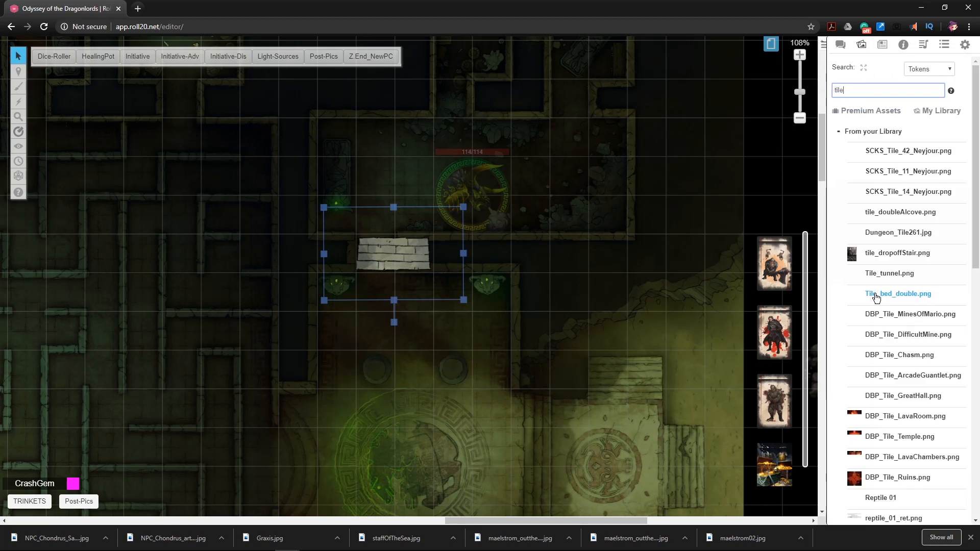
{"action": "scroll", "coordinate": [872, 291], "scroll_direction": "down", "scroll_amount": 4}
{"action": "scroll", "coordinate": [872, 291], "scroll_direction": "down", "scroll_amount": 6}
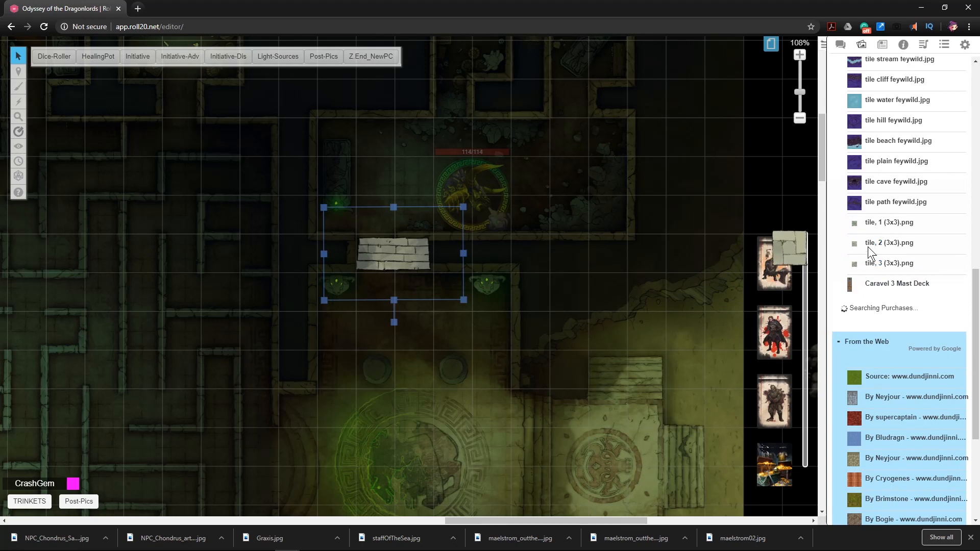
{"action": "left_click_drag", "start_coordinate": [572, 279], "coordinate": [435, 332]}
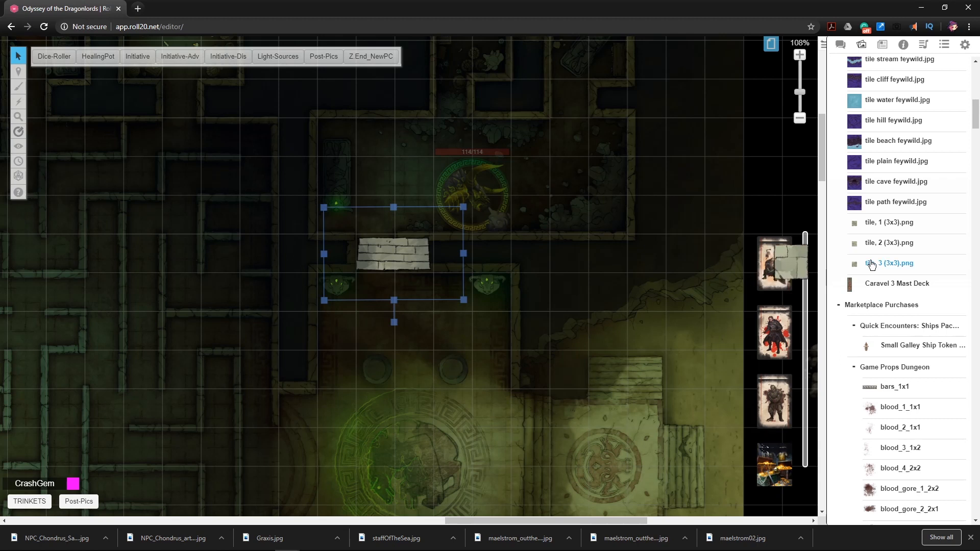
{"action": "left_click_drag", "start_coordinate": [874, 263], "coordinate": [459, 330]}
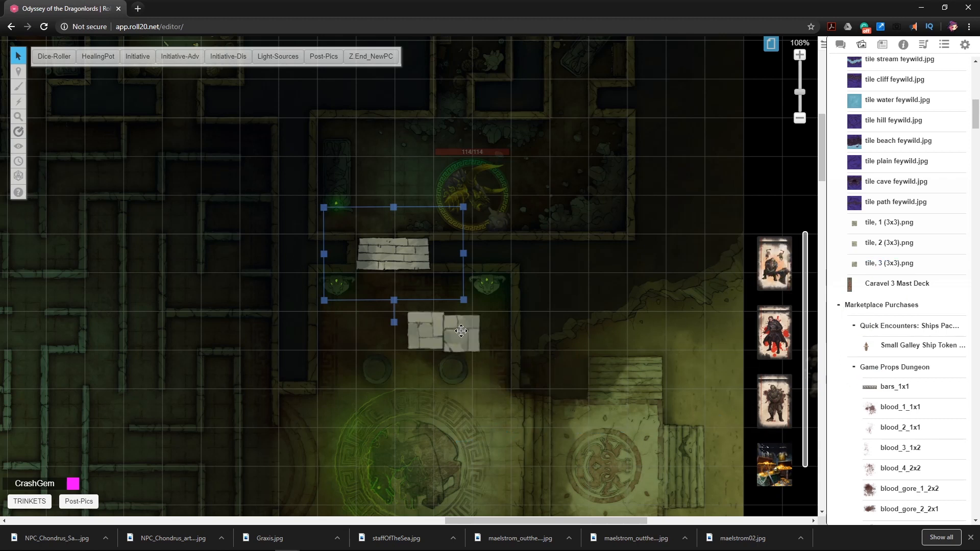
- Delete the stairs image and move the two stone tiles side by side over the passage below the creature's room
{"action": "key", "text": "Delete"}
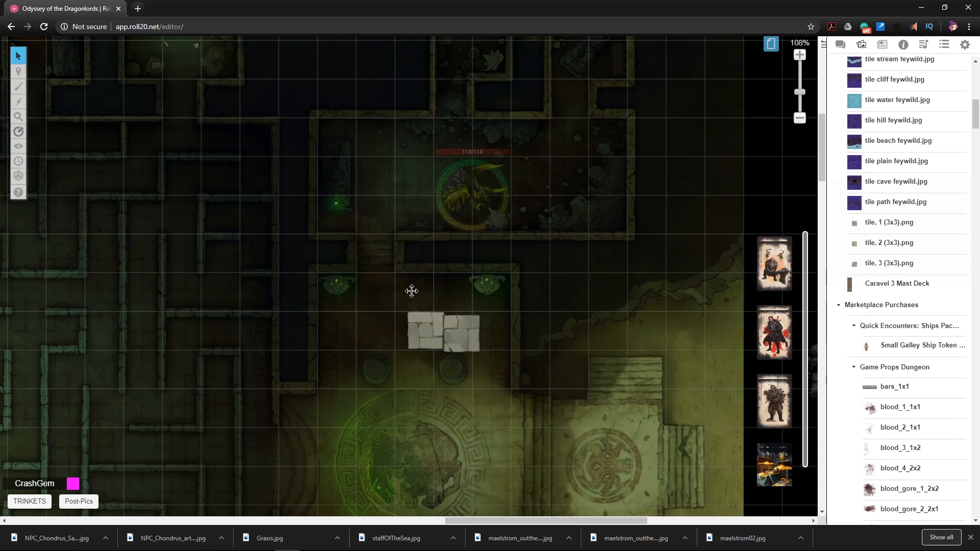
{"action": "left_click", "coordinate": [427, 336]}
{"action": "left_click_drag", "start_coordinate": [427, 335], "coordinate": [344, 259]}
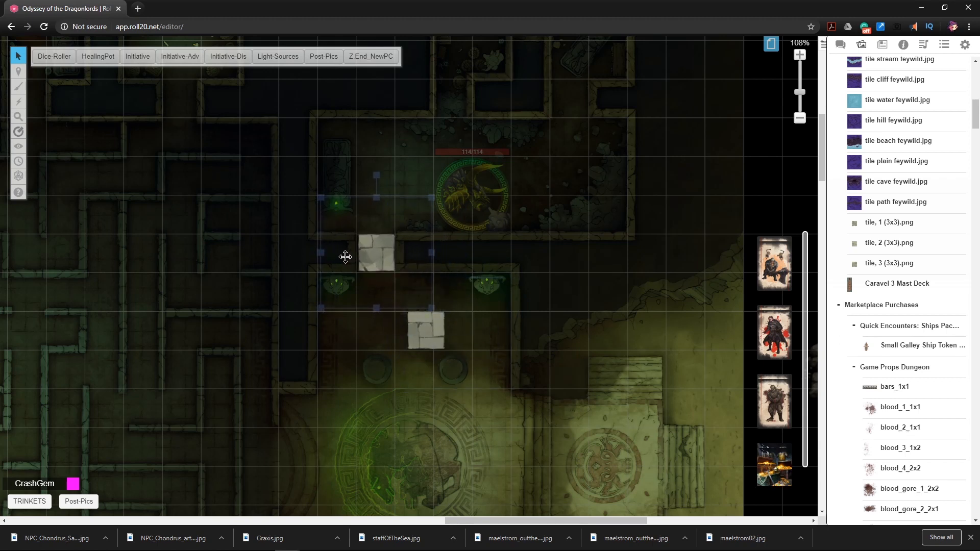
{"action": "left_click_drag", "start_coordinate": [428, 341], "coordinate": [416, 263]}
{"action": "left_click", "coordinate": [532, 329]}
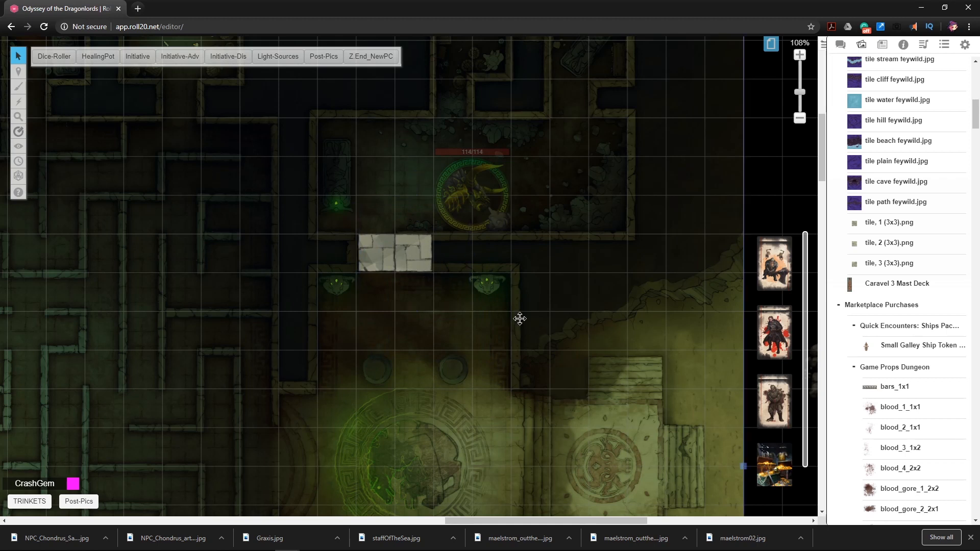
- Switch to the Objects & Tokens layer and move the yellow creature token about one square east within its room
{"action": "mouse_move", "coordinate": [18, 72]}
{"action": "left_click", "coordinate": [56, 81]}
{"action": "left_click_drag", "start_coordinate": [477, 190], "coordinate": [398, 216]}
{"action": "left_click_drag", "start_coordinate": [399, 216], "coordinate": [549, 198]}
{"action": "left_click", "coordinate": [617, 253]}
{"action": "left_click_drag", "start_coordinate": [384, 151], "coordinate": [546, 273]}
{"action": "scroll", "coordinate": [623, 271], "scroll_direction": "down", "scroll_amount": 2}
{"action": "left_click_drag", "start_coordinate": [599, 354], "coordinate": [521, 309]}
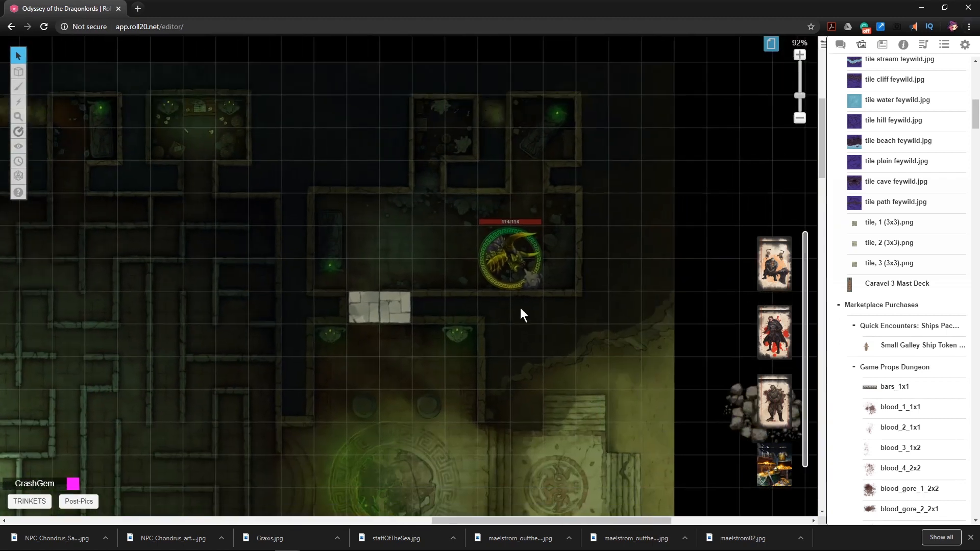
{"action": "left_click_drag", "start_coordinate": [498, 264], "coordinate": [465, 263]}
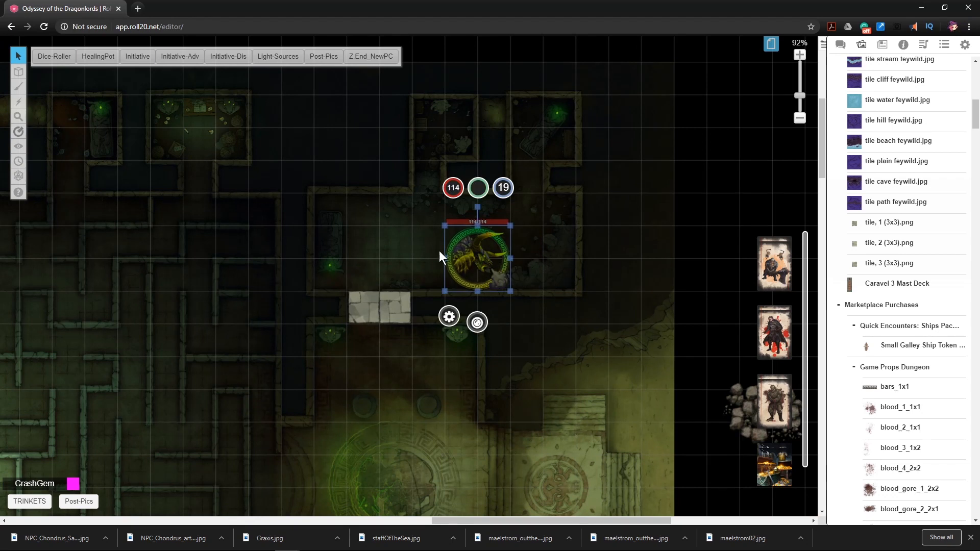
{"action": "left_click", "coordinate": [547, 308]}
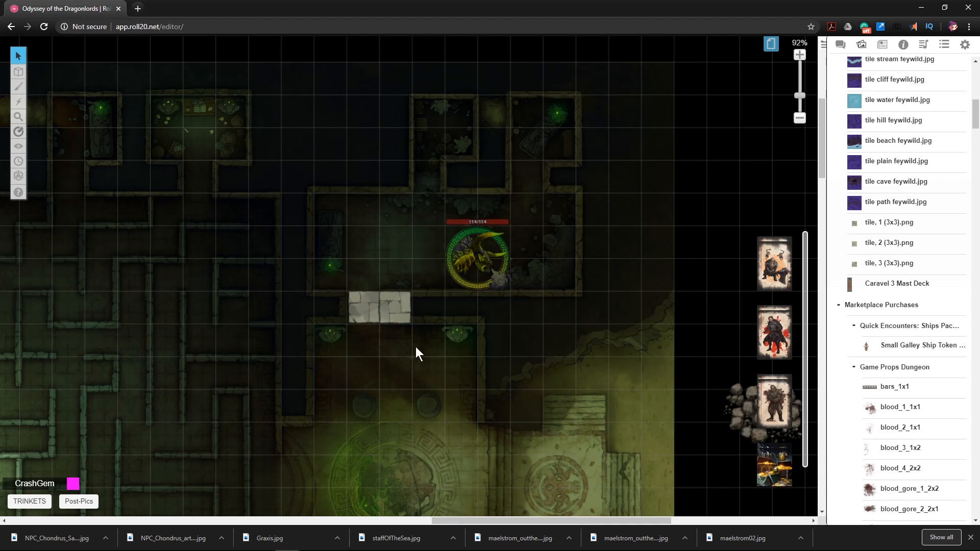
- Examine the tomb room and the other rooms south of the round mosaic chamber
{"action": "left_click_drag", "start_coordinate": [389, 419], "coordinate": [418, 423]}
{"action": "scroll", "coordinate": [419, 423], "scroll_direction": "down", "scroll_amount": 8}
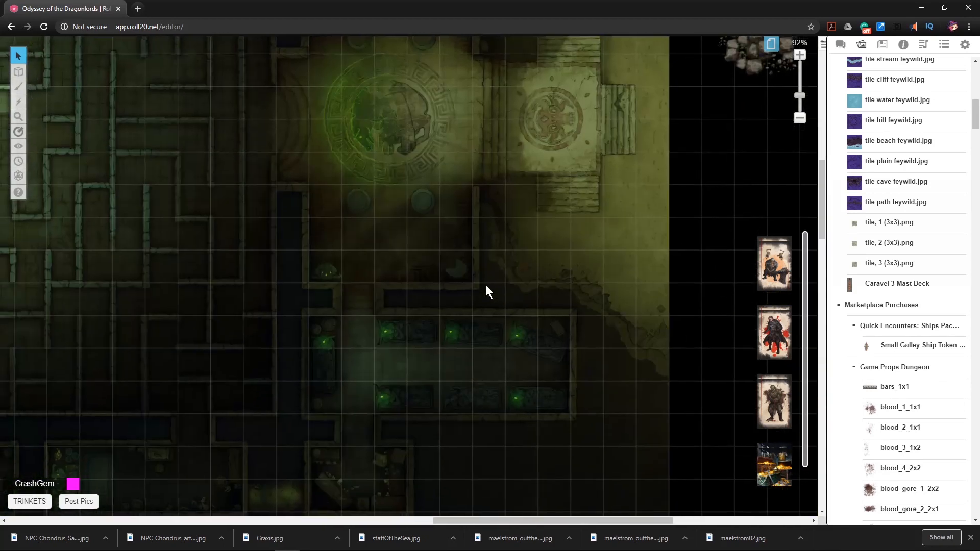
{"action": "left_click_drag", "start_coordinate": [432, 356], "coordinate": [509, 281]}
{"action": "left_click_drag", "start_coordinate": [582, 255], "coordinate": [461, 375]}
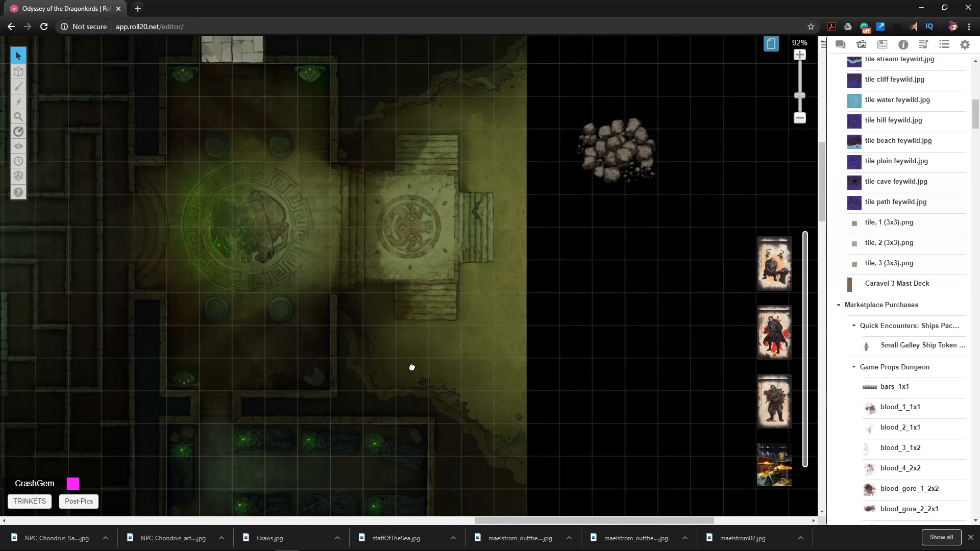
{"action": "scroll", "coordinate": [407, 367], "scroll_direction": "down", "scroll_amount": 3}
{"action": "scroll", "coordinate": [473, 258], "scroll_direction": "up", "scroll_amount": 2}
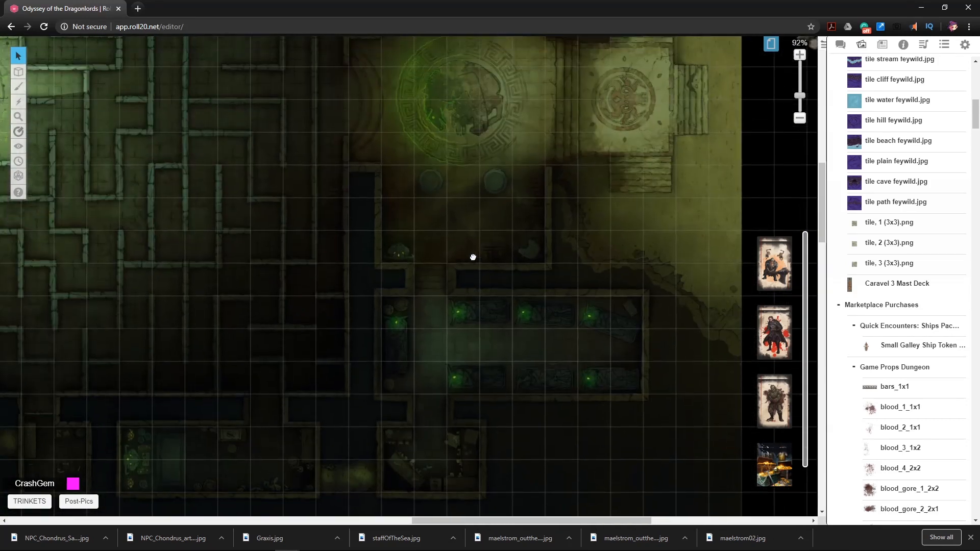
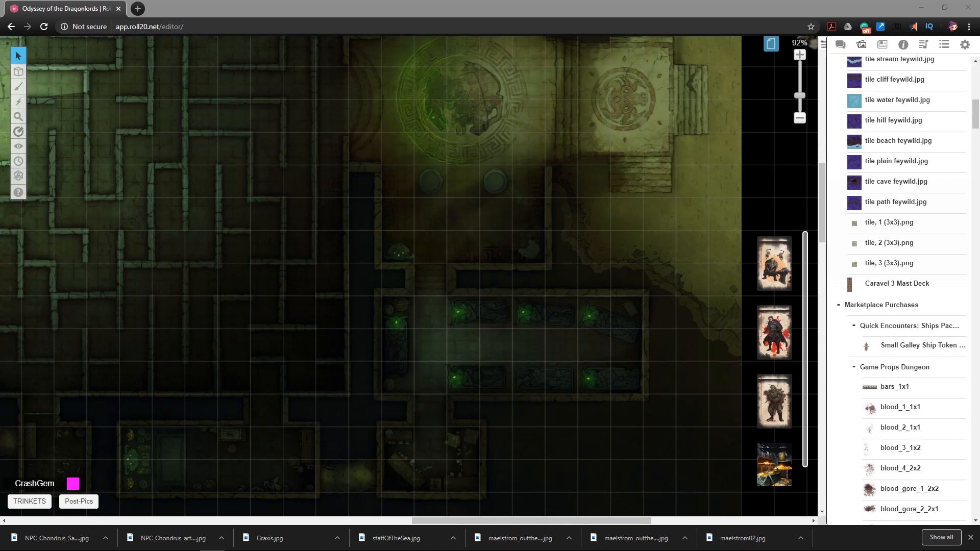
{"action": "scroll", "coordinate": [521, 282], "scroll_direction": "up", "scroll_amount": 5}
{"action": "scroll", "coordinate": [541, 347], "scroll_direction": "up", "scroll_amount": 3}
{"action": "scroll", "coordinate": [538, 367], "scroll_direction": "down", "scroll_amount": 9}
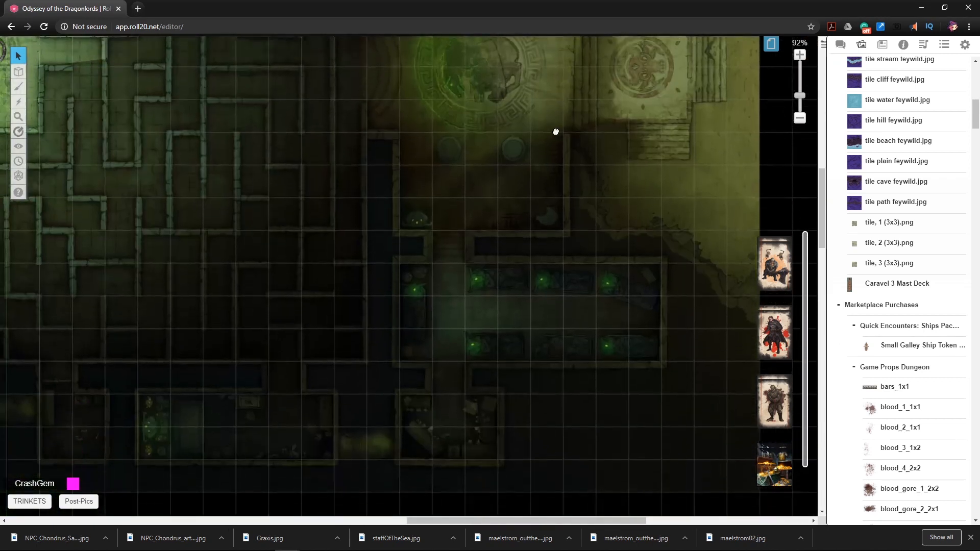
{"action": "left_click_drag", "start_coordinate": [556, 131], "coordinate": [485, 173]}
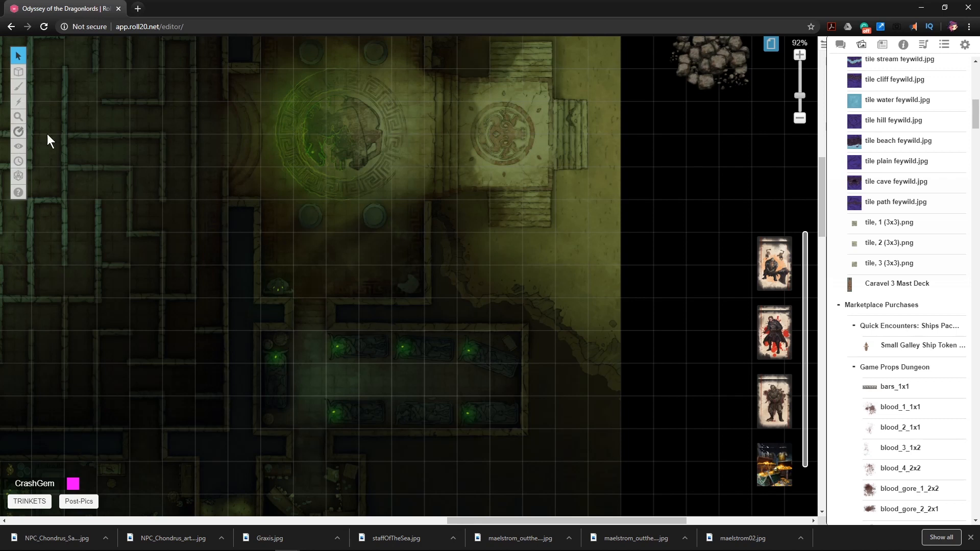
- Add the green text "tombs of Aetius, Pericles, and Eustac, empty tomb for damon" south of the tomb room
{"action": "mouse_move", "coordinate": [26, 92]}
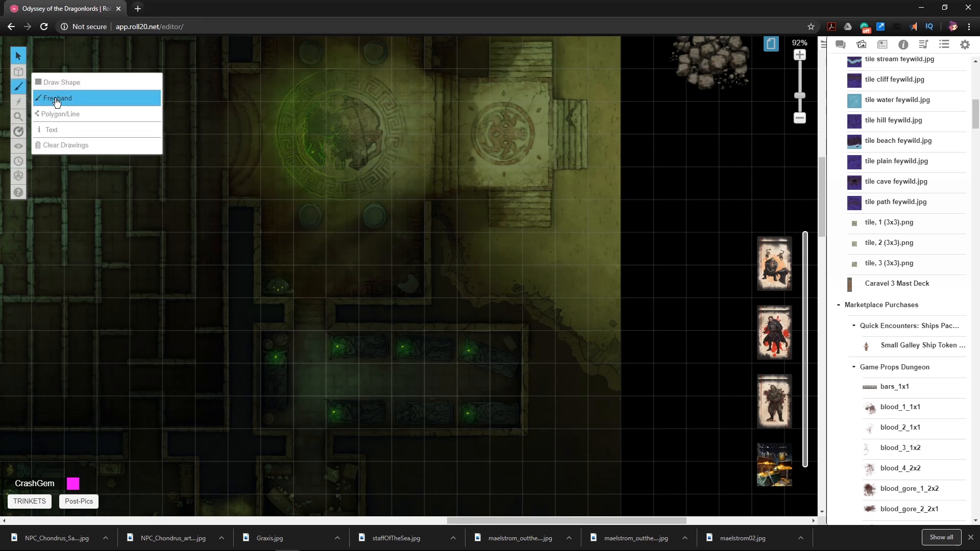
{"action": "left_click", "coordinate": [64, 137]}
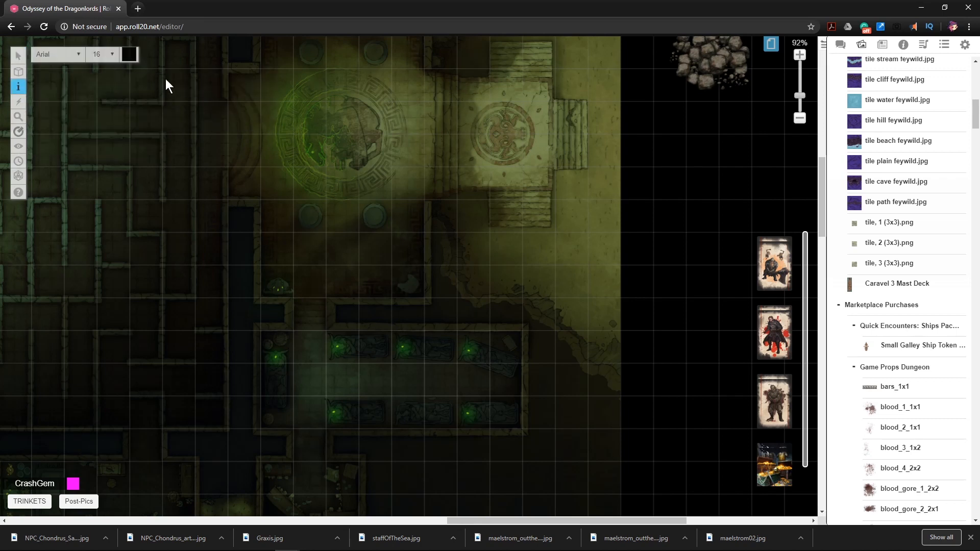
{"action": "left_click", "coordinate": [130, 55]}
{"action": "left_click", "coordinate": [131, 78]}
{"action": "scroll", "coordinate": [530, 276], "scroll_direction": "down", "scroll_amount": 4}
{"action": "left_click", "coordinate": [493, 294]}
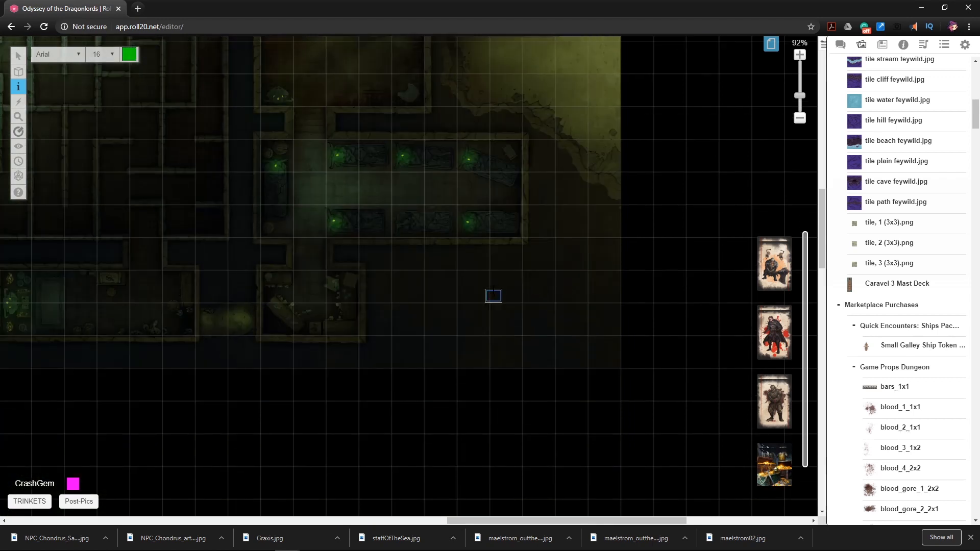
{"action": "type", "text": "tombs of Aetius, Pericles, and Eustac"}
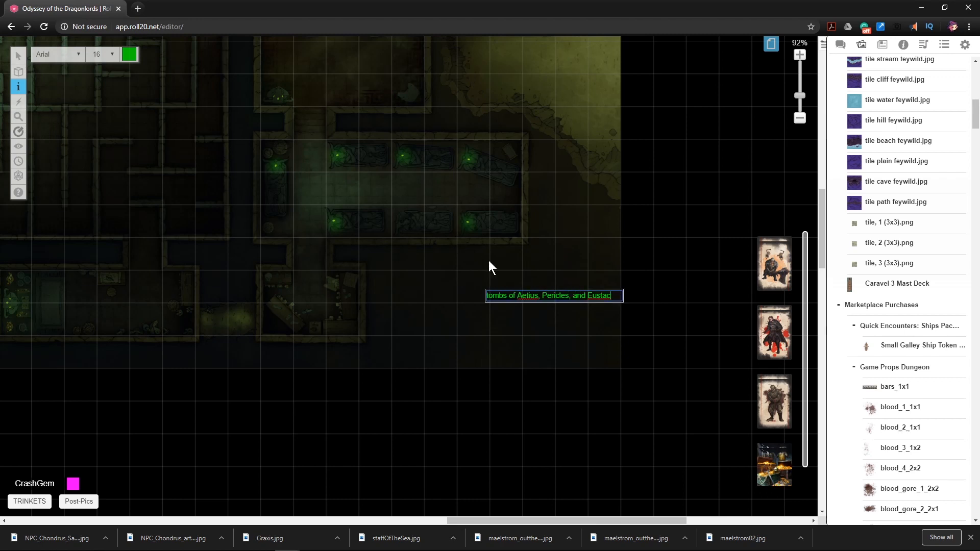
{"action": "type", "text": ", empty"}
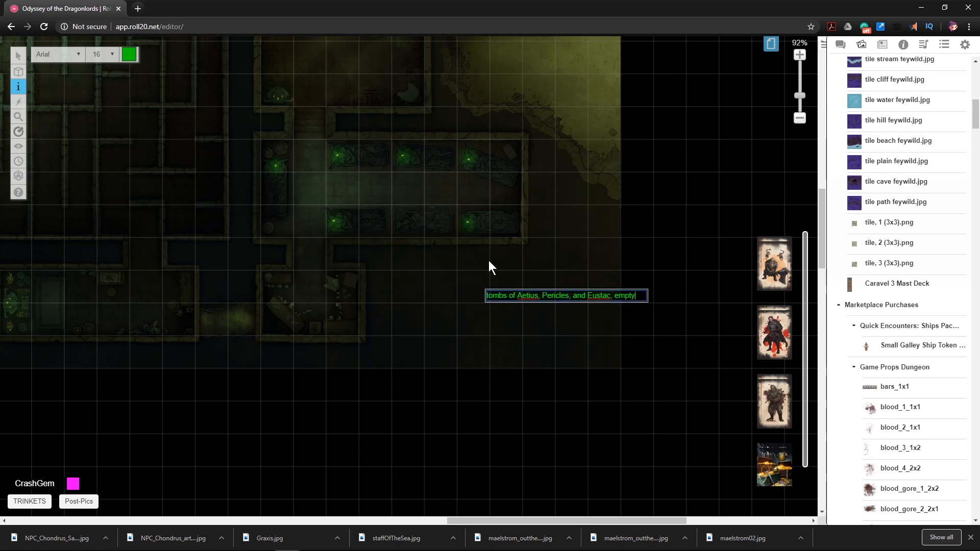
{"action": "type", "text": " tomb for d"}
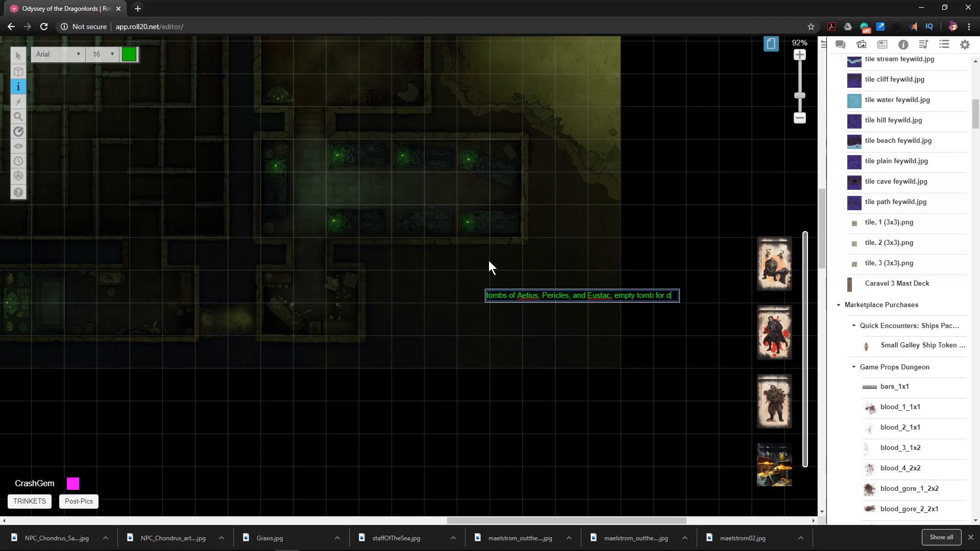
{"action": "type", "text": "amon"}
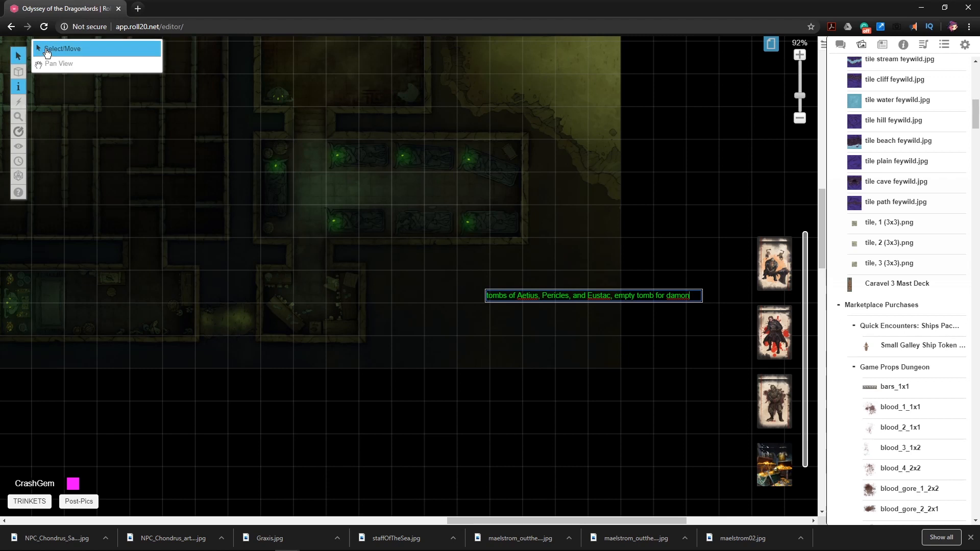
- Move the tomb note west, just below the tomb room, and set its font size to 40
{"action": "left_click", "coordinate": [51, 51]}
{"action": "left_click_drag", "start_coordinate": [619, 289], "coordinate": [518, 280]}
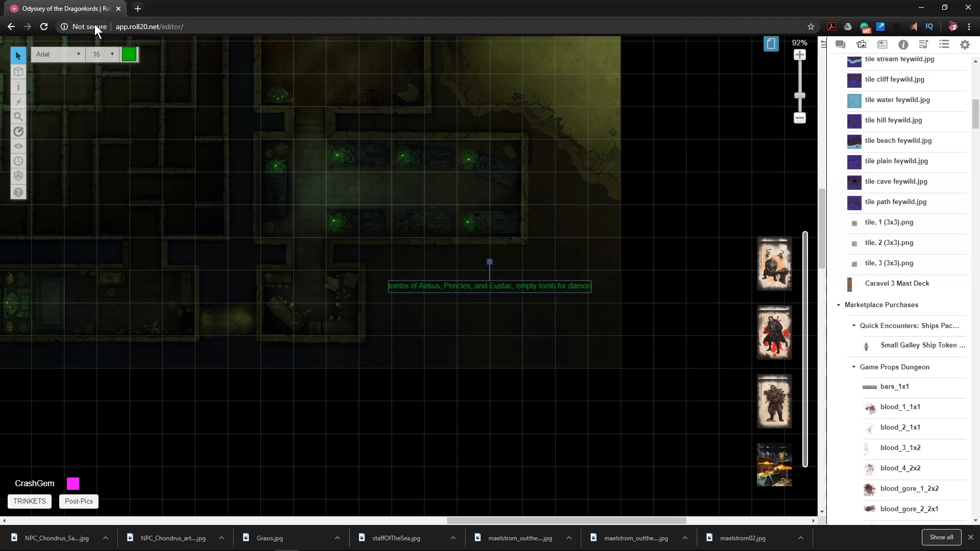
{"action": "left_click", "coordinate": [111, 55]}
{"action": "left_click", "coordinate": [106, 149]}
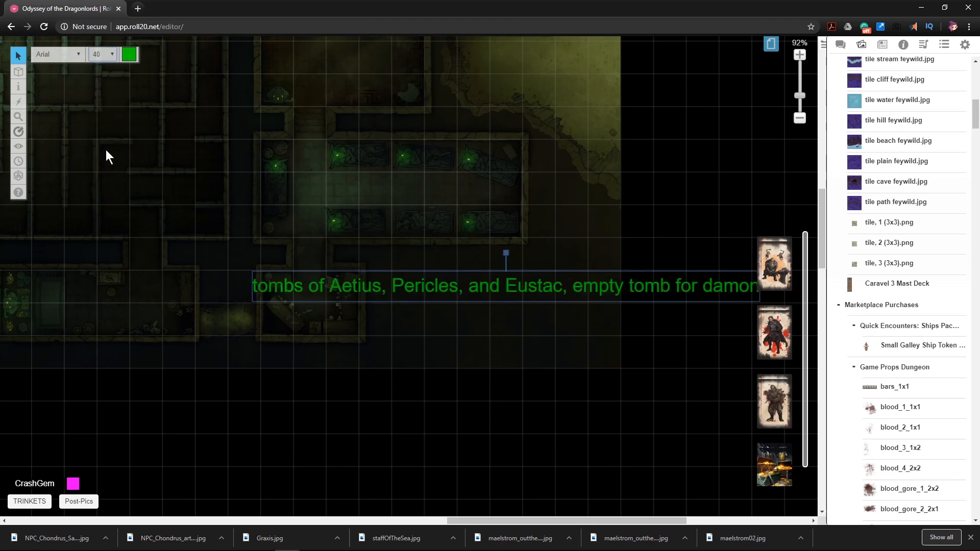
- Move the green tomb note east so it starts near the southeast corner of the tomb room
{"action": "left_click_drag", "start_coordinate": [449, 295], "coordinate": [618, 292]}
{"action": "mouse_move", "coordinate": [624, 336]}
{"action": "left_mouse_down"}
{"action": "mouse_move", "coordinate": [554, 364]}
{"action": "mouse_move", "coordinate": [638, 344]}
{"action": "left_mouse_up"}
{"action": "left_click_drag", "start_coordinate": [388, 381], "coordinate": [588, 361]}
- Add the green text "damon's shit" just south of the rooms southwest of the tomb room
{"action": "left_click", "coordinate": [312, 301]}
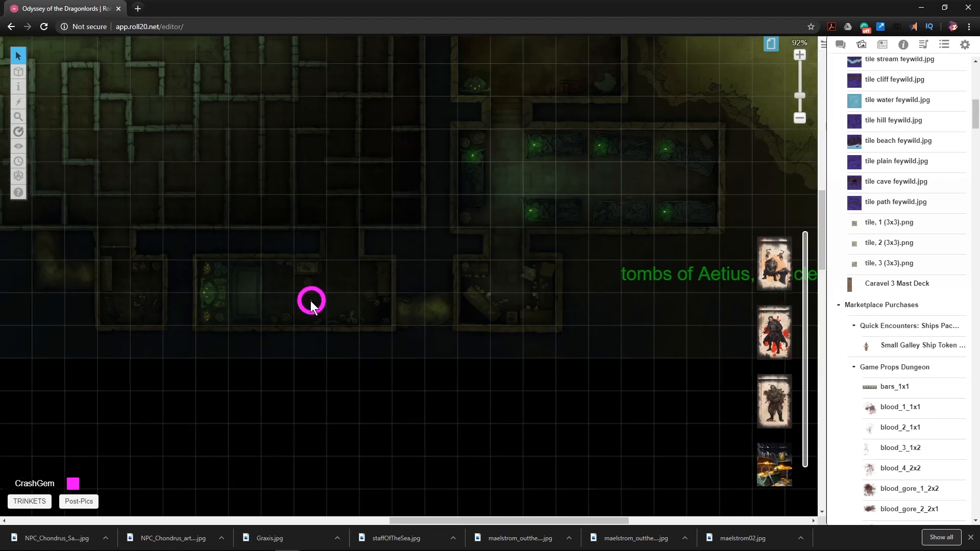
{"action": "left_click", "coordinate": [473, 309]}
{"action": "left_click", "coordinate": [363, 307]}
{"action": "left_click_drag", "start_coordinate": [488, 280], "coordinate": [463, 279]}
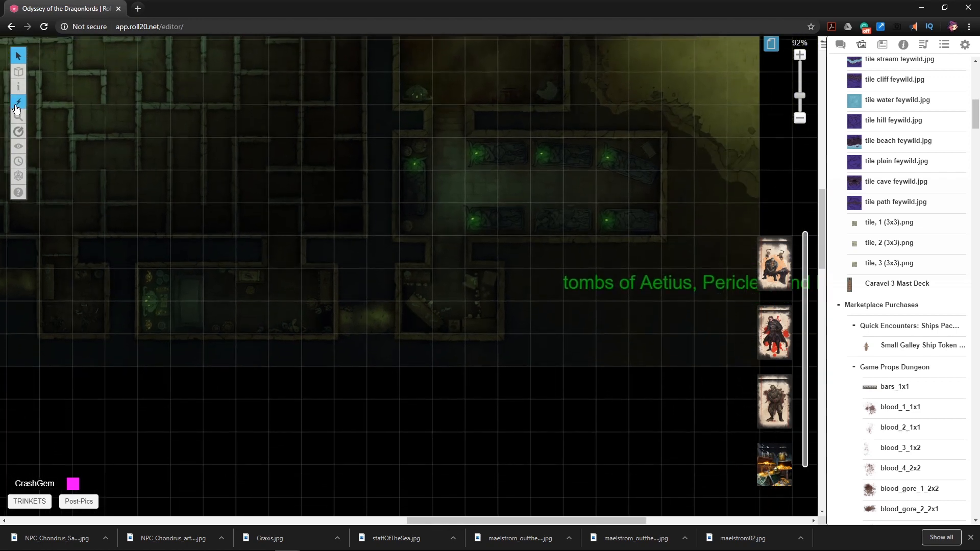
{"action": "mouse_move", "coordinate": [22, 132]}
{"action": "mouse_move", "coordinate": [18, 86]}
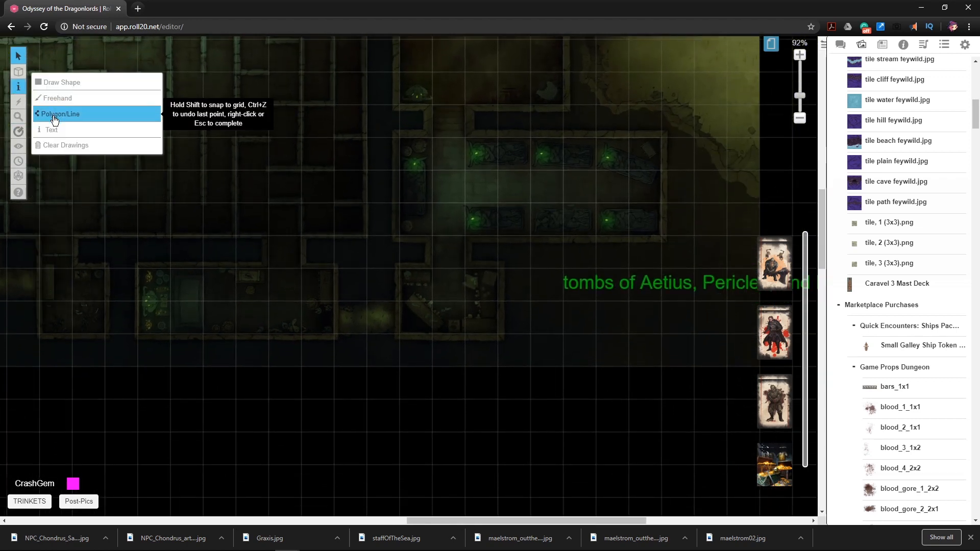
{"action": "left_click", "coordinate": [76, 127]}
{"action": "left_click", "coordinate": [330, 354]}
{"action": "type", "text": "damon's shit"}
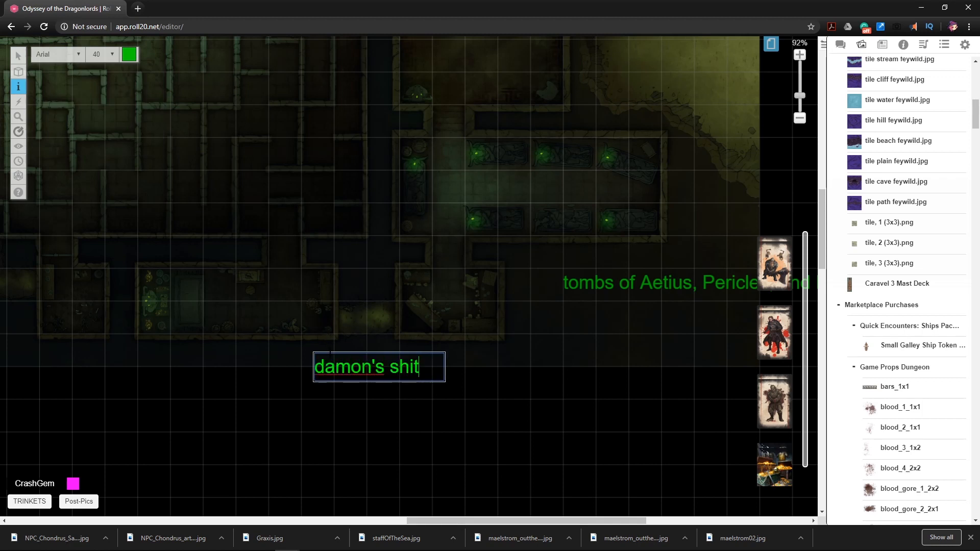
{"action": "left_click", "coordinate": [579, 392]}
- Copy the tomb note, paste it north of the yellow creature's room, and shift the copy slightly east
{"action": "left_click_drag", "start_coordinate": [723, 243], "coordinate": [560, 280]}
{"action": "scroll", "coordinate": [455, 346], "scroll_direction": "up", "scroll_amount": 10}
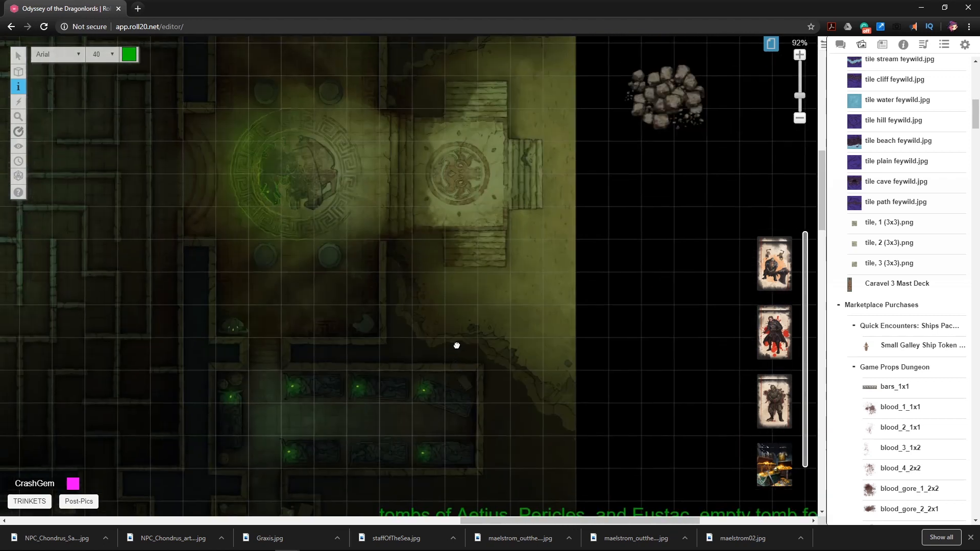
{"action": "scroll", "coordinate": [510, 306], "scroll_direction": "down", "scroll_amount": 10}
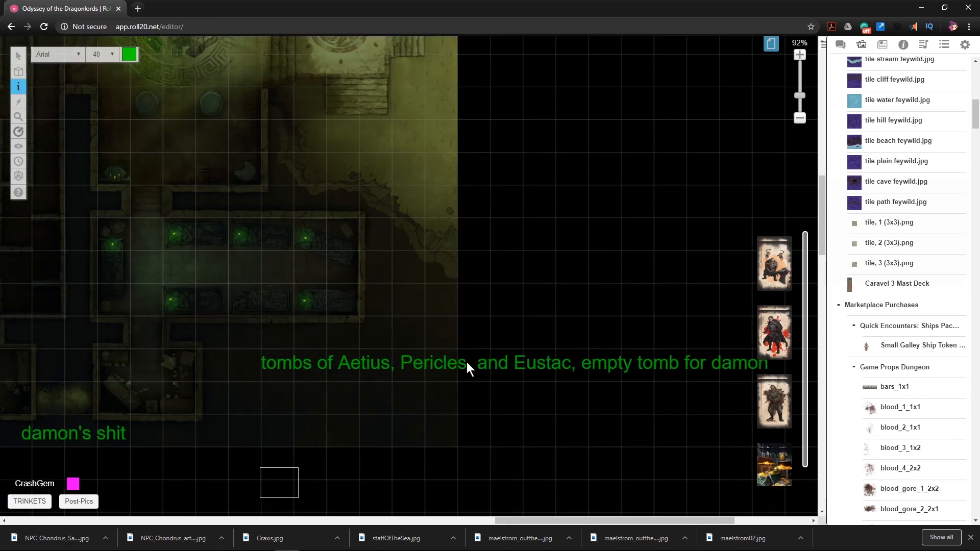
{"action": "left_click", "coordinate": [467, 362]}
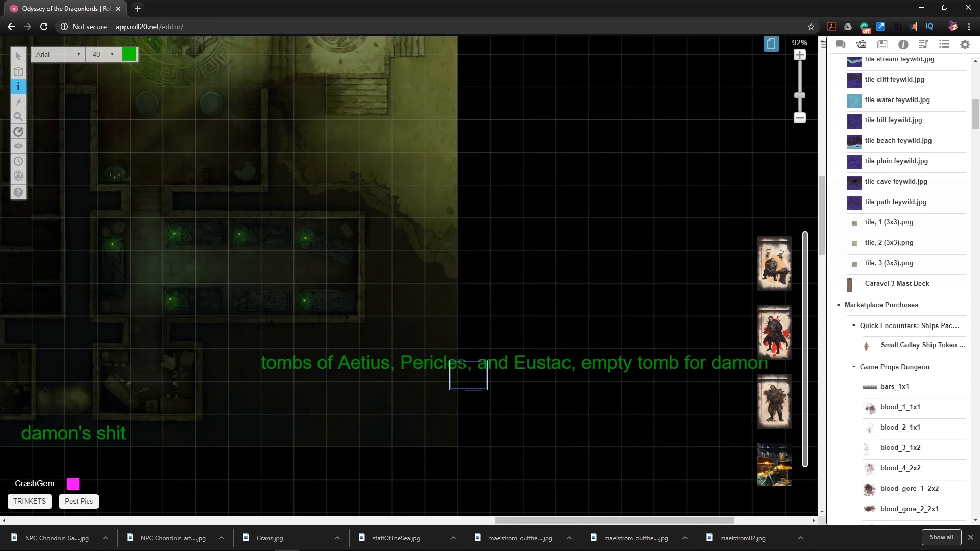
{"action": "left_click", "coordinate": [18, 55]}
{"action": "left_click", "coordinate": [560, 363]}
{"action": "scroll", "coordinate": [566, 332], "scroll_direction": "up", "scroll_amount": 10}
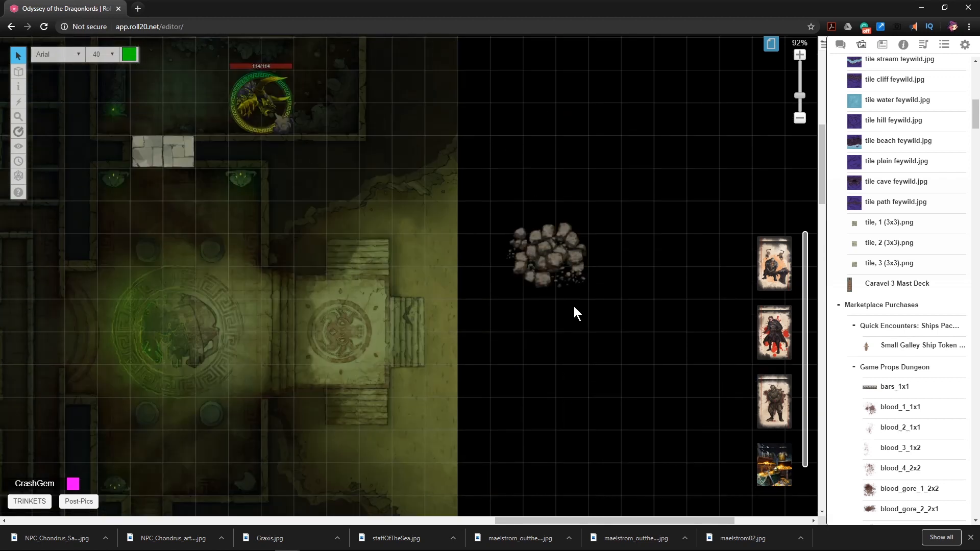
{"action": "left_click", "coordinate": [347, 96]}
{"action": "type", "text": "tombs of Aetius, Pericles, and Eustac, empty tomb for damon"}
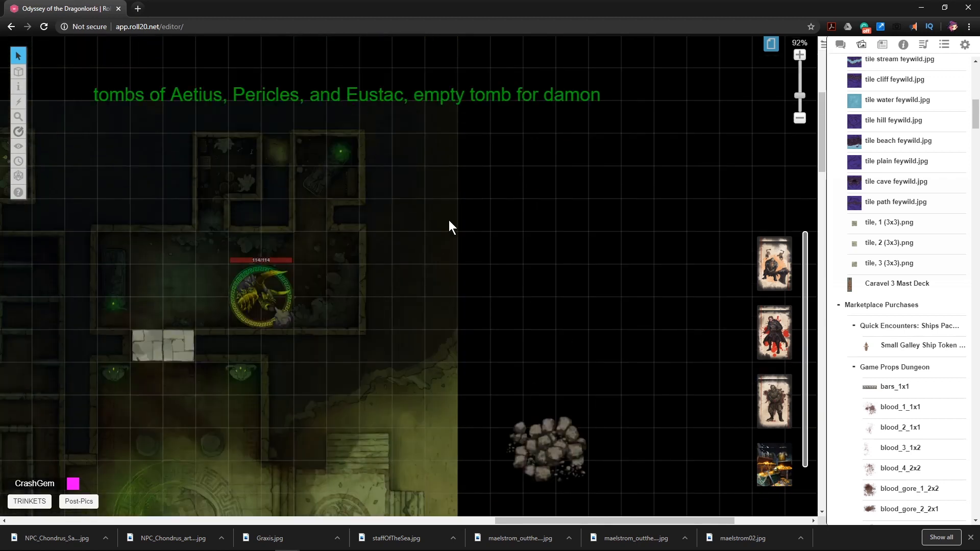
{"action": "left_click_drag", "start_coordinate": [353, 91], "coordinate": [435, 98]}
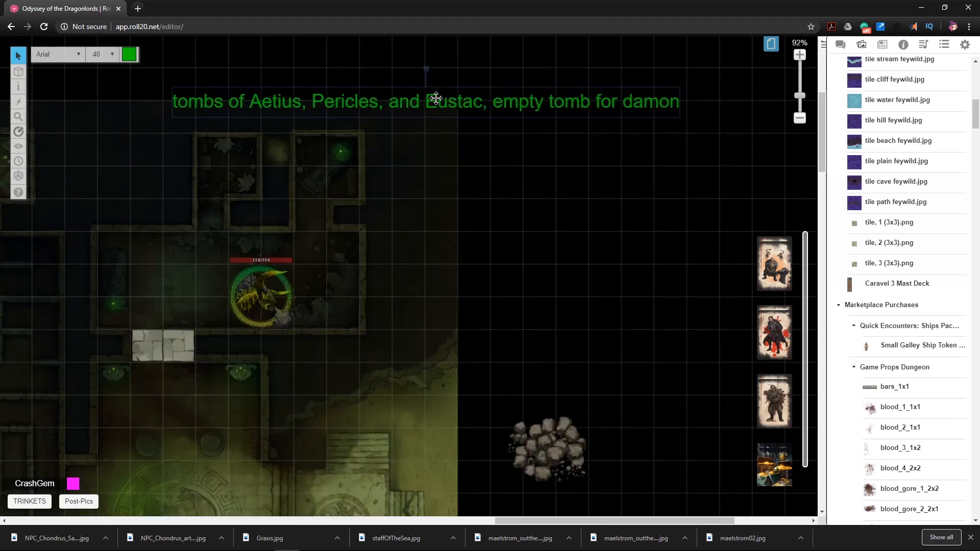
{"action": "left_click", "coordinate": [505, 275]}
- Examine the round mosaic chamber, the tomb room and the labelled rooms south of it
{"action": "left_click_drag", "start_coordinate": [386, 411], "coordinate": [540, 77]}
{"action": "left_click_drag", "start_coordinate": [469, 414], "coordinate": [560, 392]}
{"action": "left_click_drag", "start_coordinate": [589, 258], "coordinate": [394, 194]}
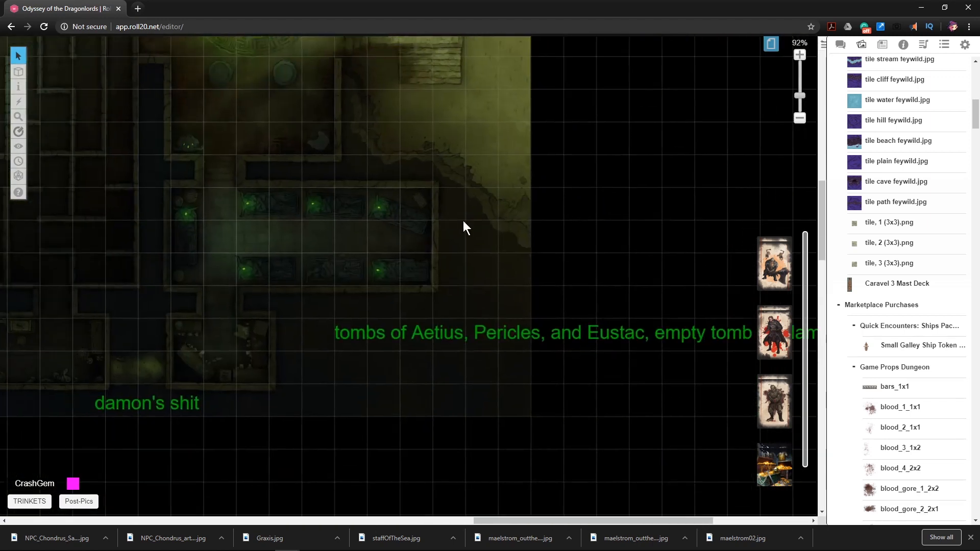
{"action": "left_click_drag", "start_coordinate": [463, 205], "coordinate": [499, 475]}
{"action": "left_click_drag", "start_coordinate": [408, 81], "coordinate": [453, 355]}
{"action": "left_click_drag", "start_coordinate": [445, 271], "coordinate": [434, 191]}
{"action": "left_click_drag", "start_coordinate": [449, 375], "coordinate": [422, 157]}
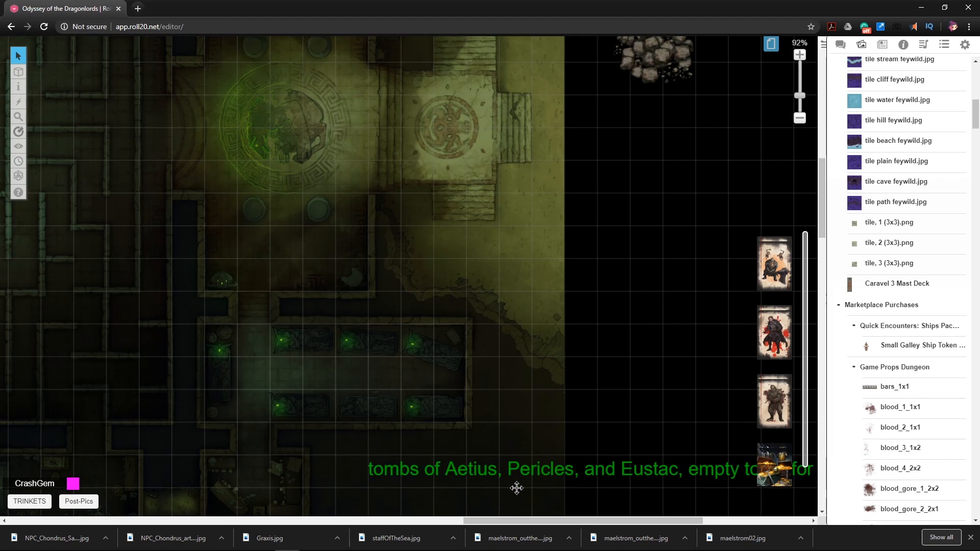
{"action": "left_click_drag", "start_coordinate": [358, 234], "coordinate": [397, 308]}
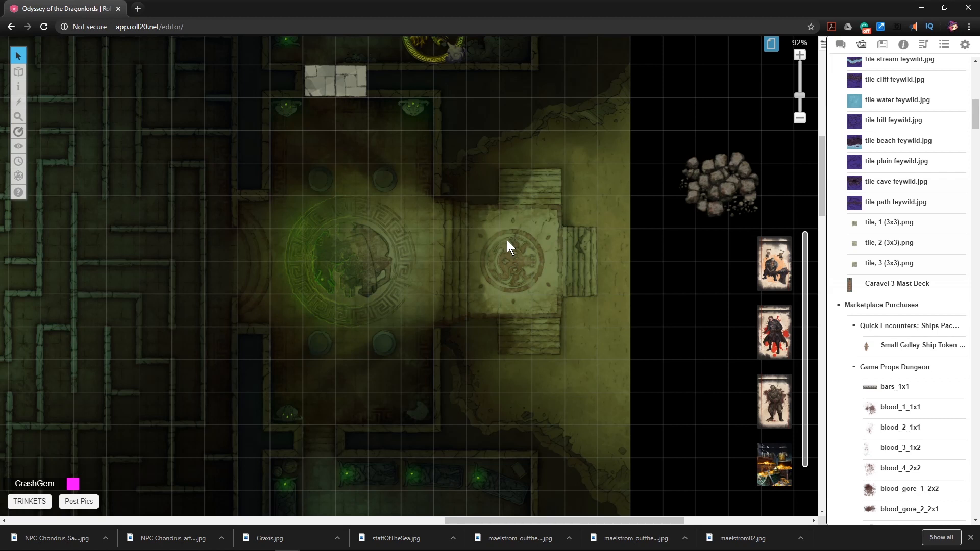
- Bring up the top of the art library and switch the map to the GM layer
{"action": "left_click", "coordinate": [881, 47]}
{"action": "left_click", "coordinate": [867, 51]}
{"action": "scroll", "coordinate": [911, 139], "scroll_direction": "up", "scroll_amount": 10}
{"action": "scroll", "coordinate": [740, 124], "scroll_direction": "up", "scroll_amount": 4}
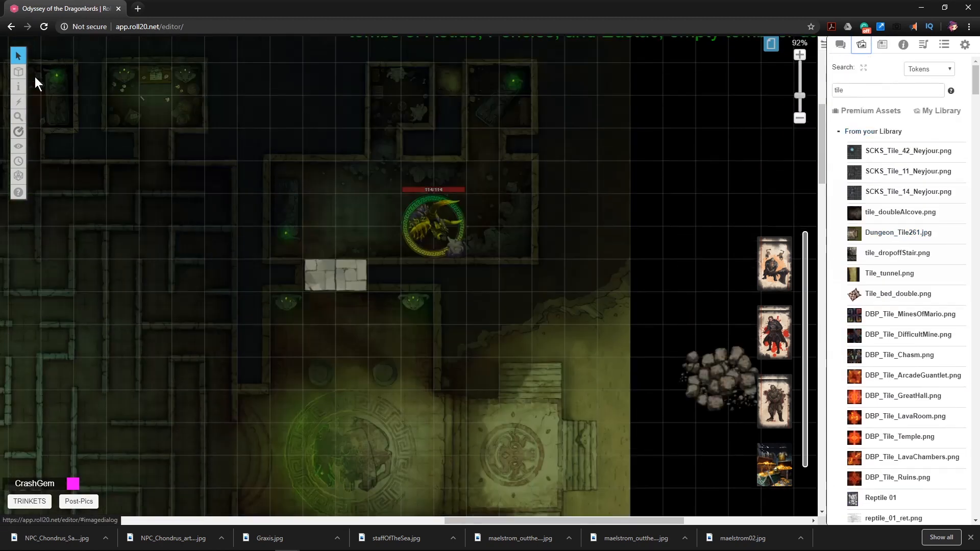
{"action": "mouse_move", "coordinate": [18, 72]}
{"action": "left_click", "coordinate": [68, 101]}
- Select the existing search term in the art library to start a new token search
{"action": "scroll", "coordinate": [367, 229], "scroll_direction": "down", "scroll_amount": 4}
{"action": "scroll", "coordinate": [379, 230], "scroll_direction": "up", "scroll_amount": 5}
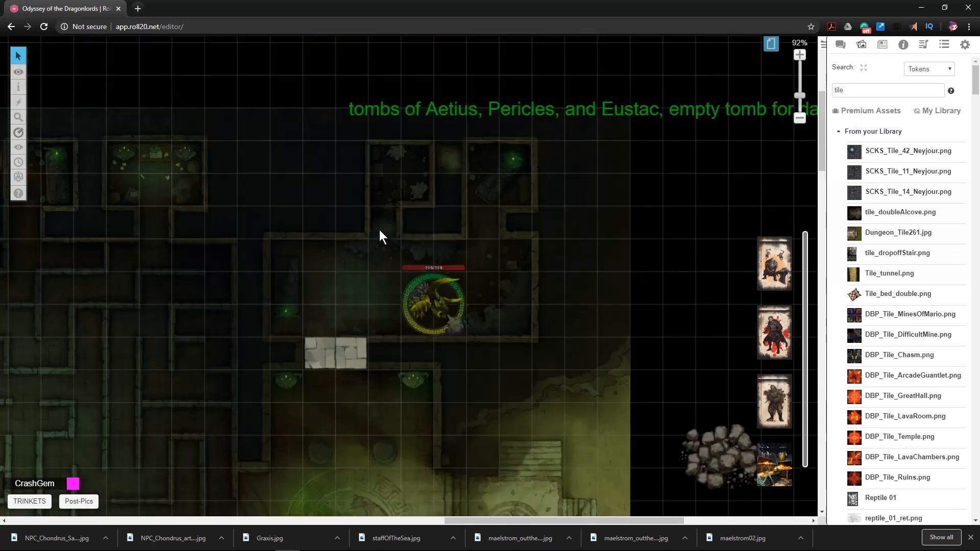
{"action": "scroll", "coordinate": [417, 220], "scroll_direction": "down", "scroll_amount": 1}
{"action": "scroll", "coordinate": [418, 223], "scroll_direction": "down", "scroll_amount": 12}
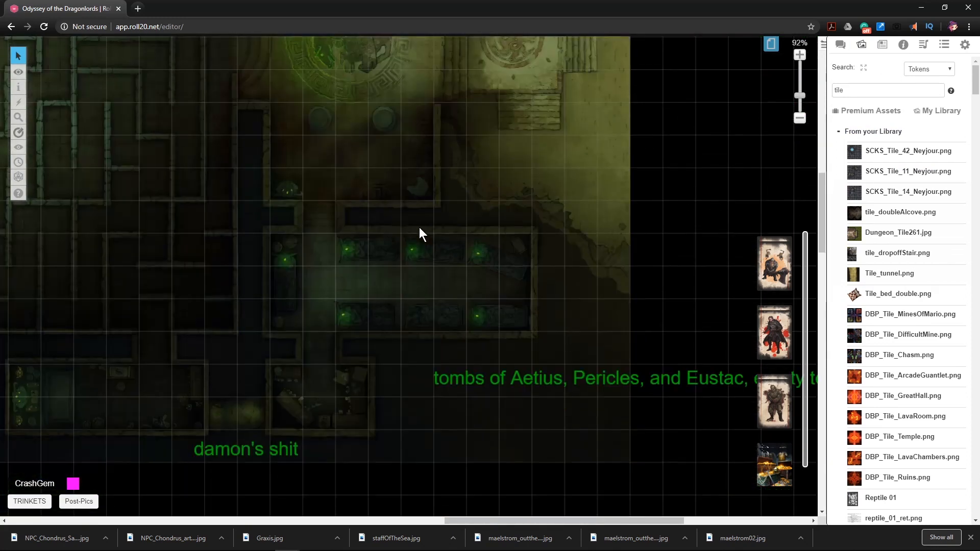
{"action": "scroll", "coordinate": [625, 192], "scroll_direction": "up", "scroll_amount": 2}
{"action": "double_click", "coordinate": [837, 85]}
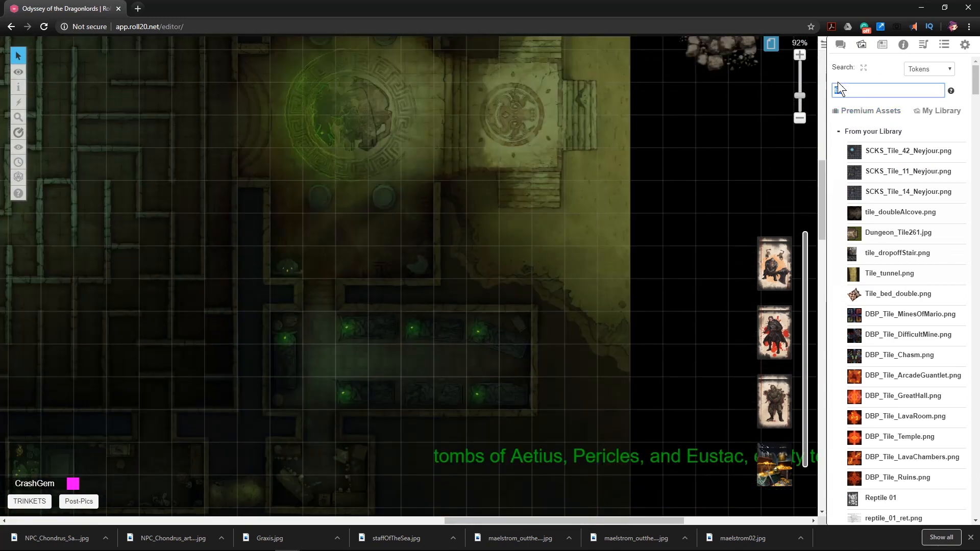
- Search the art library for "number" and place the numbers_17.png marker on the round floor mosaic in the eastern hall
{"action": "type", "text": "number"}
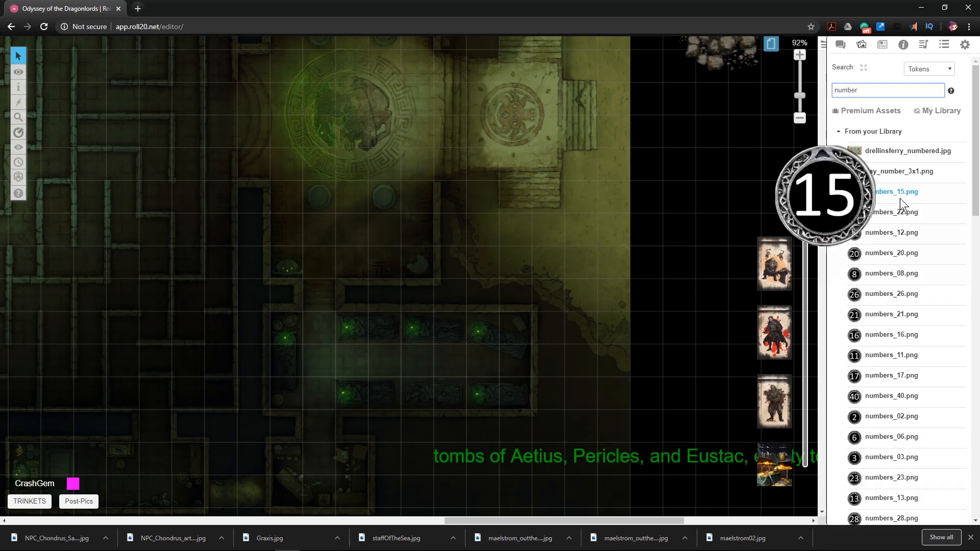
{"action": "scroll", "coordinate": [878, 235], "scroll_direction": "down", "scroll_amount": 3}
{"action": "scroll", "coordinate": [888, 276], "scroll_direction": "down", "scroll_amount": 2}
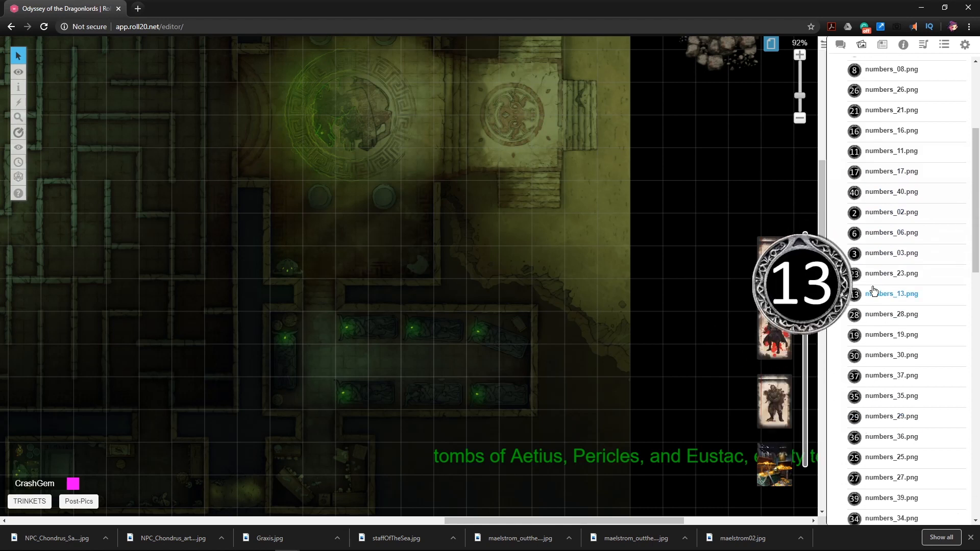
{"action": "left_click_drag", "start_coordinate": [888, 171], "coordinate": [358, 115]}
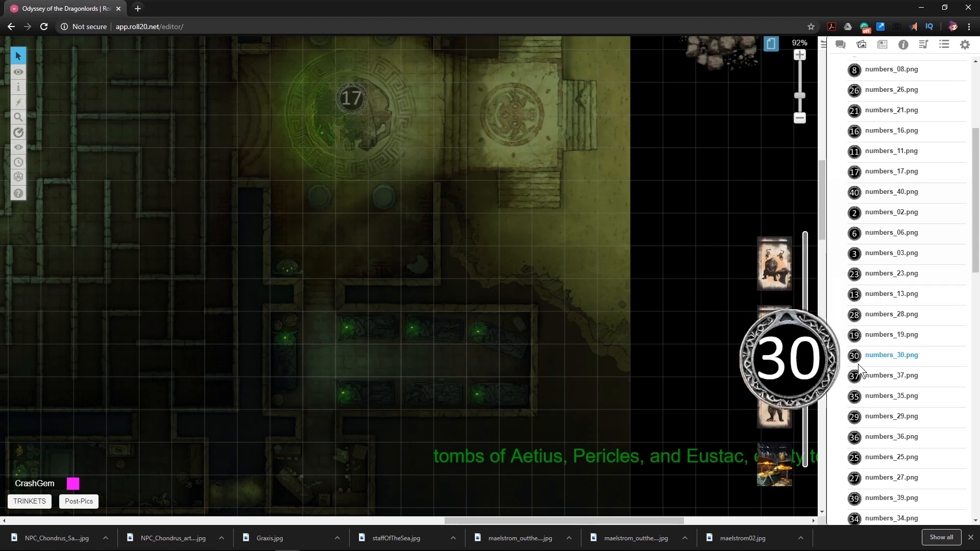
- Place the numbers_16.png marker in the tomb chamber south of the hall and paste a copy in the chamber north of it
{"action": "scroll", "coordinate": [883, 224], "scroll_direction": "down", "scroll_amount": 5}
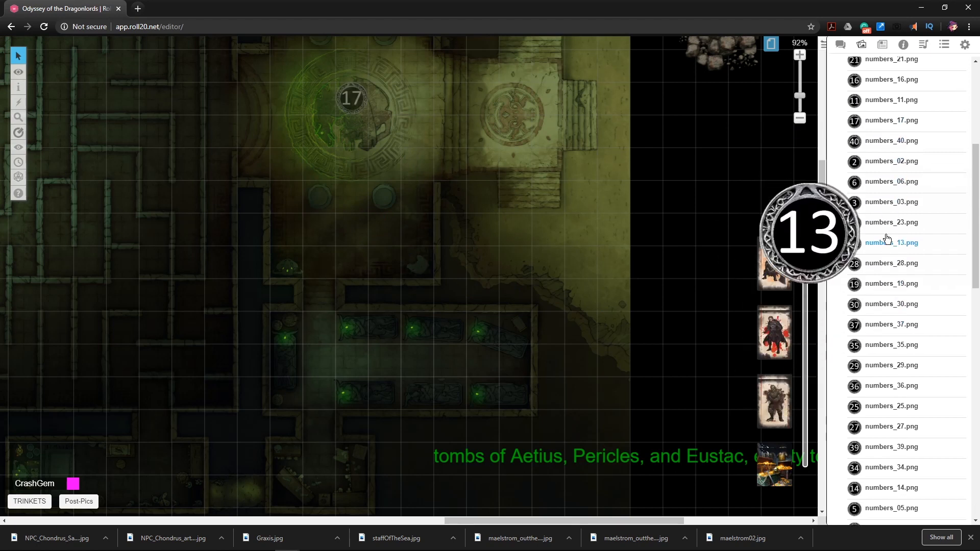
{"action": "scroll", "coordinate": [881, 249], "scroll_direction": "down", "scroll_amount": 4}
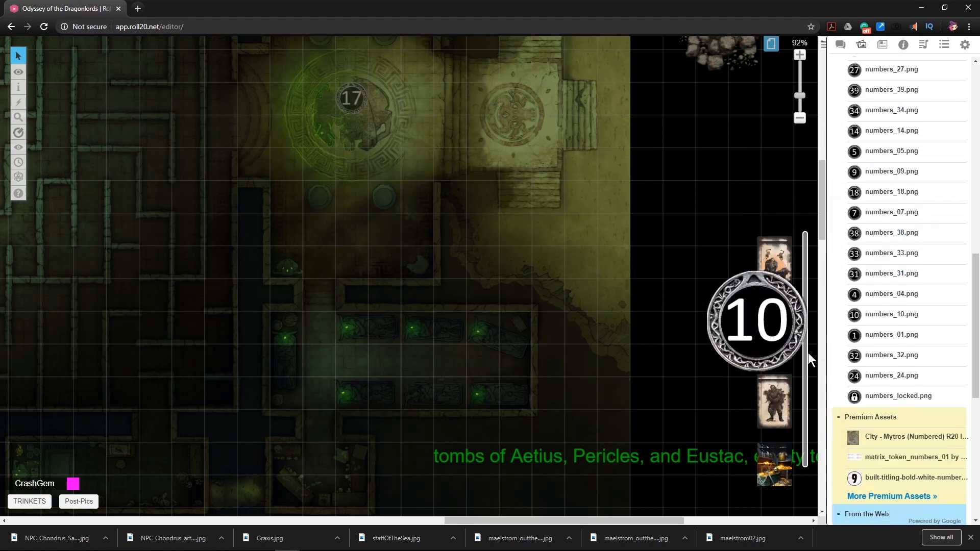
{"action": "scroll", "coordinate": [852, 301], "scroll_direction": "up", "scroll_amount": 3}
{"action": "scroll", "coordinate": [862, 424], "scroll_direction": "down", "scroll_amount": 1}
{"action": "scroll", "coordinate": [862, 404], "scroll_direction": "up", "scroll_amount": 3}
{"action": "scroll", "coordinate": [867, 387], "scroll_direction": "up", "scroll_amount": 4}
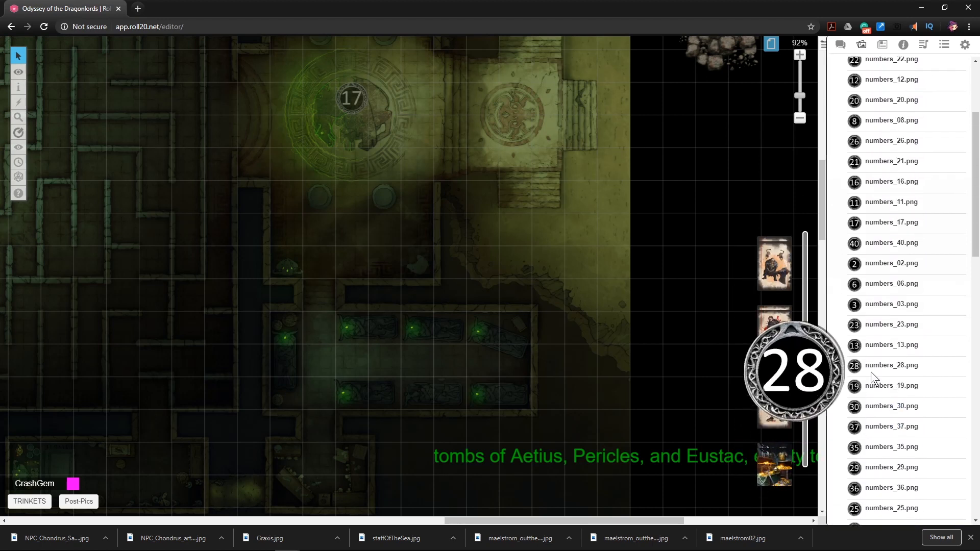
{"action": "left_click_drag", "start_coordinate": [868, 188], "coordinate": [384, 367]}
{"action": "left_click", "coordinate": [363, 357]}
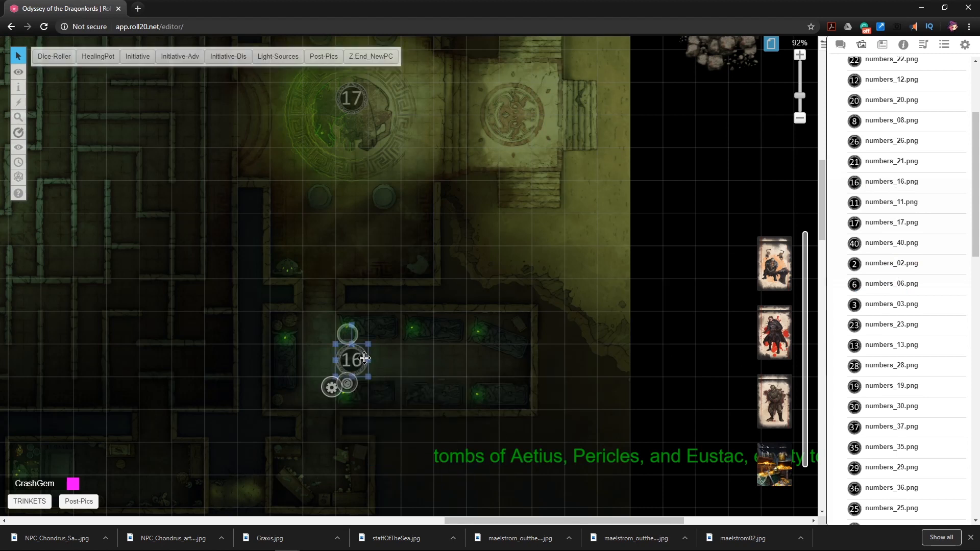
{"action": "scroll", "coordinate": [369, 356], "scroll_direction": "up", "scroll_amount": 6}
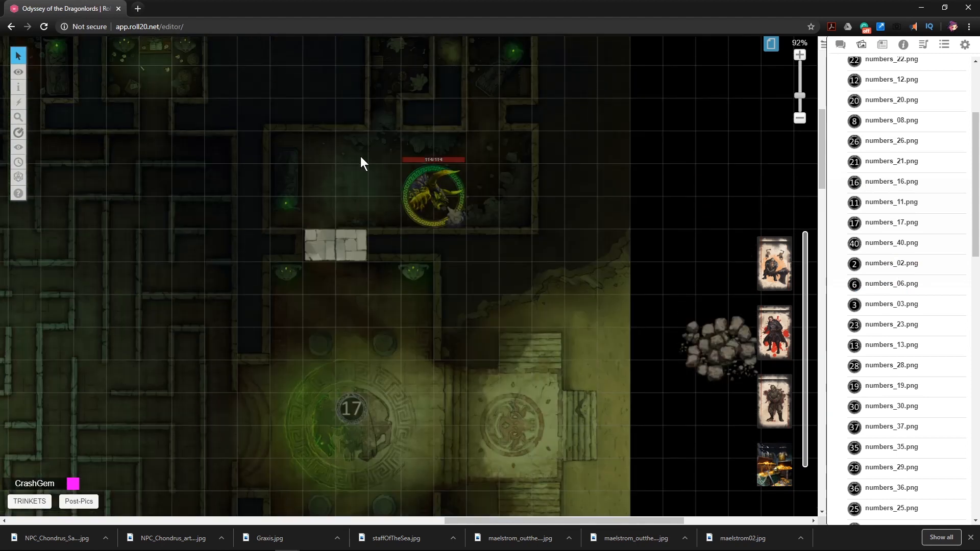
{"action": "key", "text": "ctrl+v"}
- Place the numbers_18.png marker at the maze's eastern edge, just west of the hall marked 17
{"action": "left_click_drag", "start_coordinate": [313, 441], "coordinate": [452, 280]}
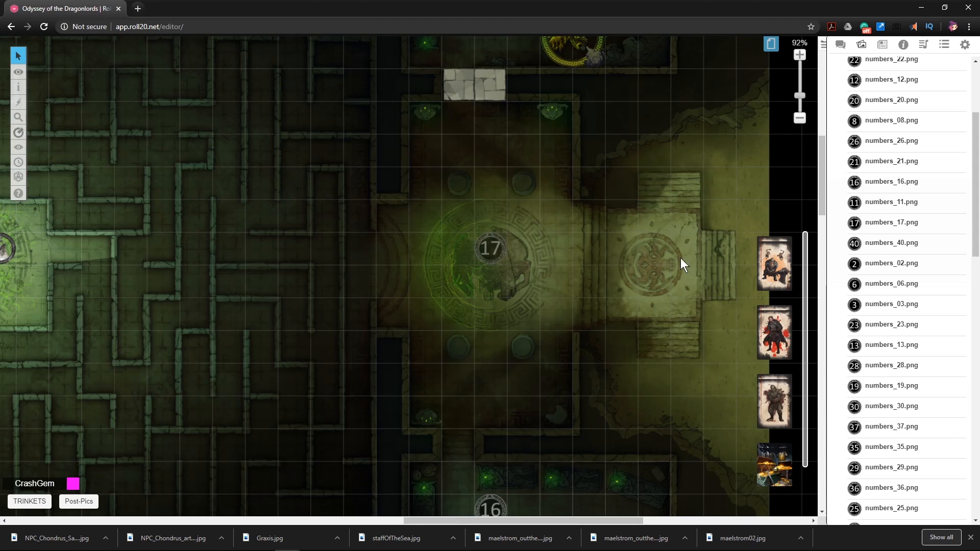
{"action": "scroll", "coordinate": [886, 239], "scroll_direction": "up", "scroll_amount": 1}
{"action": "scroll", "coordinate": [886, 239], "scroll_direction": "up", "scroll_amount": 2}
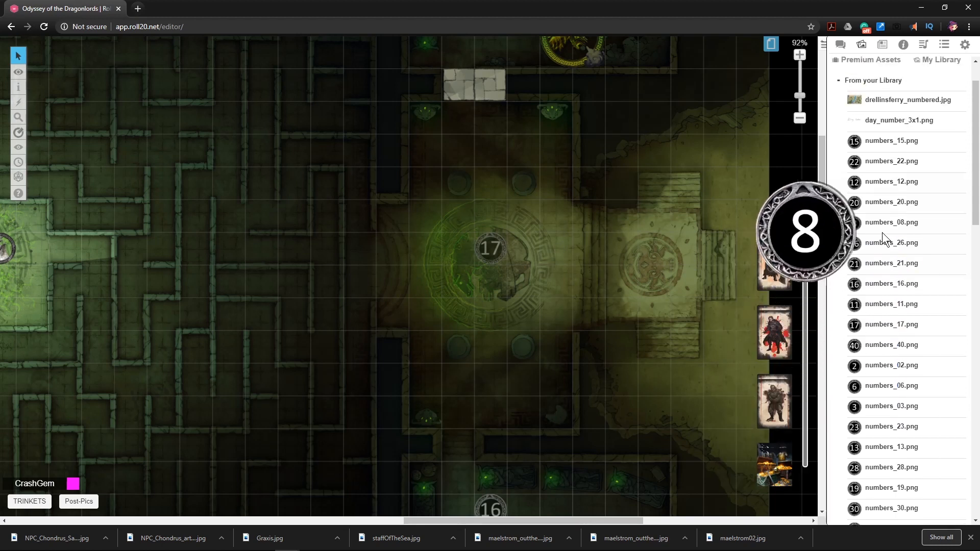
{"action": "scroll", "coordinate": [864, 265], "scroll_direction": "down", "scroll_amount": 8}
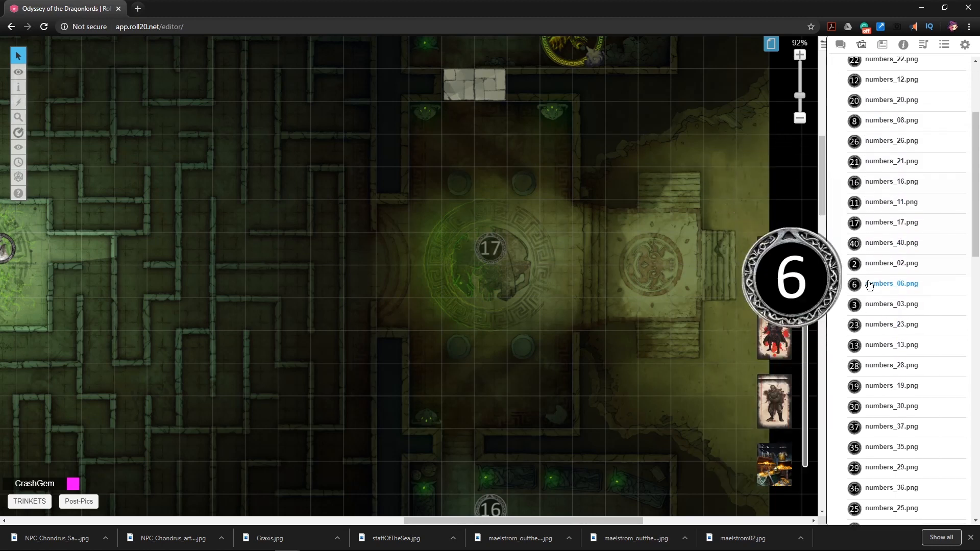
{"action": "left_click_drag", "start_coordinate": [862, 345], "coordinate": [353, 265]}
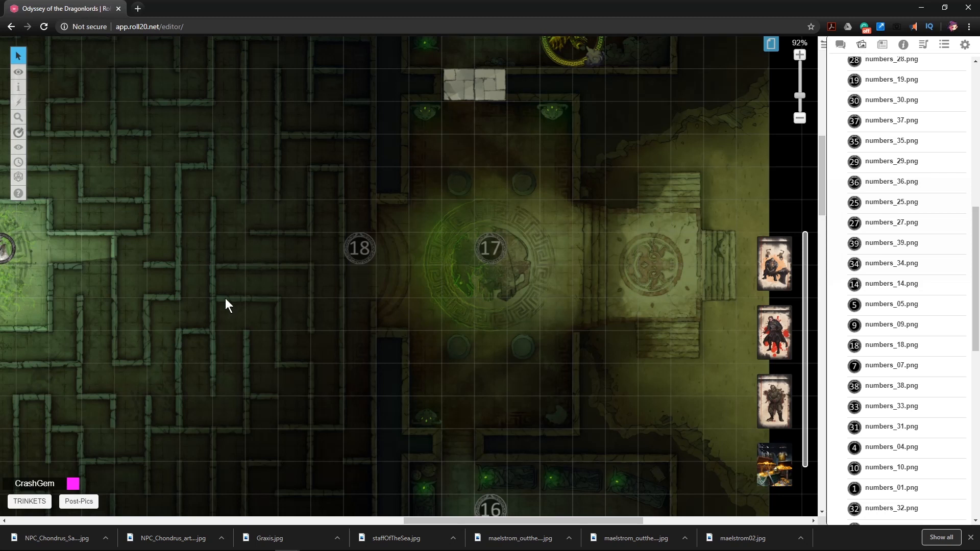
- Ping the dark middle chamber along the northern edge of the maze
{"action": "left_click_drag", "start_coordinate": [278, 350], "coordinate": [552, 479]}
{"action": "left_click_drag", "start_coordinate": [550, 204], "coordinate": [398, 474]}
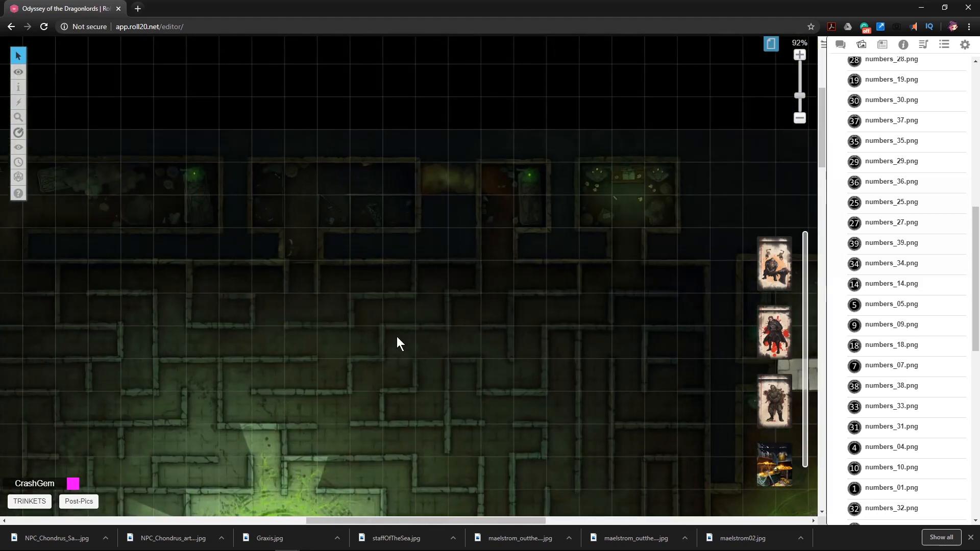
{"action": "left_click_drag", "start_coordinate": [352, 328], "coordinate": [437, 347]}
{"action": "left_click", "coordinate": [447, 234]}
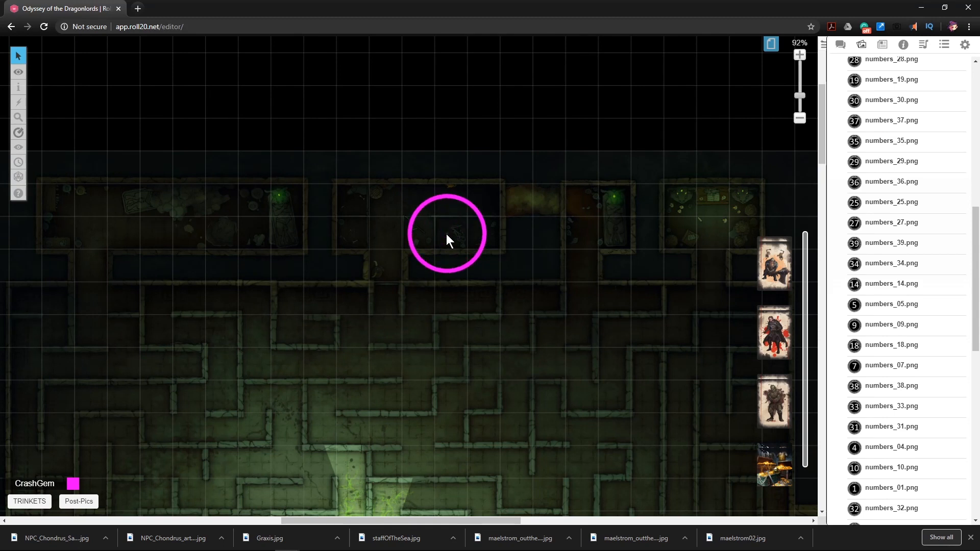
{"action": "left_click", "coordinate": [450, 239]}
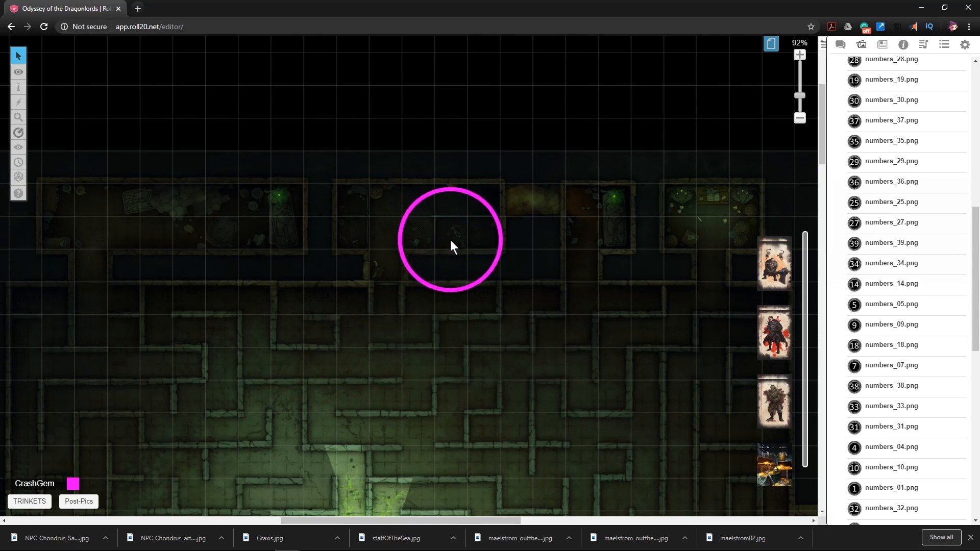
{"action": "left_click", "coordinate": [455, 247]}
{"action": "left_click_drag", "start_coordinate": [557, 328], "coordinate": [481, 286]}
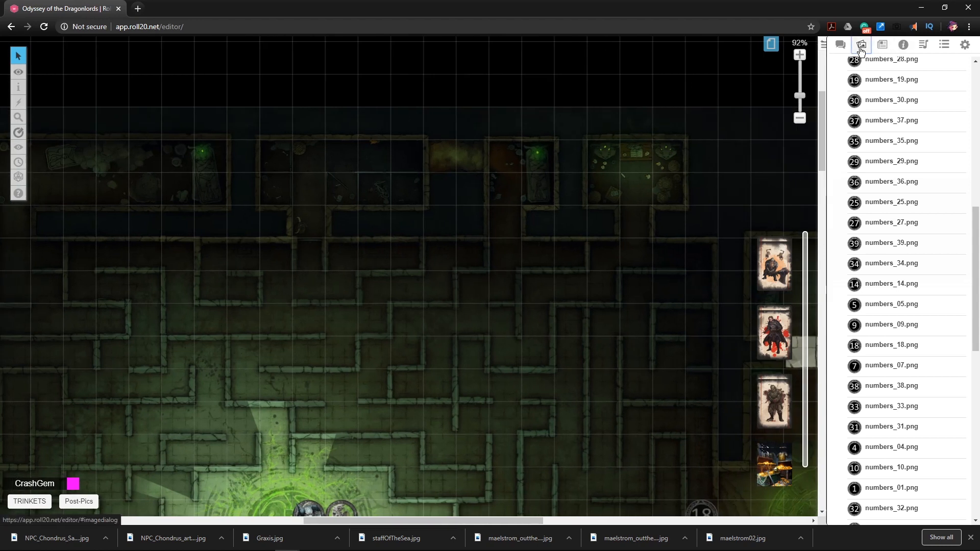
- Search the journal for "skel" and place a Minotaur Skeleton token at the west end of the middle northern chamber
{"action": "left_click", "coordinate": [877, 51]}
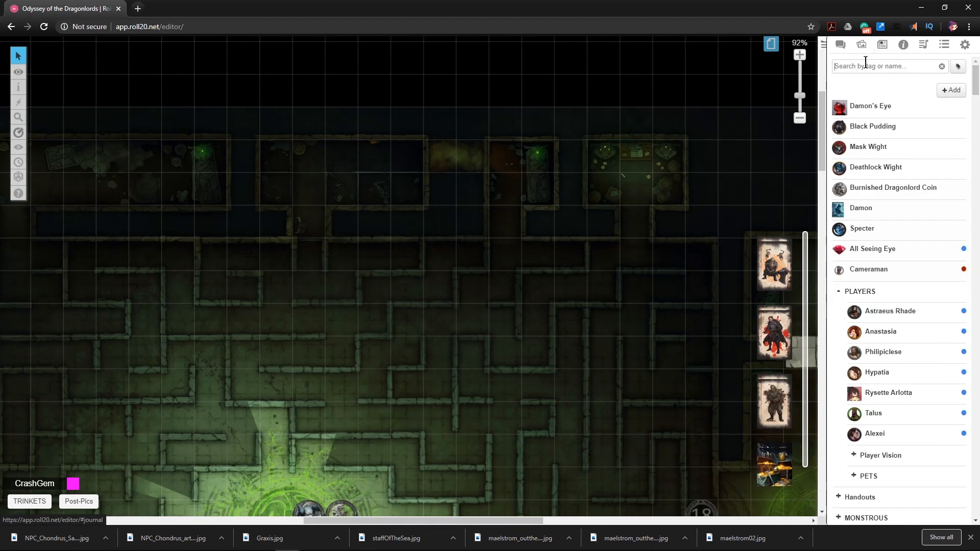
{"action": "left_click", "coordinate": [865, 65]}
{"action": "type", "text": "skel"}
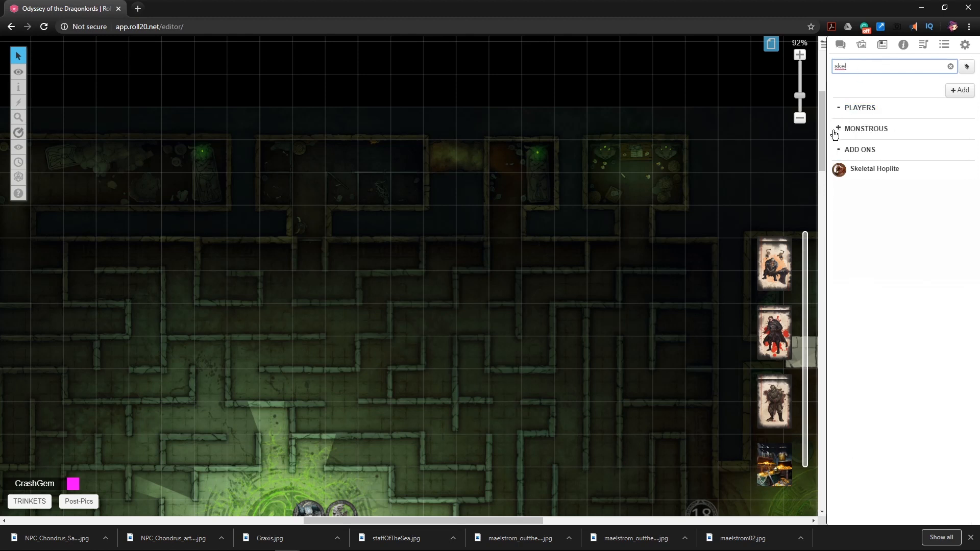
{"action": "left_click", "coordinate": [838, 128]}
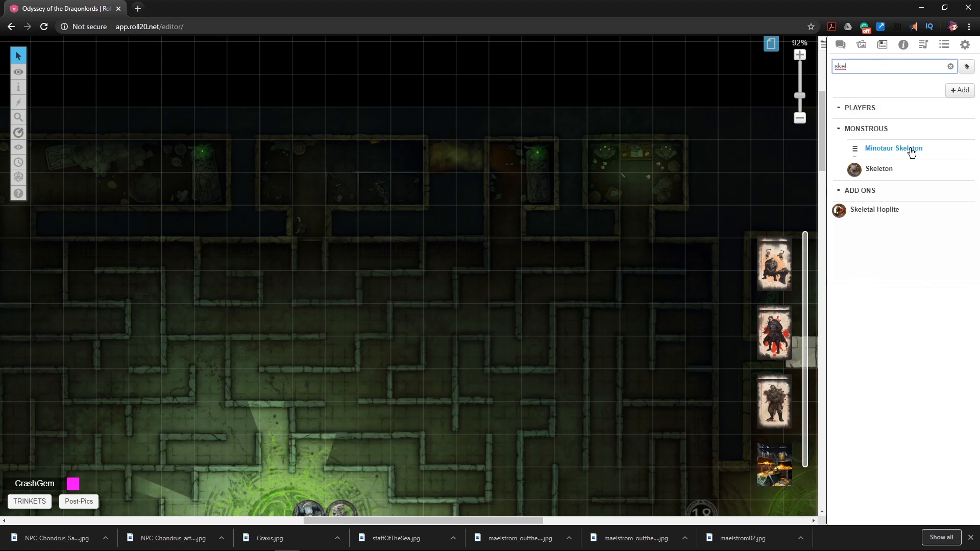
{"action": "left_click_drag", "start_coordinate": [882, 151], "coordinate": [284, 164]}
{"action": "left_click", "coordinate": [391, 170]}
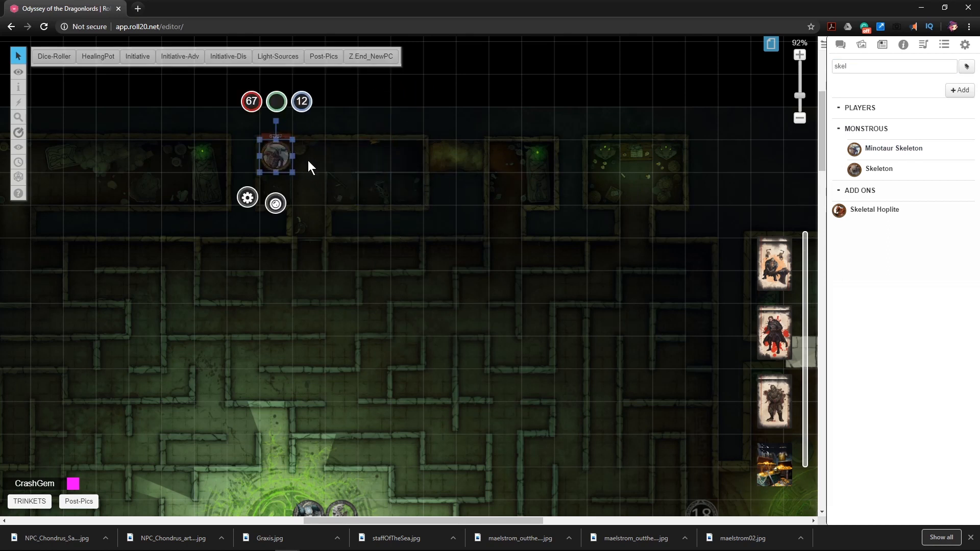
- Paste three more Minotaur Skeleton tokens in the chamber and take one out to the empty area north of the map
{"action": "left_click", "coordinate": [370, 160]}
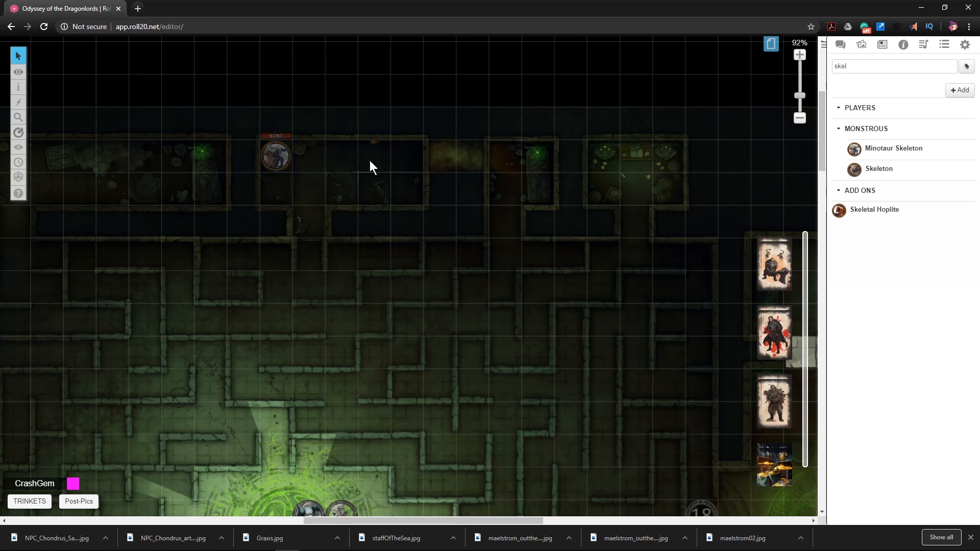
{"action": "key", "text": "ctrl+v"}
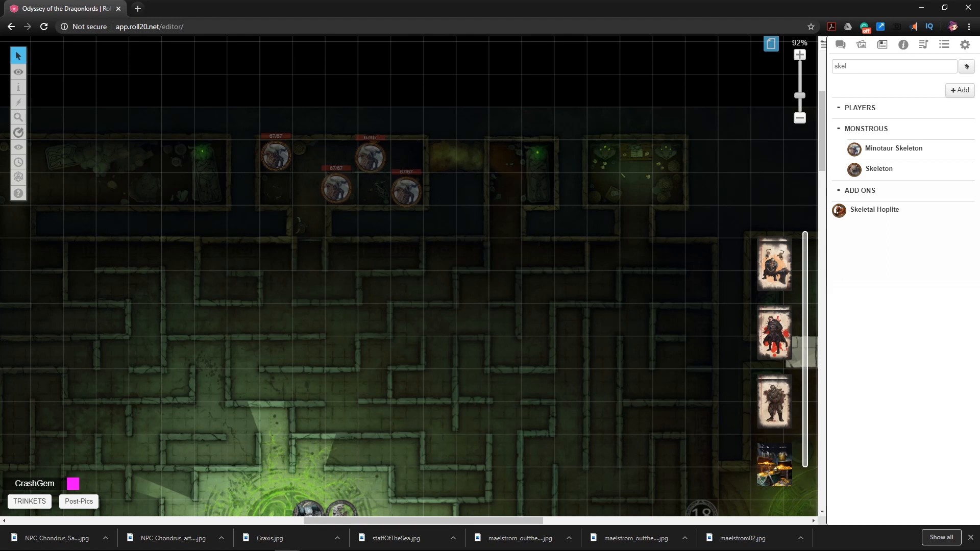
{"action": "left_click", "coordinate": [414, 192]}
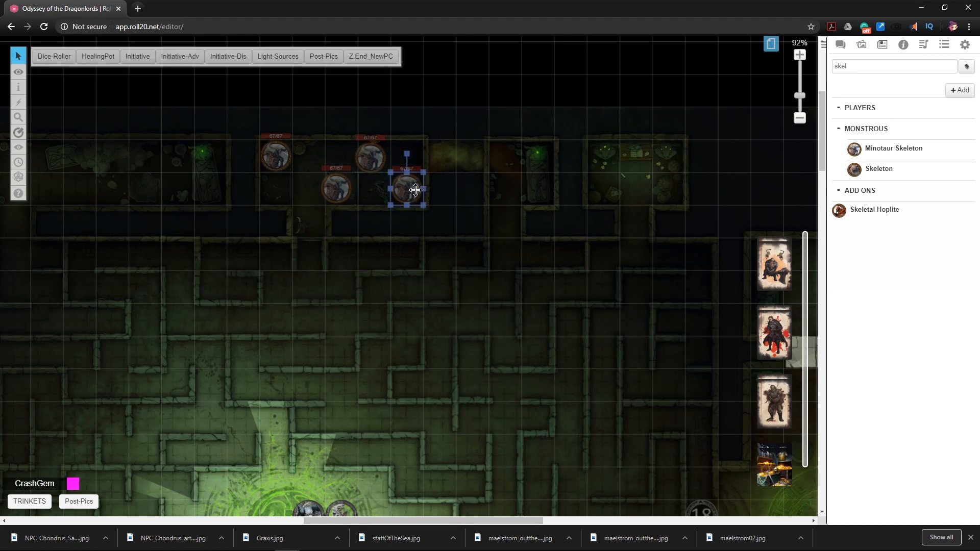
{"action": "left_click", "coordinate": [333, 193]}
{"action": "key", "text": "Delete"}
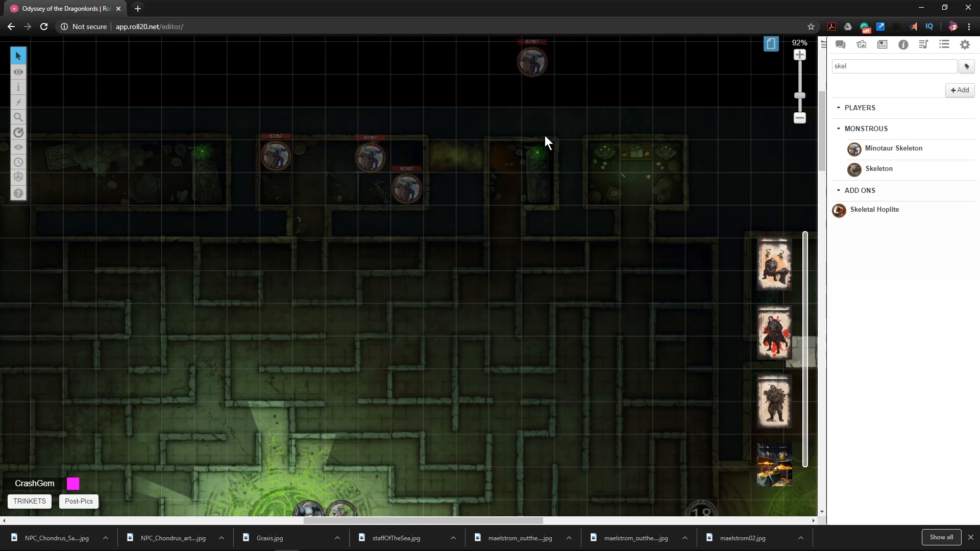
- Return to the art library and place the numbers_19.png marker in the minotaur skeletons' chamber, above its south exit
{"action": "scroll", "coordinate": [562, 146], "scroll_direction": "down", "scroll_amount": 1}
{"action": "scroll", "coordinate": [562, 146], "scroll_direction": "left", "scroll_amount": 1}
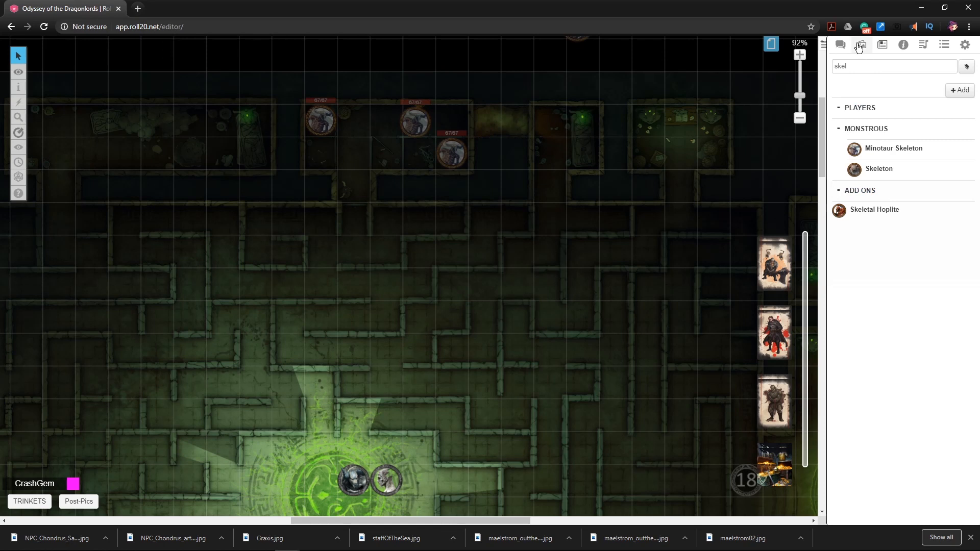
{"action": "left_click_drag", "start_coordinate": [858, 65], "coordinate": [831, 58]}
{"action": "left_click", "coordinate": [868, 46]}
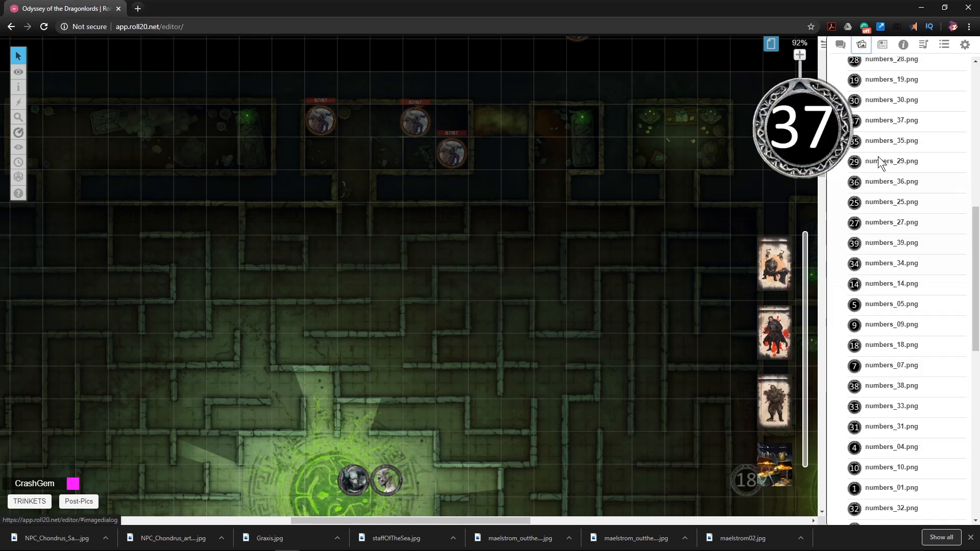
{"action": "scroll", "coordinate": [899, 353], "scroll_direction": "down", "scroll_amount": 4}
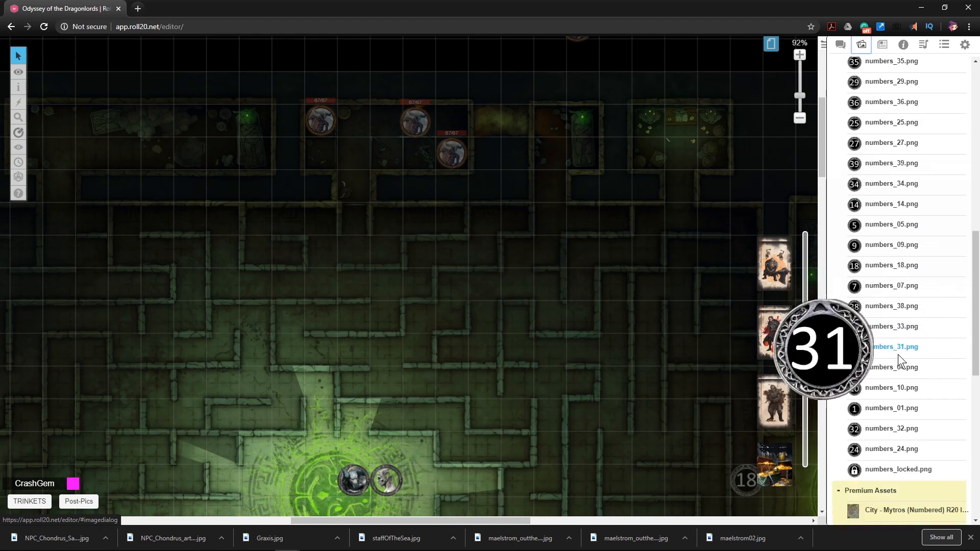
{"action": "scroll", "coordinate": [883, 364], "scroll_direction": "up", "scroll_amount": 4}
{"action": "scroll", "coordinate": [884, 306], "scroll_direction": "up", "scroll_amount": 2}
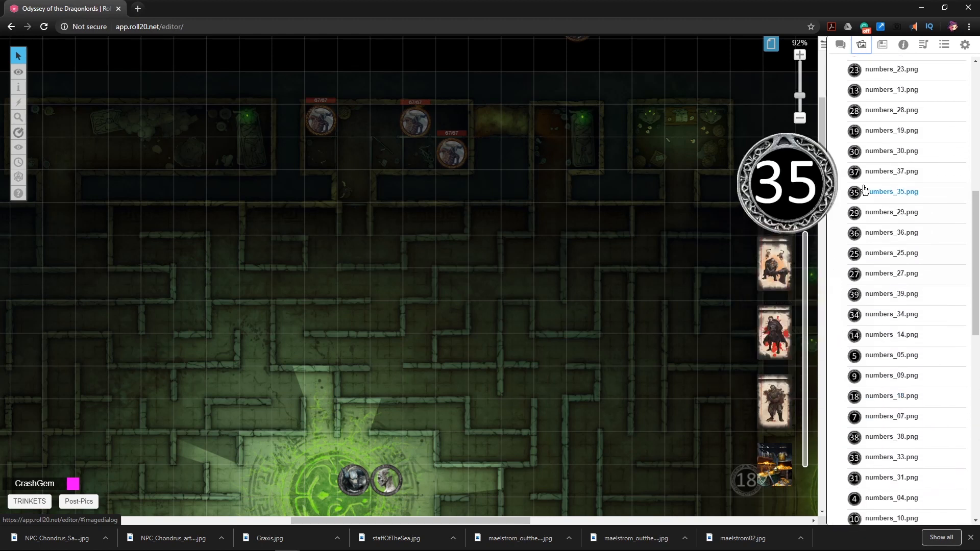
{"action": "left_click_drag", "start_coordinate": [883, 182], "coordinate": [353, 153]}
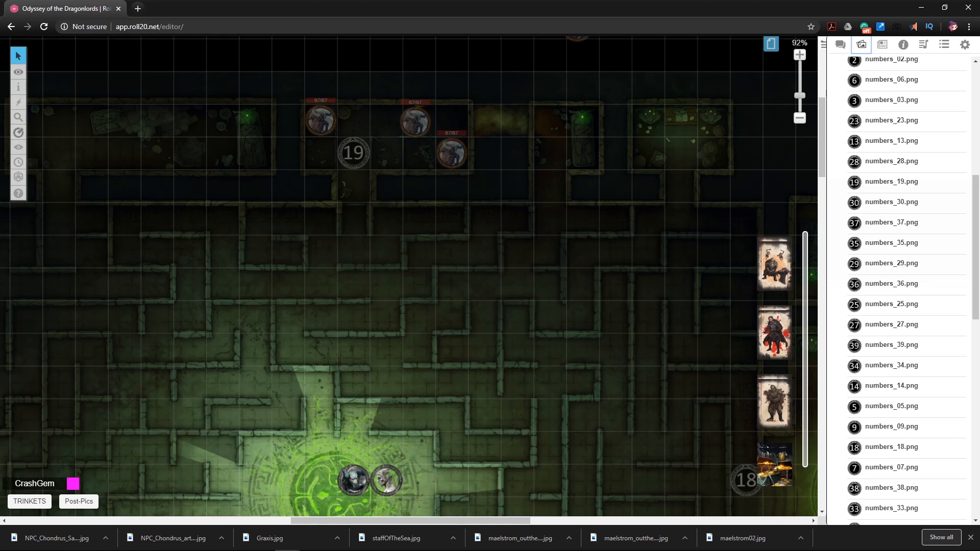
- Place the numbers_20.png marker on the glowing green circle at the maze's centre, beside the two tokens
{"action": "scroll", "coordinate": [496, 287], "scroll_direction": "down", "scroll_amount": 3}
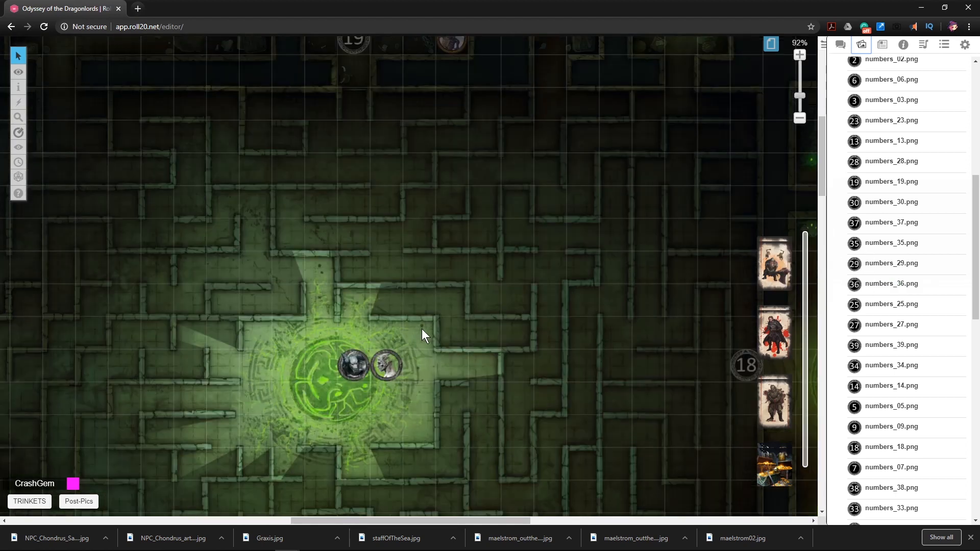
{"action": "left_click_drag", "start_coordinate": [448, 309], "coordinate": [486, 235]}
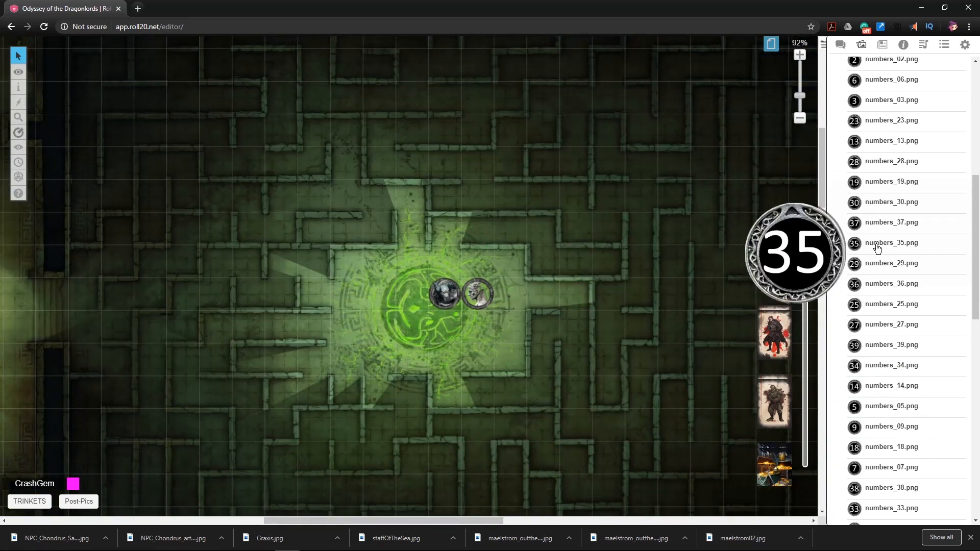
{"action": "scroll", "coordinate": [874, 245], "scroll_direction": "up", "scroll_amount": 2}
{"action": "scroll", "coordinate": [874, 240], "scroll_direction": "down", "scroll_amount": 5}
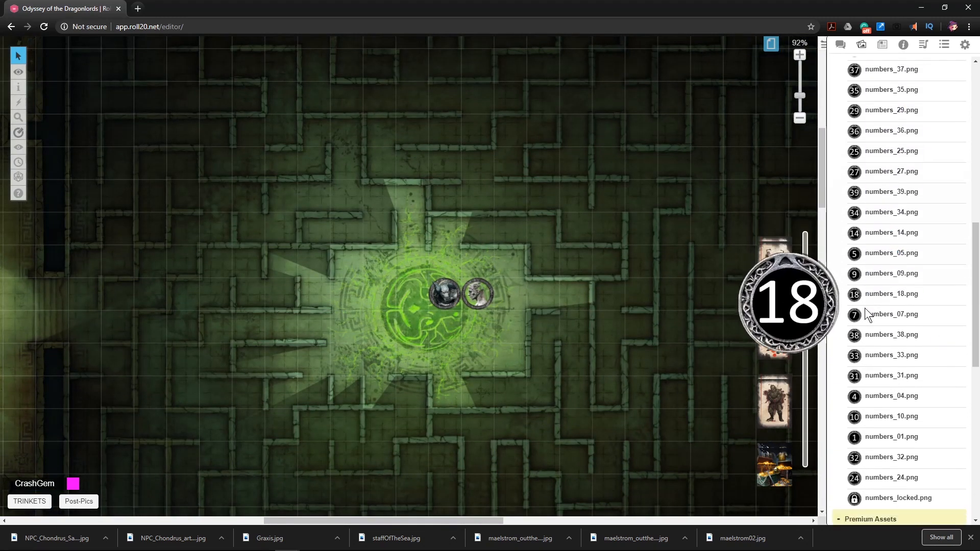
{"action": "scroll", "coordinate": [874, 352], "scroll_direction": "up", "scroll_amount": 3}
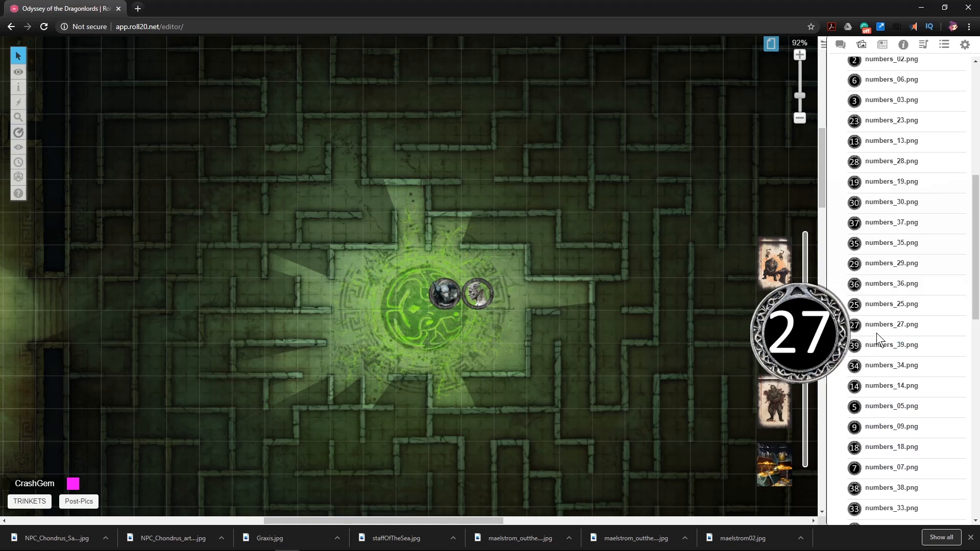
{"action": "scroll", "coordinate": [869, 223], "scroll_direction": "up", "scroll_amount": 4}
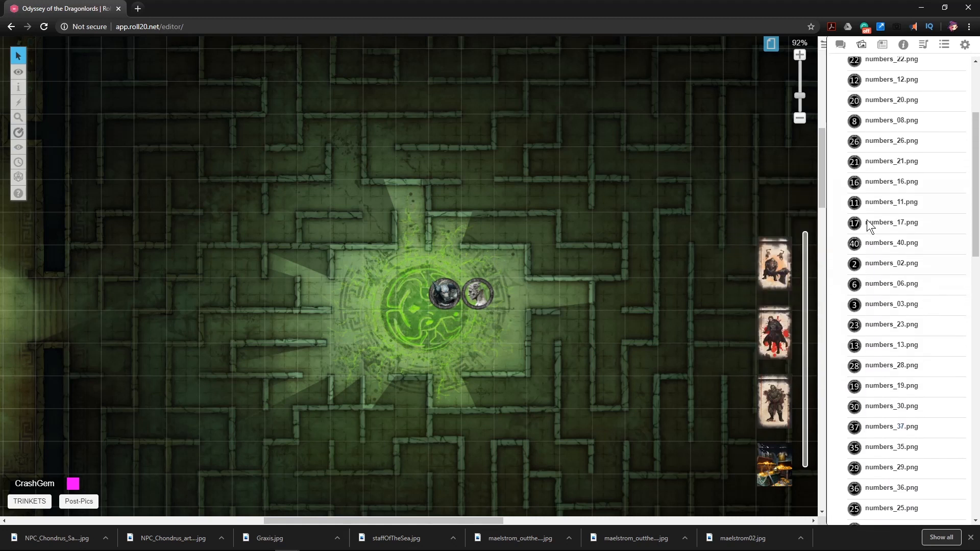
{"action": "left_click_drag", "start_coordinate": [875, 102], "coordinate": [403, 314]}
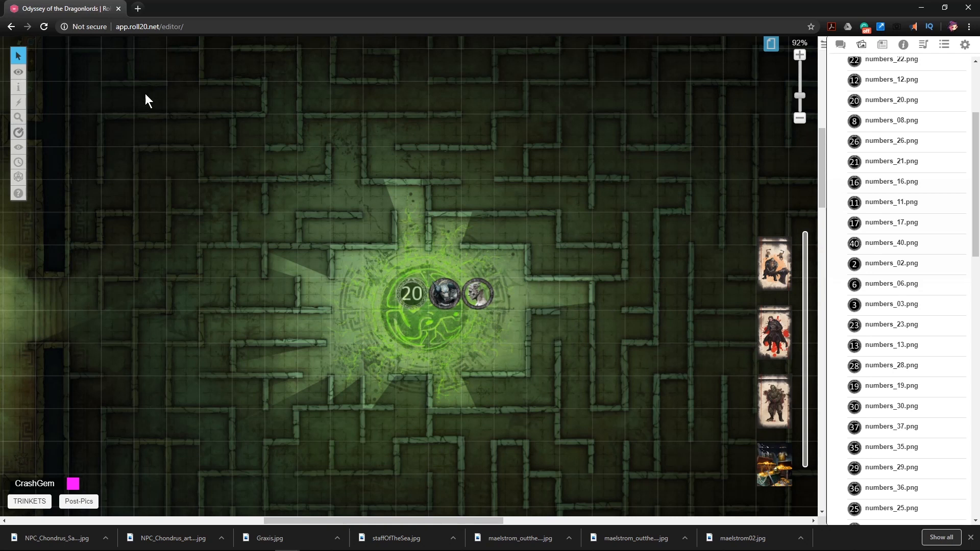
- Switch to the Objects & Tokens layer and move the two tokens from the glowing green circle to the maze's west edge
{"action": "mouse_move", "coordinate": [19, 71]}
{"action": "left_click", "coordinate": [65, 87]}
{"action": "left_click_drag", "start_coordinate": [504, 322], "coordinate": [17, 311]}
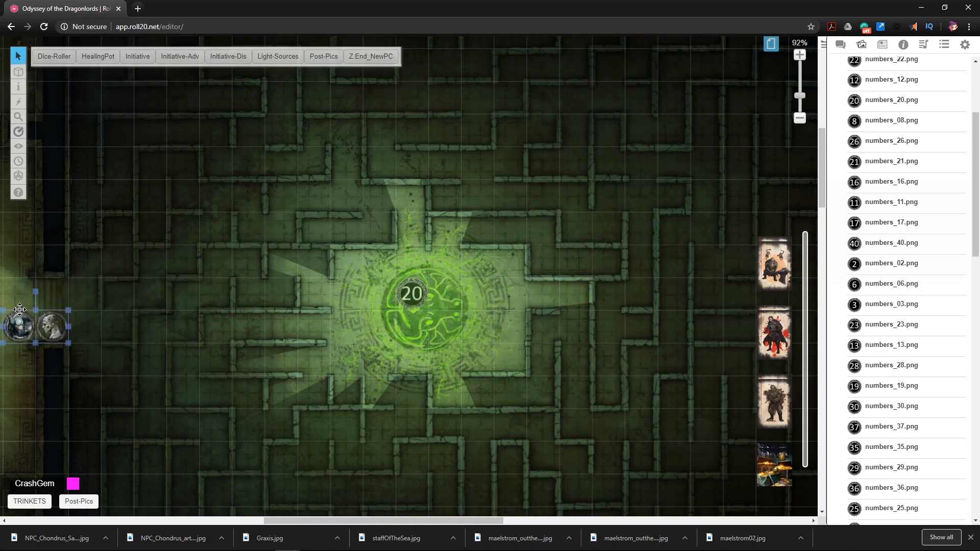
{"action": "left_click", "coordinate": [470, 369]}
- Search the art library for "sarc" and look through the results
{"action": "left_click", "coordinate": [864, 46]}
{"action": "scroll", "coordinate": [909, 139], "scroll_direction": "up", "scroll_amount": 1}
{"action": "scroll", "coordinate": [910, 139], "scroll_direction": "up", "scroll_amount": 3}
{"action": "left_click_drag", "start_coordinate": [859, 89], "coordinate": [819, 77]}
{"action": "type", "text": "sarc"}
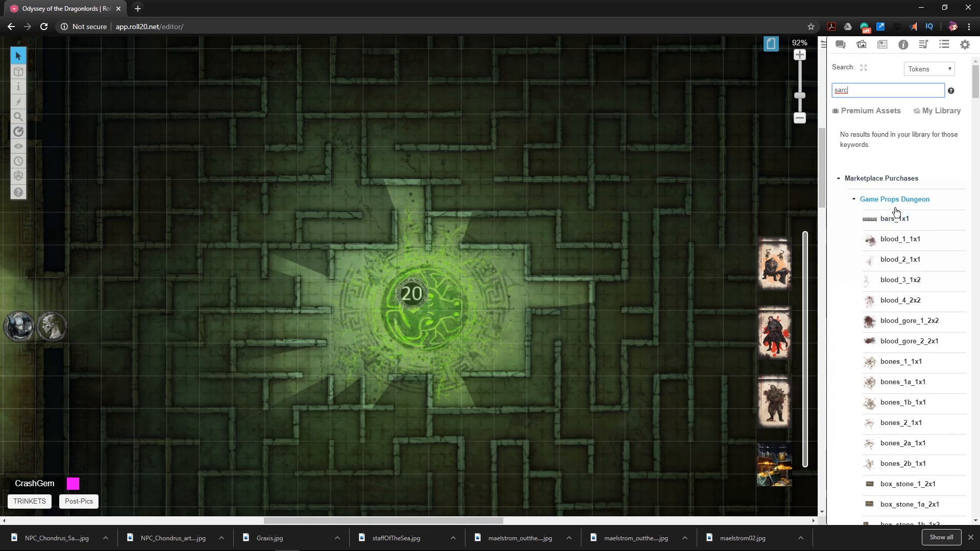
{"action": "scroll", "coordinate": [898, 229], "scroll_direction": "down", "scroll_amount": 4}
{"action": "scroll", "coordinate": [898, 230], "scroll_direction": "up", "scroll_amount": 4}
- Search the art library for "coff" and place the horizontal carved-knight sarcophagus piece on the glowing green circle
{"action": "double_click", "coordinate": [847, 90]}
{"action": "type", "text": "coff"}
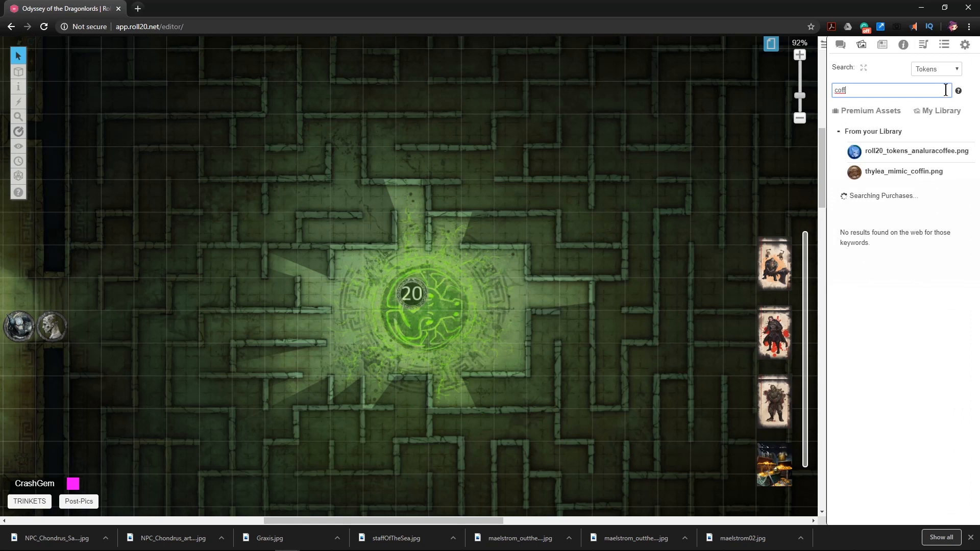
{"action": "mouse_move", "coordinate": [898, 235]}
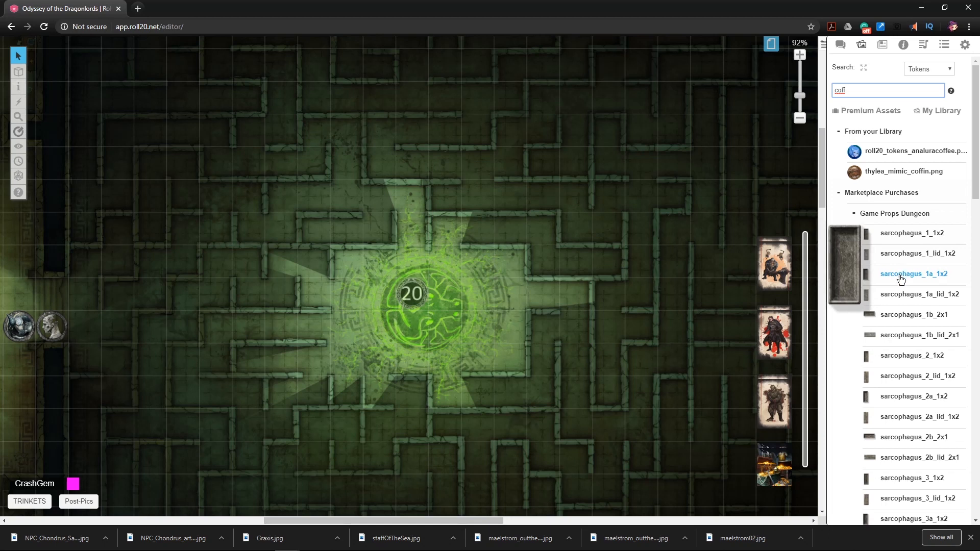
{"action": "scroll", "coordinate": [898, 286], "scroll_direction": "down", "scroll_amount": 1}
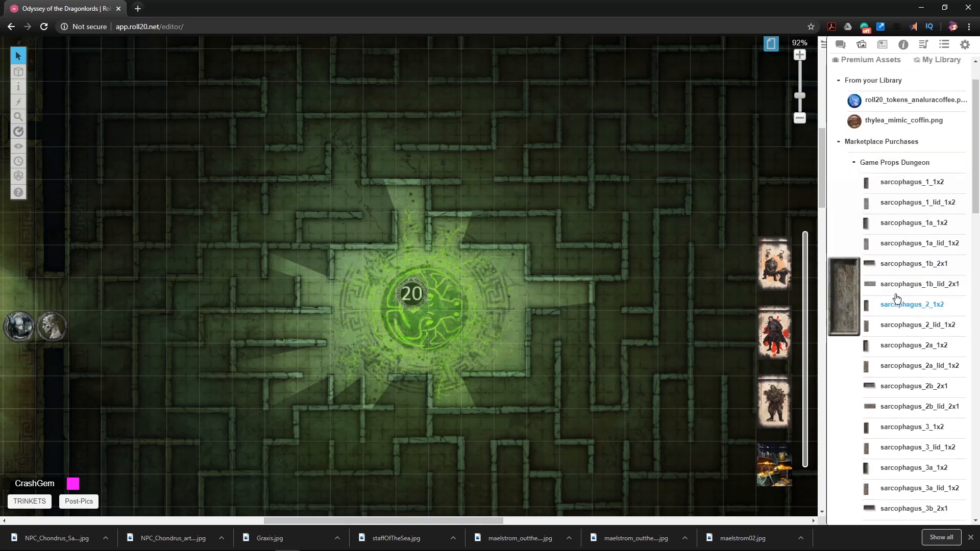
{"action": "scroll", "coordinate": [888, 317], "scroll_direction": "down", "scroll_amount": 5}
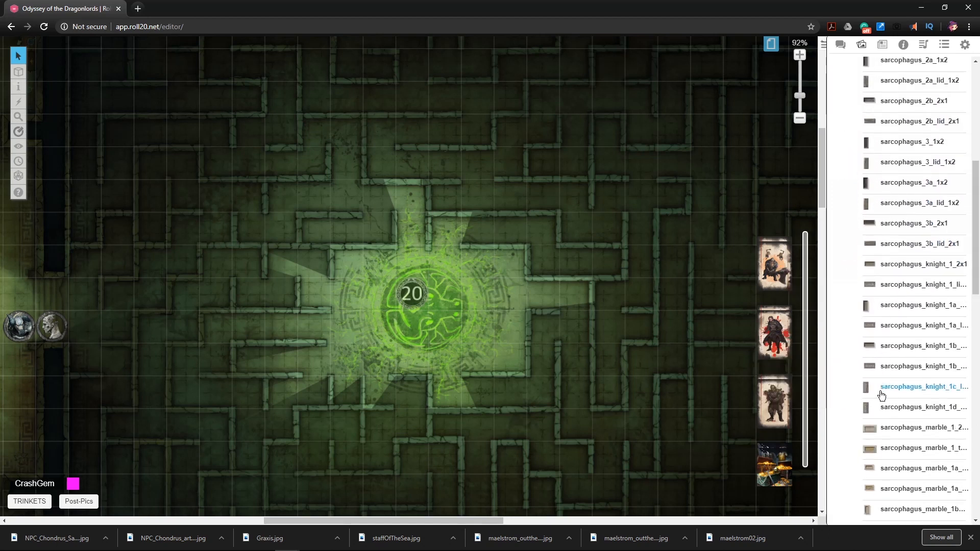
{"action": "scroll", "coordinate": [883, 368], "scroll_direction": "down", "scroll_amount": 3}
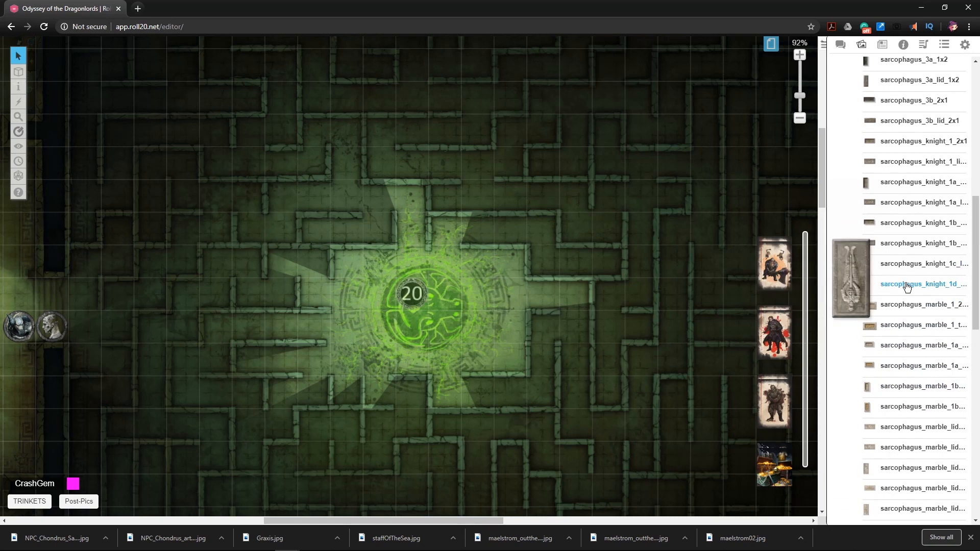
{"action": "left_click_drag", "start_coordinate": [904, 247], "coordinate": [442, 306]}
{"action": "left_click", "coordinate": [407, 315]}
{"action": "left_click", "coordinate": [510, 322]}
- Set the sarcophagus as a drawing and send it to the Map Layer
{"action": "right_click", "coordinate": [445, 309]}
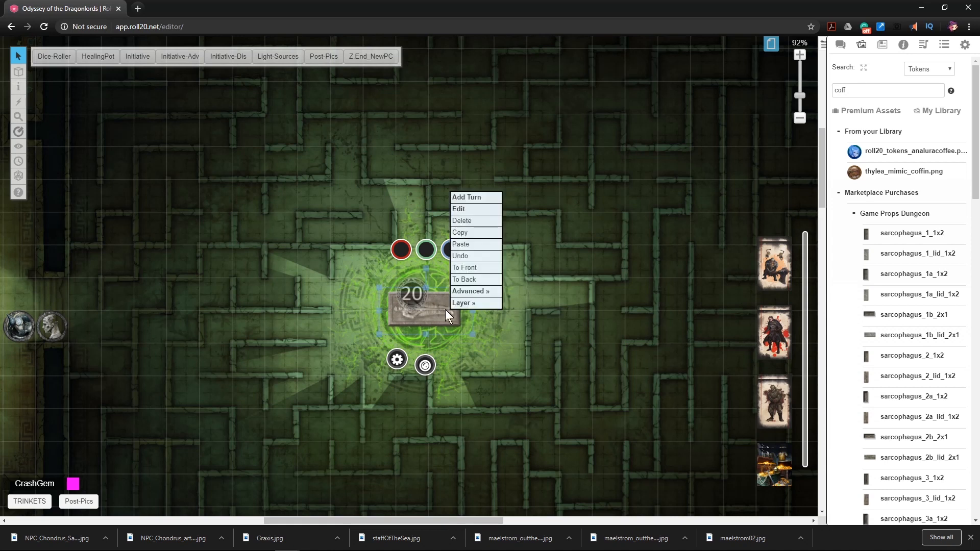
{"action": "mouse_move", "coordinate": [477, 298]}
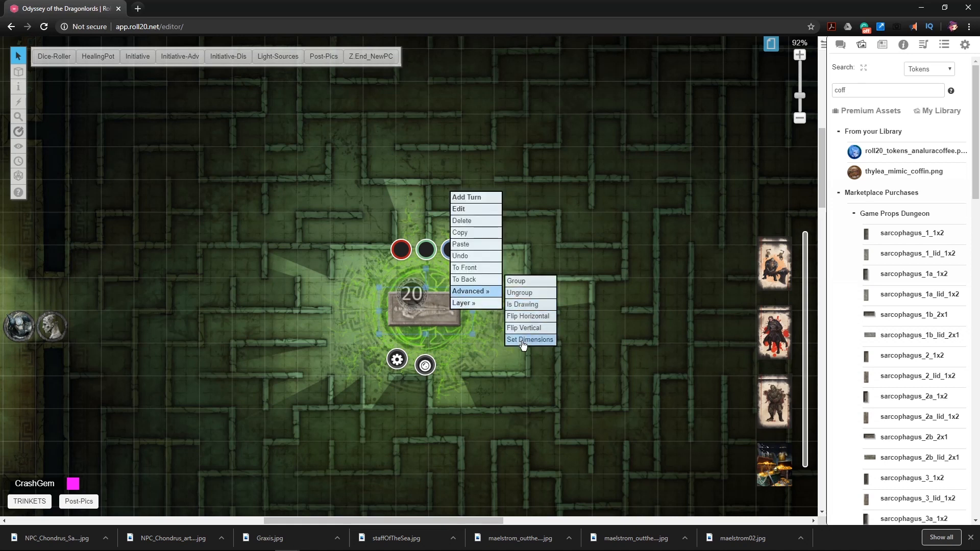
{"action": "left_click", "coordinate": [518, 306]}
{"action": "left_click", "coordinate": [434, 316]}
{"action": "right_click", "coordinate": [434, 316]}
{"action": "mouse_move", "coordinate": [454, 309]}
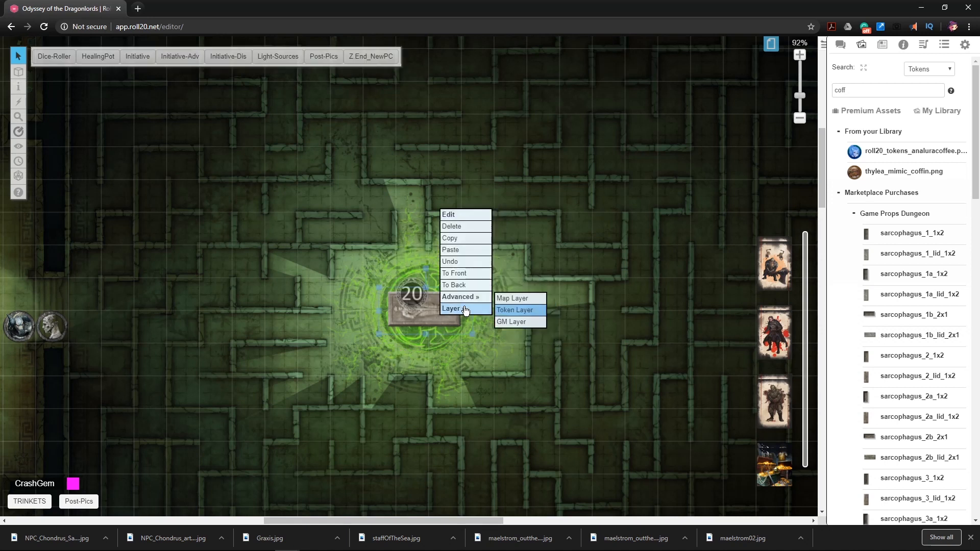
{"action": "left_click", "coordinate": [524, 301]}
- Switch to the GM Info Overlay and move the 20 marker off the sarcophagus to the chamber's west side, one square below the northwest corner
{"action": "scroll", "coordinate": [466, 361], "scroll_direction": "up", "scroll_amount": 5}
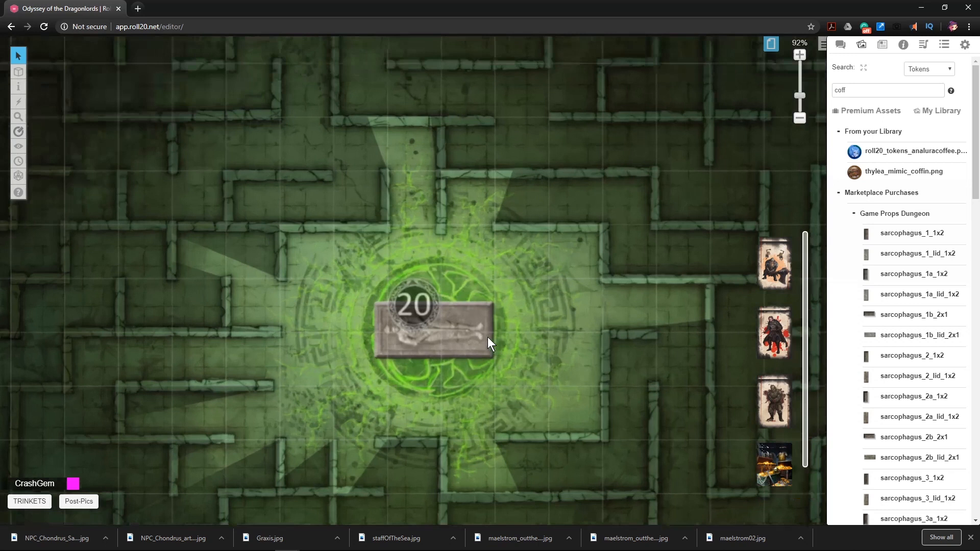
{"action": "left_click_drag", "start_coordinate": [532, 392], "coordinate": [509, 305]}
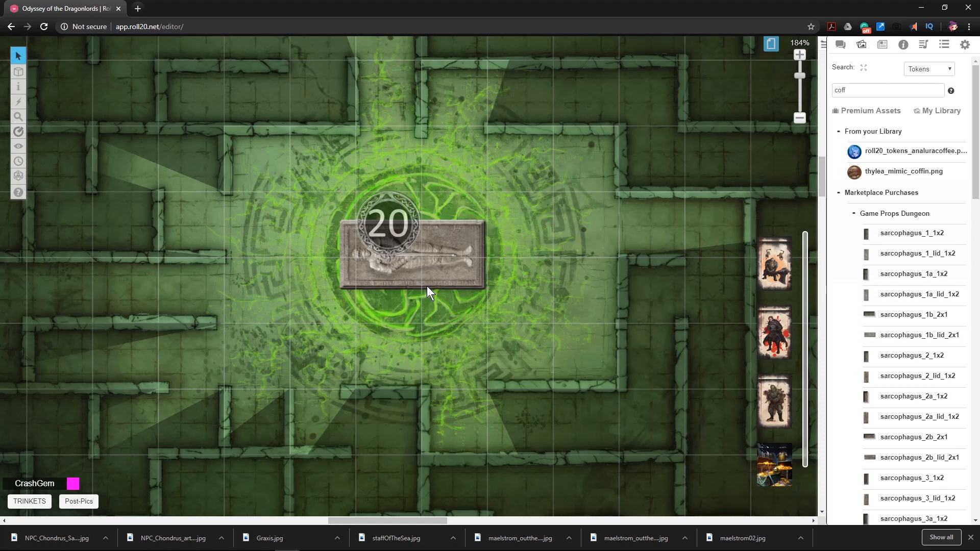
{"action": "scroll", "coordinate": [426, 286], "scroll_direction": "down", "scroll_amount": 2}
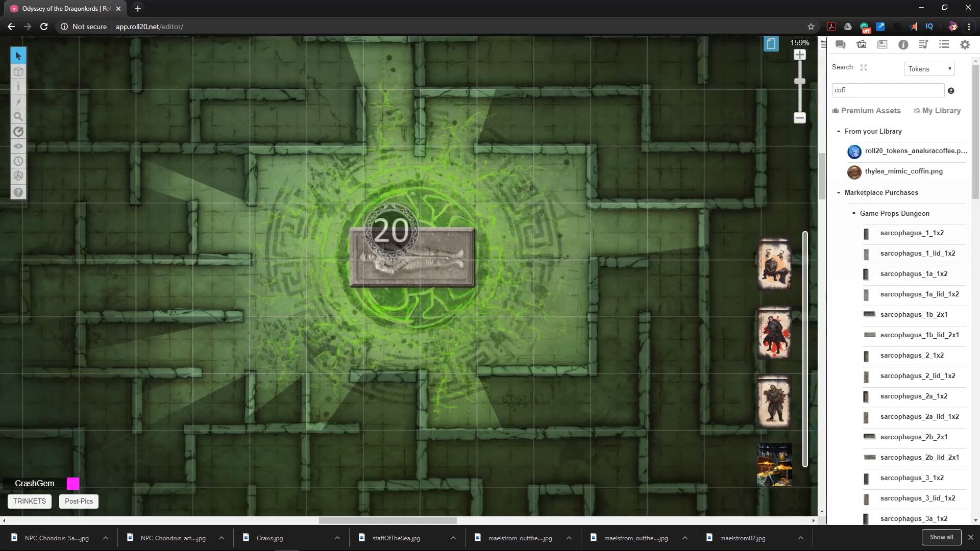
{"action": "mouse_move", "coordinate": [18, 74]}
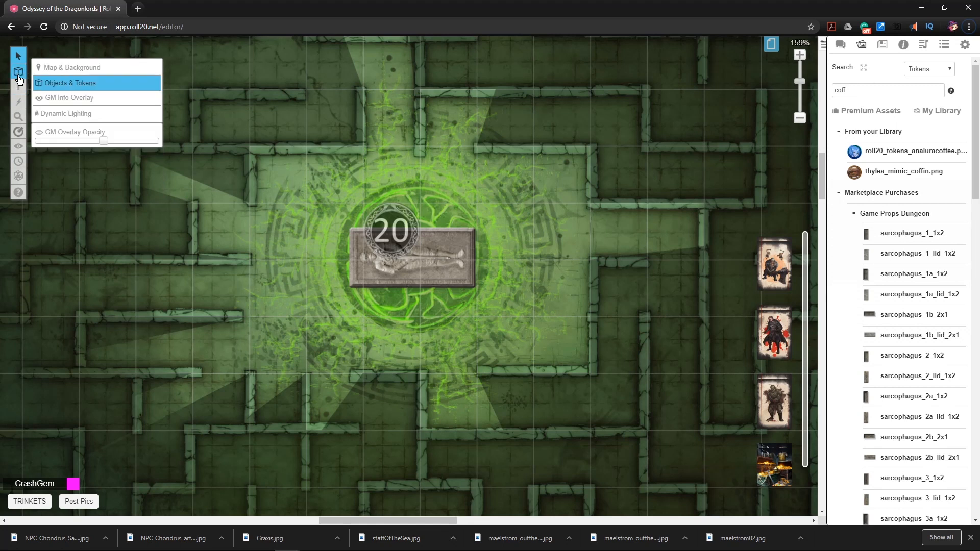
{"action": "left_click", "coordinate": [45, 99]}
{"action": "left_click_drag", "start_coordinate": [382, 216], "coordinate": [254, 157]}
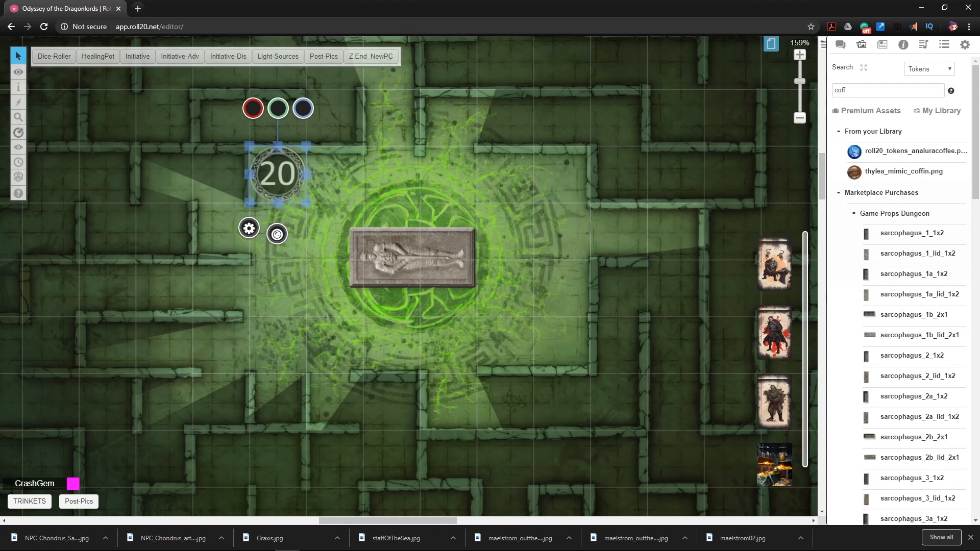
{"action": "left_click", "coordinate": [312, 218]}
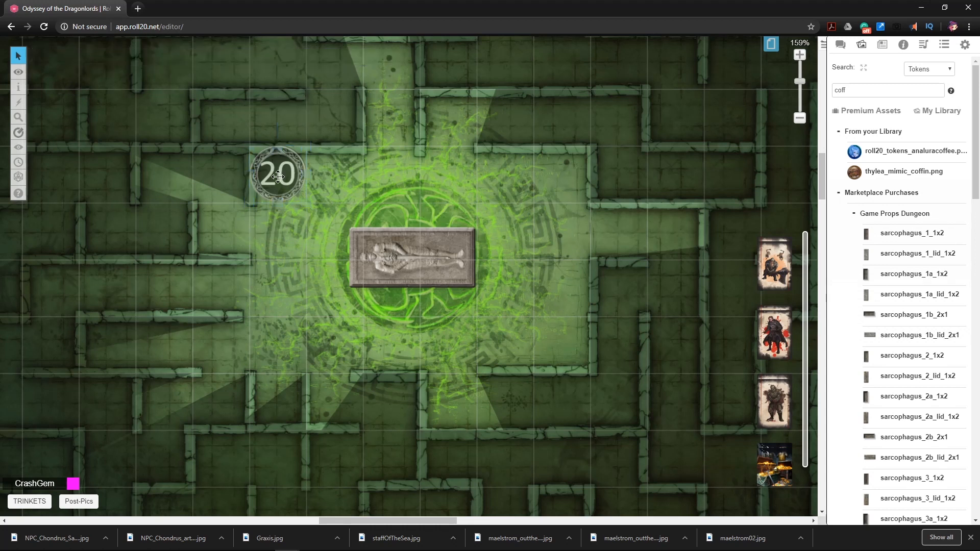
{"action": "left_click_drag", "start_coordinate": [286, 179], "coordinate": [289, 236]}
{"action": "left_click", "coordinate": [579, 224]}
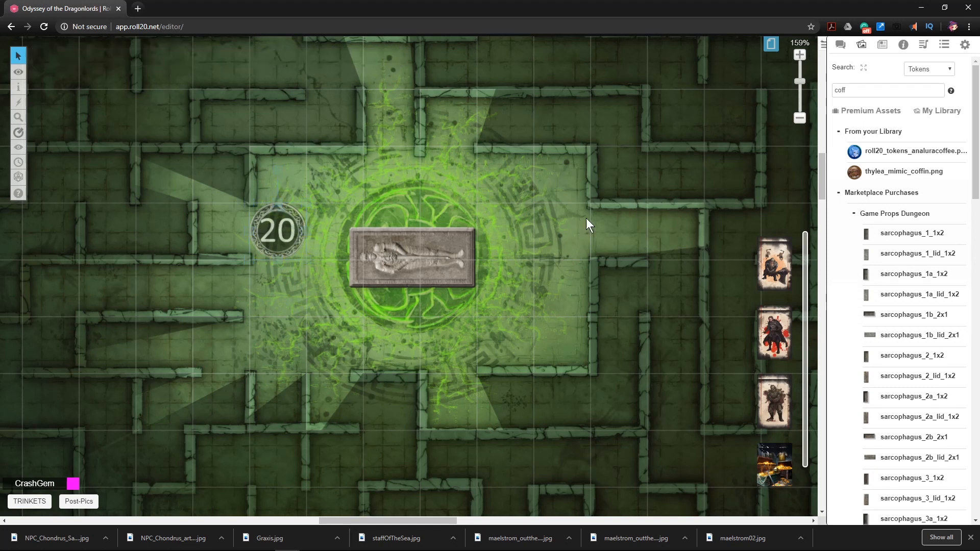
- Search the compendium for "helmed", add a Helmed Horror token beside the sarcophagus and check its character sheet
{"action": "left_click", "coordinate": [901, 47]}
{"action": "left_click", "coordinate": [876, 83]}
{"action": "type", "text": "helmed"}
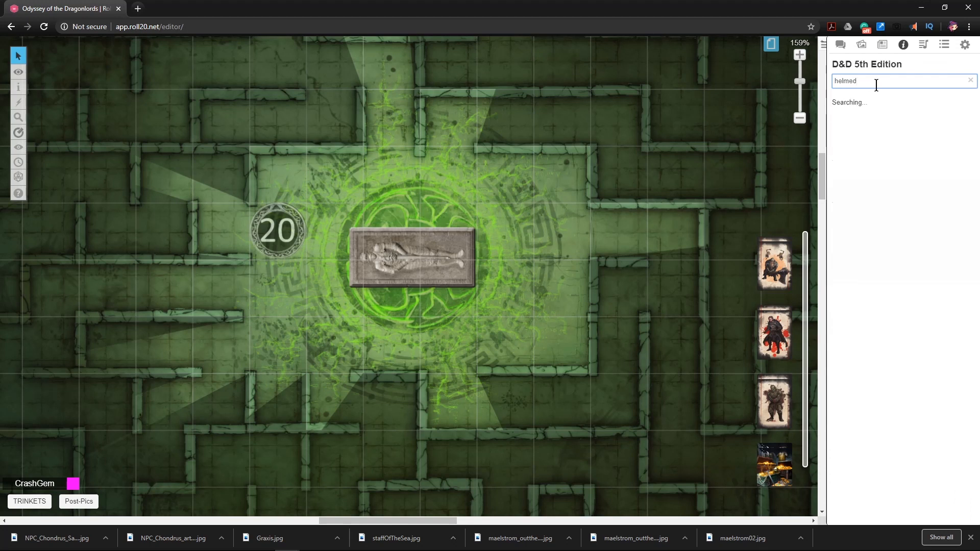
{"action": "left_click_drag", "start_coordinate": [899, 132], "coordinate": [476, 201]}
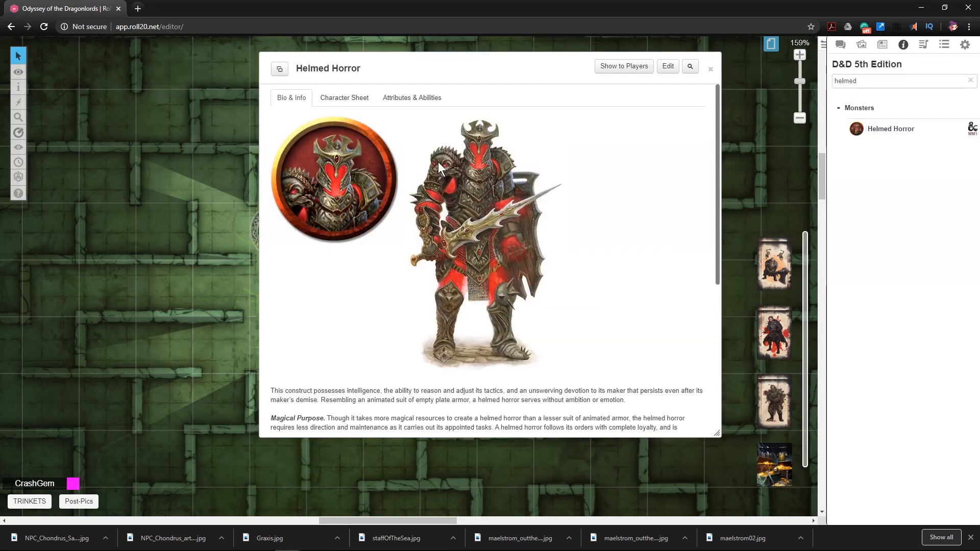
{"action": "left_click", "coordinate": [361, 104]}
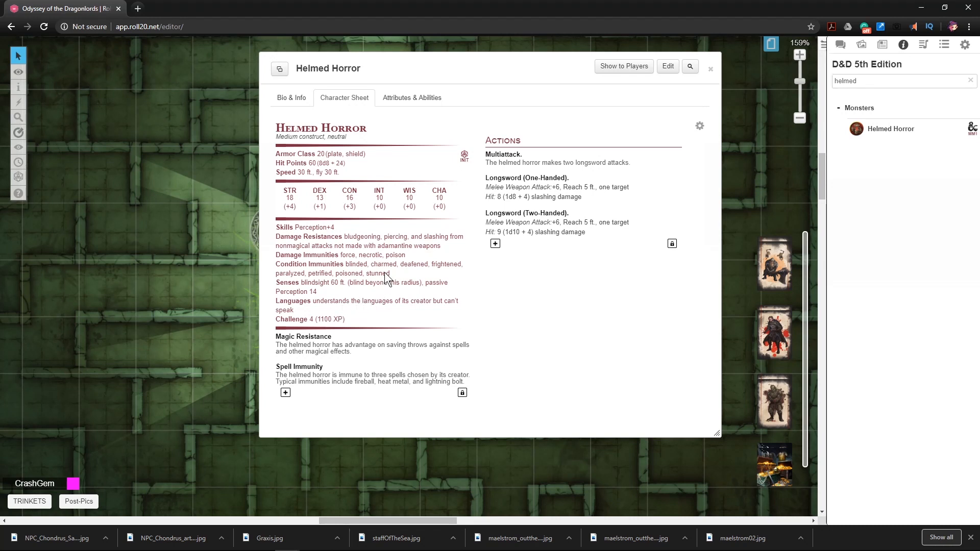
{"action": "left_click", "coordinate": [711, 68]}
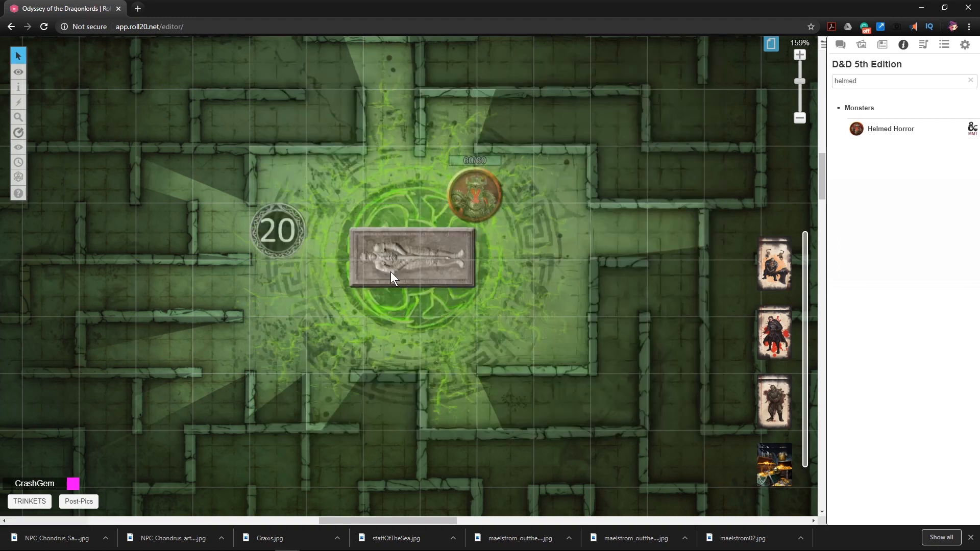
- Move the Helmed Horror token to the central chamber's northwest corner, directly above the 20 marker
{"action": "left_click", "coordinate": [489, 210]}
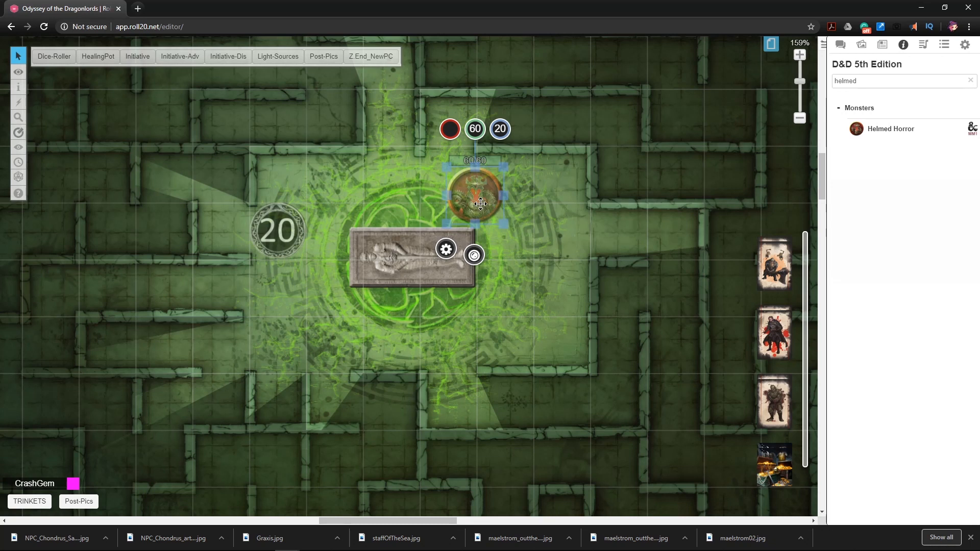
{"action": "left_click_drag", "start_coordinate": [481, 204], "coordinate": [574, 188]}
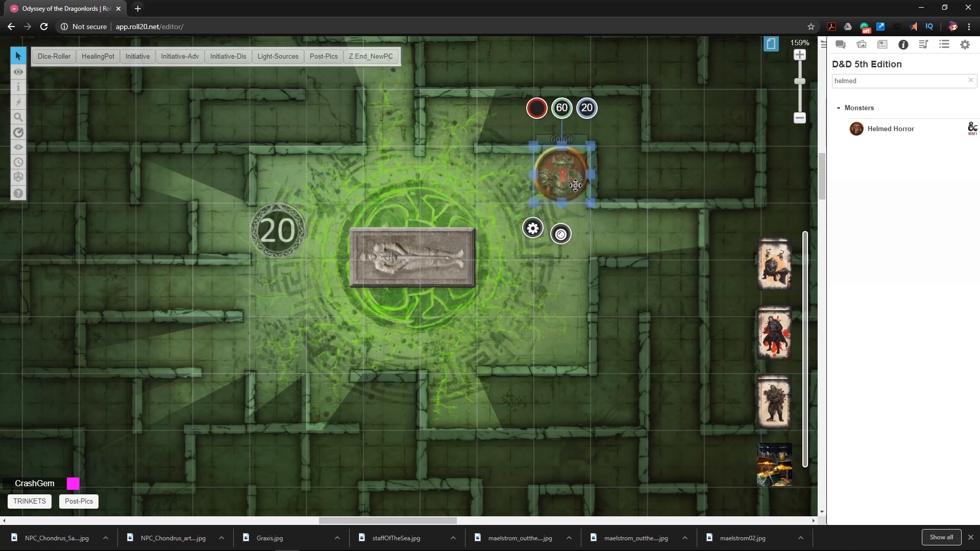
{"action": "left_click", "coordinate": [370, 267]}
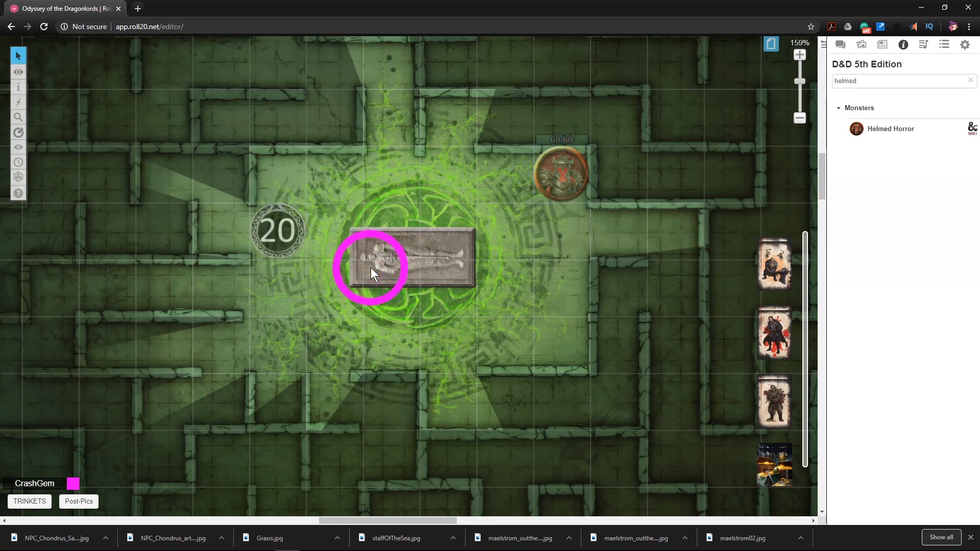
{"action": "left_click", "coordinate": [389, 264]}
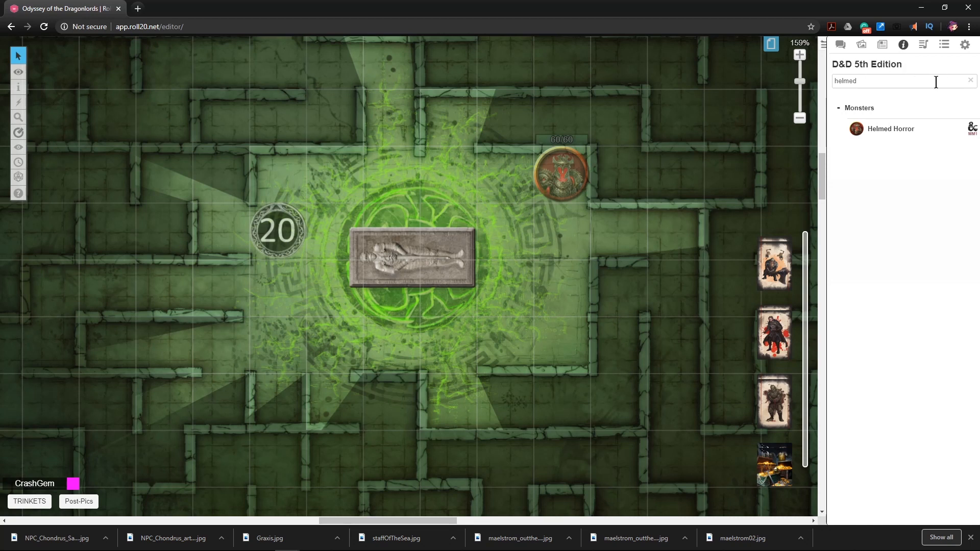
{"action": "left_click_drag", "start_coordinate": [564, 176], "coordinate": [300, 203]}
{"action": "left_click", "coordinate": [387, 260]}
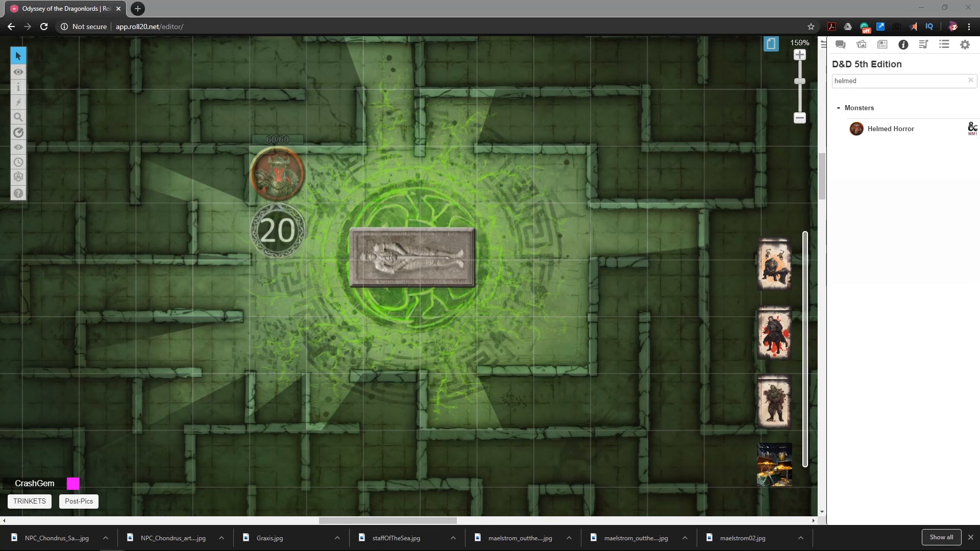
- Add the grey helmeted portrait image to the map, shrunk to one grid square, directly east of the Helmed Horror token
{"action": "left_click_drag", "start_coordinate": [629, 300], "coordinate": [387, 286]}
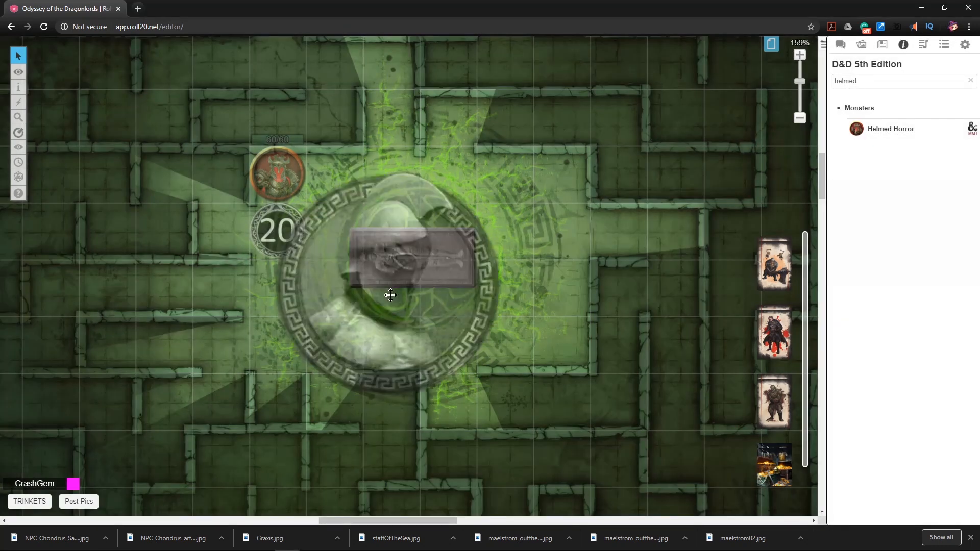
{"action": "left_click", "coordinate": [394, 294]}
{"action": "left_click_drag", "start_coordinate": [501, 398], "coordinate": [330, 228]}
{"action": "left_click_drag", "start_coordinate": [308, 207], "coordinate": [341, 238]}
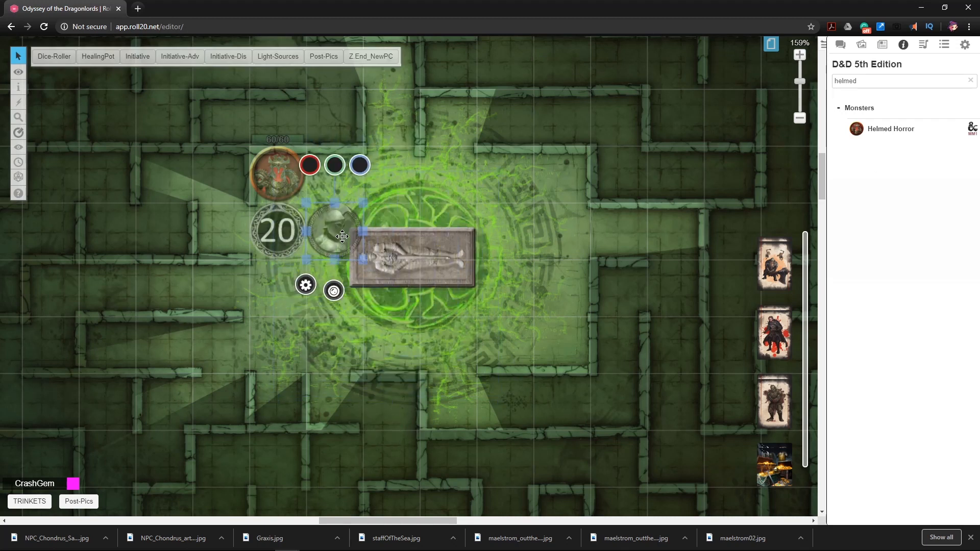
{"action": "key", "text": "ctrl+c"}
{"action": "key", "text": "ctrl+v"}
{"action": "left_click_drag", "start_coordinate": [377, 234], "coordinate": [346, 188]}
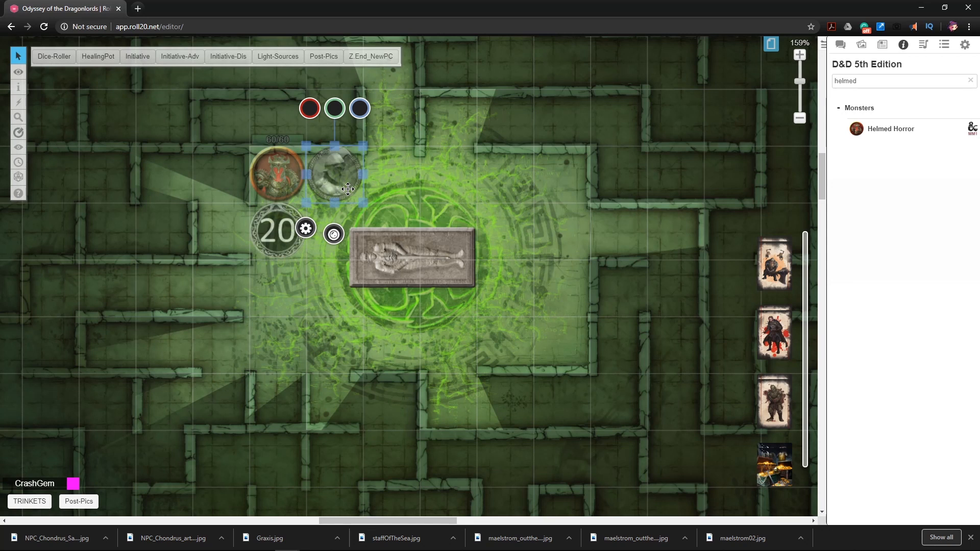
- Examine the minotaur skeleton tokens around the 19 marker up close, and return to the sarcophagus in the central chamber
{"action": "scroll", "coordinate": [408, 206], "scroll_direction": "up", "scroll_amount": 8}
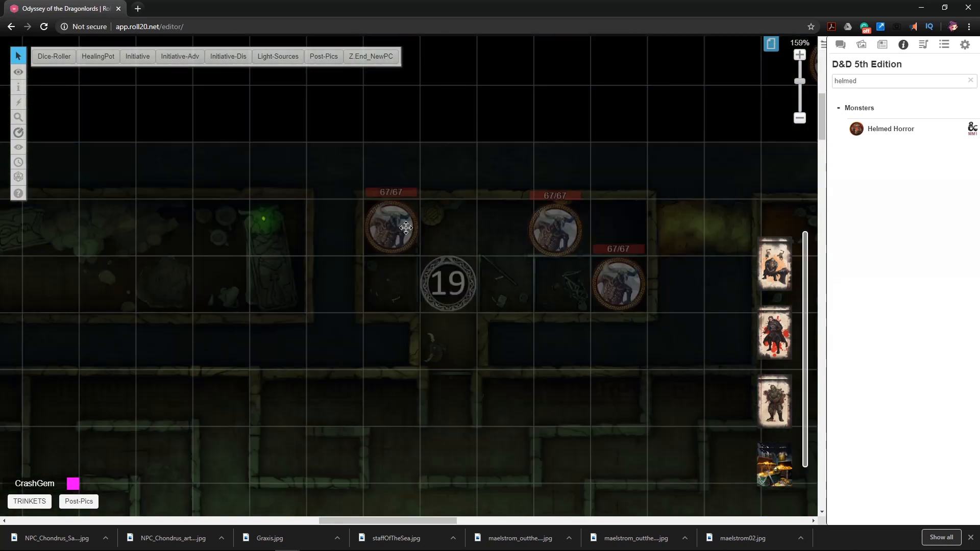
{"action": "scroll", "coordinate": [424, 228], "scroll_direction": "up", "scroll_amount": 4}
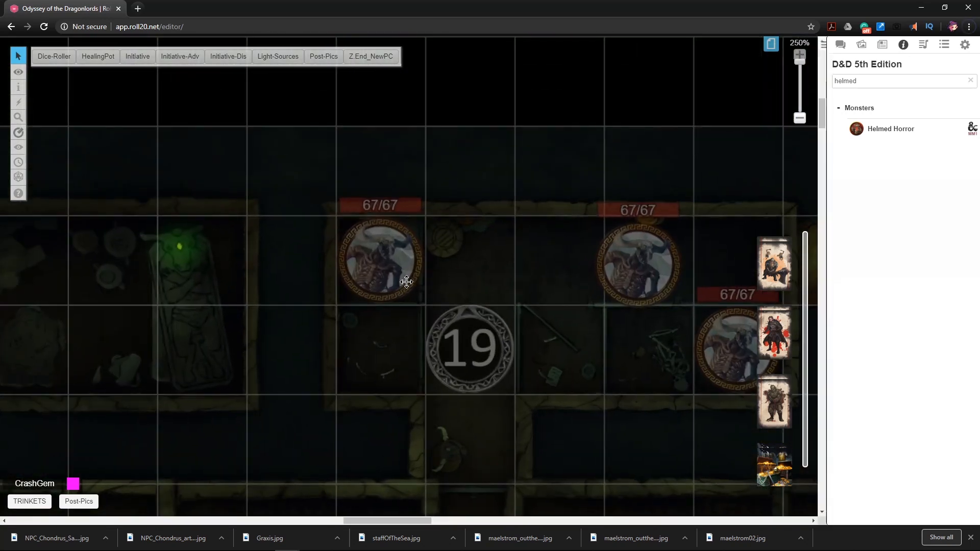
{"action": "left_click_drag", "start_coordinate": [523, 302], "coordinate": [447, 274]}
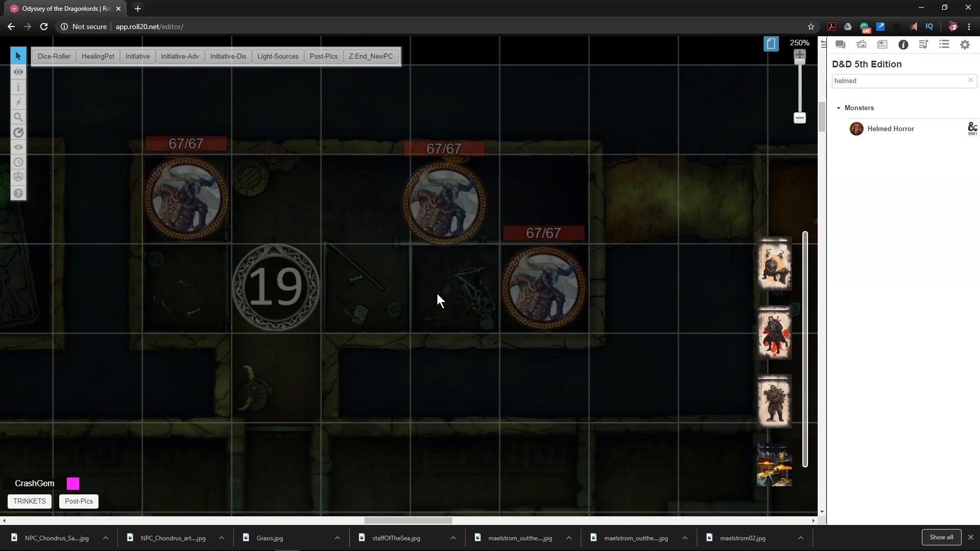
{"action": "scroll", "coordinate": [437, 293], "scroll_direction": "down", "scroll_amount": 11}
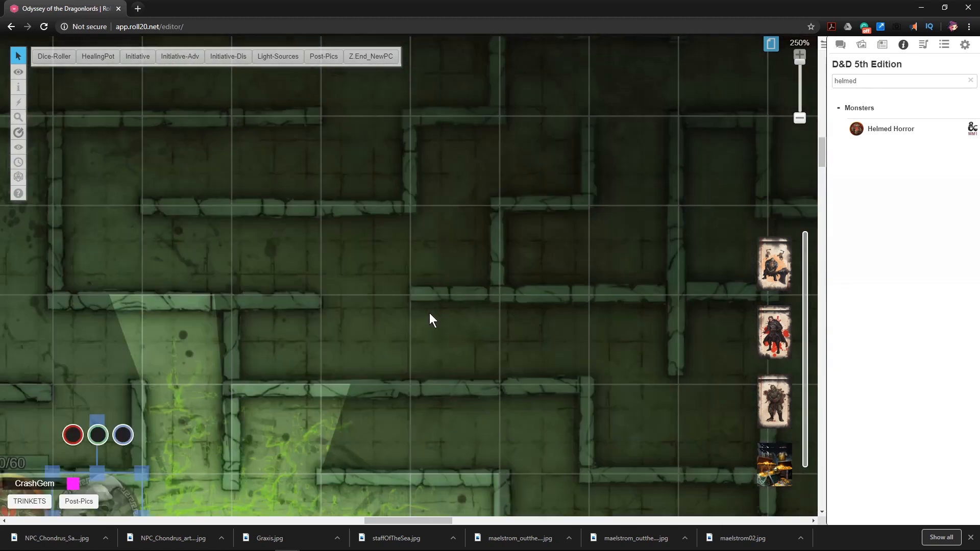
{"action": "scroll", "coordinate": [427, 316], "scroll_direction": "down", "scroll_amount": 4}
{"action": "left_click_drag", "start_coordinate": [308, 457], "coordinate": [430, 271]}
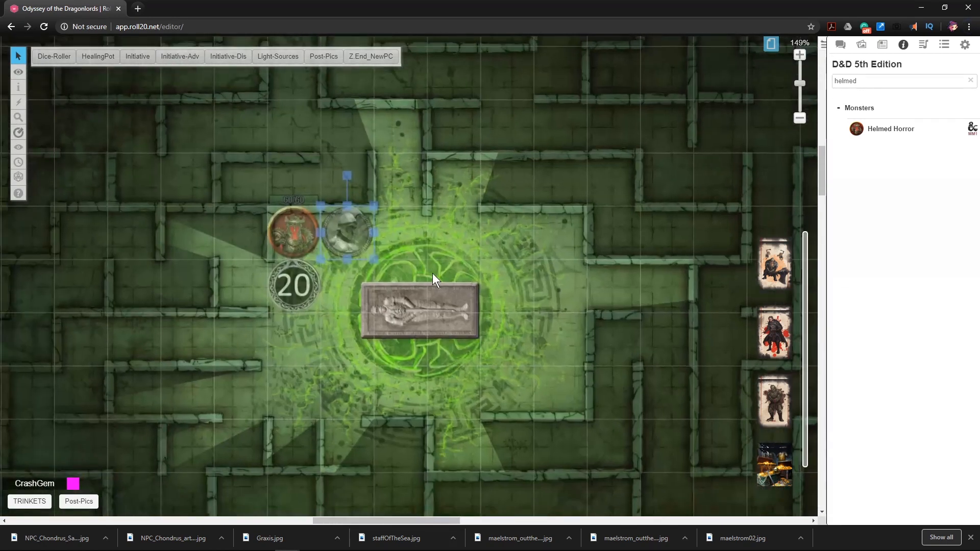
{"action": "scroll", "coordinate": [428, 278], "scroll_direction": "up", "scroll_amount": 2}
{"action": "left_click_drag", "start_coordinate": [345, 237], "coordinate": [336, 241]}
{"action": "left_click", "coordinate": [427, 327]}
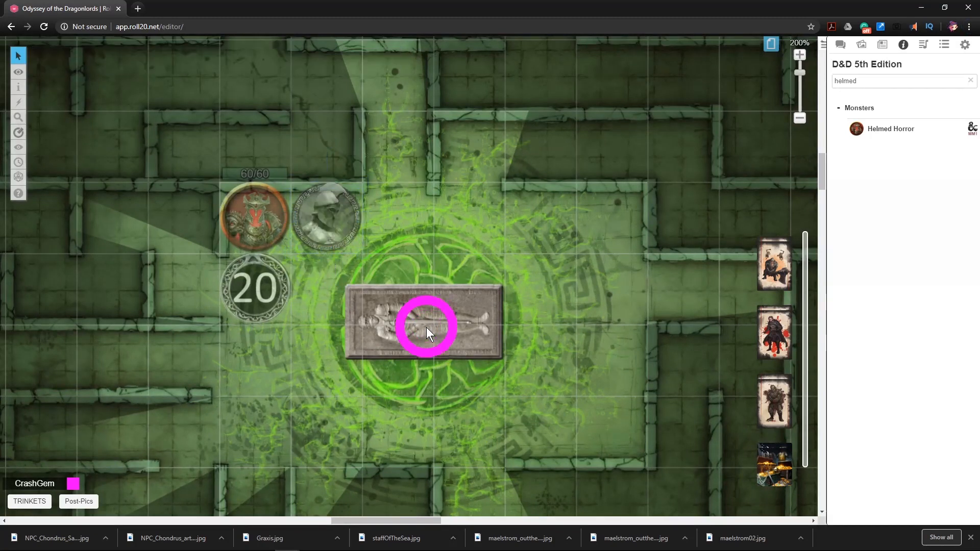
- Ping the sarcophagus, search the compendium for "mim" and clear the search
{"action": "left_click", "coordinate": [426, 326]}
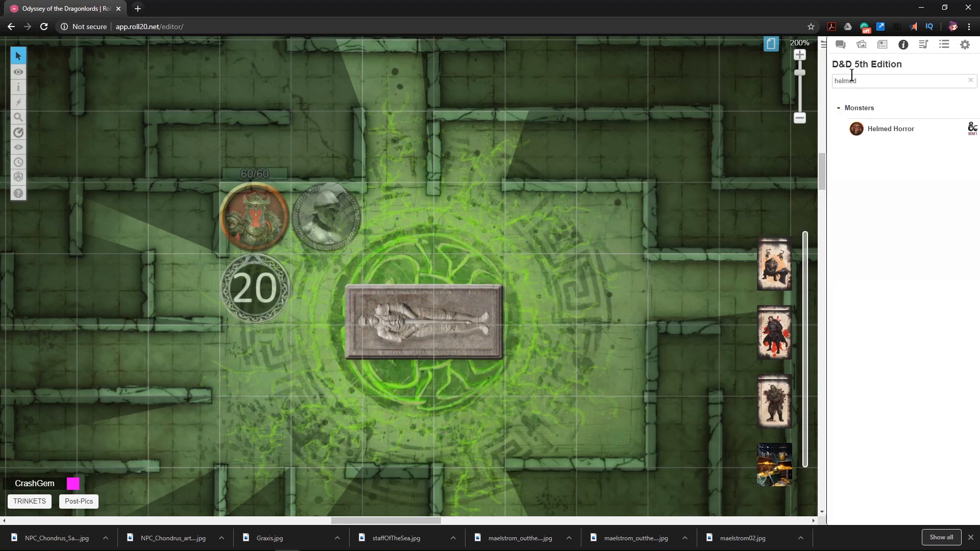
{"action": "left_click_drag", "start_coordinate": [869, 80], "coordinate": [831, 78]}
{"action": "key", "text": "BackSpace"}
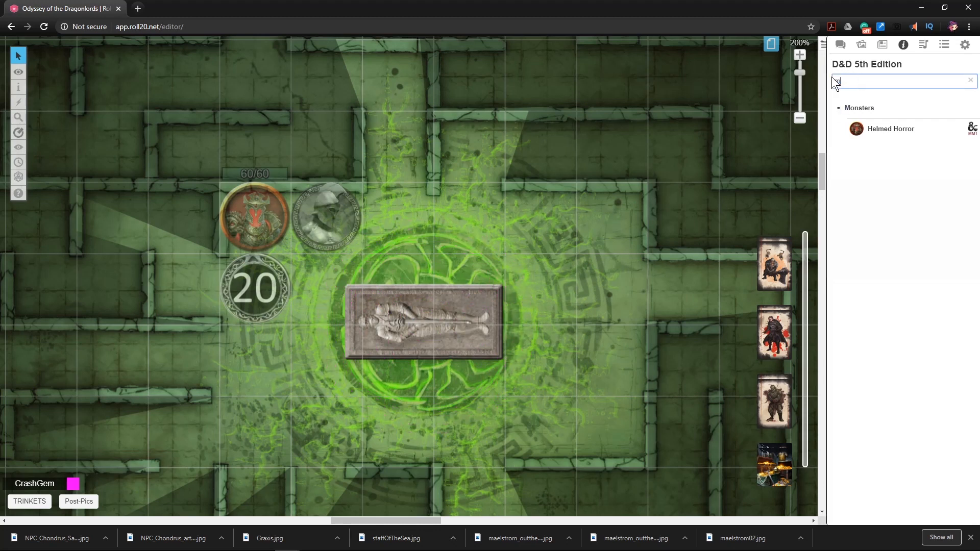
{"action": "type", "text": "mim"}
{"action": "left_click", "coordinate": [969, 80]}
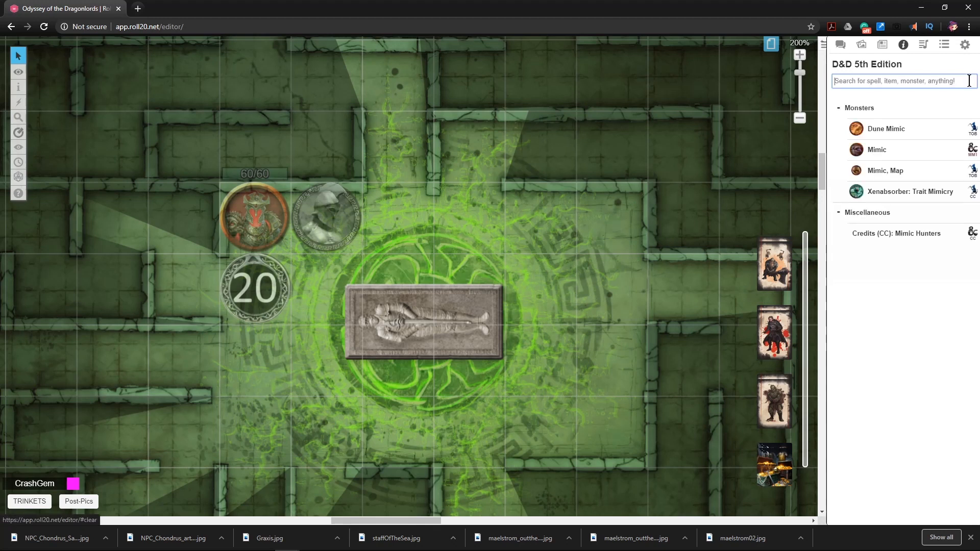
- Make the grey helmeted token beside the Helmed Horror represent the Helmed Horror character
{"action": "double_click", "coordinate": [326, 224]}
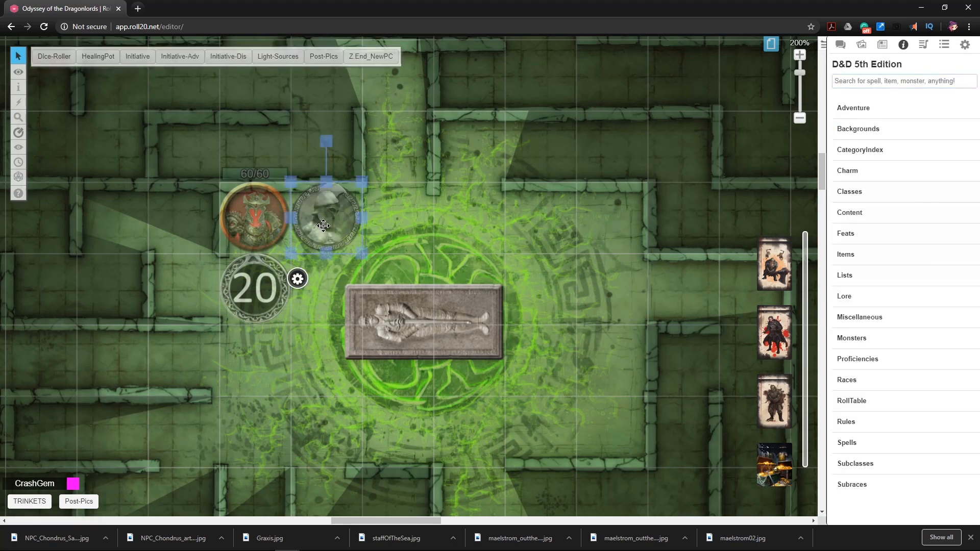
{"action": "left_click", "coordinate": [369, 133]}
{"action": "type", "text": "helm"}
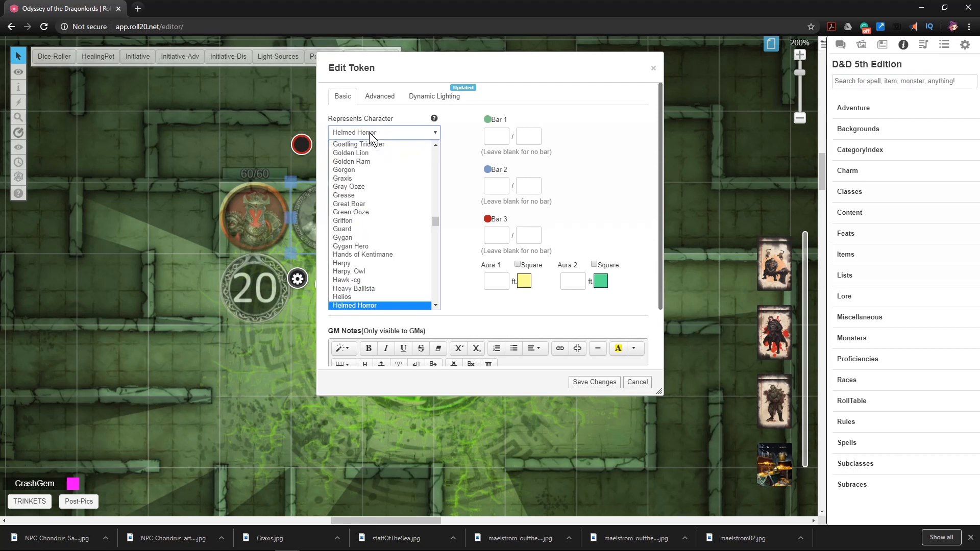
{"action": "key", "text": "Return"}
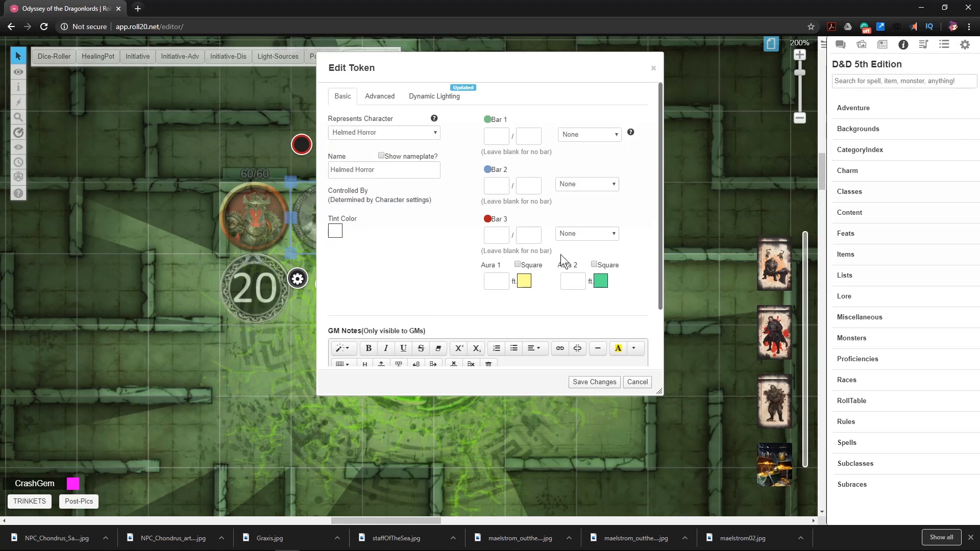
- Set the grey helmeted token's Bar 3 to 90/90 and its Bar 2 value to 20, and save the changes
{"action": "left_click", "coordinate": [503, 230]}
{"action": "type", "text": "90"}
{"action": "key", "text": "Tab"}
{"action": "left_click", "coordinate": [243, 232]}
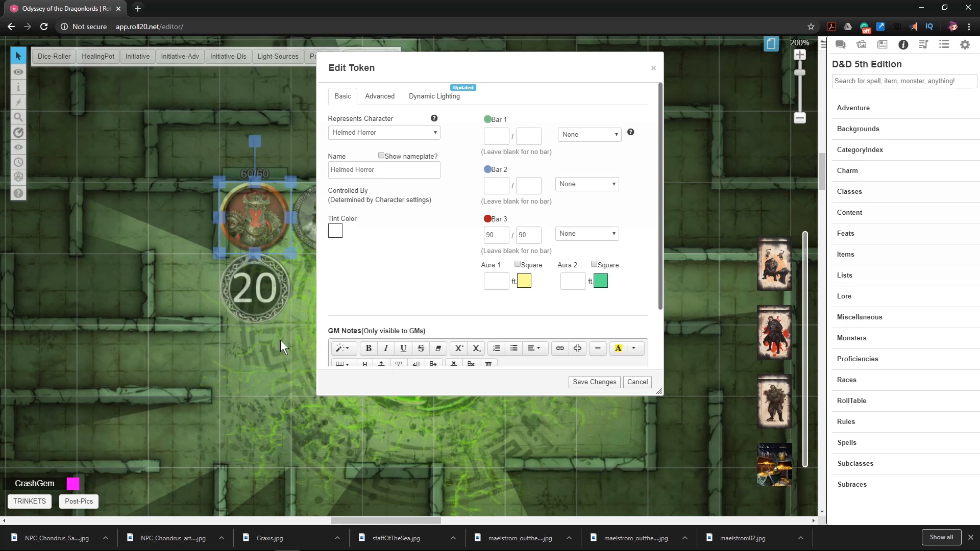
{"action": "left_click", "coordinate": [261, 229]}
{"action": "left_click", "coordinate": [504, 191]}
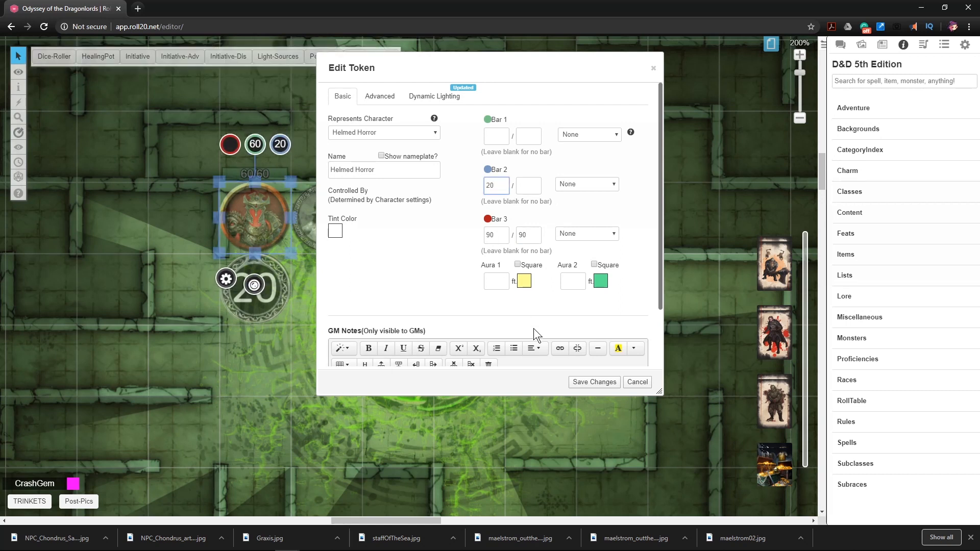
{"action": "left_click", "coordinate": [580, 386]}
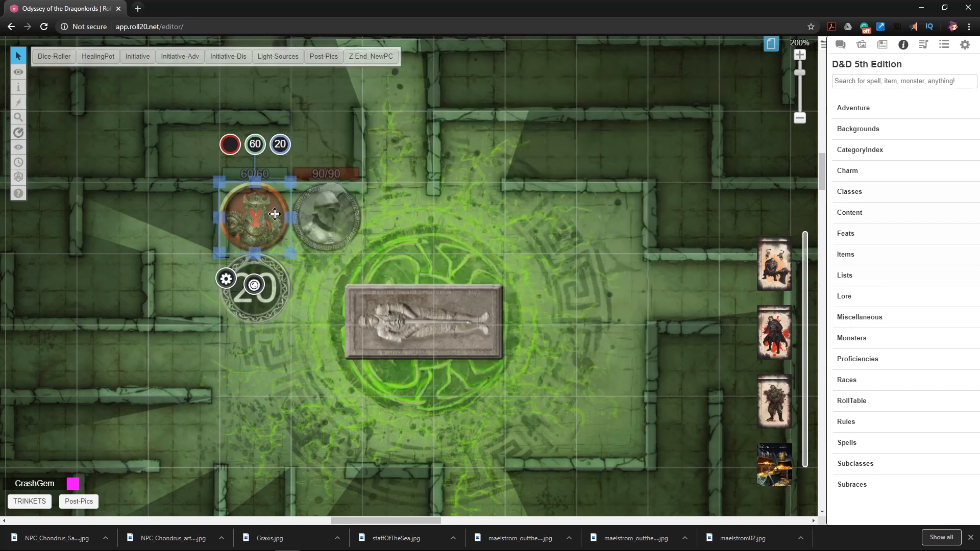
- Delete the original Helmed Horror token and move the grey helmeted token into its square above the 20 marker
{"action": "key", "text": "Delete"}
{"action": "left_click_drag", "start_coordinate": [335, 222], "coordinate": [269, 224]}
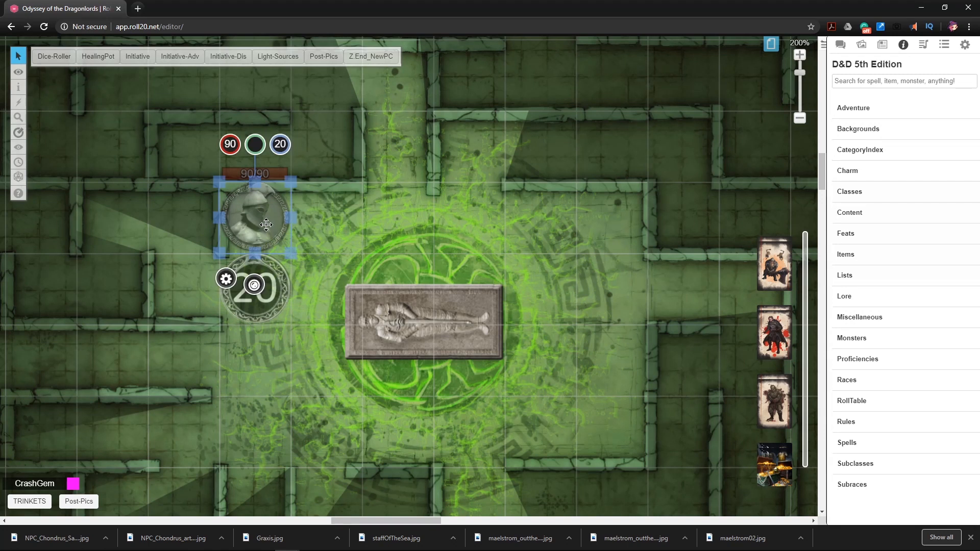
- Check the grey helmeted token's settings and its Helmed Horror character sheet without changing anything
{"action": "double_click", "coordinate": [269, 224]}
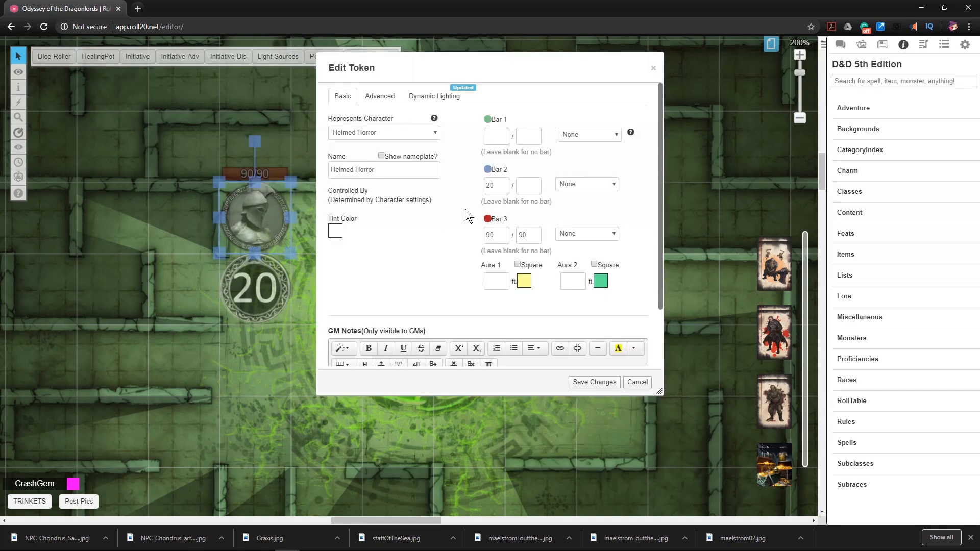
{"action": "left_click", "coordinate": [653, 68]}
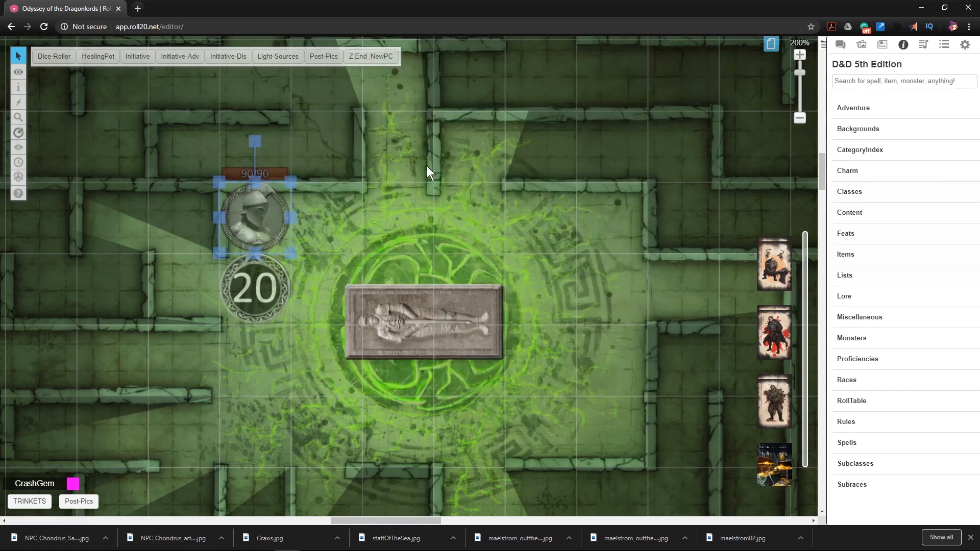
{"action": "double_click", "coordinate": [278, 214]}
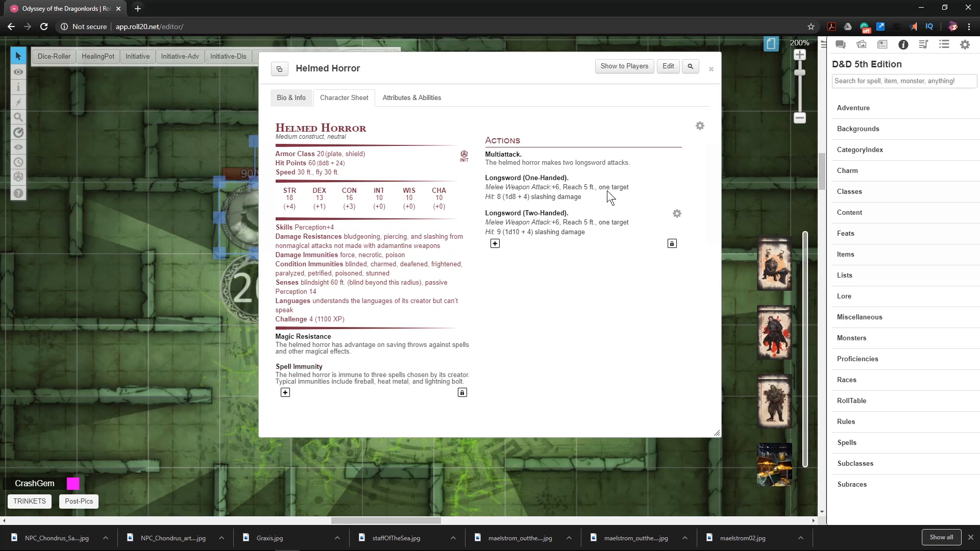
{"action": "left_click", "coordinate": [713, 73]}
{"action": "left_click", "coordinate": [488, 257]}
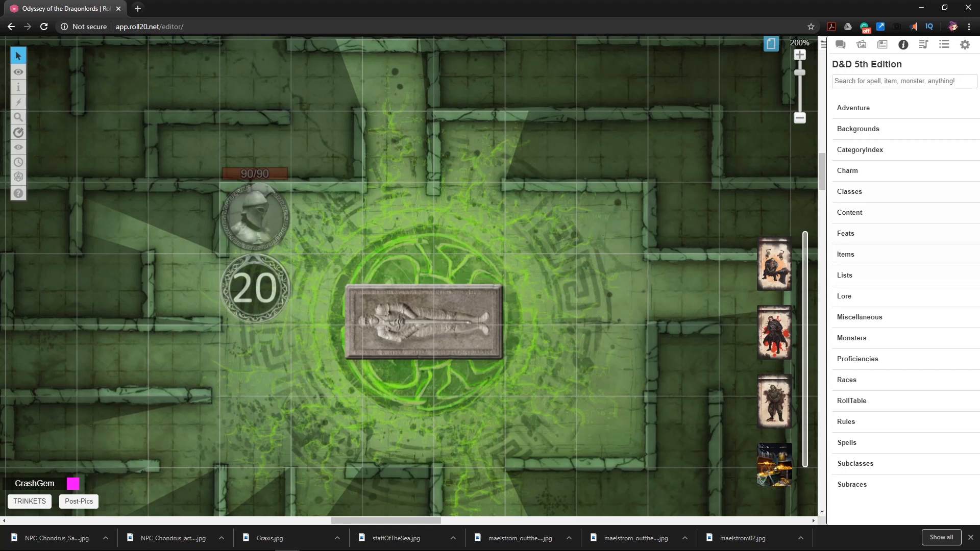
- Examine the statue hall west of the maze, the maze corridors and the rooms along the southern edge, pinging one southern room
{"action": "left_click_drag", "start_coordinate": [390, 350], "coordinate": [533, 318]}
{"action": "left_click_drag", "start_coordinate": [342, 325], "coordinate": [511, 260]}
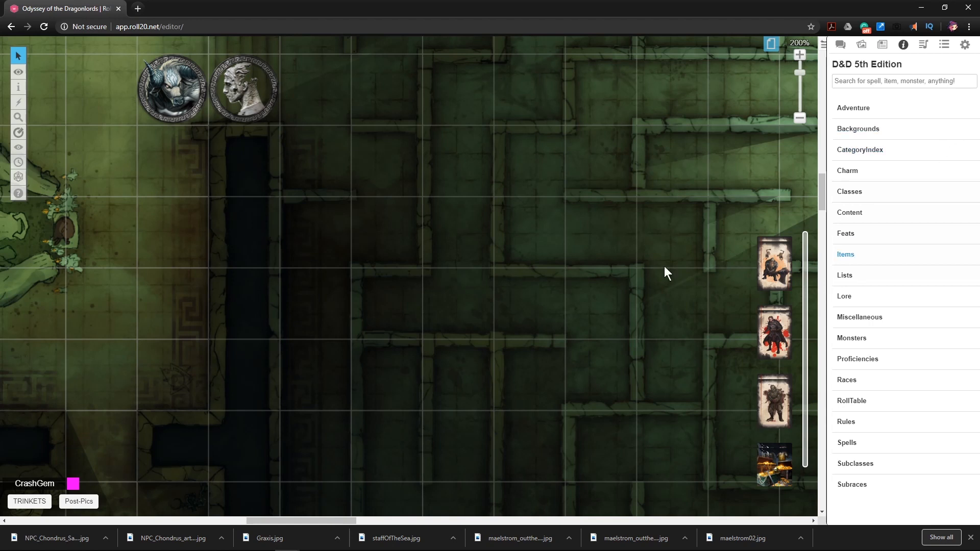
{"action": "left_click_drag", "start_coordinate": [165, 224], "coordinate": [466, 332]}
{"action": "scroll", "coordinate": [396, 271], "scroll_direction": "down", "scroll_amount": 5}
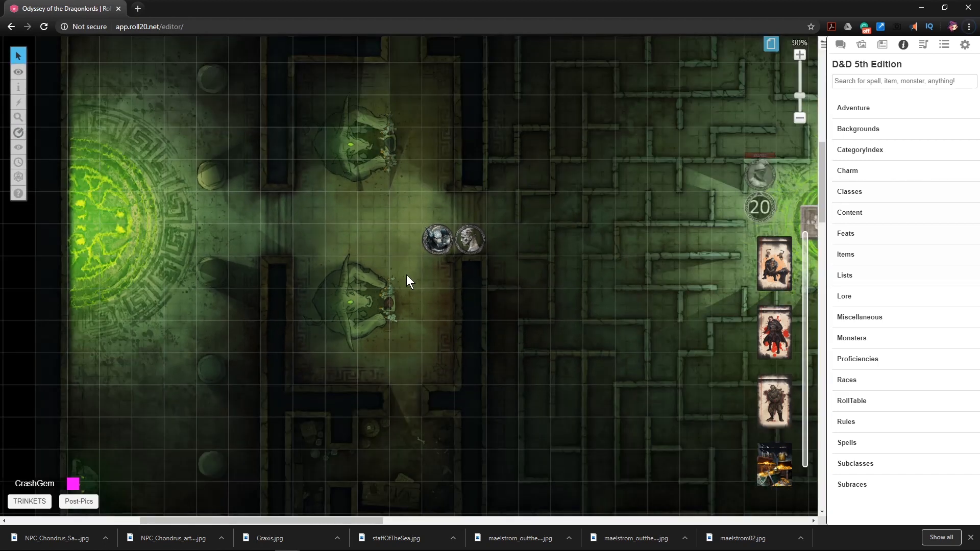
{"action": "left_click_drag", "start_coordinate": [406, 275], "coordinate": [397, 343]}
{"action": "scroll", "coordinate": [397, 343], "scroll_direction": "up", "scroll_amount": 4}
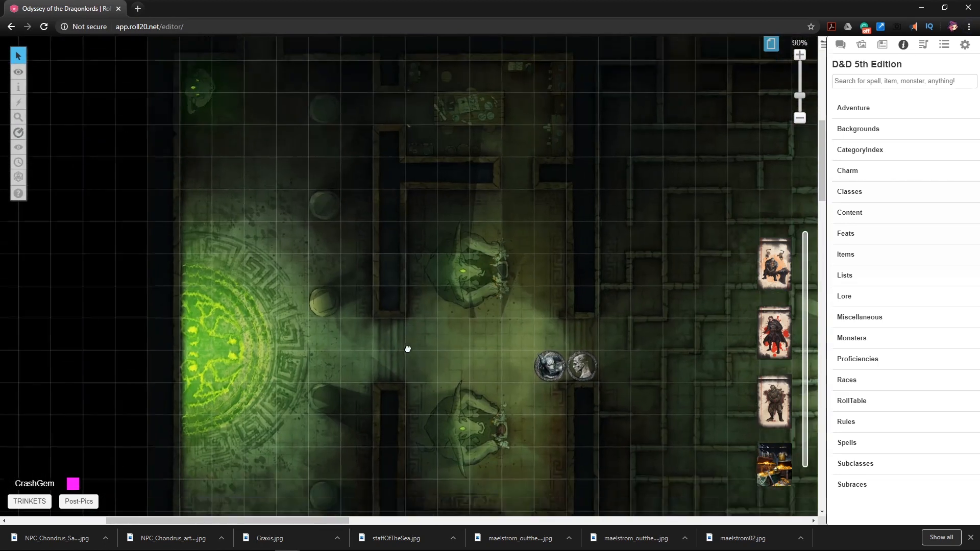
{"action": "right_click", "coordinate": [385, 320]}
{"action": "left_click_drag", "start_coordinate": [272, 379], "coordinate": [334, 166]}
{"action": "left_click_drag", "start_coordinate": [530, 218], "coordinate": [500, 157]}
{"action": "left_click_drag", "start_coordinate": [801, 229], "coordinate": [393, 236]}
{"action": "left_click_drag", "start_coordinate": [510, 226], "coordinate": [374, 234]}
{"action": "left_click_drag", "start_coordinate": [538, 208], "coordinate": [515, 209]}
{"action": "left_click", "coordinate": [516, 209]}
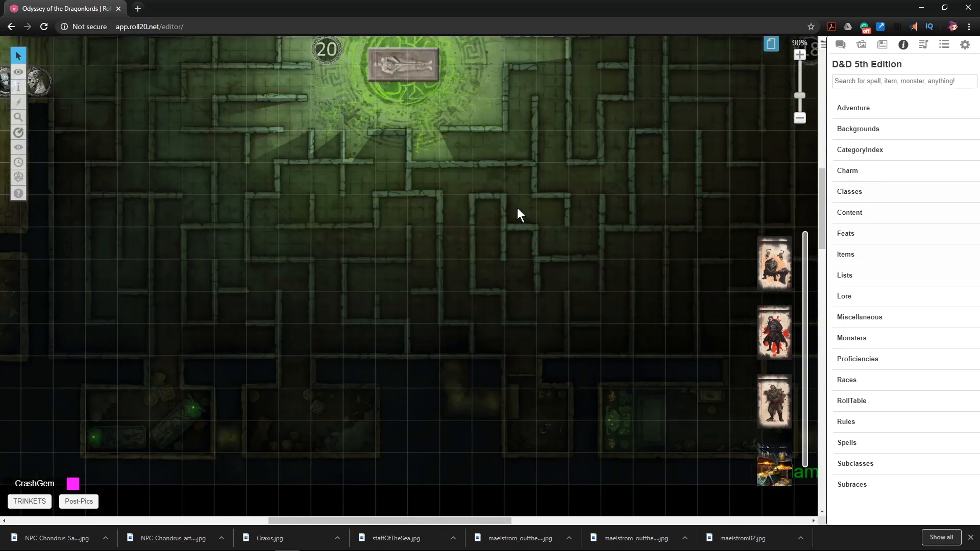
{"action": "left_click_drag", "start_coordinate": [516, 164], "coordinate": [510, 305]}
{"action": "left_click_drag", "start_coordinate": [487, 229], "coordinate": [477, 253]}
{"action": "left_click", "coordinate": [513, 350]}
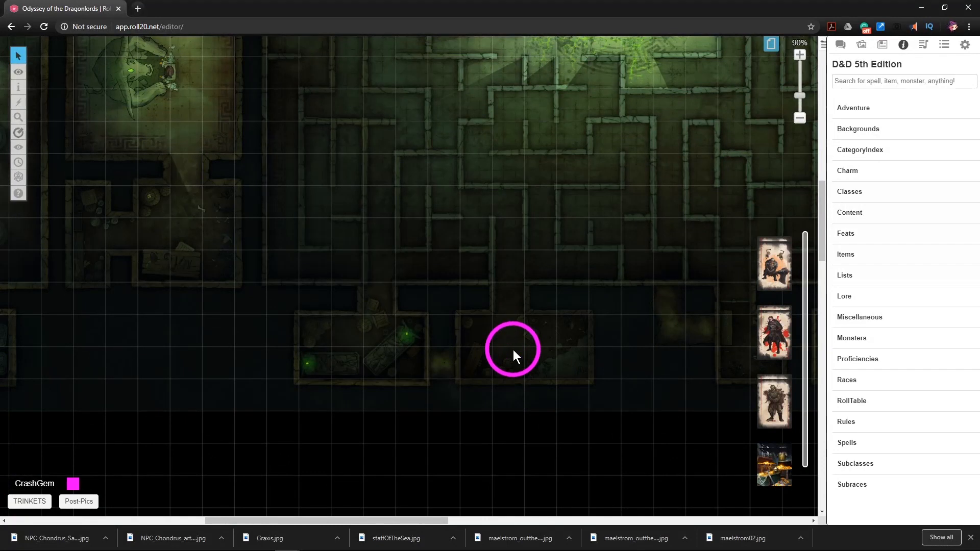
- Place the numbers_21.png marker in the small cluttered room south of the statue hall
{"action": "left_click_drag", "start_coordinate": [185, 227], "coordinate": [417, 234]}
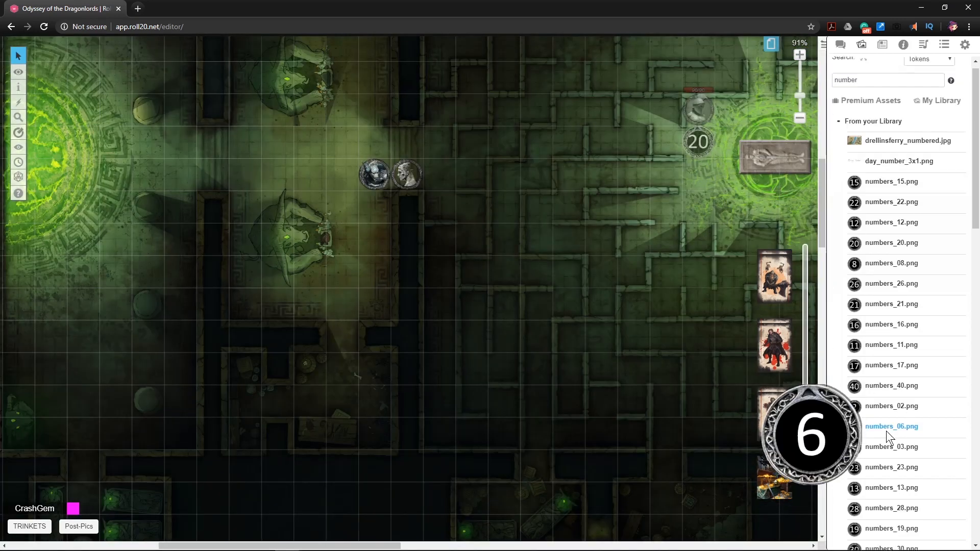
{"action": "scroll", "coordinate": [873, 337], "scroll_direction": "down", "scroll_amount": 1}
{"action": "scroll", "coordinate": [870, 337], "scroll_direction": "down", "scroll_amount": 4}
{"action": "scroll", "coordinate": [865, 439], "scroll_direction": "down", "scroll_amount": 6}
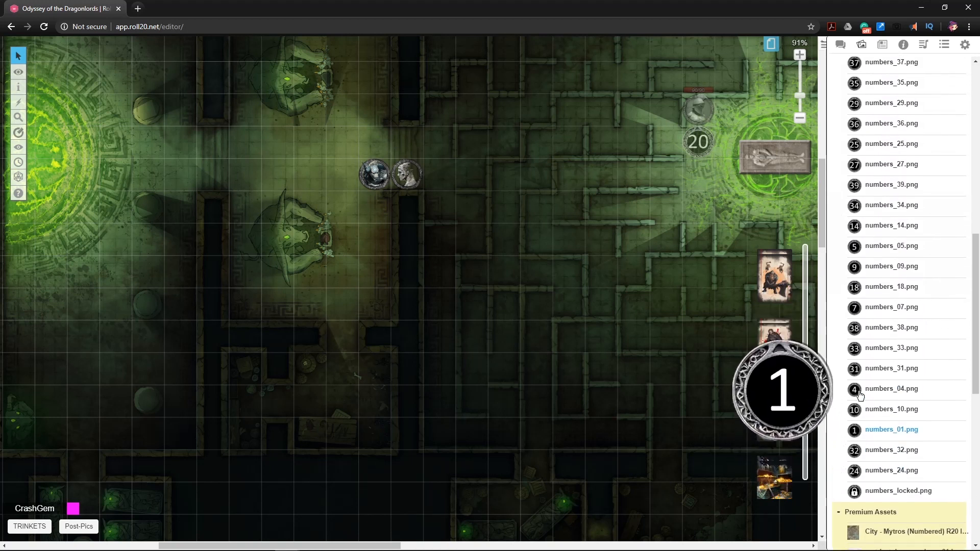
{"action": "scroll", "coordinate": [873, 388], "scroll_direction": "up", "scroll_amount": 6}
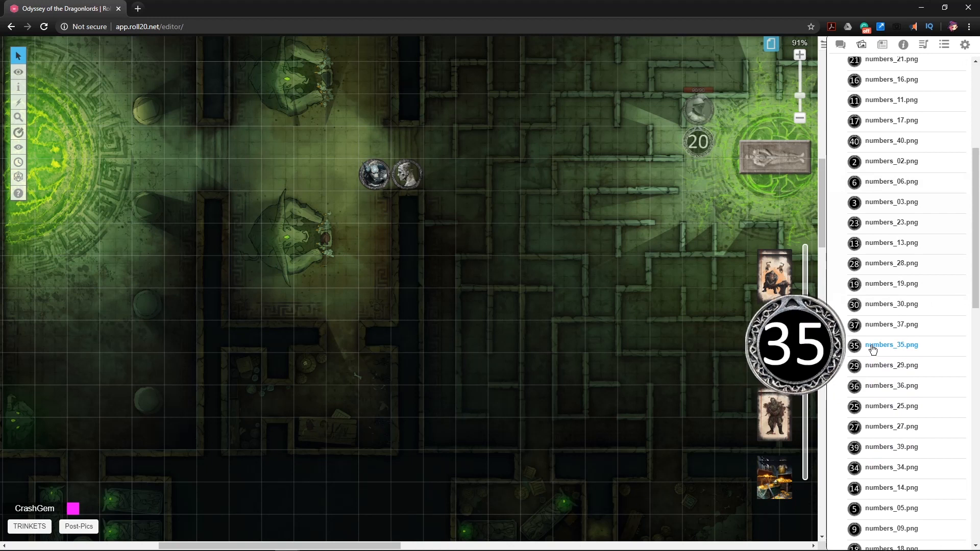
{"action": "scroll", "coordinate": [872, 337], "scroll_direction": "up", "scroll_amount": 3}
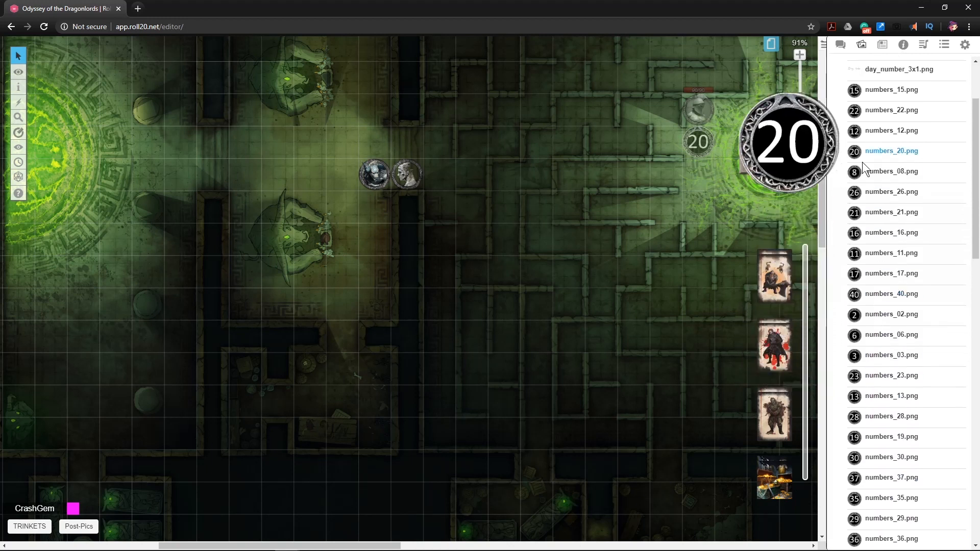
{"action": "left_click_drag", "start_coordinate": [867, 213], "coordinate": [328, 394]}
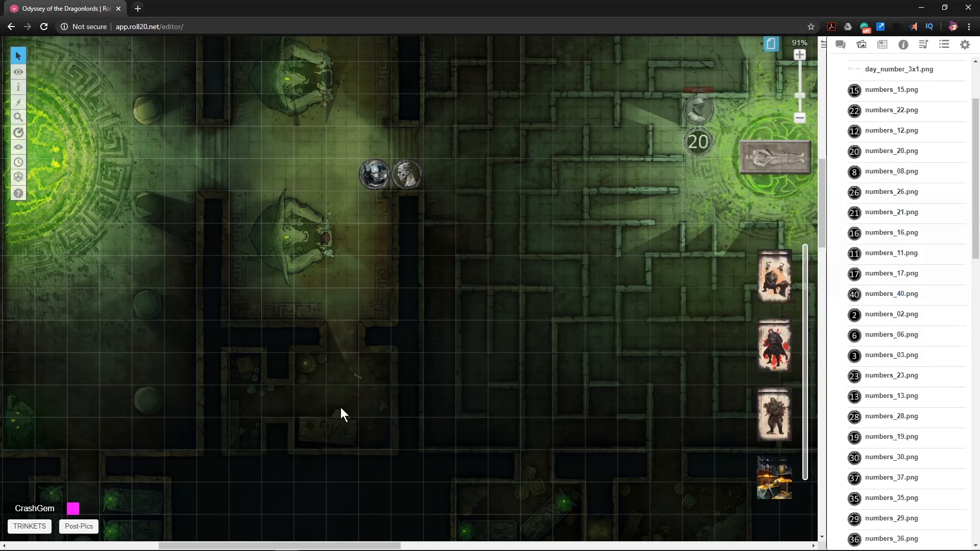
- Search the art library for "blood" and add blood_02.png to the map layer beside the 21 marker
{"action": "left_click", "coordinate": [862, 46]}
{"action": "scroll", "coordinate": [874, 96], "scroll_direction": "up", "scroll_amount": 2}
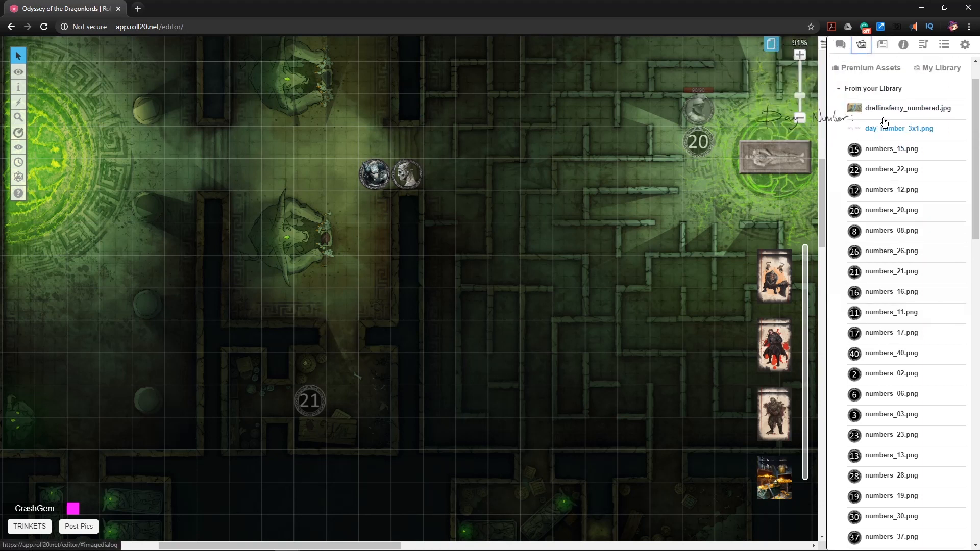
{"action": "left_click_drag", "start_coordinate": [865, 90], "coordinate": [813, 91]}
{"action": "type", "text": "blood"}
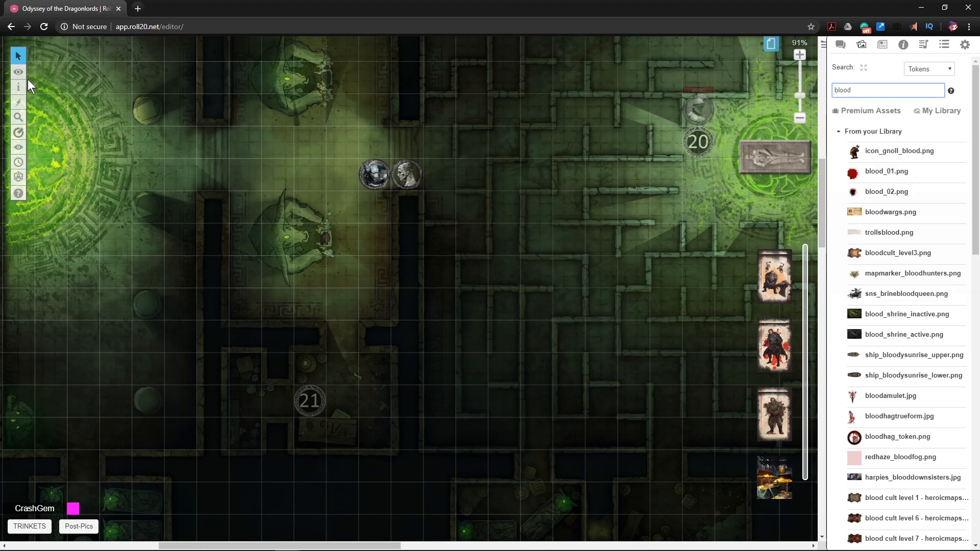
{"action": "mouse_move", "coordinate": [19, 71]}
{"action": "left_click", "coordinate": [54, 67]}
{"action": "mouse_move", "coordinate": [853, 192]}
{"action": "left_mouse_down"}
{"action": "mouse_move", "coordinate": [811, 215]}
{"action": "mouse_move", "coordinate": [389, 339]}
{"action": "mouse_move", "coordinate": [345, 410]}
{"action": "left_mouse_up"}
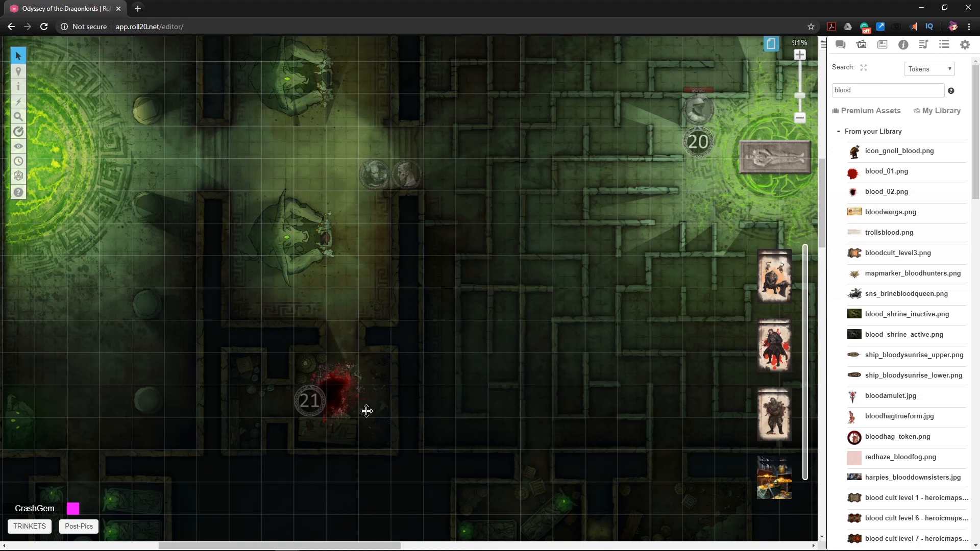
- Enlarge the blood splatter, rotate it a quarter turn clockwise and move it to the east side of the 21 marker's room
{"action": "left_click", "coordinate": [332, 387]}
{"action": "left_click_drag", "start_coordinate": [370, 445], "coordinate": [406, 476]}
{"action": "left_click_drag", "start_coordinate": [377, 439], "coordinate": [396, 413]}
{"action": "left_click_drag", "start_coordinate": [366, 309], "coordinate": [398, 381]}
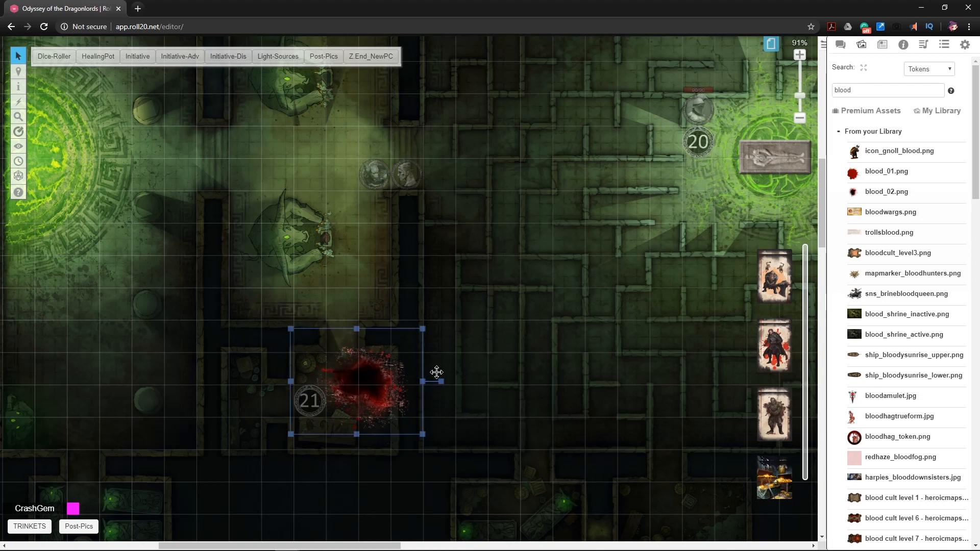
{"action": "left_click", "coordinate": [477, 314]}
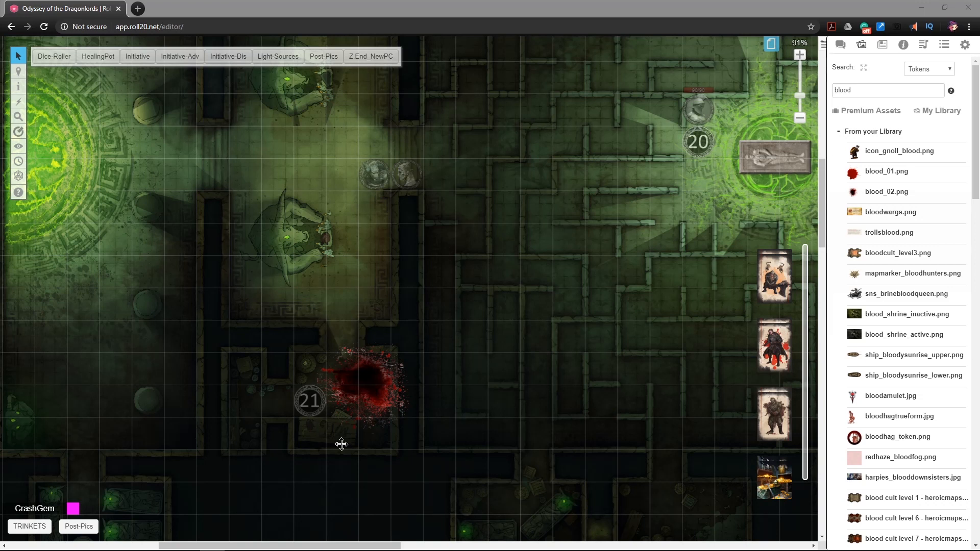
- Examine the room with the 19 marker and the rooms along the maze's southern edge, pinging the room with two green lights
{"action": "left_click_drag", "start_coordinate": [540, 391], "coordinate": [474, 332]}
{"action": "left_click_drag", "start_coordinate": [528, 106], "coordinate": [460, 346]}
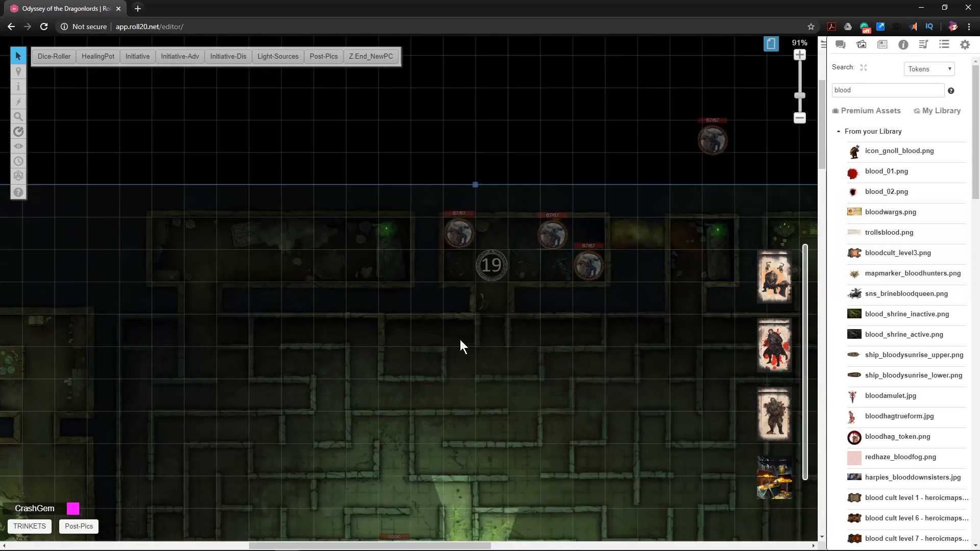
{"action": "left_click_drag", "start_coordinate": [516, 429], "coordinate": [430, 387]}
{"action": "left_click_drag", "start_coordinate": [386, 434], "coordinate": [608, 67]}
{"action": "left_click_drag", "start_coordinate": [446, 456], "coordinate": [468, 323]}
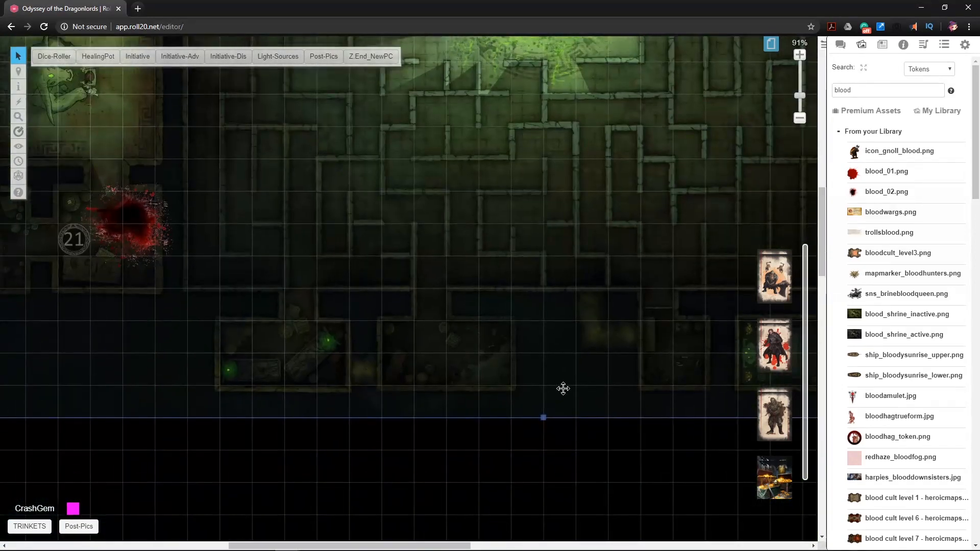
{"action": "left_click", "coordinate": [291, 352]}
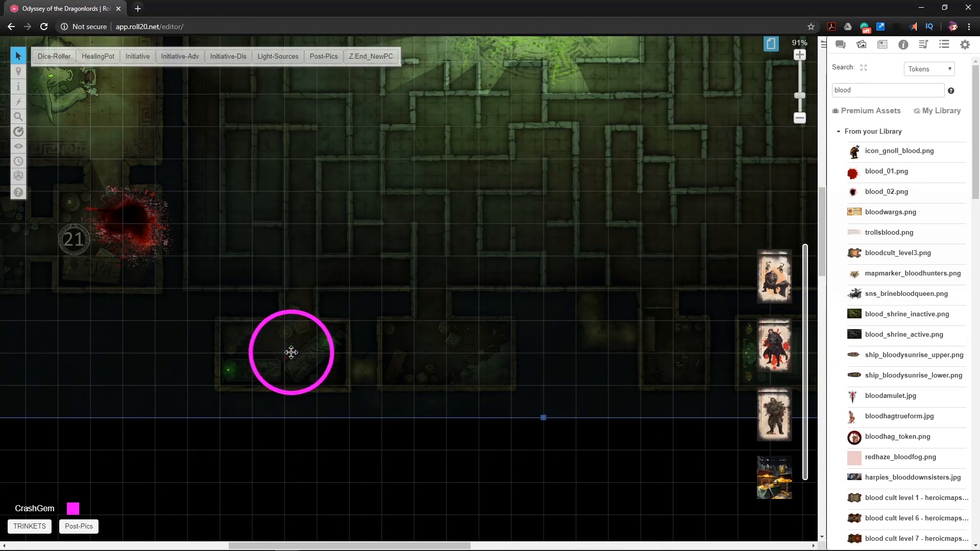
{"action": "scroll", "coordinate": [427, 345], "scroll_direction": "right", "scroll_amount": 6}
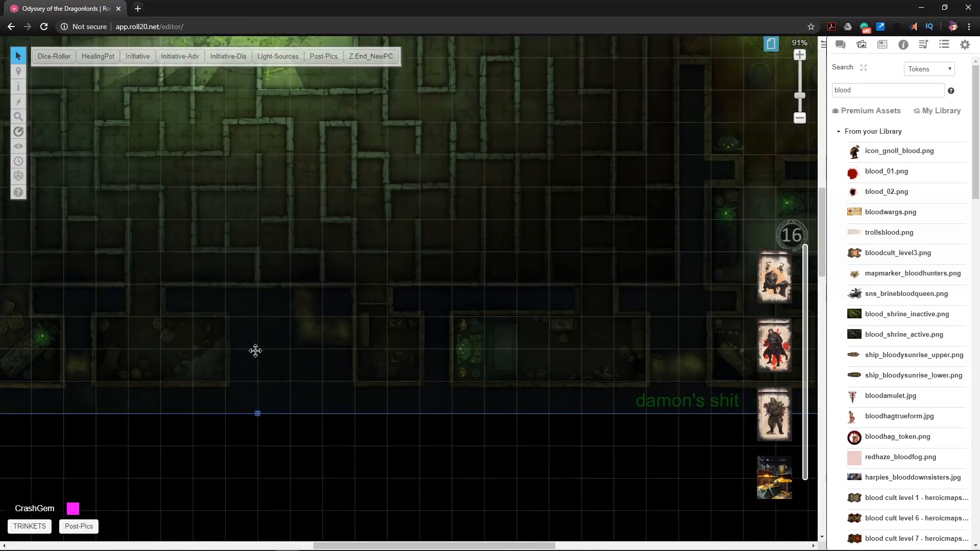
{"action": "scroll", "coordinate": [339, 330], "scroll_direction": "left", "scroll_amount": 7}
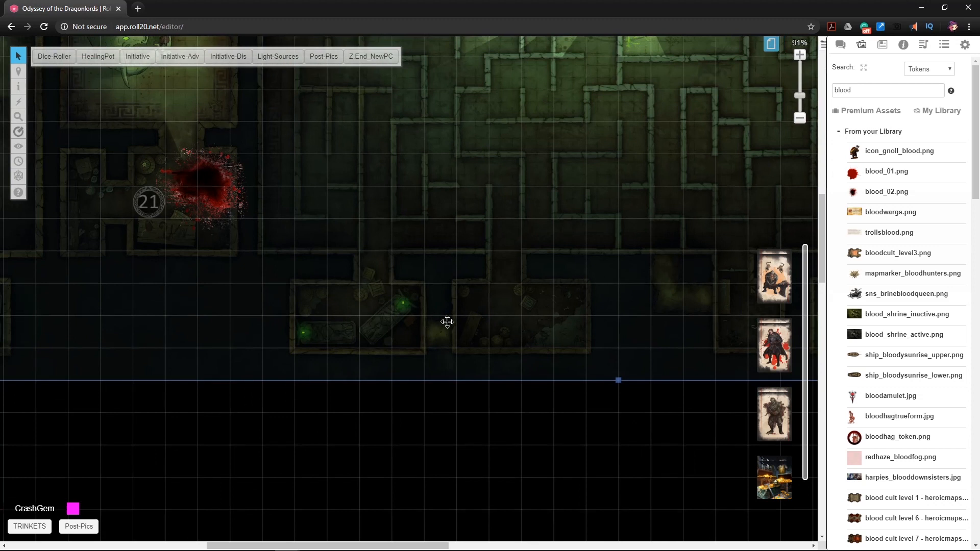
{"action": "scroll", "coordinate": [447, 322], "scroll_direction": "right", "scroll_amount": 2}
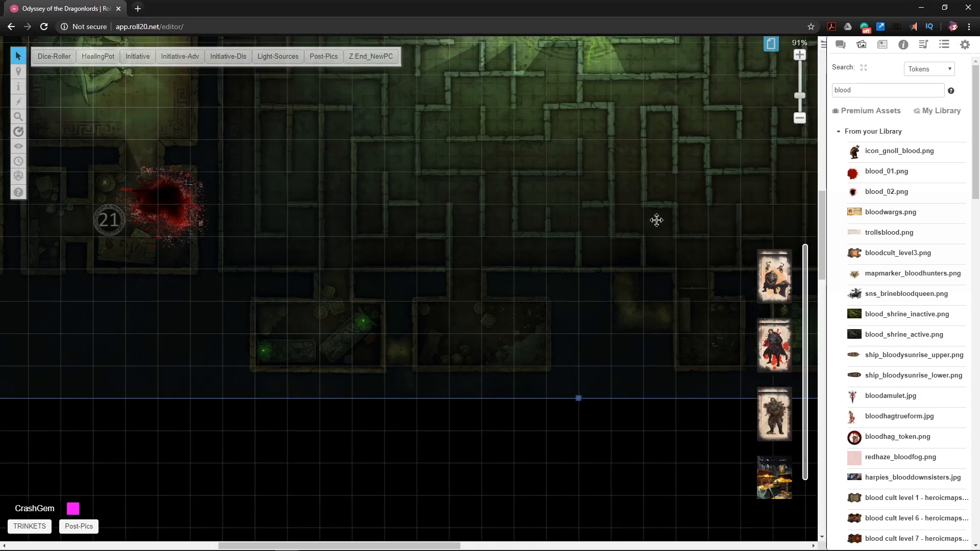
- Place a Skeletal Hoplite token from the journal, check its token settings and move it just south of the room with two green lights
{"action": "scroll", "coordinate": [656, 220], "scroll_direction": "up", "scroll_amount": 1}
{"action": "scroll", "coordinate": [656, 220], "scroll_direction": "right", "scroll_amount": 1}
{"action": "left_click", "coordinate": [882, 44]}
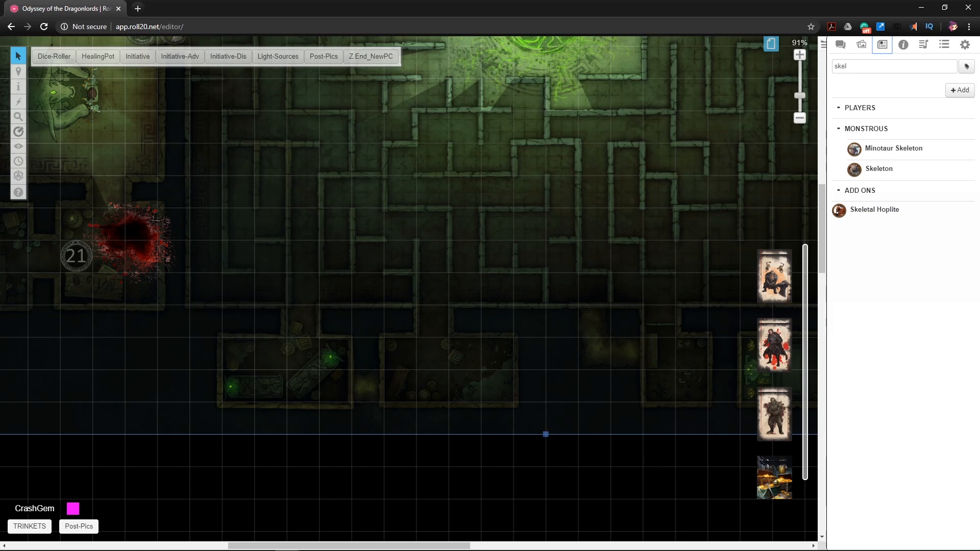
{"action": "left_click_drag", "start_coordinate": [875, 213], "coordinate": [267, 364]}
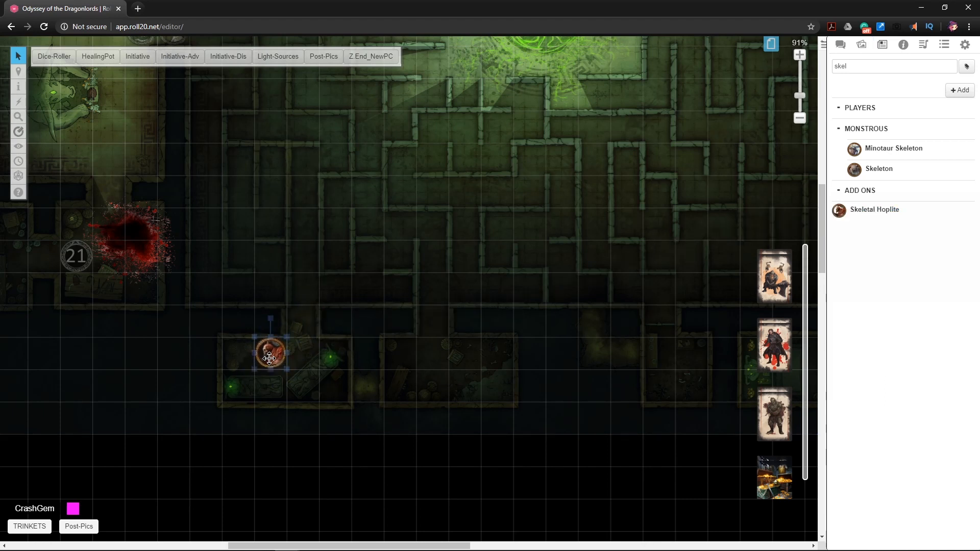
{"action": "double_click", "coordinate": [267, 363]}
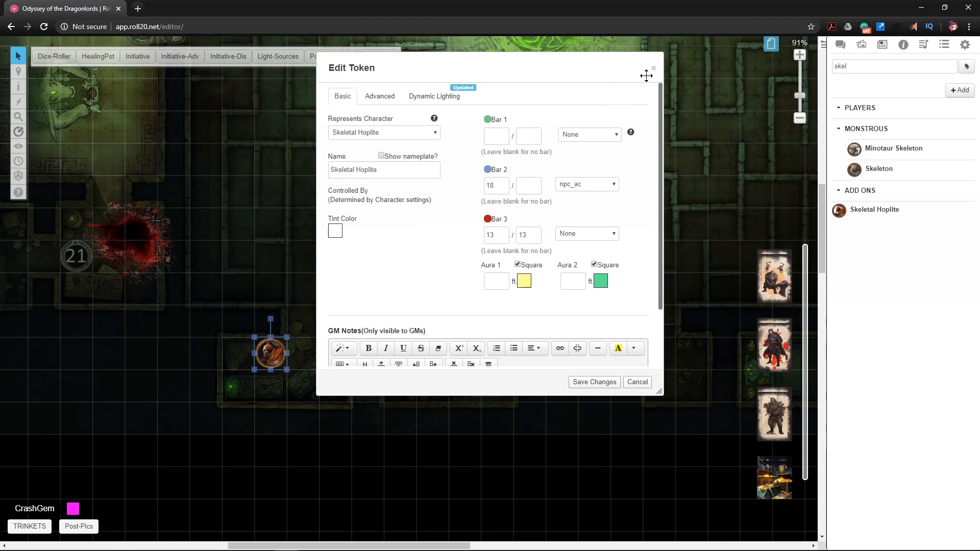
{"action": "left_click", "coordinate": [653, 68]}
{"action": "left_click_drag", "start_coordinate": [269, 351], "coordinate": [246, 425]}
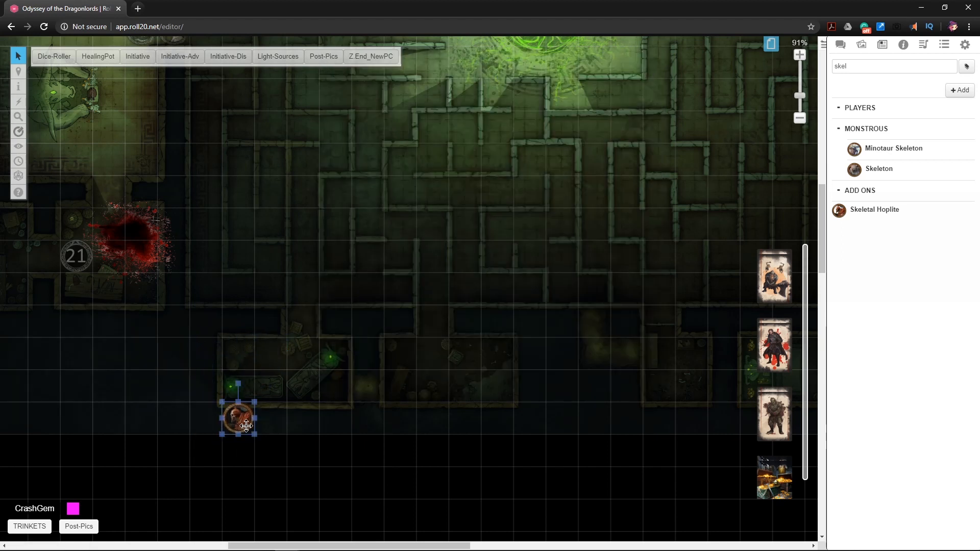
- Paste three Skeletal Hoplite copies by the southern rooms: beside the first, east of the next room and south of the small room
{"action": "left_click", "coordinate": [297, 425]}
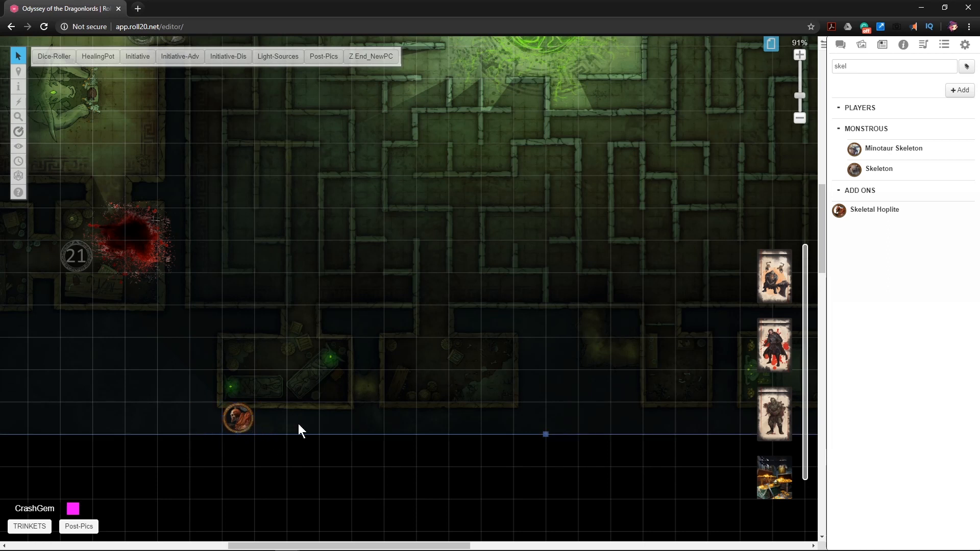
{"action": "key", "text": "ctrl+v"}
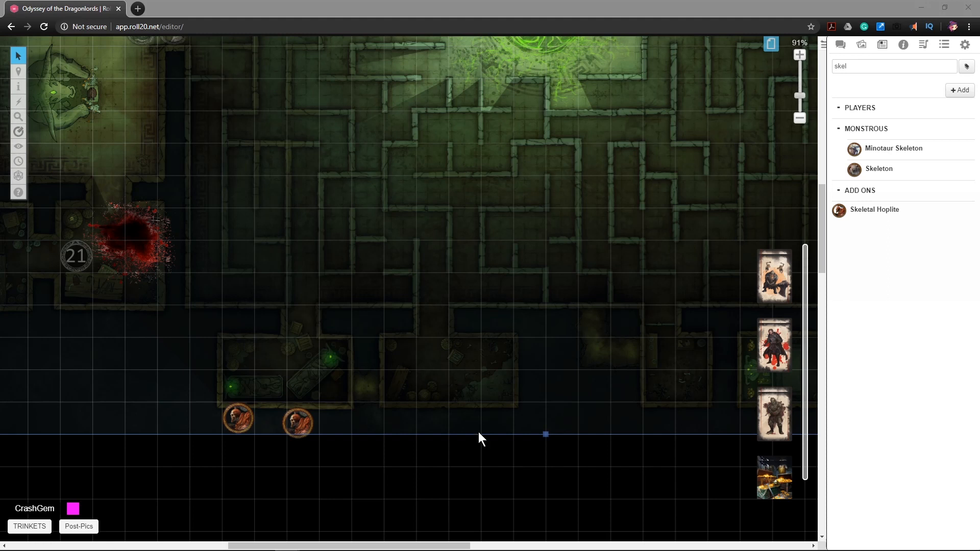
{"action": "left_click", "coordinate": [472, 418]}
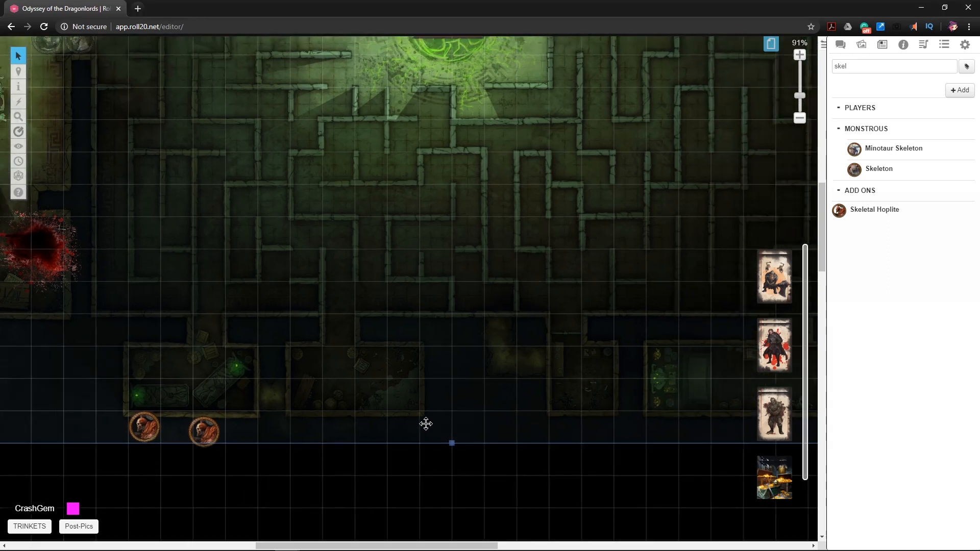
{"action": "key", "text": "ctrl+v"}
{"action": "key", "text": "ctrl+v"}
- Paste two Skeletal Hoplite copies above the long northern room west of the 19 marker
{"action": "scroll", "coordinate": [632, 328], "scroll_direction": "right", "scroll_amount": 5}
{"action": "scroll", "coordinate": [511, 280], "scroll_direction": "left", "scroll_amount": 8}
{"action": "scroll", "coordinate": [531, 248], "scroll_direction": "up", "scroll_amount": 5}
{"action": "scroll", "coordinate": [541, 357], "scroll_direction": "up", "scroll_amount": 5}
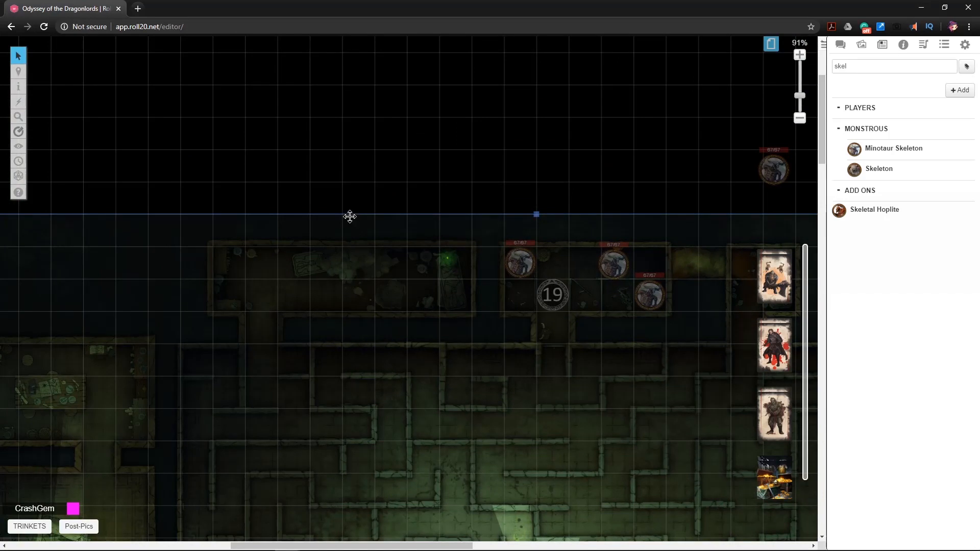
{"action": "key", "text": "ctrl+v"}
{"action": "key", "text": "ctrl+v"}
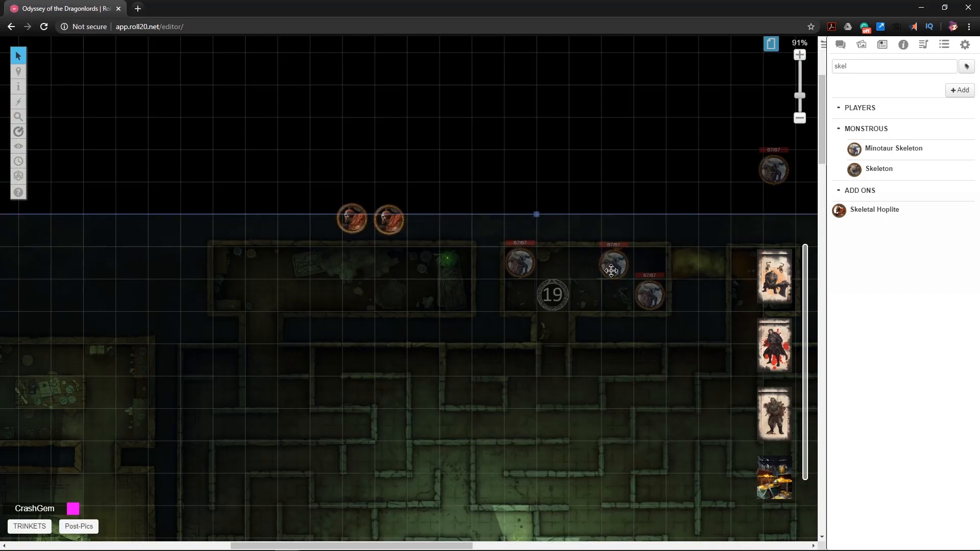
- Send all six Skeletal Hoplite tokens to the GM layer together and make the token layer active
{"action": "left_click", "coordinate": [393, 206]}
{"action": "left_click", "coordinate": [356, 206], "text": "shift"}
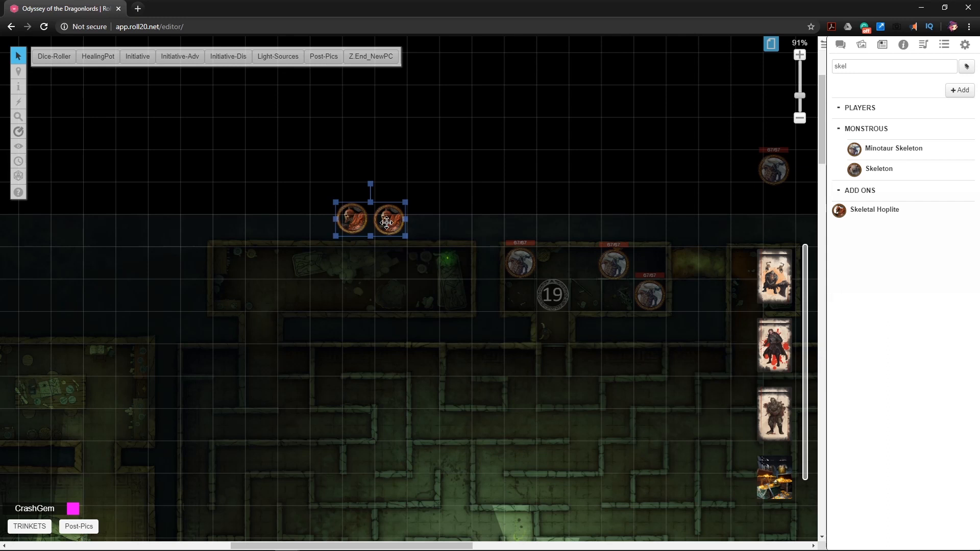
{"action": "scroll", "coordinate": [405, 278], "scroll_direction": "down", "scroll_amount": 15}
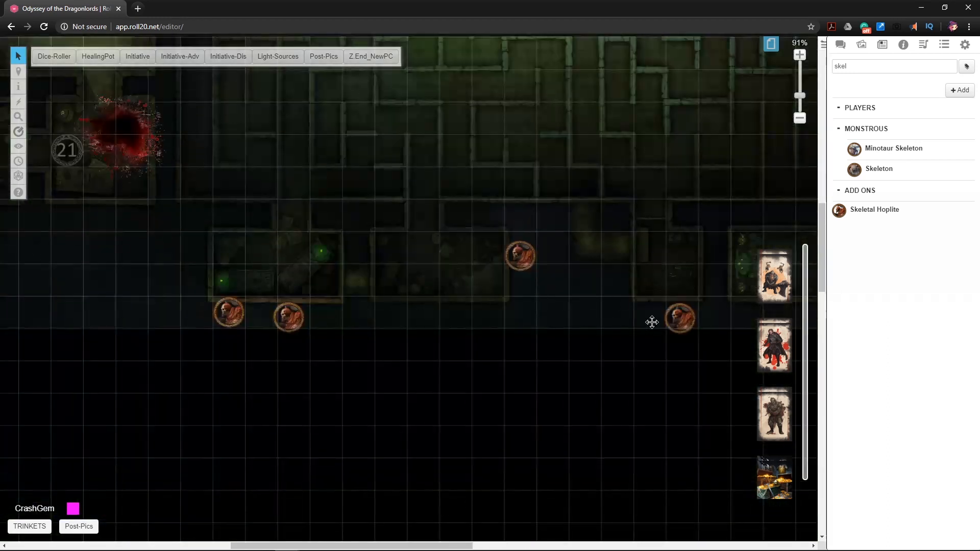
{"action": "left_click", "coordinate": [676, 320], "text": "shift"}
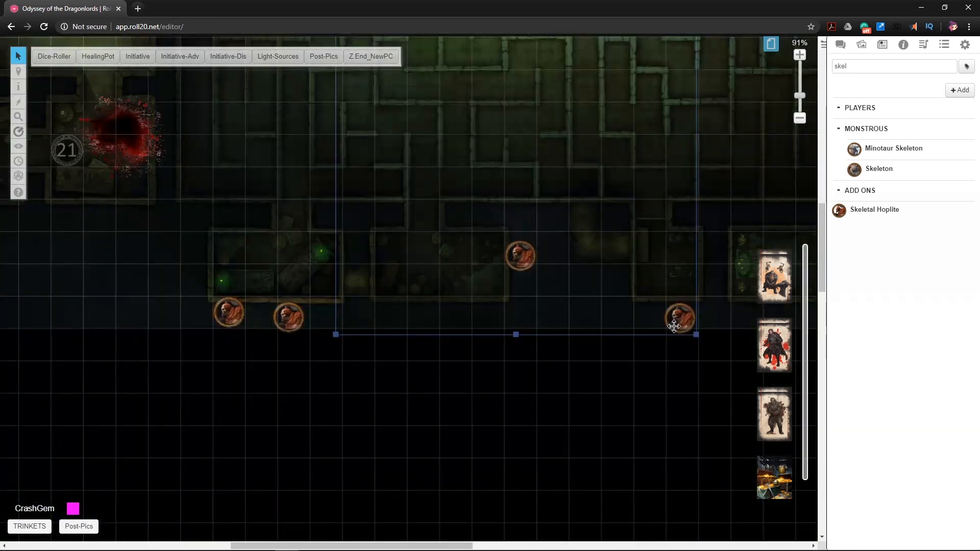
{"action": "left_click", "coordinate": [519, 256], "text": "shift"}
{"action": "left_click", "coordinate": [294, 318], "text": "shift"}
{"action": "left_click", "coordinate": [228, 313], "text": "shift"}
{"action": "right_click", "coordinate": [229, 311]}
{"action": "mouse_move", "coordinate": [253, 306]}
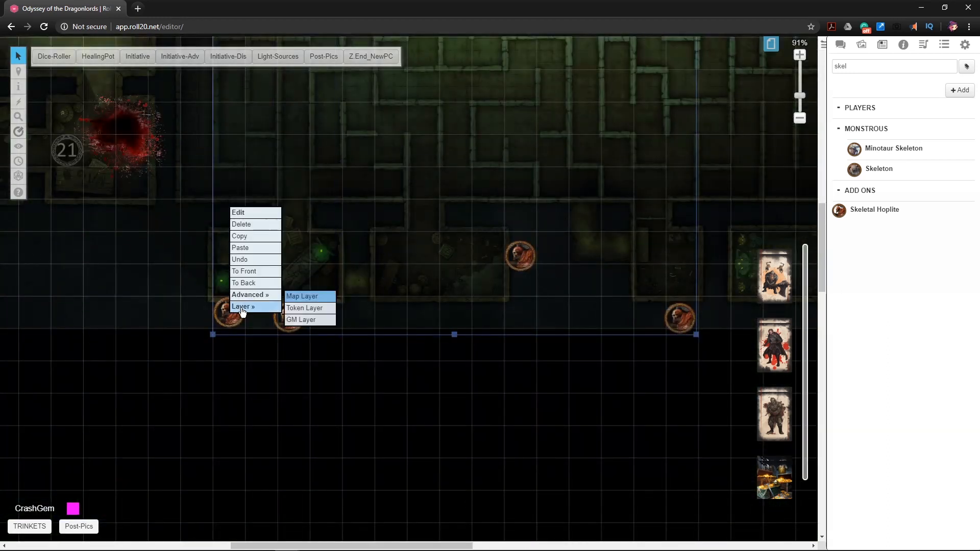
{"action": "left_click", "coordinate": [304, 319]}
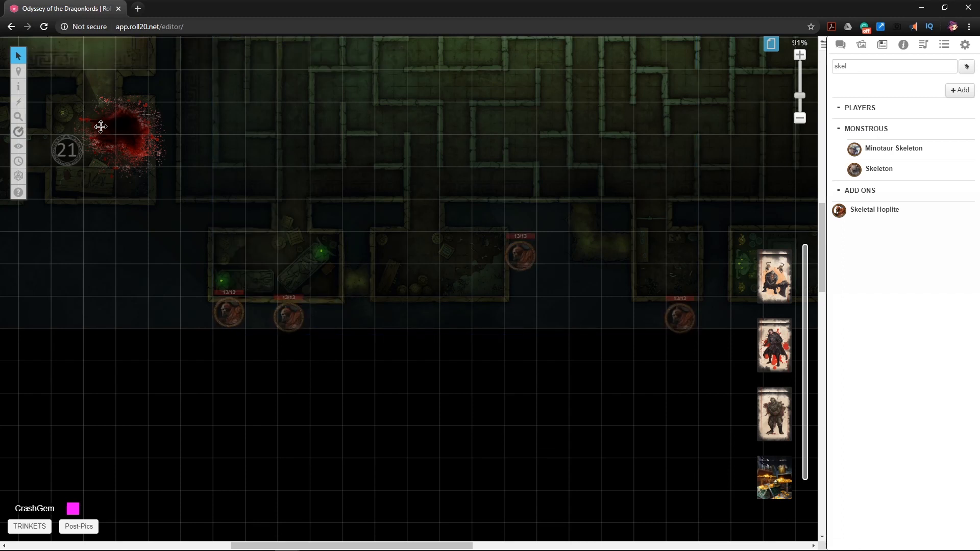
{"action": "left_click", "coordinate": [39, 82]}
- Search the art library for "numb" and place the numbers_23.png marker between the two large statues in the hall
{"action": "scroll", "coordinate": [371, 239], "scroll_direction": "up", "scroll_amount": 8}
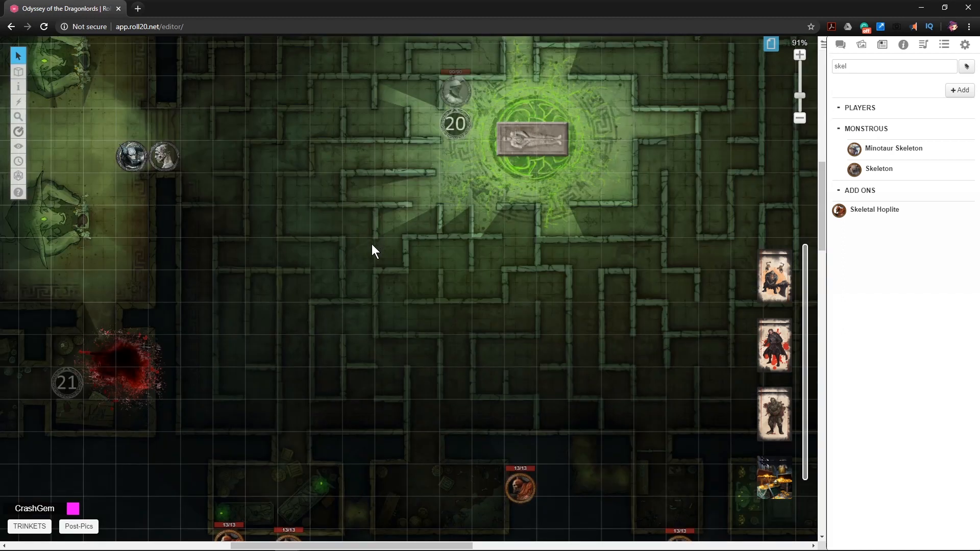
{"action": "left_click_drag", "start_coordinate": [367, 242], "coordinate": [396, 252]}
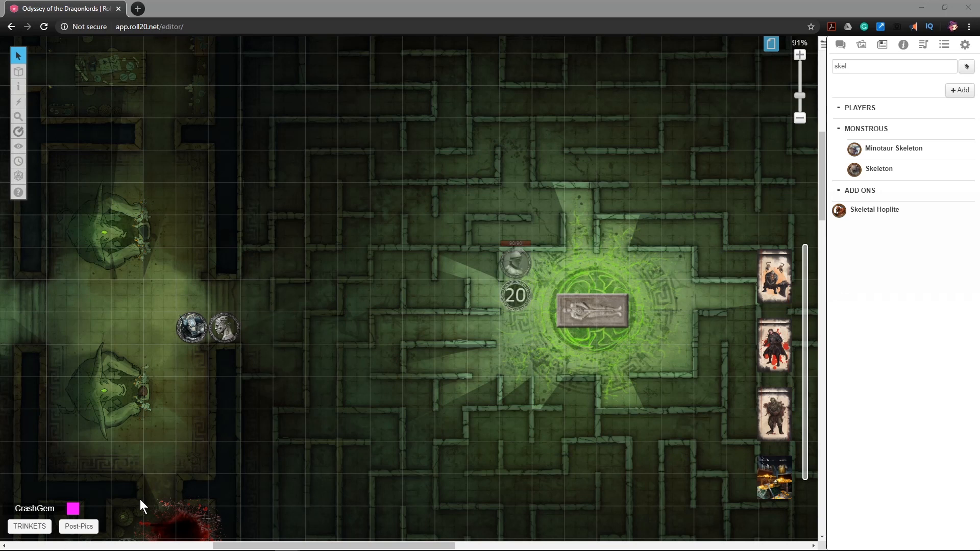
{"action": "left_click_drag", "start_coordinate": [718, 209], "coordinate": [544, 226]}
{"action": "scroll", "coordinate": [545, 226], "scroll_direction": "down", "scroll_amount": 6}
{"action": "scroll", "coordinate": [544, 226], "scroll_direction": "left", "scroll_amount": 2}
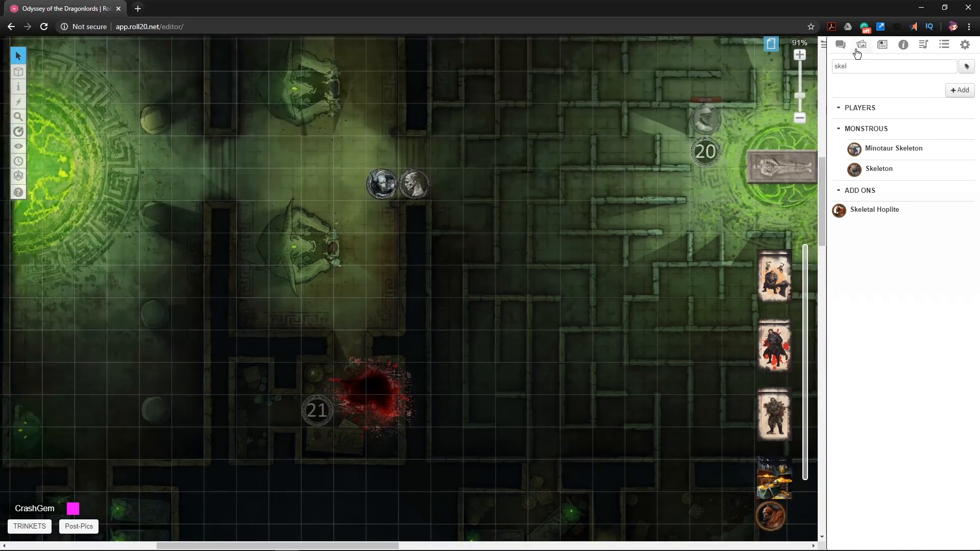
{"action": "left_click", "coordinate": [861, 45]}
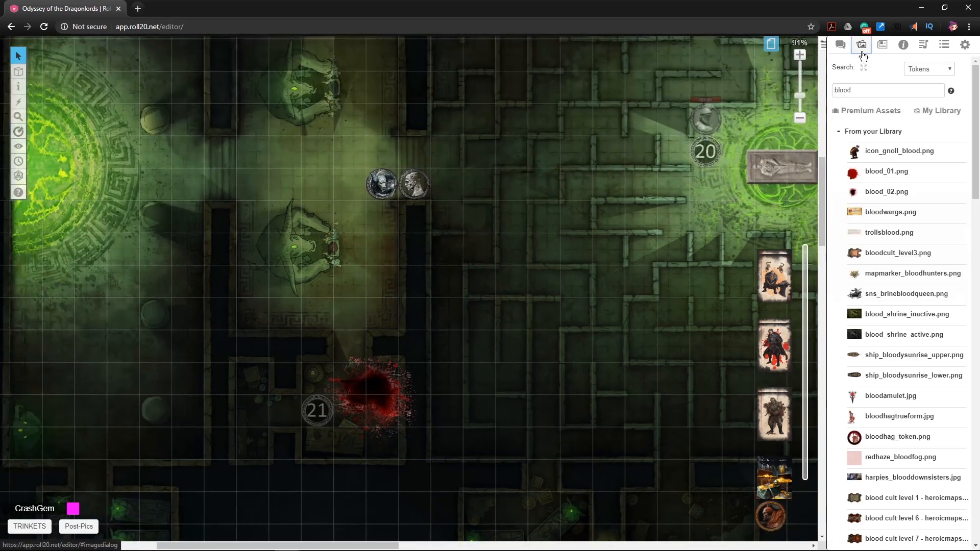
{"action": "double_click", "coordinate": [852, 87]}
{"action": "type", "text": "numb"}
{"action": "mouse_move", "coordinate": [921, 372]}
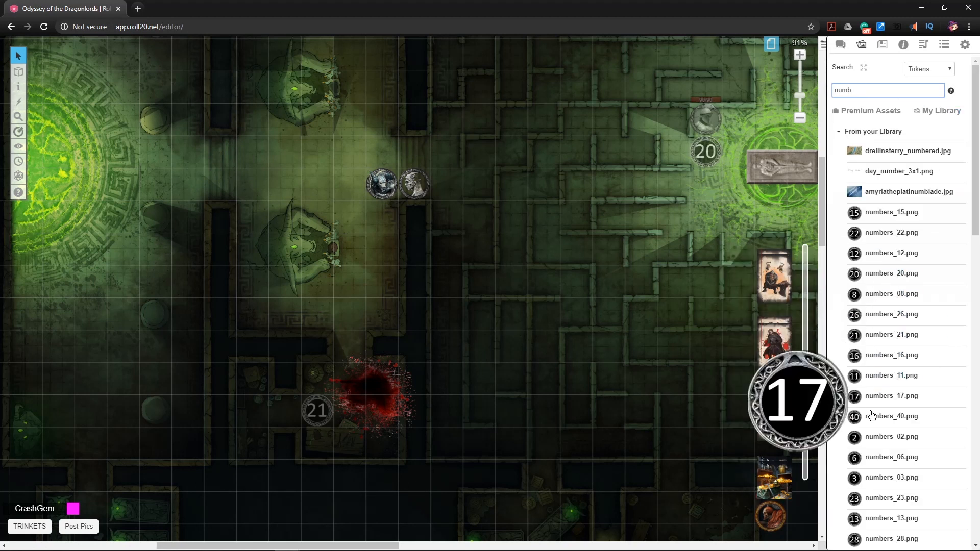
{"action": "left_click_drag", "start_coordinate": [890, 497], "coordinate": [367, 192]}
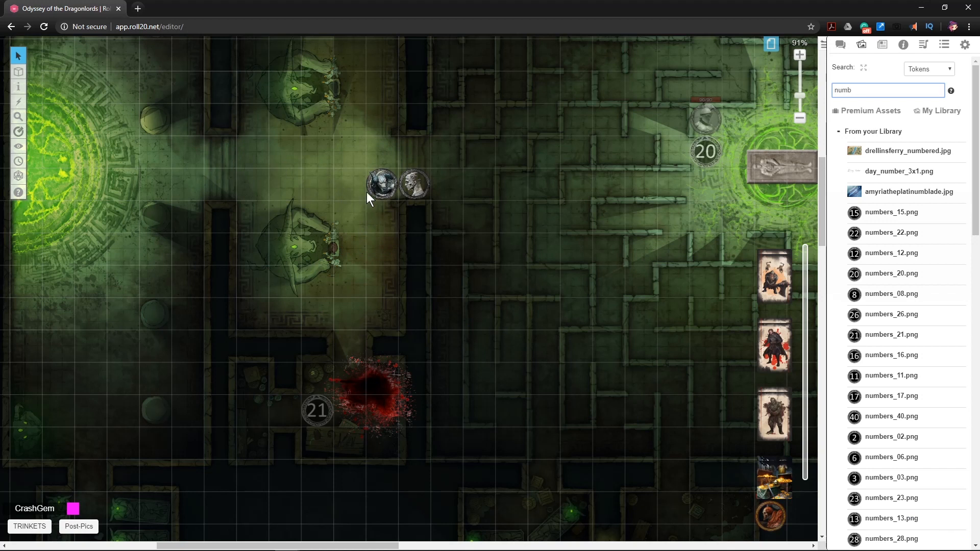
{"action": "left_click_drag", "start_coordinate": [572, 98], "coordinate": [537, 193]}
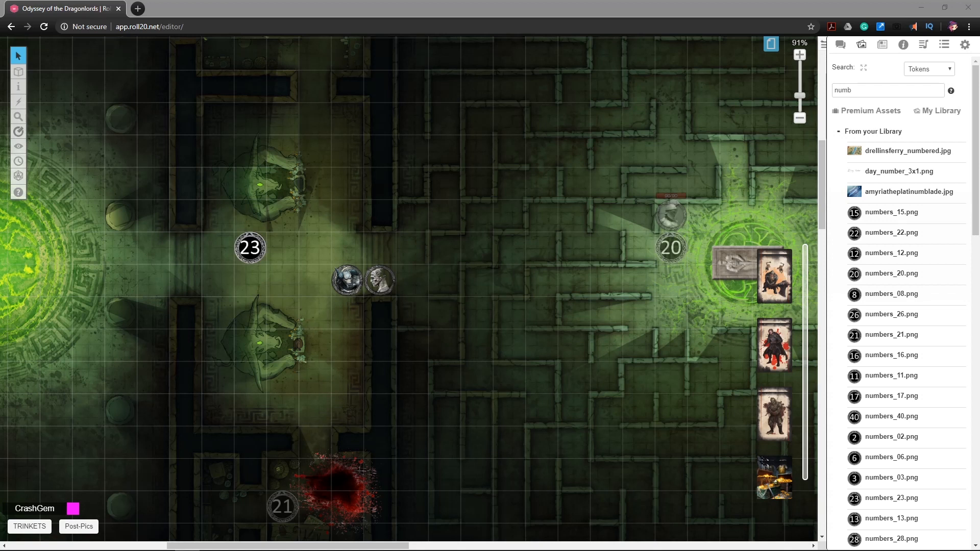
- Switch to Photoshop, hide Layer 366 and paste the minotaur statue image as a new layer in the art group
{"action": "left_click_drag", "start_coordinate": [979, 148], "coordinate": [484, 5]}
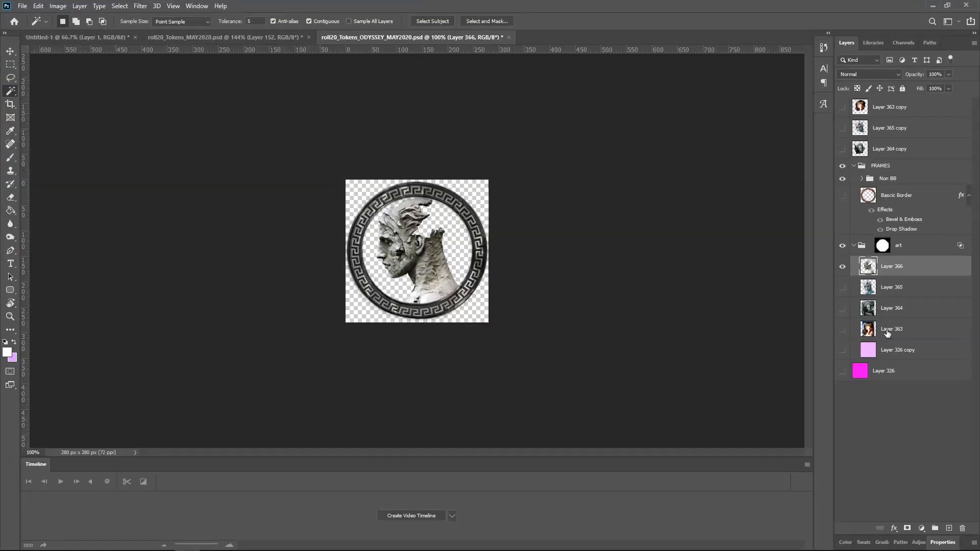
{"action": "left_click", "coordinate": [842, 266]}
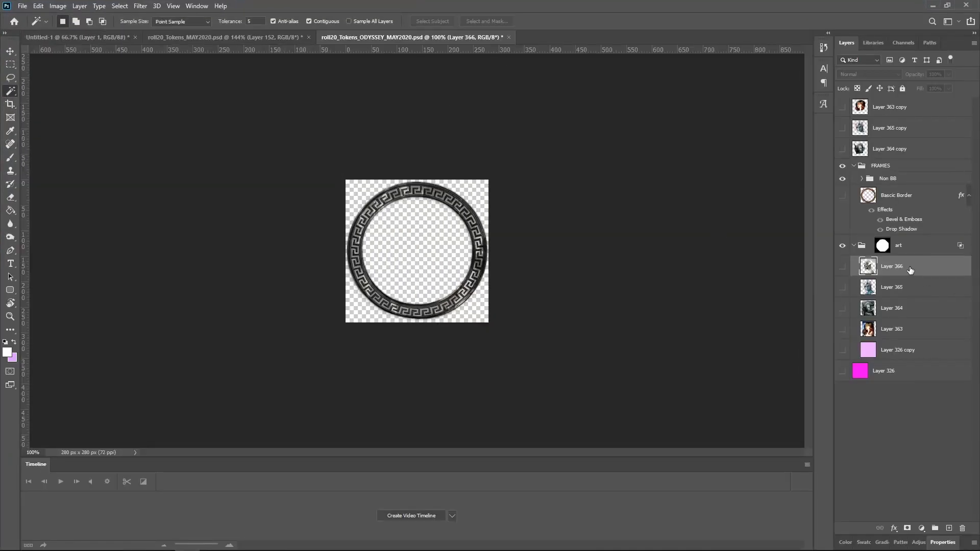
{"action": "left_click_drag", "start_coordinate": [493, 191], "coordinate": [478, 192]}
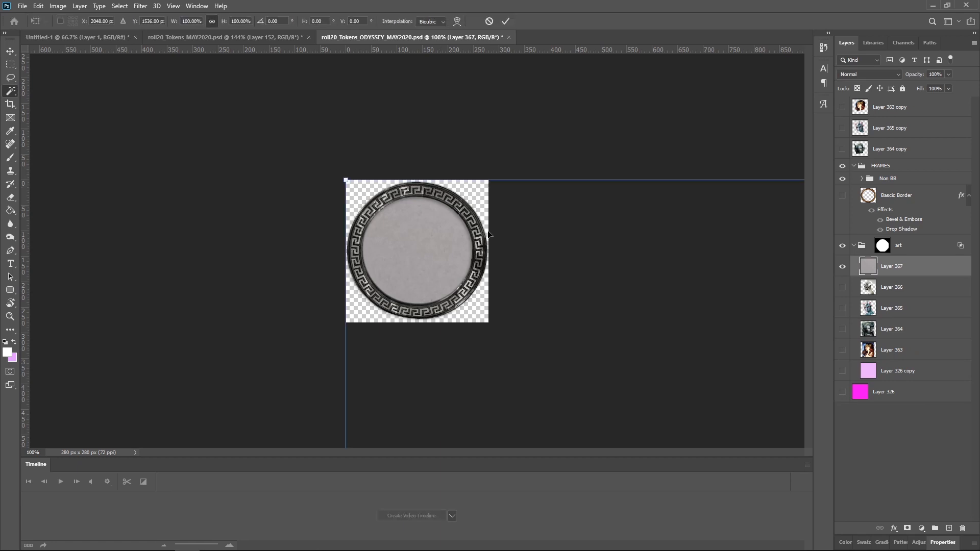
- Scale down the pasted image and position it so the horned minotaur fills the Greek-key ring, applying the transform
{"action": "key", "text": "ctrl+0"}
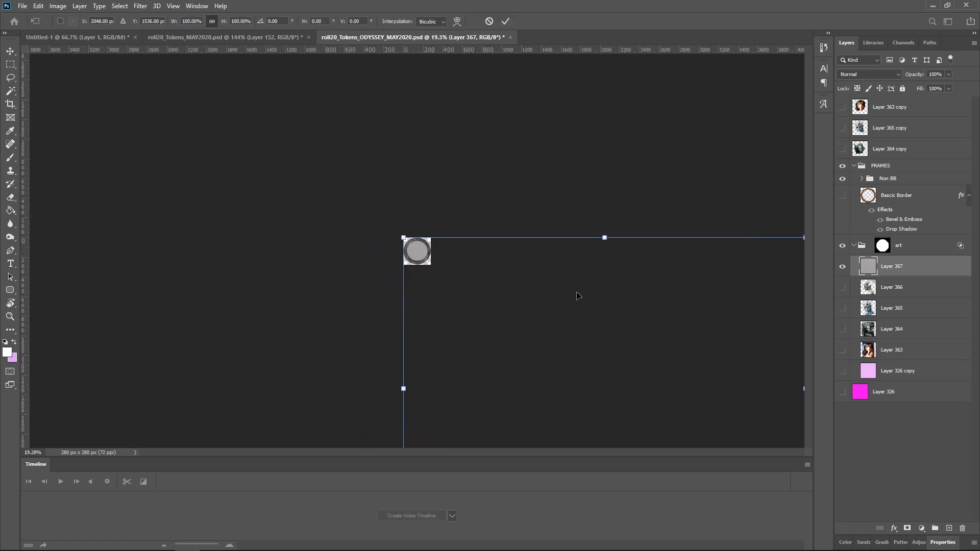
{"action": "left_click_drag", "start_coordinate": [555, 301], "coordinate": [473, 215]}
{"action": "left_click_drag", "start_coordinate": [321, 151], "coordinate": [409, 247]}
{"action": "scroll", "coordinate": [412, 249], "scroll_direction": "up", "scroll_amount": 9}
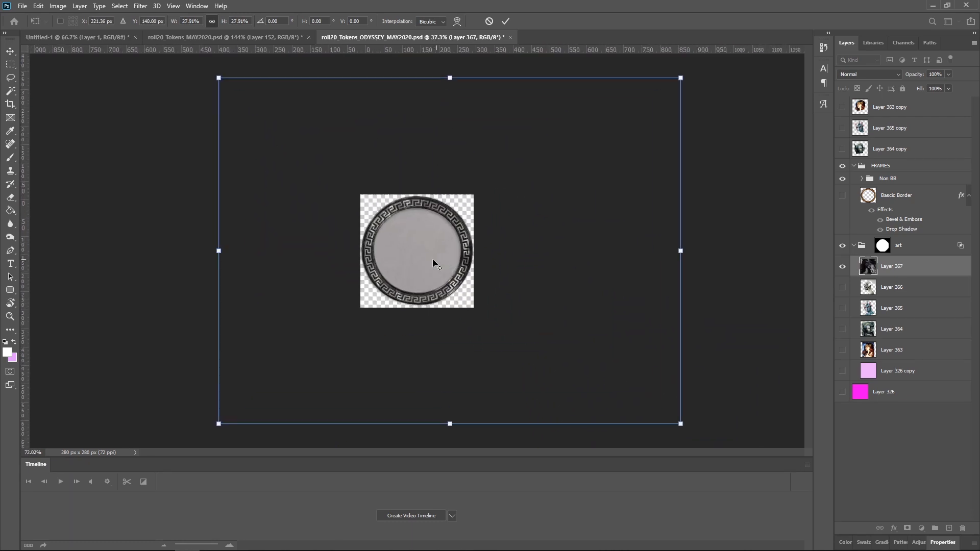
{"action": "scroll", "coordinate": [480, 258], "scroll_direction": "down", "scroll_amount": 4}
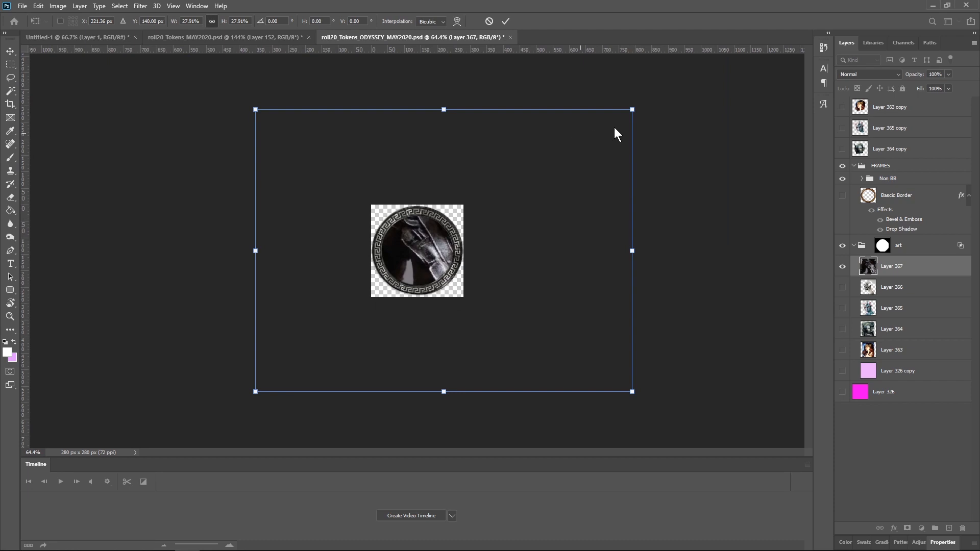
{"action": "left_click_drag", "start_coordinate": [632, 109], "coordinate": [347, 279]}
{"action": "left_click_drag", "start_coordinate": [360, 346], "coordinate": [459, 259]}
{"action": "left_click_drag", "start_coordinate": [349, 298], "coordinate": [331, 312]}
{"action": "left_click_drag", "start_coordinate": [408, 299], "coordinate": [413, 297]}
{"action": "key", "text": "Return"}
- Apply Auto Contrast to the minotaur statue layer
{"action": "left_click", "coordinate": [10, 91]}
{"action": "left_click", "coordinate": [57, 6]}
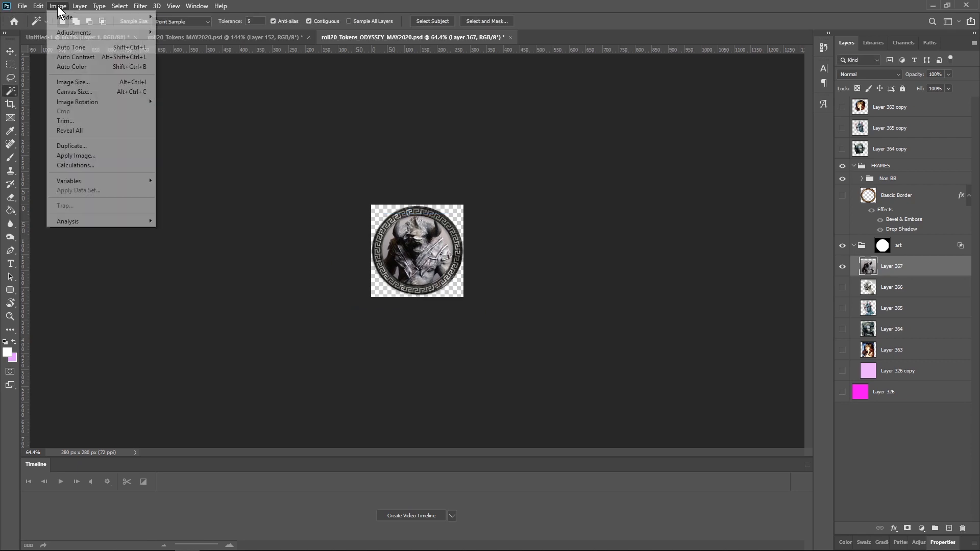
{"action": "left_click", "coordinate": [75, 57]}
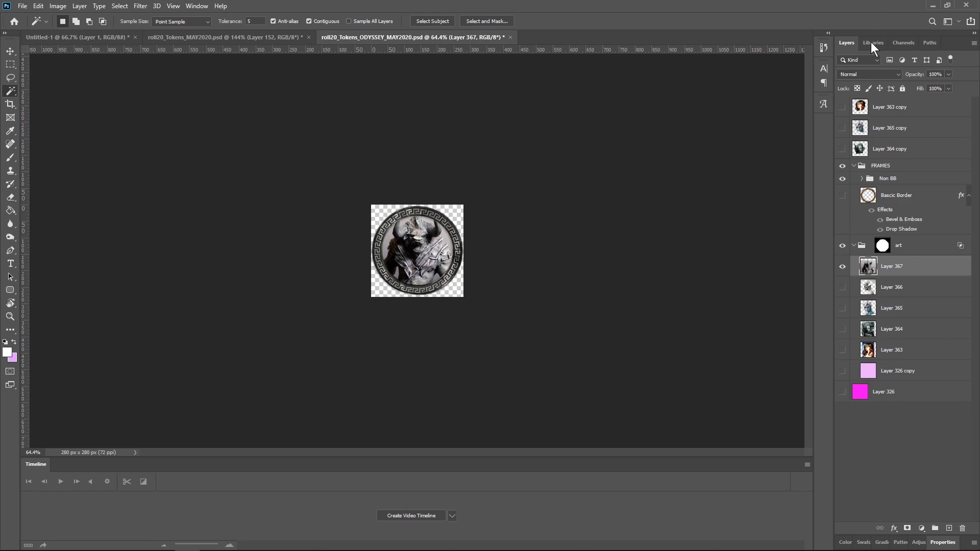
- Return to Roll20 and search the journal for "stone"
{"action": "left_click", "coordinate": [927, 5]}
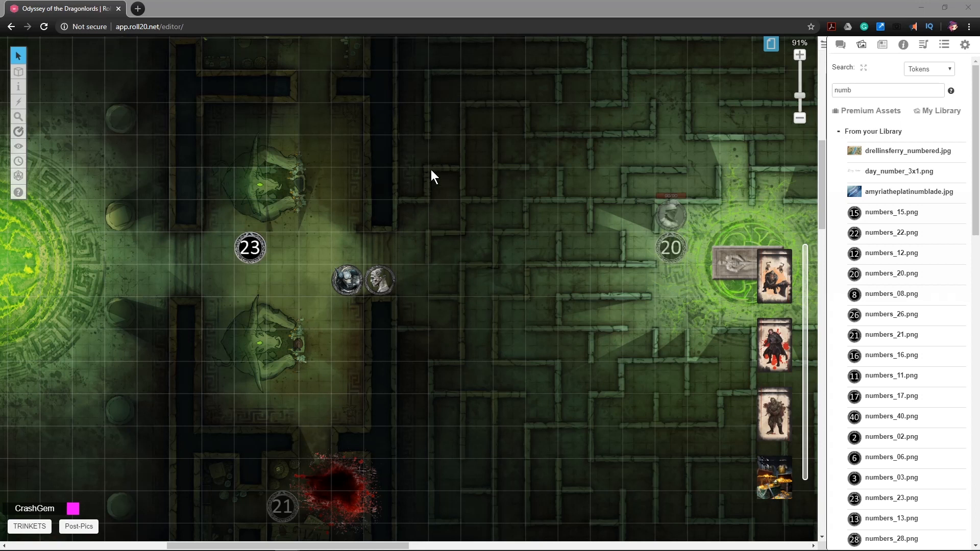
{"action": "left_click", "coordinate": [882, 44]}
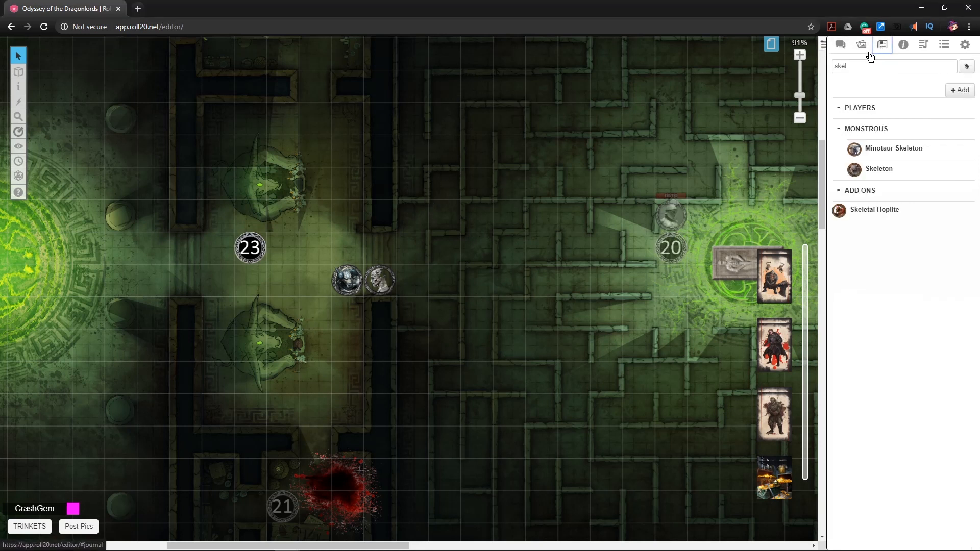
{"action": "left_click", "coordinate": [867, 67]}
{"action": "left_click_drag", "start_coordinate": [868, 68], "coordinate": [824, 70]}
{"action": "type", "text": "stone"}
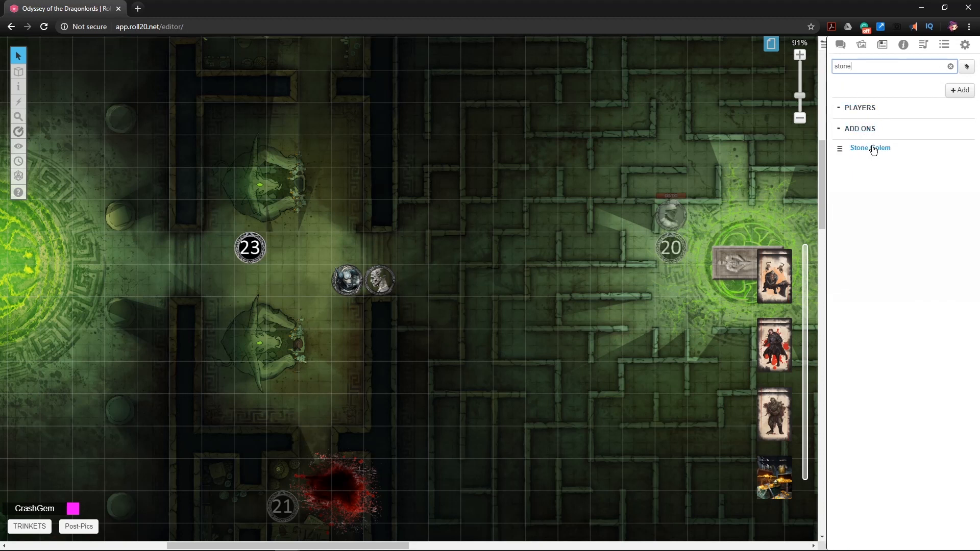
{"action": "mouse_move", "coordinate": [873, 149]}
{"action": "left_mouse_down"}
{"action": "mouse_move", "coordinate": [588, 237]}
{"action": "mouse_move", "coordinate": [866, 178]}
{"action": "mouse_move", "coordinate": [880, 152]}
{"action": "left_mouse_up"}
- Open the Stone Golem character for editing and duplicate it
{"action": "left_click", "coordinate": [876, 154]}
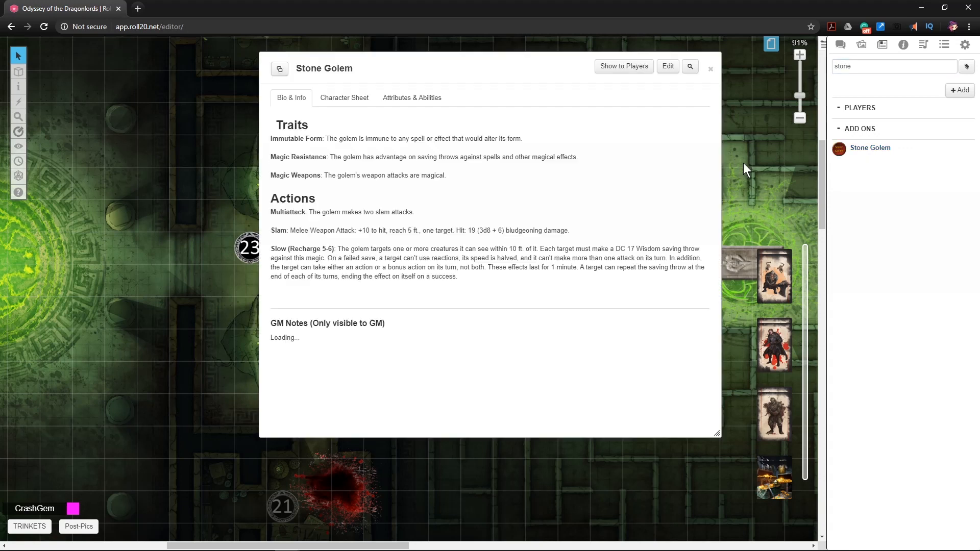
{"action": "left_click", "coordinate": [668, 67]}
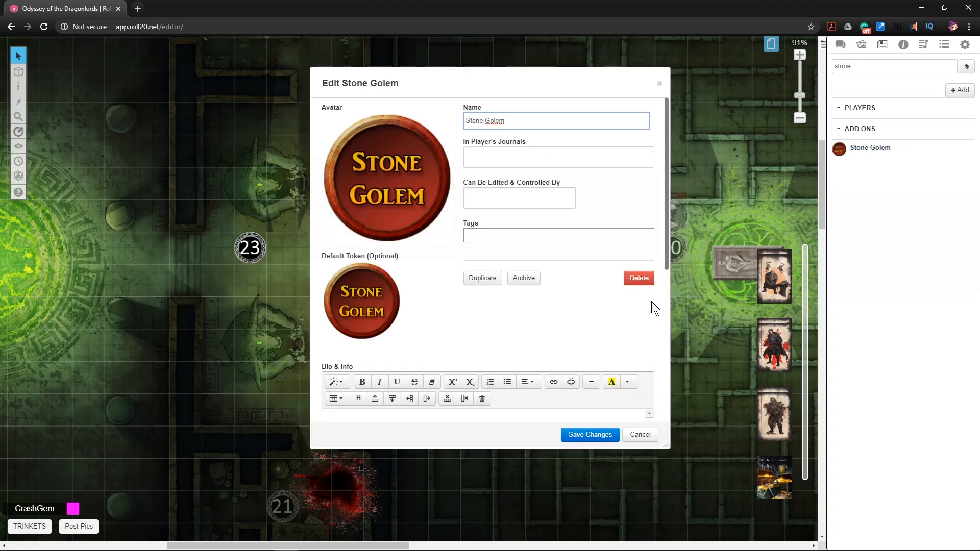
{"action": "left_click", "coordinate": [489, 282]}
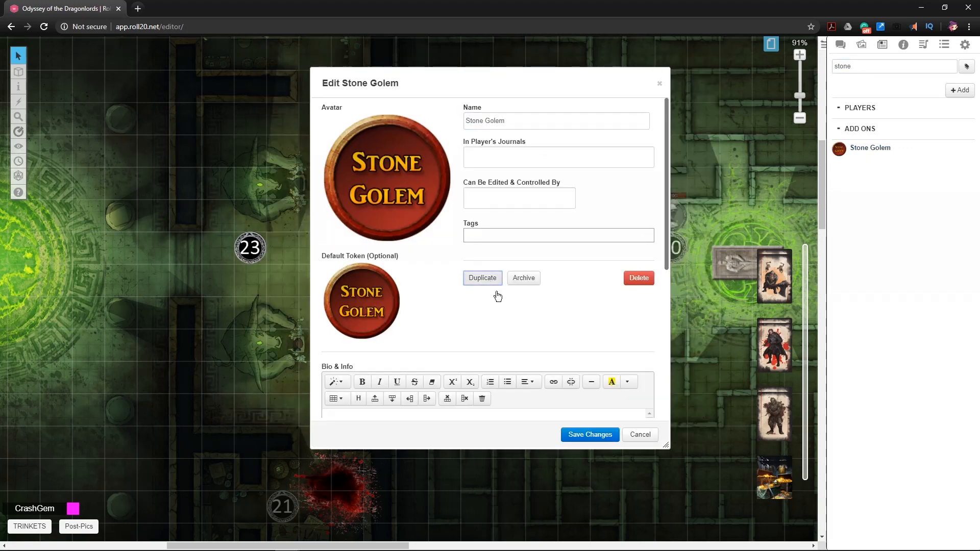
- Save and close the original Stone Golem, and open its copy for editing
{"action": "left_click", "coordinate": [590, 438]}
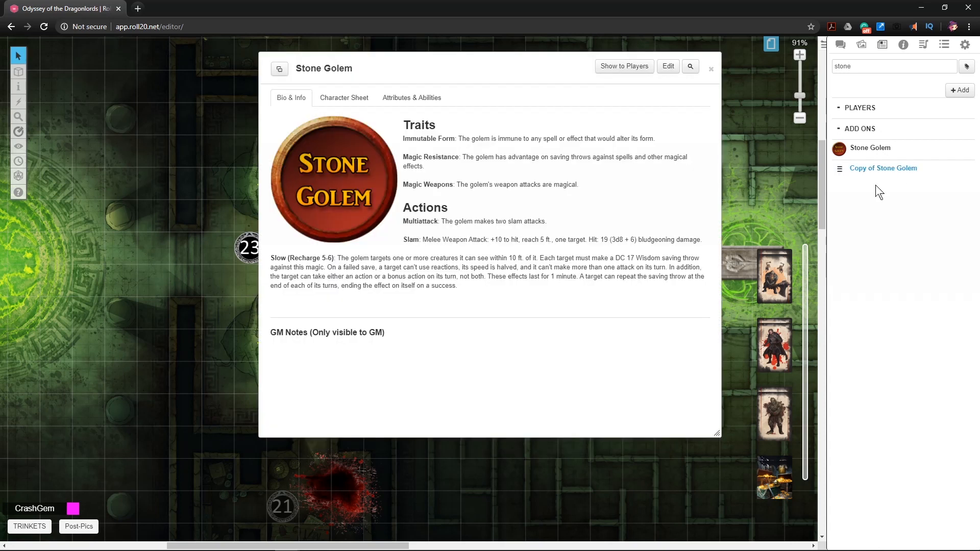
{"action": "left_click", "coordinate": [711, 69]}
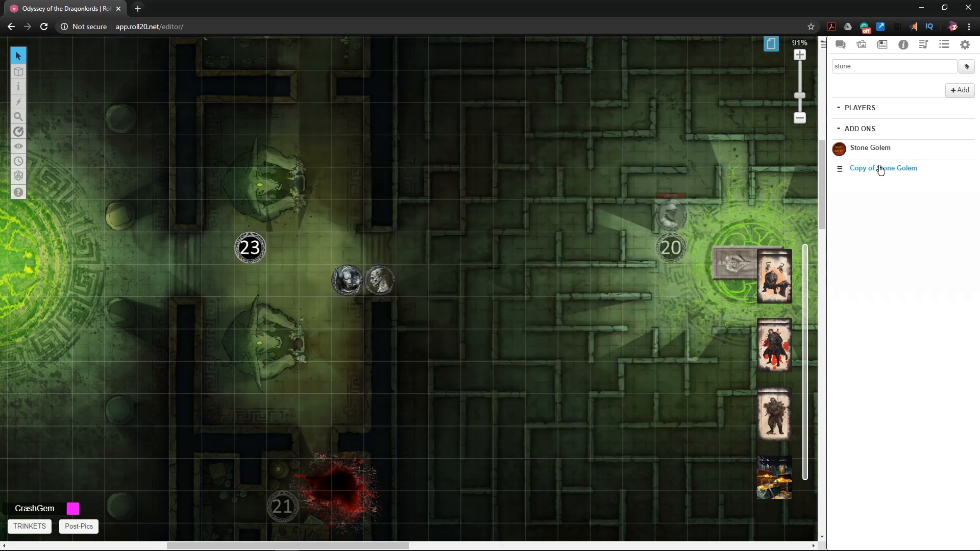
{"action": "left_click", "coordinate": [880, 169]}
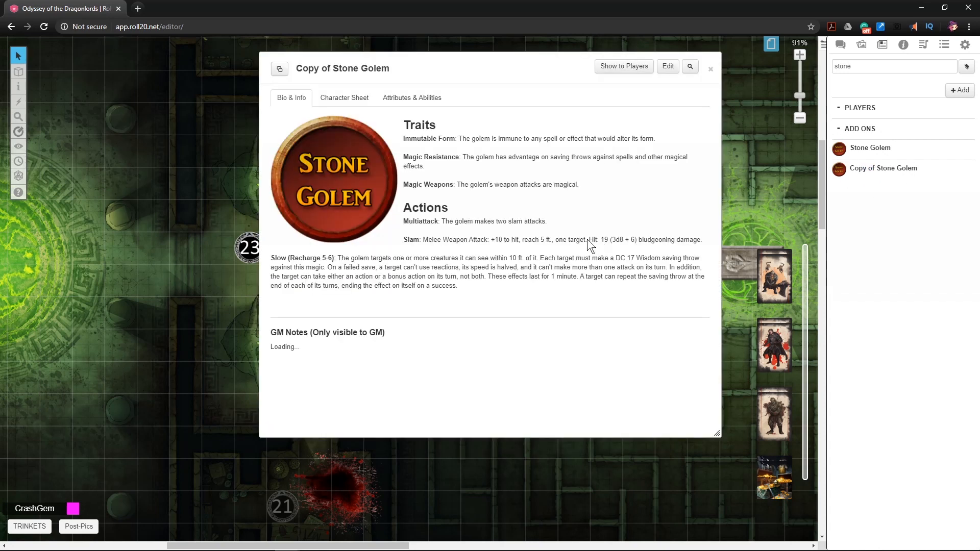
{"action": "left_click", "coordinate": [668, 66]}
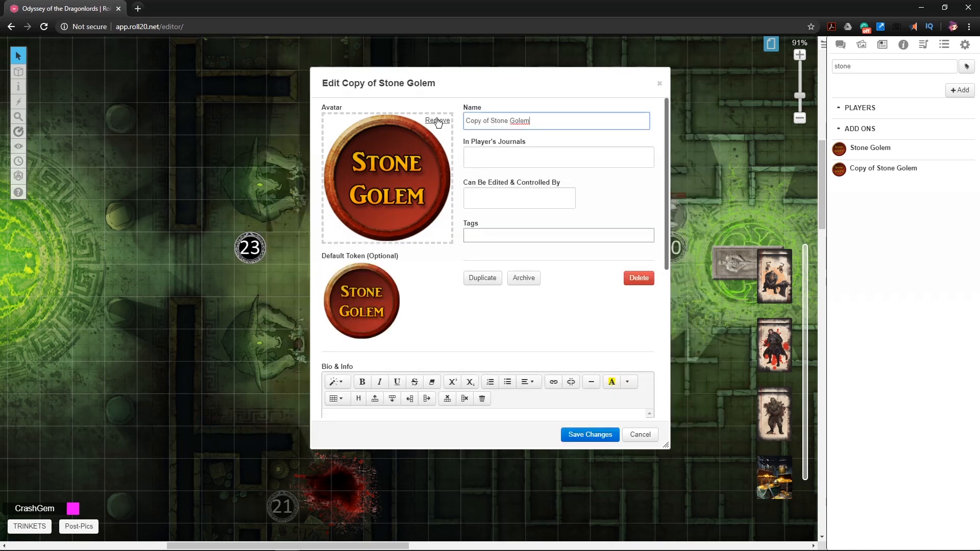
- Remove the avatar image and the default token from the Stone Golem copy
{"action": "left_click", "coordinate": [437, 122]}
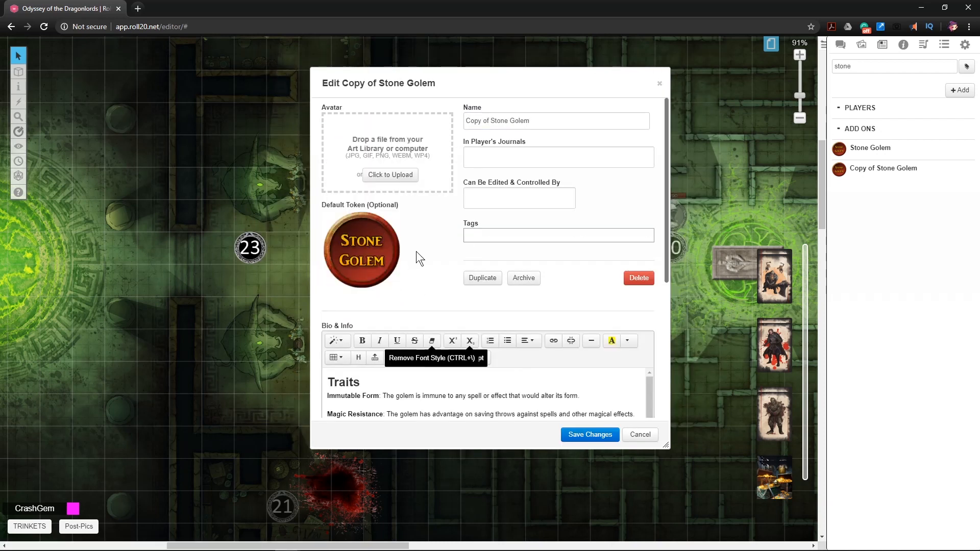
{"action": "left_click", "coordinate": [387, 221]}
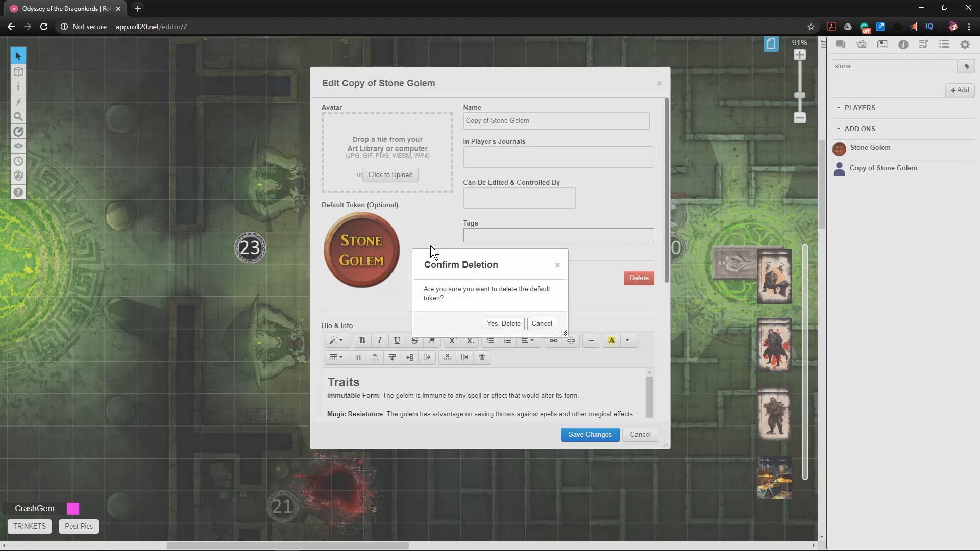
{"action": "left_click", "coordinate": [504, 325]}
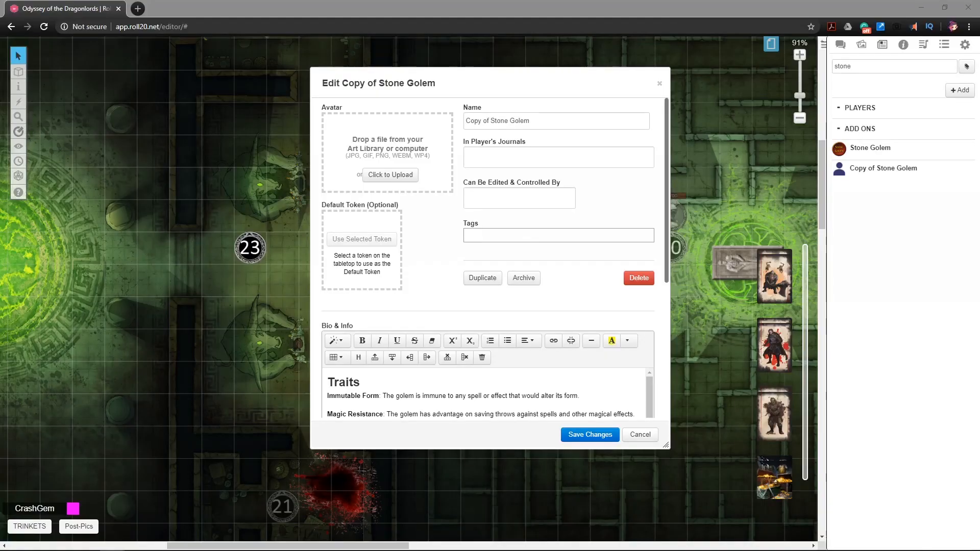
- Add the minotaur statue image as the copy's avatar, rename the character Stone Minotaur and save the changes
{"action": "left_click_drag", "start_coordinate": [418, 159], "coordinate": [394, 161]}
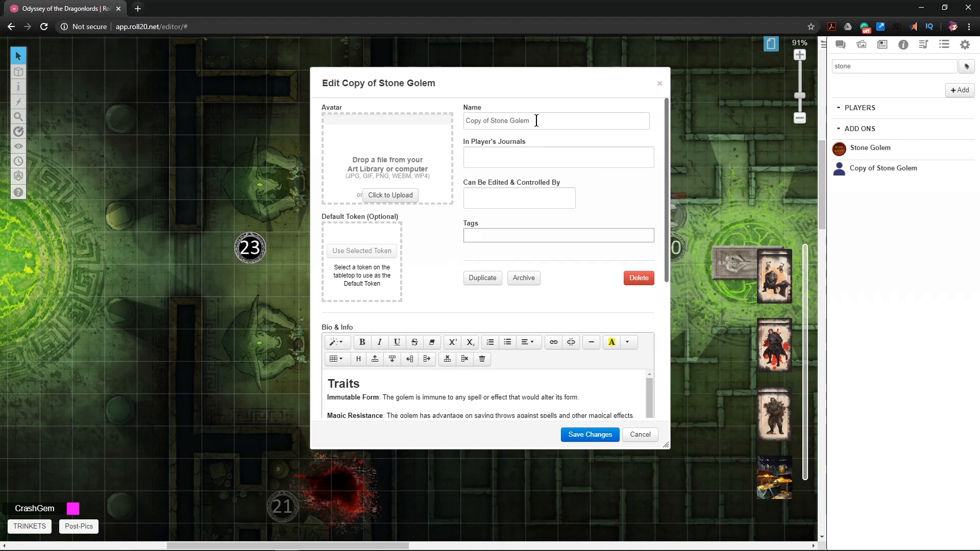
{"action": "left_click_drag", "start_coordinate": [501, 118], "coordinate": [460, 127]}
{"action": "type", "text": "S"}
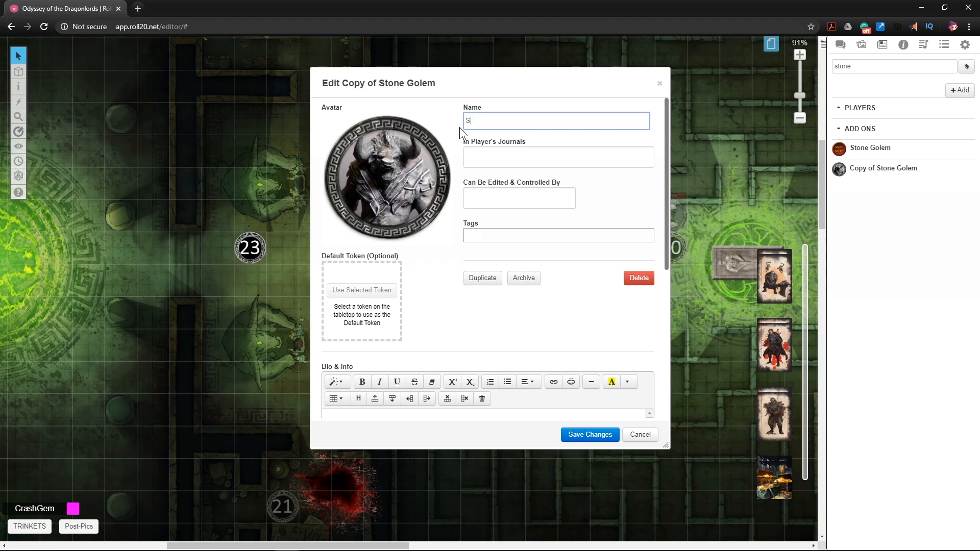
{"action": "type", "text": "tone Minotaur"}
{"action": "key", "text": "ctrl+a"}
{"action": "left_click", "coordinate": [585, 436]}
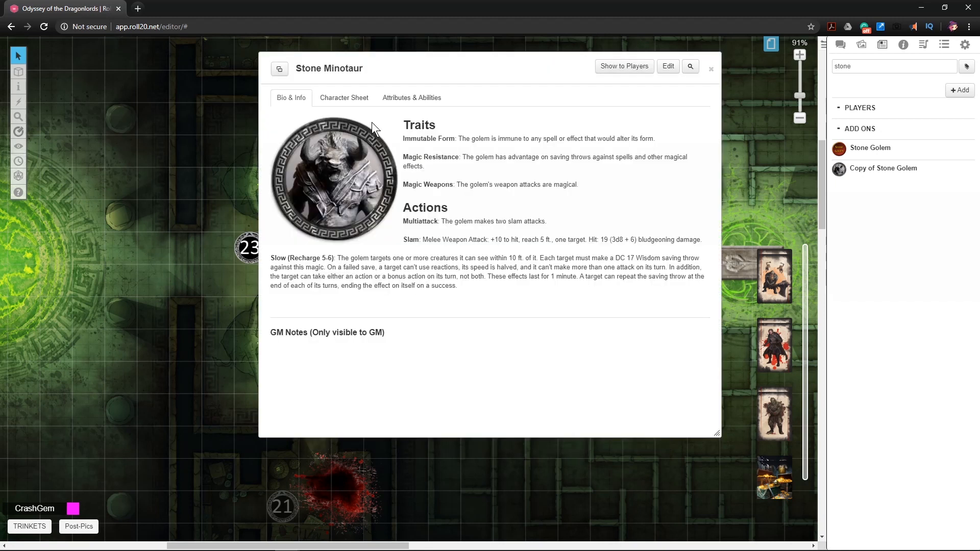
- Delete the Multiattack action from the Stone Minotaur's character sheet
{"action": "left_click", "coordinate": [341, 97]}
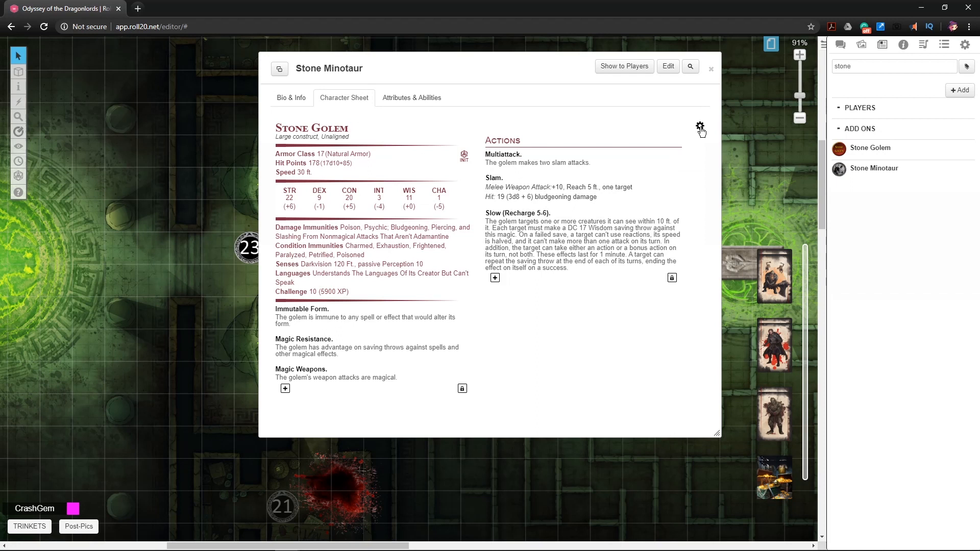
{"action": "left_click", "coordinate": [696, 126]}
{"action": "scroll", "coordinate": [616, 235], "scroll_direction": "down", "scroll_amount": 5}
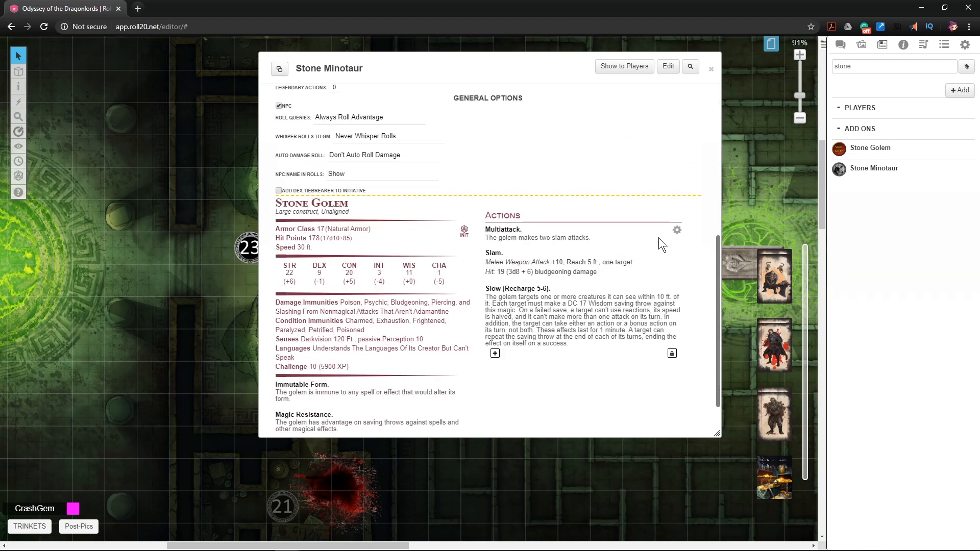
{"action": "left_click", "coordinate": [677, 230]}
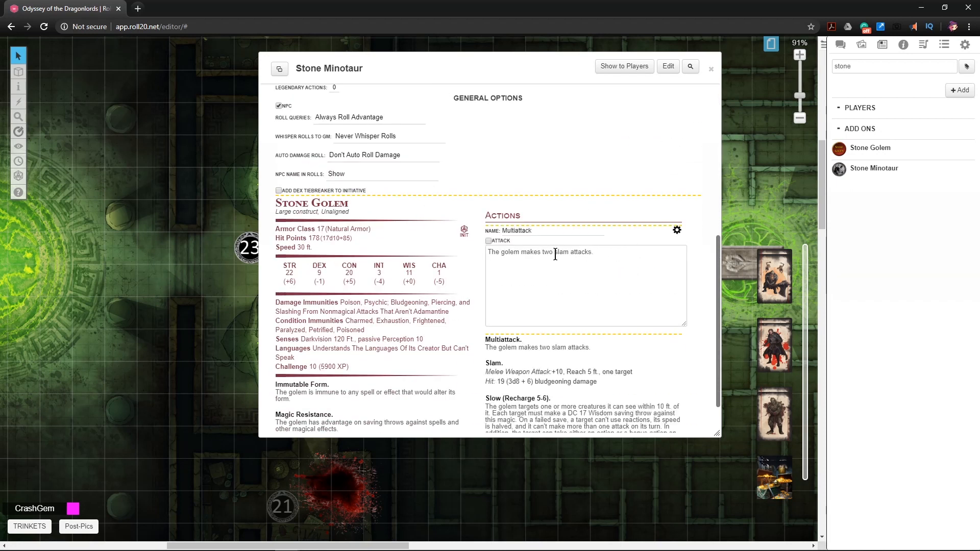
{"action": "left_click", "coordinate": [677, 230]}
{"action": "scroll", "coordinate": [681, 329], "scroll_direction": "down", "scroll_amount": 1}
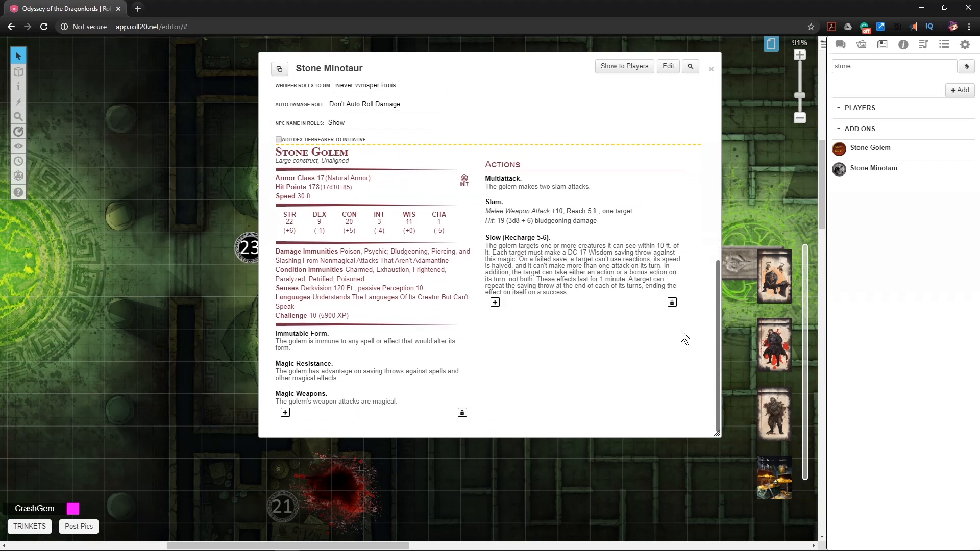
{"action": "left_click", "coordinate": [672, 302]}
{"action": "left_click", "coordinate": [676, 181]}
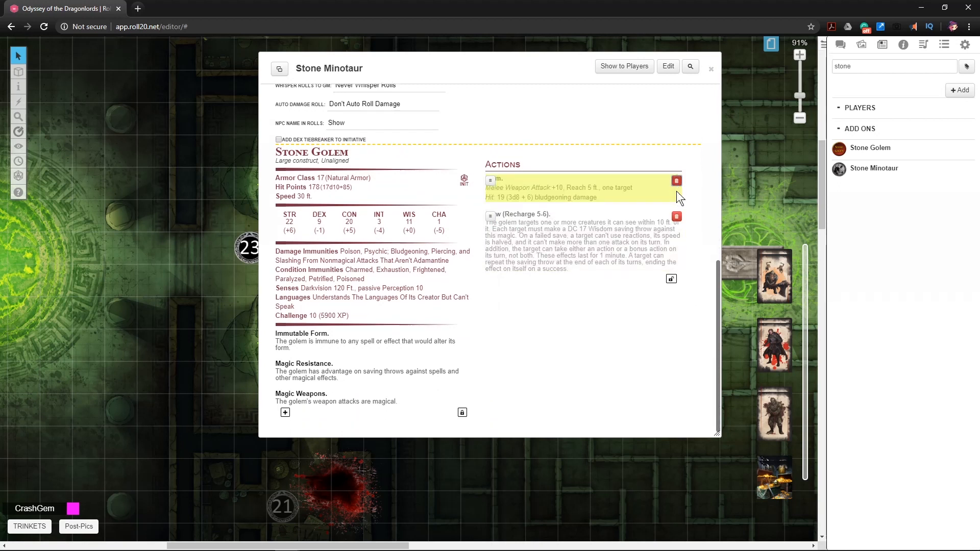
{"action": "left_click", "coordinate": [672, 280]}
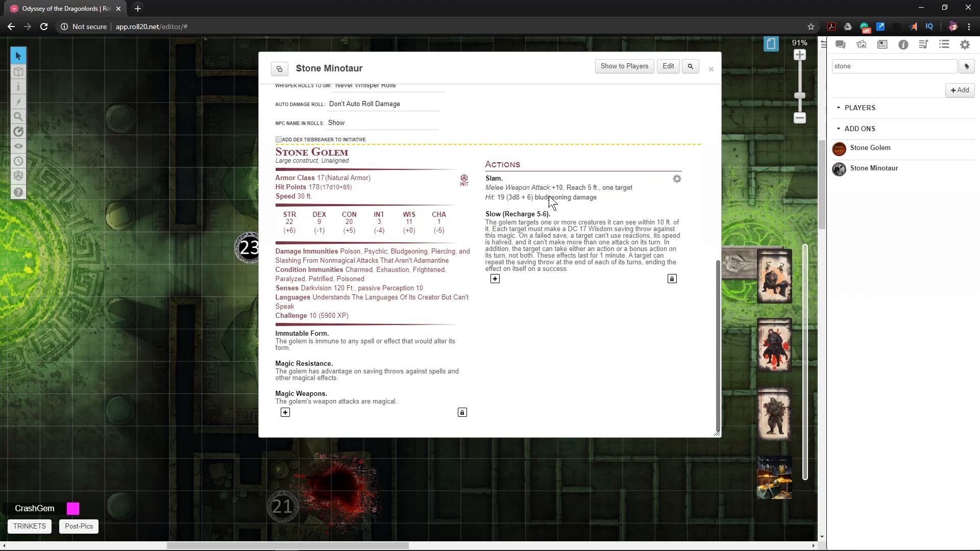
- Examine the Stone Minotaur's remaining Slam and Slow actions, including the Slam attack's detailed settings
{"action": "left_click", "coordinate": [671, 279]}
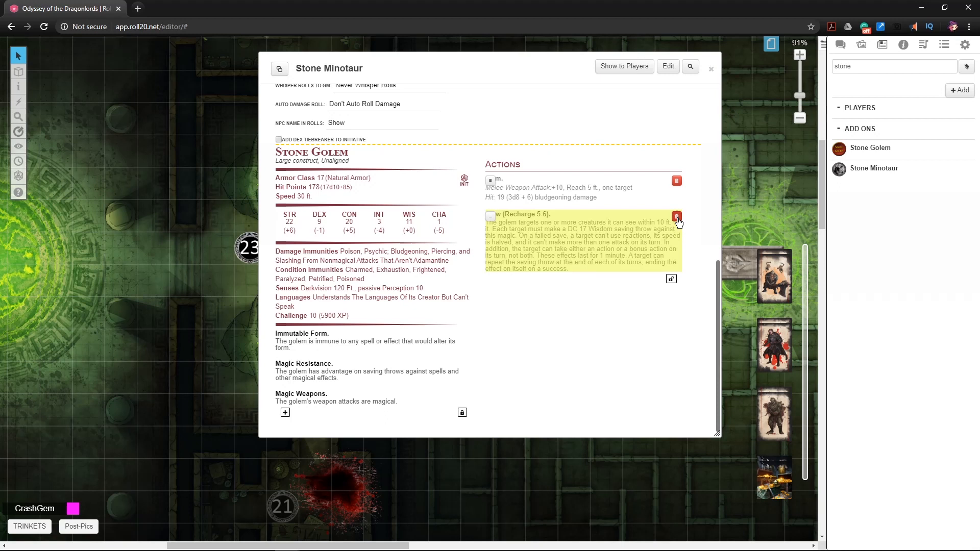
{"action": "left_click", "coordinate": [671, 279]}
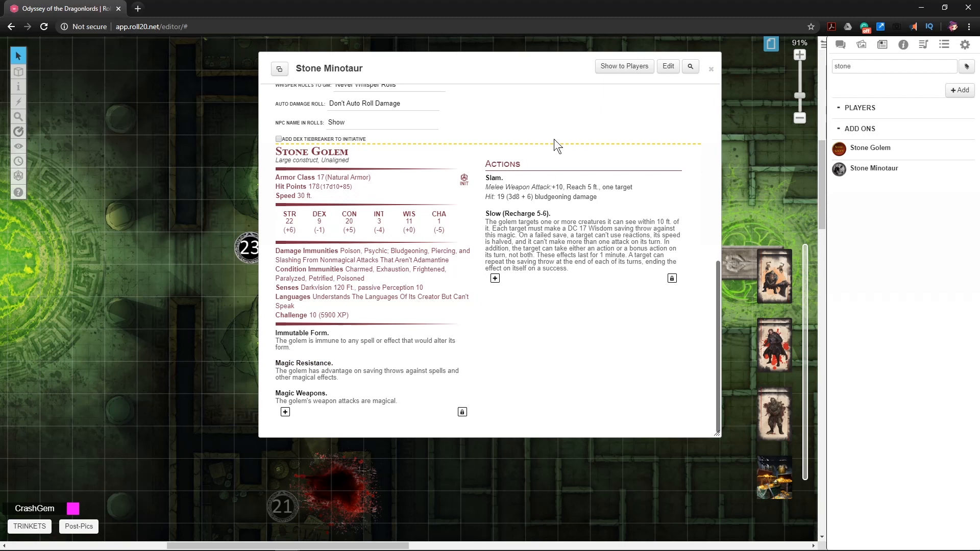
{"action": "scroll", "coordinate": [531, 127], "scroll_direction": "up", "scroll_amount": 8}
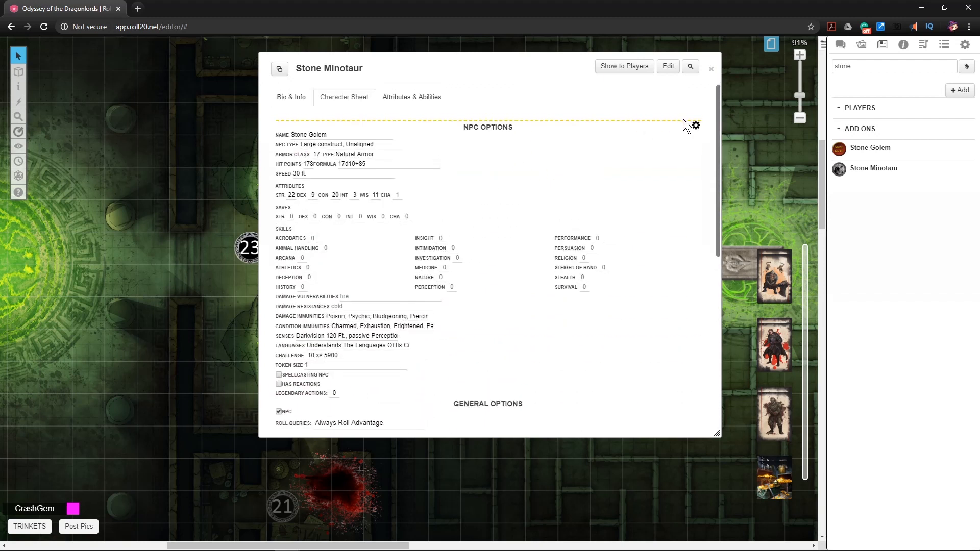
{"action": "left_click", "coordinate": [695, 125]}
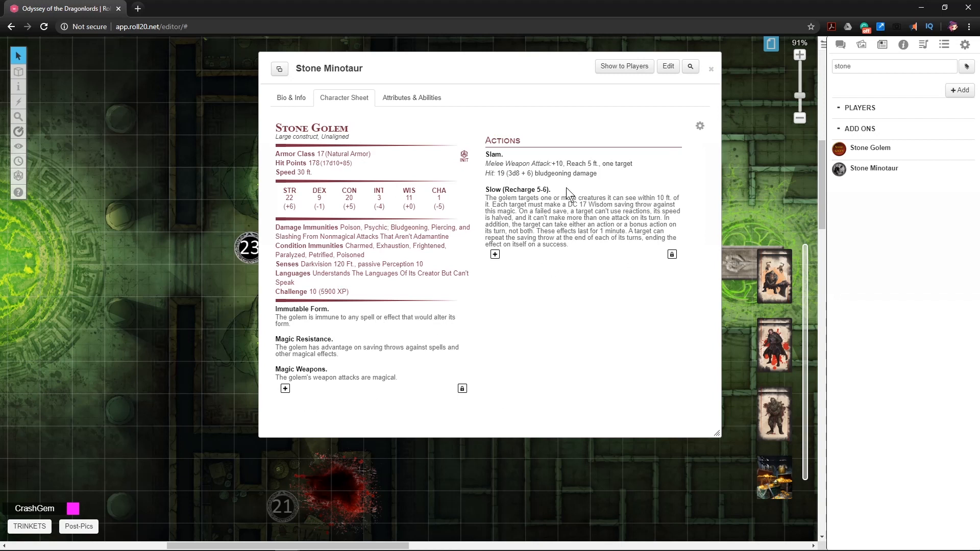
{"action": "left_click", "coordinate": [677, 155]}
{"action": "left_click", "coordinate": [504, 157]}
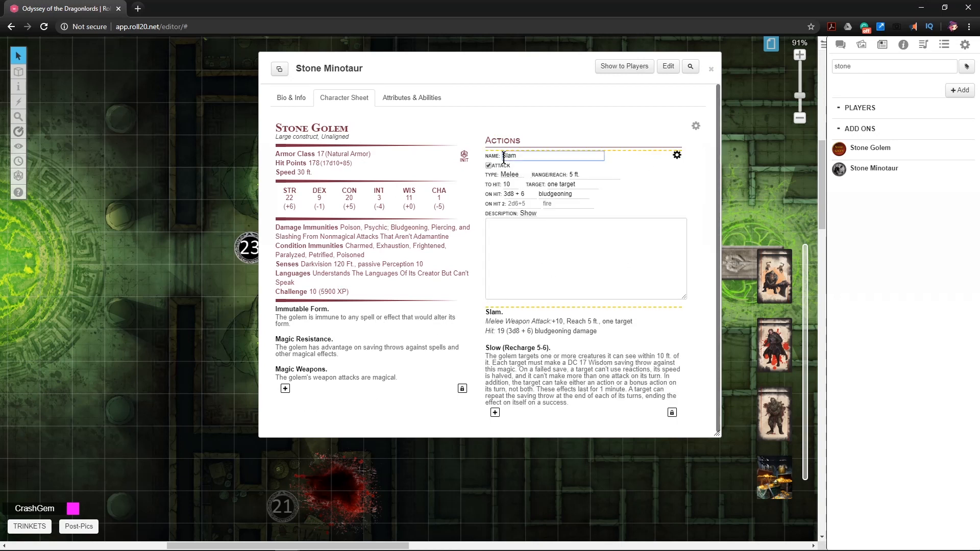
{"action": "left_click", "coordinate": [677, 155]}
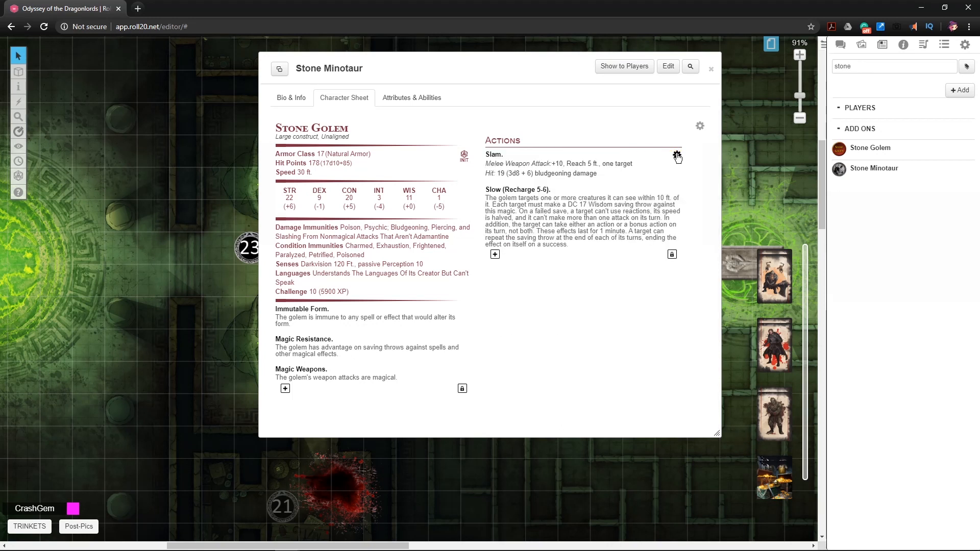
- Set the sheet's NPC name to Stone Minotaur and the size in its NPC type to Huge
{"action": "left_click", "coordinate": [701, 128]}
{"action": "left_click_drag", "start_coordinate": [337, 135], "coordinate": [297, 148]}
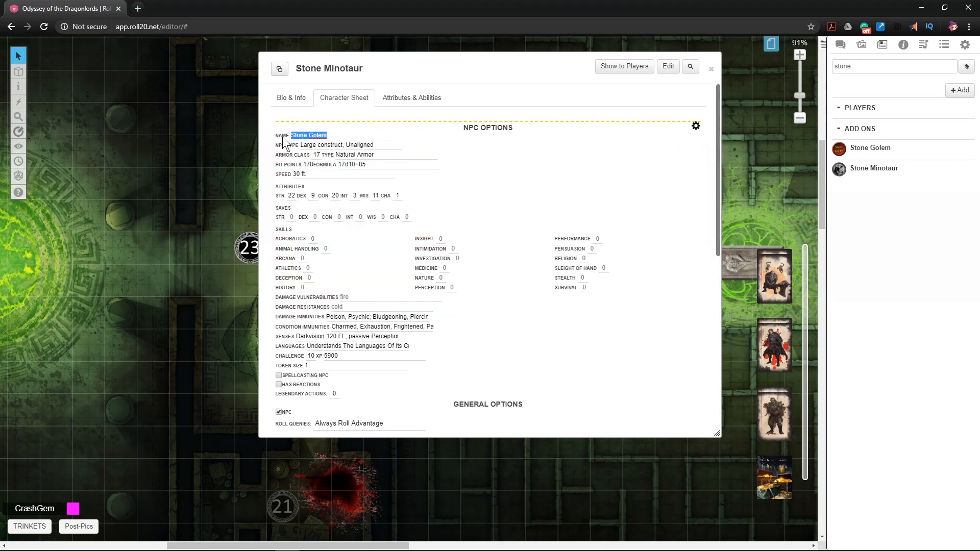
{"action": "type", "text": "Stone Minotaur"}
{"action": "double_click", "coordinate": [304, 145]}
{"action": "type", "text": "Huge"}
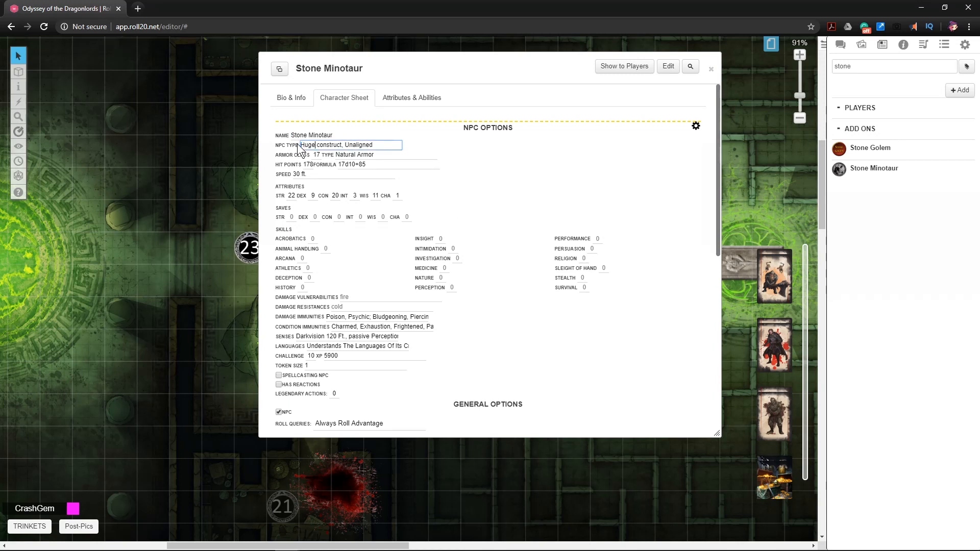
- Move the sheet off the statues on the map, change the NPC type's size to large and close the sheet
{"action": "left_click_drag", "start_coordinate": [404, 66], "coordinate": [664, 60]}
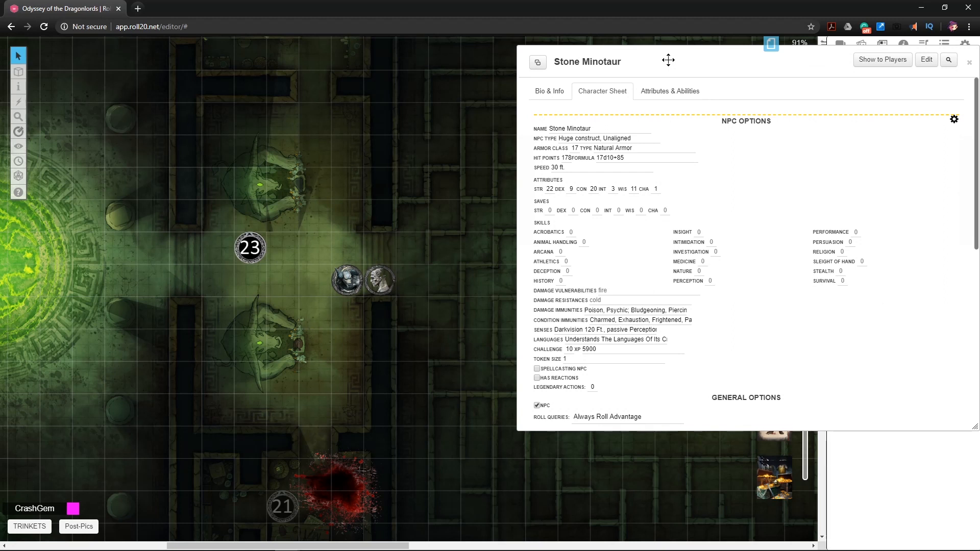
{"action": "left_click_drag", "start_coordinate": [668, 60], "coordinate": [633, 72]}
{"action": "left_click_drag", "start_coordinate": [538, 151], "coordinate": [523, 137]}
{"action": "type", "text": "large"}
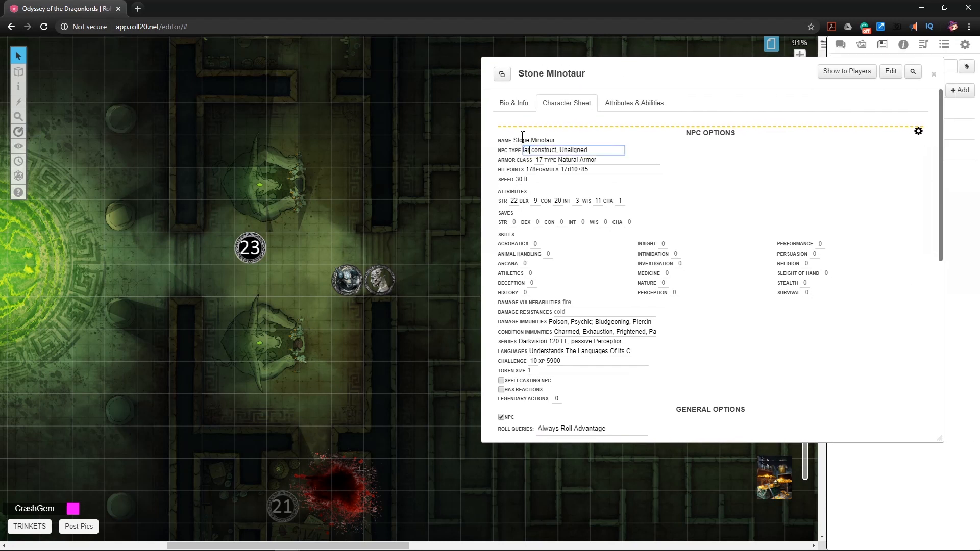
{"action": "left_click", "coordinate": [918, 132]}
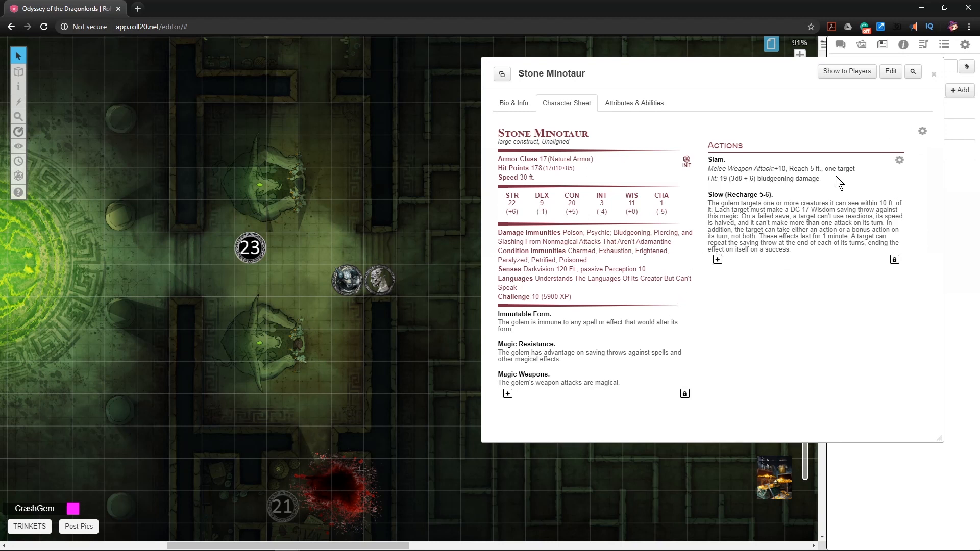
{"action": "left_click", "coordinate": [935, 75]}
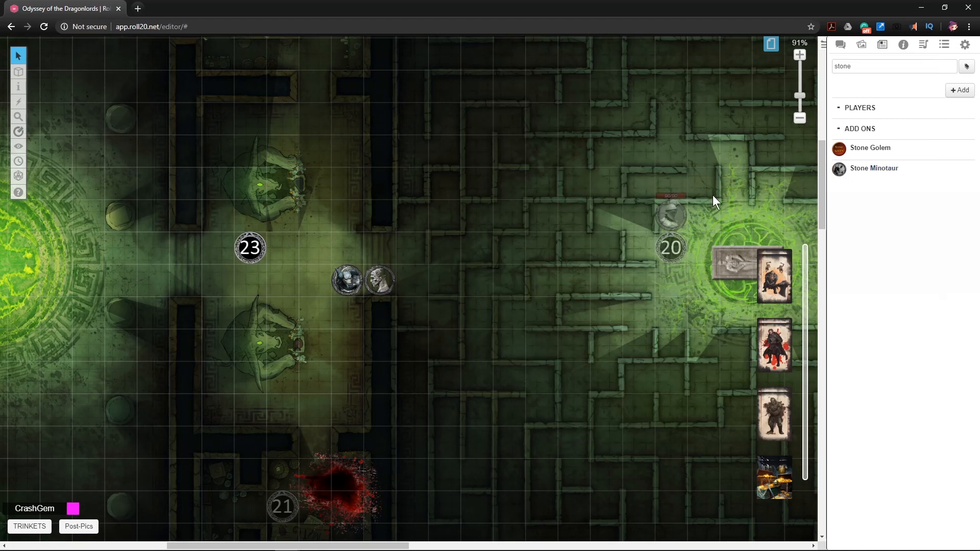
- Place a Stone Minotaur token over the upper horned statue in area 23
{"action": "left_click_drag", "start_coordinate": [885, 175], "coordinate": [264, 194]}
{"action": "left_click", "coordinate": [263, 188]}
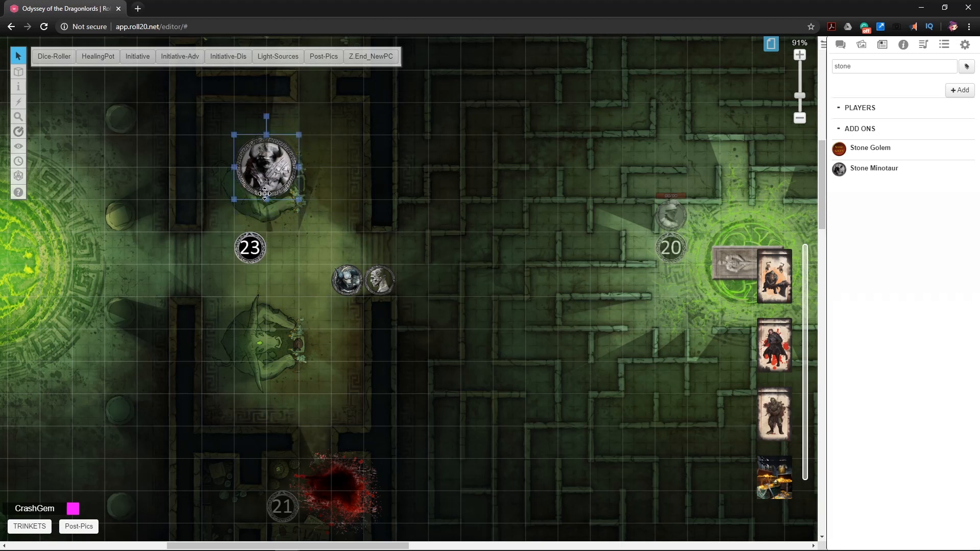
{"action": "left_click", "coordinate": [194, 266]}
- Add the green text label "trap" on the GM Info Overlay layer and position it in the doorway west of marker 23
{"action": "mouse_move", "coordinate": [18, 71]}
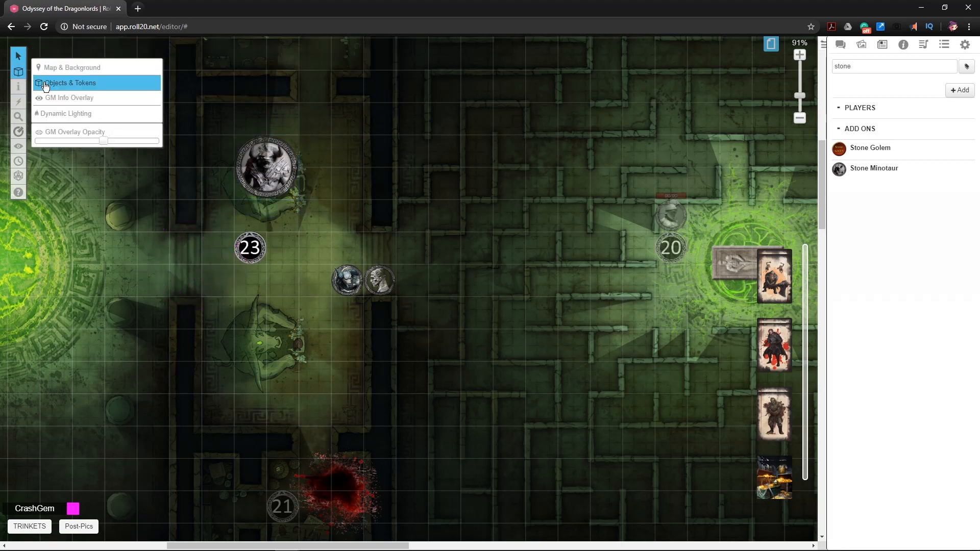
{"action": "left_click", "coordinate": [59, 116]}
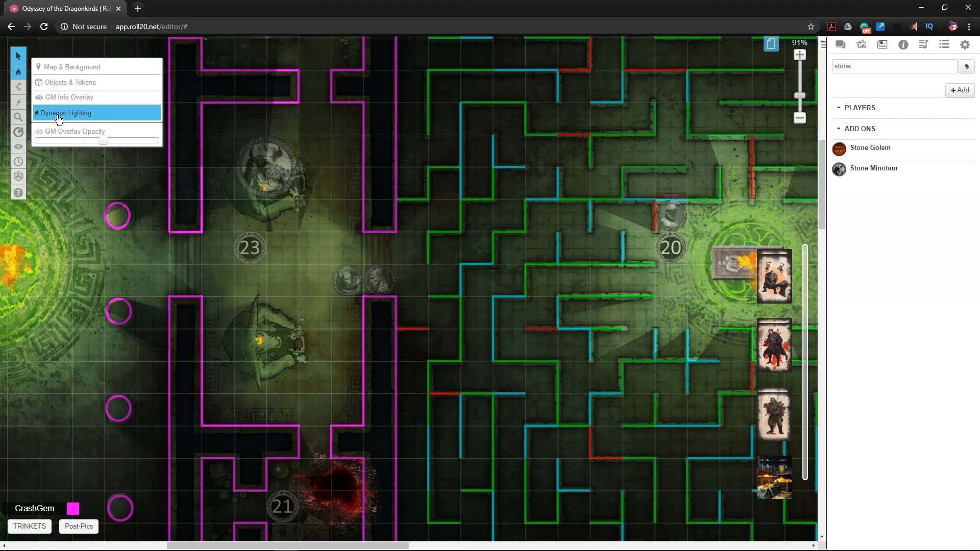
{"action": "left_click", "coordinate": [56, 98]}
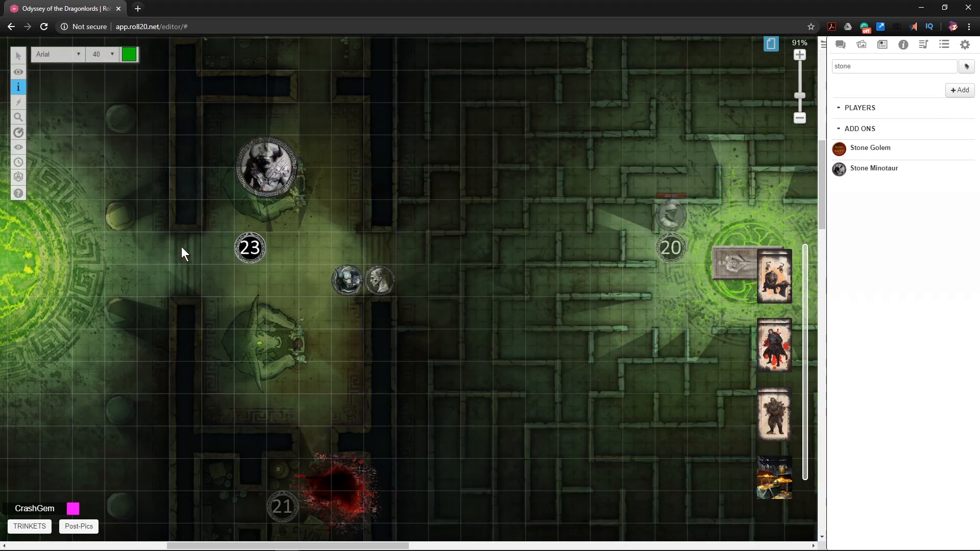
{"action": "type", "text": "trap"}
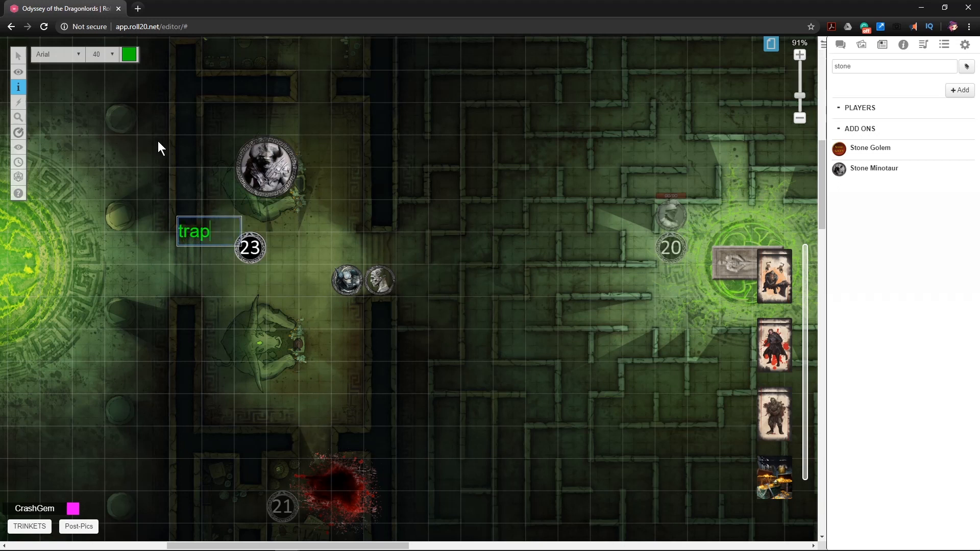
{"action": "left_click", "coordinate": [16, 51]}
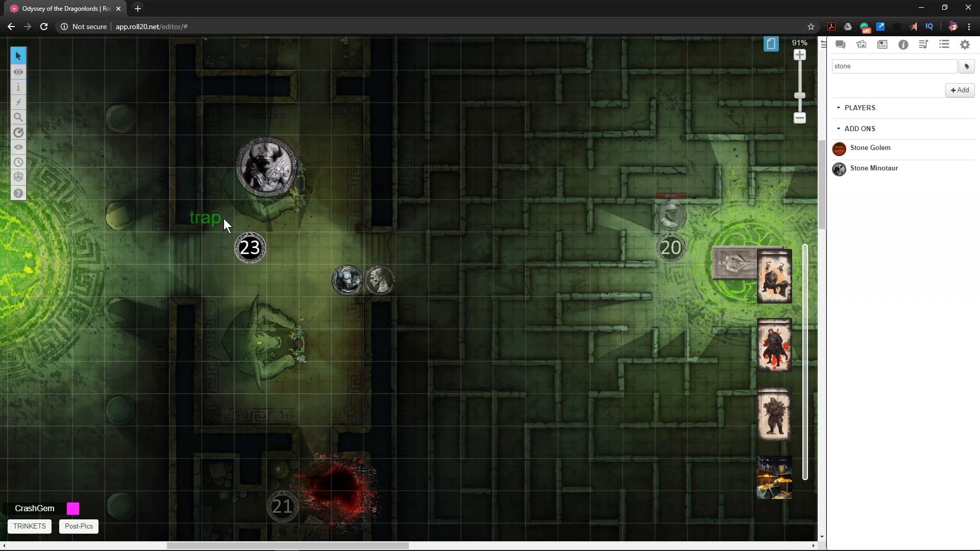
{"action": "left_click_drag", "start_coordinate": [211, 220], "coordinate": [194, 251]}
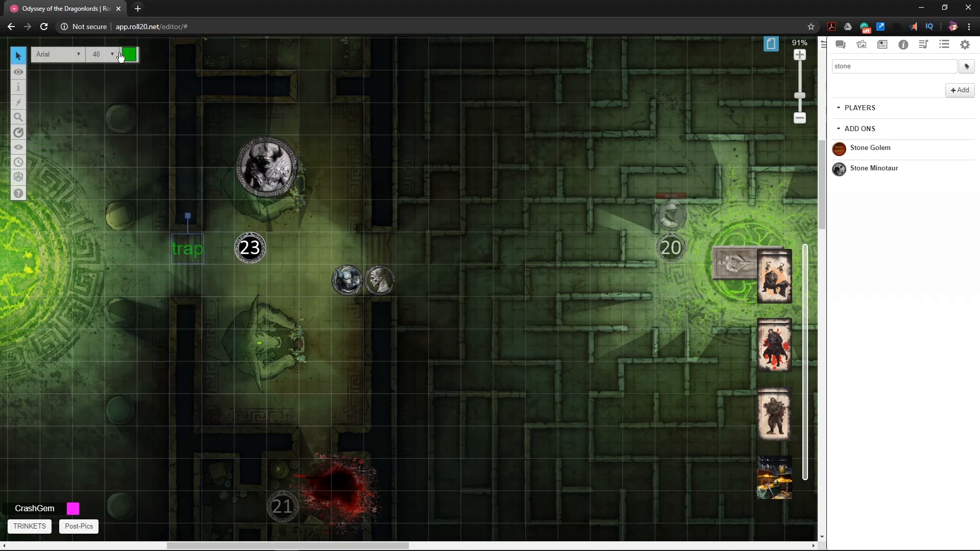
- Draw magenta freehand scribbles on the GM Info Overlay layer around the "trap" label in the doorway west of marker 23
{"action": "left_click", "coordinate": [60, 97]}
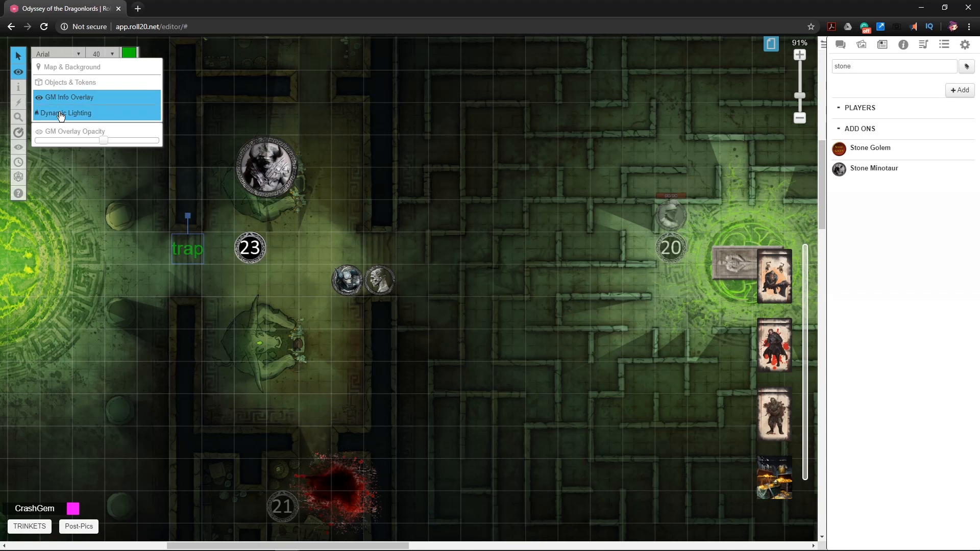
{"action": "mouse_move", "coordinate": [18, 87]}
{"action": "left_click", "coordinate": [62, 97]}
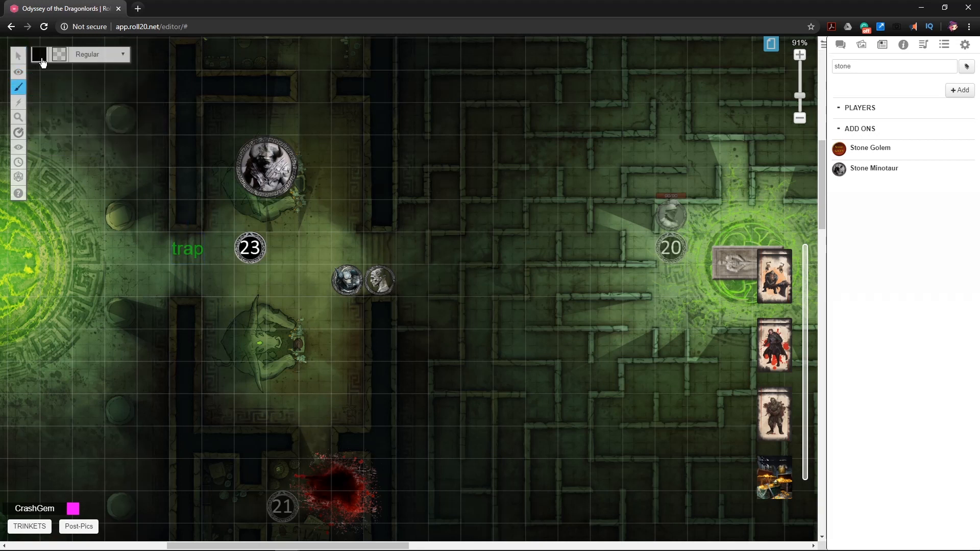
{"action": "left_click", "coordinate": [41, 63]}
{"action": "left_click", "coordinate": [53, 89]}
{"action": "left_click_drag", "start_coordinate": [176, 290], "coordinate": [204, 292]}
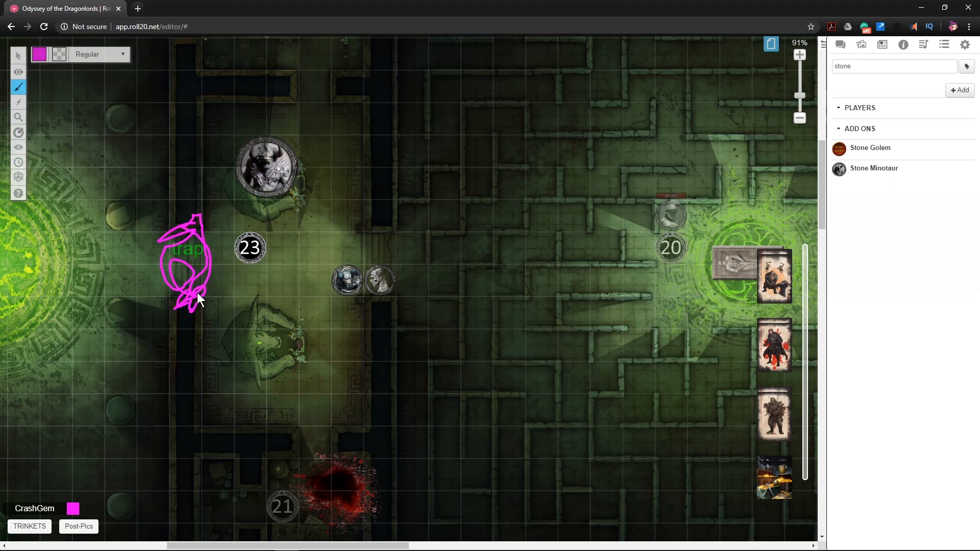
{"action": "left_click_drag", "start_coordinate": [197, 267], "coordinate": [199, 199]}
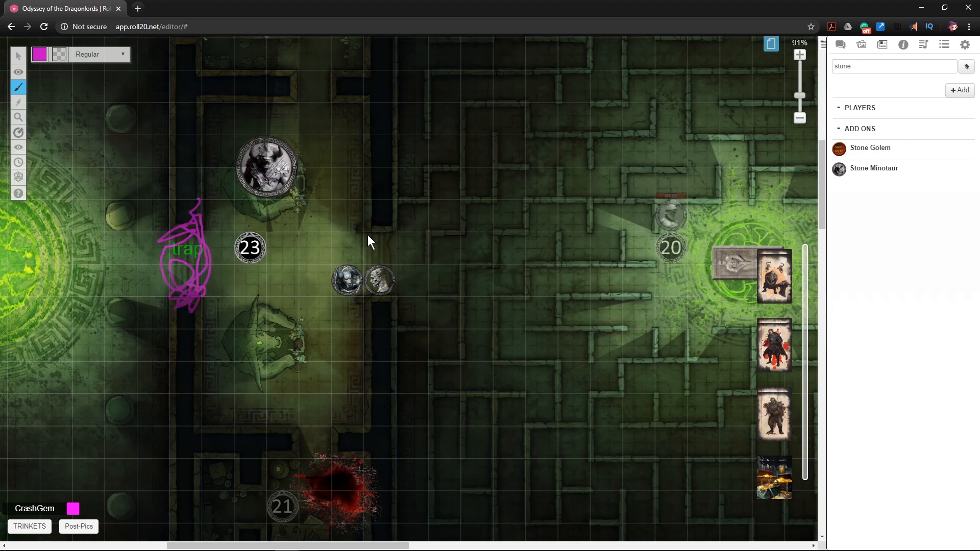
- Scribble magenta freehand marks across the doorway above marker 21 and the doorway north of the upper statue in area 23
{"action": "scroll", "coordinate": [338, 311], "scroll_direction": "up", "scroll_amount": 4}
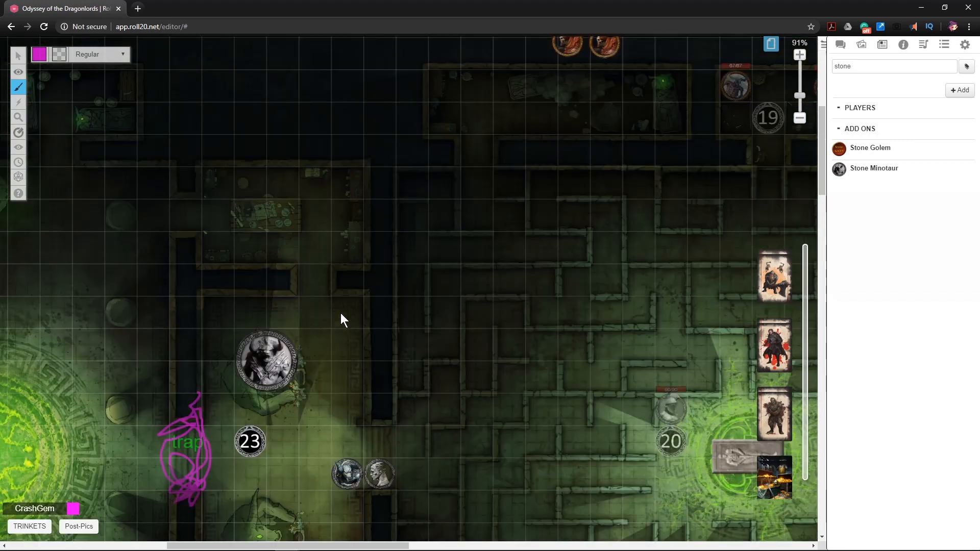
{"action": "scroll", "coordinate": [343, 311], "scroll_direction": "down", "scroll_amount": 2}
{"action": "scroll", "coordinate": [345, 311], "scroll_direction": "up", "scroll_amount": 2}
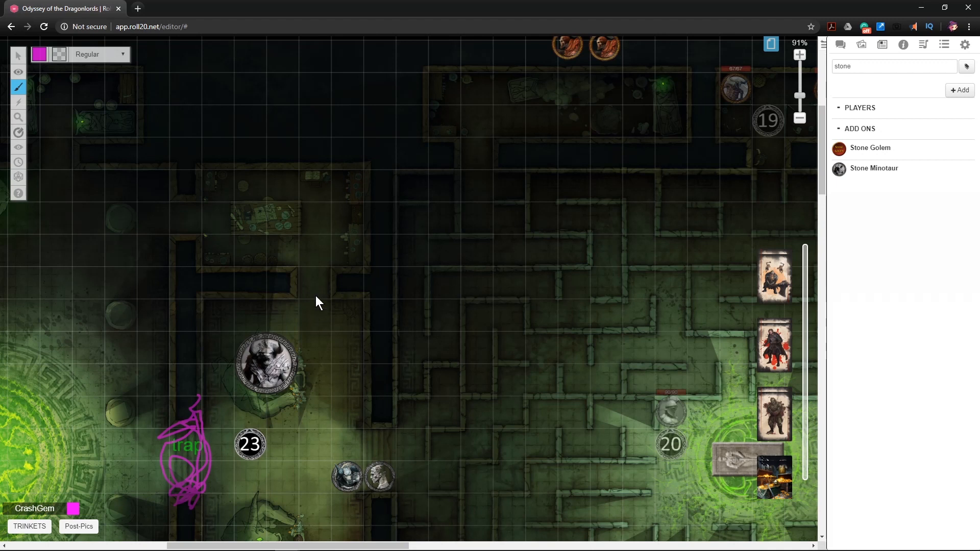
{"action": "scroll", "coordinate": [322, 301], "scroll_direction": "down", "scroll_amount": 5}
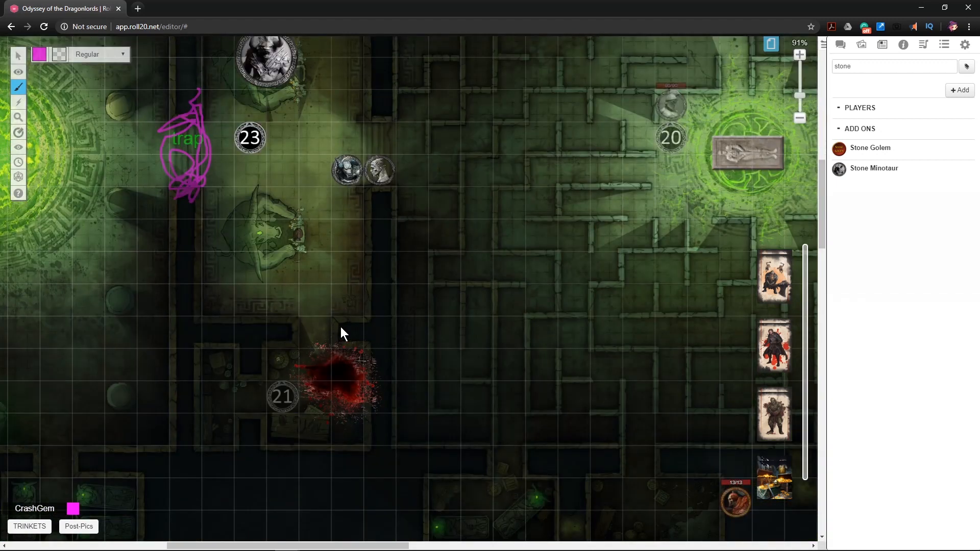
{"action": "mouse_move", "coordinate": [304, 340]}
{"action": "left_mouse_down"}
{"action": "mouse_move", "coordinate": [339, 339]}
{"action": "mouse_move", "coordinate": [269, 332]}
{"action": "left_mouse_up"}
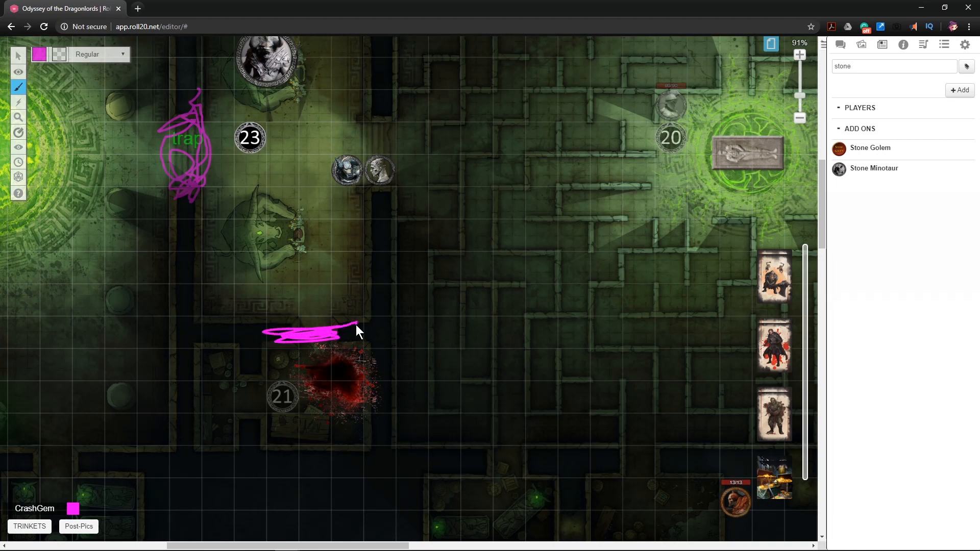
{"action": "scroll", "coordinate": [357, 332], "scroll_direction": "up", "scroll_amount": 6}
{"action": "left_click_drag", "start_coordinate": [325, 362], "coordinate": [262, 368]}
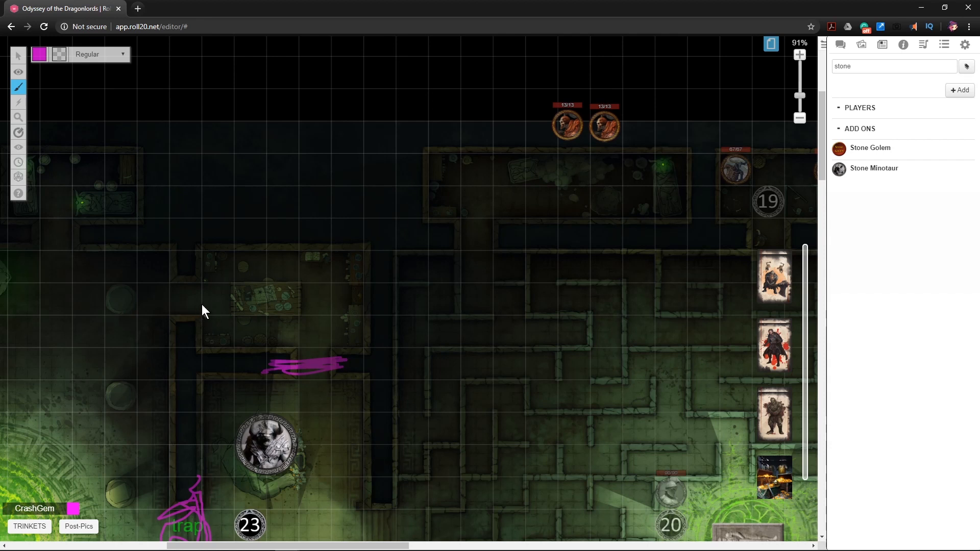
{"action": "scroll", "coordinate": [234, 327], "scroll_direction": "down", "scroll_amount": 6}
{"action": "scroll", "coordinate": [291, 290], "scroll_direction": "up", "scroll_amount": 5}
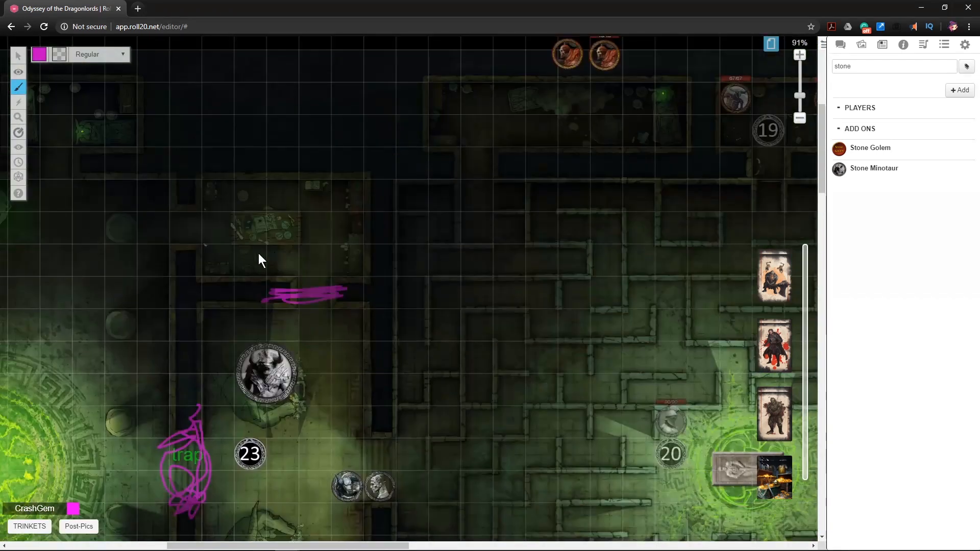
{"action": "scroll", "coordinate": [258, 253], "scroll_direction": "up", "scroll_amount": 1}
{"action": "mouse_move", "coordinate": [18, 71]}
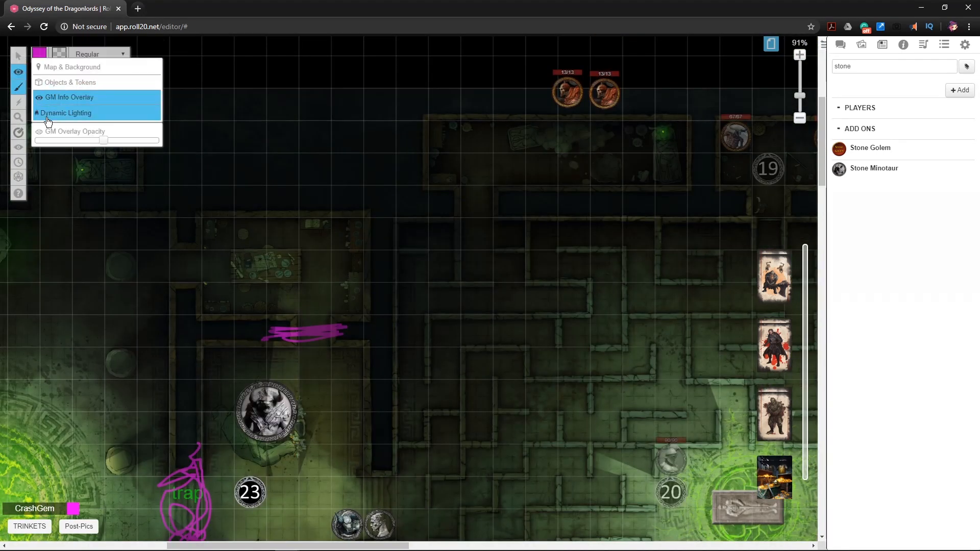
{"action": "left_click", "coordinate": [47, 114]}
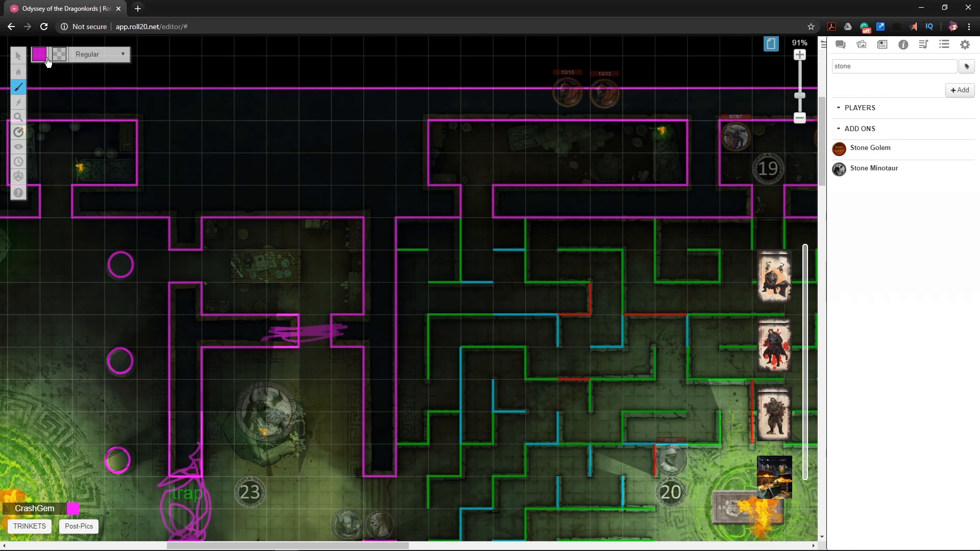
{"action": "left_click", "coordinate": [45, 59]}
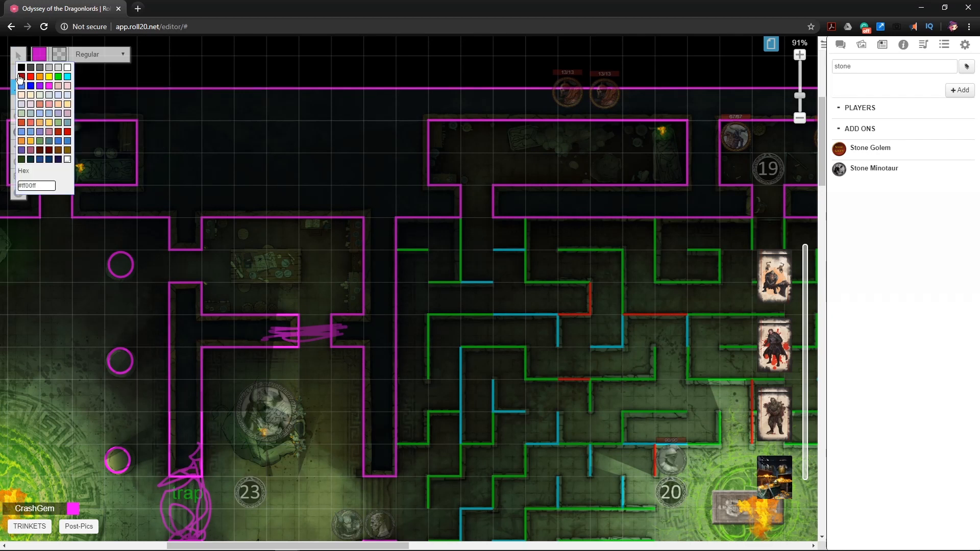
{"action": "left_click", "coordinate": [58, 78]}
{"action": "mouse_move", "coordinate": [19, 87]}
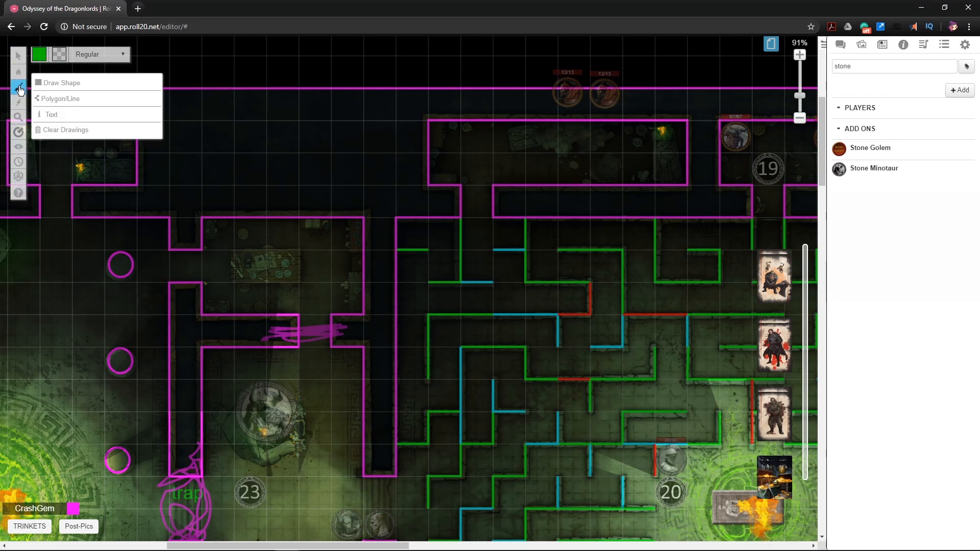
{"action": "left_click", "coordinate": [83, 100]}
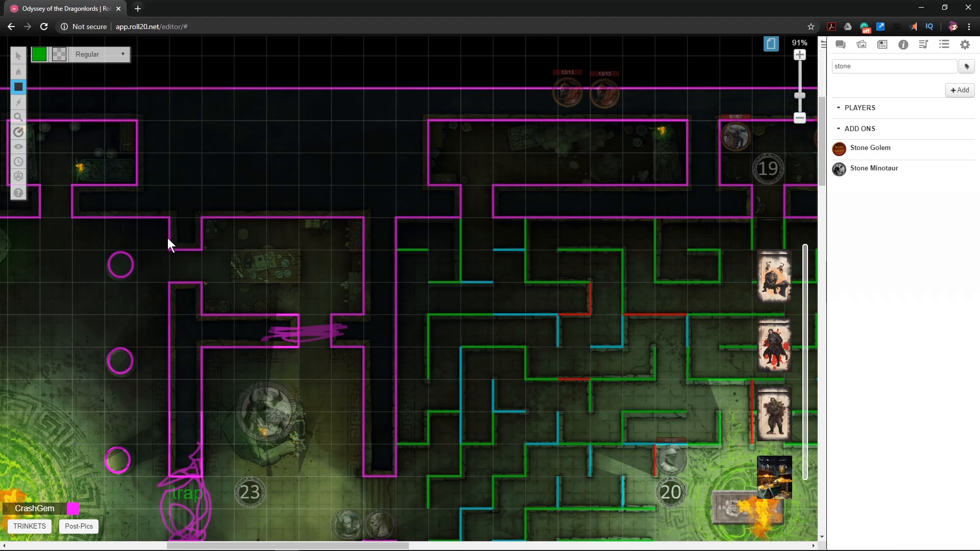
{"action": "left_click_drag", "start_coordinate": [193, 285], "coordinate": [203, 286]}
- On the Objects & Tokens layer, open the Stone Minotaur token's settings and link Bar 3 to the hp attribute
{"action": "mouse_move", "coordinate": [19, 71]}
{"action": "left_click", "coordinate": [72, 82]}
{"action": "scroll", "coordinate": [340, 265], "scroll_direction": "down", "scroll_amount": 2}
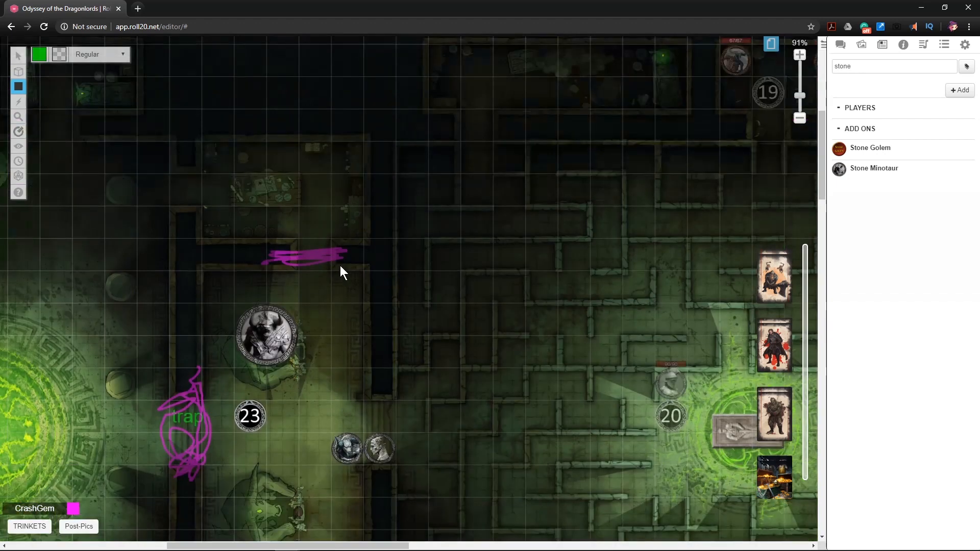
{"action": "scroll", "coordinate": [340, 266], "scroll_direction": "down", "scroll_amount": 5}
{"action": "scroll", "coordinate": [338, 268], "scroll_direction": "up", "scroll_amount": 2}
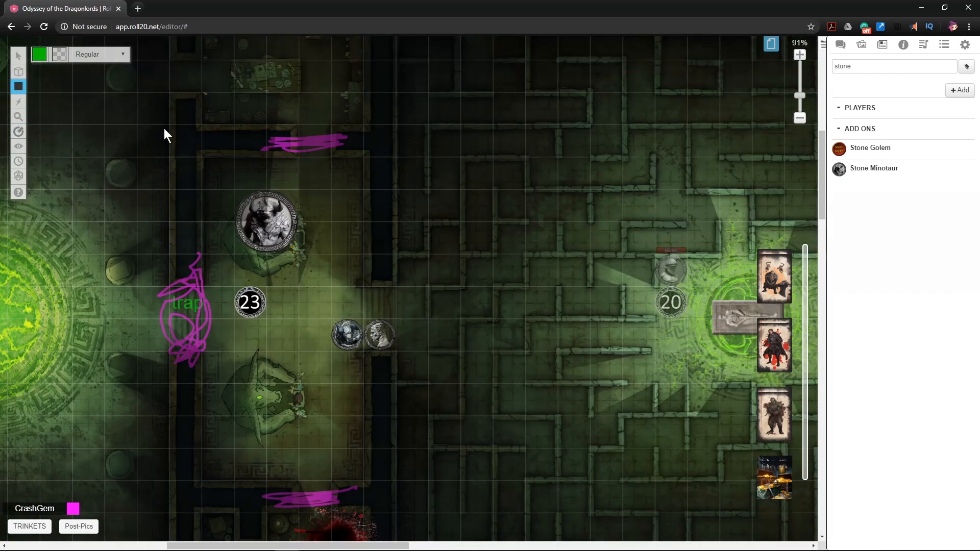
{"action": "mouse_move", "coordinate": [19, 56]}
{"action": "left_click", "coordinate": [53, 51]}
{"action": "mouse_move", "coordinate": [22, 73]}
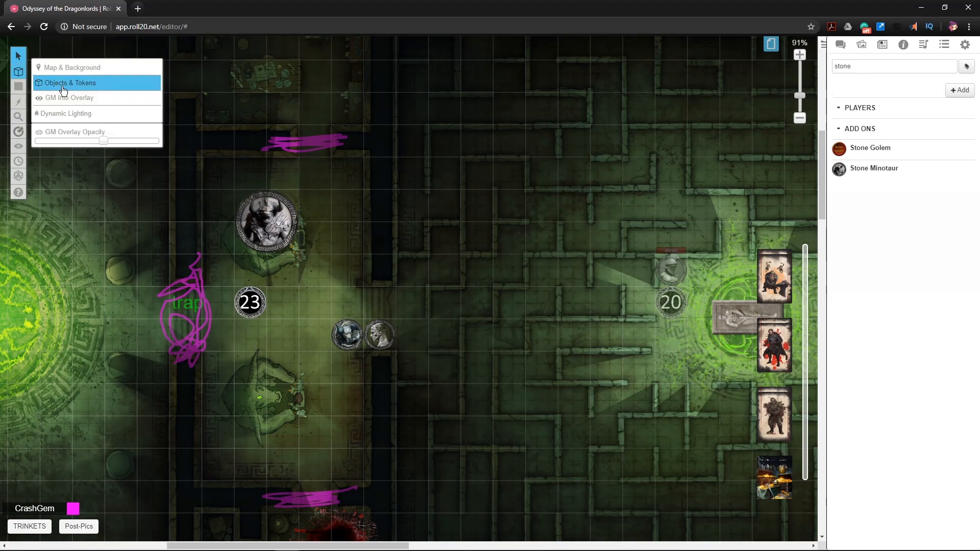
{"action": "left_click", "coordinate": [268, 227]}
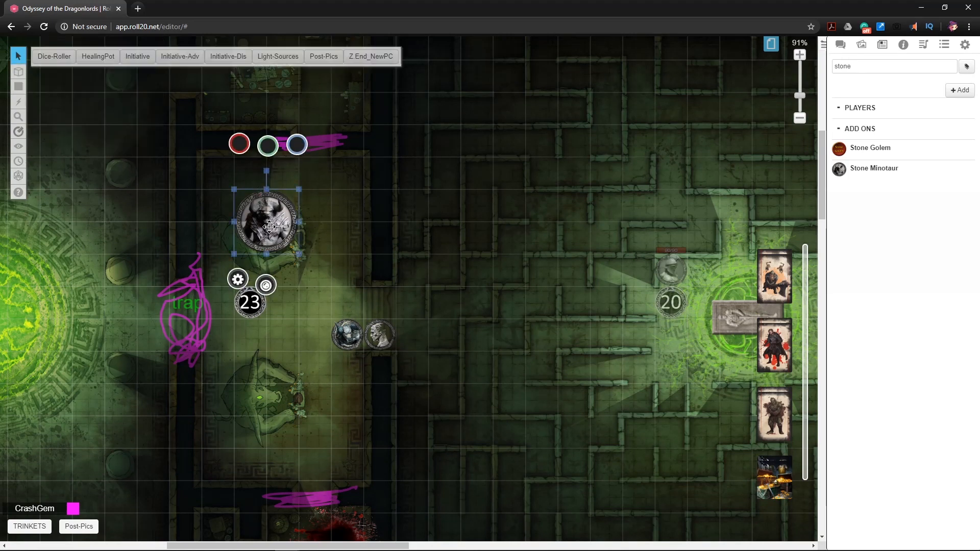
{"action": "double_click", "coordinate": [270, 228]}
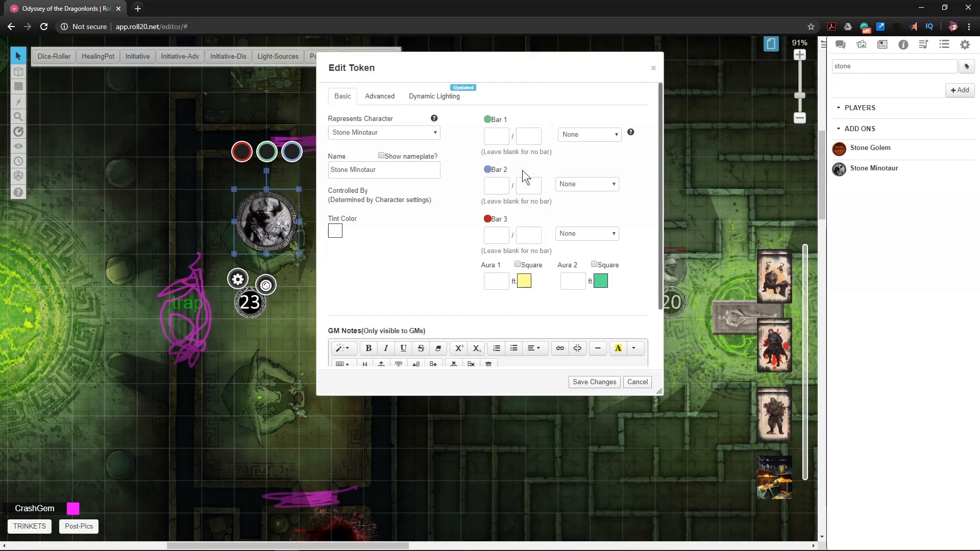
{"action": "left_click", "coordinate": [586, 233]}
{"action": "type", "text": "hp"}
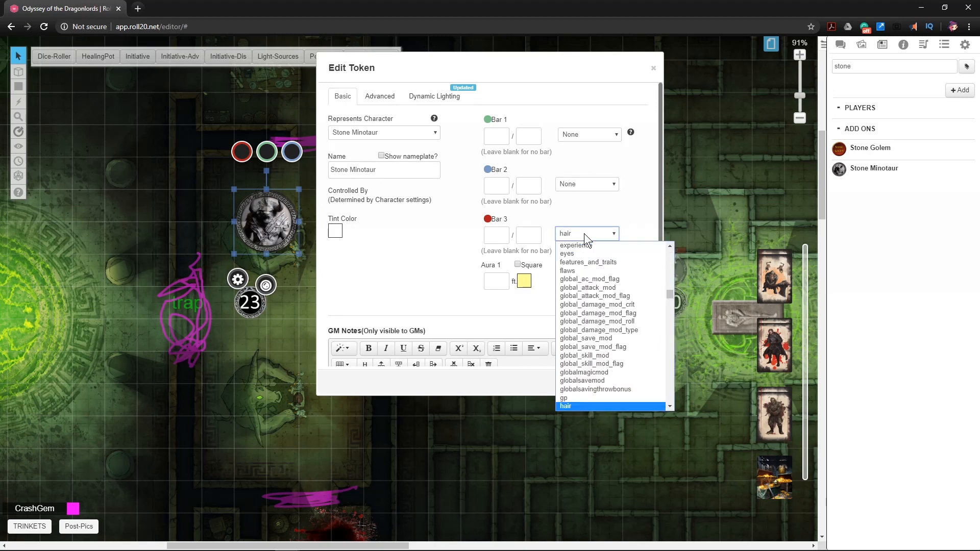
{"action": "key", "text": "Return"}
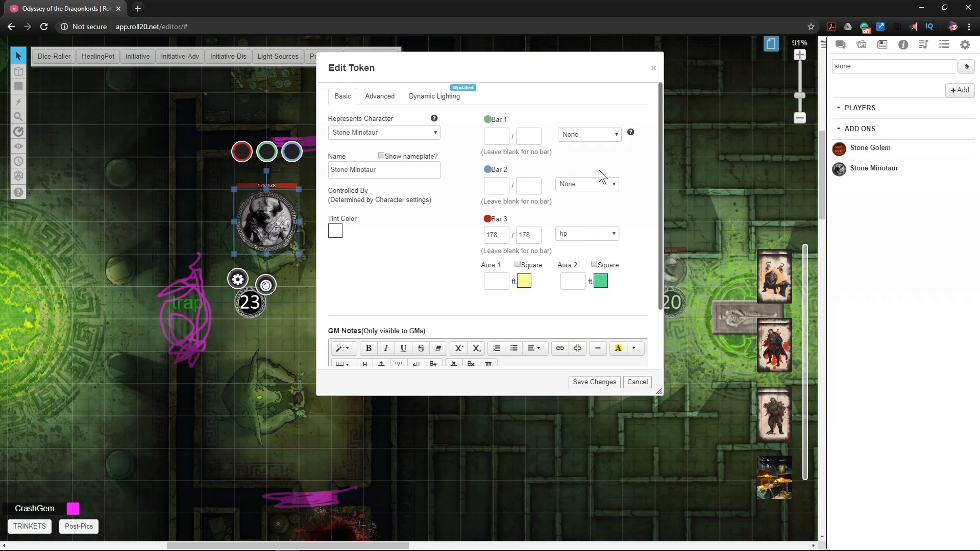
- Link the token's Bar 2 to npc_ac, set Bar 3's attribute link to None and save the token changes
{"action": "left_click", "coordinate": [579, 185]}
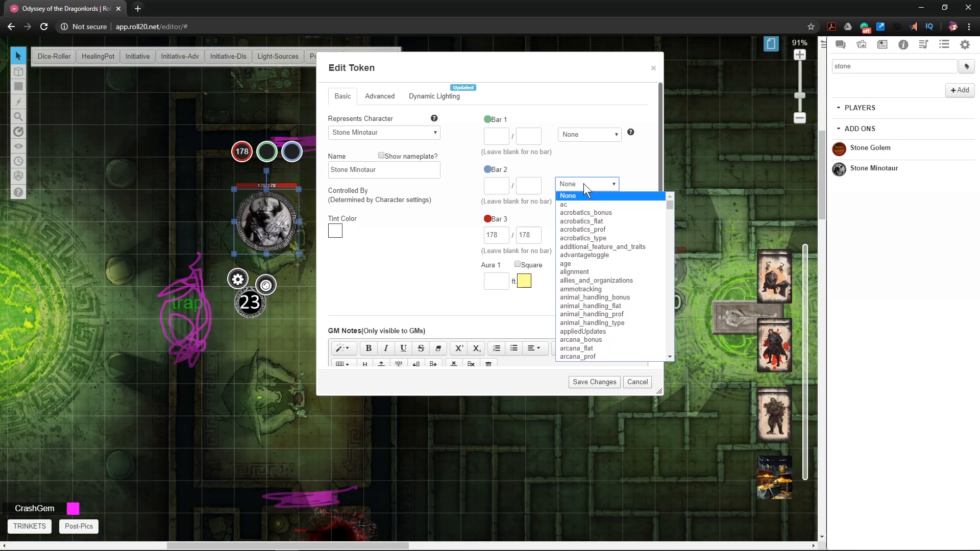
{"action": "type", "text": "npc_ac"}
{"action": "key", "text": "Return"}
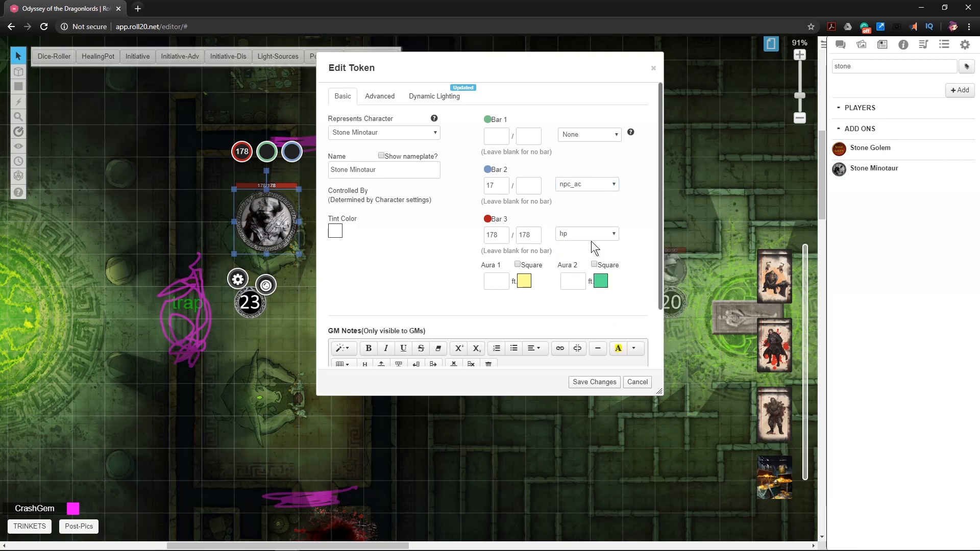
{"action": "left_click", "coordinate": [572, 233]}
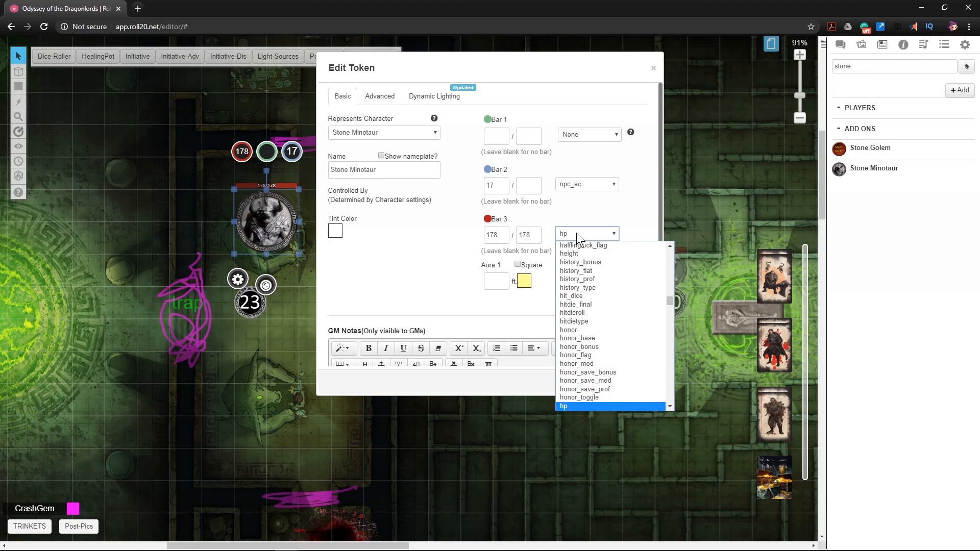
{"action": "key", "text": "Home"}
{"action": "left_click", "coordinate": [576, 235]}
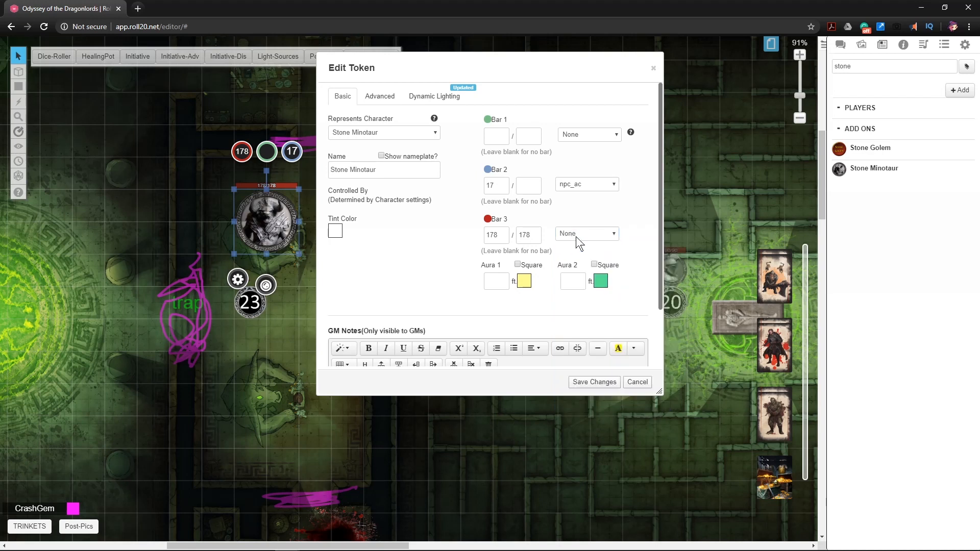
{"action": "left_click", "coordinate": [598, 381]}
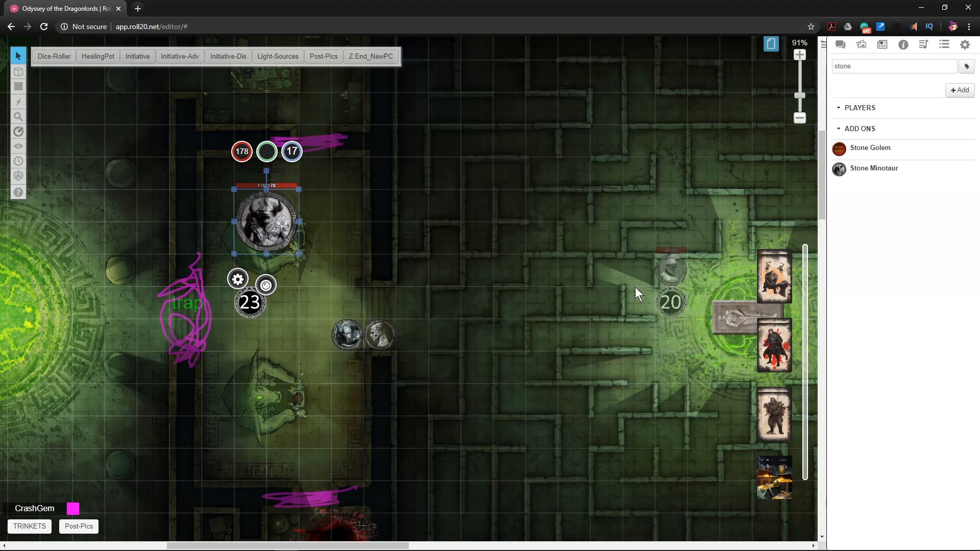
- Make the selected token the Stone Minotaur character's default token, save the changes and close its sheet
{"action": "double_click", "coordinate": [276, 214]}
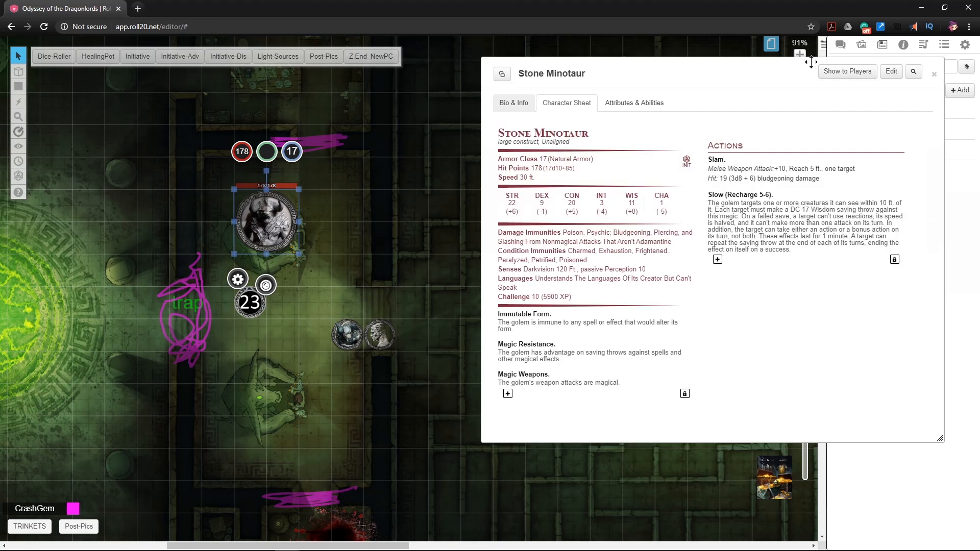
{"action": "left_click", "coordinate": [891, 72]}
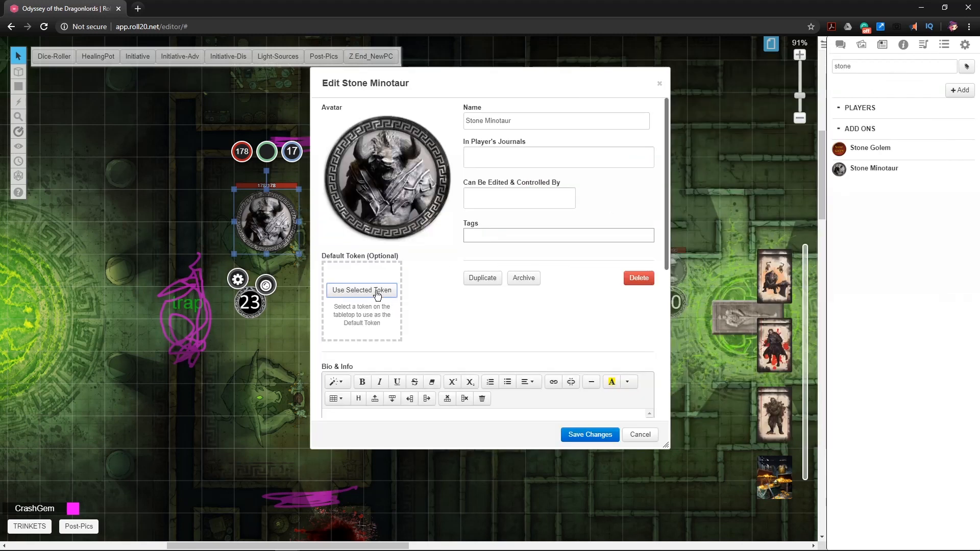
{"action": "left_click", "coordinate": [370, 290]}
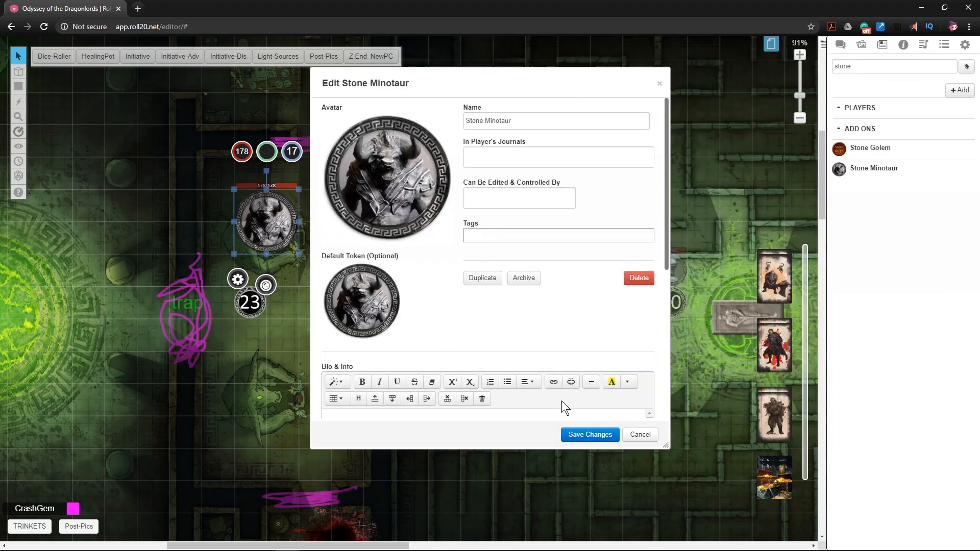
{"action": "left_click", "coordinate": [587, 434]}
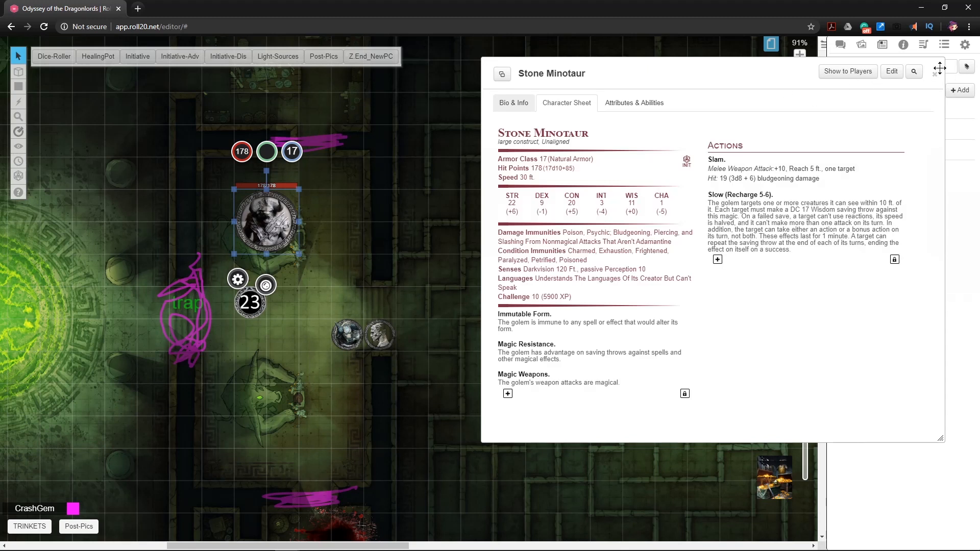
{"action": "left_click", "coordinate": [935, 74]}
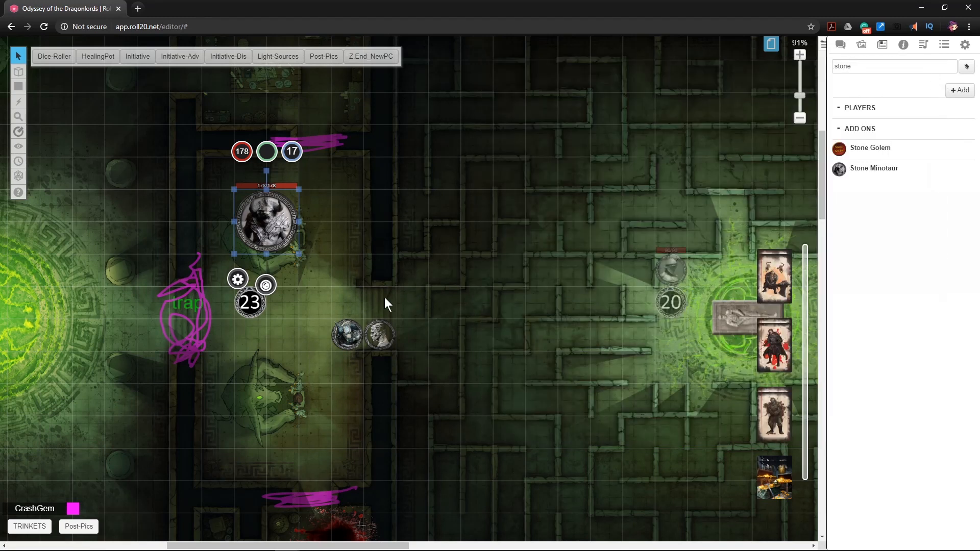
- Duplicate the Stone Minotaur token and place the copy over the lower horned statue in area 23
{"action": "left_click", "coordinate": [297, 259]}
{"action": "mouse_move", "coordinate": [281, 224]}
{"action": "left_mouse_down"}
{"action": "mouse_move", "coordinate": [284, 254]}
{"action": "mouse_move", "coordinate": [286, 230]}
{"action": "left_mouse_up"}
{"action": "left_click", "coordinate": [255, 403]}
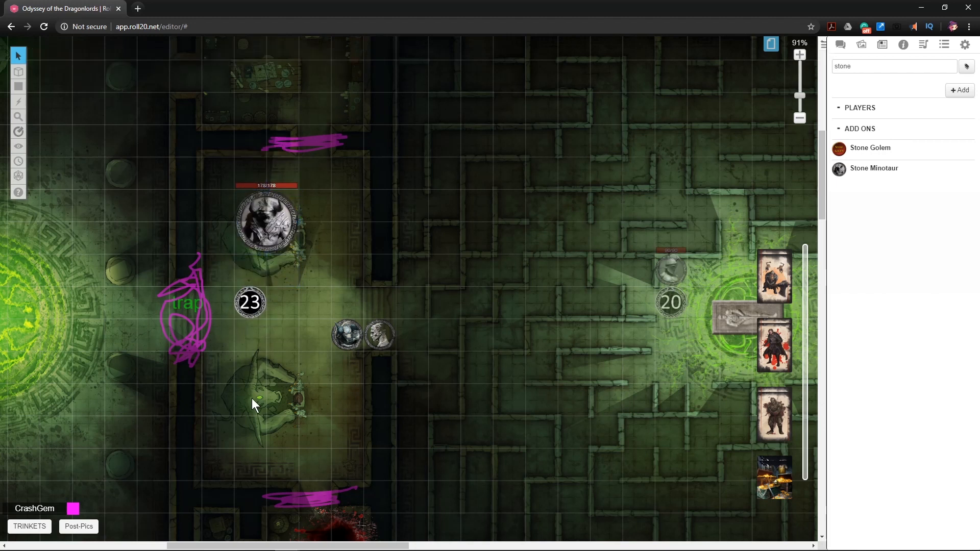
{"action": "key", "text": "ctrl+v"}
{"action": "left_click_drag", "start_coordinate": [255, 401], "coordinate": [261, 390]}
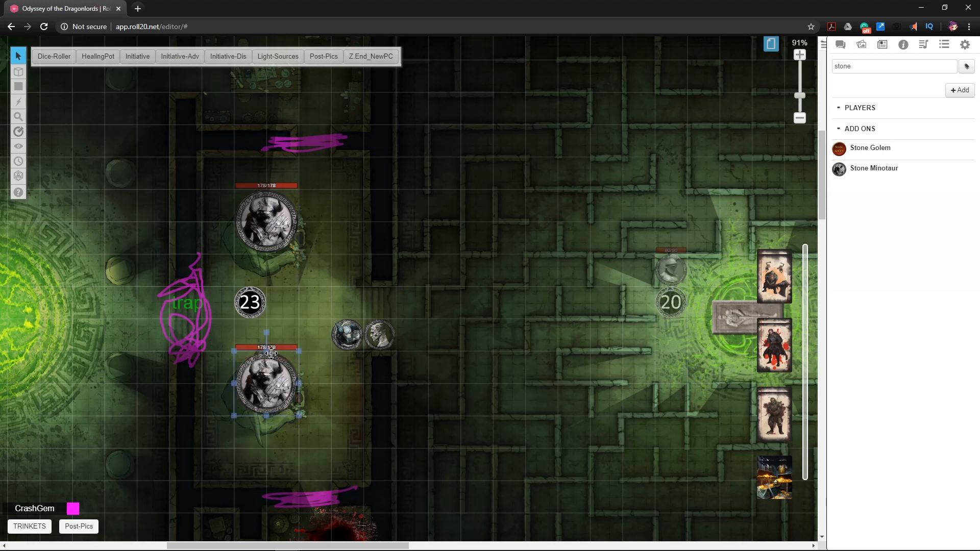
- Select both Stone Minotaur tokens in area 23 and move them to the GM layer
{"action": "left_click", "coordinate": [274, 220], "text": "shift"}
{"action": "right_click", "coordinate": [278, 224]}
{"action": "mouse_move", "coordinate": [316, 221]}
{"action": "left_click", "coordinate": [347, 228]}
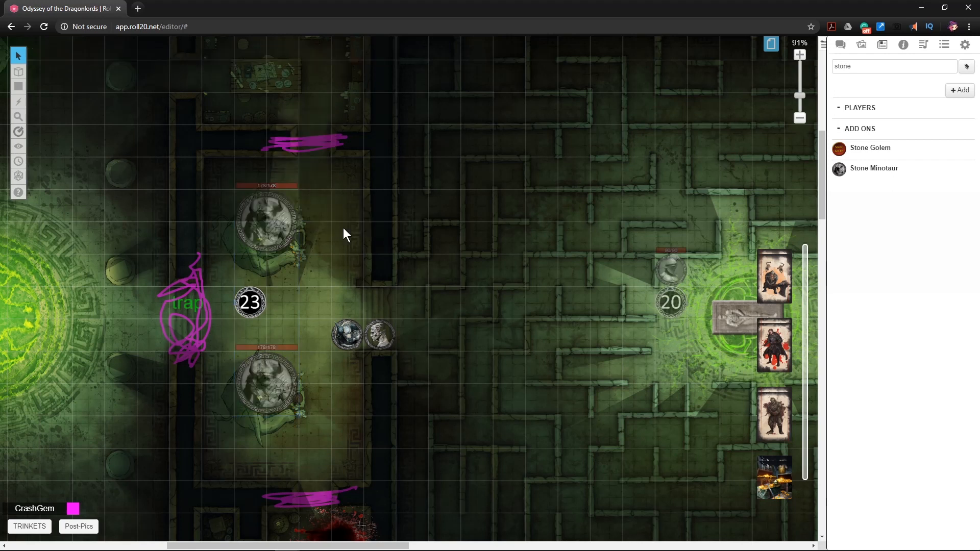
- Move the area 23 number marker to the GM layer
{"action": "left_click", "coordinate": [246, 304]}
{"action": "right_click", "coordinate": [247, 304]}
{"action": "mouse_move", "coordinate": [286, 298]}
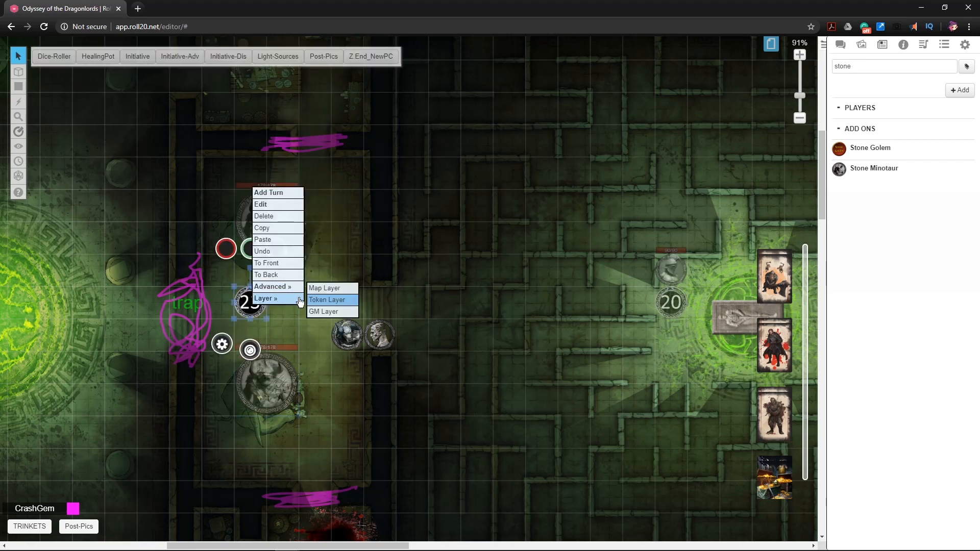
{"action": "left_click", "coordinate": [319, 313]}
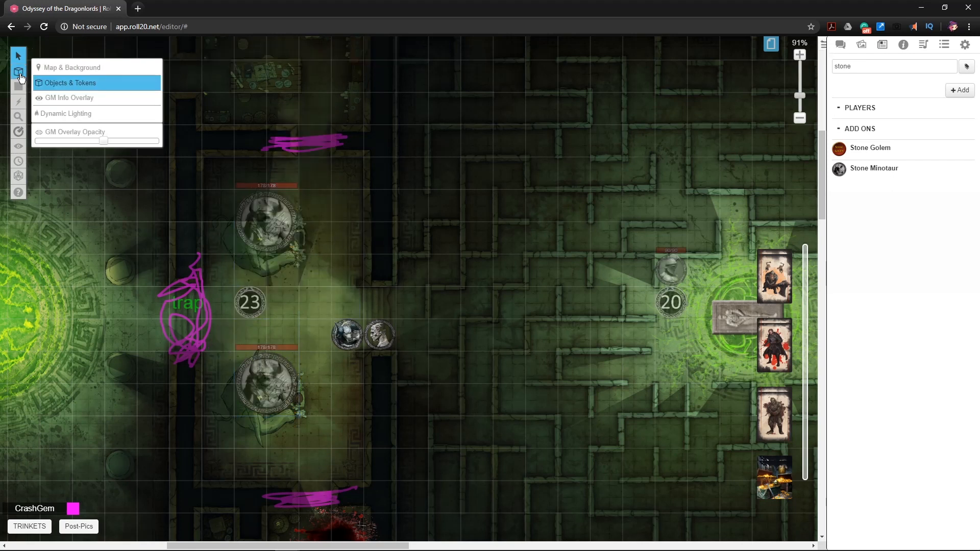
{"action": "left_click_drag", "start_coordinate": [230, 357], "coordinate": [161, 278]}
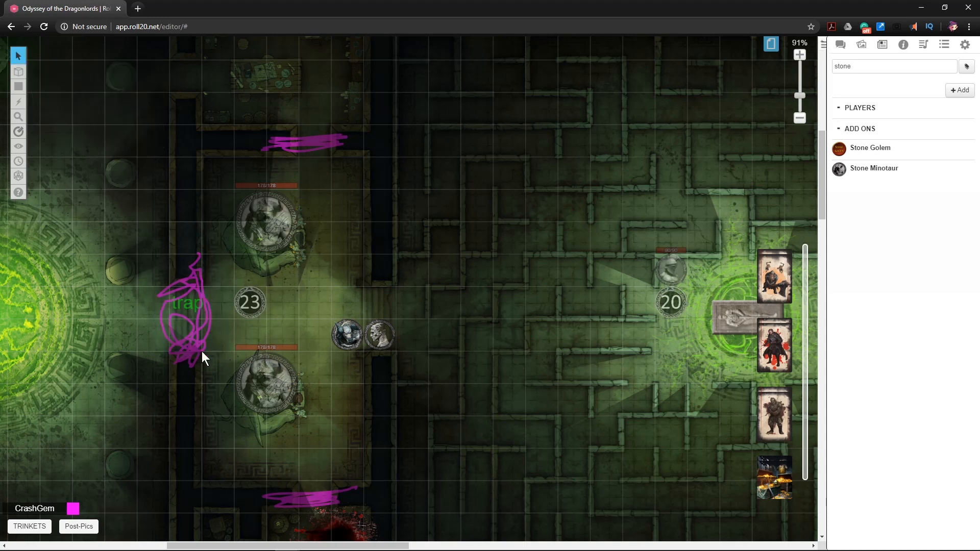
- Examine area 23 closely, including the Stone Minotaur tokens, the number marker and the trap note
{"action": "scroll", "coordinate": [381, 289], "scroll_direction": "down", "scroll_amount": 2}
{"action": "left_click_drag", "start_coordinate": [452, 300], "coordinate": [529, 282]}
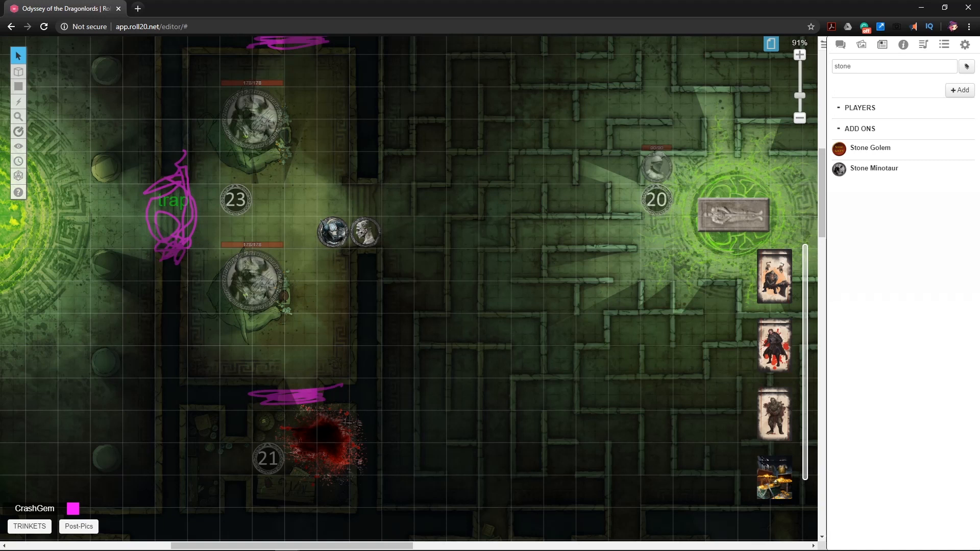
{"action": "scroll", "coordinate": [306, 301], "scroll_direction": "up", "scroll_amount": 3}
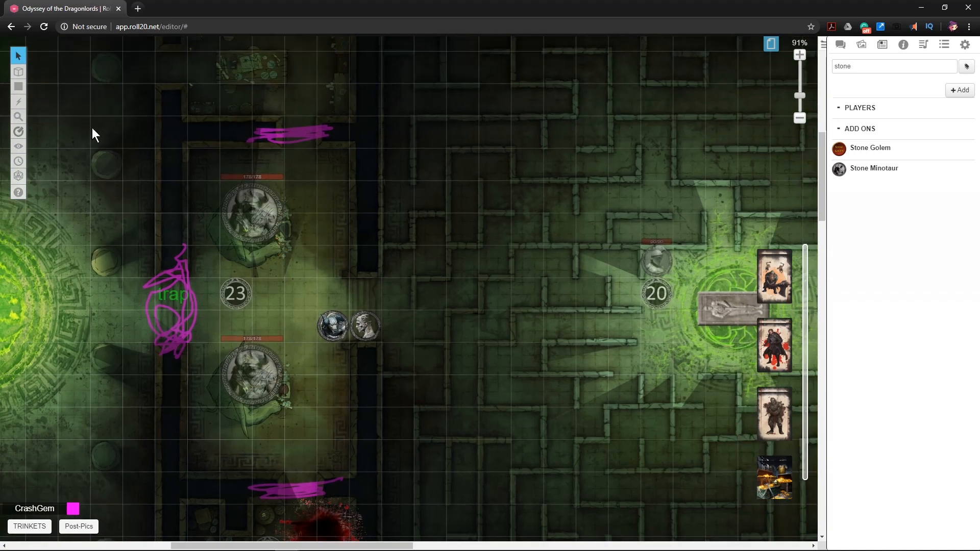
{"action": "mouse_move", "coordinate": [23, 79]}
{"action": "left_click", "coordinate": [307, 230]}
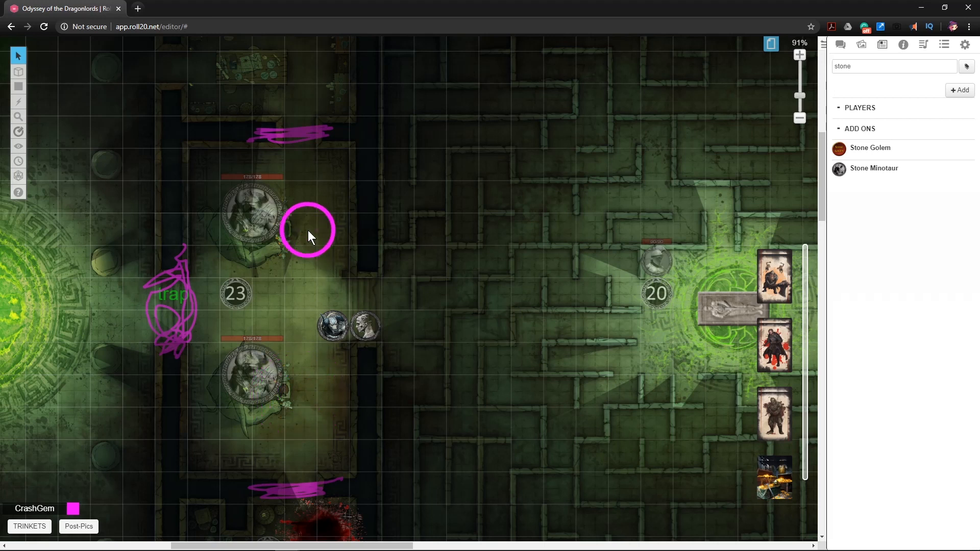
{"action": "scroll", "coordinate": [298, 252], "scroll_direction": "up", "scroll_amount": 5}
{"action": "mouse_move", "coordinate": [247, 427]}
{"action": "left_mouse_down"}
{"action": "mouse_move", "coordinate": [301, 357]}
{"action": "mouse_move", "coordinate": [327, 286]}
{"action": "left_mouse_up"}
{"action": "left_click_drag", "start_coordinate": [263, 429], "coordinate": [348, 260]}
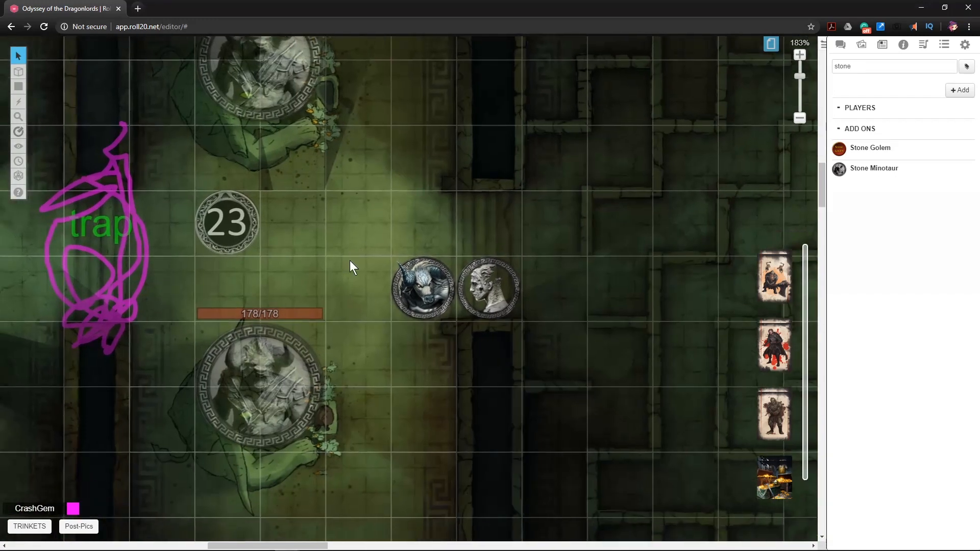
{"action": "left_click_drag", "start_coordinate": [393, 188], "coordinate": [491, 234]}
{"action": "scroll", "coordinate": [491, 235], "scroll_direction": "down", "scroll_amount": 3}
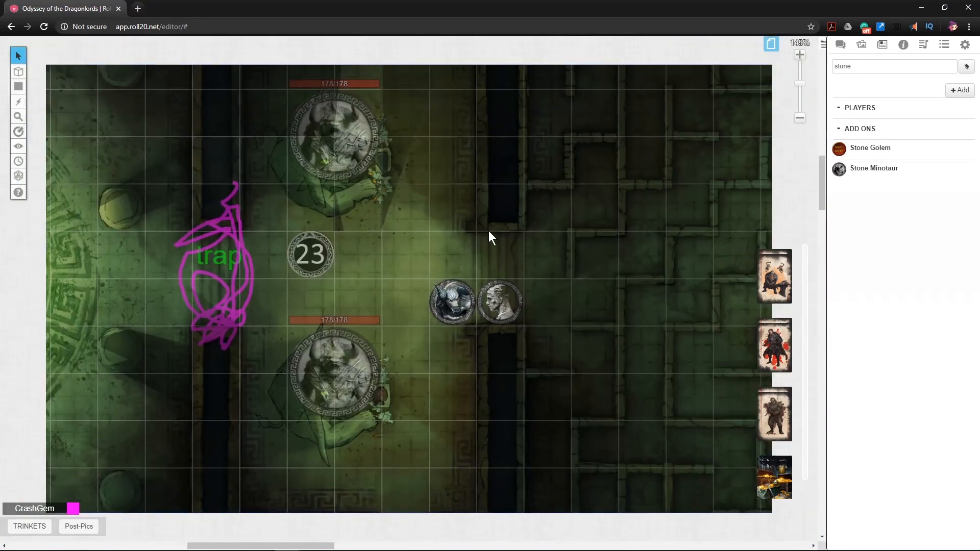
{"action": "scroll", "coordinate": [485, 228], "scroll_direction": "down", "scroll_amount": 2}
{"action": "left_click_drag", "start_coordinate": [523, 246], "coordinate": [465, 250]}
- On the Map & Background layer, copy the carved stone slab from area 20 and place the copy on the green glow west of area 23
{"action": "left_click_drag", "start_coordinate": [218, 289], "coordinate": [240, 240]}
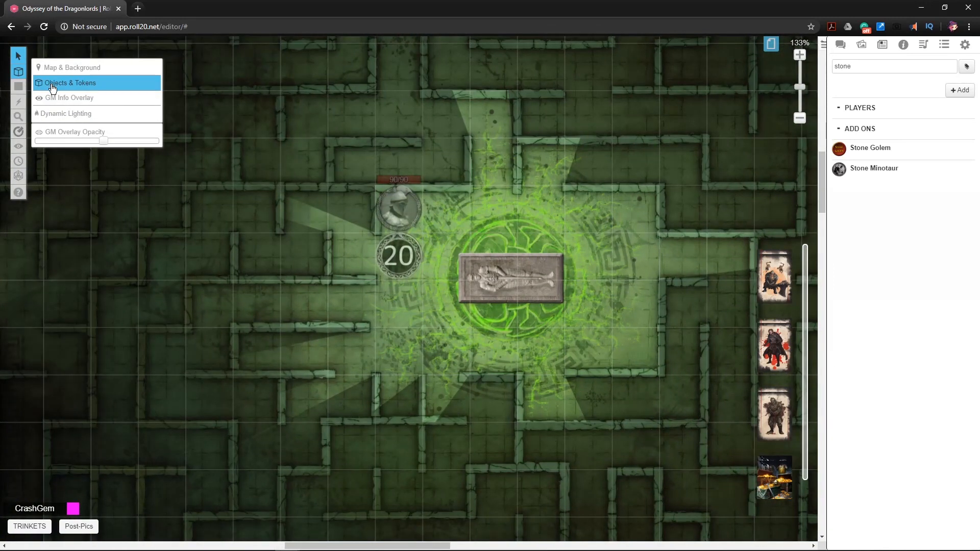
{"action": "left_click", "coordinate": [66, 67]}
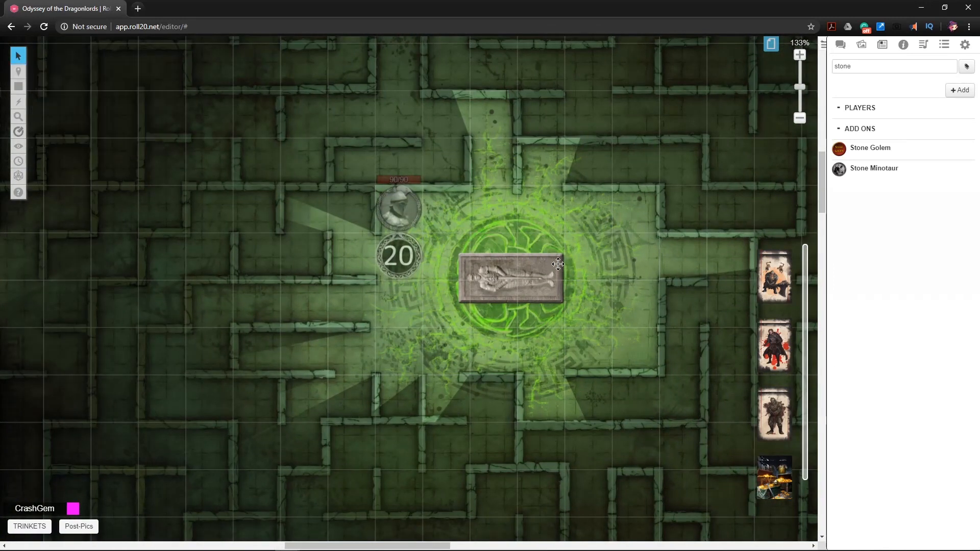
{"action": "left_click", "coordinate": [510, 279]}
{"action": "left_click", "coordinate": [337, 327]}
{"action": "left_click_drag", "start_coordinate": [79, 285], "coordinate": [255, 280]}
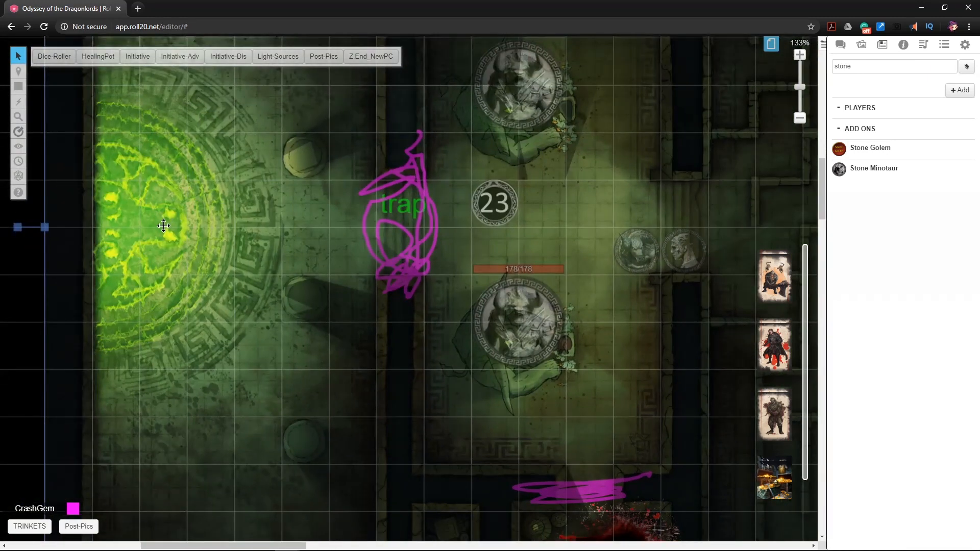
{"action": "key", "text": "ctrl+b"}
{"action": "left_click_drag", "start_coordinate": [180, 228], "coordinate": [166, 232]}
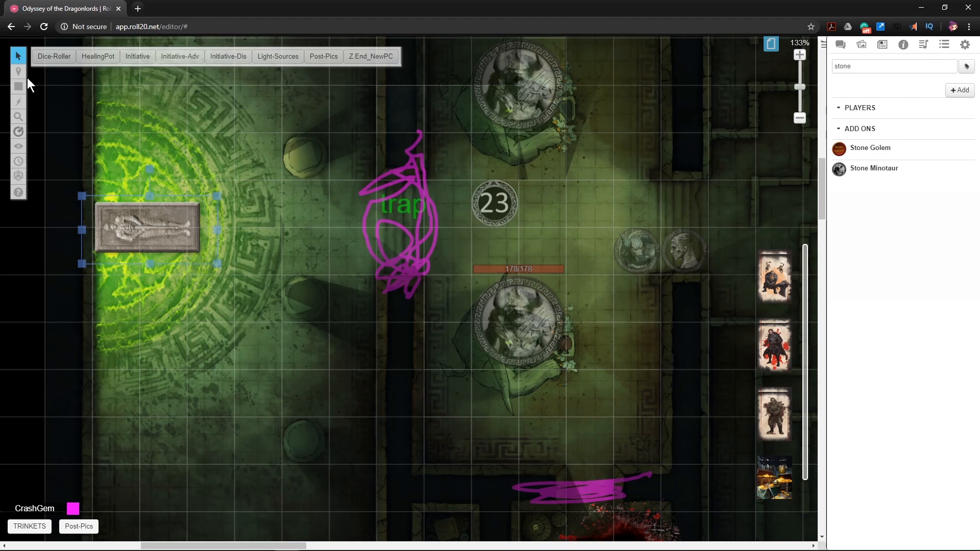
{"action": "mouse_move", "coordinate": [19, 72]}
{"action": "mouse_move", "coordinate": [260, 253]}
{"action": "left_mouse_down"}
{"action": "mouse_move", "coordinate": [320, 284]}
{"action": "mouse_move", "coordinate": [377, 387]}
{"action": "mouse_move", "coordinate": [374, 422]}
{"action": "mouse_move", "coordinate": [278, 242]}
{"action": "left_mouse_up"}
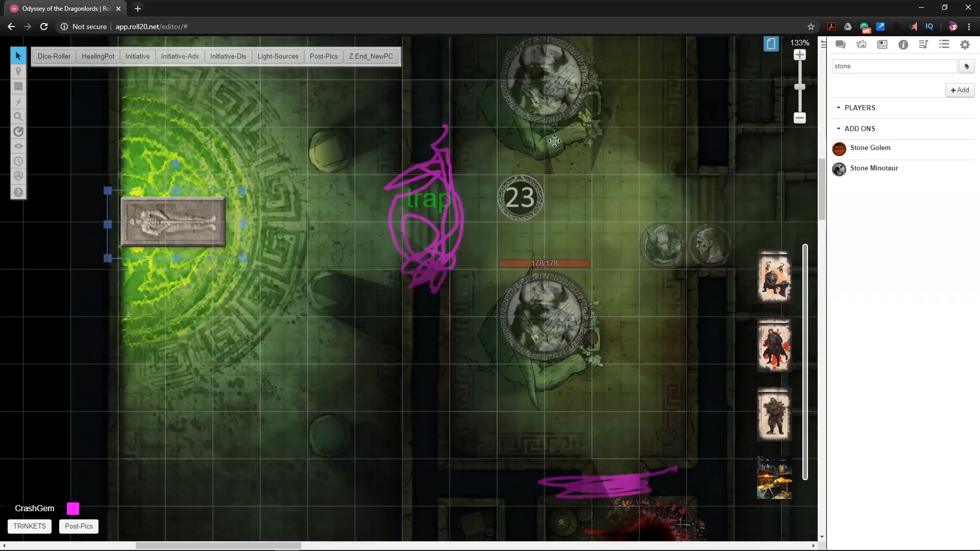
{"action": "left_click_drag", "start_coordinate": [600, 213], "coordinate": [617, 232]}
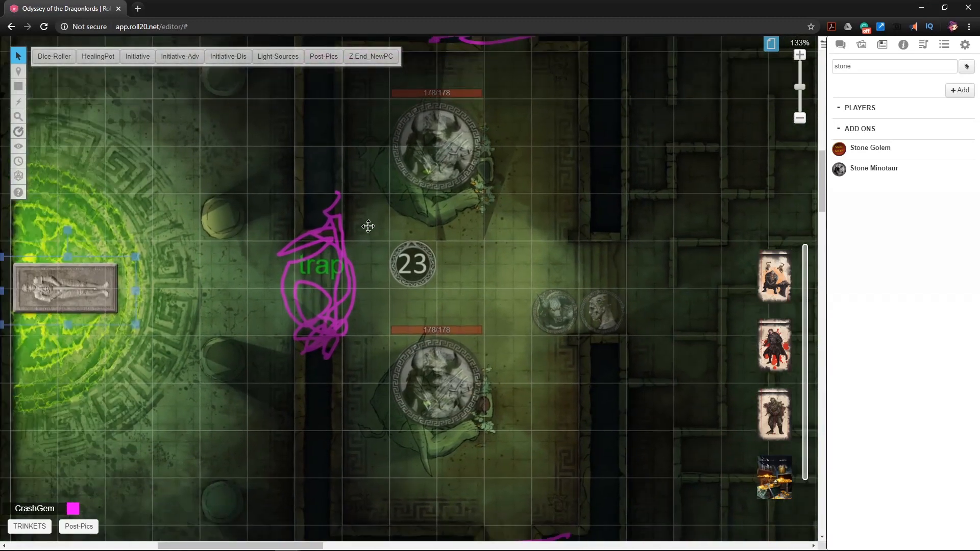
{"action": "left_click_drag", "start_coordinate": [327, 256], "coordinate": [365, 245]}
{"action": "left_click", "coordinate": [362, 276]}
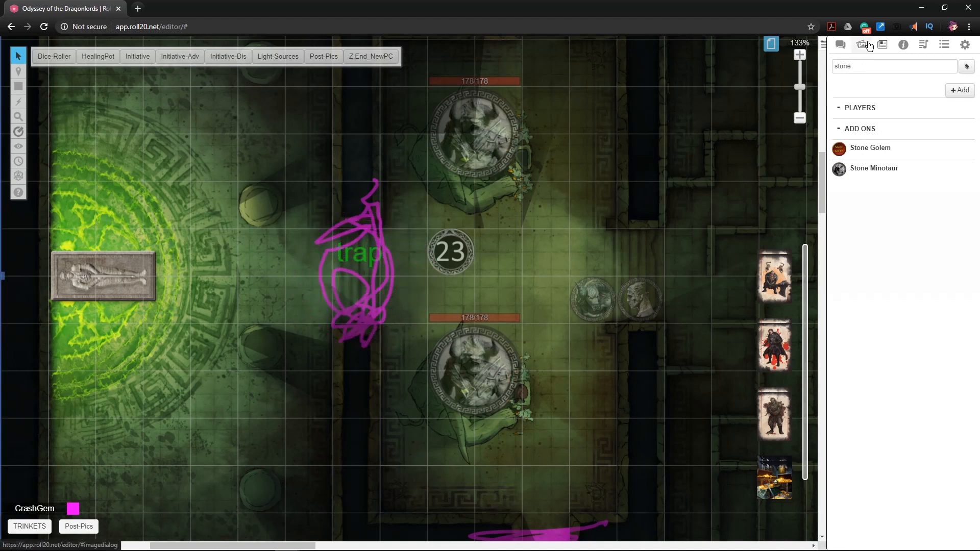
- Search the art library for "tile" and look through the results for a plain stone tile
{"action": "left_click", "coordinate": [862, 45]}
{"action": "double_click", "coordinate": [834, 91]}
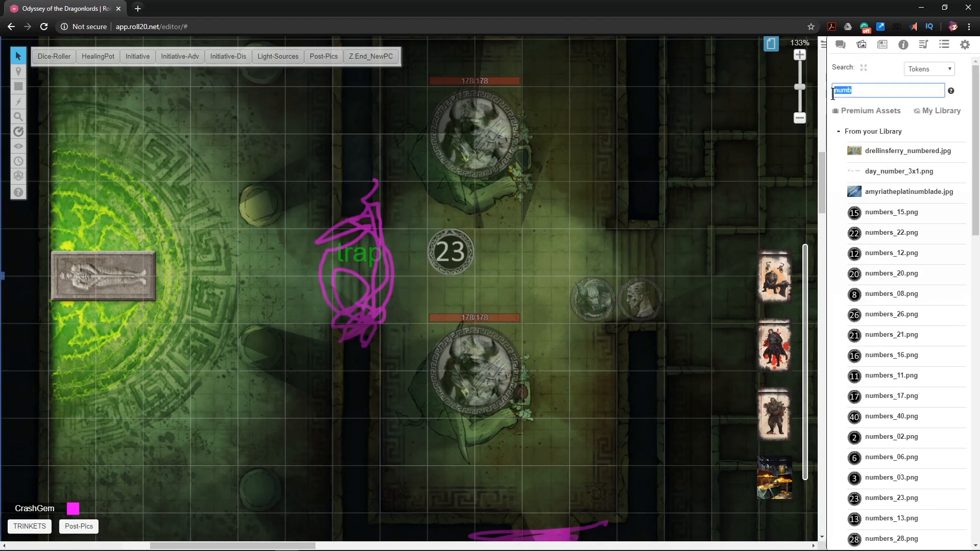
{"action": "key", "text": "BackSpace"}
{"action": "type", "text": "tile"}
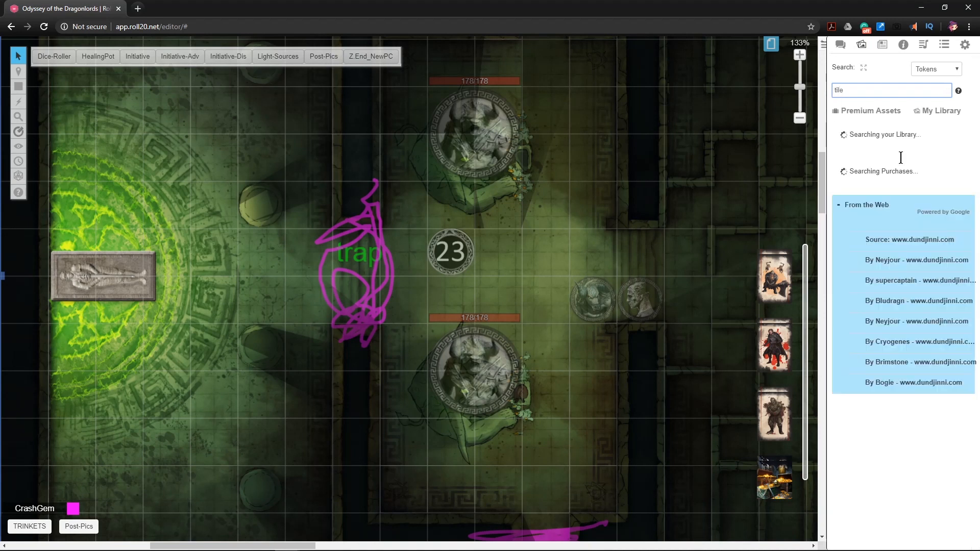
{"action": "scroll", "coordinate": [870, 331], "scroll_direction": "down", "scroll_amount": 12}
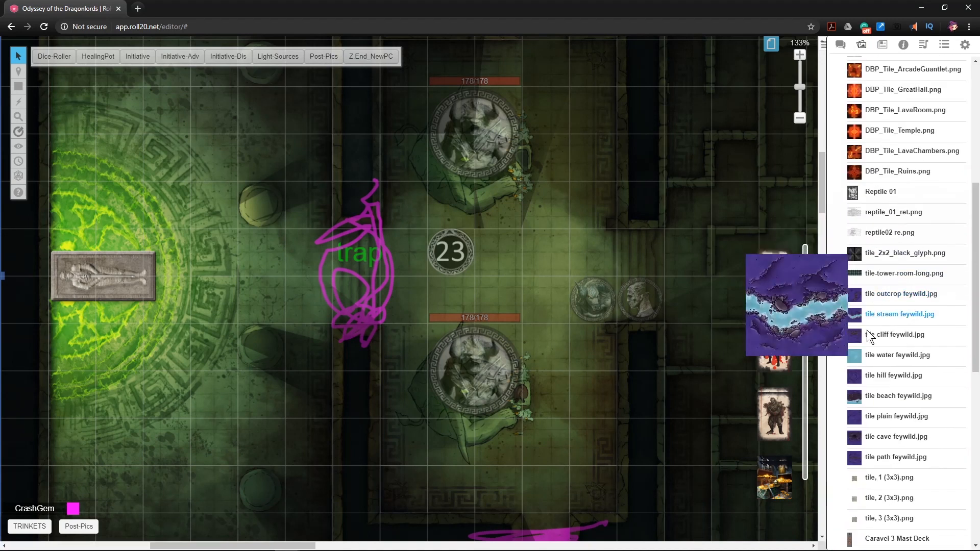
{"action": "scroll", "coordinate": [869, 359], "scroll_direction": "down", "scroll_amount": 5}
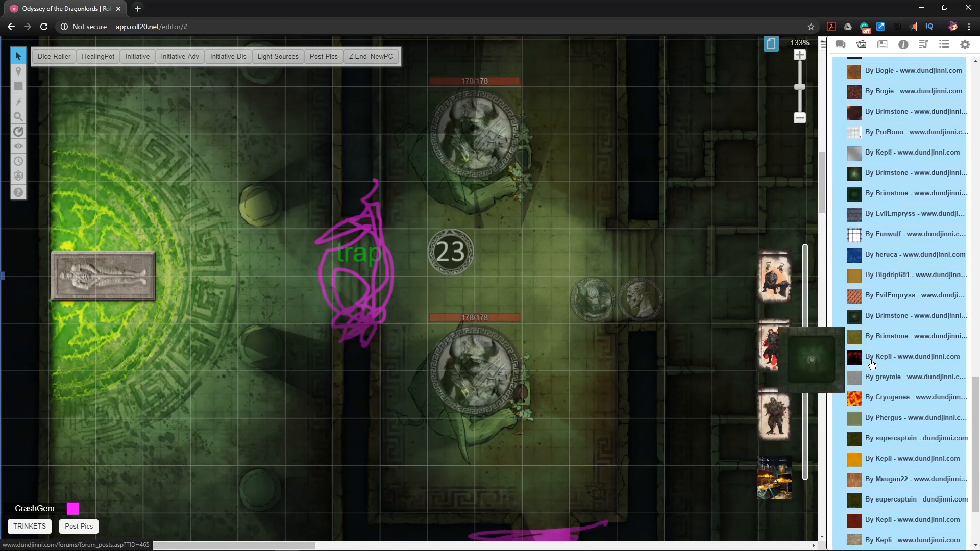
{"action": "scroll", "coordinate": [870, 365], "scroll_direction": "down", "scroll_amount": 3}
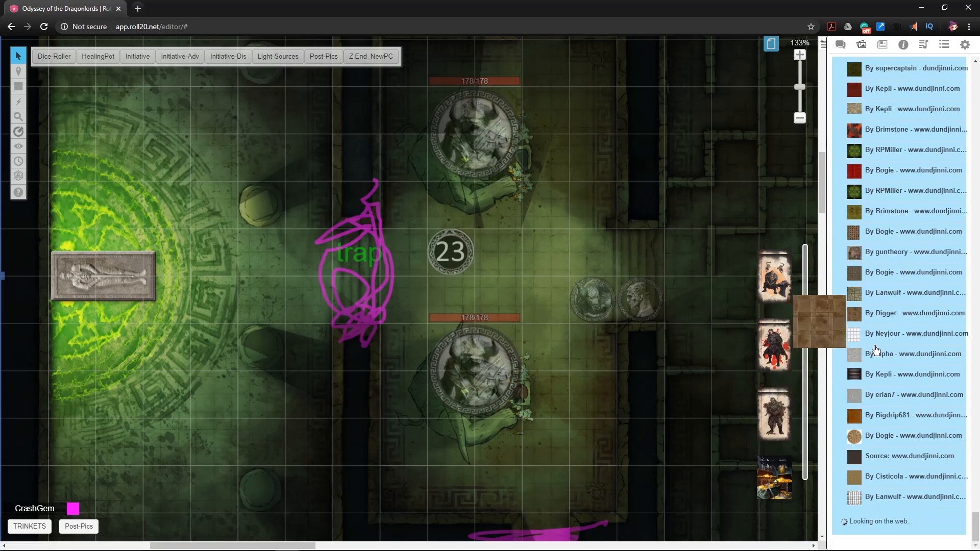
- Place the grey stone tile upright on the wall section directly below the trap note and move it to the GM layer
{"action": "left_click_drag", "start_coordinate": [868, 354], "coordinate": [427, 300]}
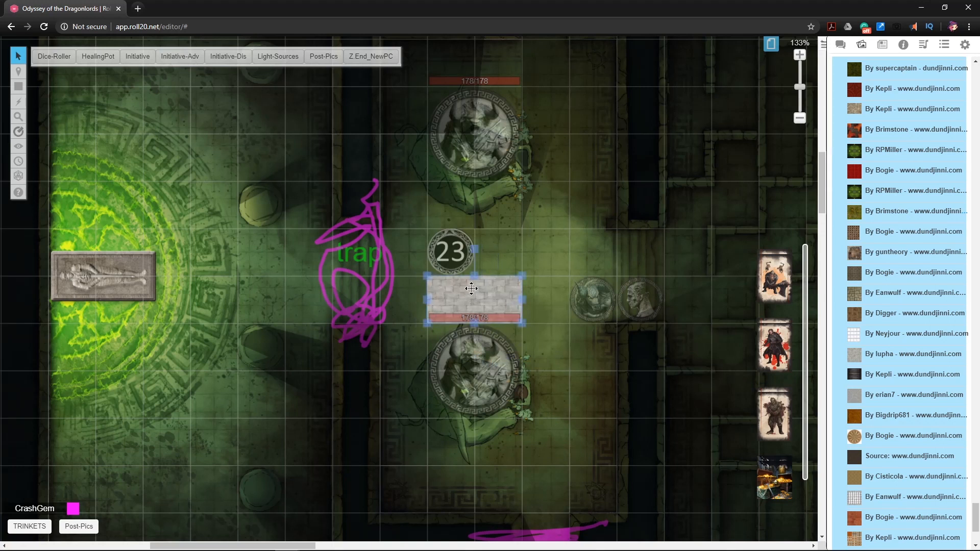
{"action": "mouse_move", "coordinate": [475, 250]}
{"action": "left_mouse_down"}
{"action": "mouse_move", "coordinate": [523, 300]}
{"action": "mouse_move", "coordinate": [389, 289]}
{"action": "mouse_move", "coordinate": [373, 269]}
{"action": "mouse_move", "coordinate": [363, 367]}
{"action": "left_mouse_up"}
{"action": "right_click", "coordinate": [363, 372]}
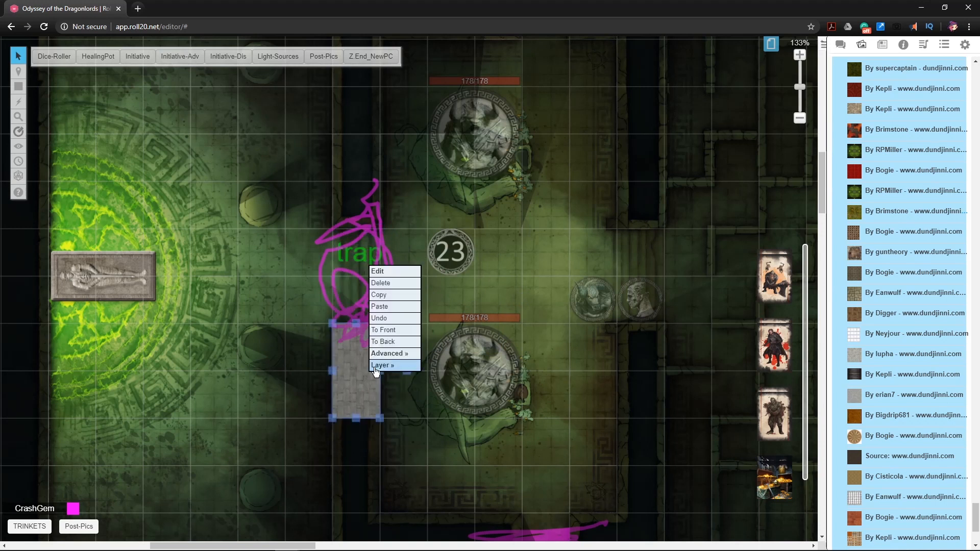
{"action": "mouse_move", "coordinate": [377, 370]}
{"action": "left_click", "coordinate": [442, 381]}
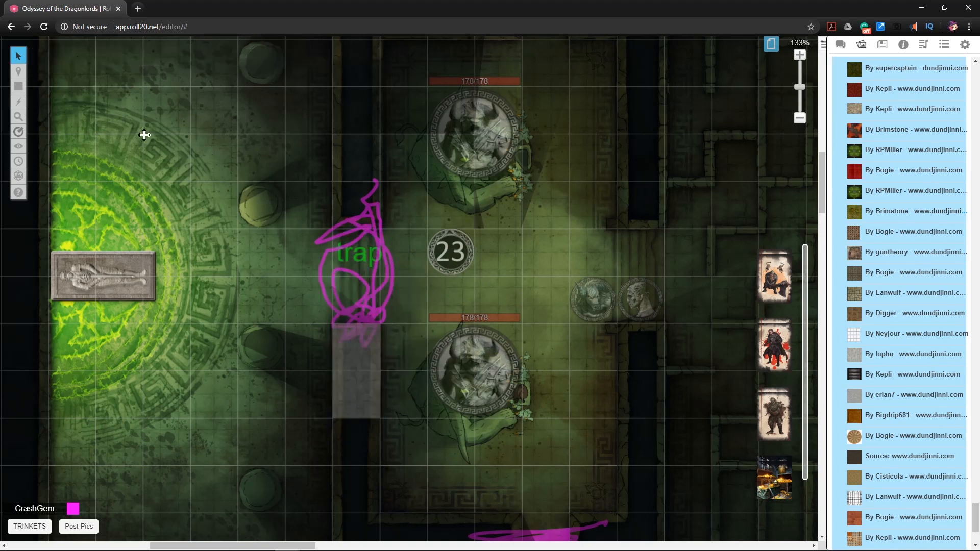
- Switch the active layer back to Objects & Tokens
{"action": "left_click_drag", "start_coordinate": [401, 382], "coordinate": [407, 357]}
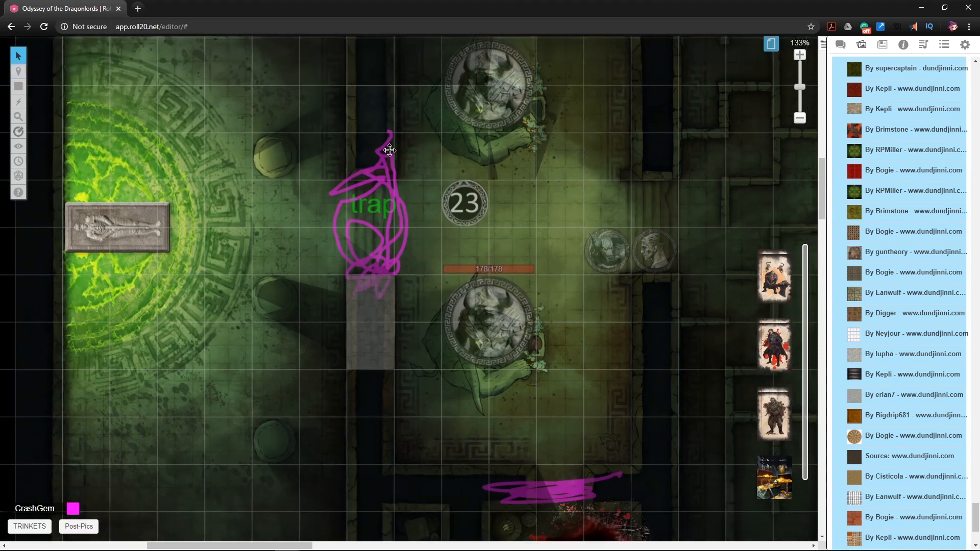
{"action": "mouse_move", "coordinate": [396, 293]}
{"action": "left_mouse_down"}
{"action": "mouse_move", "coordinate": [470, 289]}
{"action": "mouse_move", "coordinate": [497, 261]}
{"action": "left_mouse_up"}
{"action": "left_click_drag", "start_coordinate": [595, 260], "coordinate": [396, 278]}
{"action": "mouse_move", "coordinate": [460, 226]}
{"action": "left_mouse_down"}
{"action": "mouse_move", "coordinate": [440, 355]}
{"action": "mouse_move", "coordinate": [336, 309]}
{"action": "left_mouse_up"}
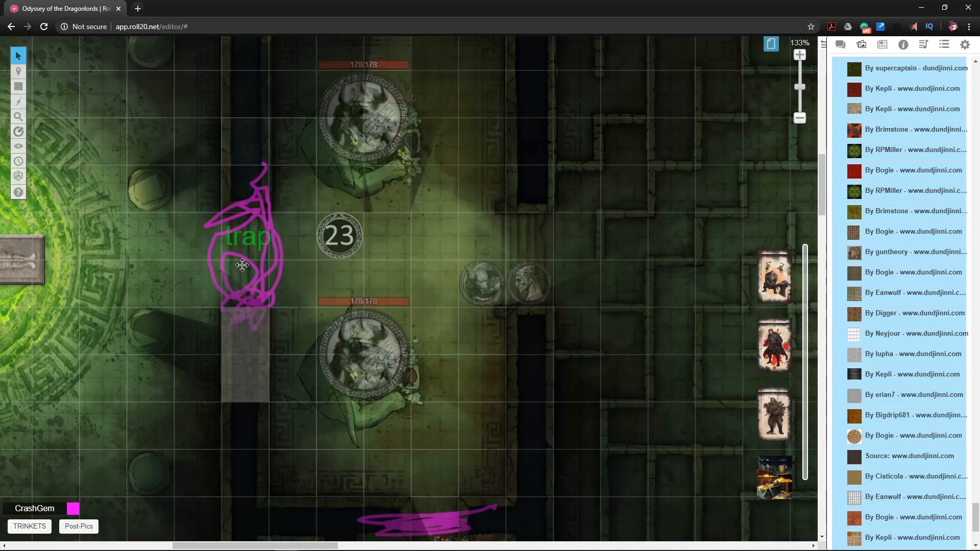
{"action": "left_click_drag", "start_coordinate": [239, 247], "coordinate": [392, 278]}
{"action": "mouse_move", "coordinate": [23, 72]}
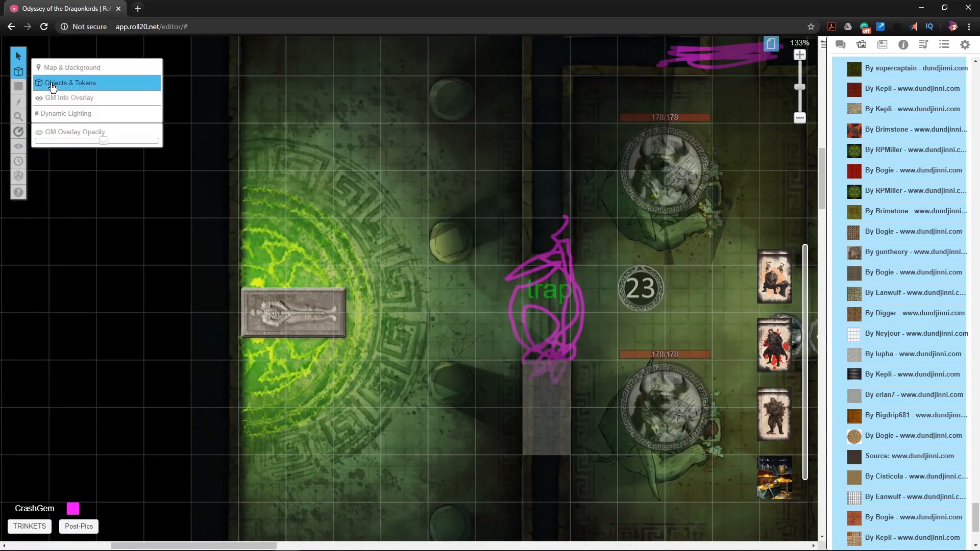
{"action": "left_click", "coordinate": [51, 83]}
- Examine the green-glowing hall west of area 23, area 21 and the surrounding tomb rooms
{"action": "left_click_drag", "start_coordinate": [950, 120], "coordinate": [731, 162]}
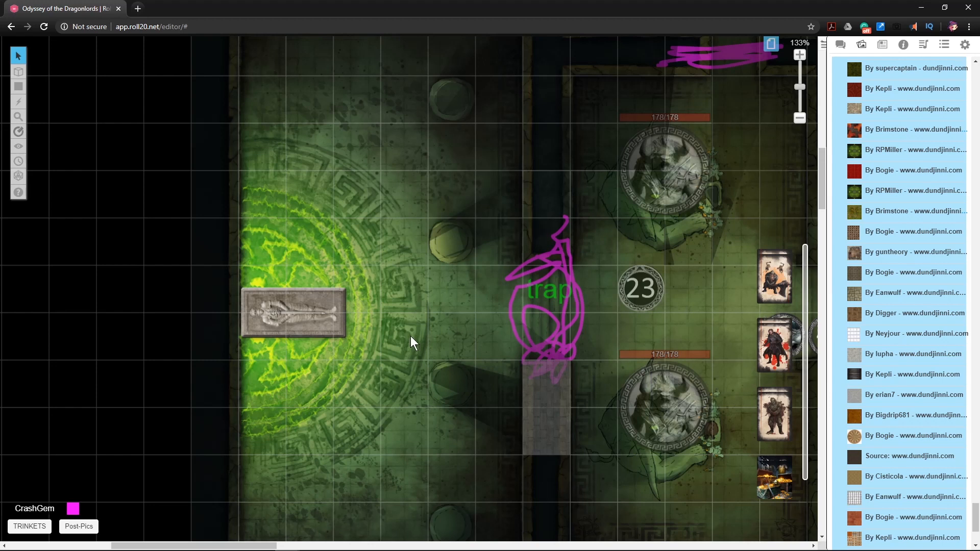
{"action": "left_click_drag", "start_coordinate": [508, 292], "coordinate": [372, 236]}
{"action": "left_click_drag", "start_coordinate": [366, 202], "coordinate": [362, 170]}
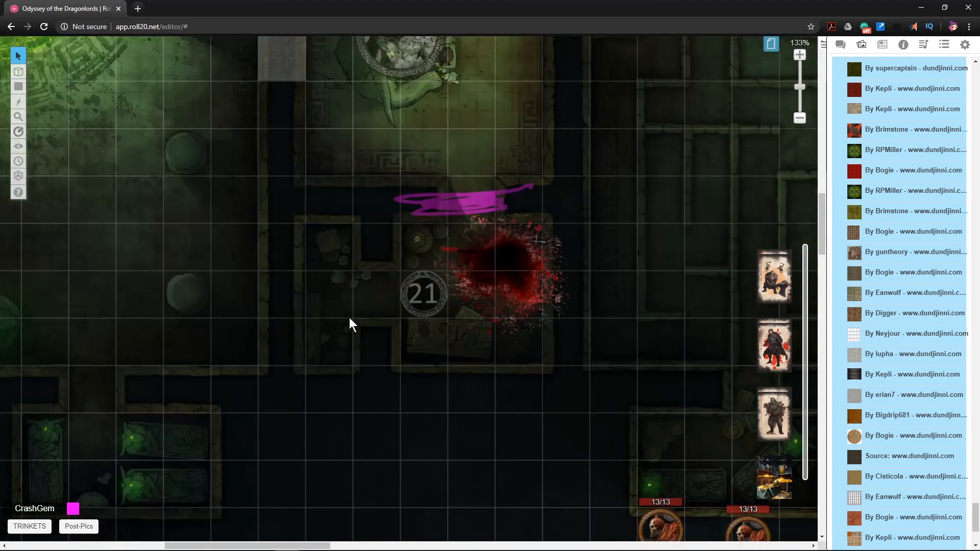
{"action": "mouse_move", "coordinate": [356, 207]}
{"action": "left_mouse_down"}
{"action": "mouse_move", "coordinate": [545, 105]}
{"action": "mouse_move", "coordinate": [540, 346]}
{"action": "left_mouse_up"}
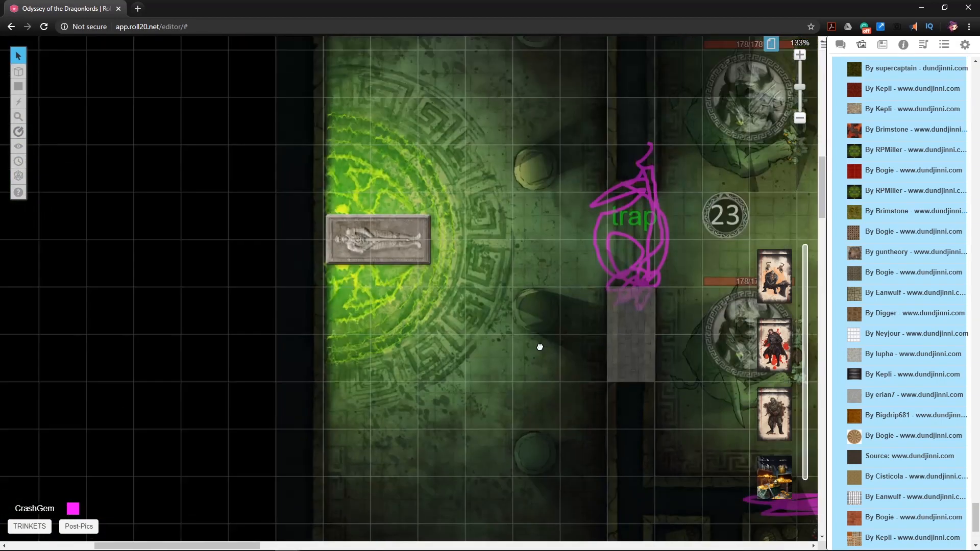
{"action": "left_click_drag", "start_coordinate": [632, 186], "coordinate": [546, 258]}
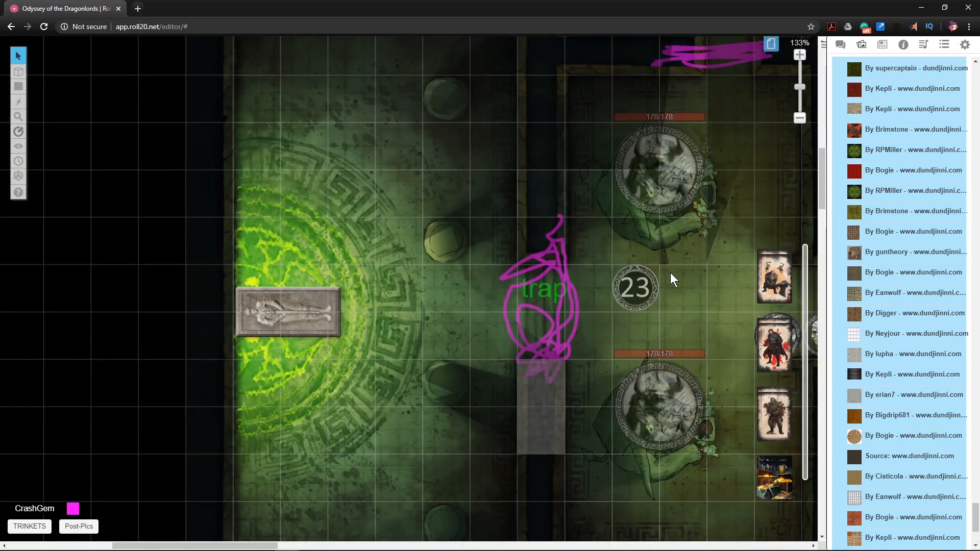
{"action": "left_click_drag", "start_coordinate": [721, 235], "coordinate": [639, 229]}
{"action": "left_click_drag", "start_coordinate": [412, 320], "coordinate": [482, 298]}
{"action": "left_click_drag", "start_coordinate": [379, 244], "coordinate": [490, 274]}
{"action": "left_click_drag", "start_coordinate": [509, 311], "coordinate": [531, 456]}
{"action": "left_click_drag", "start_coordinate": [620, 321], "coordinate": [577, 255]}
{"action": "left_click_drag", "start_coordinate": [518, 229], "coordinate": [580, 369]}
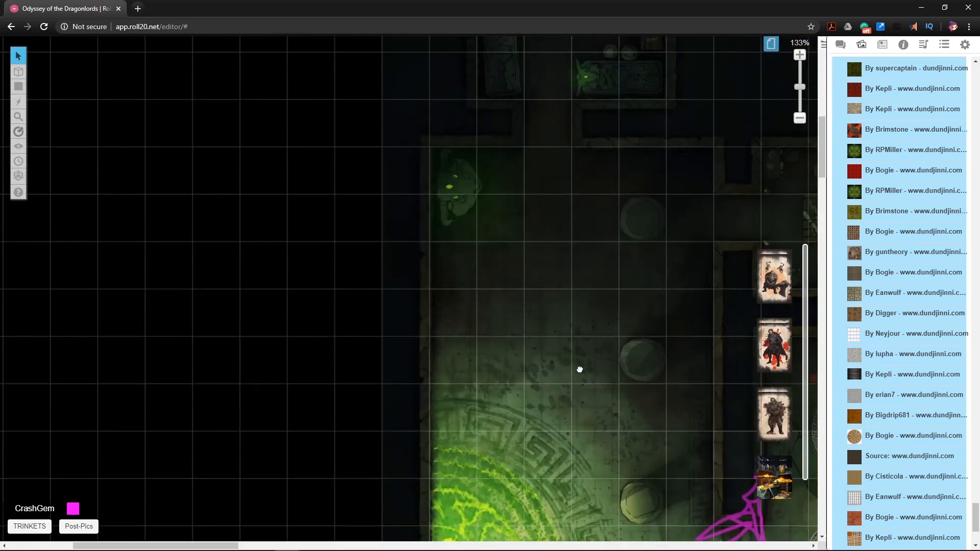
{"action": "scroll", "coordinate": [579, 369], "scroll_direction": "up", "scroll_amount": 4}
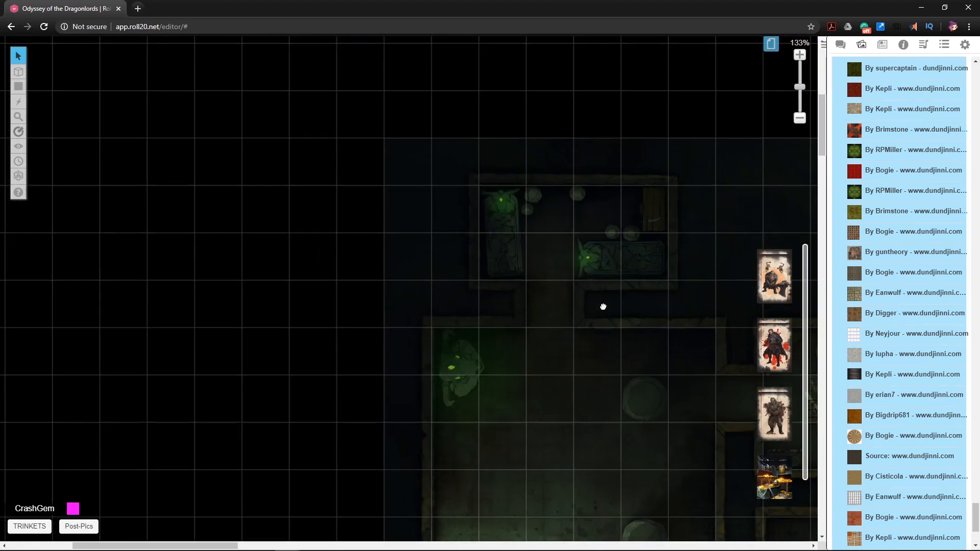
{"action": "left_click_drag", "start_coordinate": [603, 307], "coordinate": [616, 152]}
{"action": "left_click_drag", "start_coordinate": [663, 370], "coordinate": [600, 99]}
{"action": "left_click_drag", "start_coordinate": [584, 325], "coordinate": [458, 129]}
{"action": "left_click_drag", "start_coordinate": [545, 278], "coordinate": [79, 279]}
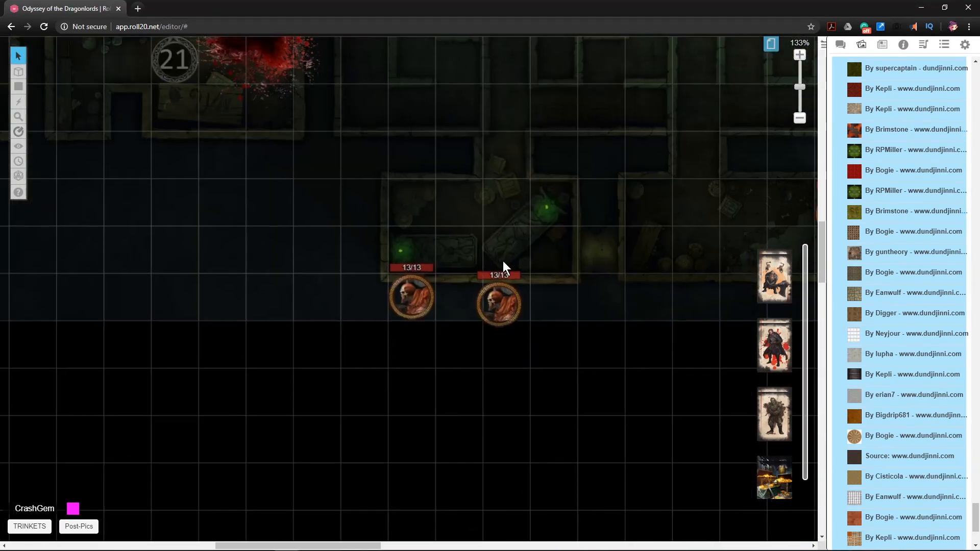
- Copy a skeleton token and paste three copies just outside the tomb room south of the green-glowing hall
{"action": "left_click", "coordinate": [508, 312]}
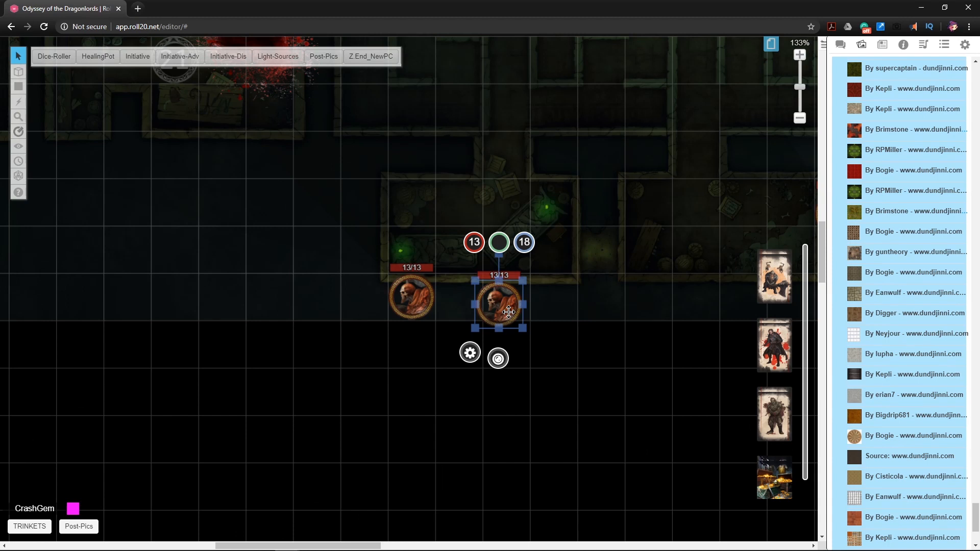
{"action": "left_click_drag", "start_coordinate": [189, 266], "coordinate": [439, 301]}
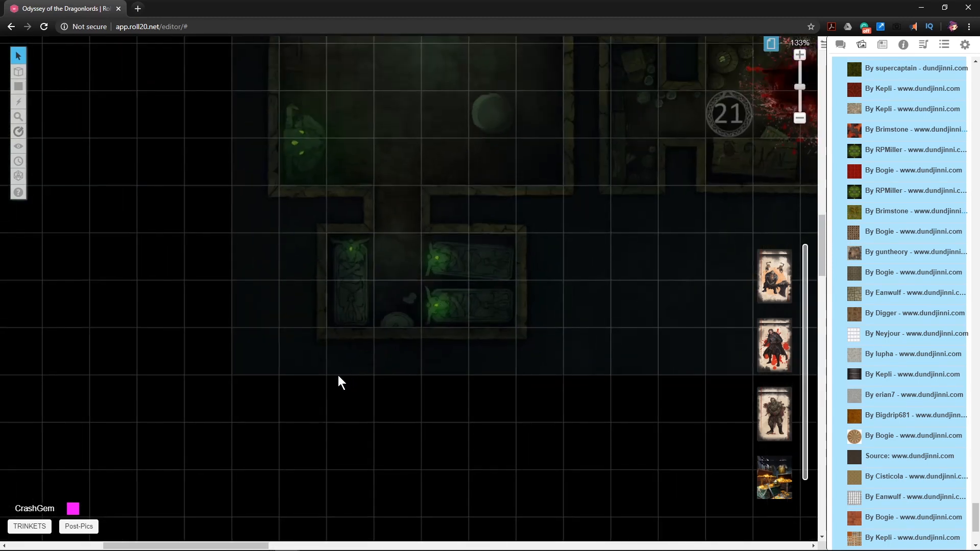
{"action": "key", "text": "ctrl+v"}
{"action": "key", "text": "ctrl+v"}
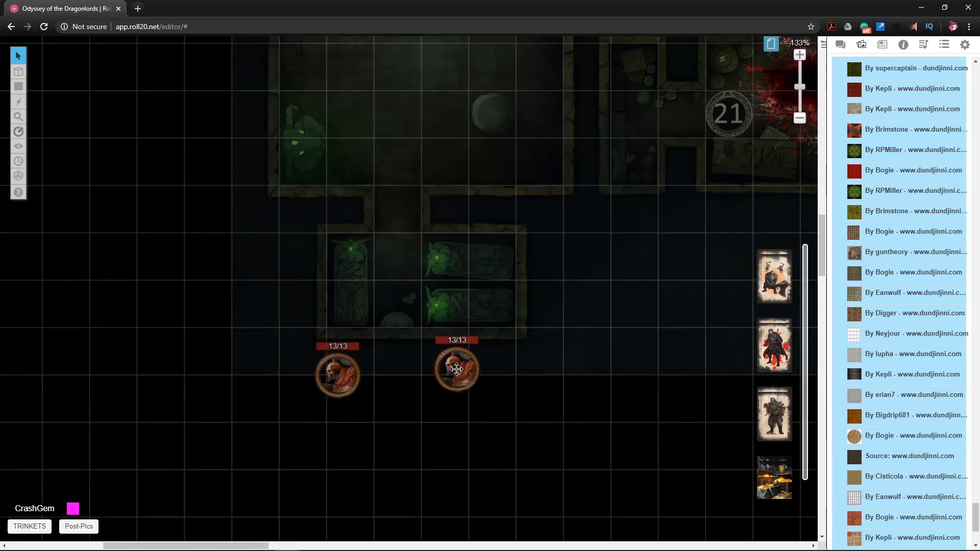
{"action": "key", "text": "ctrl+v"}
- Paste two skeleton tokens just above the tomb room north of the green-glowing hall
{"action": "scroll", "coordinate": [557, 348], "scroll_direction": "up", "scroll_amount": 10}
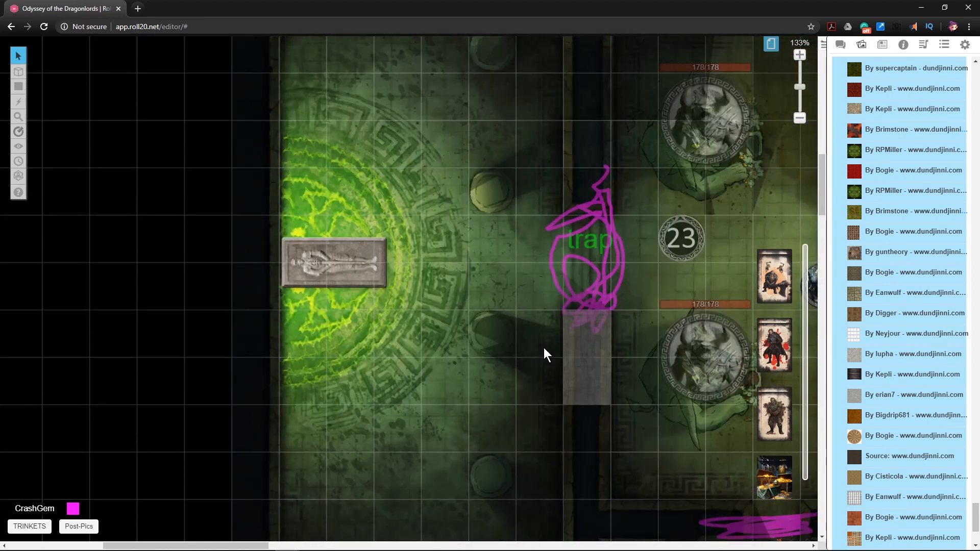
{"action": "scroll", "coordinate": [534, 379], "scroll_direction": "up", "scroll_amount": 3}
{"action": "key", "text": "ctrl+v"}
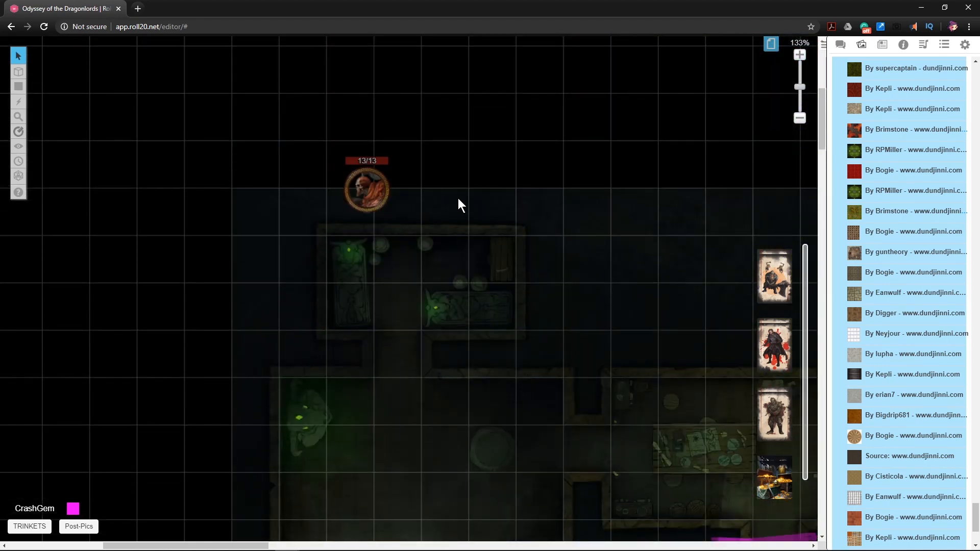
{"action": "key", "text": "ctrl+v"}
- Move the minotaur and bust tokens from the eastern doorway of area 23 onto the wall section north of it, stacked vertically
{"action": "scroll", "coordinate": [507, 299], "scroll_direction": "down", "scroll_amount": 6}
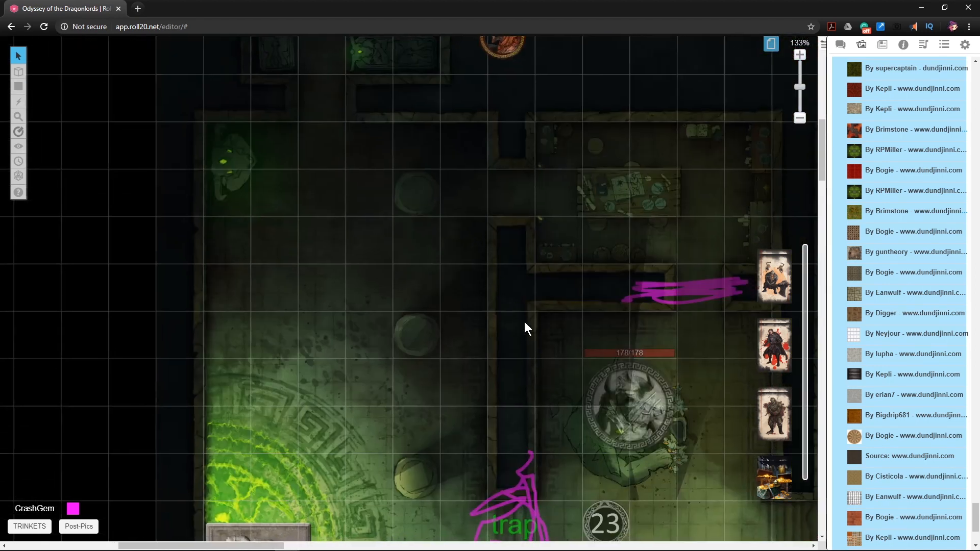
{"action": "scroll", "coordinate": [507, 328], "scroll_direction": "down", "scroll_amount": 10}
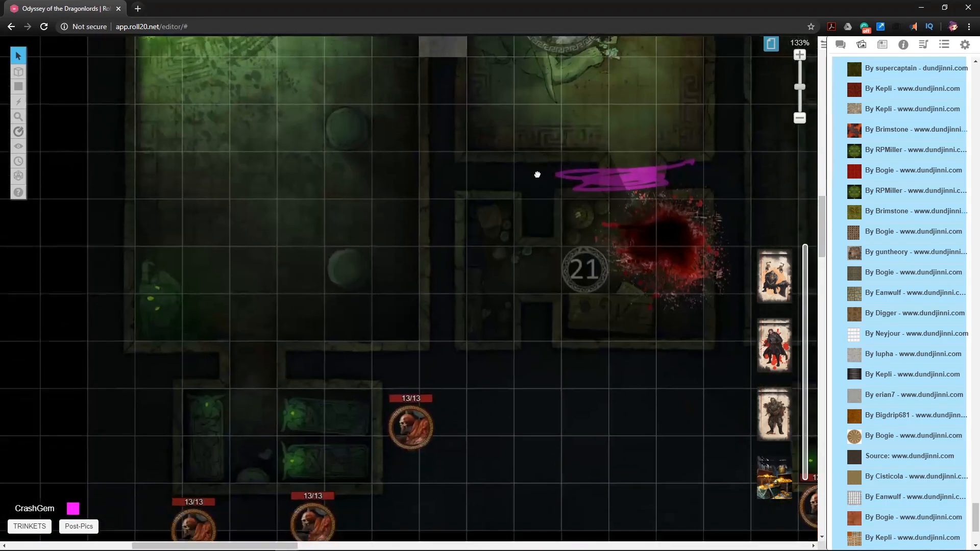
{"action": "scroll", "coordinate": [528, 338], "scroll_direction": "up", "scroll_amount": 4}
{"action": "scroll", "coordinate": [528, 338], "scroll_direction": "up", "scroll_amount": 3}
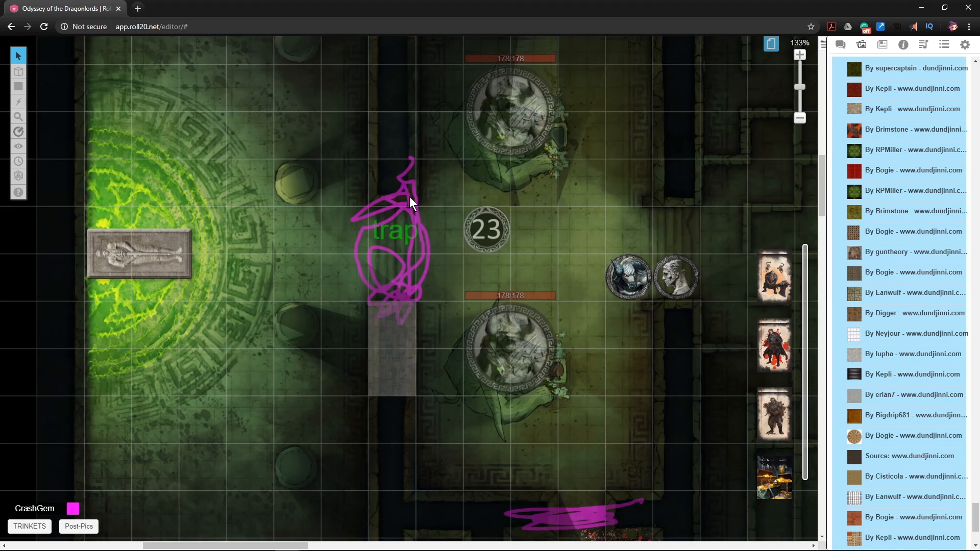
{"action": "left_click_drag", "start_coordinate": [681, 295], "coordinate": [480, 243]}
{"action": "scroll", "coordinate": [466, 247], "scroll_direction": "up", "scroll_amount": 5}
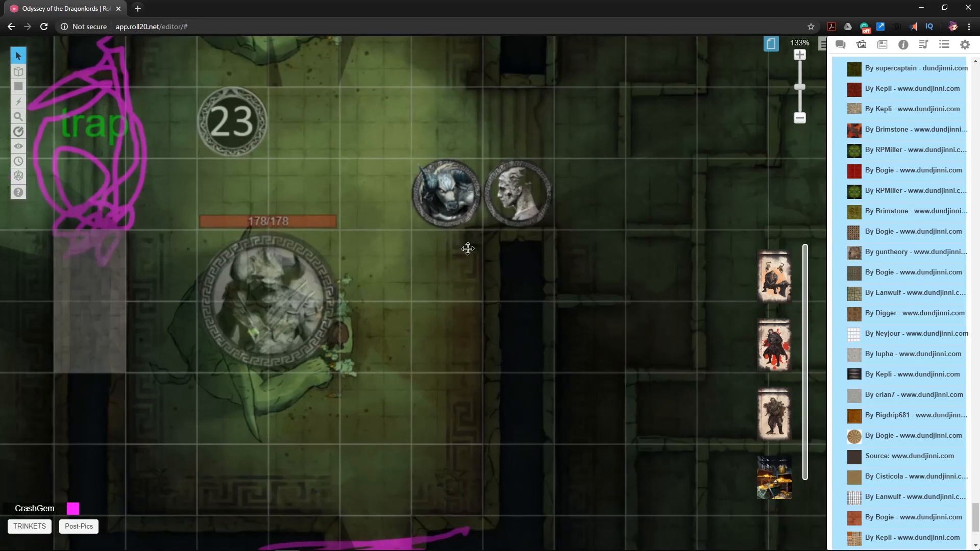
{"action": "left_click_drag", "start_coordinate": [565, 225], "coordinate": [520, 244]}
{"action": "scroll", "coordinate": [521, 244], "scroll_direction": "down", "scroll_amount": 1}
{"action": "scroll", "coordinate": [451, 265], "scroll_direction": "down", "scroll_amount": 2}
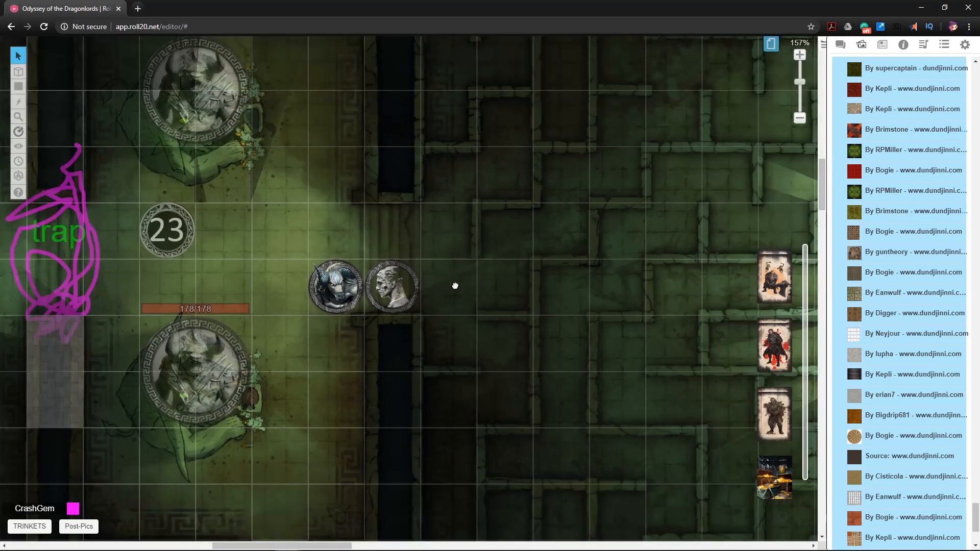
{"action": "left_click_drag", "start_coordinate": [454, 285], "coordinate": [472, 326]}
{"action": "left_click_drag", "start_coordinate": [442, 366], "coordinate": [442, 198]}
{"action": "left_click_drag", "start_coordinate": [380, 377], "coordinate": [437, 147]}
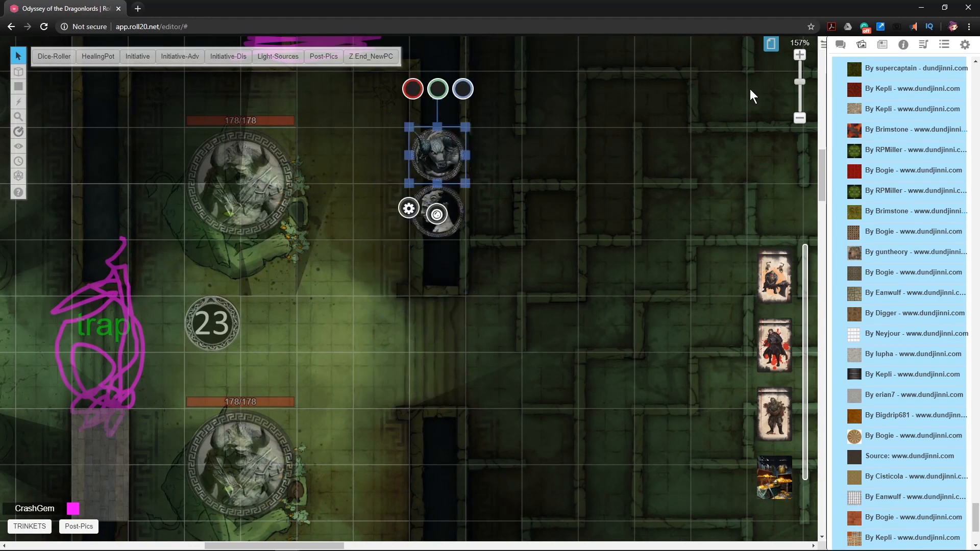
- Search the journal for "graxis" and open the Graxis character entry
{"action": "left_click", "coordinate": [883, 51]}
{"action": "double_click", "coordinate": [886, 66]}
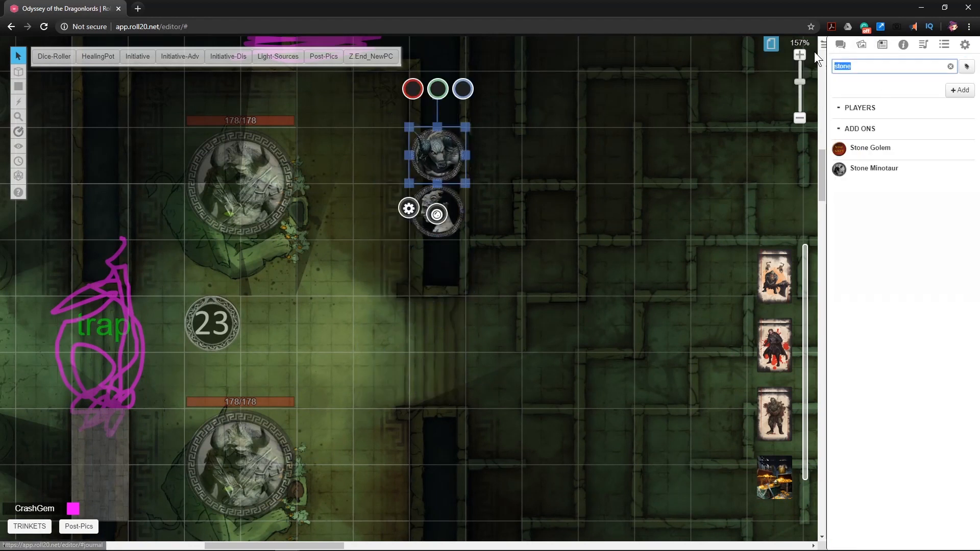
{"action": "type", "text": "graxis"}
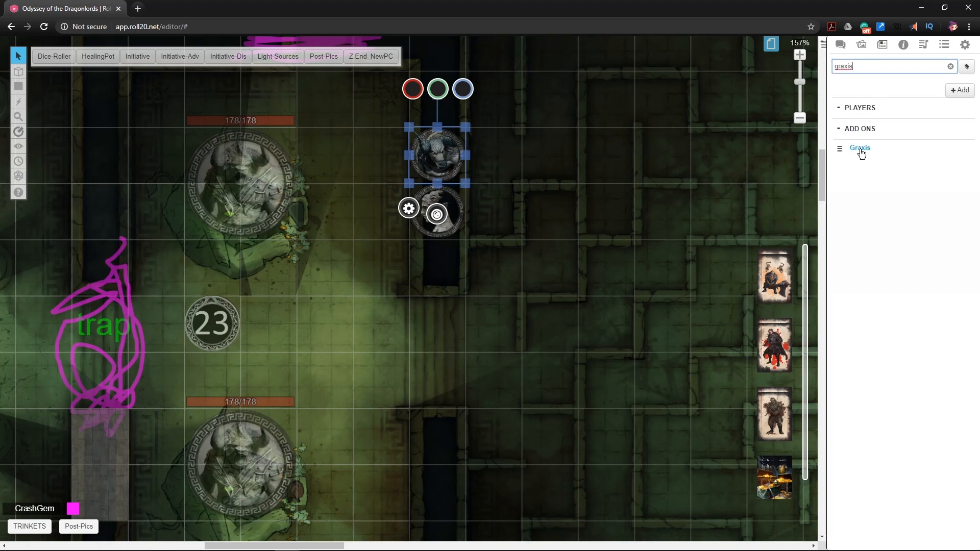
{"action": "left_click", "coordinate": [860, 150]}
- Examine Graxis's biography, artwork, GM notes and stat block
{"action": "scroll", "coordinate": [587, 191], "scroll_direction": "down", "scroll_amount": 3}
{"action": "scroll", "coordinate": [586, 191], "scroll_direction": "up", "scroll_amount": 6}
{"action": "scroll", "coordinate": [378, 210], "scroll_direction": "down", "scroll_amount": 8}
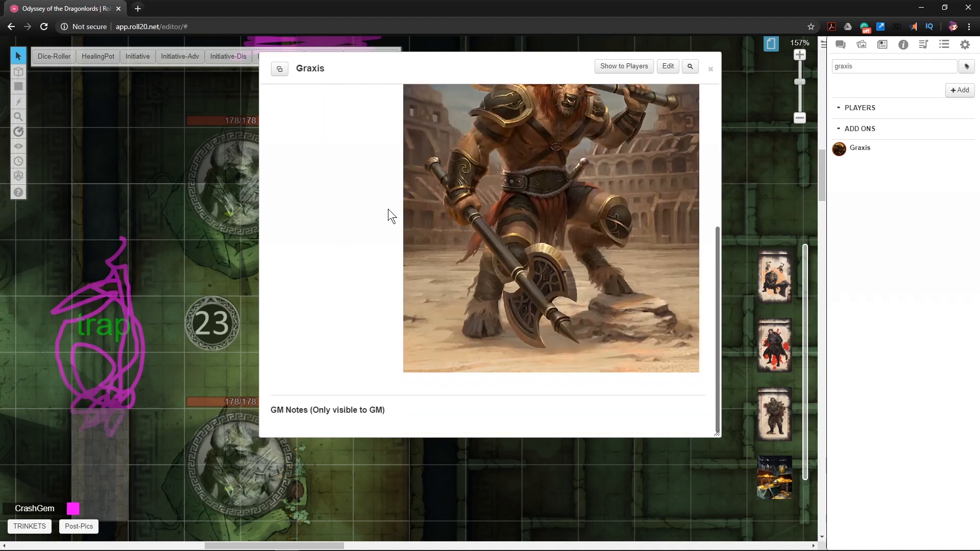
{"action": "scroll", "coordinate": [398, 213], "scroll_direction": "up", "scroll_amount": 8}
{"action": "left_click", "coordinate": [332, 97]}
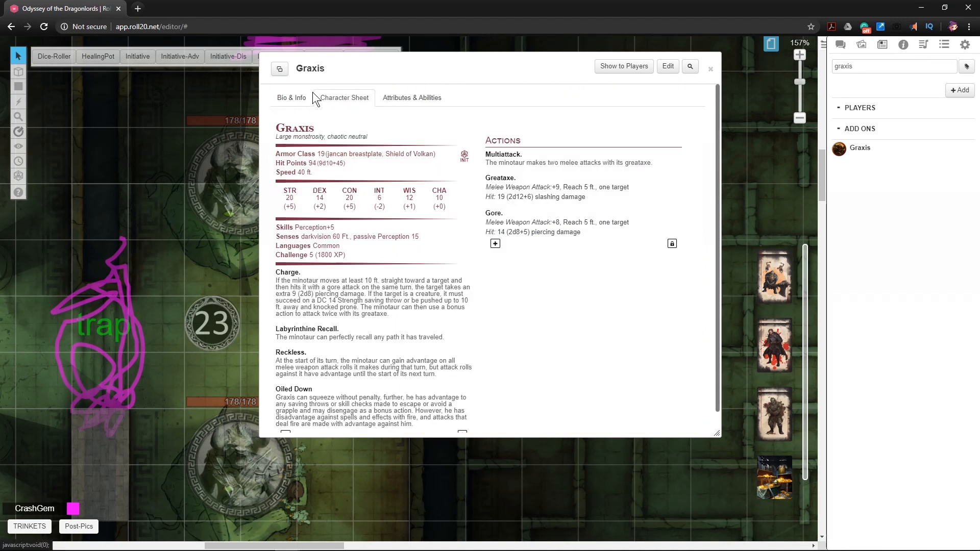
{"action": "left_click", "coordinate": [292, 97]}
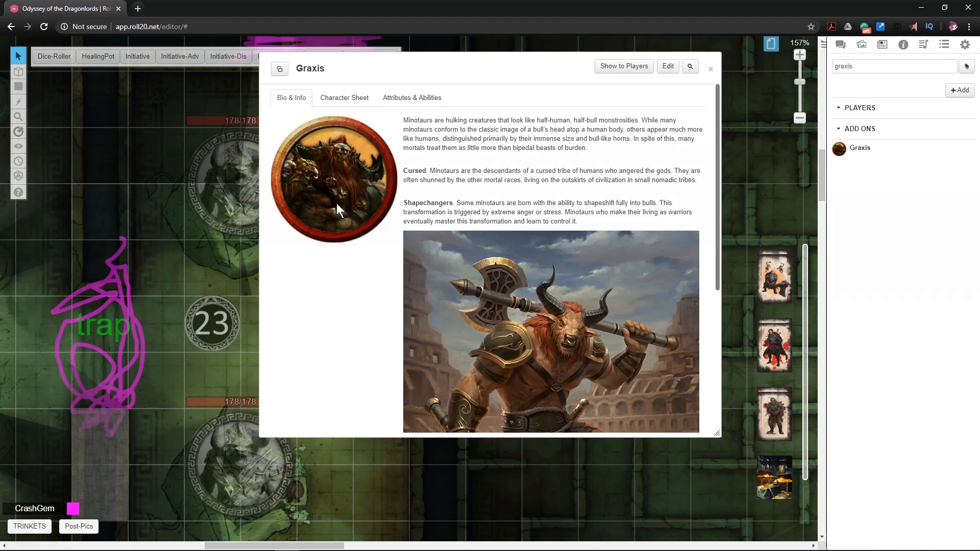
{"action": "left_click_drag", "start_coordinate": [337, 182], "coordinate": [344, 215]}
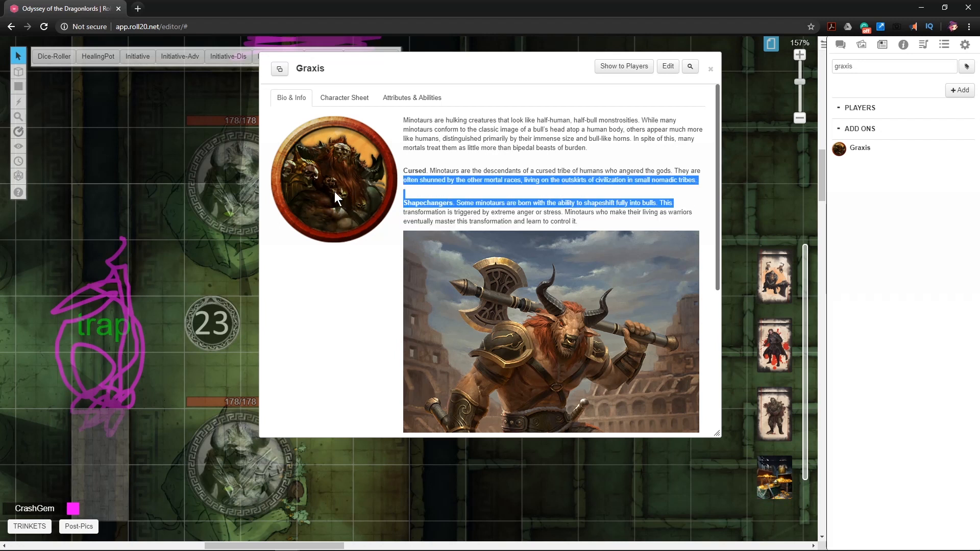
{"action": "left_click", "coordinate": [504, 148]}
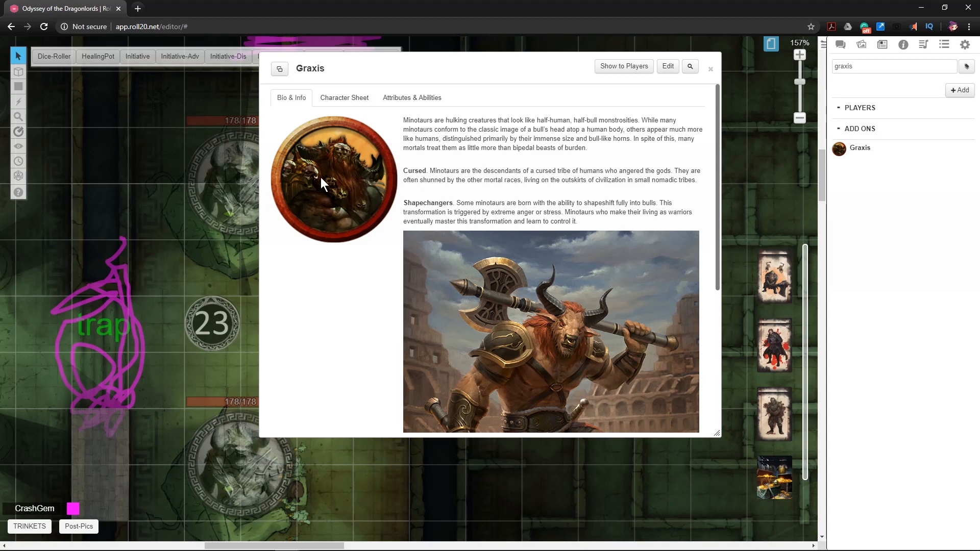
{"action": "scroll", "coordinate": [339, 221], "scroll_direction": "down", "scroll_amount": 10}
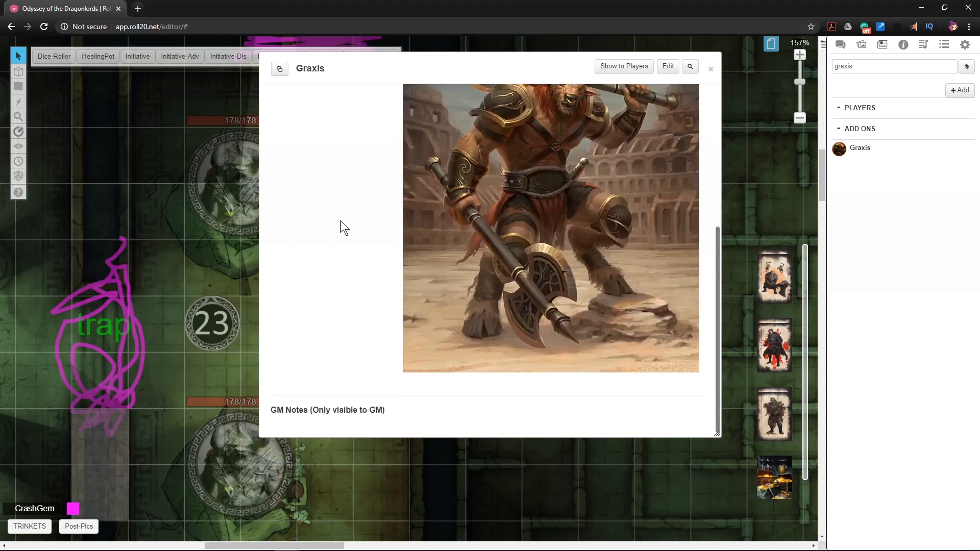
{"action": "scroll", "coordinate": [337, 227], "scroll_direction": "up", "scroll_amount": 10}
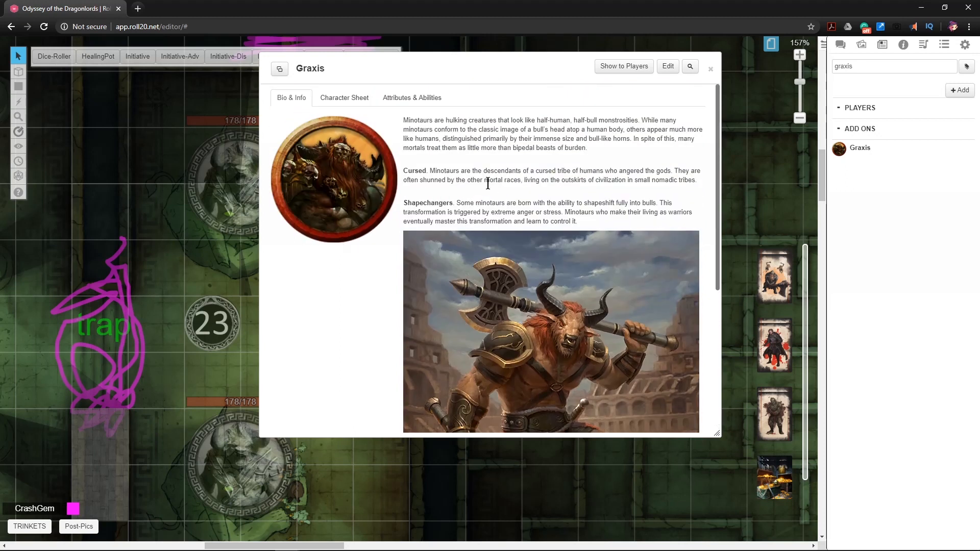
- Open Graxis's NPC options on the character sheet and change the size in the NPC type from large to "JC medium"
{"action": "left_click", "coordinate": [331, 98]}
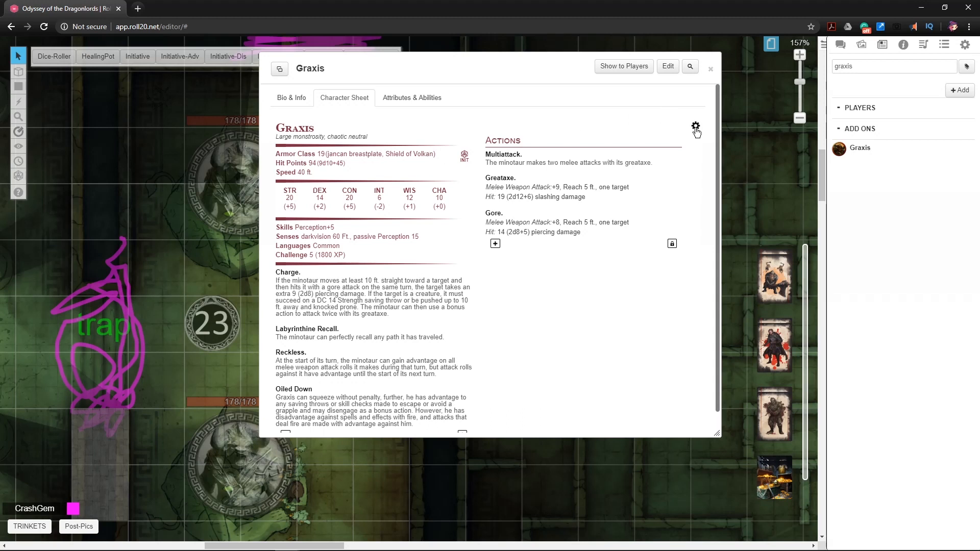
{"action": "scroll", "coordinate": [630, 253], "scroll_direction": "down", "scroll_amount": 2}
{"action": "scroll", "coordinate": [628, 247], "scroll_direction": "up", "scroll_amount": 2}
{"action": "left_click", "coordinate": [697, 130]}
{"action": "left_click", "coordinate": [350, 136]}
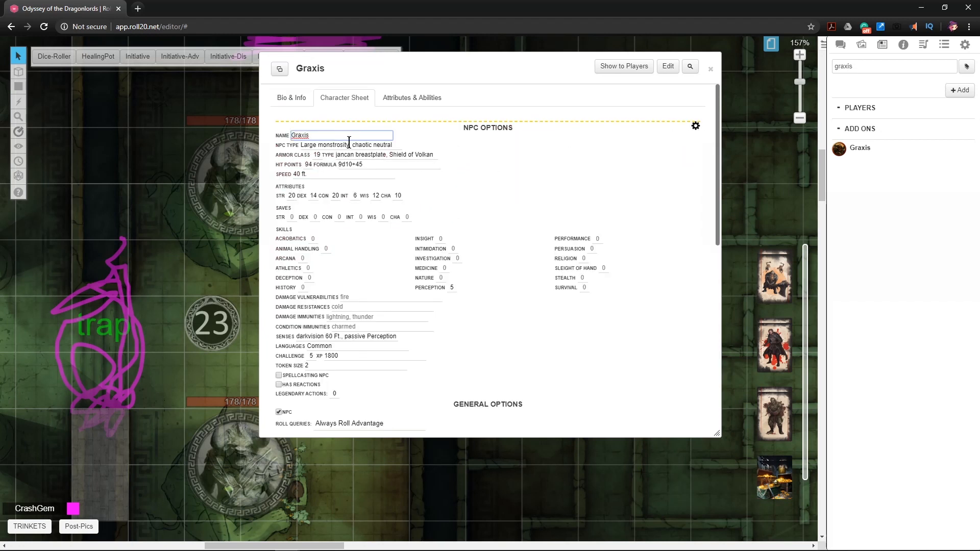
{"action": "double_click", "coordinate": [309, 145]}
{"action": "type", "text": "medium"}
{"action": "type", "text": "JC"}
{"action": "left_click", "coordinate": [534, 170]}
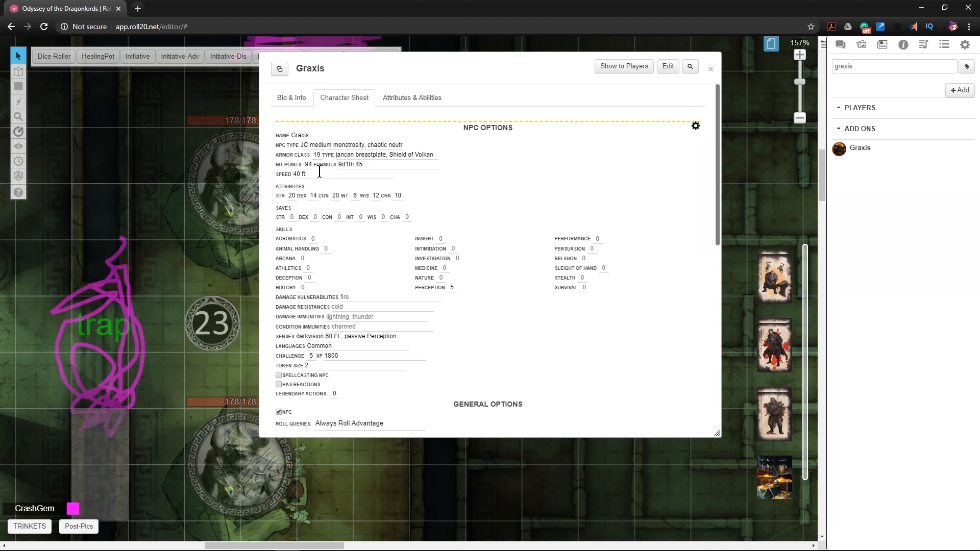
- Set Graxis's speed to 50 ft. and hit points to 5000
{"action": "left_click", "coordinate": [291, 174]}
{"action": "left_click", "coordinate": [535, 185]}
{"action": "left_click_drag", "start_coordinate": [314, 162], "coordinate": [304, 161]}
{"action": "type", "text": "5"}
{"action": "scroll", "coordinate": [338, 207], "scroll_direction": "down", "scroll_amount": 1}
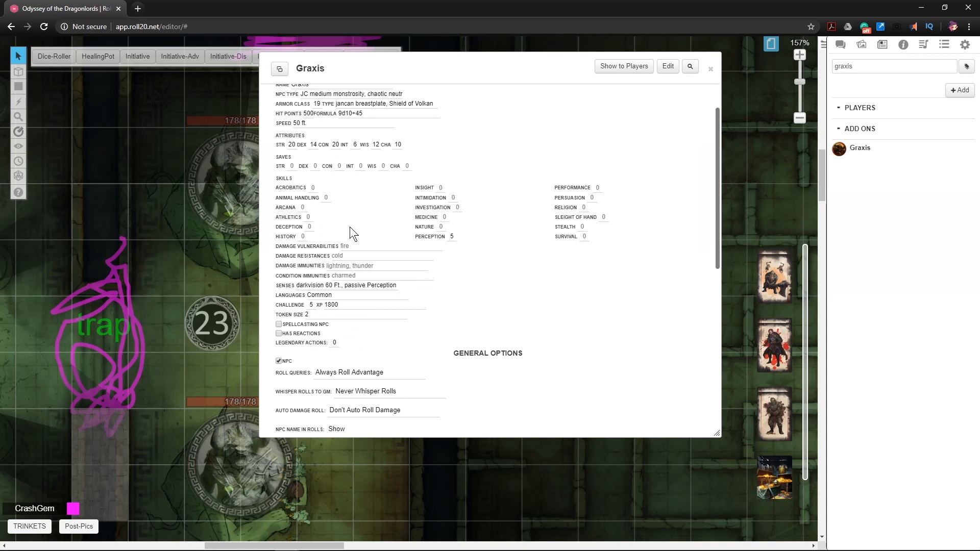
- Search the journal for "gorgo" and open the Gorgon entry alongside Graxis's sheet
{"action": "left_click_drag", "start_coordinate": [429, 78], "coordinate": [246, 137]}
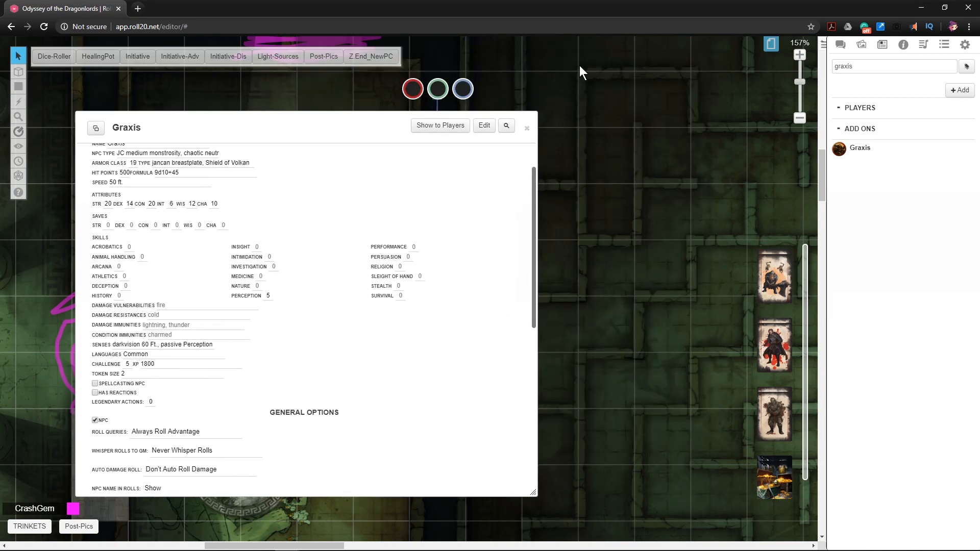
{"action": "double_click", "coordinate": [880, 65]}
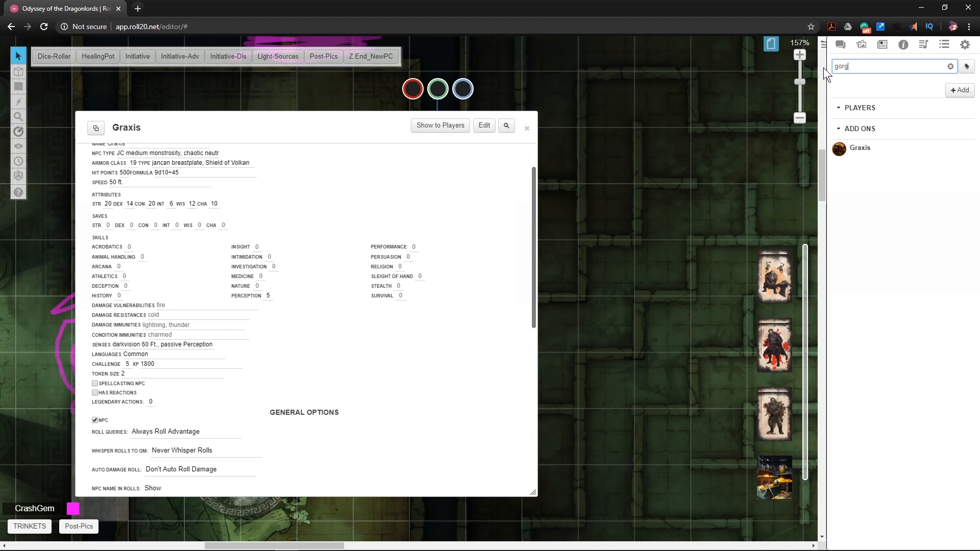
{"action": "type", "text": "gorgo"}
{"action": "left_click", "coordinate": [861, 150]}
{"action": "left_click_drag", "start_coordinate": [492, 74], "coordinate": [572, 73]}
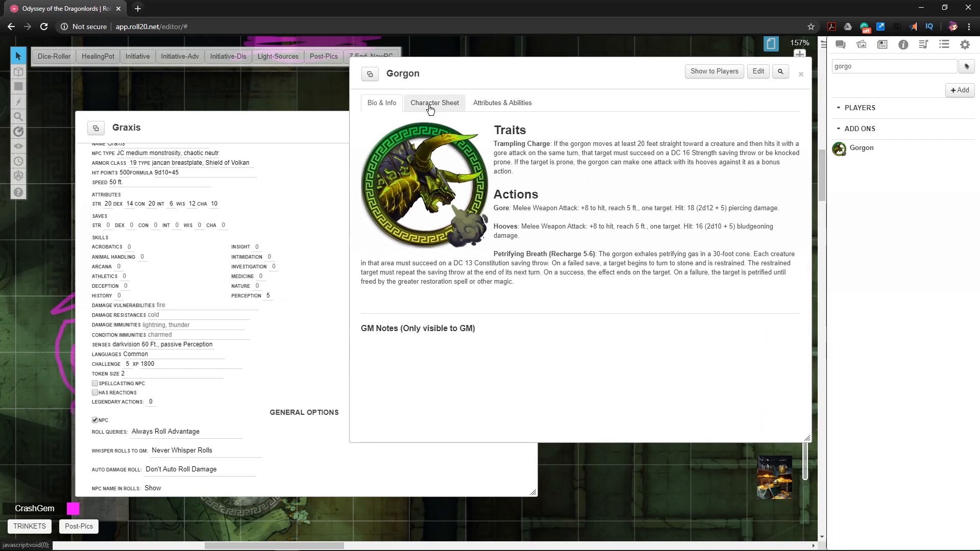
- Add a blank action entry below Gore in Graxis's stat block
{"action": "left_click", "coordinate": [301, 130]}
{"action": "scroll", "coordinate": [344, 272], "scroll_direction": "down", "scroll_amount": 5}
{"action": "scroll", "coordinate": [344, 271], "scroll_direction": "down", "scroll_amount": 2}
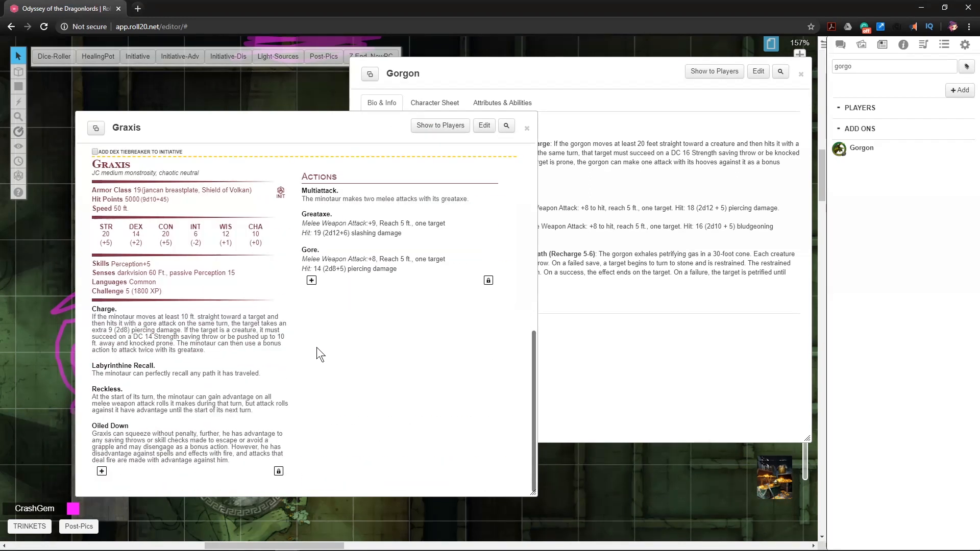
{"action": "left_click", "coordinate": [312, 281]}
{"action": "left_click_drag", "start_coordinate": [342, 129], "coordinate": [295, 98]}
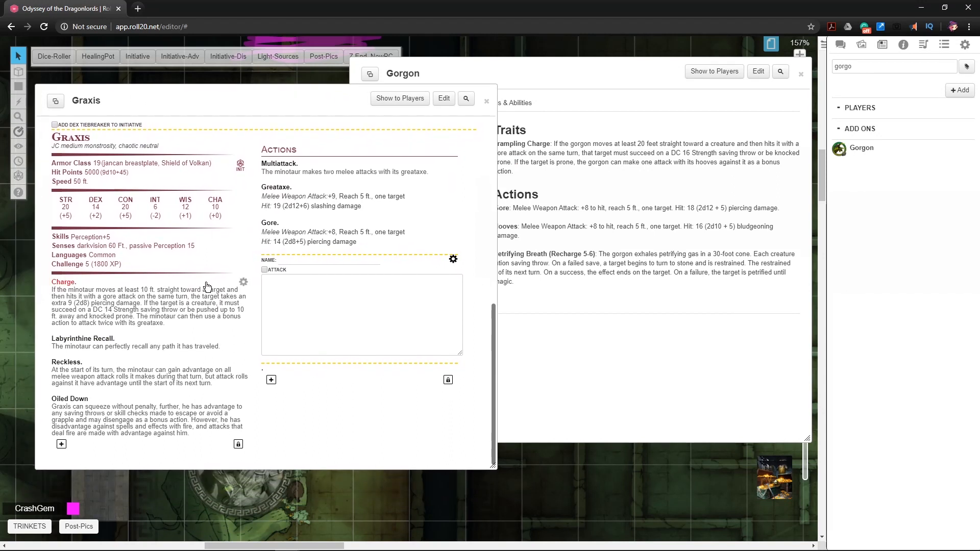
- Check the Gorgon's Trampling Charge and set the Strength saving throw in Graxis's Charge trait to DC 16
{"action": "mouse_move", "coordinate": [237, 290]}
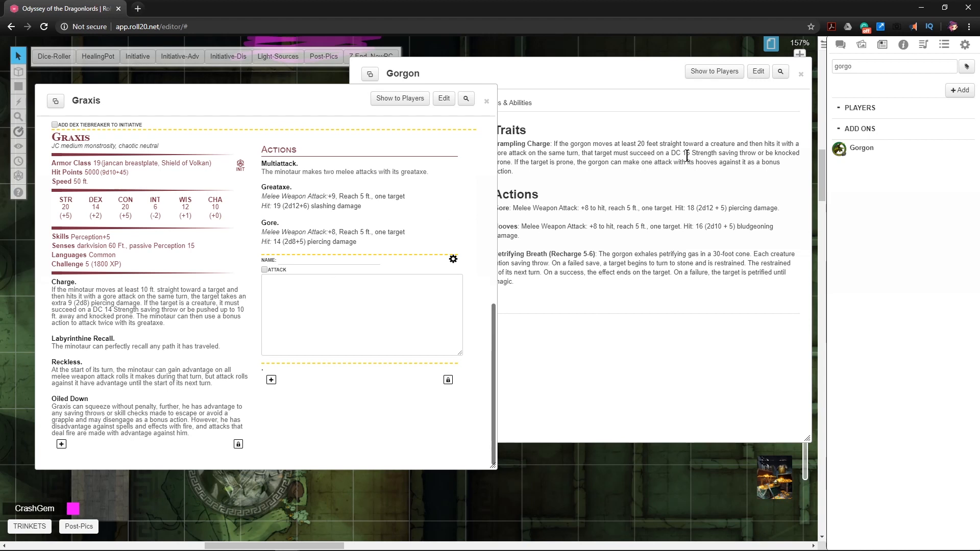
{"action": "left_click", "coordinate": [636, 84]}
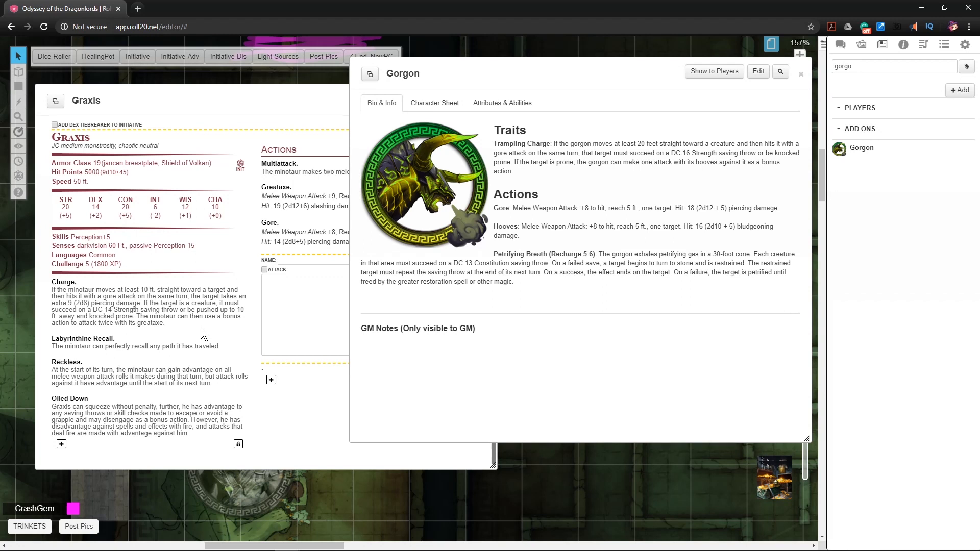
{"action": "left_click", "coordinate": [243, 283]}
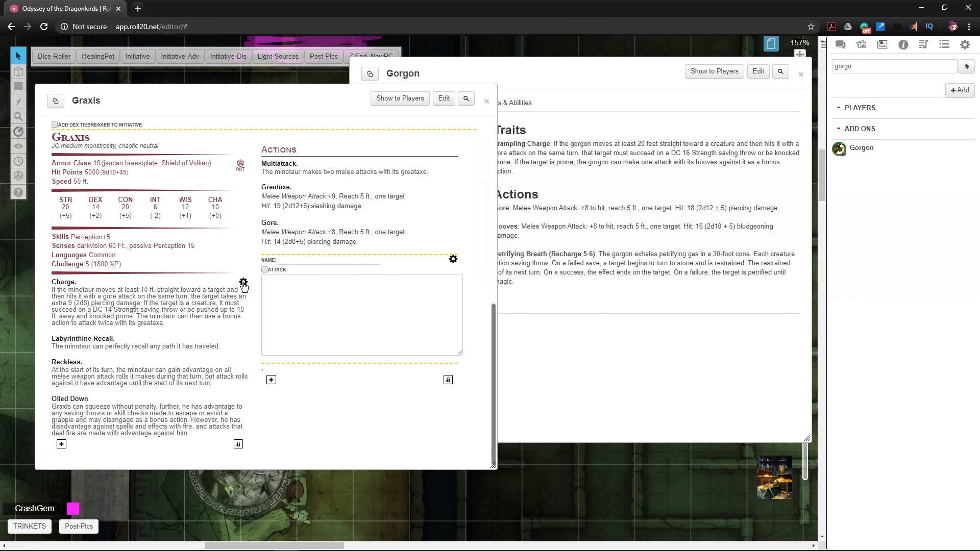
{"action": "left_click", "coordinate": [243, 283]}
{"action": "left_click_drag", "start_coordinate": [245, 305], "coordinate": [245, 362]}
{"action": "left_click_drag", "start_coordinate": [111, 320], "coordinate": [108, 320]}
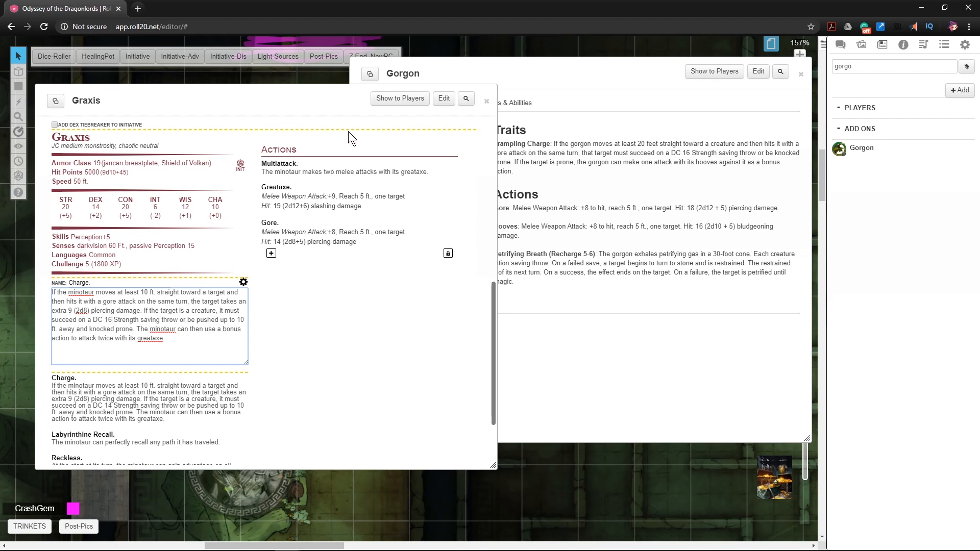
- Replace the extra damage value in Graxis's Charge description with the inline roll [[2d8]]
{"action": "left_click_drag", "start_coordinate": [324, 105], "coordinate": [361, 81]}
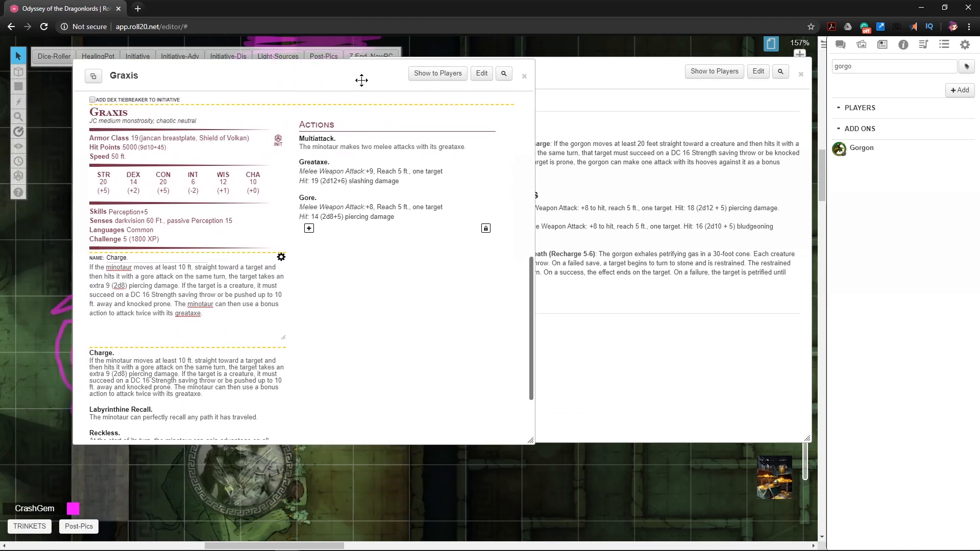
{"action": "left_click_drag", "start_coordinate": [112, 284], "coordinate": [107, 285]}
{"action": "key", "text": "BackSpace"}
{"action": "type", "text": "2d8]]"}
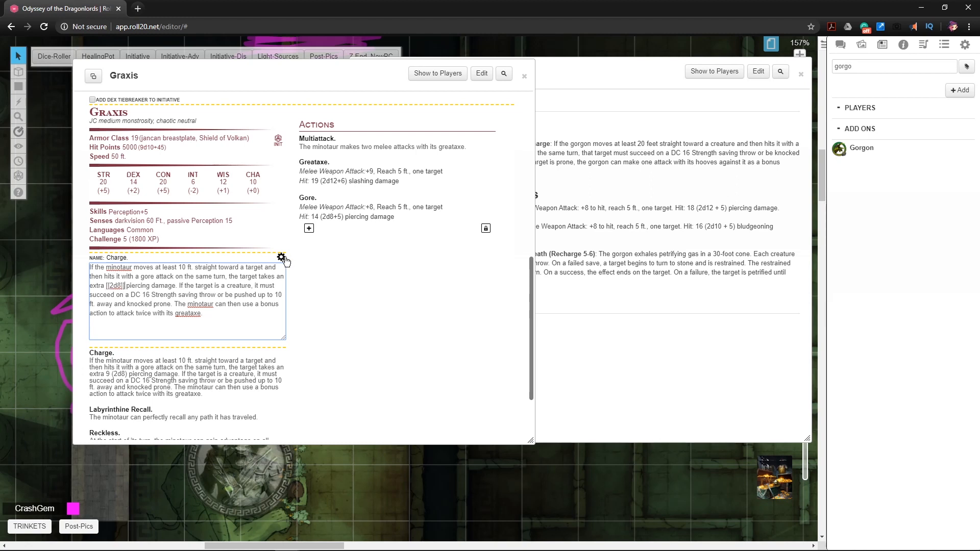
- Finish editing Graxis's Charge trait and close its edit fields
{"action": "left_click", "coordinate": [281, 257]}
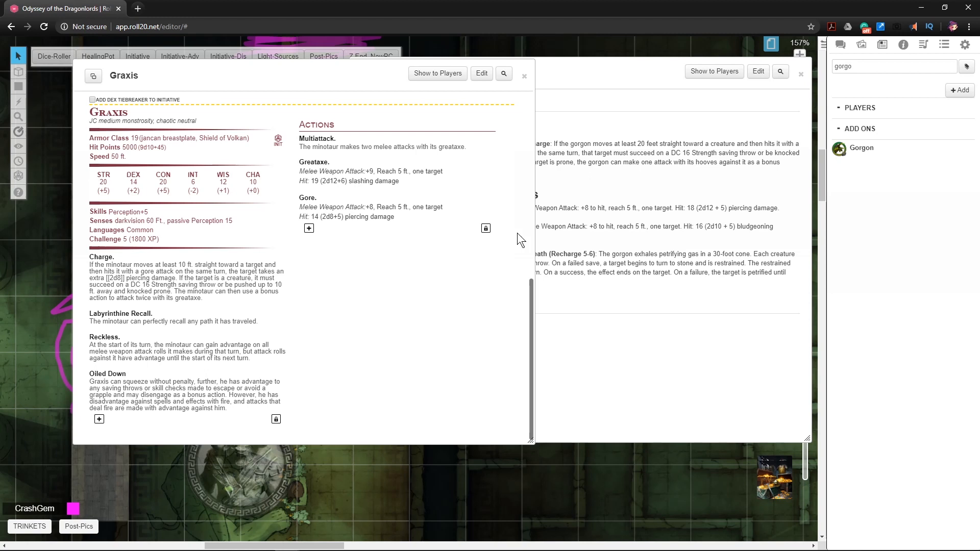
- Search the D&D 5th Edition compendium for "knight" and read the Knight monster's traits, actions and reactions
{"action": "left_click_drag", "start_coordinate": [857, 67], "coordinate": [830, 60]}
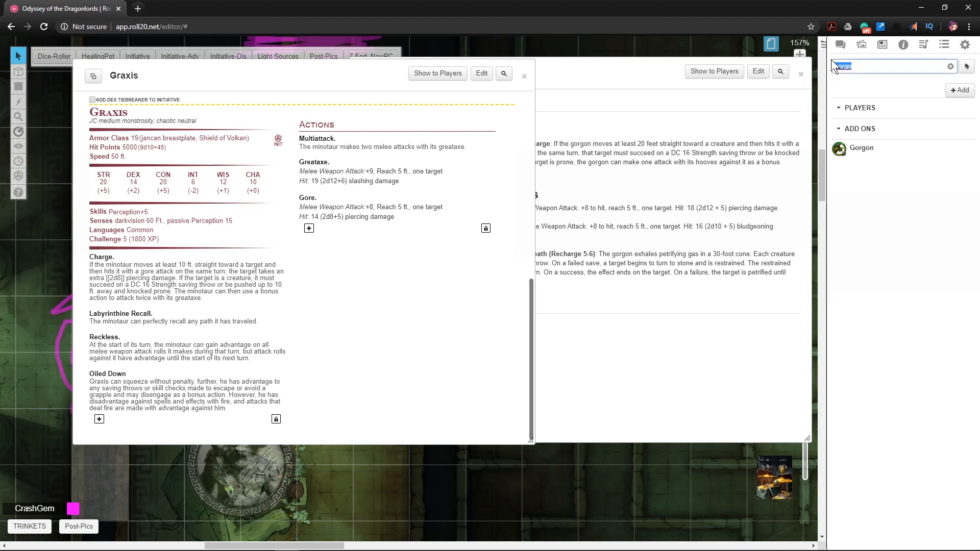
{"action": "left_click", "coordinate": [903, 45]}
{"action": "left_click", "coordinate": [870, 78]}
{"action": "type", "text": "kn"}
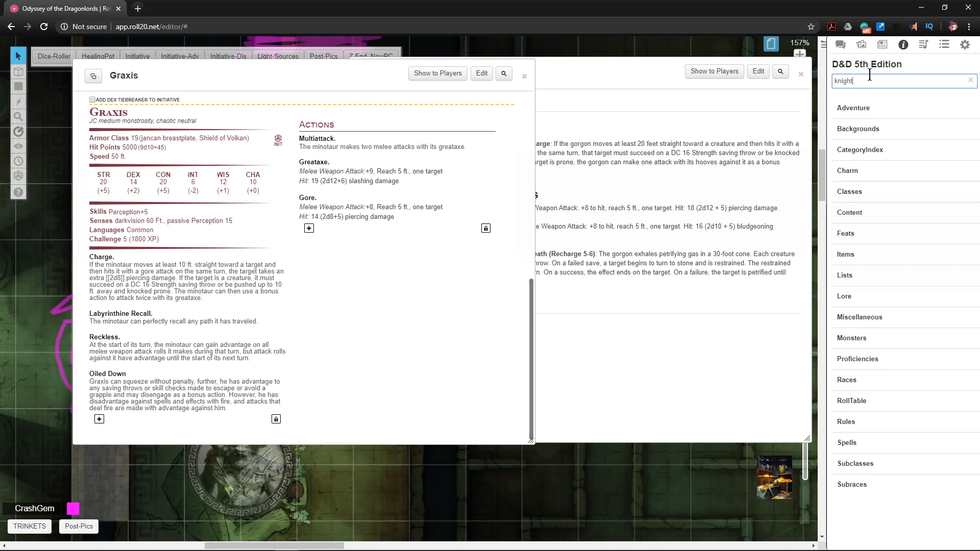
{"action": "type", "text": "ight"}
{"action": "key", "text": "Return"}
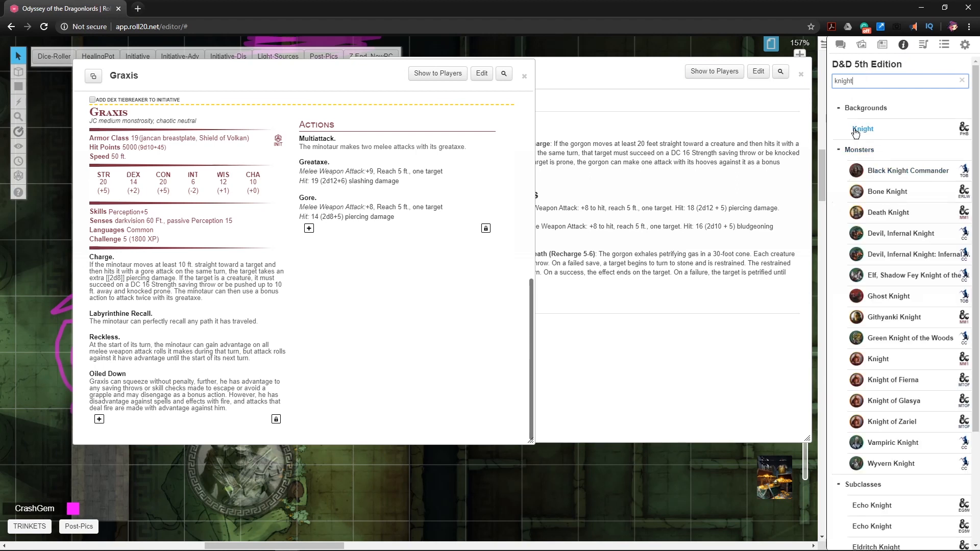
{"action": "left_click", "coordinate": [880, 359]}
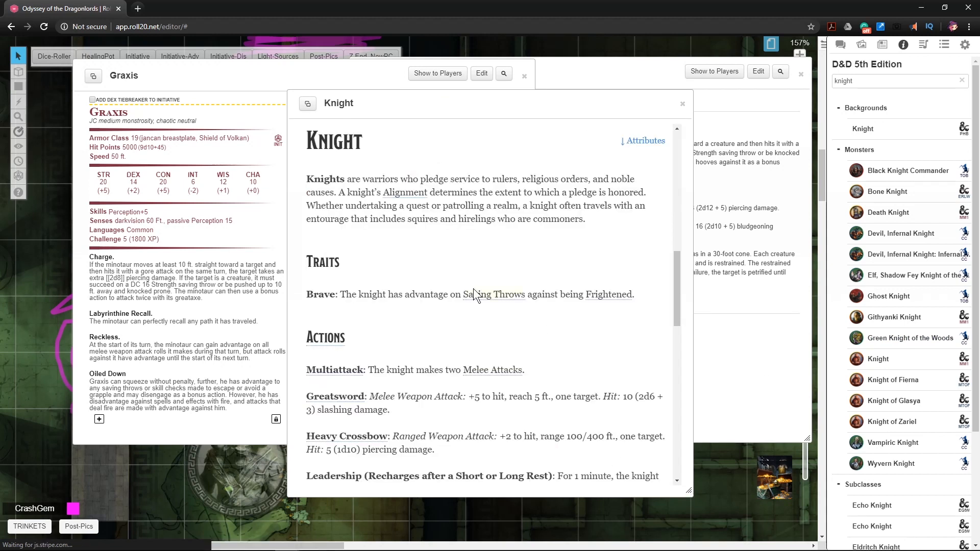
{"action": "scroll", "coordinate": [476, 291], "scroll_direction": "down", "scroll_amount": 2}
{"action": "scroll", "coordinate": [475, 299], "scroll_direction": "down", "scroll_amount": 6}
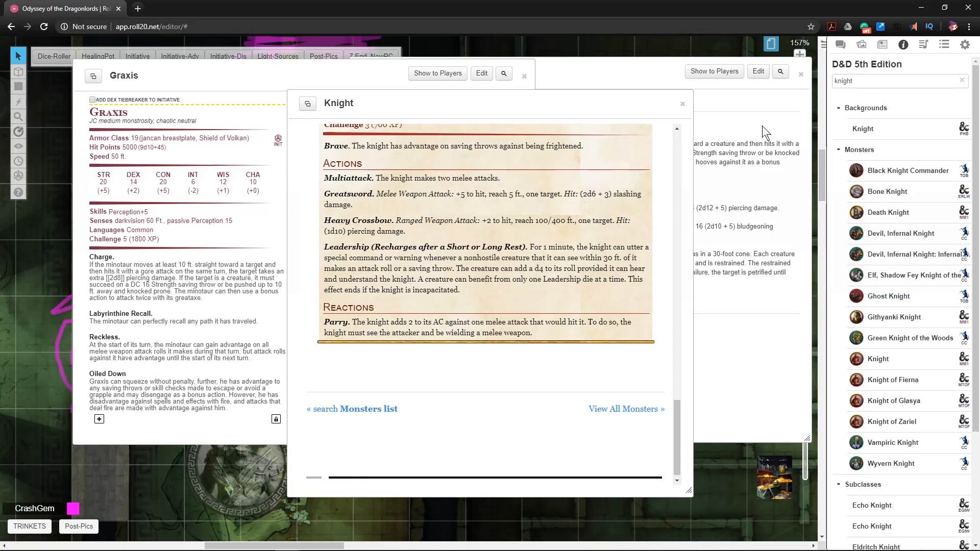
- Examine the Black Knight Commander's traits and actions in the compendium and close both knight entries
{"action": "left_click", "coordinate": [884, 175]}
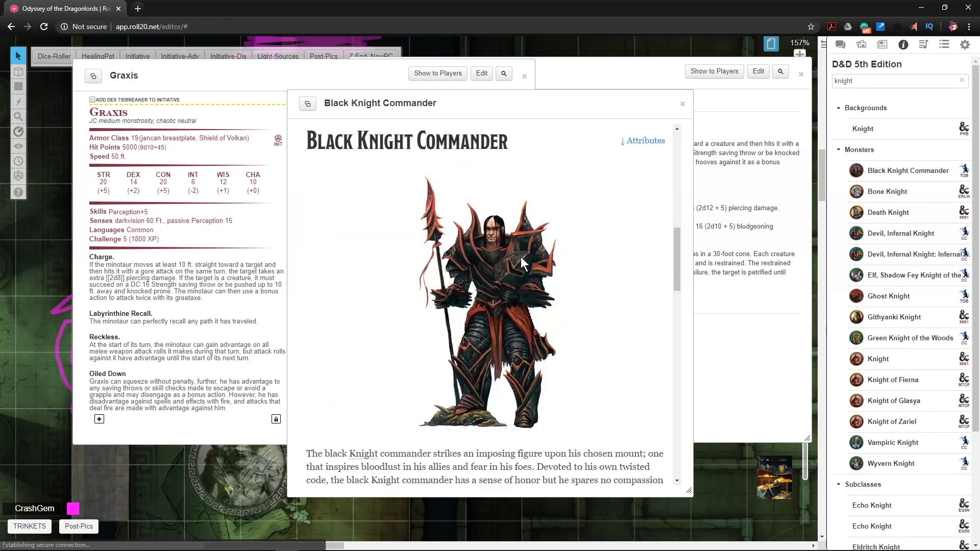
{"action": "scroll", "coordinate": [516, 265], "scroll_direction": "down", "scroll_amount": 10}
{"action": "scroll", "coordinate": [515, 266], "scroll_direction": "up", "scroll_amount": 2}
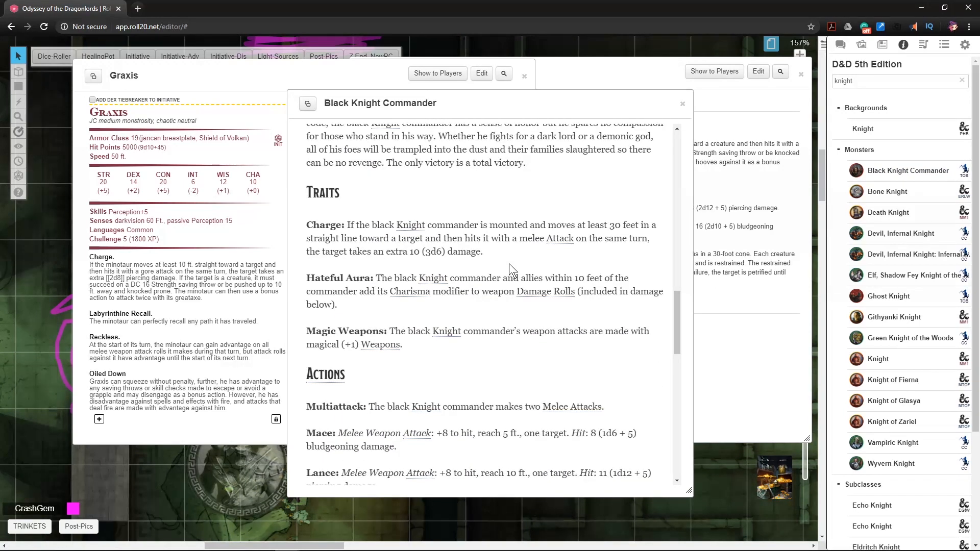
{"action": "scroll", "coordinate": [533, 288], "scroll_direction": "down", "scroll_amount": 4}
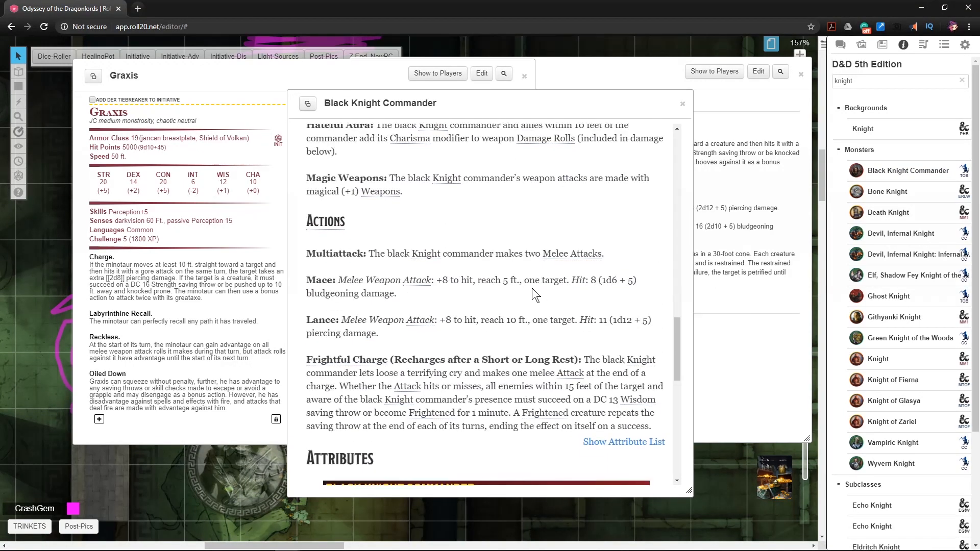
{"action": "scroll", "coordinate": [451, 327], "scroll_direction": "down", "scroll_amount": 5}
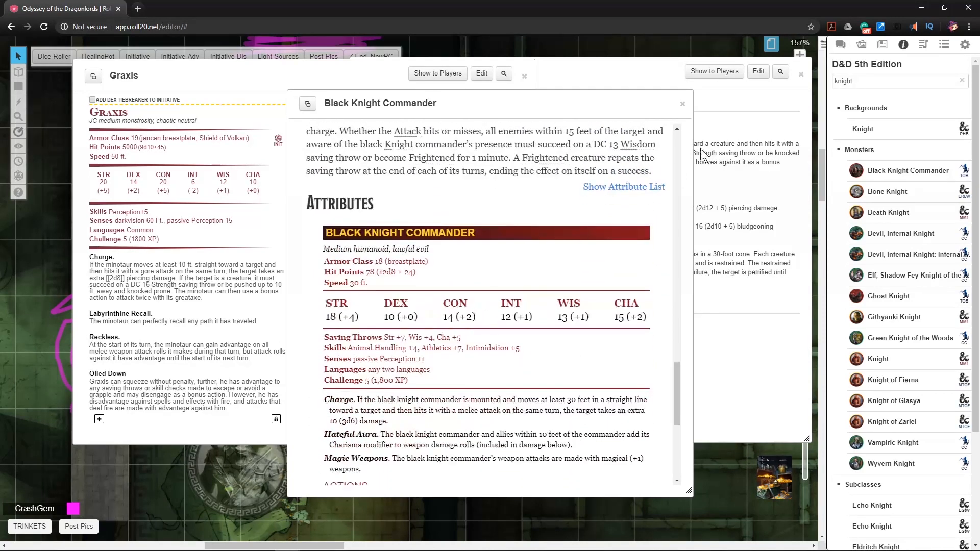
{"action": "left_click", "coordinate": [683, 104]}
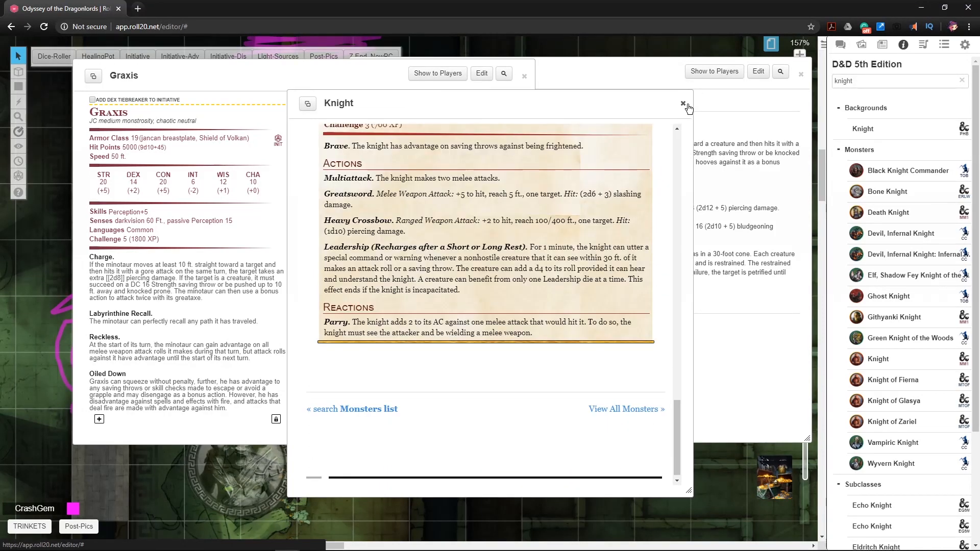
{"action": "left_click", "coordinate": [683, 103]}
- Search the compendium for "orc", view the Orc monster entry and close it
{"action": "left_click_drag", "start_coordinate": [853, 81], "coordinate": [817, 86]}
{"action": "type", "text": "orc"}
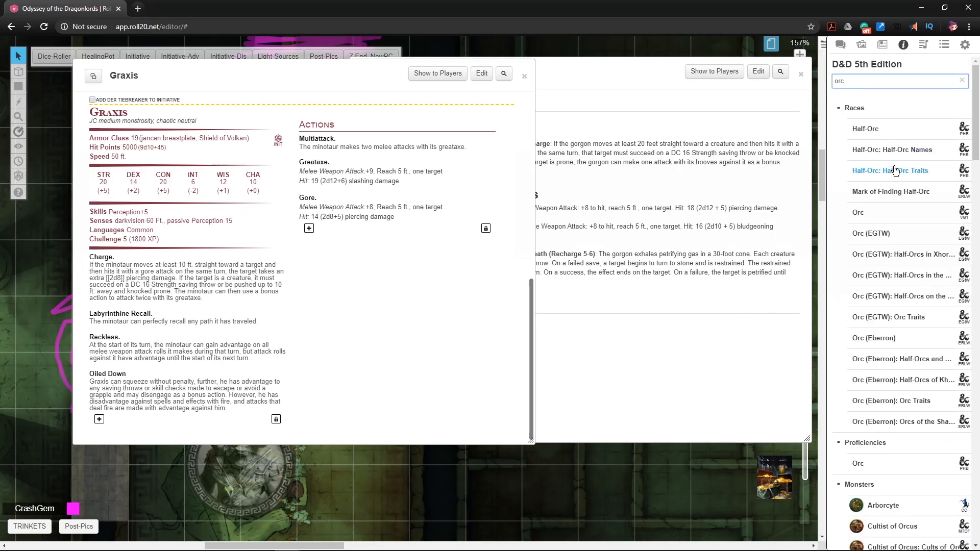
{"action": "scroll", "coordinate": [881, 368], "scroll_direction": "down", "scroll_amount": 4}
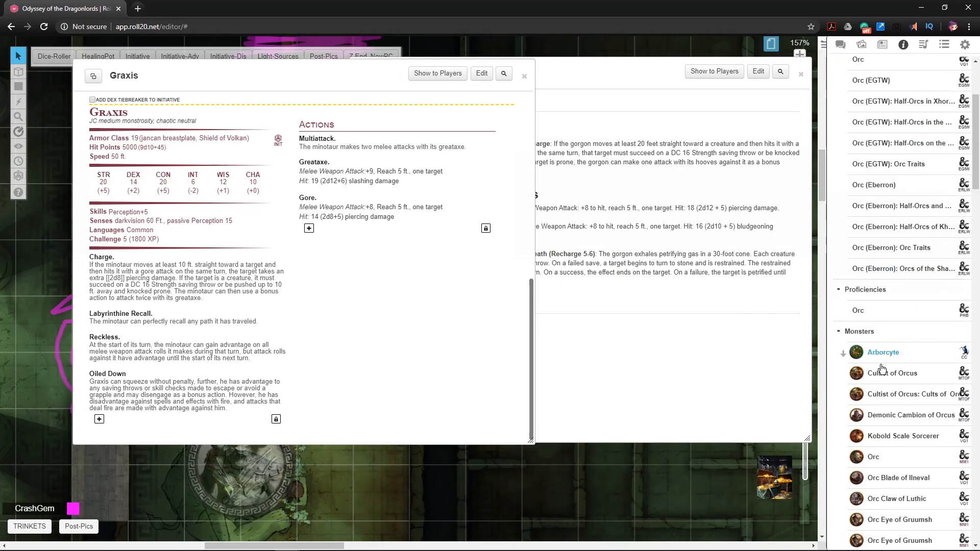
{"action": "left_click", "coordinate": [875, 458]}
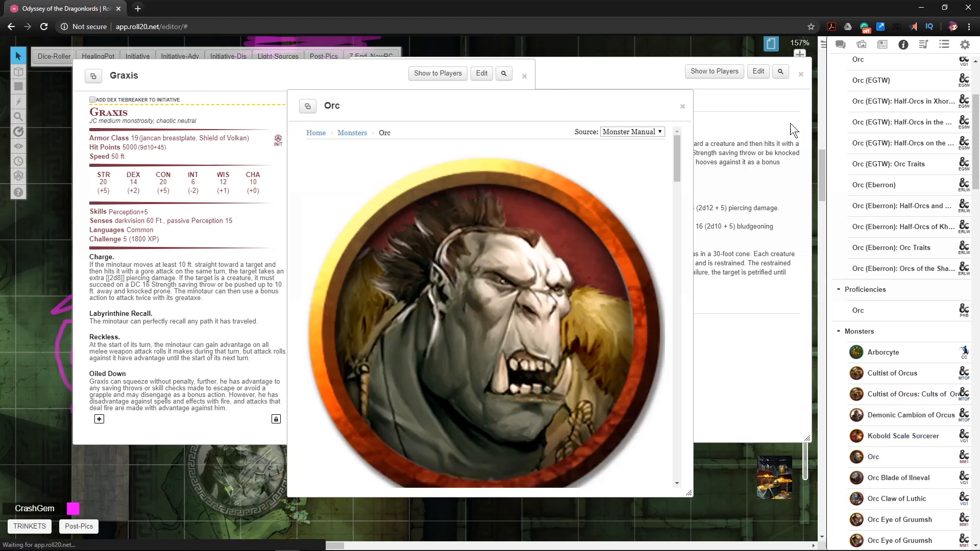
{"action": "left_click", "coordinate": [683, 104]}
- Examine the Orc War Chief's traits and actions in the compendium and close the entry
{"action": "scroll", "coordinate": [886, 459], "scroll_direction": "down", "scroll_amount": 3}
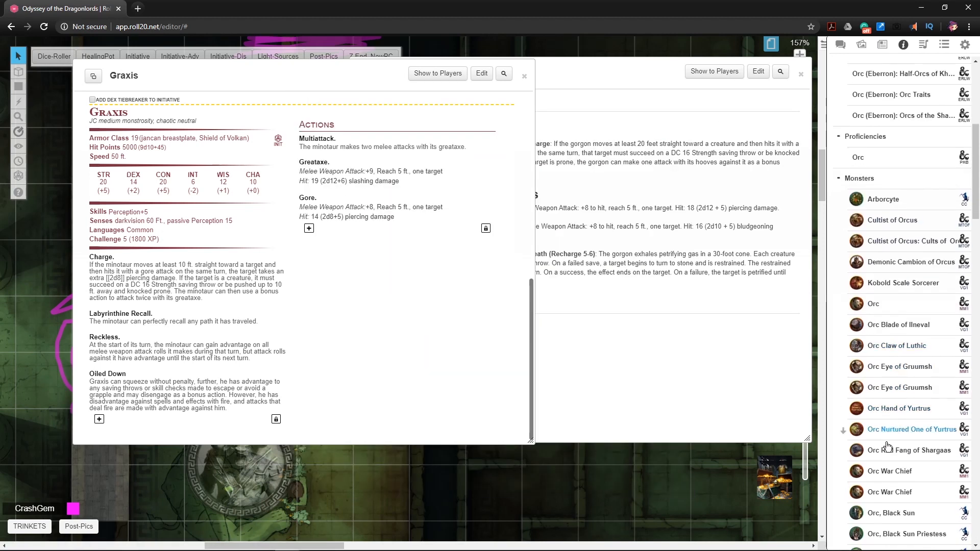
{"action": "scroll", "coordinate": [885, 474], "scroll_direction": "down", "scroll_amount": 2}
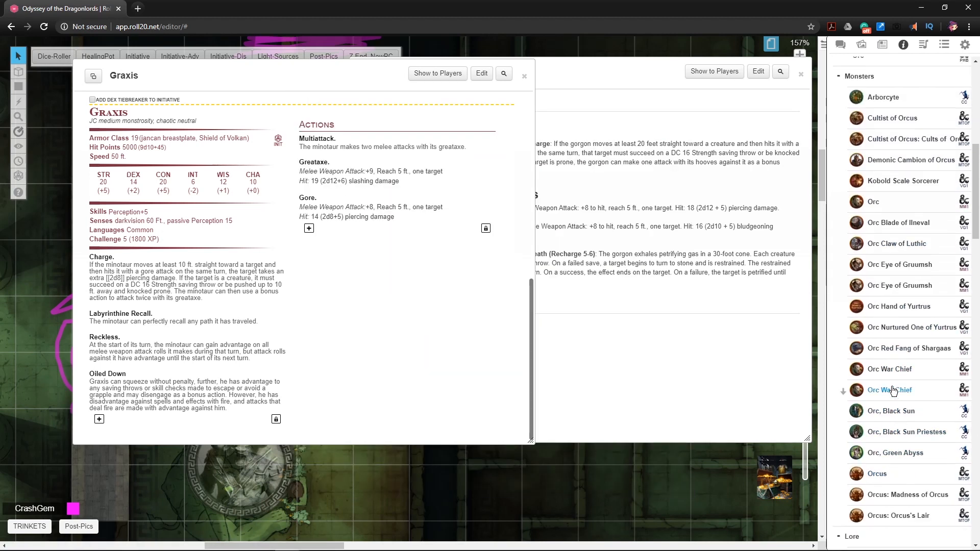
{"action": "left_click", "coordinate": [889, 371]}
{"action": "scroll", "coordinate": [537, 329], "scroll_direction": "down", "scroll_amount": 10}
{"action": "scroll", "coordinate": [534, 329], "scroll_direction": "down", "scroll_amount": 15}
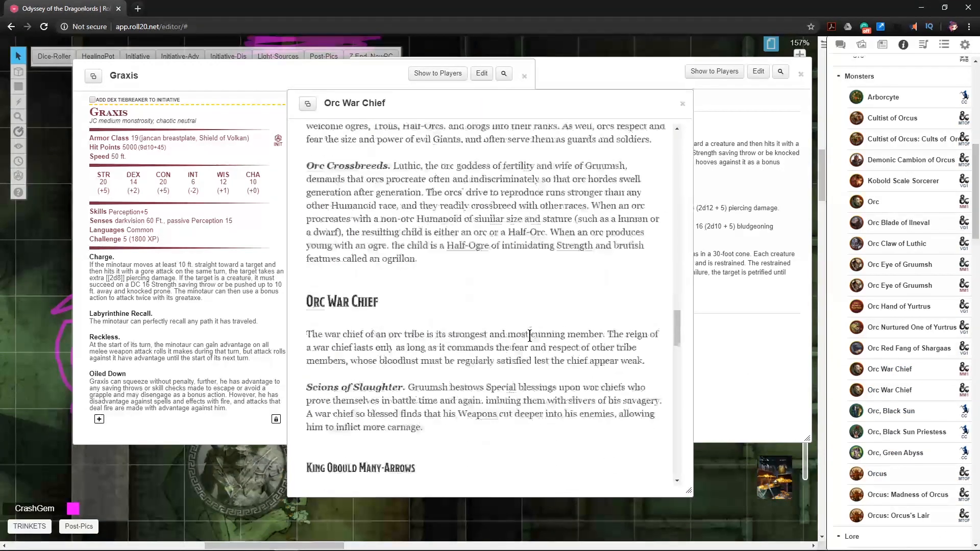
{"action": "scroll", "coordinate": [529, 340], "scroll_direction": "down", "scroll_amount": 5}
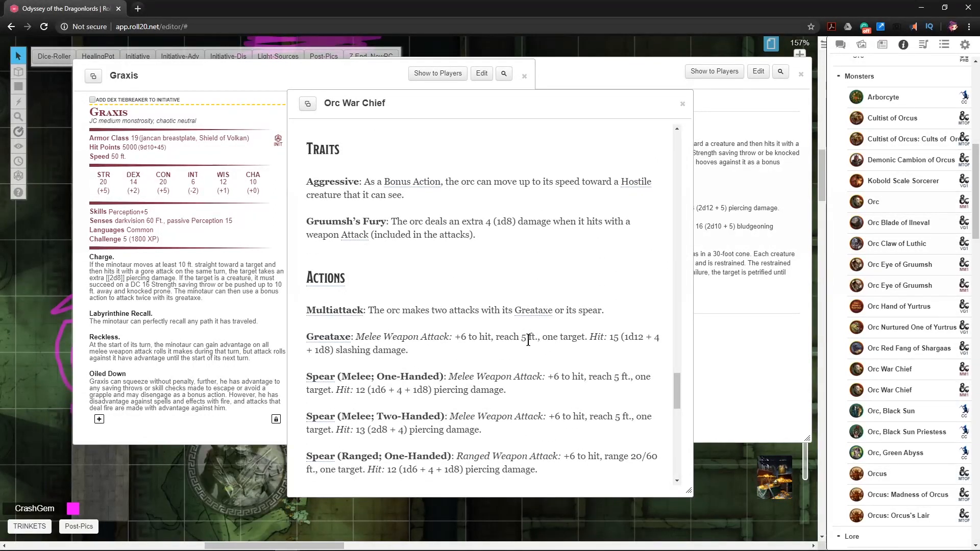
{"action": "scroll", "coordinate": [528, 341], "scroll_direction": "down", "scroll_amount": 6}
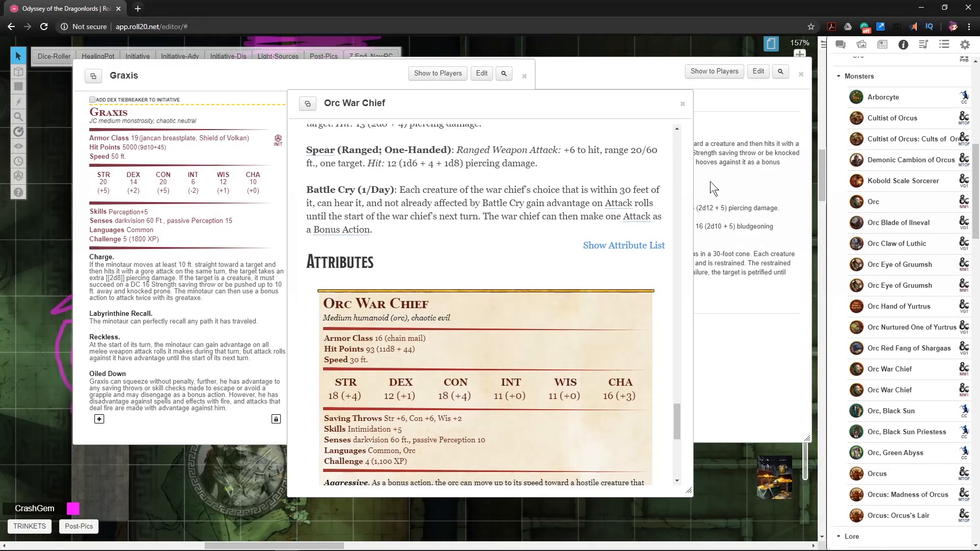
{"action": "left_click", "coordinate": [682, 104]}
{"action": "left_click", "coordinate": [964, 45]}
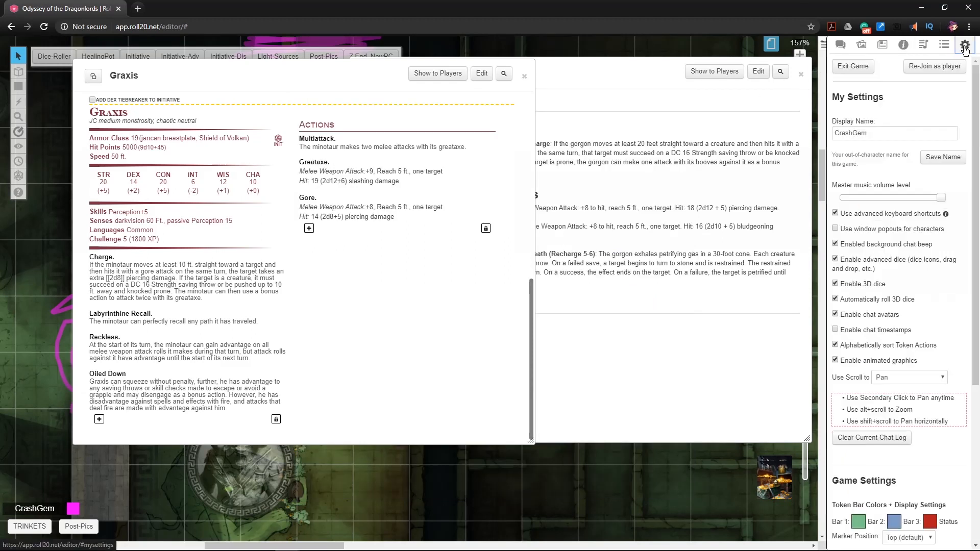
{"action": "scroll", "coordinate": [914, 194], "scroll_direction": "down", "scroll_amount": 5}
{"action": "scroll", "coordinate": [916, 200], "scroll_direction": "up", "scroll_amount": 5}
{"action": "left_click", "coordinate": [864, 48]}
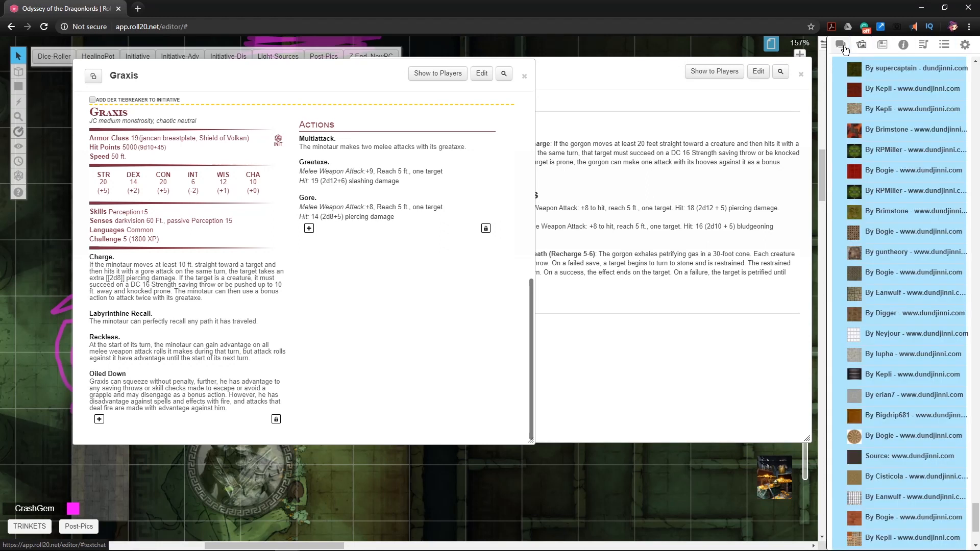
{"action": "left_click", "coordinate": [841, 44]}
{"action": "left_click", "coordinate": [901, 45]}
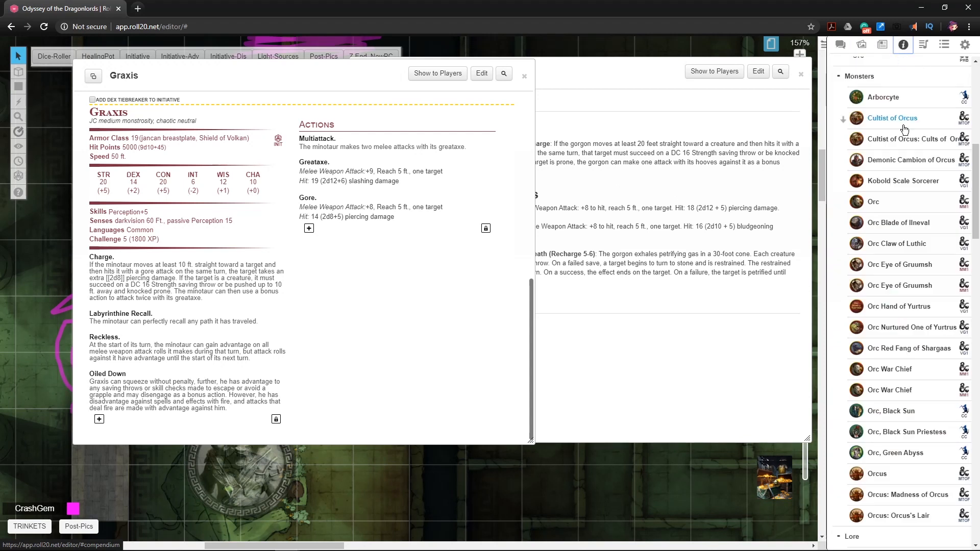
- Search the compendium for "knight" again and examine the traits in the Knight of Zariel entry
{"action": "triple_click", "coordinate": [863, 80]}
{"action": "type", "text": "knight"}
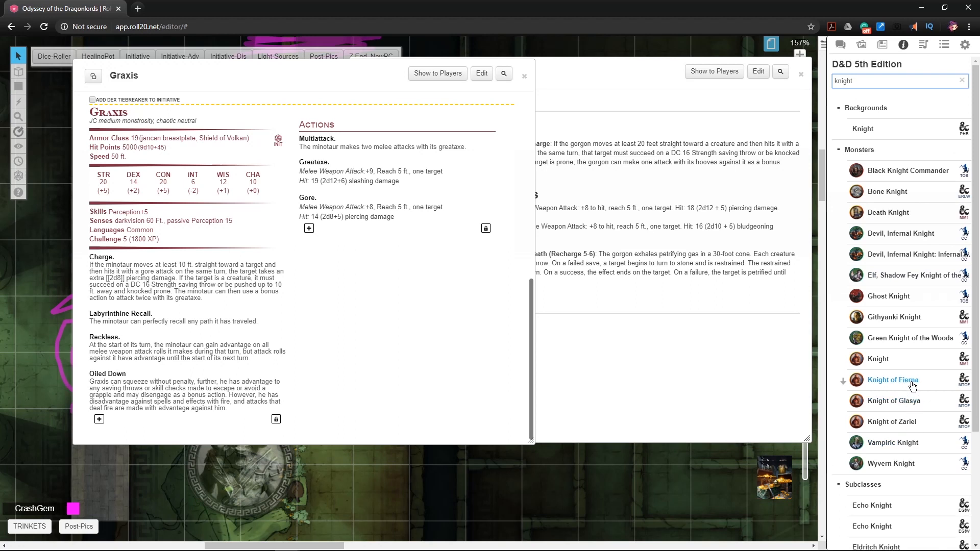
{"action": "left_click", "coordinate": [907, 423]}
{"action": "scroll", "coordinate": [470, 317], "scroll_direction": "down", "scroll_amount": 5}
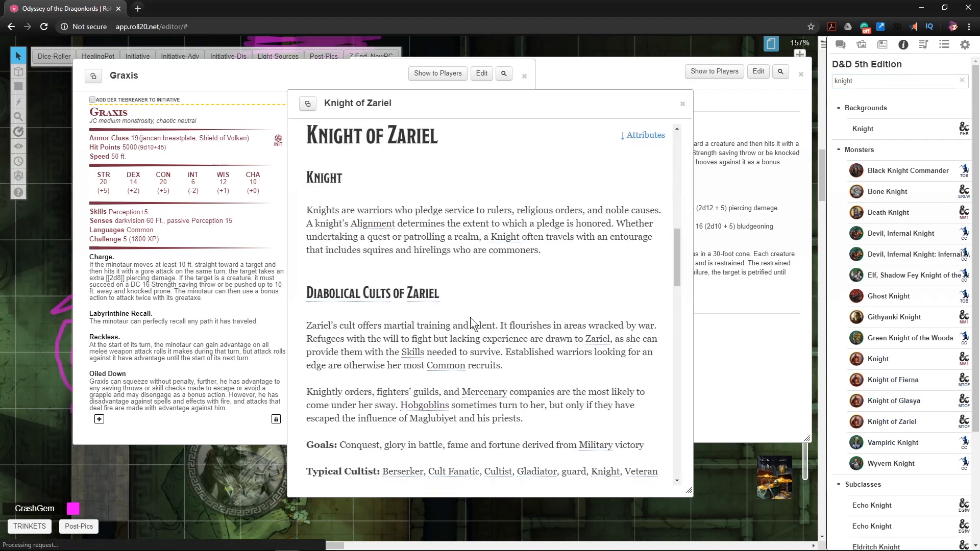
{"action": "scroll", "coordinate": [488, 327], "scroll_direction": "down", "scroll_amount": 3}
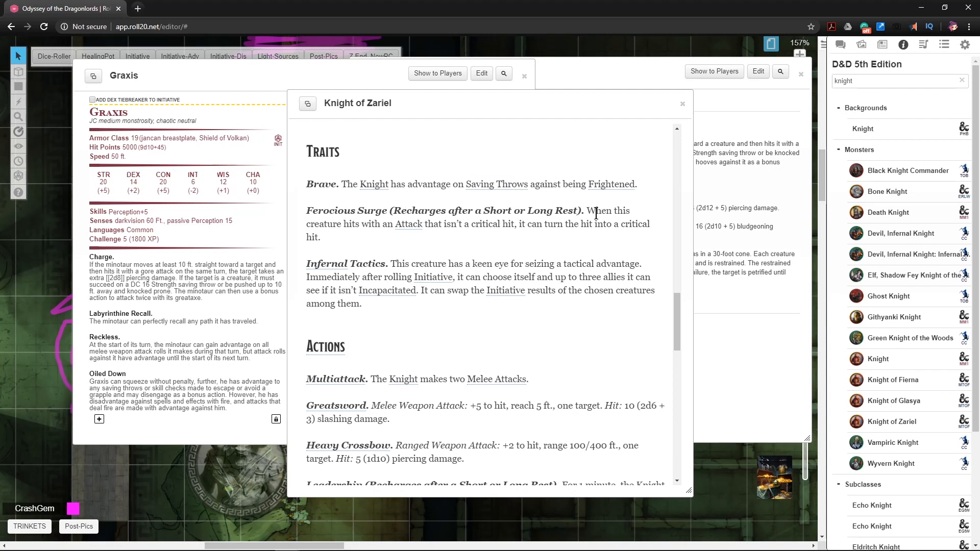
- Replace the description of Graxis's Reckless trait with the Ferocious Surge text copied from the Knight of Zariel
{"action": "left_click_drag", "start_coordinate": [587, 209], "coordinate": [353, 249]}
{"action": "key", "text": "ctrl+c"}
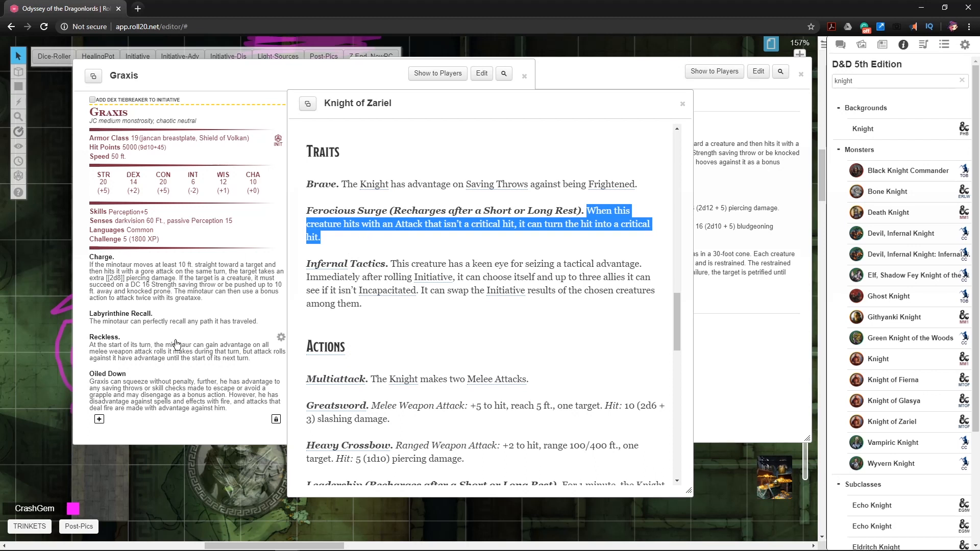
{"action": "left_click", "coordinate": [239, 337]}
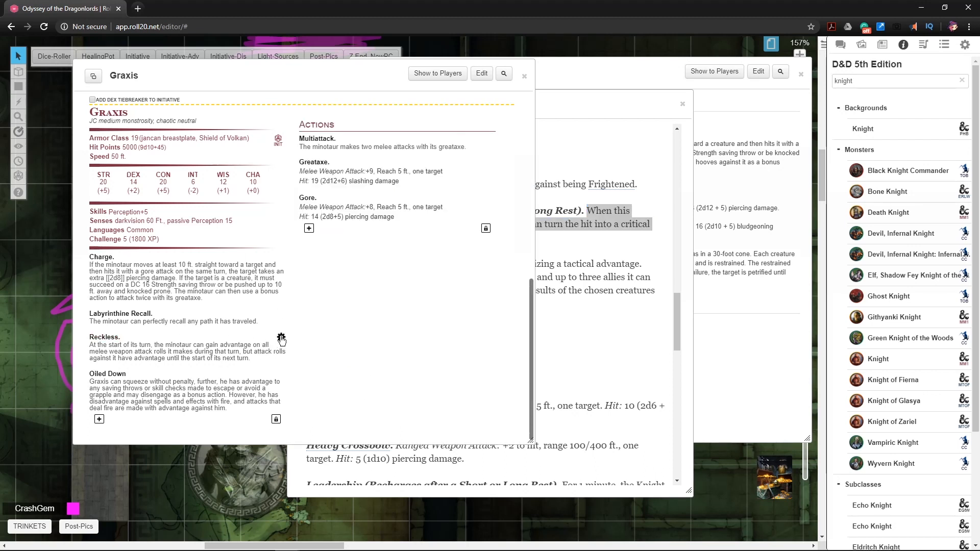
{"action": "left_click", "coordinate": [281, 336]}
{"action": "left_click", "coordinate": [149, 358]}
{"action": "key", "text": "ctrl+a"}
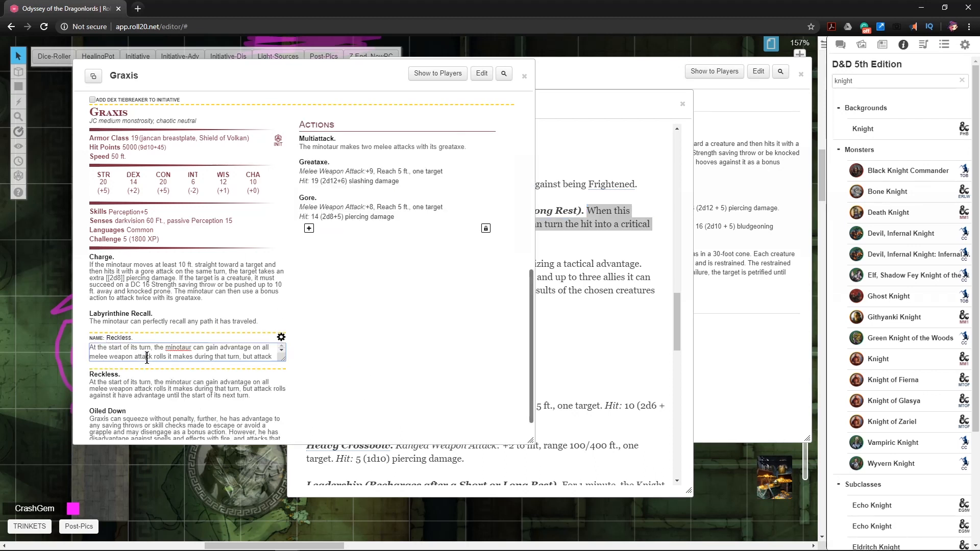
{"action": "key", "text": "ctrl+v"}
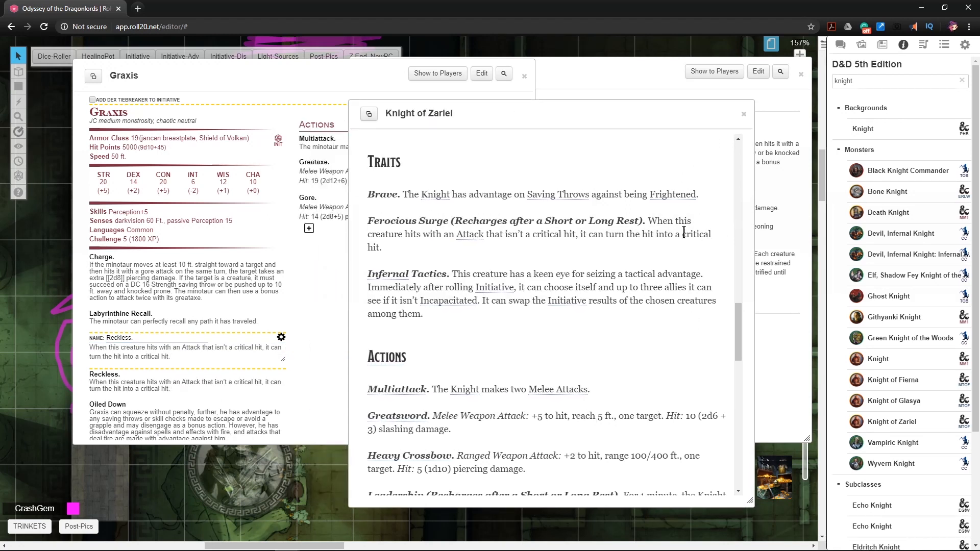
- Rename Graxis's Reckless trait to "Ferocious Surge (recharges on a 5 or 6)" and close its edit fields
{"action": "left_click_drag", "start_coordinate": [449, 224], "coordinate": [369, 225]}
{"action": "key", "text": "ctrl+c"}
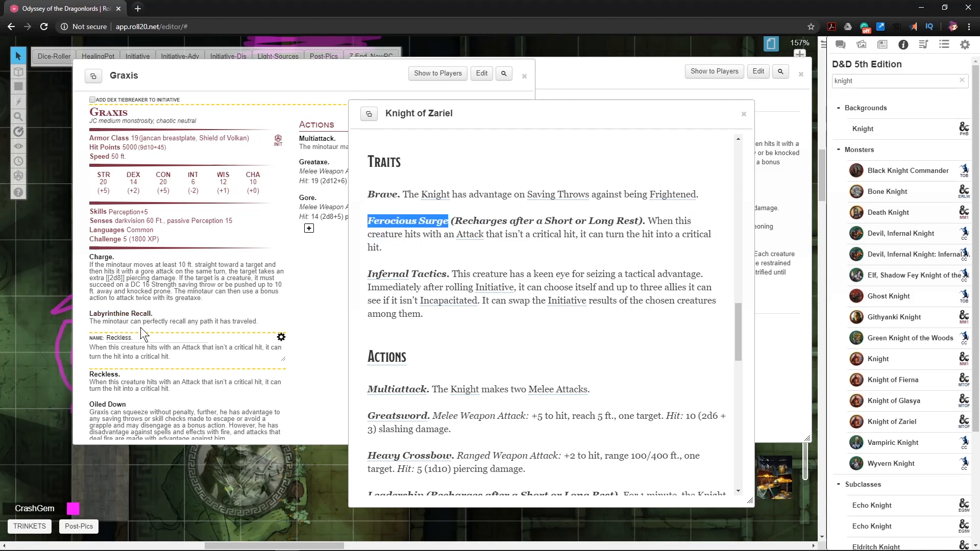
{"action": "left_click_drag", "start_coordinate": [133, 337], "coordinate": [105, 337]}
{"action": "key", "text": "ctrl+v"}
{"action": "type", "text": "(r"}
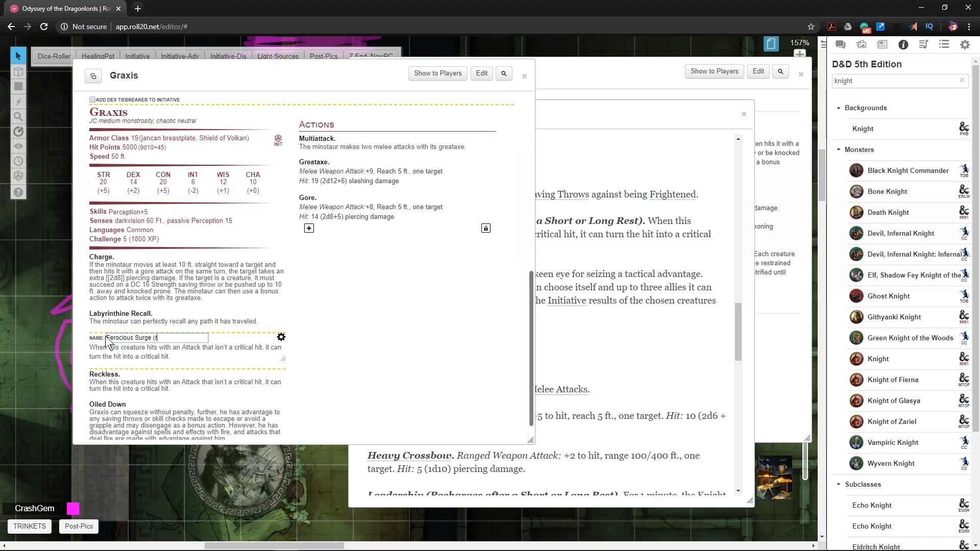
{"action": "type", "text": "echarges on a 5 or 6)"}
{"action": "left_click", "coordinate": [280, 338]}
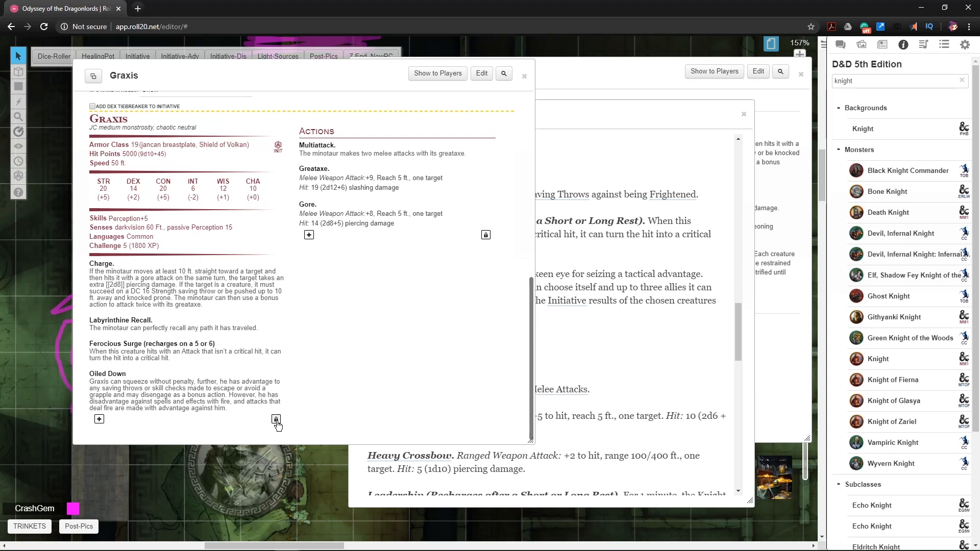
- Close the Knight of Zariel entry and search the compendium for "earth"
{"action": "left_click_drag", "start_coordinate": [637, 111], "coordinate": [664, 107]}
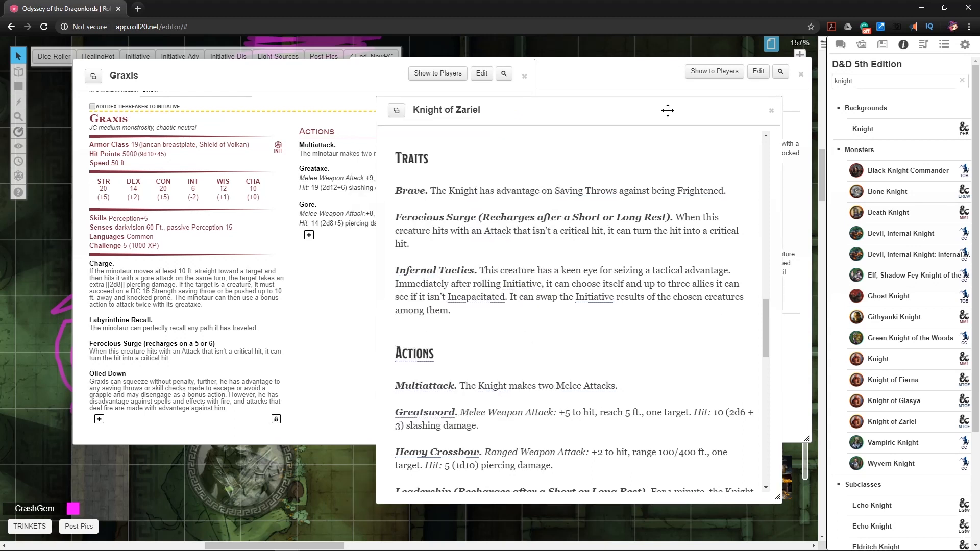
{"action": "left_click", "coordinate": [770, 111]}
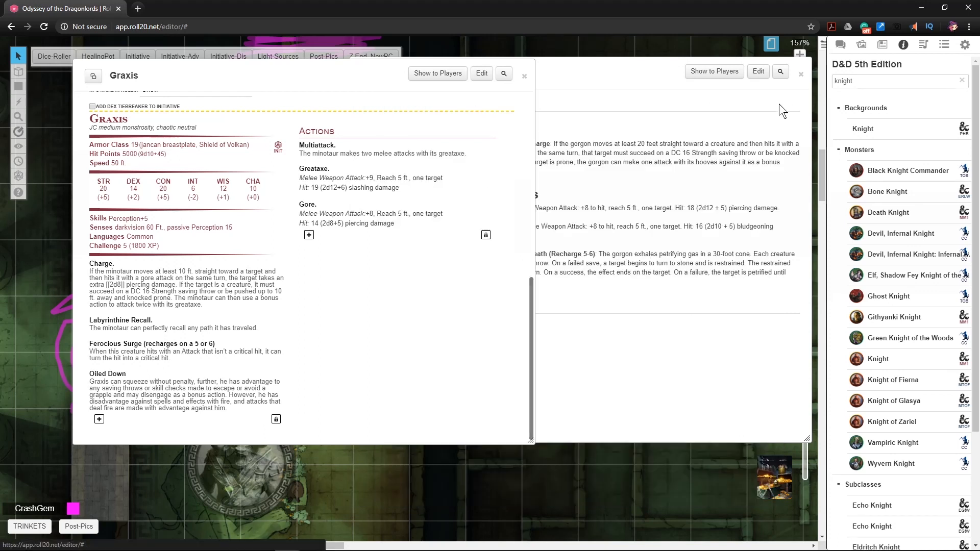
{"action": "left_click_drag", "start_coordinate": [865, 81], "coordinate": [831, 69]}
{"action": "key", "text": "BackSpace"}
{"action": "type", "text": "earth"}
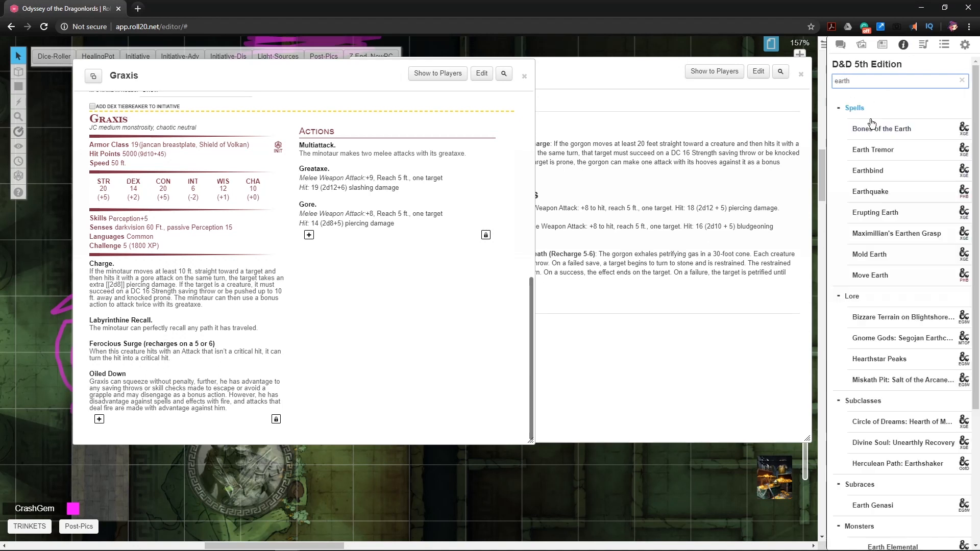
- Open the Earth Elemental monster entry from the compendium results and copy the description of its Siege Monster trait
{"action": "scroll", "coordinate": [887, 307], "scroll_direction": "down", "scroll_amount": 2}
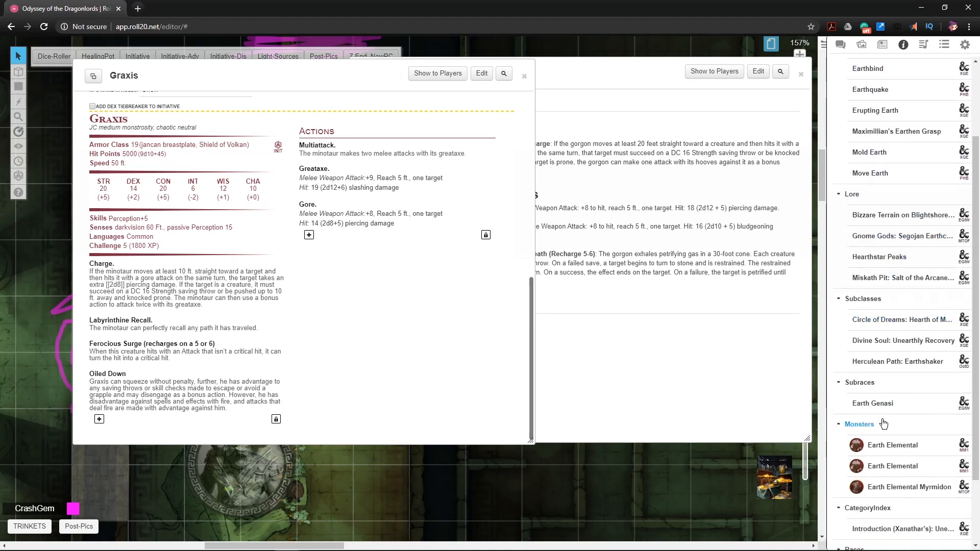
{"action": "left_click", "coordinate": [892, 445]}
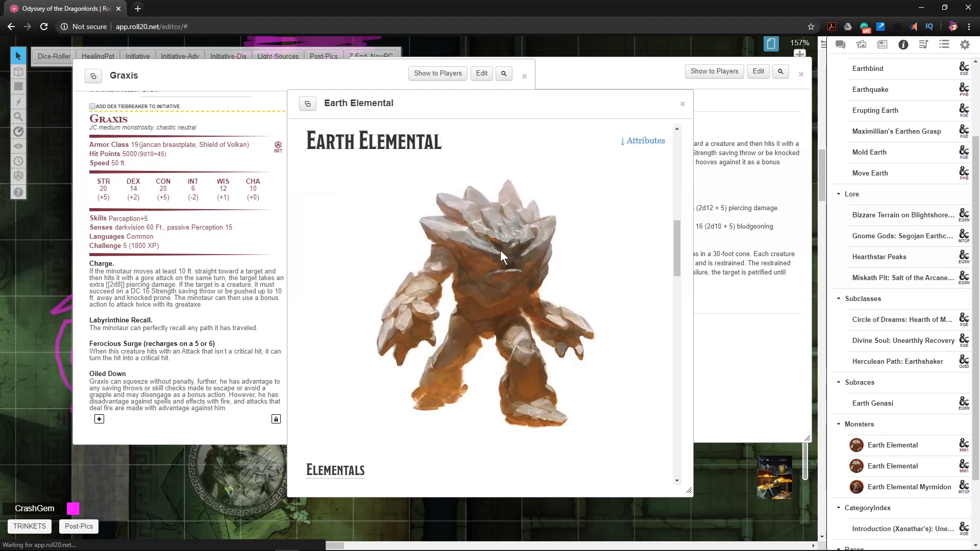
{"action": "scroll", "coordinate": [498, 252], "scroll_direction": "down", "scroll_amount": 8}
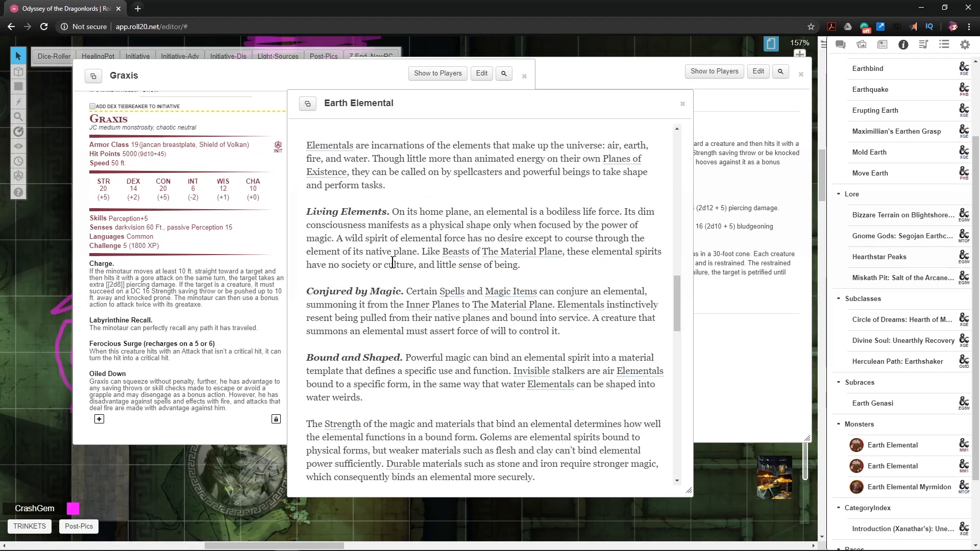
{"action": "scroll", "coordinate": [402, 288], "scroll_direction": "down", "scroll_amount": 6}
{"action": "scroll", "coordinate": [403, 289], "scroll_direction": "down", "scroll_amount": 4}
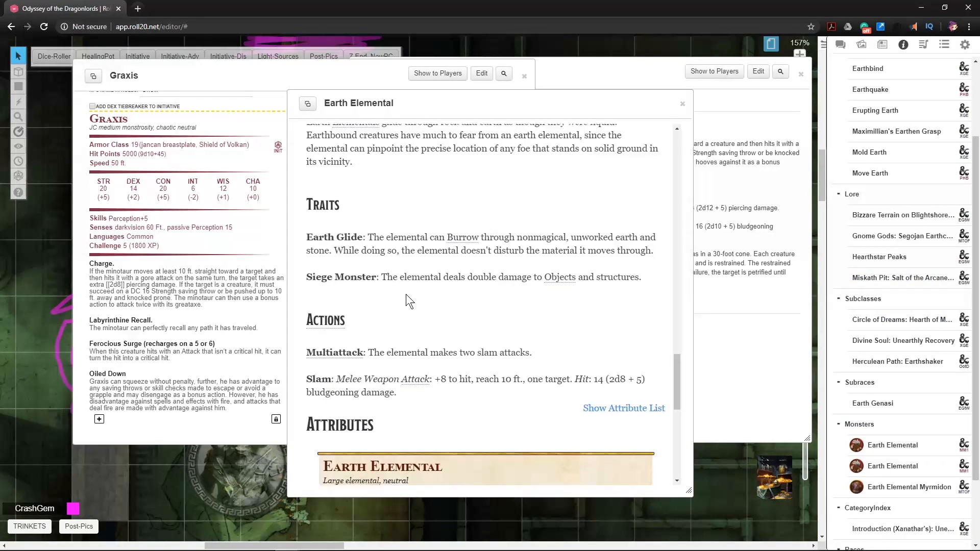
{"action": "left_click_drag", "start_coordinate": [644, 278], "coordinate": [382, 277]}
{"action": "key", "text": "ctrl+c"}
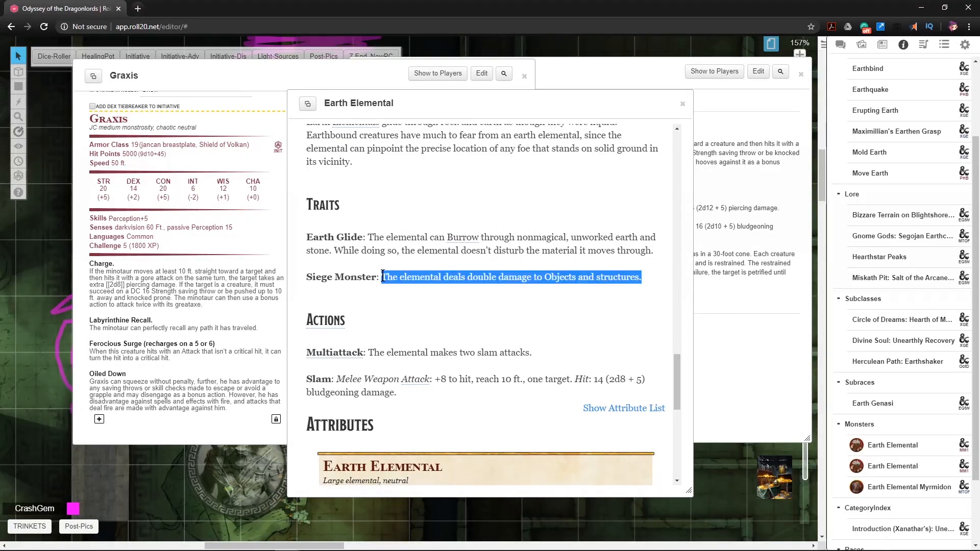
- Rename Graxis's Oiled Down trait to "Siege Monster", checking the spelling against the Earth Elemental entry
{"action": "left_click", "coordinate": [167, 435]}
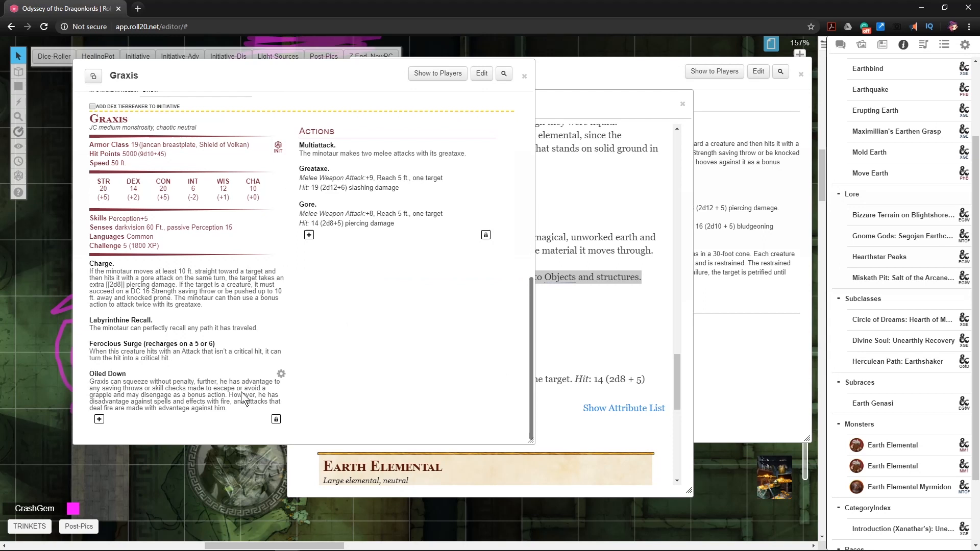
{"action": "left_click", "coordinate": [280, 373]}
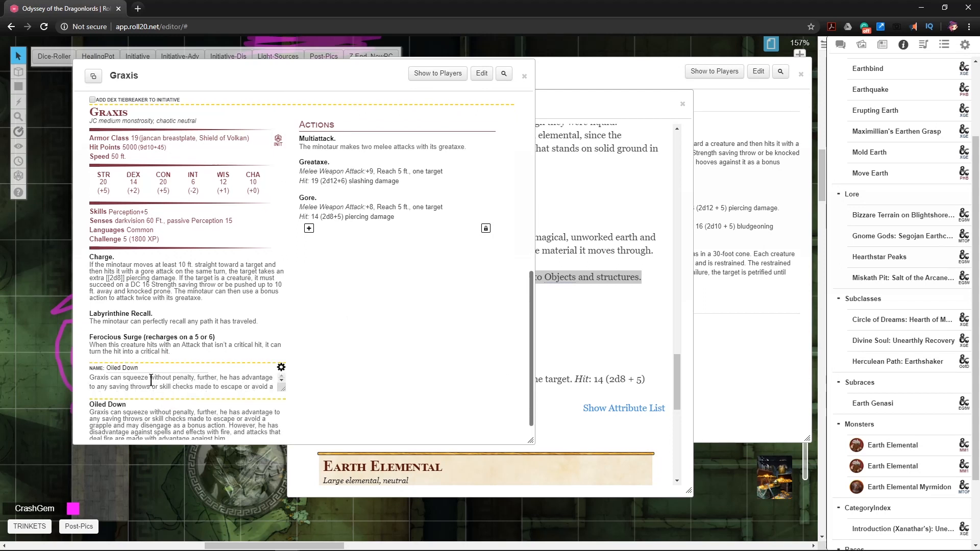
{"action": "left_click_drag", "start_coordinate": [151, 368], "coordinate": [73, 362]}
{"action": "type", "text": "Se"}
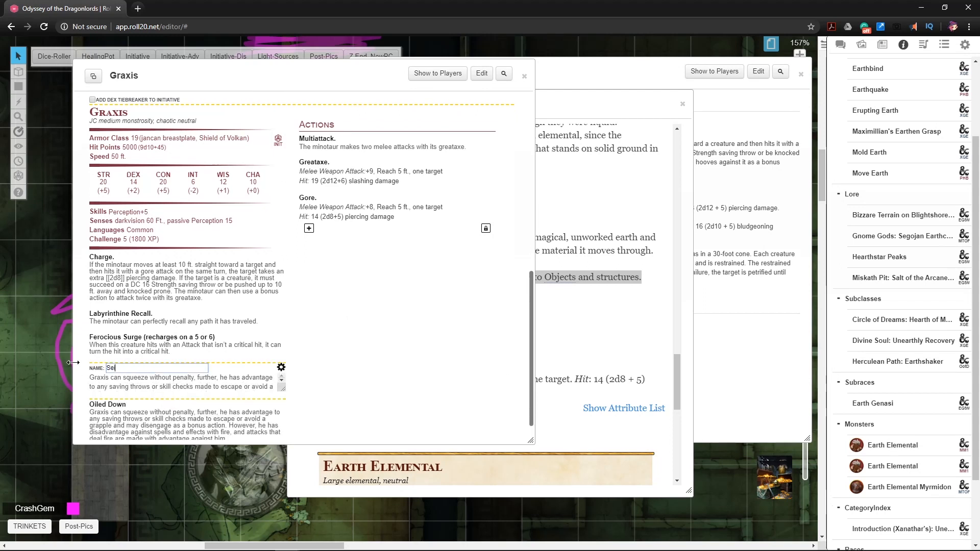
{"action": "type", "text": "ige Monster"}
{"action": "right_click", "coordinate": [116, 369]}
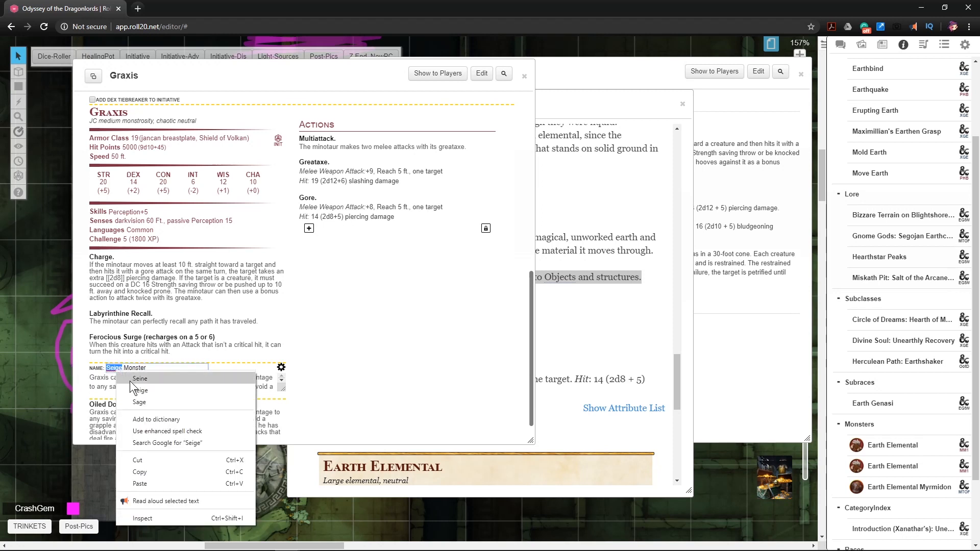
{"action": "left_click", "coordinate": [139, 402]}
{"action": "left_click_drag", "start_coordinate": [121, 368], "coordinate": [110, 366]}
{"action": "type", "text": "eige"}
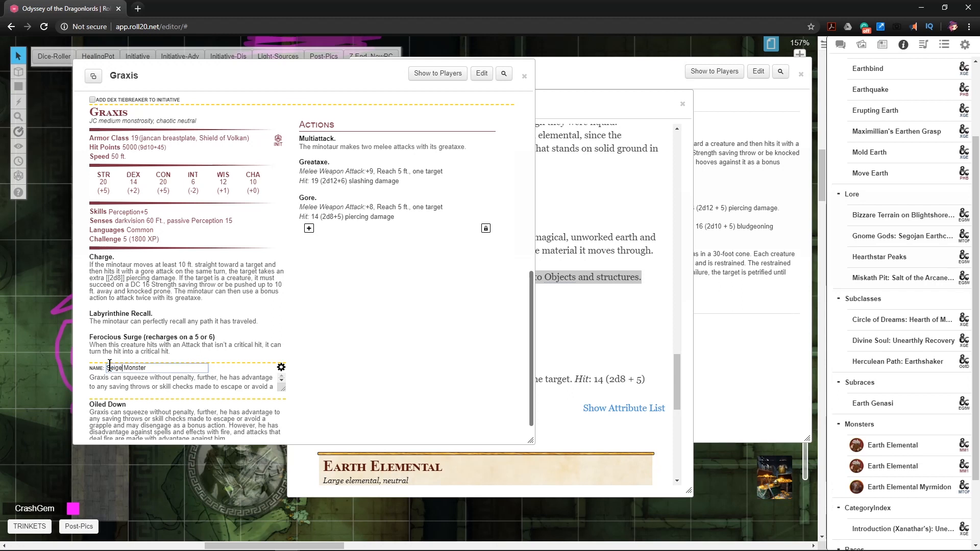
{"action": "left_click", "coordinate": [659, 351]}
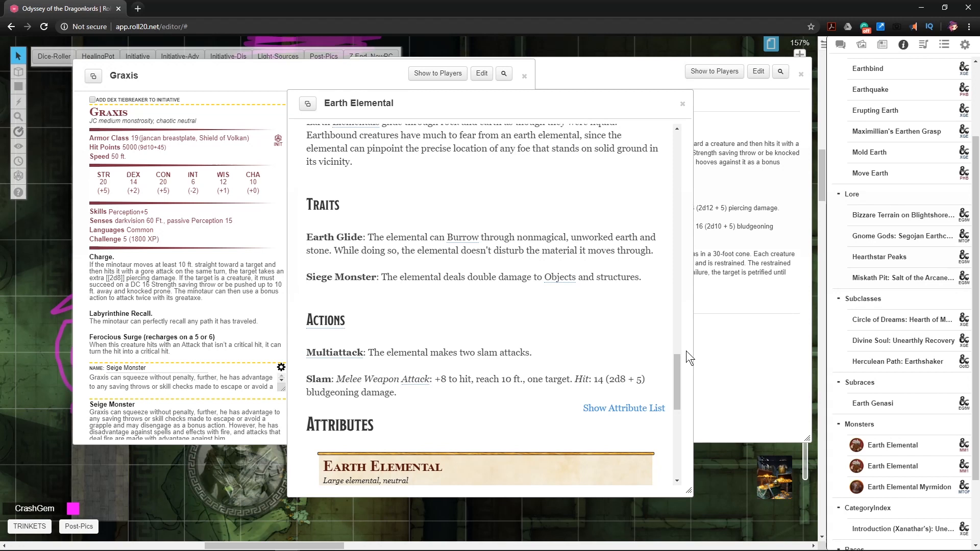
{"action": "left_click", "coordinate": [114, 367]}
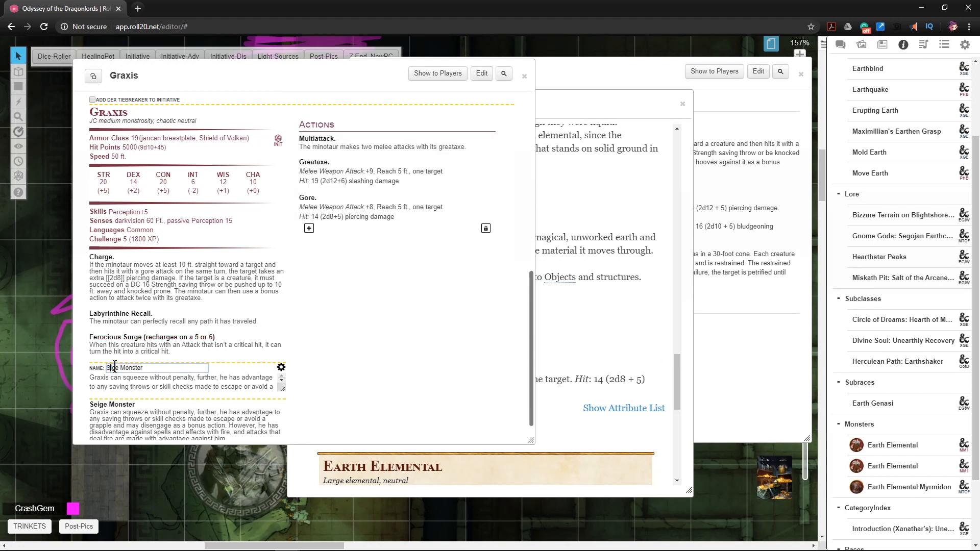
{"action": "type", "text": "e"}
- Replace the Siege Monster trait's description with the copied text, shortened to "Deals double damage to Objects and structures.", and close its edit fields
{"action": "left_click", "coordinate": [126, 384]}
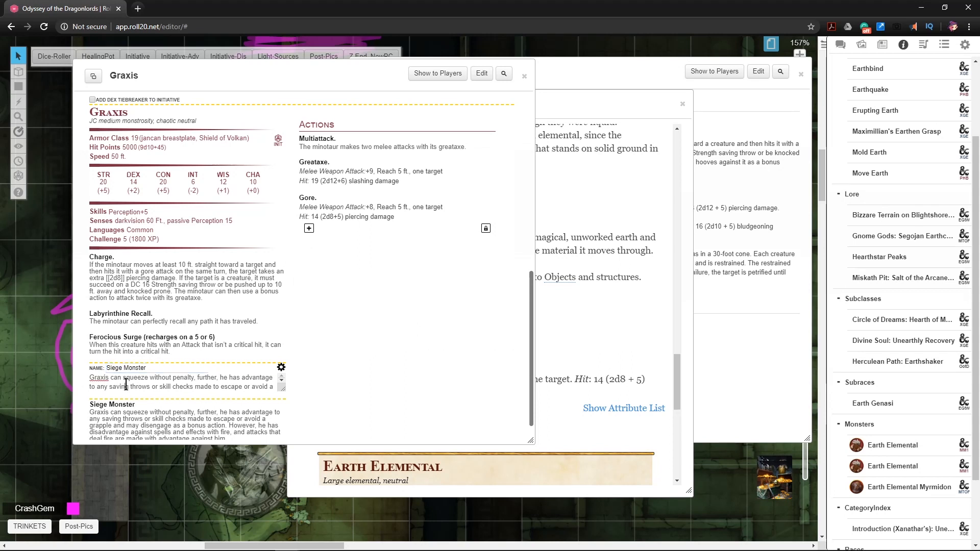
{"action": "key", "text": "ctrl+a"}
{"action": "key", "text": "ctrl+v"}
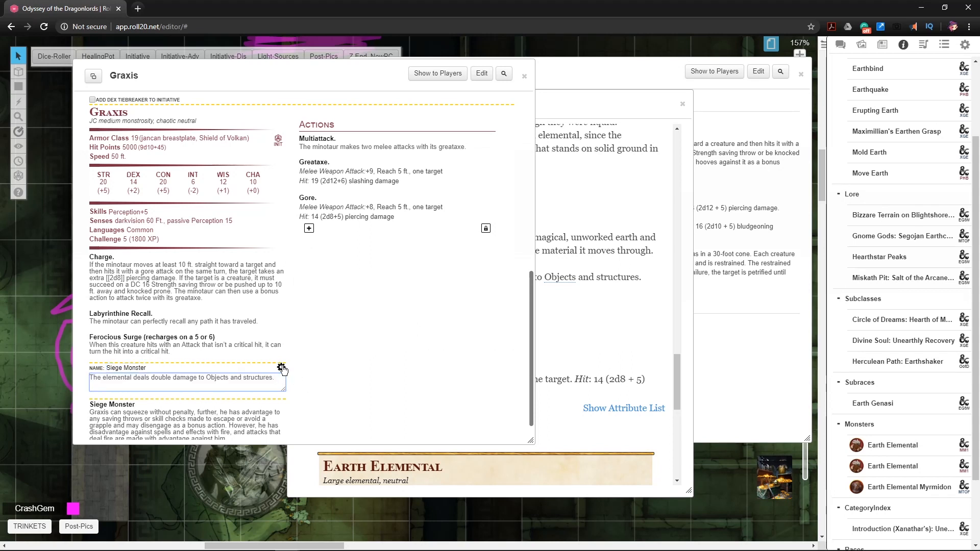
{"action": "left_click_drag", "start_coordinate": [135, 378], "coordinate": [80, 376]}
{"action": "type", "text": "D"}
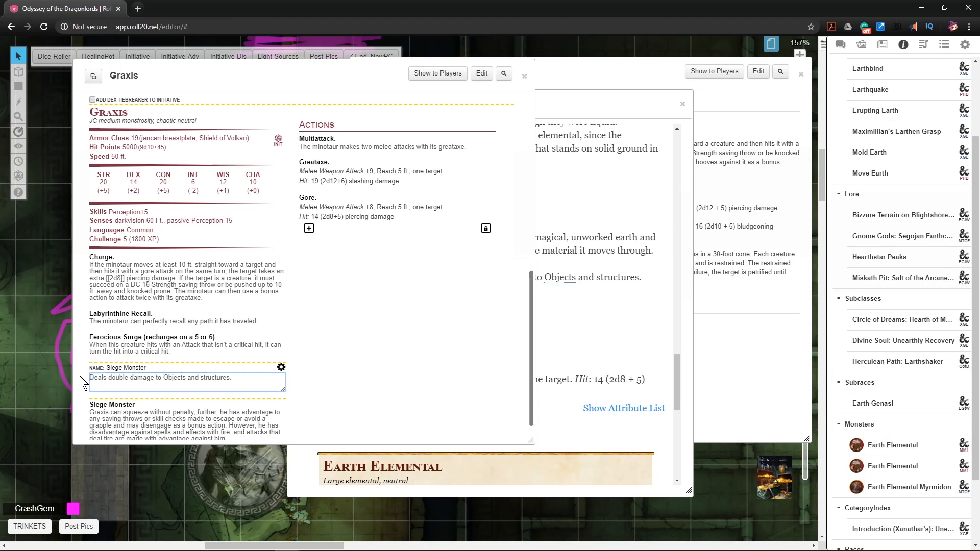
{"action": "left_click", "coordinate": [281, 368]}
{"action": "scroll", "coordinate": [653, 296], "scroll_direction": "down", "scroll_amount": 1}
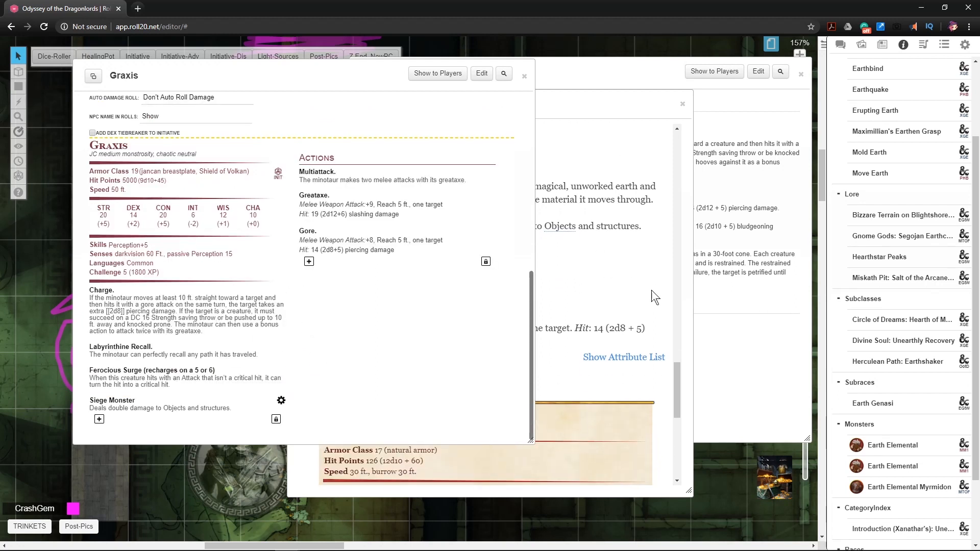
- Copy the description of the Petrifying Breath action from the Gorgon's bio
{"action": "left_click", "coordinate": [734, 337]}
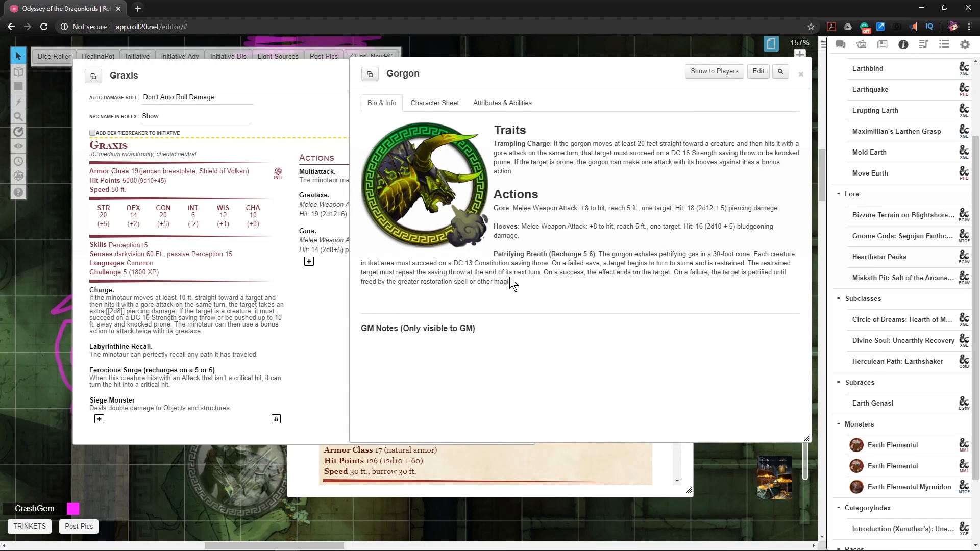
{"action": "left_click_drag", "start_coordinate": [598, 253], "coordinate": [622, 287]}
{"action": "key", "text": "ctrl+c"}
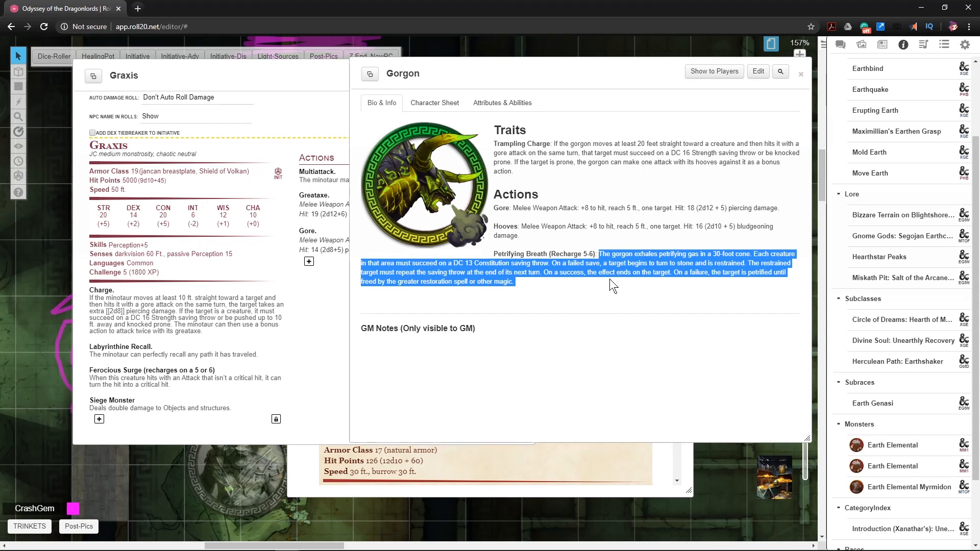
- Add a new action to Graxis's stat block named "Petrifying Breath (recharges 5-6)"
{"action": "left_click", "coordinate": [333, 368]}
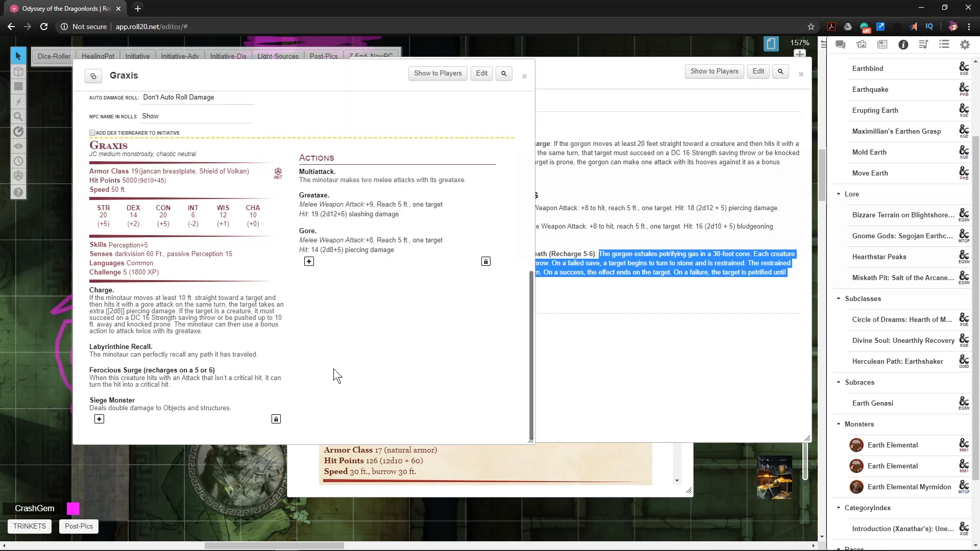
{"action": "left_click", "coordinate": [309, 261]}
{"action": "left_click", "coordinate": [325, 268]}
{"action": "type", "text": "Pe"}
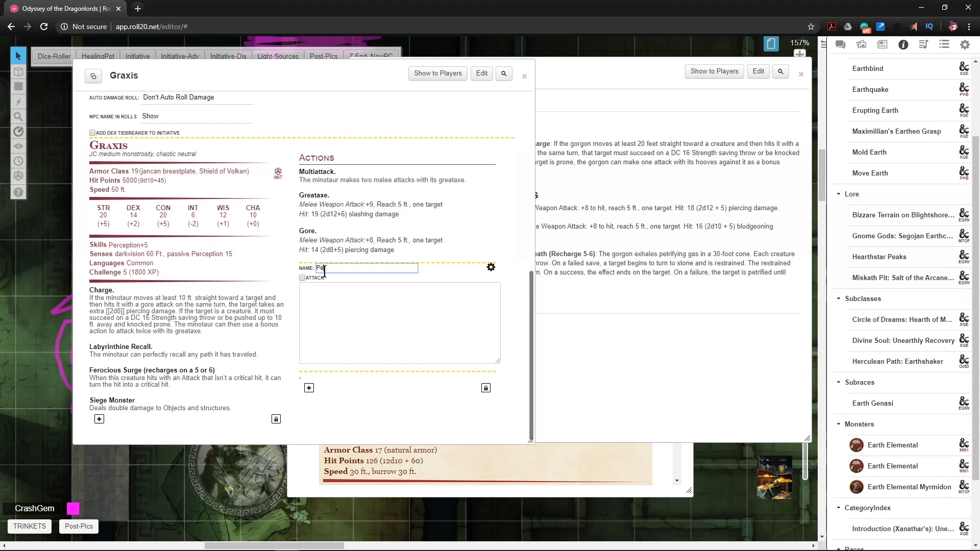
{"action": "type", "text": "trifying Breath (recharges "}
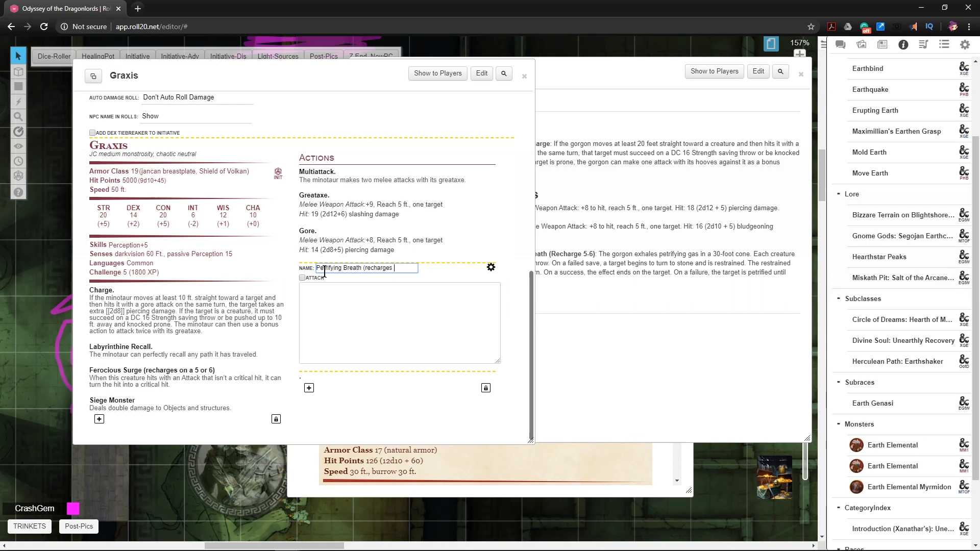
{"action": "type", "text": "5-6)"}
- Fill in the Petrifying Breath action's description with the text copied from the Gorgon and close its edit fields
{"action": "left_click", "coordinate": [353, 302]}
{"action": "key", "text": "ctrl+v"}
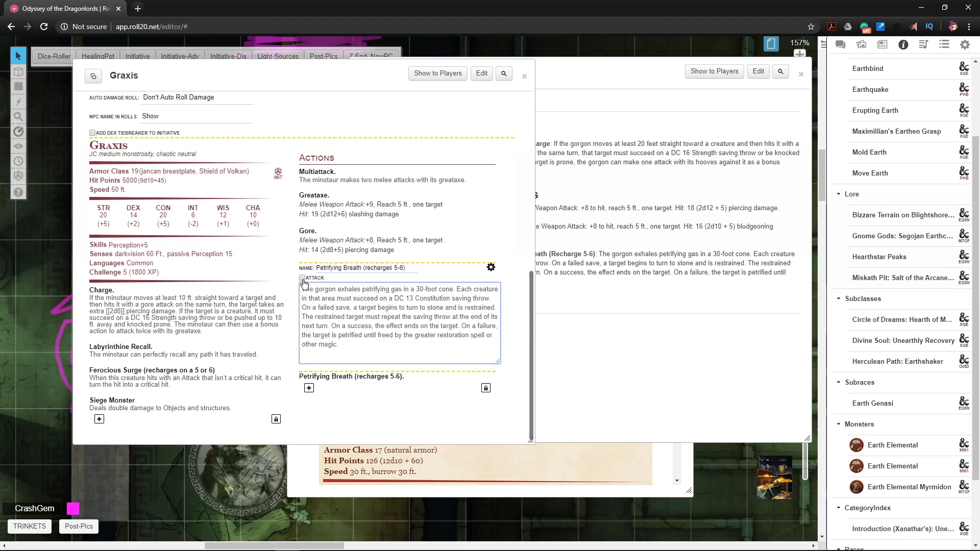
{"action": "left_click", "coordinate": [492, 268]}
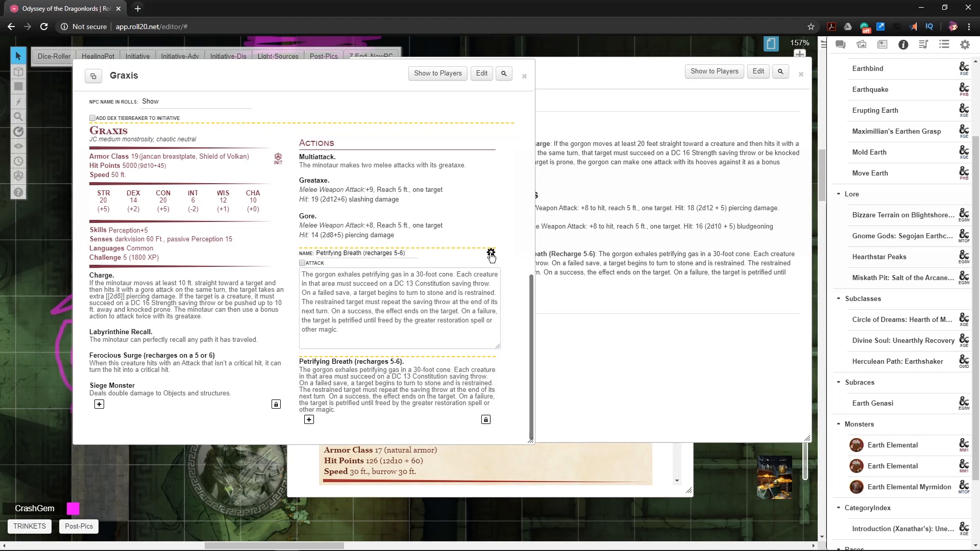
{"action": "left_click", "coordinate": [491, 254]}
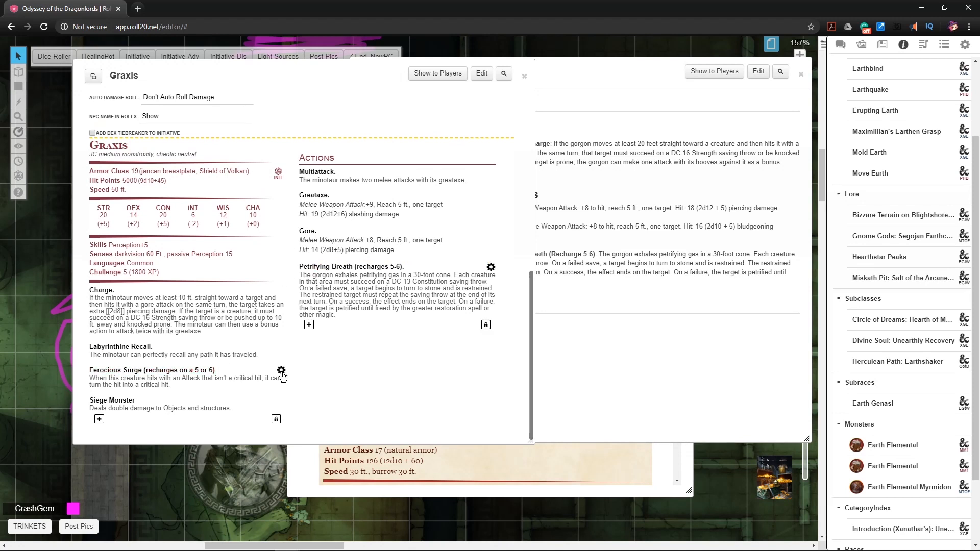
- Change the recharge wording in the Ferocious Surge trait's name to "recharges on a 5-6" and close its edit fields
{"action": "left_click", "coordinate": [279, 373]}
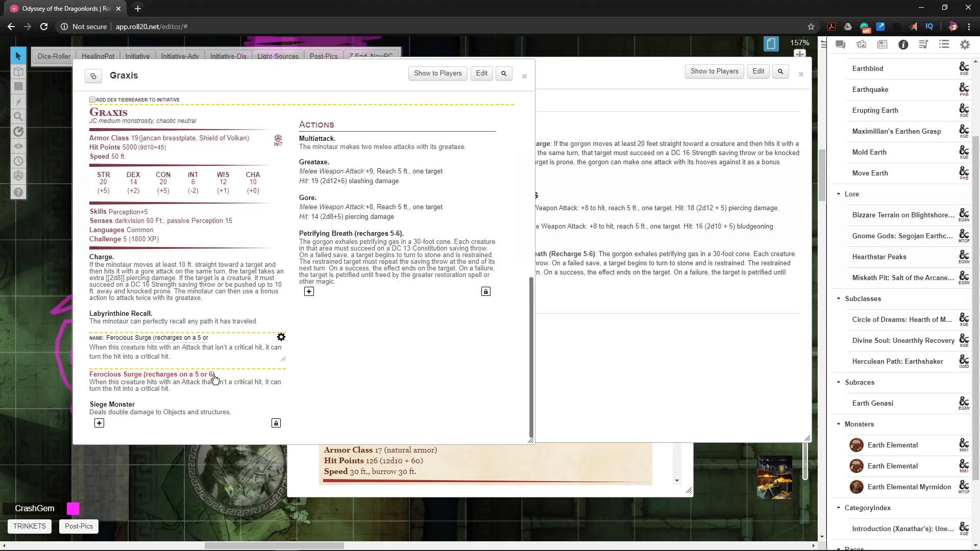
{"action": "left_click_drag", "start_coordinate": [198, 338], "coordinate": [224, 341]}
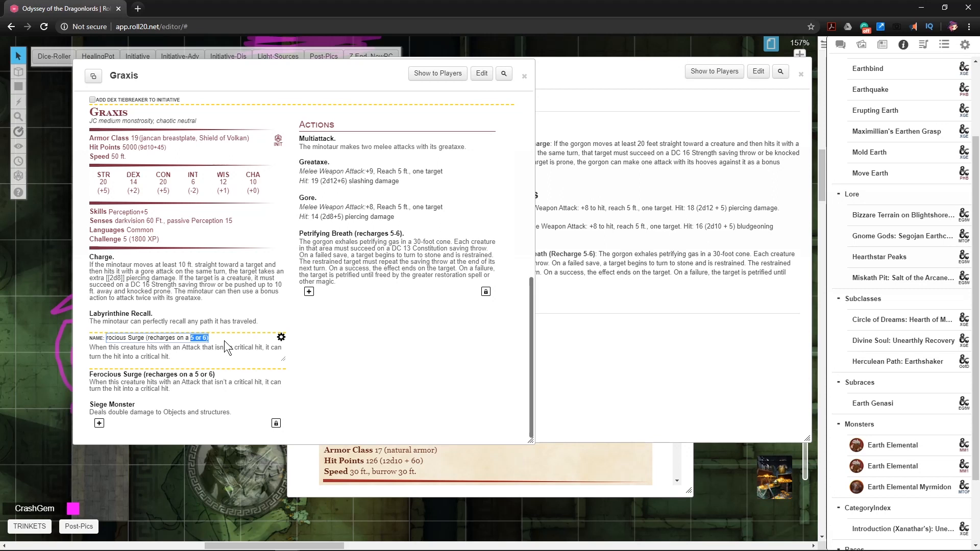
{"action": "key", "text": "shift+Right"}
{"action": "key", "text": "shift+Right"}
{"action": "key", "text": "shift+Right"}
{"action": "key", "text": "shift+Right"}
{"action": "key", "text": "shift+Right"}
{"action": "type", "text": "5"}
{"action": "type", "text": "-6"}
{"action": "type", "text": "0"}
{"action": "key", "text": "BackSpace"}
{"action": "type", "text": ")"}
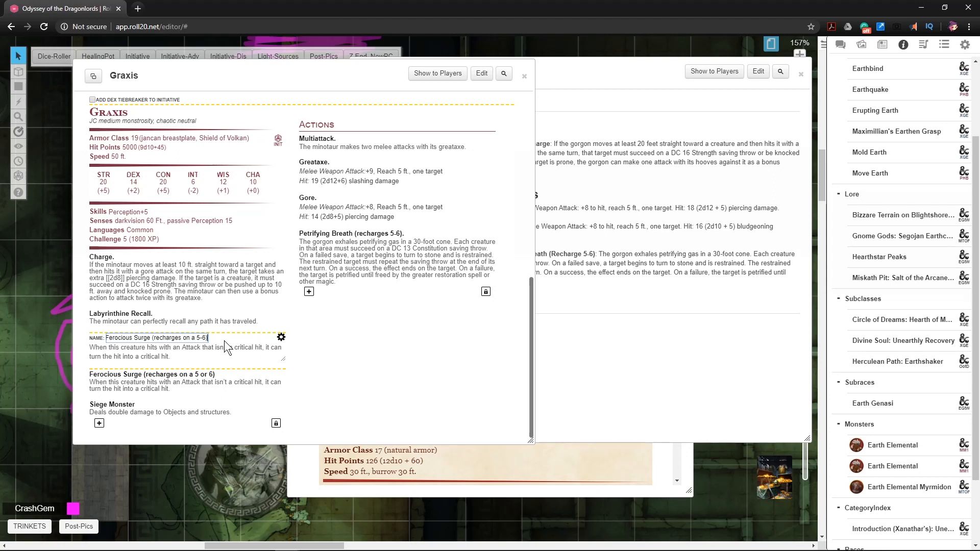
{"action": "left_click", "coordinate": [281, 337]}
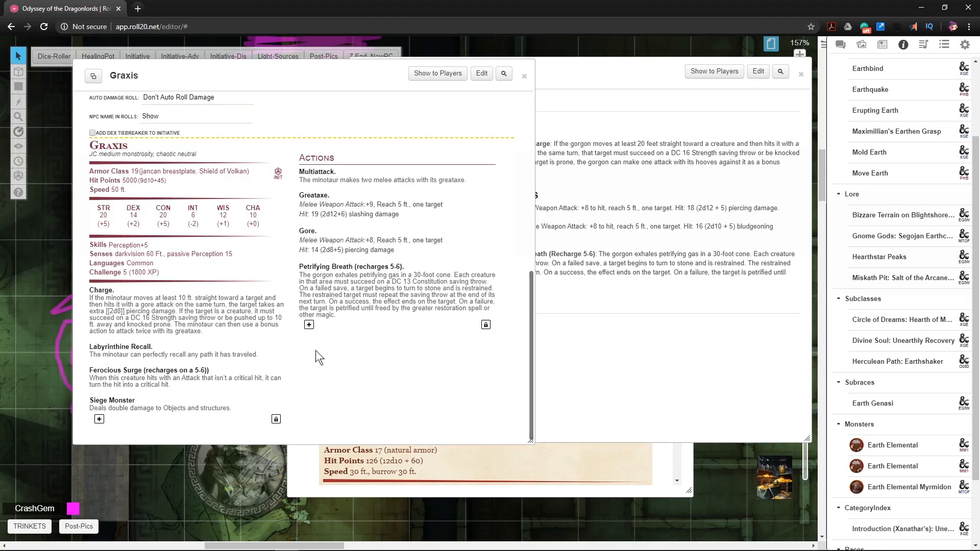
- Consult the Gorgon's character sheet and set Graxis's Athletics skill bonus to 8 in the NPC options
{"action": "left_click", "coordinate": [692, 311]}
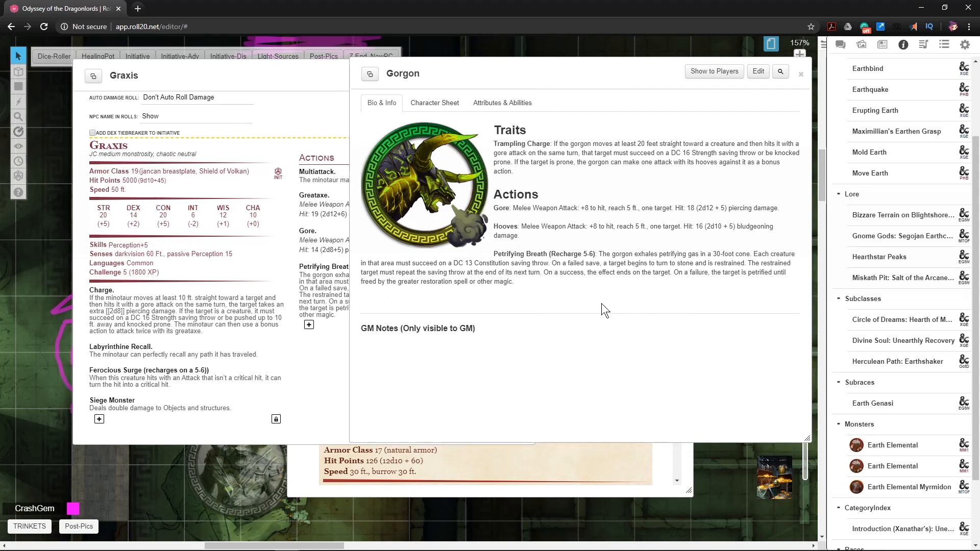
{"action": "left_click", "coordinate": [438, 104]}
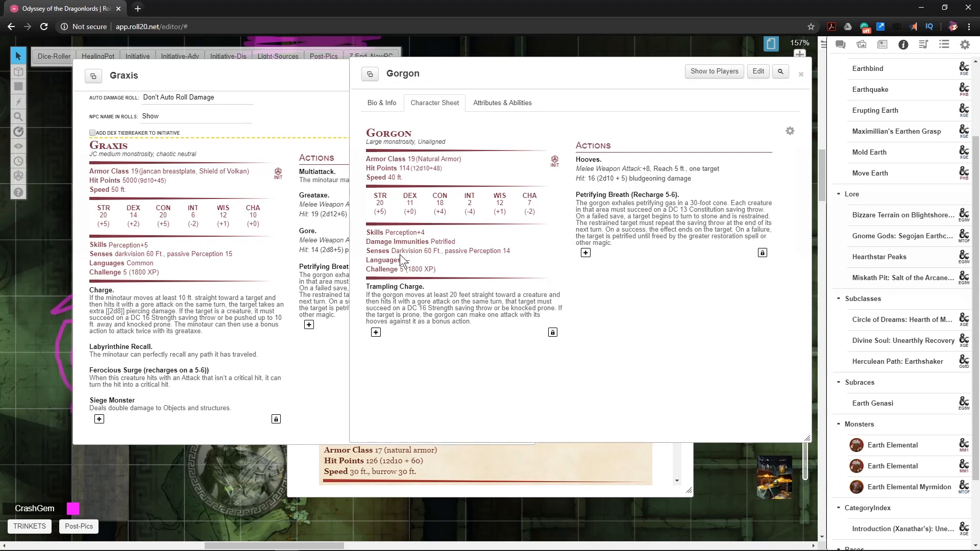
{"action": "left_click", "coordinate": [302, 124]}
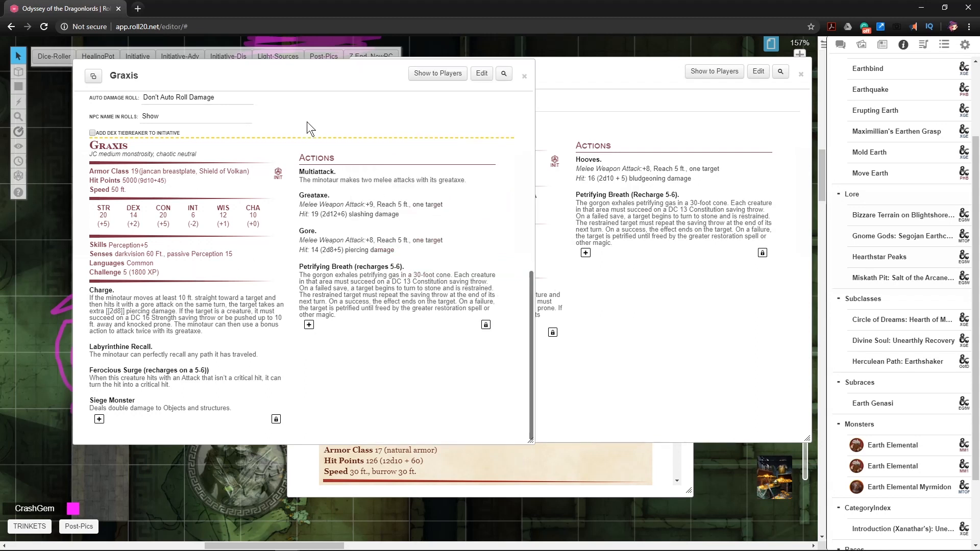
{"action": "scroll", "coordinate": [304, 119], "scroll_direction": "up", "scroll_amount": 7}
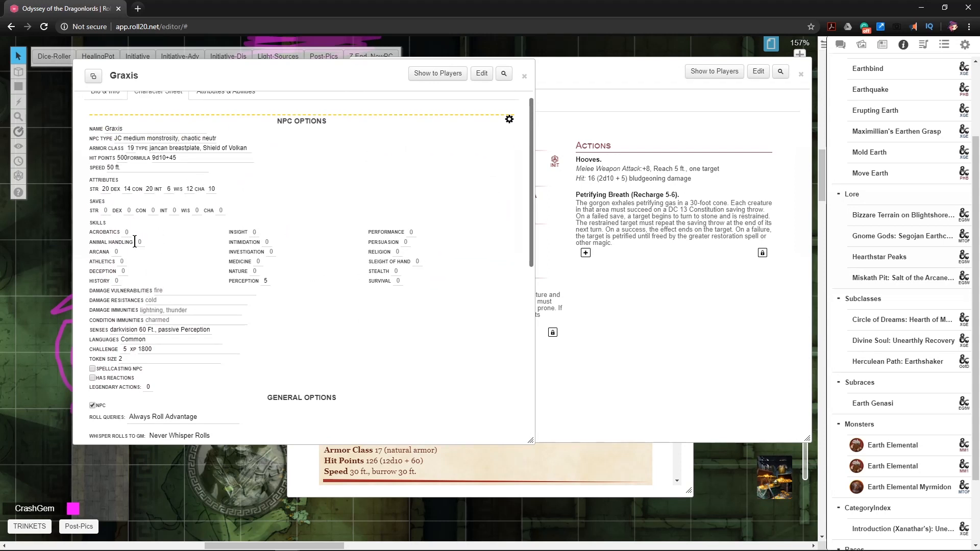
{"action": "left_click", "coordinate": [118, 260]}
{"action": "scroll", "coordinate": [320, 333], "scroll_direction": "up", "scroll_amount": 1}
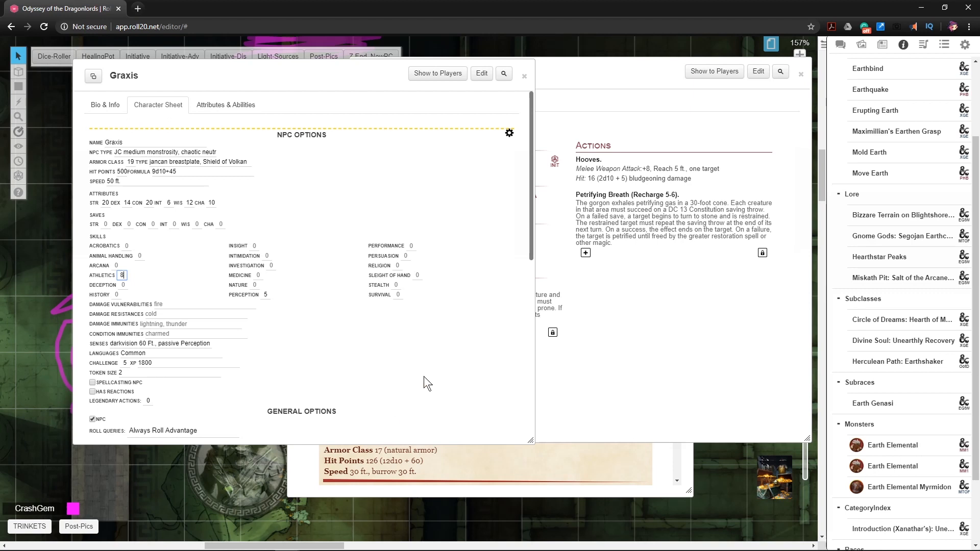
- Set Graxis's Stealth skill bonus to 5
{"action": "left_click", "coordinate": [494, 352]}
{"action": "left_click", "coordinate": [398, 285]}
{"action": "left_click", "coordinate": [453, 345]}
{"action": "left_click", "coordinate": [117, 295]}
{"action": "left_click", "coordinate": [393, 285]}
{"action": "left_click", "coordinate": [449, 337]}
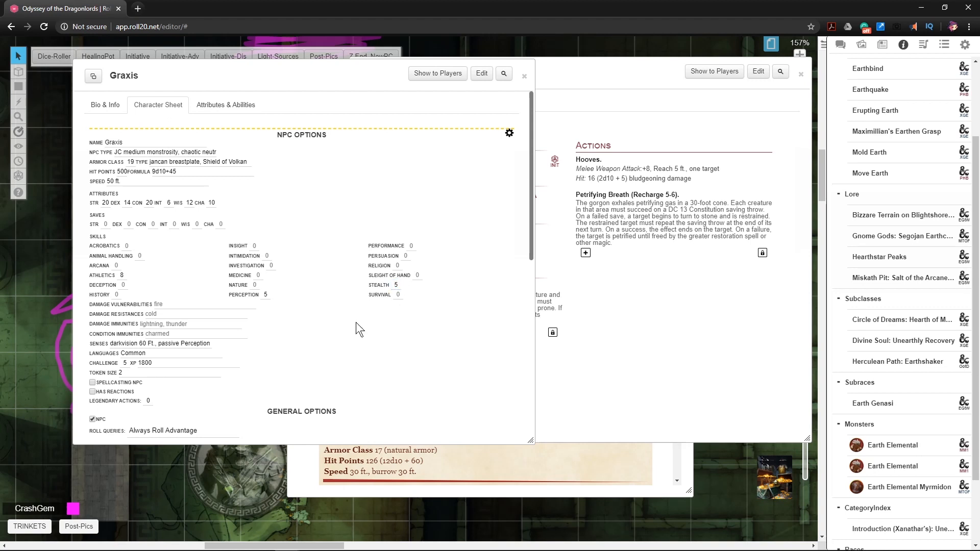
- Set Graxis's History skill to 3 and condition immunities to "petrification" in the NPC options
{"action": "left_click", "coordinate": [118, 295]}
{"action": "type", "text": "3"}
{"action": "left_click", "coordinate": [407, 347]}
{"action": "left_click", "coordinate": [168, 333]}
{"action": "type", "text": "petrification"}
{"action": "left_click", "coordinate": [510, 133]}
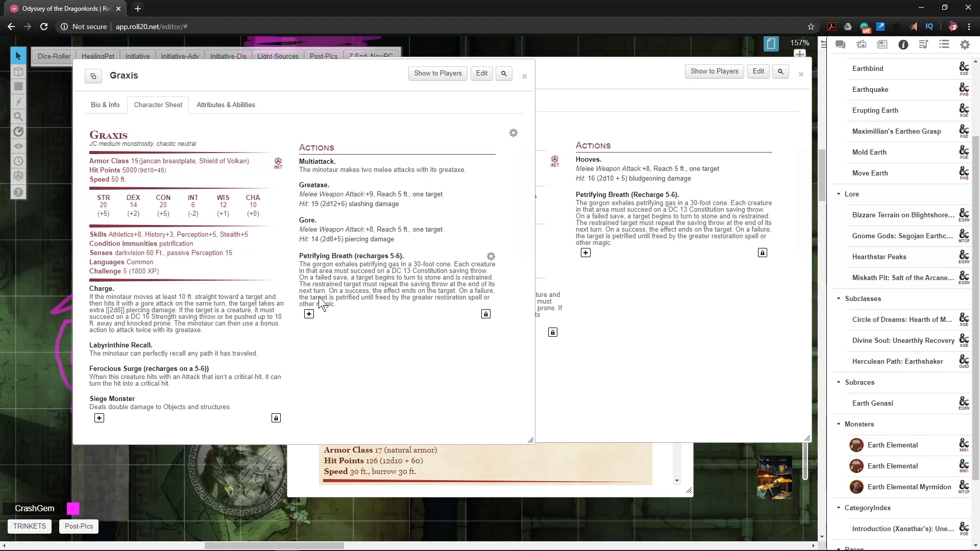
- Enable the DEX tiebreaker for initiative and turn on reactions in Graxis's NPC options
{"action": "left_click", "coordinate": [508, 133]}
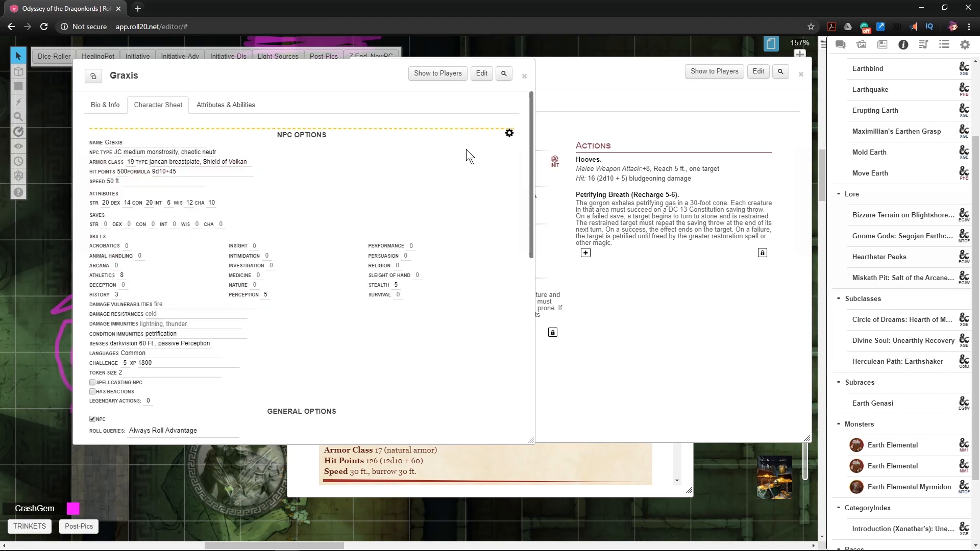
{"action": "scroll", "coordinate": [415, 226], "scroll_direction": "down", "scroll_amount": 5}
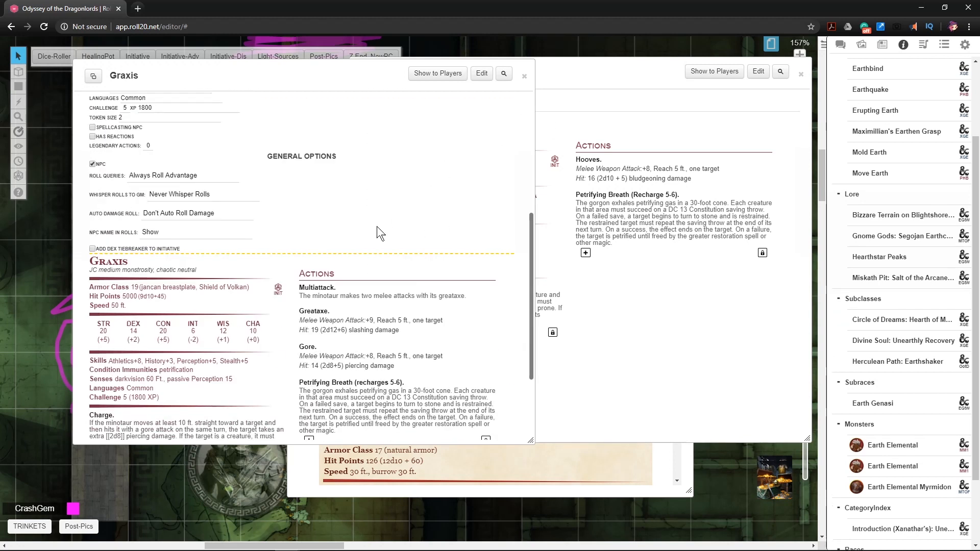
{"action": "scroll", "coordinate": [357, 230], "scroll_direction": "up", "scroll_amount": 1}
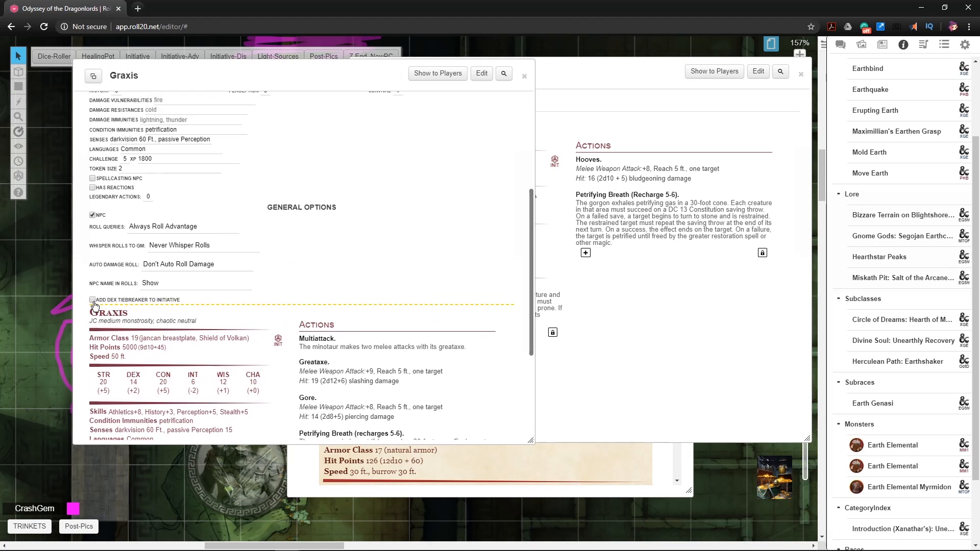
{"action": "left_click", "coordinate": [92, 300]}
{"action": "scroll", "coordinate": [177, 272], "scroll_direction": "up", "scroll_amount": 2}
{"action": "left_click", "coordinate": [93, 289]}
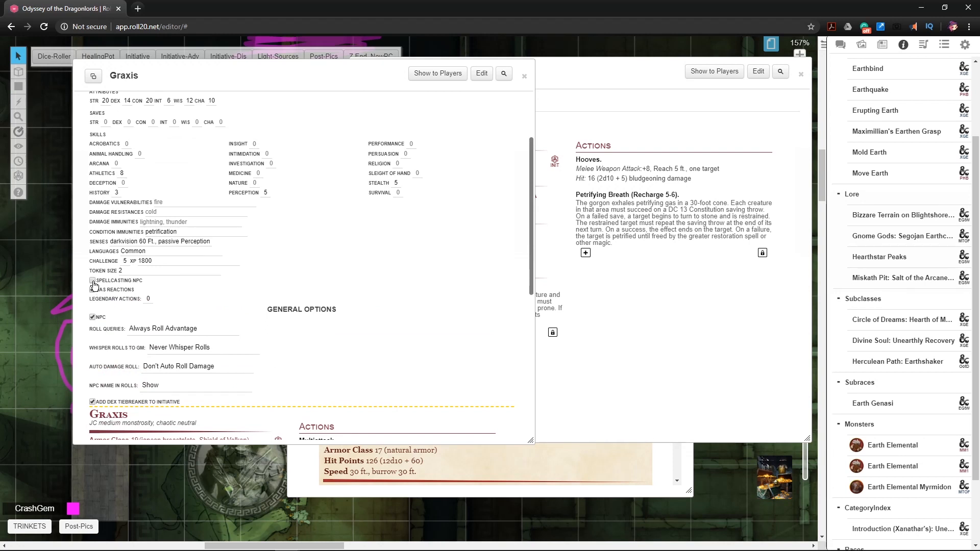
- Set Graxis's number of legendary actions to 3 and close the NPC options
{"action": "left_click_drag", "start_coordinate": [150, 299], "coordinate": [142, 299]}
{"action": "type", "text": "3"}
{"action": "left_click", "coordinate": [449, 335]}
{"action": "scroll", "coordinate": [454, 330], "scroll_direction": "up", "scroll_amount": 2}
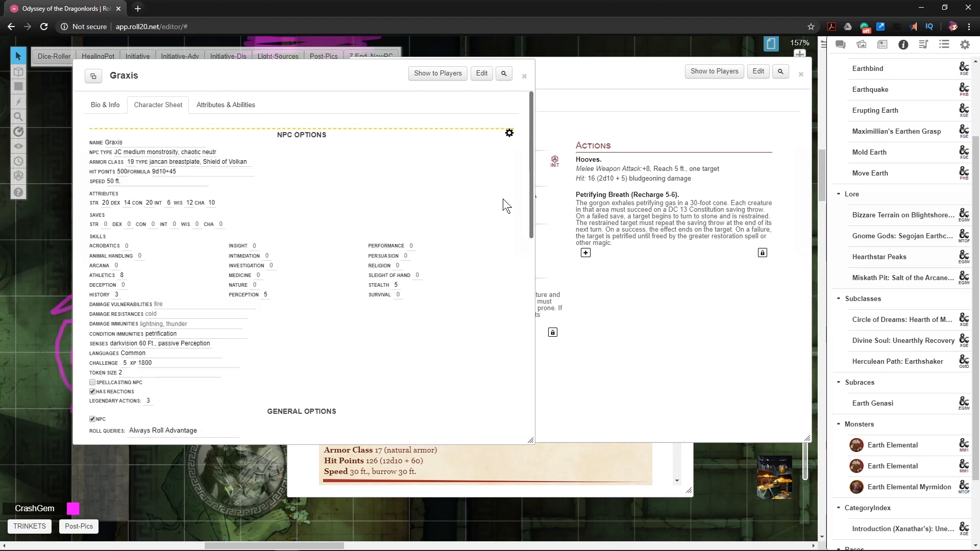
{"action": "left_click", "coordinate": [508, 132]}
{"action": "scroll", "coordinate": [423, 323], "scroll_direction": "down", "scroll_amount": 2}
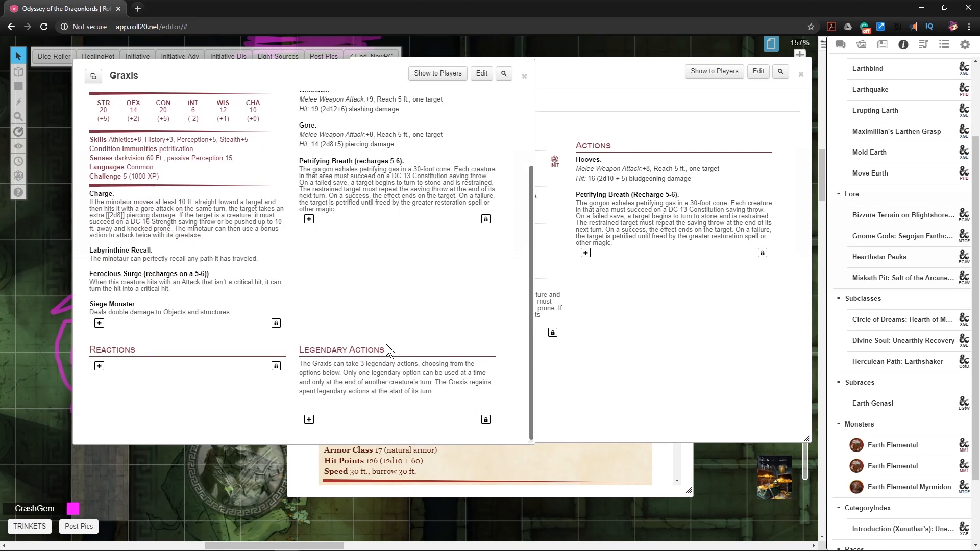
{"action": "left_click", "coordinate": [99, 323]}
{"action": "left_click", "coordinate": [138, 328]}
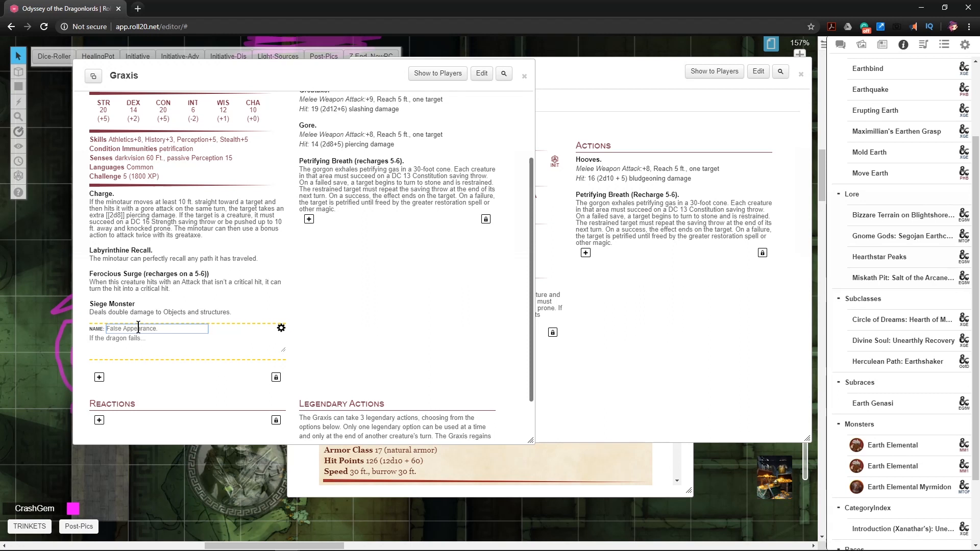
{"action": "left_click", "coordinate": [280, 328]}
{"action": "scroll", "coordinate": [370, 237], "scroll_direction": "up", "scroll_amount": 2}
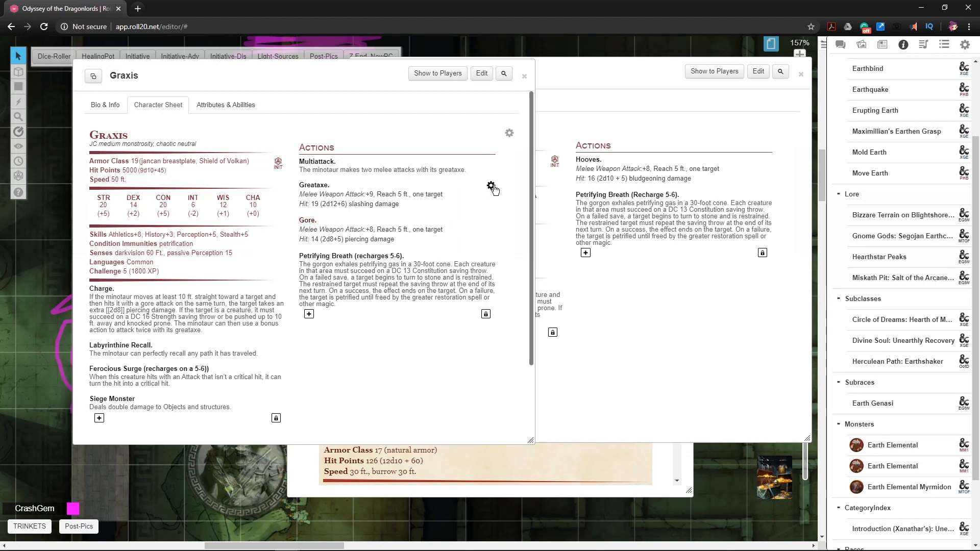
{"action": "left_click", "coordinate": [491, 186]}
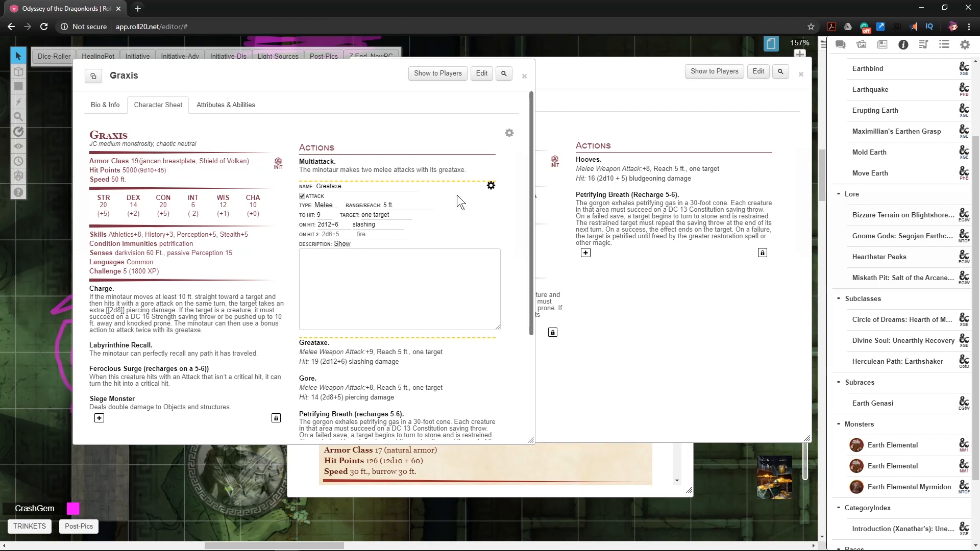
{"action": "left_click_drag", "start_coordinate": [347, 188], "coordinate": [312, 192]}
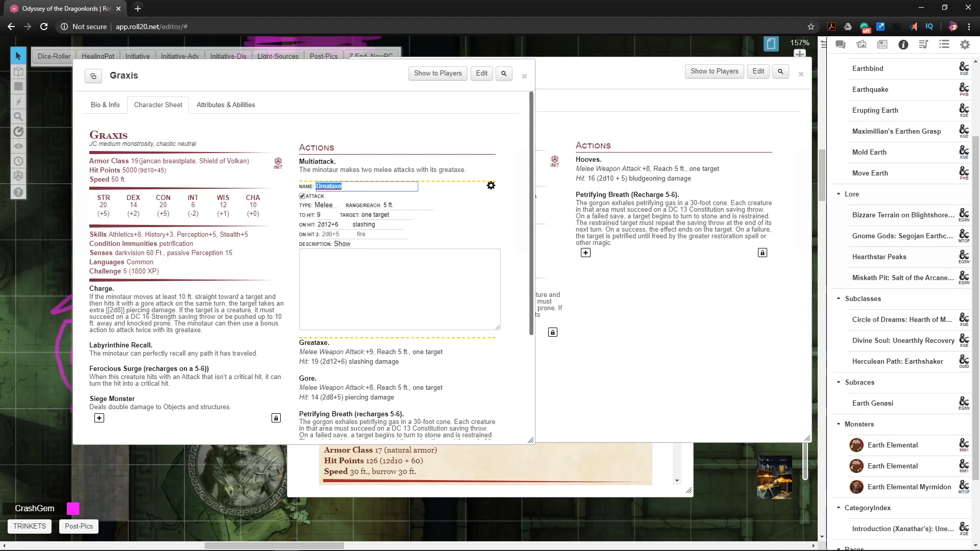
{"action": "key", "text": "alt+Tab"}
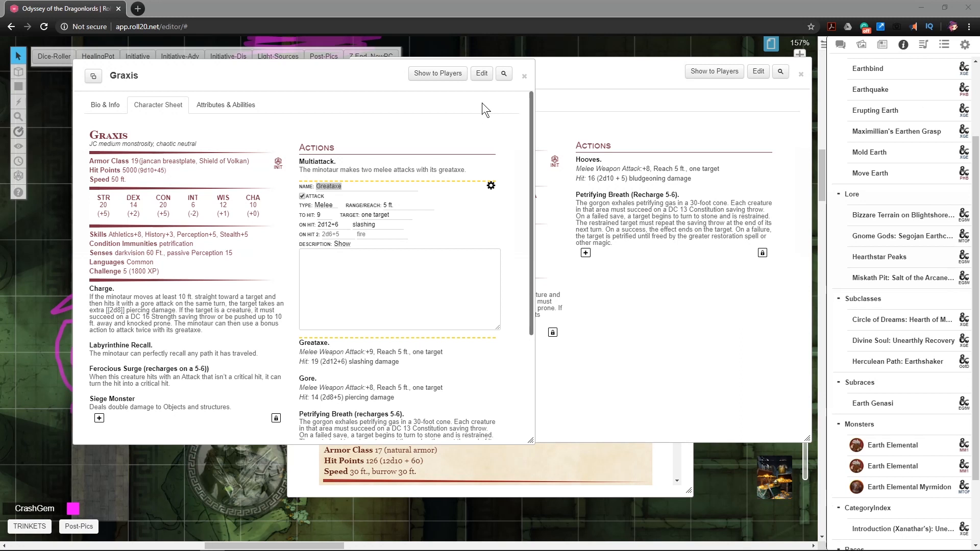
{"action": "left_click", "coordinate": [491, 185]}
{"action": "left_click", "coordinate": [491, 187]}
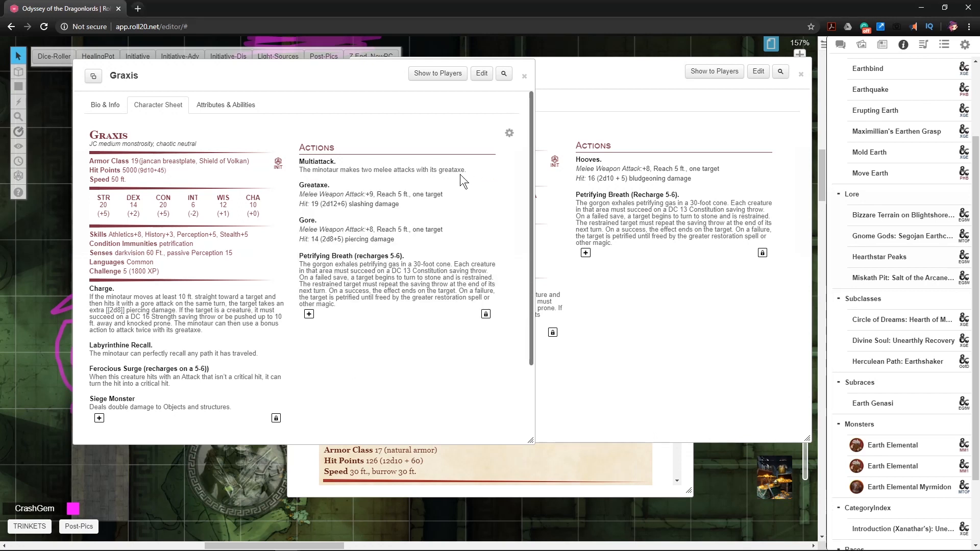
- Remove the Shield of Volkan from the armor class type, leaving "jancan breastplate", and close the NPC options
{"action": "left_click", "coordinate": [509, 133]}
{"action": "left_click_drag", "start_coordinate": [201, 164], "coordinate": [332, 164]}
{"action": "key", "text": "BackSpace"}
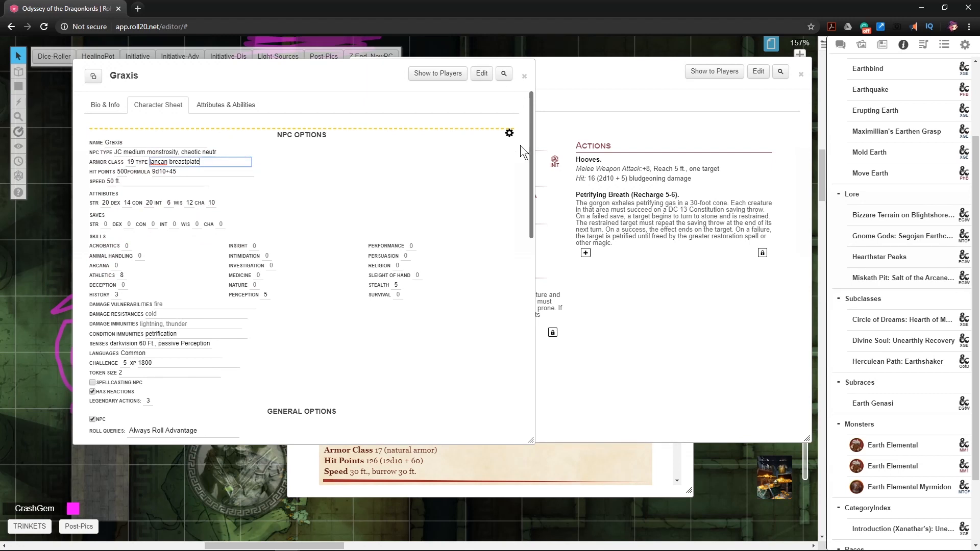
{"action": "left_click", "coordinate": [509, 134]}
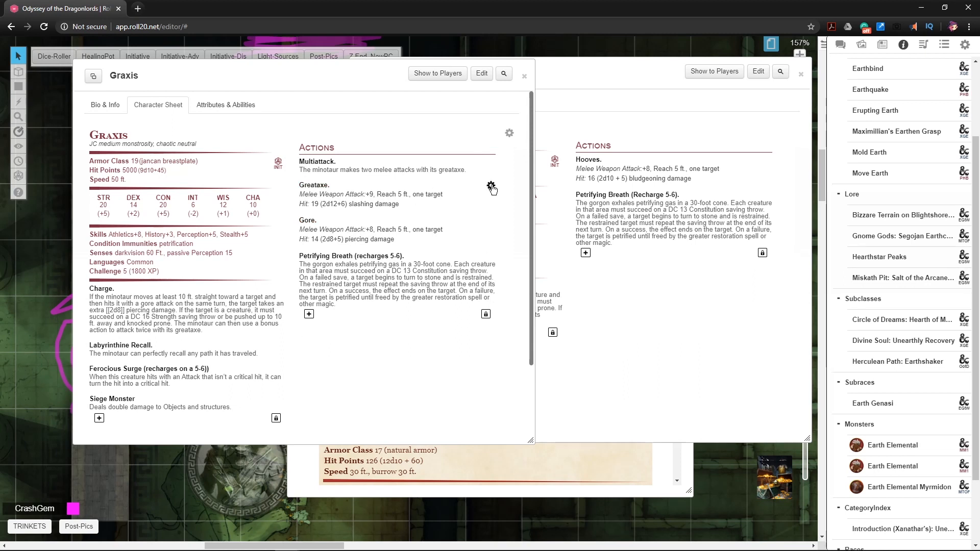
{"action": "left_click", "coordinate": [491, 186]}
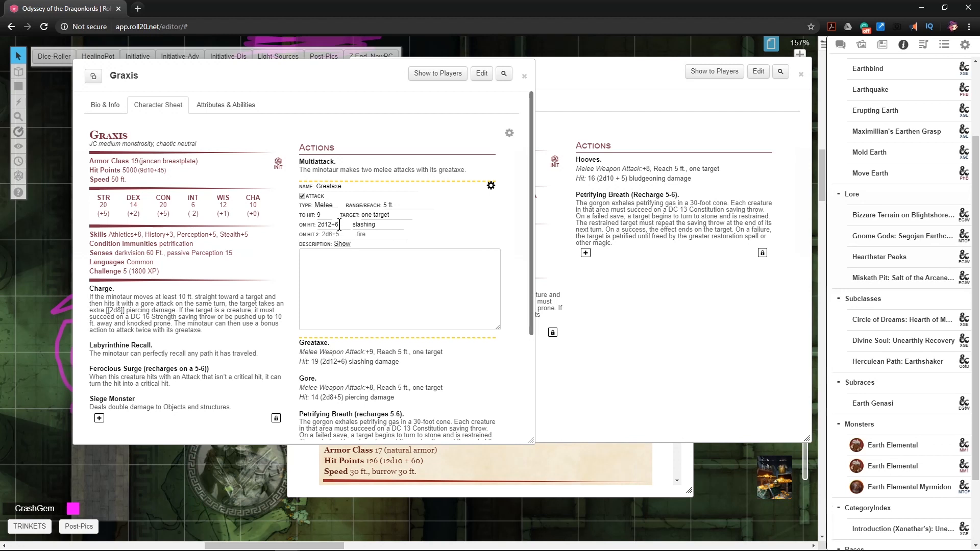
{"action": "left_click", "coordinate": [492, 187]}
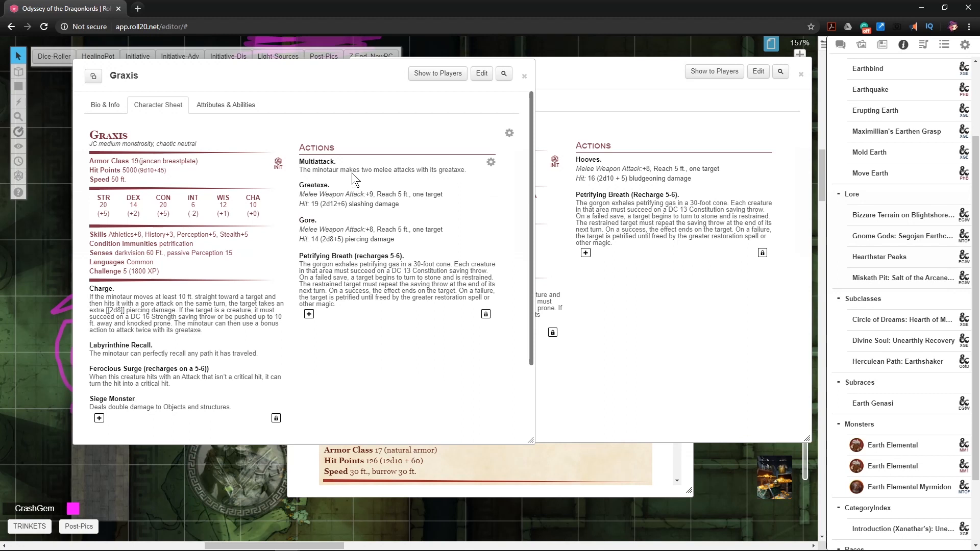
- Change the Multiattack action's description to "Graxis makes two melee attacks with its greataxe and uses a gore."
{"action": "left_click", "coordinate": [491, 162]}
{"action": "left_click_drag", "start_coordinate": [344, 185], "coordinate": [298, 179]}
{"action": "type", "text": "Graxis makes two melee attacks with its greataxe."}
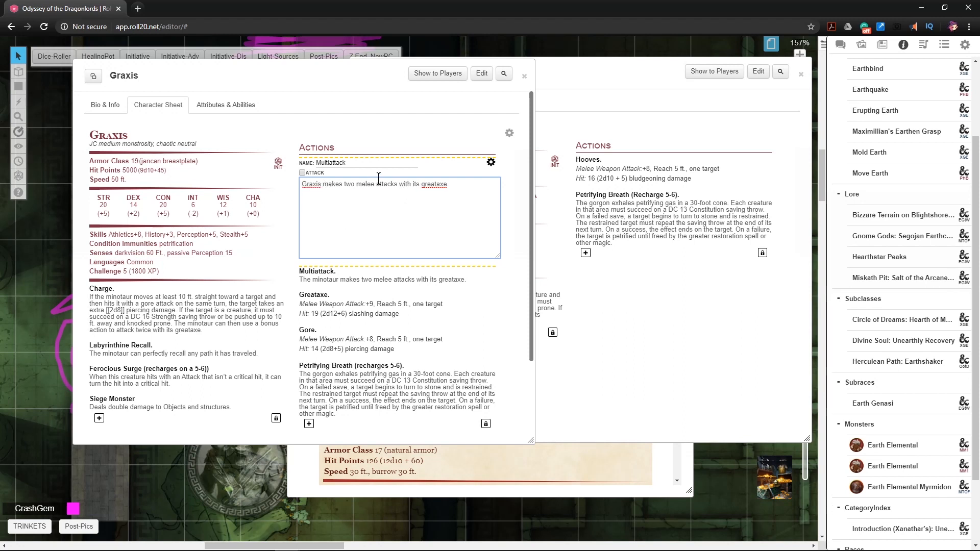
{"action": "left_click", "coordinate": [460, 183]}
{"action": "type", "text": "and uses a gore."}
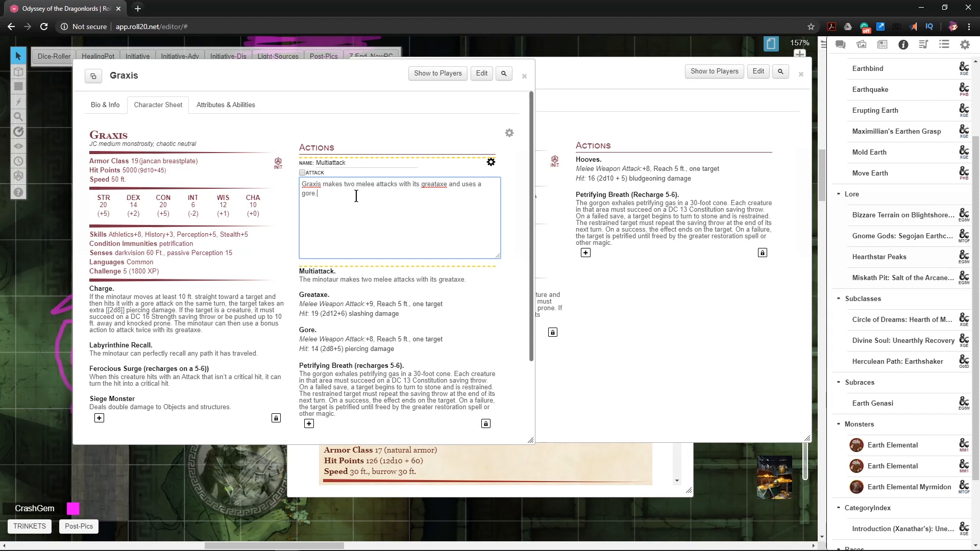
- Reword the Multiattack description to "Graxis makes uses a gore and make two melee attacks with its greataxe." and close the action
{"action": "type", "text": " uses a go"}
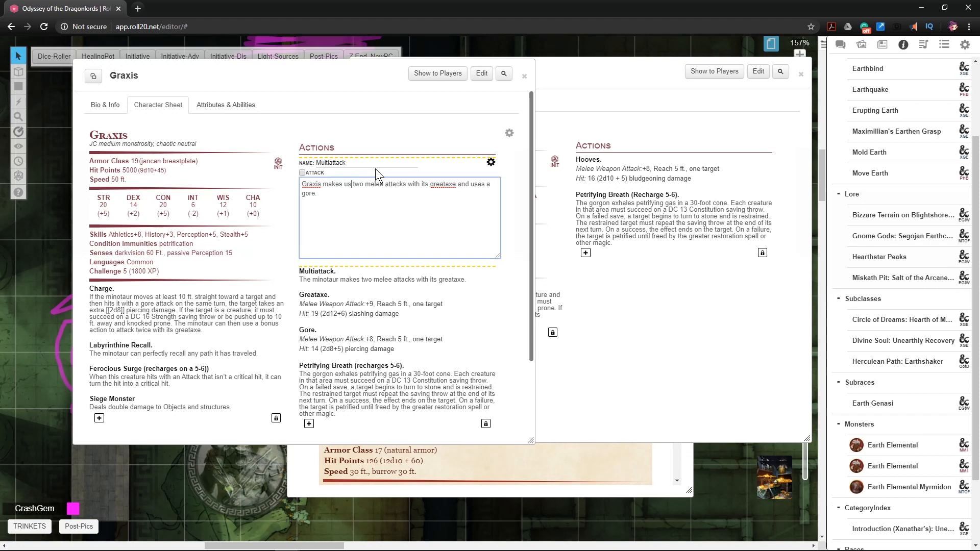
{"action": "type", "text": "re and m"}
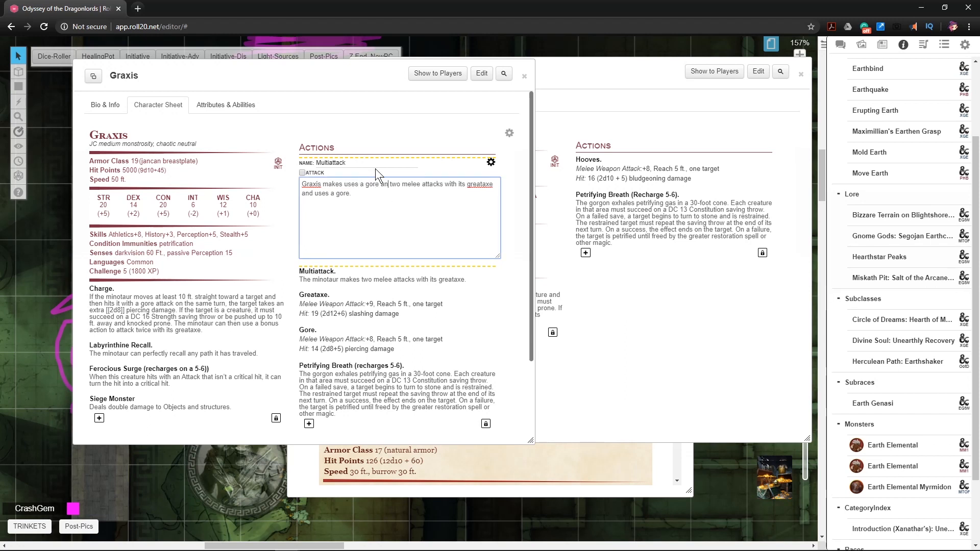
{"action": "type", "text": "ake"}
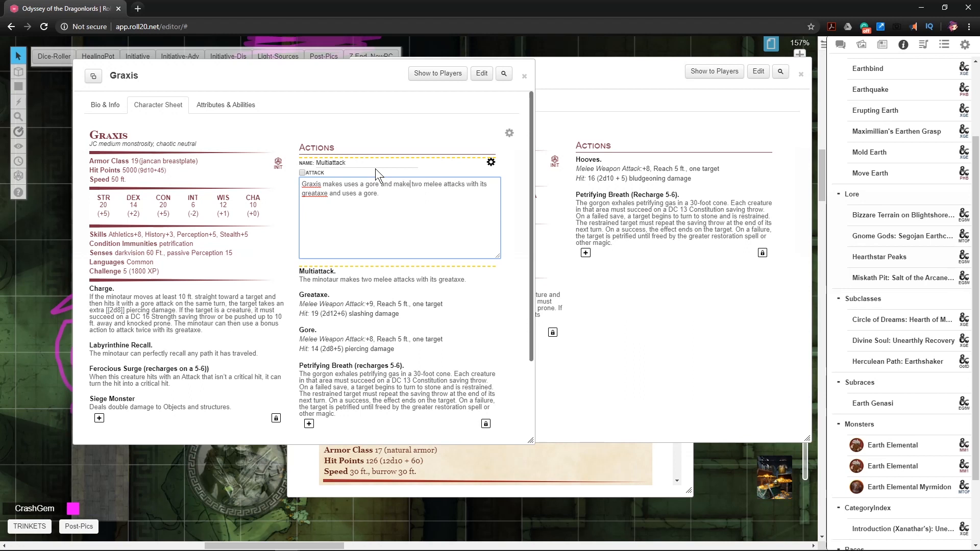
{"action": "key", "text": "ctrl+shift+Left"}
{"action": "key", "text": "ctrl+shift+Left"}
{"action": "key", "text": "ctrl+shift+Left"}
{"action": "key", "text": "ctrl+shift+Left"}
{"action": "key", "text": "BackSpace"}
{"action": "left_click", "coordinate": [491, 164]}
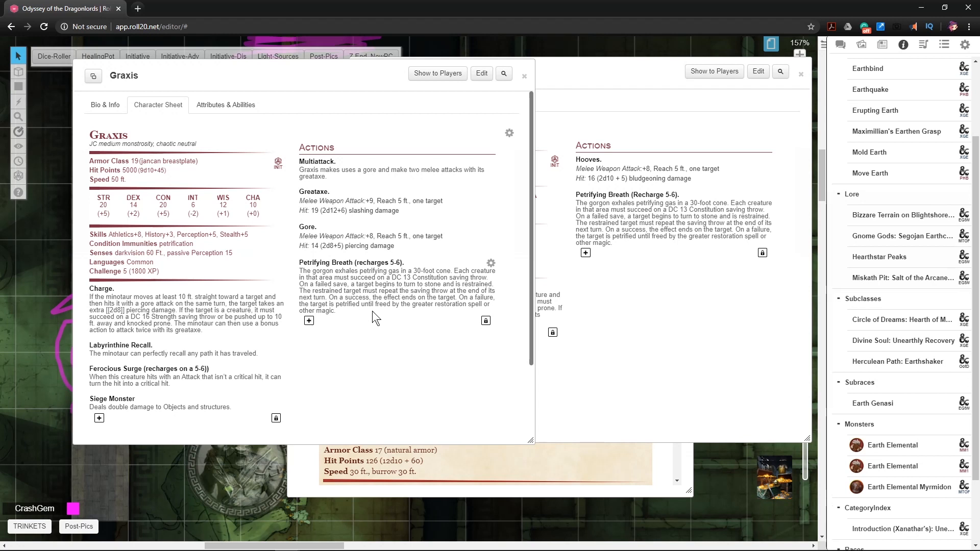
- Add a new trait below Siege Monster and name it "Indomitable (3 uses)"
{"action": "scroll", "coordinate": [372, 311], "scroll_direction": "down", "scroll_amount": 2}
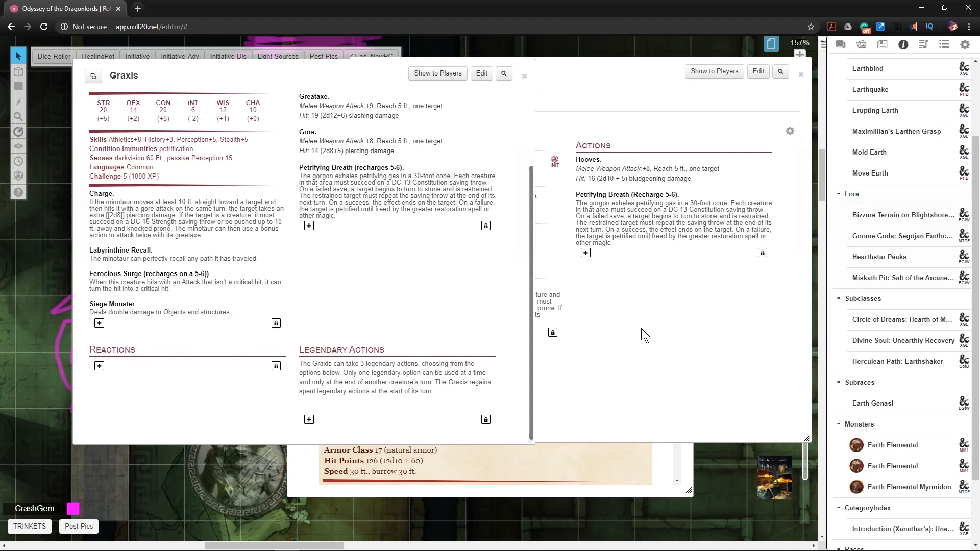
{"action": "left_click", "coordinate": [99, 323]}
{"action": "left_click", "coordinate": [115, 328]}
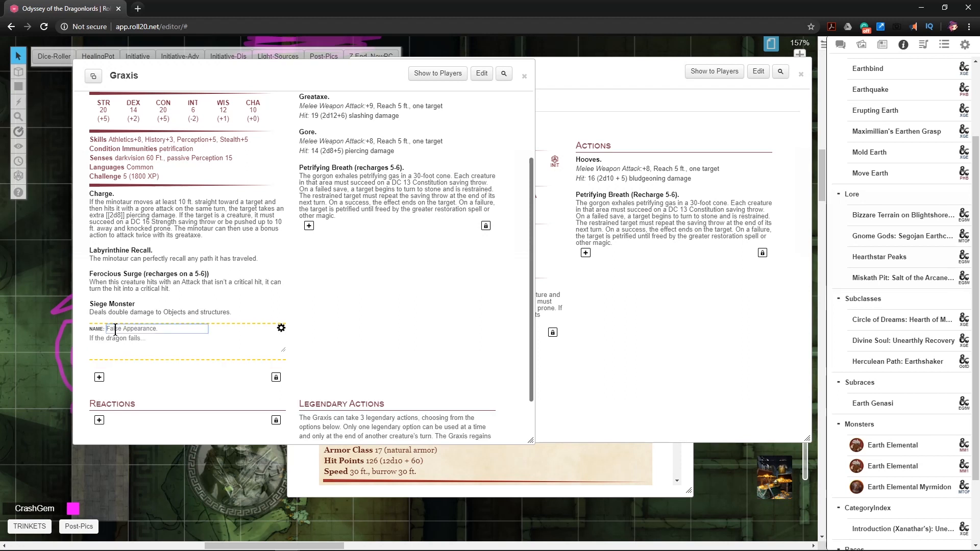
{"action": "type", "text": "Indomitable"}
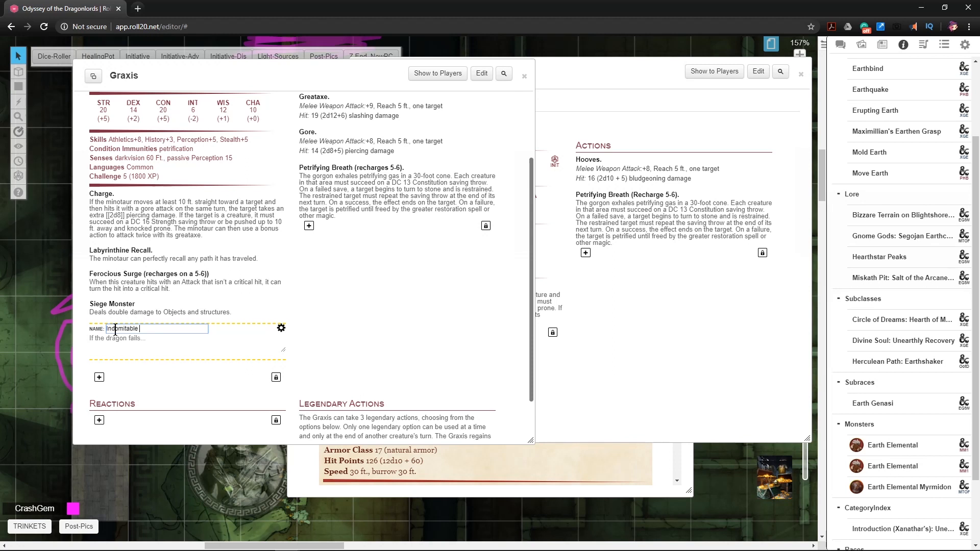
{"action": "left_click", "coordinate": [142, 342]}
{"action": "left_click", "coordinate": [150, 329]}
{"action": "type", "text": "(3 uses)"}
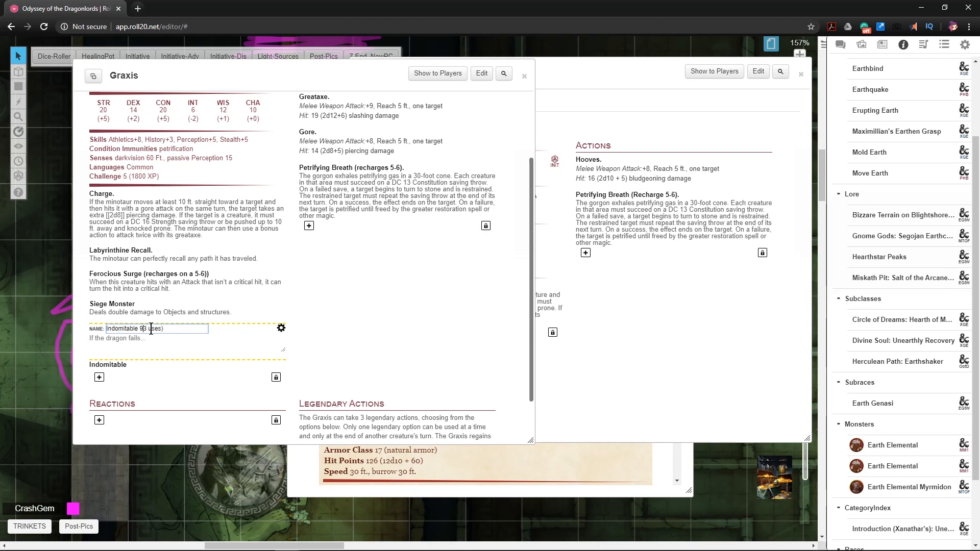
{"action": "left_click", "coordinate": [163, 343]}
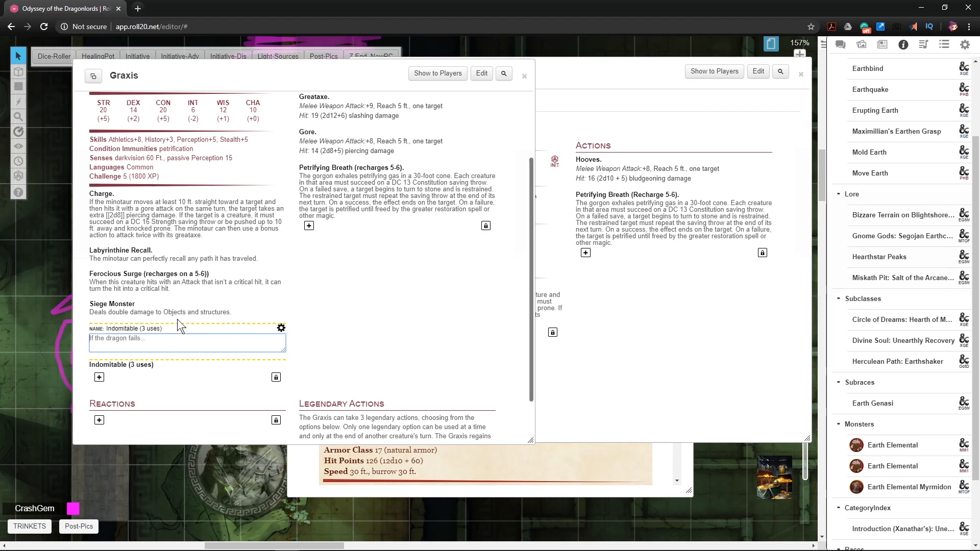
- Set Graxis's condition immunities to "sleep, petrification" in the NPC options and close them
{"action": "scroll", "coordinate": [177, 320], "scroll_direction": "up", "scroll_amount": 2}
{"action": "left_click", "coordinate": [509, 134]}
{"action": "left_click", "coordinate": [148, 338]}
{"action": "type", "text": "sleep, petrification"}
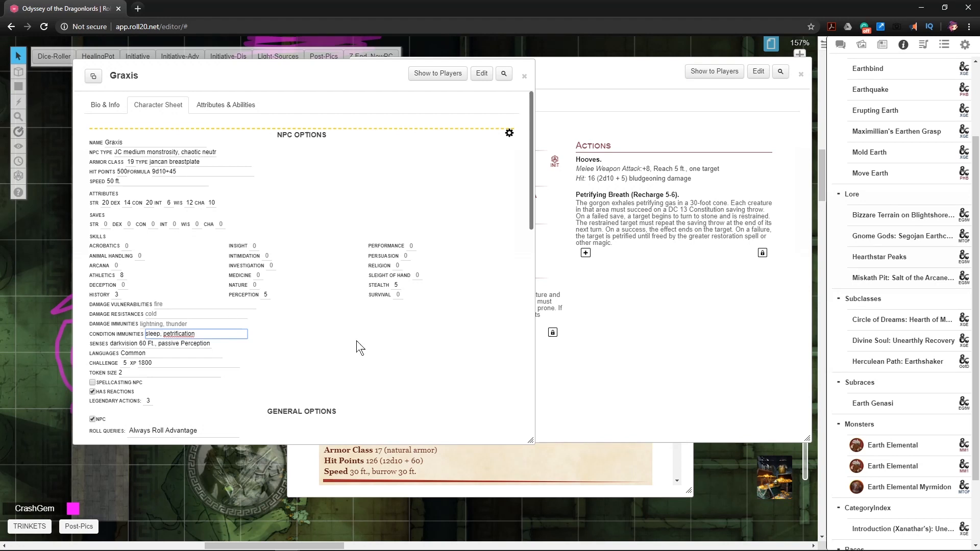
{"action": "left_click", "coordinate": [408, 356]}
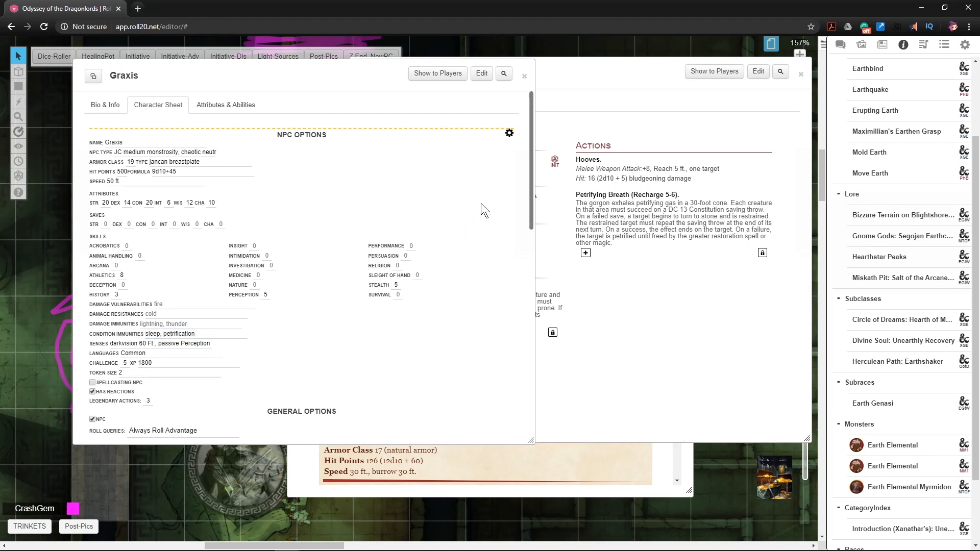
{"action": "left_click", "coordinate": [509, 134]}
- Enter the Indomitable trait's description as "Graxis can add [[1d10]] to any saving throw even after seeing the results."
{"action": "scroll", "coordinate": [227, 321], "scroll_direction": "down", "scroll_amount": 3}
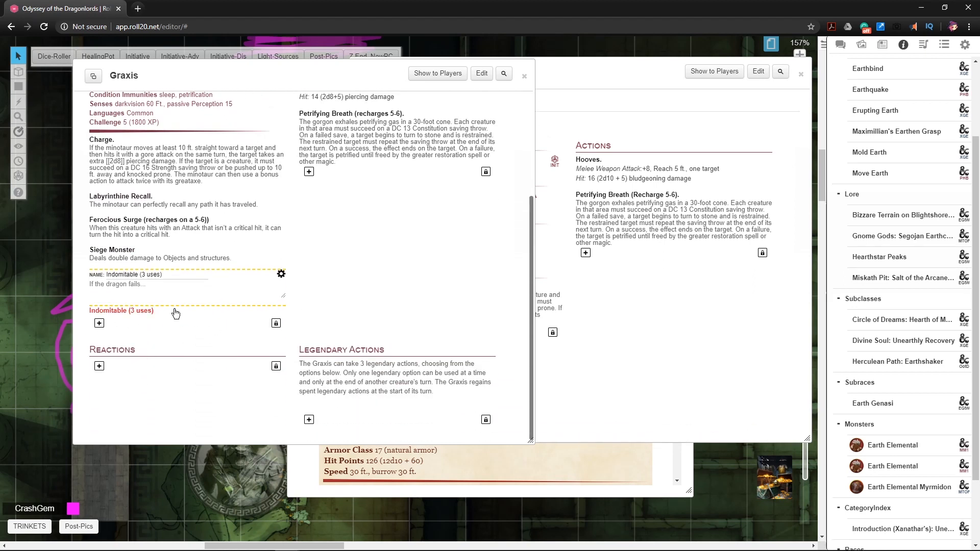
{"action": "left_click", "coordinate": [142, 289]}
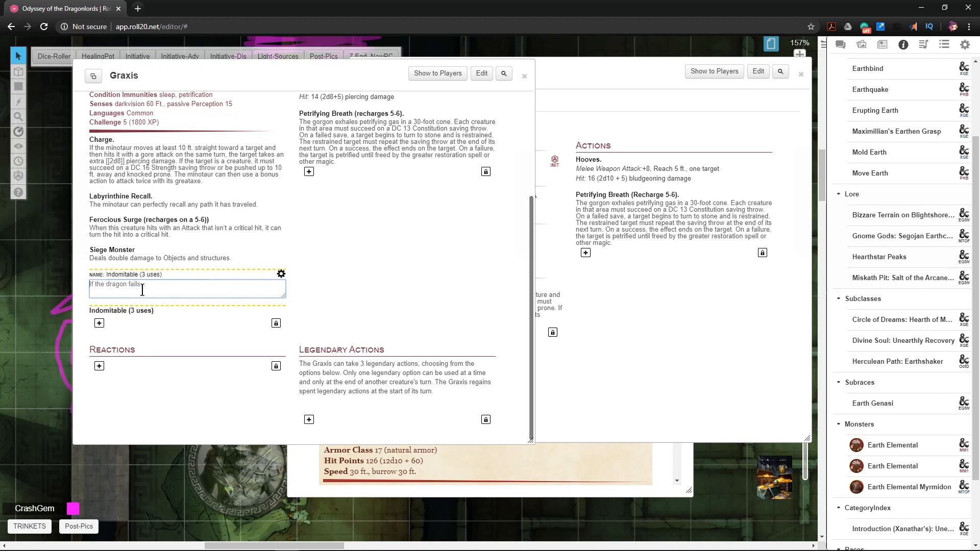
{"action": "type", "text": "Graxis can add [[1d10]] to any saving throw even aftr seeing the re"}
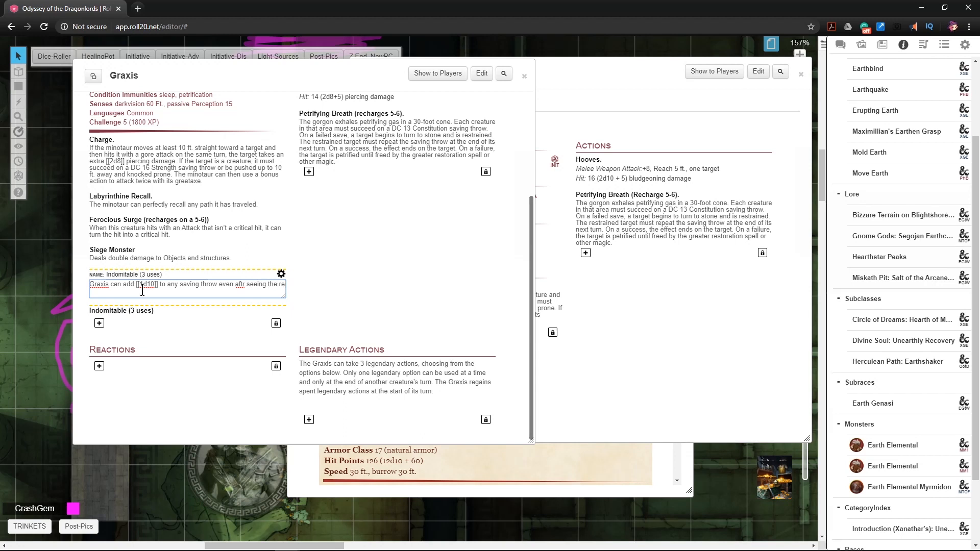
{"action": "type", "text": "sults."}
{"action": "right_click", "coordinate": [239, 285]}
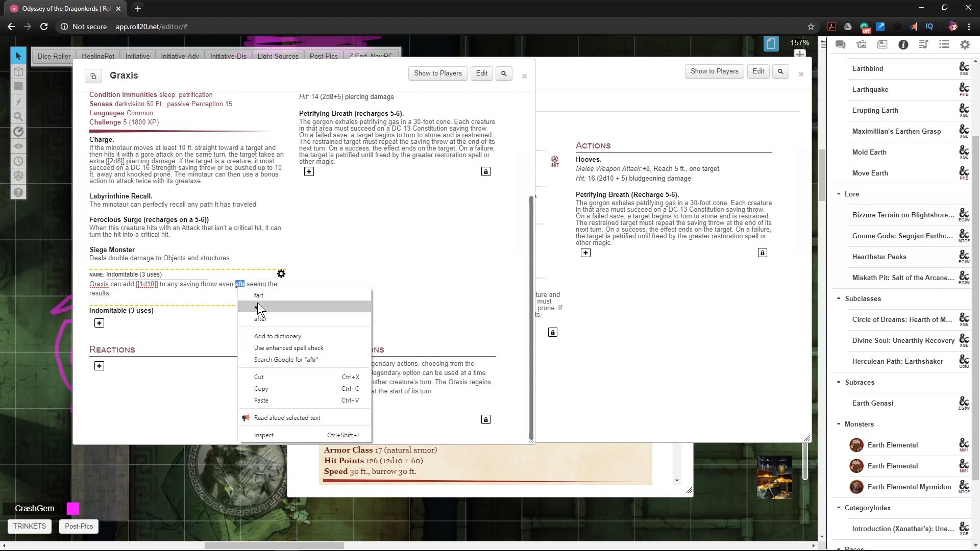
{"action": "left_click", "coordinate": [243, 280]}
{"action": "key", "text": "Right"}
{"action": "key", "text": "Left"}
{"action": "type", "text": "e"}
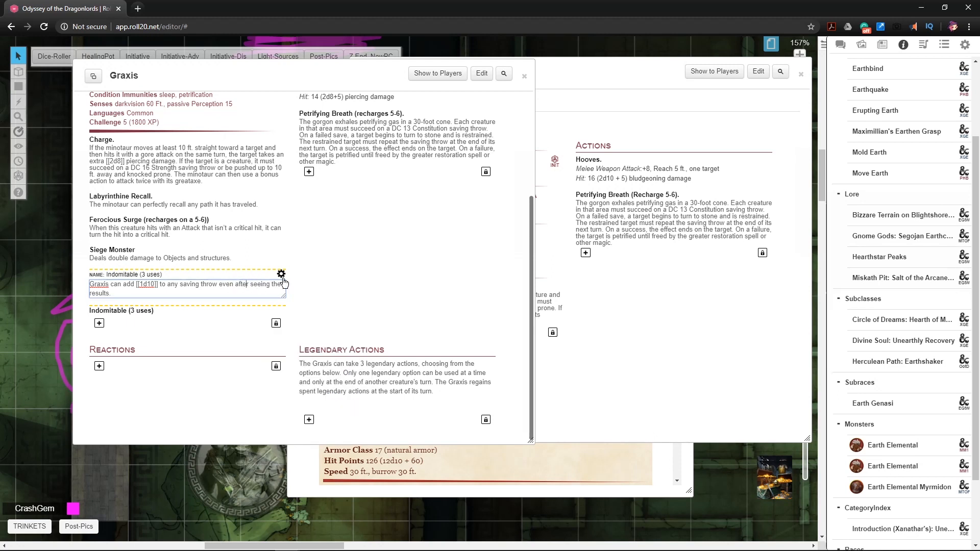
- Close the Indomitable trait and add a new reaction named "Stonehide"
{"action": "left_click", "coordinate": [281, 274]}
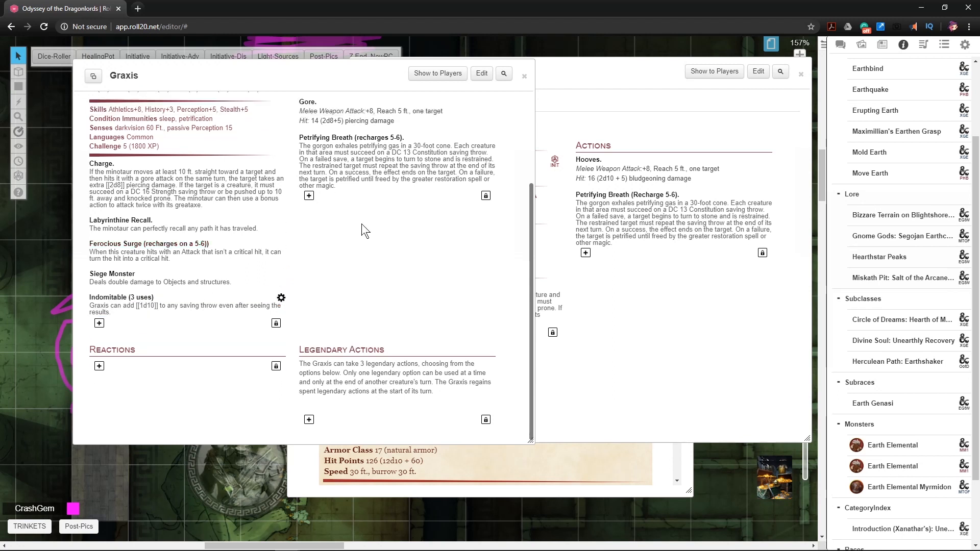
{"action": "scroll", "coordinate": [362, 224], "scroll_direction": "up", "scroll_amount": 2}
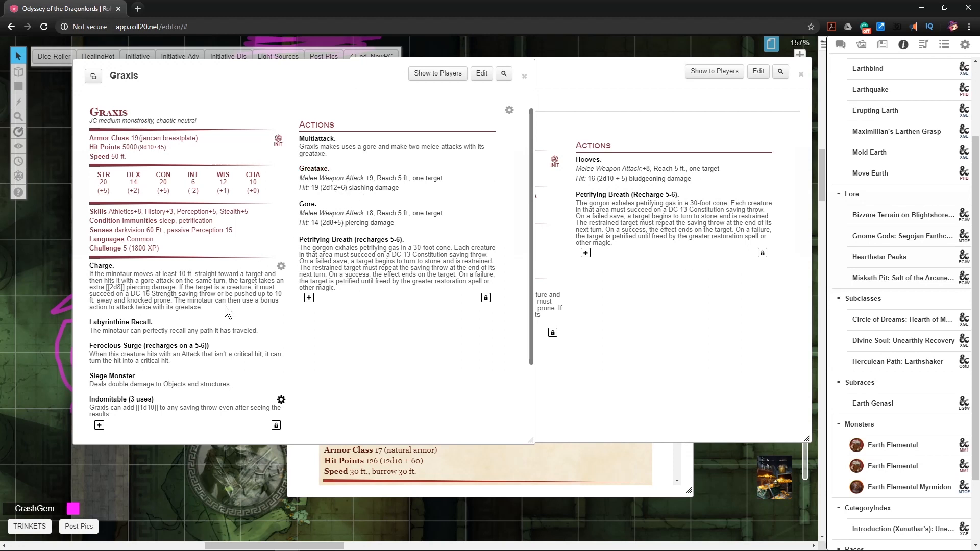
{"action": "scroll", "coordinate": [148, 350], "scroll_direction": "down", "scroll_amount": 2}
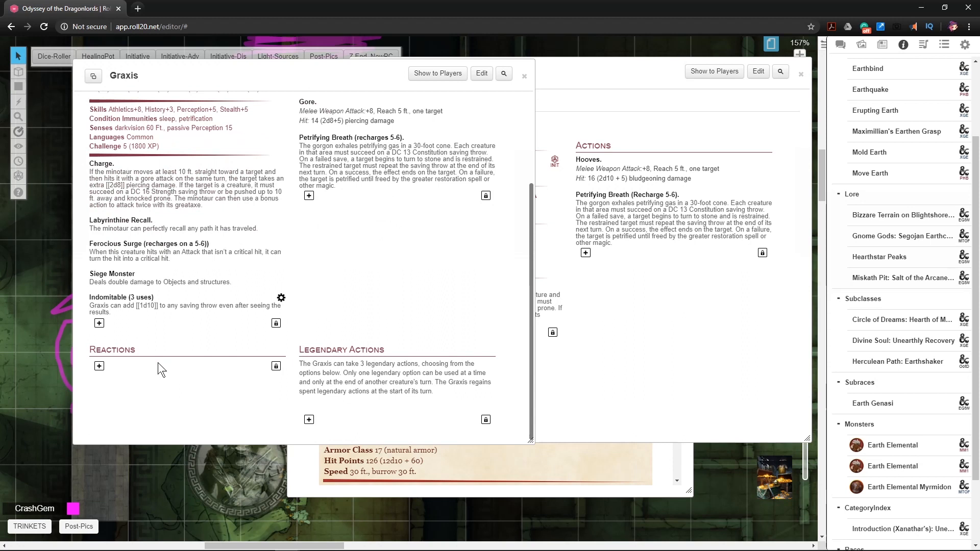
{"action": "left_click", "coordinate": [99, 366]}
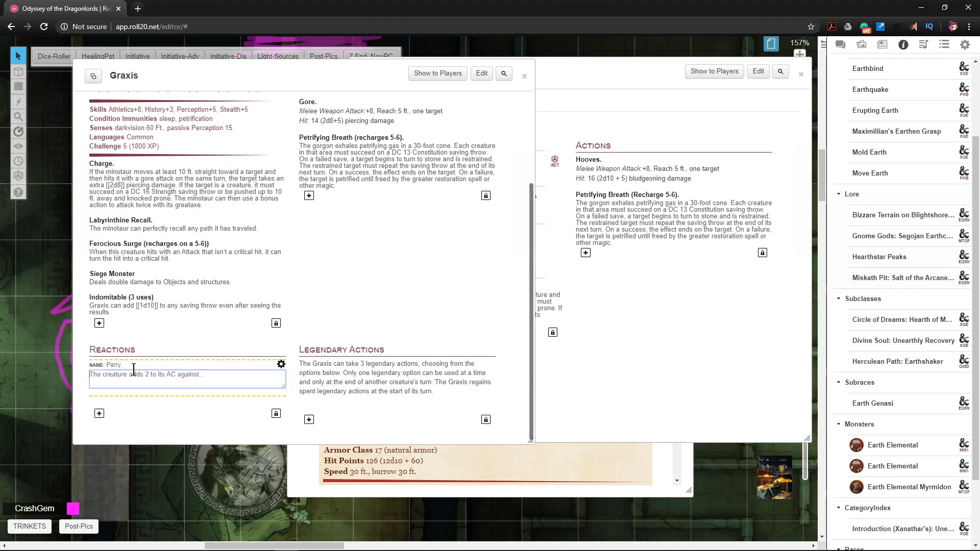
{"action": "left_click", "coordinate": [131, 364]}
{"action": "type", "text": "Stonehide"}
{"action": "left_click", "coordinate": [144, 380]}
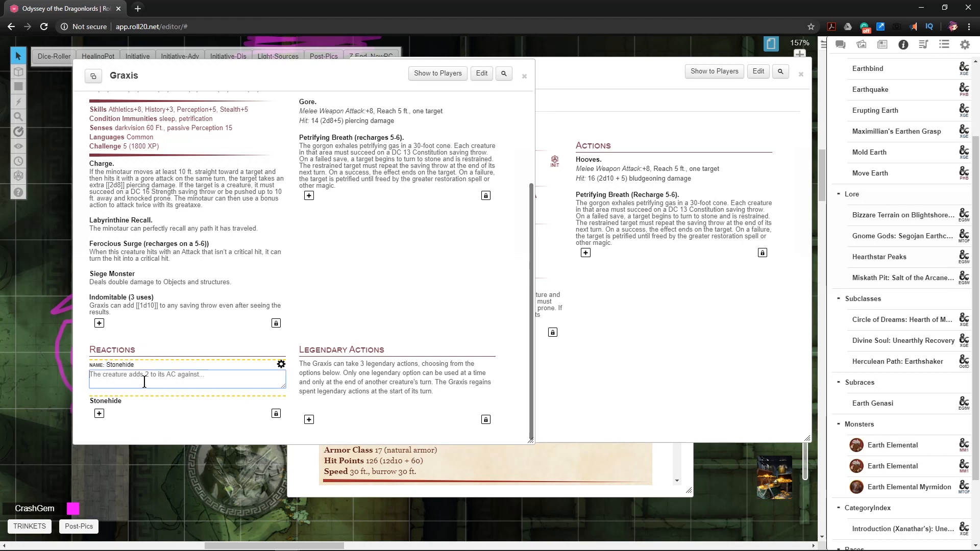
- Search the D&D 5th Edition compendium for "uncanny dodge" and open the Rogue: Uncanny Dodge entry
{"action": "left_click", "coordinate": [886, 49]}
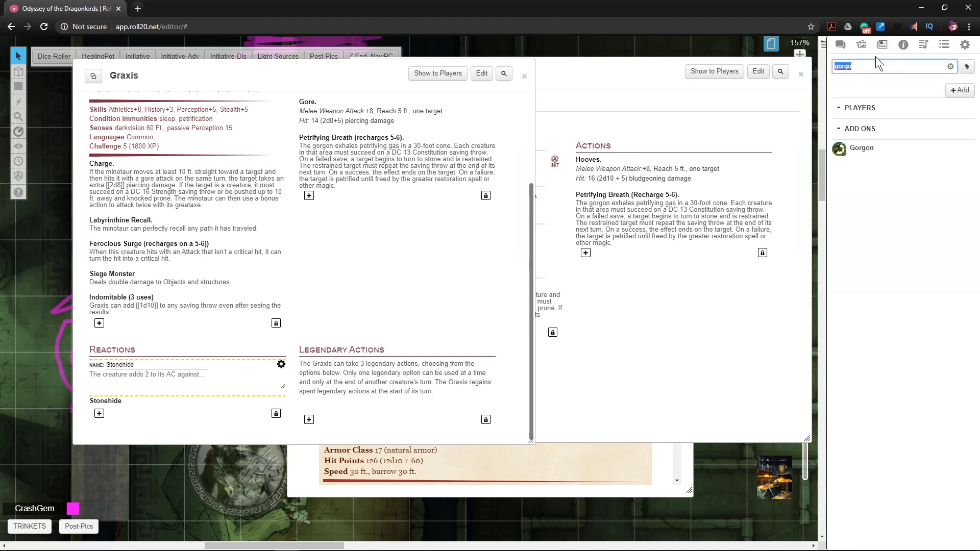
{"action": "left_click", "coordinate": [903, 49]}
{"action": "scroll", "coordinate": [899, 61], "scroll_direction": "up", "scroll_amount": 3}
{"action": "left_click_drag", "start_coordinate": [869, 79], "coordinate": [829, 73]}
{"action": "type", "text": "uncann"}
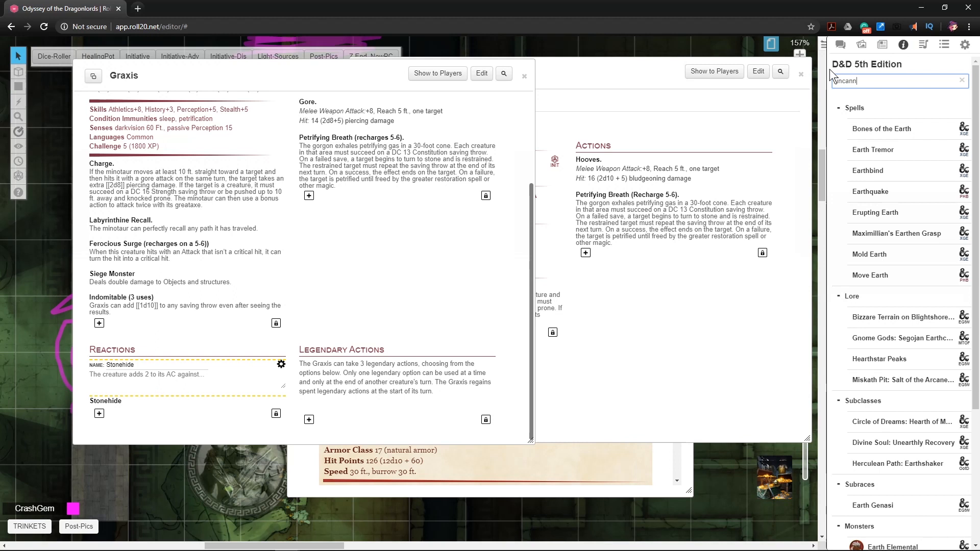
{"action": "type", "text": "y dodge"}
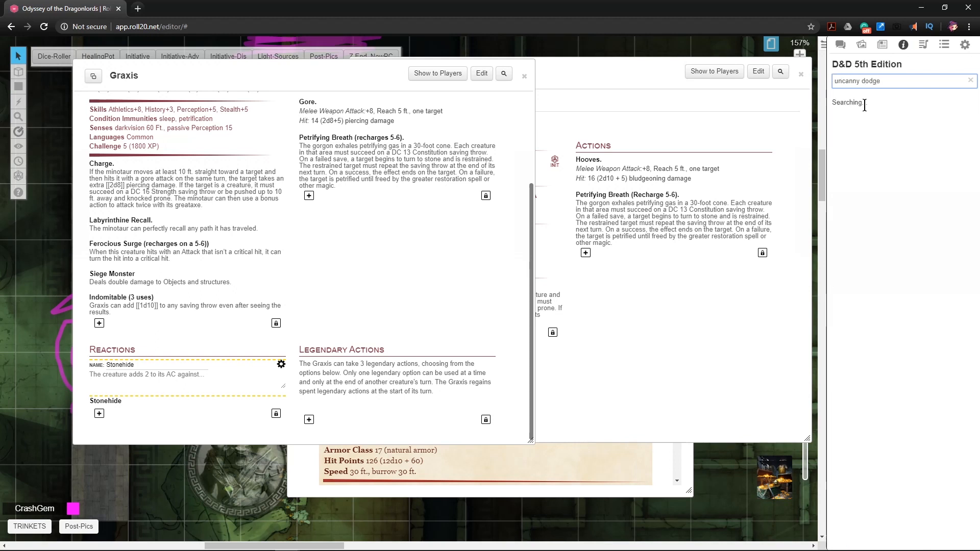
{"action": "left_click", "coordinate": [883, 129]}
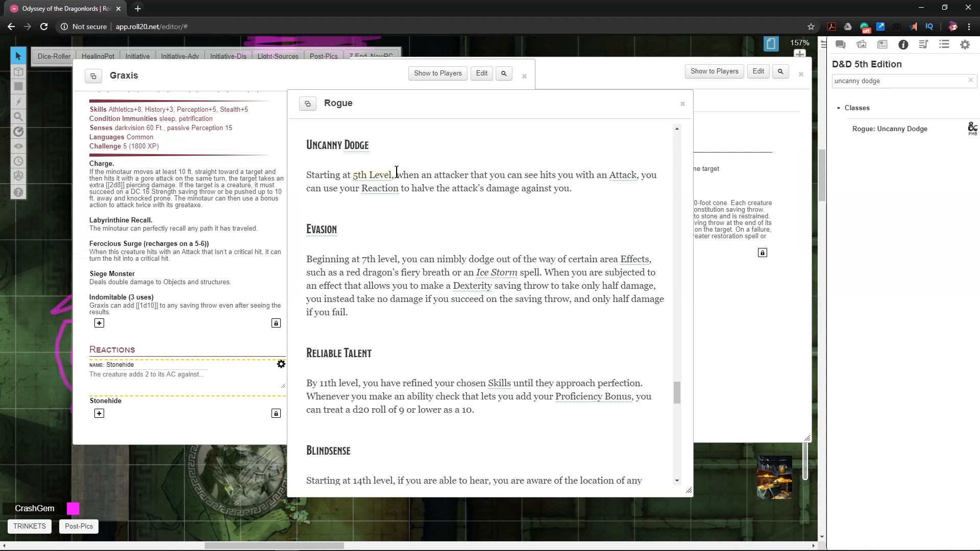
- Copy the Uncanny Dodge wording from "when an attacker" onward into the Stonehide reaction's description and close the reaction
{"action": "left_click_drag", "start_coordinate": [397, 175], "coordinate": [571, 186]}
{"action": "key", "text": "ctrl+c"}
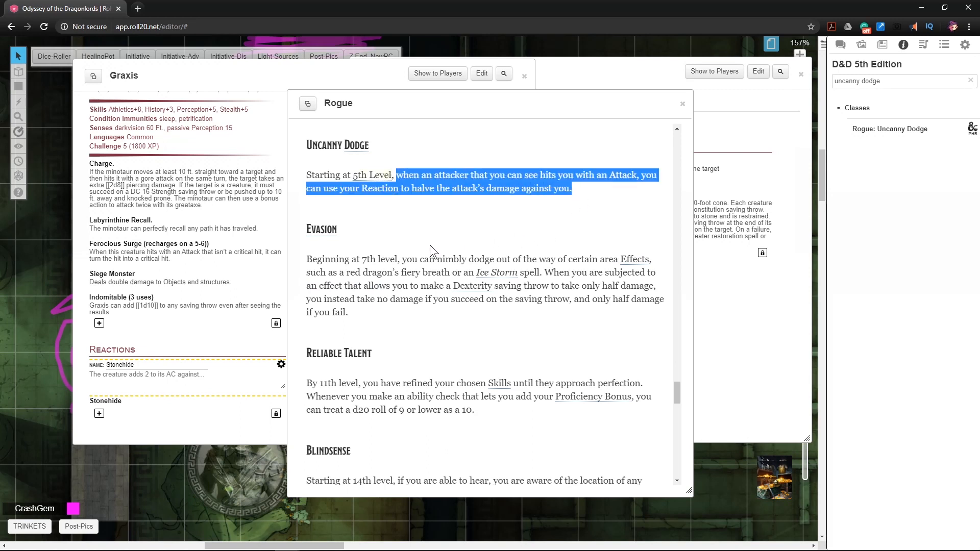
{"action": "left_click", "coordinate": [125, 375]}
{"action": "key", "text": "ctrl+v"}
{"action": "left_click", "coordinate": [281, 364]}
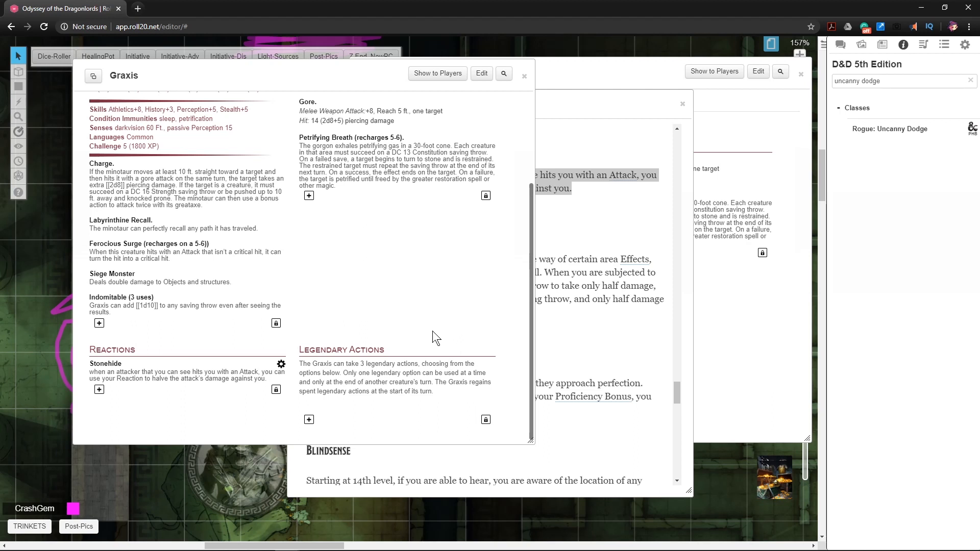
- Add a new action below Petrifying Breath and name it "Lair Actions"
{"action": "scroll", "coordinate": [430, 326], "scroll_direction": "up", "scroll_amount": 3}
{"action": "scroll", "coordinate": [320, 310], "scroll_direction": "down", "scroll_amount": 2}
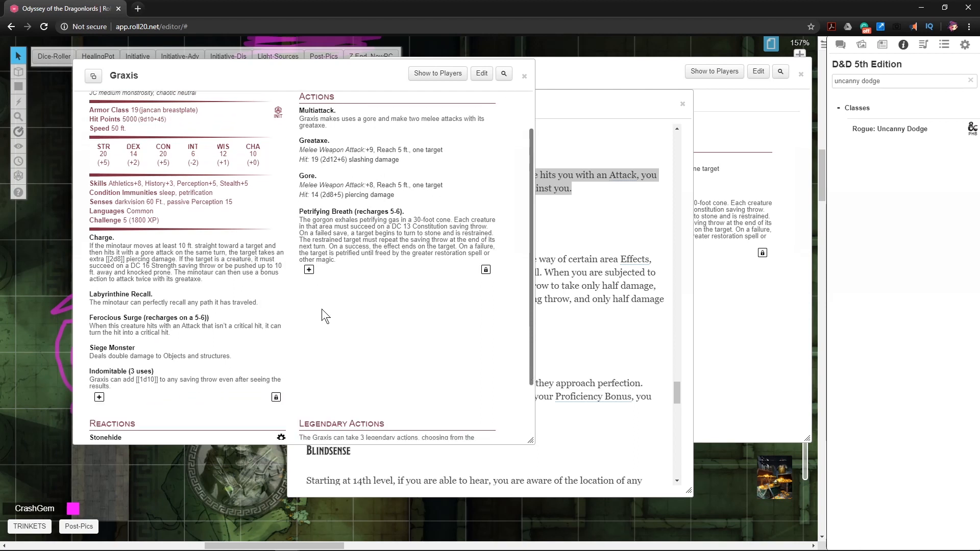
{"action": "left_click", "coordinate": [309, 220]}
{"action": "left_click", "coordinate": [332, 224]}
{"action": "type", "text": "Lair "}
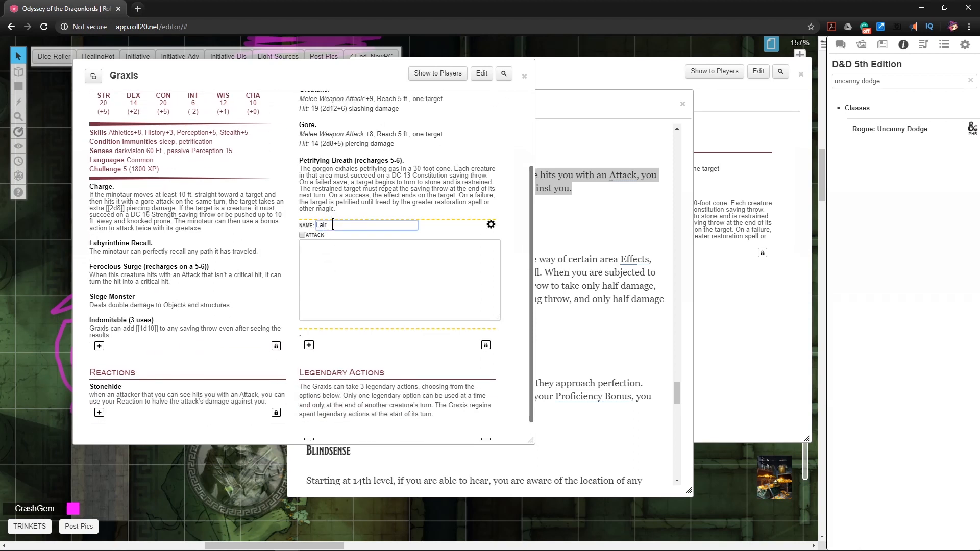
{"action": "type", "text": "Actions"}
- Describe Lair Actions as one usable in Xander's tomb on initiative count 20, never the same lair action two turns in a row
{"action": "left_click", "coordinate": [328, 246]}
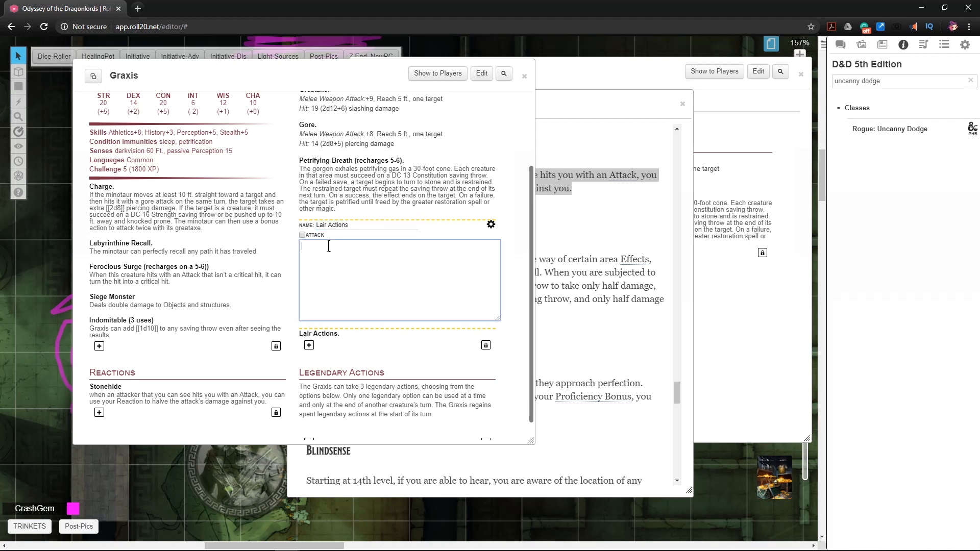
{"action": "type", "text": "Whole ln Xander's tomb, Graxis can use one leair ac"}
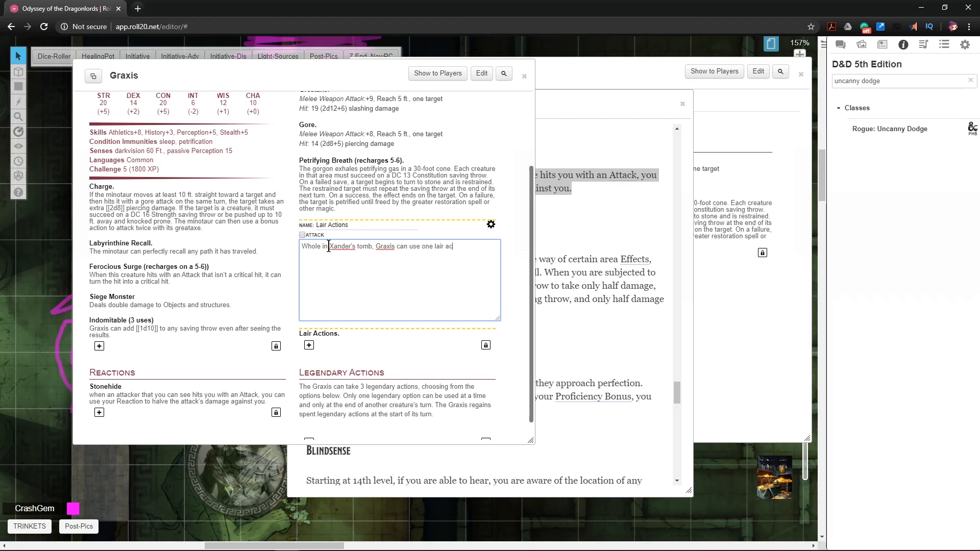
{"action": "type", "text": "tion on initiative count 20. He cannot use the same lair e"}
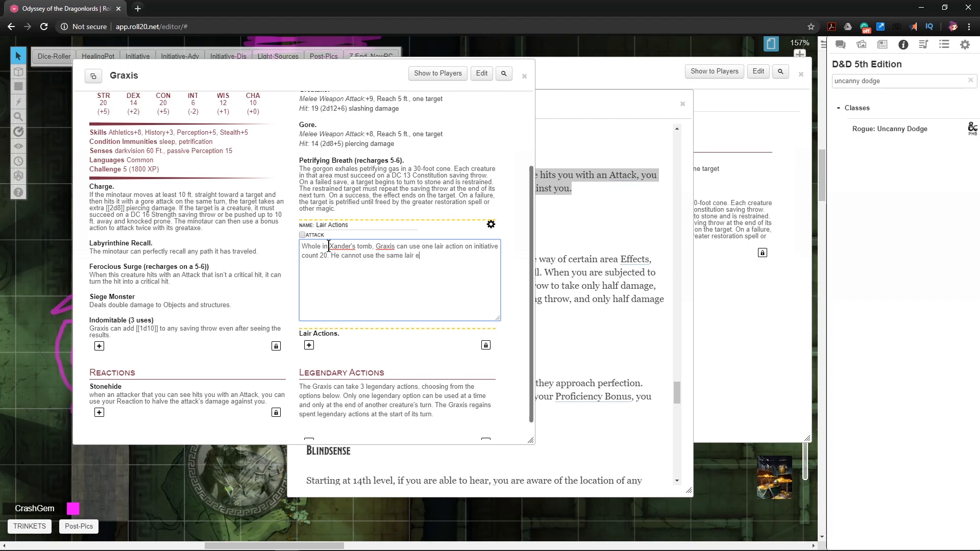
{"action": "key", "text": "BackSpace"}
{"action": "type", "text": "action two turns in a row."}
{"action": "left_click", "coordinate": [490, 224]}
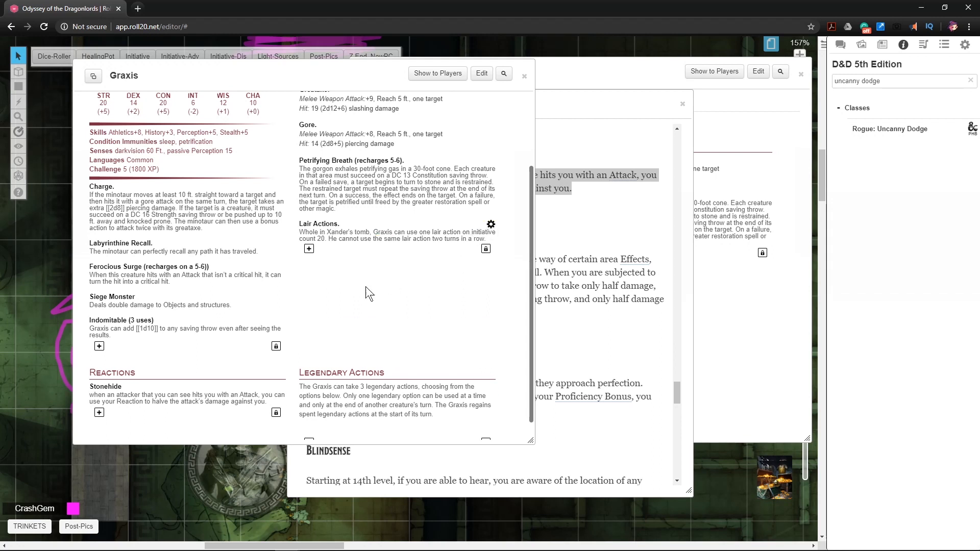
- Add an action named "Lair - Stone Warriors" with the description "Summon [[2d3]] stone warriors from the very stones of the tomb."
{"action": "left_click", "coordinate": [309, 249]}
{"action": "left_click", "coordinate": [323, 254]}
{"action": "type", "text": "Lair Acti"}
{"action": "key", "text": "BackSpace"}
{"action": "key", "text": "BackSpace"}
{"action": "key", "text": "BackSpace"}
{"action": "type", "text": "- Stone Warriors"}
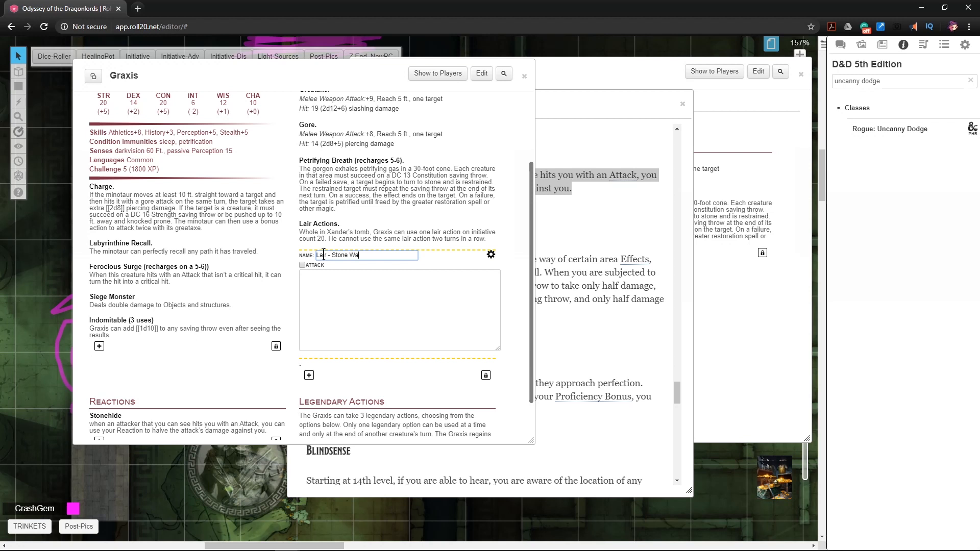
{"action": "left_click", "coordinate": [329, 279]}
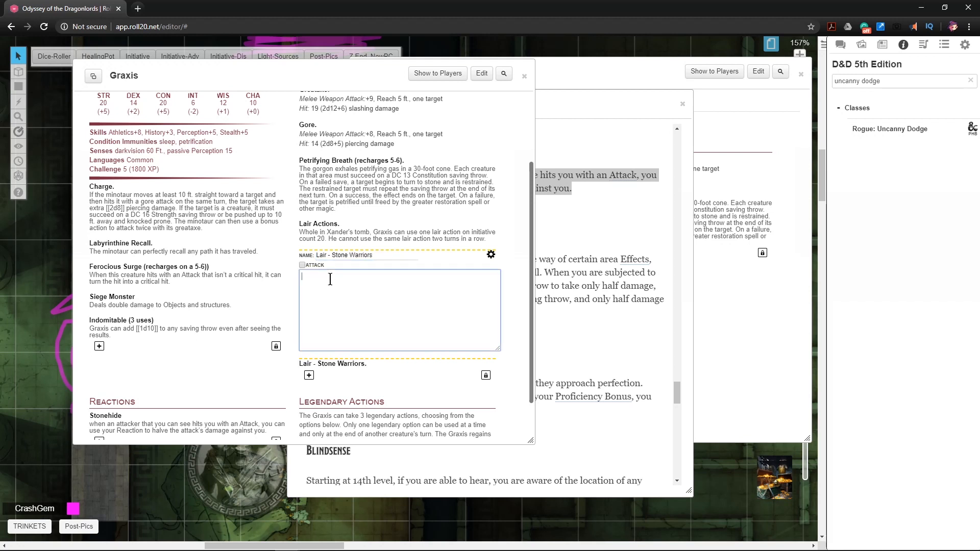
{"action": "type", "text": "Summon [[2d3]] stone warriors from the very stones of the tomb."}
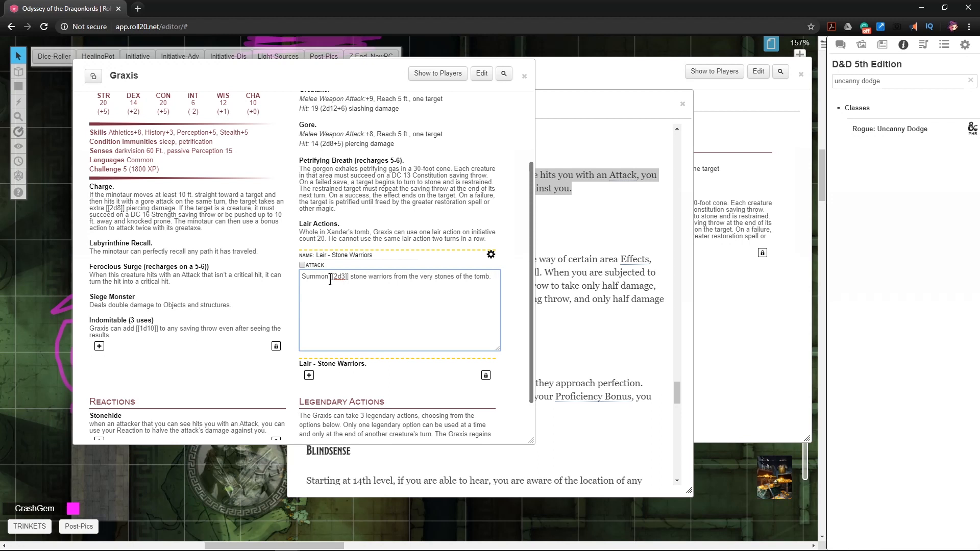
{"action": "left_click", "coordinate": [487, 253]}
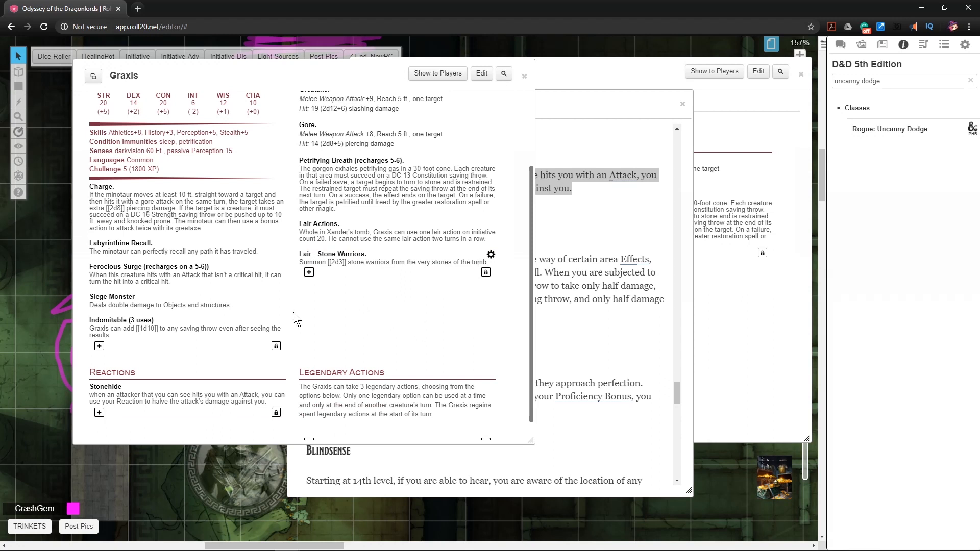
- Add a new action below Lair - Stone Warriors and name it "Lair - Shortcut"
{"action": "left_click", "coordinate": [309, 272]}
{"action": "left_click", "coordinate": [320, 278]}
{"action": "type", "text": "Lair"}
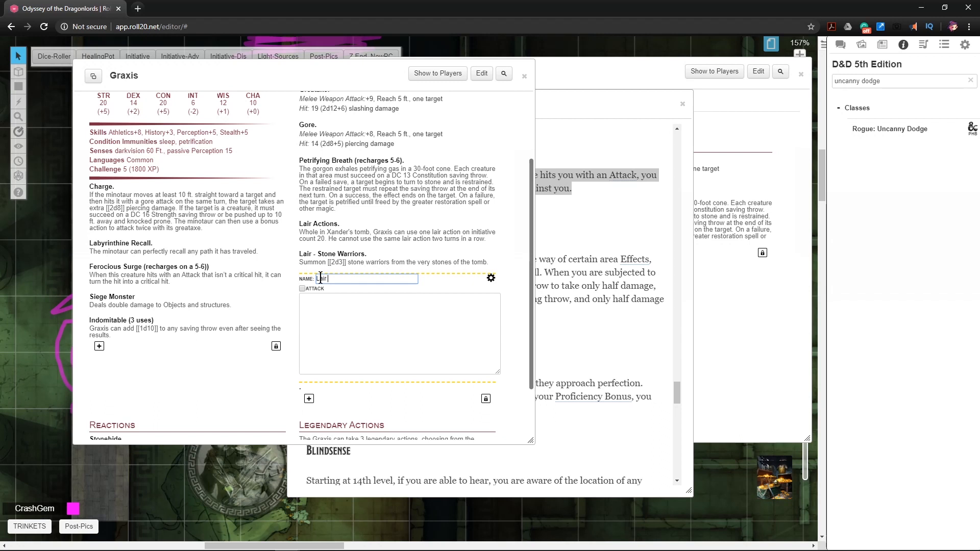
{"action": "type", "text": " - Shortcut"}
- Describe the Shortcut action as "Graxis can teleport to any location within the tomb, within 40' of his current location. He does not need to see his destination."
{"action": "left_click", "coordinate": [337, 301]}
{"action": "type", "text": "Graxis can "}
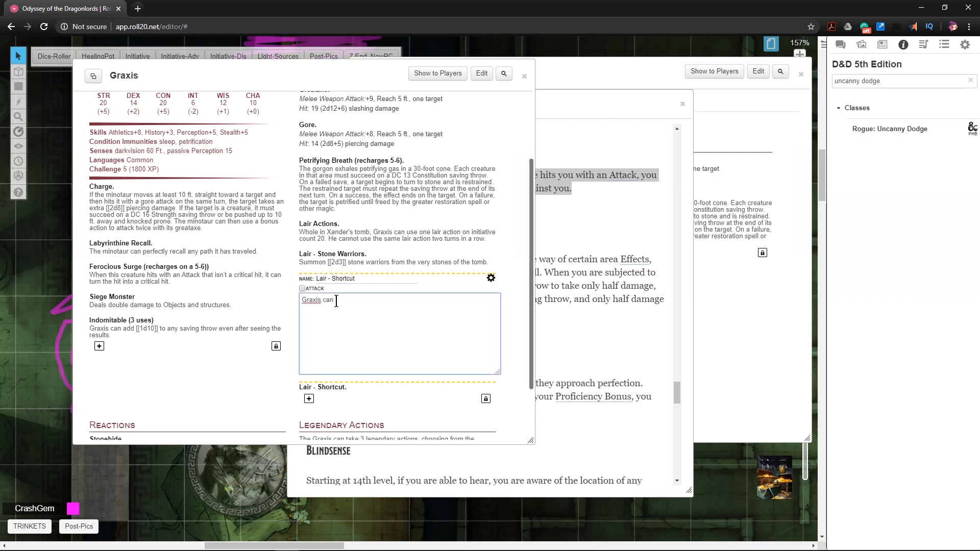
{"action": "type", "text": "us"}
{"action": "key", "text": "BackSpace"}
{"action": "key", "text": "BackSpace"}
{"action": "type", "text": "teleport to any location wthin the tomb, within"}
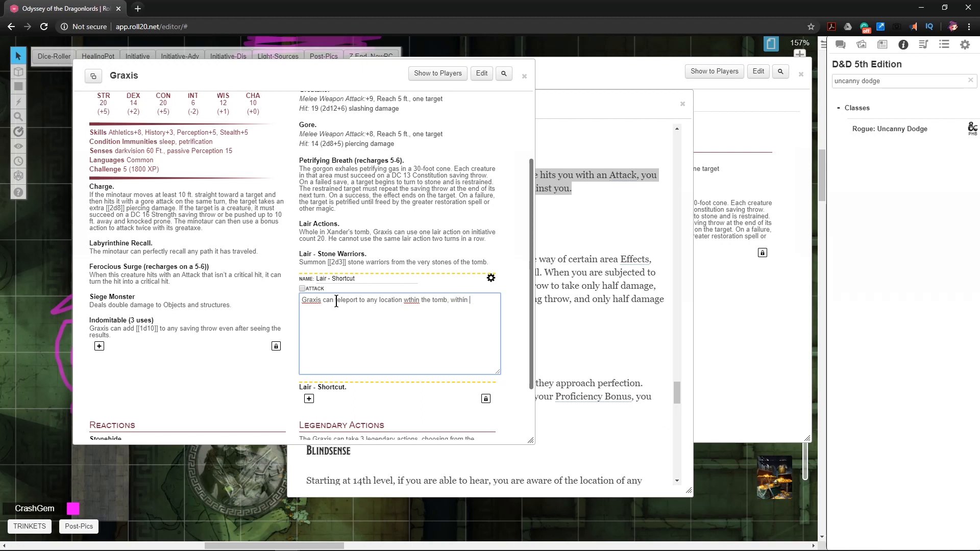
{"action": "type", "text": "40' of his current location."}
{"action": "right_click", "coordinate": [411, 300]}
{"action": "left_click", "coordinate": [432, 319]}
{"action": "left_click", "coordinate": [368, 311]}
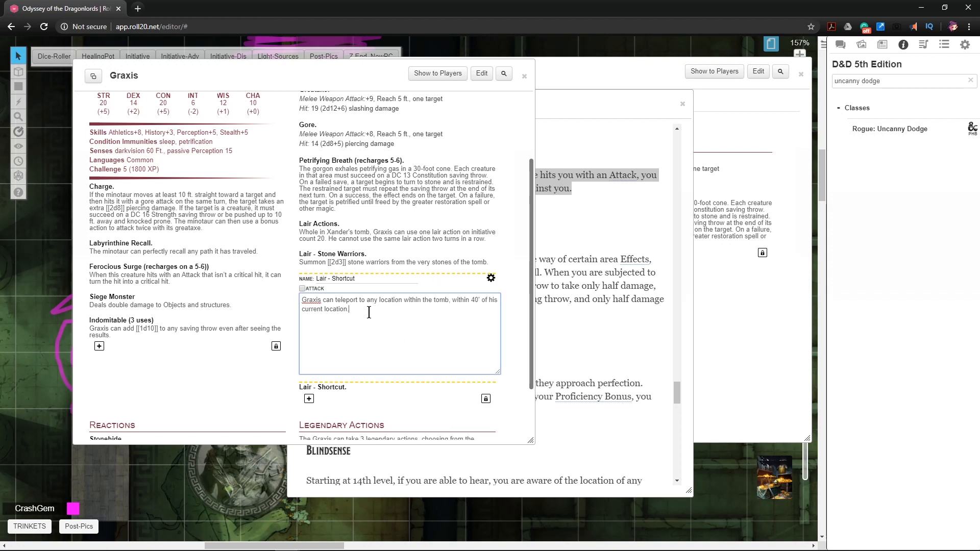
{"action": "type", "text": "He does not need to see his destination."}
{"action": "left_click", "coordinate": [491, 278]}
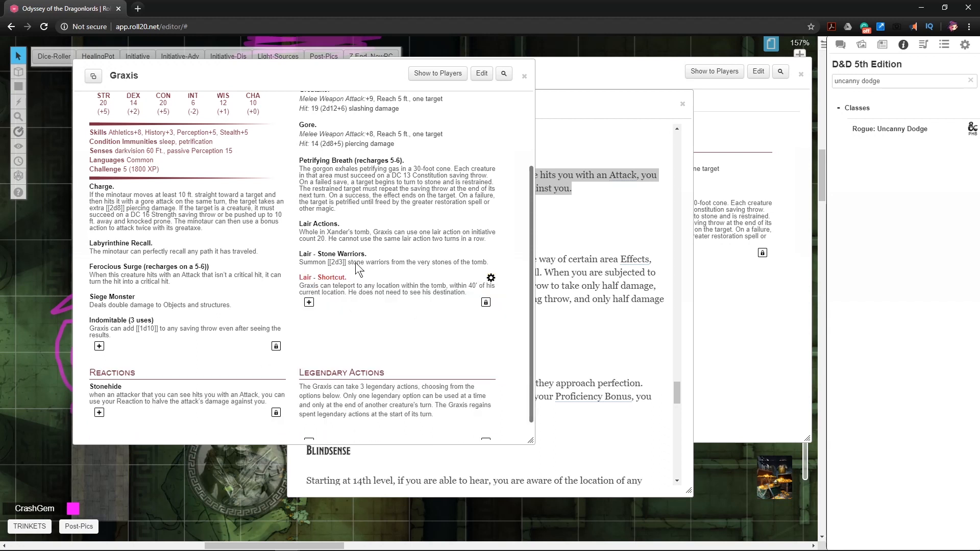
- Add a new action below Lair - Shortcut and name it "Lair - empowered recharge"
{"action": "left_click", "coordinate": [308, 303]}
{"action": "left_click", "coordinate": [373, 309]}
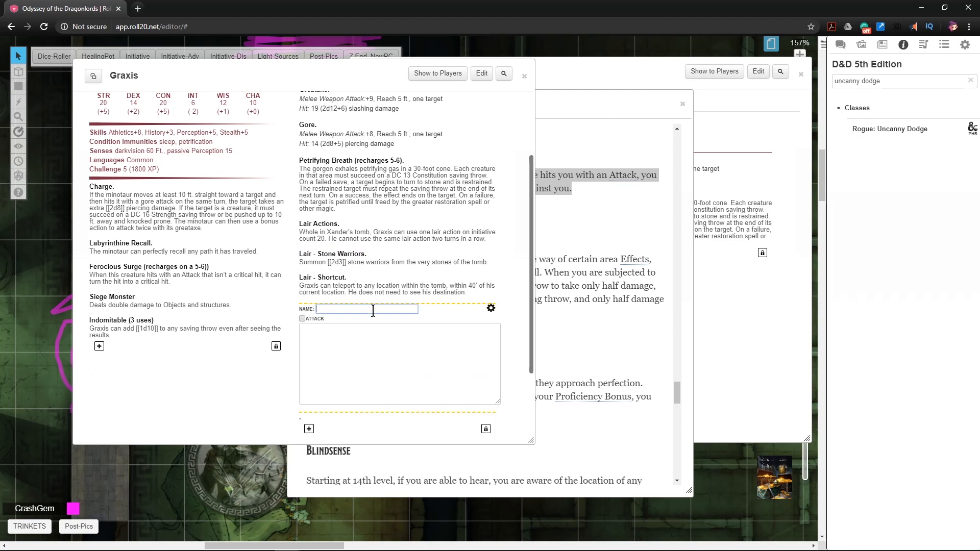
{"action": "type", "text": "Lair"}
{"action": "type", "text": " Action"}
{"action": "key", "text": "BackSpace"}
{"action": "key", "text": "BackSpace"}
{"action": "key", "text": "BackSpace"}
{"action": "key", "text": "BackSpace"}
{"action": "type", "text": "Re"}
{"action": "key", "text": "BackSpace"}
{"action": "key", "text": "BackSpace"}
{"action": "type", "text": "empo"}
- Enter the empowered recharge description as "Graxis recharges one of his abilities that can be recharged" and close the action
{"action": "left_click", "coordinate": [369, 330]}
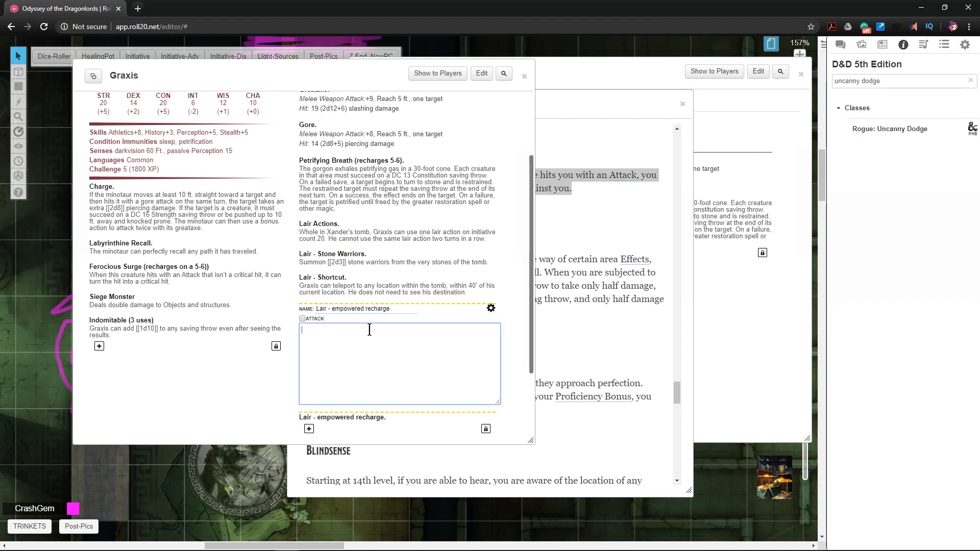
{"action": "type", "text": "Ga"}
{"action": "type", "text": "axis rechar"}
{"action": "type", "text": "ges one of his ab"}
{"action": "type", "text": "ilities that "}
{"action": "type", "text": "needst"}
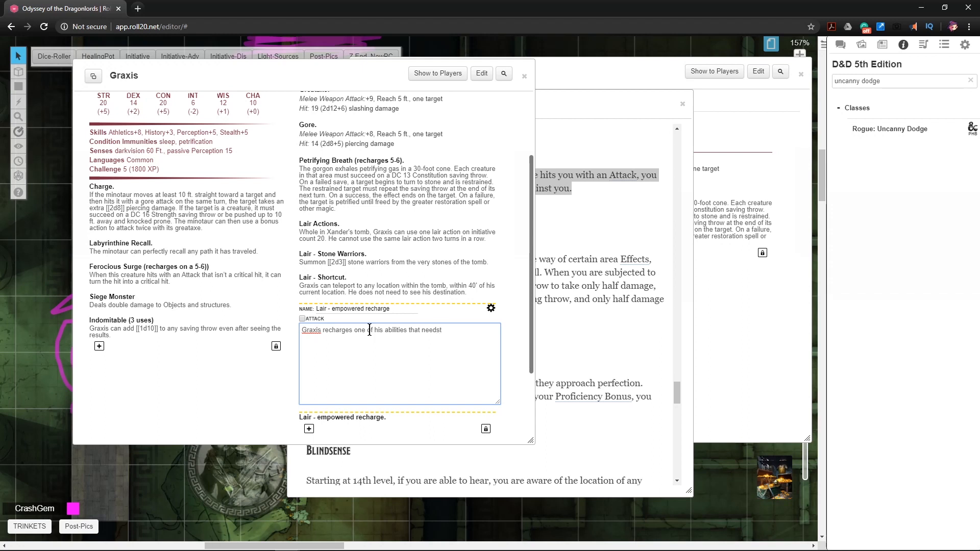
{"action": "key", "text": "BackSpace"}
{"action": "key", "text": "BackSpace"}
{"action": "key", "text": "BackSpace"}
{"action": "key", "text": "BackSpace"}
{"action": "key", "text": "BackSpace"}
{"action": "type", "text": "can be recharged"}
{"action": "left_click", "coordinate": [490, 309]}
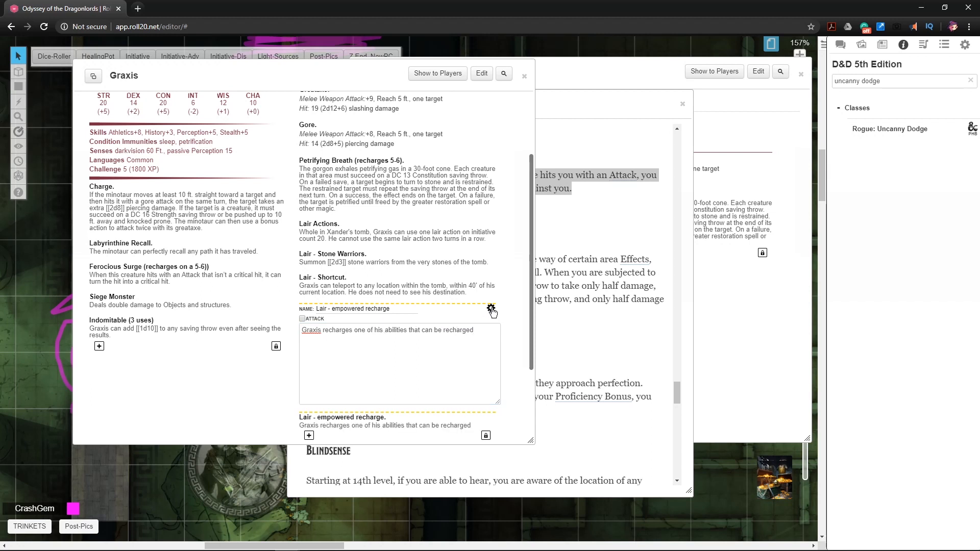
{"action": "scroll", "coordinate": [406, 350], "scroll_direction": "down", "scroll_amount": 1}
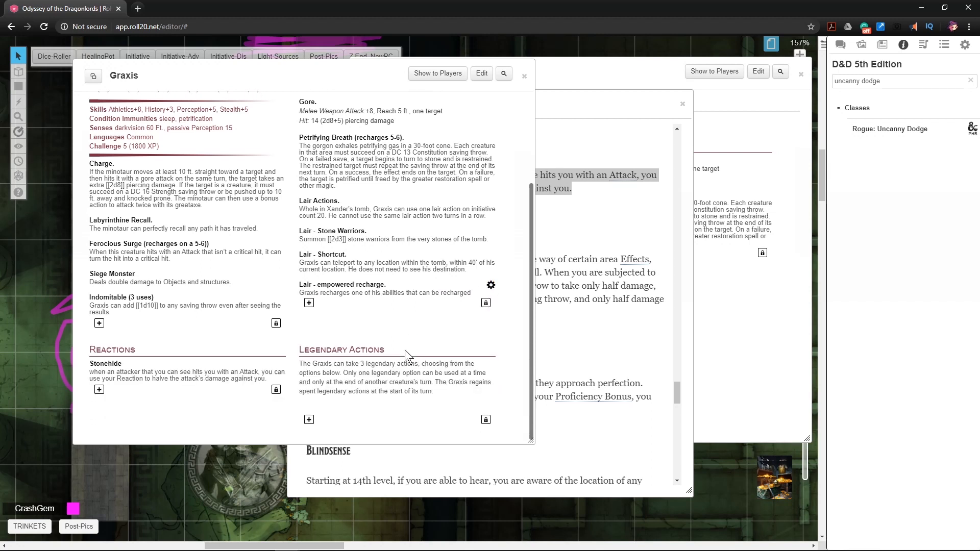
{"action": "left_click", "coordinate": [309, 420]}
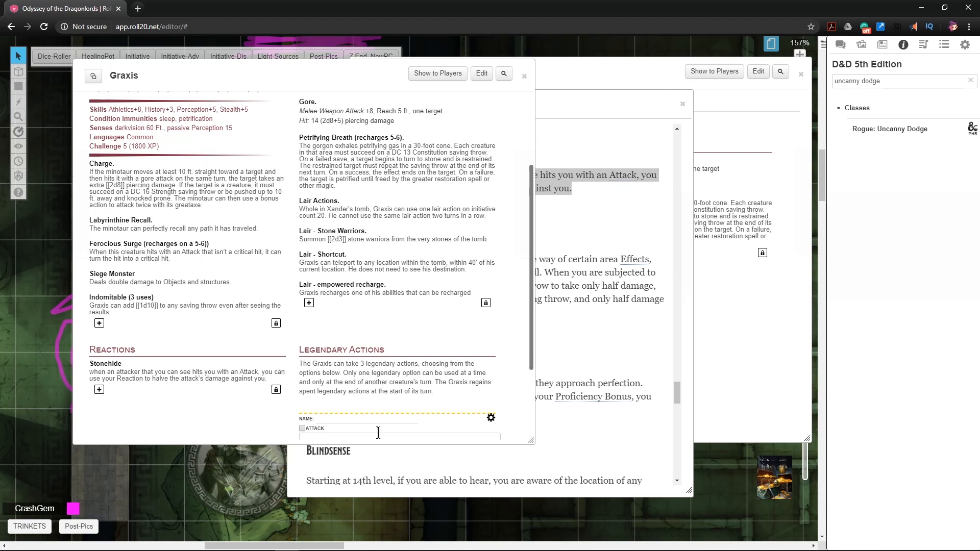
{"action": "scroll", "coordinate": [420, 382], "scroll_direction": "down", "scroll_amount": 1}
{"action": "scroll", "coordinate": [421, 390], "scroll_direction": "up", "scroll_amount": 6}
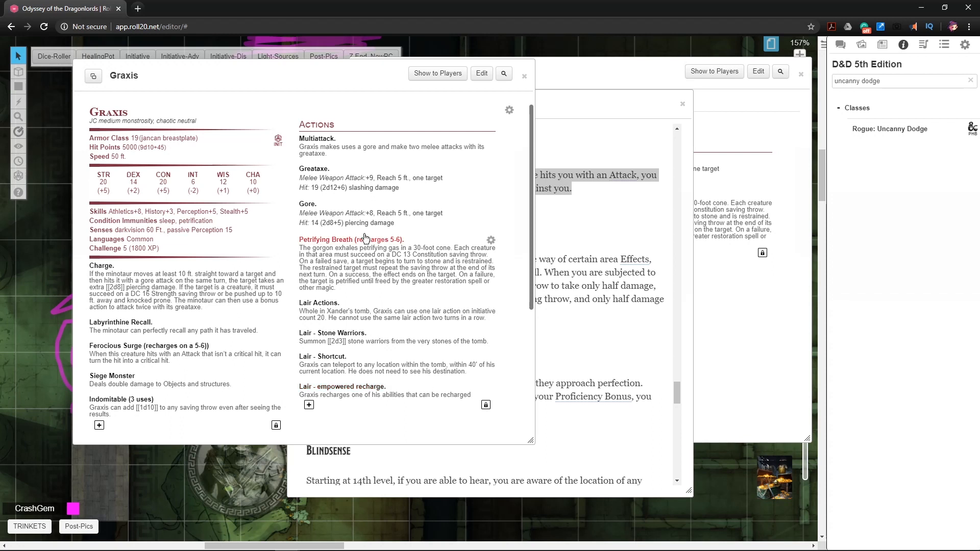
{"action": "scroll", "coordinate": [383, 322], "scroll_direction": "down", "scroll_amount": 1}
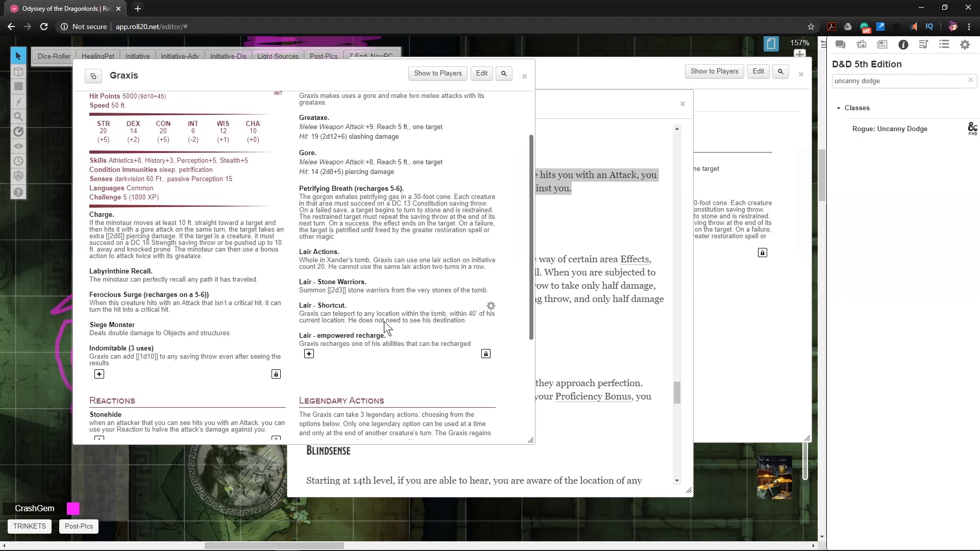
{"action": "scroll", "coordinate": [384, 321], "scroll_direction": "down", "scroll_amount": 2}
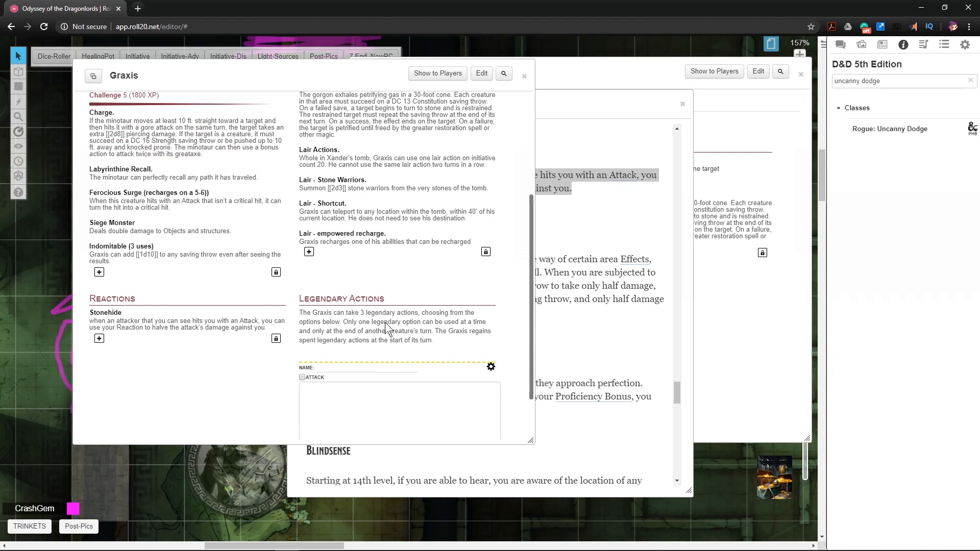
{"action": "scroll", "coordinate": [393, 329], "scroll_direction": "down", "scroll_amount": 1}
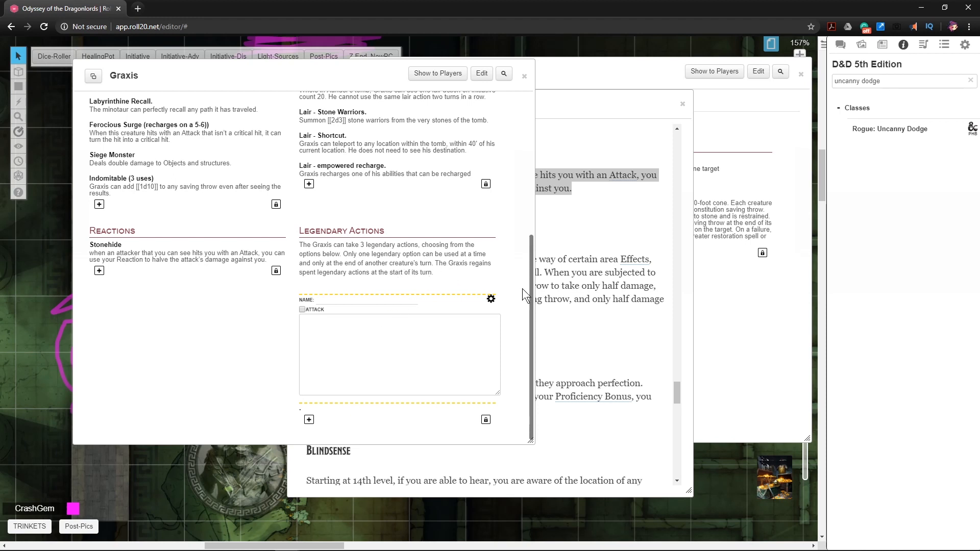
{"action": "left_click", "coordinate": [491, 300]}
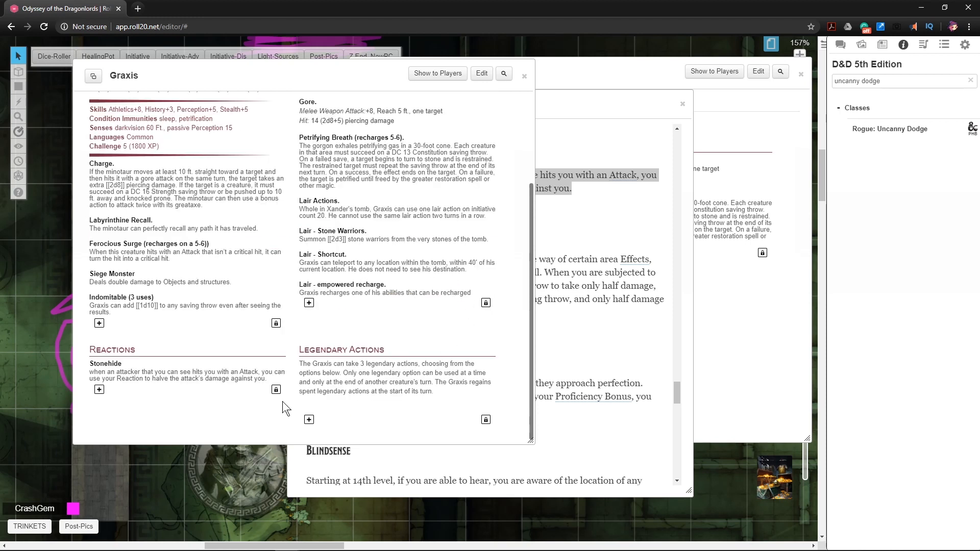
- Add a legendary action named "Gore" with the description "Graxis uses his gore ability" and close its editor
{"action": "left_click", "coordinate": [309, 420]}
{"action": "left_click", "coordinate": [343, 301]}
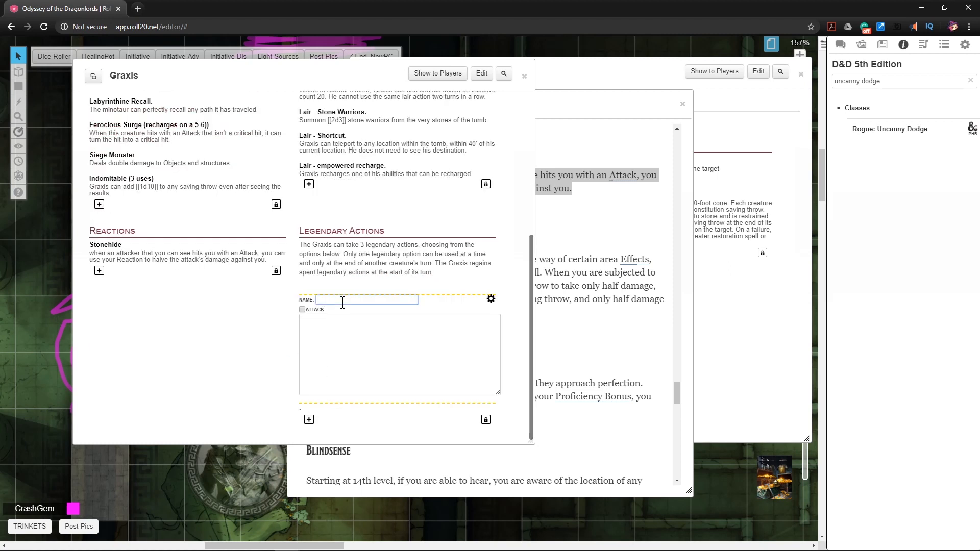
{"action": "type", "text": "Great"}
{"action": "key", "text": "BackSpace"}
{"action": "key", "text": "BackSpace"}
{"action": "key", "text": "BackSpace"}
{"action": "type", "text": "ore"}
{"action": "left_click", "coordinate": [311, 326]}
{"action": "type", "text": "Graxis uses "}
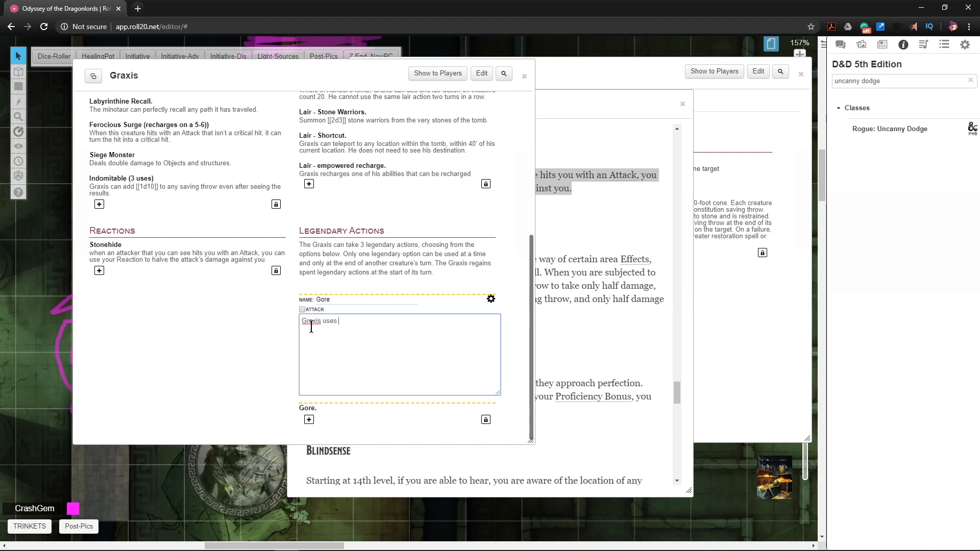
{"action": "type", "text": "his gore ability"}
{"action": "left_click", "coordinate": [491, 299]}
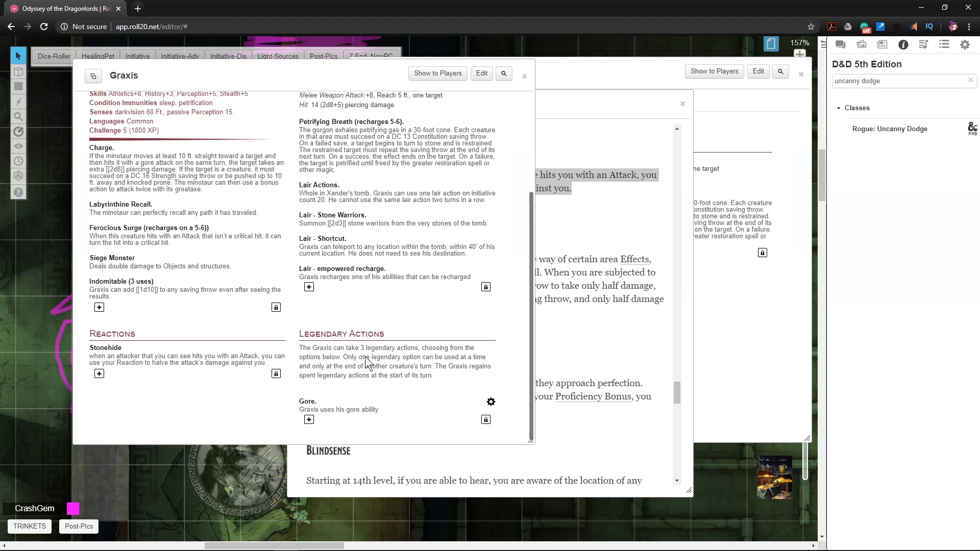
- Add a legendary action below Gore named "Dash" with the description "Graxis can use the dash action" and close its editor
{"action": "left_click", "coordinate": [309, 420]}
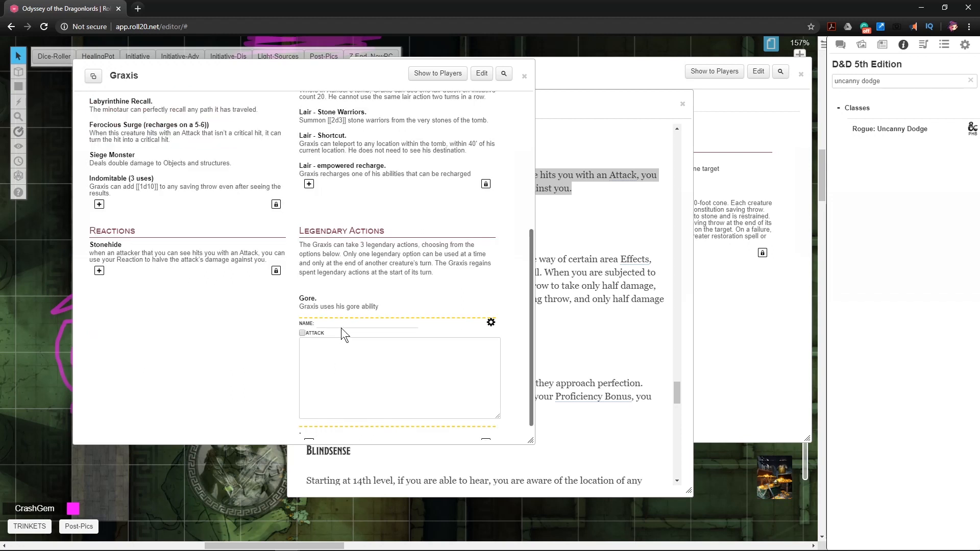
{"action": "type", "text": "Dash"}
{"action": "left_click", "coordinate": [317, 349]}
{"action": "type", "text": "G"}
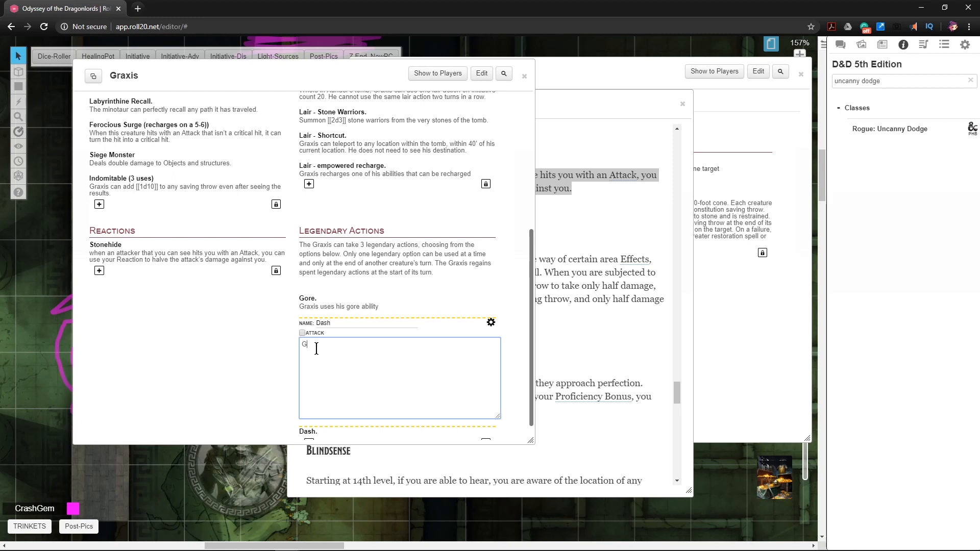
{"action": "type", "text": "raxis can use the dash action"}
{"action": "left_click", "coordinate": [487, 325]}
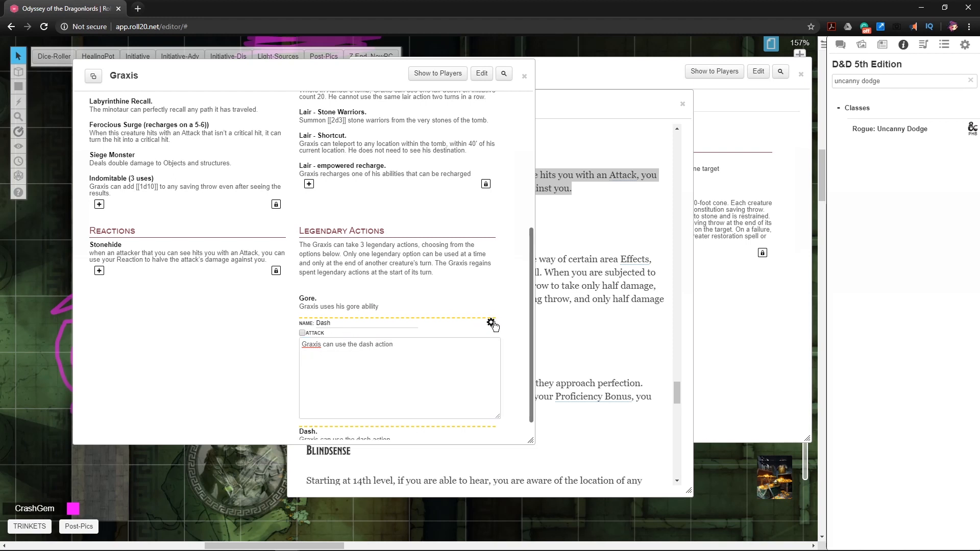
{"action": "left_click", "coordinate": [491, 323]}
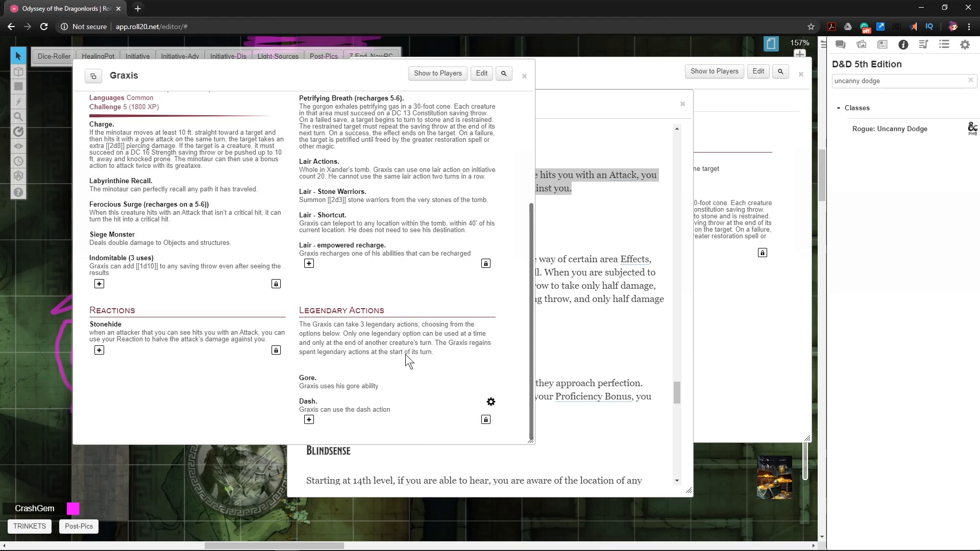
- Add a legendary action below Dash named "Breath (2 actionpoints)", describe it as "Graxis uses his breath weapon" and close its editor
{"action": "left_click", "coordinate": [309, 420]}
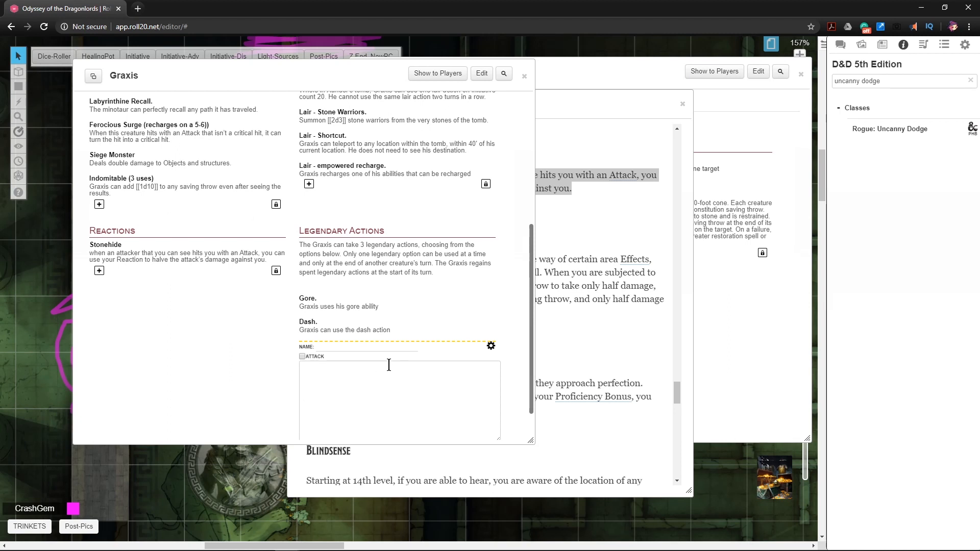
{"action": "scroll", "coordinate": [389, 361], "scroll_direction": "up", "scroll_amount": 3}
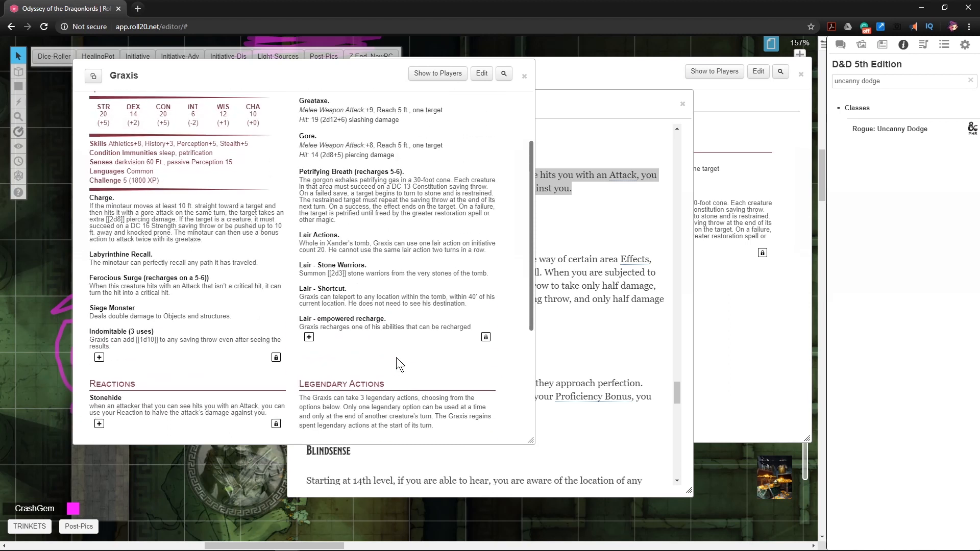
{"action": "scroll", "coordinate": [396, 363], "scroll_direction": "down", "scroll_amount": 3}
{"action": "left_click", "coordinate": [346, 342]}
{"action": "type", "text": "Breath"}
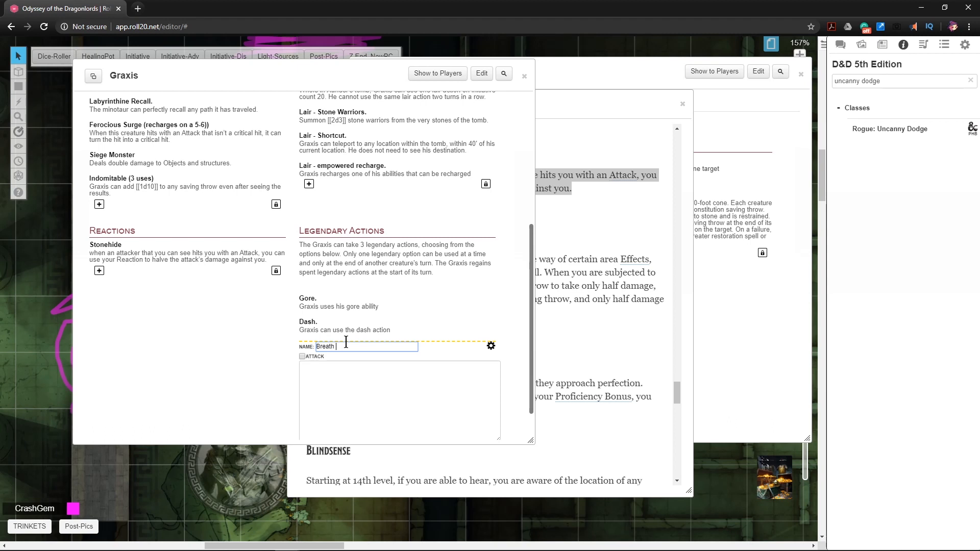
{"action": "type", "text": "(2 actionpoints)"}
{"action": "left_click", "coordinate": [343, 376]}
{"action": "type", "text": "Graxis uses his breath weapon"}
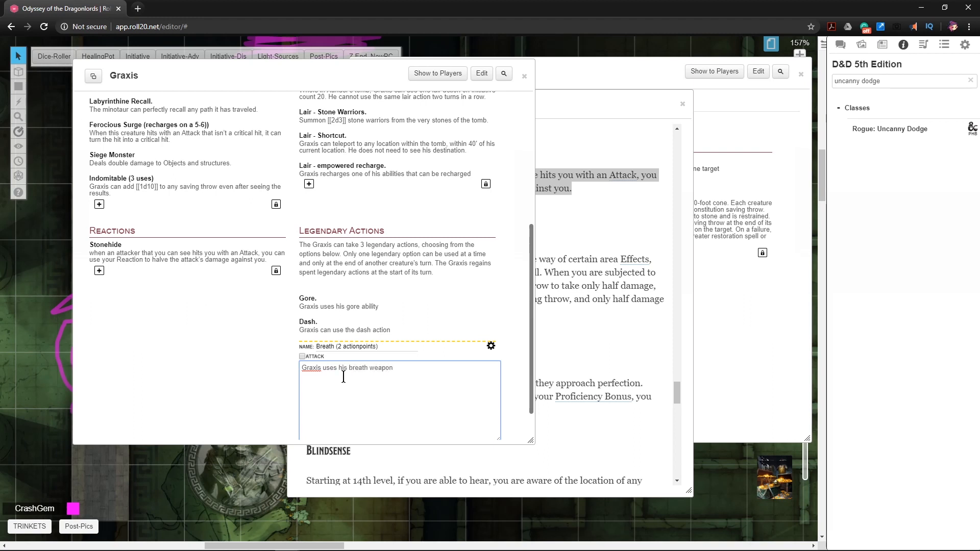
{"action": "left_click", "coordinate": [490, 345]}
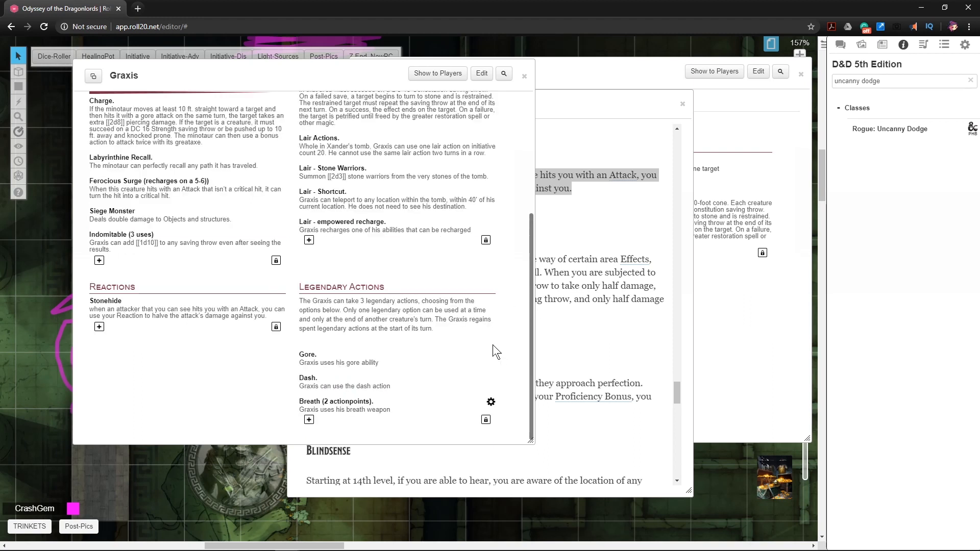
- Review the whole Graxis sheet, comparing its stats, traits and actions with the reactions and legendary actions
{"action": "scroll", "coordinate": [410, 249], "scroll_direction": "up", "scroll_amount": 2}
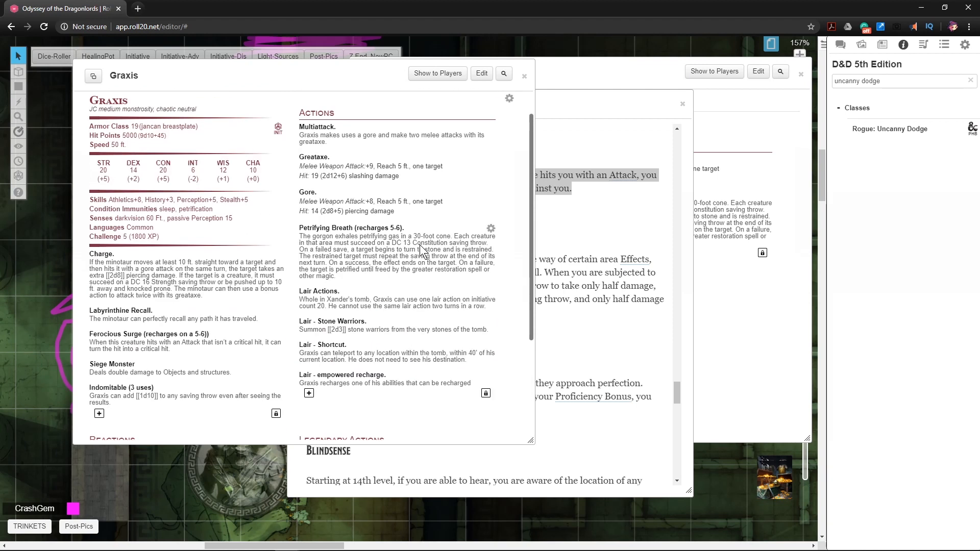
{"action": "scroll", "coordinate": [424, 253], "scroll_direction": "down", "scroll_amount": 2}
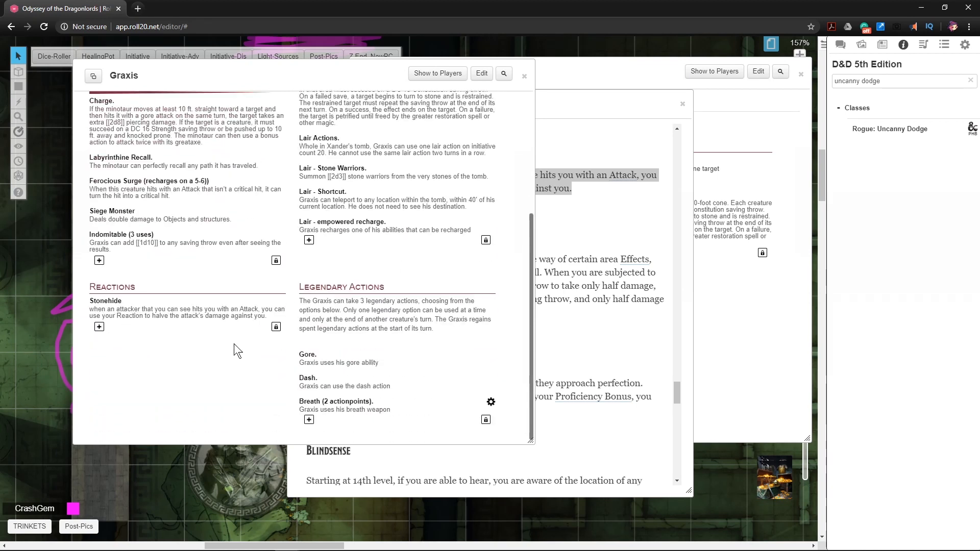
{"action": "scroll", "coordinate": [234, 344], "scroll_direction": "up", "scroll_amount": 4}
{"action": "scroll", "coordinate": [238, 338], "scroll_direction": "down", "scroll_amount": 4}
{"action": "scroll", "coordinate": [244, 317], "scroll_direction": "up", "scroll_amount": 4}
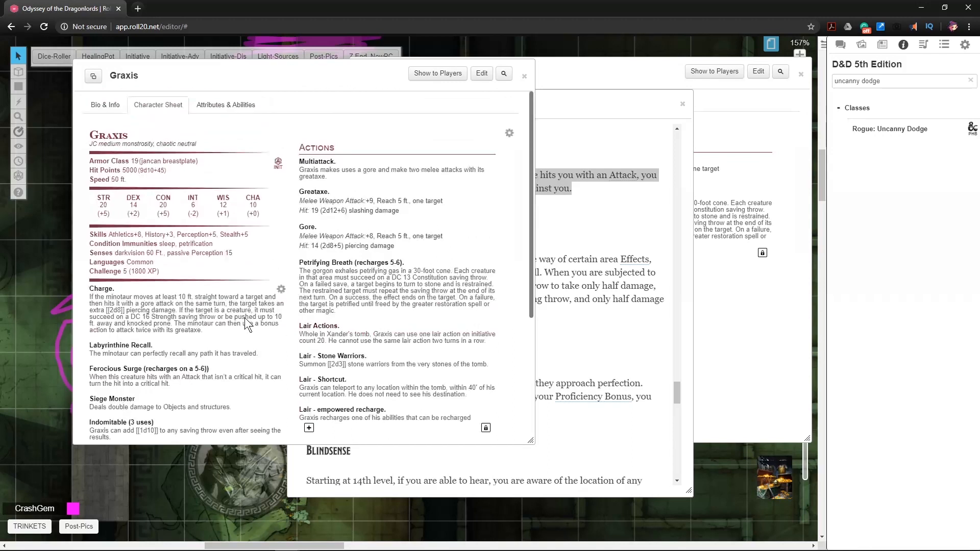
{"action": "scroll", "coordinate": [270, 229], "scroll_direction": "down", "scroll_amount": 4}
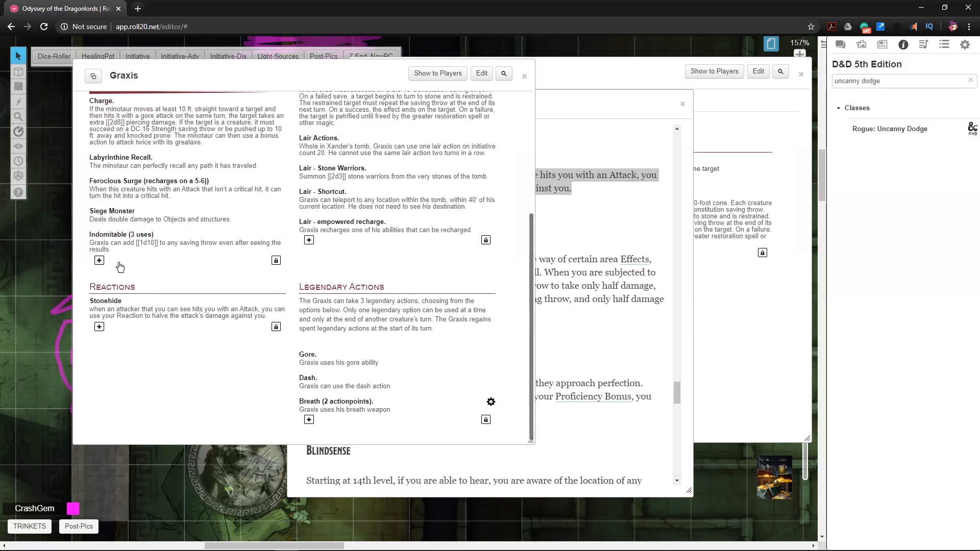
{"action": "scroll", "coordinate": [122, 224], "scroll_direction": "up", "scroll_amount": 4}
{"action": "scroll", "coordinate": [124, 216], "scroll_direction": "down", "scroll_amount": 4}
{"action": "scroll", "coordinate": [225, 281], "scroll_direction": "up", "scroll_amount": 4}
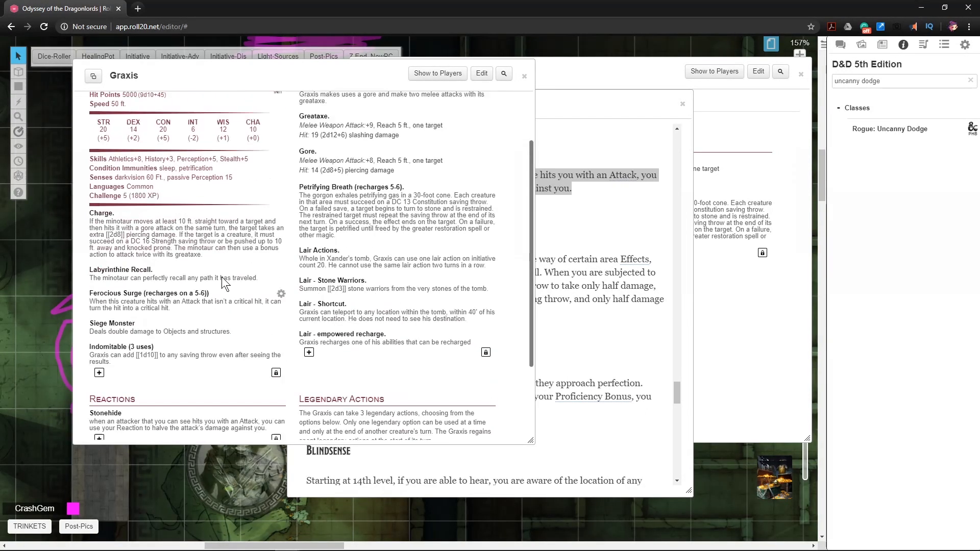
{"action": "scroll", "coordinate": [208, 288], "scroll_direction": "down", "scroll_amount": 4}
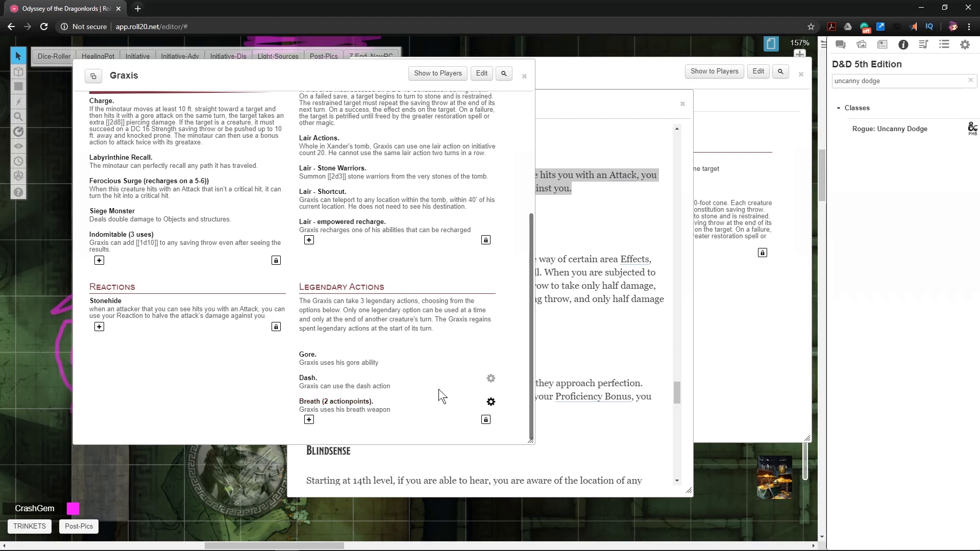
{"action": "scroll", "coordinate": [438, 357], "scroll_direction": "up", "scroll_amount": 4}
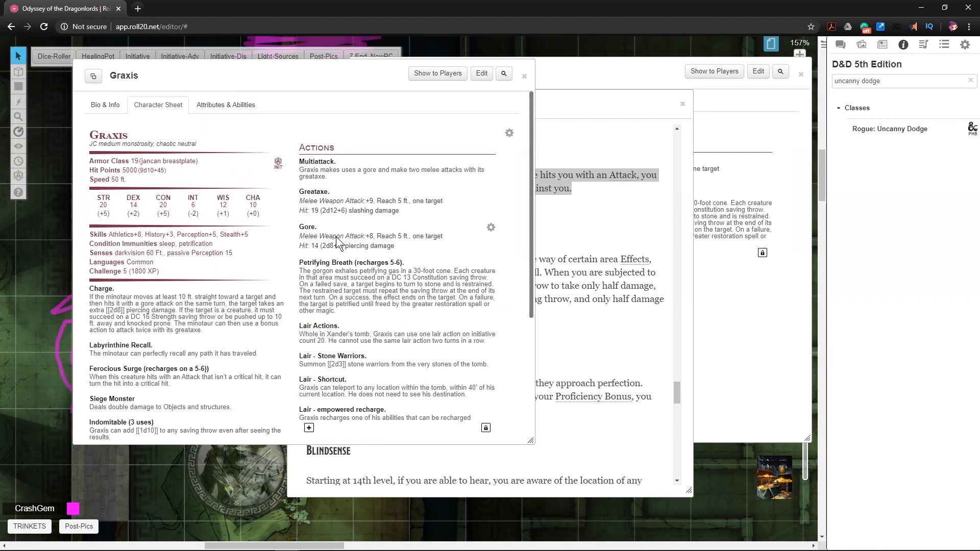
{"action": "scroll", "coordinate": [344, 230], "scroll_direction": "down", "scroll_amount": 4}
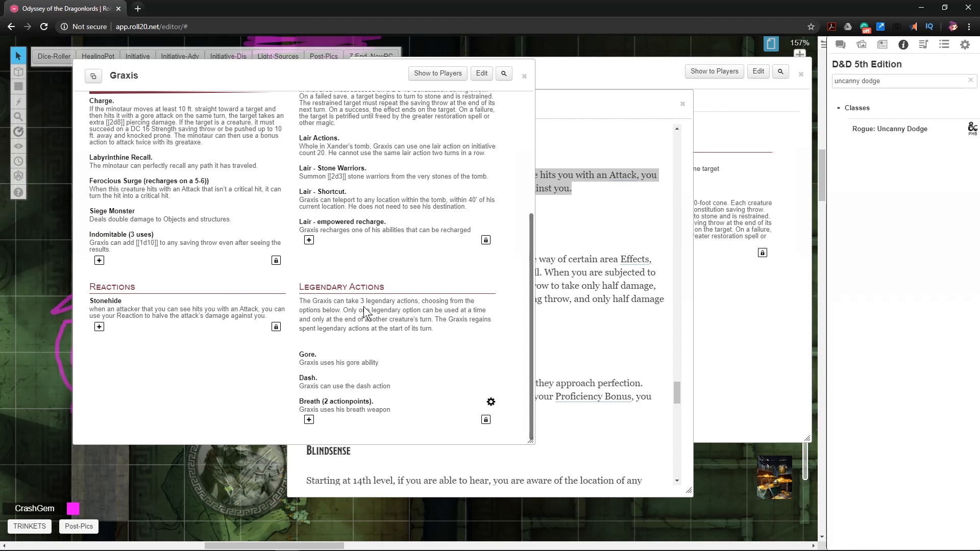
{"action": "scroll", "coordinate": [347, 253], "scroll_direction": "up", "scroll_amount": 1}
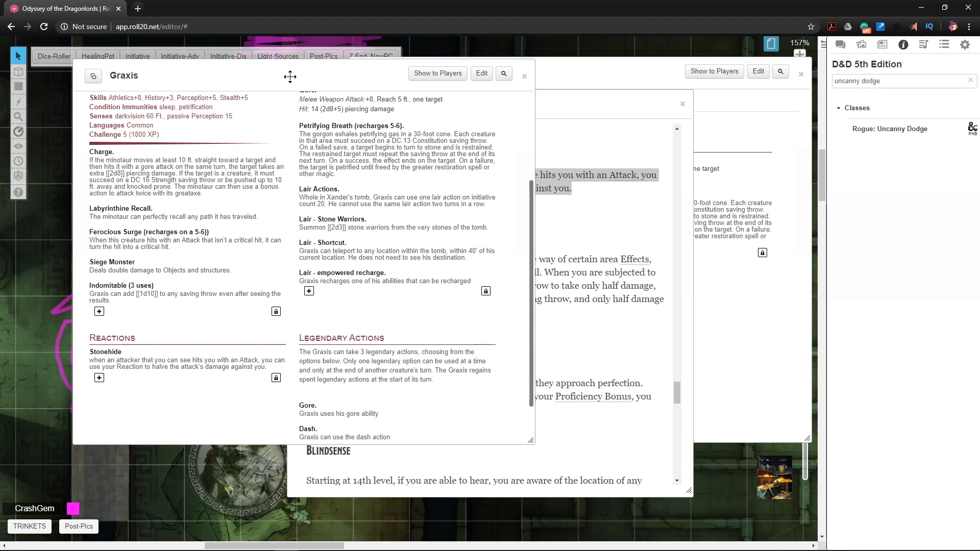
- Close the Graxis sheet, the Rogue page, the Gorgon sheet and the remaining Earth creature page to clear the map
{"action": "left_click_drag", "start_coordinate": [291, 75], "coordinate": [371, 93]}
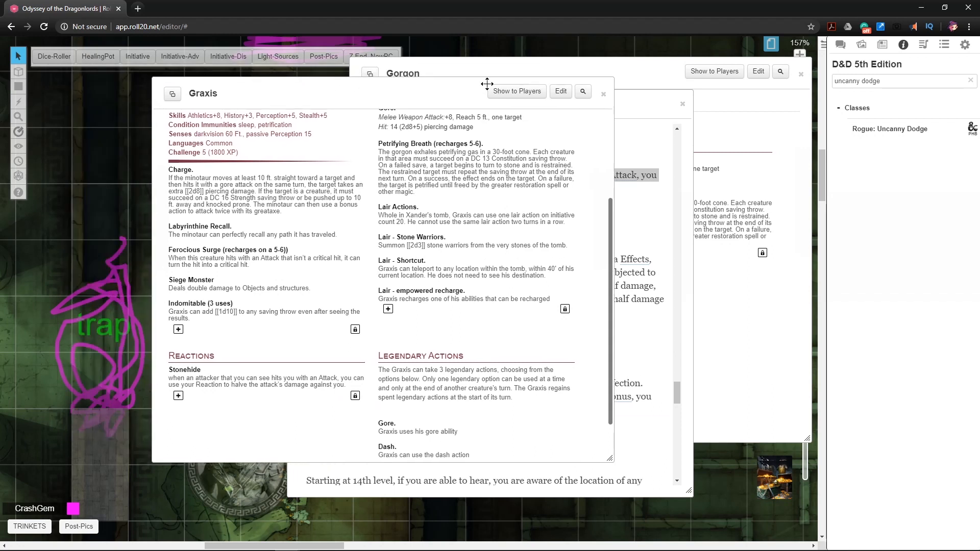
{"action": "left_click", "coordinate": [603, 95]}
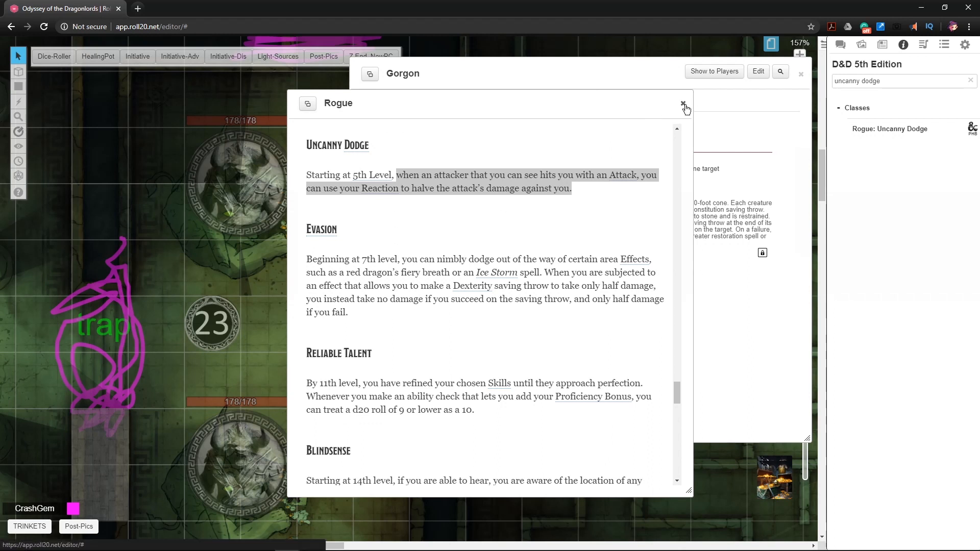
{"action": "left_click", "coordinate": [683, 105]}
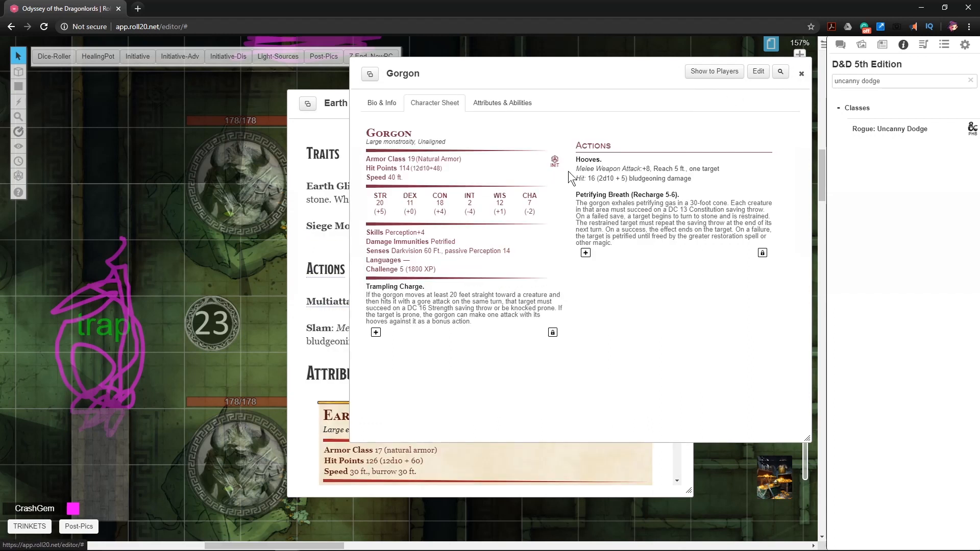
{"action": "left_click", "coordinate": [801, 73]}
{"action": "left_click", "coordinate": [682, 104]}
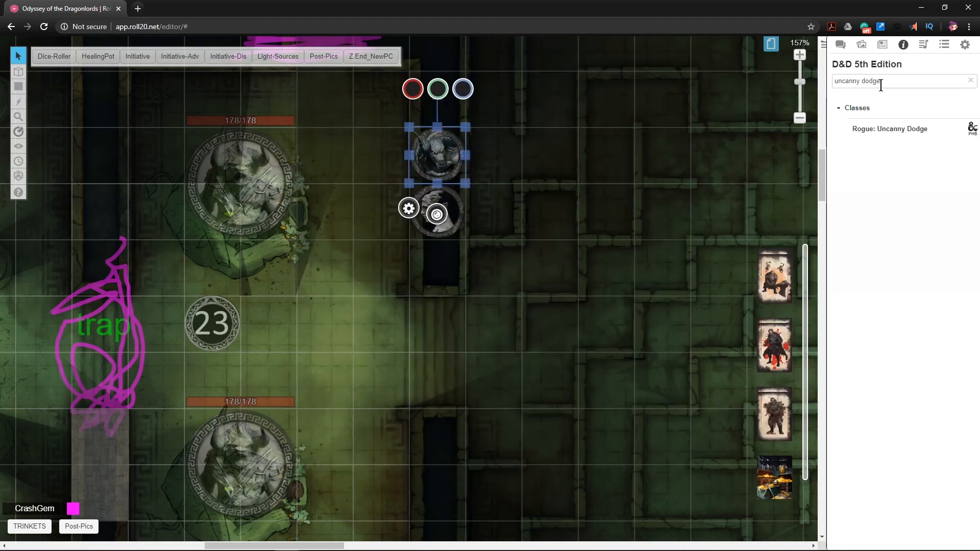
- Search the journal for "zombie" in place of the previous search term, and clear the search
{"action": "left_click", "coordinate": [882, 45]}
{"action": "left_click_drag", "start_coordinate": [893, 66], "coordinate": [800, 66]}
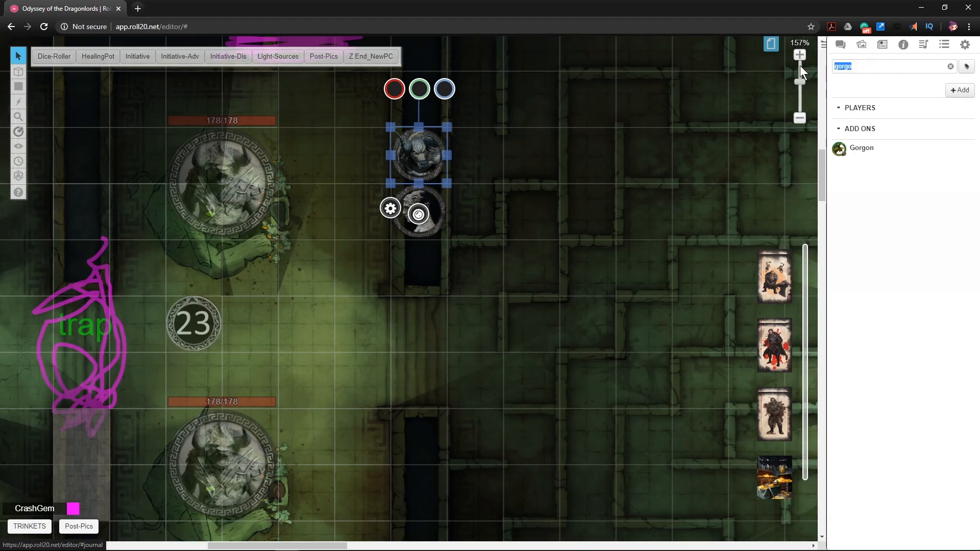
{"action": "type", "text": "zombie"}
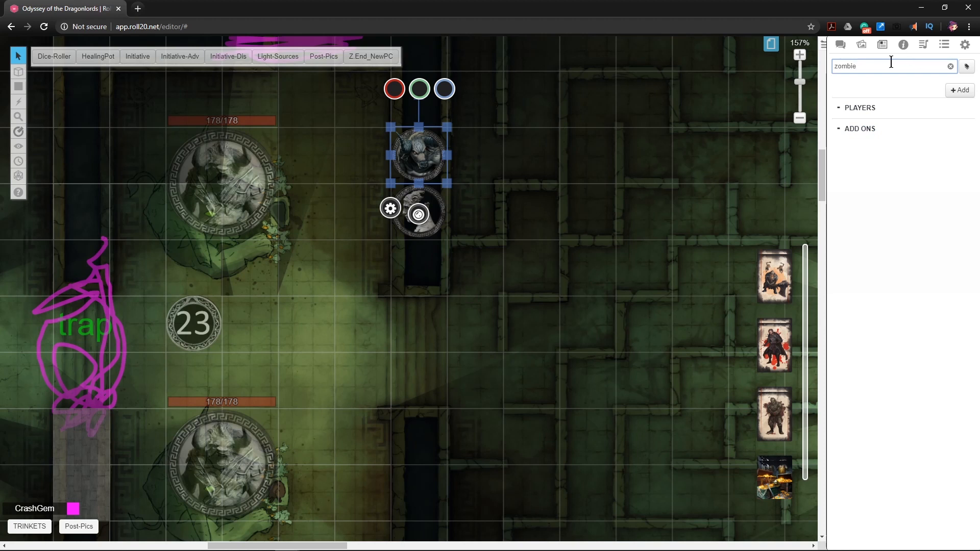
{"action": "left_click", "coordinate": [950, 66]}
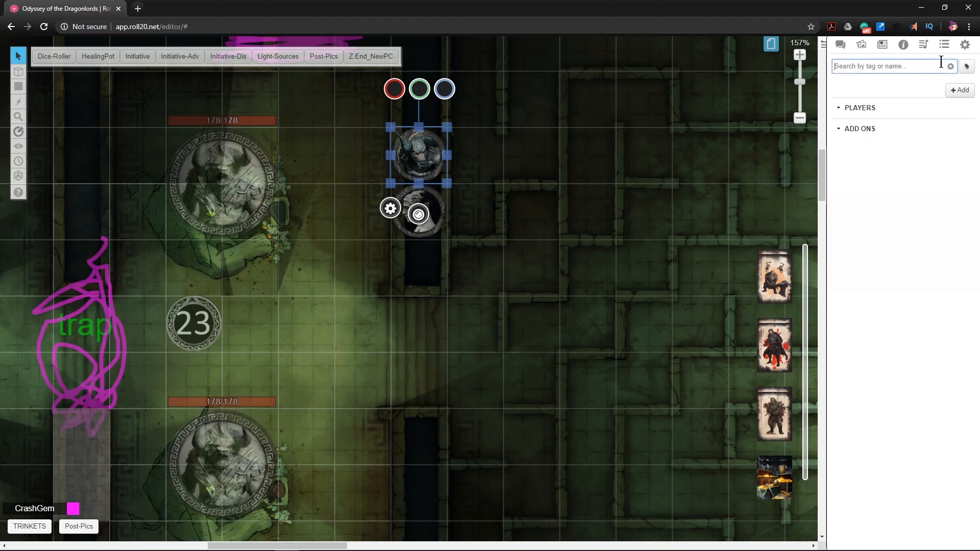
- Search the journal again for existing zombie entries using "zombi"
{"action": "left_click", "coordinate": [904, 47]}
{"action": "left_click", "coordinate": [887, 46]}
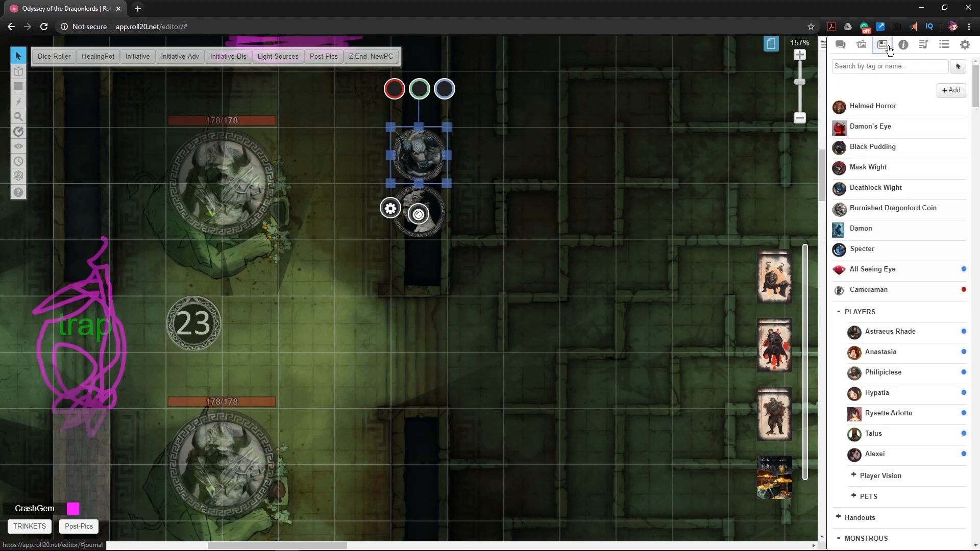
{"action": "left_click", "coordinate": [865, 70]}
{"action": "type", "text": "zomb"}
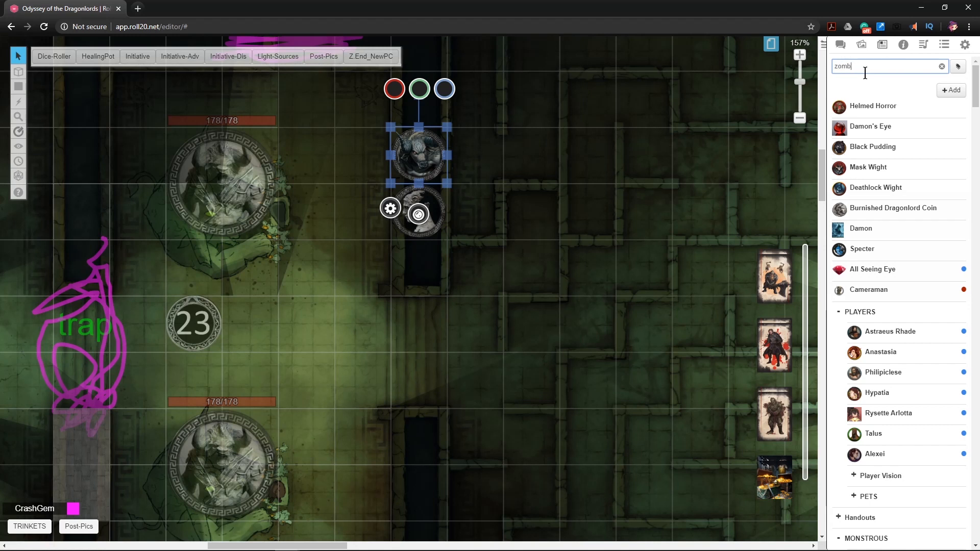
{"action": "type", "text": "i"}
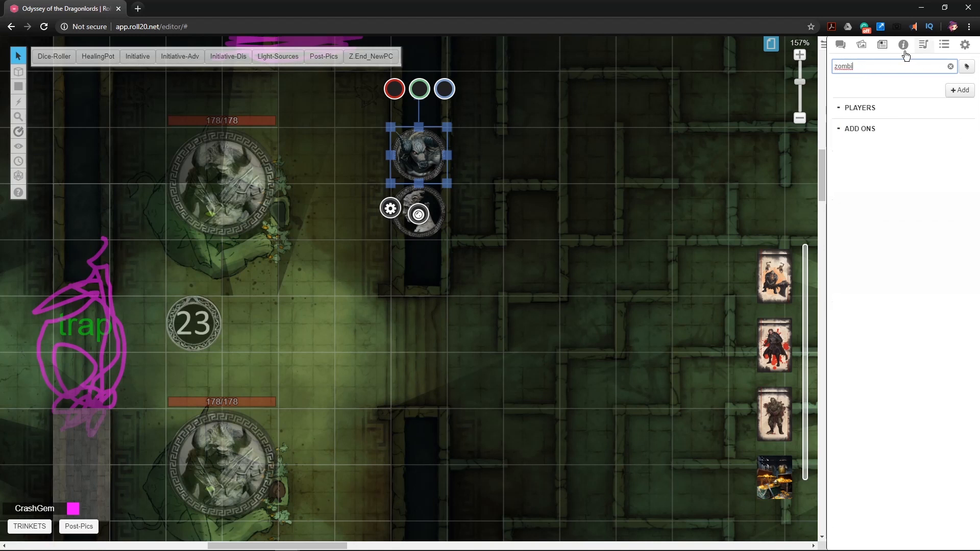
- Search the D&D 5th Edition compendium for "zombie" and place the standard Zombie on the map among the corridors
{"action": "left_click", "coordinate": [902, 46]}
{"action": "left_click_drag", "start_coordinate": [881, 81], "coordinate": [825, 87]}
{"action": "type", "text": "zombie"}
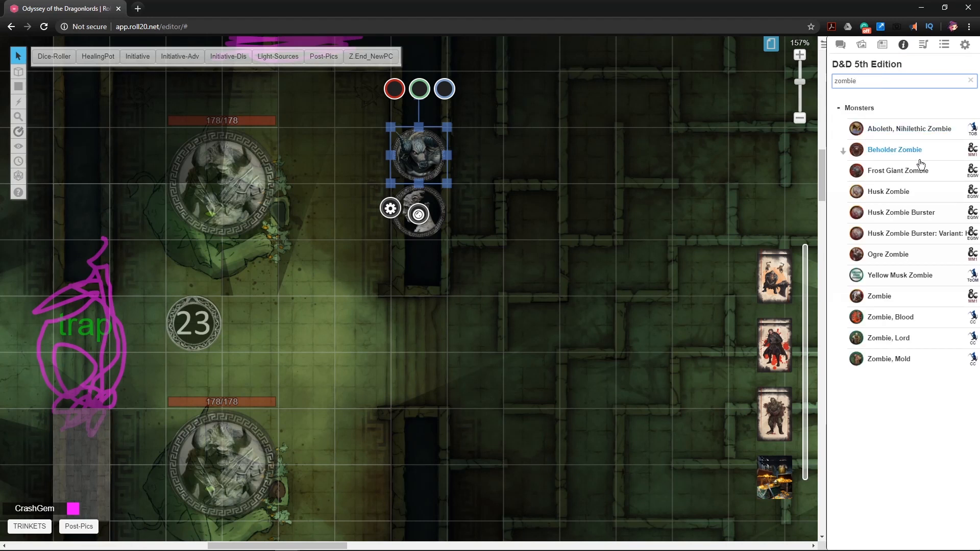
{"action": "left_click_drag", "start_coordinate": [879, 298], "coordinate": [561, 338]}
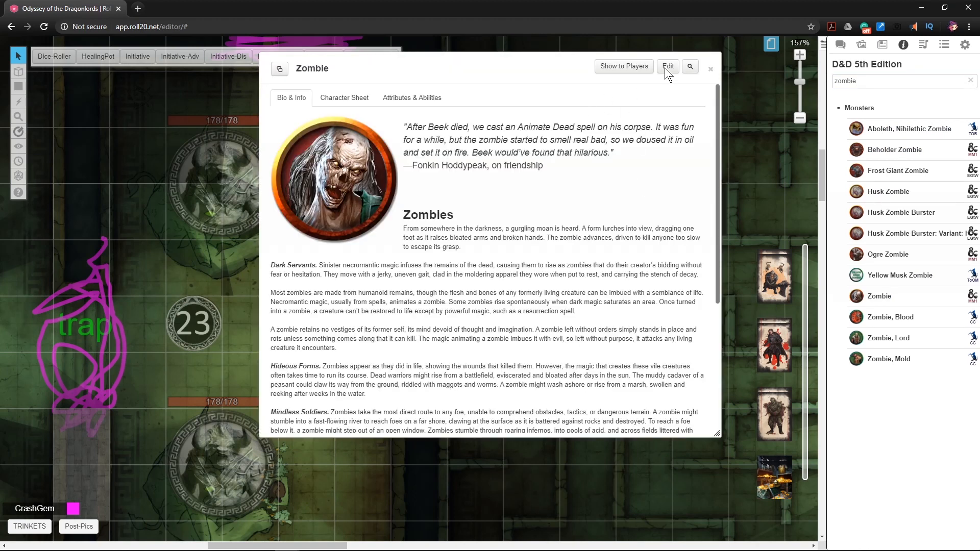
- Duplicate the Zombie character from its editor, leaving the original unchanged, and close its sheet
{"action": "left_click", "coordinate": [666, 69]}
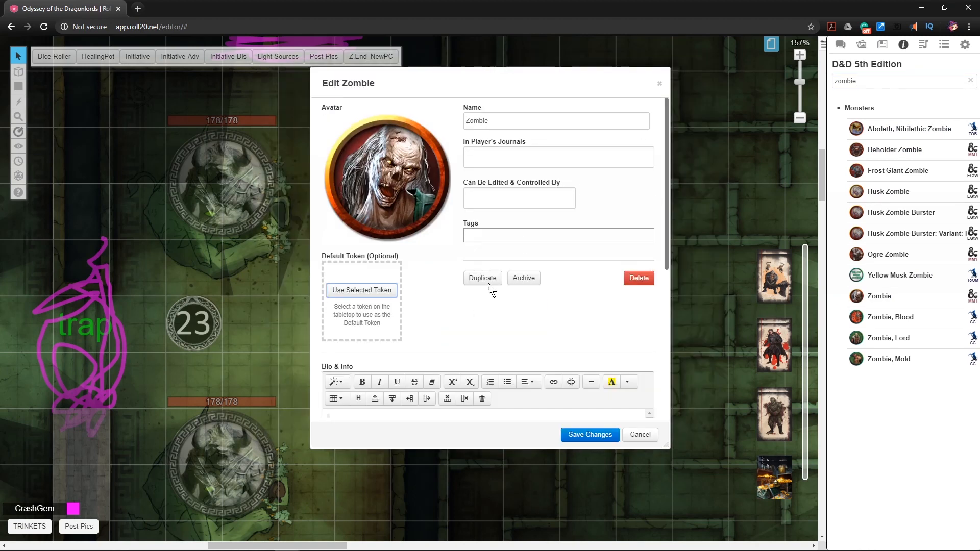
{"action": "left_click", "coordinate": [481, 278]}
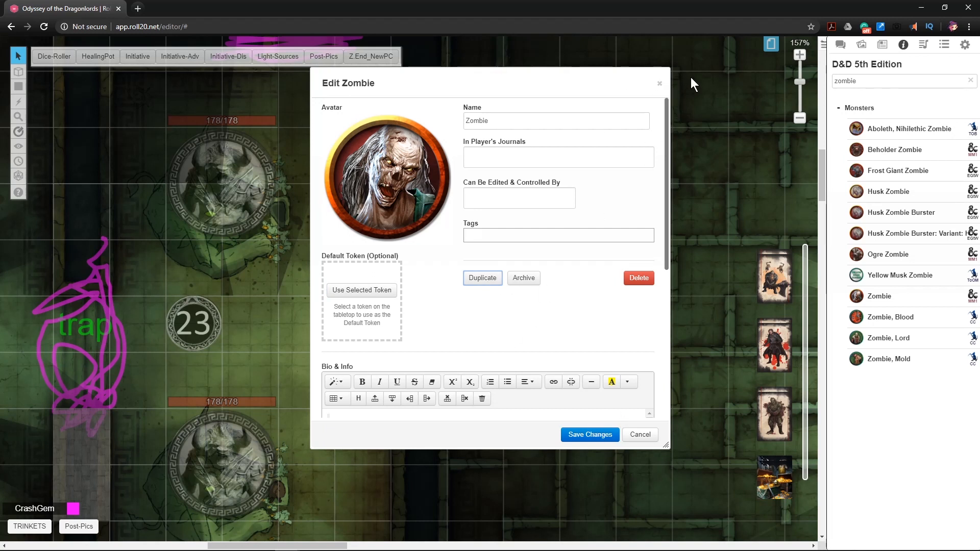
{"action": "left_click", "coordinate": [659, 84]}
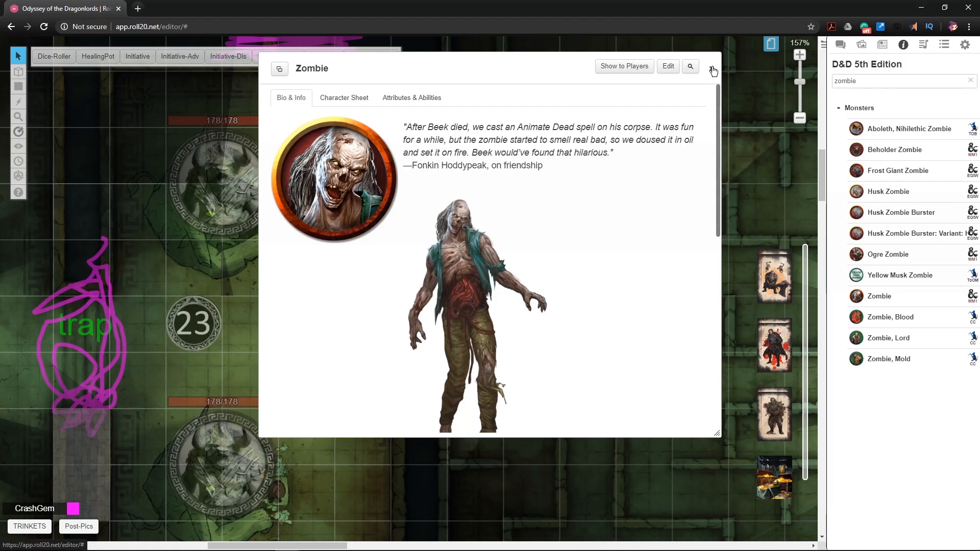
{"action": "left_click", "coordinate": [713, 70]}
- Edit the duplicated Zombie from the journal, remove its avatar and rename it "Stone Cursed Warriors"
{"action": "left_click", "coordinate": [881, 45]}
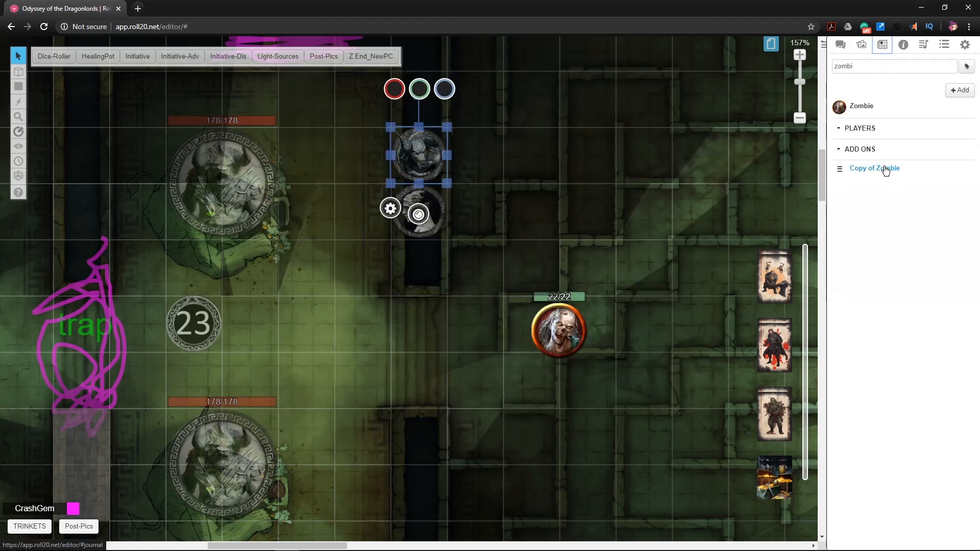
{"action": "left_click", "coordinate": [885, 169]}
{"action": "left_click", "coordinate": [668, 67]}
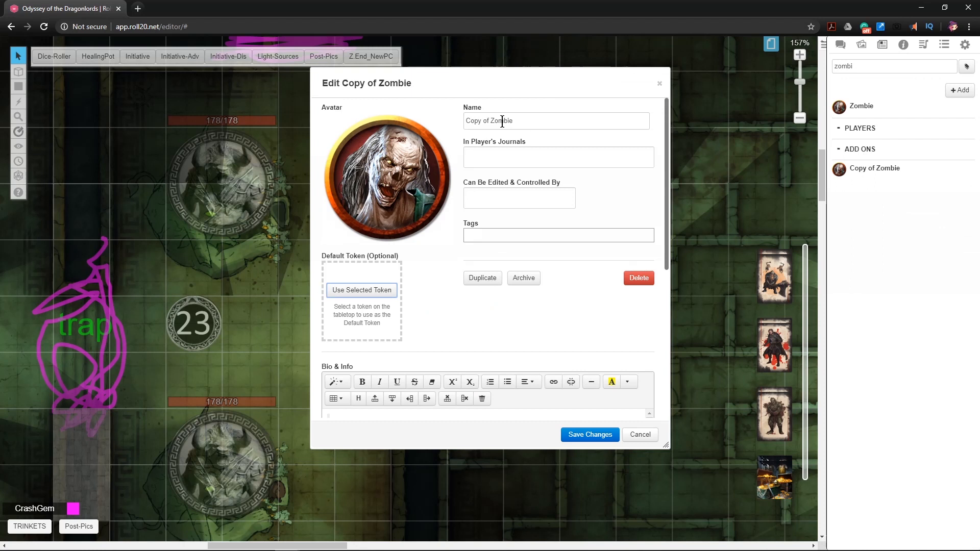
{"action": "triple_click", "coordinate": [521, 120]}
{"action": "type", "text": "St"}
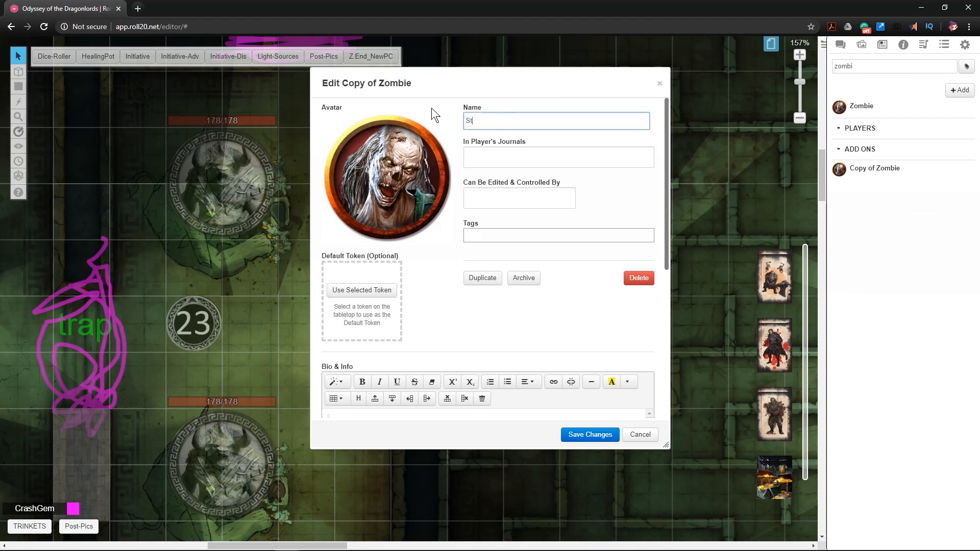
{"action": "type", "text": "one Cursed"}
{"action": "key", "text": "ctrl+a"}
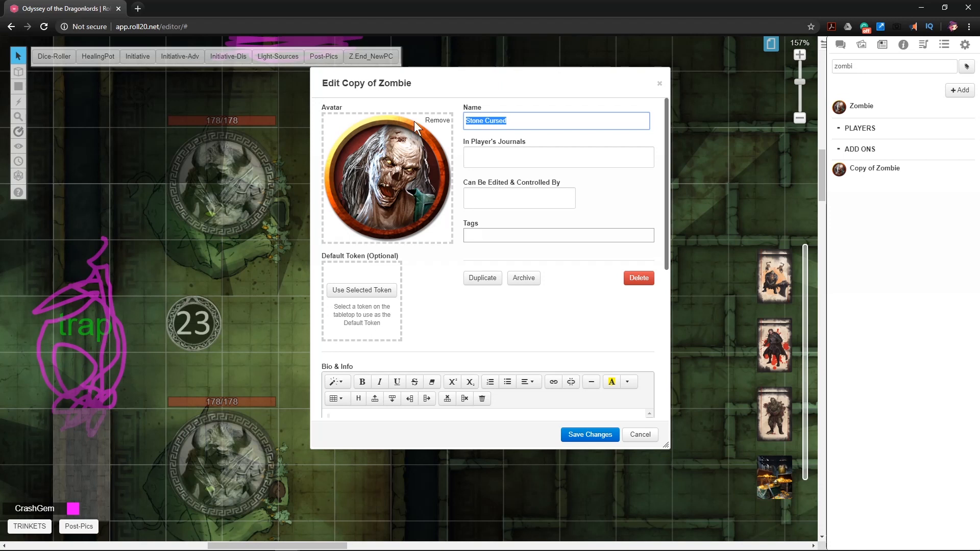
{"action": "left_click", "coordinate": [437, 121]}
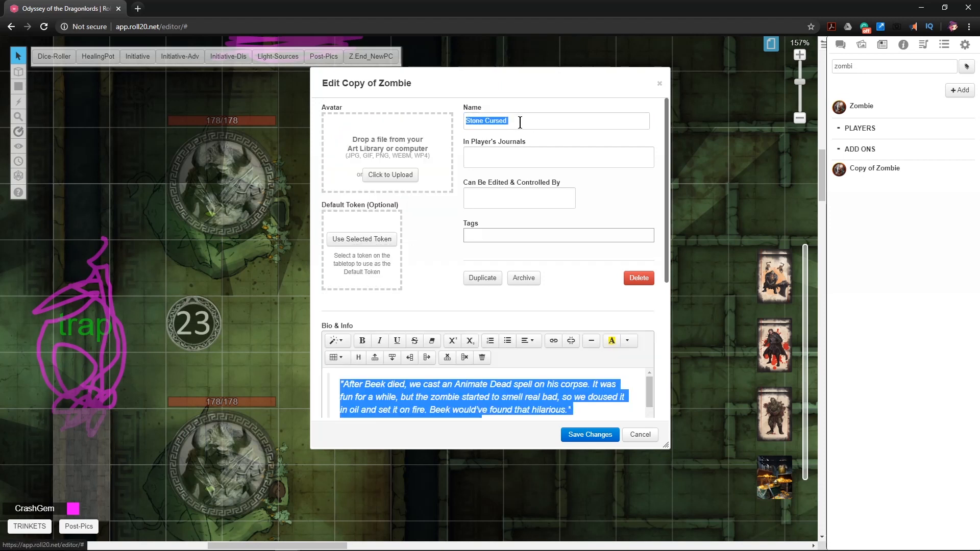
{"action": "left_click", "coordinate": [530, 120]}
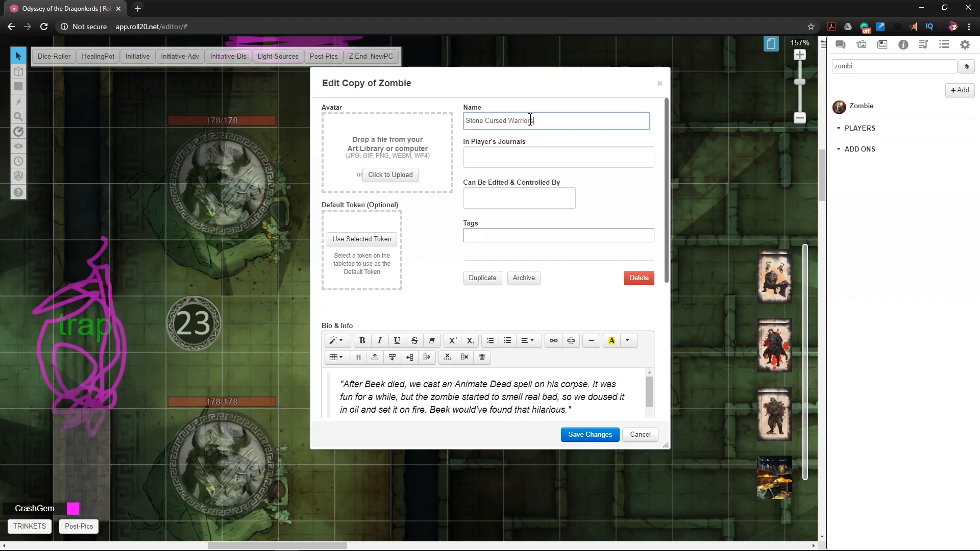
{"action": "key", "text": "ctrl+a"}
- Search the art library for "stone", use construct_stonecursed.png as the Stone Cursed Warriors avatar and save the changes
{"action": "left_click", "coordinate": [862, 45]}
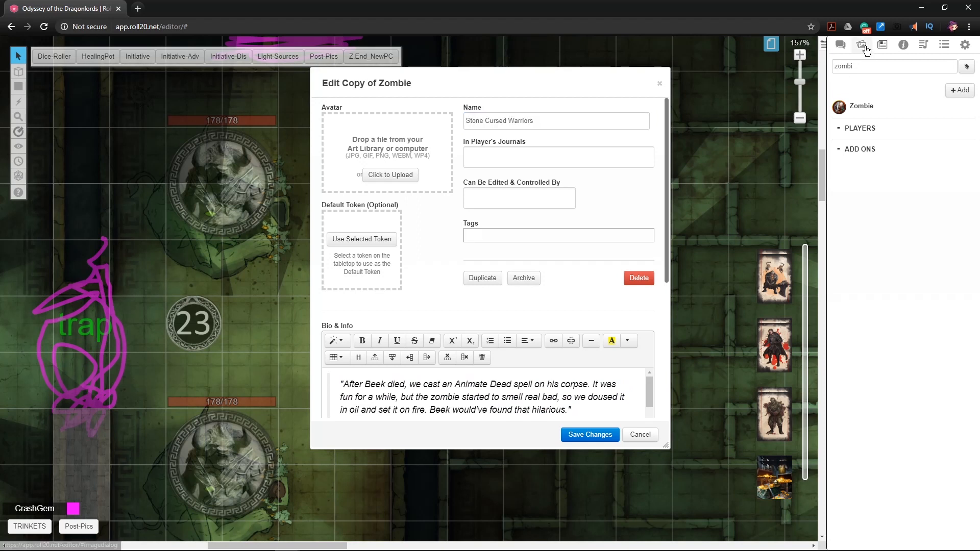
{"action": "scroll", "coordinate": [878, 219], "scroll_direction": "up", "scroll_amount": 10}
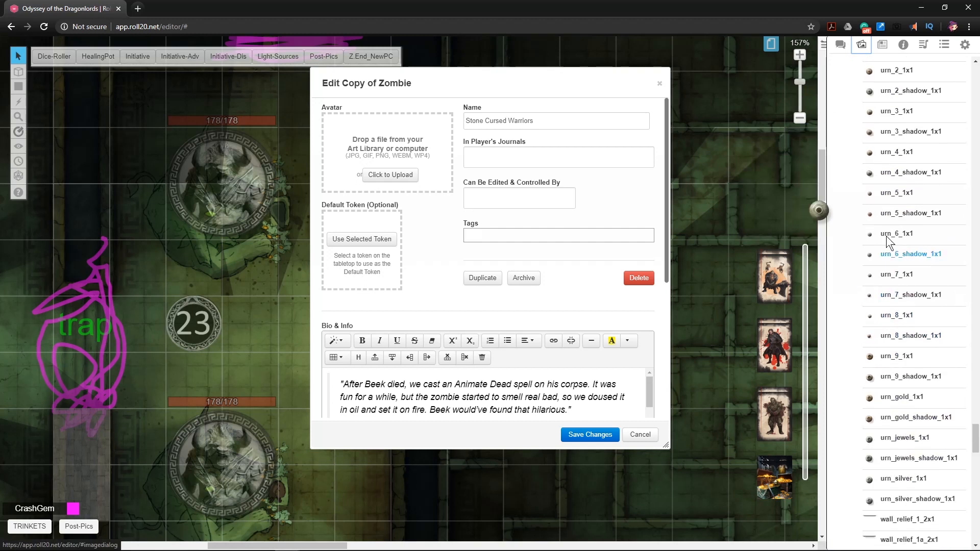
{"action": "scroll", "coordinate": [917, 240], "scroll_direction": "up", "scroll_amount": 15}
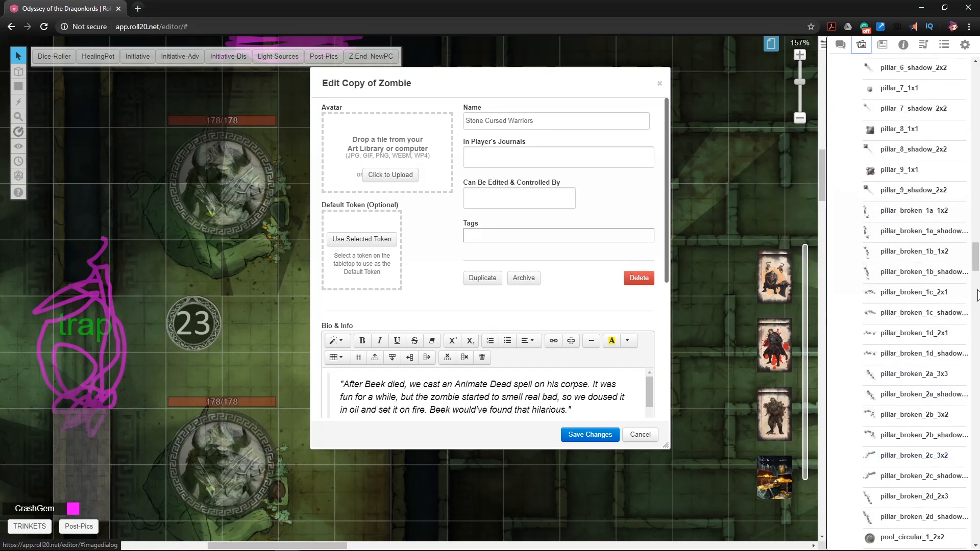
{"action": "double_click", "coordinate": [837, 90]}
{"action": "type", "text": "st"}
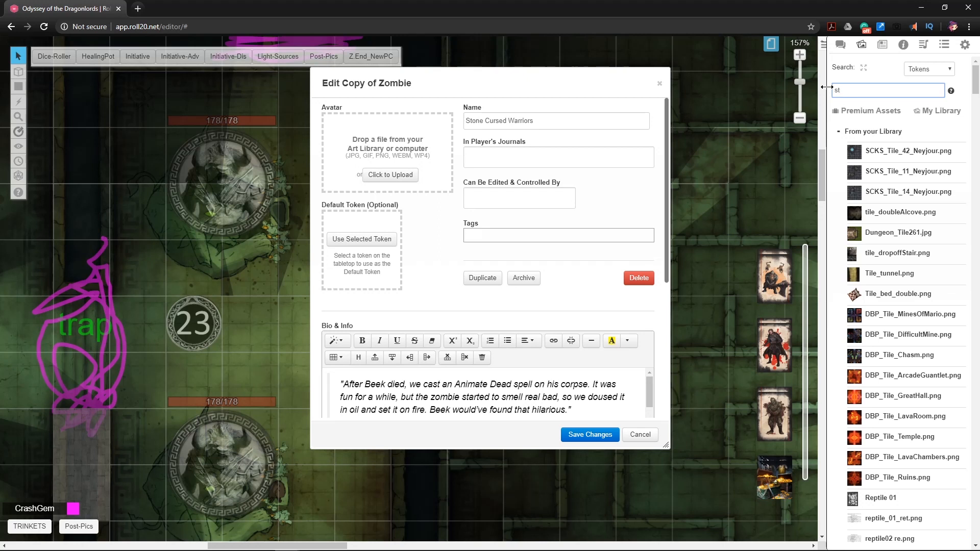
{"action": "type", "text": "one"}
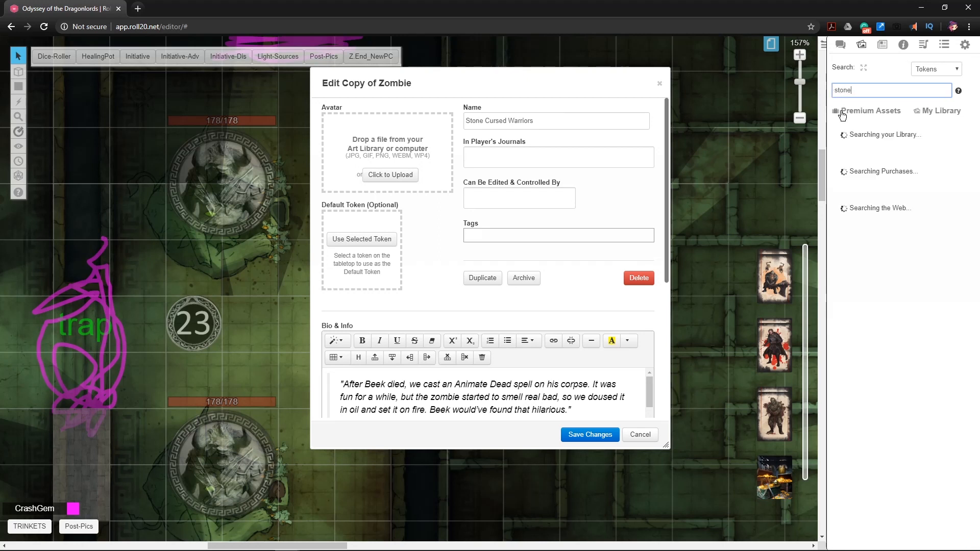
{"action": "mouse_move", "coordinate": [879, 264]}
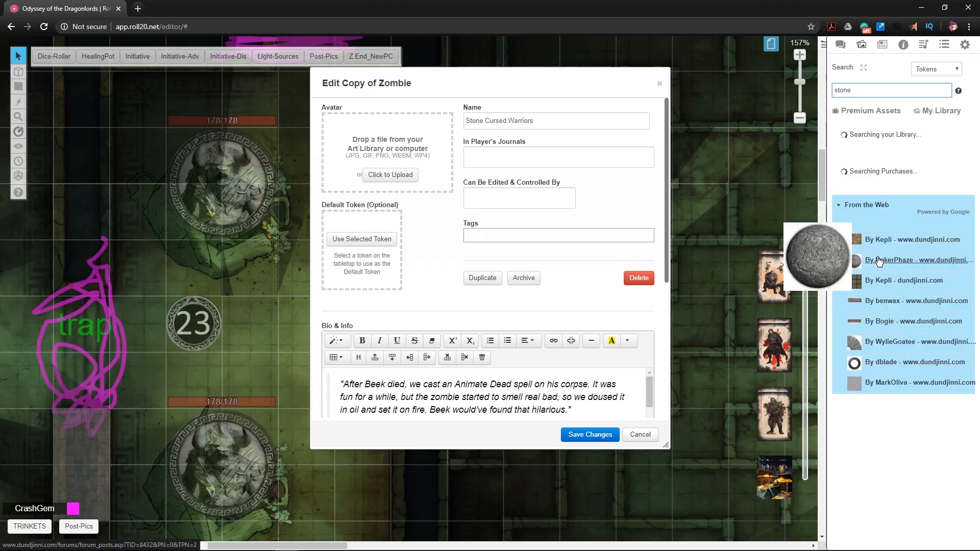
{"action": "scroll", "coordinate": [879, 306], "scroll_direction": "down", "scroll_amount": 10}
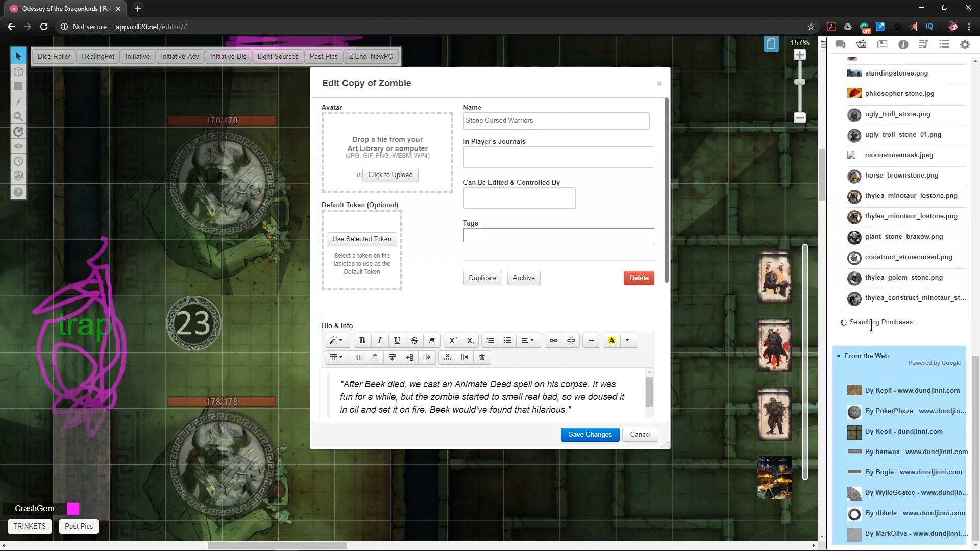
{"action": "mouse_move", "coordinate": [865, 285]}
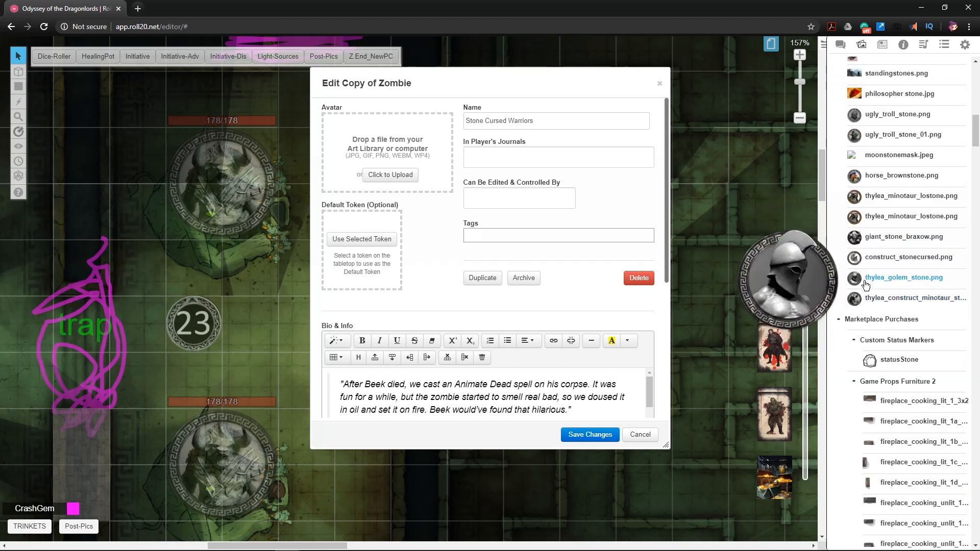
{"action": "left_click_drag", "start_coordinate": [867, 258], "coordinate": [376, 150]}
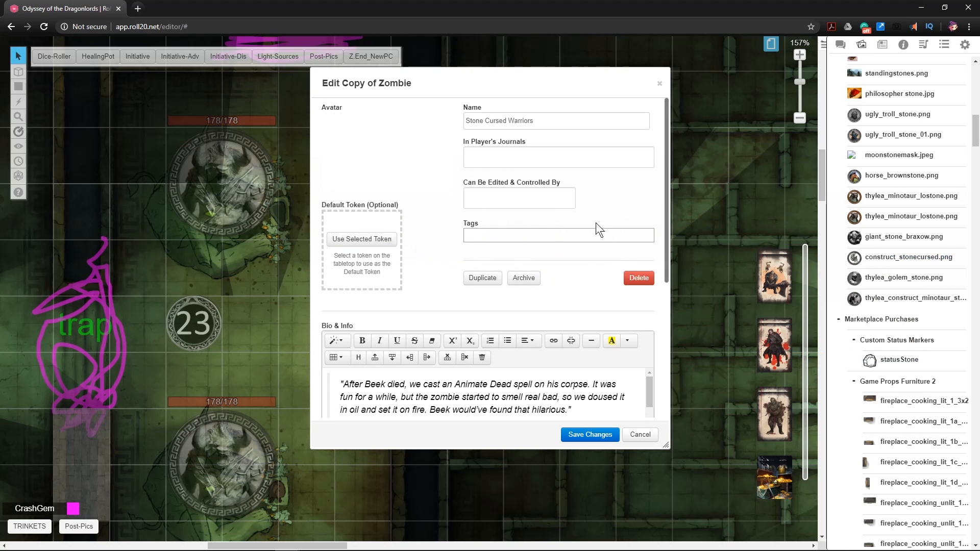
{"action": "left_click", "coordinate": [586, 437]}
- In the NPC options of the character sheet, set the name to "Stone Cursed Warriors" and the type to "Medium construct, neutral evil"
{"action": "left_click", "coordinate": [344, 97]}
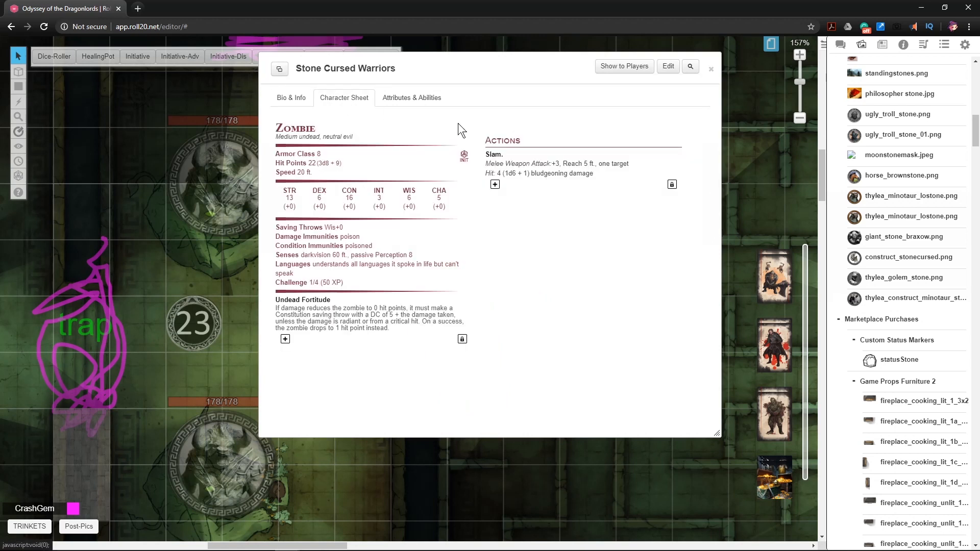
{"action": "left_click", "coordinate": [700, 126]}
{"action": "left_click_drag", "start_coordinate": [329, 135], "coordinate": [282, 139]}
{"action": "key", "text": "ctrl+v"}
{"action": "left_click_drag", "start_coordinate": [345, 145], "coordinate": [326, 143]}
{"action": "type", "text": "construc"}
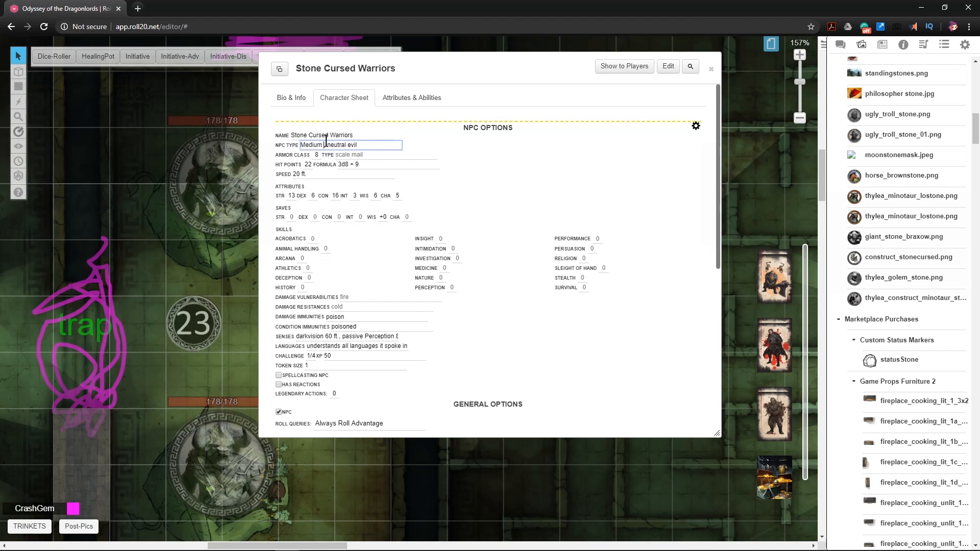
{"action": "type", "text": "t"}
- Set the Stone Cursed Warriors' armor class to 13 and hit points to 8
{"action": "left_click", "coordinate": [318, 154]}
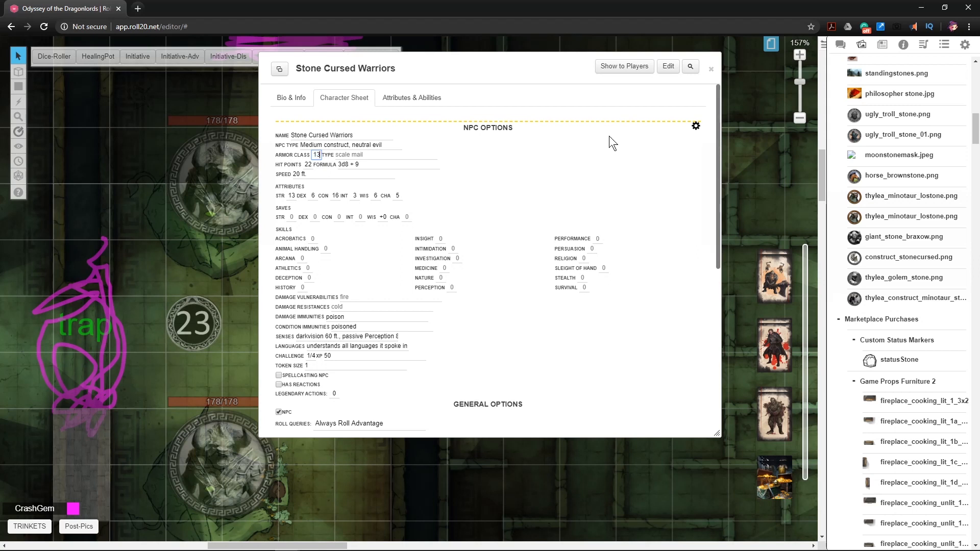
{"action": "double_click", "coordinate": [307, 165]}
{"action": "scroll", "coordinate": [376, 275], "scroll_direction": "down", "scroll_amount": 1}
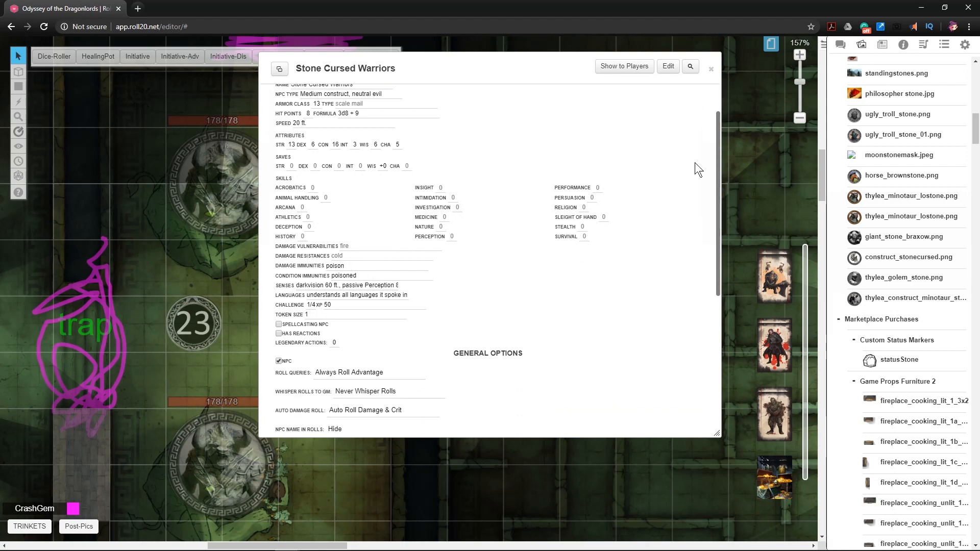
- Search the journal for "stone" and open the Stone Minotaur sheet's NPC options beside the Stone Cursed Warriors
{"action": "left_click", "coordinate": [883, 47]}
{"action": "left_click_drag", "start_coordinate": [855, 66], "coordinate": [821, 64]}
{"action": "type", "text": "stone"}
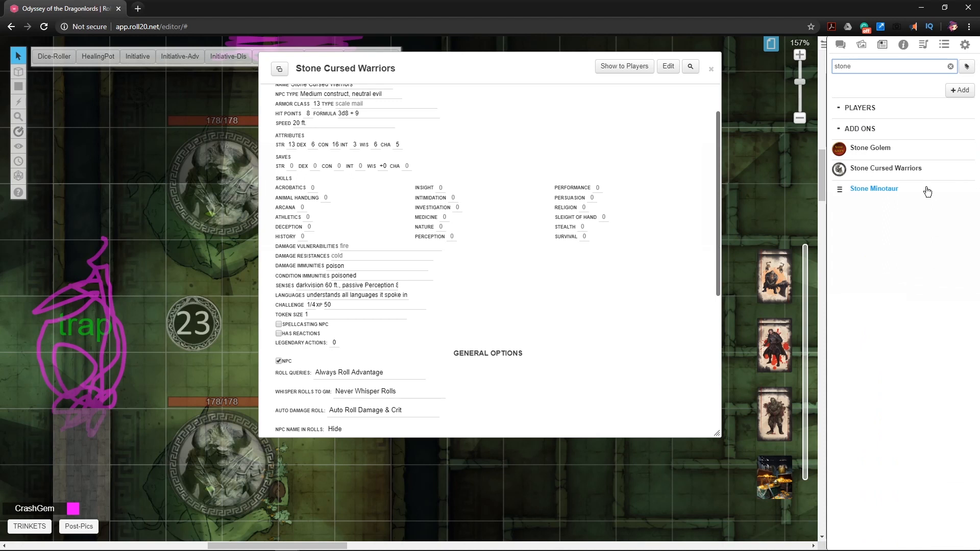
{"action": "left_click", "coordinate": [878, 189]}
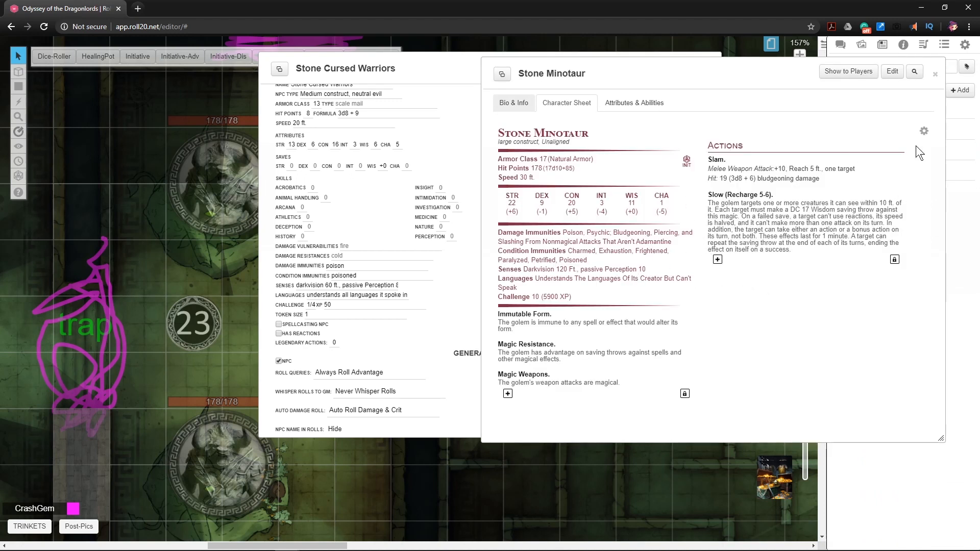
{"action": "left_click", "coordinate": [923, 132]}
{"action": "scroll", "coordinate": [592, 292], "scroll_direction": "down", "scroll_amount": 1}
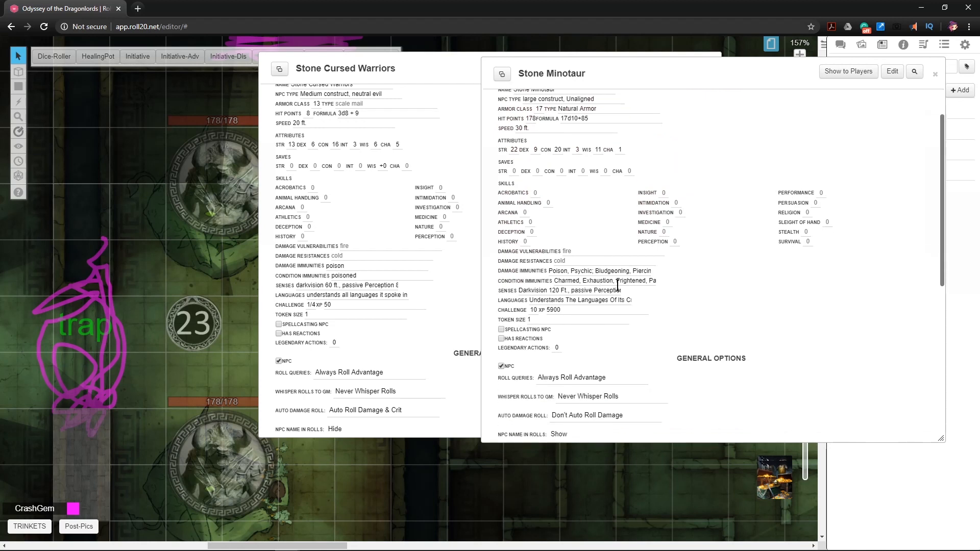
- Using the Stone Minotaur's damage immunities as reference, add "psychic" after poison in the Stone Cursed Warriors' damage immunities
{"action": "triple_click", "coordinate": [594, 271]}
{"action": "left_click", "coordinate": [368, 264]}
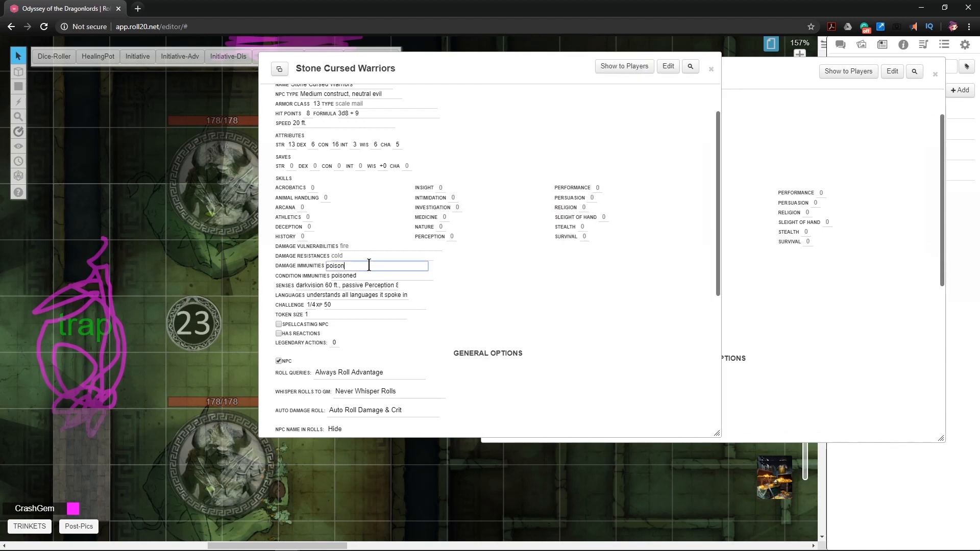
{"action": "type", "text": ", psychic"}
- Replace the Stone Cursed Warriors' condition immunities with the Stone Minotaur's list: Charmed, Exhaustion, Frightened, Paralyzed, Petrified, Poisoned
{"action": "left_click", "coordinate": [855, 341]}
{"action": "left_click_drag", "start_coordinate": [556, 280], "coordinate": [688, 276]}
{"action": "key", "text": "ctrl+c"}
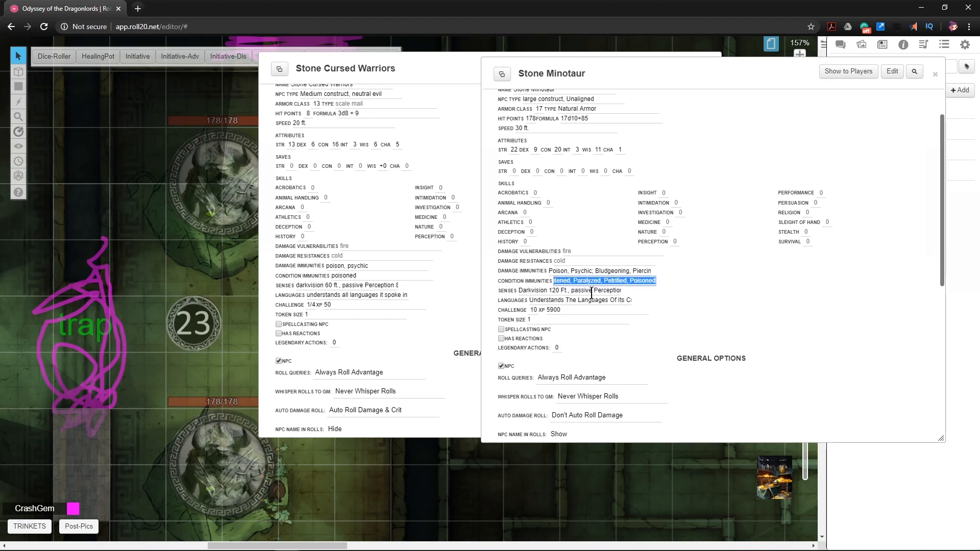
{"action": "left_click", "coordinate": [356, 278]}
{"action": "left_click_drag", "start_coordinate": [361, 275], "coordinate": [326, 275]}
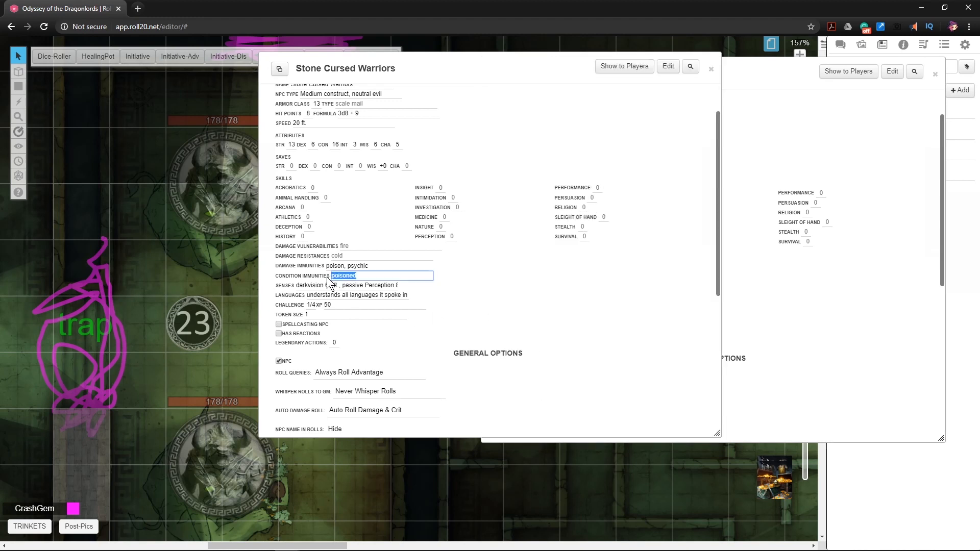
{"action": "key", "text": "ctrl+v"}
{"action": "left_click", "coordinate": [520, 293]}
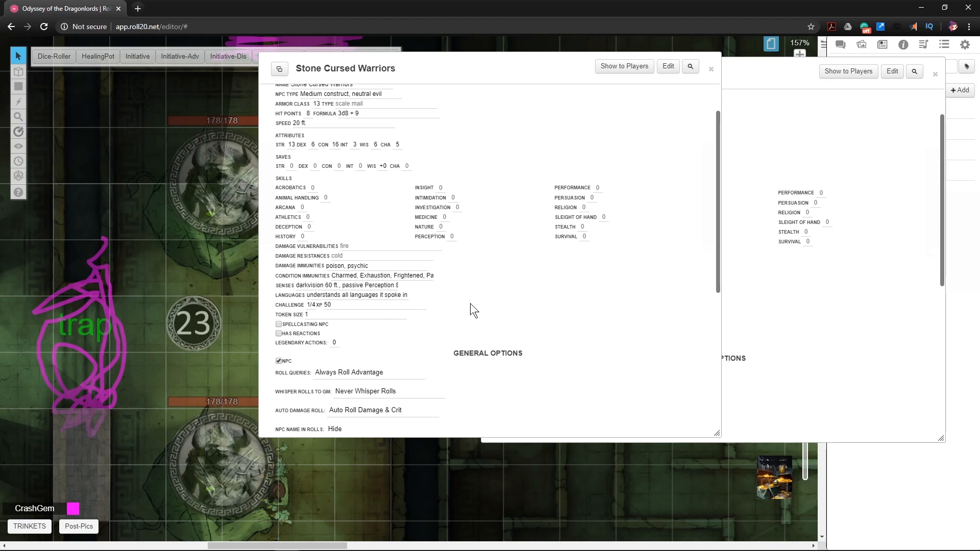
{"action": "scroll", "coordinate": [472, 311], "scroll_direction": "down", "scroll_amount": 5}
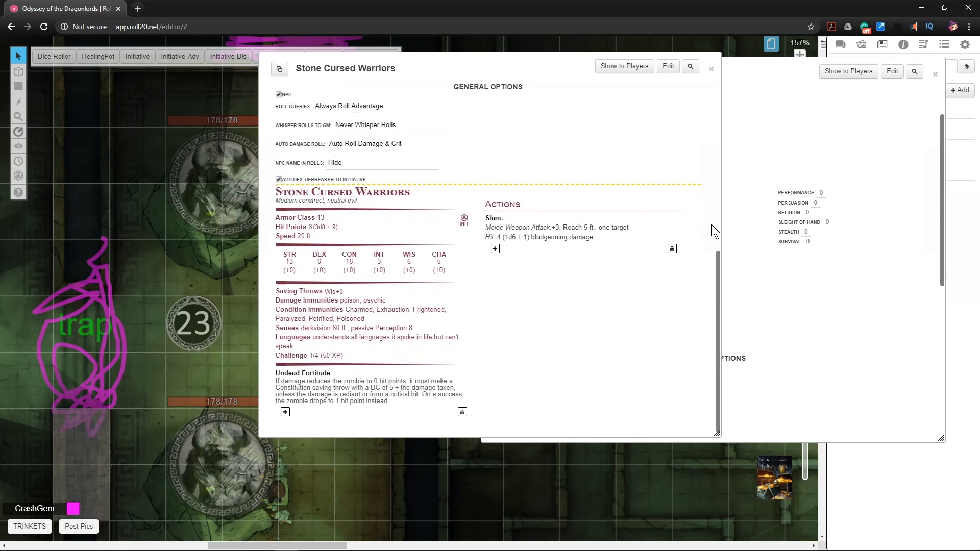
- Rename the Stone Cursed Warriors' Undead Fortitude trait to "Enduring Stone"
{"action": "left_click", "coordinate": [467, 373]}
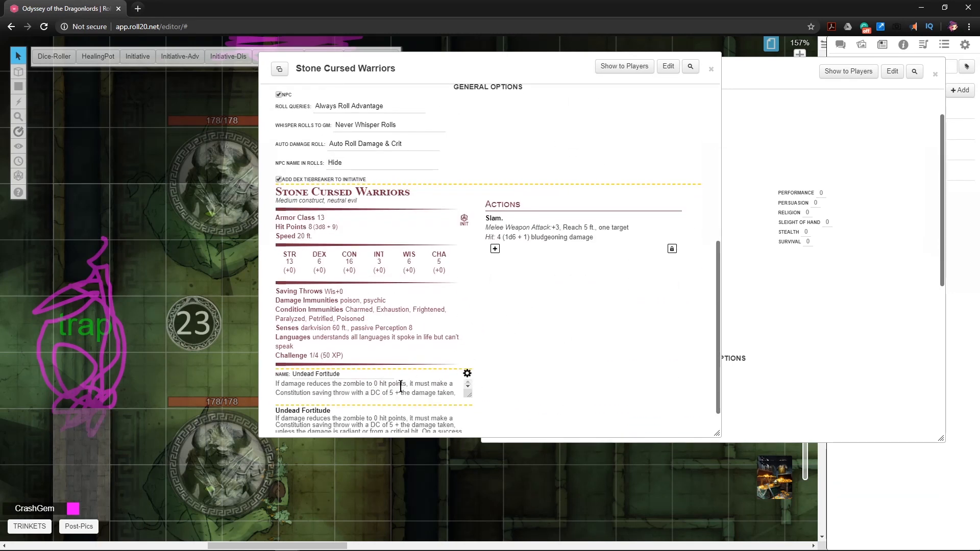
{"action": "scroll", "coordinate": [600, 355], "scroll_direction": "down", "scroll_amount": 2}
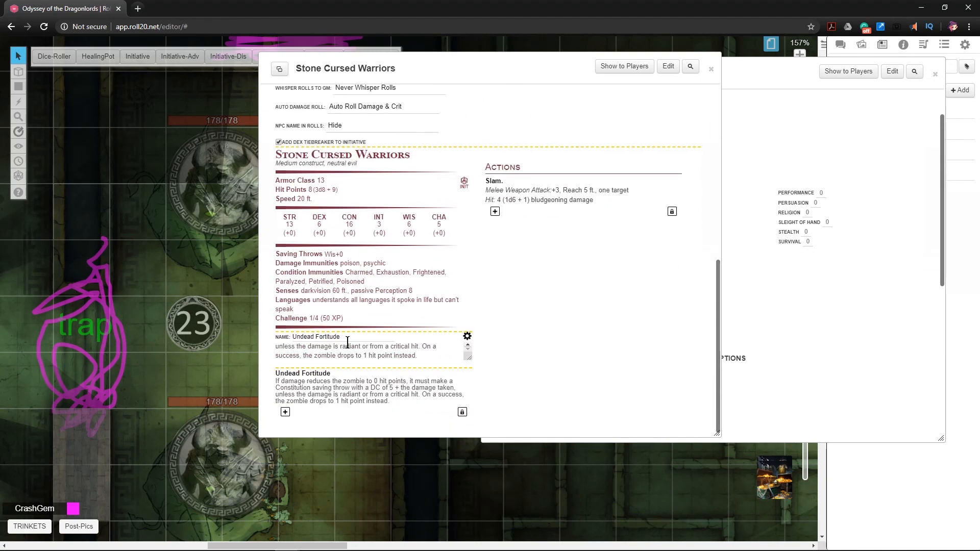
{"action": "left_click_drag", "start_coordinate": [347, 337], "coordinate": [284, 339]}
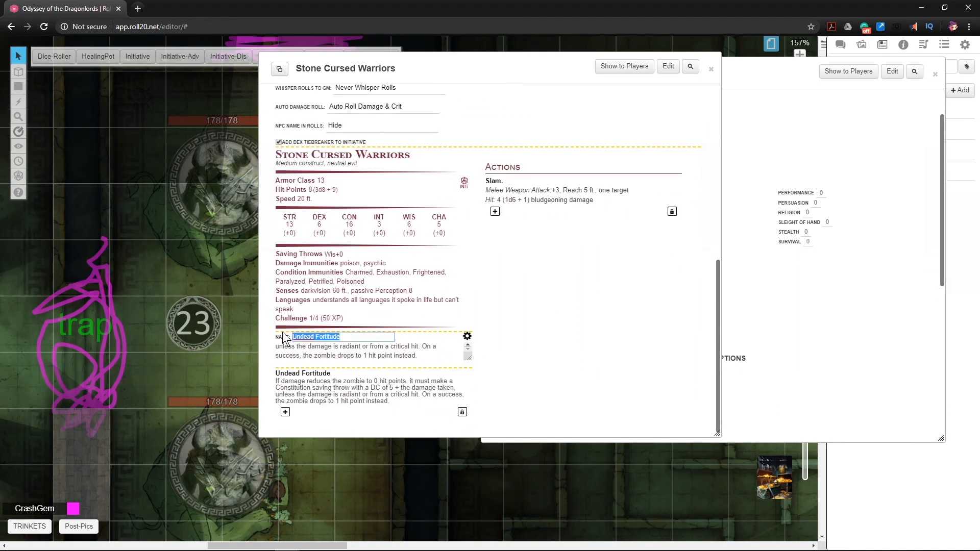
{"action": "type", "text": "Enduring STone"}
{"action": "key", "text": "Left"}
{"action": "key", "text": "Left"}
{"action": "key", "text": "BackSpace"}
{"action": "type", "text": "t"}
- In the Enduring Stone description, replace the first "zombie" with "Stone Cursed Warrior" and "radiant" with "thunder, force,"
{"action": "left_click_drag", "start_coordinate": [468, 357], "coordinate": [469, 399]}
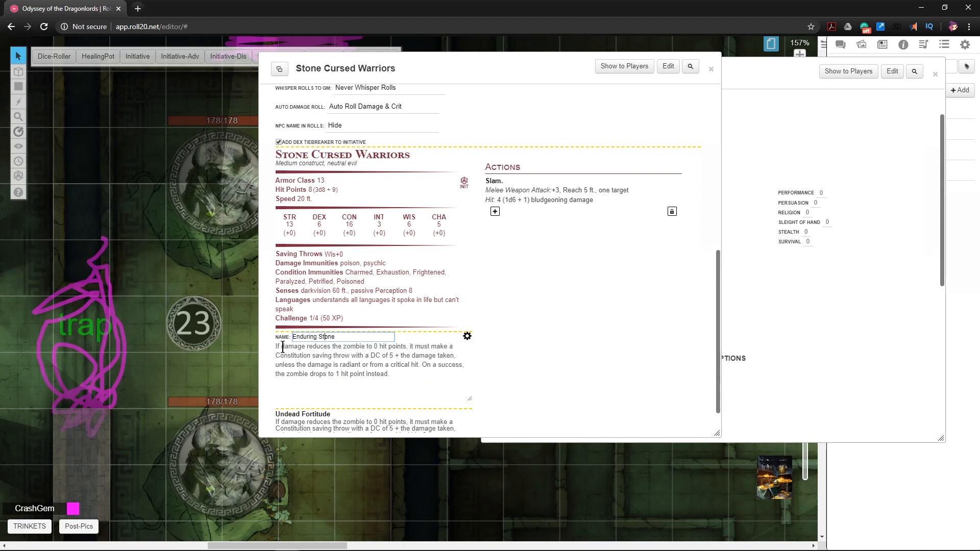
{"action": "left_click", "coordinate": [365, 346]}
{"action": "left_click_drag", "start_coordinate": [366, 345], "coordinate": [344, 341]}
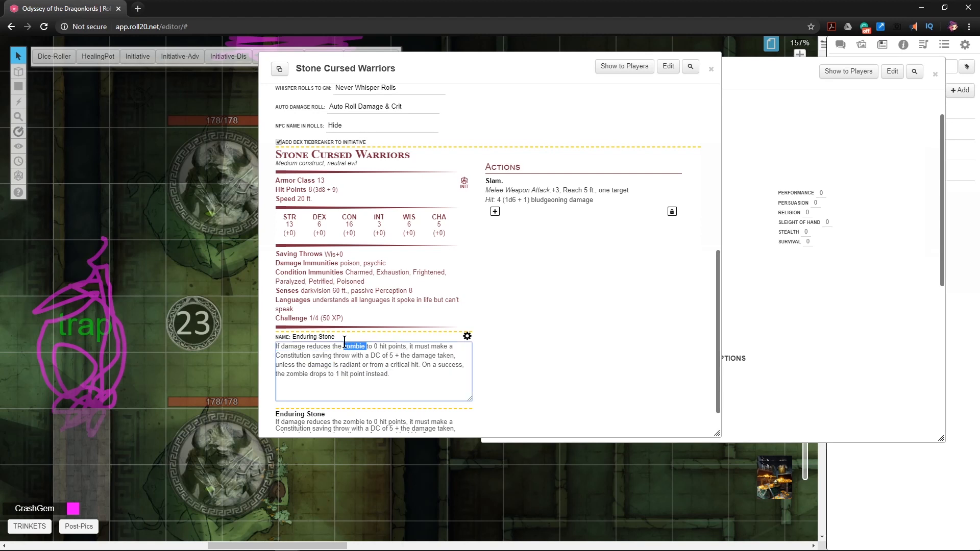
{"action": "key", "text": "ctrl+v"}
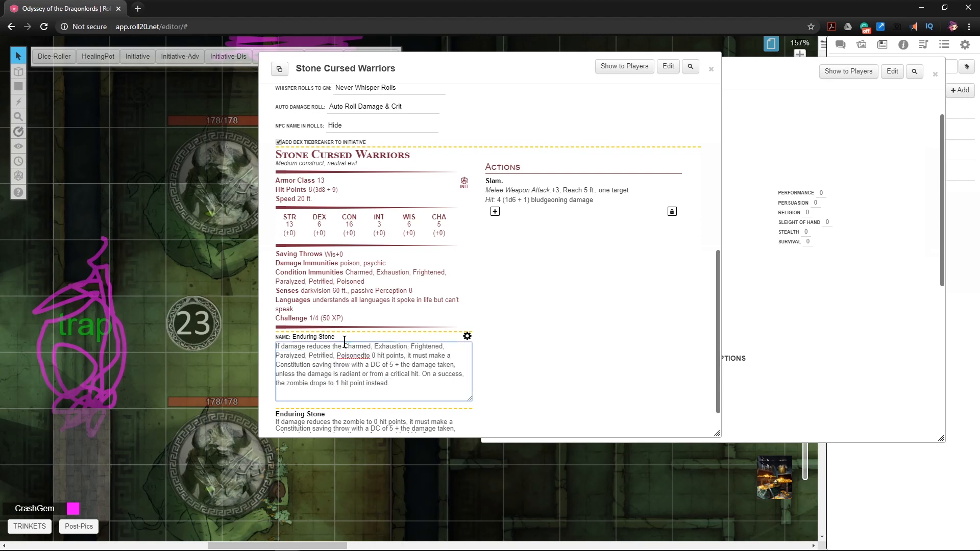
{"action": "key", "text": "ctrl+z"}
{"action": "type", "text": "Stone Cur"}
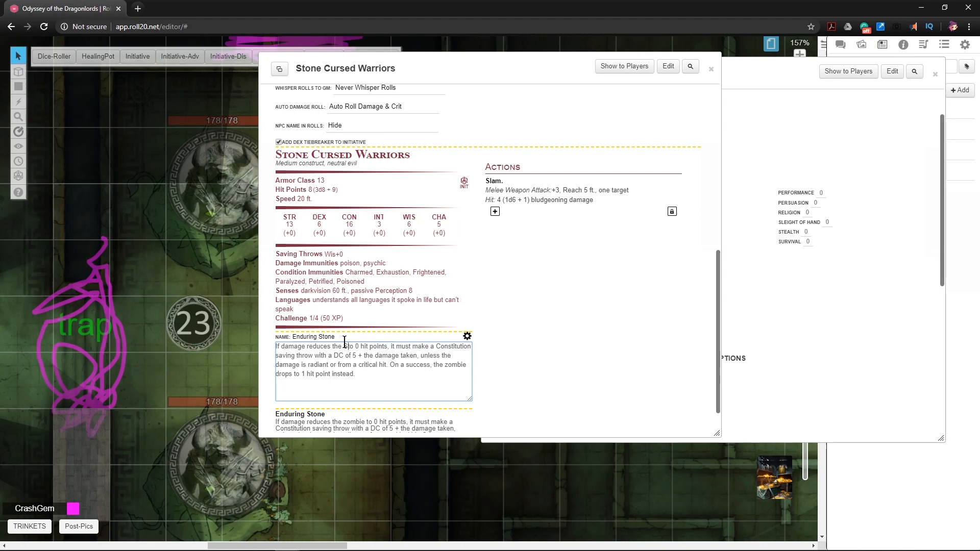
{"action": "type", "text": "sed Warrior"}
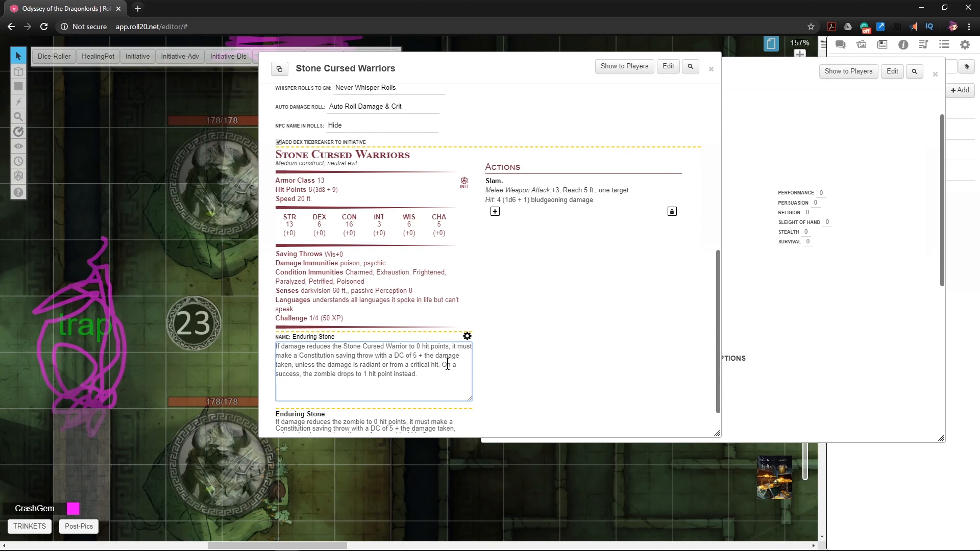
{"action": "left_click_drag", "start_coordinate": [359, 365], "coordinate": [388, 363]}
{"action": "type", "text": "thunder, force,"}
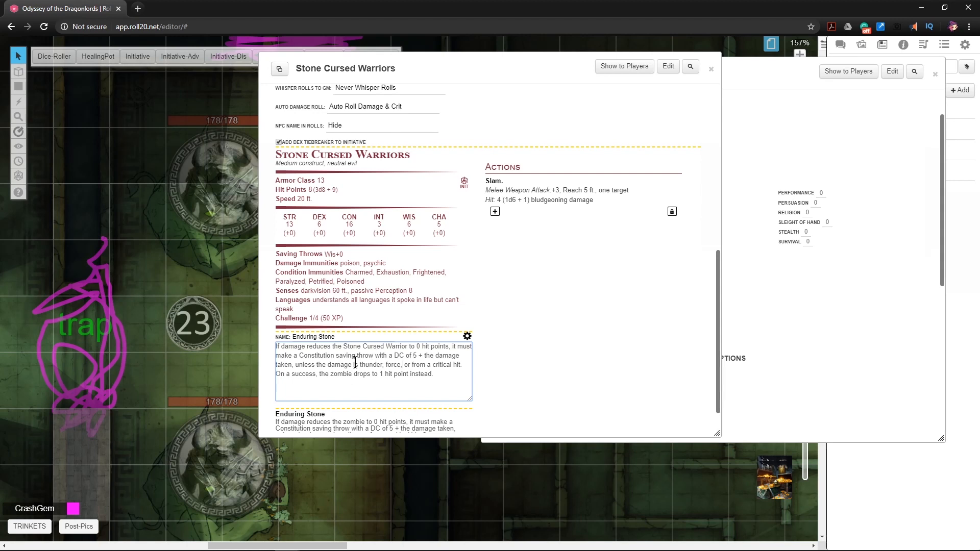
- Replace the remaining "zombie" in the Enduring Stone description with "Stone Cursed Warrior" and finish editing the trait
{"action": "left_click_drag", "start_coordinate": [346, 349], "coordinate": [407, 346]}
{"action": "key", "text": "ctrl+c"}
{"action": "left_click_drag", "start_coordinate": [334, 376], "coordinate": [354, 376]}
{"action": "key", "text": "BackSpace"}
{"action": "key", "text": "BackSpace"}
{"action": "key", "text": "ctrl+v"}
{"action": "left_click", "coordinate": [467, 338]}
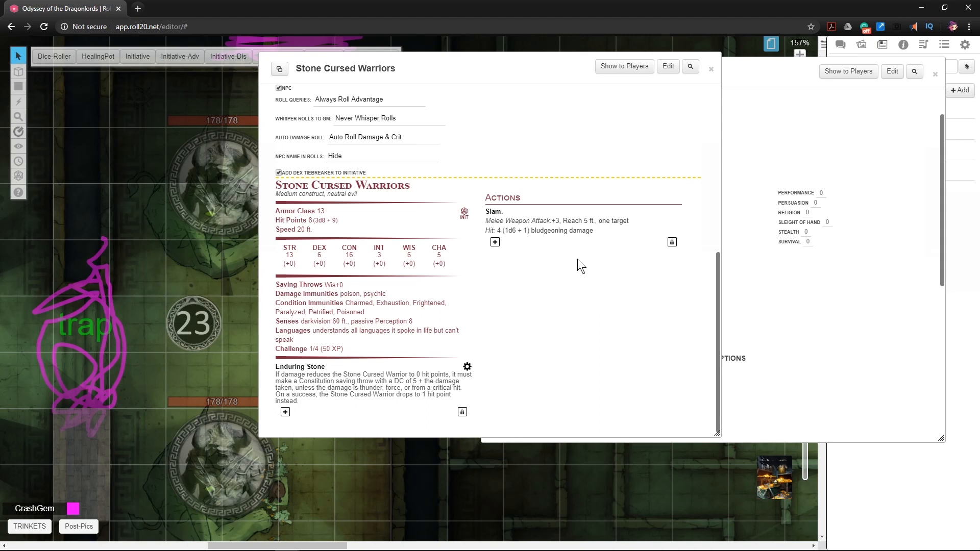
- Rename the Slam action to "Stony Fist" and finish editing the action
{"action": "mouse_move", "coordinate": [505, 218]}
{"action": "left_click", "coordinate": [677, 213]}
{"action": "left_click_drag", "start_coordinate": [527, 215], "coordinate": [503, 213]}
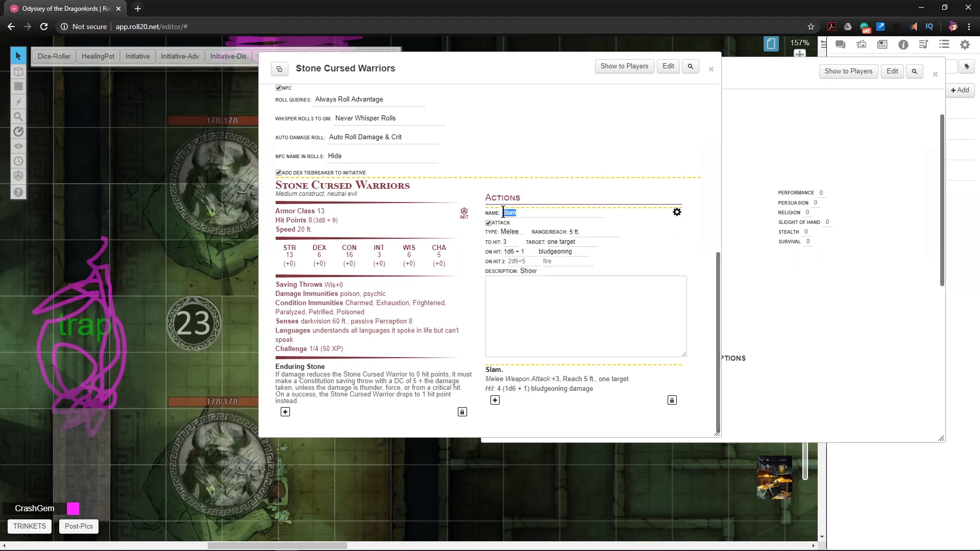
{"action": "type", "text": "Ston"}
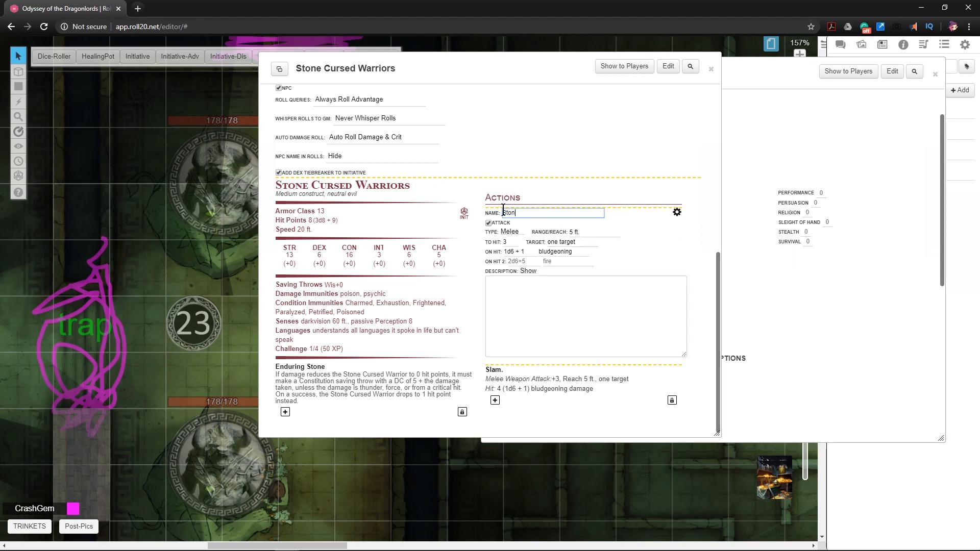
{"action": "type", "text": "ey"}
{"action": "key", "text": "BackSpace"}
{"action": "key", "text": "BackSpace"}
{"action": "type", "text": "y Fist"}
{"action": "left_click", "coordinate": [676, 211]}
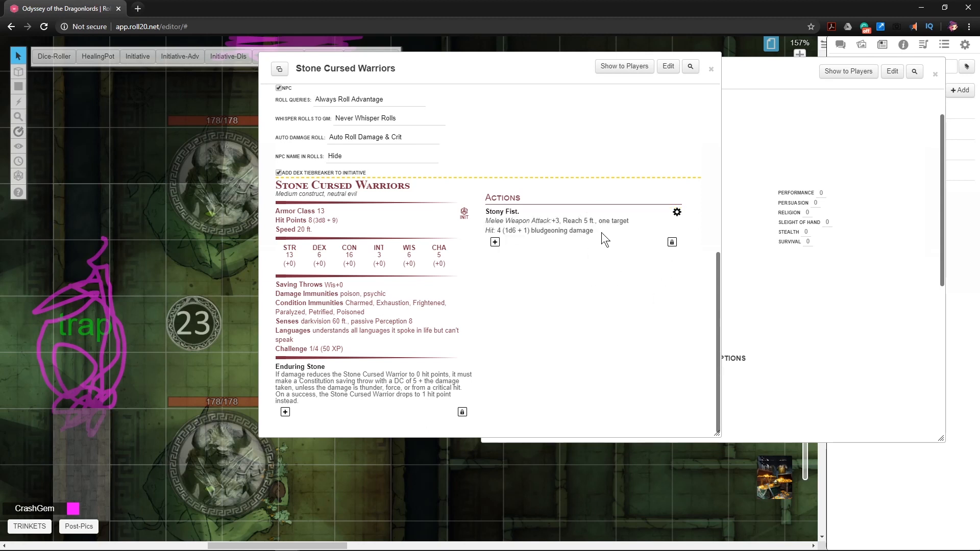
- Close the Stone Cursed Warriors' NPC options and move the sheet aside to uncover the map tokens
{"action": "scroll", "coordinate": [604, 231], "scroll_direction": "up", "scroll_amount": 6}
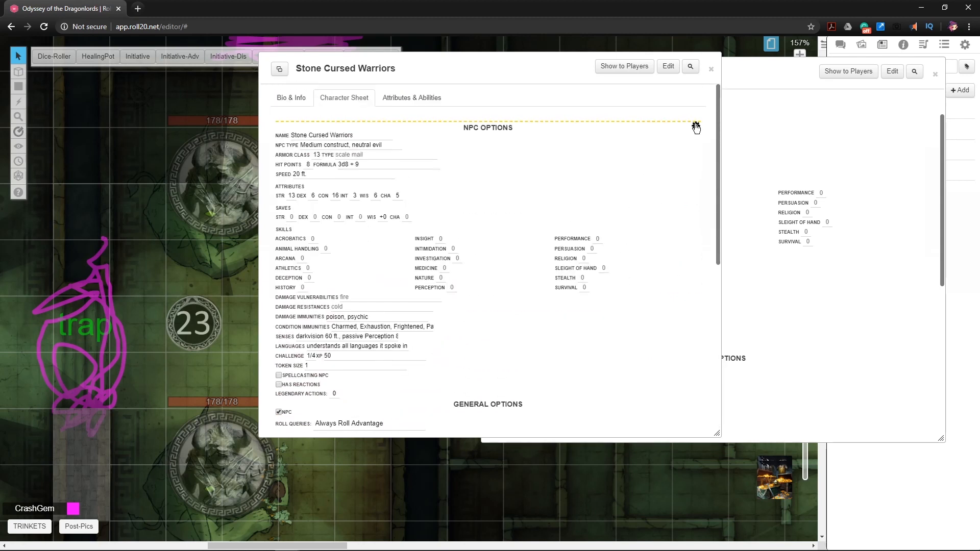
{"action": "left_click", "coordinate": [696, 127]}
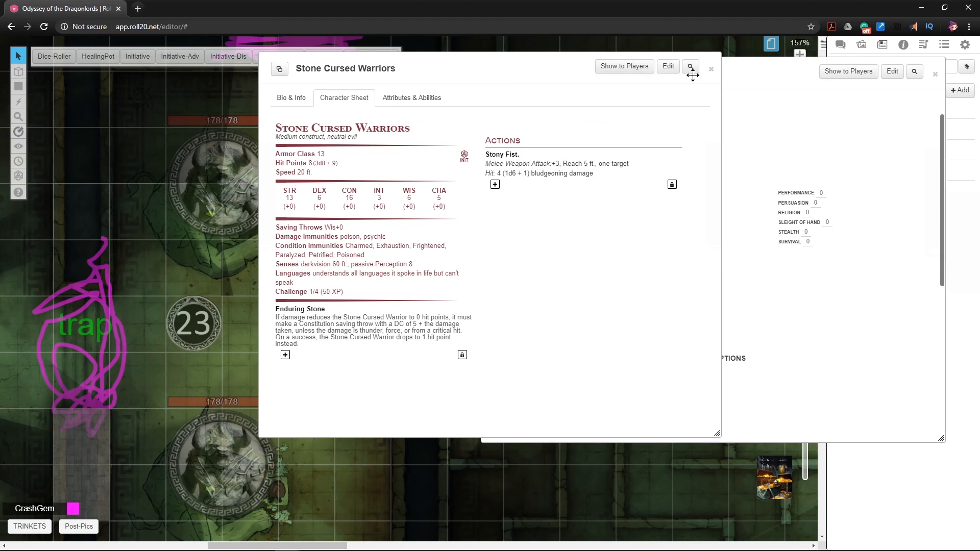
{"action": "left_click_drag", "start_coordinate": [565, 63], "coordinate": [794, 119]}
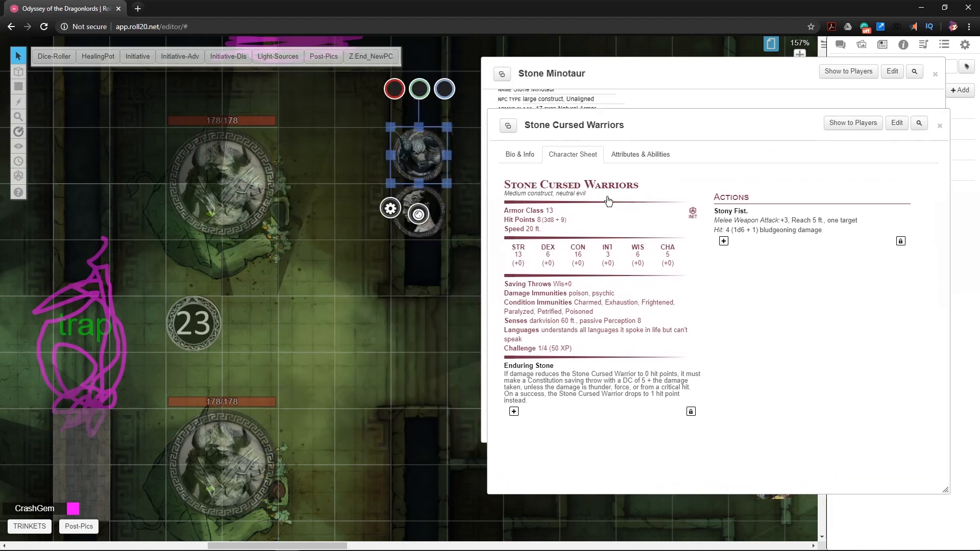
- Make the stone warrior token represent the Stone Cursed Warriors character
{"action": "double_click", "coordinate": [414, 227]}
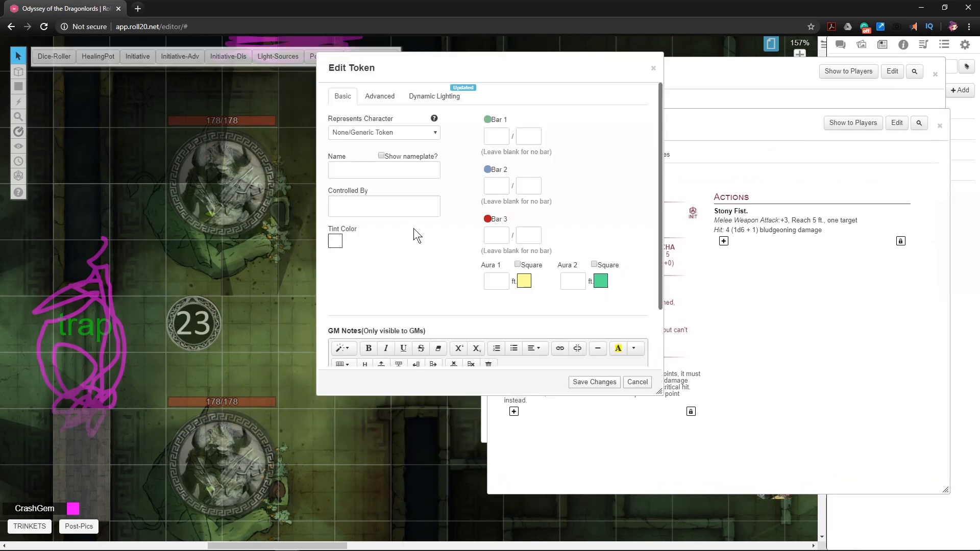
{"action": "left_click", "coordinate": [408, 128]}
{"action": "type", "text": "stone"}
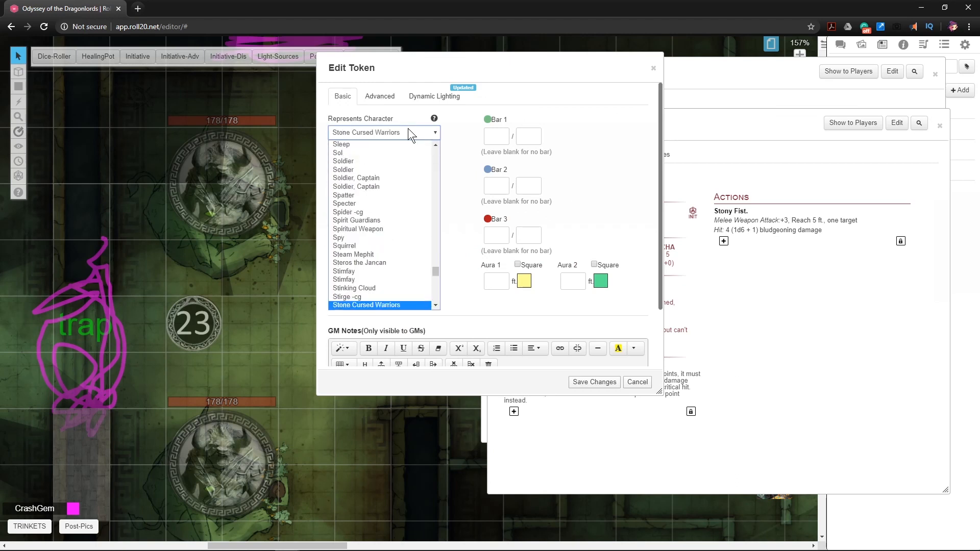
{"action": "key", "text": "Return"}
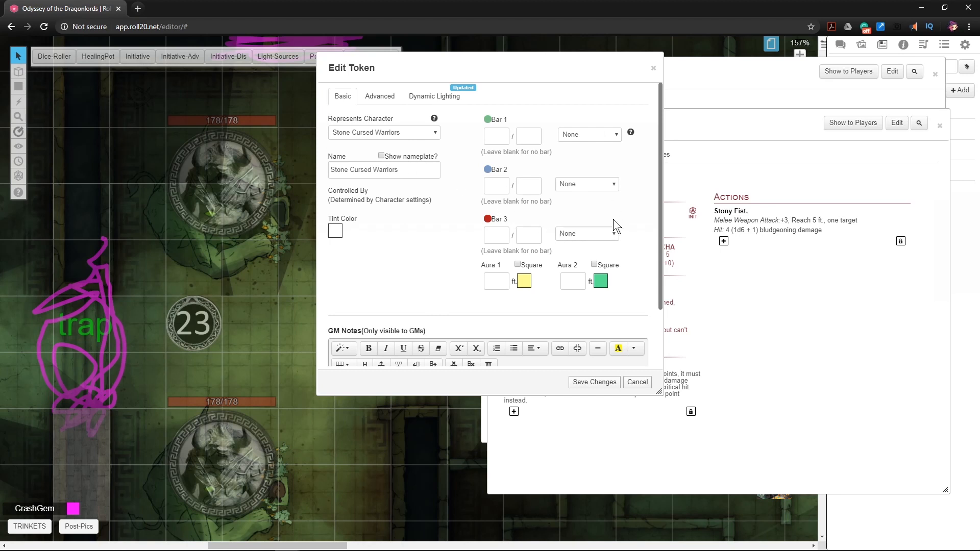
- Set the warrior token's bar 3 to 8/8 and bar 2 to 13, and save the token
{"action": "left_click", "coordinate": [508, 233]}
{"action": "type", "text": "8"}
{"action": "key", "text": "Tab"}
{"action": "type", "text": "8"}
{"action": "left_click", "coordinate": [498, 185]}
{"action": "left_click", "coordinate": [379, 97]}
{"action": "left_click", "coordinate": [345, 96]}
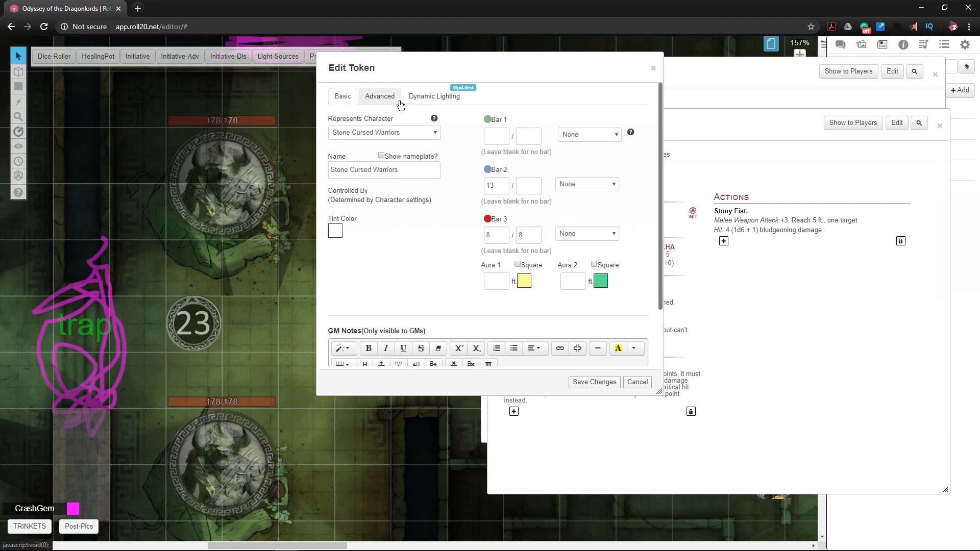
{"action": "left_click", "coordinate": [595, 382]}
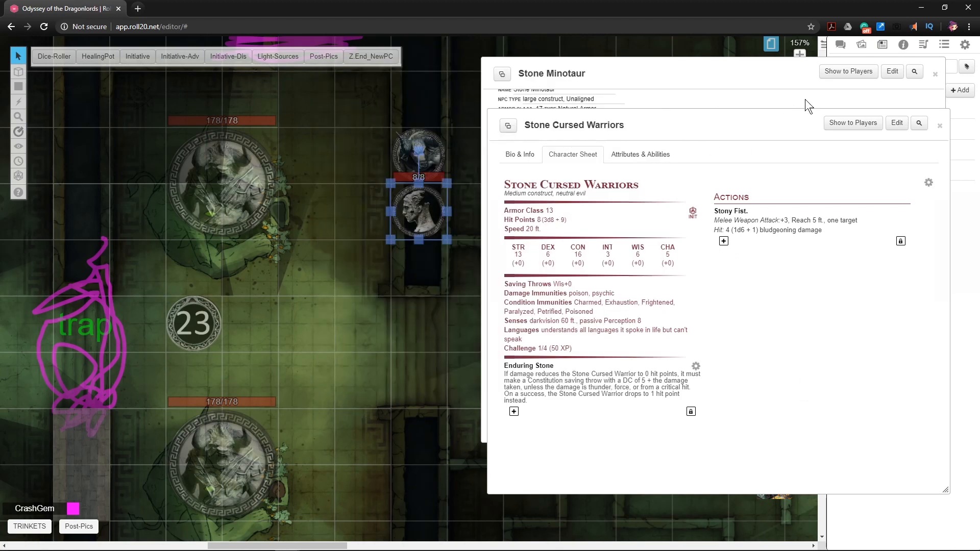
- Close both stone monster sheets and delete the leftover zombie token from the map
{"action": "left_click", "coordinate": [938, 127]}
{"action": "left_click", "coordinate": [935, 74]}
{"action": "left_click", "coordinate": [500, 276]}
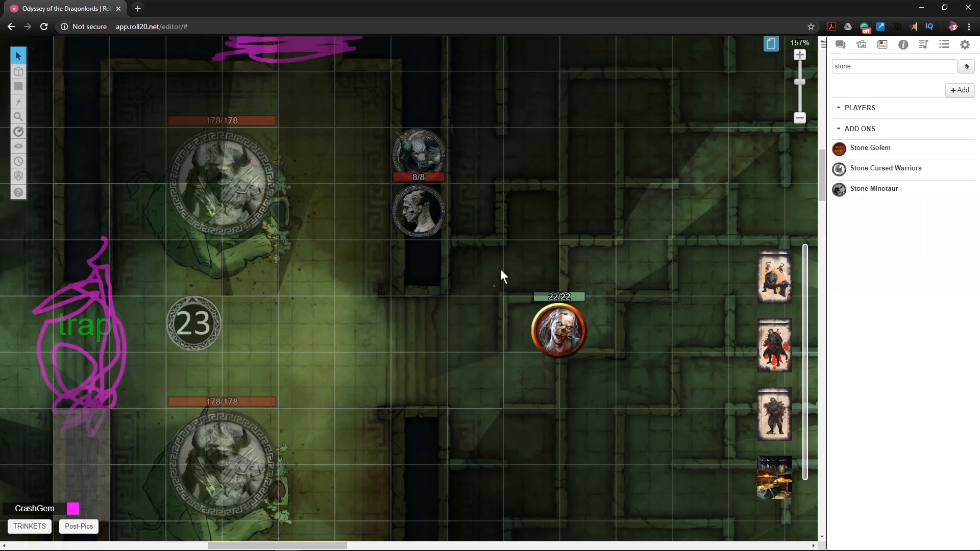
{"action": "scroll", "coordinate": [510, 265], "scroll_direction": "right", "scroll_amount": 5}
{"action": "left_click", "coordinate": [396, 323]}
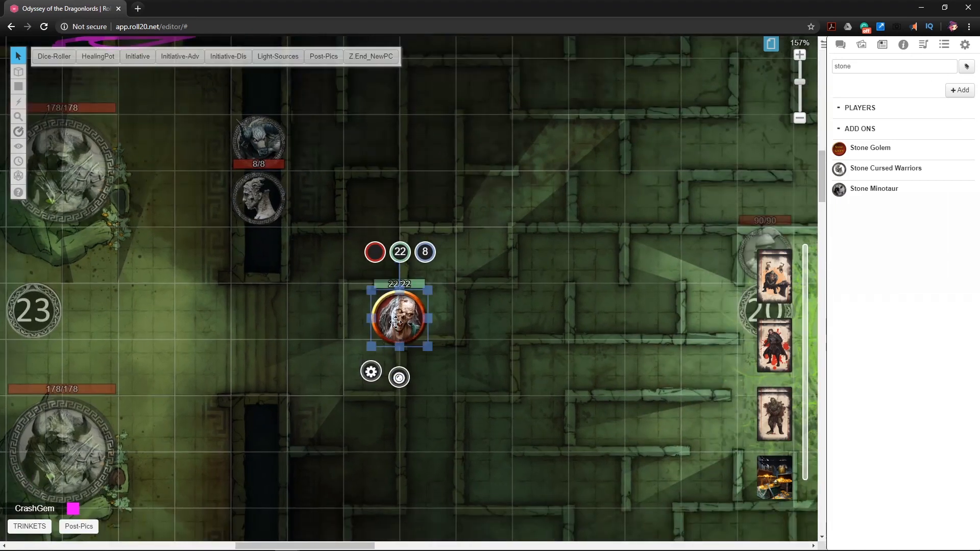
{"action": "key", "text": "Delete"}
- Make the horned token above the stone warrior represent the Graxis character
{"action": "left_click", "coordinate": [263, 148]}
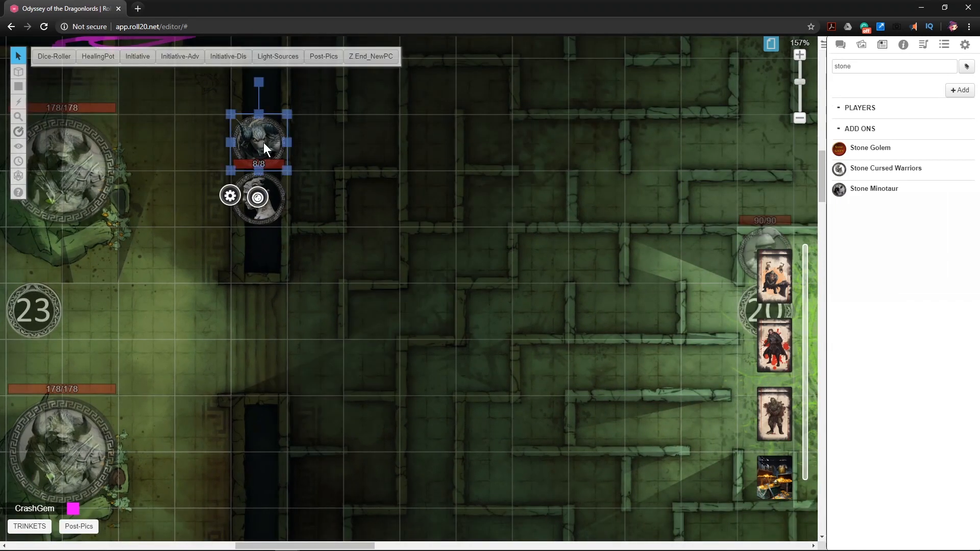
{"action": "double_click", "coordinate": [263, 148]}
{"action": "left_click", "coordinate": [390, 133]}
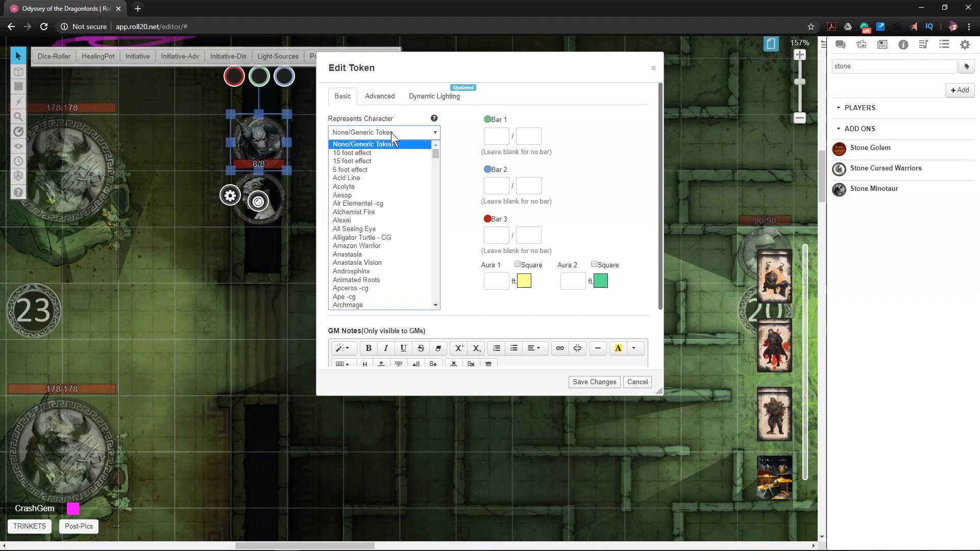
{"action": "type", "text": "gr"}
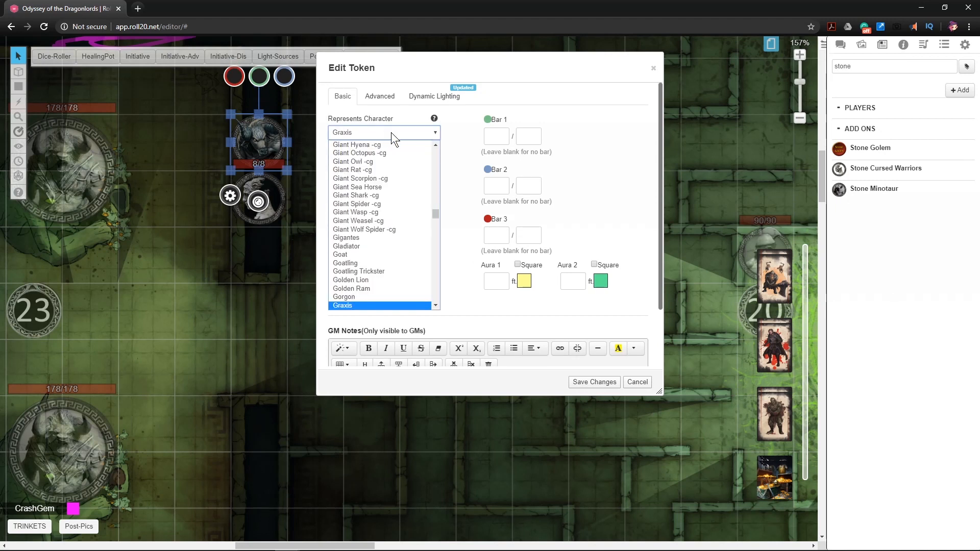
{"action": "key", "text": "Return"}
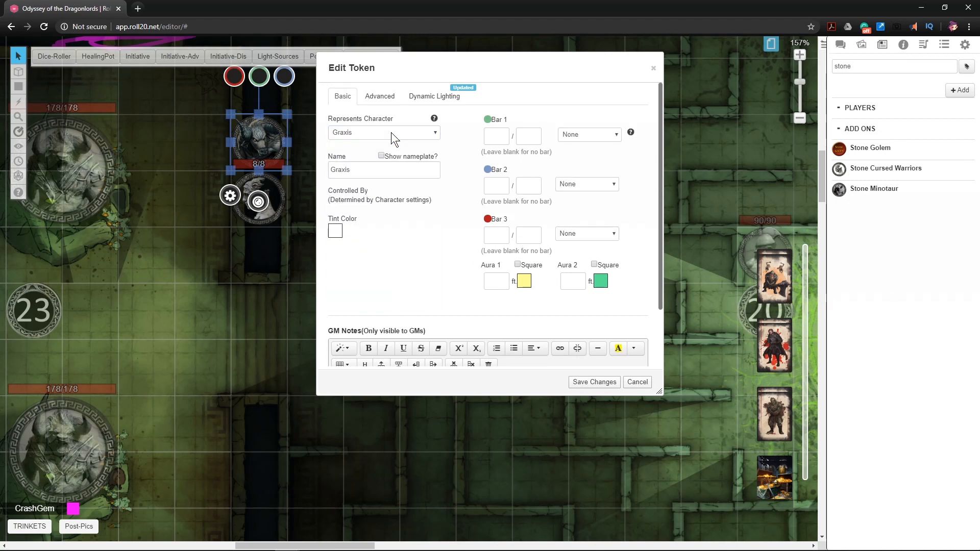
- Set the Graxis token's bar 3 to 300/300
{"action": "left_click", "coordinate": [571, 233]}
{"action": "left_click", "coordinate": [504, 233]}
{"action": "key", "text": "Tab"}
{"action": "type", "text": "300"}
- Link the Graxis token's bar 2 to the npc_ac attribute
{"action": "left_click", "coordinate": [581, 185]}
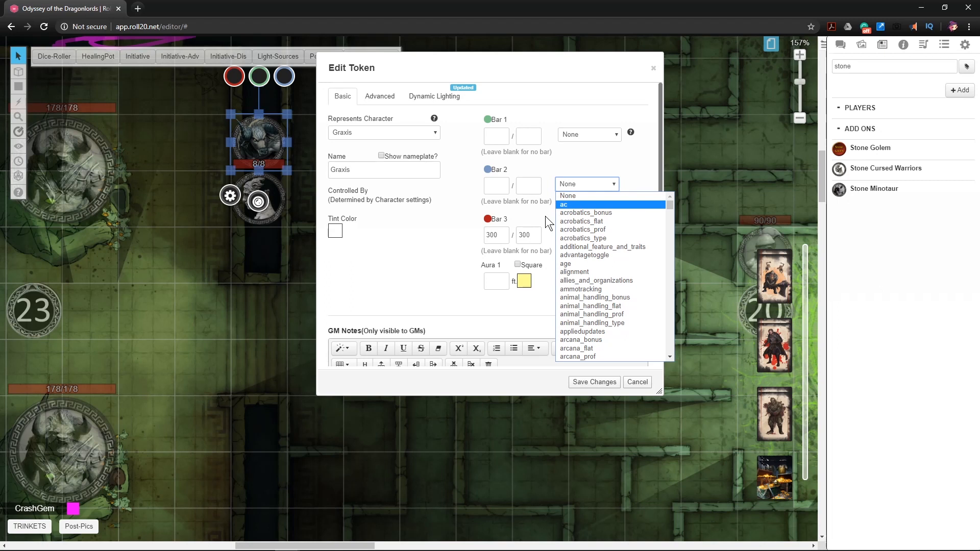
{"action": "left_click", "coordinate": [448, 265]}
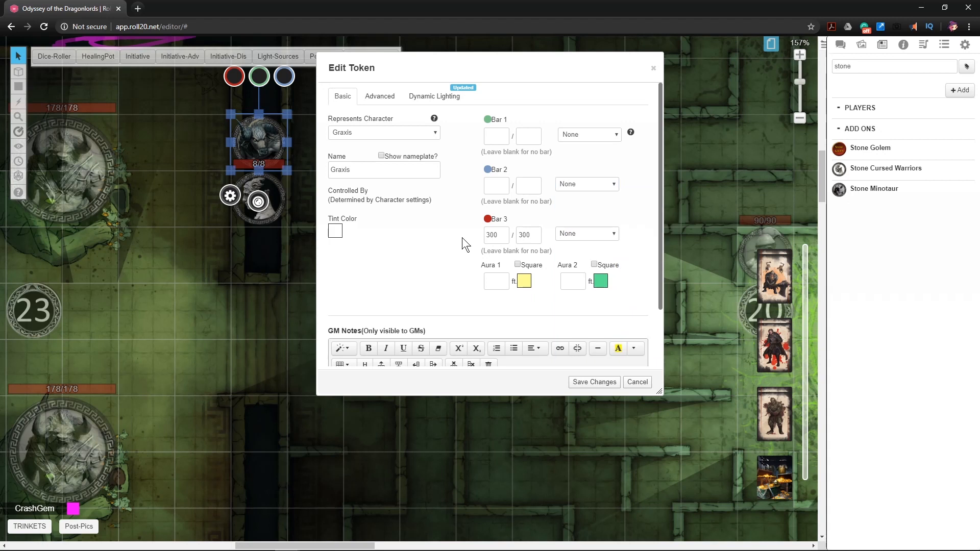
{"action": "left_click", "coordinate": [573, 184]}
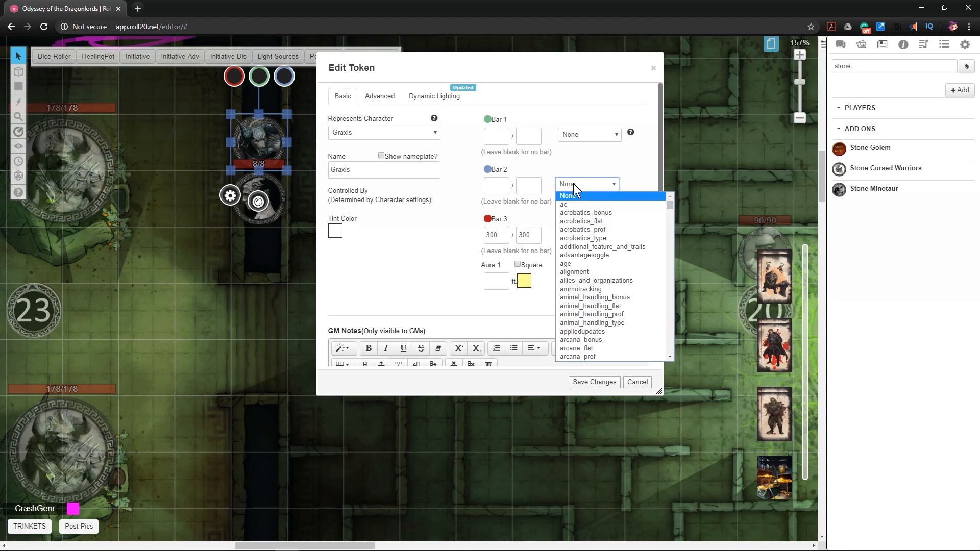
{"action": "type", "text": "npc_ac"}
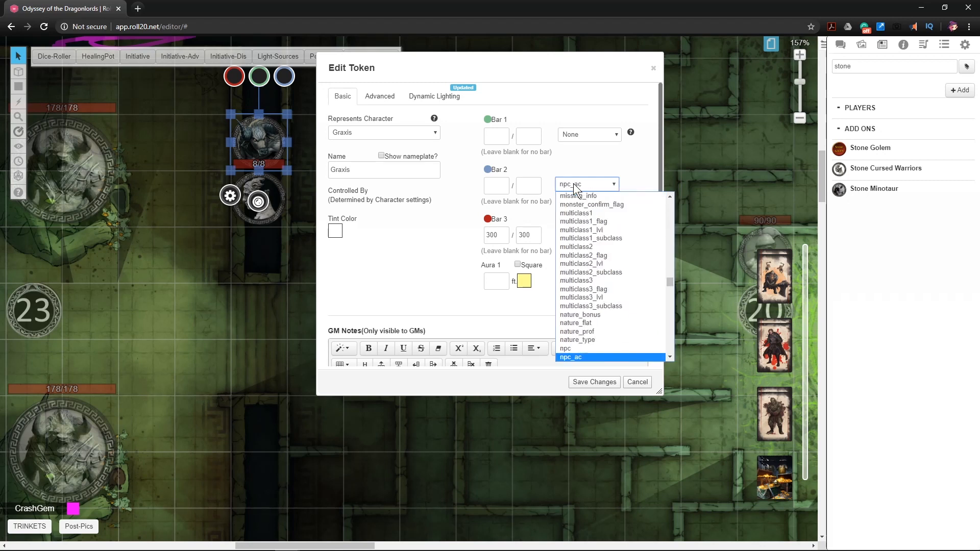
{"action": "key", "text": "Return"}
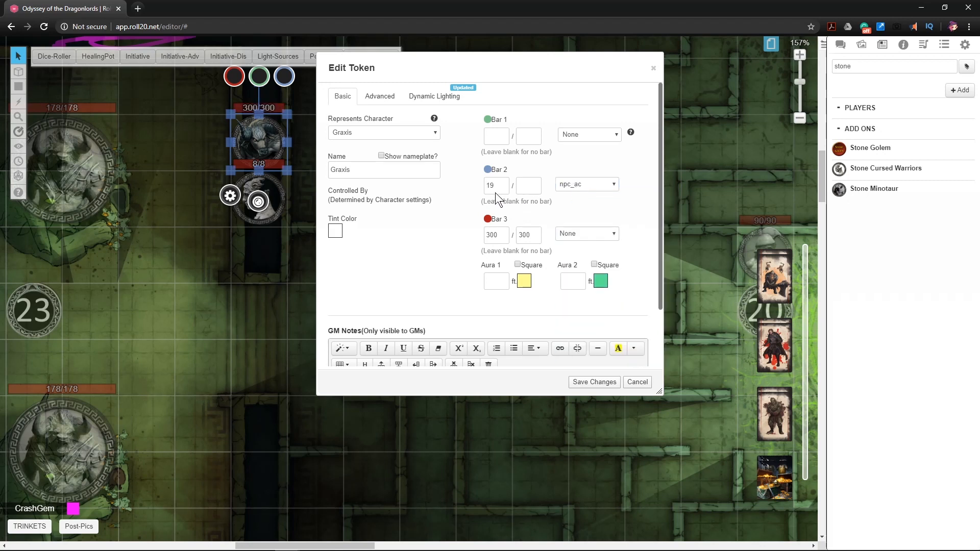
- Set the Graxis token's bar 2 to 17 with no linked attribute, and save the token
{"action": "double_click", "coordinate": [485, 189]}
{"action": "left_click", "coordinate": [586, 182]}
{"action": "key", "text": "Down"}
{"action": "key", "text": "Home"}
{"action": "key", "text": "Return"}
{"action": "left_click", "coordinate": [595, 382]}
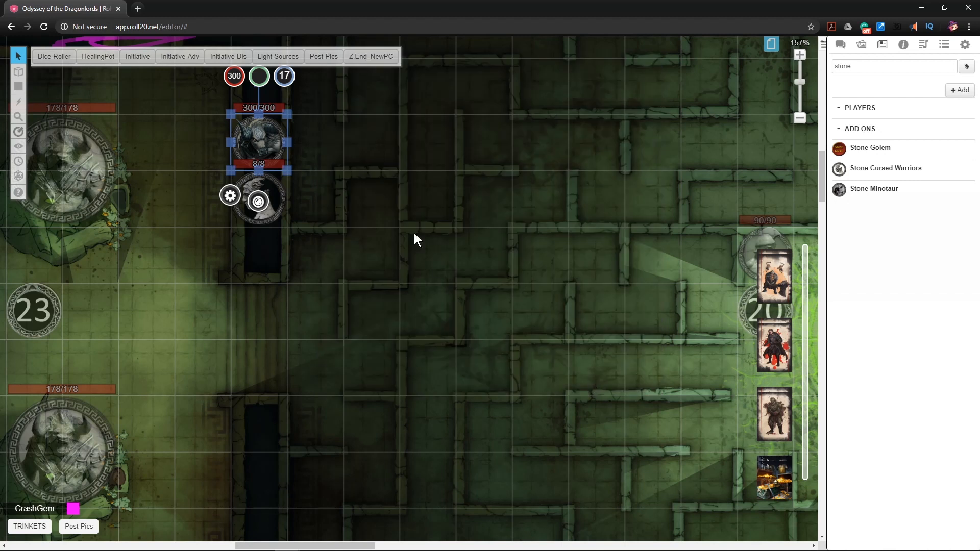
- Copy the stone warrior token beside the minotaur room and paste one into the maze south of marker 20's sarcophagus
{"action": "left_click", "coordinate": [366, 204]}
{"action": "left_click", "coordinate": [282, 208]}
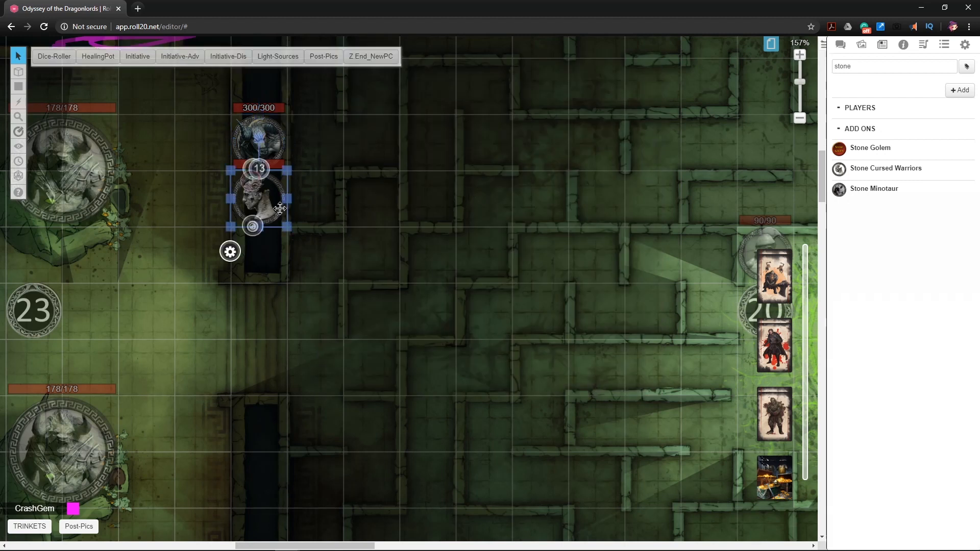
{"action": "left_click_drag", "start_coordinate": [392, 183], "coordinate": [413, 239]}
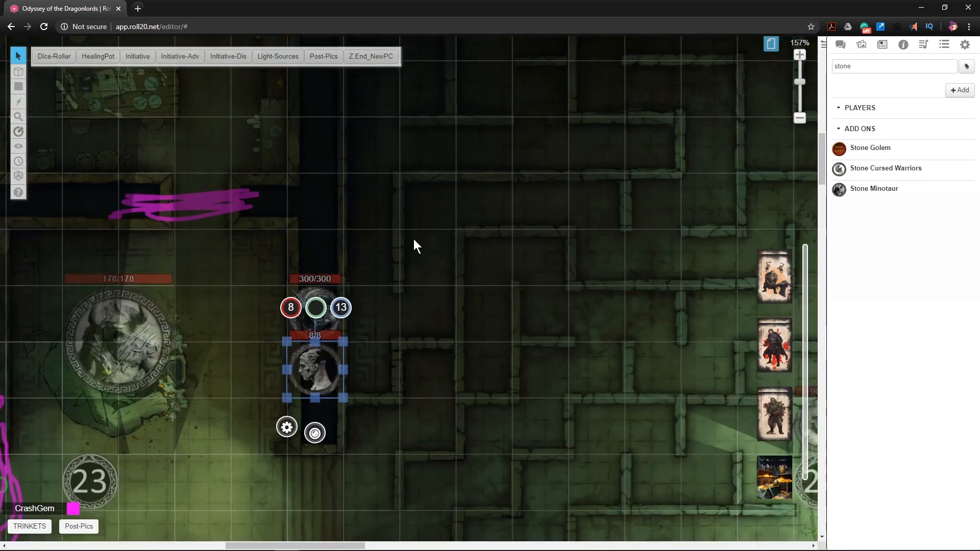
{"action": "scroll", "coordinate": [413, 245], "scroll_direction": "down", "scroll_amount": 3}
{"action": "left_click_drag", "start_coordinate": [404, 293], "coordinate": [262, 387]}
{"action": "left_click_drag", "start_coordinate": [322, 324], "coordinate": [451, 235]}
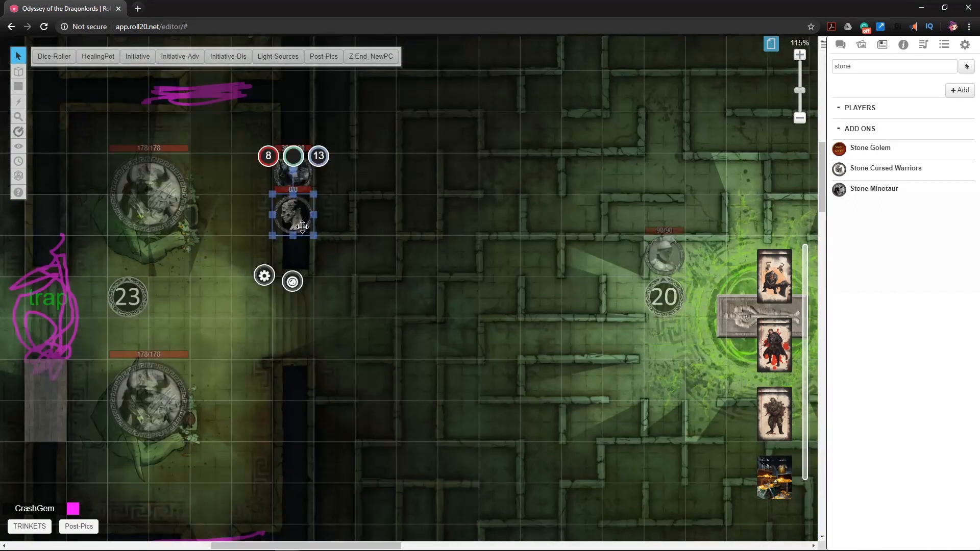
{"action": "left_click", "coordinate": [447, 261]}
{"action": "left_click_drag", "start_coordinate": [783, 397], "coordinate": [464, 224]}
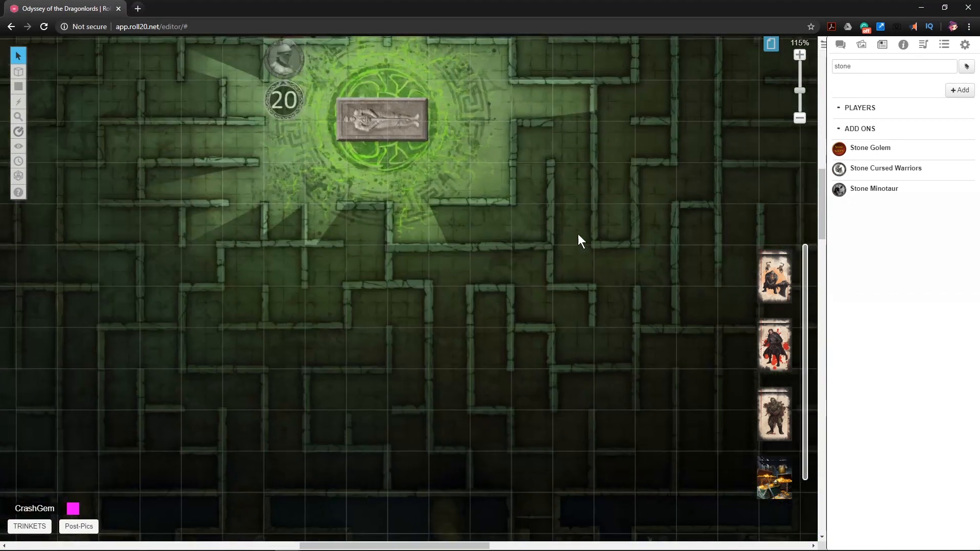
{"action": "left_click_drag", "start_coordinate": [622, 304], "coordinate": [534, 212]}
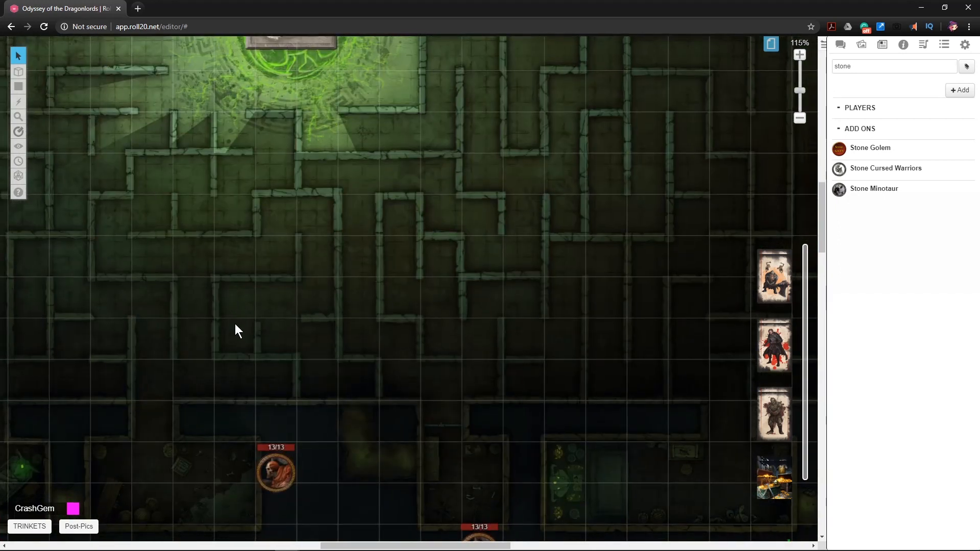
{"action": "key", "text": "ctrl+v"}
{"action": "left_click", "coordinate": [237, 336]}
- Paste three more stone warriors into the maze corridors south-east, east and north-east of the sarcophagus
{"action": "left_click", "coordinate": [525, 376]}
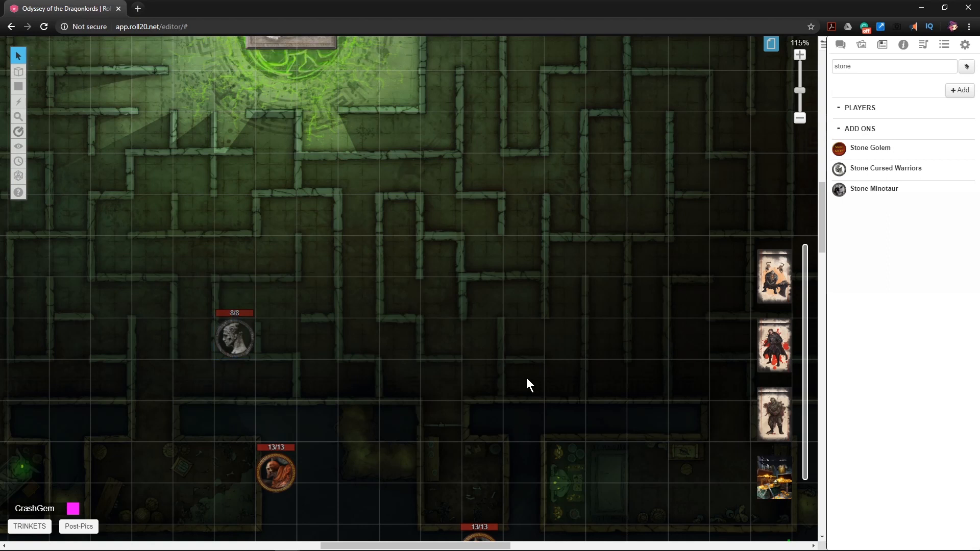
{"action": "key", "text": "ctrl+v"}
{"action": "left_click_drag", "start_coordinate": [670, 327], "coordinate": [483, 390]}
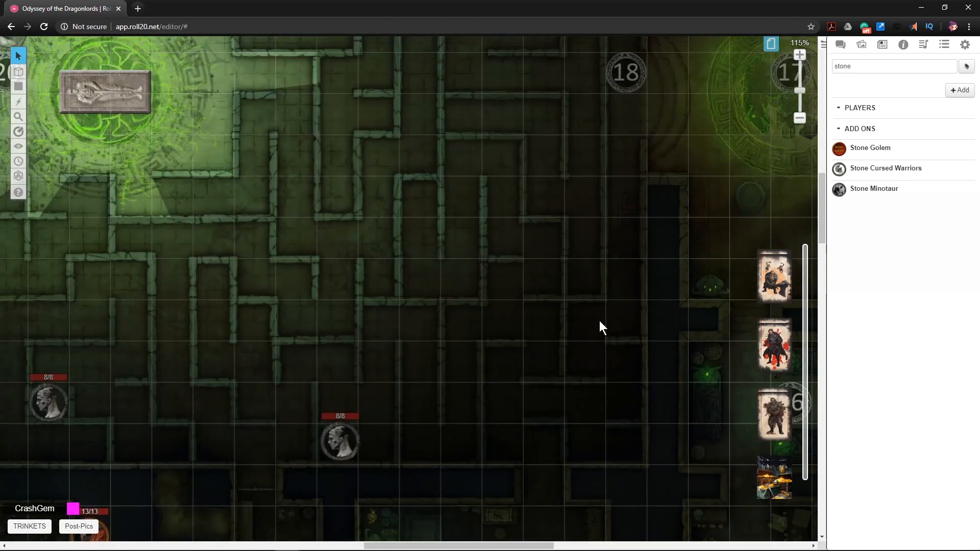
{"action": "scroll", "coordinate": [595, 326], "scroll_direction": "up", "scroll_amount": 4}
{"action": "scroll", "coordinate": [469, 311], "scroll_direction": "down", "scroll_amount": 1}
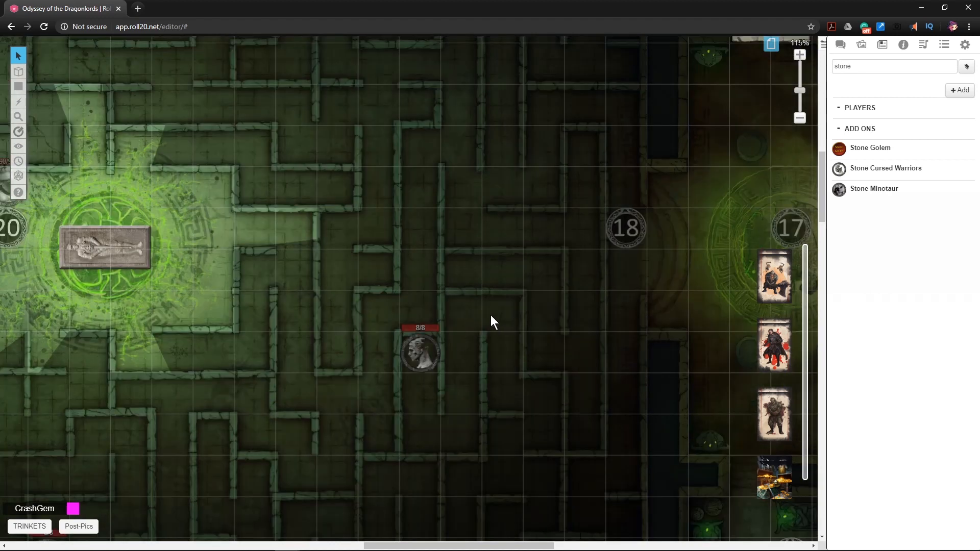
{"action": "scroll", "coordinate": [468, 255], "scroll_direction": "up", "scroll_amount": 4}
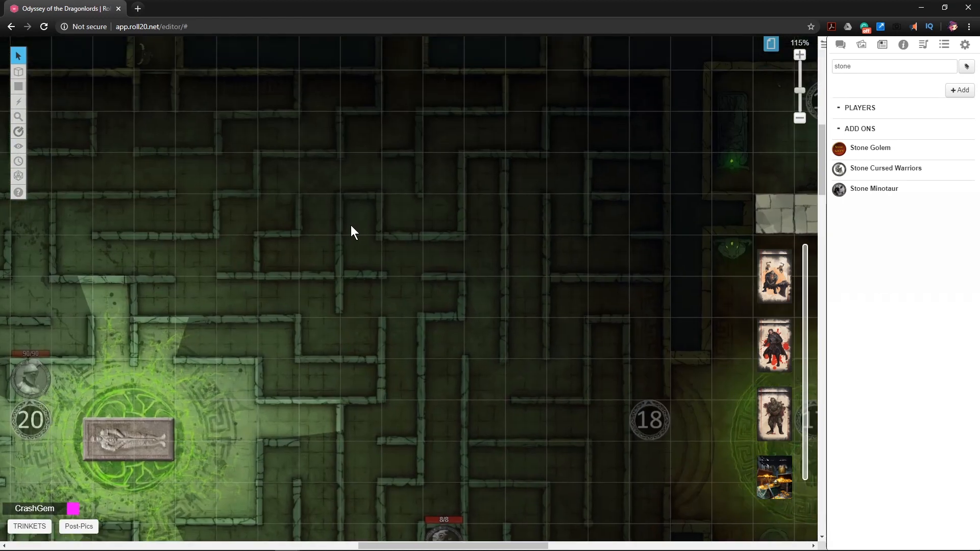
{"action": "scroll", "coordinate": [358, 222], "scroll_direction": "up", "scroll_amount": 1}
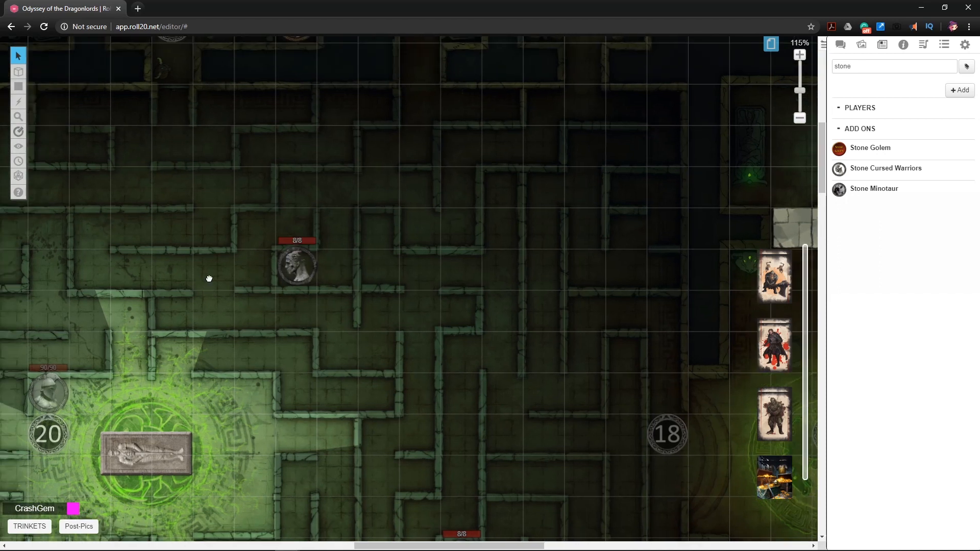
- Paste a stone warrior into the maze corridor north-west of the sarcophagus
{"action": "scroll", "coordinate": [286, 273], "scroll_direction": "left", "scroll_amount": 5}
{"action": "scroll", "coordinate": [294, 265], "scroll_direction": "left", "scroll_amount": 4}
{"action": "scroll", "coordinate": [301, 258], "scroll_direction": "left", "scroll_amount": 1}
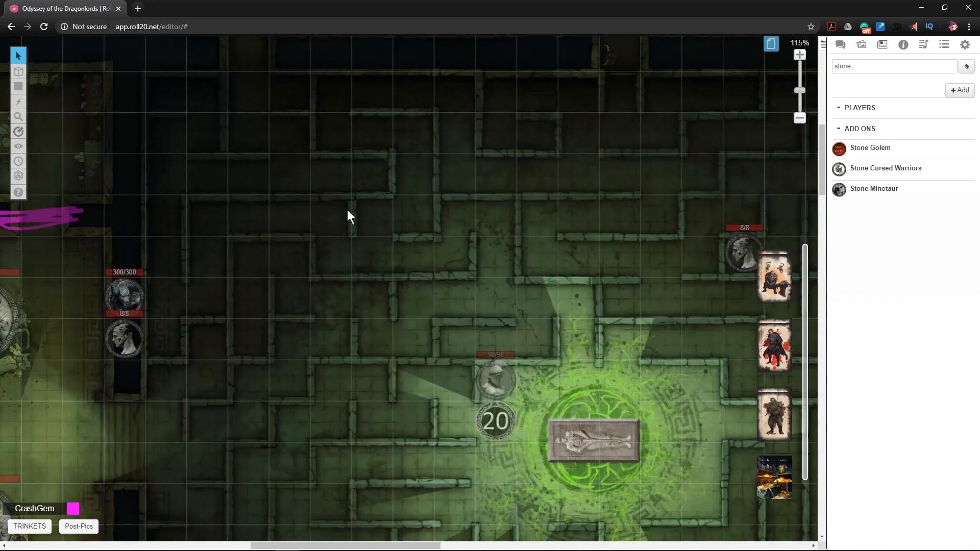
{"action": "key", "text": "ctrl+v"}
- Paste two stone warriors into the western maze, one east of the original warrior and one north-east of room 21
{"action": "scroll", "coordinate": [403, 306], "scroll_direction": "down", "scroll_amount": 3}
{"action": "scroll", "coordinate": [434, 275], "scroll_direction": "left", "scroll_amount": 3}
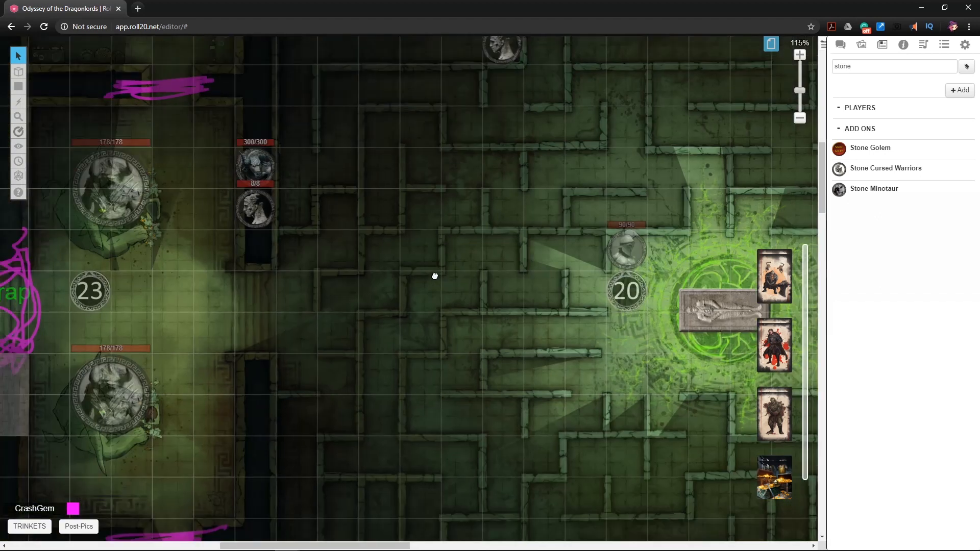
{"action": "scroll", "coordinate": [482, 312], "scroll_direction": "down", "scroll_amount": 3}
{"action": "scroll", "coordinate": [483, 311], "scroll_direction": "left", "scroll_amount": 1}
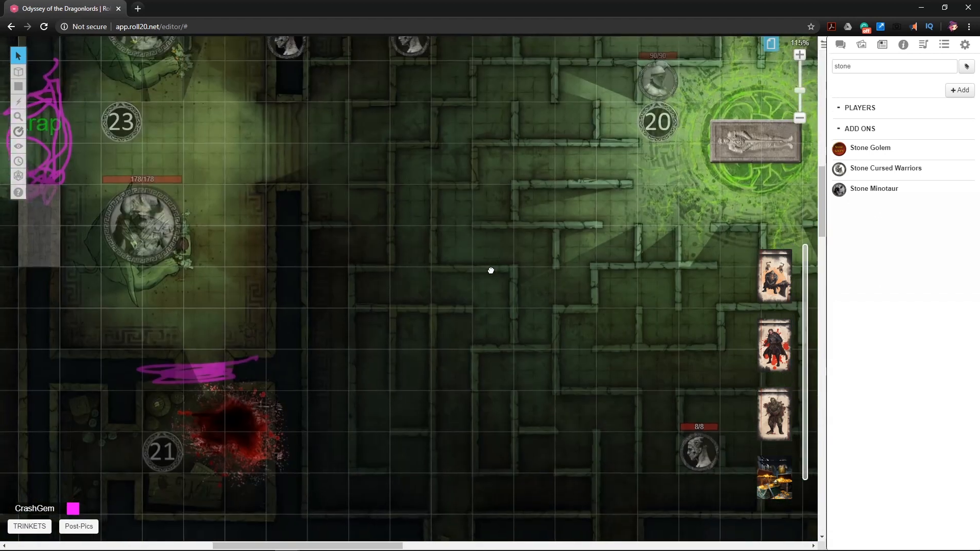
{"action": "scroll", "coordinate": [465, 314], "scroll_direction": "down", "scroll_amount": 1}
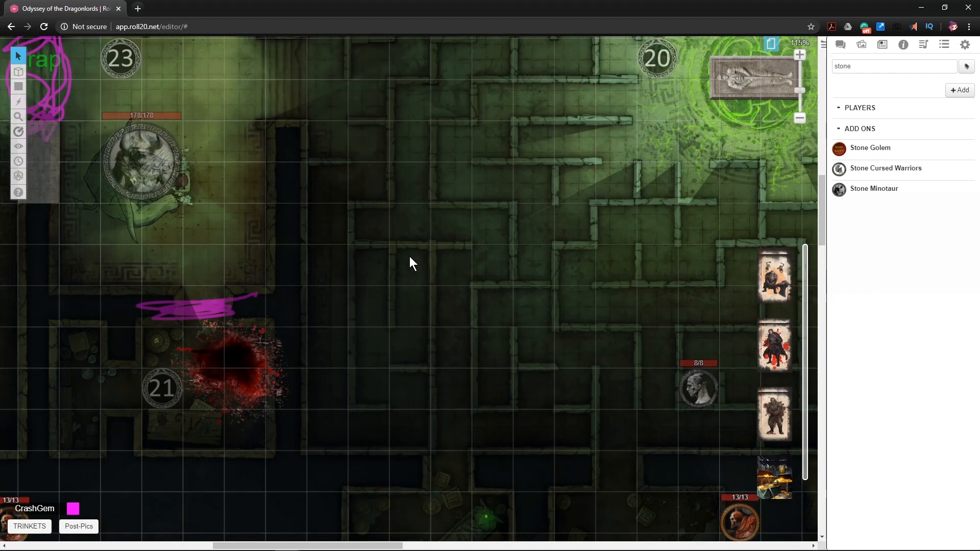
{"action": "key", "text": "ctrl+v"}
- Paste further stone warriors into the northern maze, the north-east part near room 16 and the maze's south-east corner
{"action": "left_click_drag", "start_coordinate": [618, 308], "coordinate": [405, 332]}
{"action": "left_click_drag", "start_coordinate": [505, 451], "coordinate": [307, 474]}
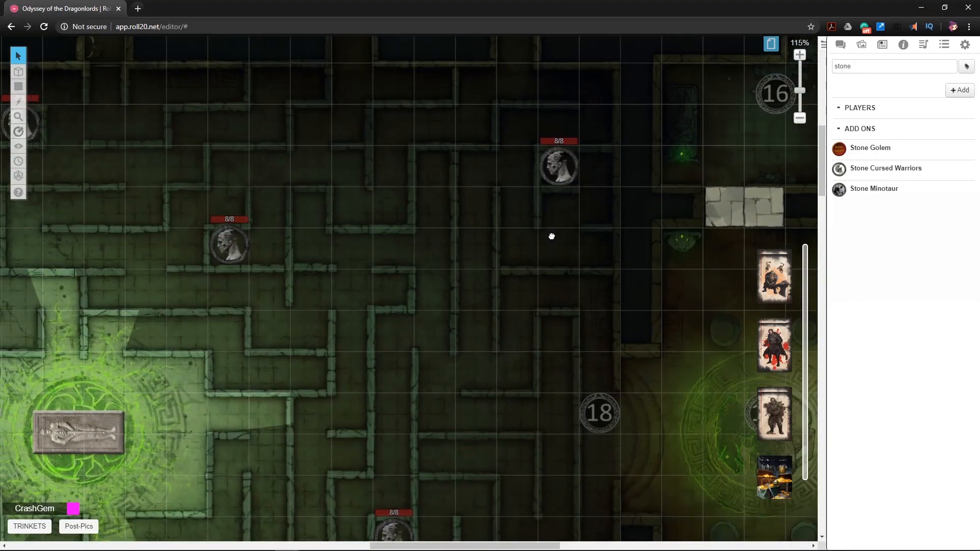
{"action": "scroll", "coordinate": [540, 214], "scroll_direction": "down", "scroll_amount": 6}
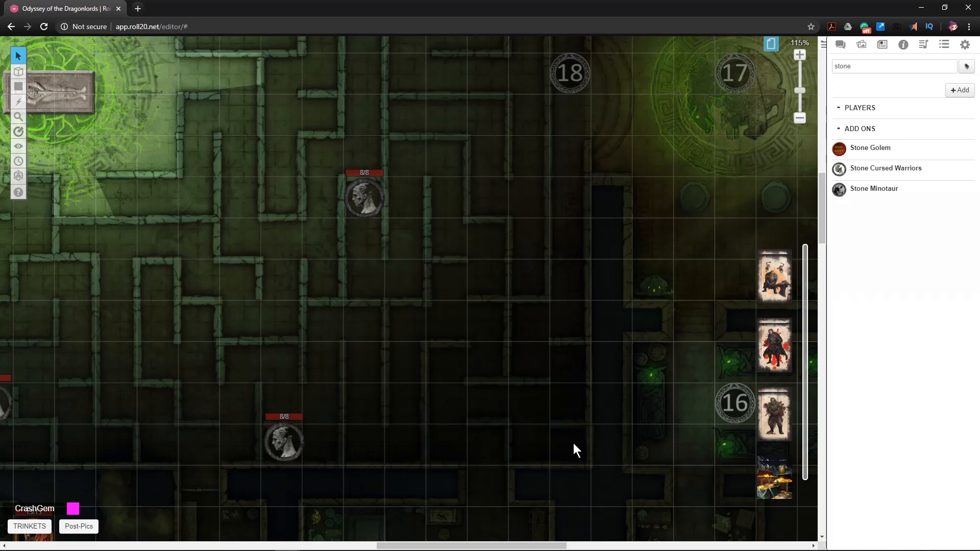
{"action": "key", "text": "ctrl+v"}
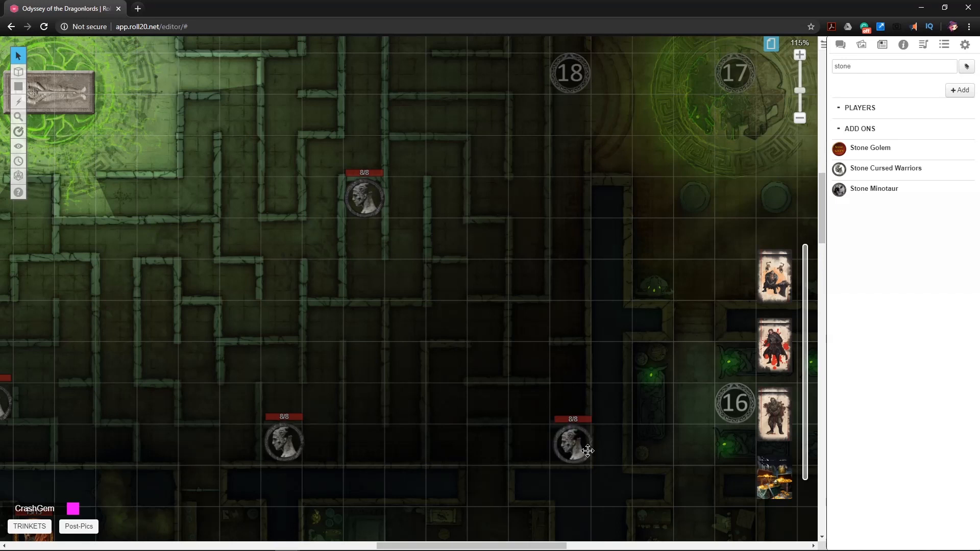
{"action": "left_click", "coordinate": [576, 440]}
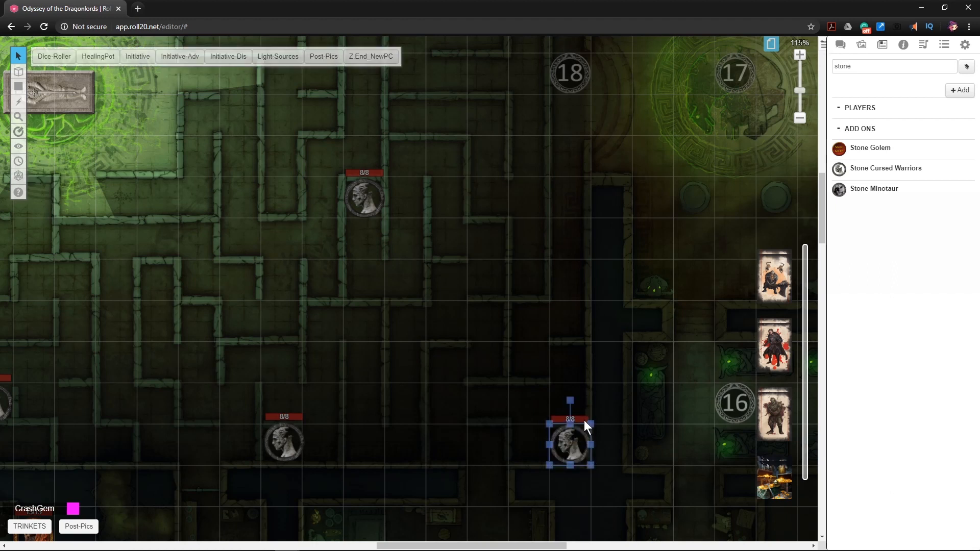
- Look over the stone warriors' placement across the whole maze, from the south-east corner to the northern corridors
{"action": "left_click_drag", "start_coordinate": [592, 285], "coordinate": [580, 271]}
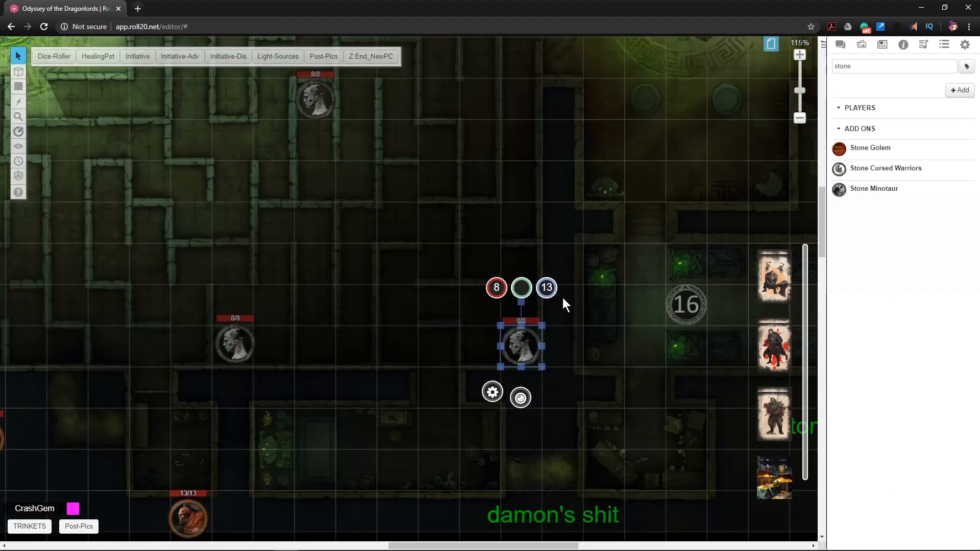
{"action": "left_click_drag", "start_coordinate": [533, 402], "coordinate": [562, 427]}
{"action": "left_click", "coordinate": [507, 292]}
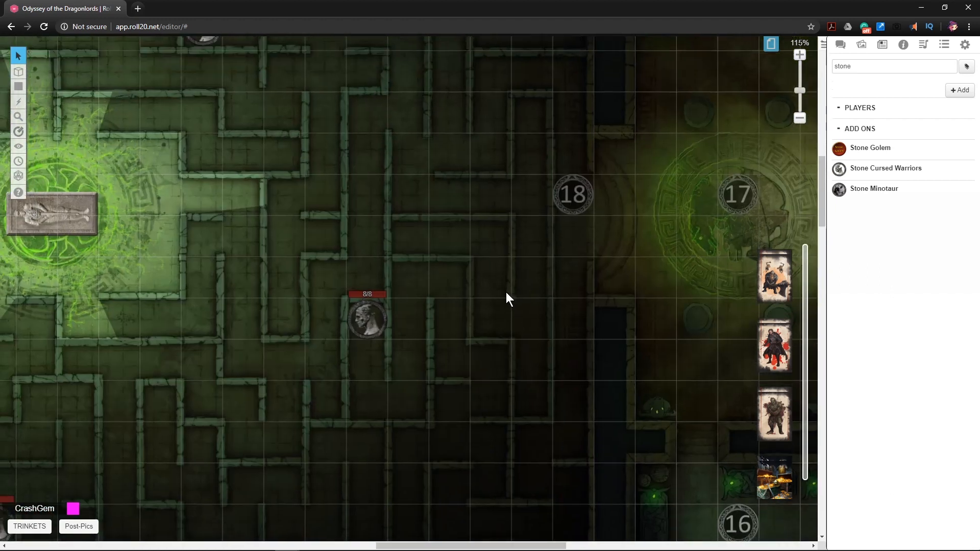
{"action": "scroll", "coordinate": [503, 304], "scroll_direction": "down", "scroll_amount": 3}
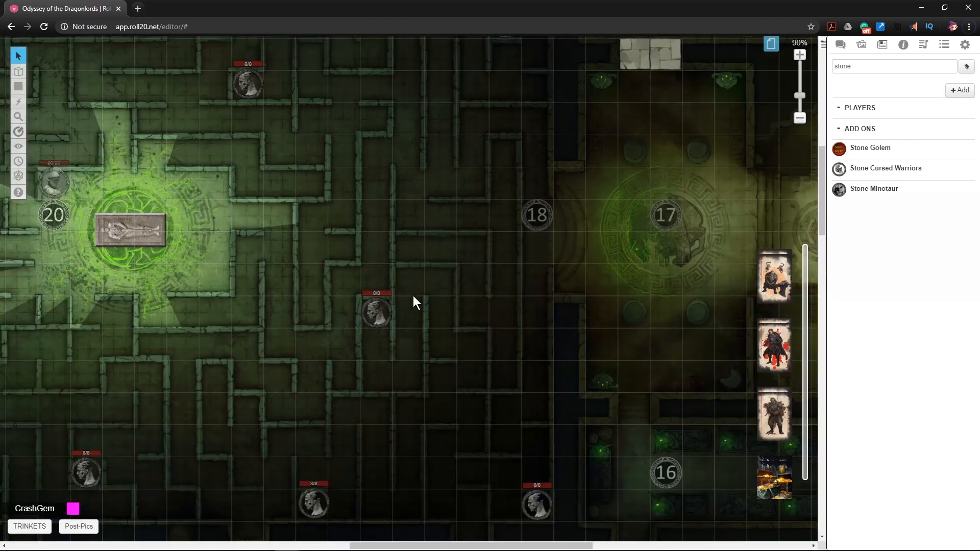
{"action": "left_click_drag", "start_coordinate": [312, 278], "coordinate": [500, 245]}
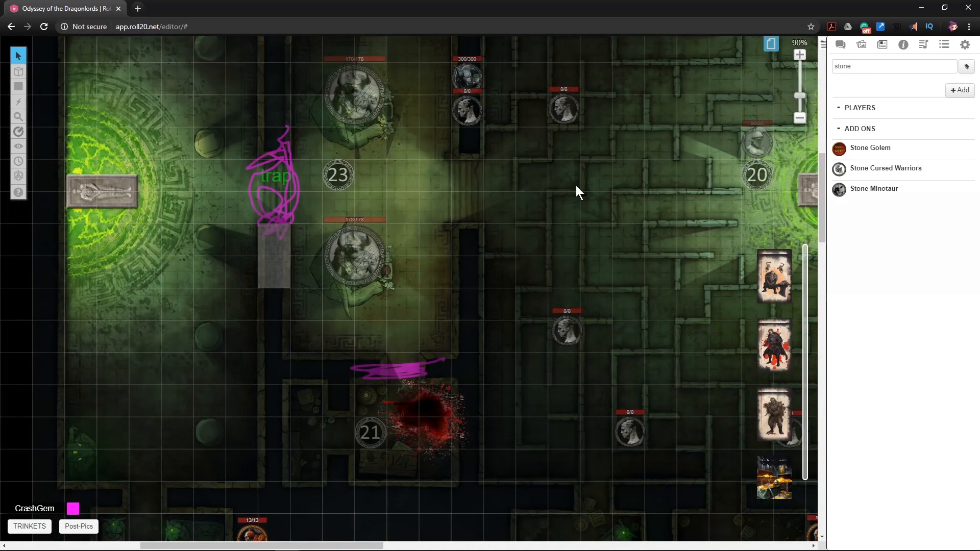
{"action": "left_click_drag", "start_coordinate": [632, 254], "coordinate": [416, 356]}
{"action": "left_click_drag", "start_coordinate": [514, 313], "coordinate": [411, 319]}
{"action": "left_click_drag", "start_coordinate": [125, 145], "coordinate": [240, 204]}
{"action": "left_click_drag", "start_coordinate": [543, 269], "coordinate": [513, 252]}
{"action": "left_click_drag", "start_coordinate": [607, 250], "coordinate": [593, 256]}
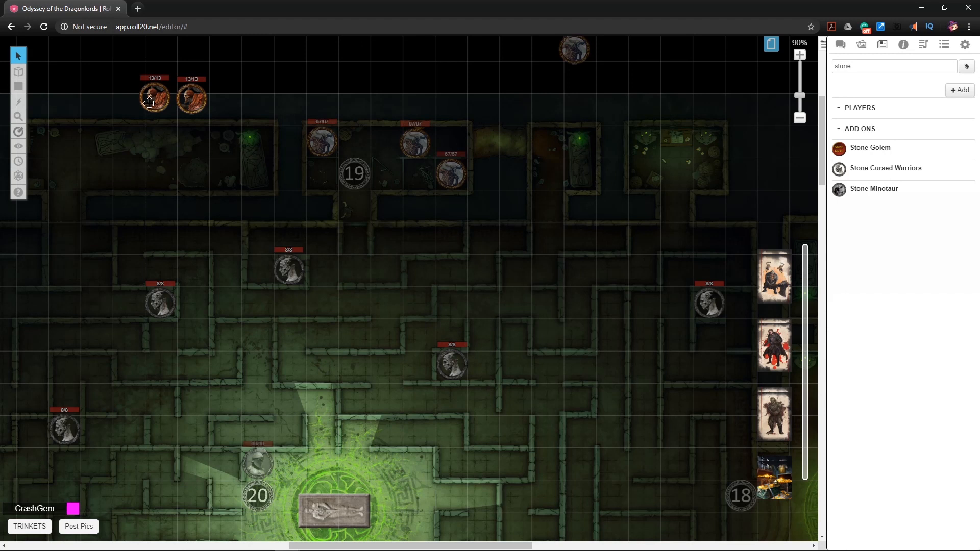
- Ping the warrior north-east of the sarcophagus and examine the map from northern room 16 to the minotaur room at 23
{"action": "left_click", "coordinate": [476, 367]}
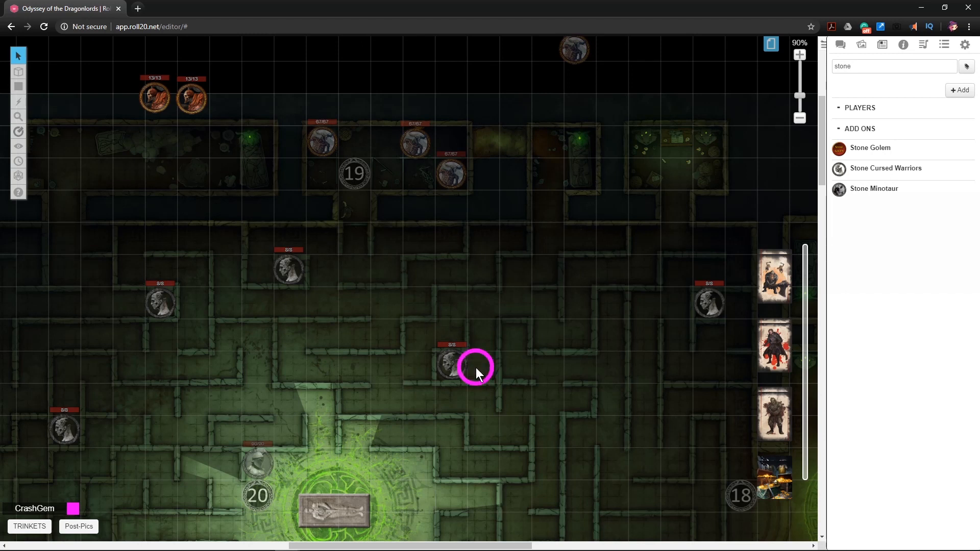
{"action": "left_click_drag", "start_coordinate": [507, 367], "coordinate": [479, 360]}
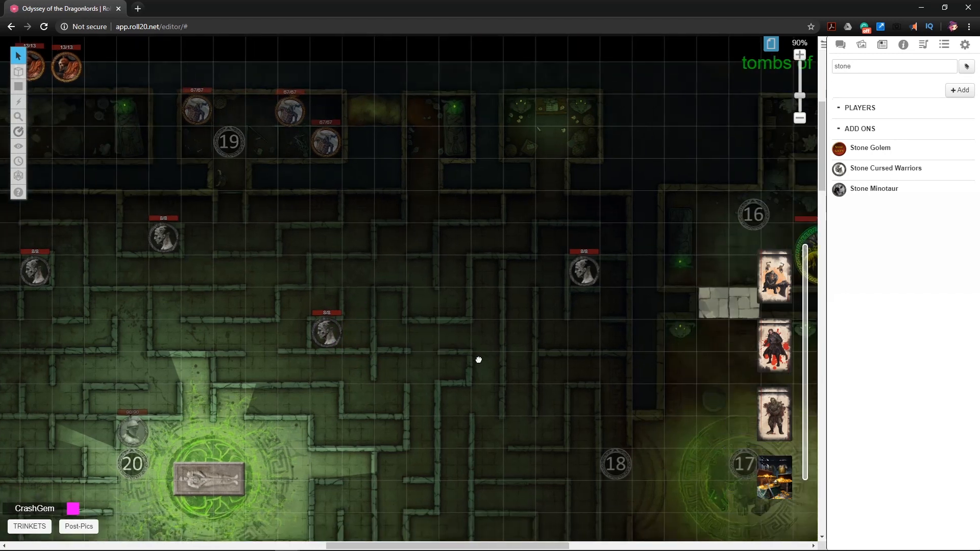
{"action": "left_click_drag", "start_coordinate": [314, 266], "coordinate": [414, 280]}
{"action": "left_click", "coordinate": [705, 161]}
{"action": "left_click_drag", "start_coordinate": [709, 168], "coordinate": [472, 238]}
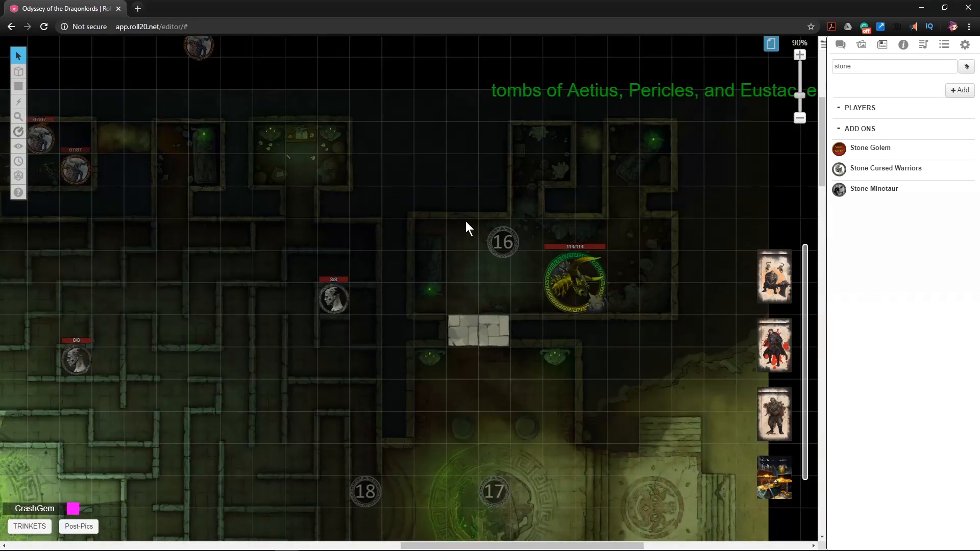
{"action": "left_click_drag", "start_coordinate": [306, 335], "coordinate": [620, 172]}
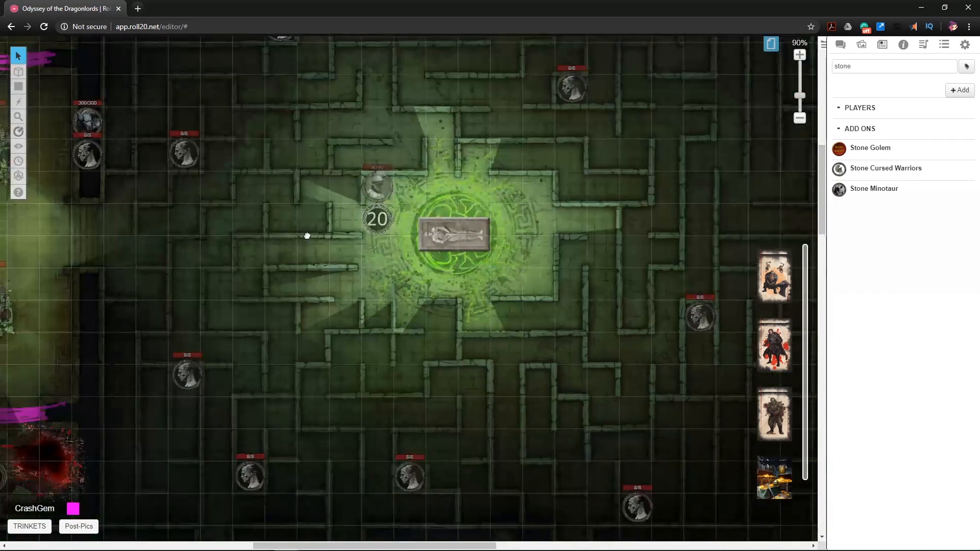
{"action": "left_click_drag", "start_coordinate": [281, 235], "coordinate": [307, 235]}
{"action": "left_click_drag", "start_coordinate": [213, 284], "coordinate": [255, 280]}
{"action": "left_click_drag", "start_coordinate": [376, 275], "coordinate": [375, 229]}
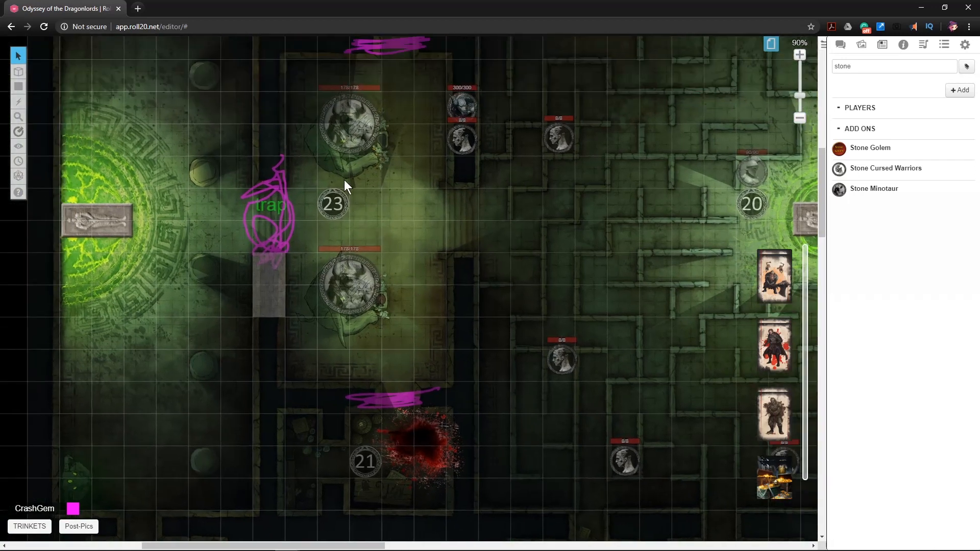
{"action": "left_click", "coordinate": [303, 225]}
{"action": "left_click_drag", "start_coordinate": [347, 256], "coordinate": [443, 244]}
{"action": "left_click_drag", "start_coordinate": [587, 206], "coordinate": [553, 256]}
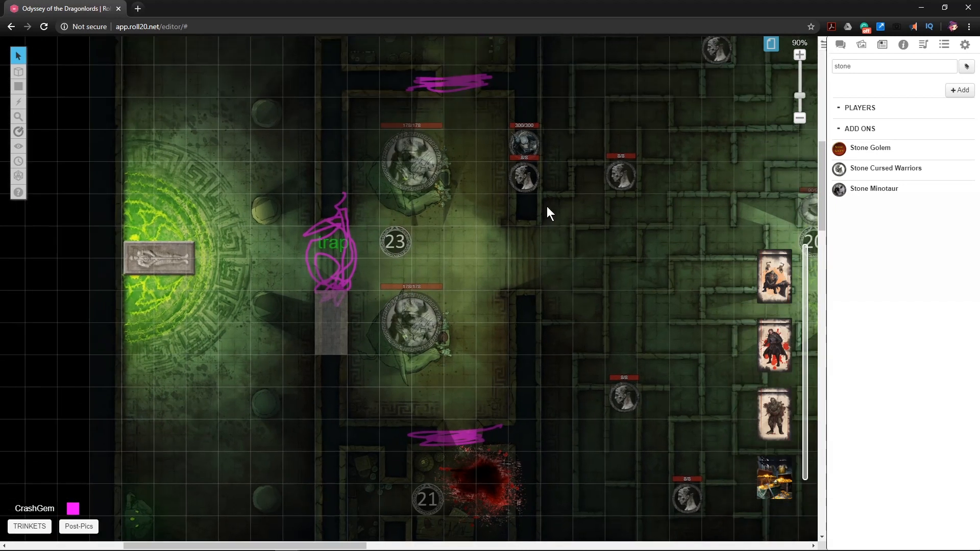
- Ping the Graxis token and examine the maze from its position to the area east of the sarcophagus
{"action": "left_click", "coordinate": [530, 137]}
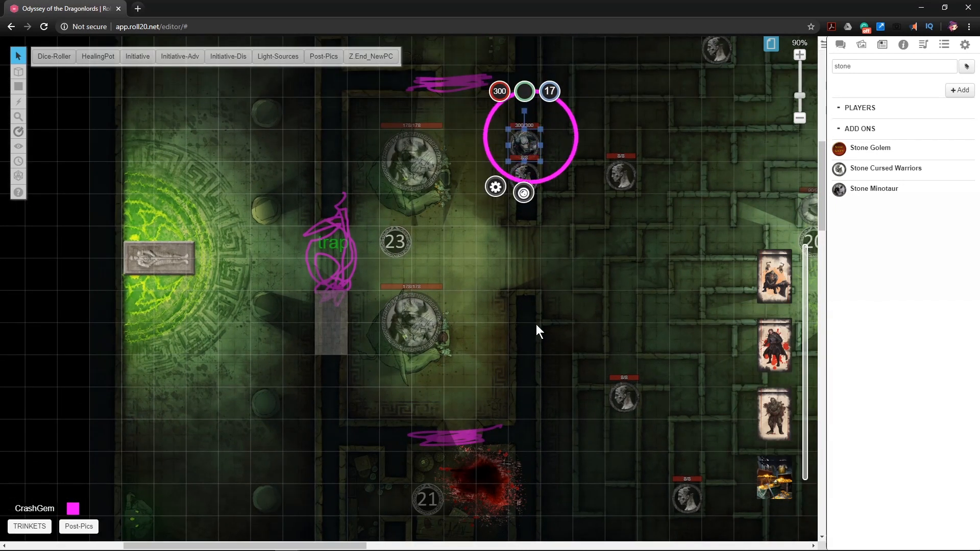
{"action": "scroll", "coordinate": [535, 235], "scroll_direction": "down", "scroll_amount": 4}
{"action": "left_click_drag", "start_coordinate": [585, 173], "coordinate": [449, 215]}
{"action": "left_click_drag", "start_coordinate": [605, 182], "coordinate": [387, 228]}
{"action": "left_click_drag", "start_coordinate": [451, 223], "coordinate": [283, 326]}
{"action": "left_click_drag", "start_coordinate": [554, 213], "coordinate": [485, 223]}
{"action": "left_click_drag", "start_coordinate": [536, 245], "coordinate": [493, 201]}
{"action": "left_click_drag", "start_coordinate": [425, 212], "coordinate": [493, 204]}
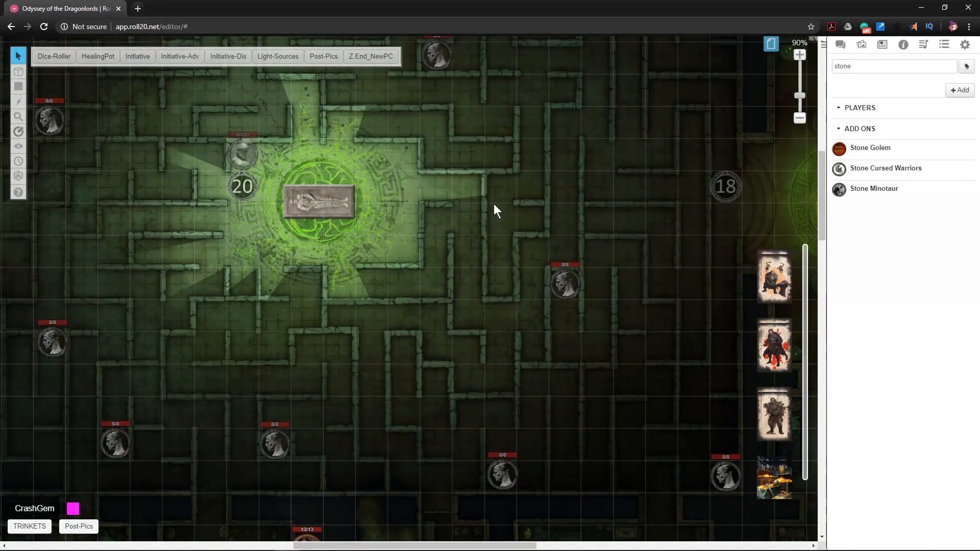
- Ping the eastern maze beside marker 18 and examine the corridors leading towards northern room 16
{"action": "left_click_drag", "start_coordinate": [687, 206], "coordinate": [513, 254]}
{"action": "left_click", "coordinate": [494, 262]}
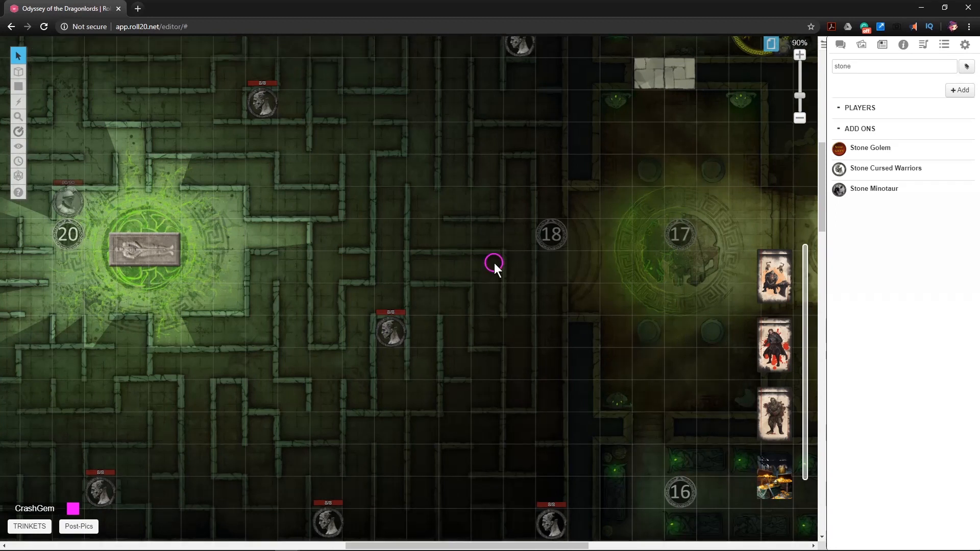
{"action": "left_click", "coordinate": [494, 263]}
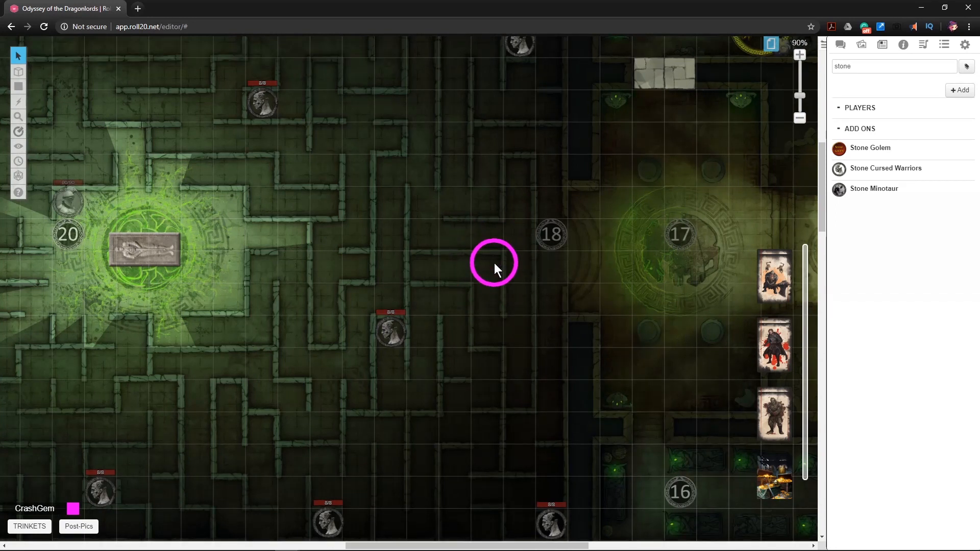
{"action": "mouse_move", "coordinate": [482, 265]}
{"action": "left_mouse_down"}
{"action": "mouse_move", "coordinate": [478, 295]}
{"action": "mouse_move", "coordinate": [493, 271]}
{"action": "left_mouse_up"}
{"action": "left_click_drag", "start_coordinate": [635, 109], "coordinate": [443, 322]}
{"action": "left_click_drag", "start_coordinate": [522, 264], "coordinate": [592, 250]}
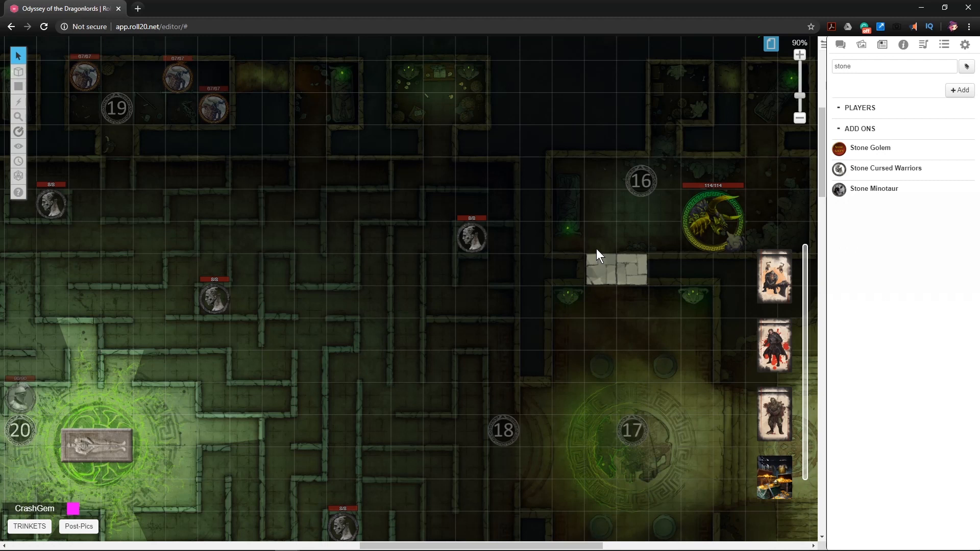
{"action": "left_click_drag", "start_coordinate": [420, 341], "coordinate": [474, 316]}
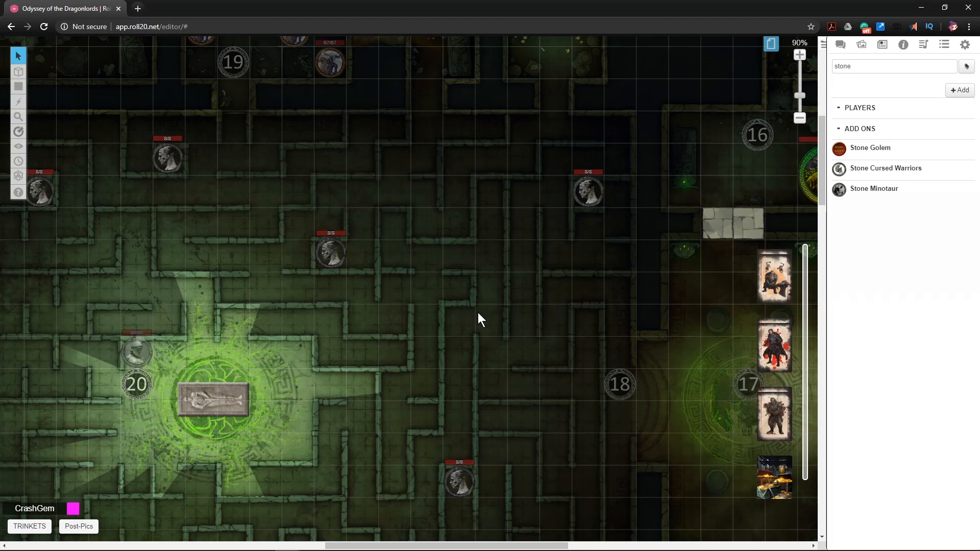
- Examine the maze from northern rooms 19 and 16 past the sarcophagus at 20 to the entrance hall at 17
{"action": "left_click_drag", "start_coordinate": [432, 273], "coordinate": [404, 339]}
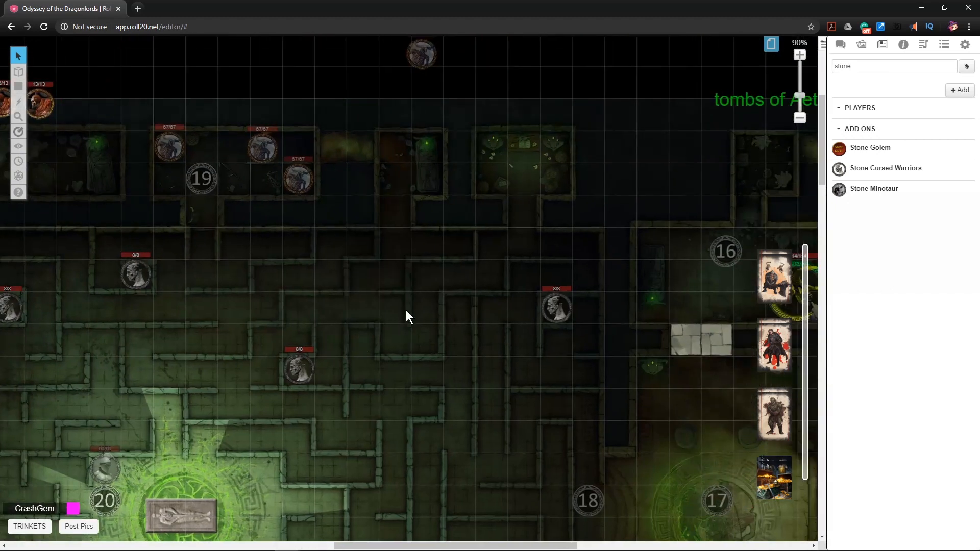
{"action": "left_click_drag", "start_coordinate": [470, 331], "coordinate": [365, 333]}
{"action": "left_click_drag", "start_coordinate": [474, 319], "coordinate": [608, 218]}
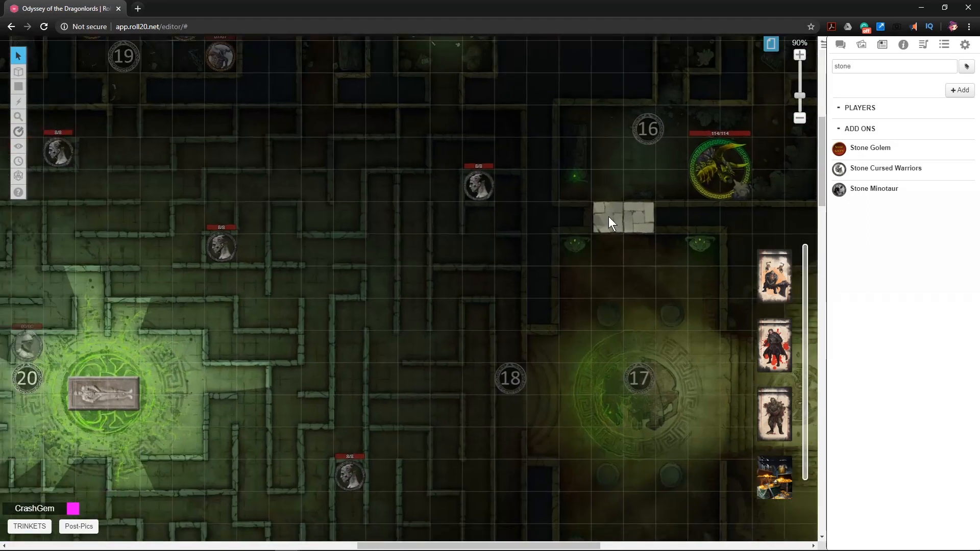
{"action": "left_click_drag", "start_coordinate": [513, 263], "coordinate": [676, 216]}
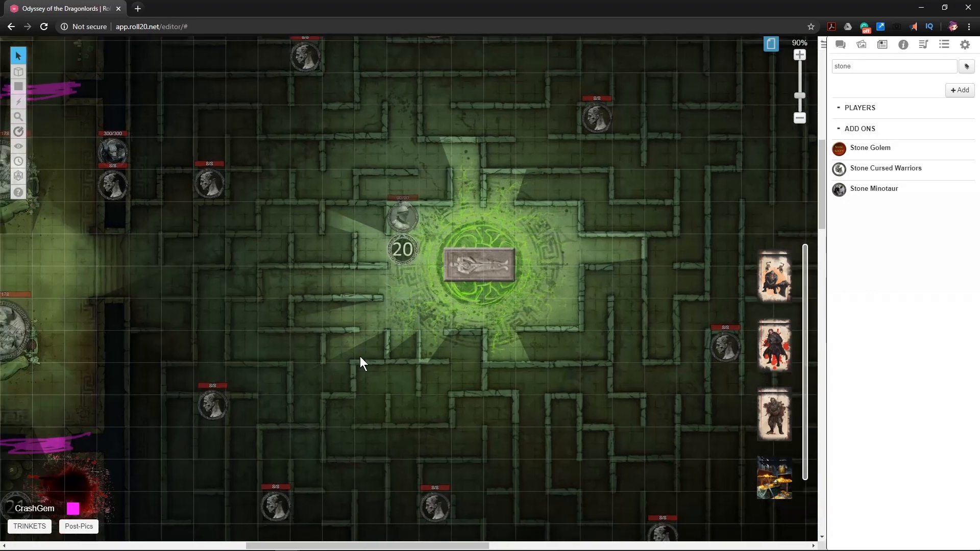
{"action": "left_click_drag", "start_coordinate": [605, 418], "coordinate": [575, 397]}
{"action": "left_click_drag", "start_coordinate": [590, 341], "coordinate": [536, 339]}
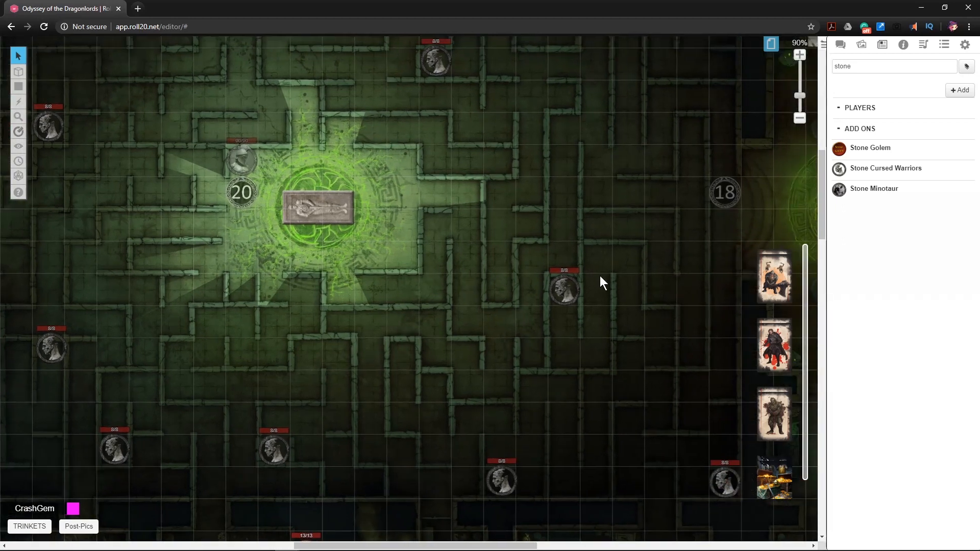
{"action": "left_click_drag", "start_coordinate": [600, 277], "coordinate": [549, 201]}
{"action": "left_click_drag", "start_coordinate": [339, 277], "coordinate": [401, 335]}
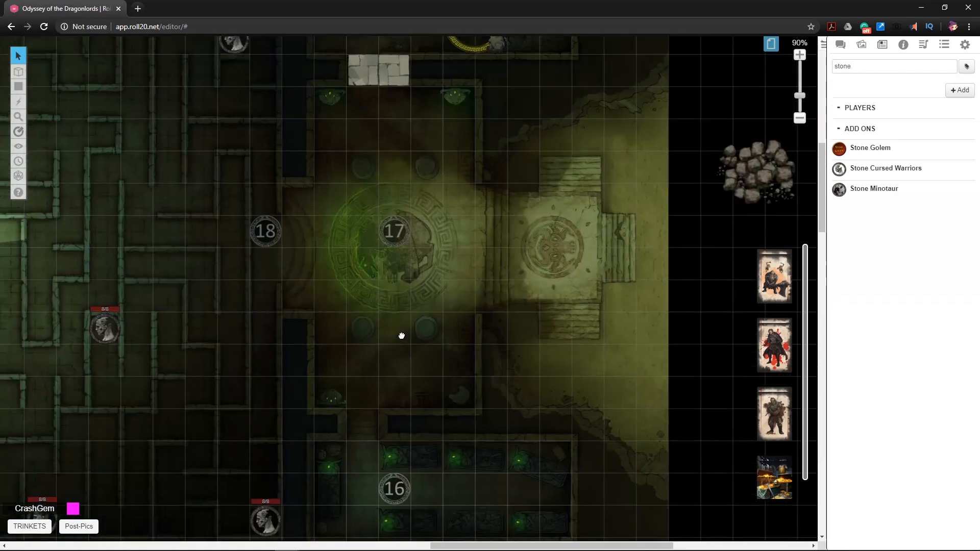
- Select the large horned token in northern room 16 and examine the whole maze from room 23 to hall 17
{"action": "scroll", "coordinate": [468, 274], "scroll_direction": "up", "scroll_amount": 3}
{"action": "left_click", "coordinate": [485, 149]}
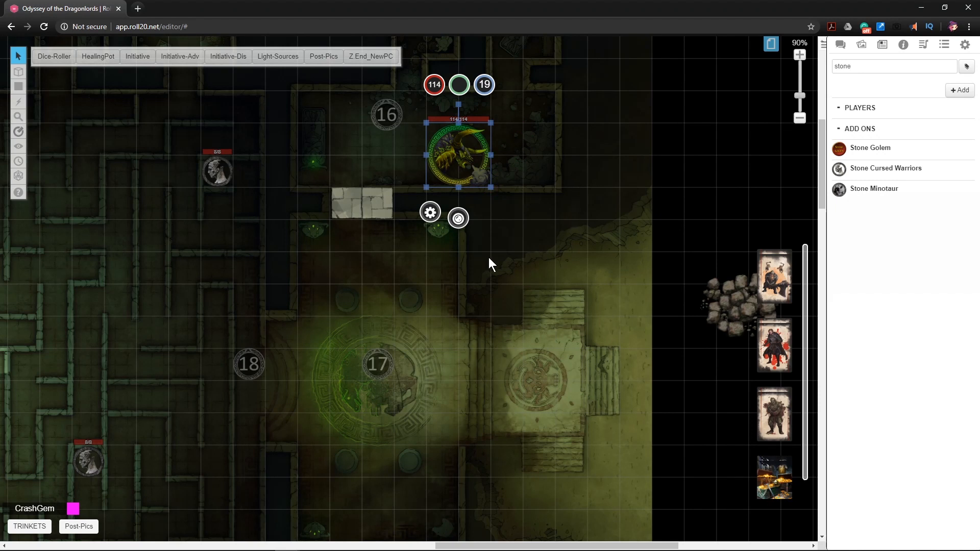
{"action": "left_click_drag", "start_coordinate": [643, 301], "coordinate": [483, 294]}
{"action": "left_click_drag", "start_coordinate": [210, 398], "coordinate": [410, 431]}
{"action": "left_click_drag", "start_coordinate": [274, 229], "coordinate": [424, 262]}
{"action": "left_click_drag", "start_coordinate": [350, 275], "coordinate": [529, 234]}
{"action": "scroll", "coordinate": [530, 234], "scroll_direction": "down", "scroll_amount": 3}
{"action": "left_click_drag", "start_coordinate": [542, 296], "coordinate": [444, 227]}
{"action": "left_click_drag", "start_coordinate": [605, 182], "coordinate": [508, 264]}
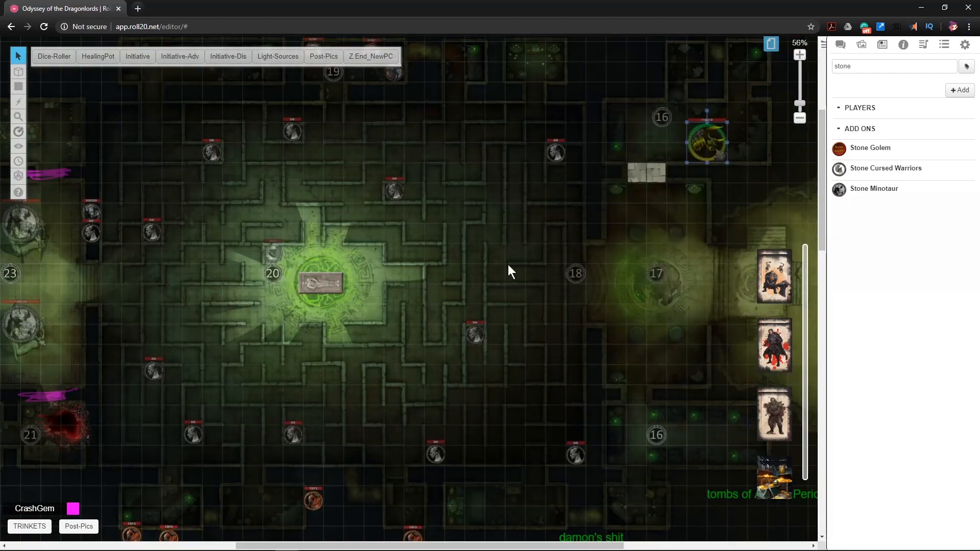
{"action": "left_click_drag", "start_coordinate": [749, 169], "coordinate": [589, 230]}
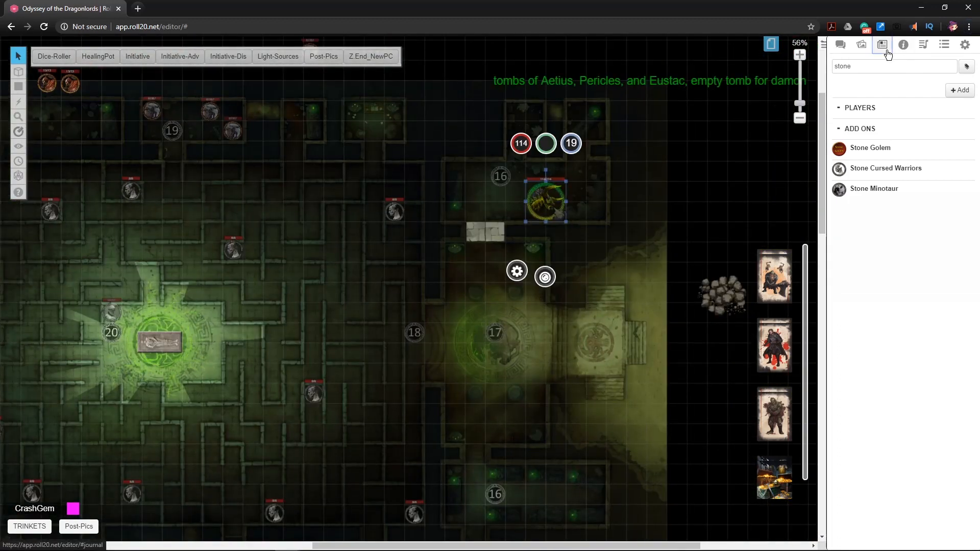
- Search the journal for "chon" and view the Chondrus character's bio
{"action": "left_click_drag", "start_coordinate": [882, 65], "coordinate": [836, 67]}
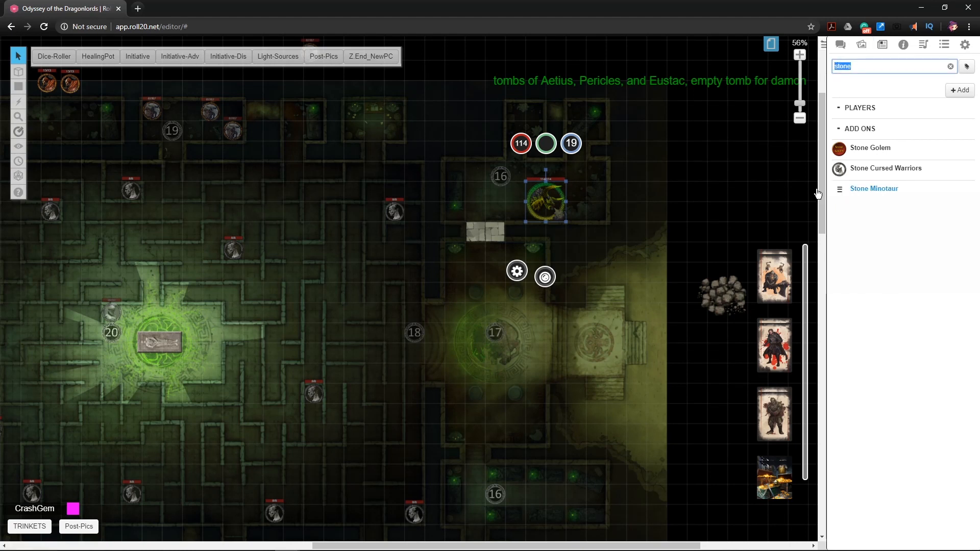
{"action": "type", "text": "c"}
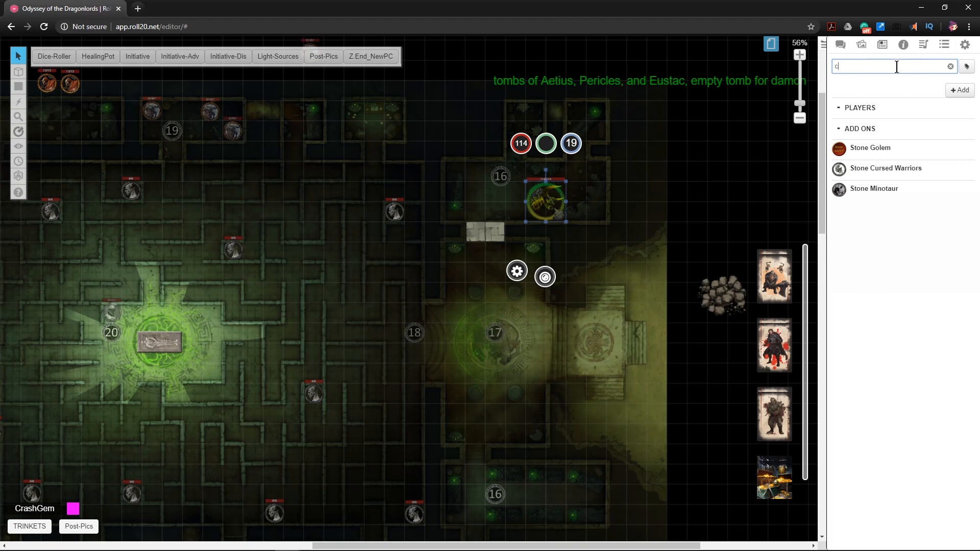
{"action": "type", "text": "h"}
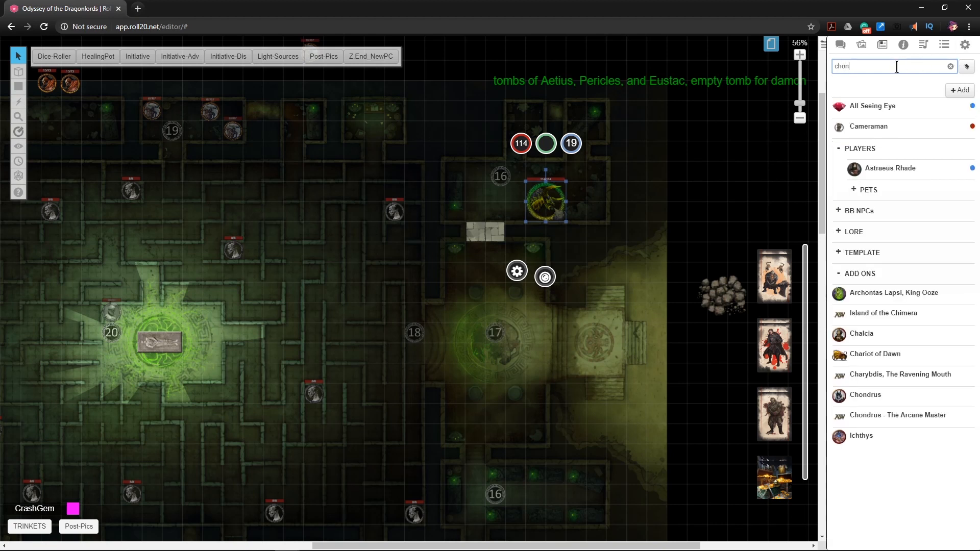
{"action": "type", "text": "on"}
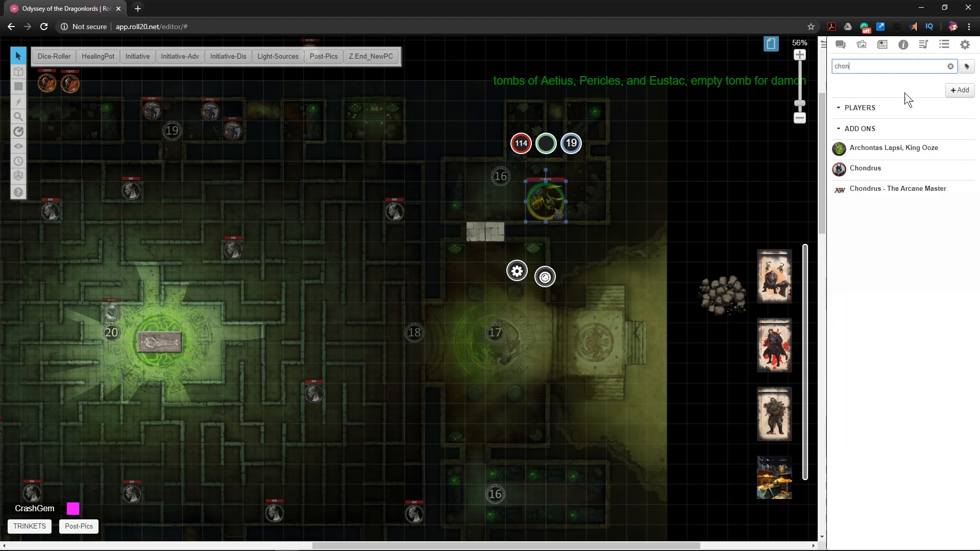
{"action": "left_click", "coordinate": [870, 174]}
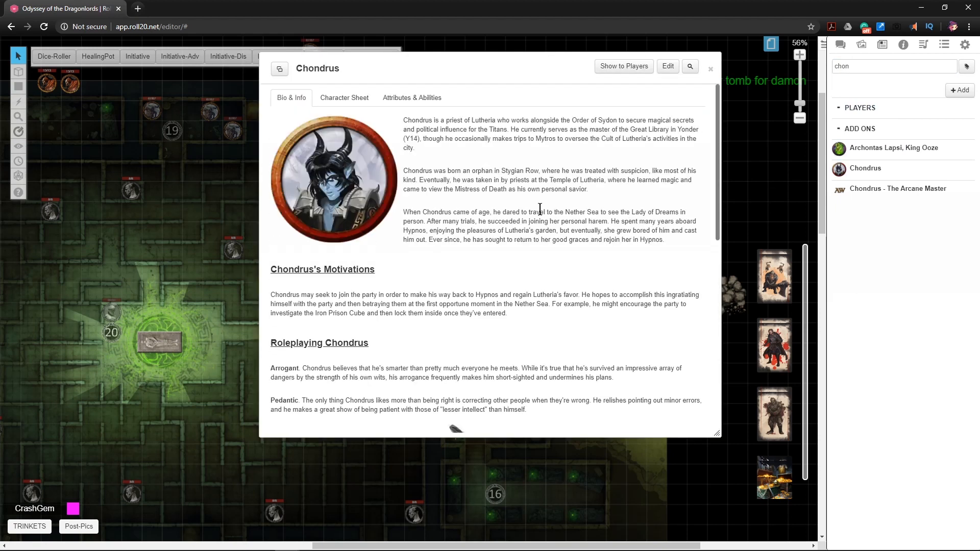
{"action": "left_click", "coordinate": [711, 71]}
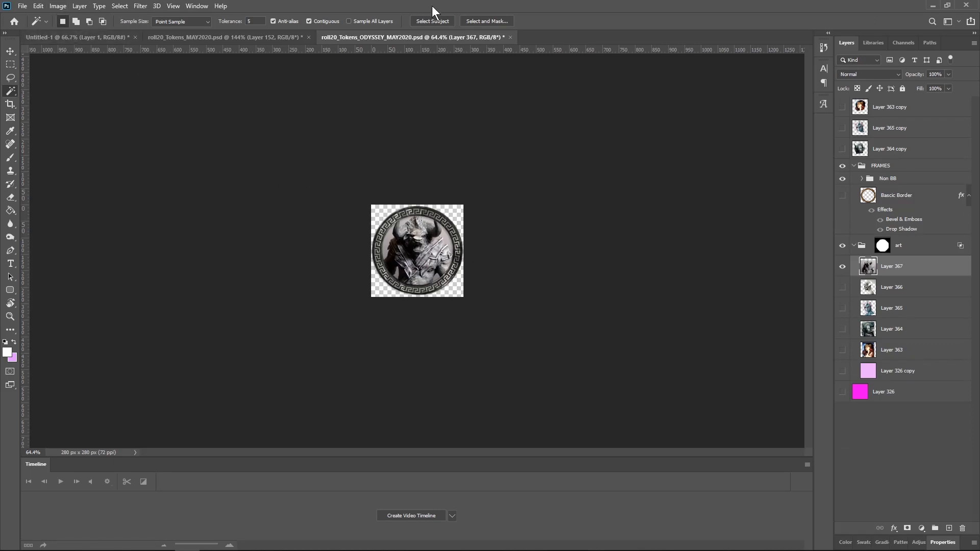
- In Photoshop, open Odyssey_CharacterArt.psd and place the NPC_Chondrus_SakimiChan portrait above Layer 17, enlarged to fill the height between the borders
{"action": "left_click", "coordinate": [23, 6]}
{"action": "left_click", "coordinate": [35, 27]}
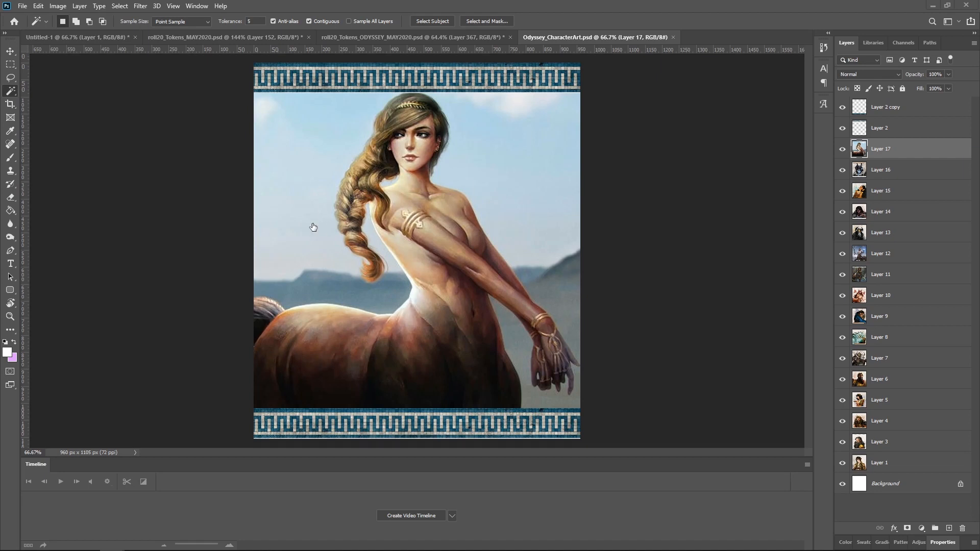
{"action": "left_click_drag", "start_coordinate": [404, 307], "coordinate": [404, 307]}
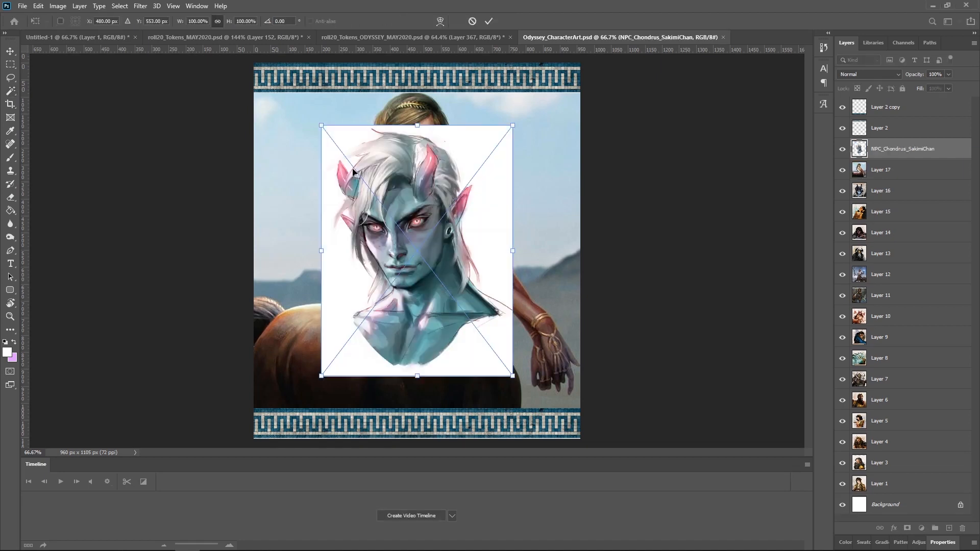
{"action": "left_click_drag", "start_coordinate": [295, 128], "coordinate": [180, 98]}
{"action": "left_click_drag", "start_coordinate": [513, 376], "coordinate": [561, 440]}
{"action": "left_click_drag", "start_coordinate": [505, 317], "coordinate": [514, 345]}
{"action": "key", "text": "Return"}
{"action": "key", "text": "w"}
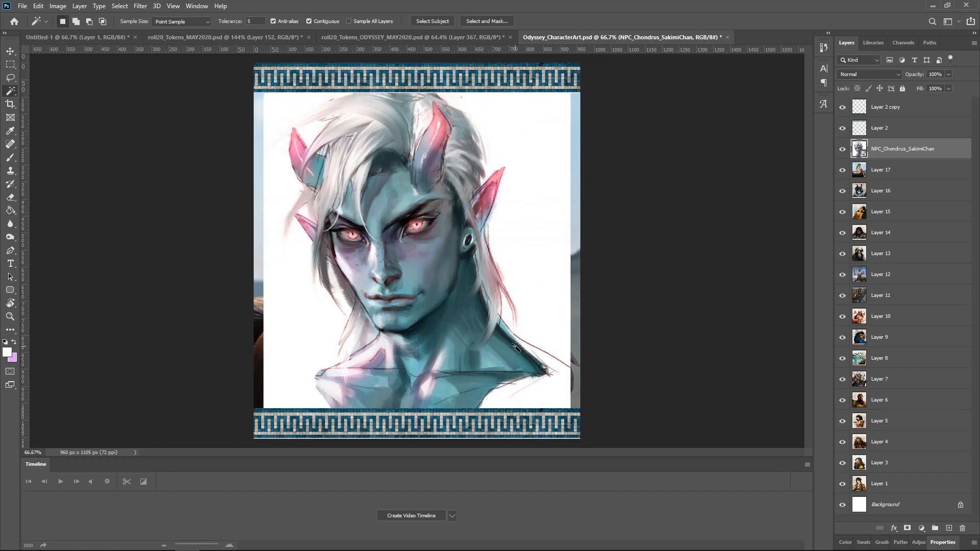
- Add a new layer beneath the Chondrus portrait and fill it with the white sampled from the portrait's background
{"action": "key", "text": "i"}
{"action": "left_click", "coordinate": [538, 172]}
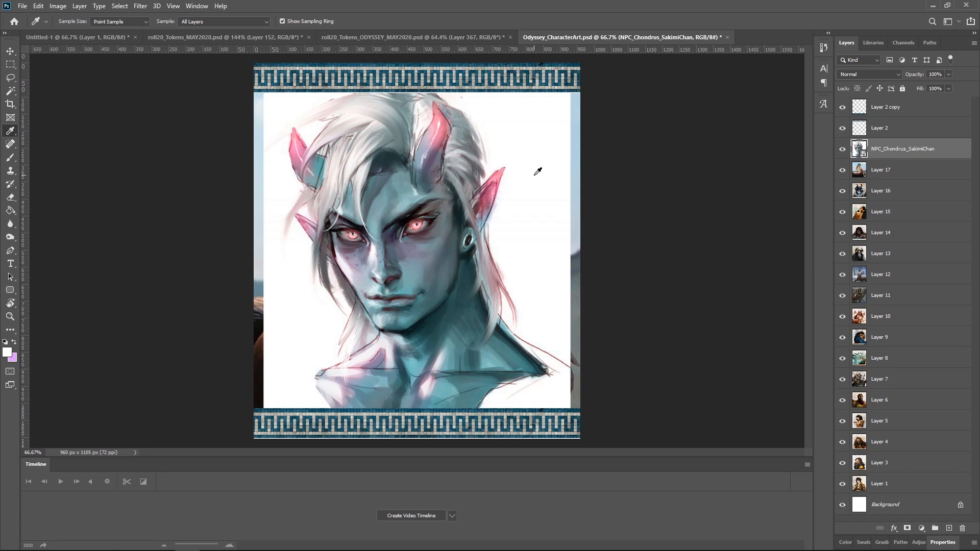
{"action": "key", "text": "g"}
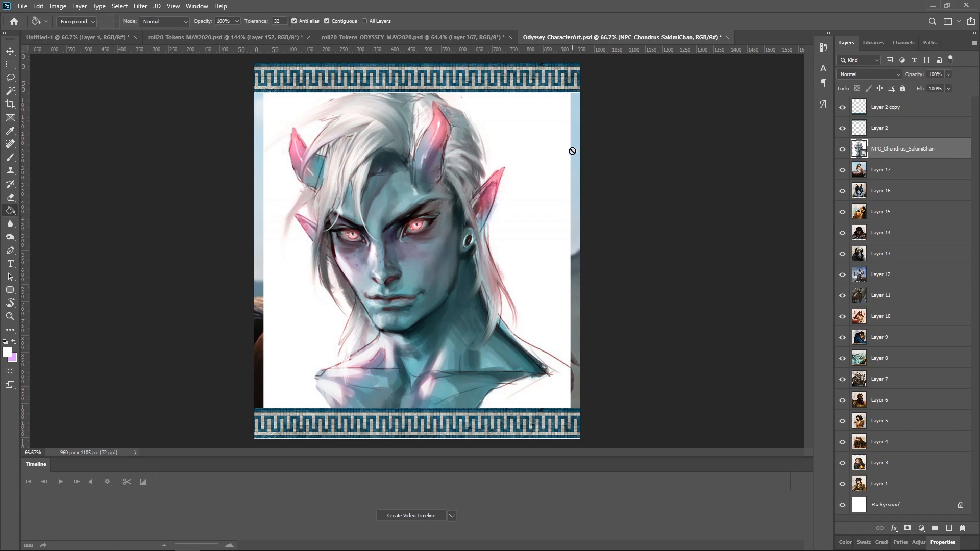
{"action": "left_click", "coordinate": [917, 173]}
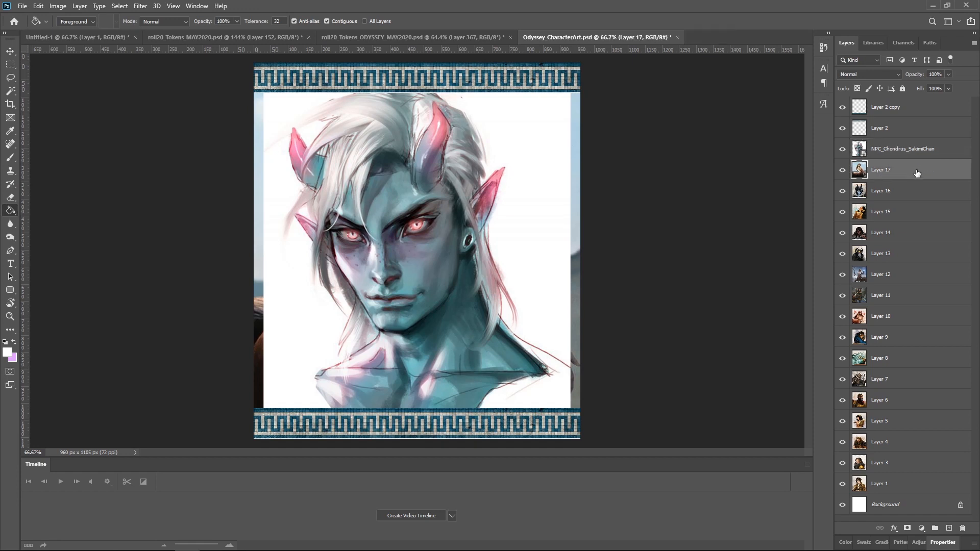
{"action": "key", "text": "ctrl+shift+n"}
{"action": "key", "text": "Return"}
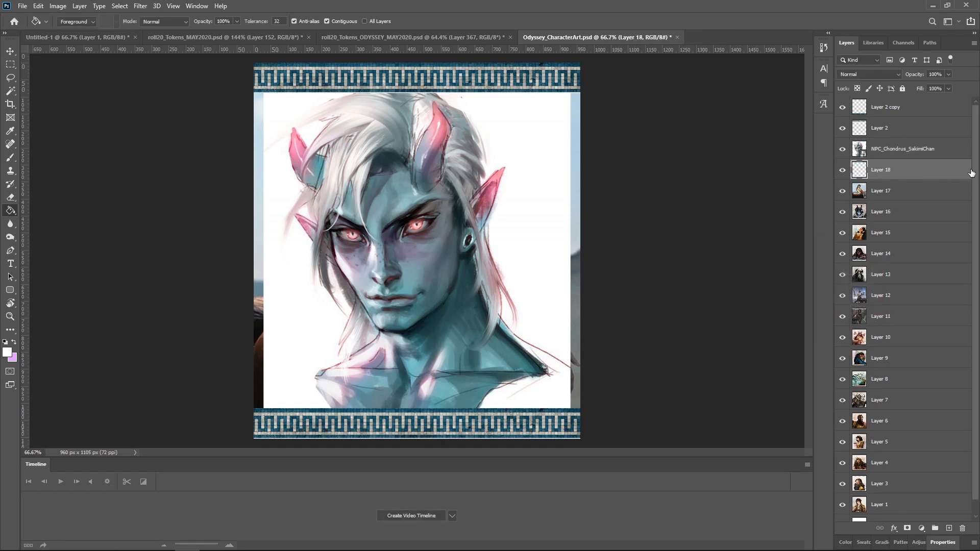
{"action": "left_click", "coordinate": [575, 187]}
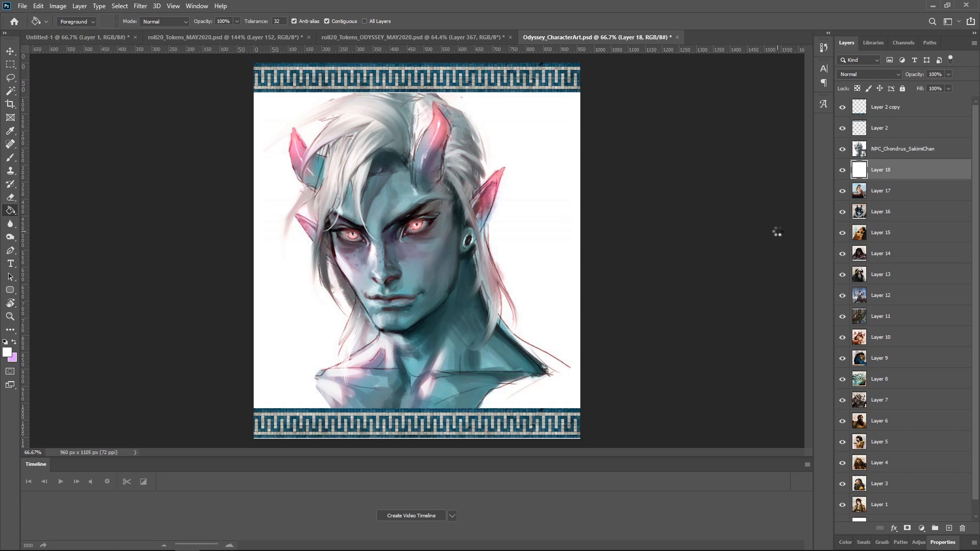
- Switch back to Roll20, create a new journal handout and add the Chondrus portrait image to it
{"action": "left_click", "coordinate": [936, 5]}
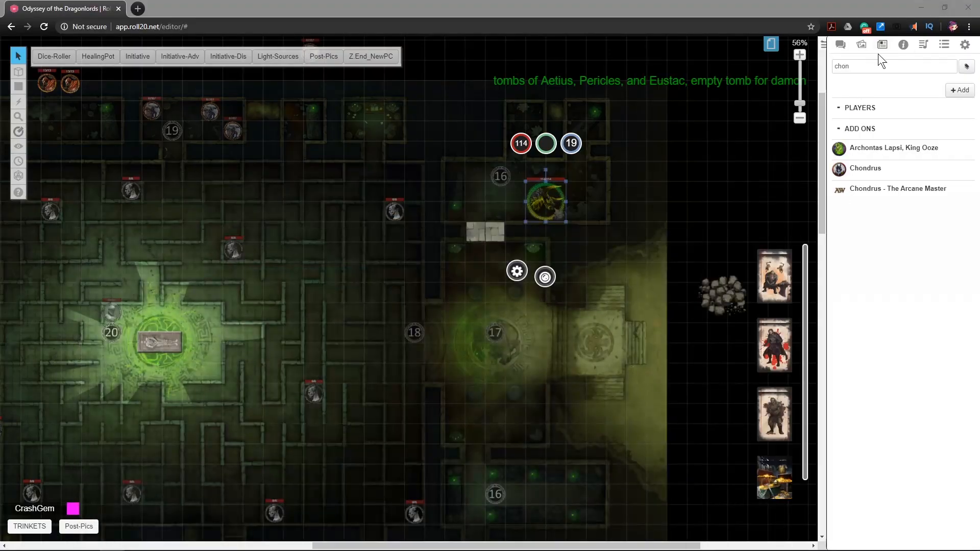
{"action": "mouse_move", "coordinate": [944, 92]}
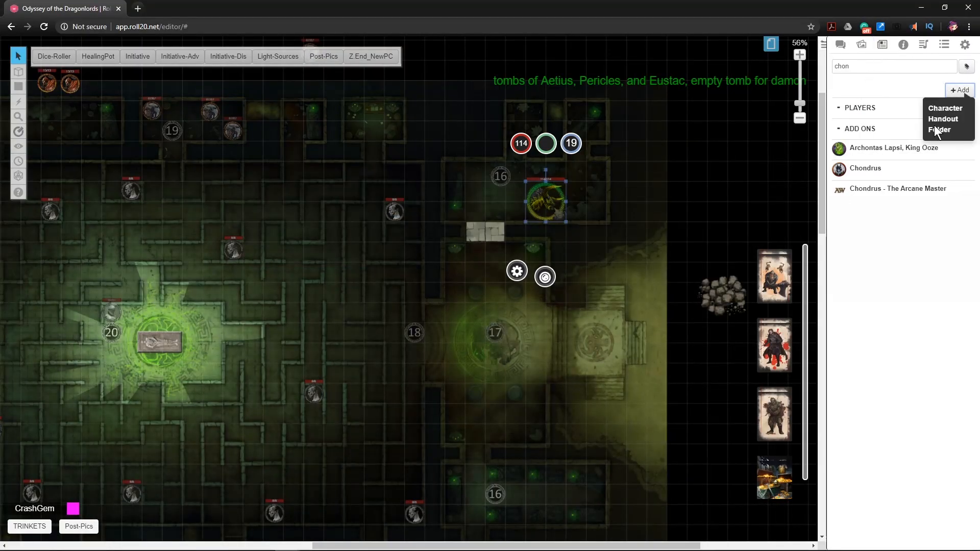
{"action": "left_click", "coordinate": [942, 119]}
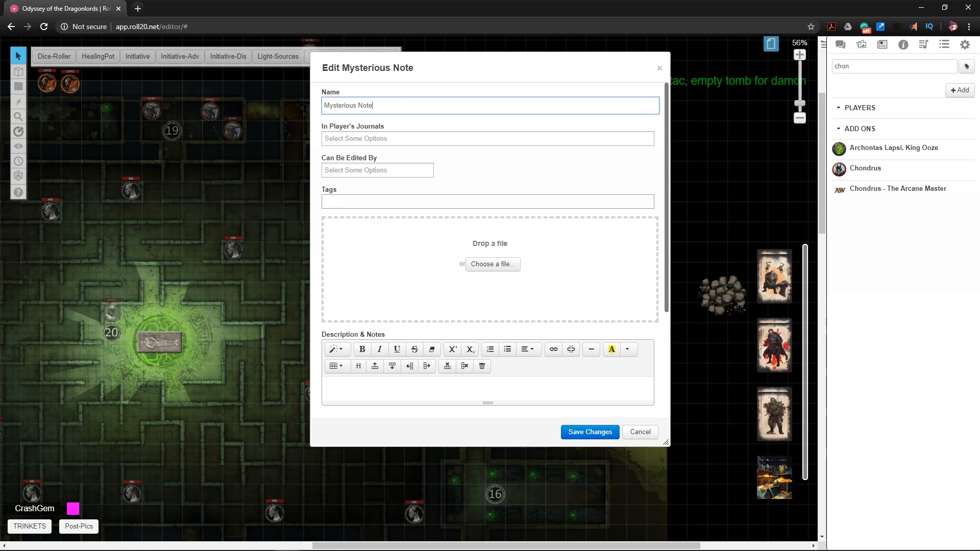
{"action": "key", "text": "alt+Tab"}
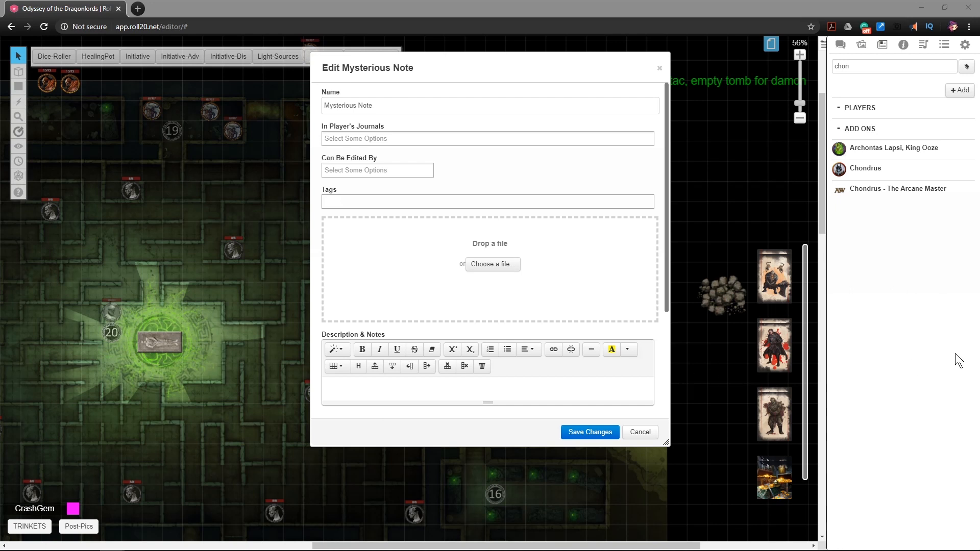
{"action": "left_click_drag", "start_coordinate": [979, 255], "coordinate": [422, 296]}
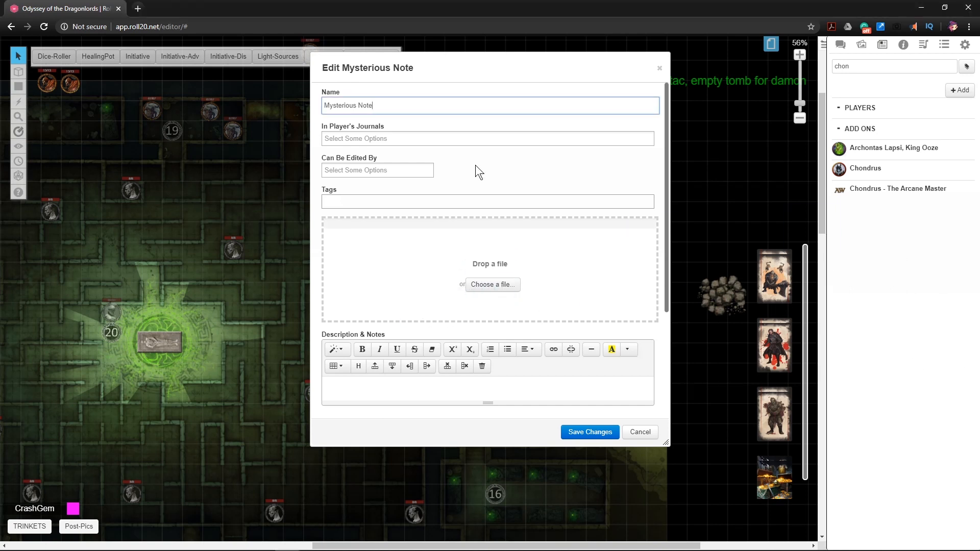
- Rename the new handout "Chondrus", closing the dice roller along the way
{"action": "left_click_drag", "start_coordinate": [399, 100], "coordinate": [283, 103]}
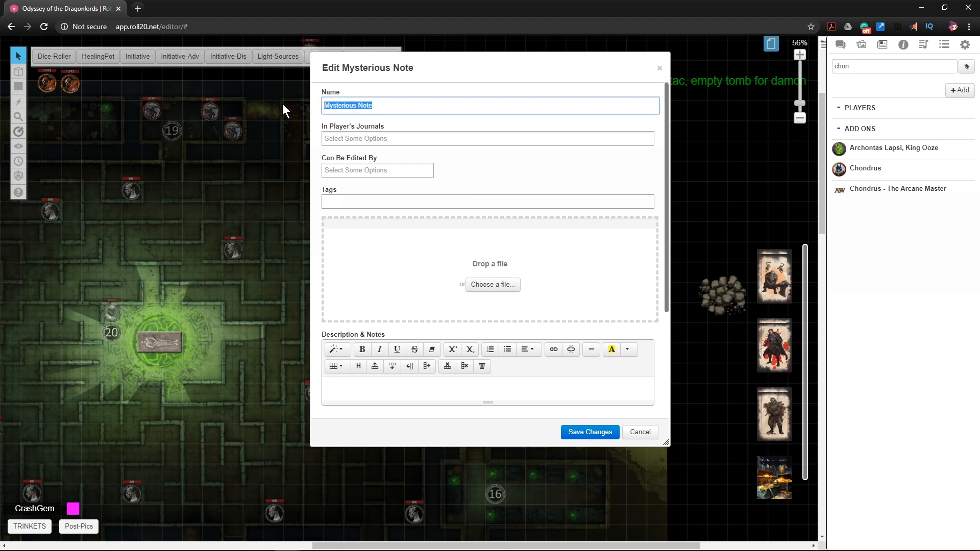
{"action": "type", "text": "Ch"}
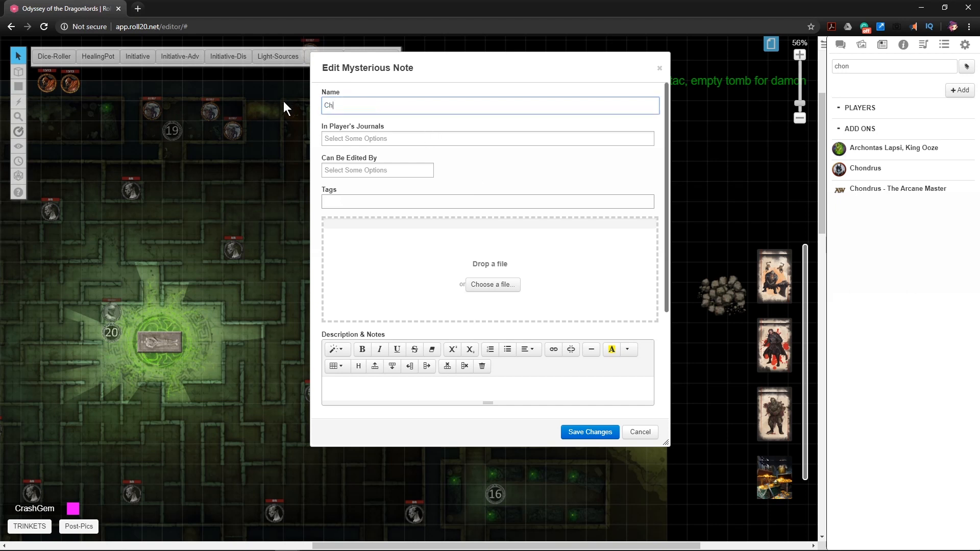
{"action": "type", "text": "ondrus"}
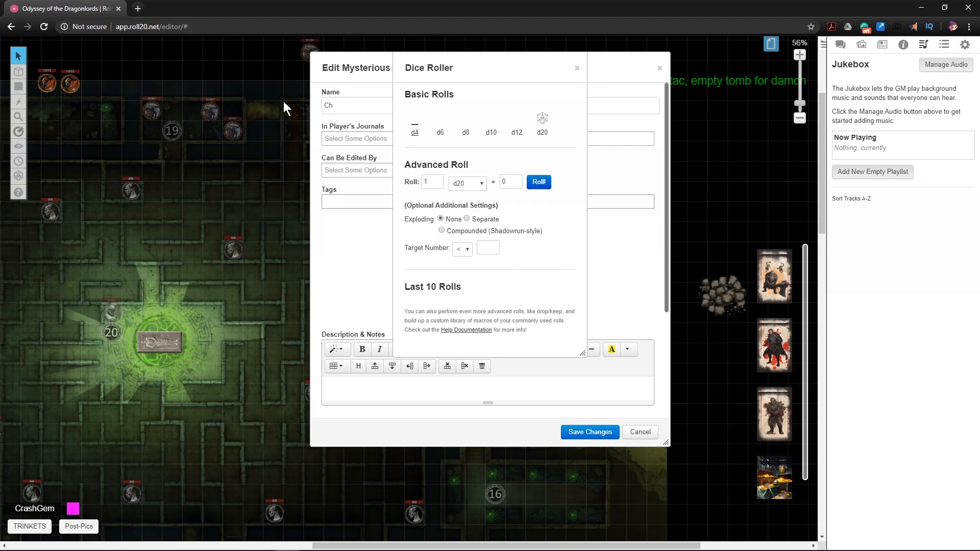
{"action": "left_click", "coordinate": [576, 68]}
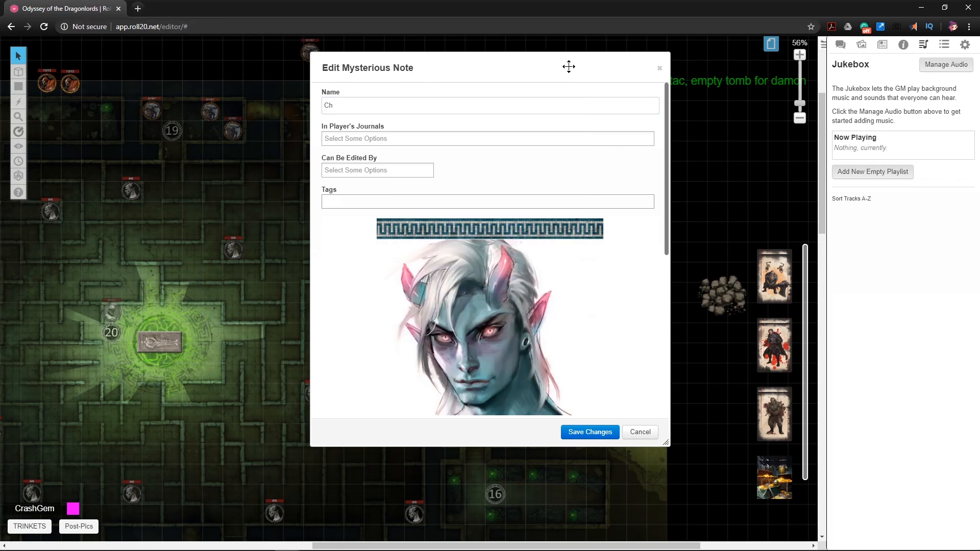
{"action": "left_click", "coordinate": [361, 104]}
{"action": "type", "text": "ondrus"}
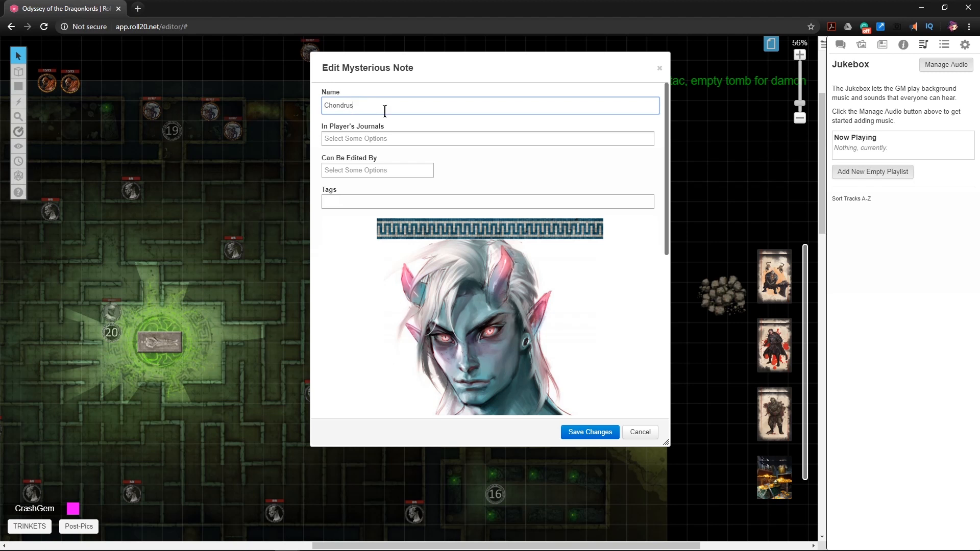
- Save the Chondrus handout and look over its portrait
{"action": "scroll", "coordinate": [495, 231], "scroll_direction": "down", "scroll_amount": 2}
{"action": "scroll", "coordinate": [499, 231], "scroll_direction": "up", "scroll_amount": 2}
{"action": "mouse_move", "coordinate": [623, 357]}
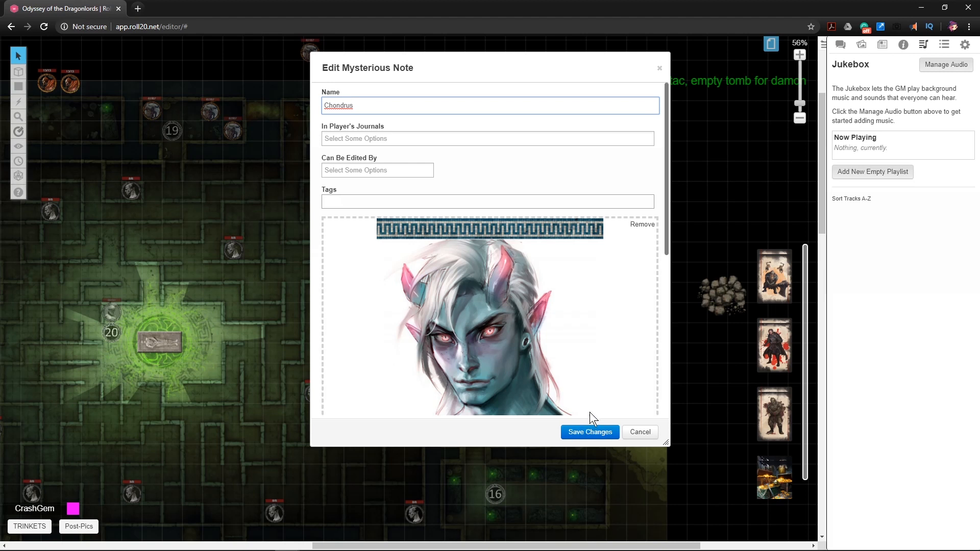
{"action": "left_click", "coordinate": [584, 430]}
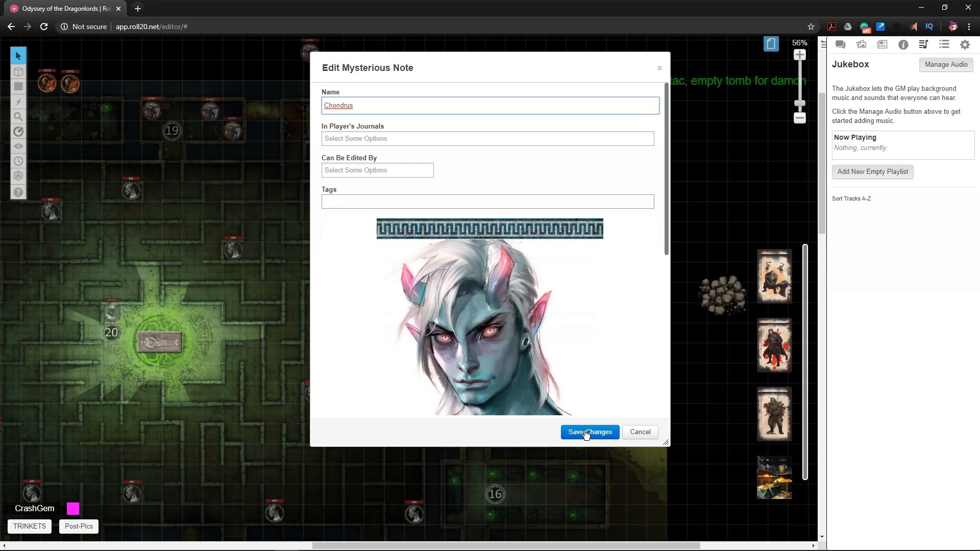
{"action": "scroll", "coordinate": [496, 227], "scroll_direction": "down", "scroll_amount": 2}
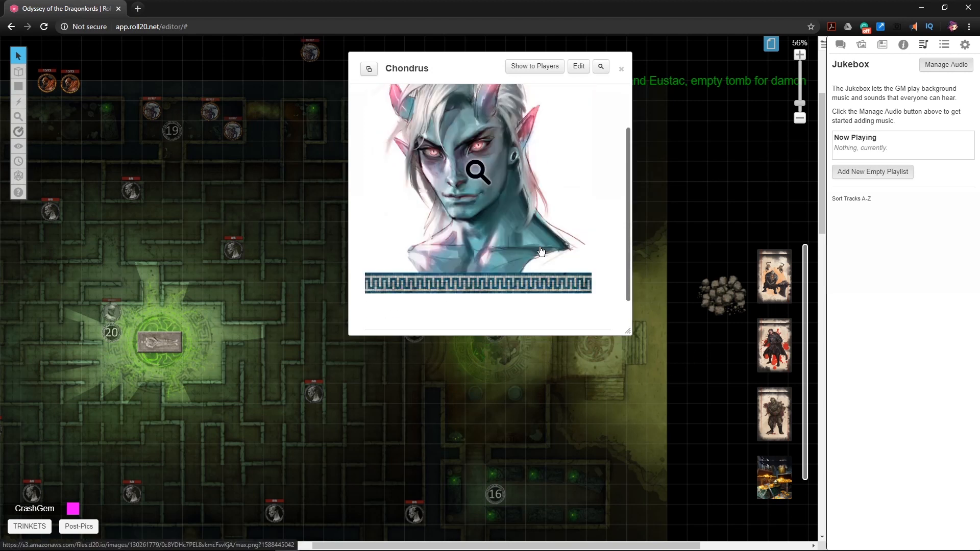
- Close the Chondrus handout, place his round portrait token above the rubble beside the tomb map, and shrink it to creature-token size
{"action": "scroll", "coordinate": [496, 228], "scroll_direction": "up", "scroll_amount": 3}
{"action": "left_click", "coordinate": [620, 69]}
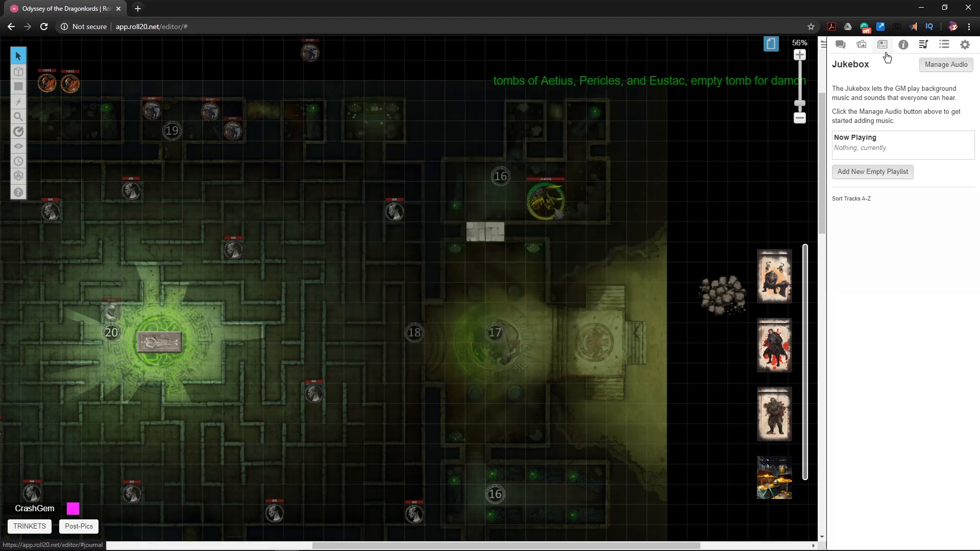
{"action": "left_click", "coordinate": [882, 46]}
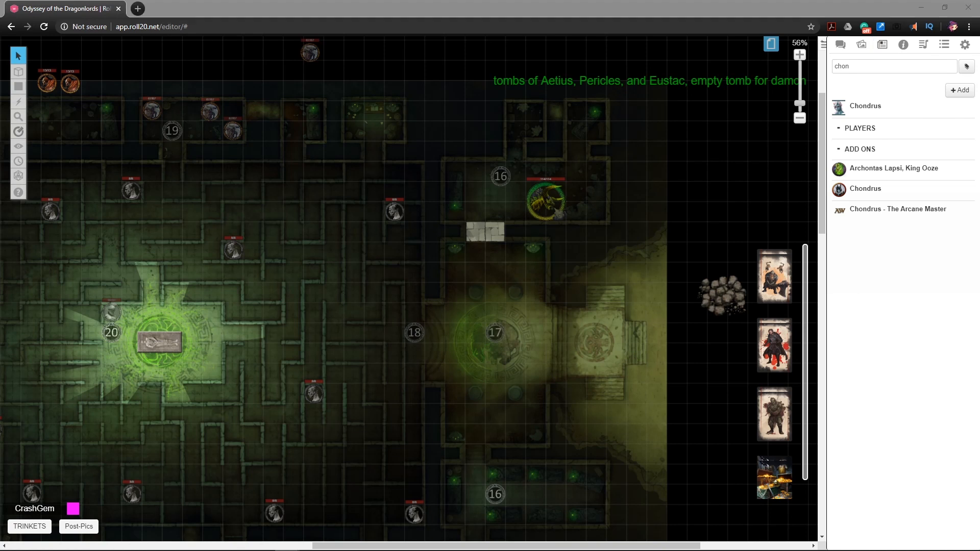
{"action": "left_click_drag", "start_coordinate": [865, 106], "coordinate": [713, 219]}
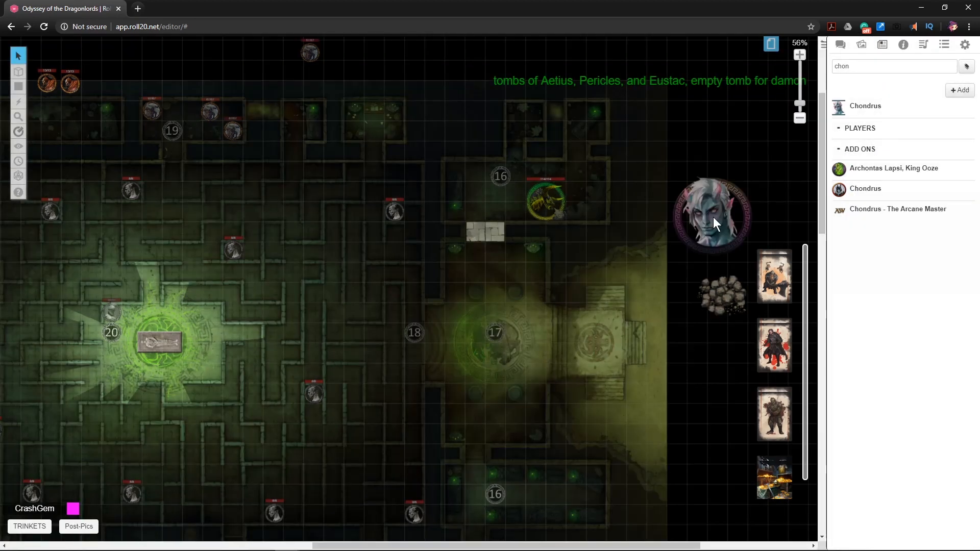
{"action": "left_click", "coordinate": [712, 217]}
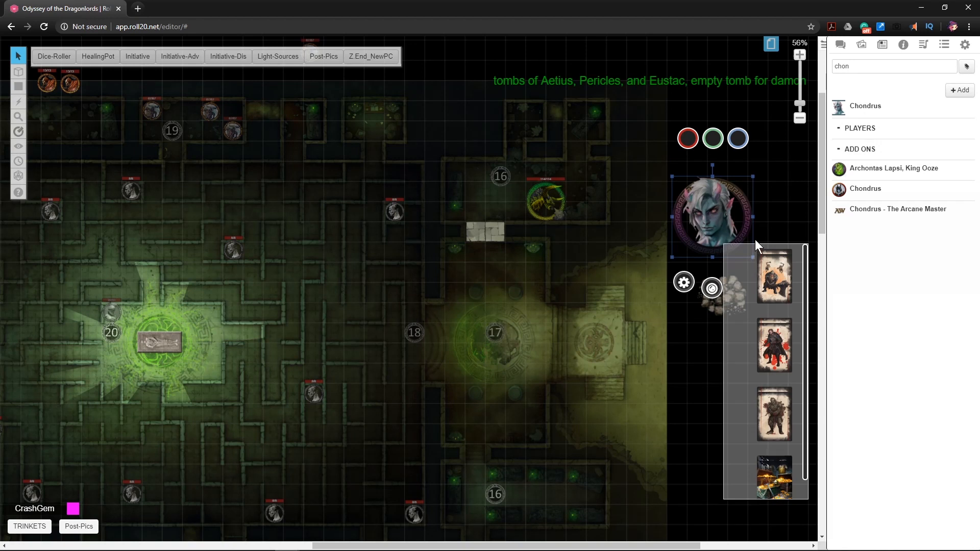
{"action": "left_click_drag", "start_coordinate": [751, 175], "coordinate": [699, 194]}
- Set the new token to represent the Chondrus character and save the token settings
{"action": "double_click", "coordinate": [699, 194]}
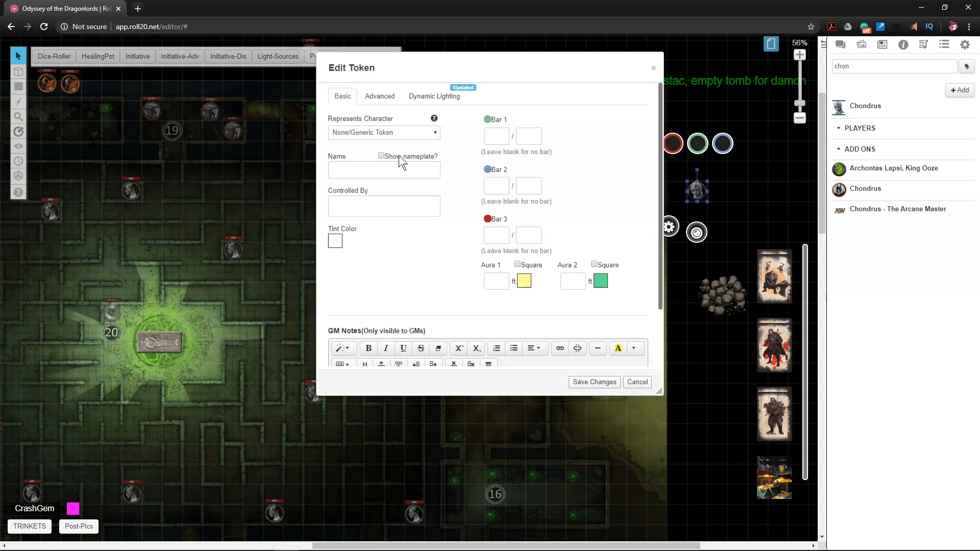
{"action": "left_click", "coordinate": [378, 131]}
{"action": "type", "text": "chon"}
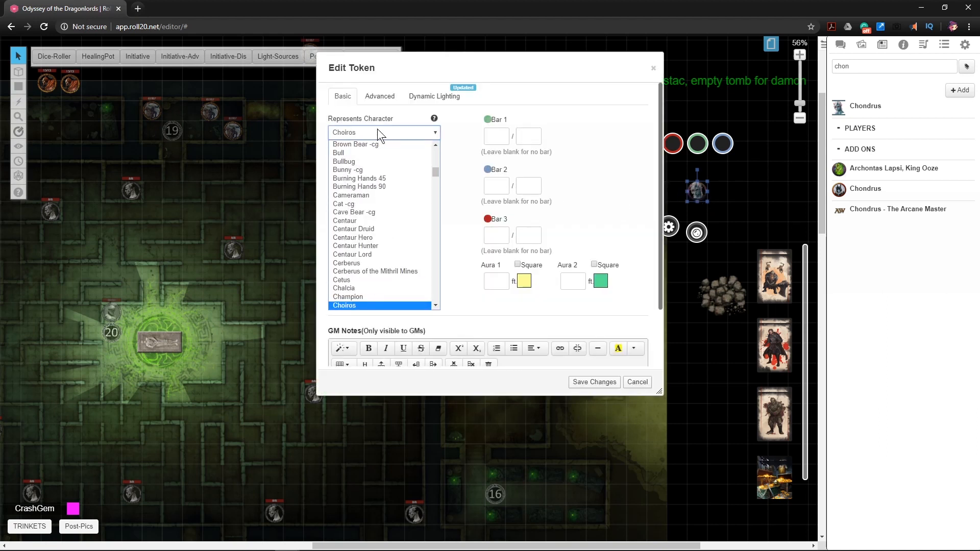
{"action": "key", "text": "Return"}
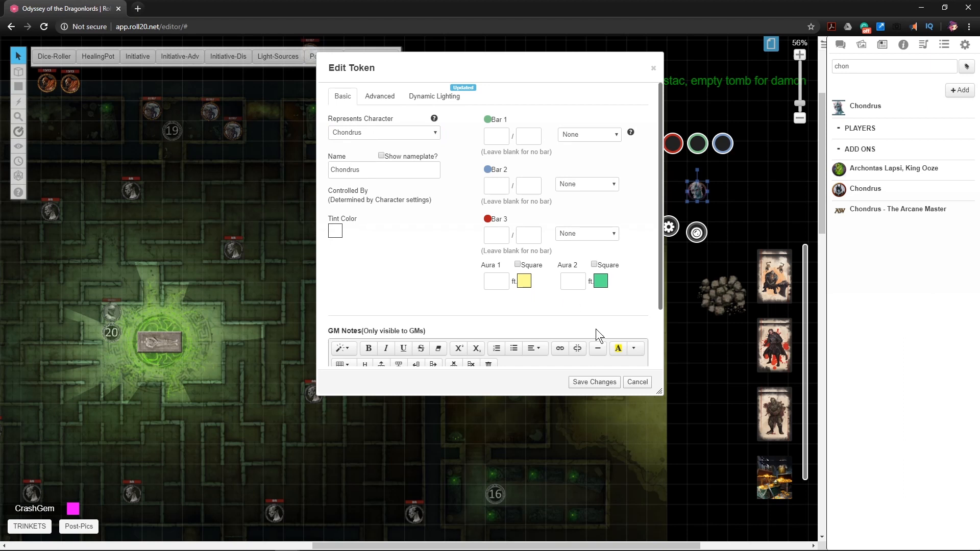
{"action": "left_click", "coordinate": [597, 384]}
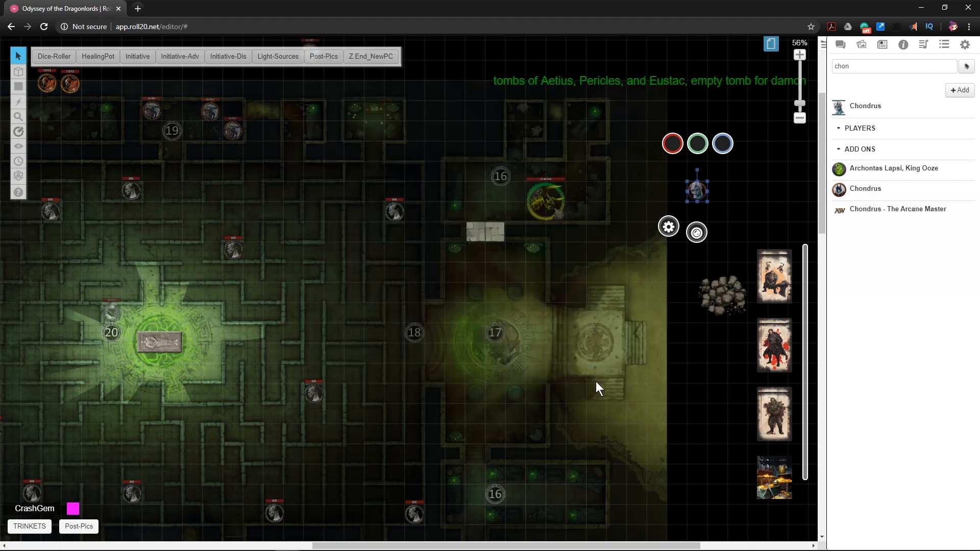
- Edit the Chondrus character, removing its existing avatar and replacing its default token with the selected map token
{"action": "double_click", "coordinate": [698, 194]}
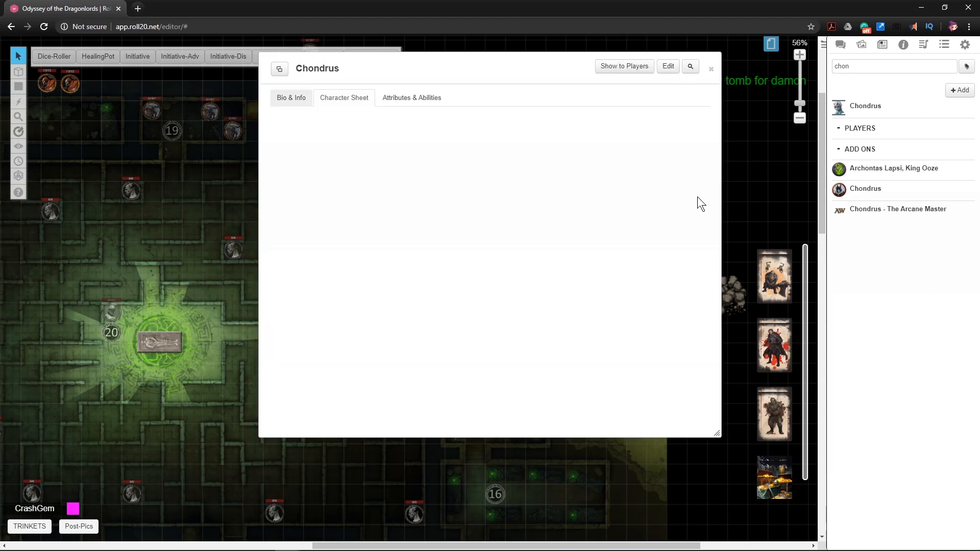
{"action": "left_click", "coordinate": [669, 67]}
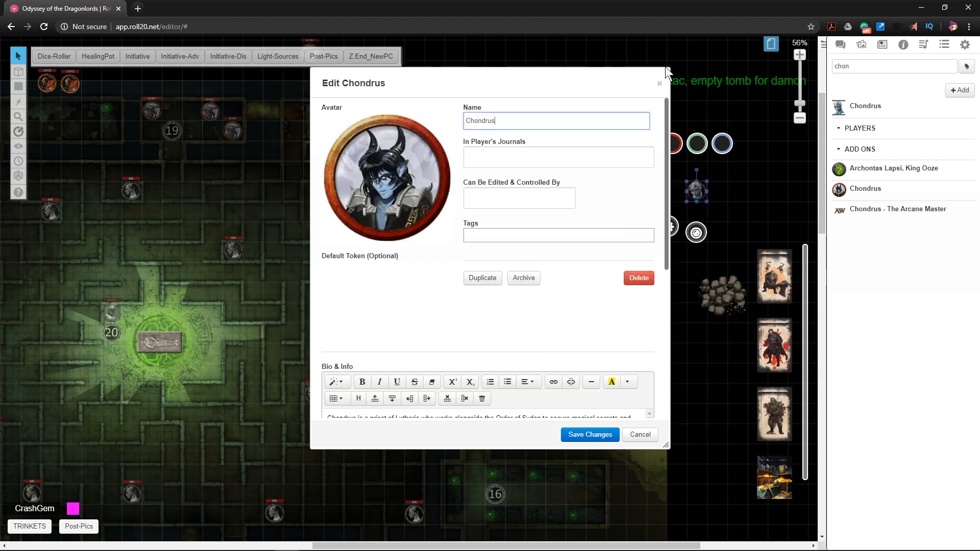
{"action": "left_click", "coordinate": [437, 121]}
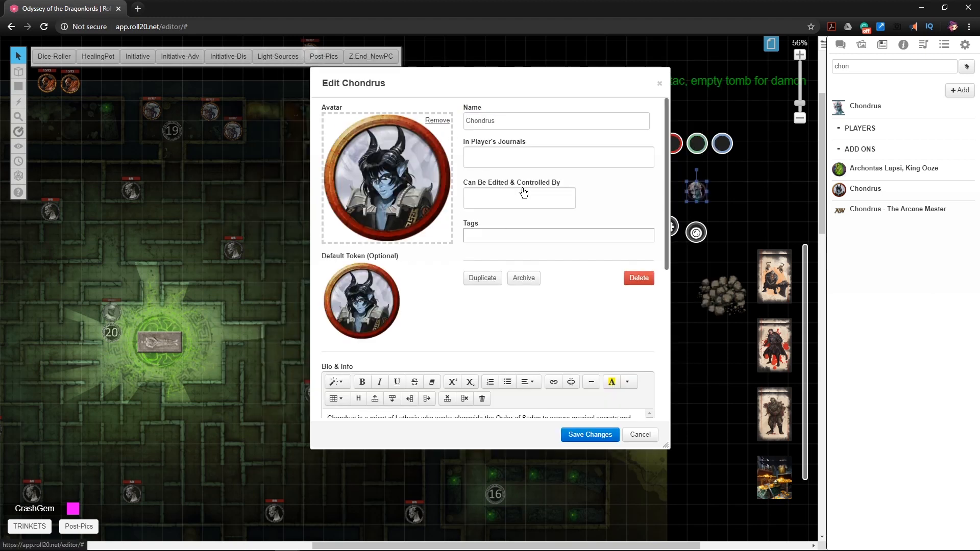
{"action": "left_click", "coordinate": [390, 218]}
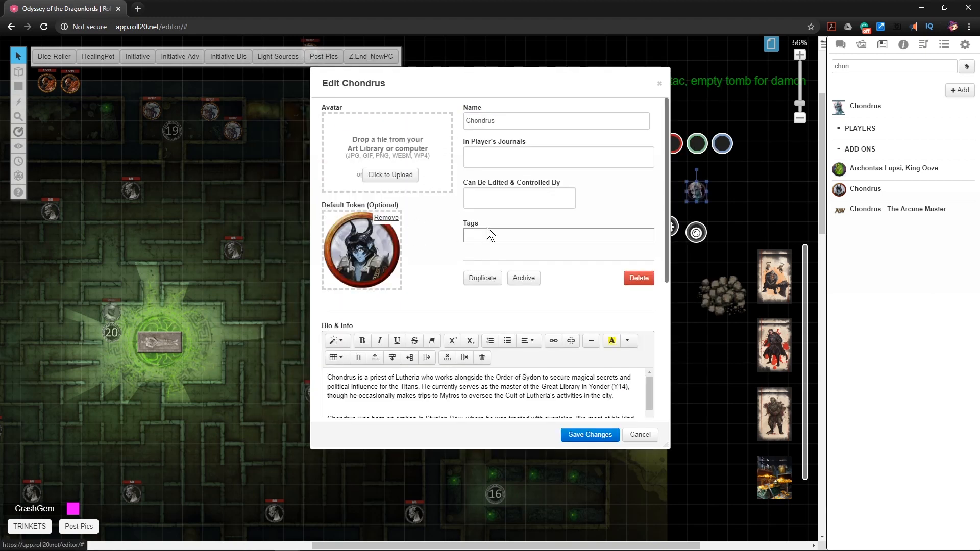
{"action": "left_click", "coordinate": [504, 323]}
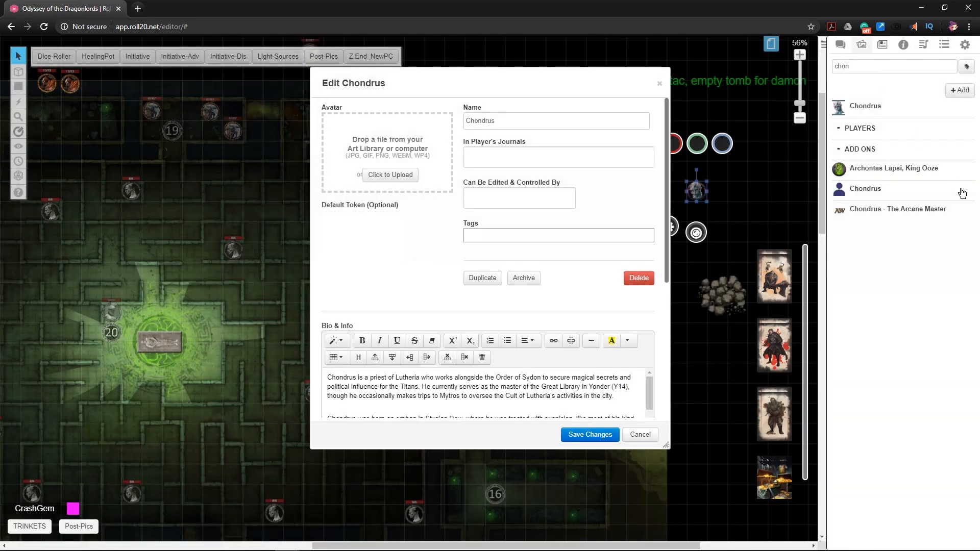
- Search the art library for "chondr", set npc_chondrus_03.png as the Chondrus character's avatar, save the changes and close the sheet
{"action": "left_click", "coordinate": [862, 44]}
{"action": "scroll", "coordinate": [898, 97], "scroll_direction": "up", "scroll_amount": 5}
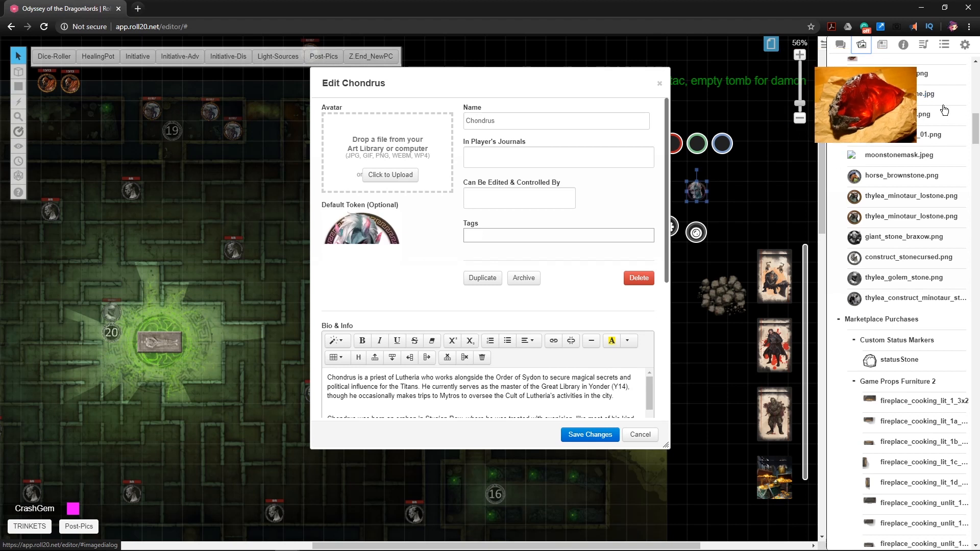
{"action": "scroll", "coordinate": [908, 87], "scroll_direction": "up", "scroll_amount": 6}
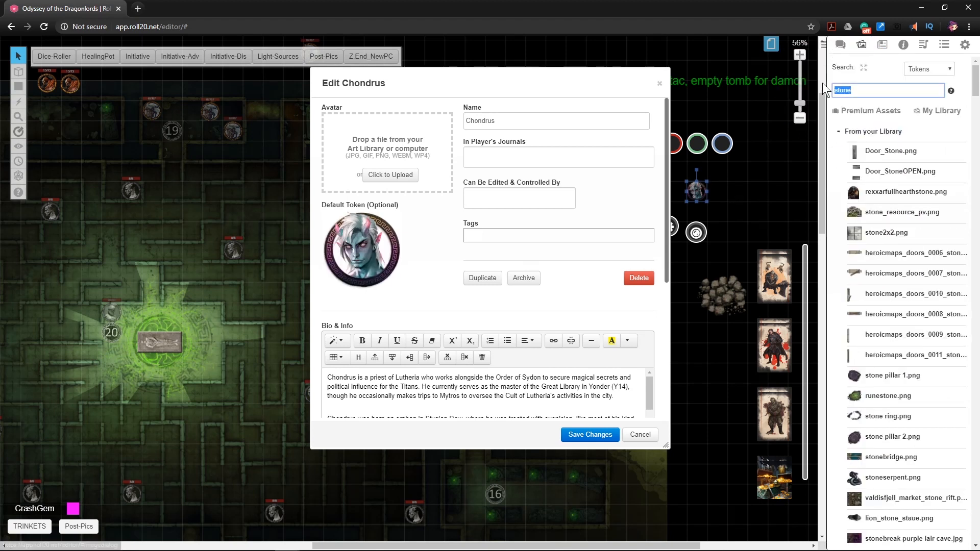
{"action": "type", "text": "chondr"}
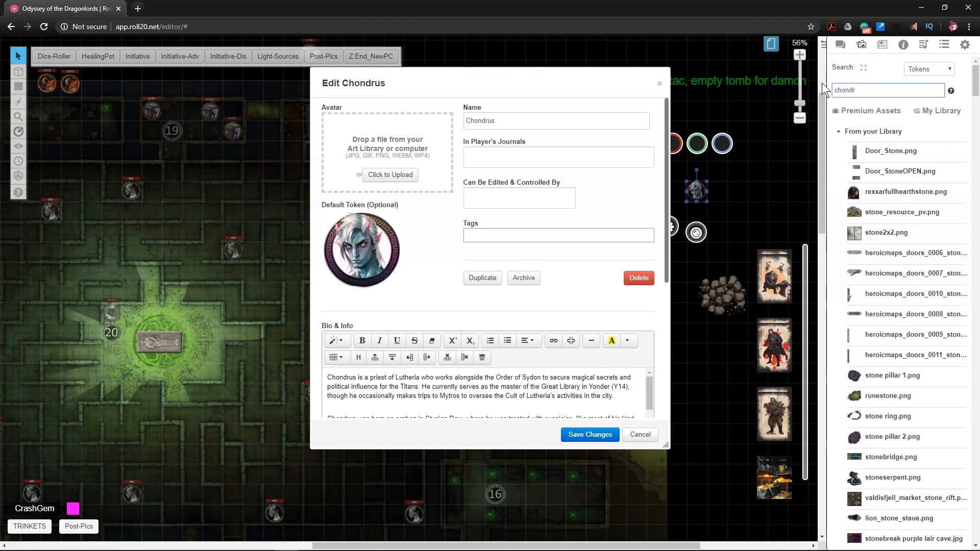
{"action": "mouse_move", "coordinate": [872, 155]}
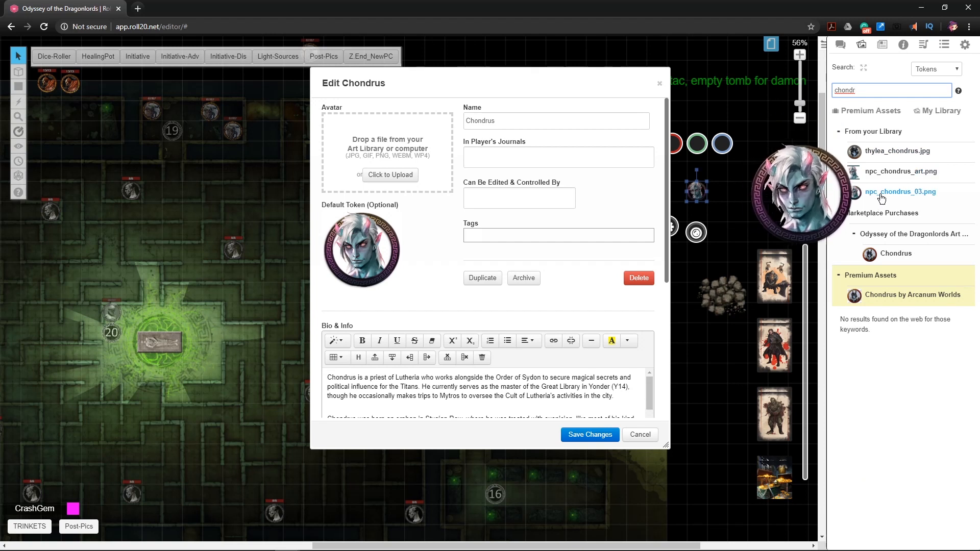
{"action": "left_click_drag", "start_coordinate": [888, 193], "coordinate": [370, 154]}
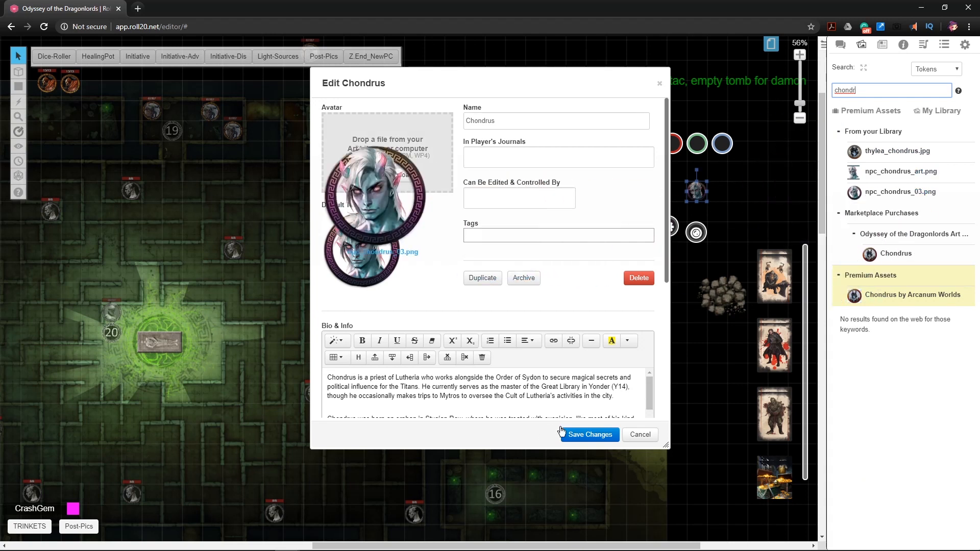
{"action": "left_click", "coordinate": [603, 436]}
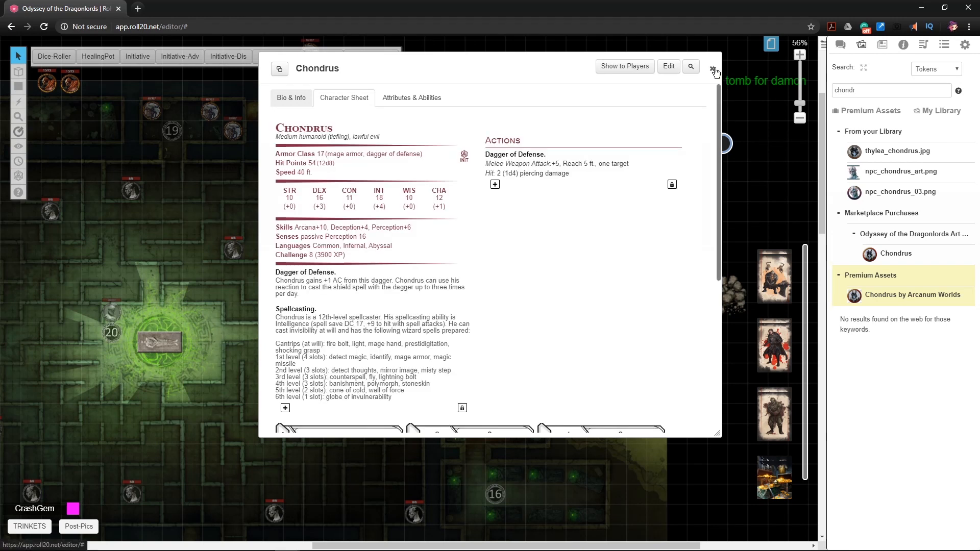
{"action": "left_click", "coordinate": [711, 69]}
- Search the art library and the journal for "xander", and open the Axe of Xander handout in a taller window to view it
{"action": "left_click_drag", "start_coordinate": [305, 322], "coordinate": [362, 312]}
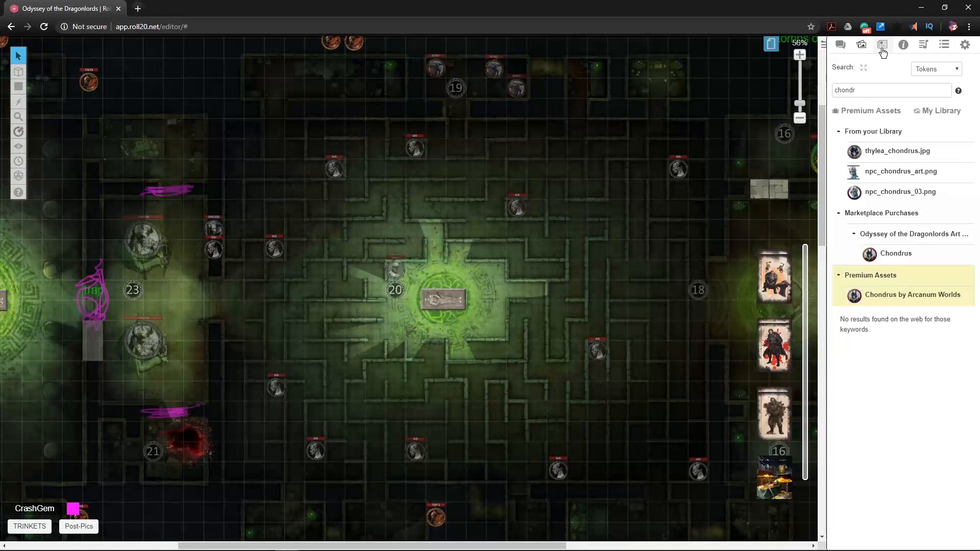
{"action": "double_click", "coordinate": [868, 90]}
{"action": "type", "text": "xander"}
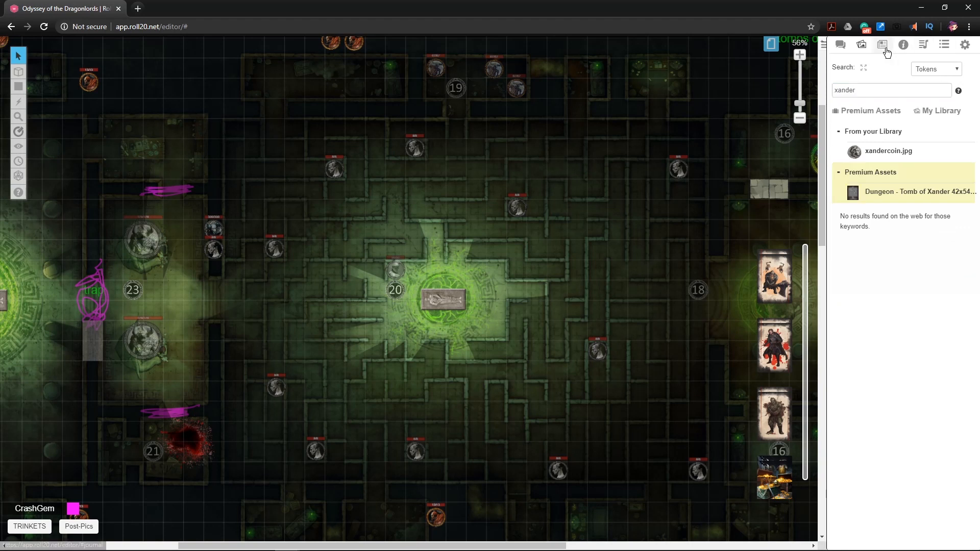
{"action": "left_click", "coordinate": [886, 50]}
{"action": "double_click", "coordinate": [866, 67]}
{"action": "type", "text": "xander"}
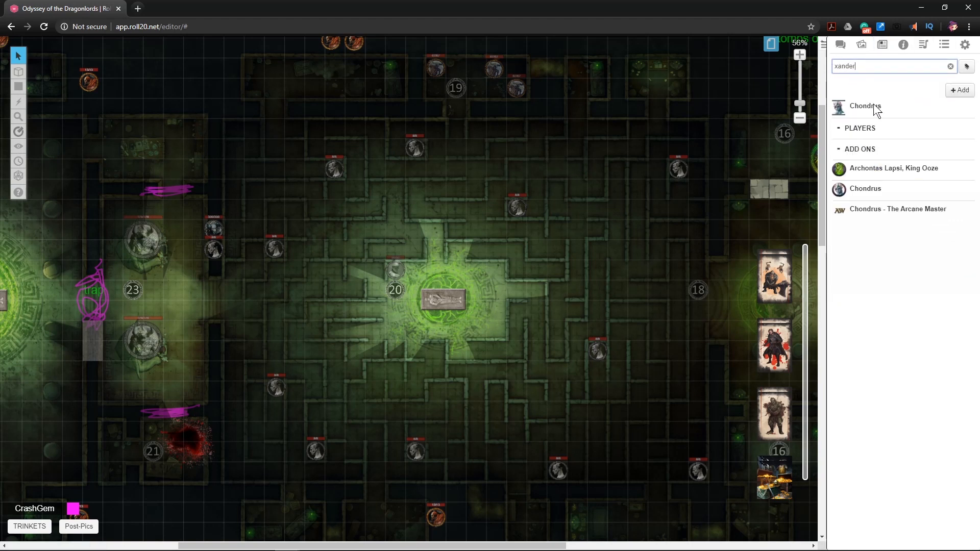
{"action": "left_click", "coordinate": [868, 150]}
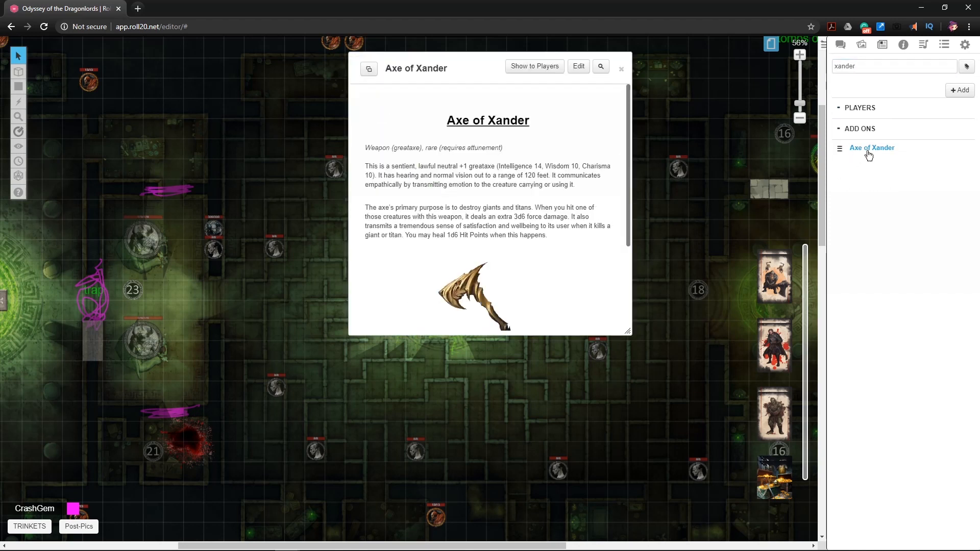
{"action": "left_click_drag", "start_coordinate": [627, 331], "coordinate": [631, 501]}
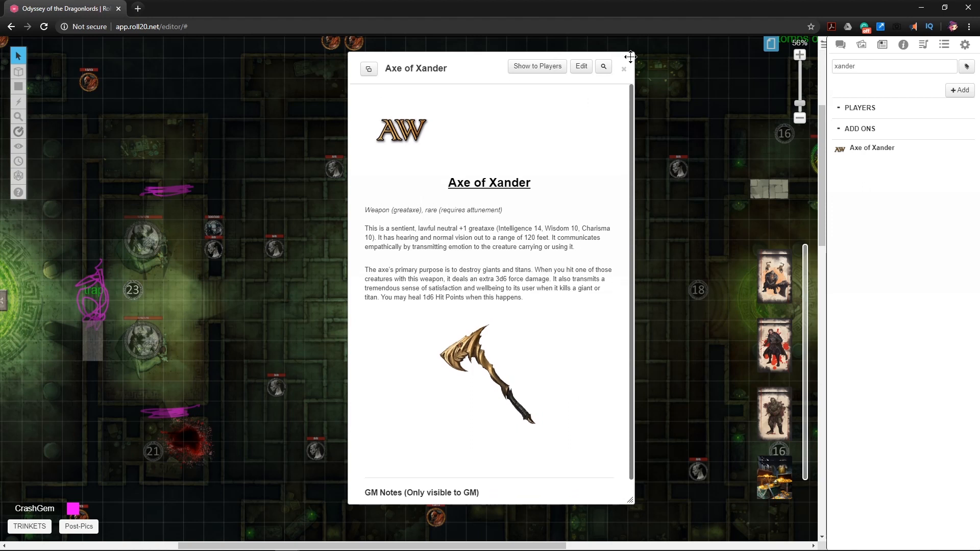
- Search the journal for "jancan" and "shield", and check the Template folder for a matching shield entry
{"action": "left_click_drag", "start_coordinate": [860, 67], "coordinate": [829, 59]}
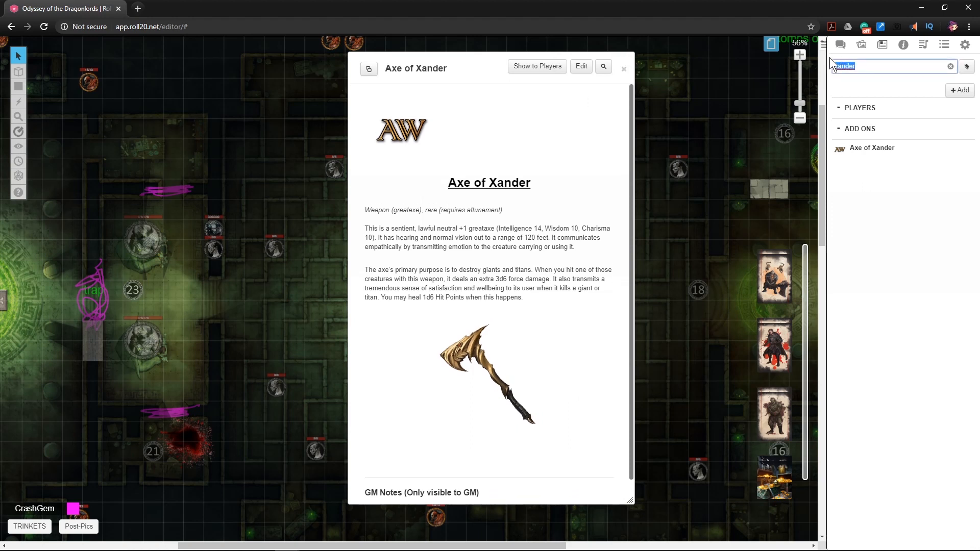
{"action": "type", "text": "jancan"}
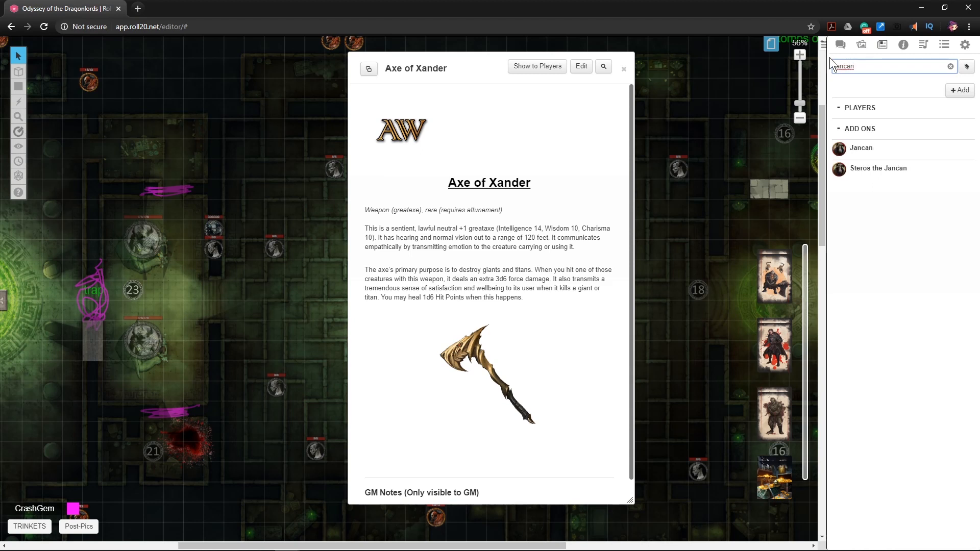
{"action": "key", "text": "BackSpace"}
{"action": "key", "text": "BackSpace"}
{"action": "key", "text": "BackSpace"}
{"action": "key", "text": "BackSpace"}
{"action": "key", "text": "BackSpace"}
{"action": "type", "text": "shield"}
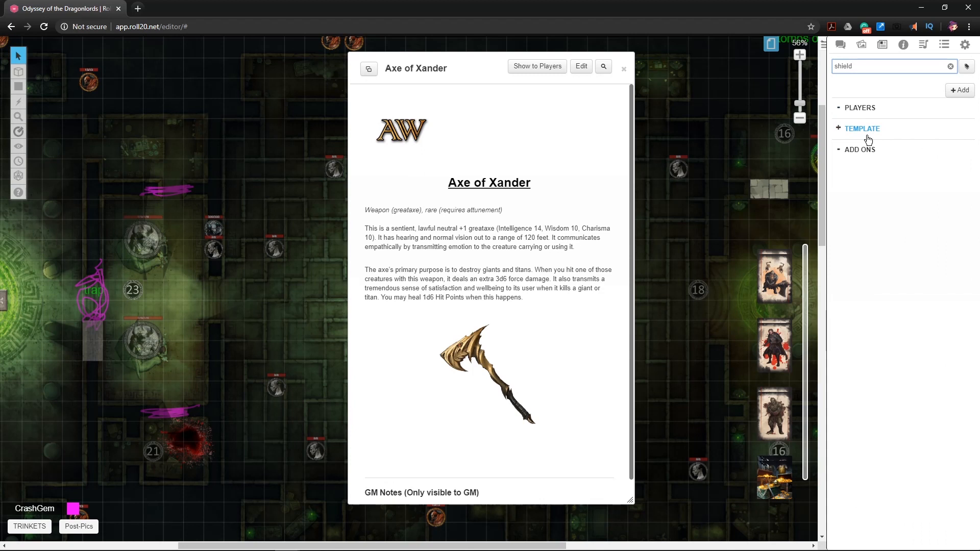
{"action": "left_click", "coordinate": [840, 130]}
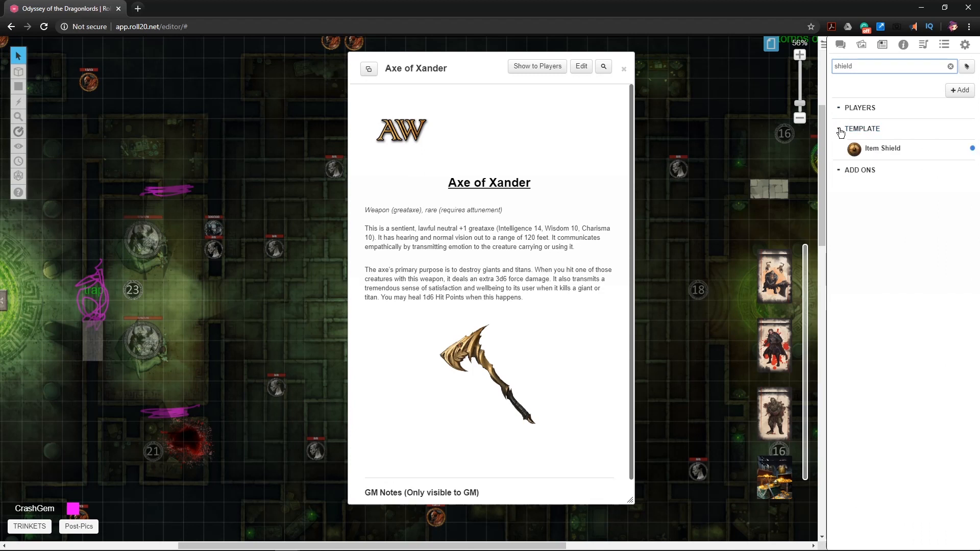
{"action": "left_click", "coordinate": [839, 131]}
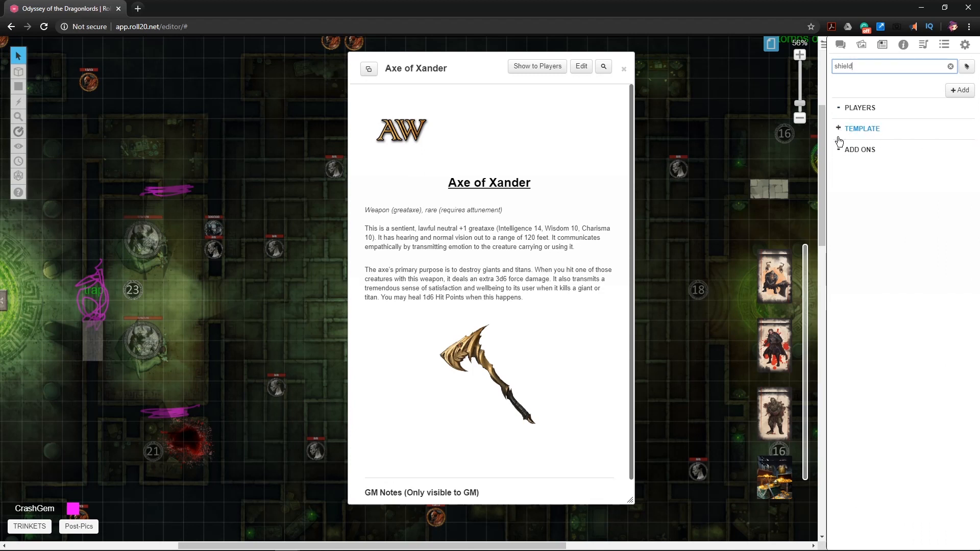
- Search the D&D 5th Edition compendium for "volkan" and add the Golden Shield of Volkan to the journal as a handout
{"action": "left_click", "coordinate": [965, 46]}
{"action": "left_click", "coordinate": [903, 44]}
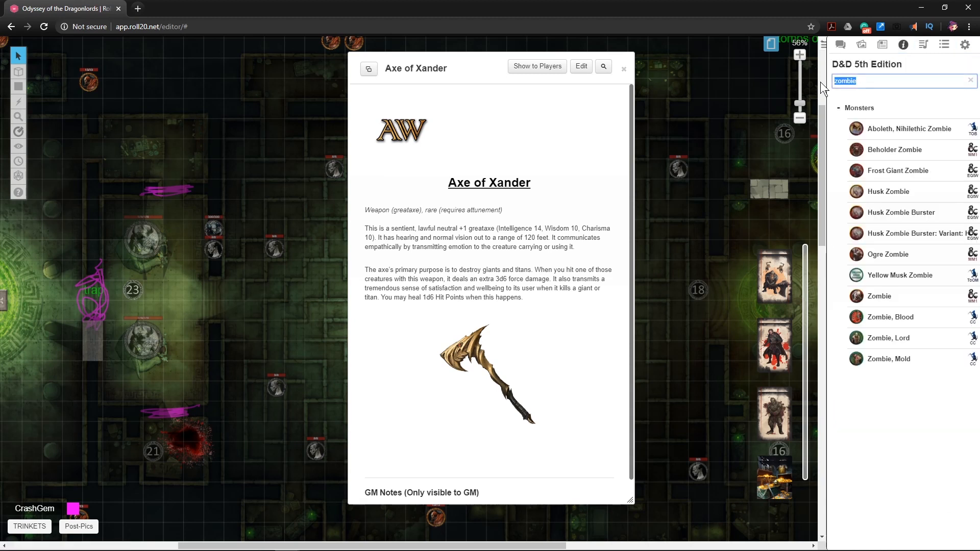
{"action": "type", "text": "volkan"}
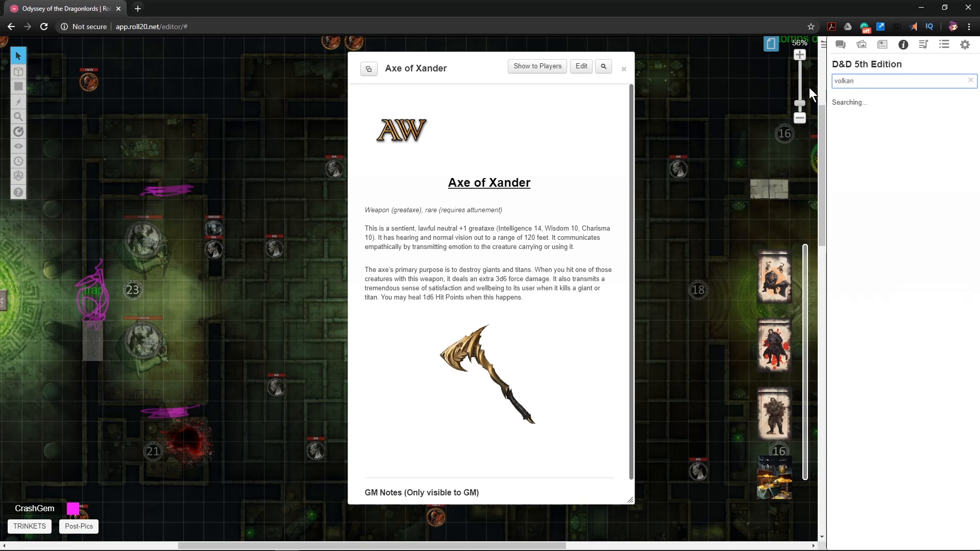
{"action": "left_click_drag", "start_coordinate": [888, 194], "coordinate": [711, 222]}
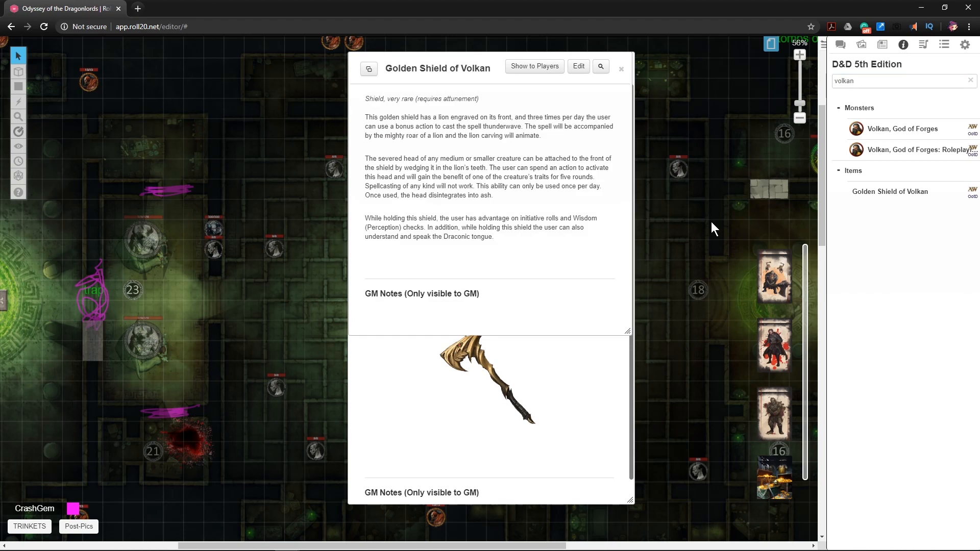
{"action": "left_click_drag", "start_coordinate": [448, 66], "coordinate": [282, 159]}
{"action": "left_click", "coordinate": [879, 47]}
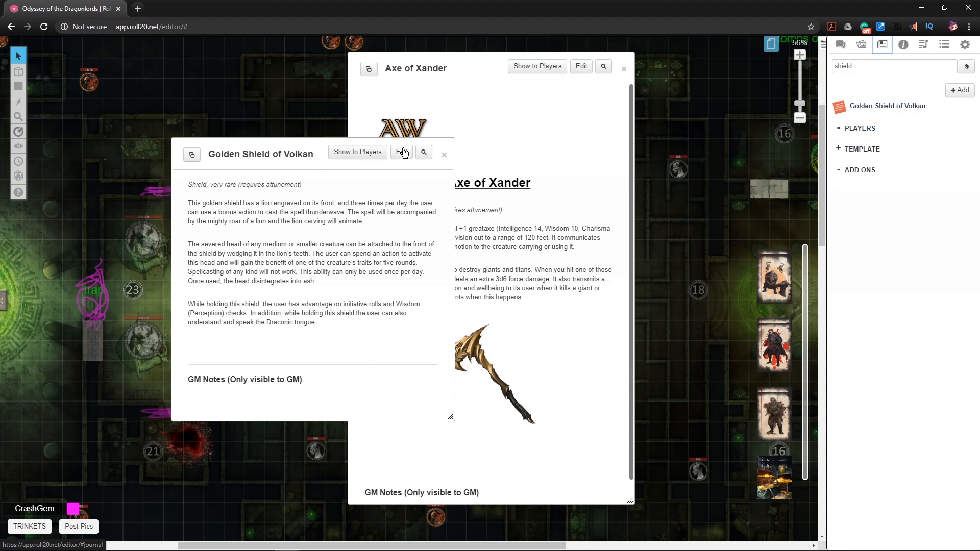
- Close the Golden Shield of Volkan and Axe of Xander handouts to return to the maze map
{"action": "left_click", "coordinate": [444, 154]}
{"action": "left_click", "coordinate": [623, 72]}
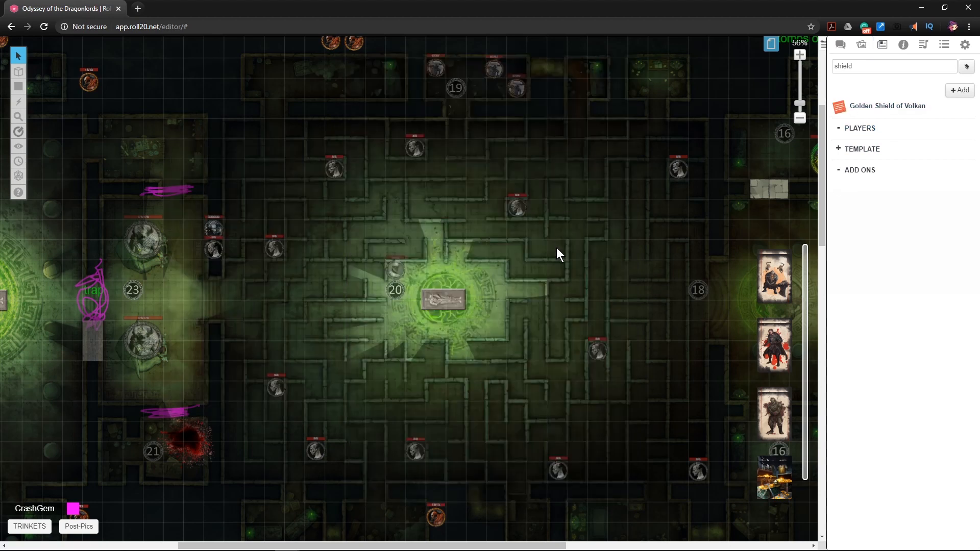
{"action": "left_click_drag", "start_coordinate": [430, 259], "coordinate": [245, 251]}
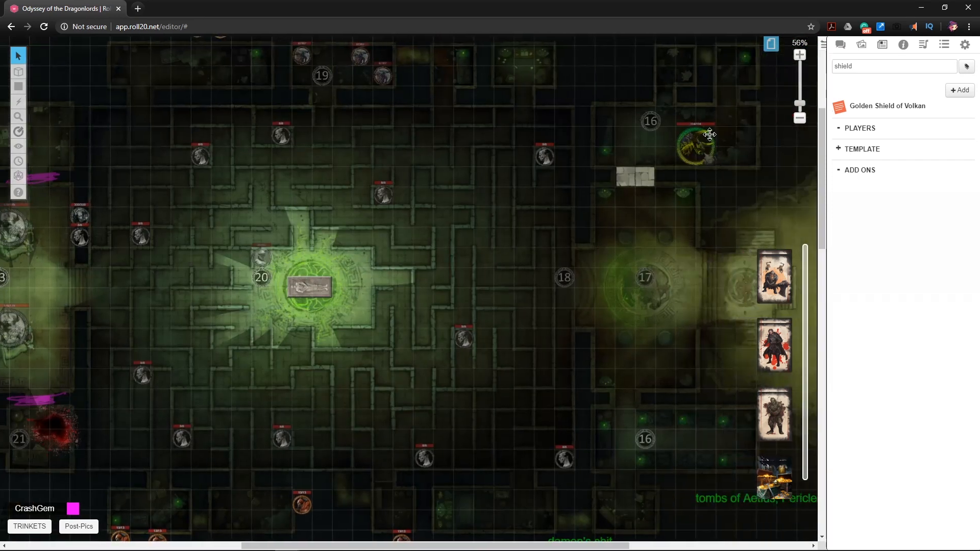
- Search the D&D 5th Edition compendium for "crown", add the Crown of the Dragonlords as a handout, read it and close it
{"action": "left_click", "coordinate": [904, 49]}
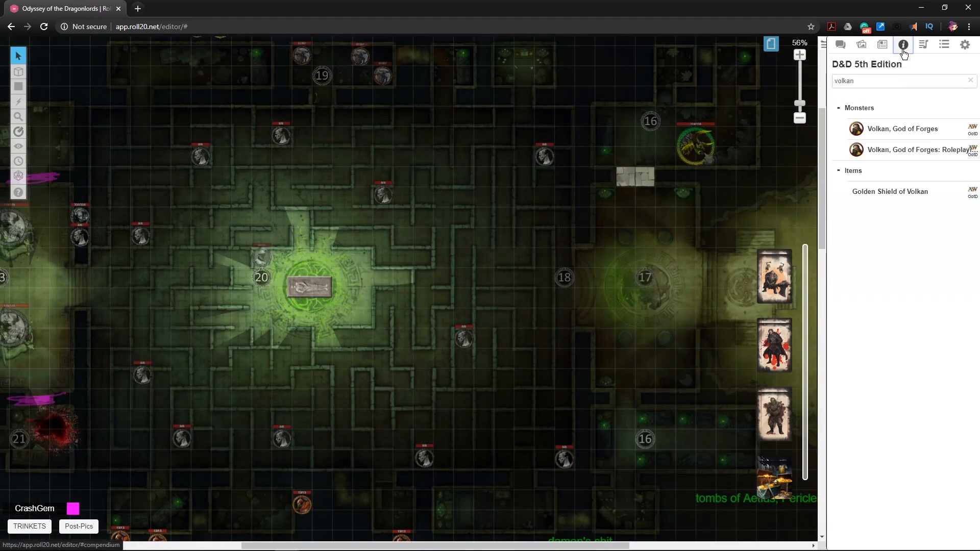
{"action": "double_click", "coordinate": [887, 81]}
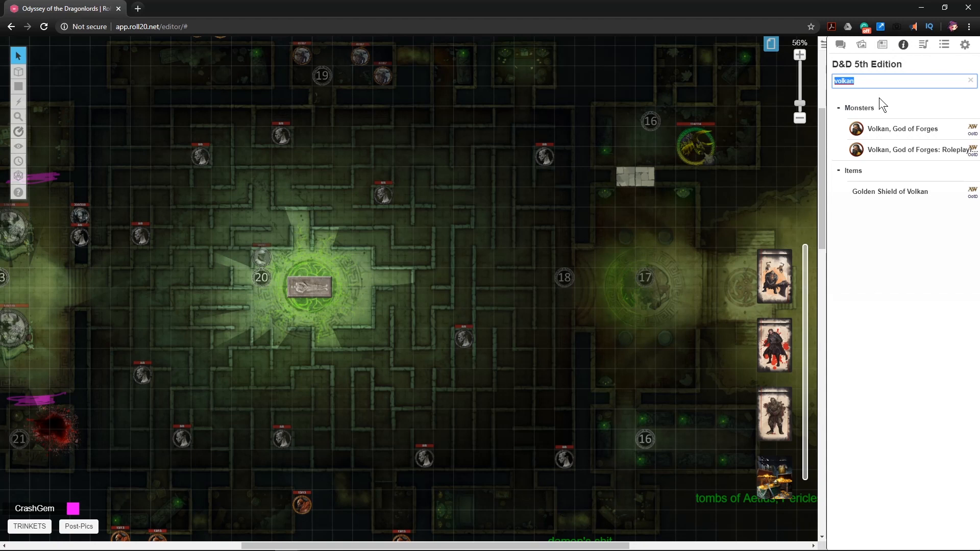
{"action": "type", "text": "crown"}
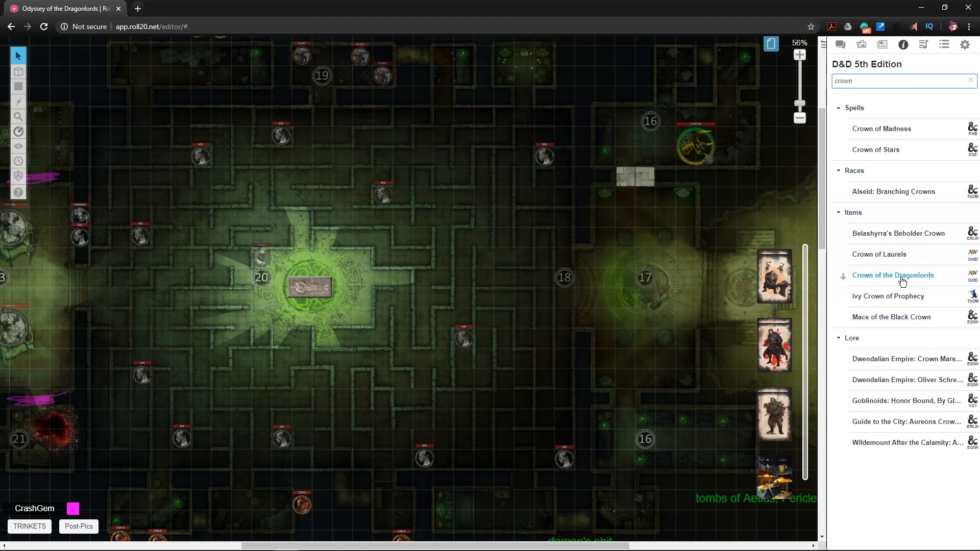
{"action": "left_click_drag", "start_coordinate": [902, 280], "coordinate": [575, 337]}
{"action": "scroll", "coordinate": [498, 230], "scroll_direction": "down", "scroll_amount": 1}
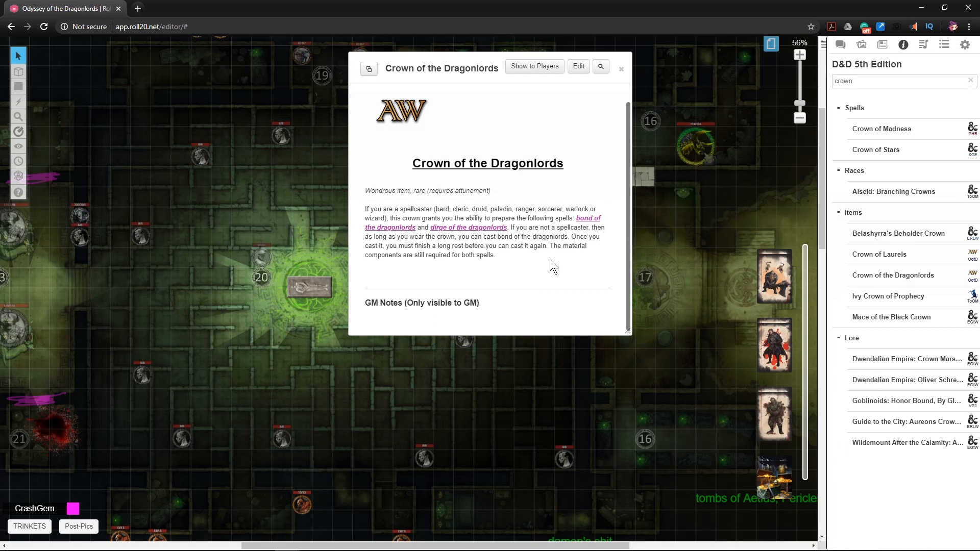
{"action": "scroll", "coordinate": [546, 278], "scroll_direction": "up", "scroll_amount": 1}
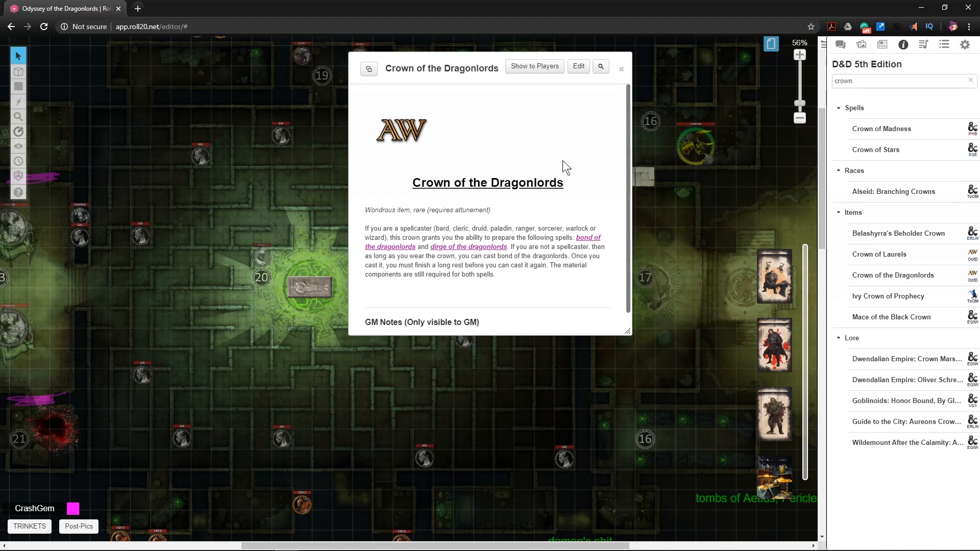
{"action": "left_click", "coordinate": [621, 69]}
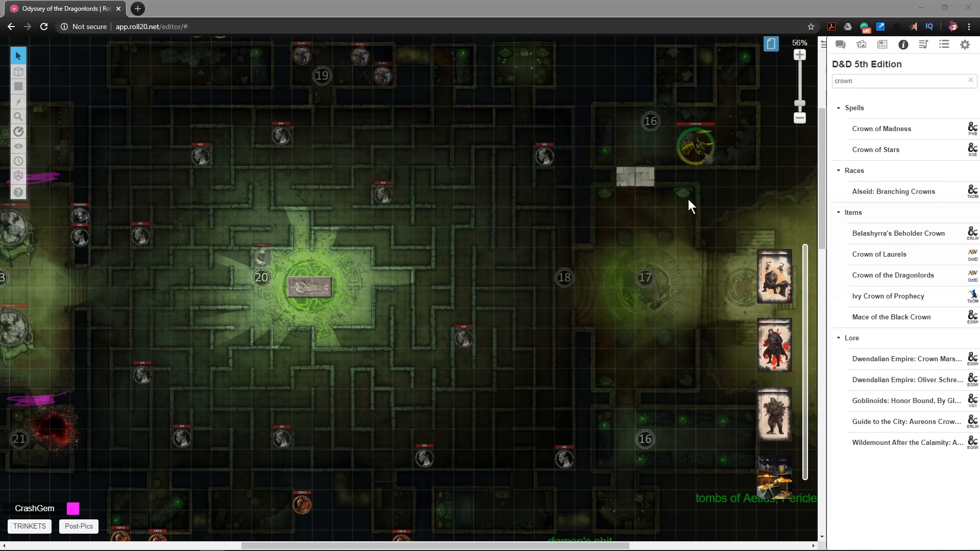
- Search the compendium for "Breastplate of Mytros", open its entry and copy the description paragraph
{"action": "left_click_drag", "start_coordinate": [862, 81], "coordinate": [835, 81]}
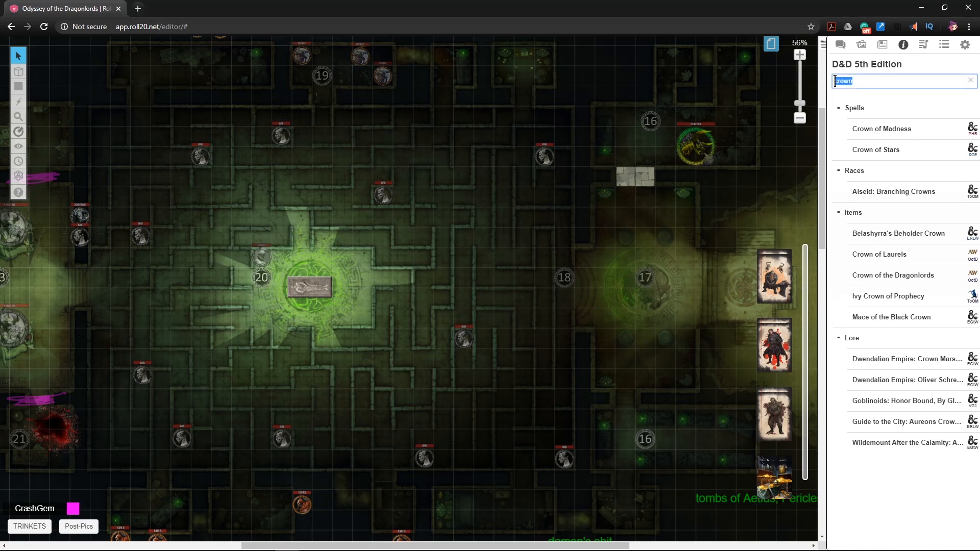
{"action": "type", "text": "Breastplate of Mytros"}
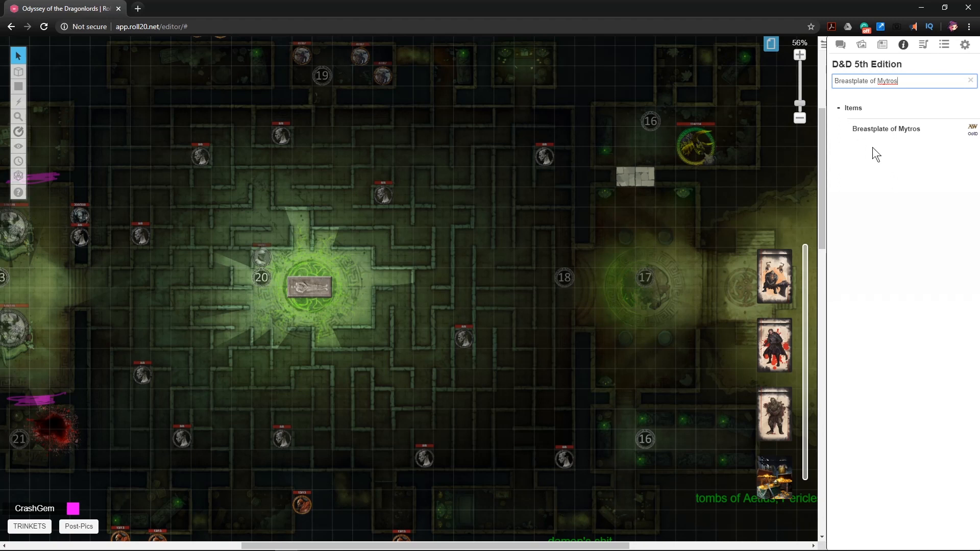
{"action": "left_click", "coordinate": [886, 129]}
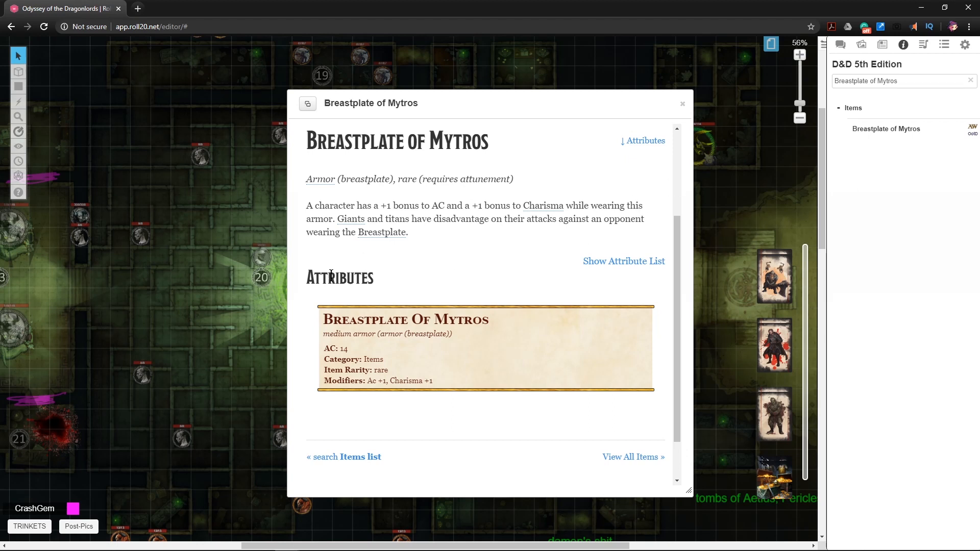
{"action": "left_click_drag", "start_coordinate": [363, 103], "coordinate": [410, 103]}
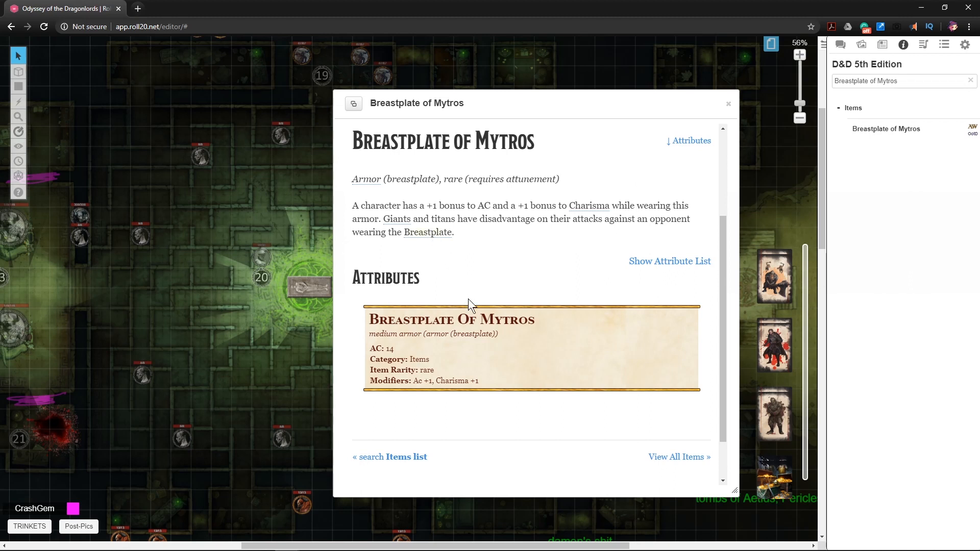
{"action": "left_click_drag", "start_coordinate": [456, 233], "coordinate": [349, 198]}
{"action": "key", "text": "ctrl+c"}
- Close the compendium entry, add the Breastplate of Mytros to the game as a handout, and close the new handout
{"action": "left_click", "coordinate": [728, 104]}
{"action": "left_click_drag", "start_coordinate": [880, 130], "coordinate": [670, 248]}
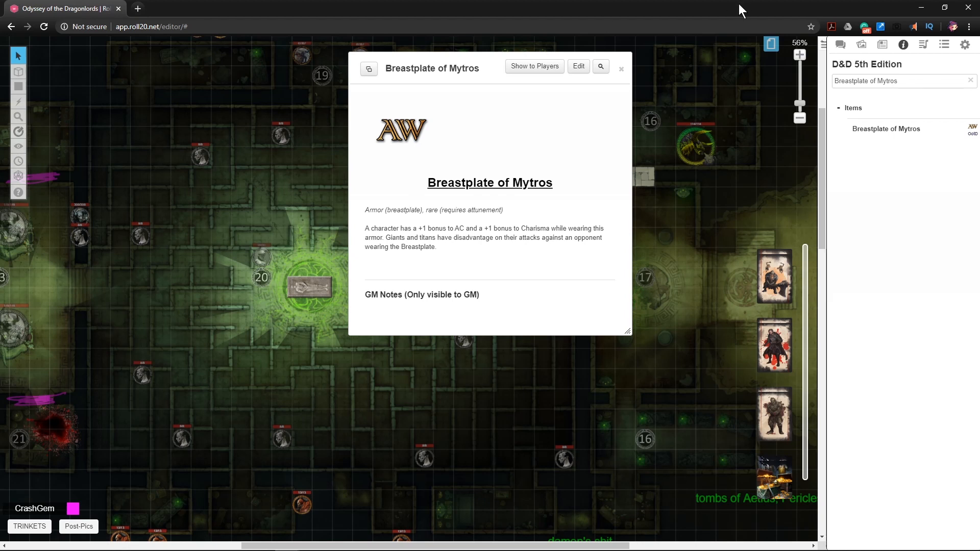
{"action": "left_click", "coordinate": [620, 69]}
{"action": "left_click_drag", "start_coordinate": [290, 251], "coordinate": [507, 253]}
{"action": "left_click_drag", "start_coordinate": [280, 295], "coordinate": [328, 253]}
{"action": "left_click_drag", "start_coordinate": [475, 255], "coordinate": [217, 277]}
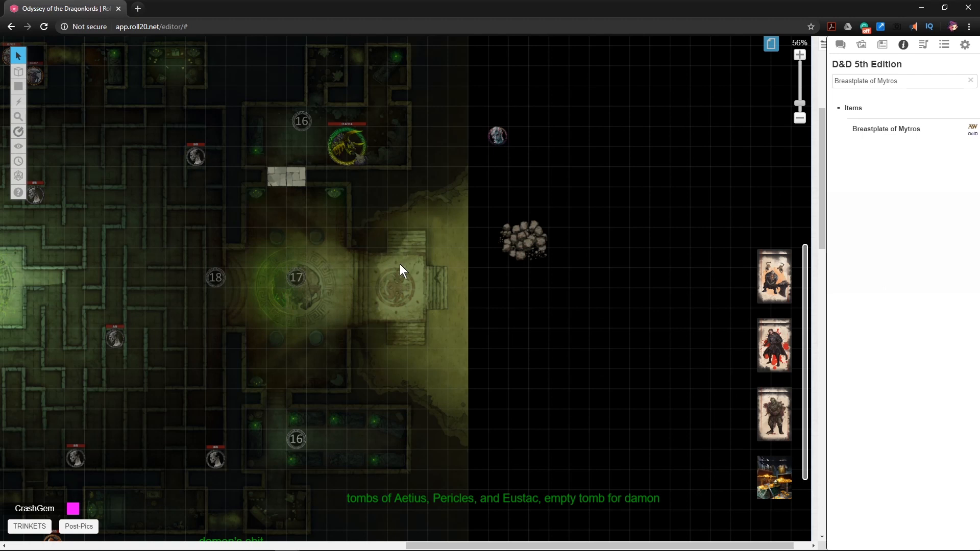
{"action": "left_click", "coordinate": [357, 150]}
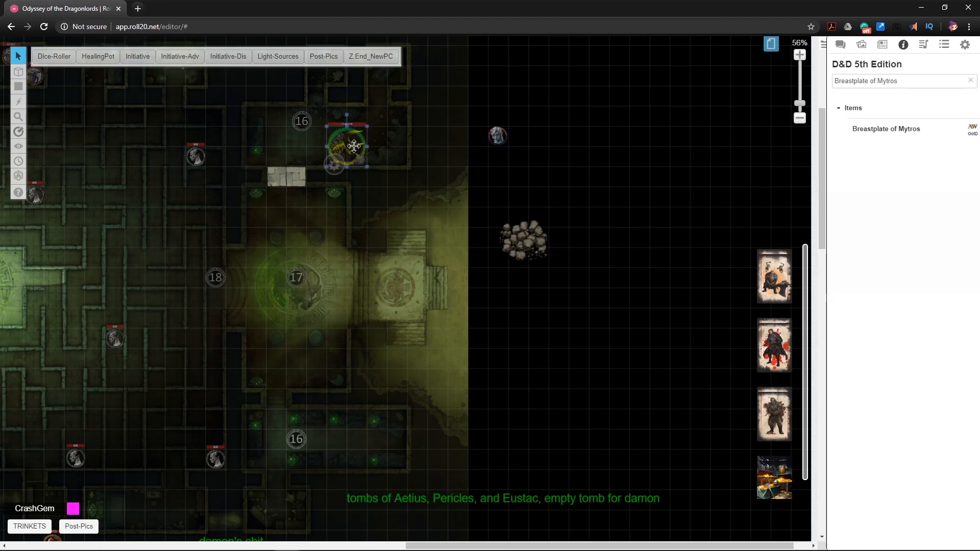
{"action": "left_click", "coordinate": [283, 263]}
- Set the blue bar value of the Graxis token beside the maze's western edge to 18
{"action": "left_click_drag", "start_coordinate": [217, 273], "coordinate": [426, 274]}
{"action": "left_click_drag", "start_coordinate": [375, 210], "coordinate": [629, 177]}
{"action": "left_click_drag", "start_coordinate": [309, 238], "coordinate": [359, 251]}
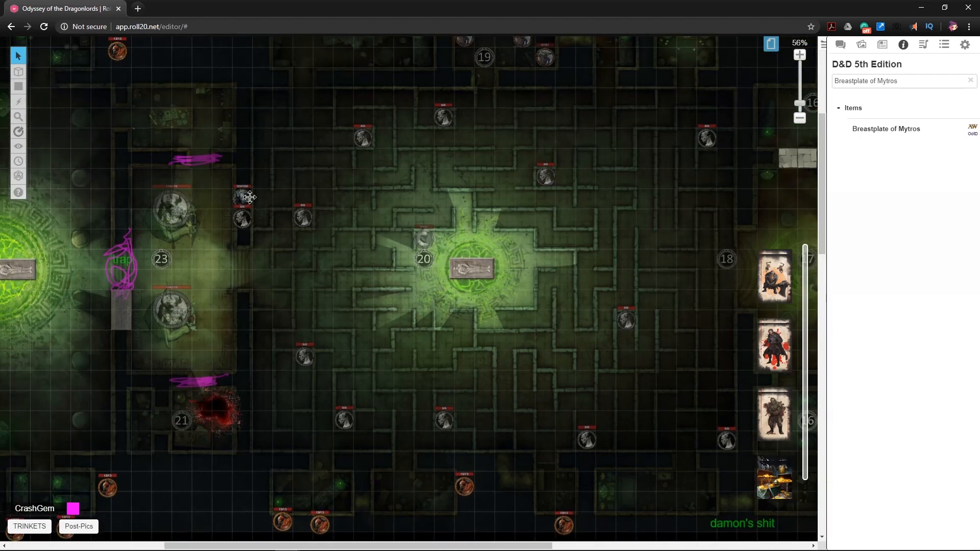
{"action": "left_click", "coordinate": [250, 197]}
{"action": "left_click", "coordinate": [271, 150]}
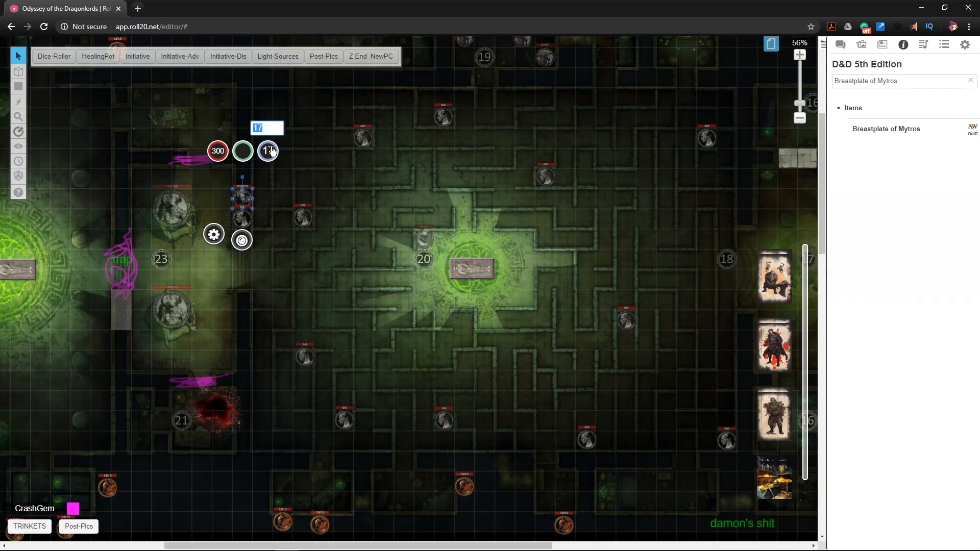
{"action": "type", "text": "18"}
{"action": "key", "text": "Return"}
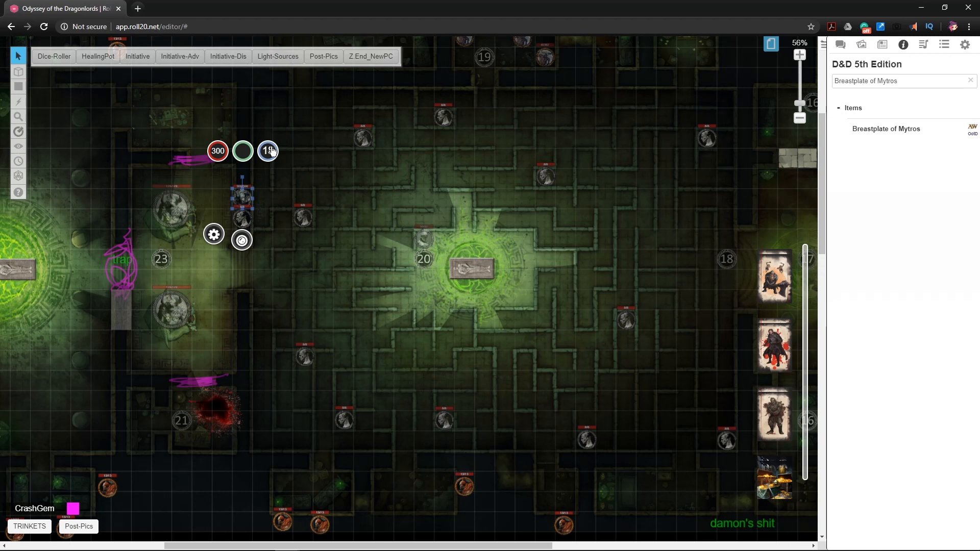
- Open the Graxis character sheet and change the armor type to "breastplate of mytros" in the NPC options
{"action": "double_click", "coordinate": [240, 195]}
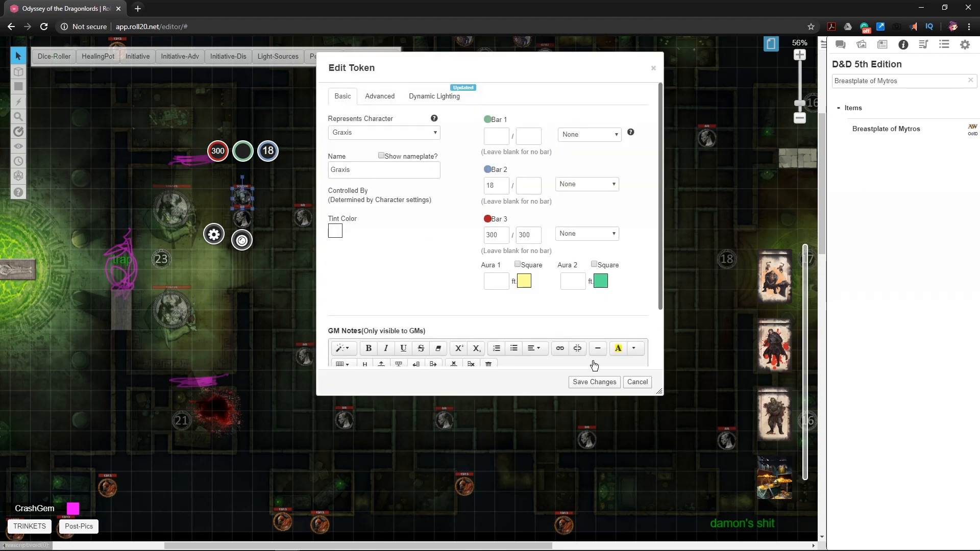
{"action": "left_click", "coordinate": [637, 381]}
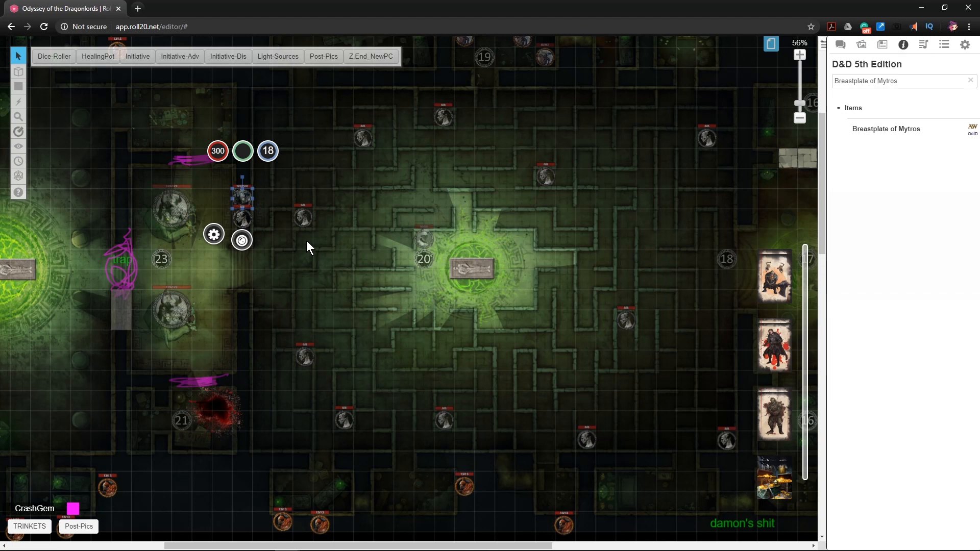
{"action": "double_click", "coordinate": [245, 200], "text": "shift"}
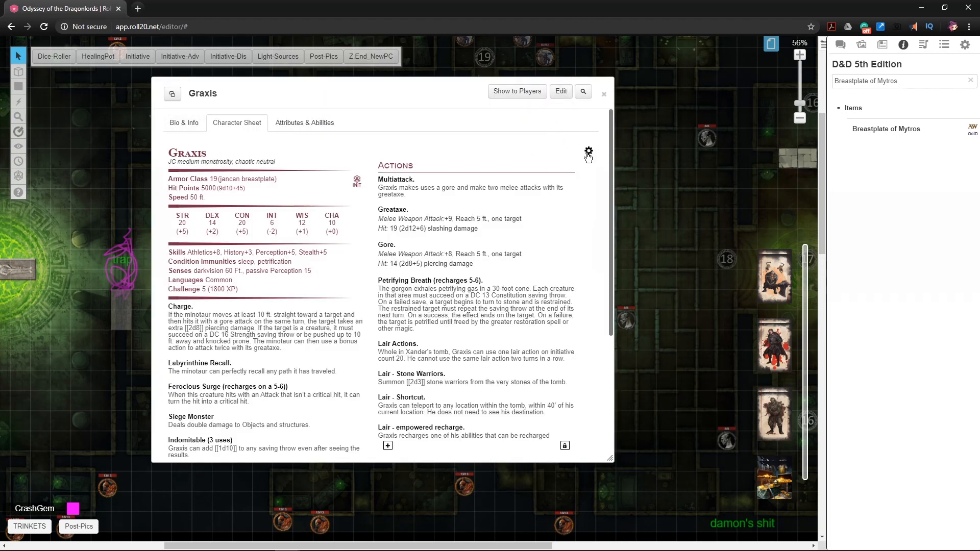
{"action": "left_click", "coordinate": [589, 151]}
{"action": "left_click_drag", "start_coordinate": [228, 180], "coordinate": [393, 179]}
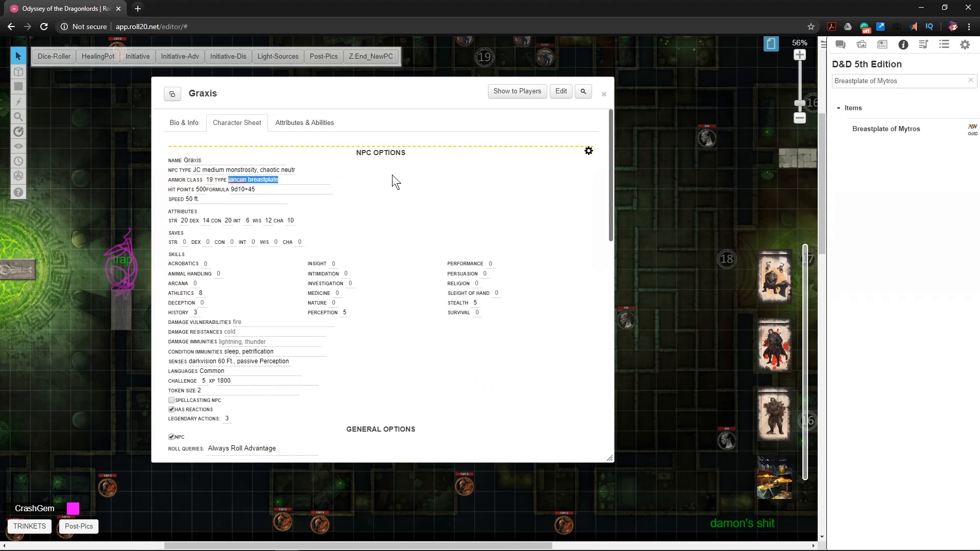
{"action": "type", "text": "bre"}
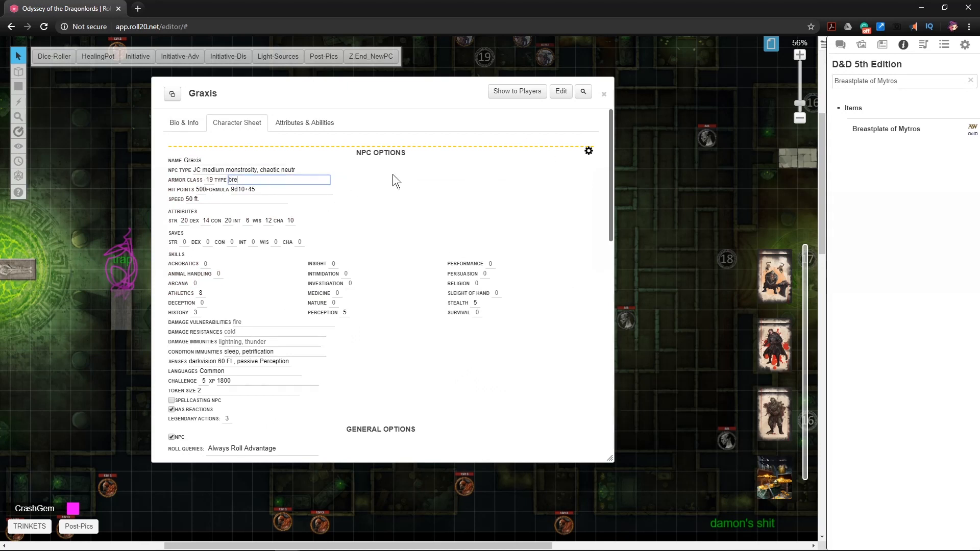
{"action": "type", "text": "astplate of mytros"}
{"action": "left_click", "coordinate": [589, 151]}
- Add a trait named "Breastplate of Mytros" with the copied description to the Graxis sheet, and close the sheet
{"action": "scroll", "coordinate": [395, 211], "scroll_direction": "down", "scroll_amount": 4}
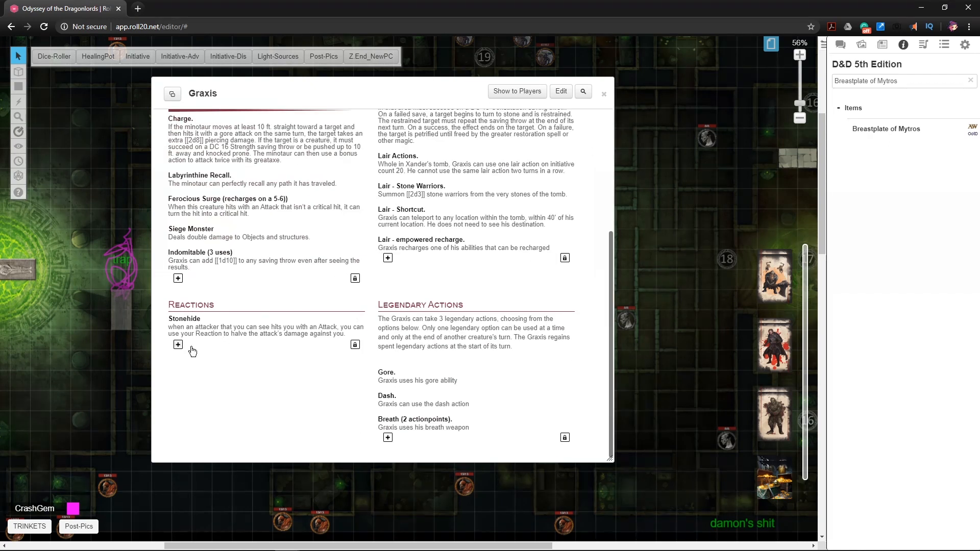
{"action": "left_click", "coordinate": [177, 278]}
{"action": "key", "text": "ctrl+v"}
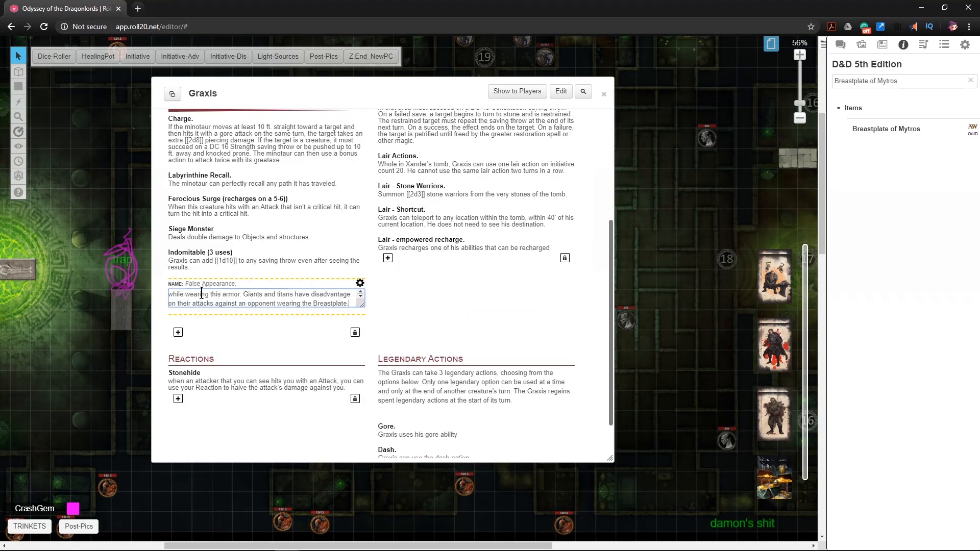
{"action": "left_click", "coordinate": [203, 283]}
{"action": "type", "text": "Breas"}
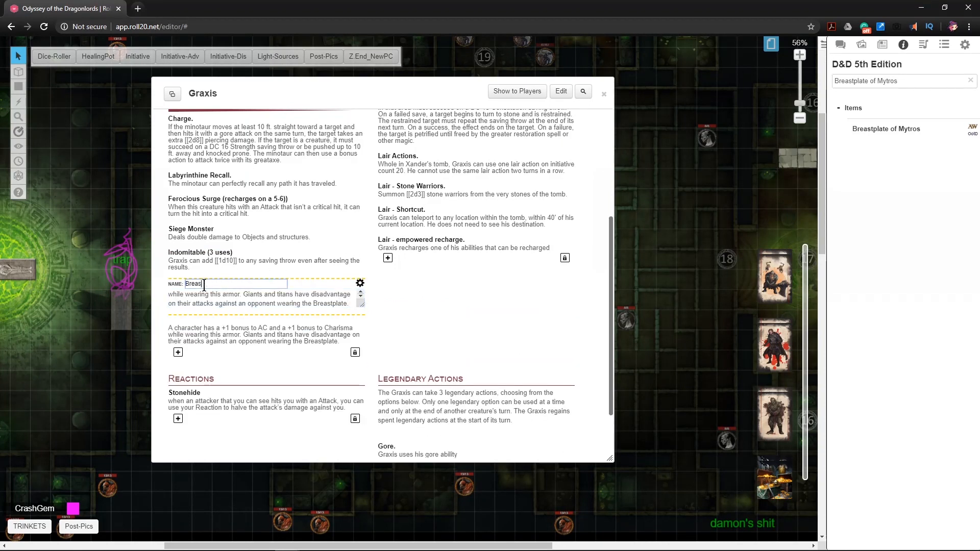
{"action": "type", "text": "tplate of Mytros"}
{"action": "right_click", "coordinate": [203, 285]}
{"action": "left_click", "coordinate": [221, 294]}
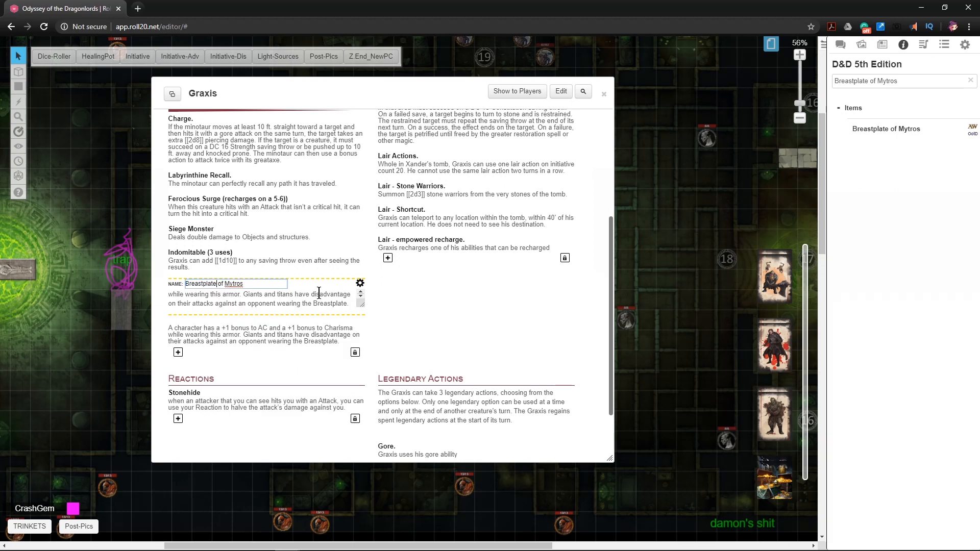
{"action": "left_click", "coordinate": [360, 283]}
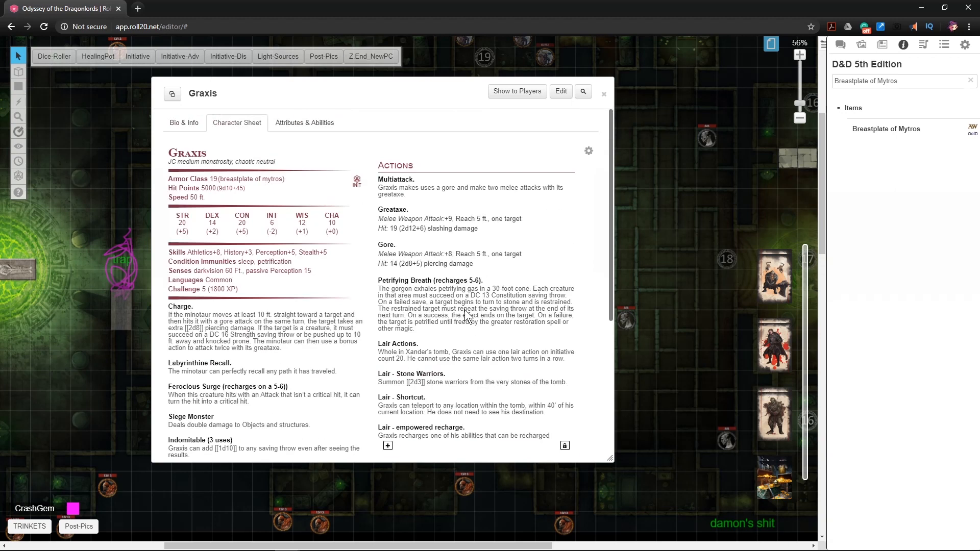
{"action": "scroll", "coordinate": [459, 326], "scroll_direction": "down", "scroll_amount": 6}
{"action": "left_click", "coordinate": [604, 94]}
{"action": "left_click_drag", "start_coordinate": [681, 237], "coordinate": [380, 332]}
{"action": "left_click_drag", "start_coordinate": [266, 354], "coordinate": [303, 167]}
{"action": "left_click_drag", "start_coordinate": [570, 238], "coordinate": [58, 326]}
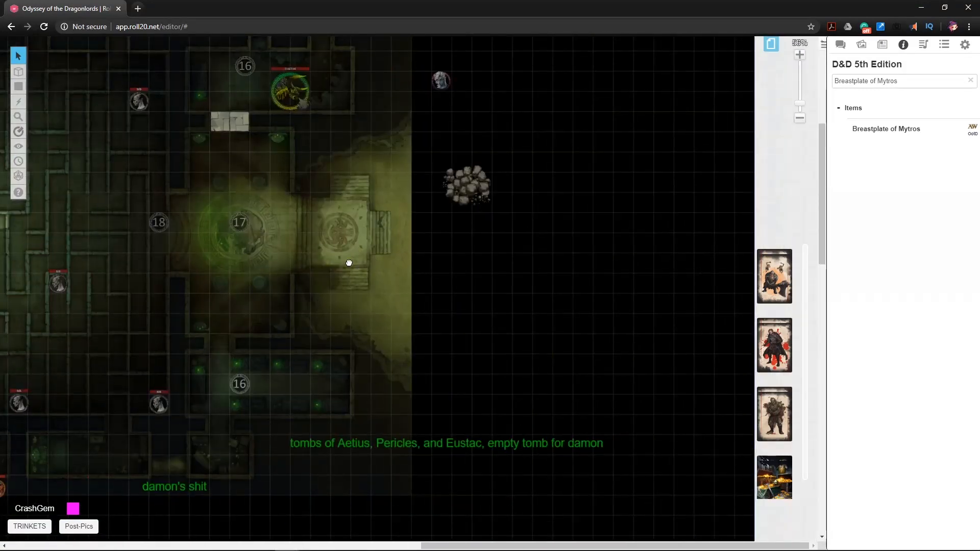
{"action": "left_click_drag", "start_coordinate": [391, 280], "coordinate": [679, 313]}
{"action": "left_click_drag", "start_coordinate": [279, 216], "coordinate": [450, 251]}
{"action": "left_click_drag", "start_coordinate": [330, 260], "coordinate": [298, 240]}
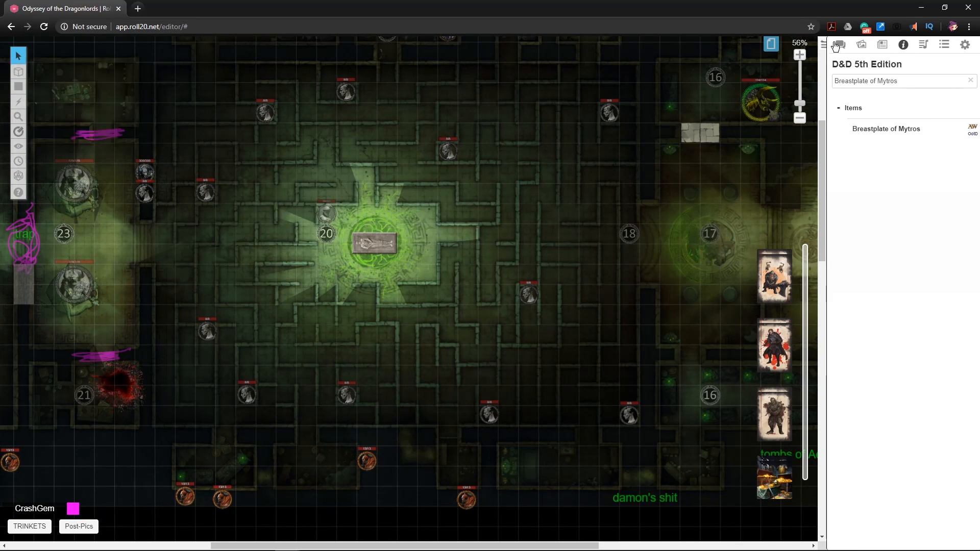
- Search the art library's tokens for "spike" and preview the pit spikes and metal spike trap images
{"action": "left_click", "coordinate": [862, 44]}
{"action": "left_click_drag", "start_coordinate": [874, 91], "coordinate": [835, 90]}
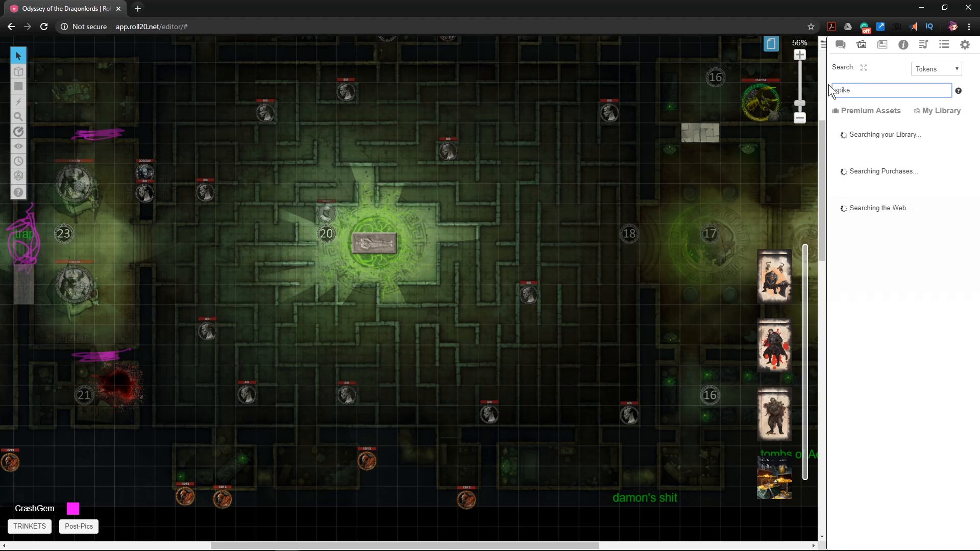
{"action": "key", "text": "Return"}
{"action": "mouse_move", "coordinate": [872, 194]}
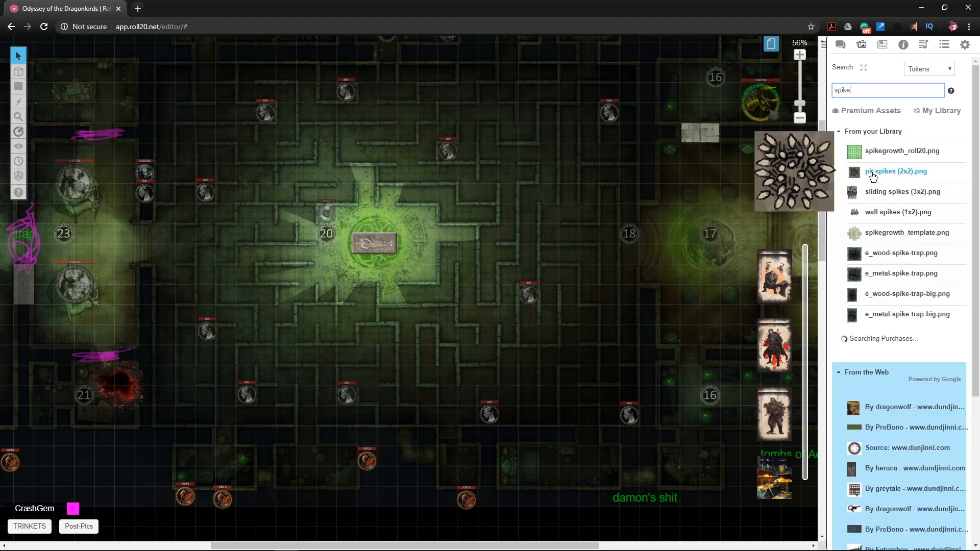
{"action": "mouse_move", "coordinate": [873, 276]}
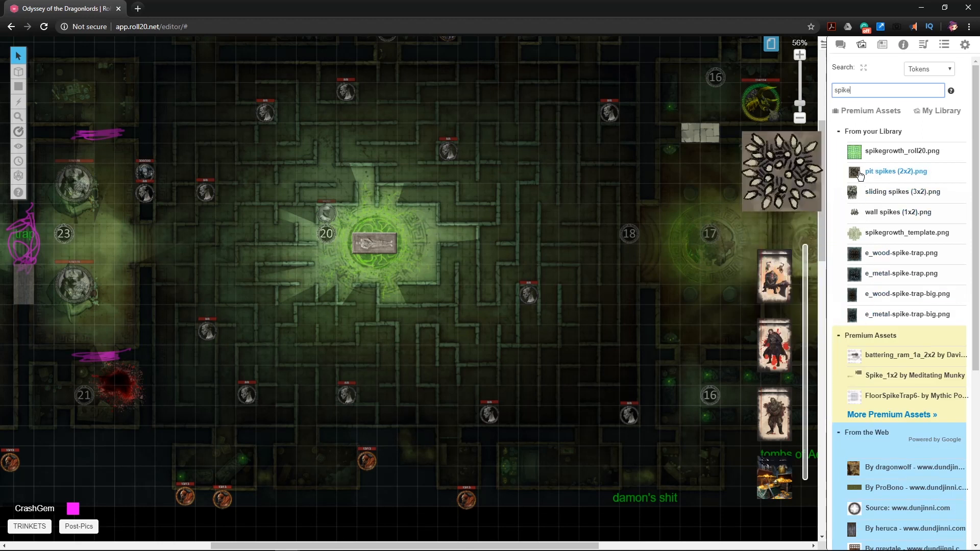
- Search the art library for "trap" and place roll20_pittrap.png on a corridor square in the maze east of the central tomb
{"action": "double_click", "coordinate": [844, 89]}
{"action": "type", "text": "trap"}
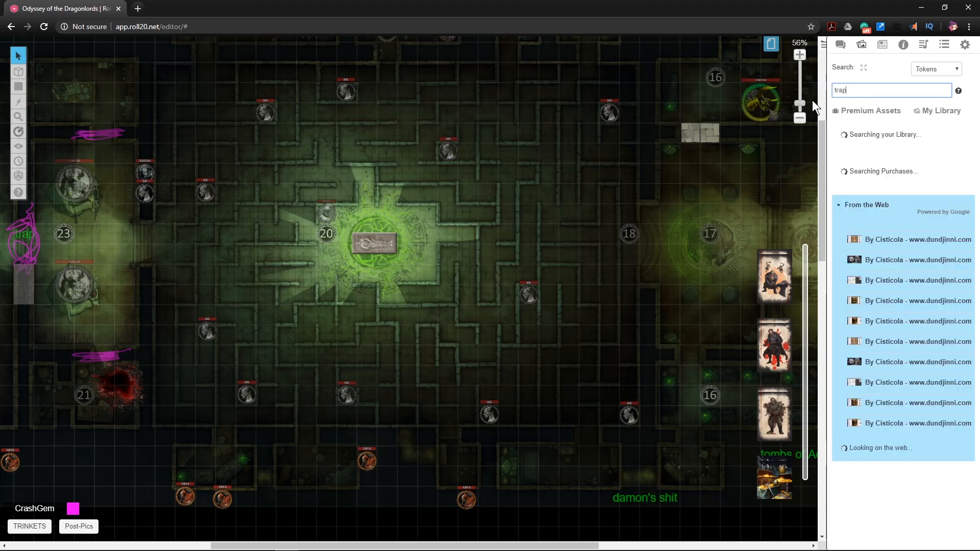
{"action": "mouse_move", "coordinate": [865, 176]}
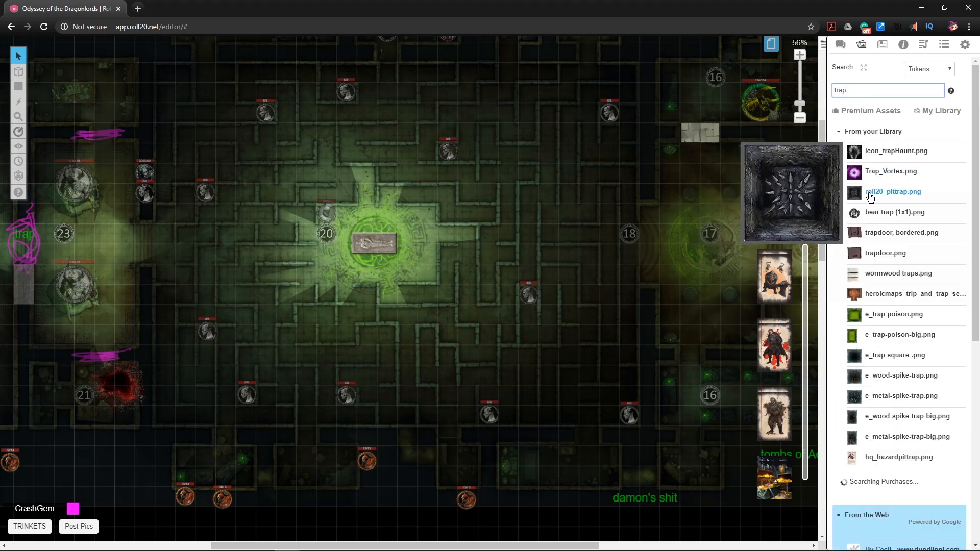
{"action": "left_click_drag", "start_coordinate": [873, 192], "coordinate": [488, 262]}
{"action": "left_click", "coordinate": [491, 258]}
{"action": "key", "text": "ctrl+c"}
{"action": "key", "text": "ctrl+v"}
{"action": "left_click_drag", "start_coordinate": [563, 219], "coordinate": [532, 278]}
{"action": "scroll", "coordinate": [517, 235], "scroll_direction": "up", "scroll_amount": 5}
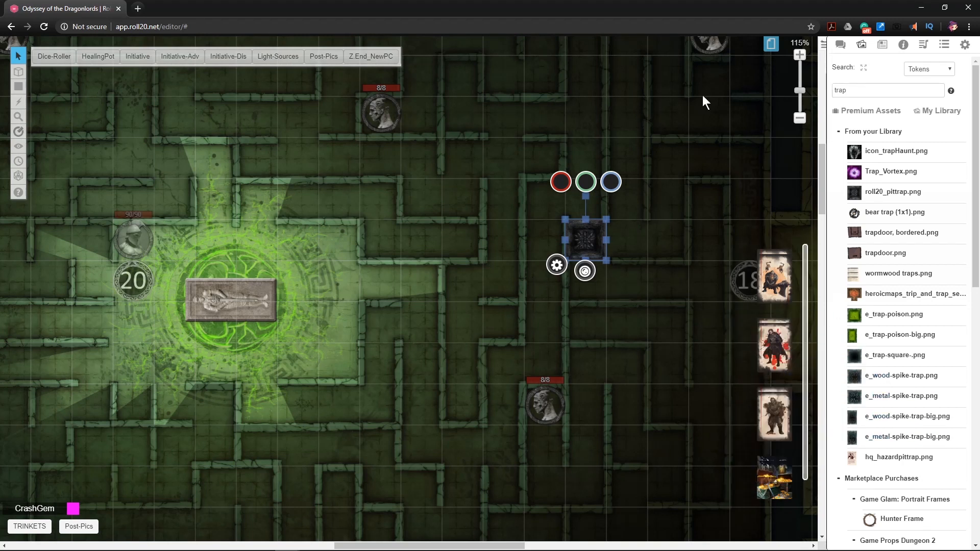
- Open the Roll20 website in a new browser tab and go to the marketplace's Browse page
{"action": "left_click", "coordinate": [138, 10]}
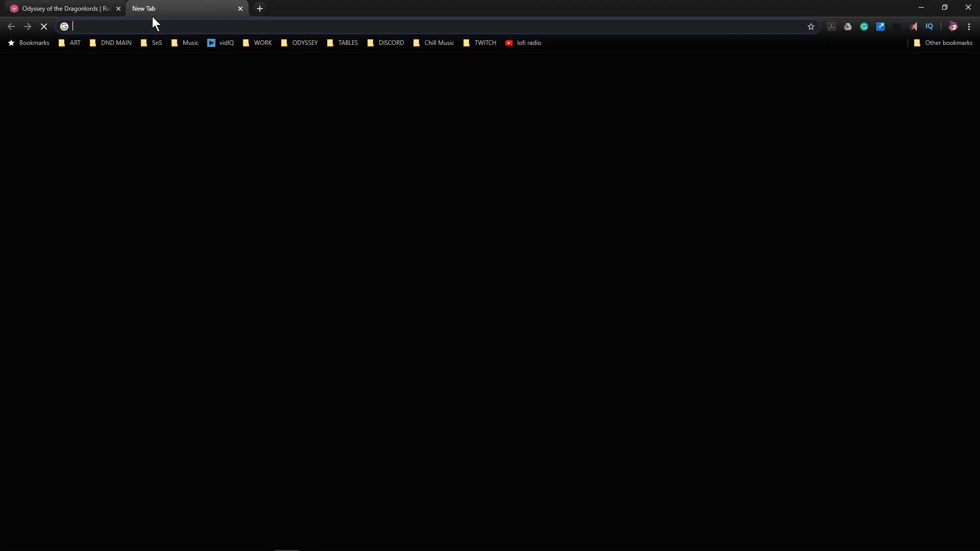
{"action": "type", "text": "roll20"}
{"action": "key", "text": "Down"}
{"action": "key", "text": "Down"}
{"action": "key", "text": "Return"}
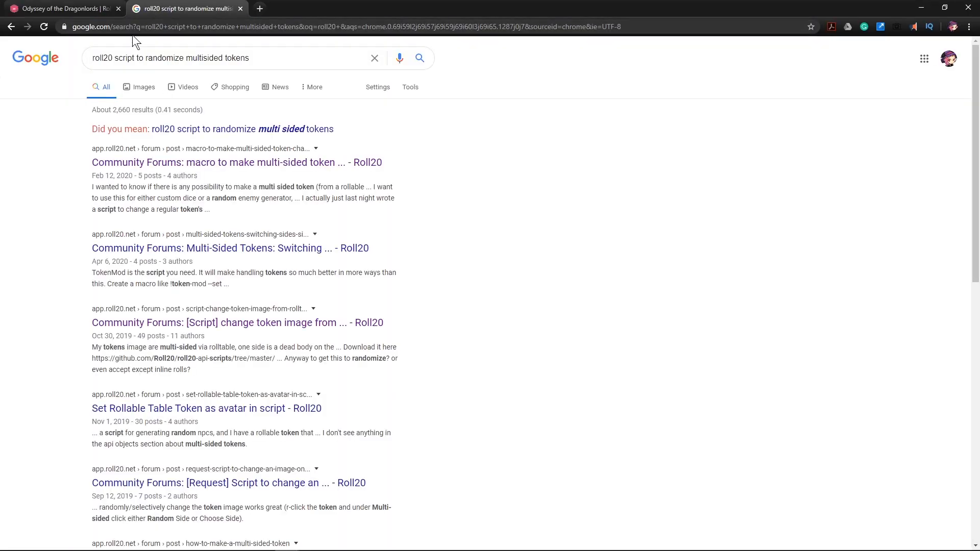
{"action": "left_click", "coordinate": [135, 25]}
{"action": "type", "text": "roll20"}
{"action": "key", "text": "Return"}
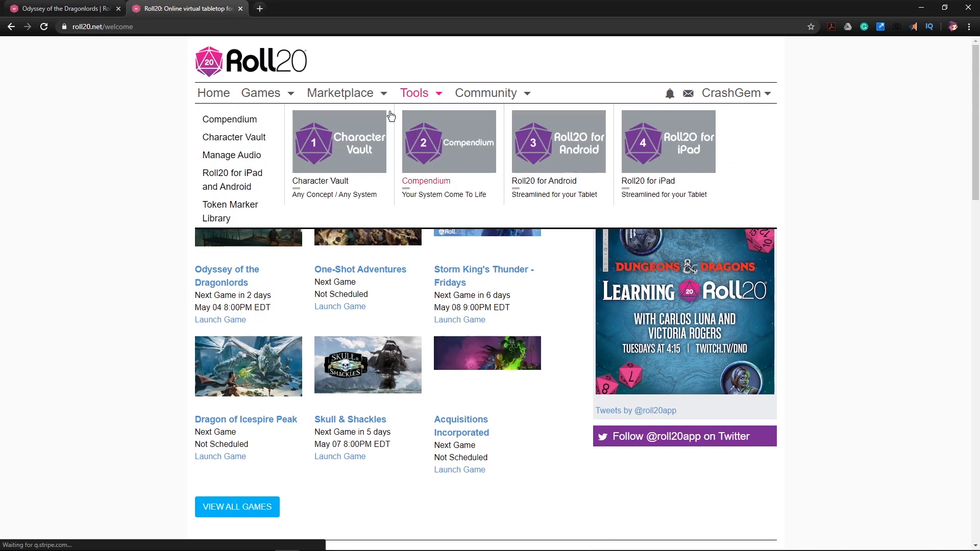
{"action": "left_click", "coordinate": [335, 93]}
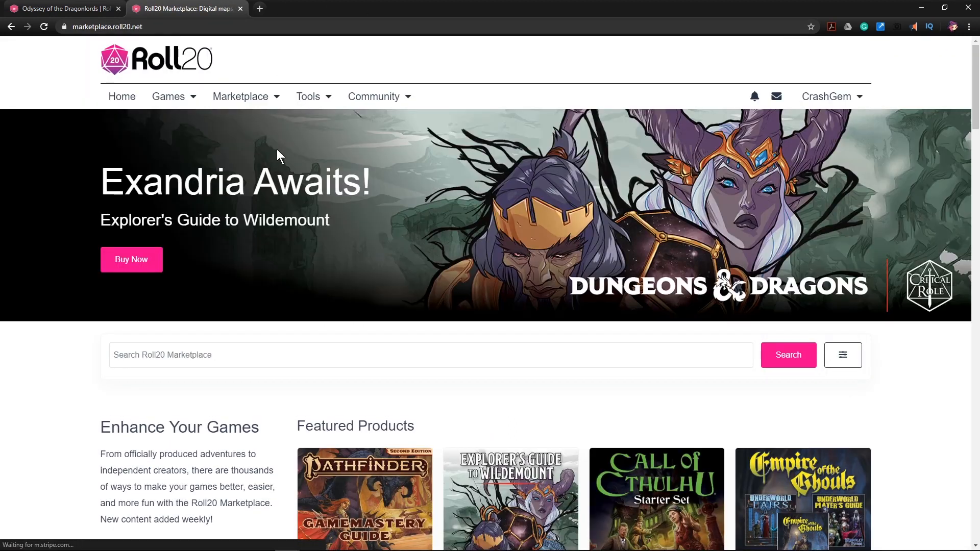
{"action": "mouse_move", "coordinate": [263, 100]}
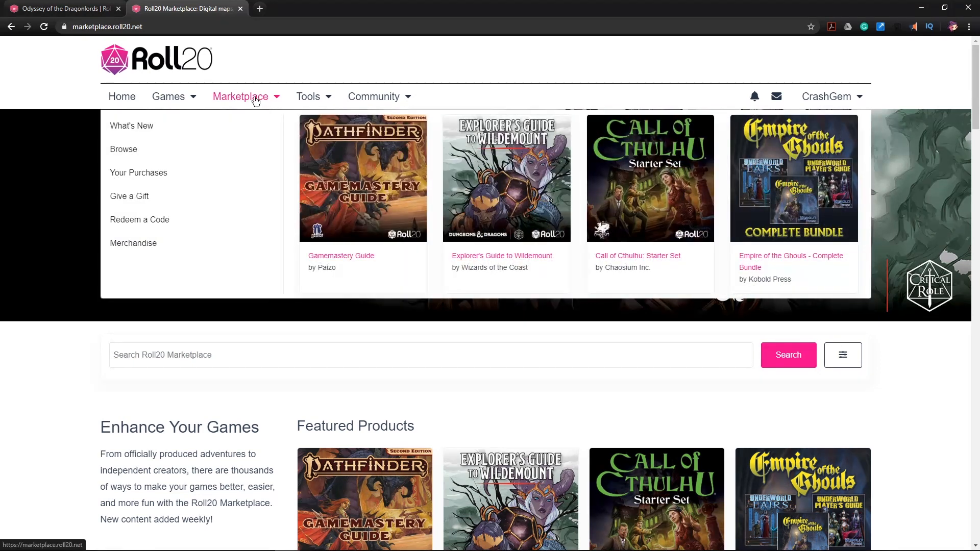
{"action": "left_click", "coordinate": [124, 153]}
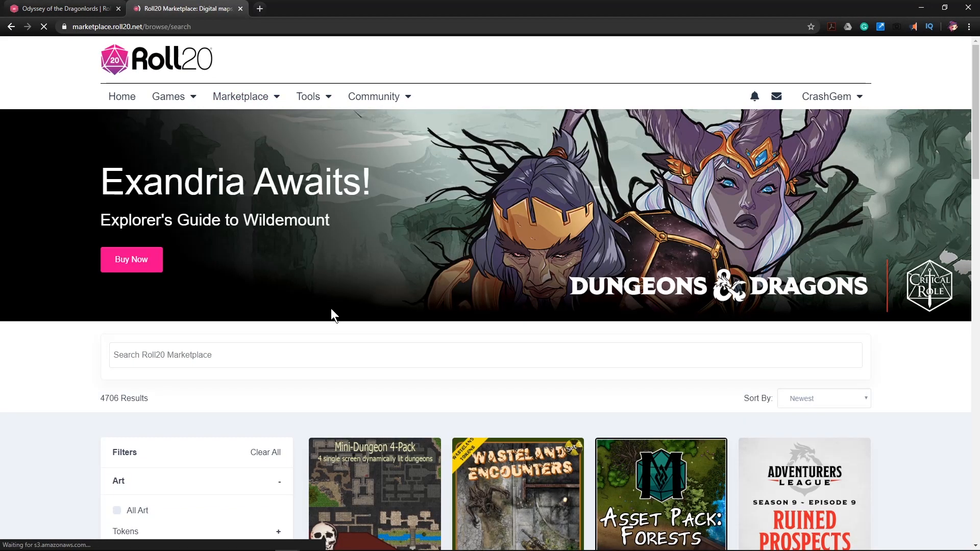
- Search the marketplace for "traps" and look through the listed trap art packs
{"action": "scroll", "coordinate": [247, 341], "scroll_direction": "down", "scroll_amount": 2}
{"action": "scroll", "coordinate": [229, 286], "scroll_direction": "up", "scroll_amount": 1}
{"action": "left_click", "coordinate": [222, 305]}
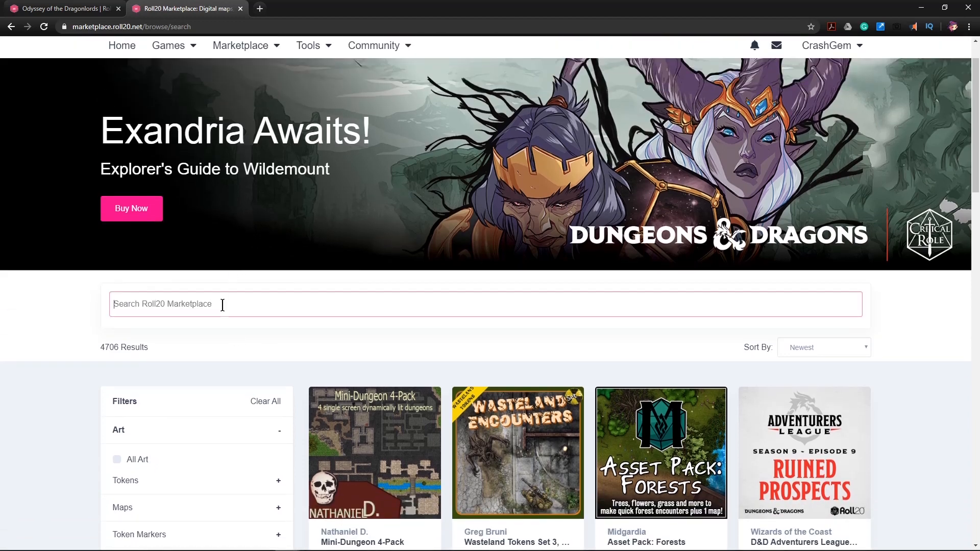
{"action": "type", "text": "traps"}
{"action": "key", "text": "Return"}
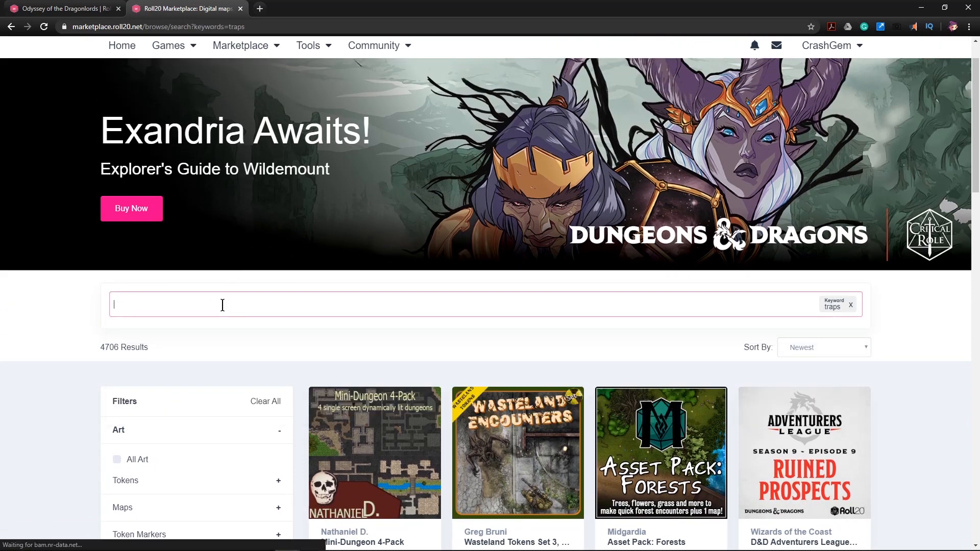
{"action": "scroll", "coordinate": [494, 336], "scroll_direction": "down", "scroll_amount": 7}
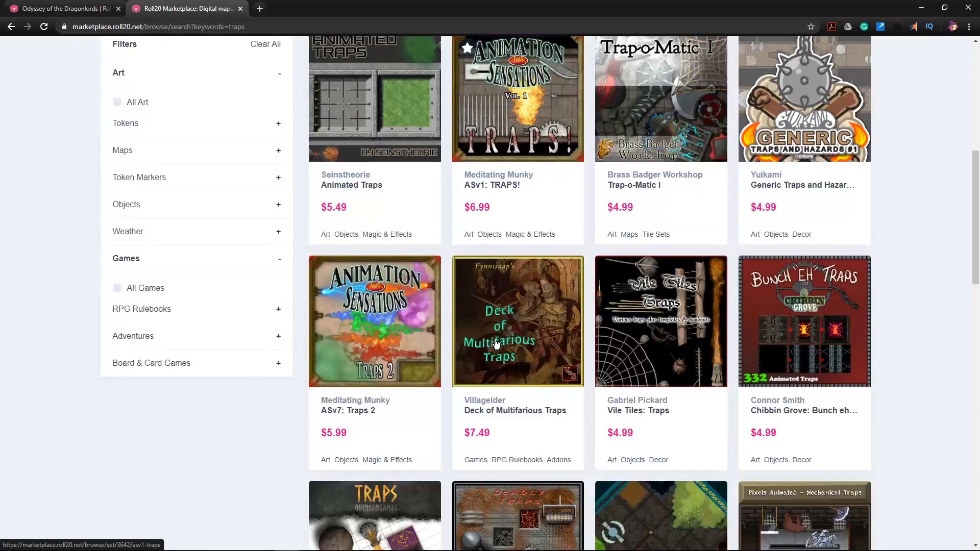
{"action": "scroll", "coordinate": [492, 344], "scroll_direction": "down", "scroll_amount": 4}
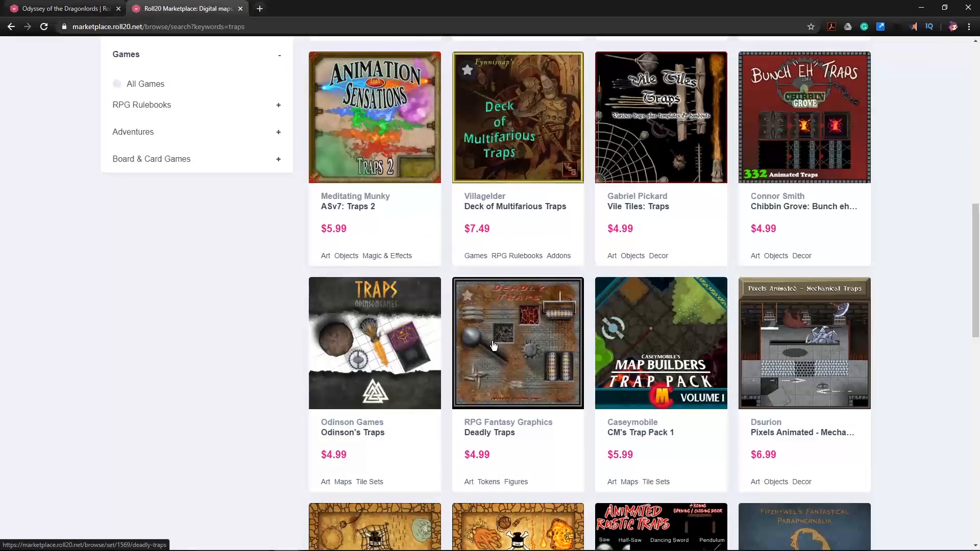
{"action": "scroll", "coordinate": [493, 344], "scroll_direction": "down", "scroll_amount": 2}
{"action": "scroll", "coordinate": [493, 346], "scroll_direction": "down", "scroll_amount": 6}
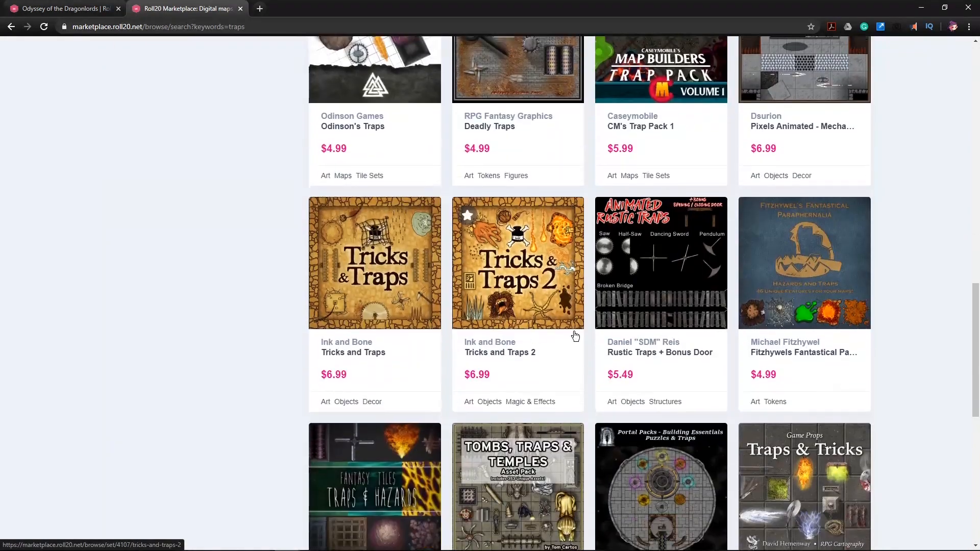
{"action": "scroll", "coordinate": [631, 348], "scroll_direction": "down", "scroll_amount": 2}
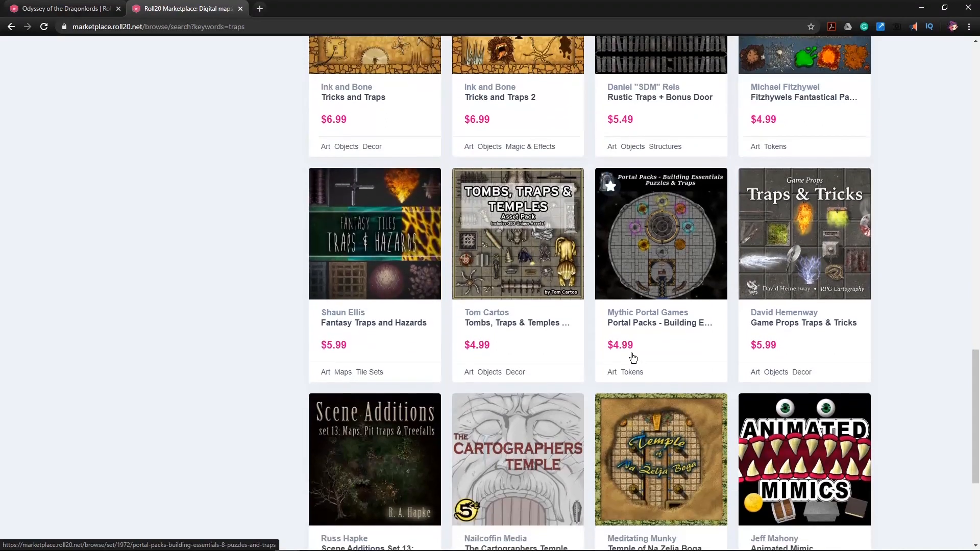
{"action": "scroll", "coordinate": [632, 358], "scroll_direction": "down", "scroll_amount": 1}
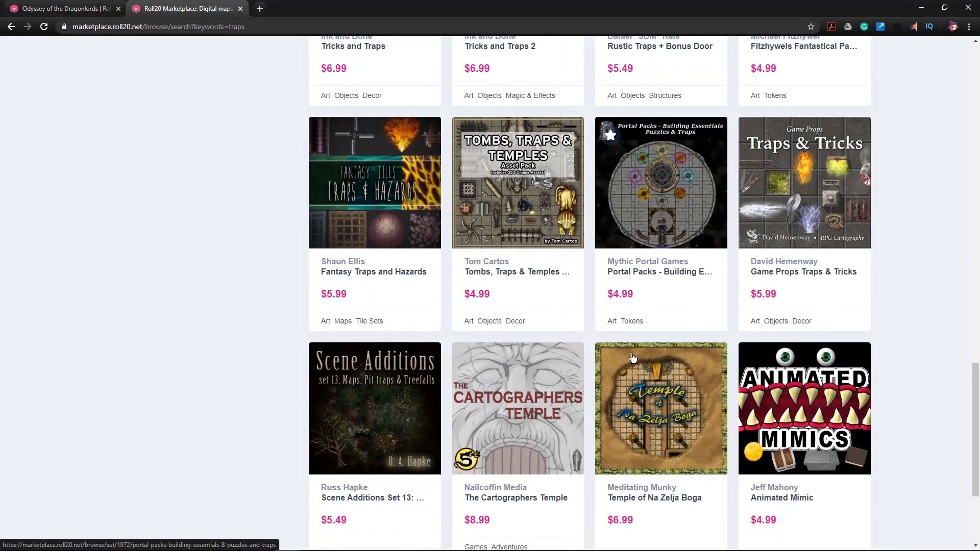
- Open the Game Props Traps & Tricks pack and examine its included trap, pit and tile images
{"action": "left_click", "coordinate": [784, 266]}
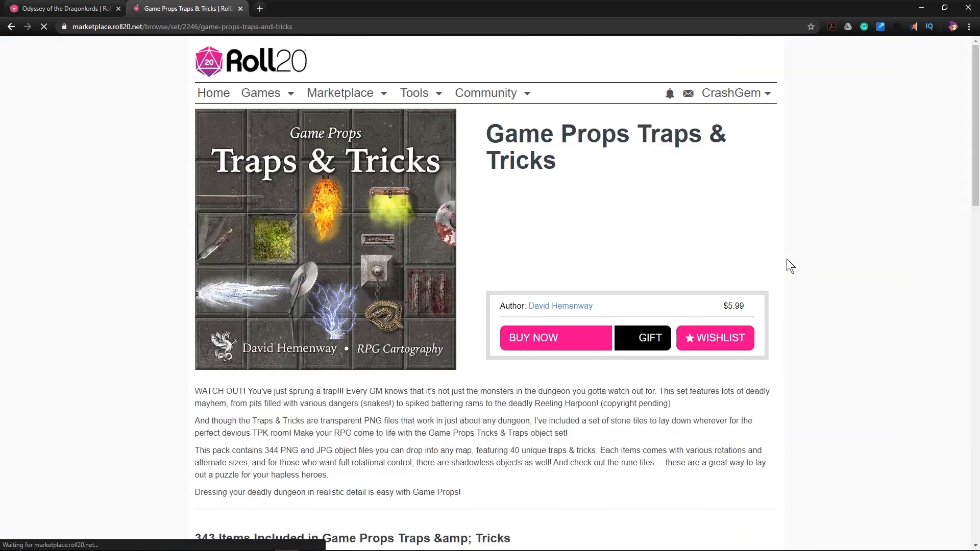
{"action": "scroll", "coordinate": [348, 224], "scroll_direction": "down", "scroll_amount": 10}
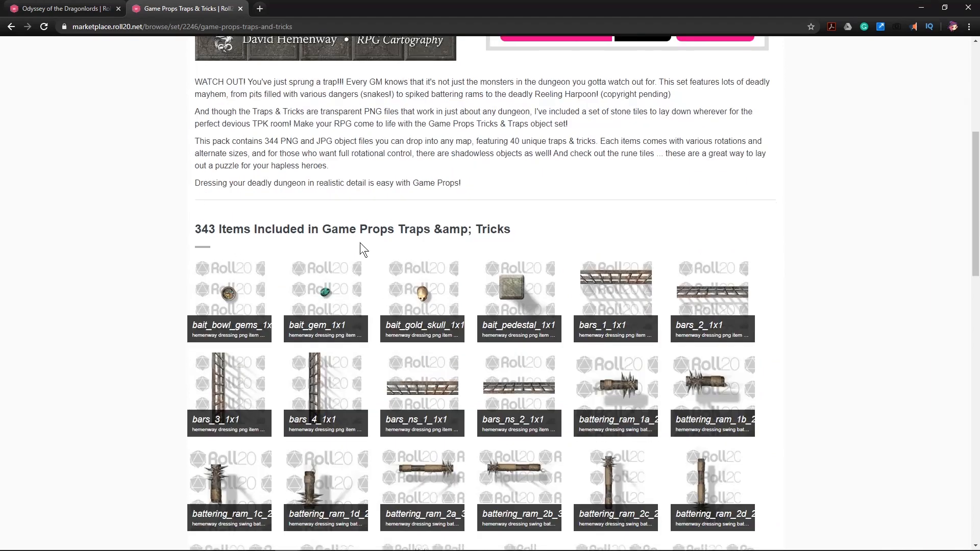
{"action": "scroll", "coordinate": [366, 245], "scroll_direction": "down", "scroll_amount": 20}
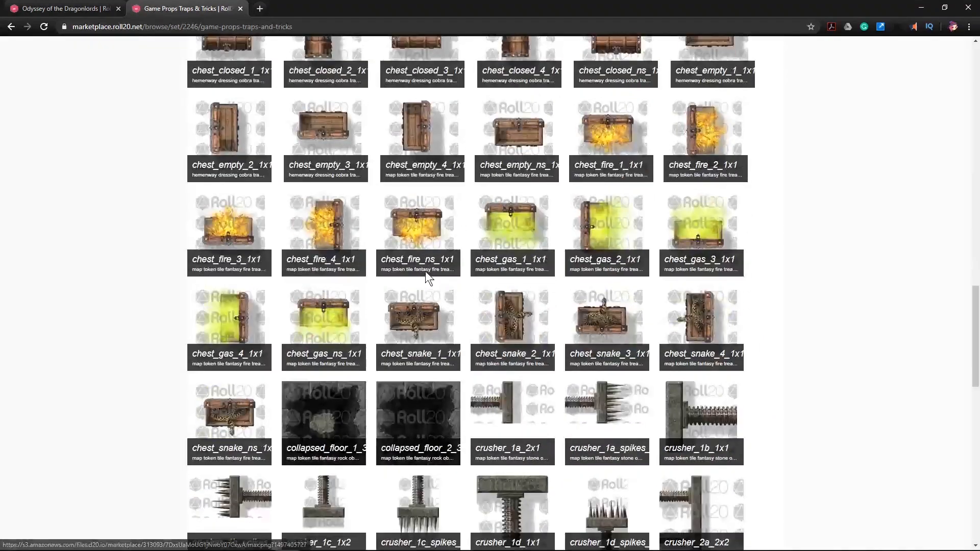
{"action": "scroll", "coordinate": [427, 279], "scroll_direction": "down", "scroll_amount": 3}
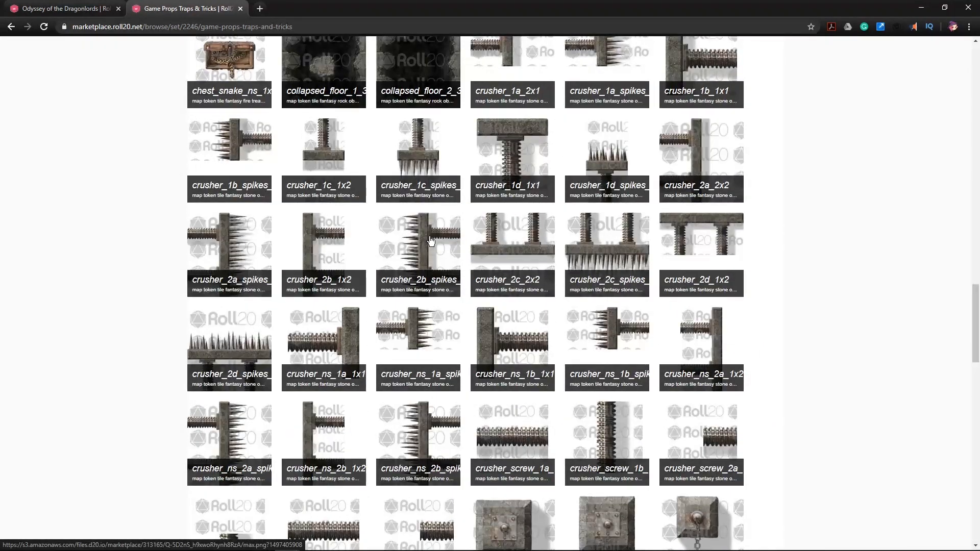
{"action": "scroll", "coordinate": [419, 250], "scroll_direction": "down", "scroll_amount": 10}
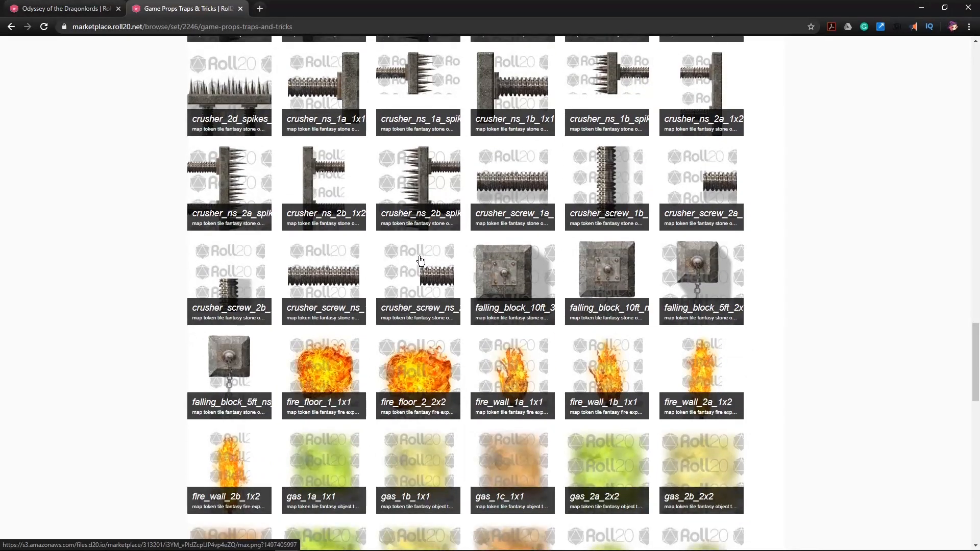
{"action": "scroll", "coordinate": [424, 269], "scroll_direction": "down", "scroll_amount": 20}
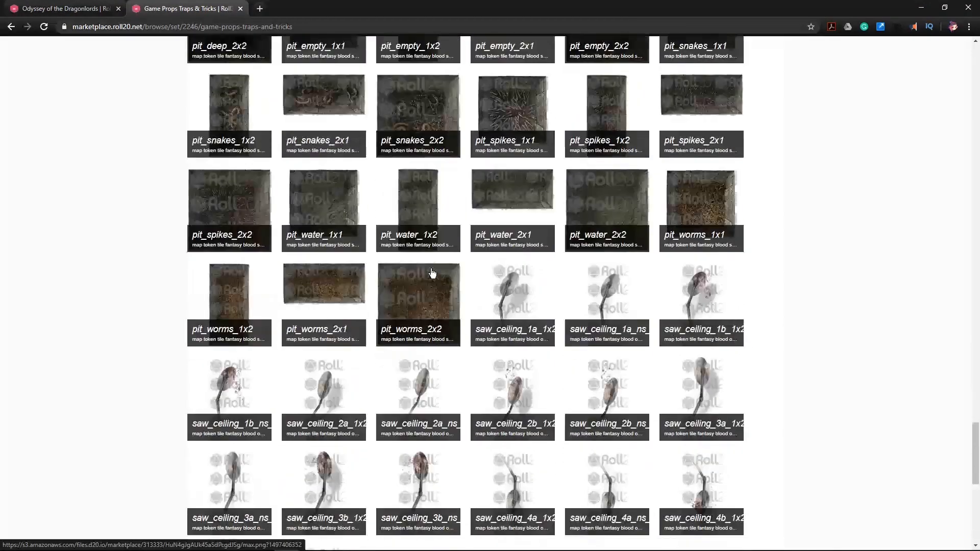
{"action": "scroll", "coordinate": [432, 271], "scroll_direction": "down", "scroll_amount": 13}
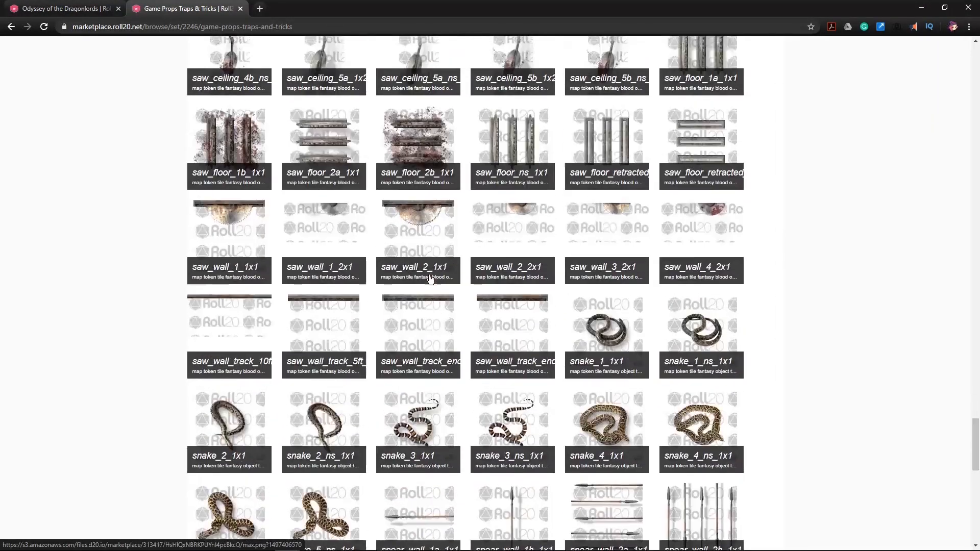
{"action": "scroll", "coordinate": [431, 275], "scroll_direction": "down", "scroll_amount": 14}
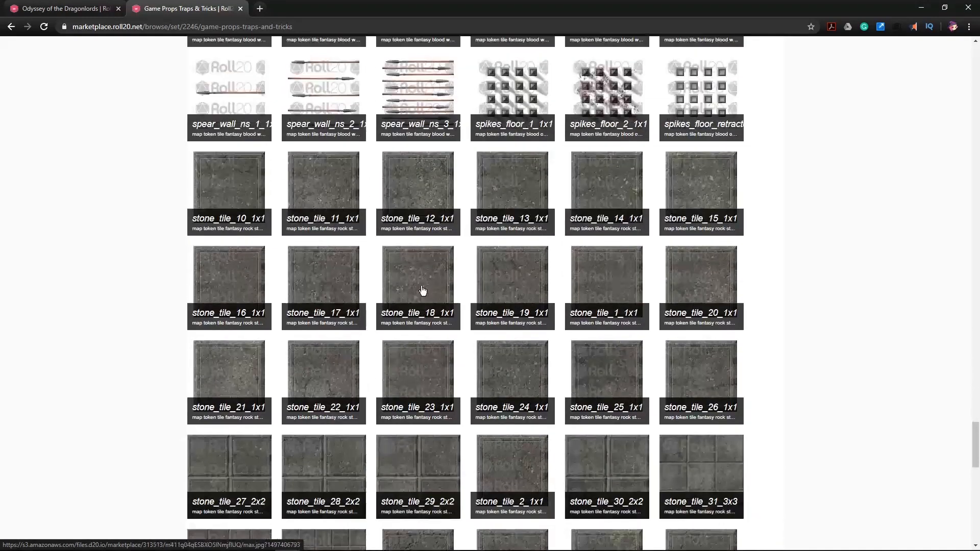
{"action": "scroll", "coordinate": [422, 290], "scroll_direction": "down", "scroll_amount": 20}
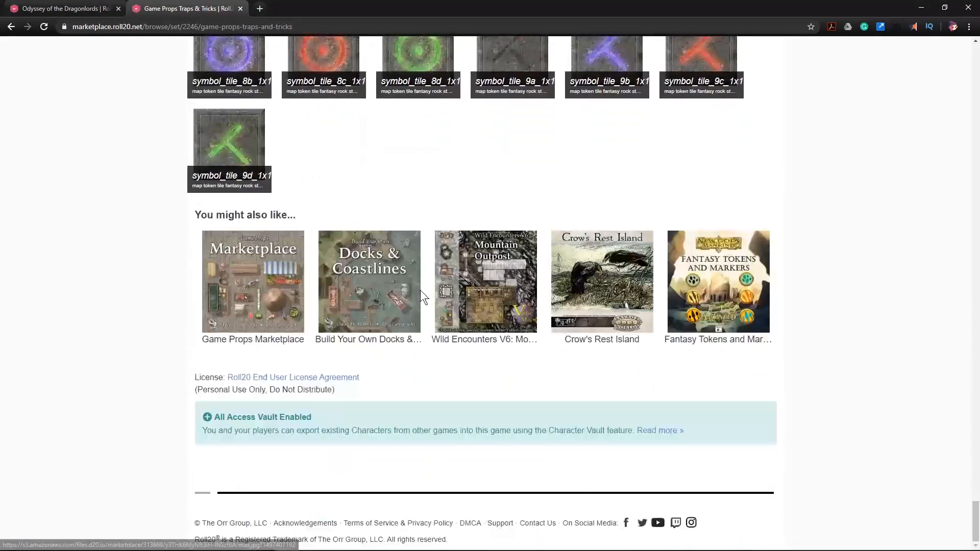
{"action": "scroll", "coordinate": [421, 290], "scroll_direction": "up", "scroll_amount": 10}
- Switch back to the Odyssey of the Dragonlords game and move the pit trap token east of the tomb to the GM Layer
{"action": "left_click", "coordinate": [74, 9]}
{"action": "left_click", "coordinate": [619, 250]}
{"action": "left_click", "coordinate": [587, 233]}
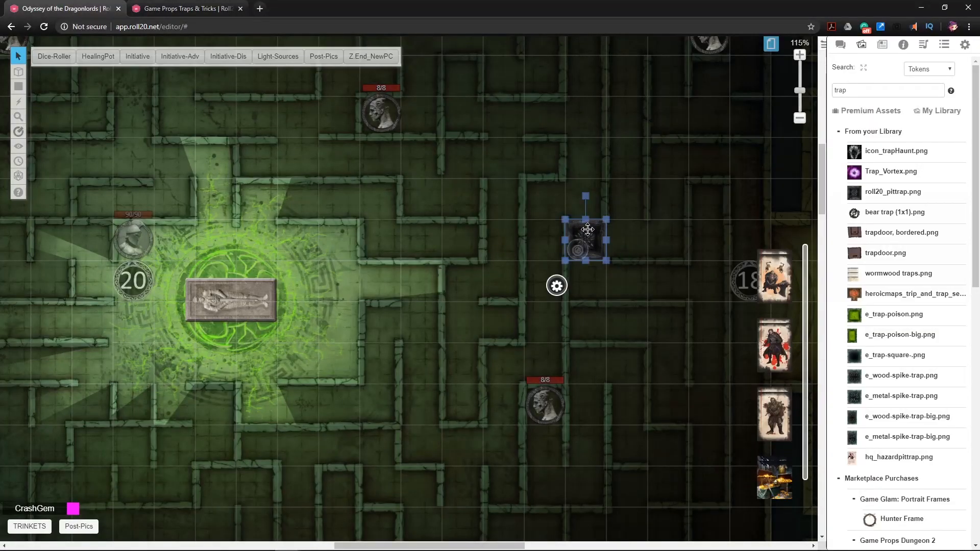
{"action": "right_click", "coordinate": [588, 234]}
{"action": "left_click", "coordinate": [588, 234]}
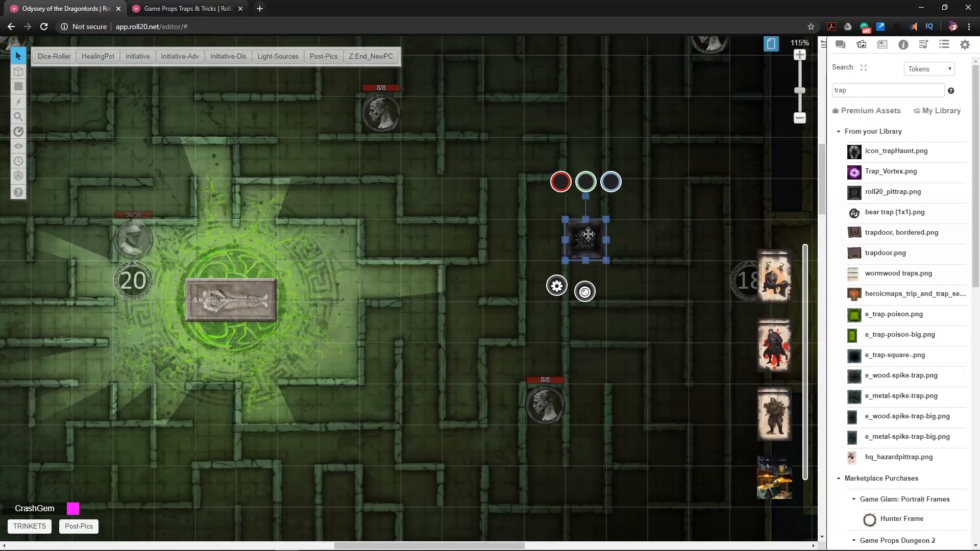
{"action": "right_click", "coordinate": [588, 233]}
{"action": "mouse_move", "coordinate": [611, 230]}
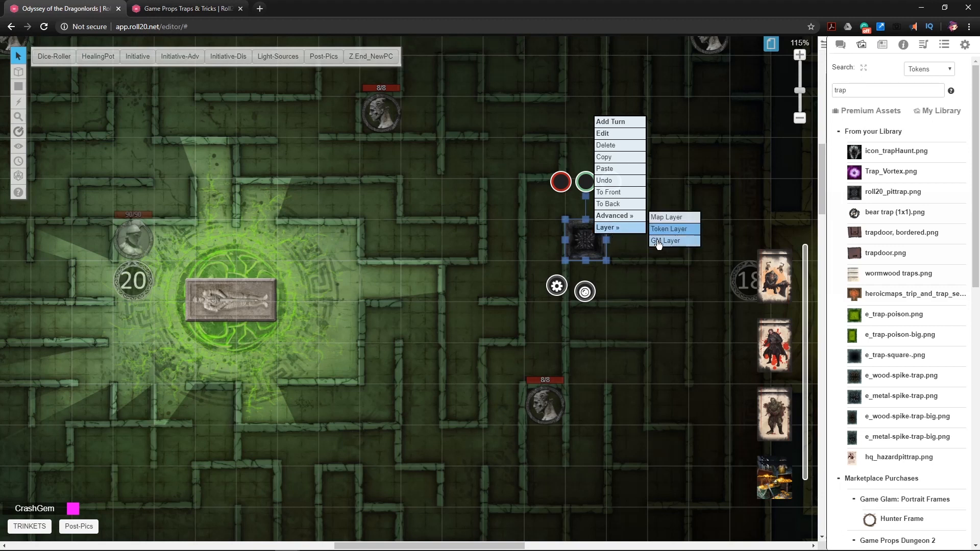
{"action": "left_click", "coordinate": [657, 241]}
{"action": "mouse_move", "coordinate": [589, 236]}
{"action": "left_mouse_down"}
{"action": "mouse_move", "coordinate": [672, 252]}
{"action": "mouse_move", "coordinate": [597, 247]}
{"action": "left_mouse_up"}
{"action": "right_click", "coordinate": [596, 247]}
{"action": "mouse_move", "coordinate": [615, 240]}
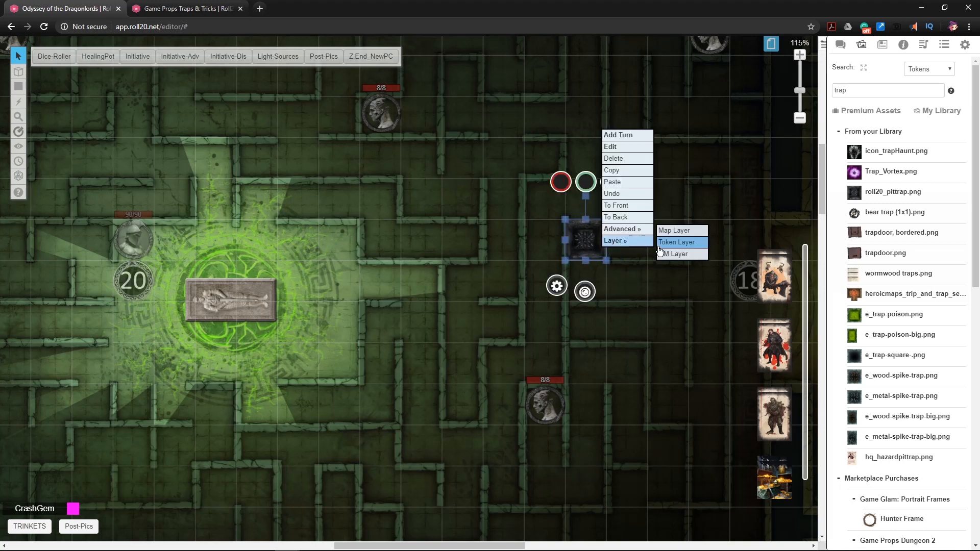
{"action": "left_click", "coordinate": [663, 244]}
- Activate the GM Info Overlay layer and paste a copy of the pit trap in the maze corridor north of the central tomb
{"action": "mouse_move", "coordinate": [26, 77]}
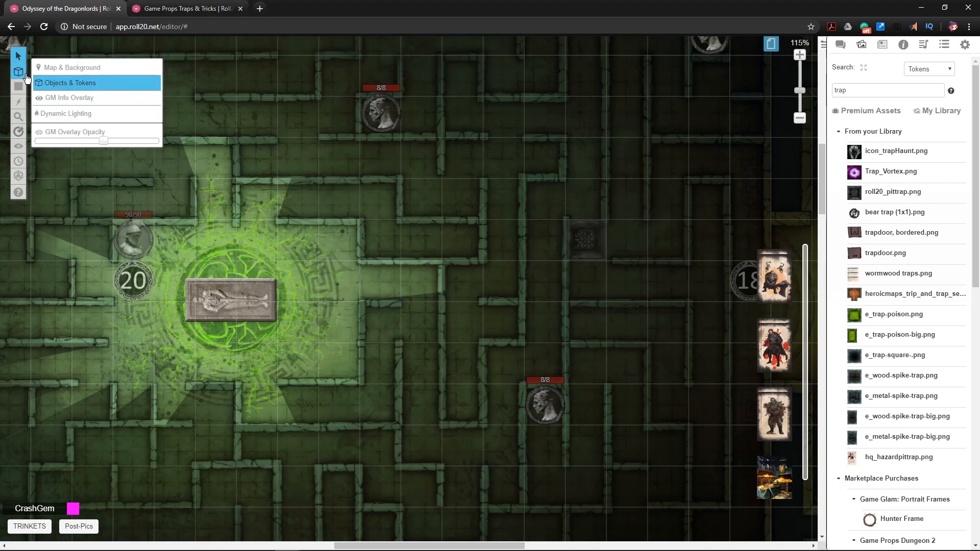
{"action": "left_click", "coordinate": [65, 102]}
{"action": "mouse_move", "coordinate": [485, 293]}
{"action": "left_mouse_down"}
{"action": "mouse_move", "coordinate": [516, 319]}
{"action": "mouse_move", "coordinate": [520, 297]}
{"action": "mouse_move", "coordinate": [495, 294]}
{"action": "left_mouse_up"}
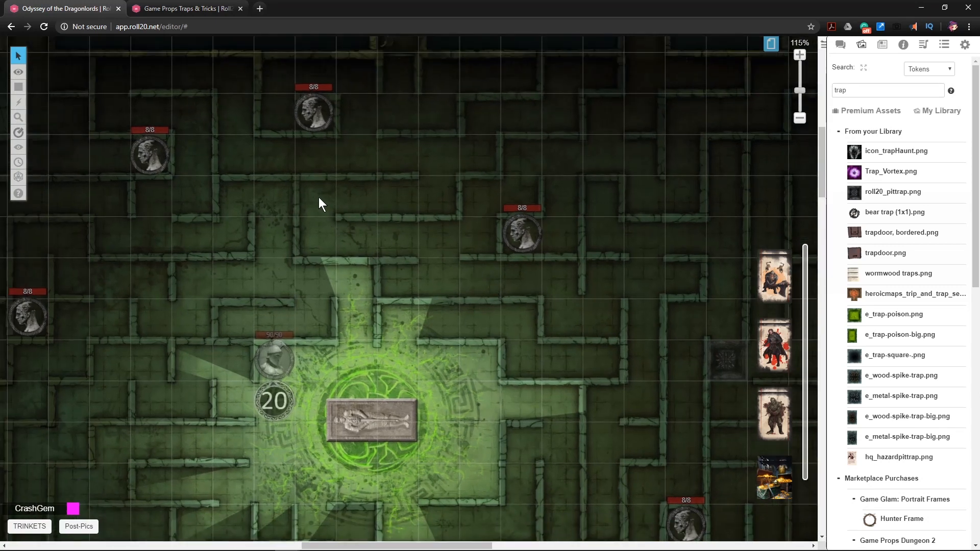
{"action": "key", "text": "ctrl+v"}
{"action": "left_click", "coordinate": [323, 196]}
{"action": "left_click", "coordinate": [375, 254]}
- Paste another pit trap in the western maze corridor between area 23 and the central tomb
{"action": "scroll", "coordinate": [375, 254], "scroll_direction": "left", "scroll_amount": 7}
{"action": "scroll", "coordinate": [450, 280], "scroll_direction": "down", "scroll_amount": 4}
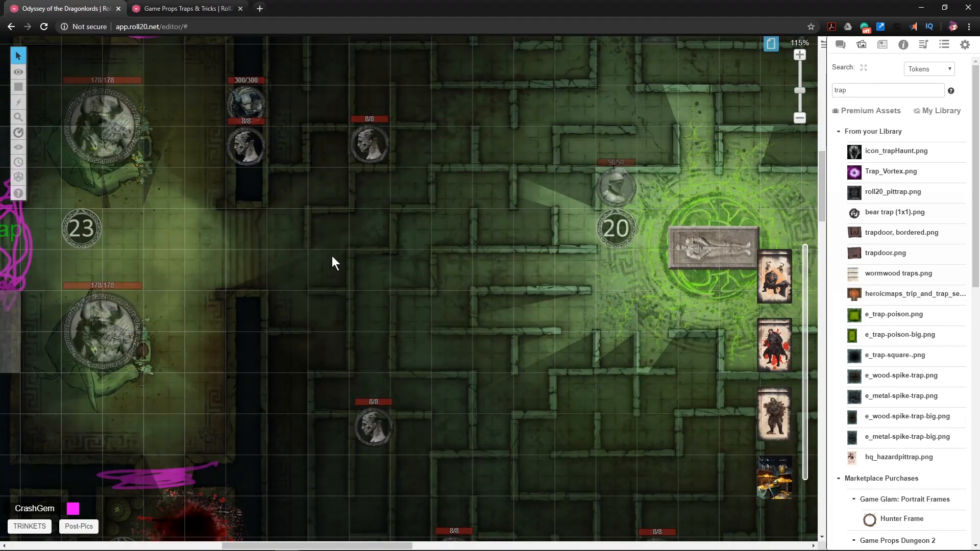
{"action": "key", "text": "ctrl+v"}
{"action": "left_click", "coordinate": [332, 268]}
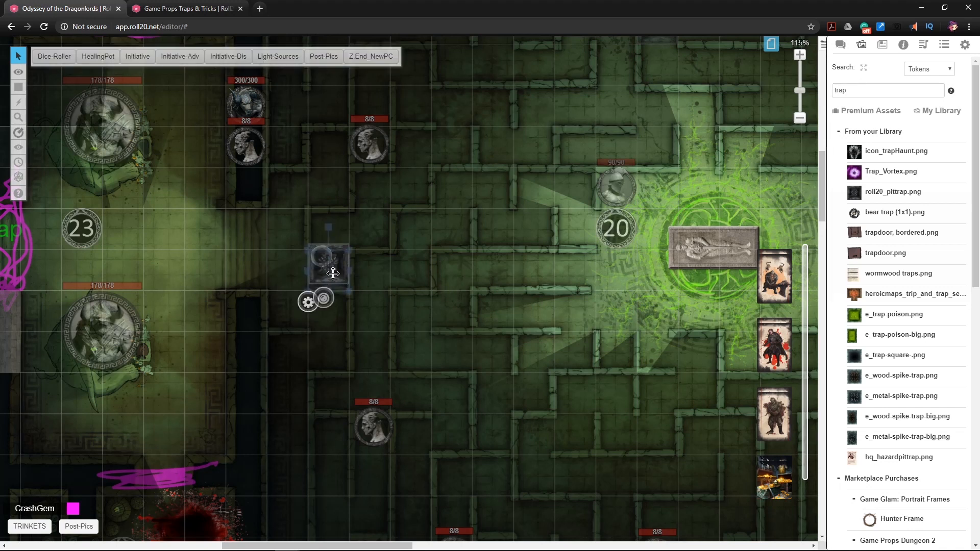
- Place further pit trap copies southeast of the tomb, just west of the original eastern trap, and in the maze's southeastern corridors
{"action": "left_click_drag", "start_coordinate": [410, 280], "coordinate": [373, 256]}
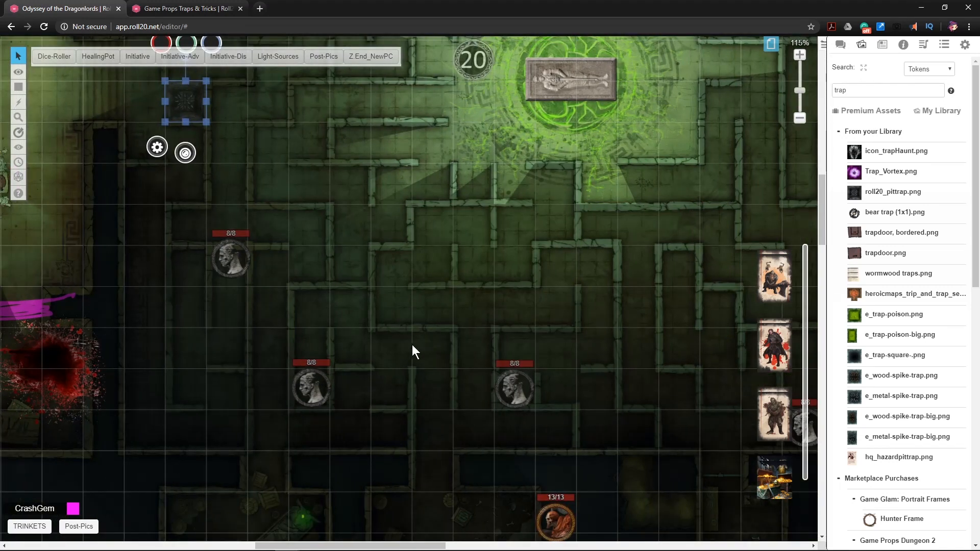
{"action": "left_click", "coordinate": [390, 347]}
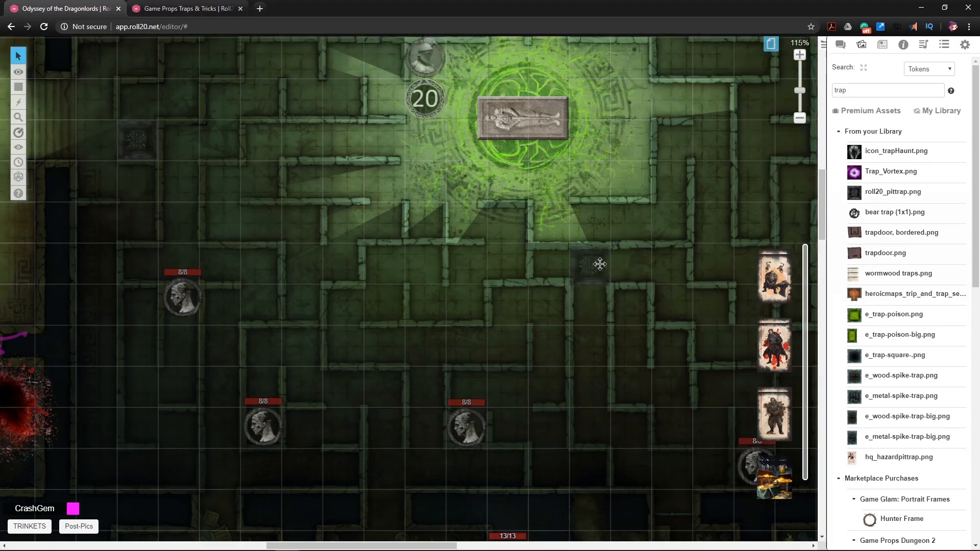
{"action": "left_click_drag", "start_coordinate": [669, 271], "coordinate": [567, 293]}
{"action": "scroll", "coordinate": [512, 237], "scroll_direction": "up", "scroll_amount": 4}
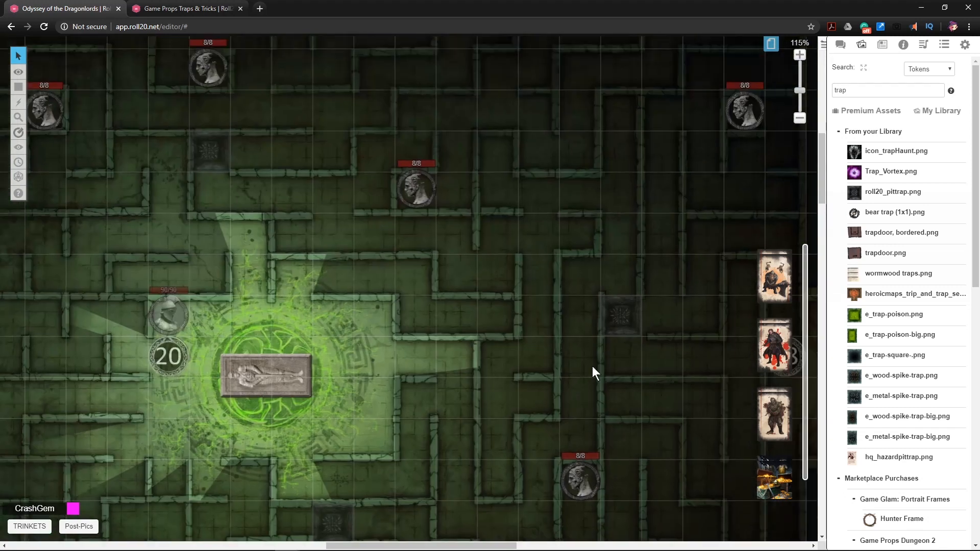
{"action": "left_click_drag", "start_coordinate": [682, 412], "coordinate": [539, 239]}
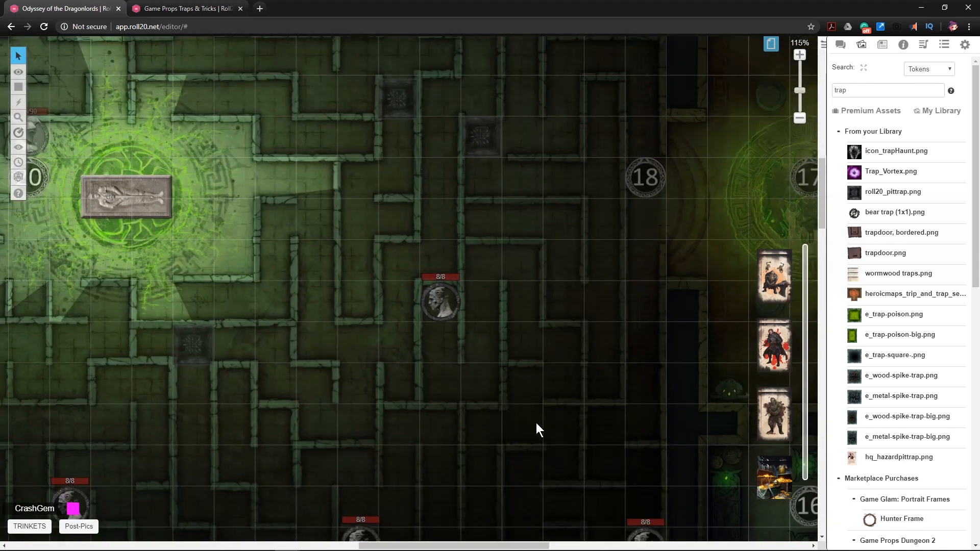
{"action": "scroll", "coordinate": [556, 396], "scroll_direction": "down", "scroll_amount": 3}
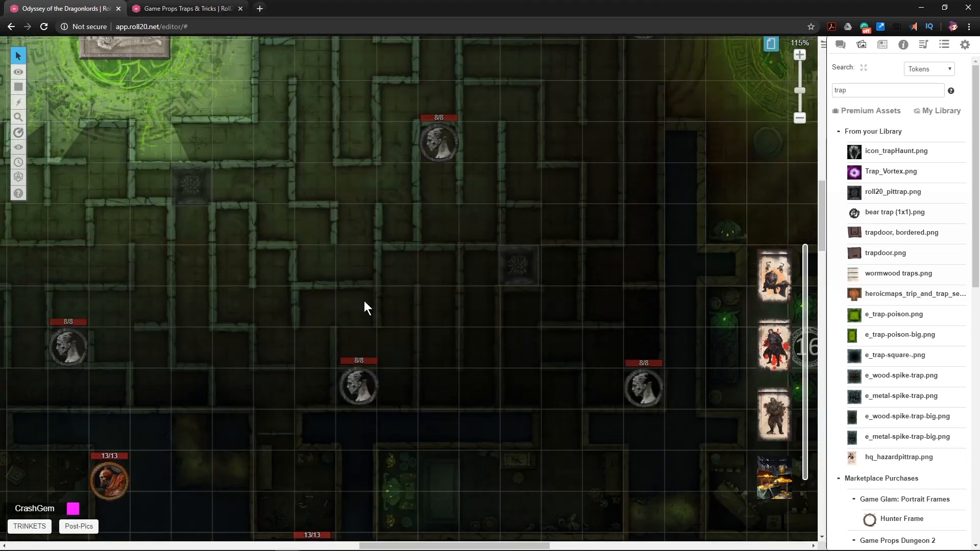
- Place another pit trap copy in the maze's northwestern corridor, just west of the nearby 8/8 monster token
{"action": "scroll", "coordinate": [488, 343], "scroll_direction": "up", "scroll_amount": 9}
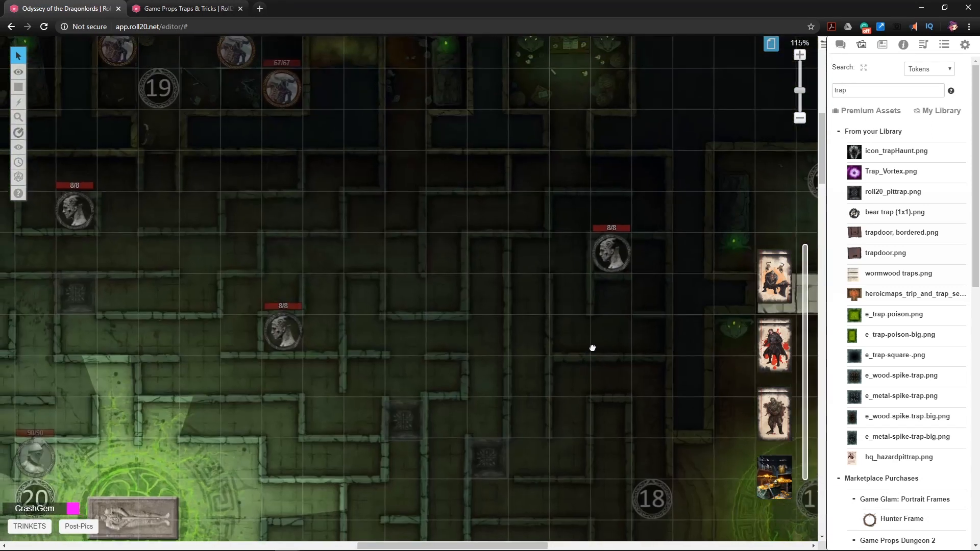
{"action": "left_click_drag", "start_coordinate": [492, 318], "coordinate": [682, 265]}
{"action": "left_click_drag", "start_coordinate": [509, 301], "coordinate": [712, 226]}
{"action": "left_click_drag", "start_coordinate": [536, 278], "coordinate": [631, 355]}
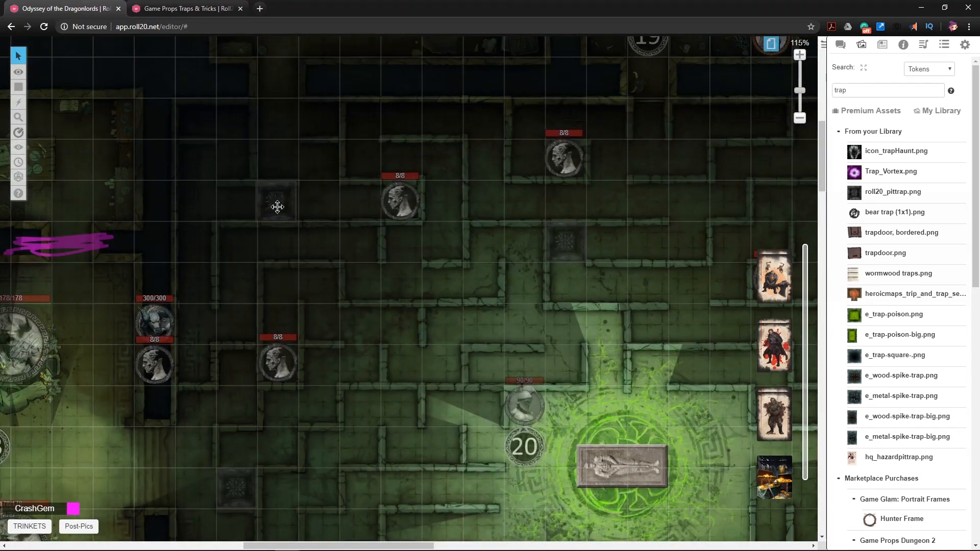
{"action": "left_click", "coordinate": [275, 201]}
{"action": "left_click", "coordinate": [672, 248]}
- Examine the distribution of pit traps and monster tokens in the maze east, south and west of the central tomb
{"action": "left_click_drag", "start_coordinate": [759, 228], "coordinate": [508, 255]}
{"action": "left_click_drag", "start_coordinate": [633, 285], "coordinate": [561, 256]}
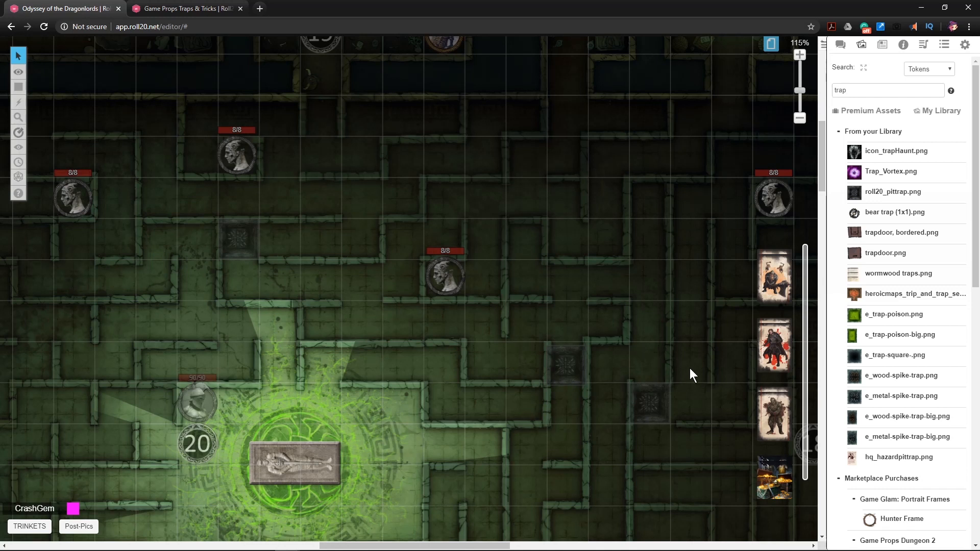
{"action": "left_click_drag", "start_coordinate": [696, 391], "coordinate": [522, 306]}
{"action": "left_click_drag", "start_coordinate": [352, 278], "coordinate": [436, 204]}
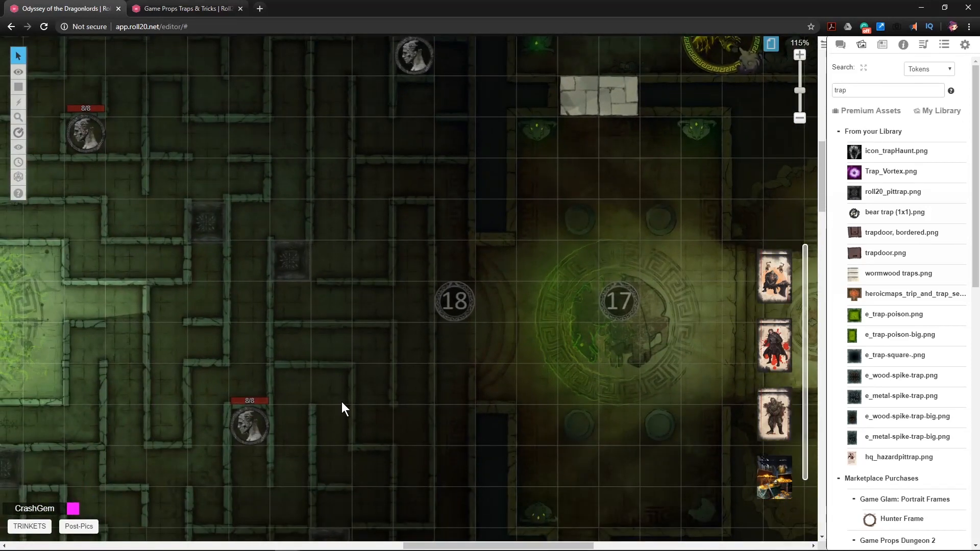
{"action": "mouse_move", "coordinate": [267, 359]}
{"action": "left_mouse_down"}
{"action": "mouse_move", "coordinate": [406, 271]}
{"action": "mouse_move", "coordinate": [553, 275]}
{"action": "mouse_move", "coordinate": [587, 227]}
{"action": "left_mouse_up"}
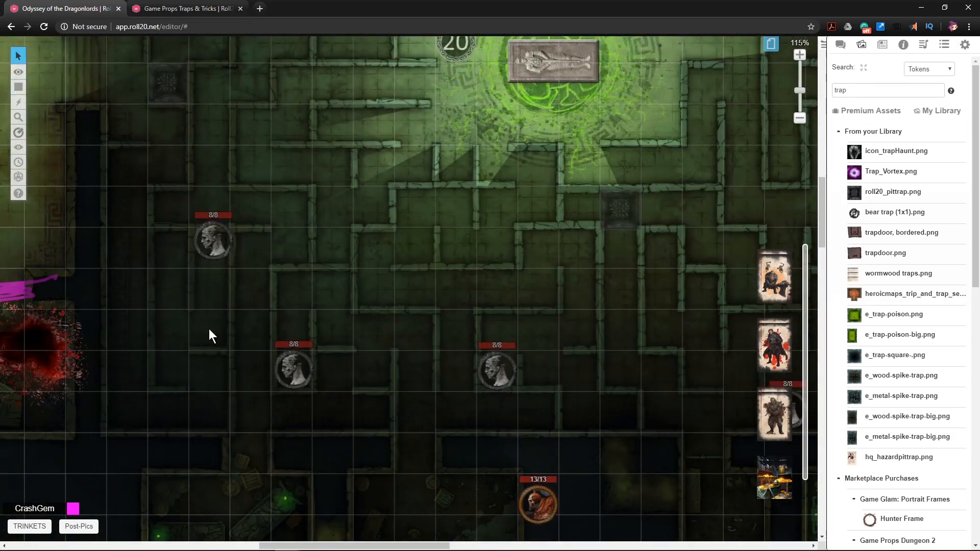
{"action": "left_click_drag", "start_coordinate": [544, 227], "coordinate": [361, 510]}
{"action": "left_click_drag", "start_coordinate": [402, 362], "coordinate": [157, 216]}
{"action": "left_click_drag", "start_coordinate": [479, 329], "coordinate": [454, 334]}
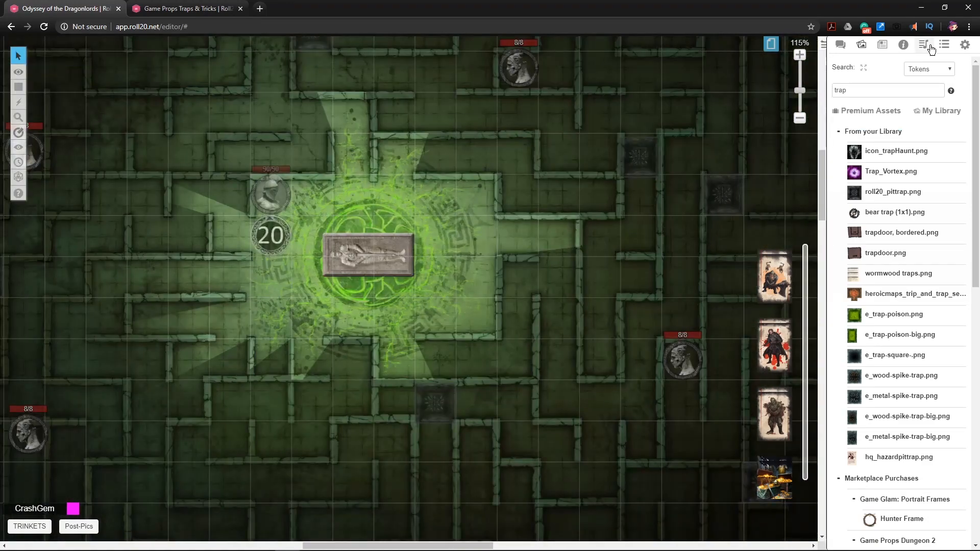